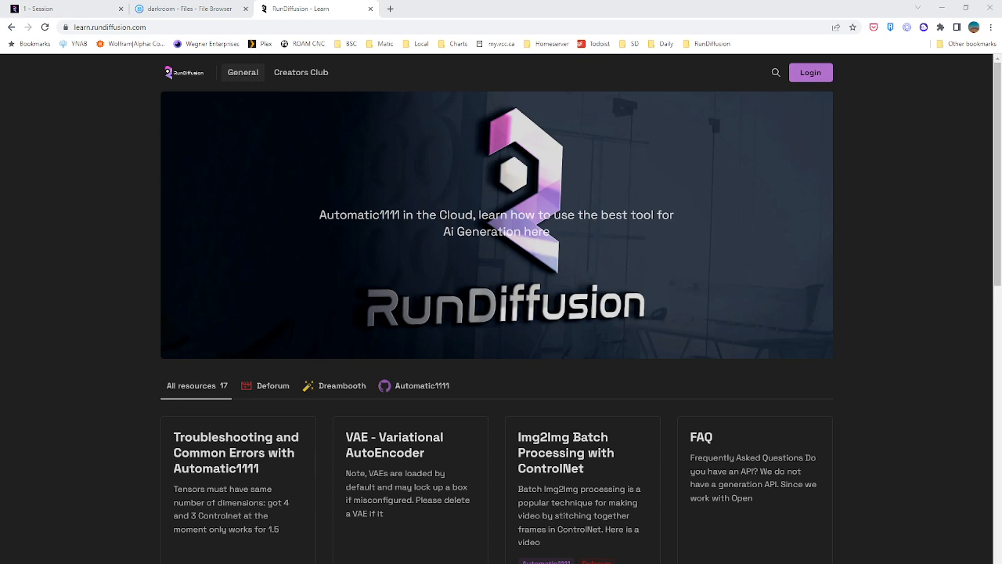
From the RunDiffusion session, open the Help/FAQ, Resources & Tutorials page in a new browser tab and close it again
key(alt+Tab)
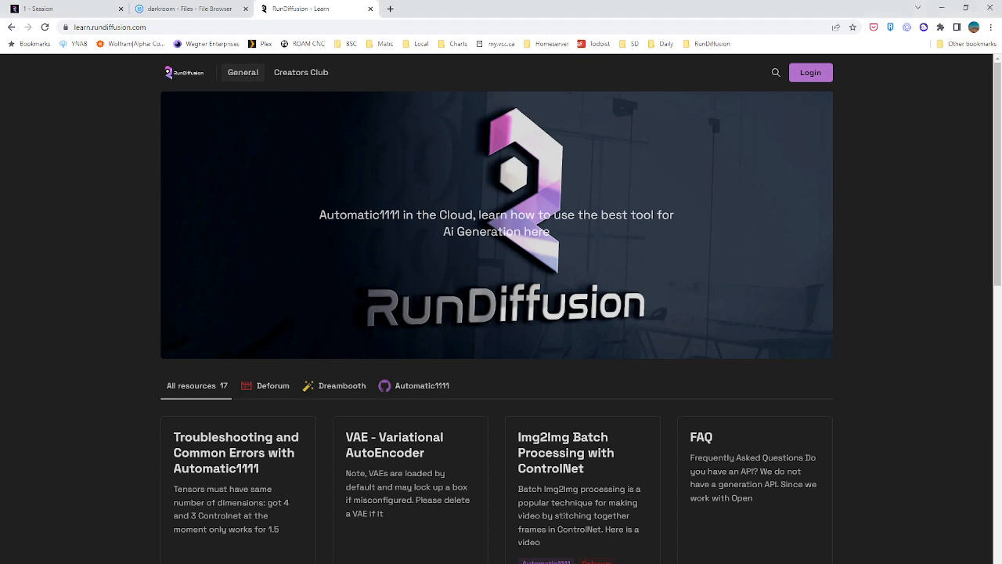
key(alt+Tab)
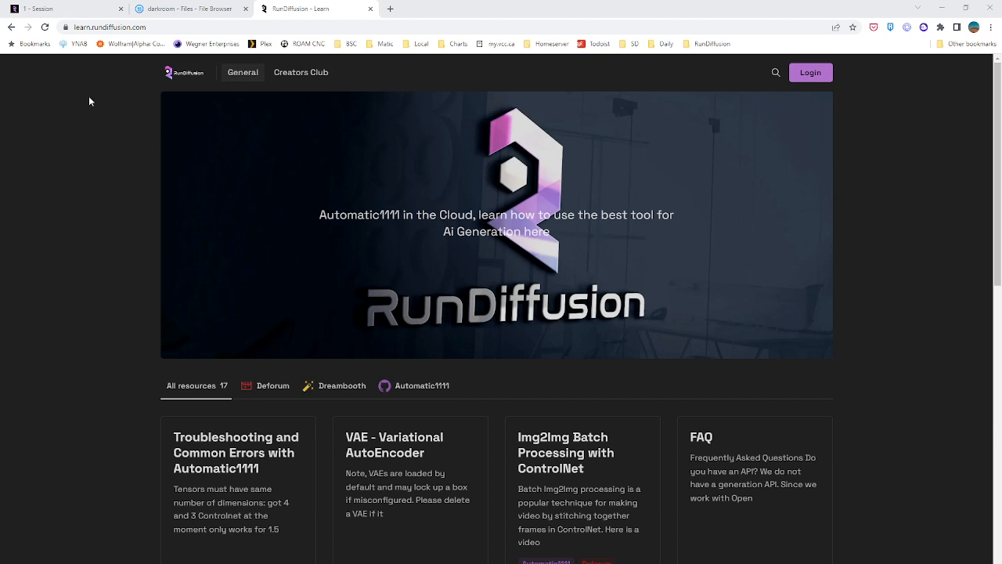
click(122, 30)
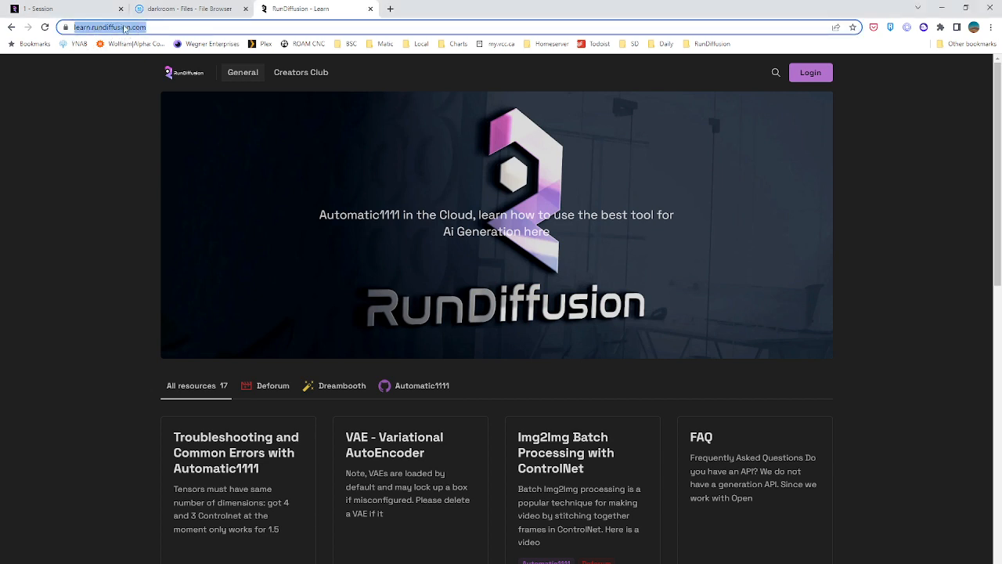
click(87, 8)
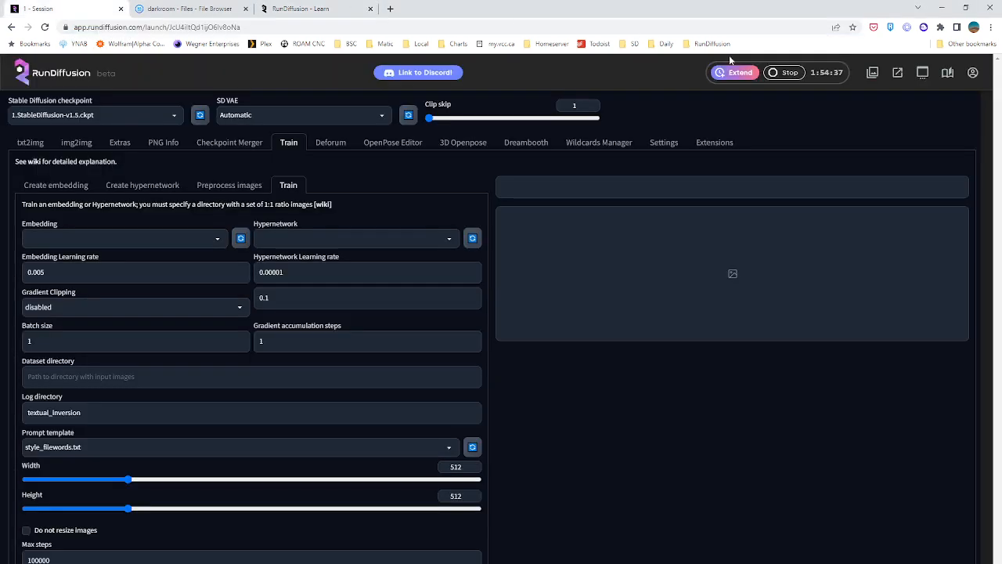
click(947, 73)
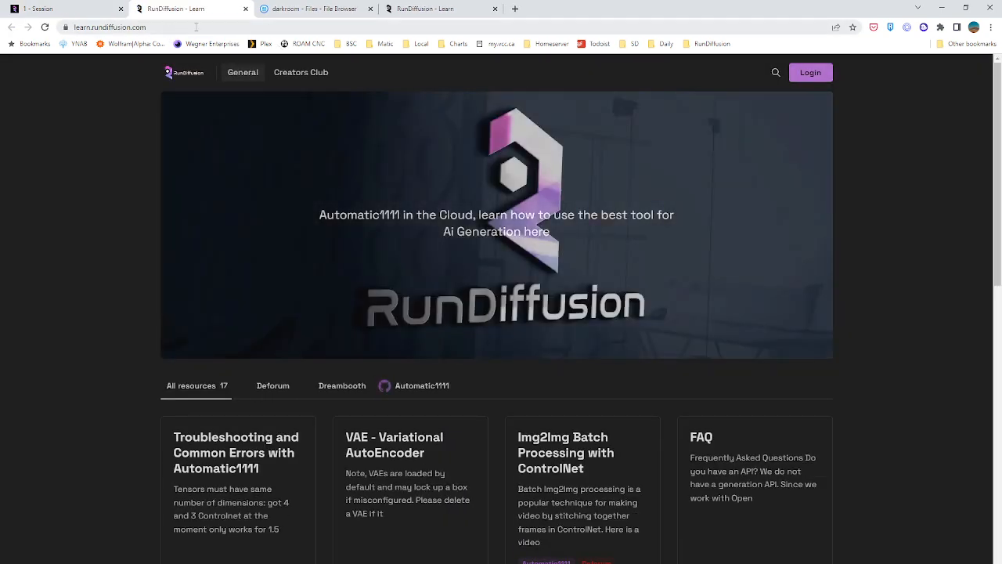
click(245, 8)
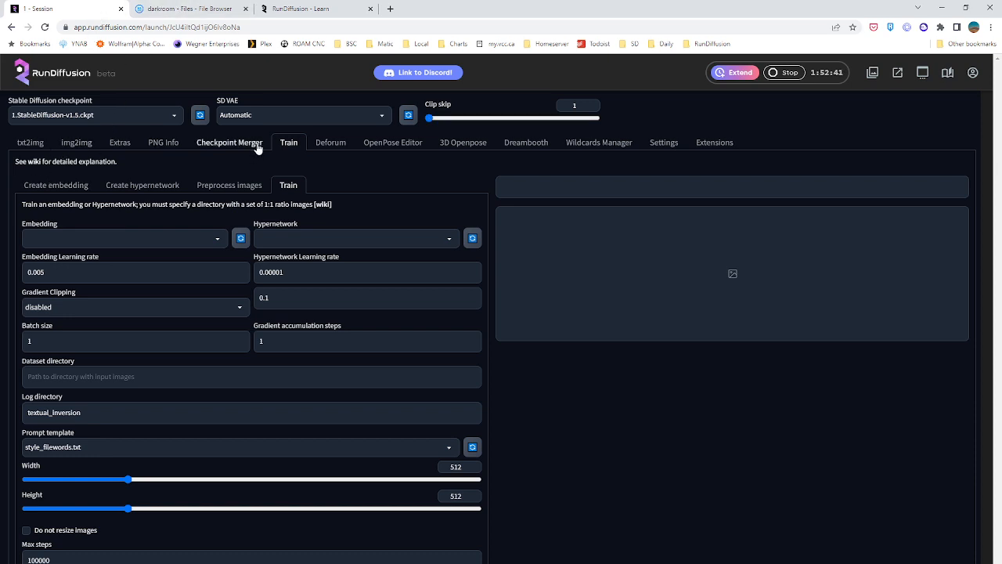
Show the embedding creation form of the training section, with its empty name field active
click(39, 186)
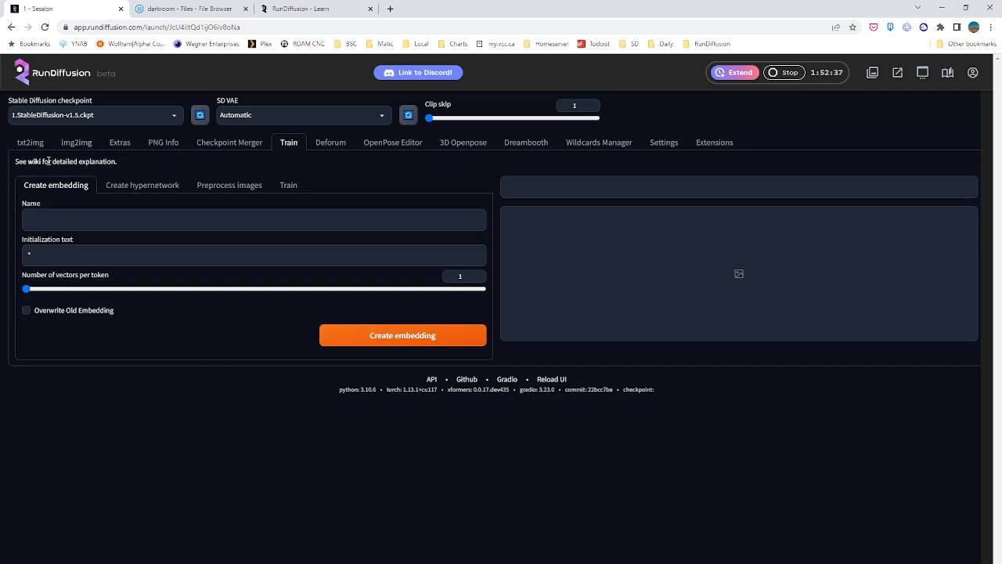
click(61, 223)
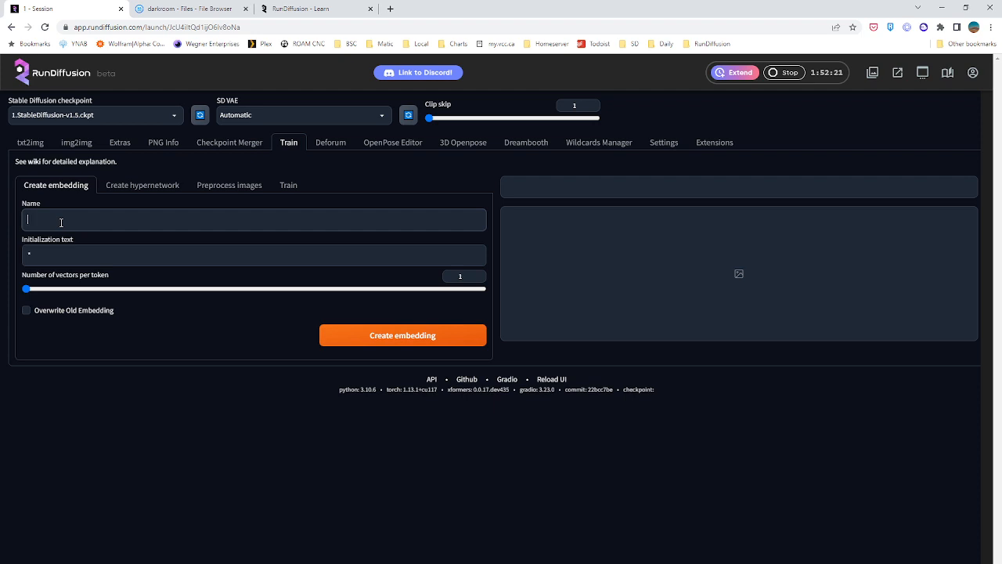
Load the robotic priestess image into PNG Info and send its generation parameters to txt2img
click(41, 146)
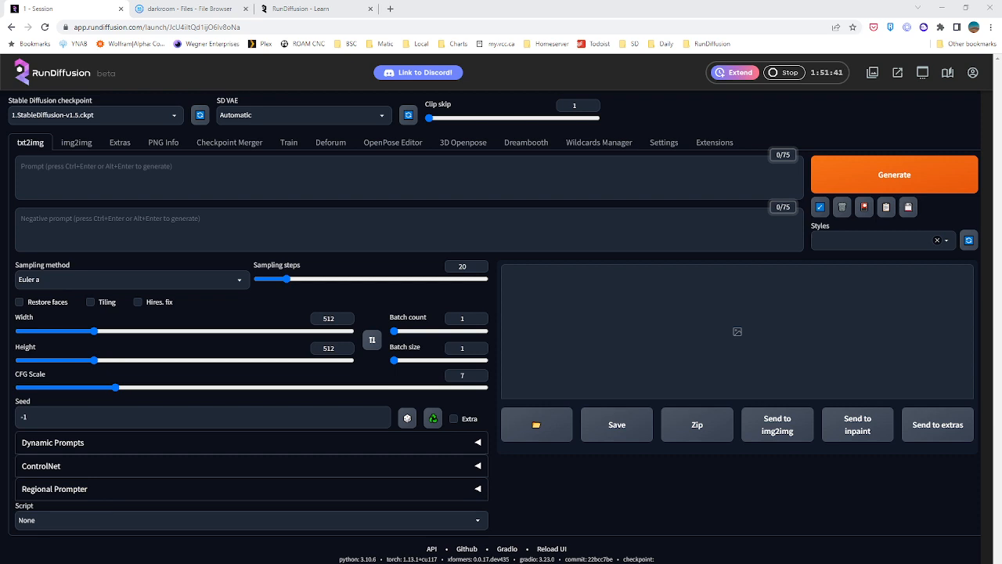
drag(153, 311, 114, 202)
click(163, 142)
drag(114, 202, 161, 282)
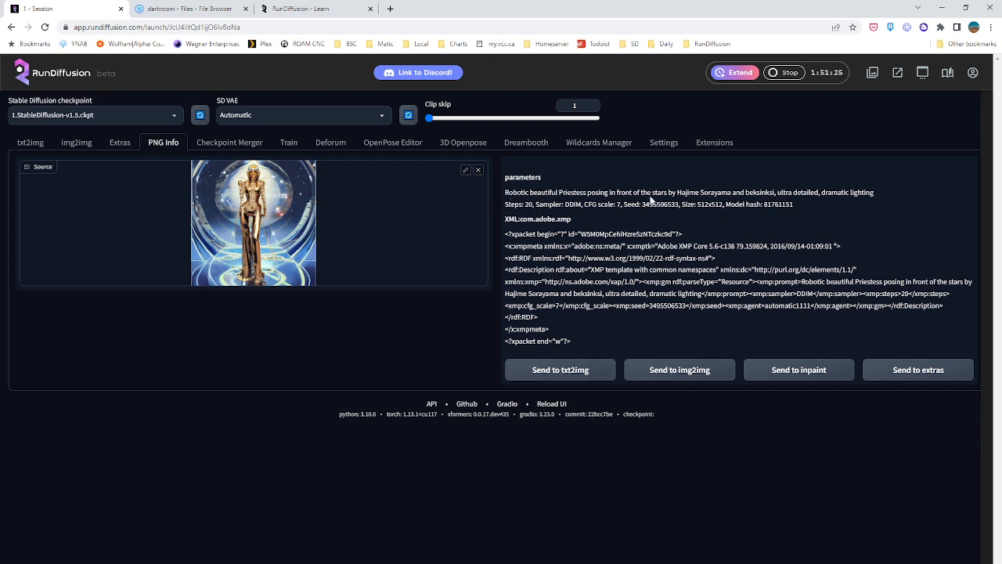
click(560, 370)
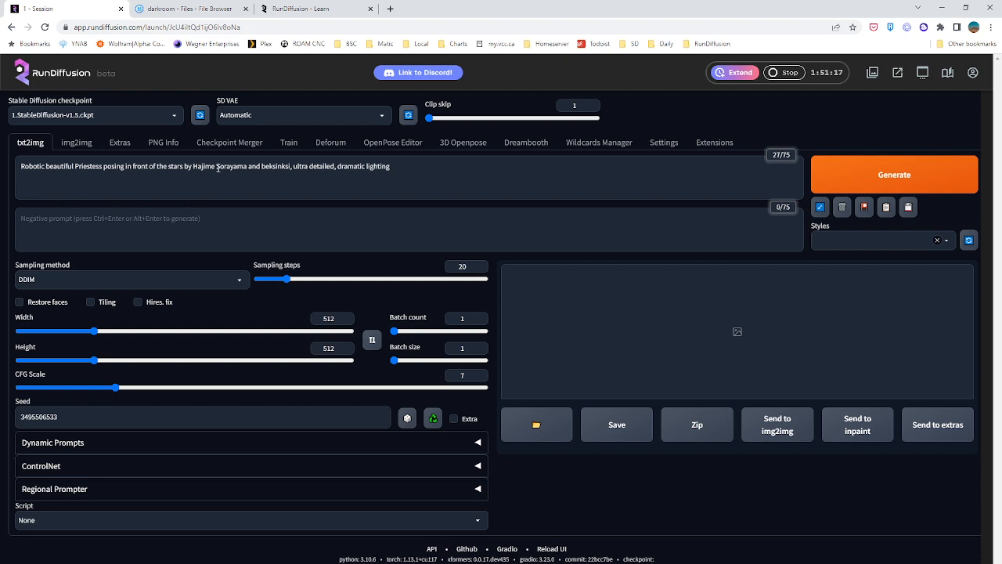
Point out the two artist names in the imported txt2img prompt by highlighting them in turn
drag(216, 167, 247, 167)
click(245, 195)
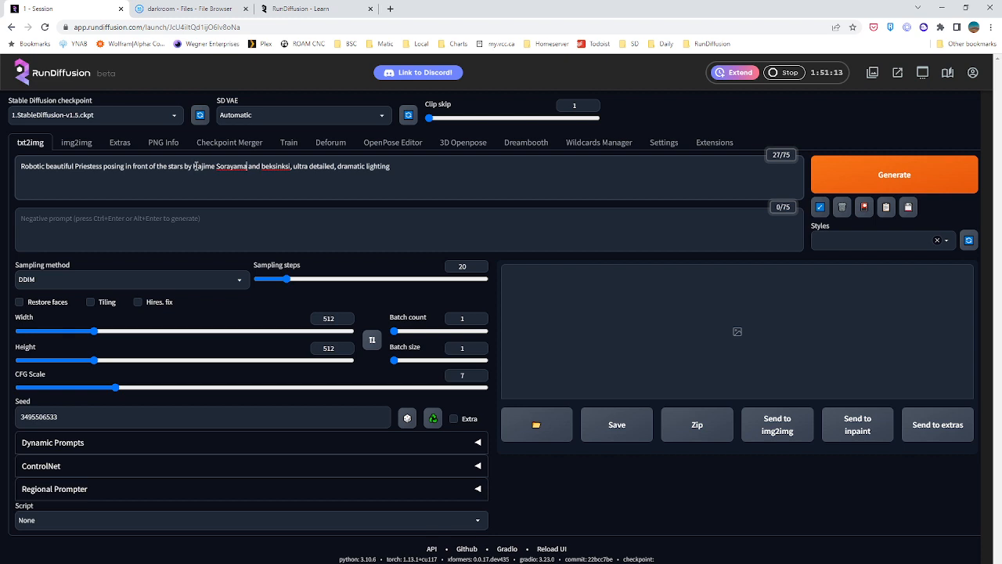
drag(261, 167, 288, 167)
click(289, 166)
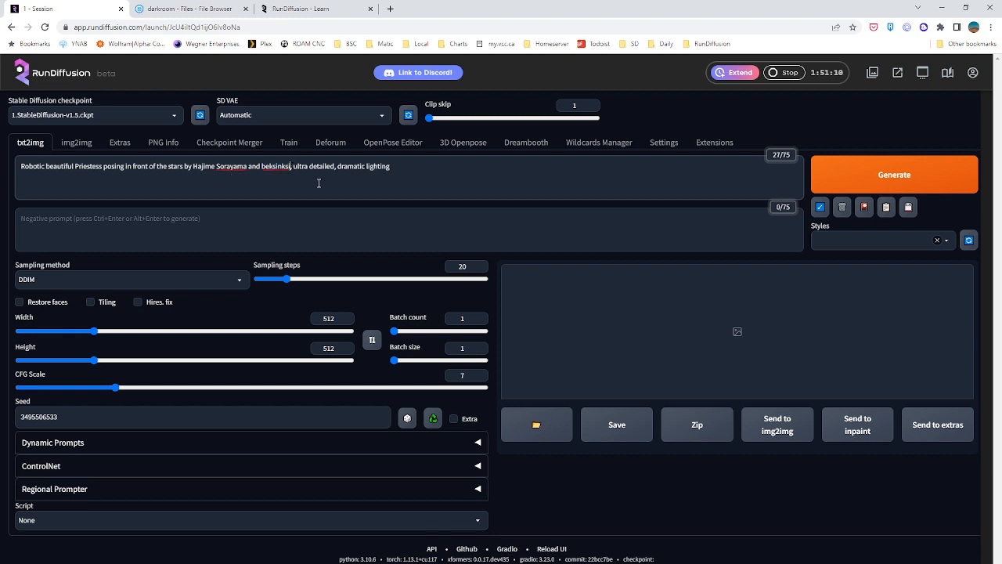
click(433, 176)
Append the videosynthesis textual inversion to the end of the prompt, separated by a comma, and close the extra networks view
click(864, 208)
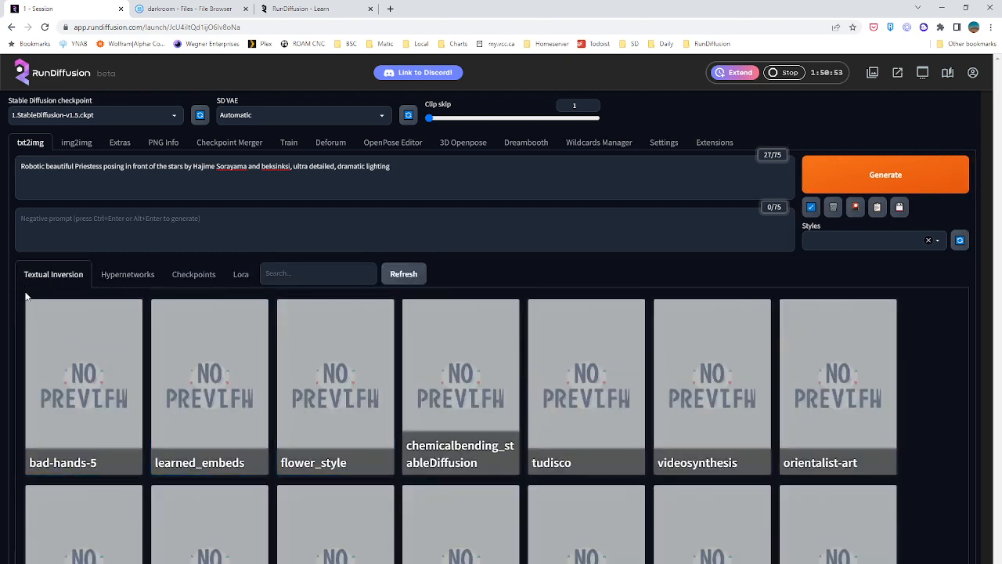
scroll(409, 327, down, 3)
scroll(688, 287, up, 2)
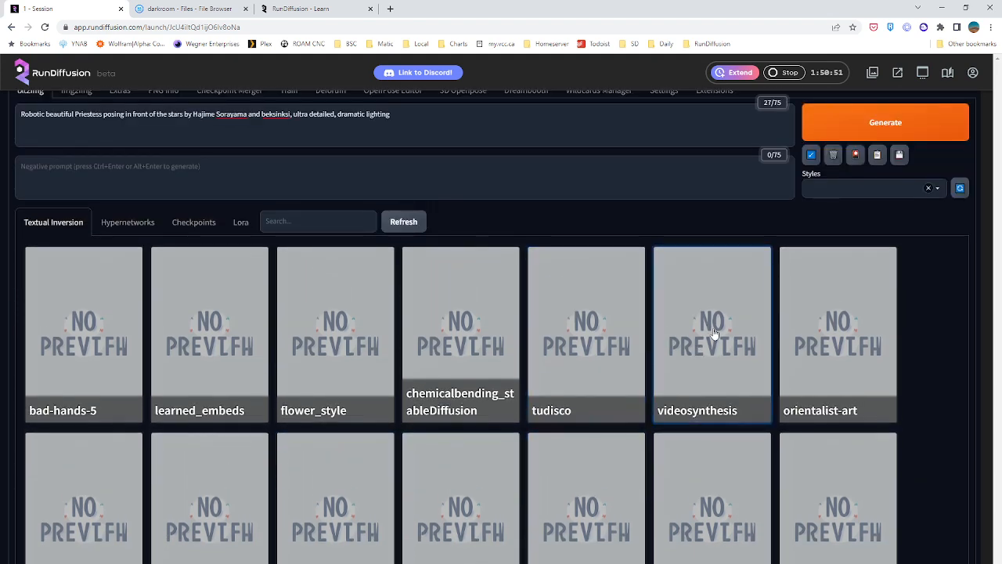
click(710, 341)
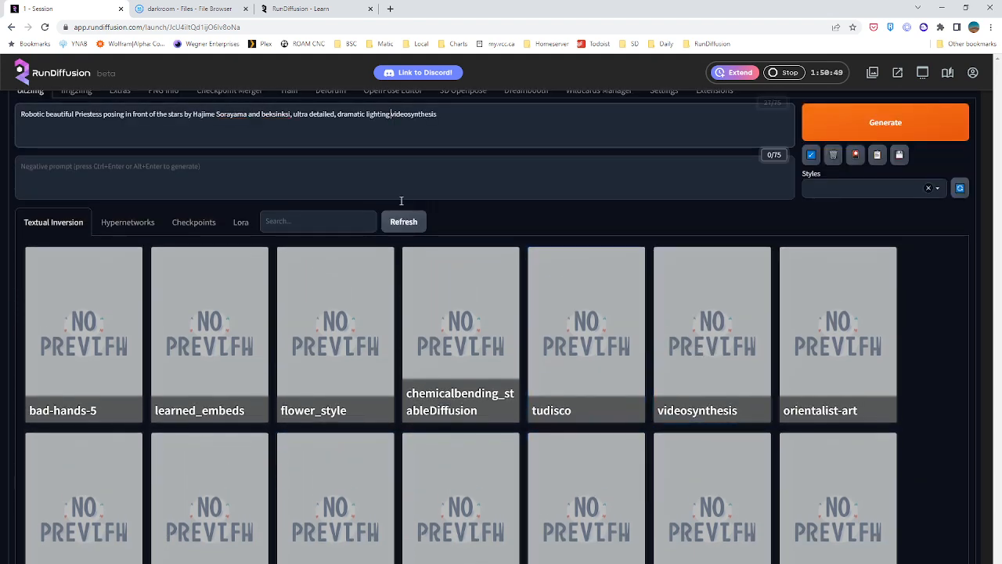
text(,)
scroll(433, 174, up, 1)
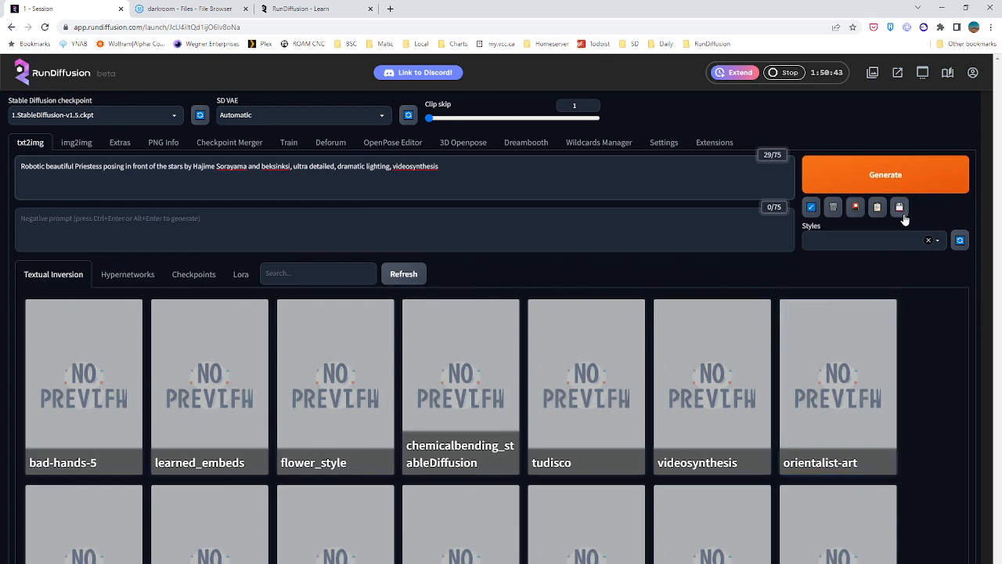
click(855, 206)
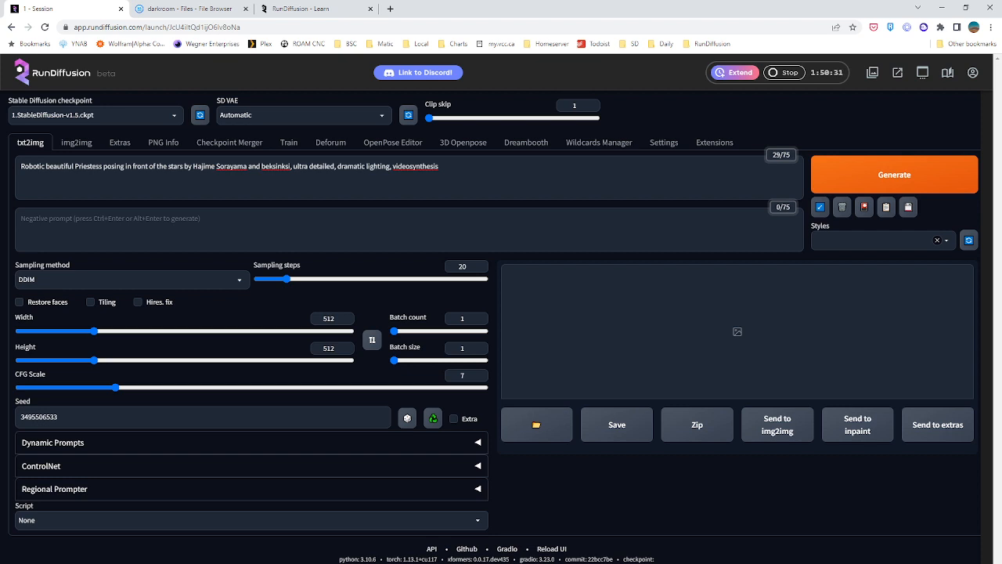
click(483, 170)
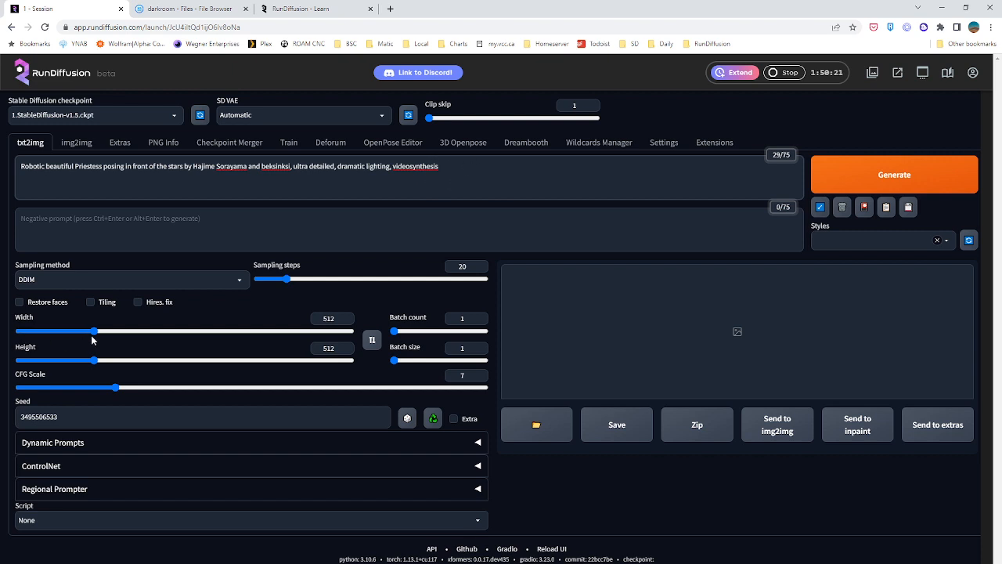
Set the Stable Diffusion checkpoint to crystalClearV1_v1bColorPruned.1.safetensors
click(156, 114)
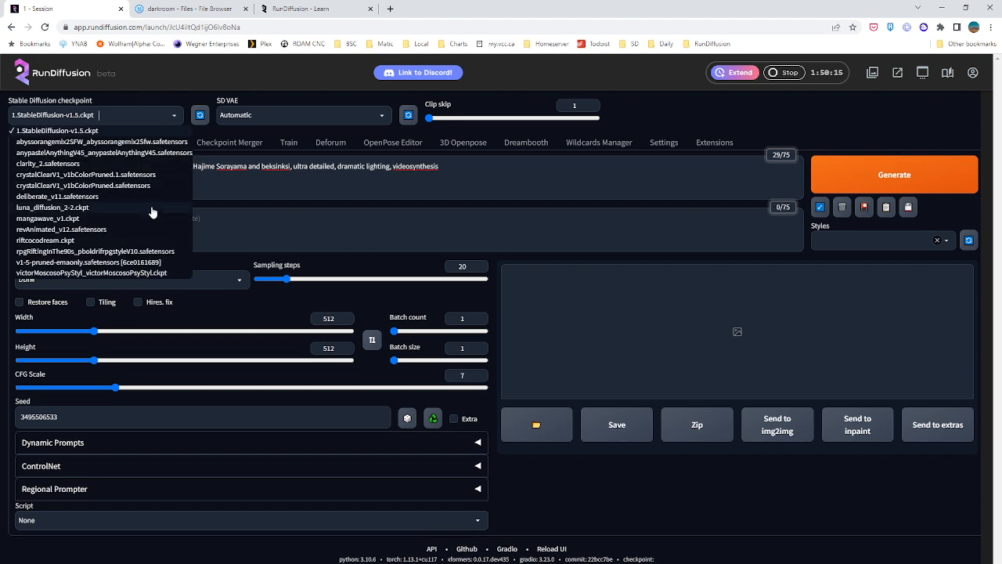
click(61, 177)
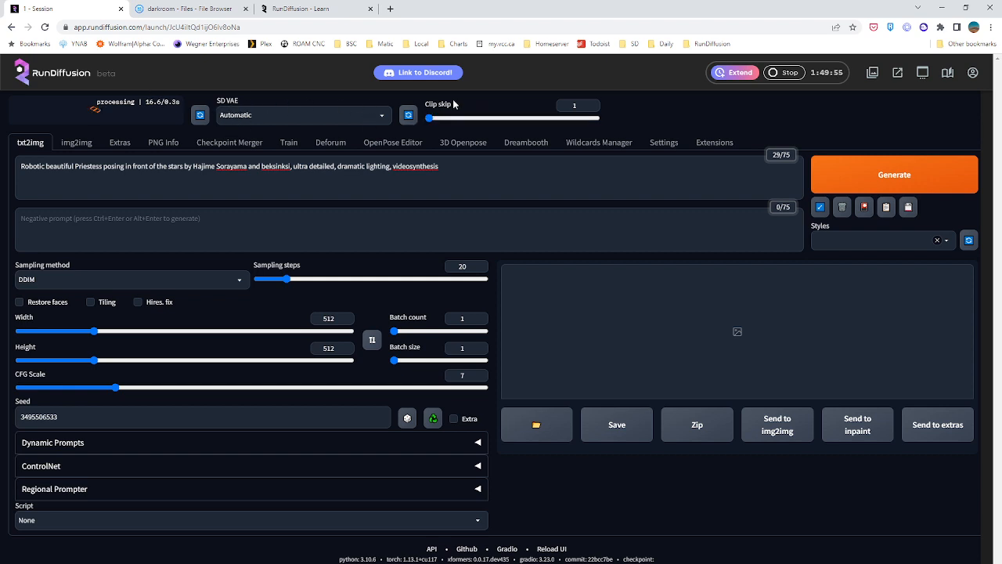
Look over the resource list on the RunDiffusion Learn site, return to the session and dismiss the open checkpoint list
click(317, 9)
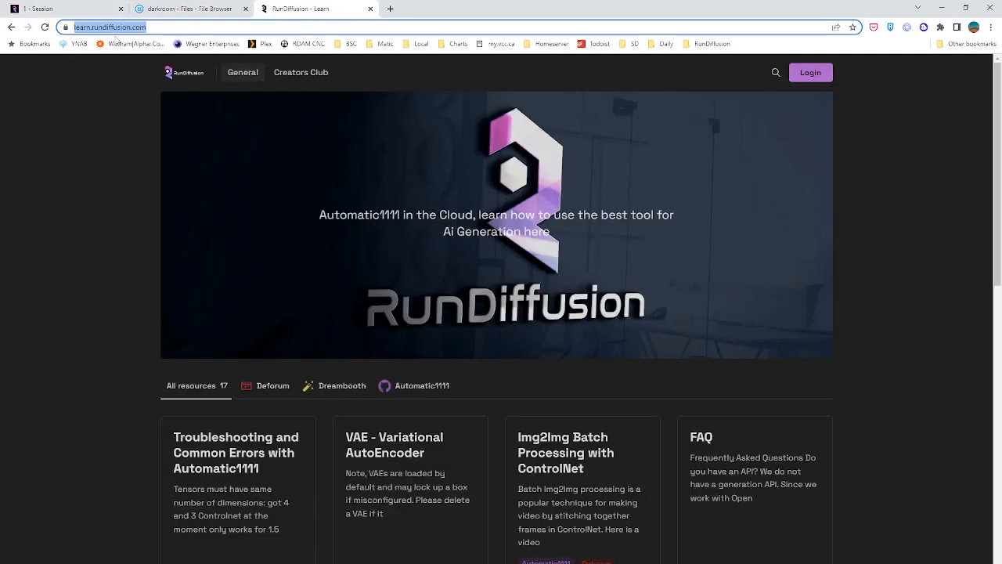
scroll(423, 432, down, 1)
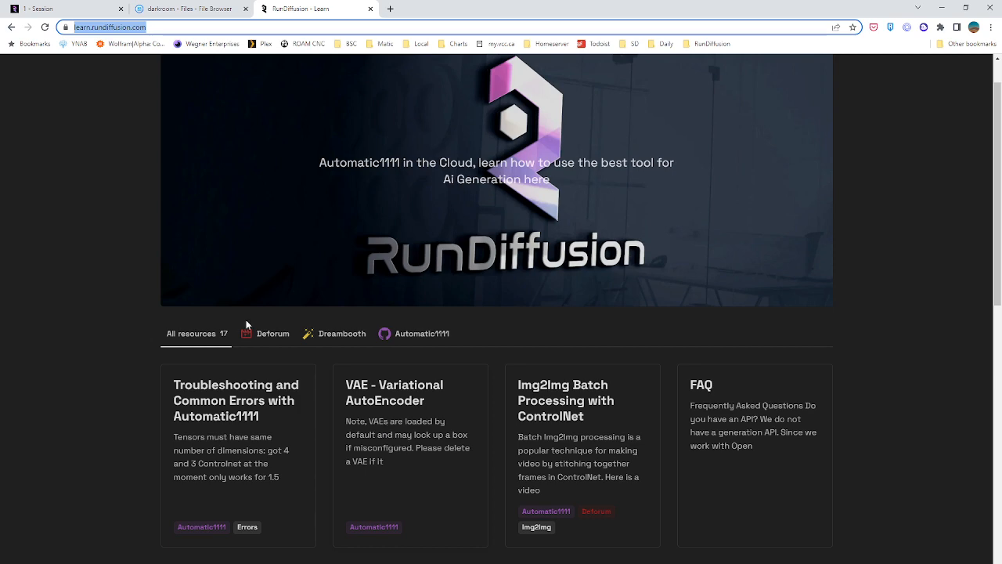
click(171, 7)
click(62, 8)
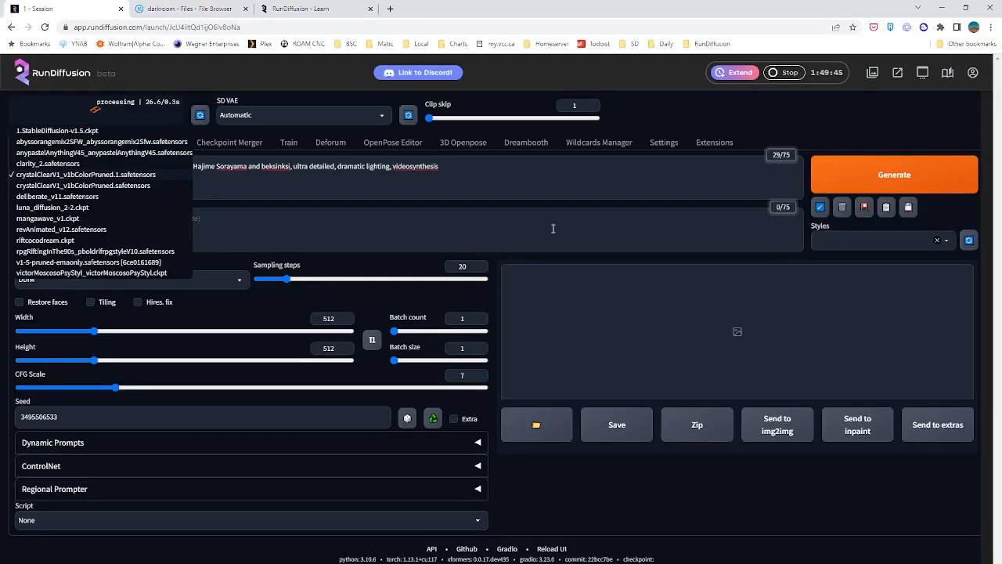
click(500, 182)
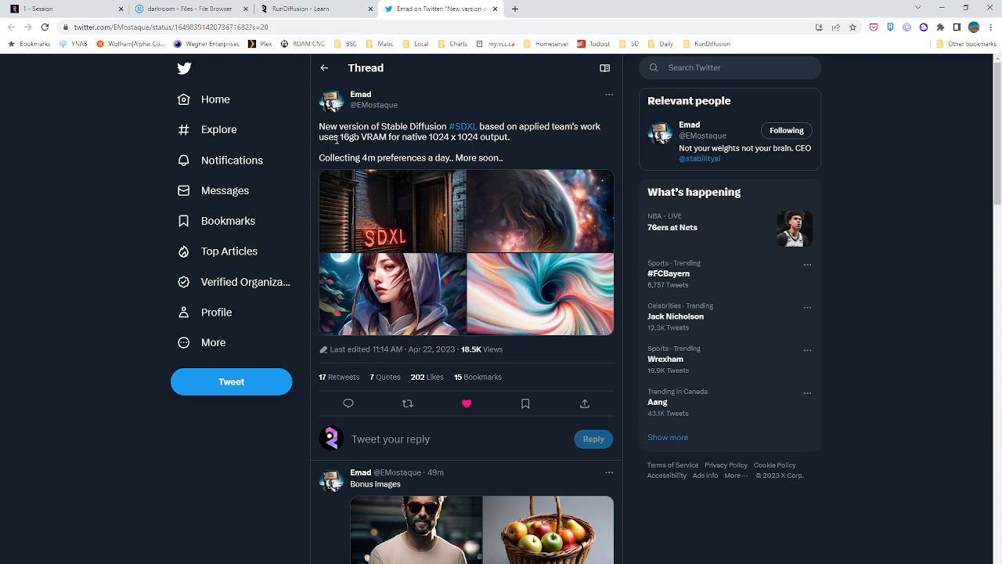
In the SDXL announcement tweet, highlight the VRAM requirement and browse through the attached images in full view
drag(341, 138, 400, 138)
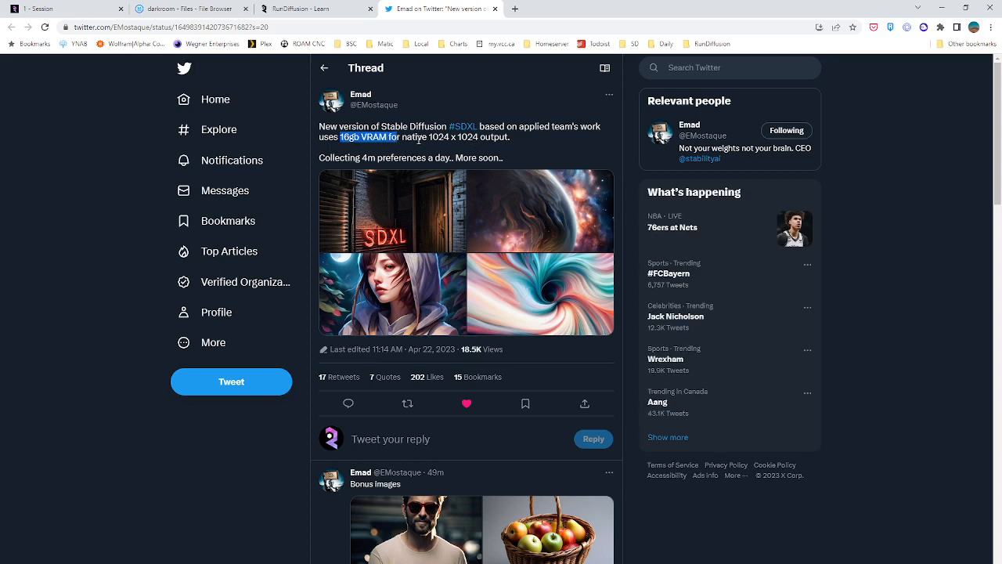
click(419, 138)
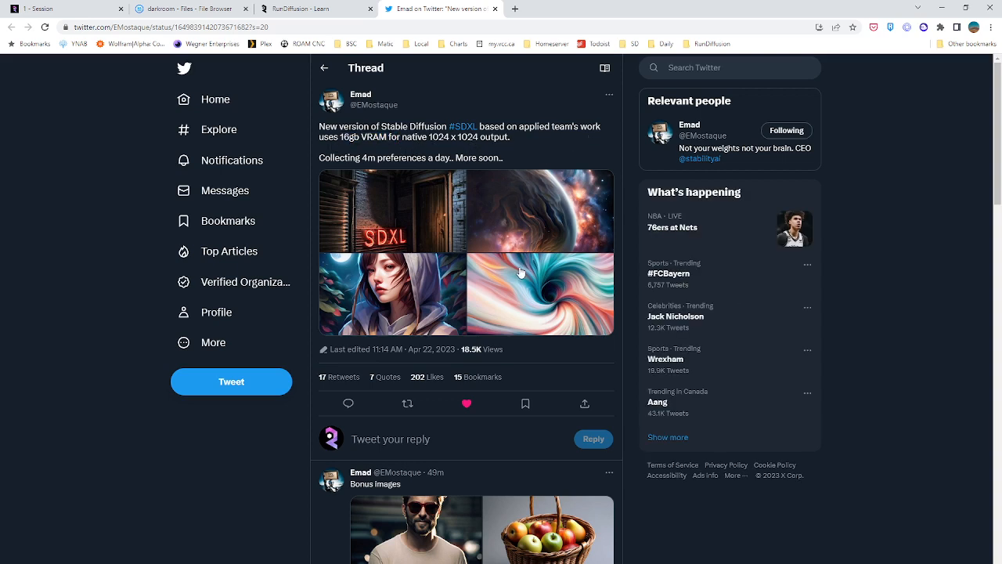
click(405, 232)
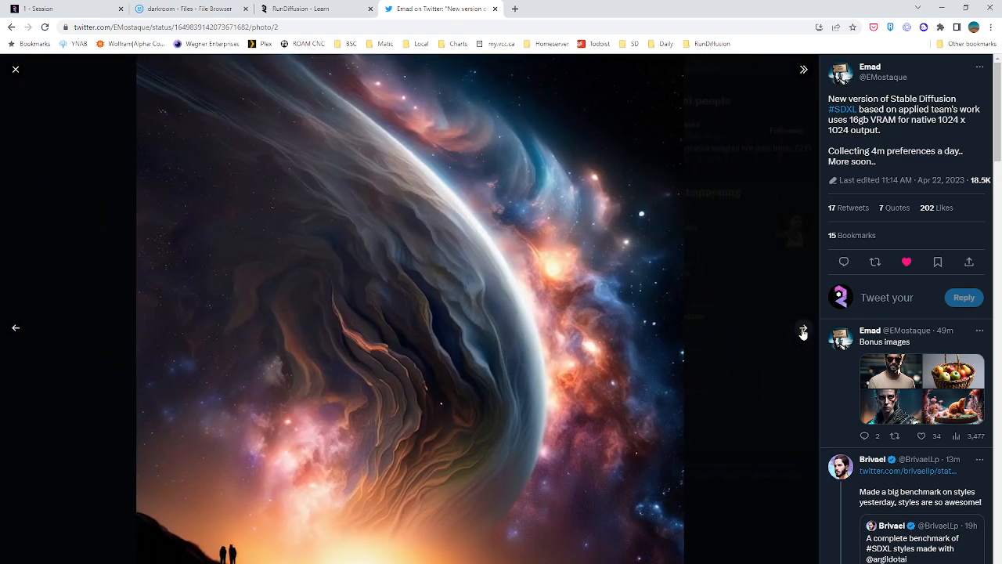
click(802, 330)
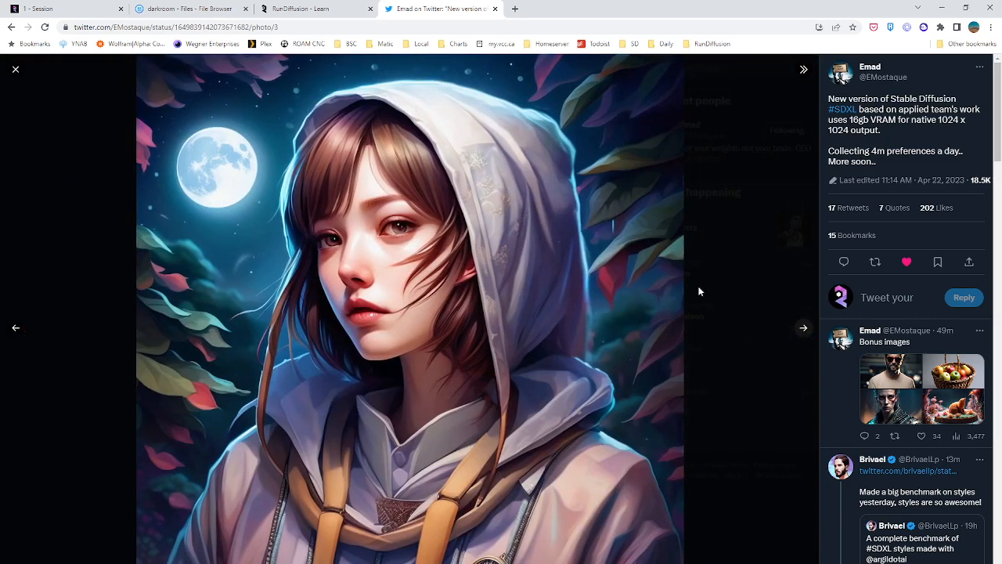
click(804, 329)
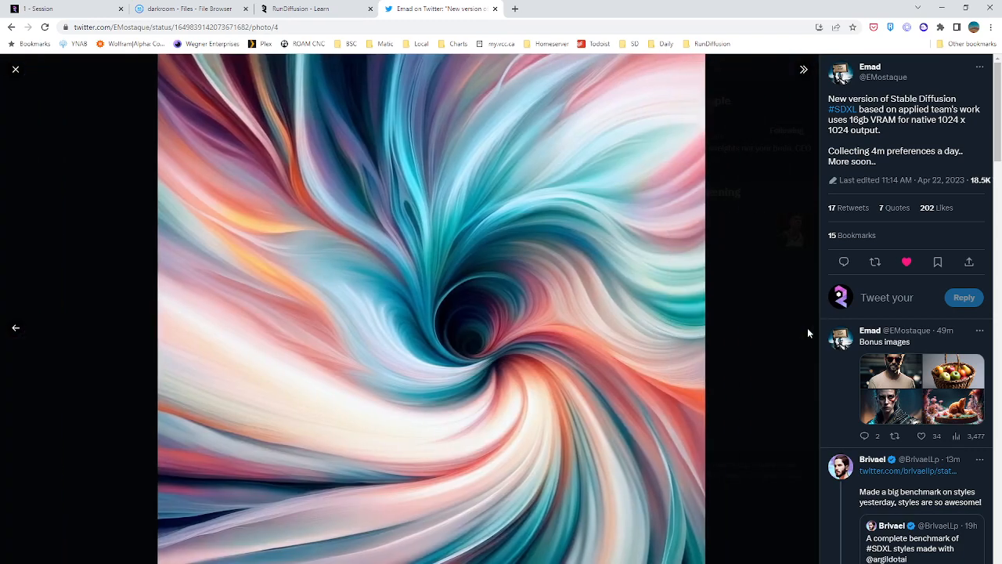
click(15, 69)
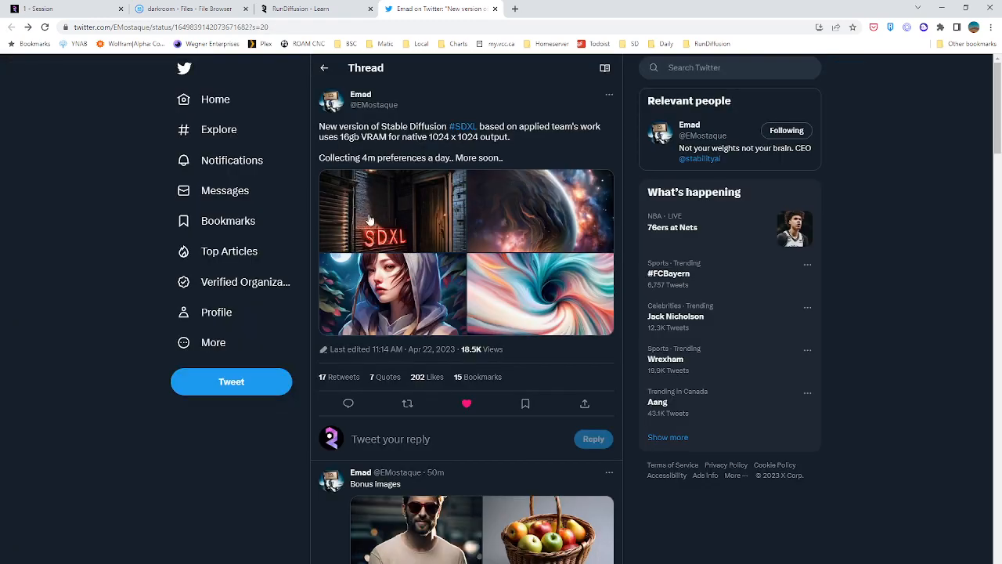
Read the replies about SDXL versions in the tweet's thread, highlighting the question and its answer and expanding the hidden replies
scroll(360, 216, down, 9)
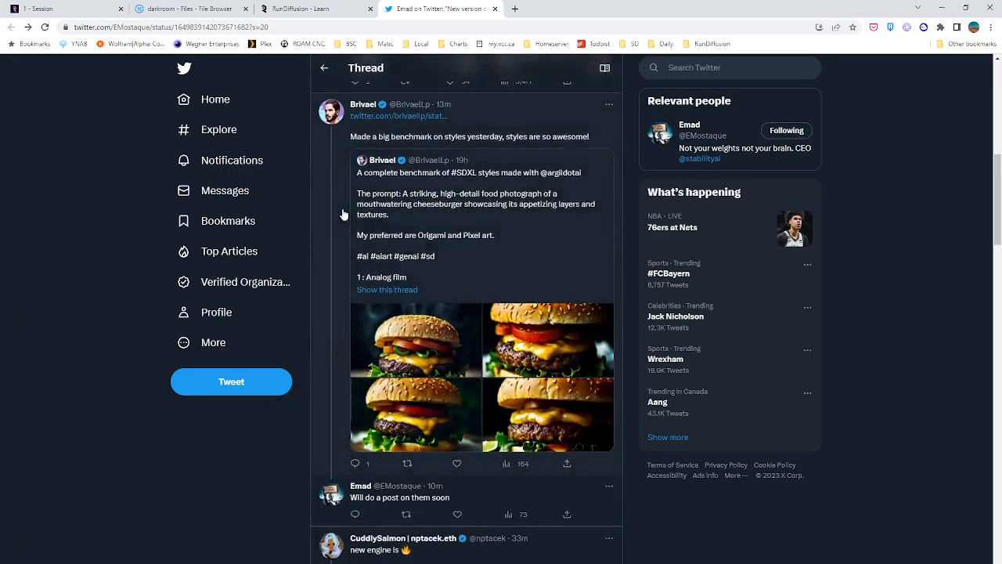
scroll(342, 214, down, 7)
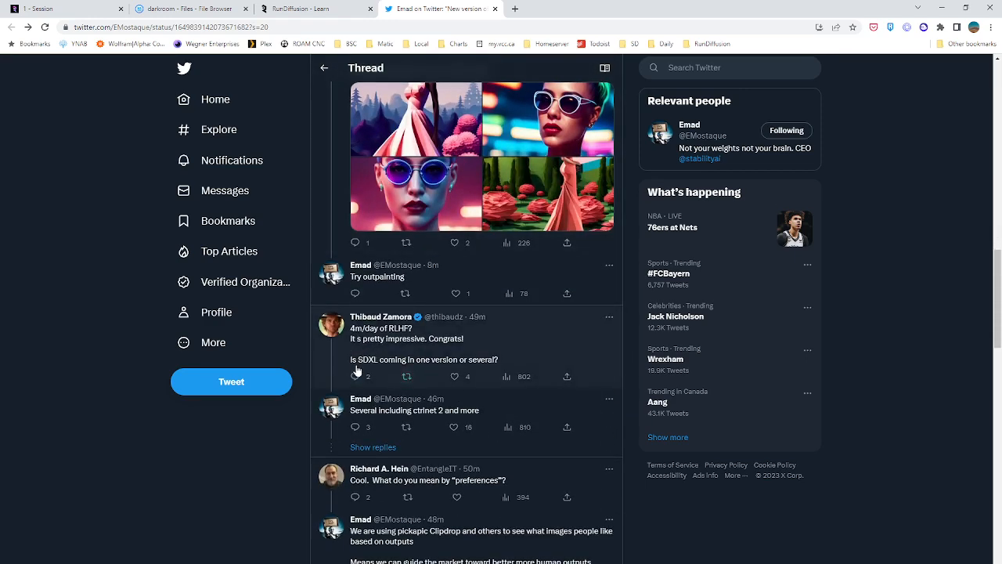
drag(350, 360, 501, 366)
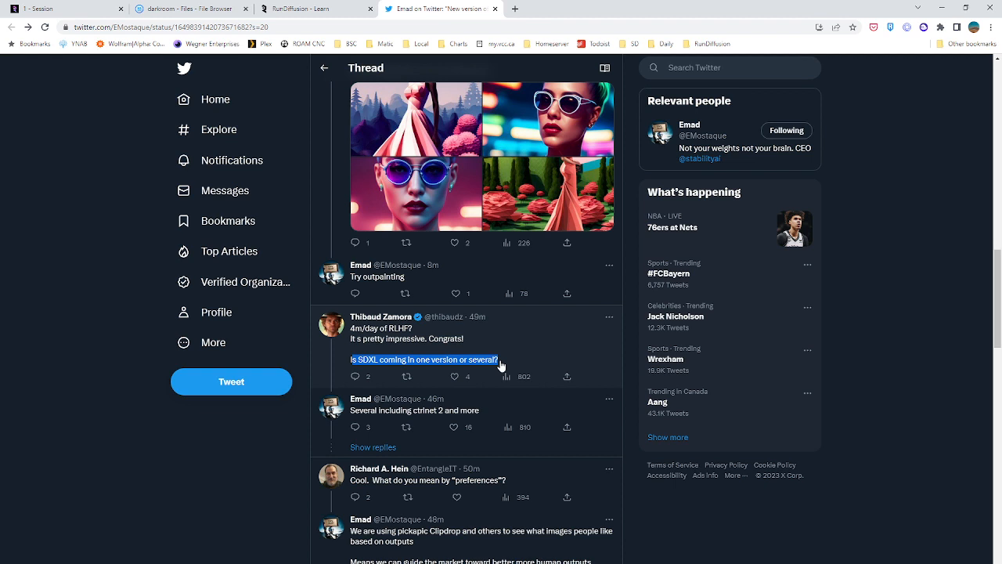
click(373, 447)
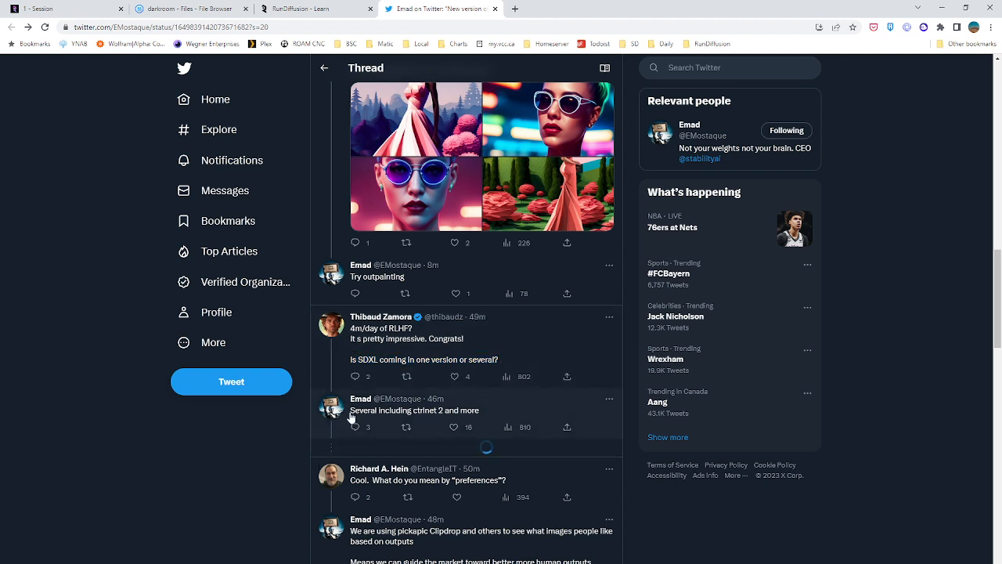
drag(350, 412, 483, 418)
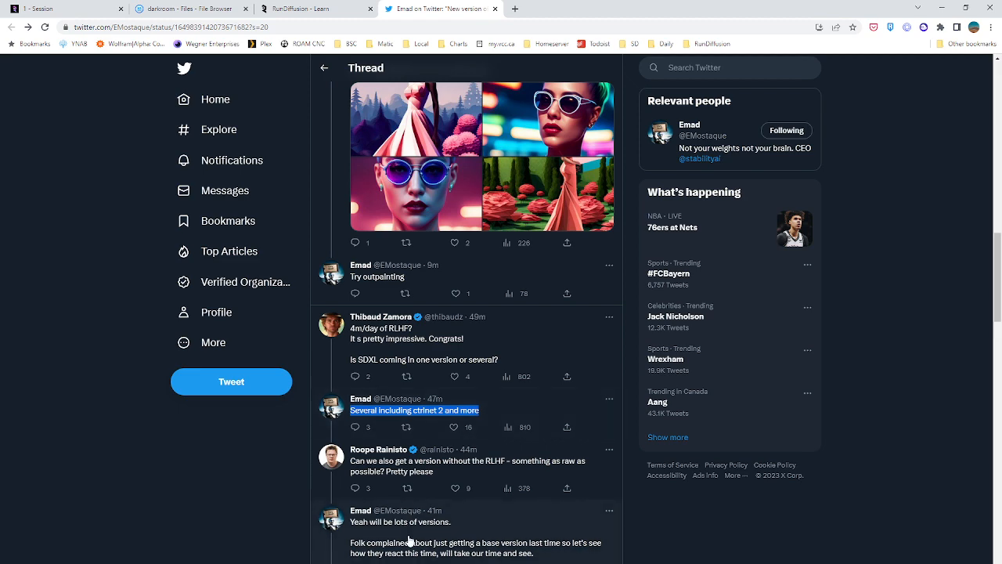
Like the question about SDXL versions and the two tweet author's answers about several and lots of versions
scroll(187, 472, down, 2)
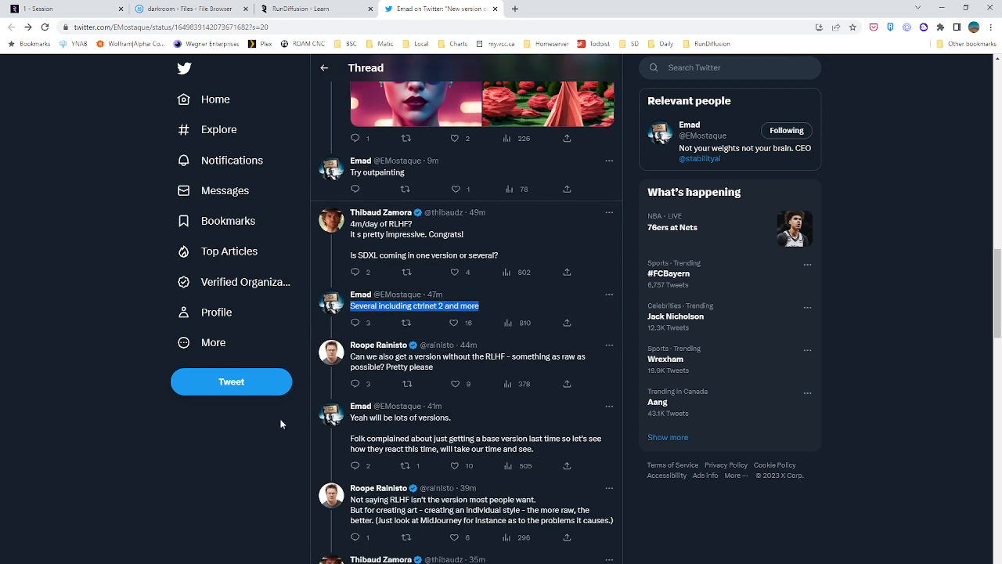
click(455, 465)
click(470, 324)
click(454, 271)
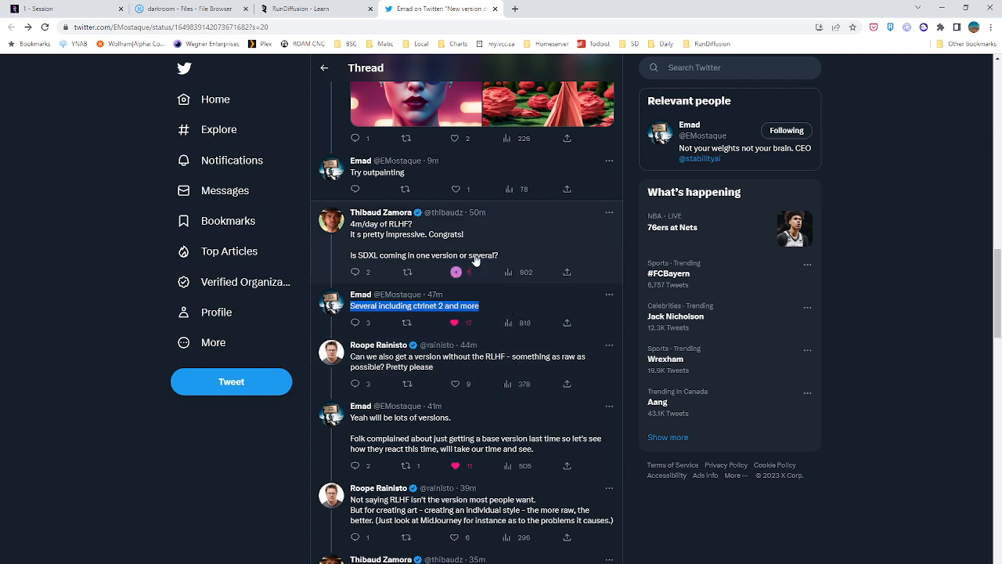
Read the replies discussing an SDXL version without RLHF and review the original announcement tweet again
scroll(512, 305, down, 1)
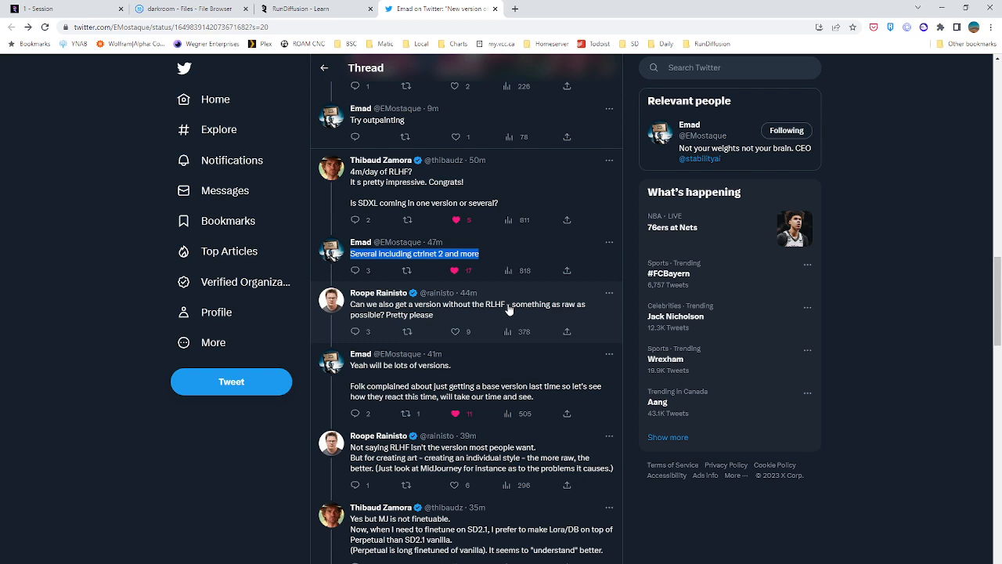
scroll(494, 313, down, 1)
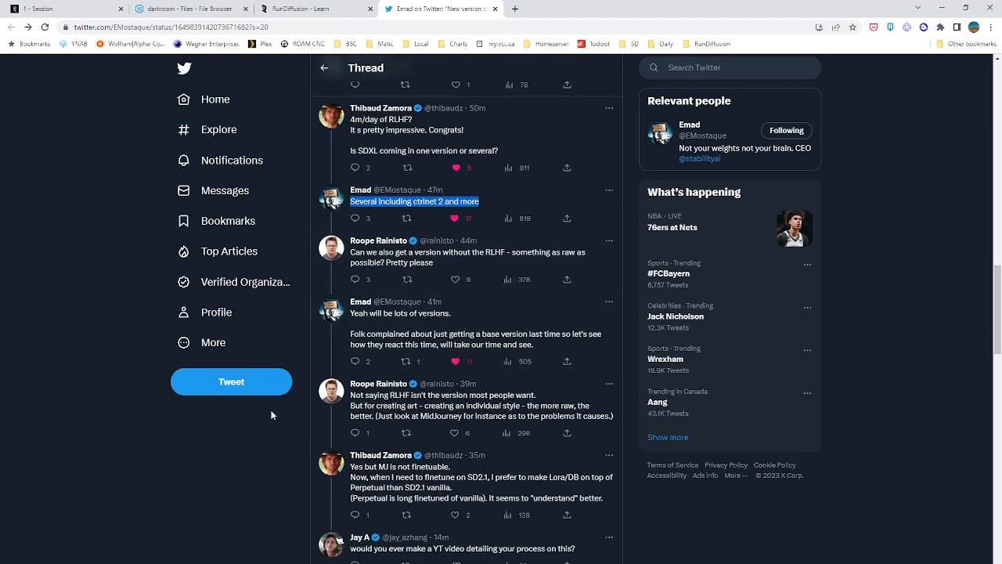
scroll(270, 415, down, 1)
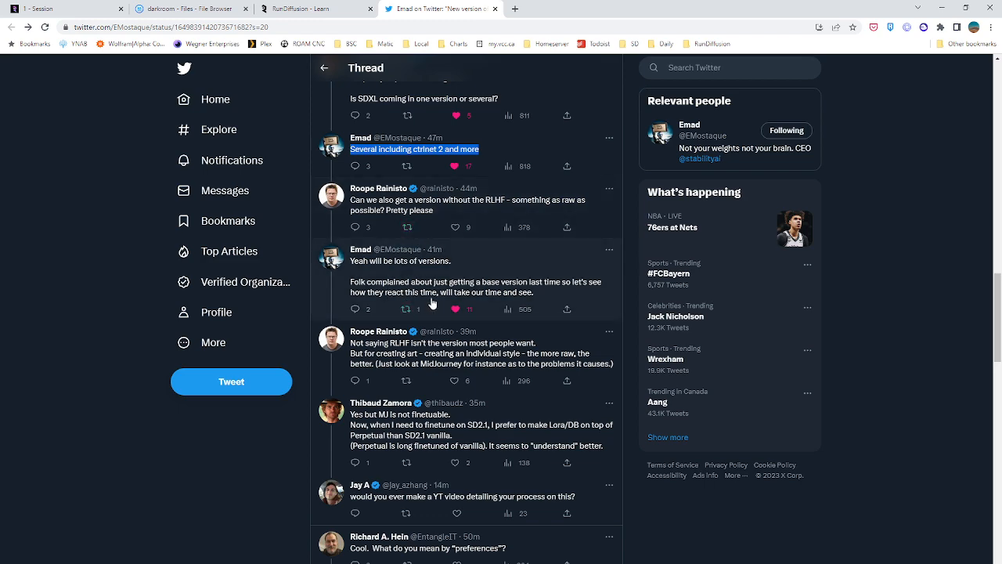
scroll(436, 298, up, 3)
scroll(437, 298, up, 9)
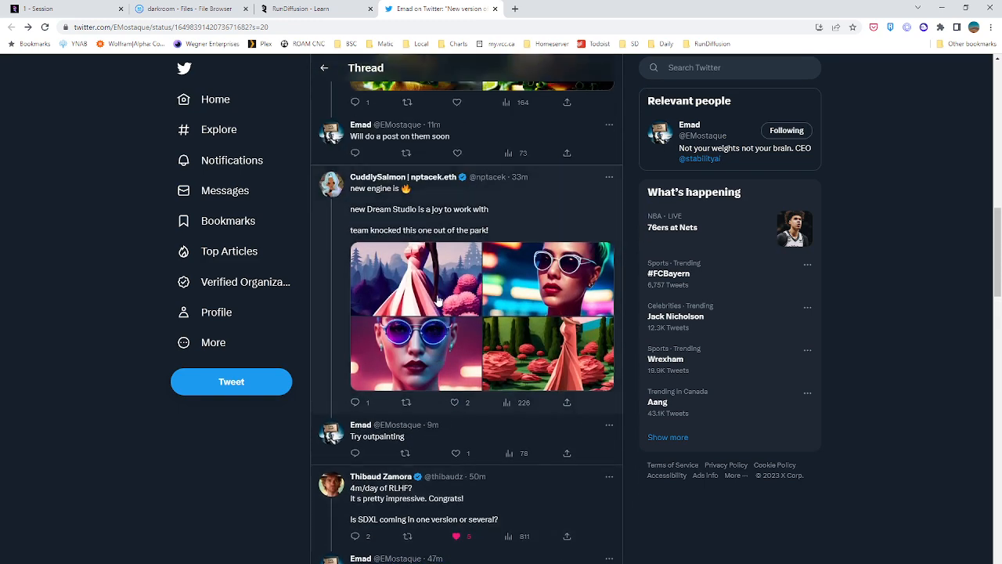
scroll(455, 301, up, 6)
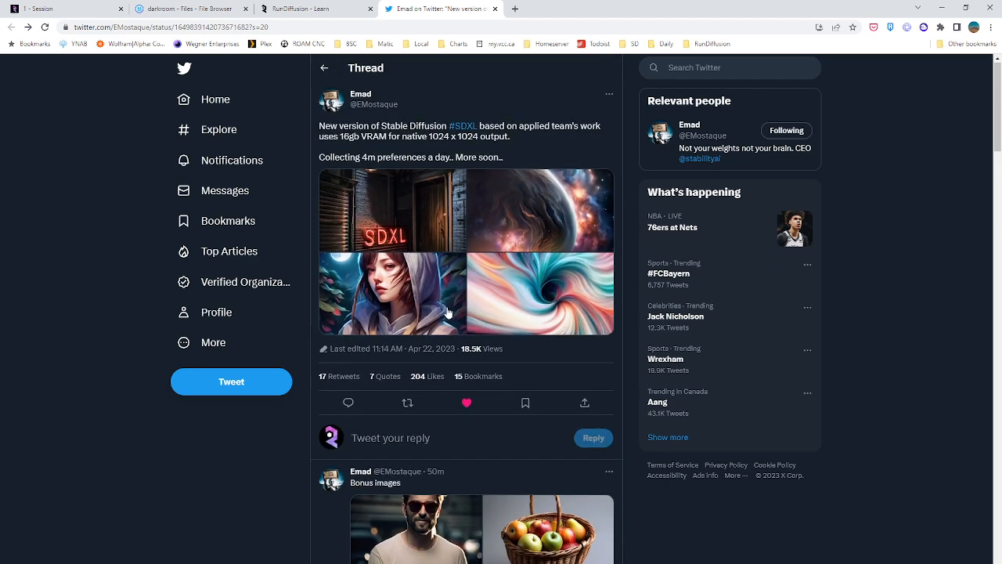
scroll(434, 444, down, 2)
scroll(433, 444, up, 2)
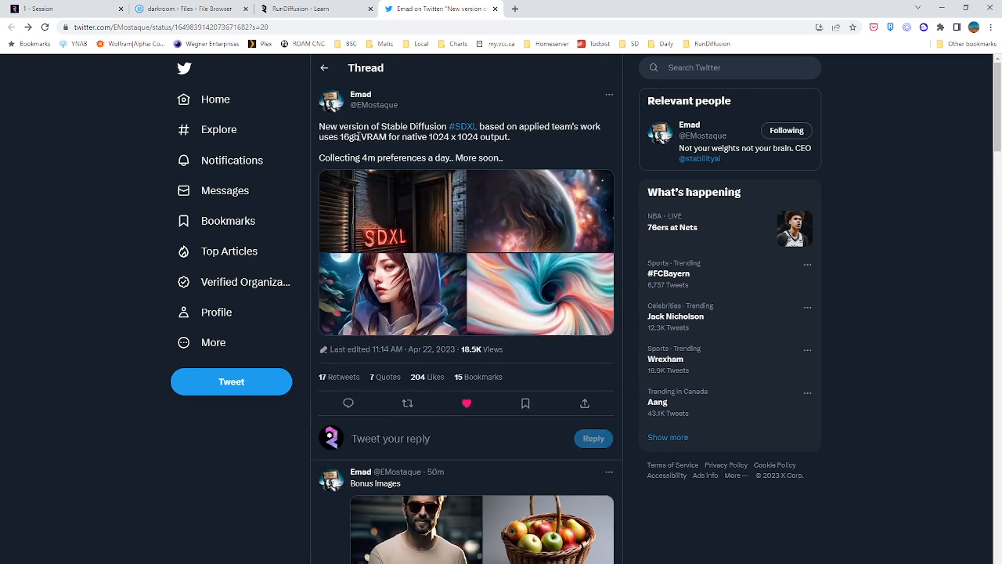
Read the rest of the thread for replies on preferences, VRAM limits, hands, fine-tuning and image input
scroll(482, 298, down, 20)
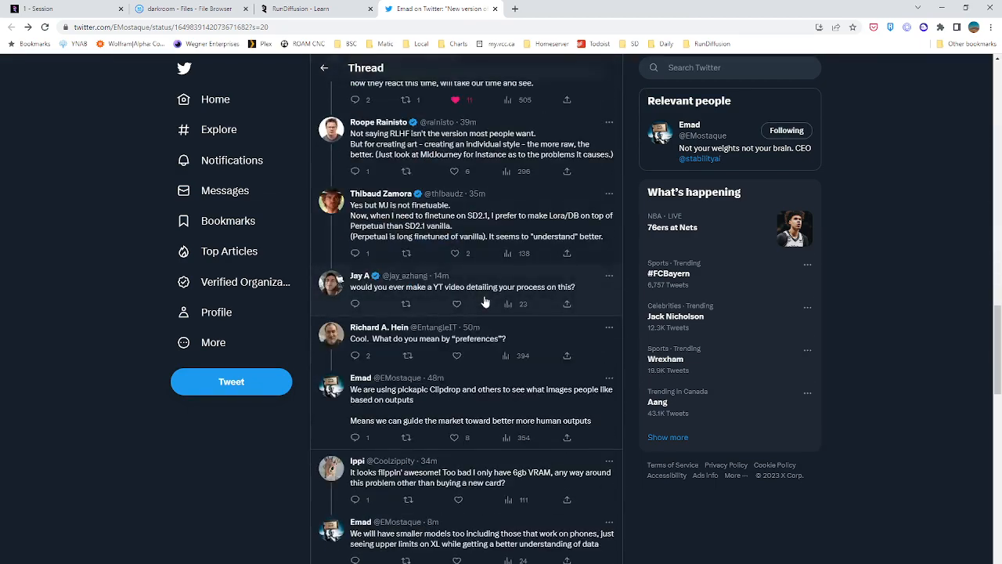
scroll(380, 401, down, 3)
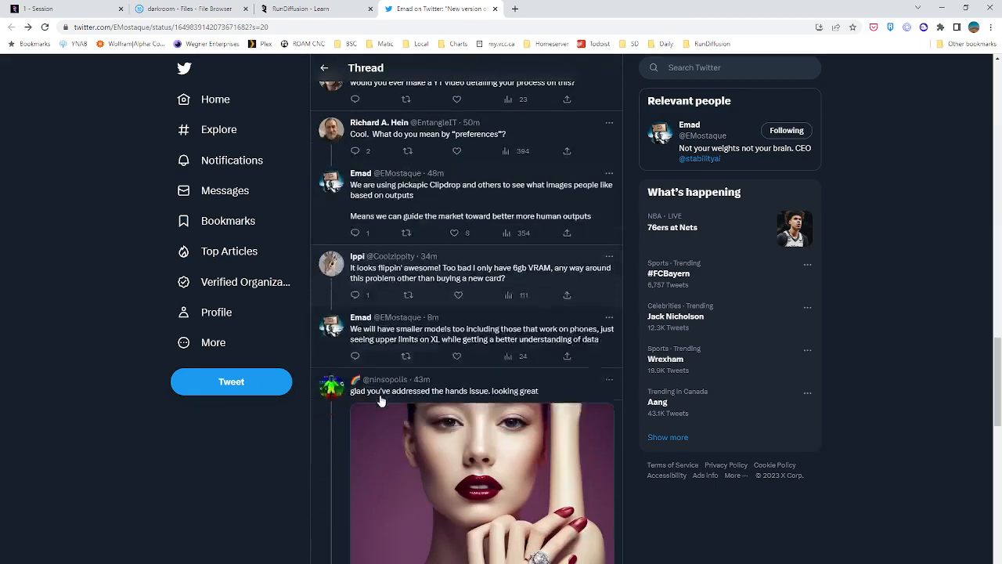
scroll(382, 391, up, 3)
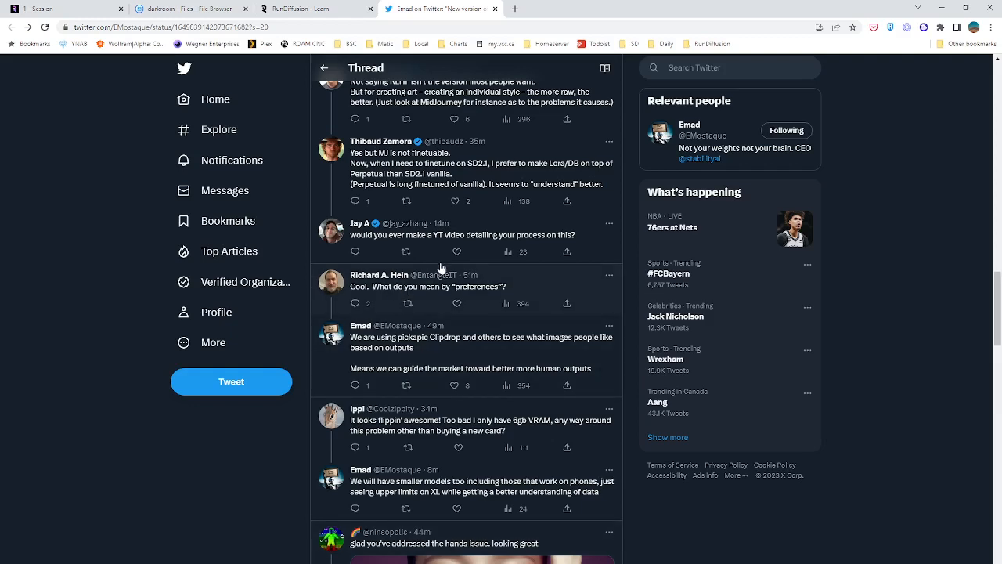
scroll(425, 301, down, 10)
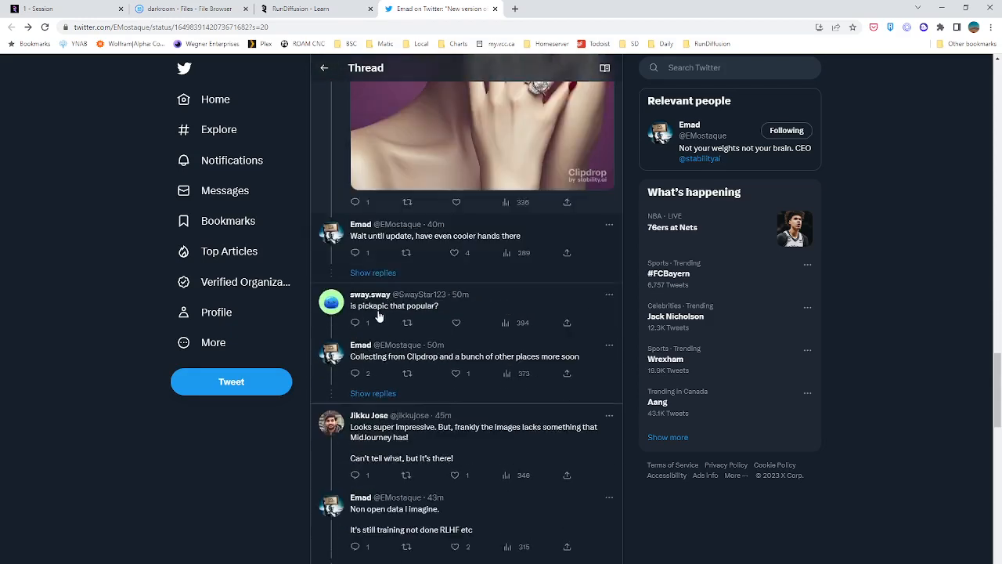
scroll(459, 321, down, 6)
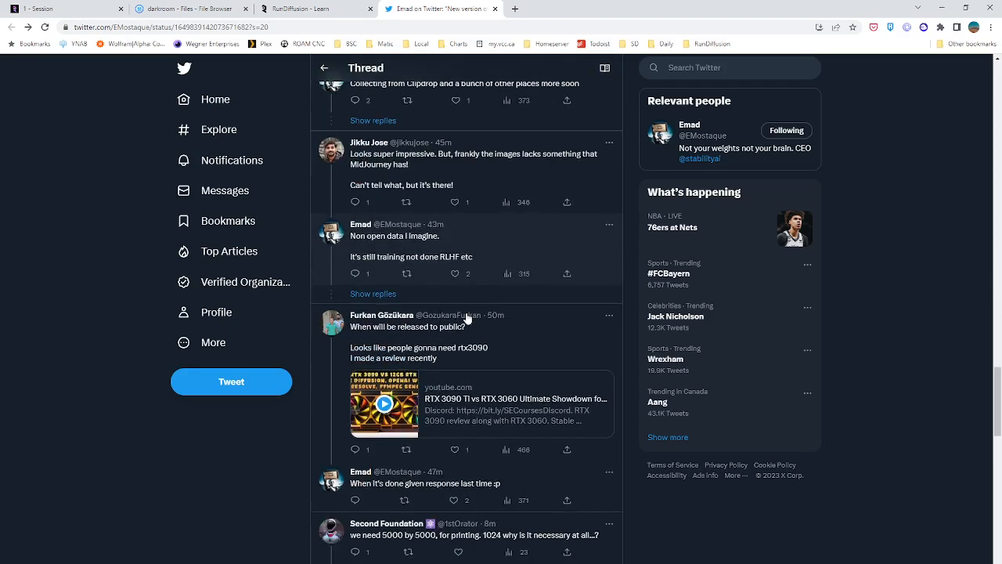
scroll(465, 320, down, 5)
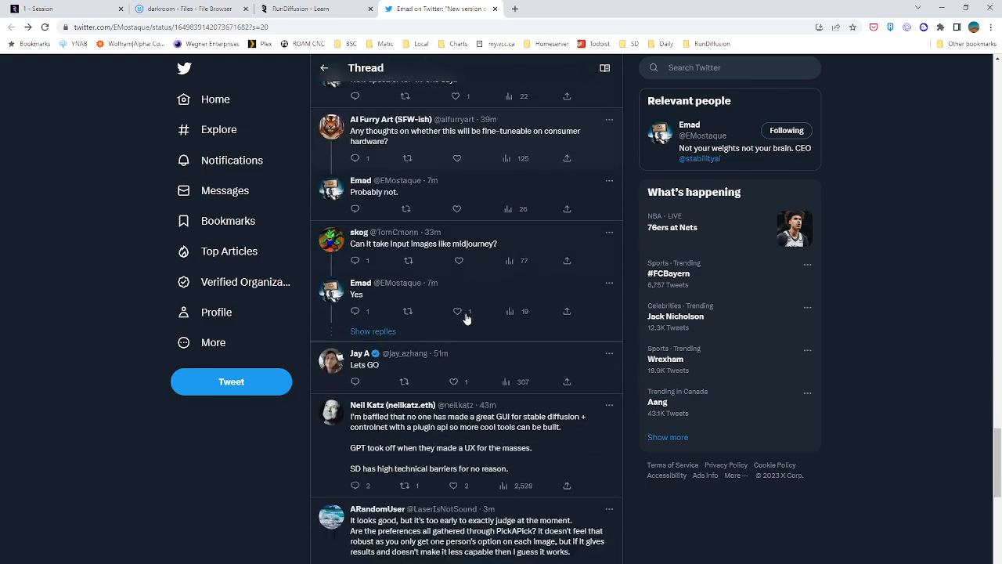
scroll(465, 319, up, 5)
scroll(465, 319, up, 12)
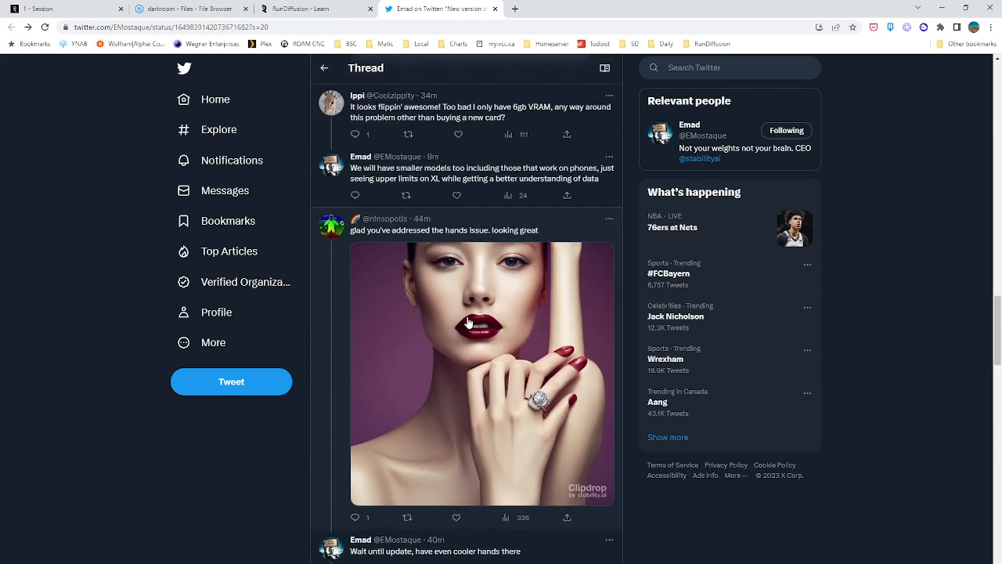
scroll(466, 321, up, 4)
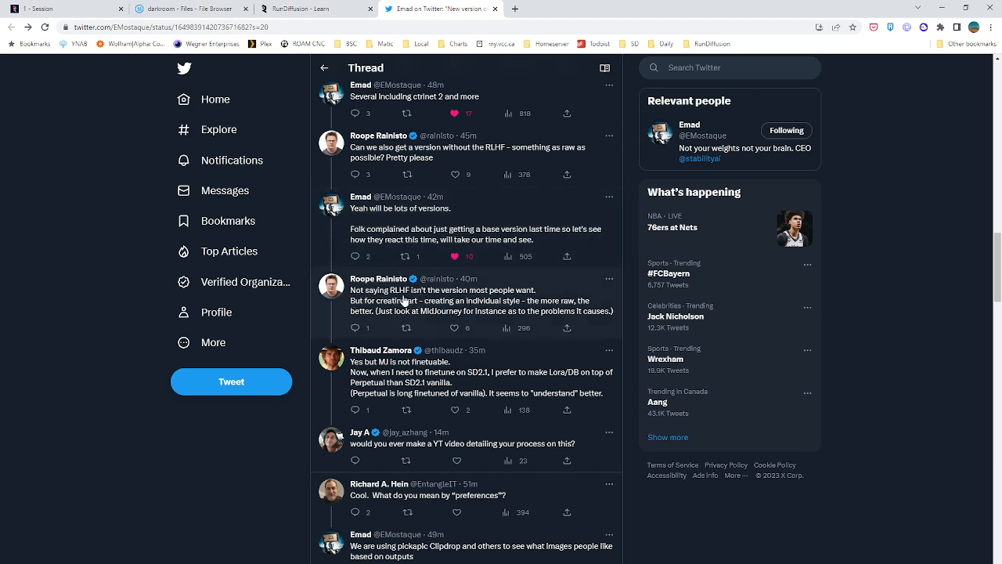
Search the web for RLHF in a separate tab and return to the tweet thread
click(515, 8)
text(Rlhf)
key(Return)
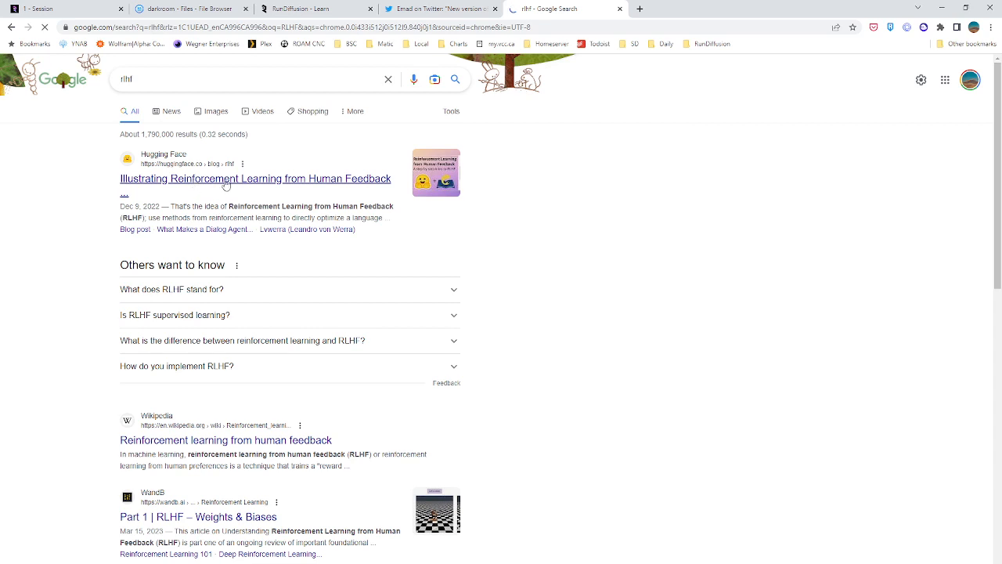
click(427, 9)
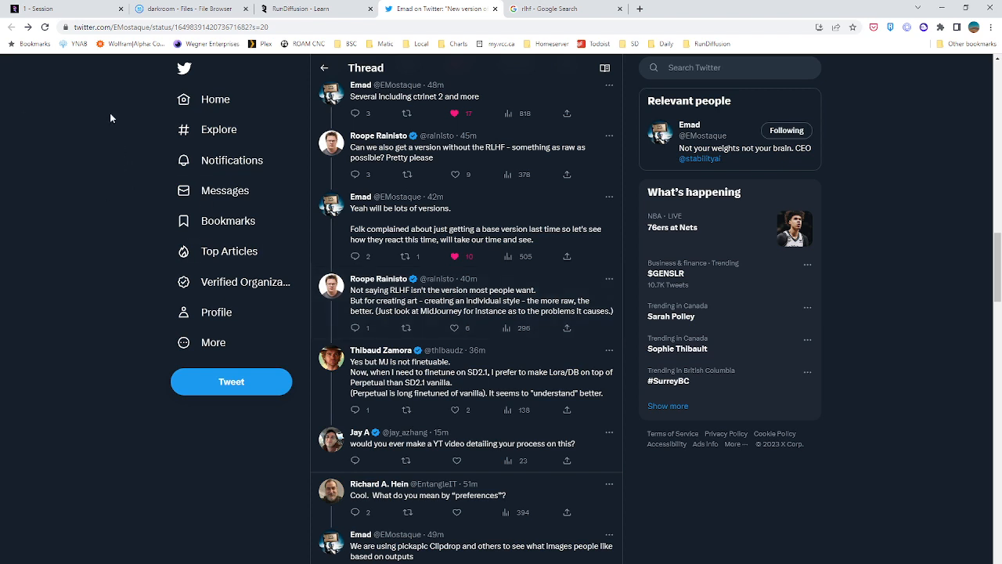
Switch to the RunDiffusion session and set the batch count to 10
mouse_move(86, 9)
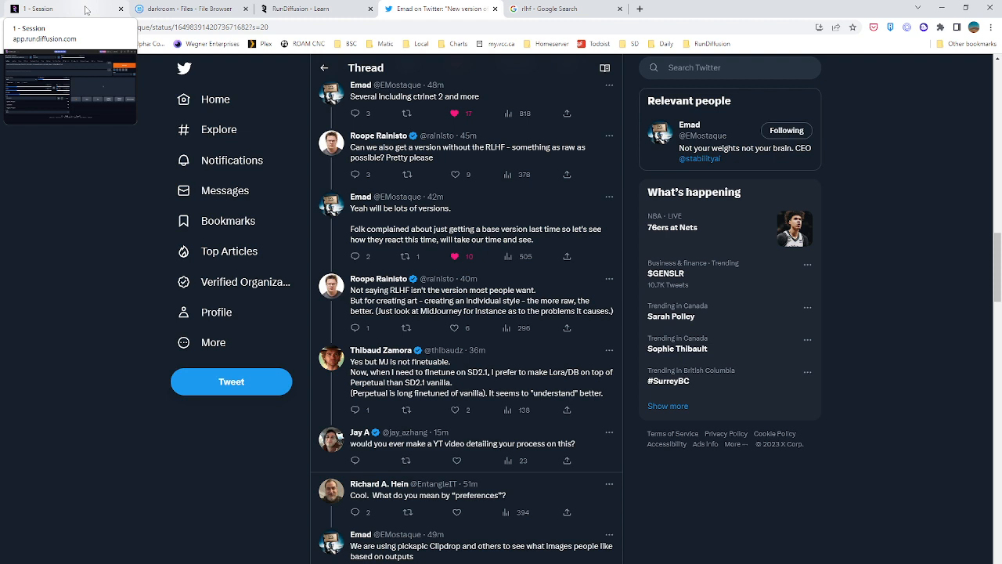
click(86, 9)
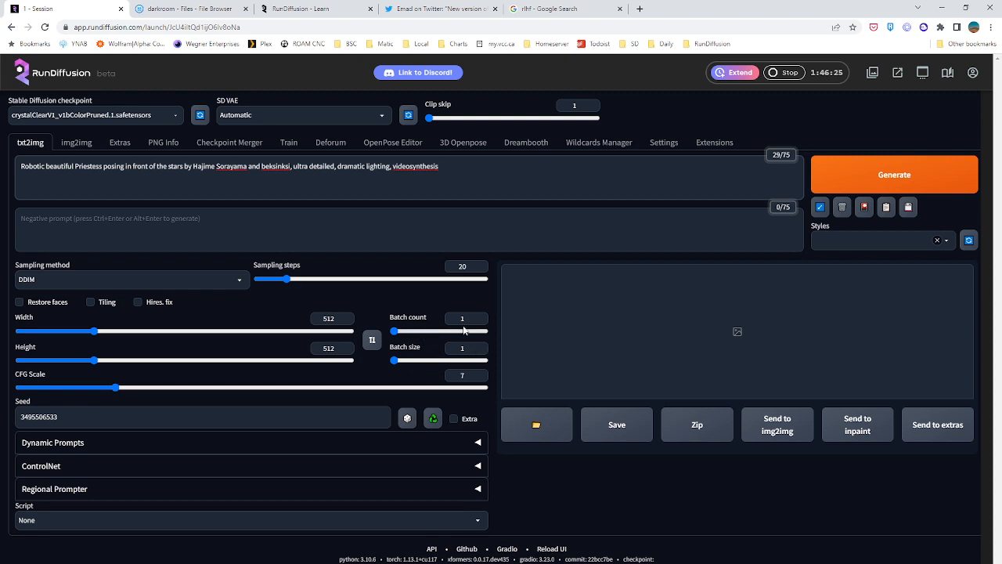
drag(469, 319, 405, 329)
text(10)
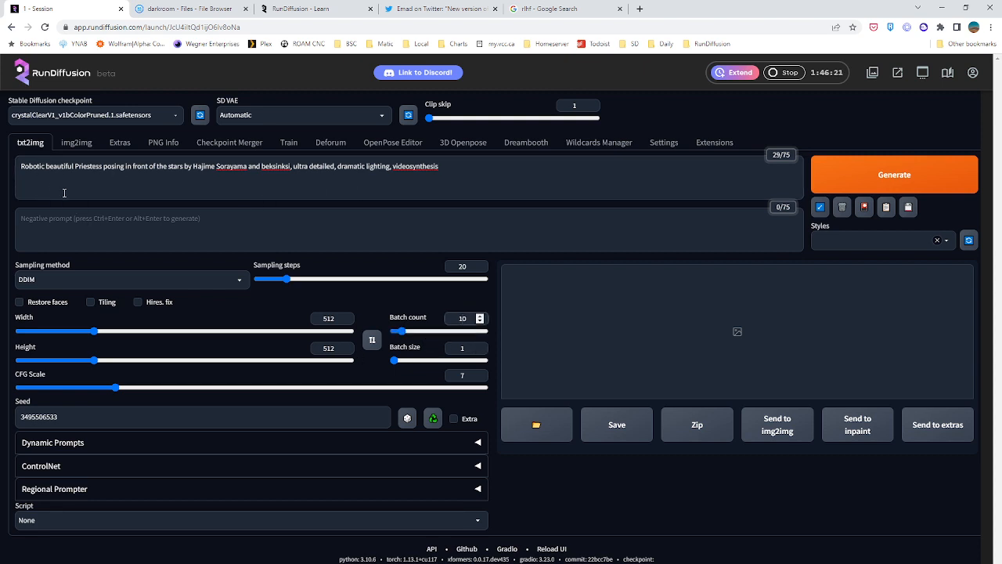
Enter "nude, nsfw, blurry, messy, badhandv4" as the negative prompt
click(47, 232)
text(nude, nsfw)
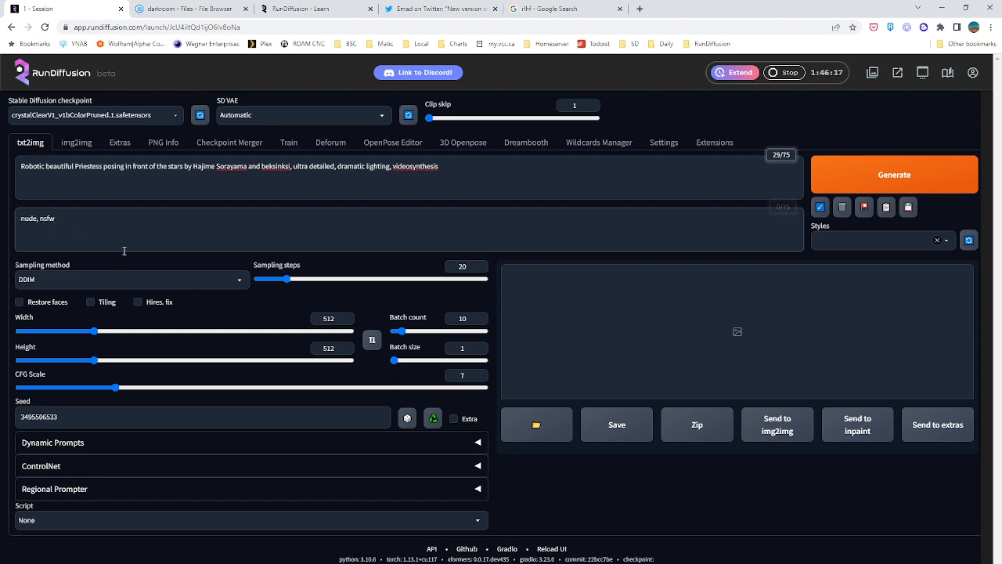
text(, blurry,)
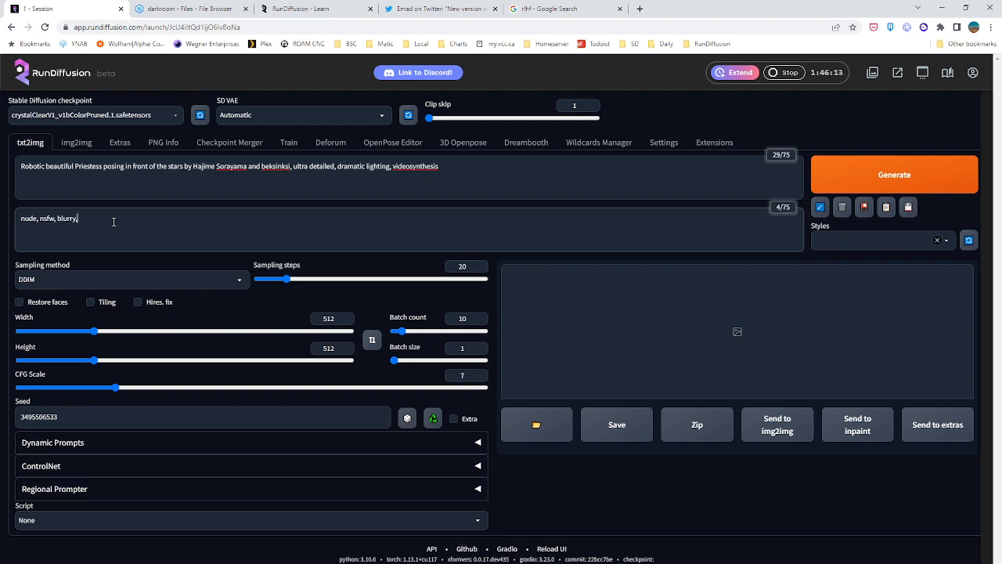
text( messy, badhandsv4)
Check the available Textual Inversion embeddings, add easynegative to the negative prompt and generate the images
click(866, 208)
scroll(501, 373, down, 2)
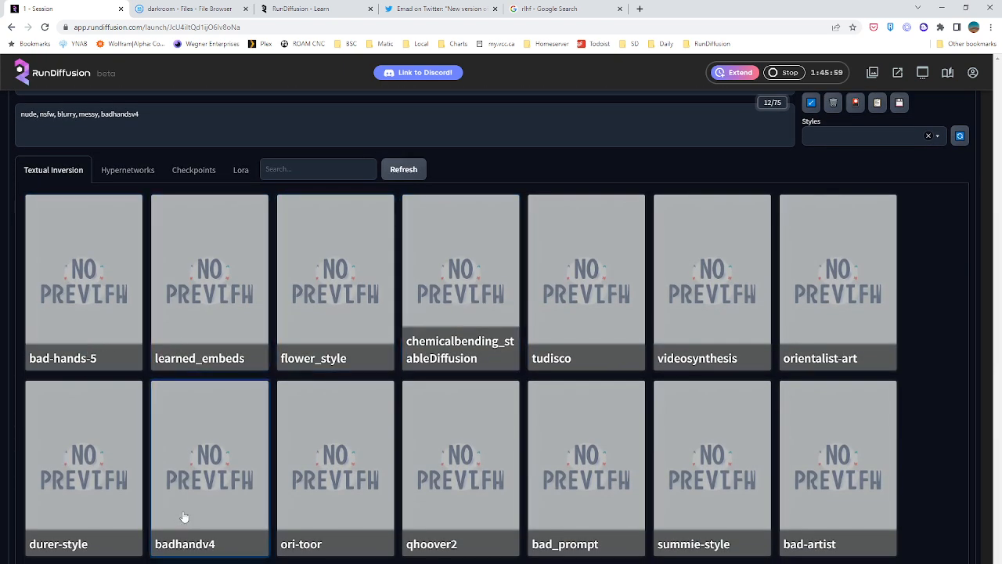
scroll(183, 519, up, 2)
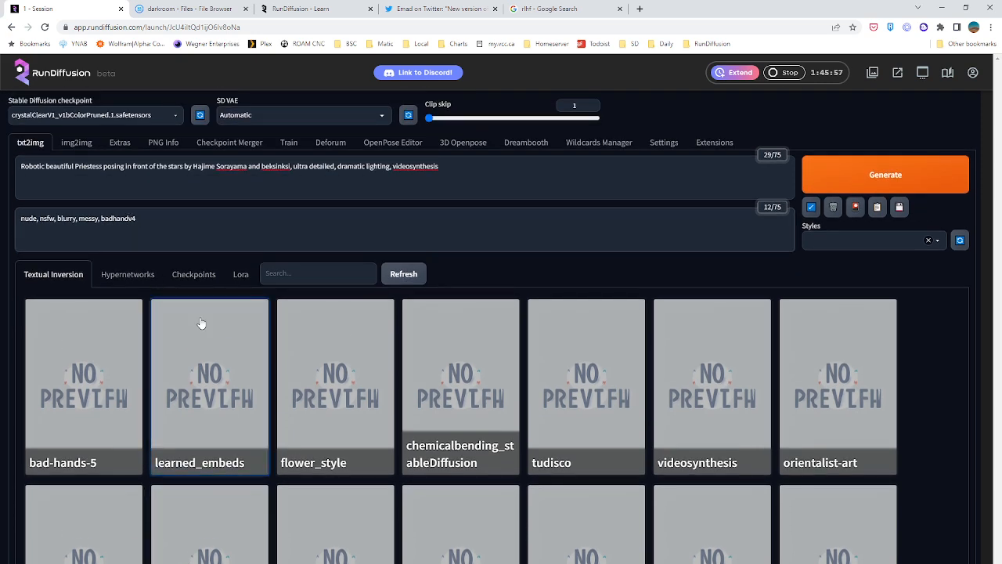
scroll(262, 331, down, 4)
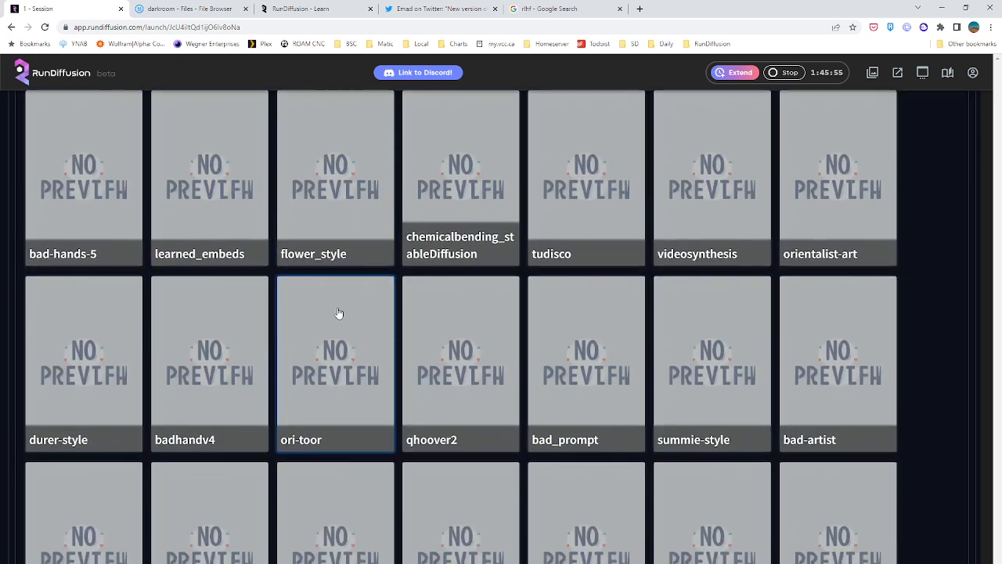
scroll(269, 316, down, 5)
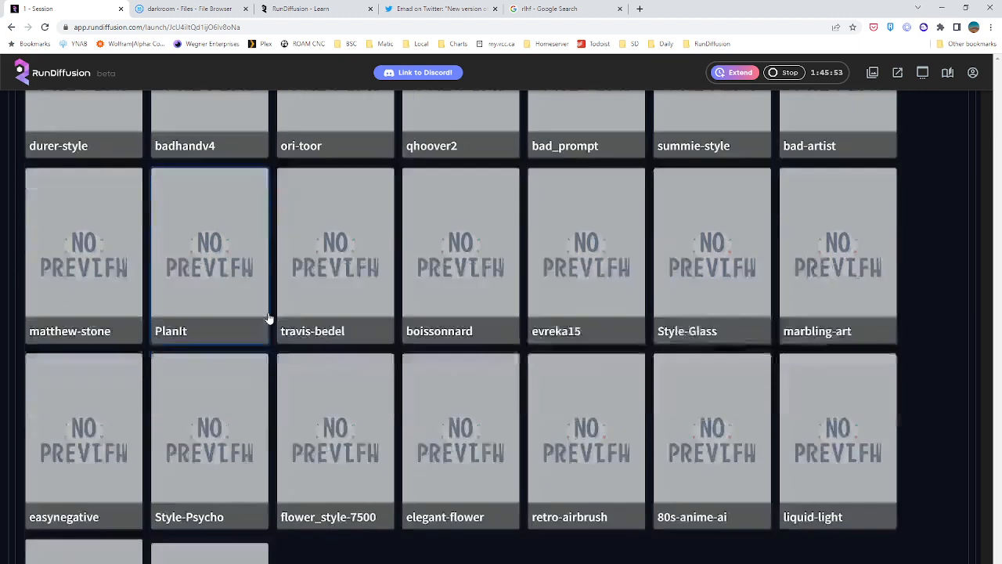
scroll(269, 317, down, 3)
scroll(67, 342, up, 6)
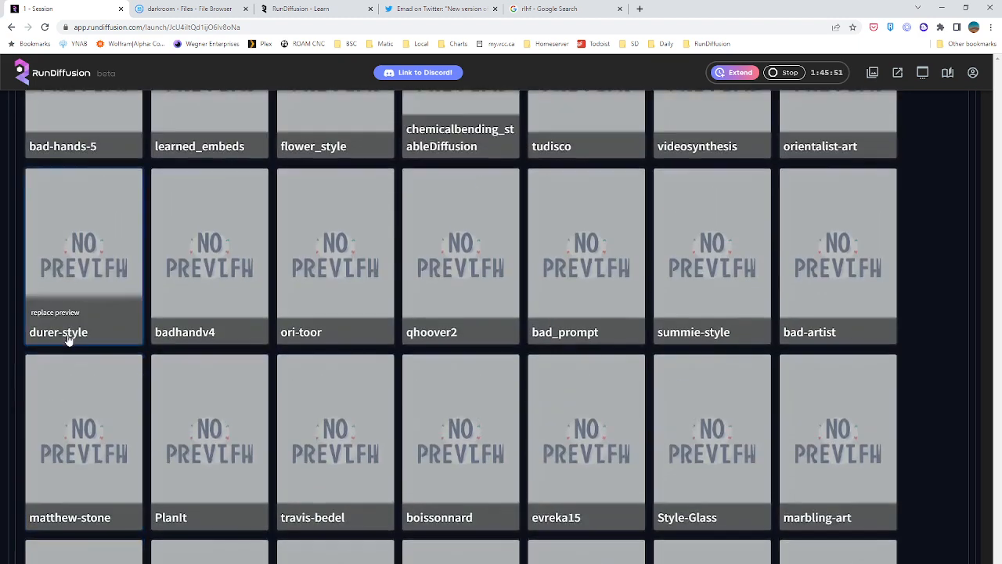
scroll(68, 339, up, 5)
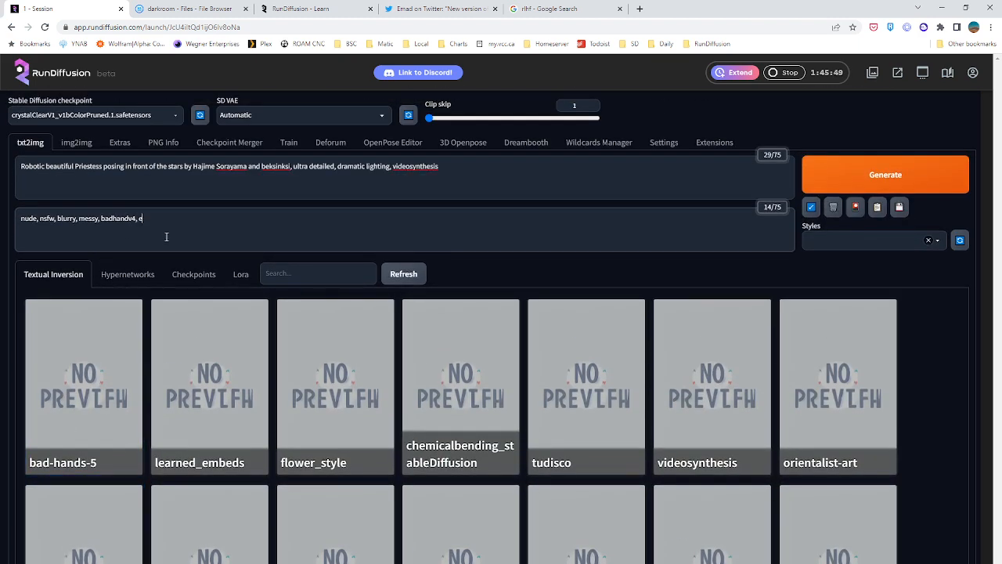
text(asynegative)
click(819, 173)
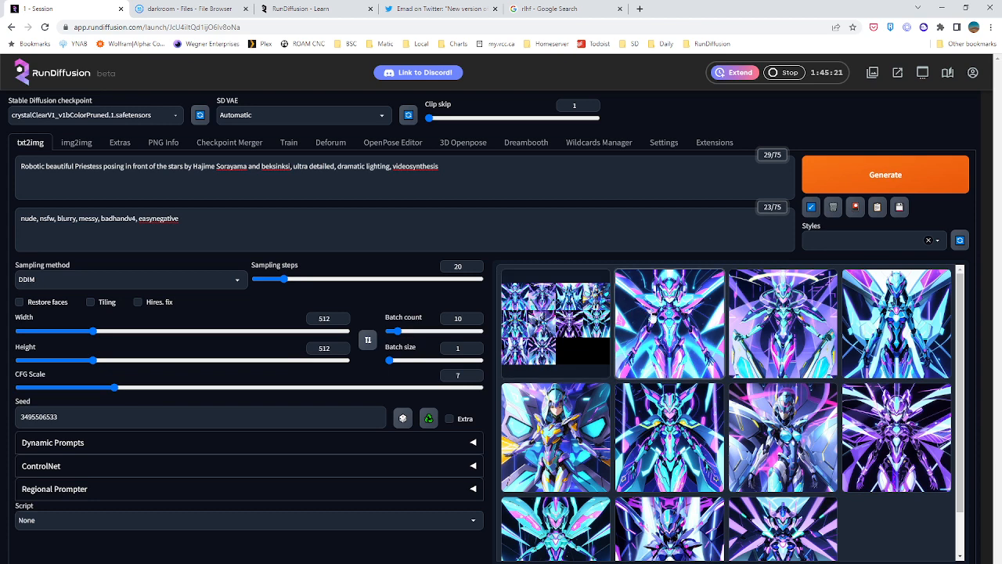
Enlarge the first generated image and go through the batch one by one to the last image
click(652, 317)
click(687, 336)
click(688, 335)
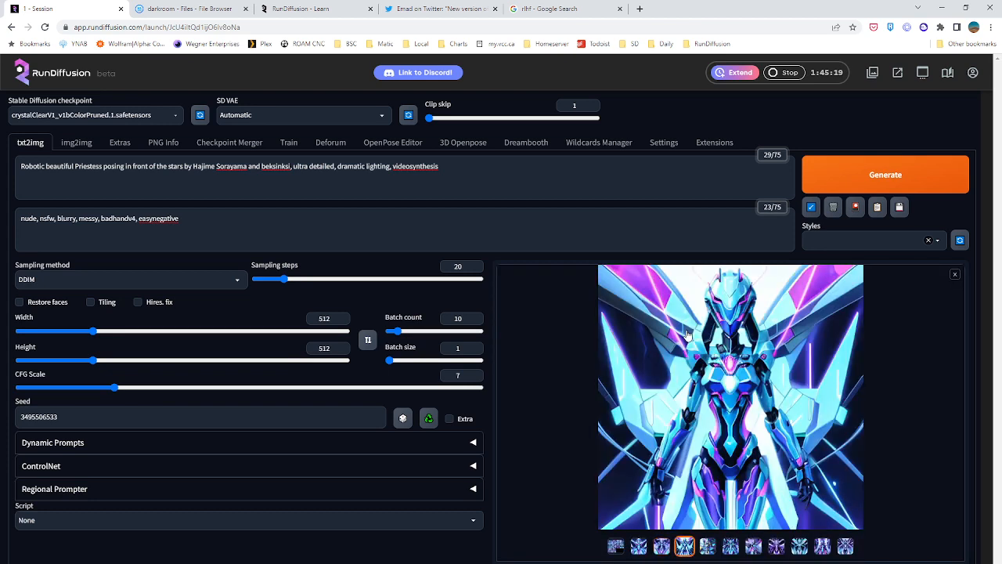
click(687, 335)
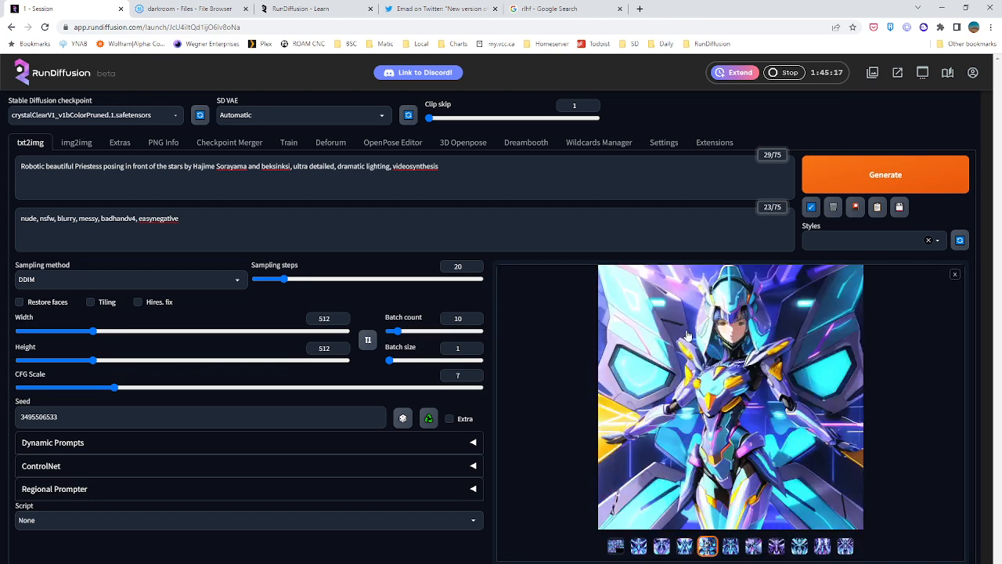
click(687, 335)
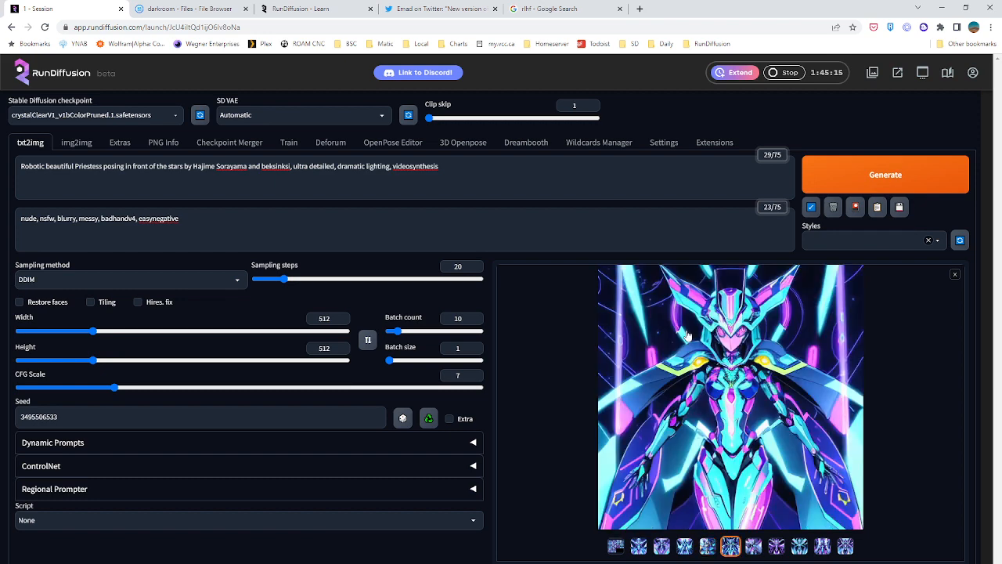
click(687, 335)
click(687, 335)
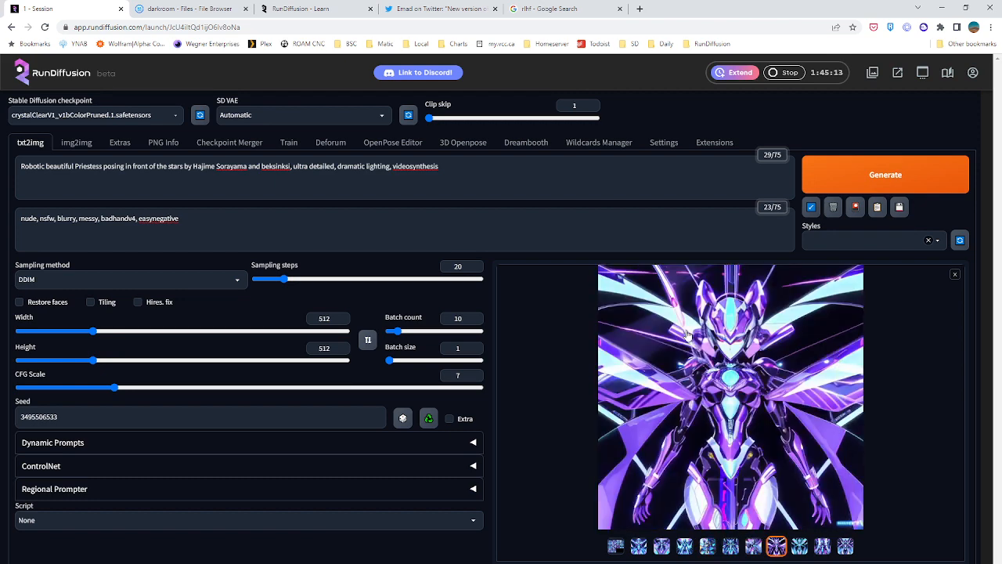
click(687, 335)
click(688, 335)
click(687, 335)
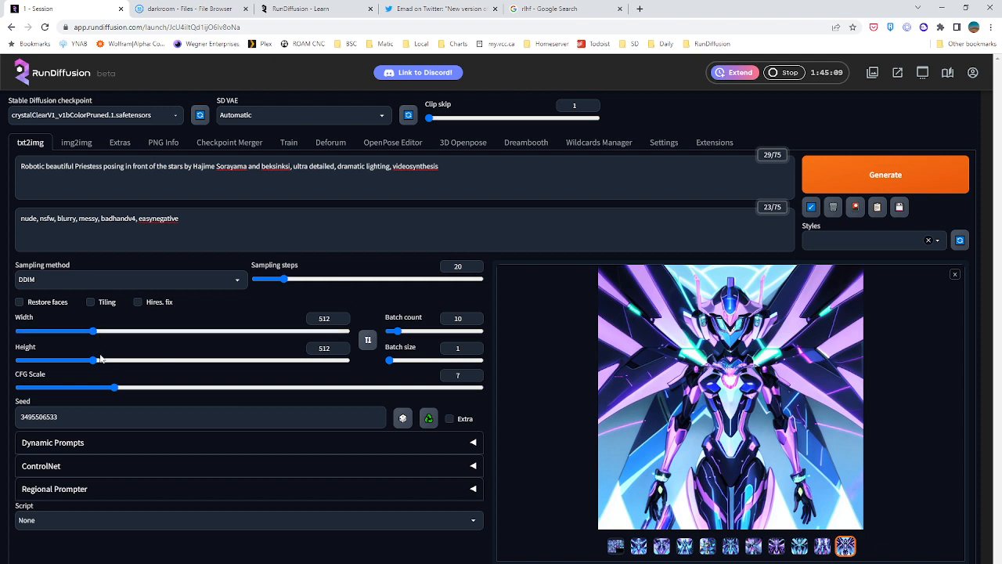
Set the image size to 584 wide by 720 high and the sampling steps to 30
drag(100, 358, 127, 361)
drag(94, 331, 128, 360)
drag(463, 267, 408, 277)
text(30)
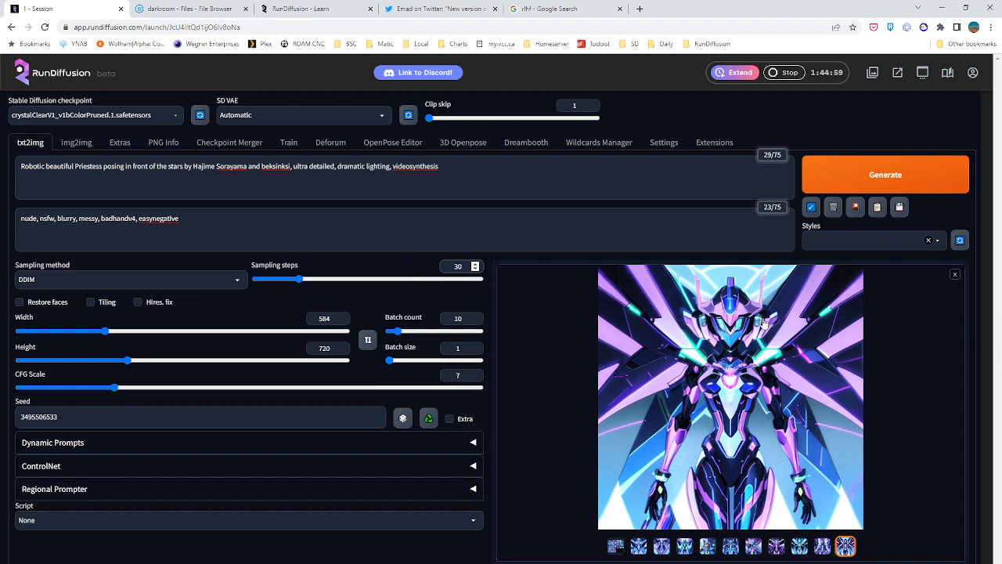
Review the previously generated images in the gallery, working back from the ninth to the first
click(798, 547)
click(776, 548)
click(753, 548)
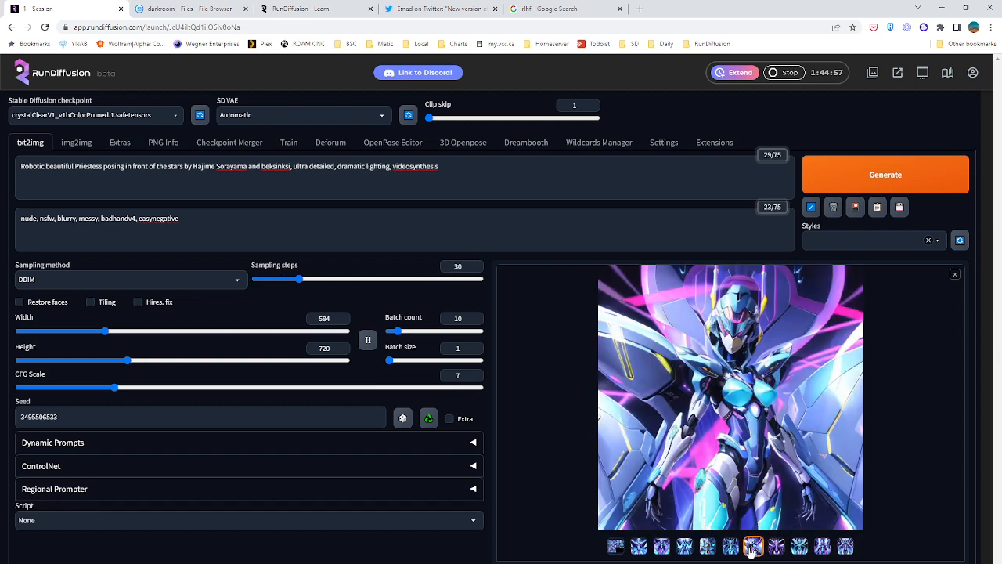
click(708, 547)
click(662, 547)
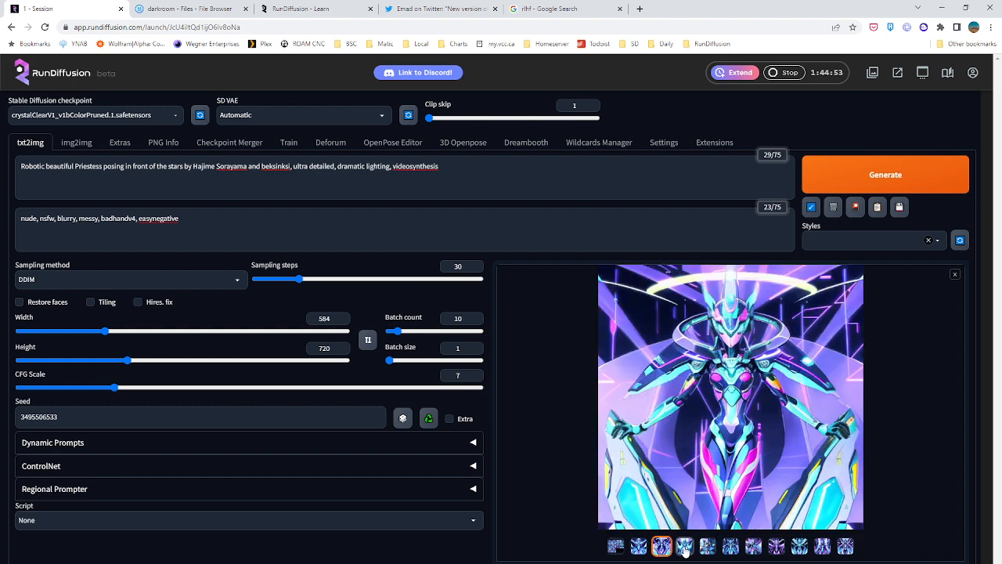
click(684, 548)
click(639, 548)
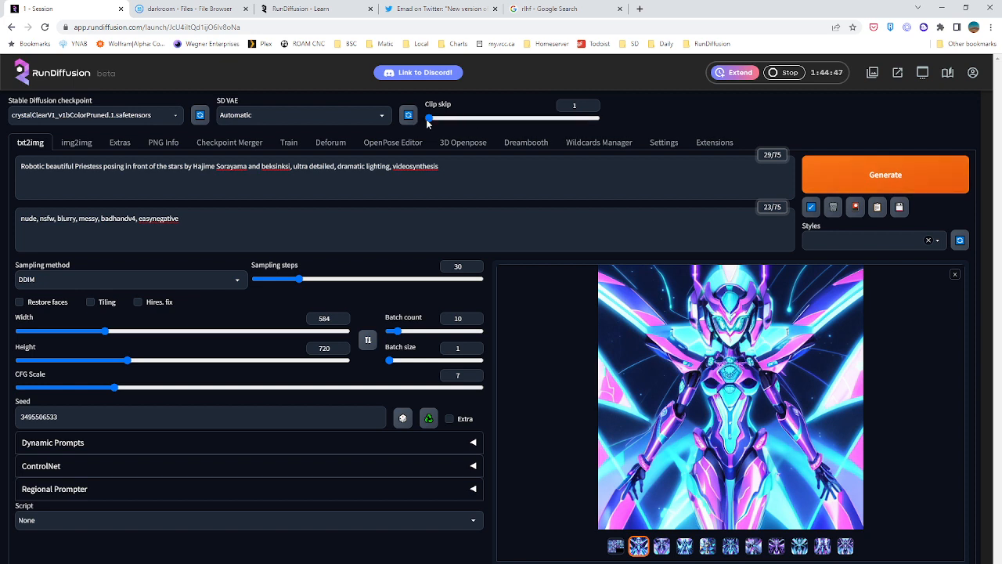
Set Clip skip to 2 and generate the batch
drag(429, 118, 443, 119)
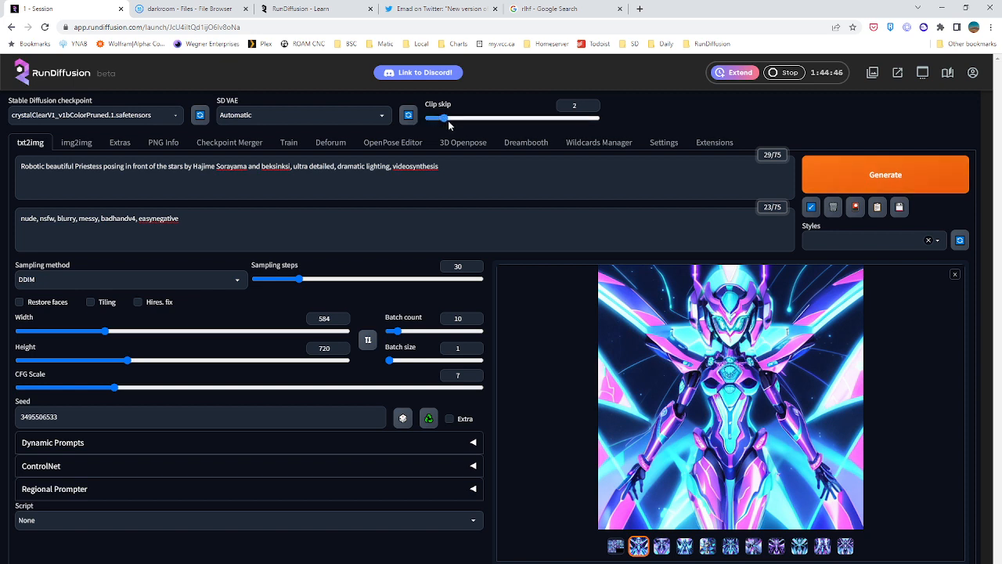
click(906, 181)
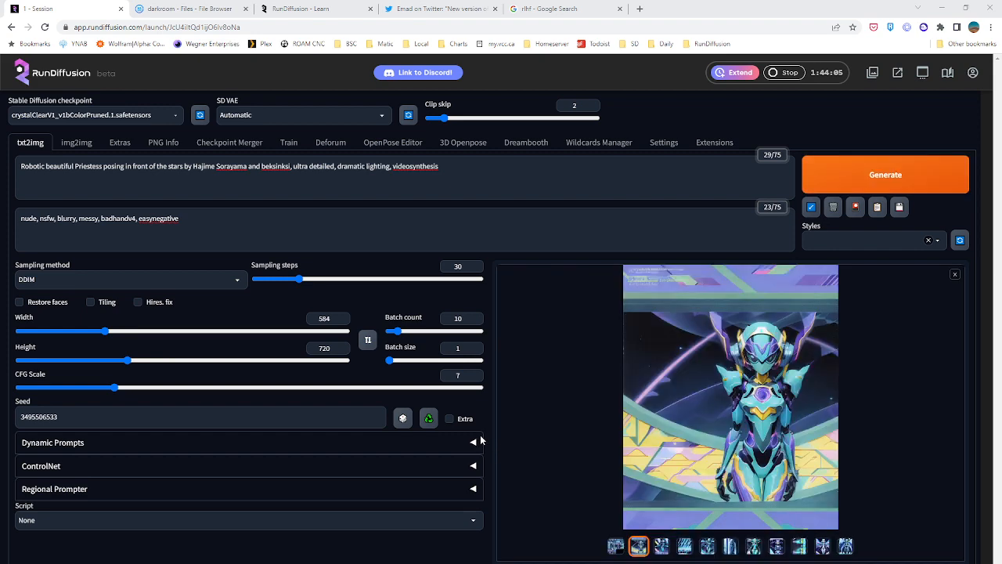
View the second and third images of the new batch and inspect the third one enlarged
click(662, 546)
click(684, 546)
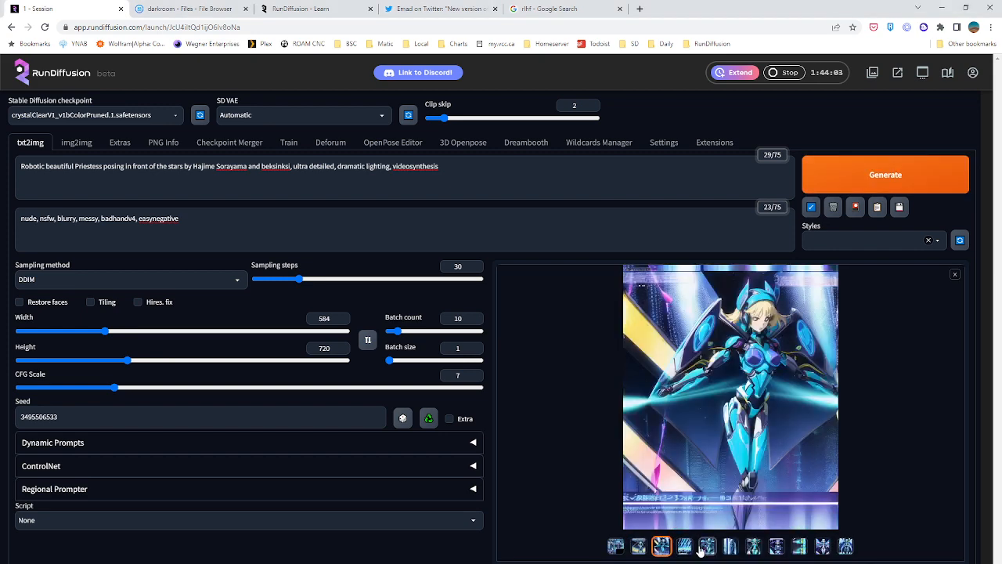
click(720, 387)
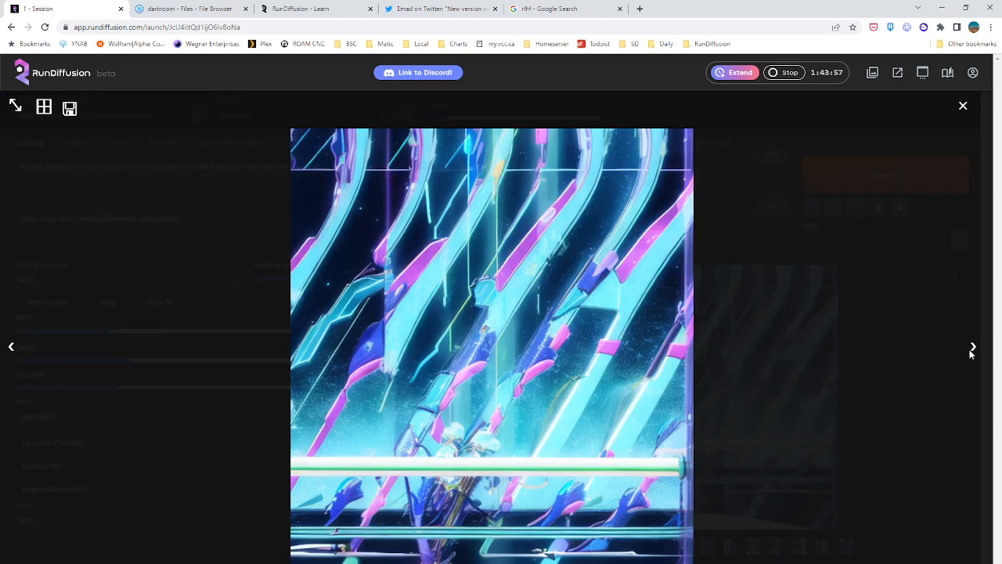
click(963, 105)
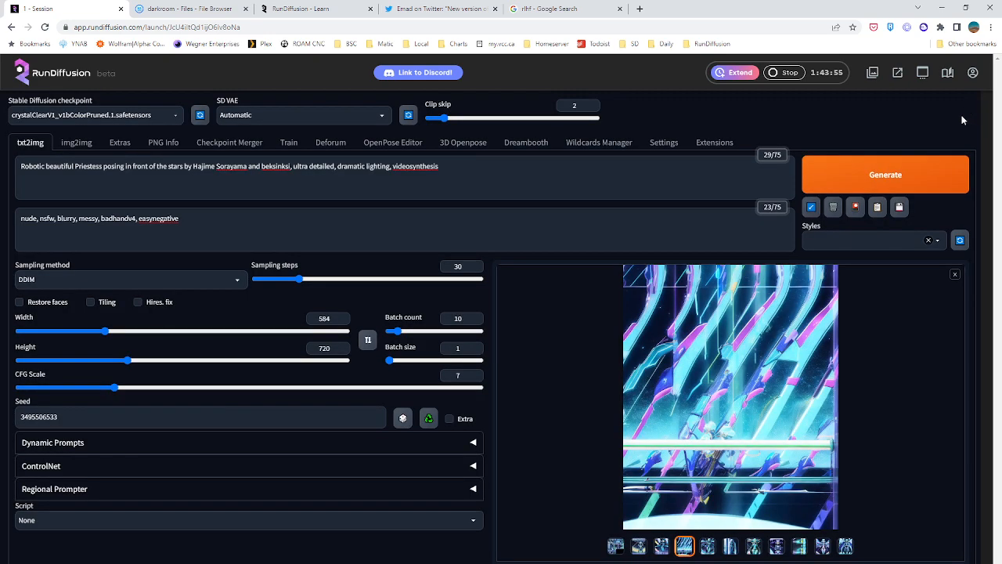
Look through the batch from the fourth image to the last and back to the fourth
click(705, 548)
click(730, 548)
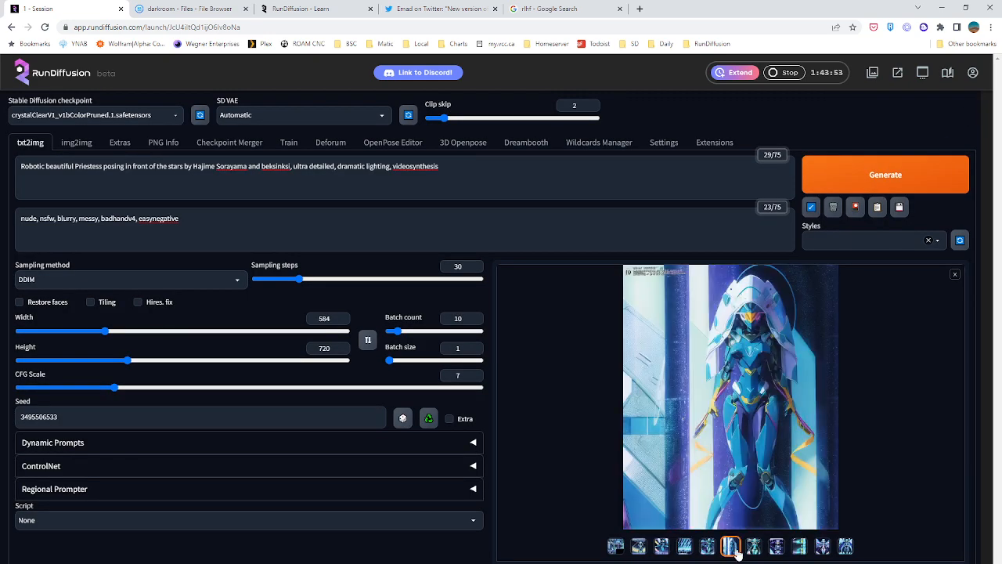
click(754, 548)
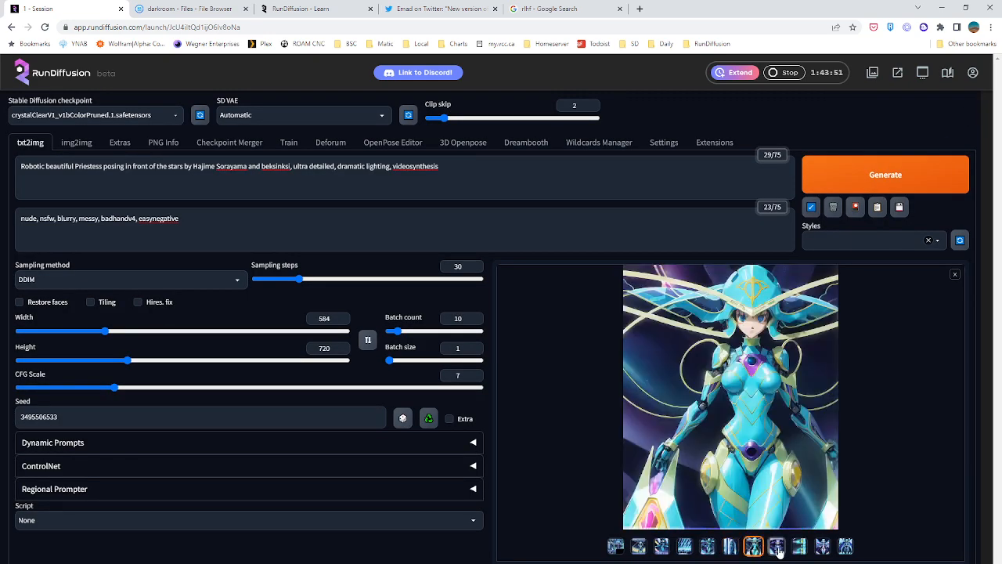
click(777, 548)
click(803, 548)
click(820, 548)
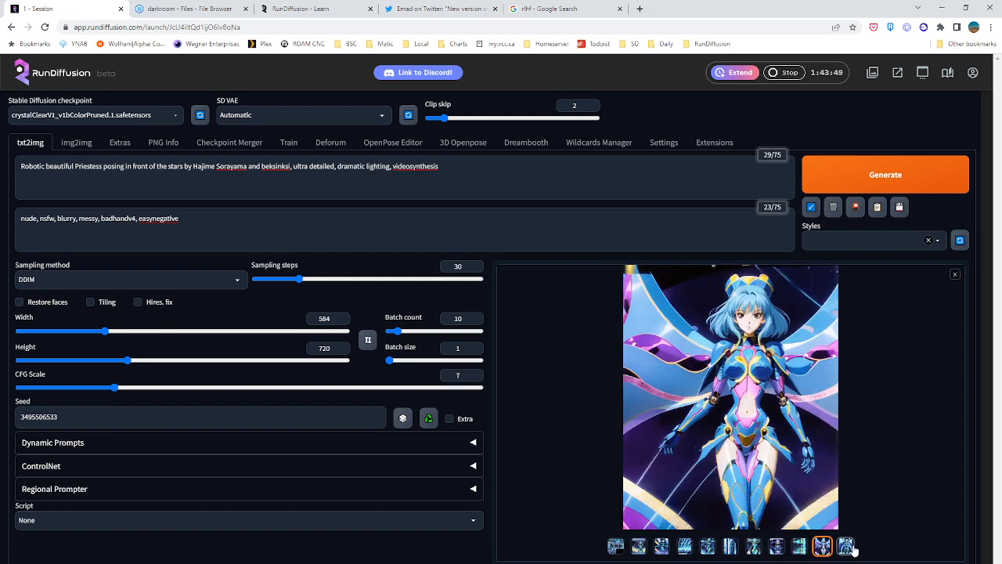
click(846, 548)
click(819, 550)
click(799, 548)
click(777, 548)
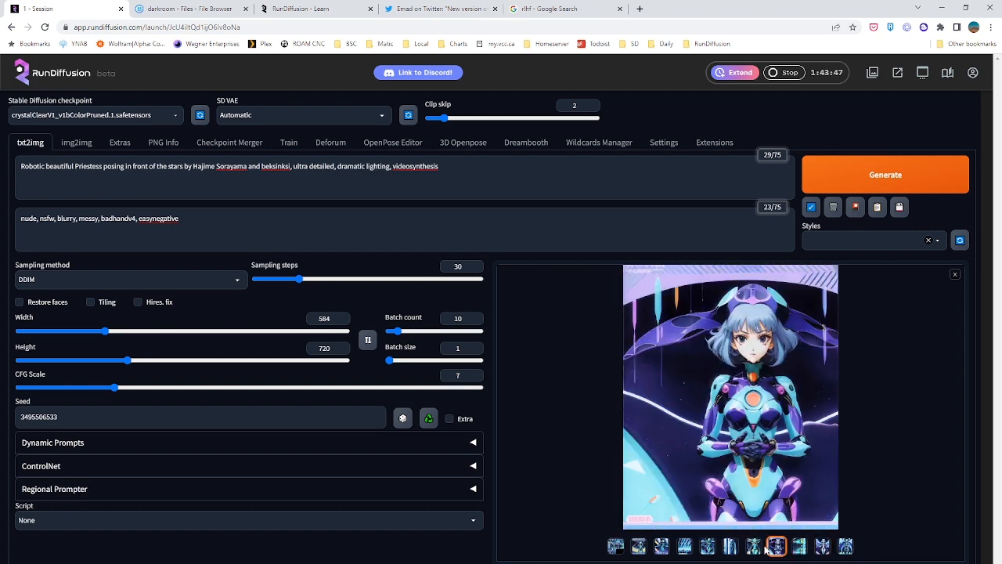
click(753, 548)
click(728, 548)
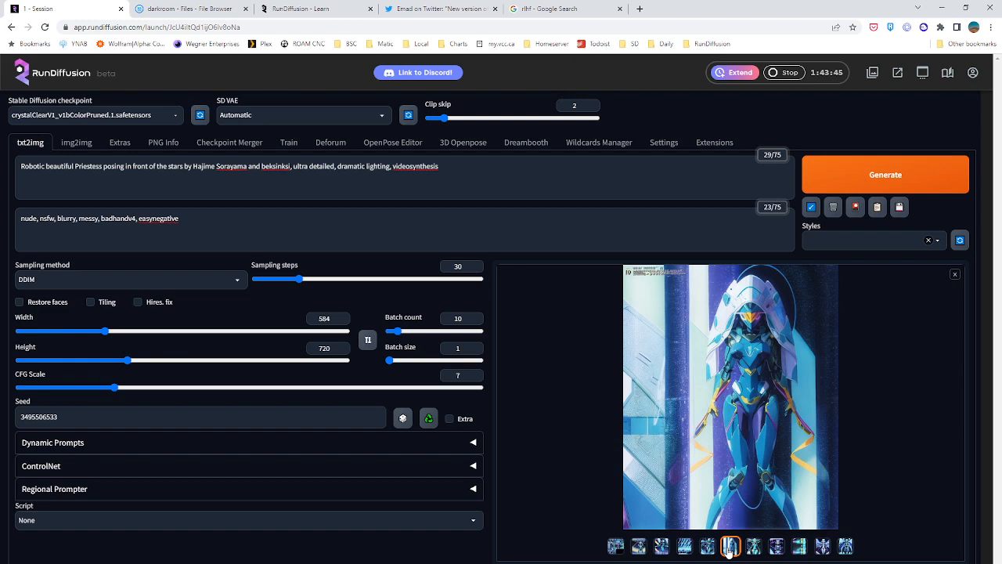
click(707, 546)
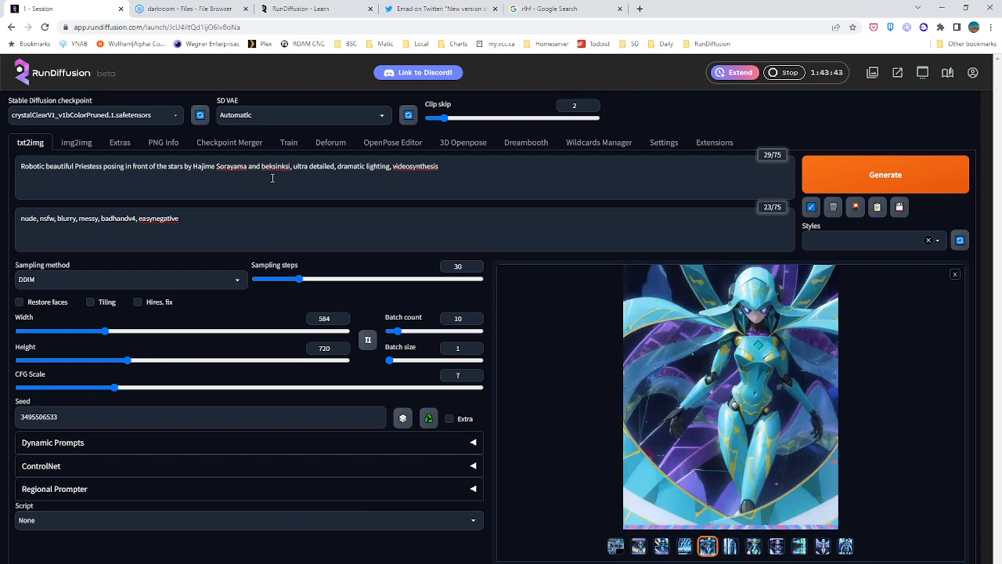
Switch the Stable Diffusion checkpoint to luna_diffusion_2-2.ckpt and generate the batch with the same prompts
click(117, 118)
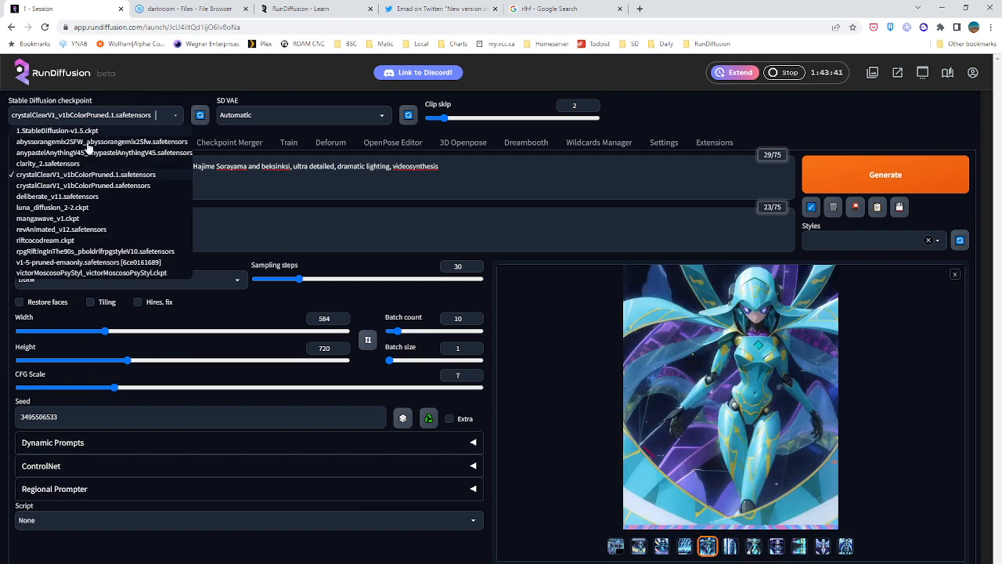
click(69, 208)
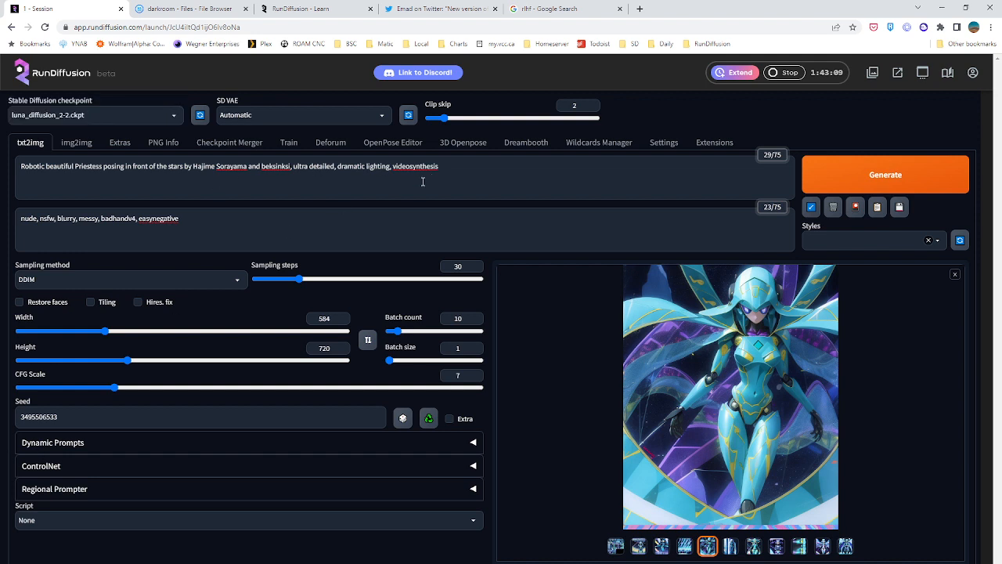
click(874, 180)
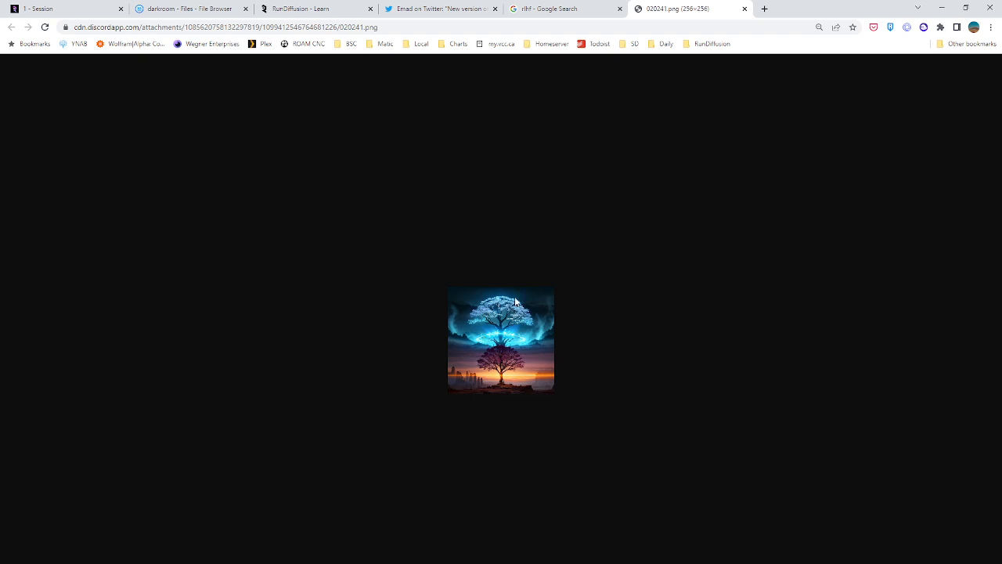
Close the 256×256 tree image and the rlhf Google search
click(745, 9)
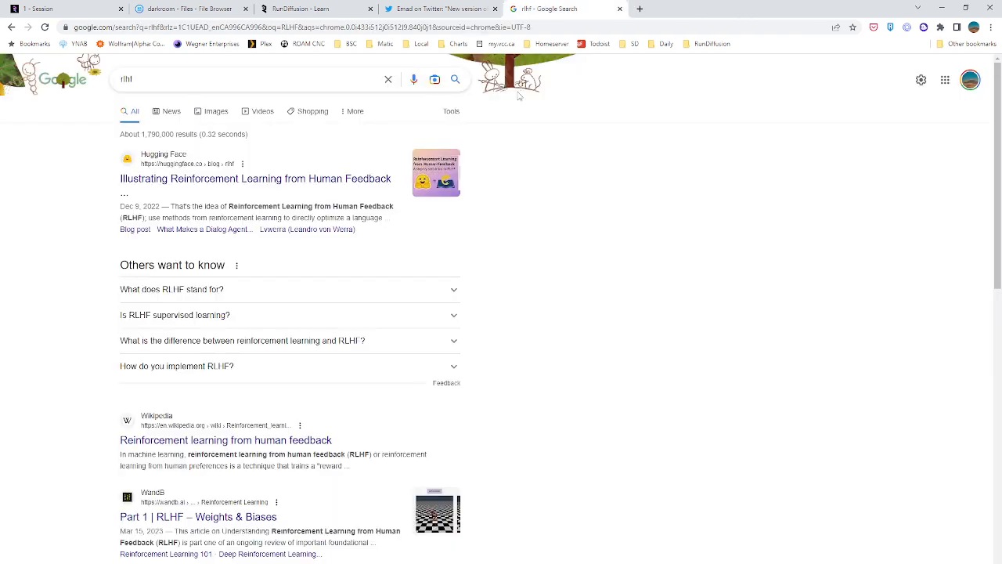
key(ctrl+1)
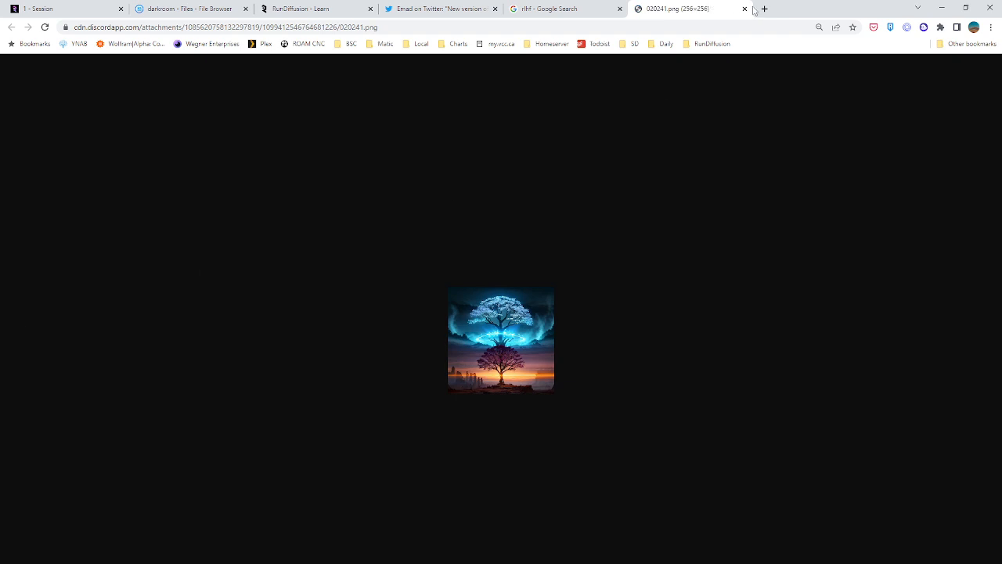
click(744, 10)
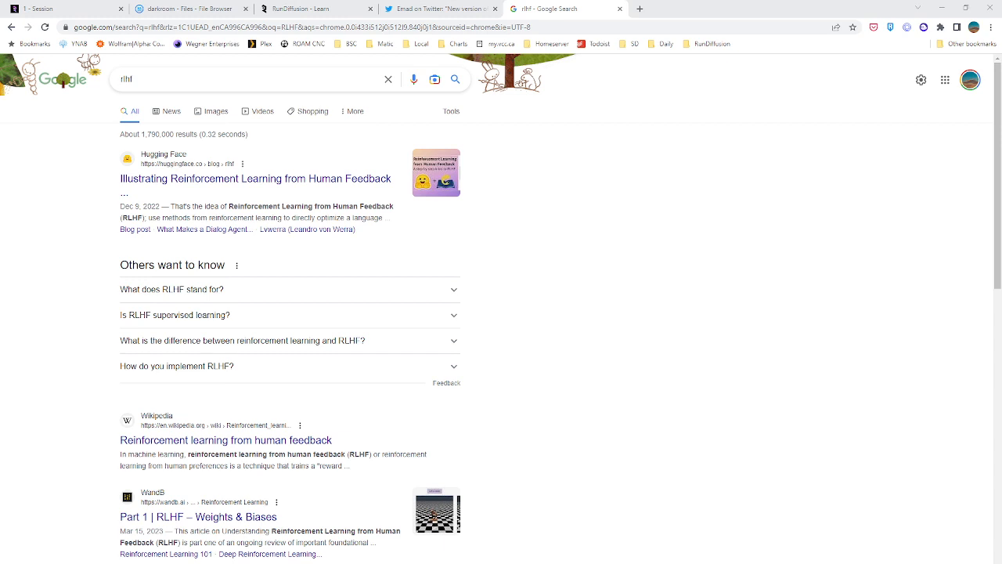
click(619, 9)
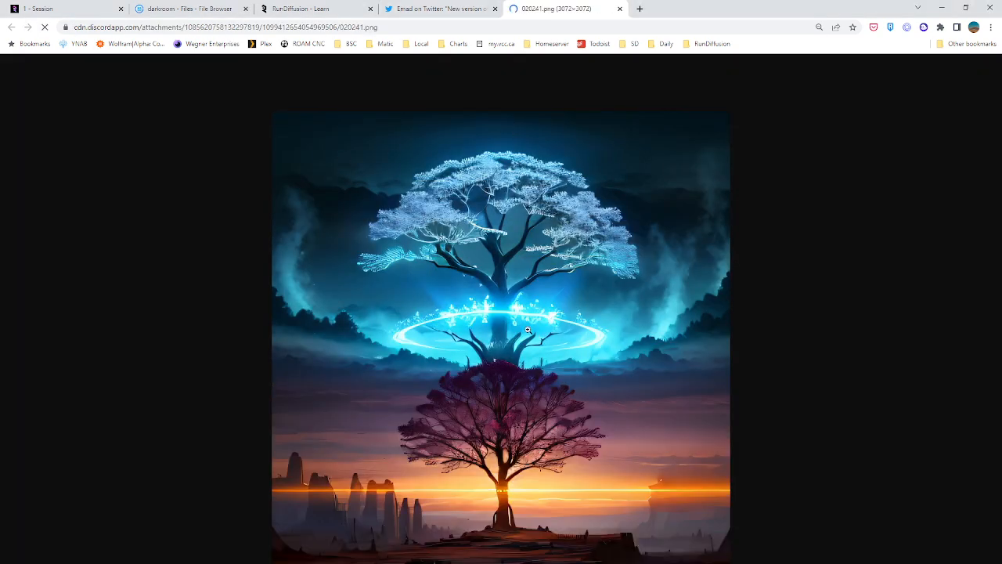
Examine the 3072×3072 tree image at full size, close it and return to the RunDiffusion session
click(513, 342)
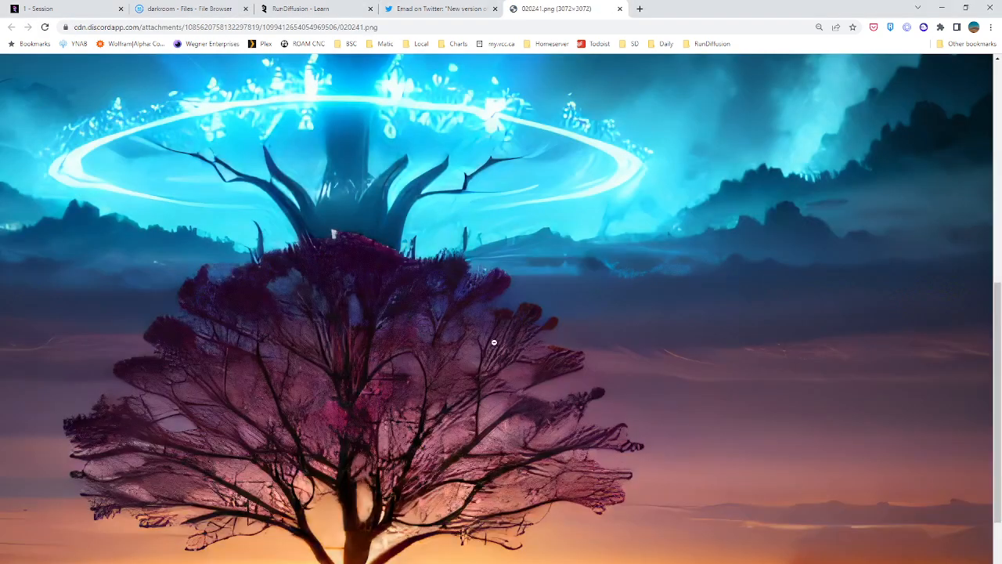
scroll(380, 322, down, 2)
ctrl+scroll(453, 324, down, 6)
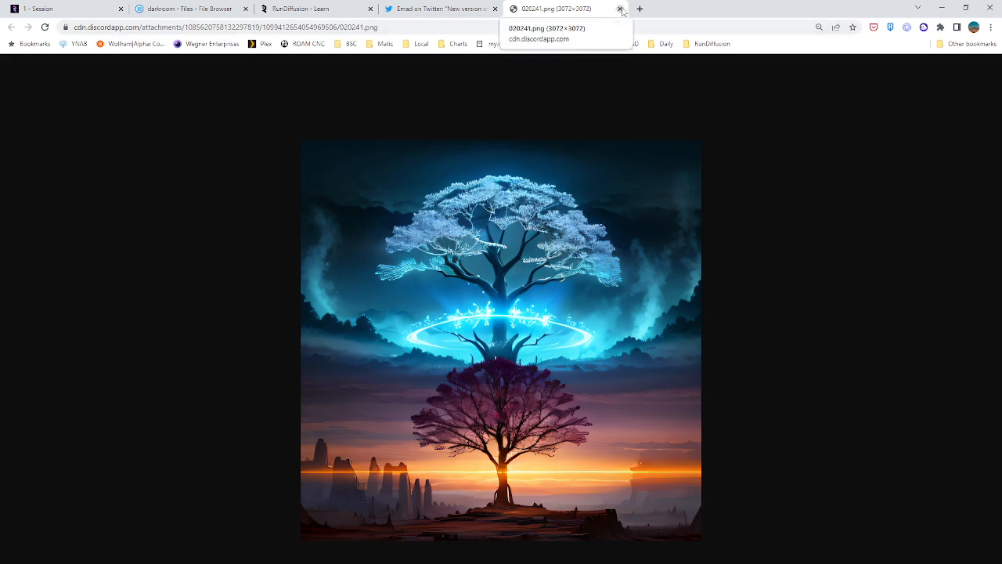
click(620, 8)
click(35, 8)
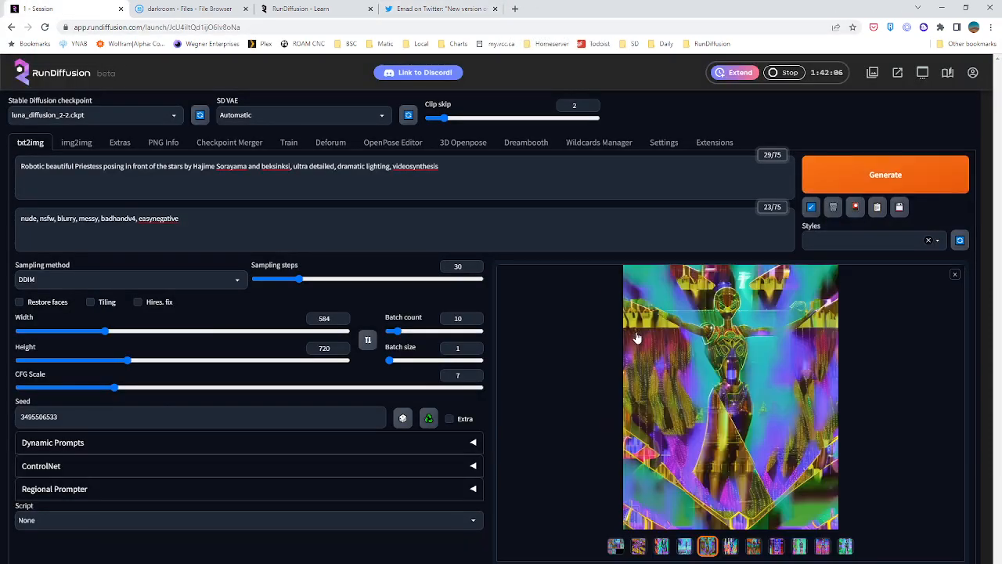
Enlarge the first luna_diffusion image, go through the batch to the last image and close the enlarged view
click(640, 548)
click(738, 390)
key(Right)
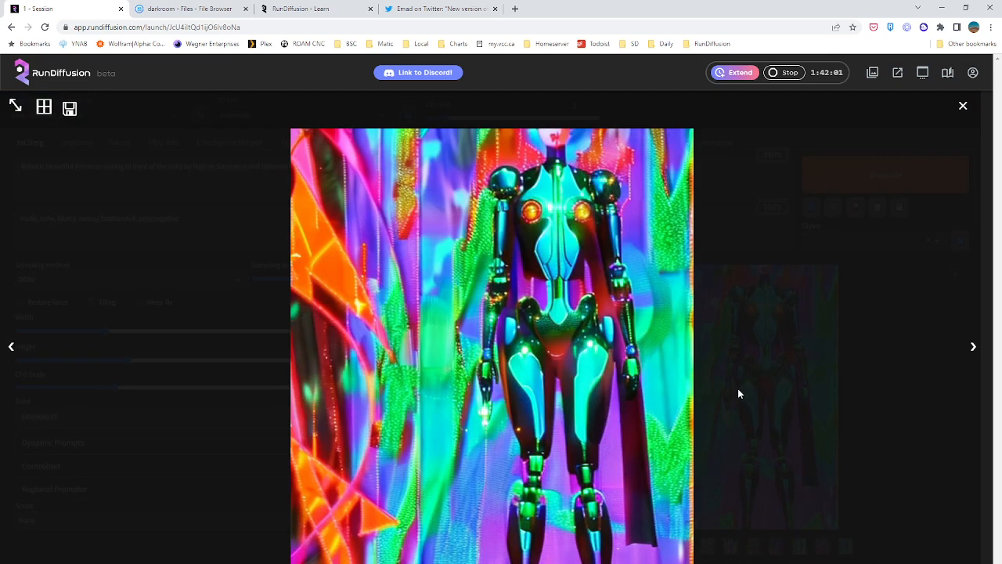
key(Right)
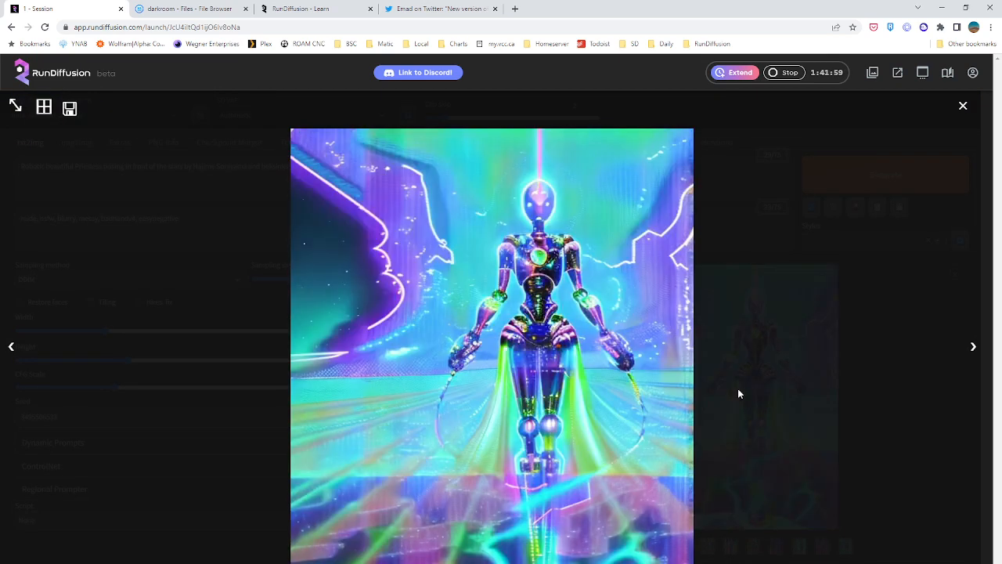
key(Right)
key(Right)
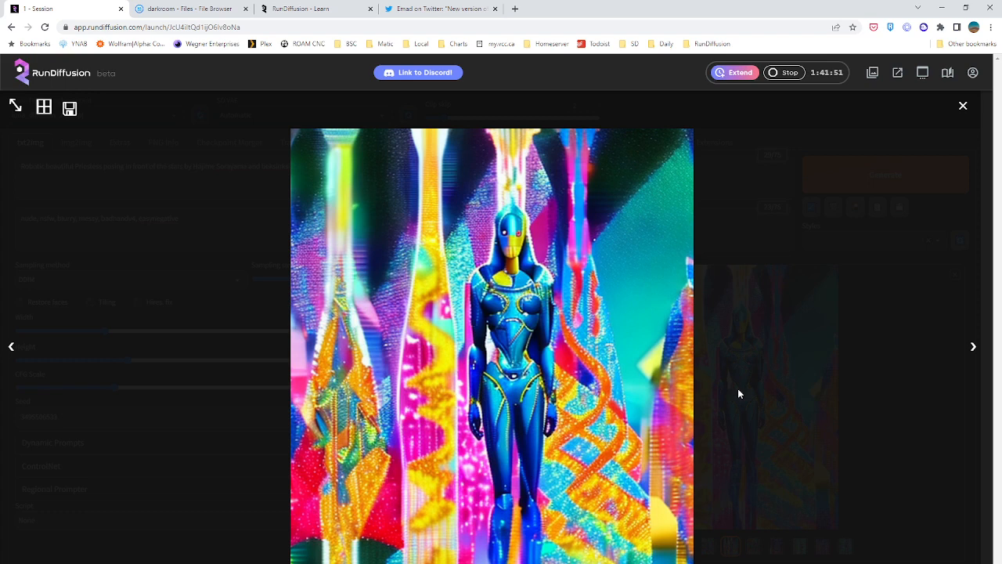
key(Right)
key(Right)
key(Right)
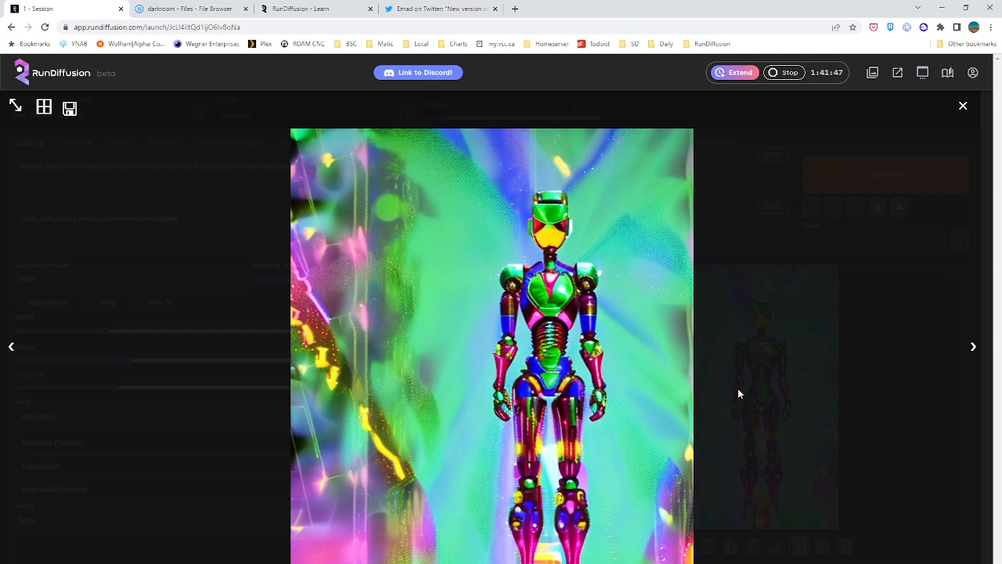
key(Right)
key(Right)
key(Right)
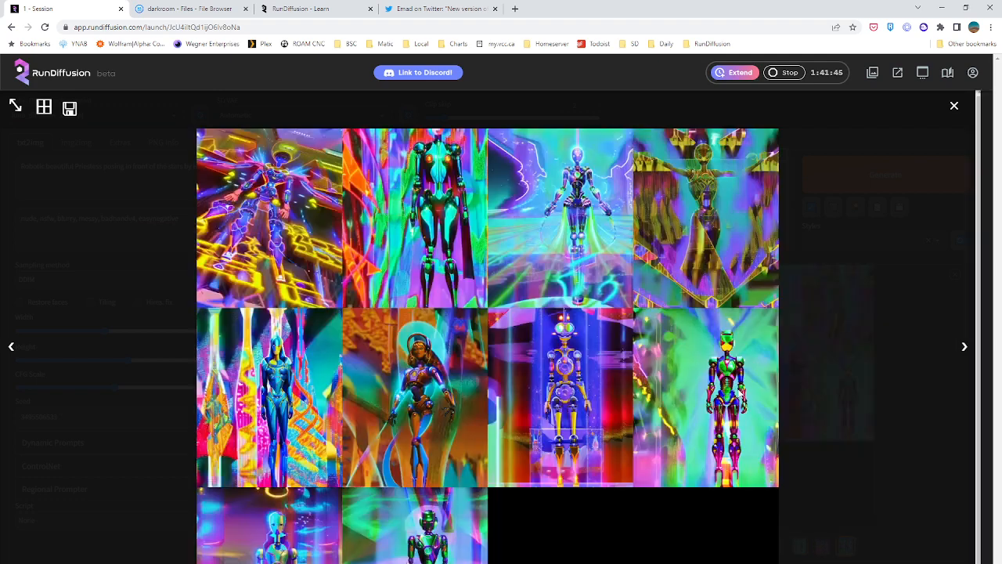
key(Left)
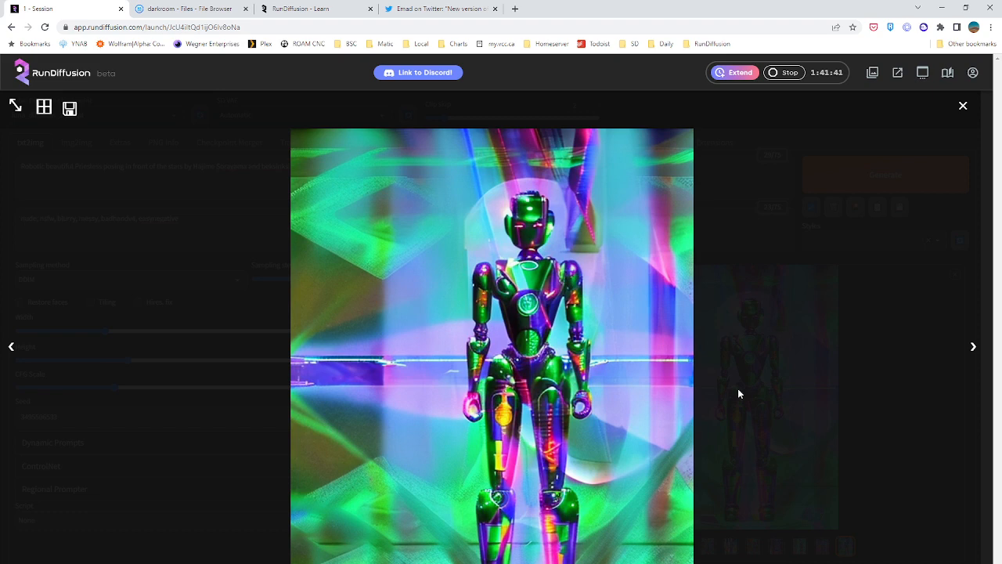
click(963, 106)
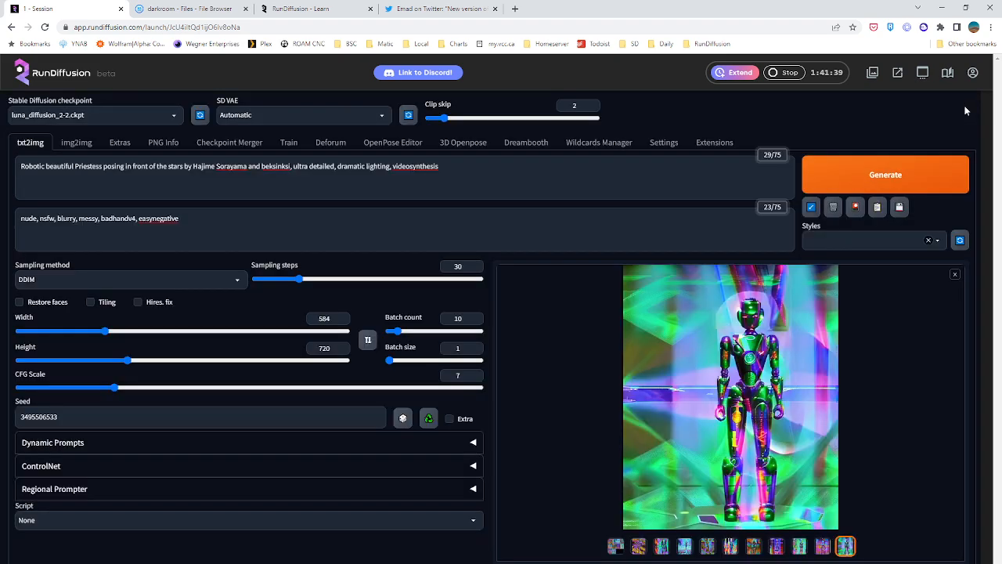
Switch the Stable Diffusion checkpoint to deliberate_v11.safetensors
click(165, 115)
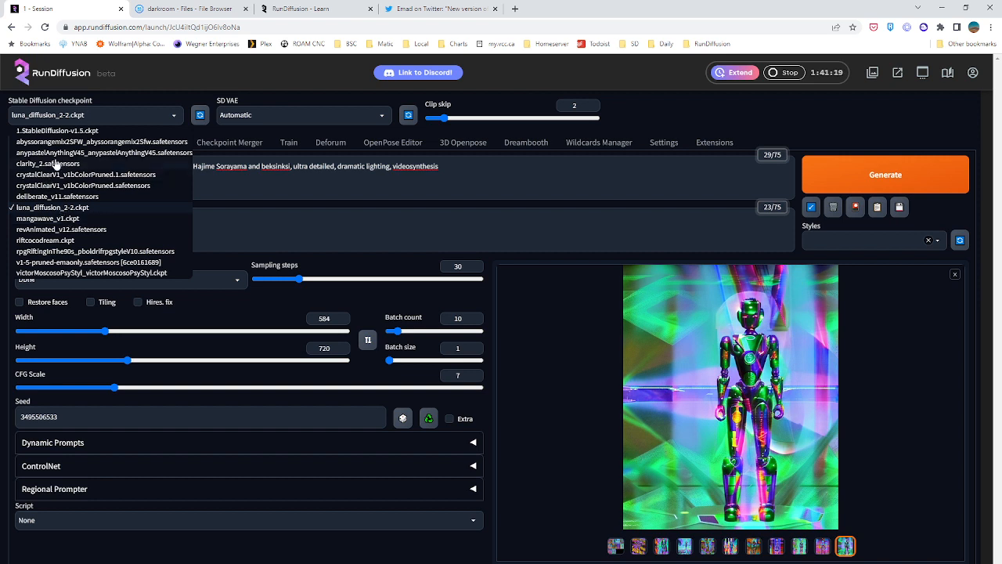
click(33, 196)
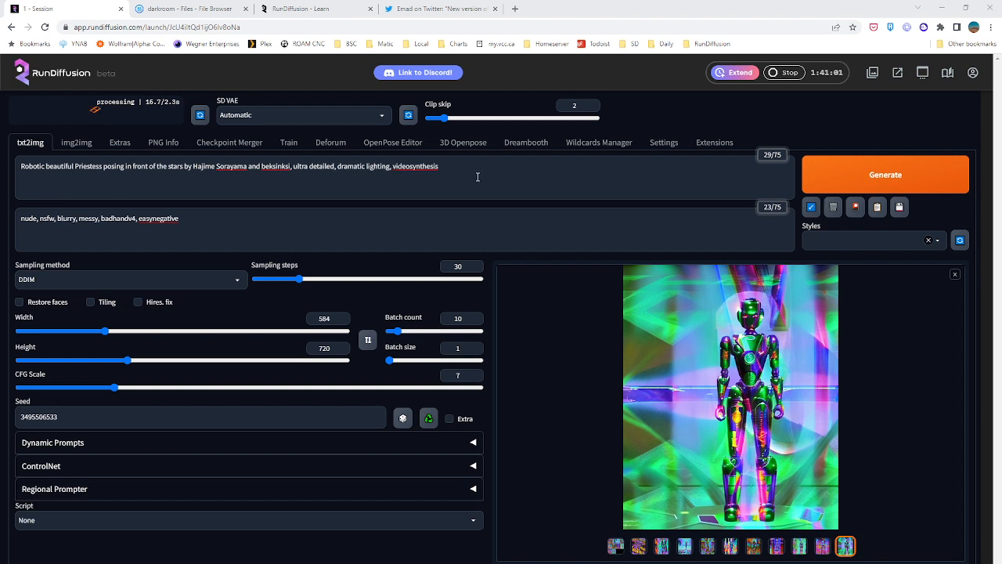
Load the list of available extensions from the default extension index URL
click(703, 145)
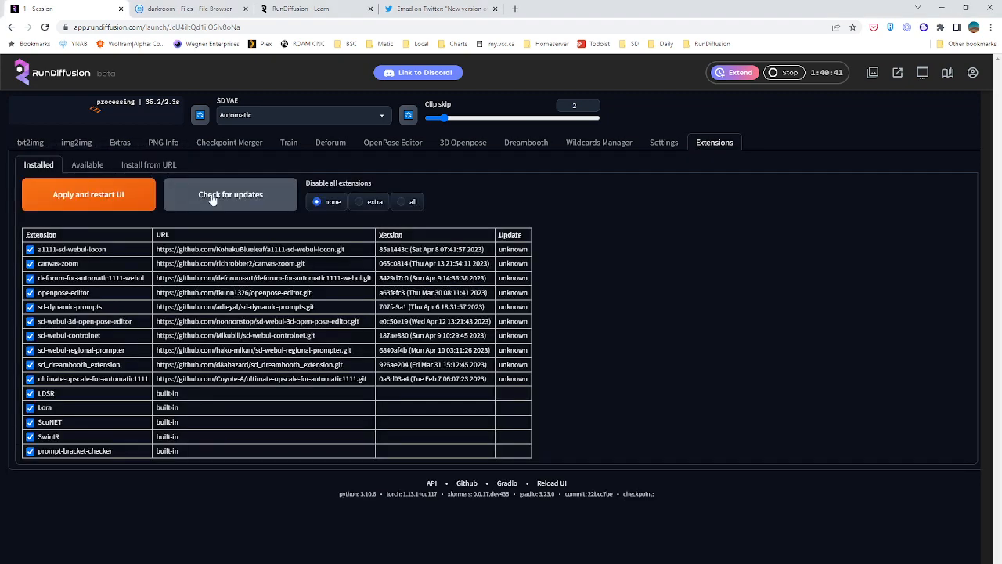
click(88, 164)
click(47, 284)
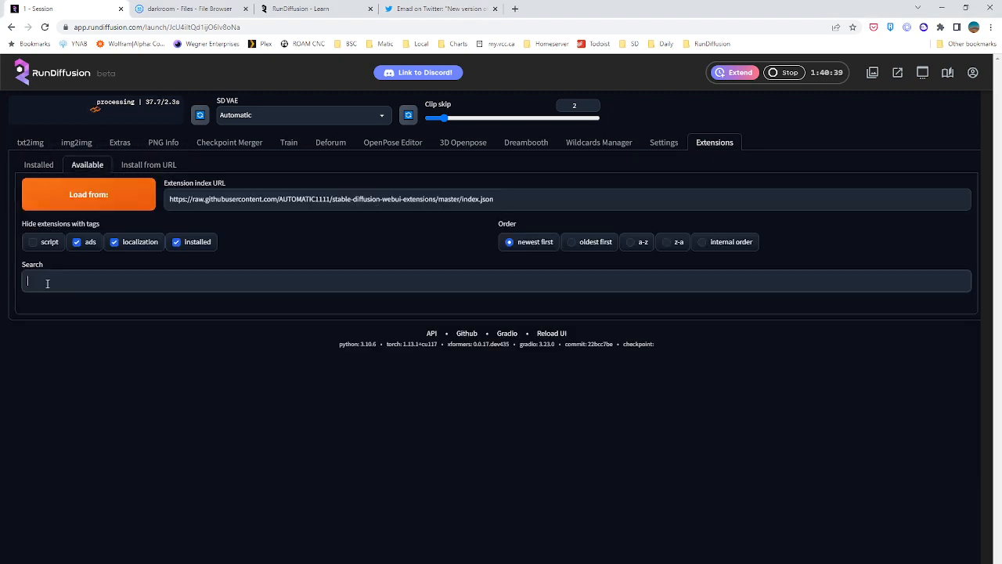
click(88, 194)
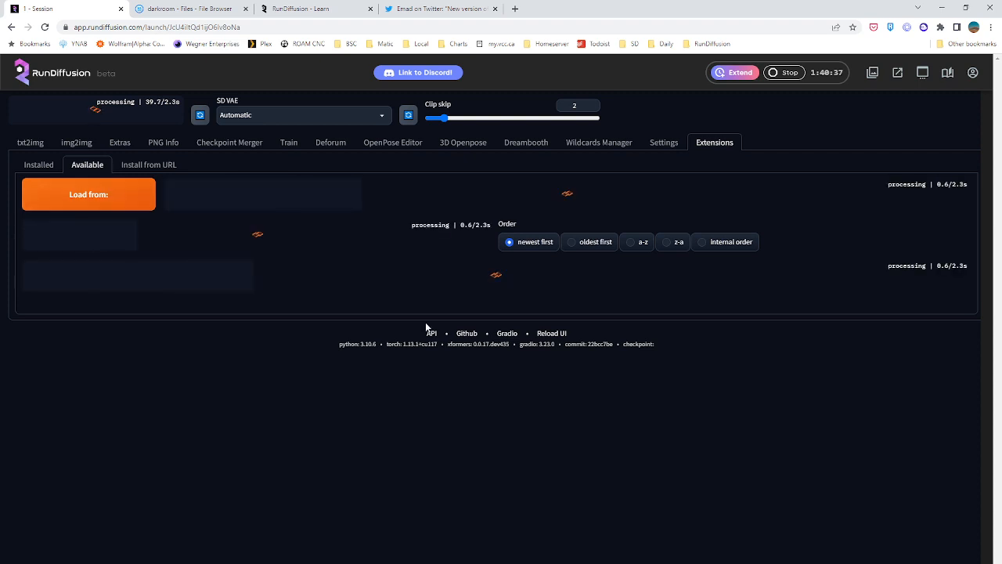
Search the available extensions page for "embedding" and step through the matches to the Embeddings editor
key(ctrl+f)
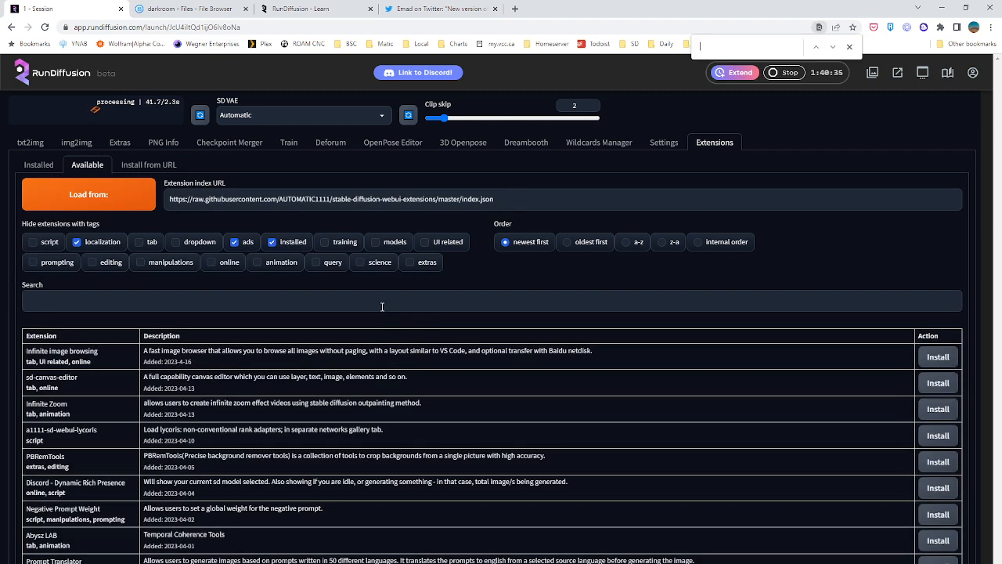
text(embedding)
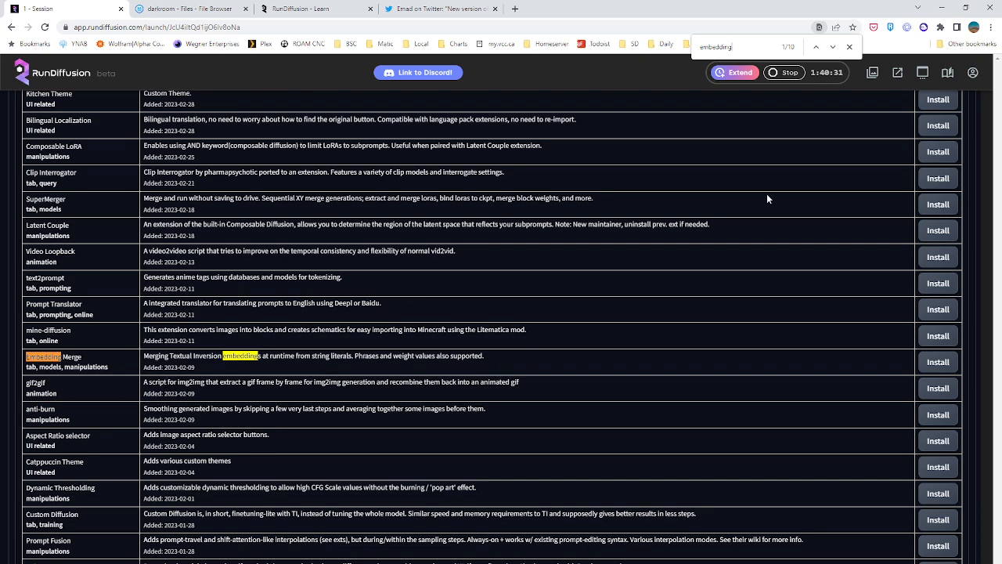
key(Return)
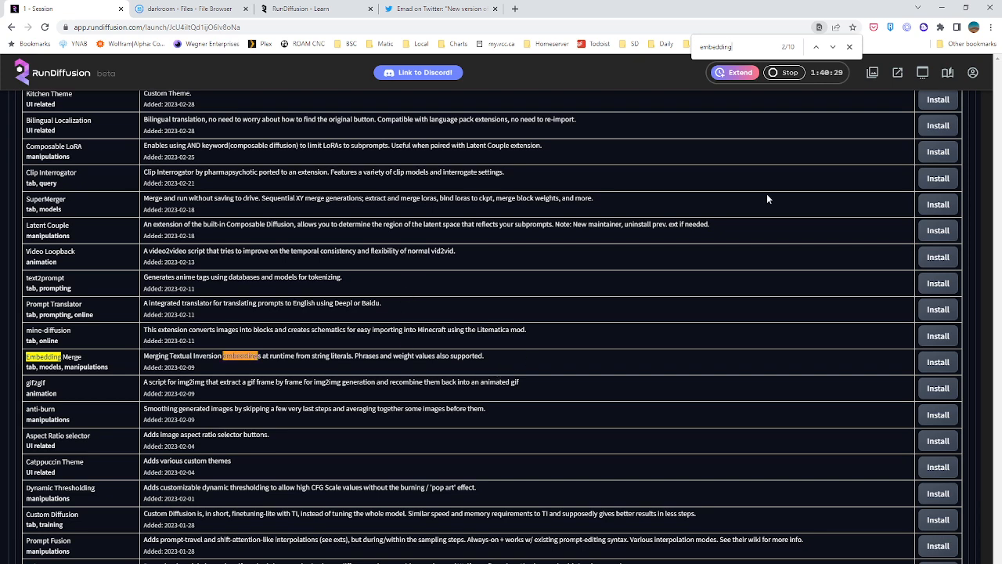
key(Return)
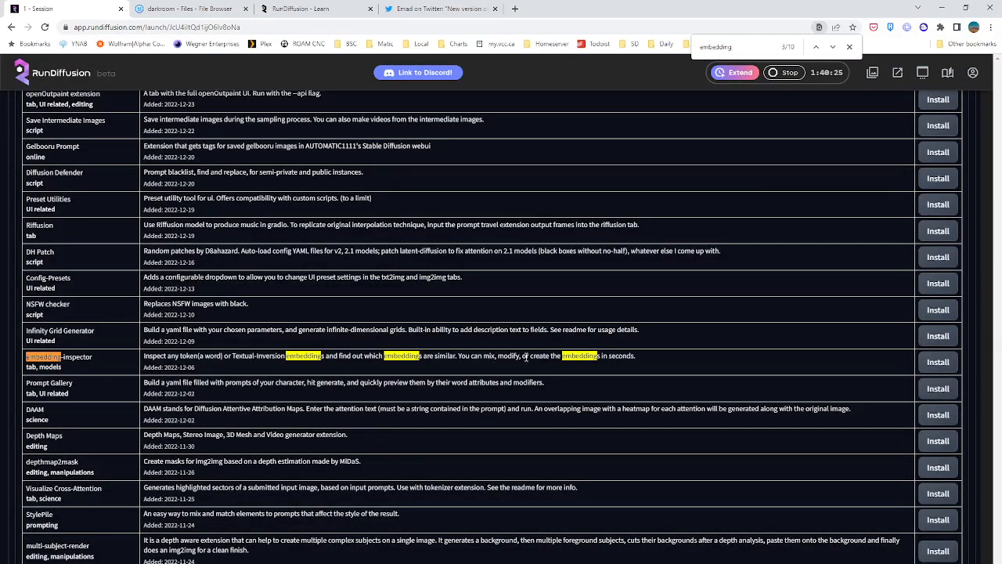
key(Return)
key(Return)
key(Return)
key(Return)
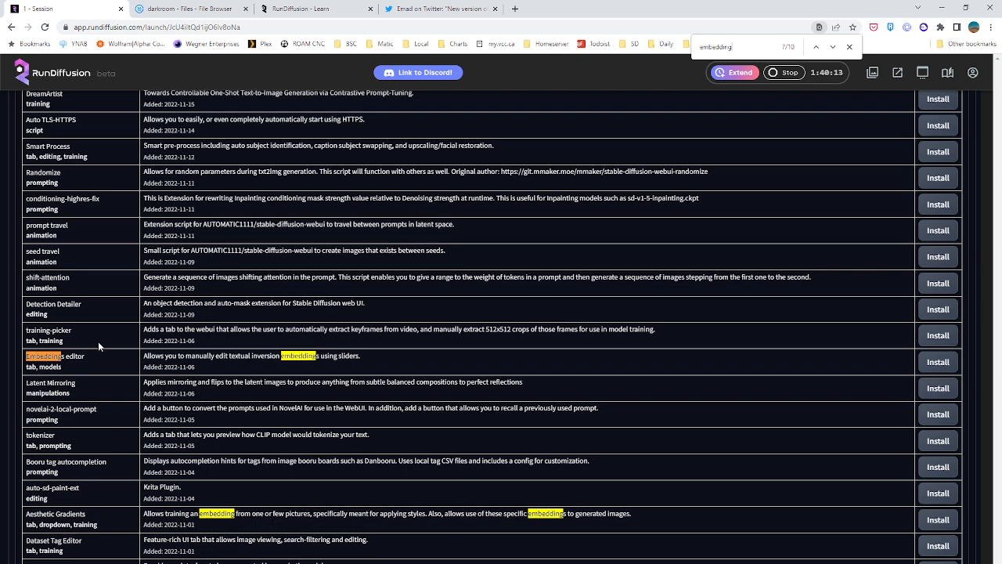
Install the Embeddings editor extension and check the list of installed extensions
click(928, 362)
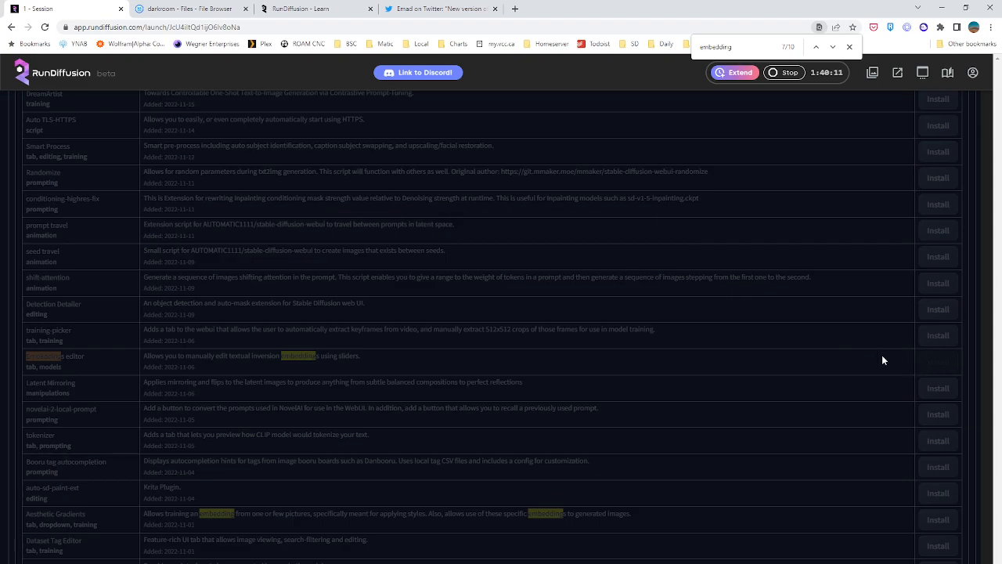
scroll(247, 338, up, 6)
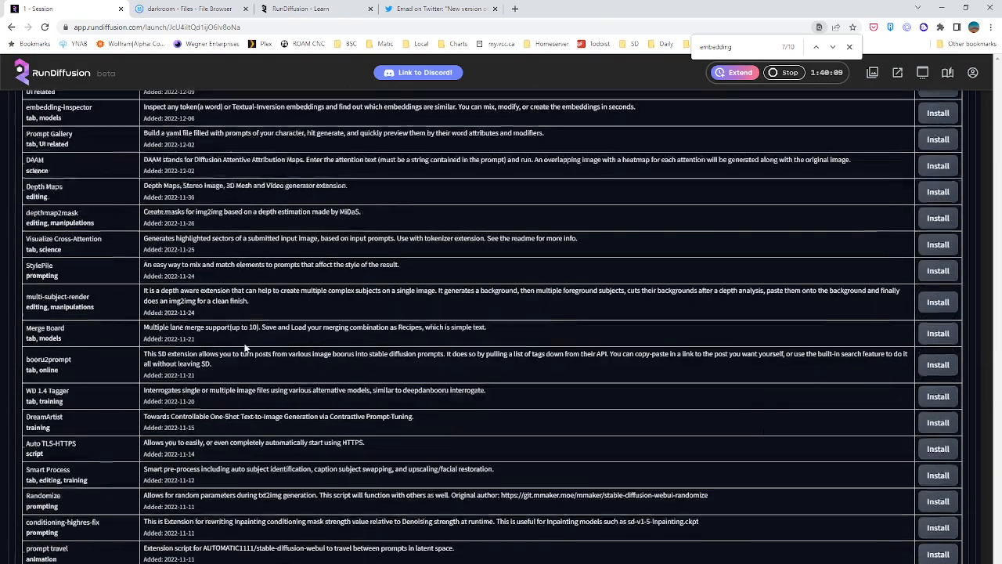
middle_click(247, 339)
scroll(247, 338, up, 10)
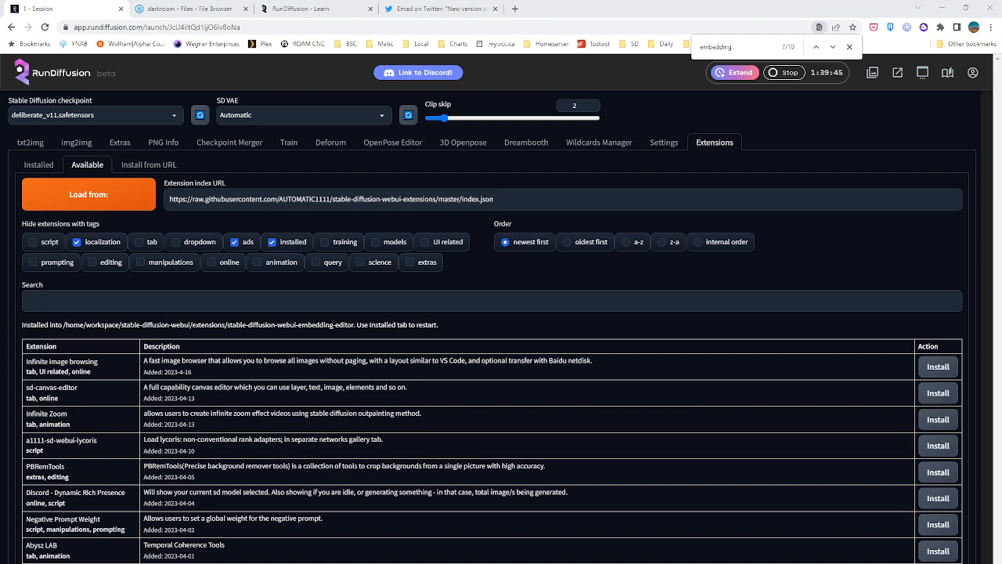
click(35, 165)
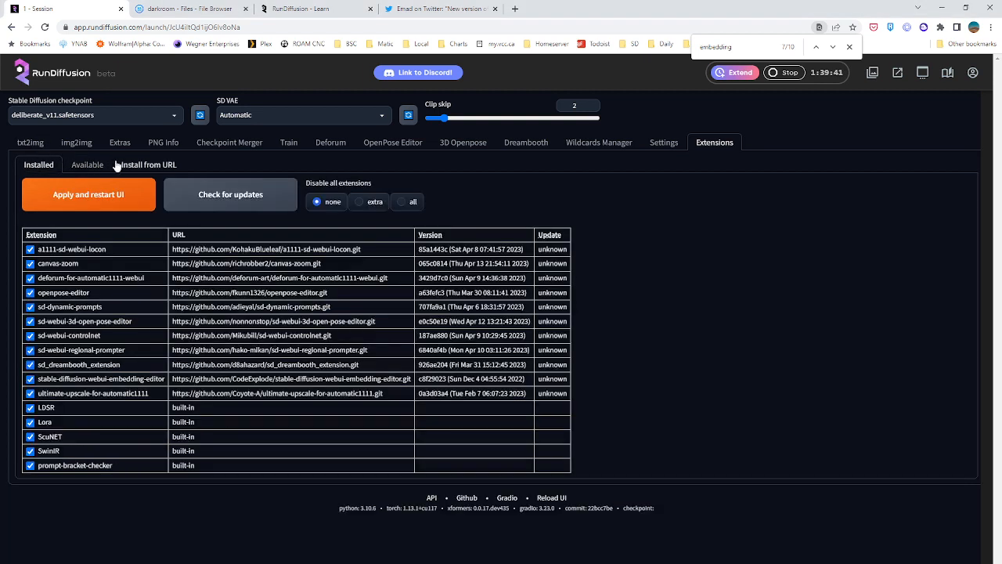
Return to text-to-image generation, glance at the previous batch and generate a new one with the deliberate_v11 checkpoint
click(30, 143)
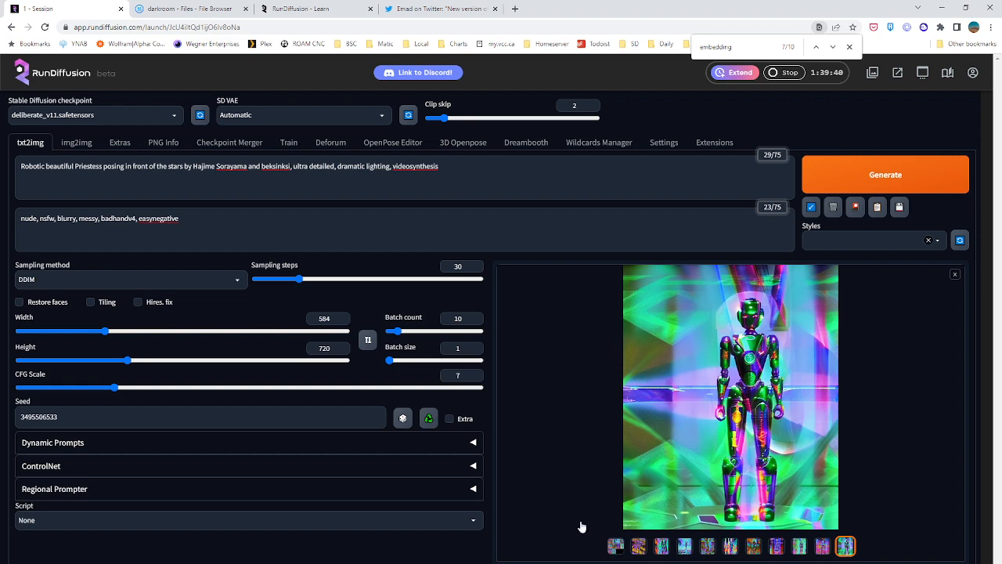
click(639, 546)
click(707, 546)
click(869, 181)
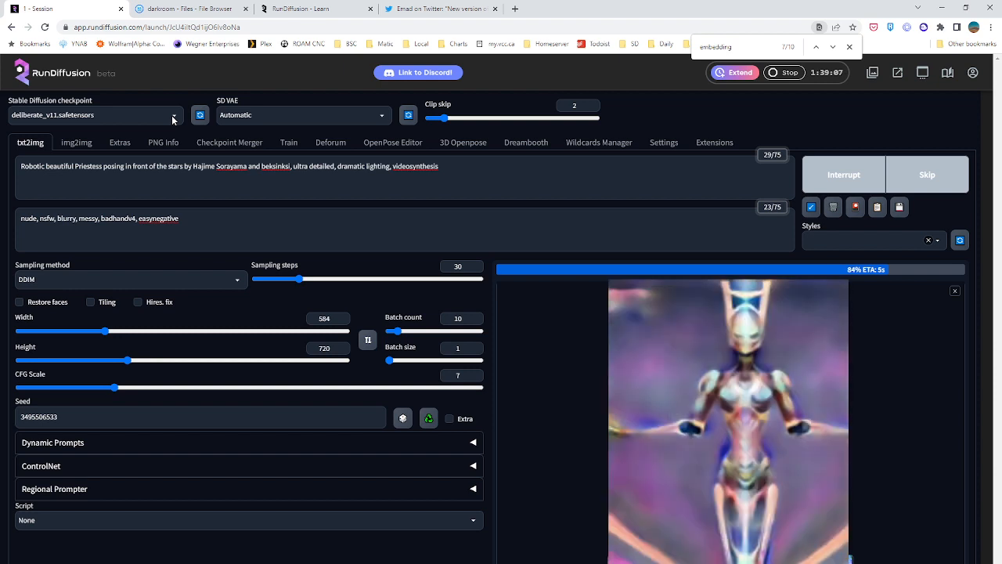
Check the SD VAE options without changing them, enlarge the new batch's image grid and close it
click(308, 116)
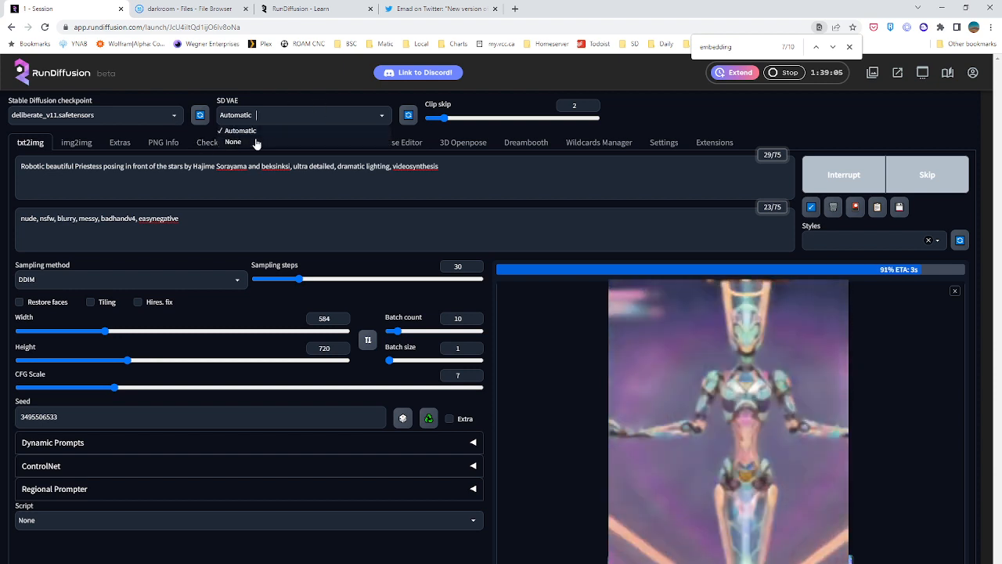
click(268, 116)
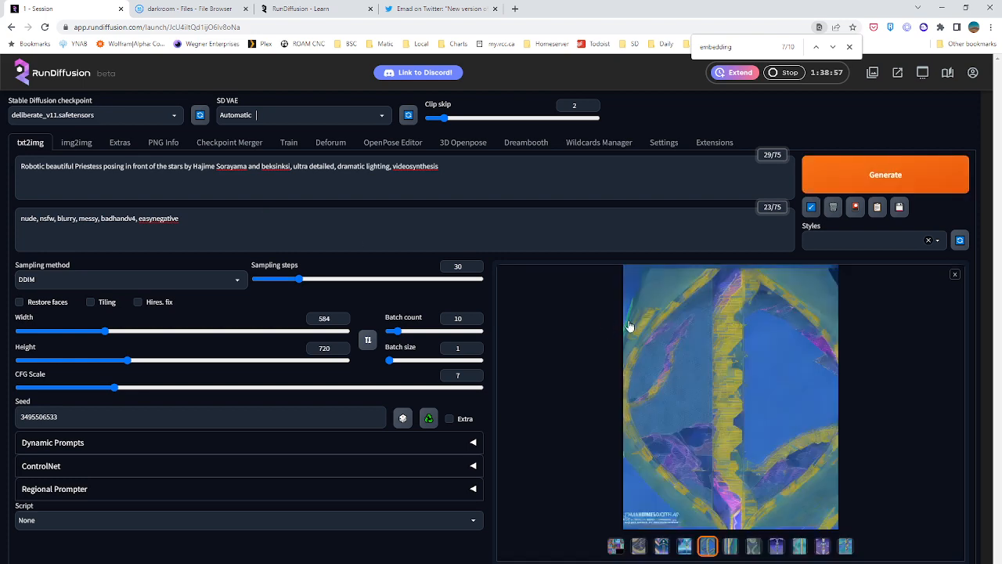
click(752, 426)
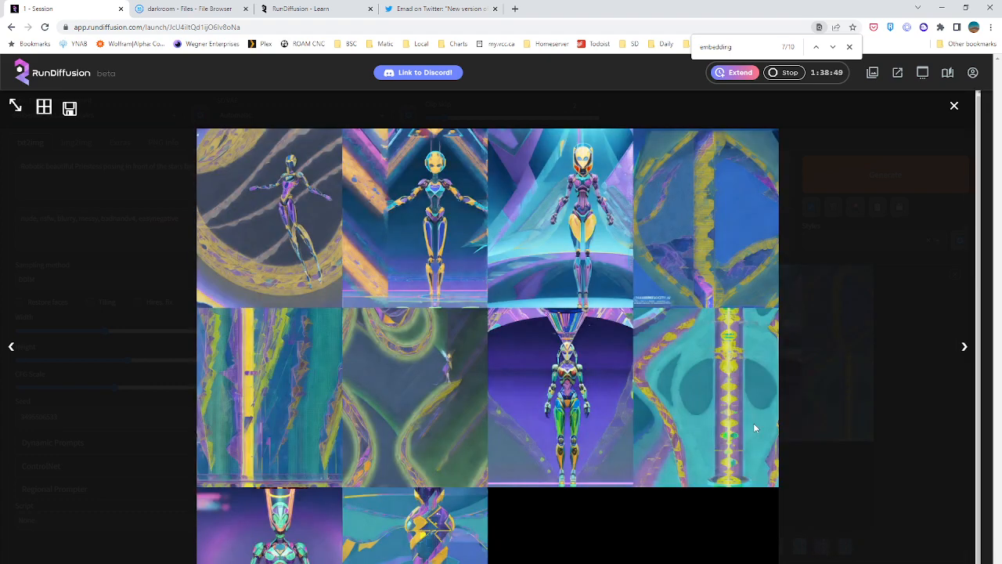
click(804, 305)
Switch the Stable Diffusion checkpoint to 1.StableDiffusion-v1.5.ckpt
click(133, 119)
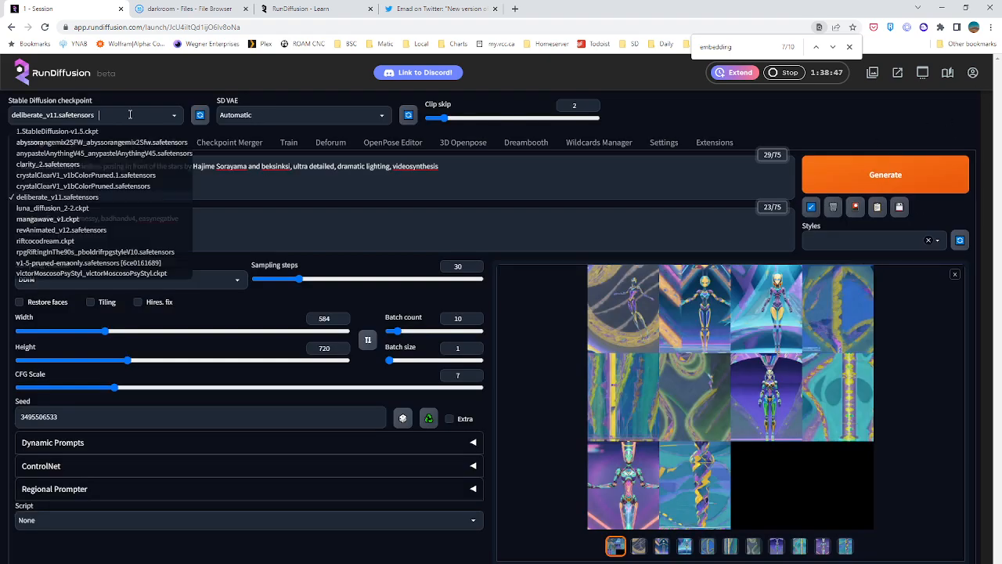
click(101, 131)
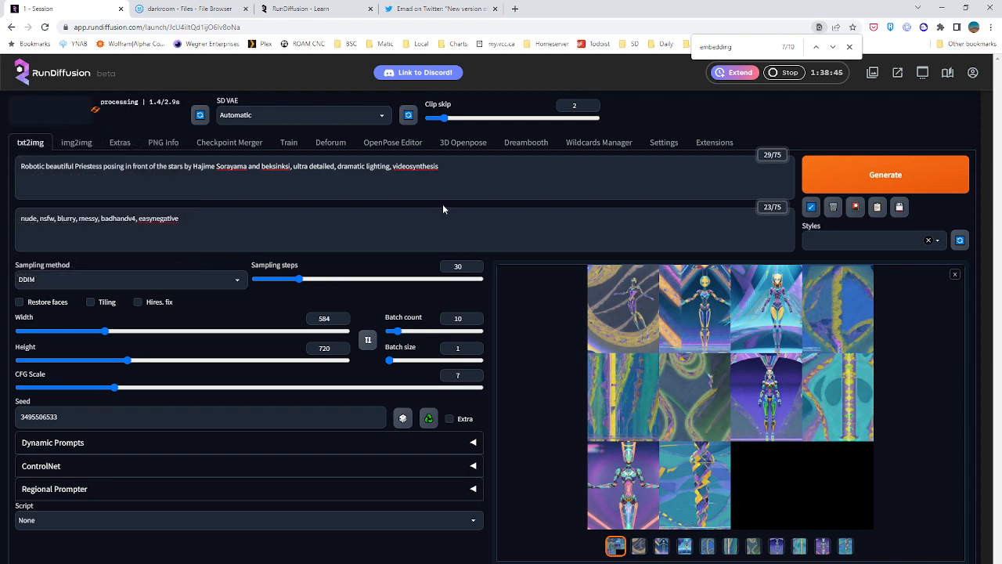
Move "videosynthesis" from the end to the start of the prompt and remove "and beksinksi"
drag(436, 167, 392, 166)
key(ctrl+c)
key(BackSpace)
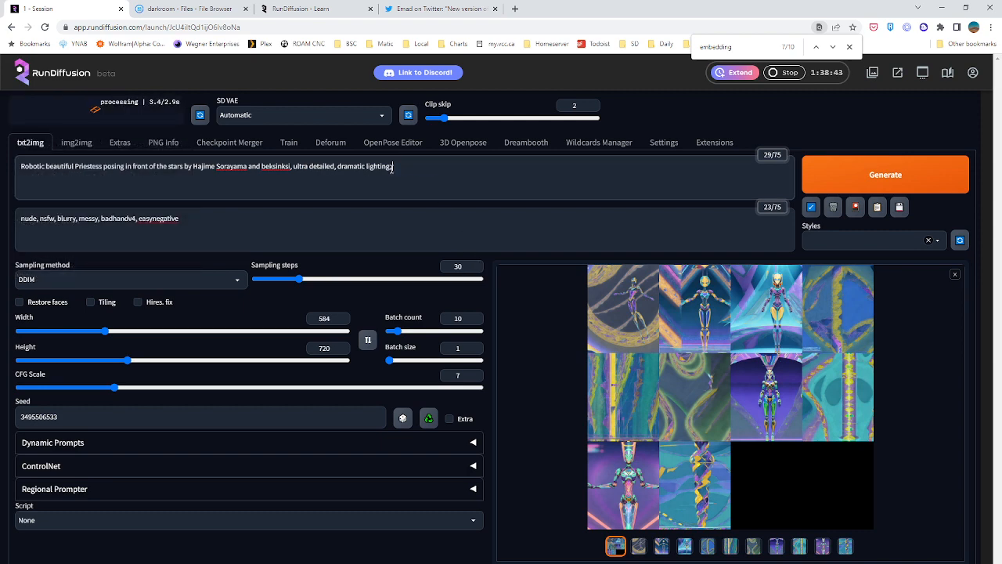
click(23, 166)
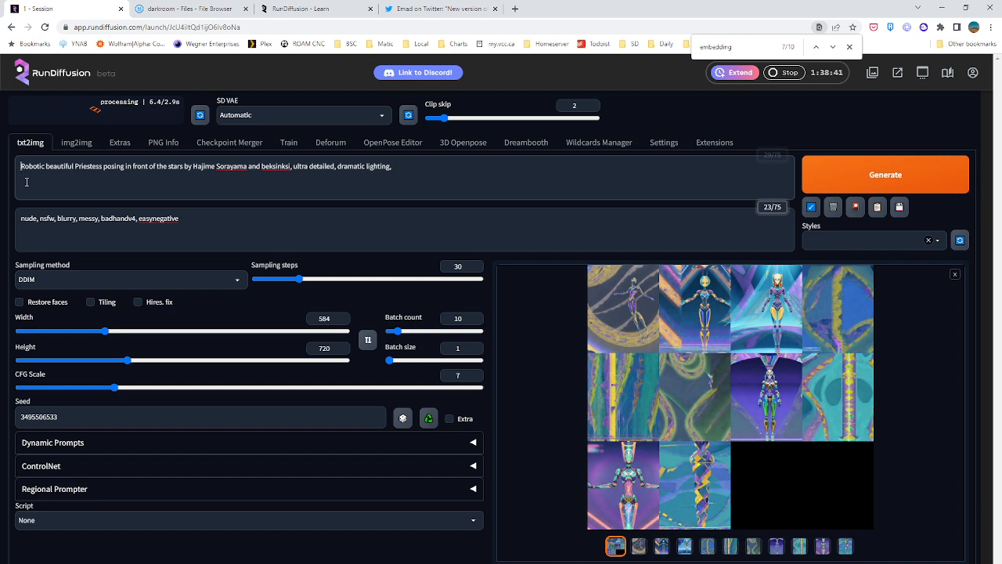
key(ctrl+v)
text(,)
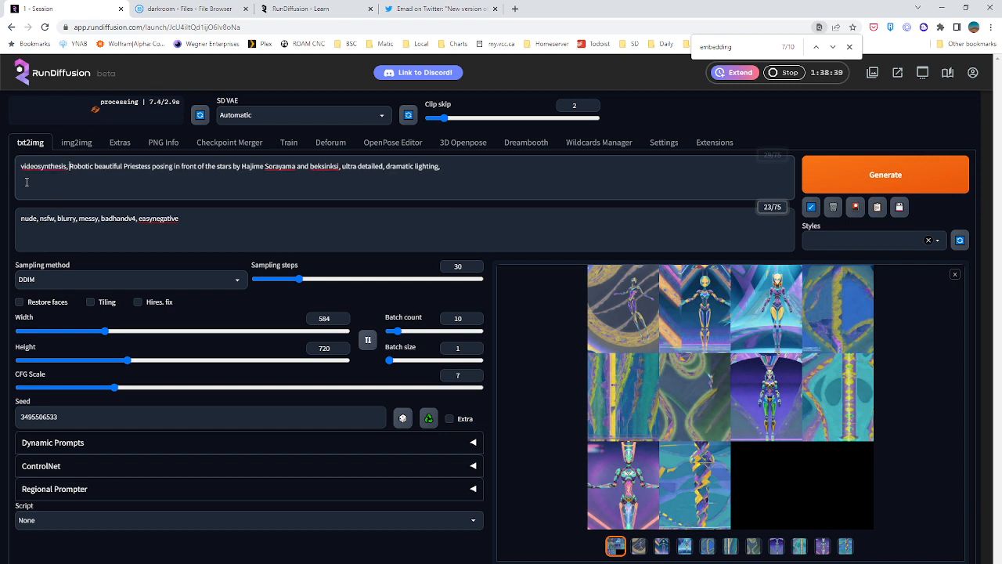
drag(298, 167, 339, 170)
key(BackSpace)
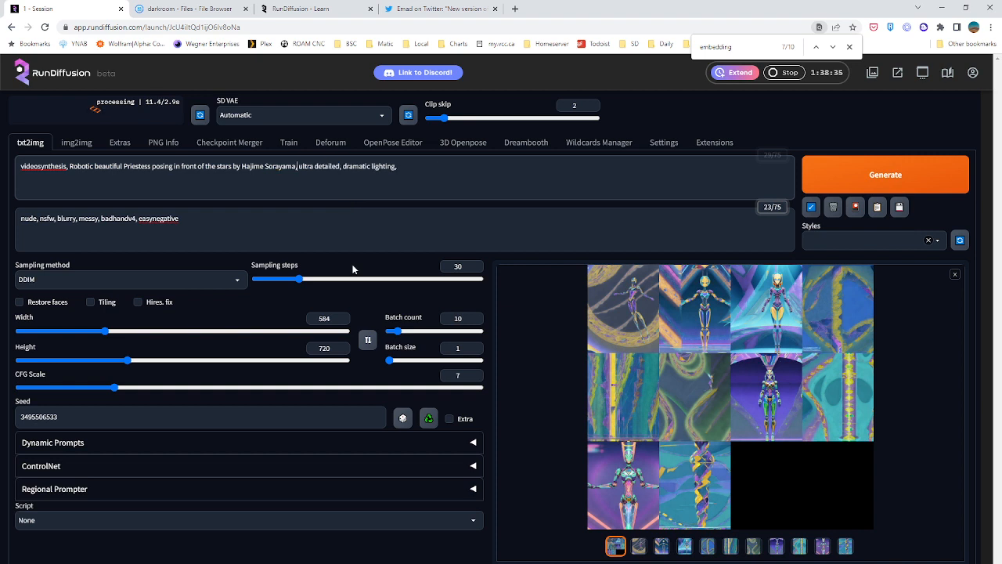
click(243, 196)
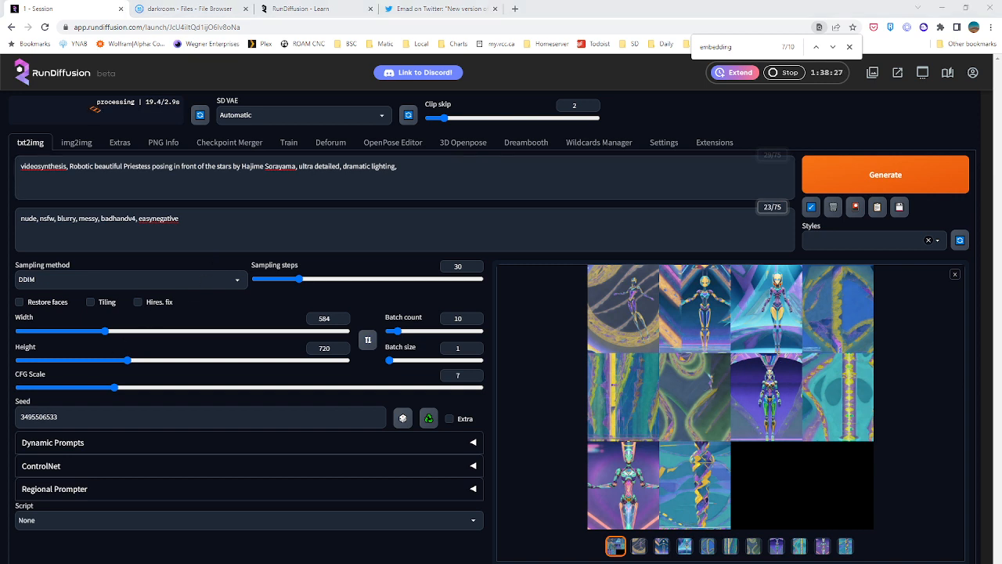
Change the sampling method to Euler a and generate a batch from the revised prompt
click(117, 278)
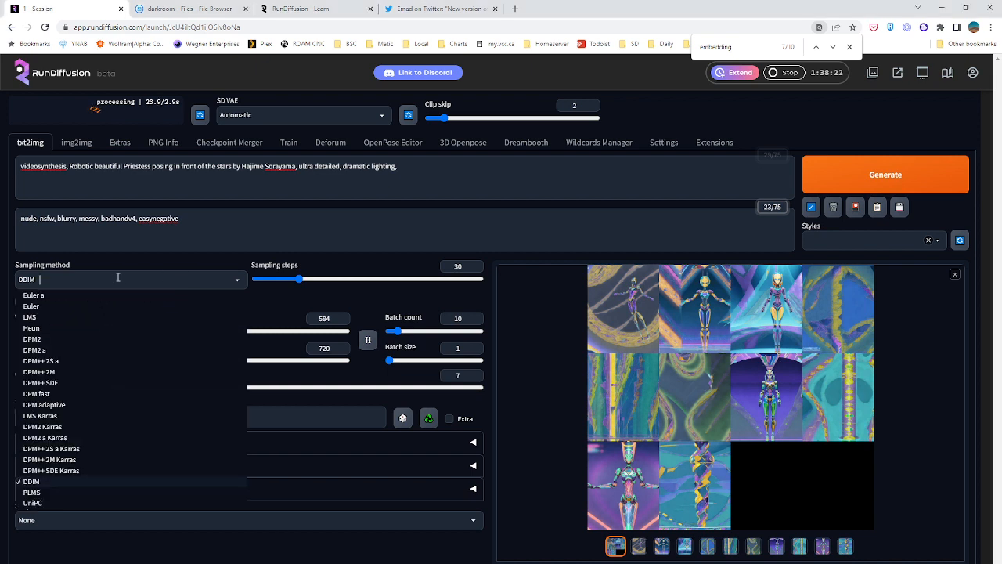
click(41, 297)
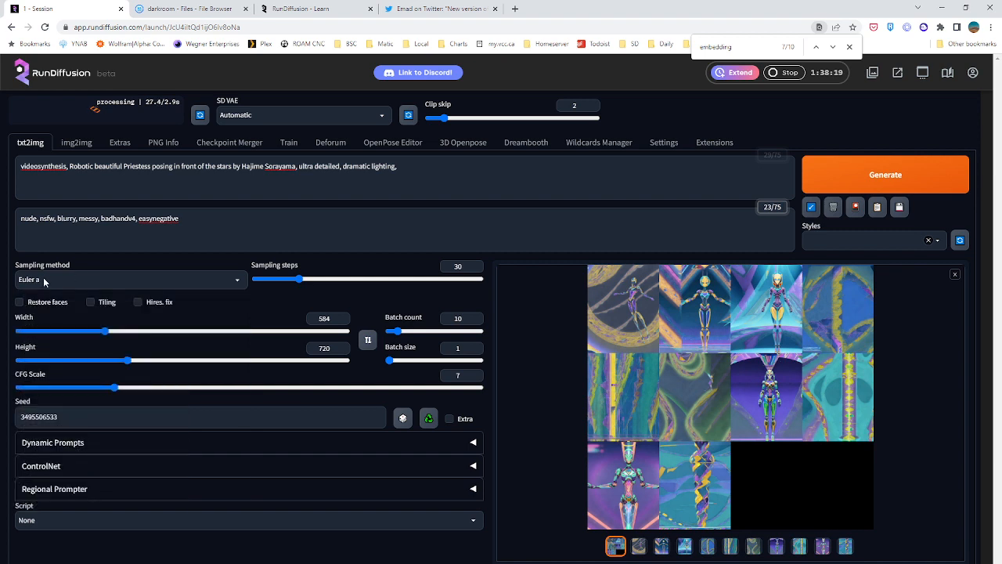
click(212, 219)
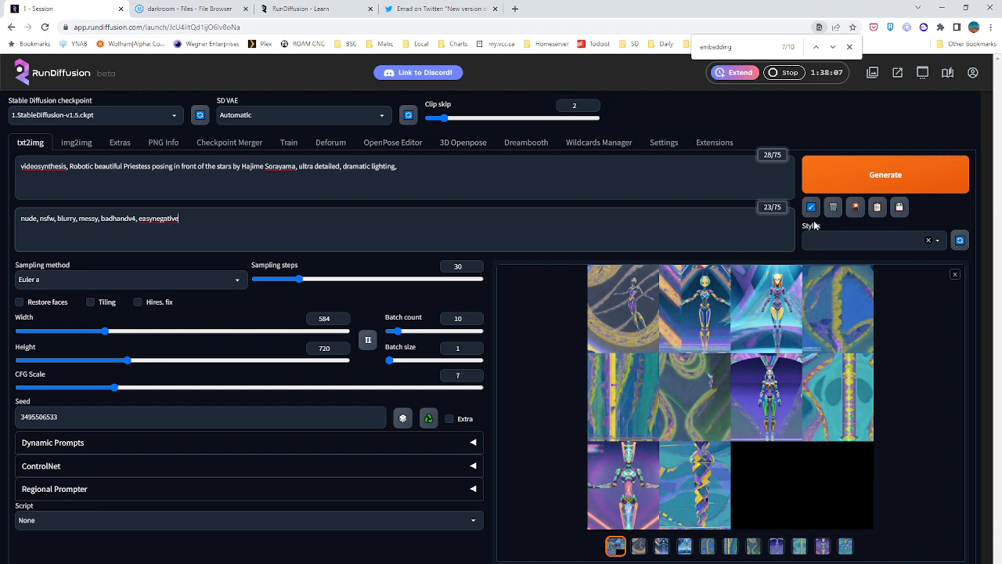
click(845, 184)
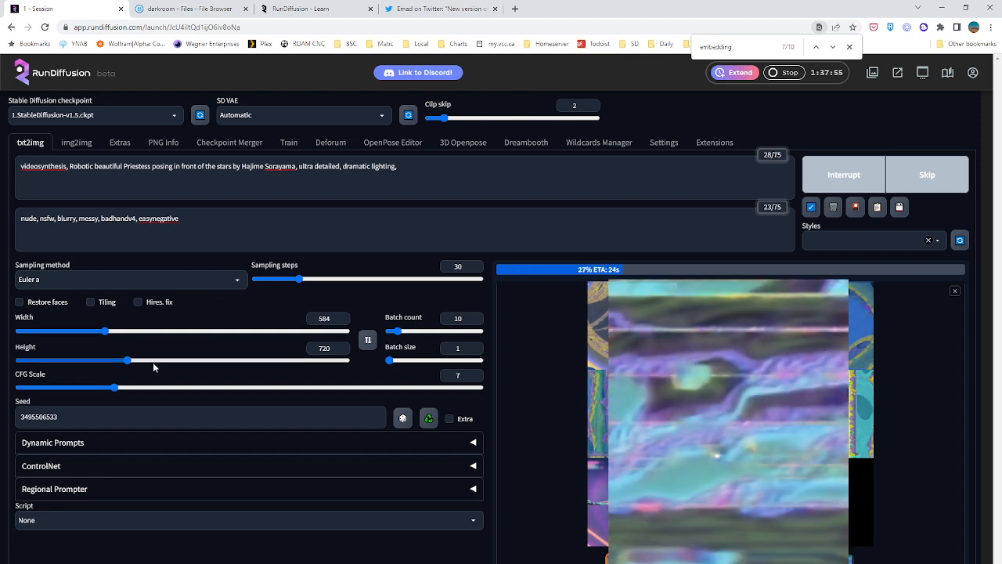
Set the image width and height to 512 × 512
drag(123, 364, 93, 336)
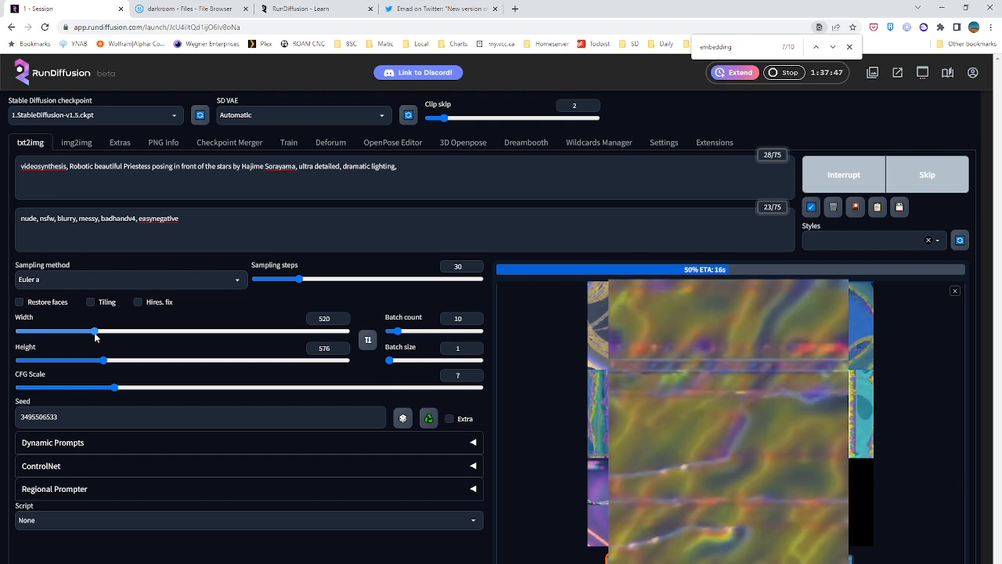
drag(104, 361, 92, 361)
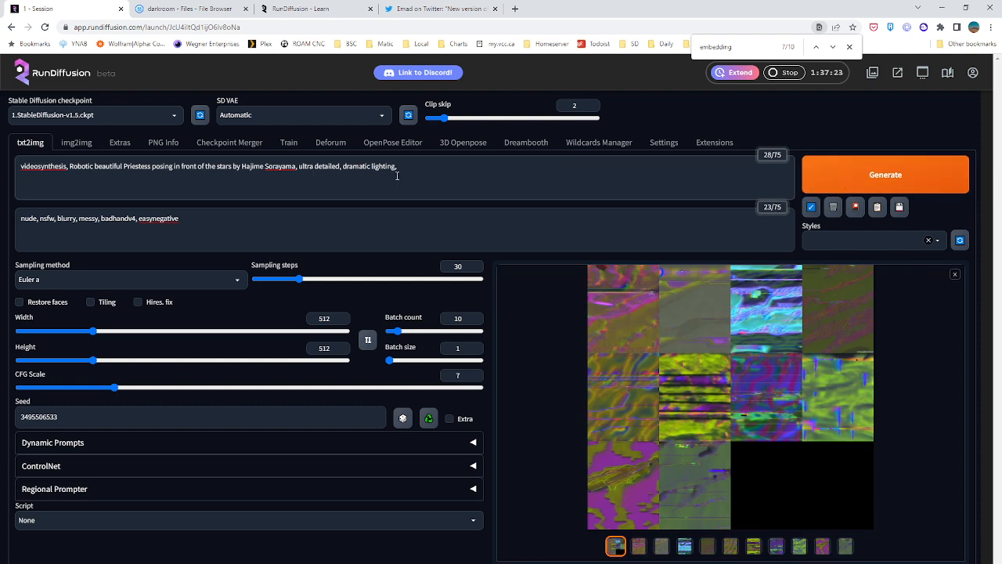
Look through the individual images of the StableDiffusion-v1.5 batch, viewing the third one enlarged
click(662, 548)
click(689, 550)
click(713, 548)
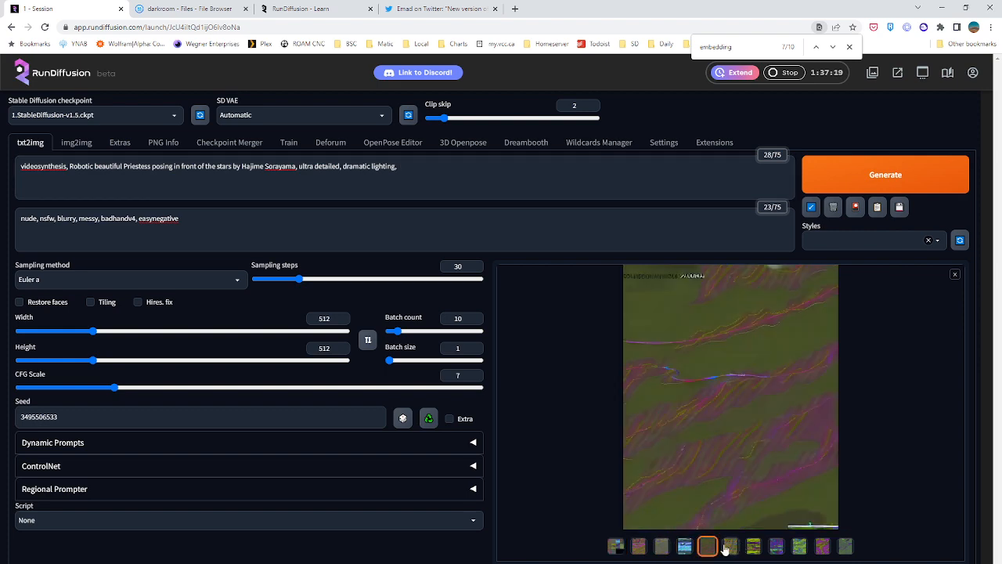
click(689, 547)
click(738, 375)
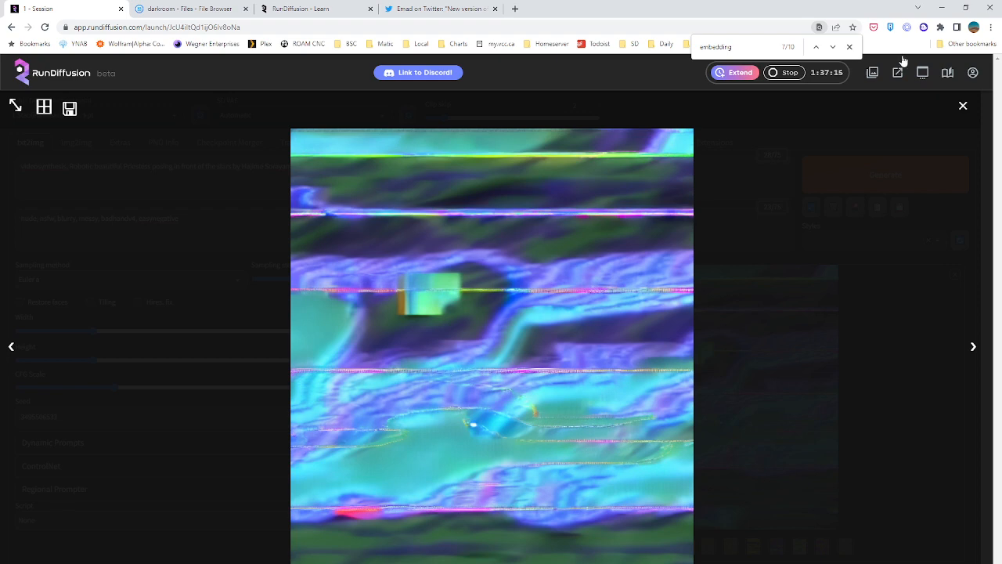
click(963, 105)
click(753, 546)
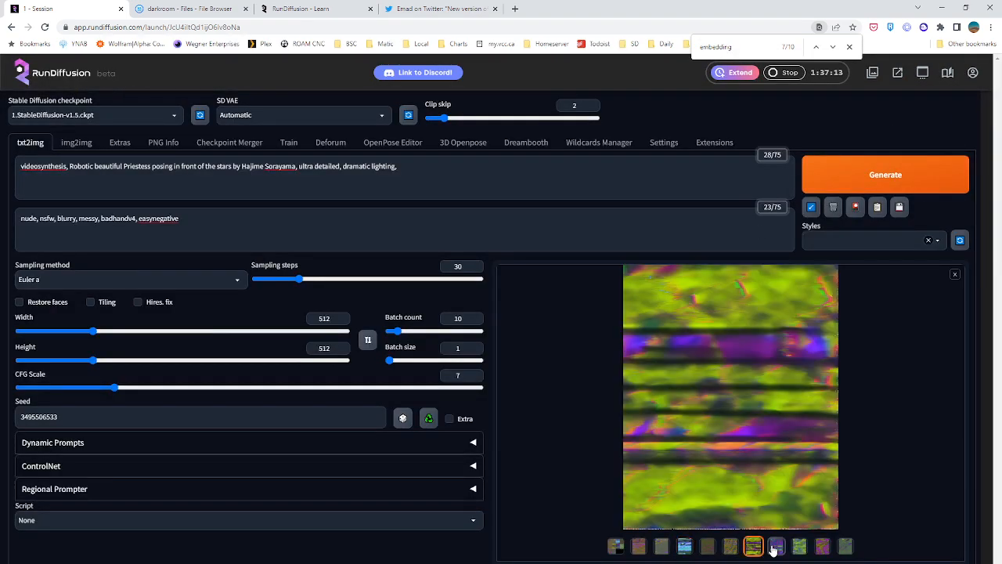
click(774, 548)
click(798, 548)
click(823, 548)
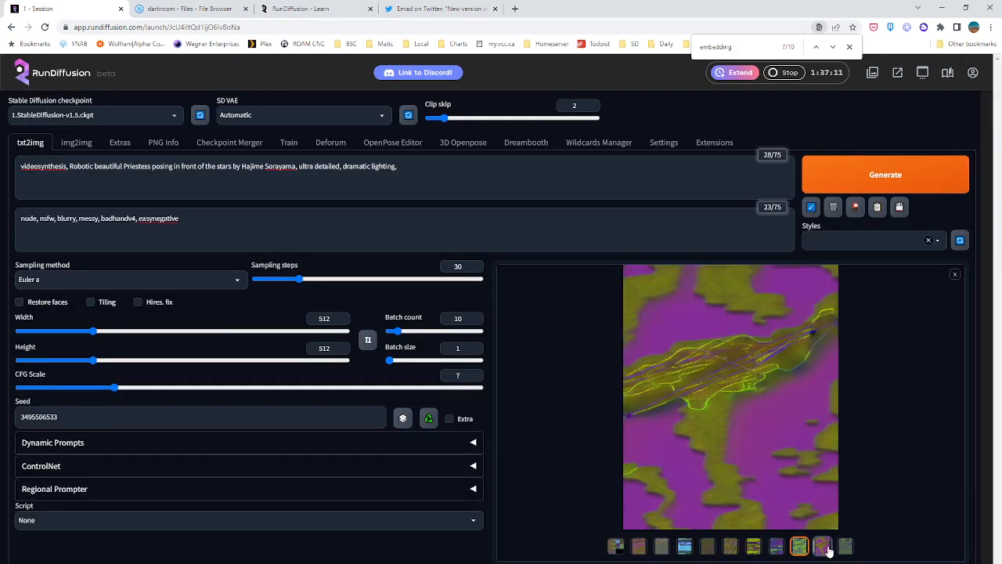
click(843, 548)
click(759, 550)
Generate a new batch of ten images at 512 × 512
click(838, 180)
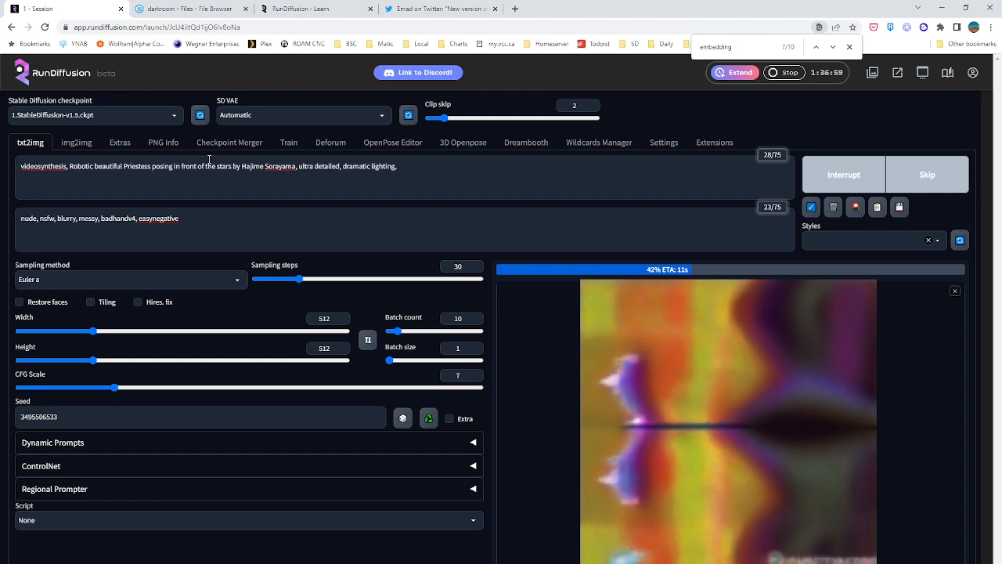
Look through the individual images of the finished 512 × 512 videosynthesis batch, ending on the fifth picture
click(468, 180)
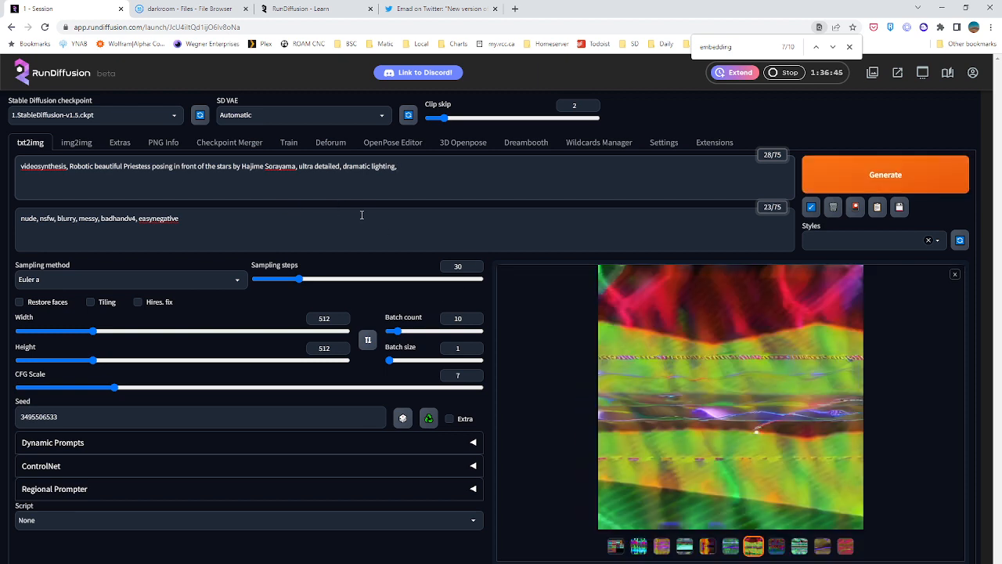
click(638, 545)
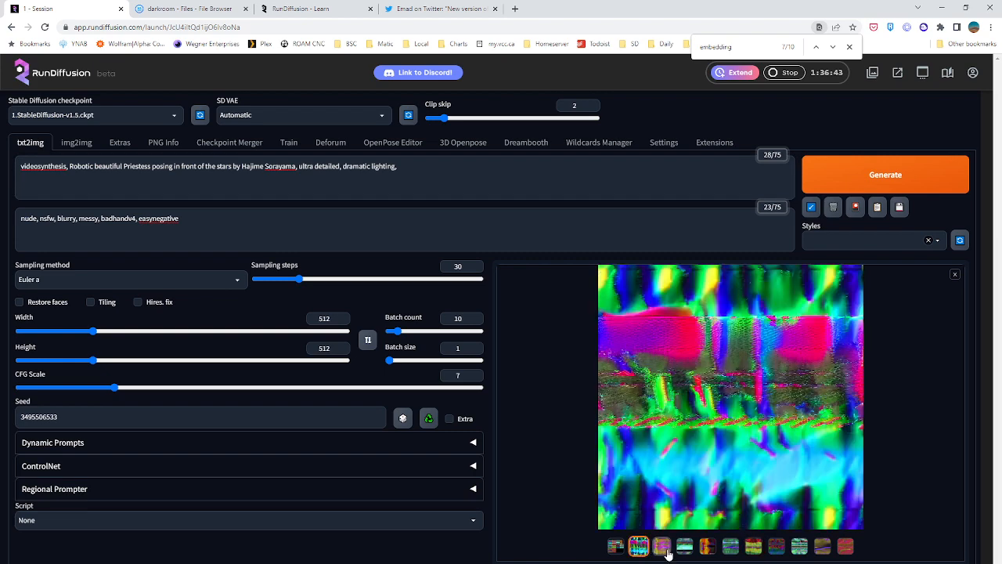
click(663, 546)
click(684, 546)
click(710, 548)
click(731, 547)
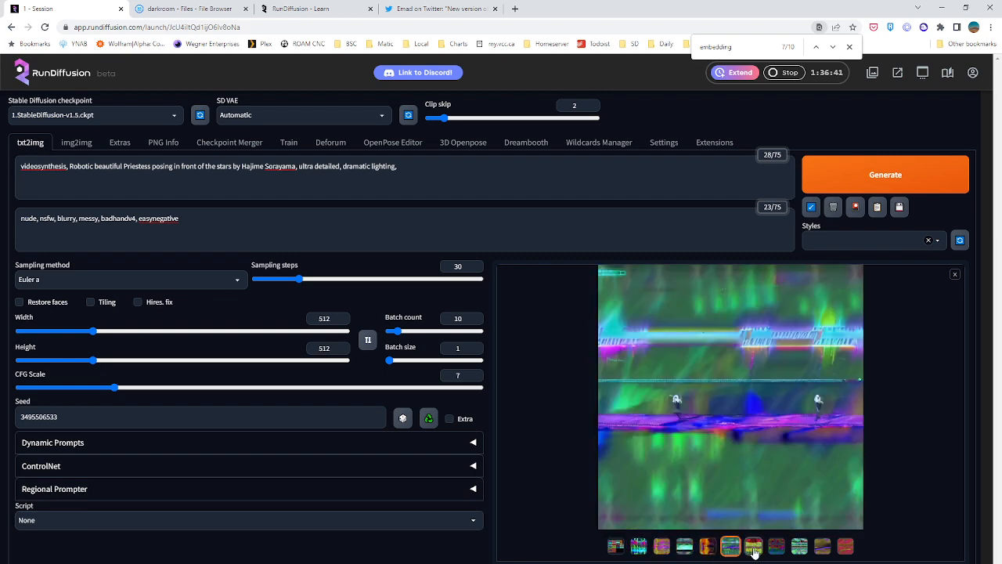
click(754, 547)
click(776, 547)
click(799, 547)
click(822, 546)
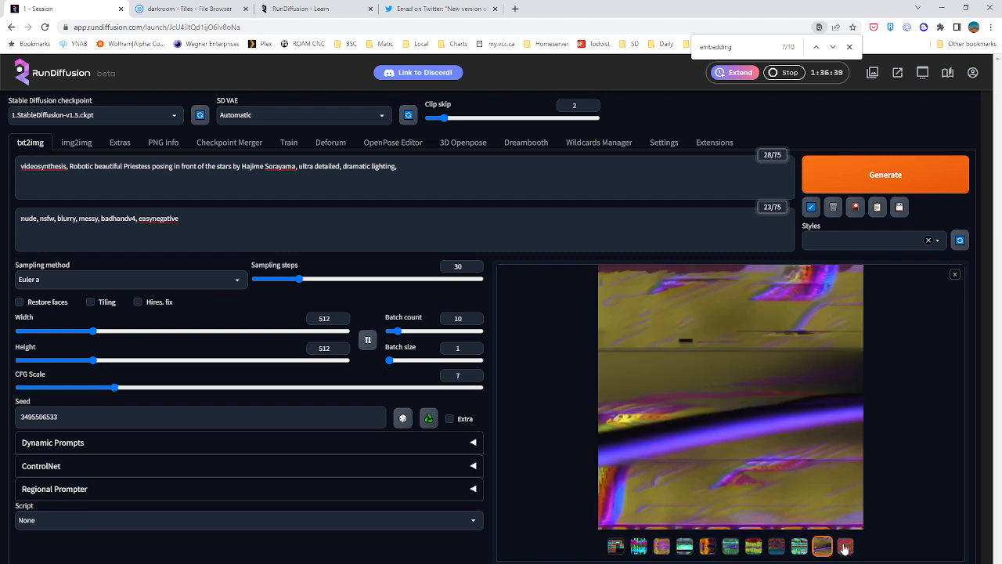
click(845, 548)
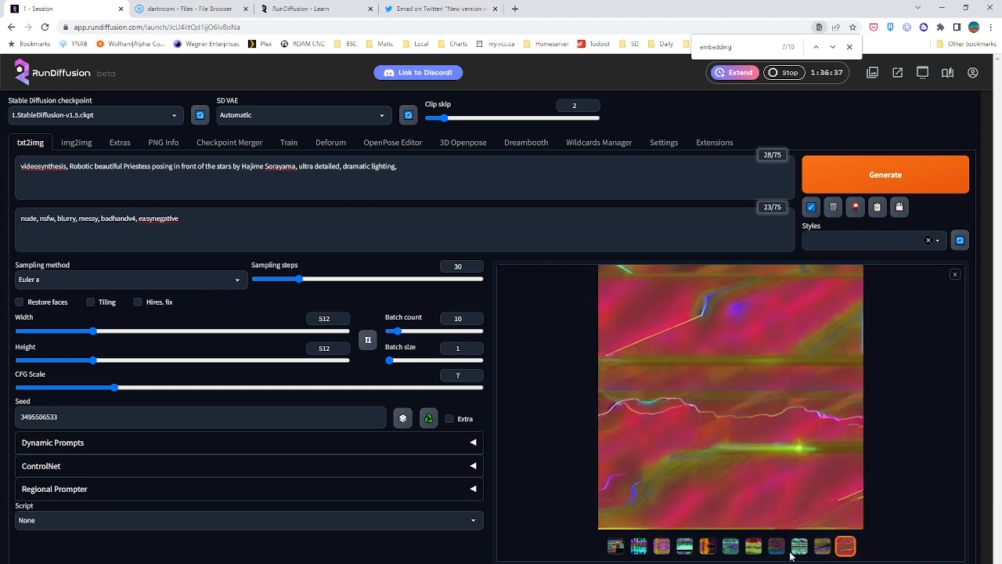
click(730, 547)
Set Clip skip to 1 and generate the batch again with the same prompt and seed
click(306, 178)
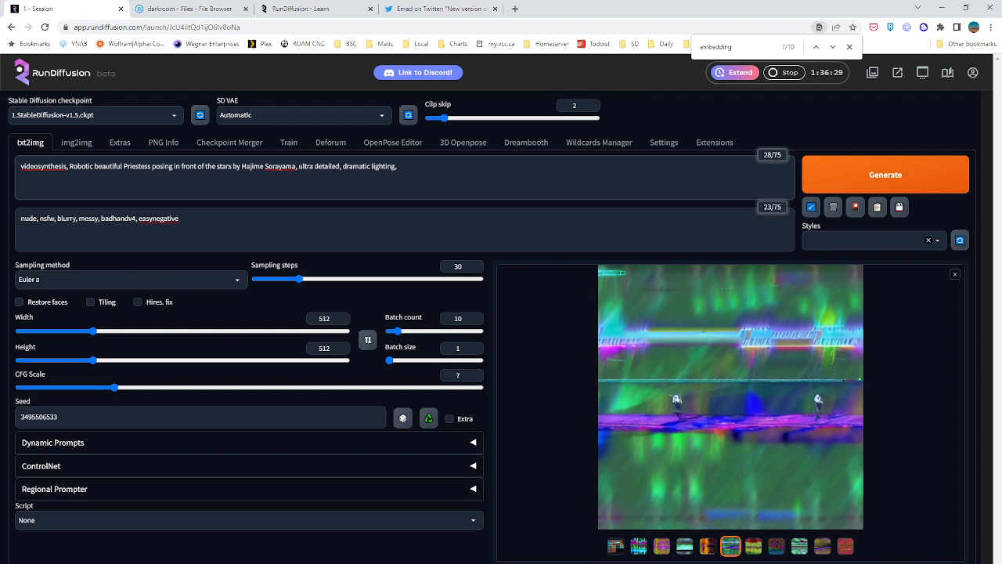
click(217, 219)
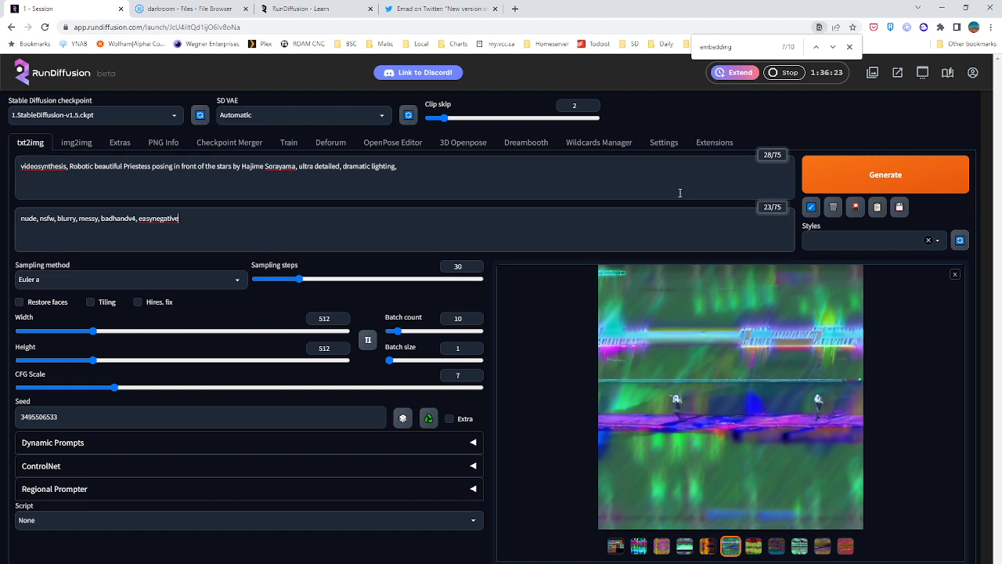
drag(445, 119, 425, 121)
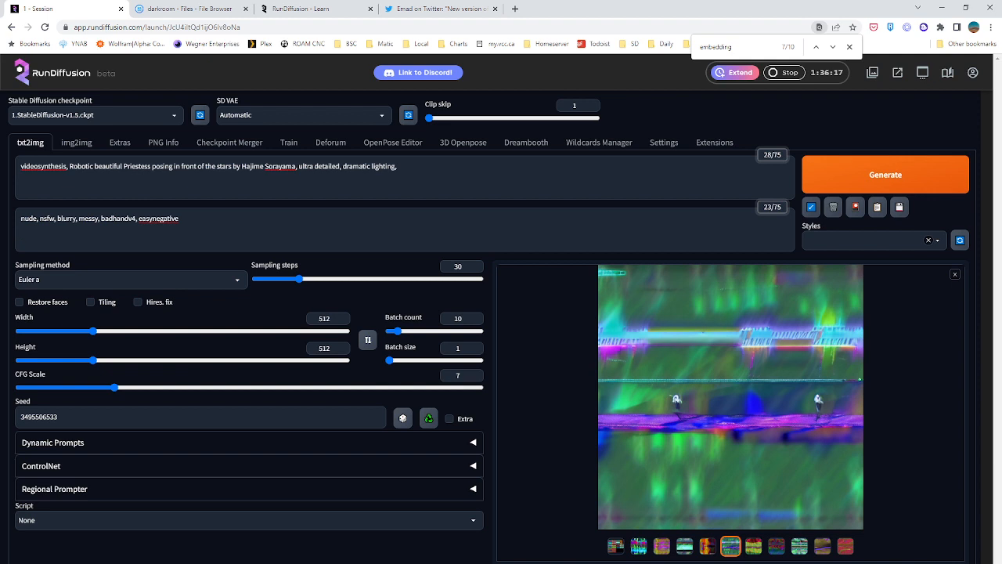
click(31, 168)
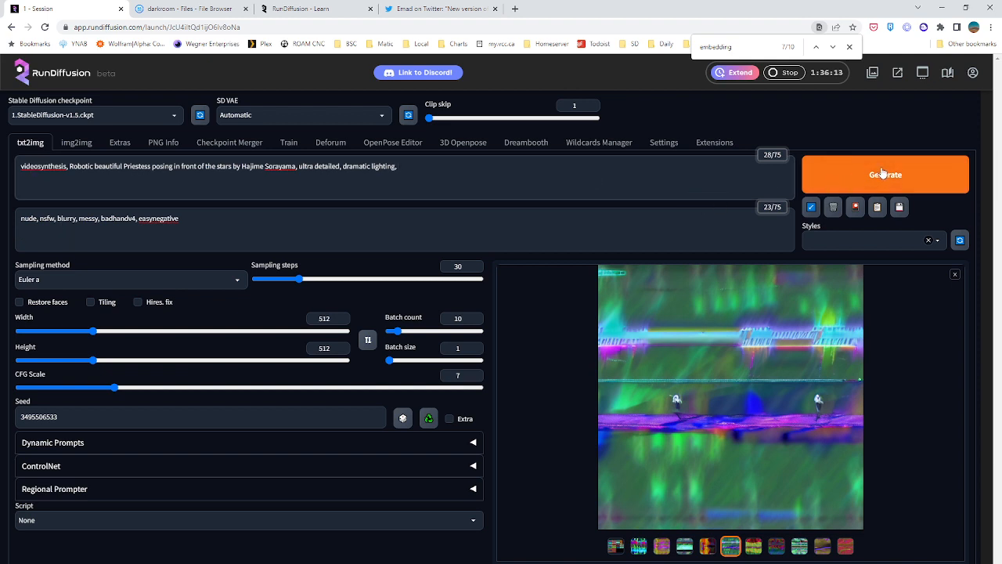
key(ctrl+Return)
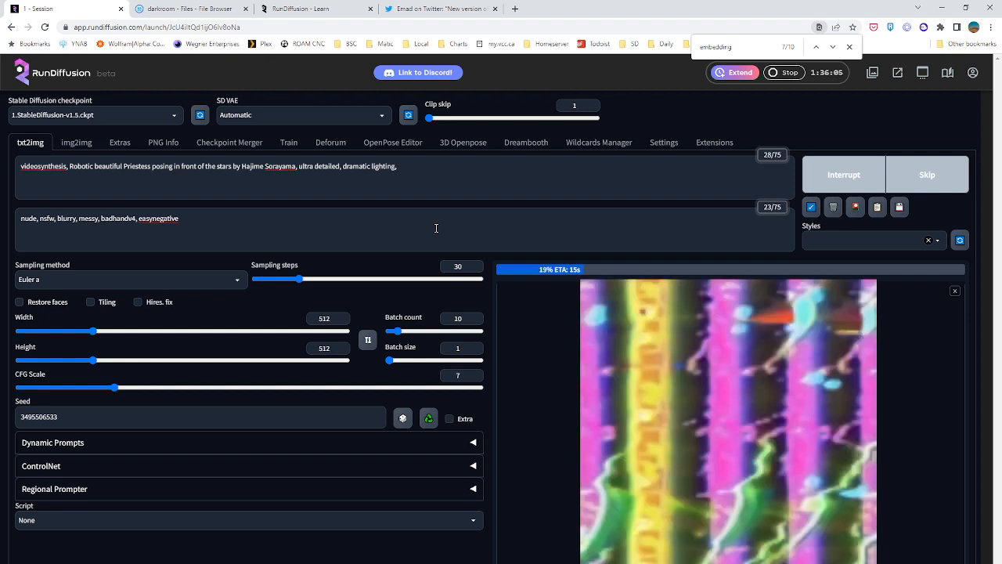
Remove the word "videosynthesis" and its comma from the start of the prompt
double_click(63, 167)
key(Delete)
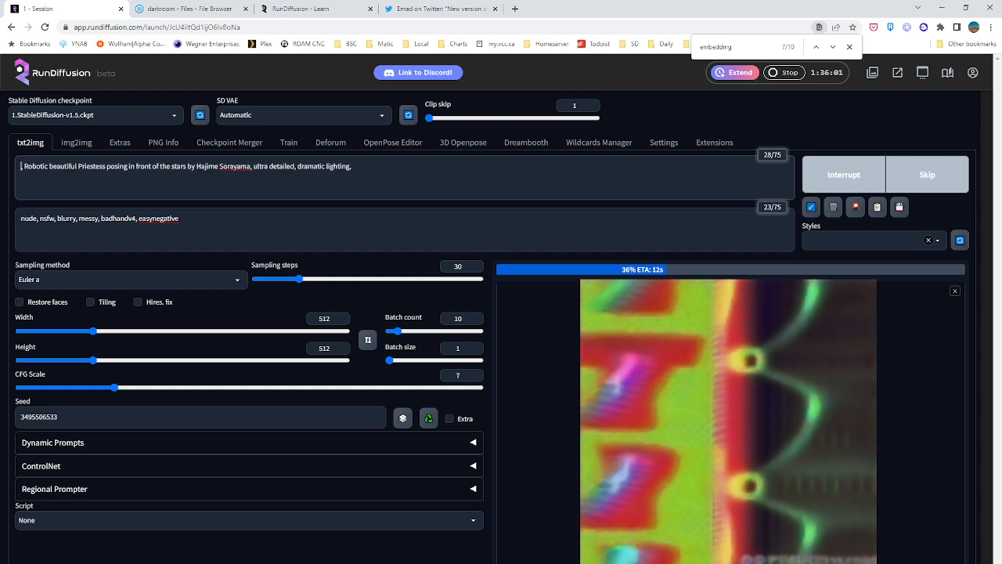
key(Delete)
key(Delete)
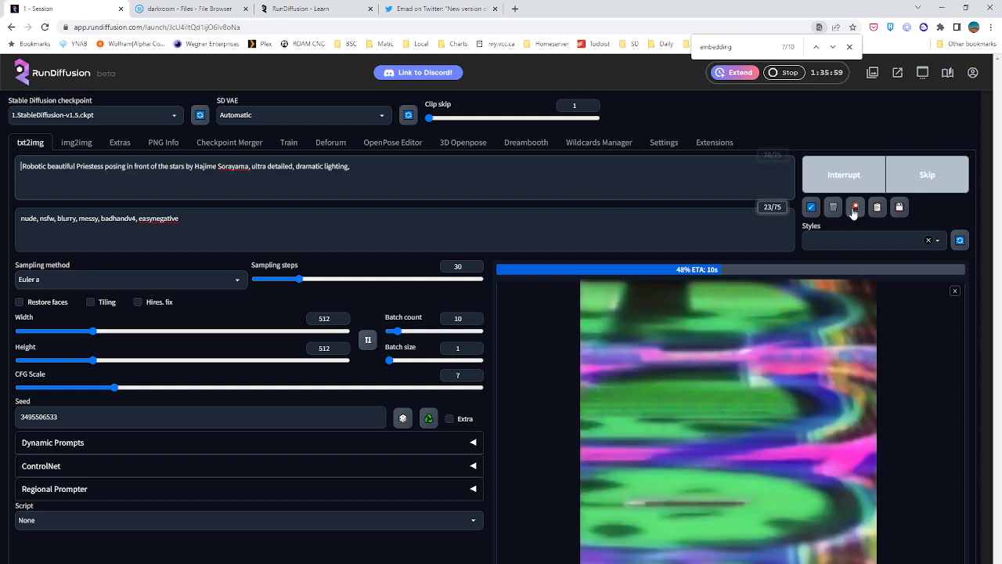
Open the extra networks browser and look through the available Textual Inversion embeddings
click(855, 206)
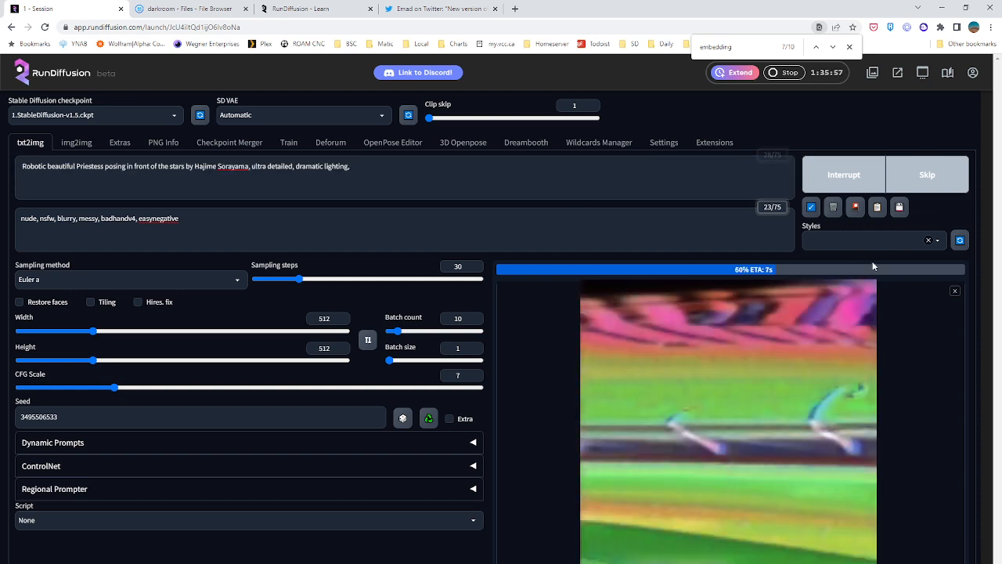
scroll(408, 315, down, 3)
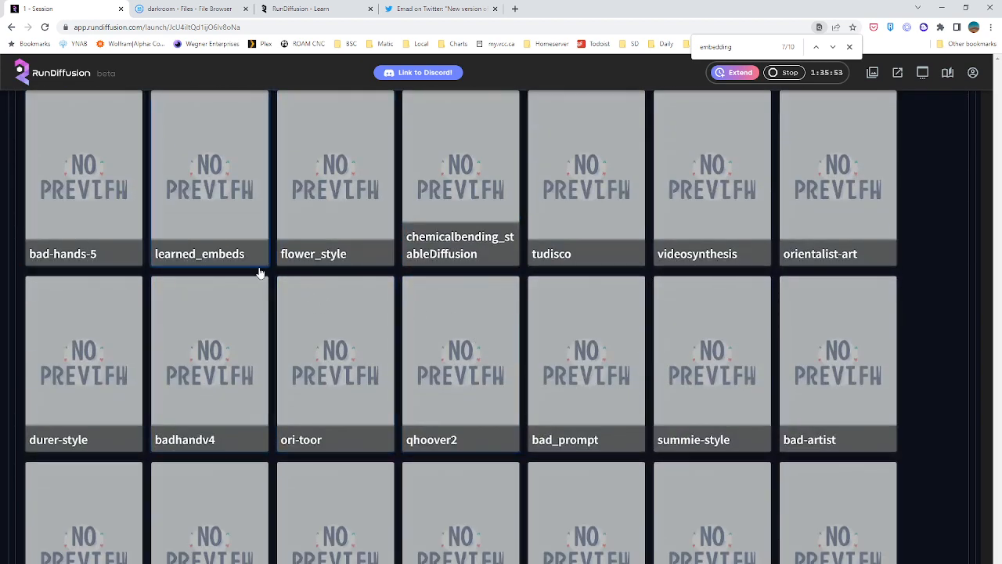
scroll(233, 401, down, 2)
scroll(235, 397, down, 1)
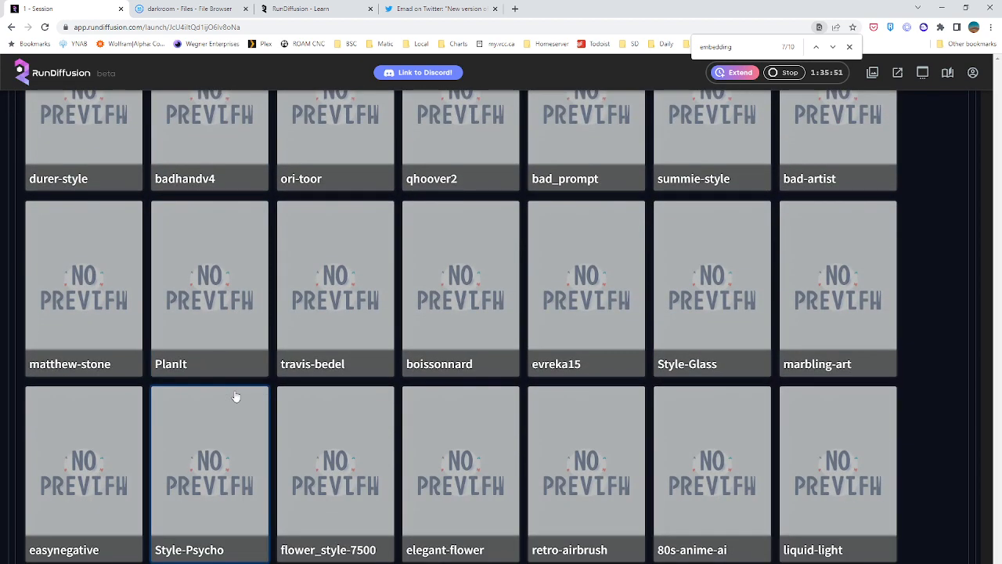
scroll(238, 394, down, 1)
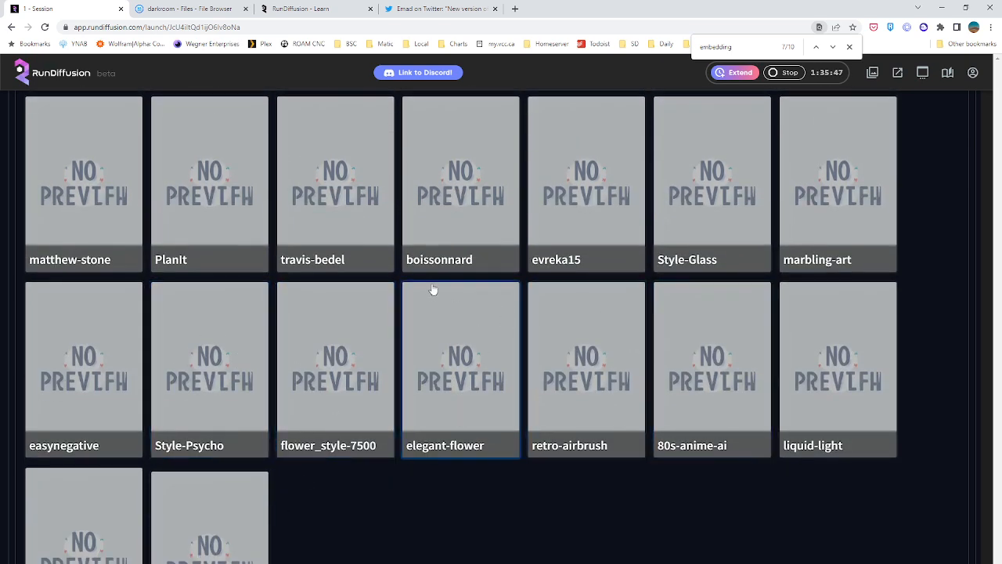
scroll(353, 309, down, 2)
scroll(373, 326, up, 2)
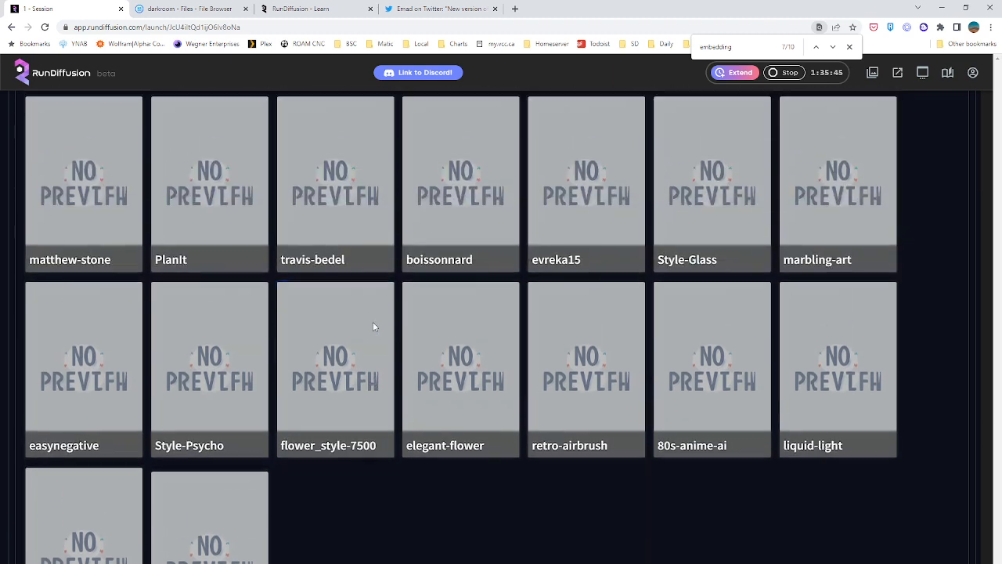
scroll(373, 329, up, 3)
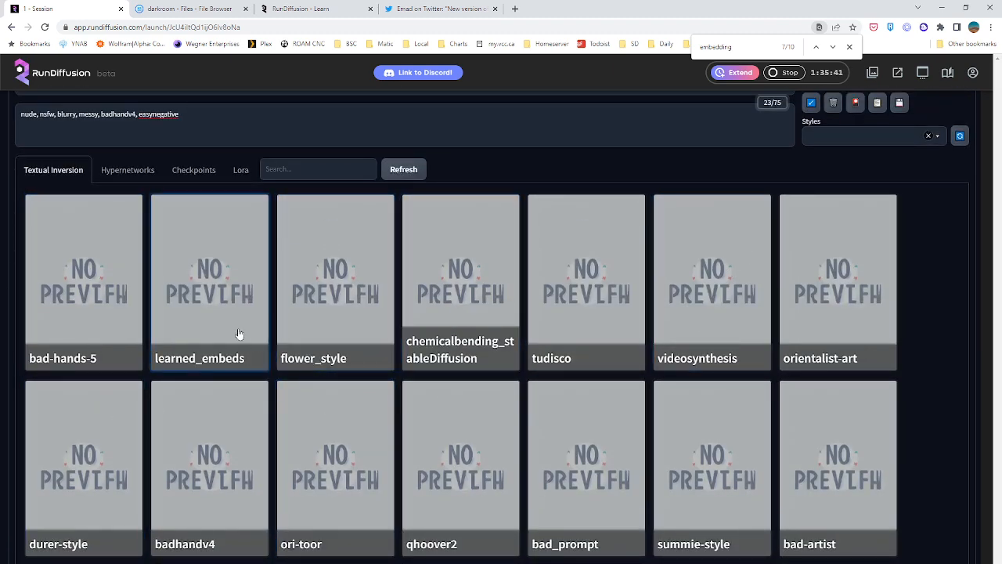
scroll(66, 131, up, 1)
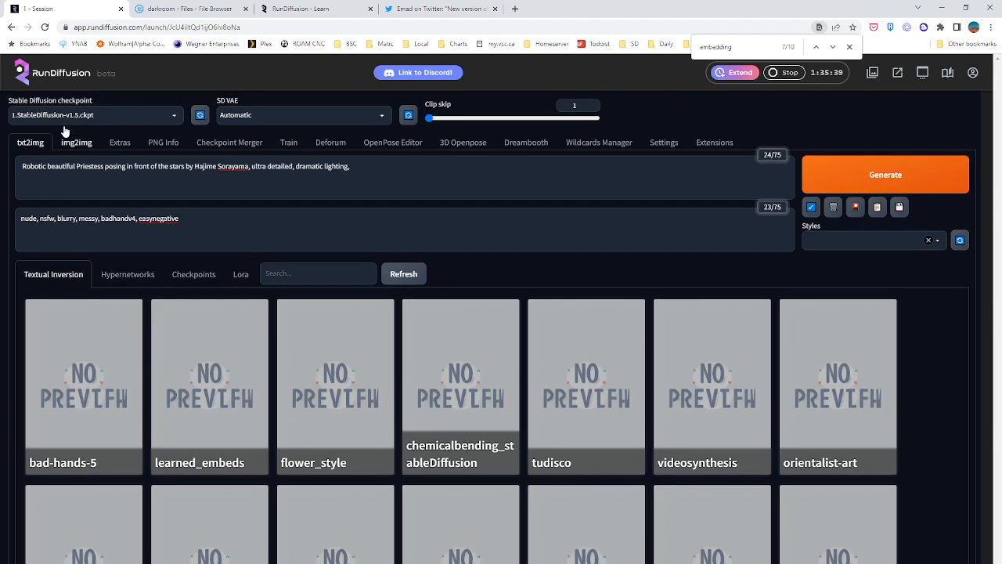
scroll(250, 383, down, 2)
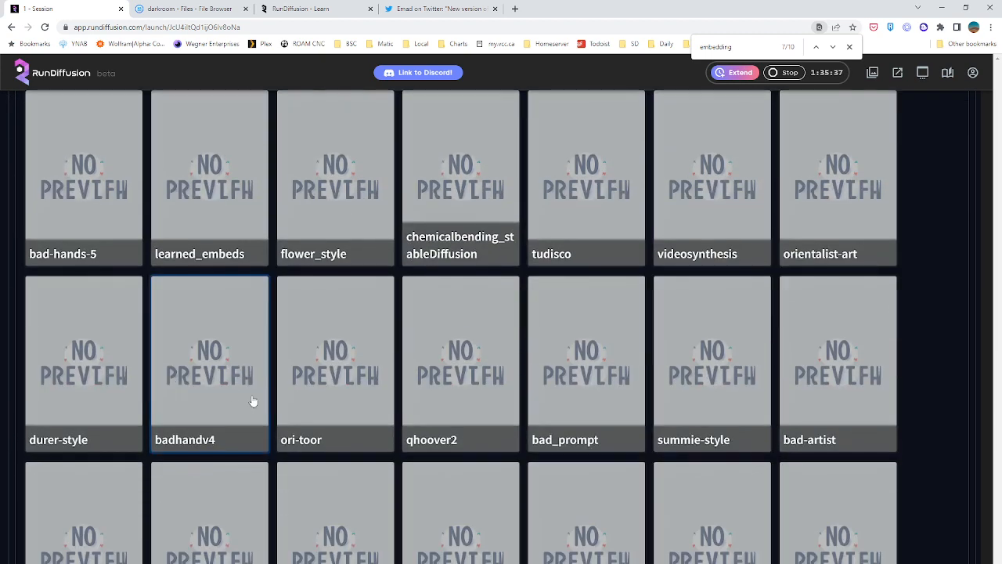
scroll(252, 401, down, 2)
scroll(256, 387, up, 1)
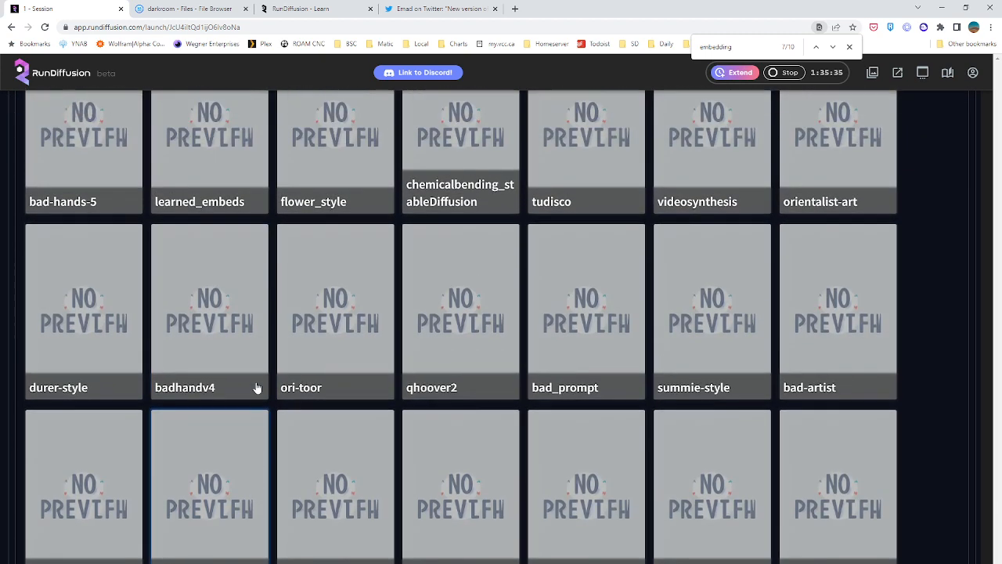
scroll(577, 499, up, 1)
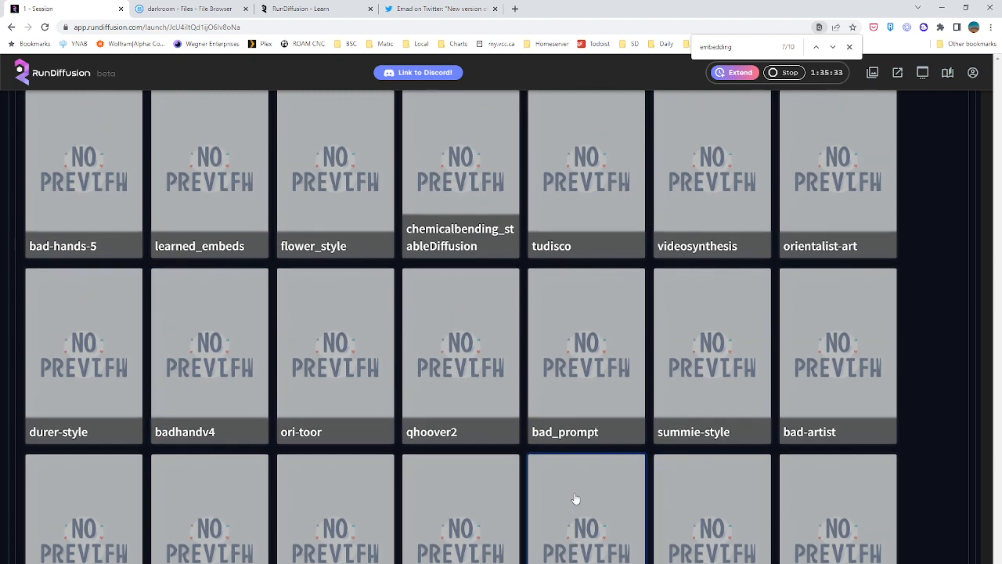
scroll(565, 479, down, 2)
scroll(562, 470, down, 3)
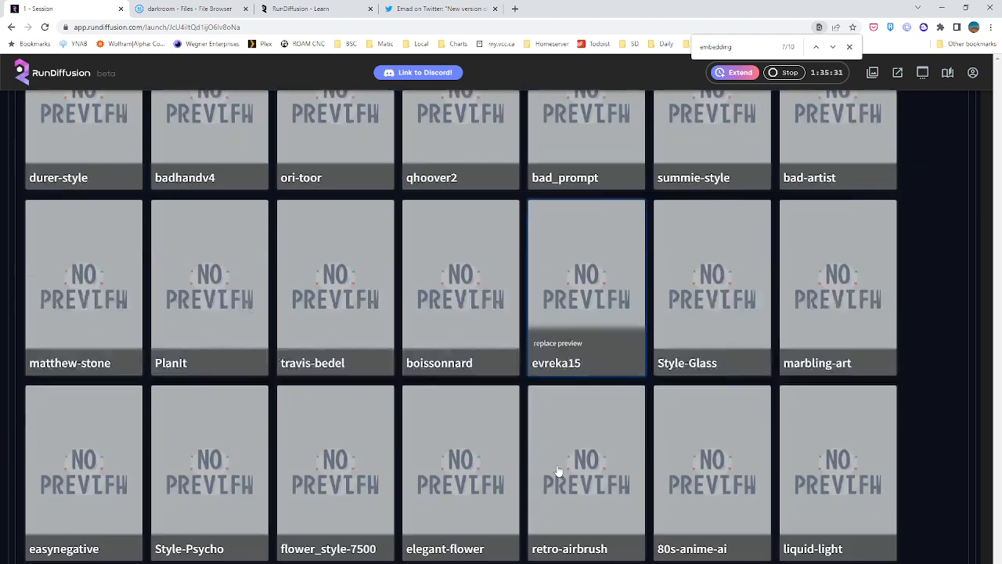
Try adding the marbling-art embedding to the prompt, and take it back out
scroll(601, 343, up, 1)
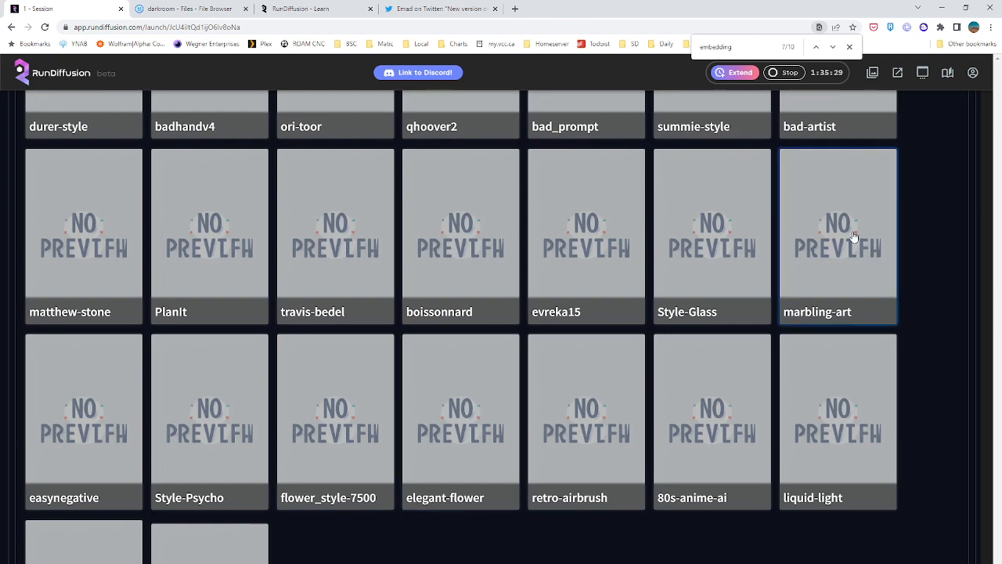
scroll(854, 268, up, 5)
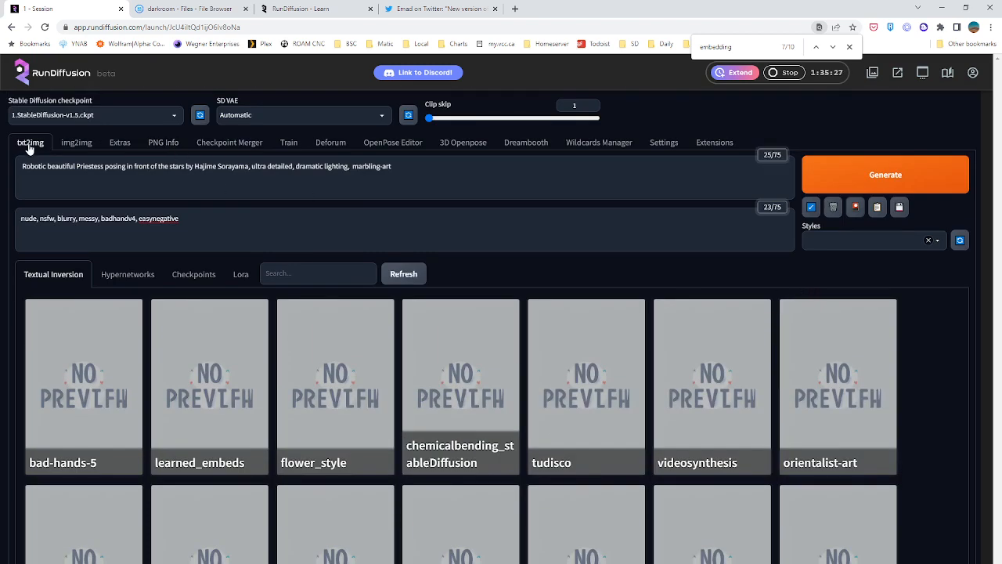
drag(392, 166, 354, 166)
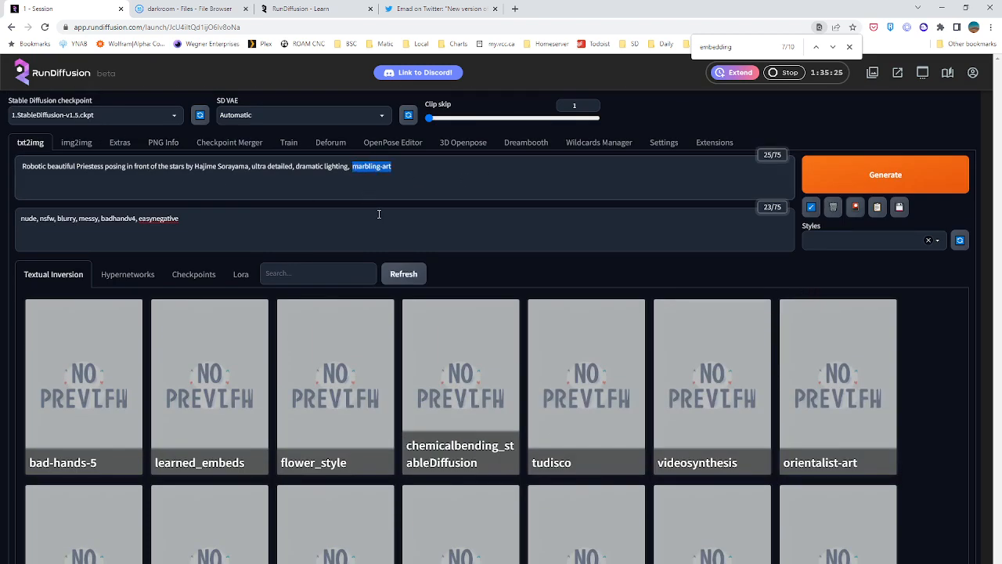
key(BackSpace)
Review the subject part of the prompt and close the extra networks browser
drag(250, 166, 23, 168)
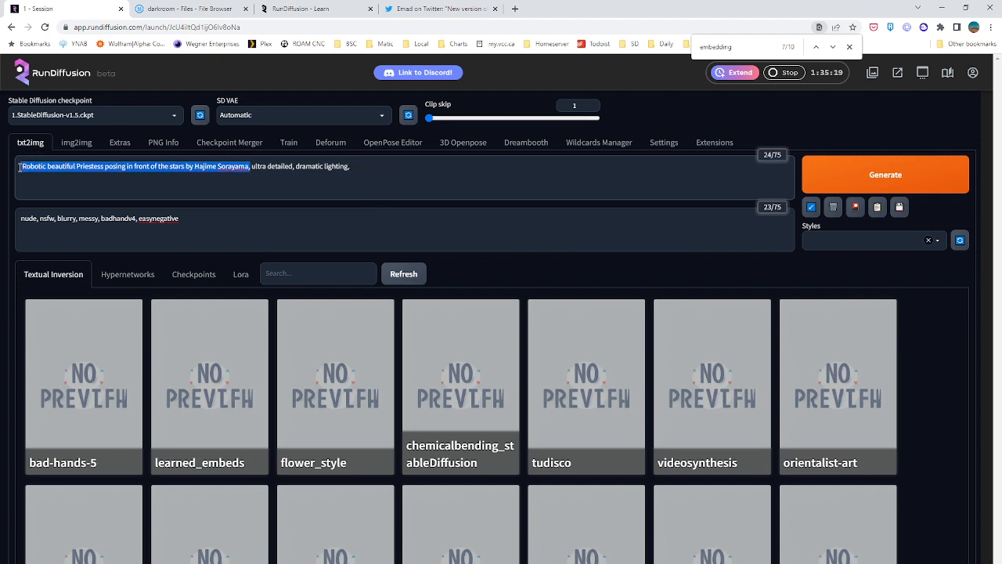
click(412, 175)
click(42, 144)
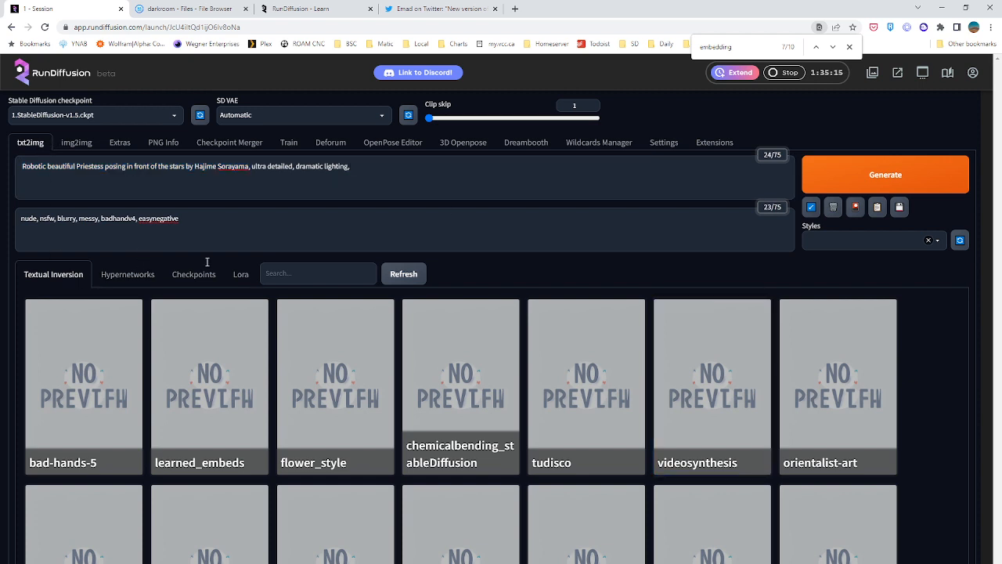
click(857, 208)
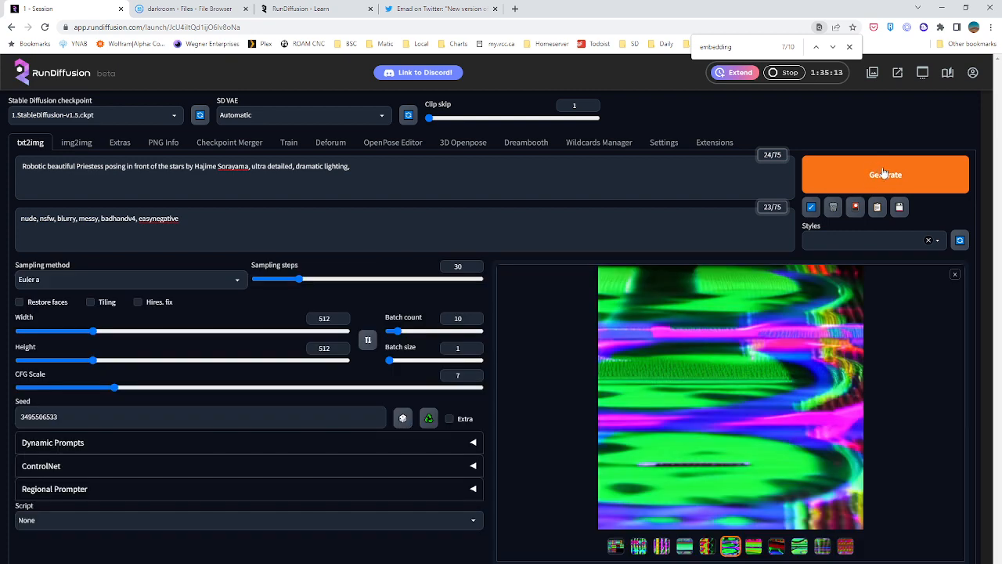
Look through the individual images of the batch generated with Clip skip 1
click(707, 545)
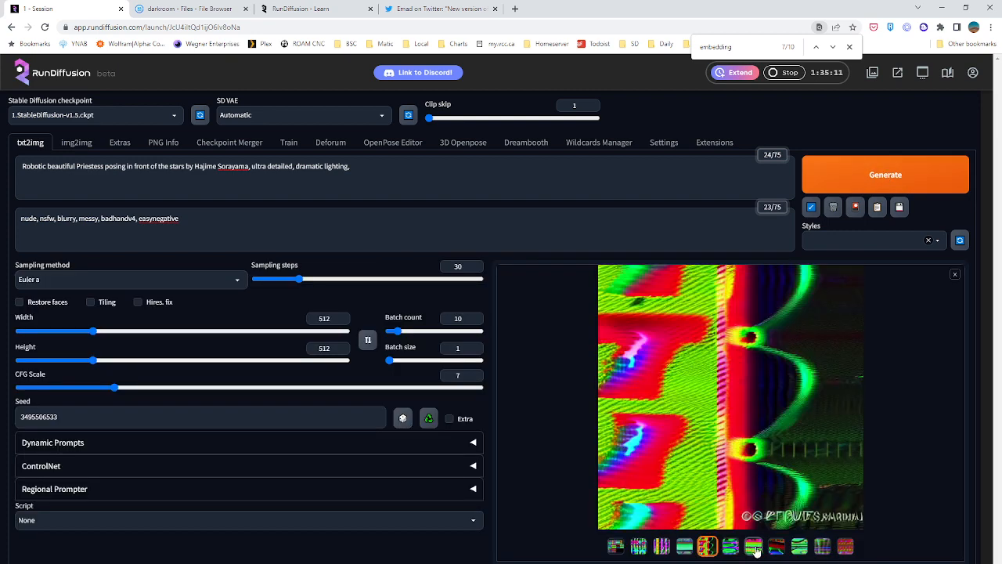
click(776, 545)
click(800, 545)
click(822, 545)
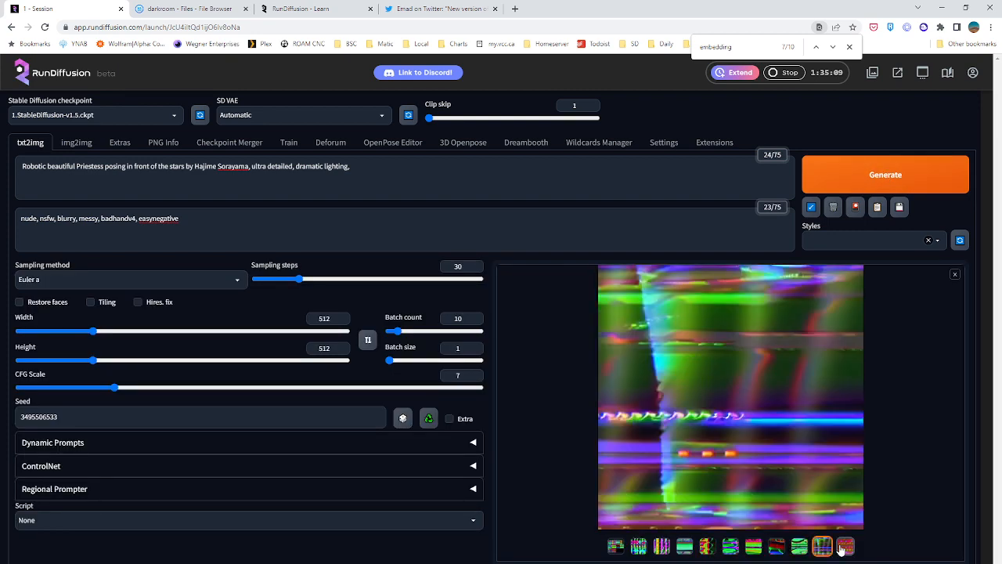
click(845, 546)
click(753, 546)
click(730, 546)
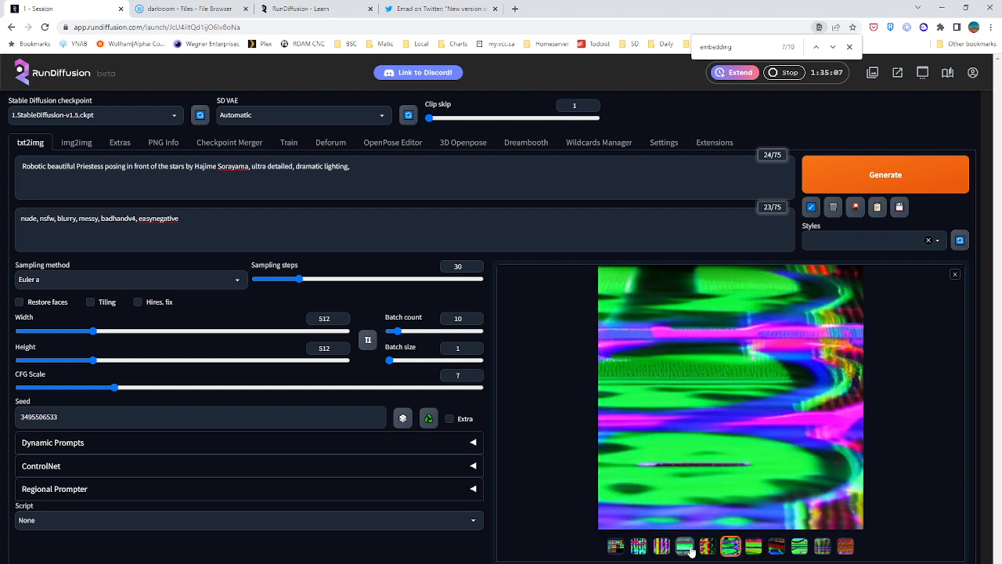
click(684, 545)
click(662, 546)
click(632, 549)
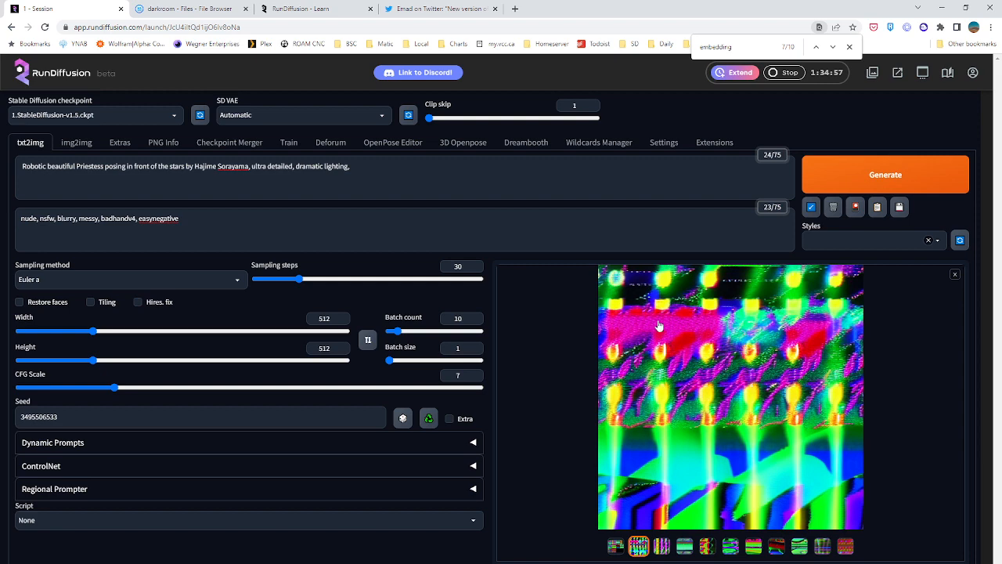
click(663, 552)
click(684, 548)
click(707, 548)
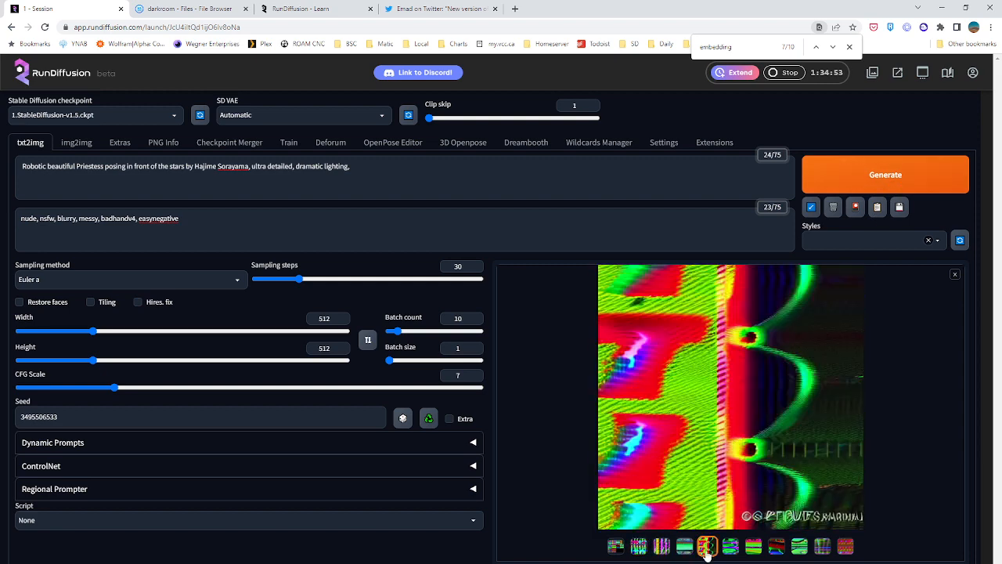
Generate a new batch of ten images from the prompt without the videosynthesis embedding
click(879, 182)
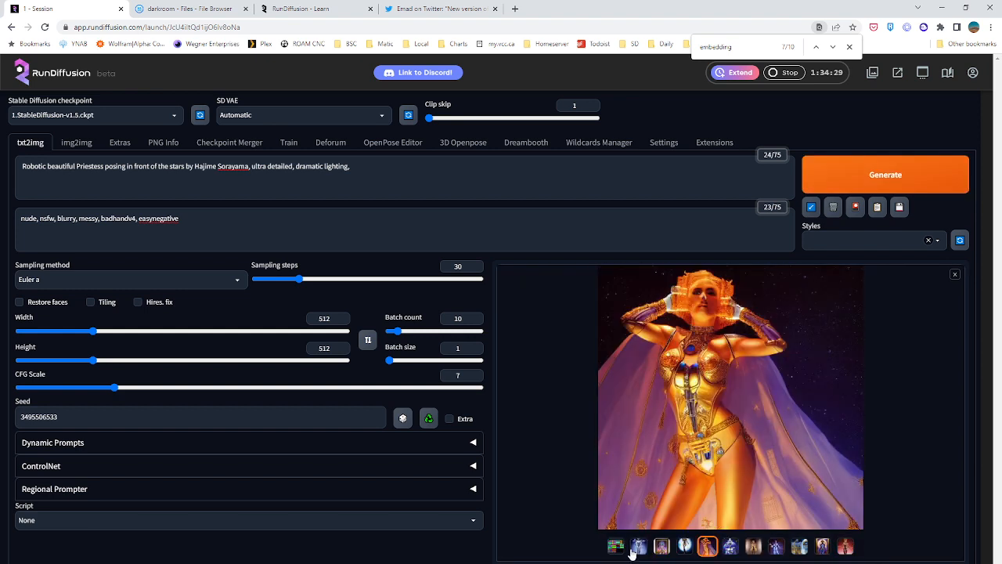
Look through the individual images of the new batch, returning to the silver robot with the star on its head
click(640, 552)
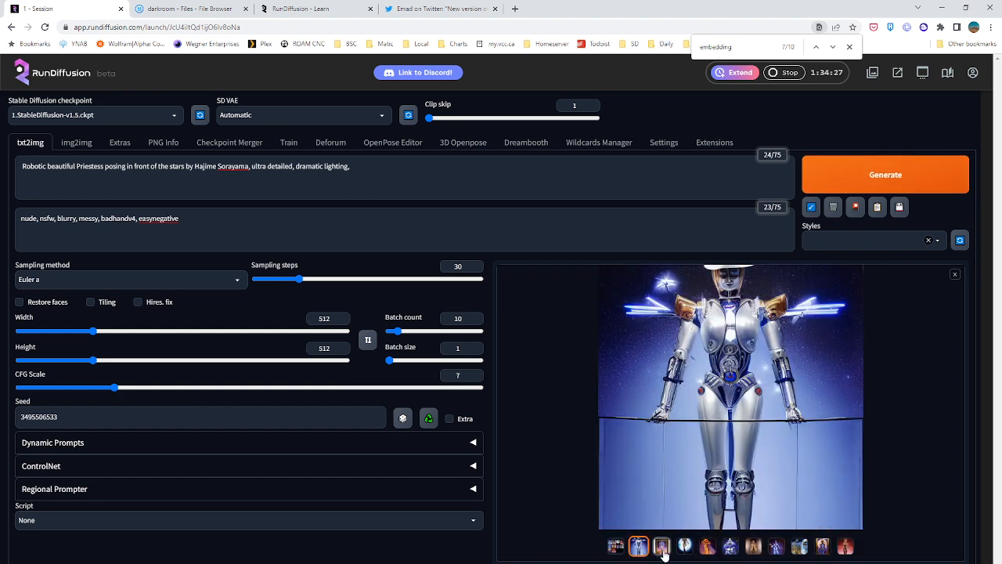
click(662, 548)
click(684, 548)
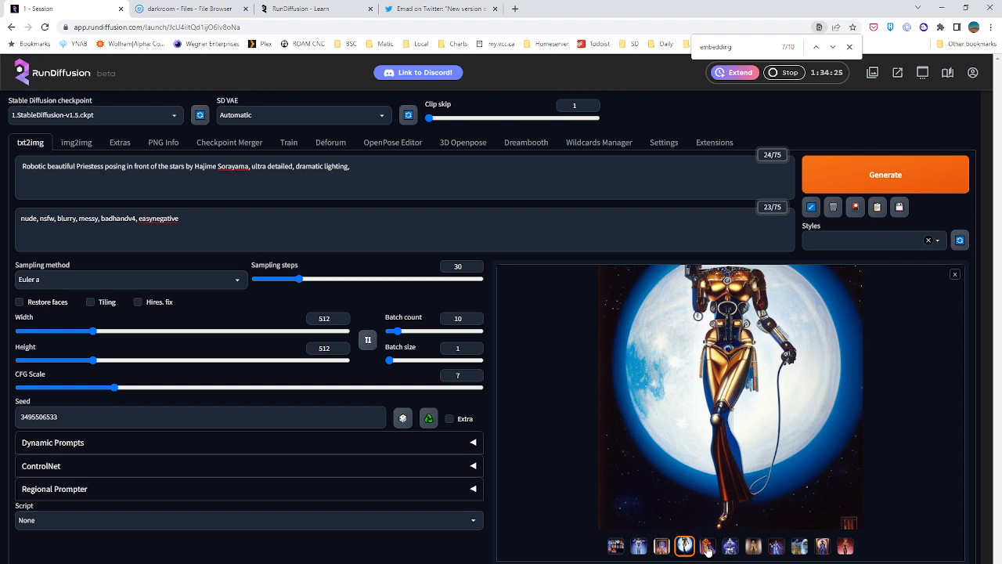
click(707, 547)
click(729, 547)
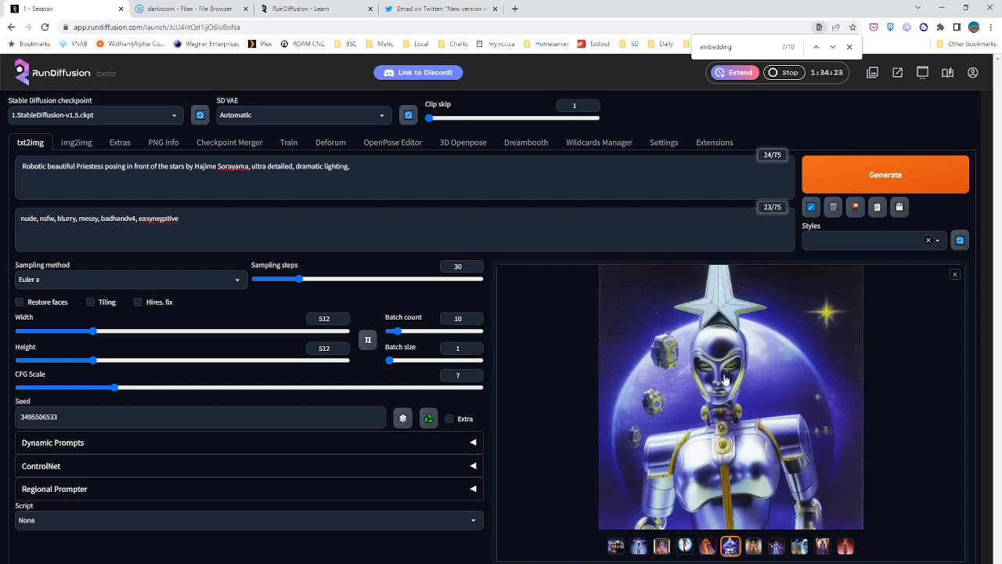
click(754, 548)
click(776, 548)
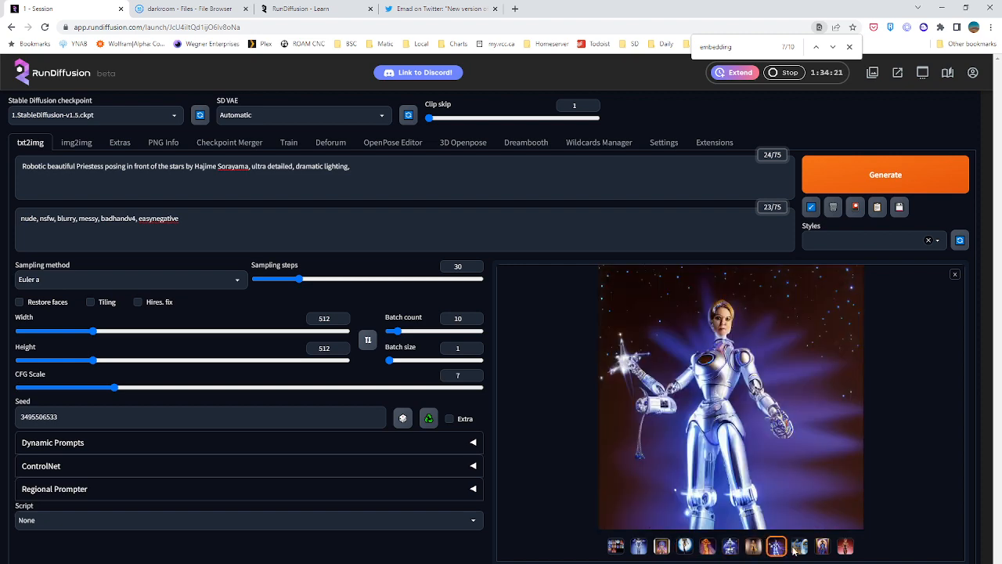
click(799, 548)
click(730, 548)
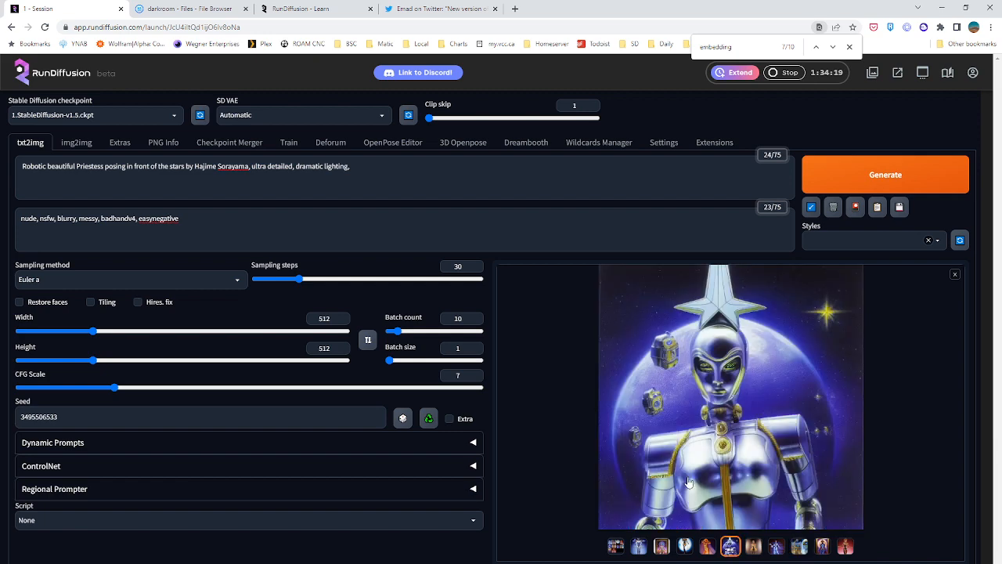
Search the web in a new browser tab for images of "famous eurovision star on head"
click(510, 12)
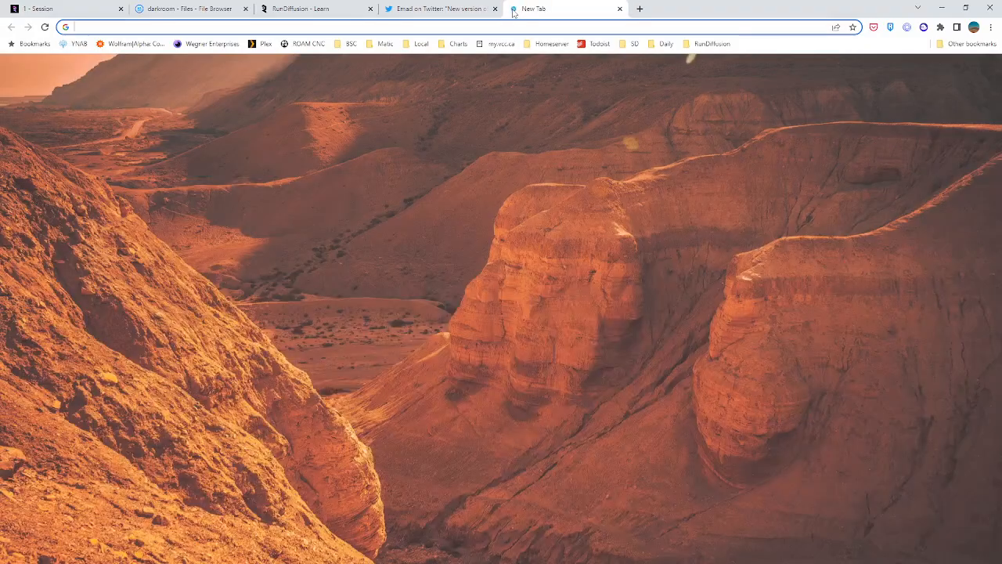
text(famous eurov)
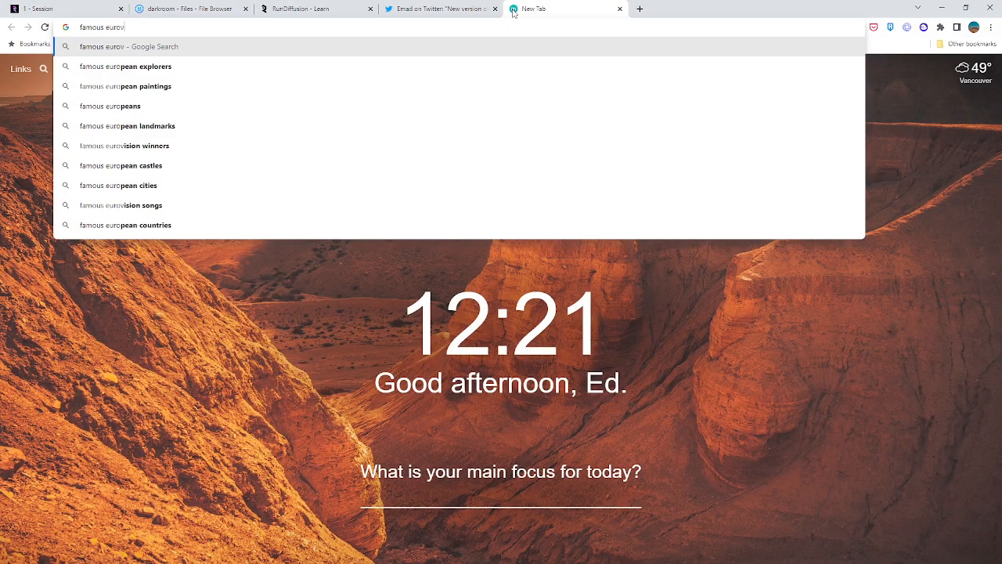
text(ision star on head)
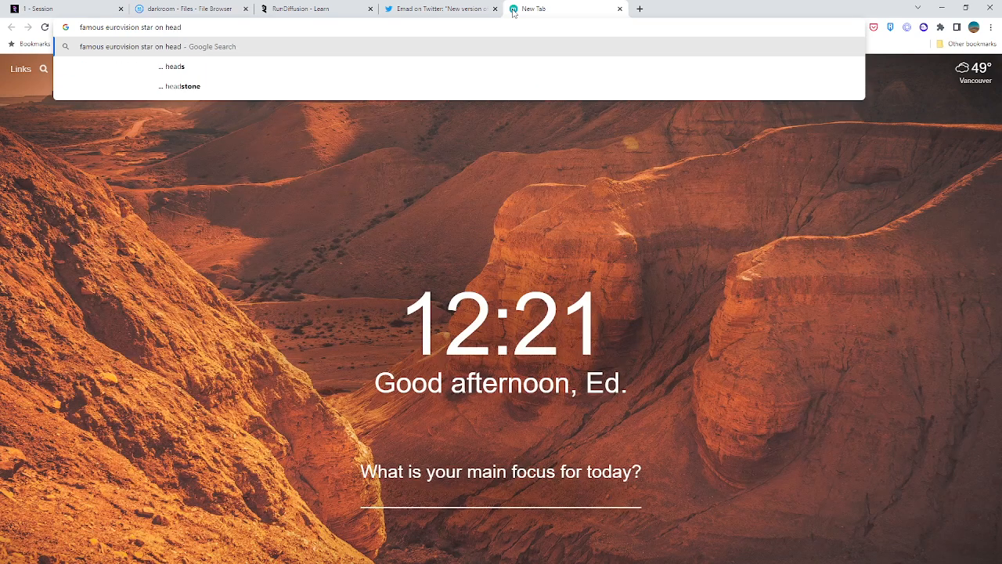
key(Return)
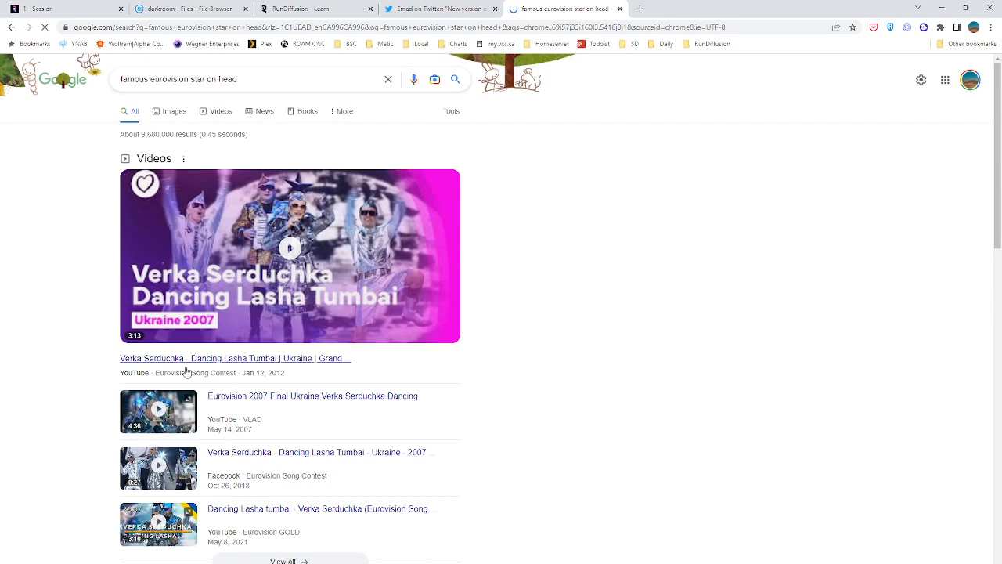
click(175, 112)
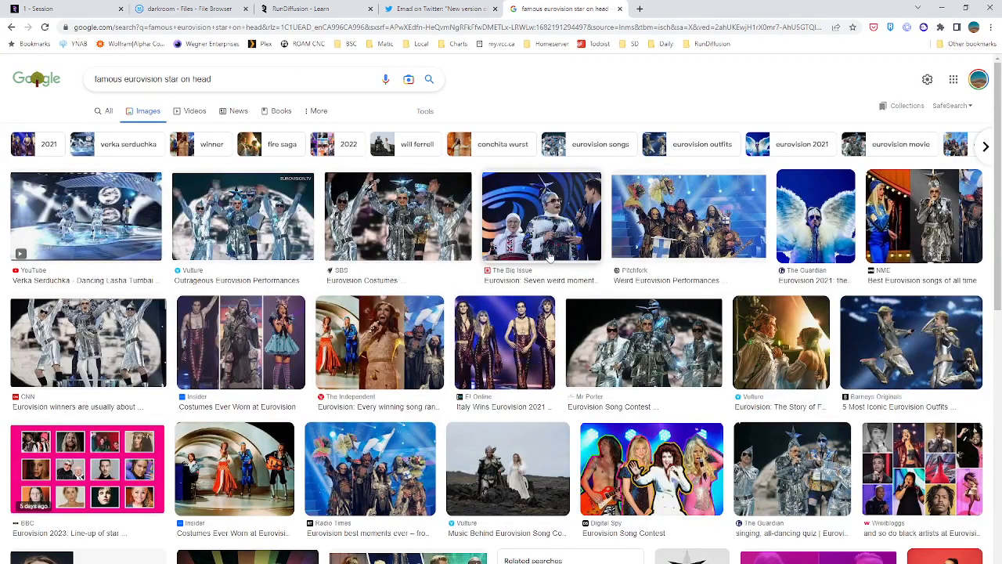
Preview several star-headpiece photos among the image results and open The Guardian's Eurovision quiz article containing one, dismissing its overlay
click(551, 225)
click(730, 208)
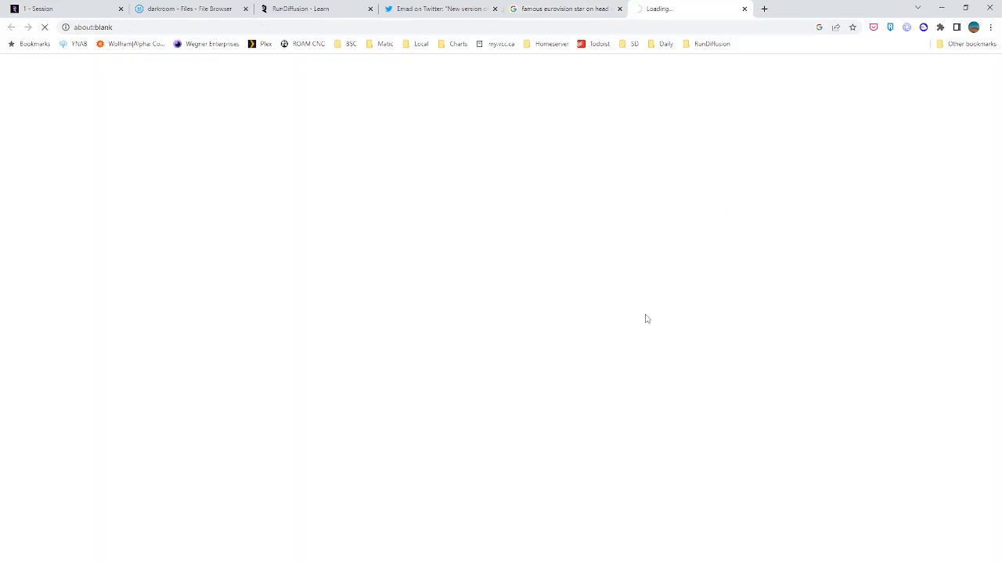
click(544, 11)
scroll(263, 417, down, 2)
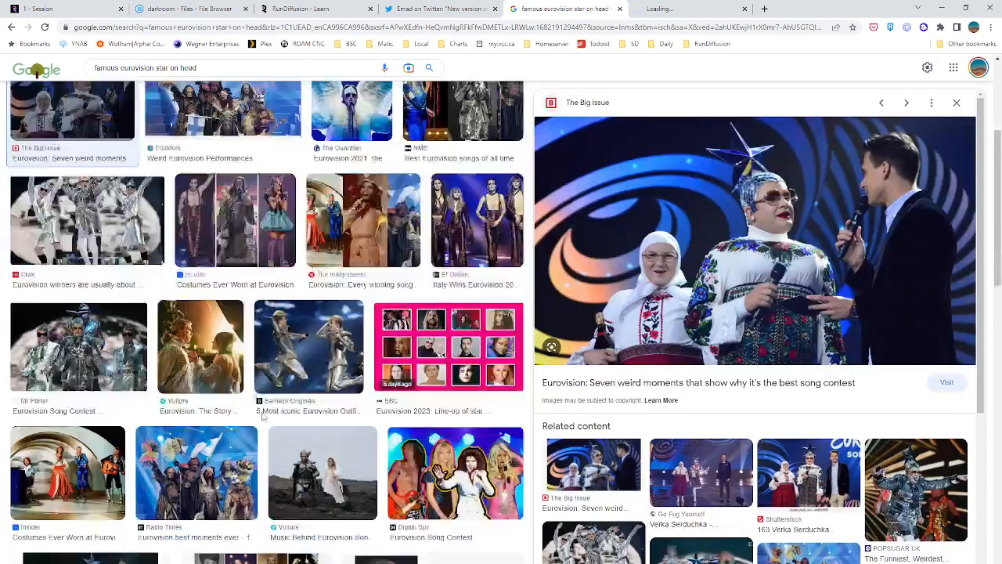
scroll(263, 417, down, 1)
click(78, 242)
scroll(225, 387, down, 1)
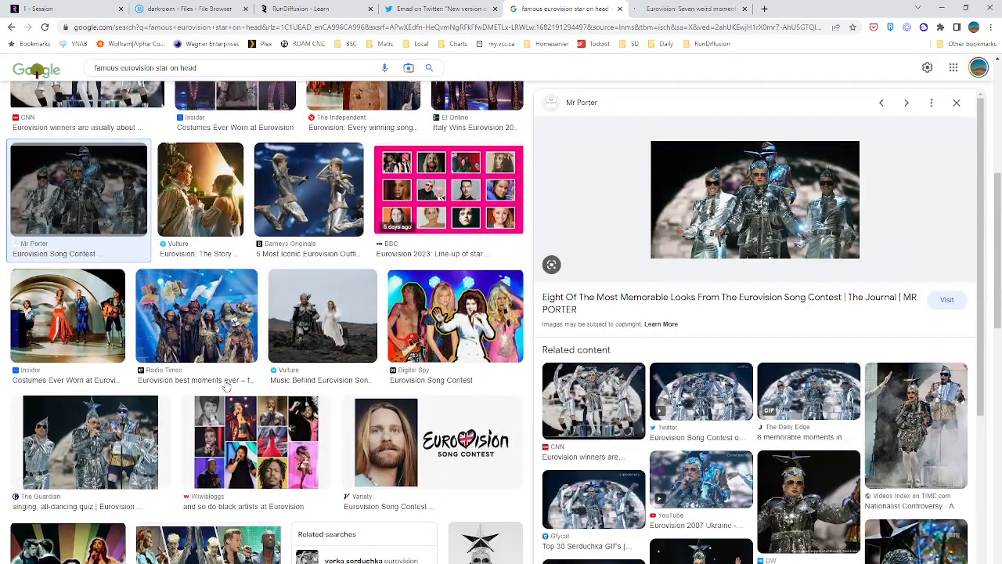
click(109, 451)
click(740, 268)
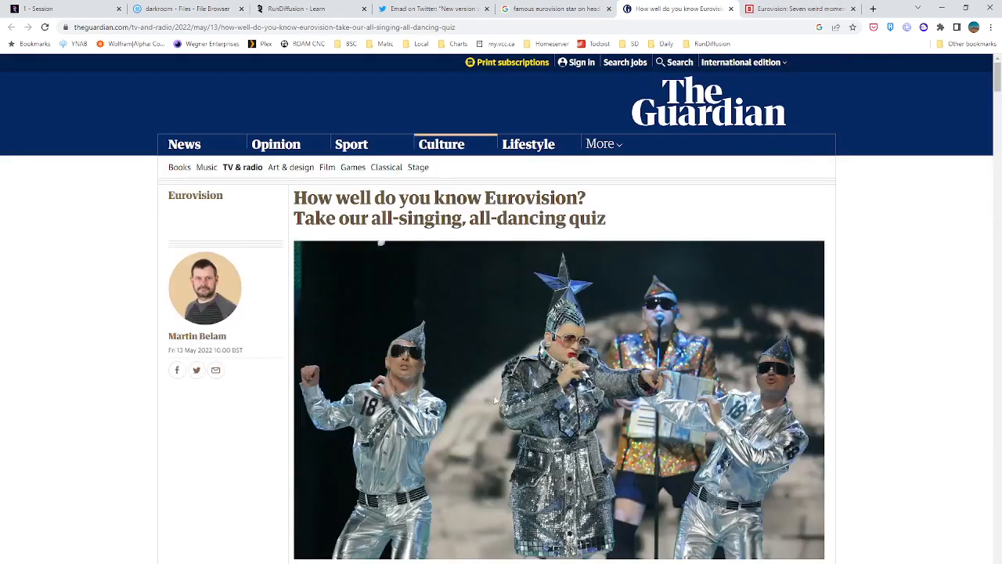
click(818, 473)
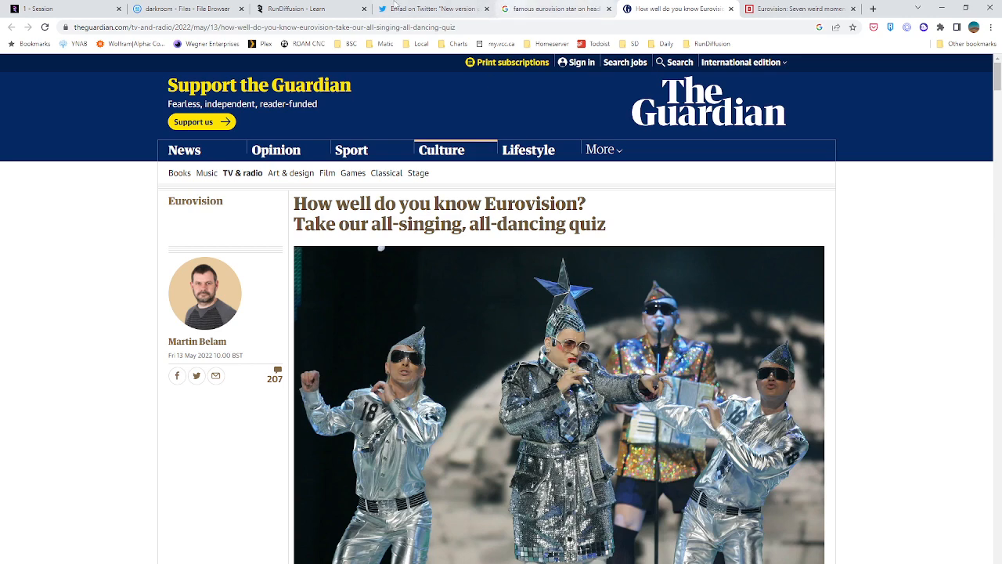
Return to the RunDiffusion session and look through the batch's remaining images, enlarging the split robotic arm and one-eyed robot picture
click(66, 8)
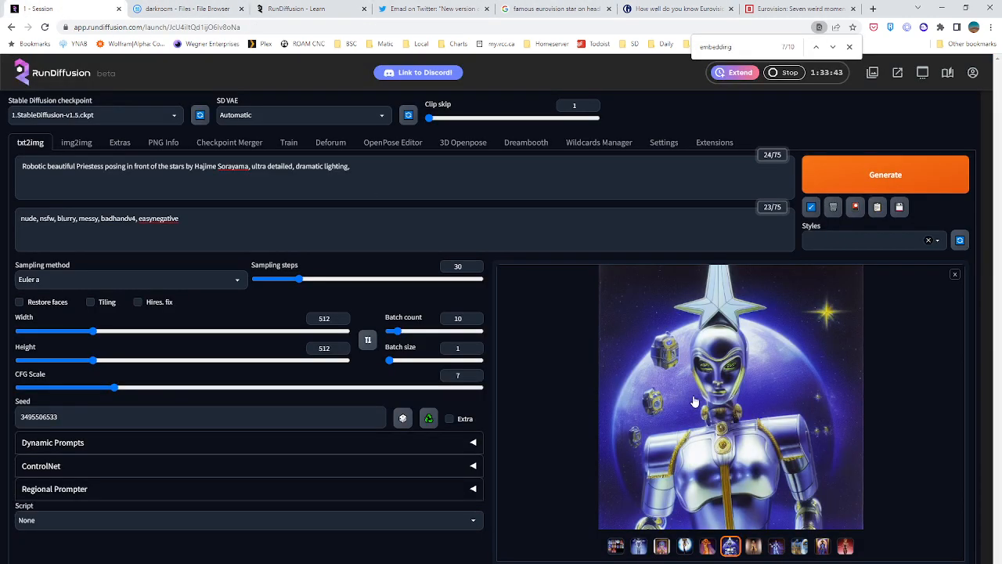
click(757, 550)
click(777, 547)
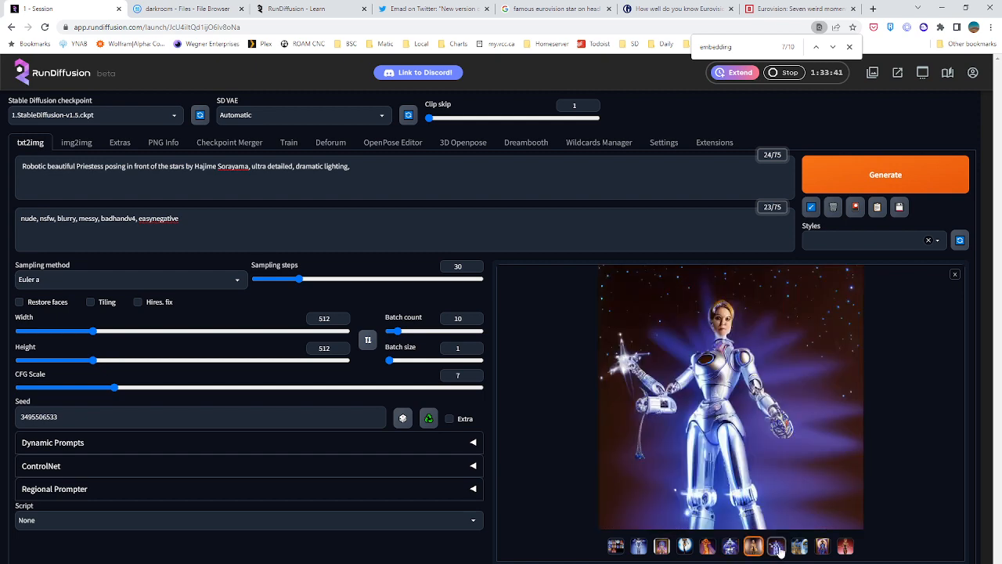
click(799, 547)
click(739, 368)
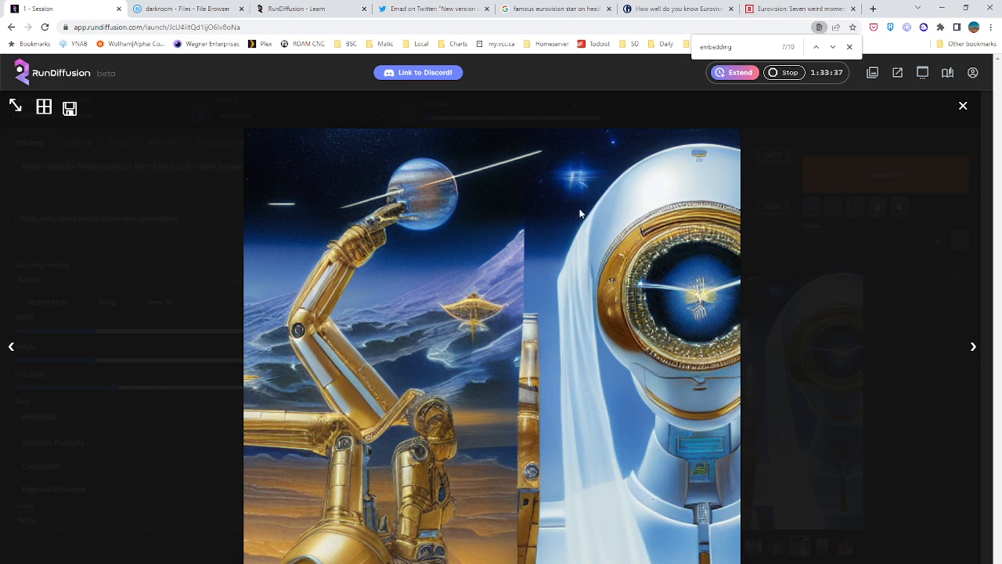
click(963, 106)
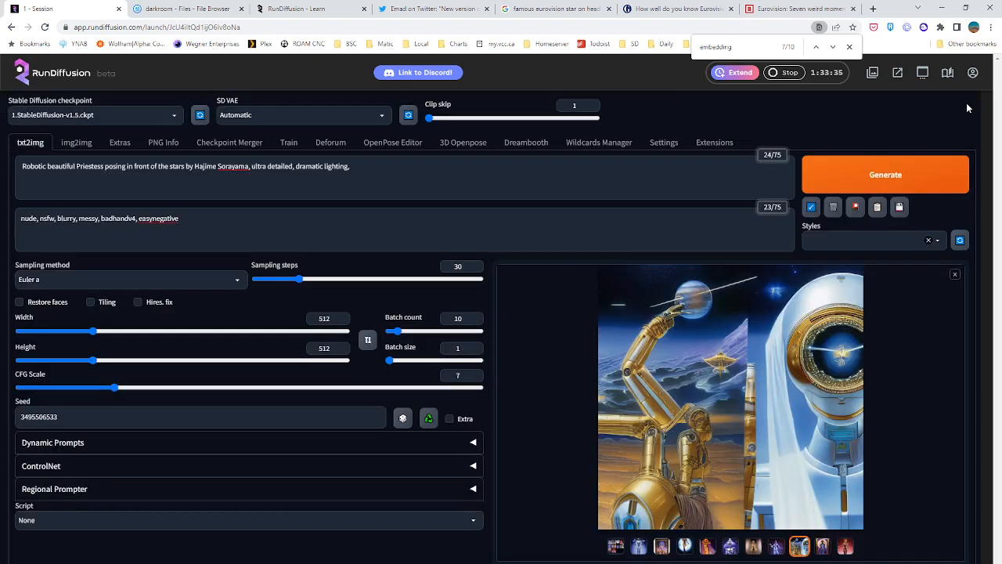
click(822, 547)
click(845, 548)
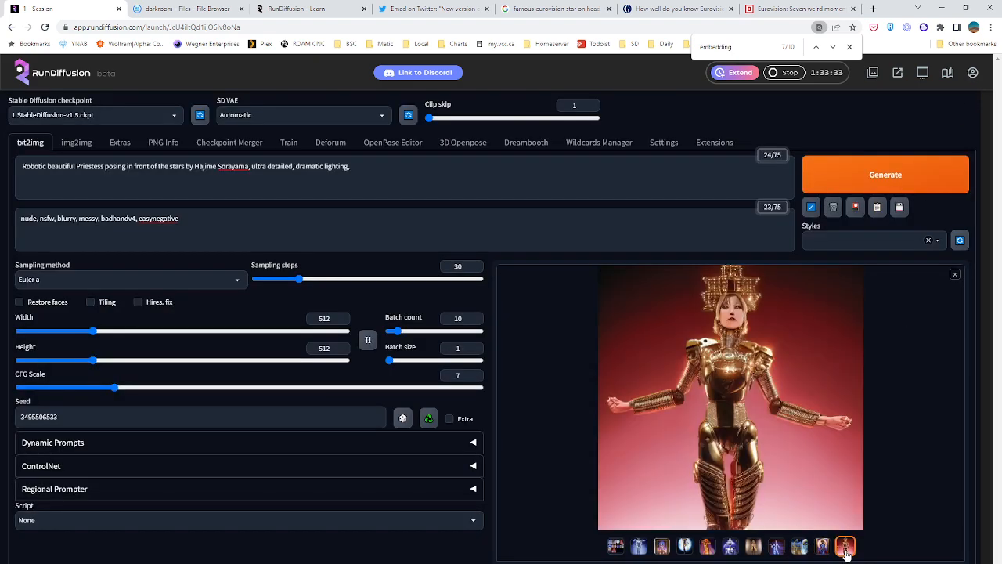
click(684, 546)
Append marbling-art to the end of the prompt and generate a new batch of ten images
click(422, 174)
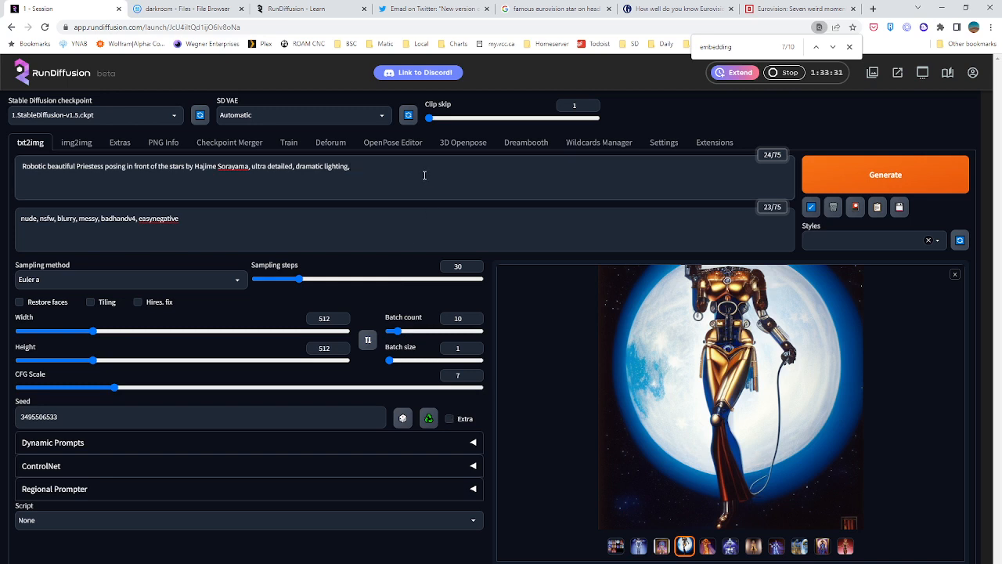
text(marbling-art)
click(859, 176)
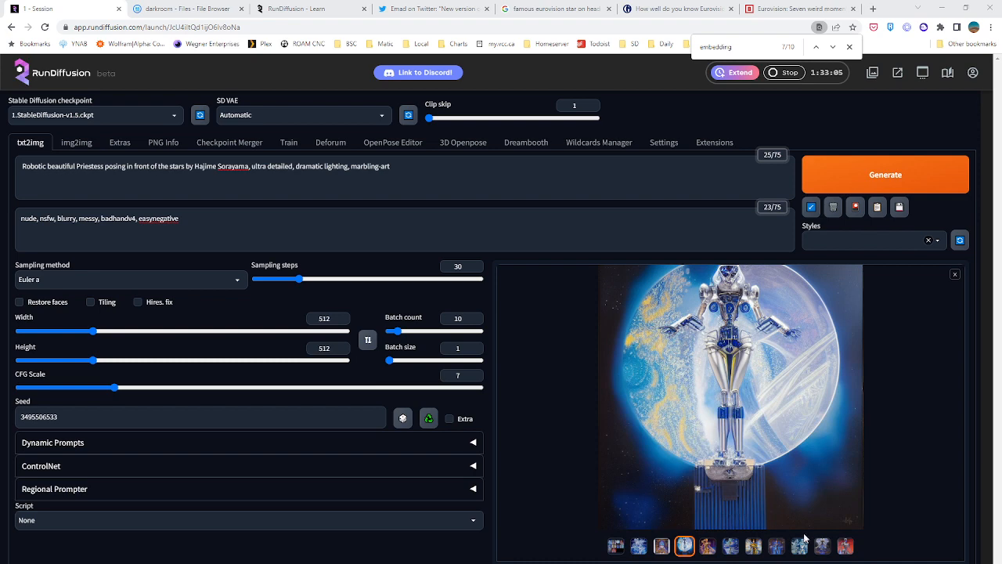
Look through the middle images of the marbling-art batch and view the golden robotic woman at full size
click(701, 550)
click(733, 552)
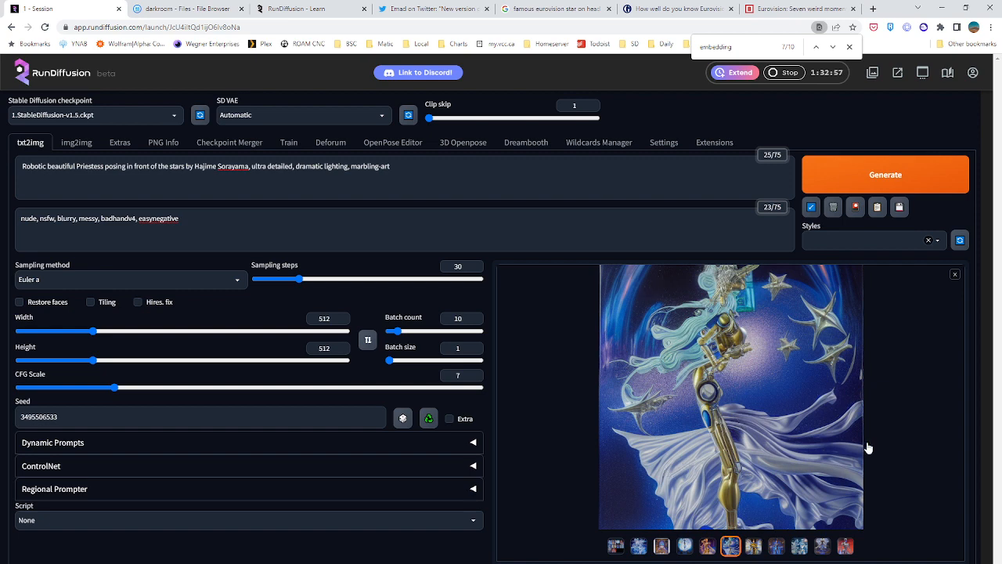
click(758, 550)
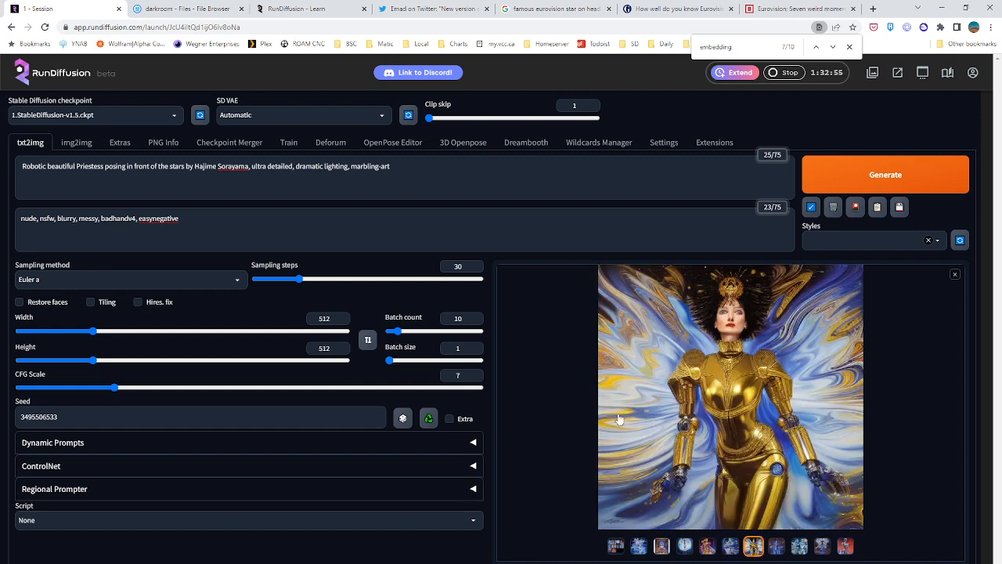
click(699, 336)
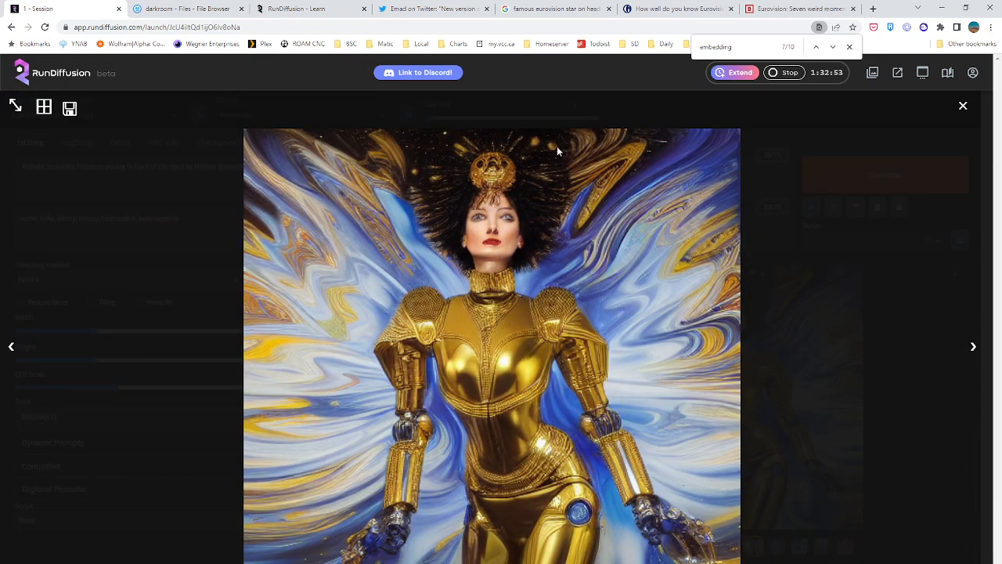
click(962, 108)
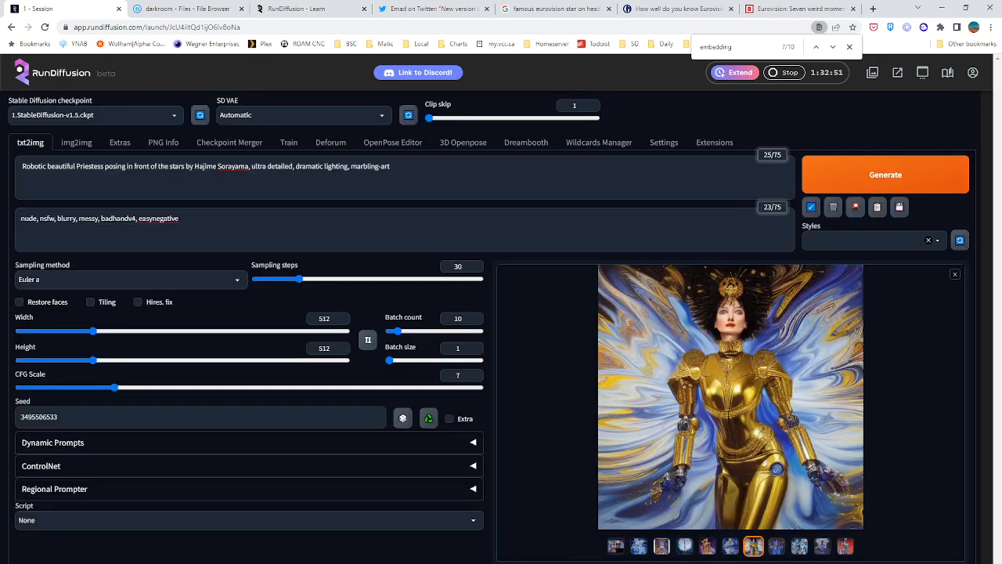
Look through the last images of the marbling-art batch and view its first individual image at full size
click(776, 545)
click(799, 546)
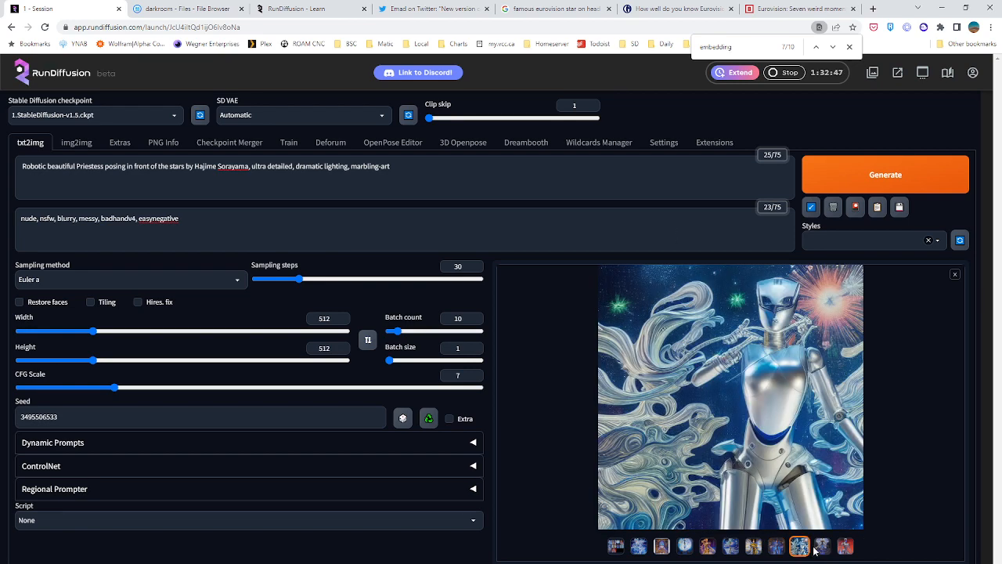
click(822, 546)
click(844, 545)
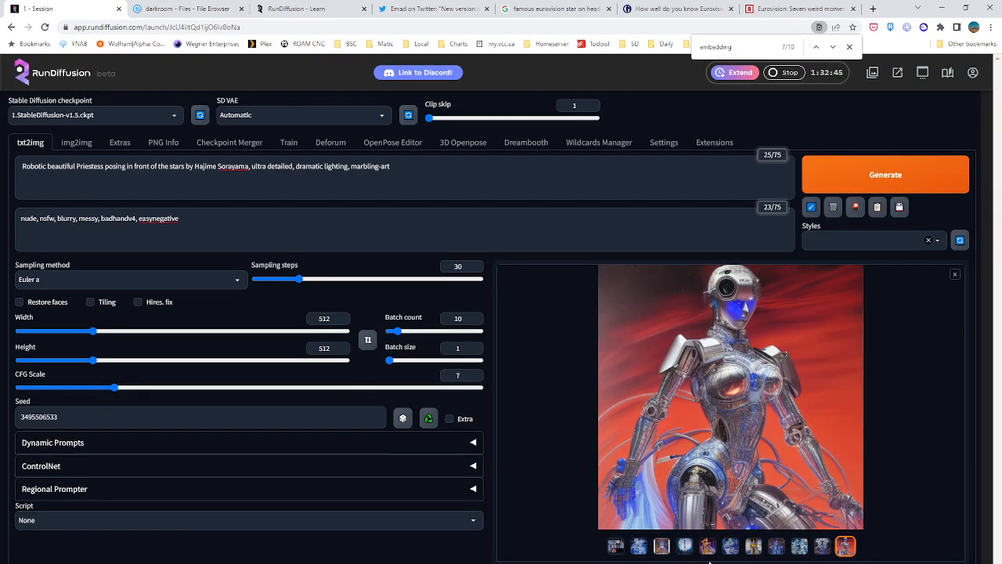
click(639, 546)
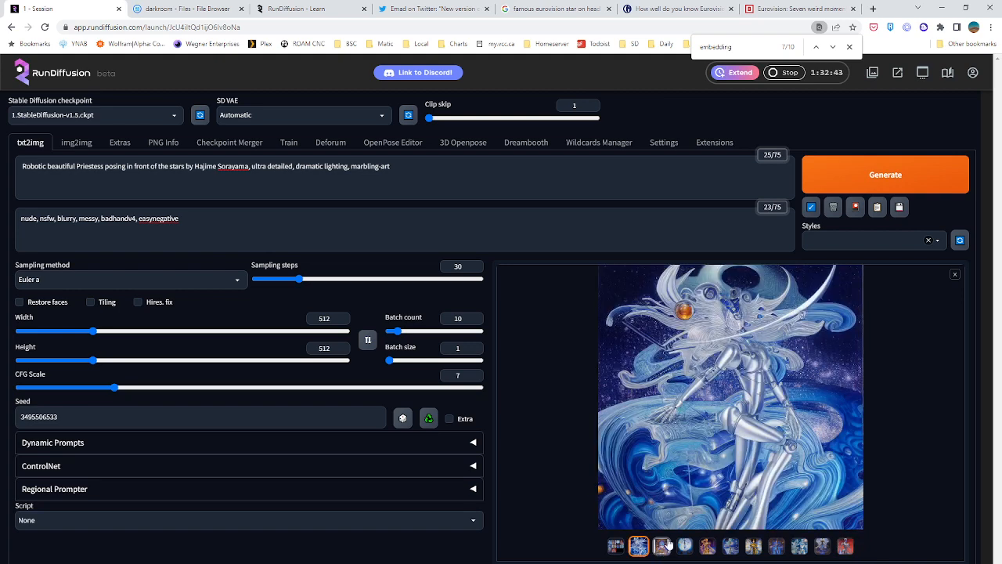
click(730, 423)
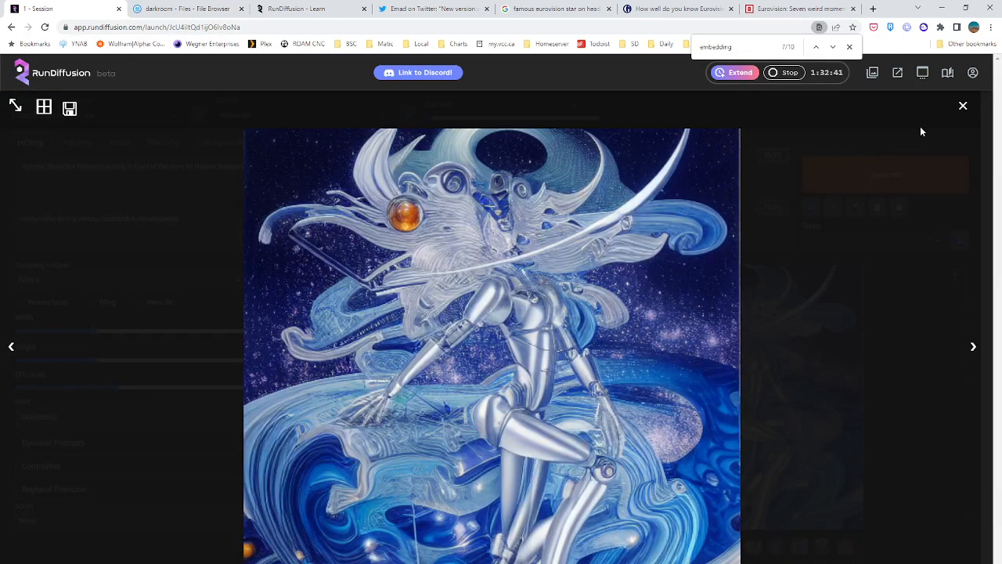
click(963, 105)
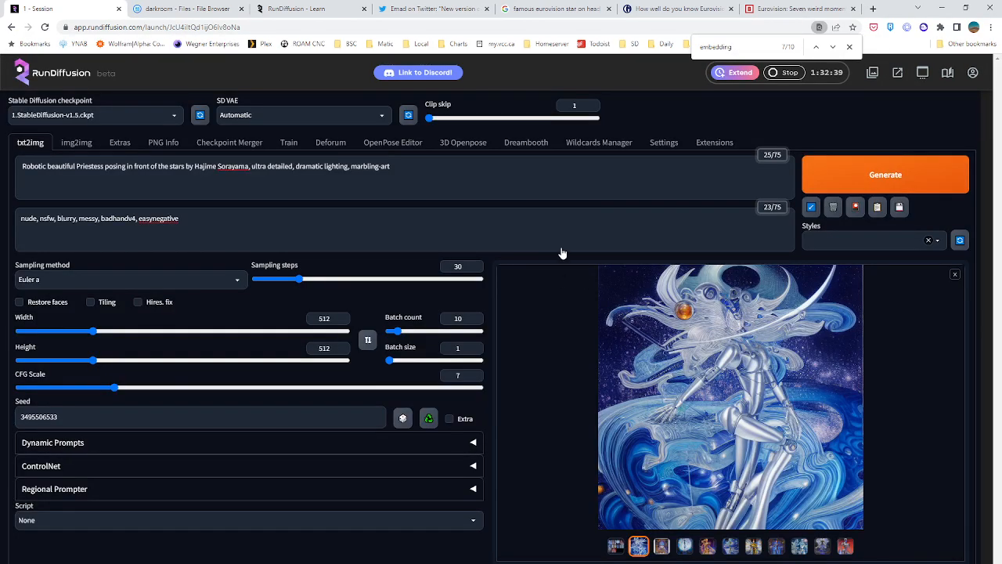
Bring up the list of available extensions and search the page for "embedding"
click(714, 148)
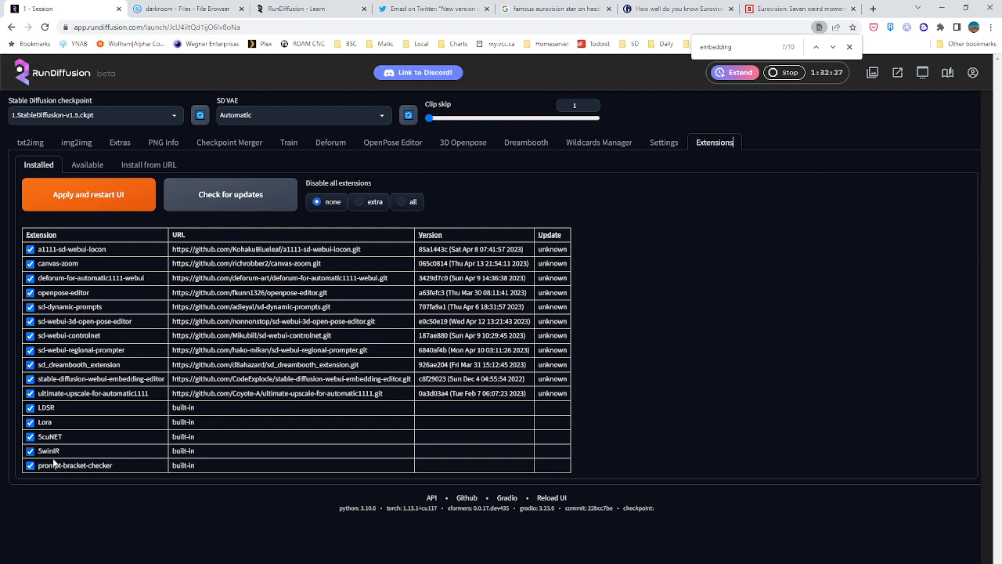
click(86, 165)
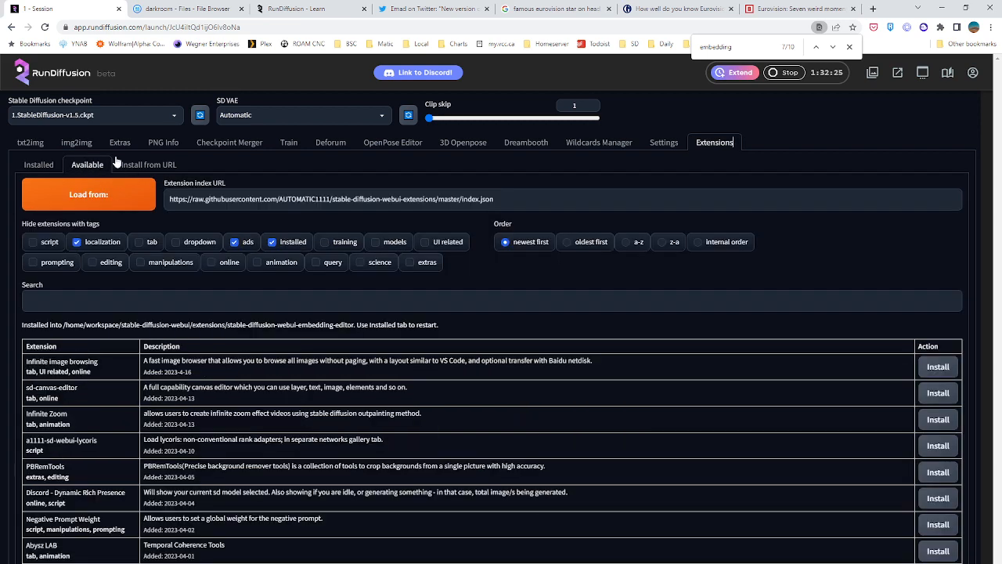
scroll(179, 386, down, 2)
key(ctrl+f)
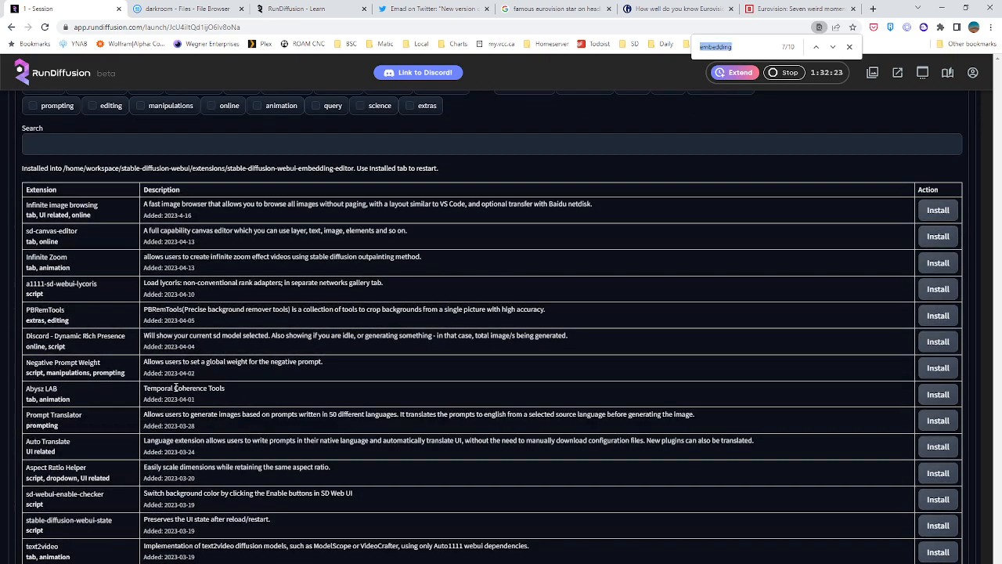
text(embedding)
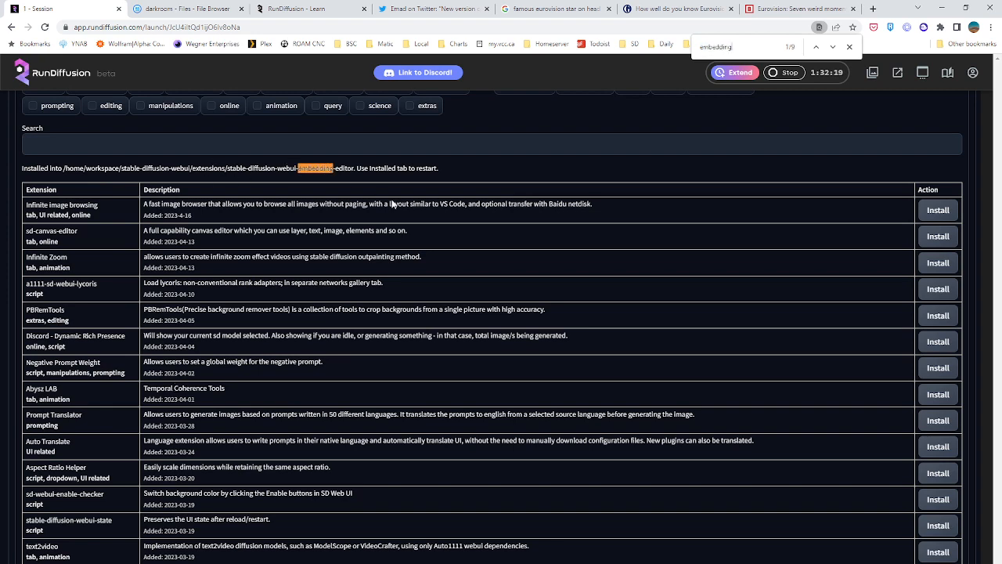
Check the installed extensions, apply them with a UI restart, and reload the session page
scroll(284, 244, up, 2)
click(39, 164)
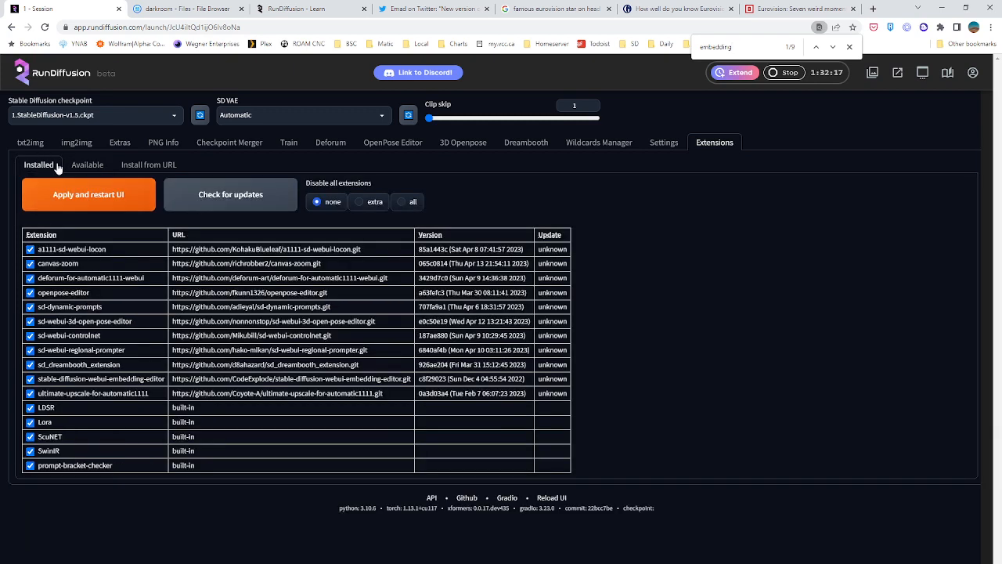
click(79, 203)
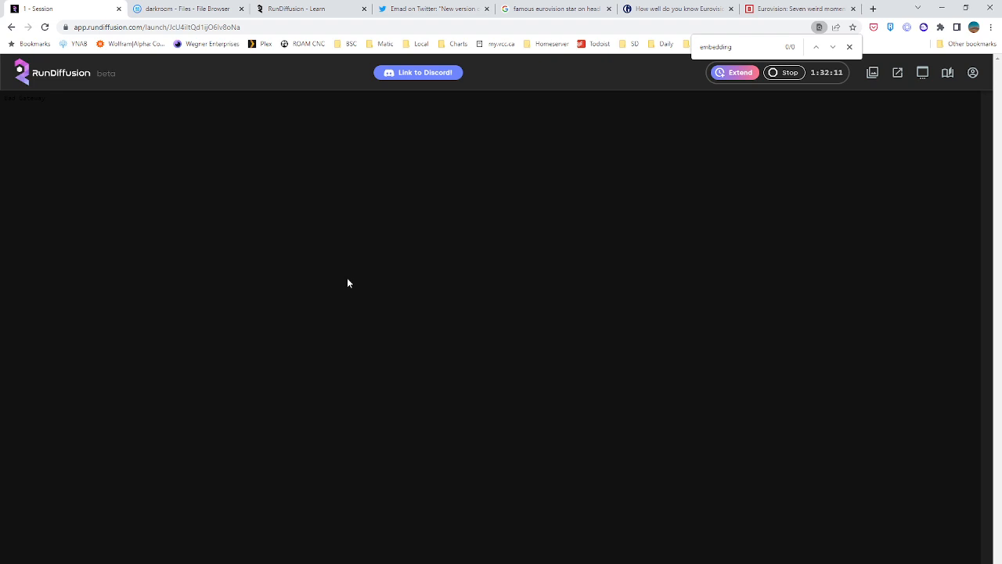
key(ctrl+a)
click(850, 47)
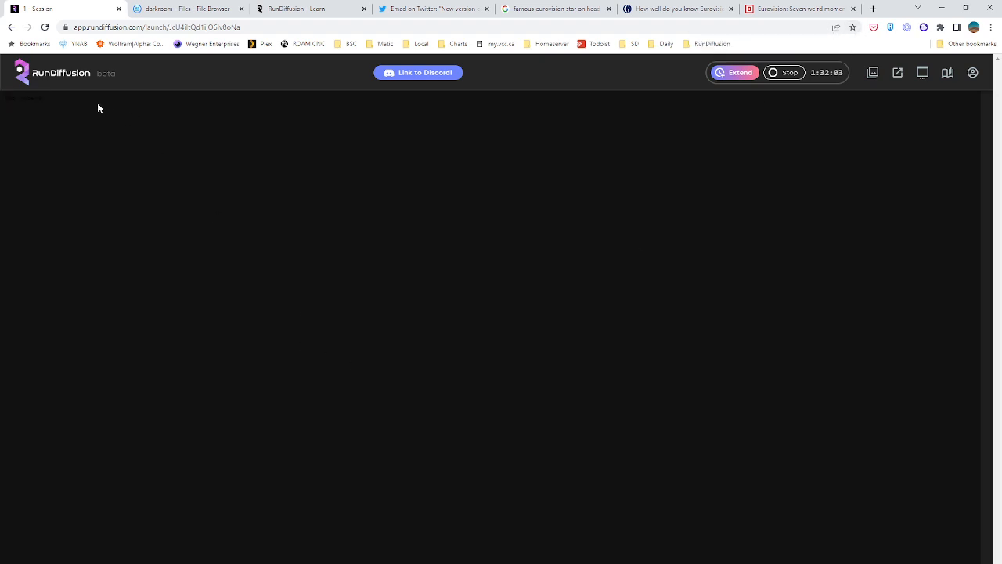
click(45, 28)
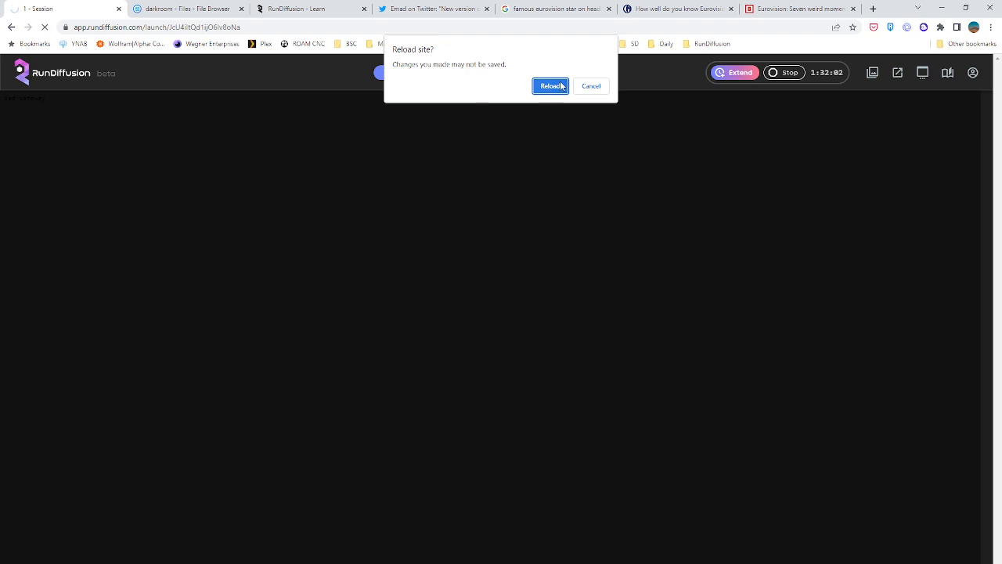
click(548, 84)
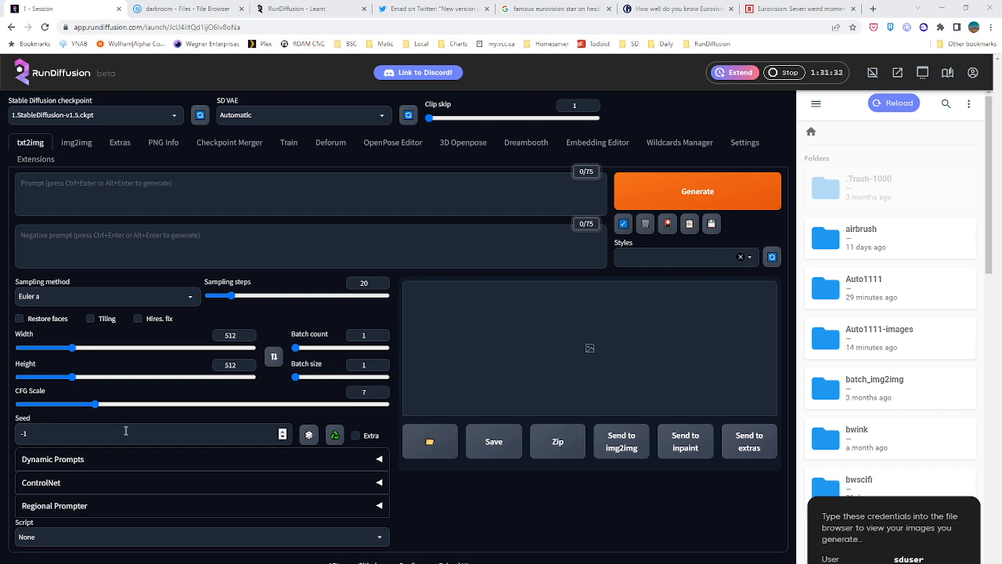
Open the Embedding Editor and examine its weight sliders, embedding list and usage note
click(492, 194)
click(94, 184)
click(596, 143)
scroll(368, 376, down, 20)
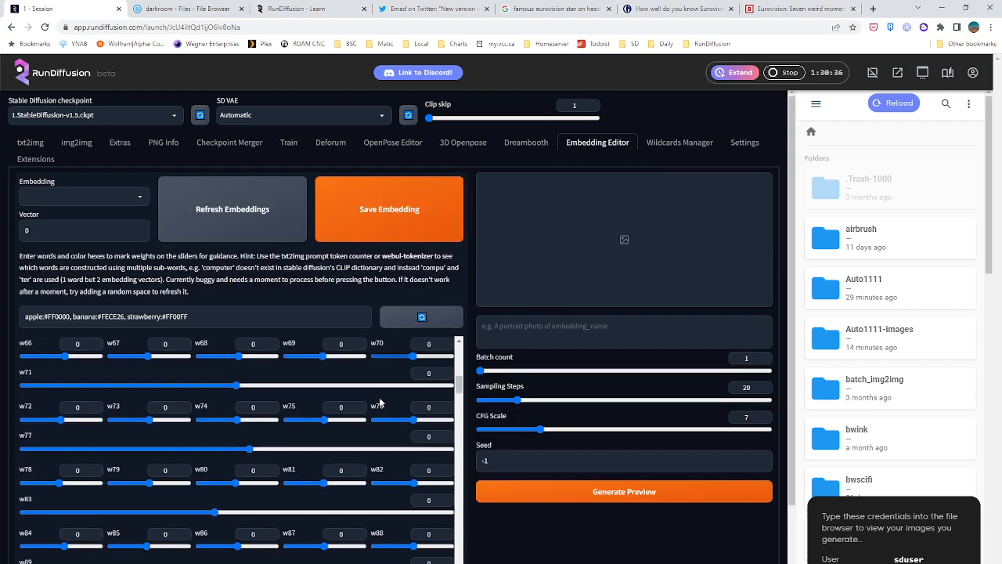
scroll(375, 403, up, 8)
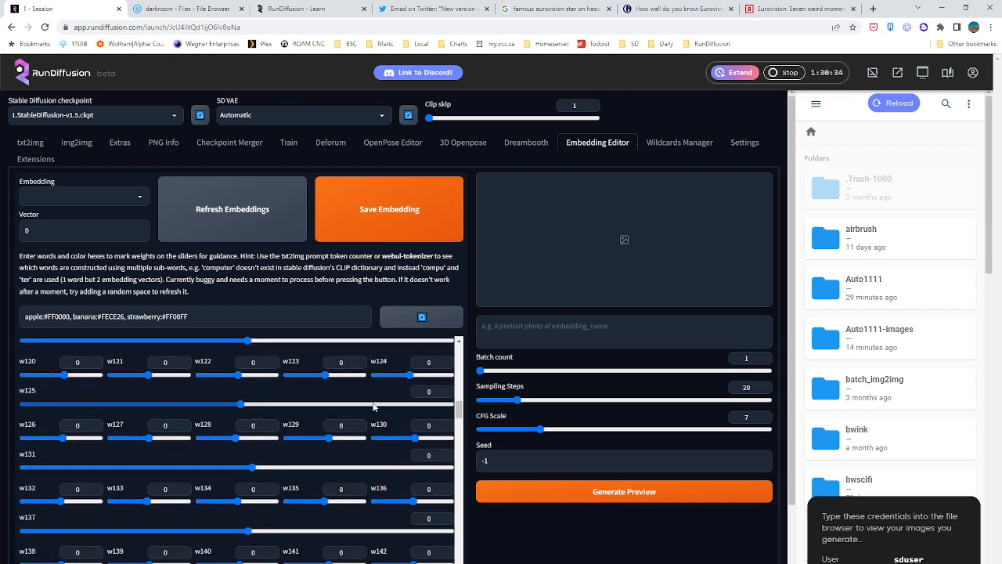
scroll(371, 404, up, 12)
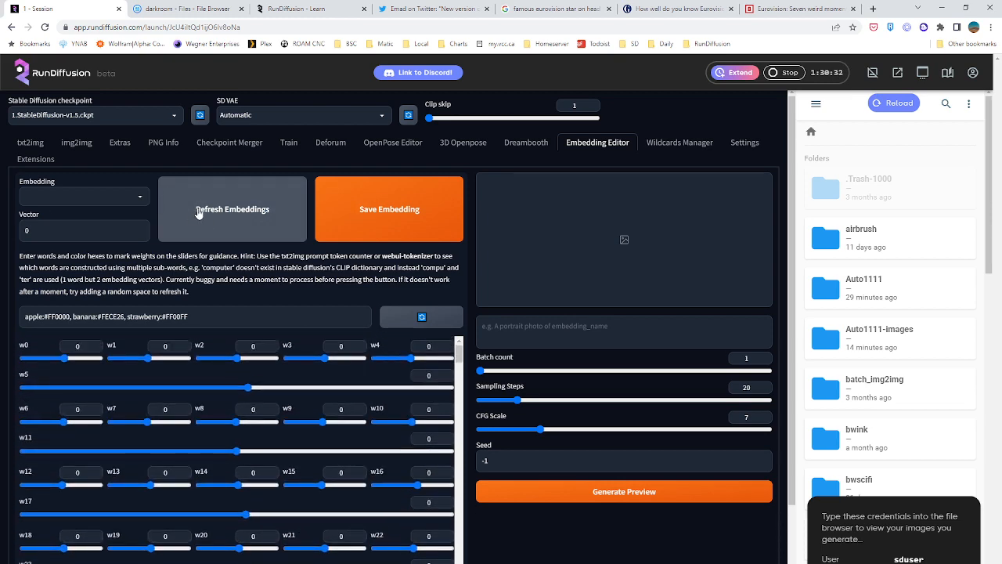
click(72, 199)
click(83, 195)
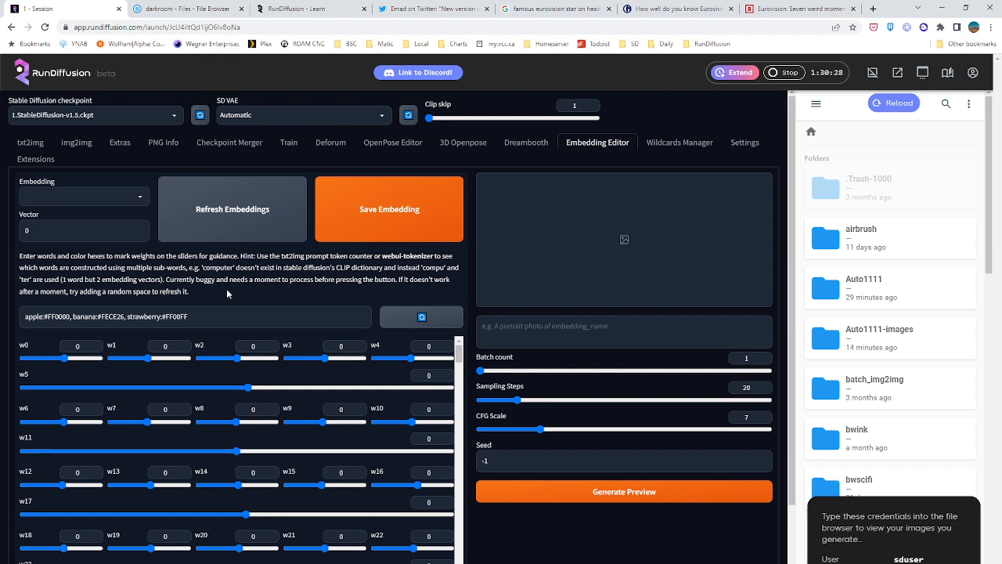
drag(164, 280, 388, 279)
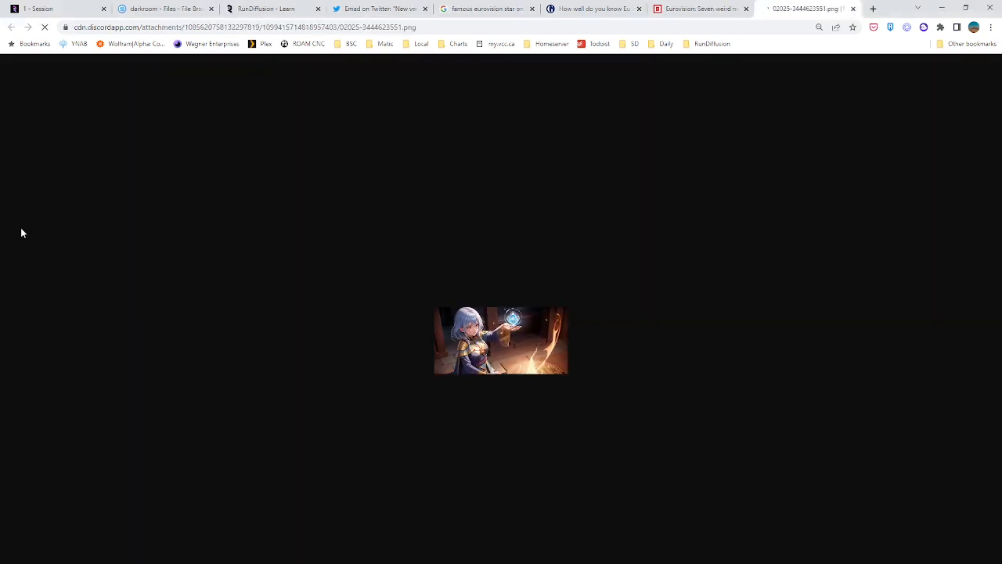
Close the opened Discord image and two Eurovision pages in the browser, and return to the txt2img workspace
click(854, 9)
click(71, 9)
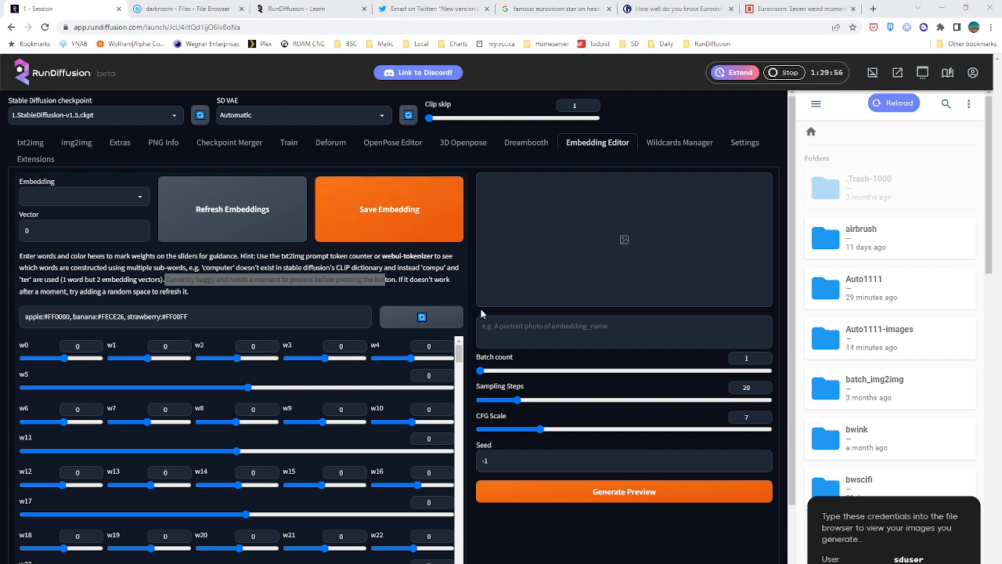
click(30, 143)
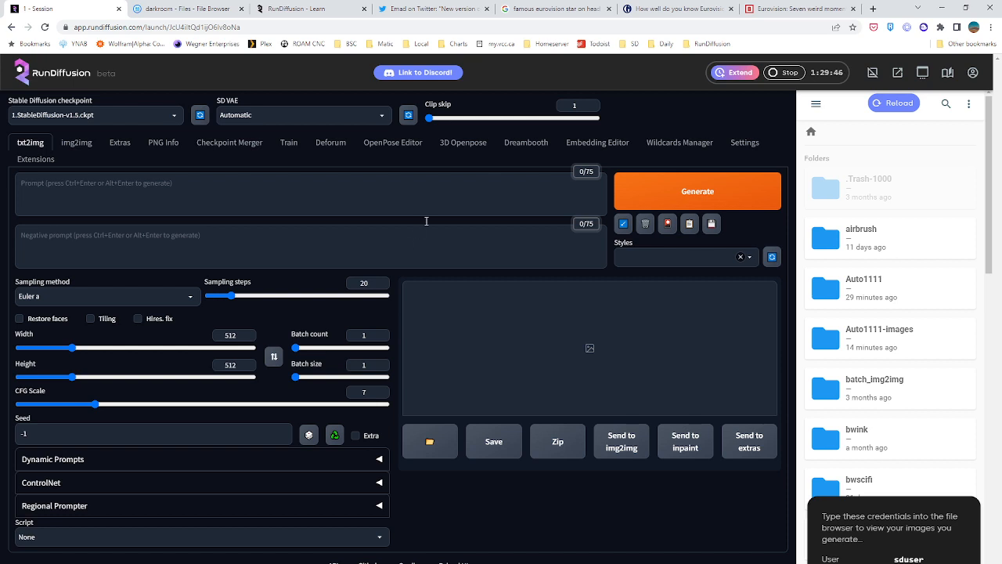
click(609, 9)
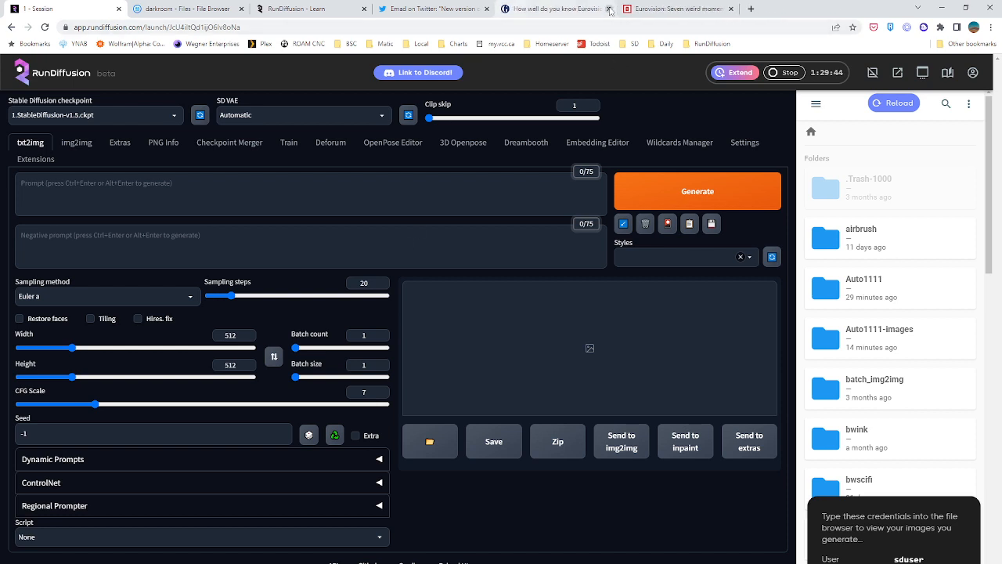
click(609, 10)
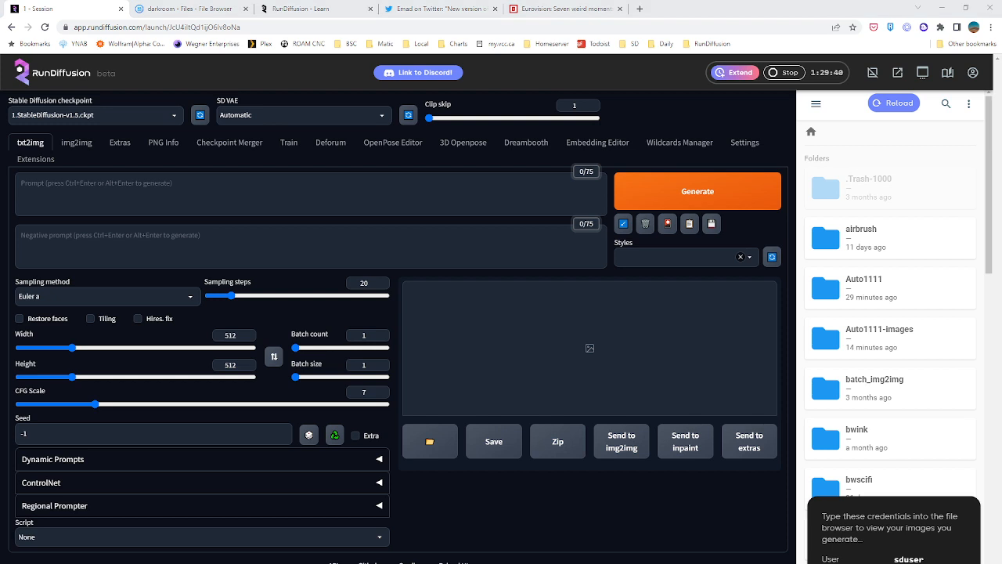
Open the wizard image from Discord in the browser and save it as 02025-3444623551.png in the AstronomyScan folder
click(337, 371)
right_click(541, 350)
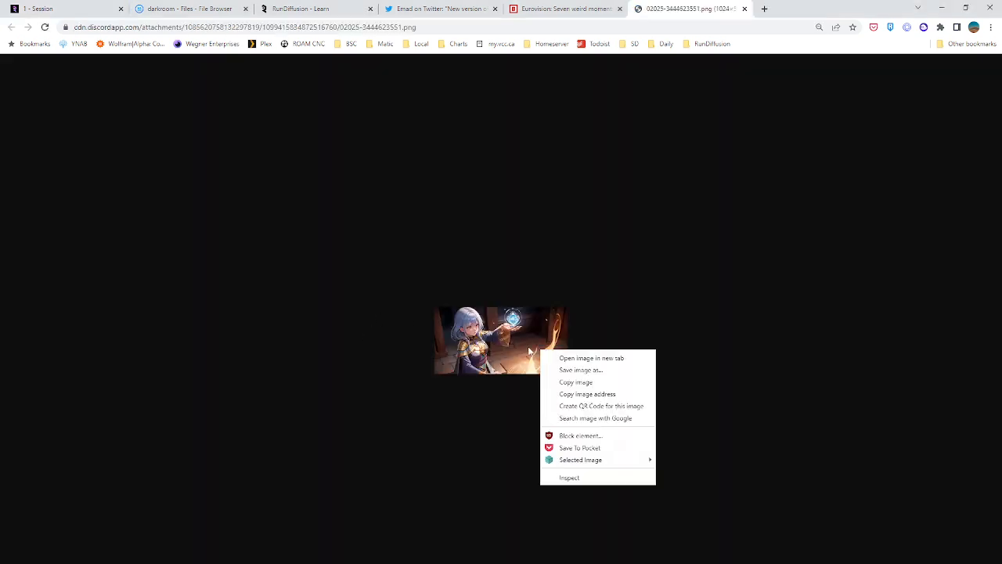
click(579, 371)
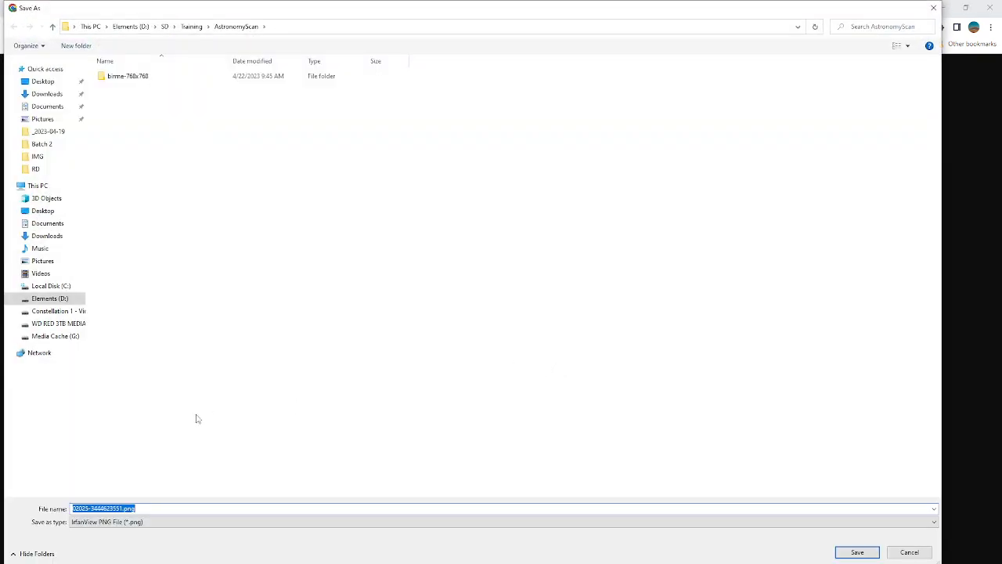
click(848, 554)
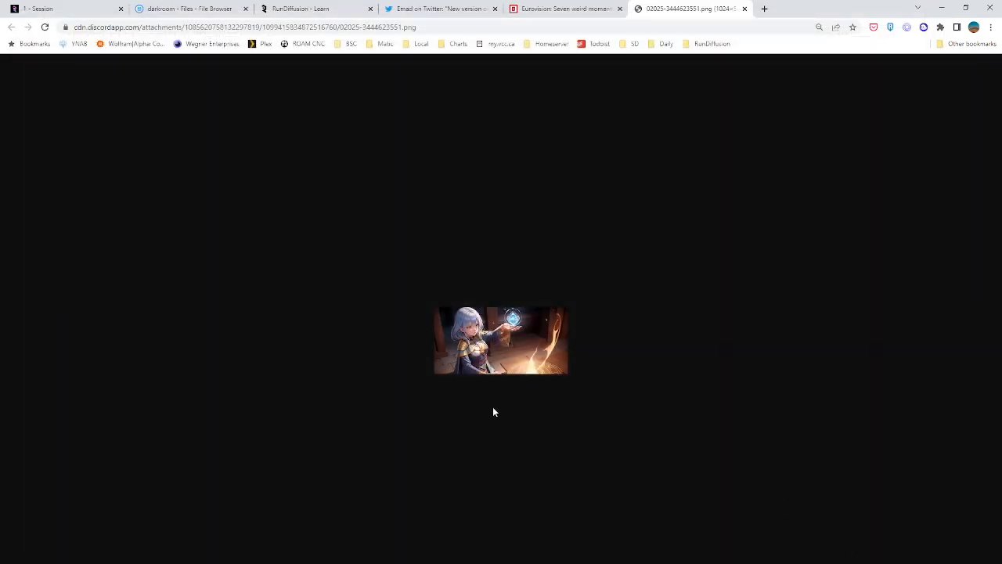
Load the saved wizard image into PNG Info and send its generation parameters to txt2img
click(81, 16)
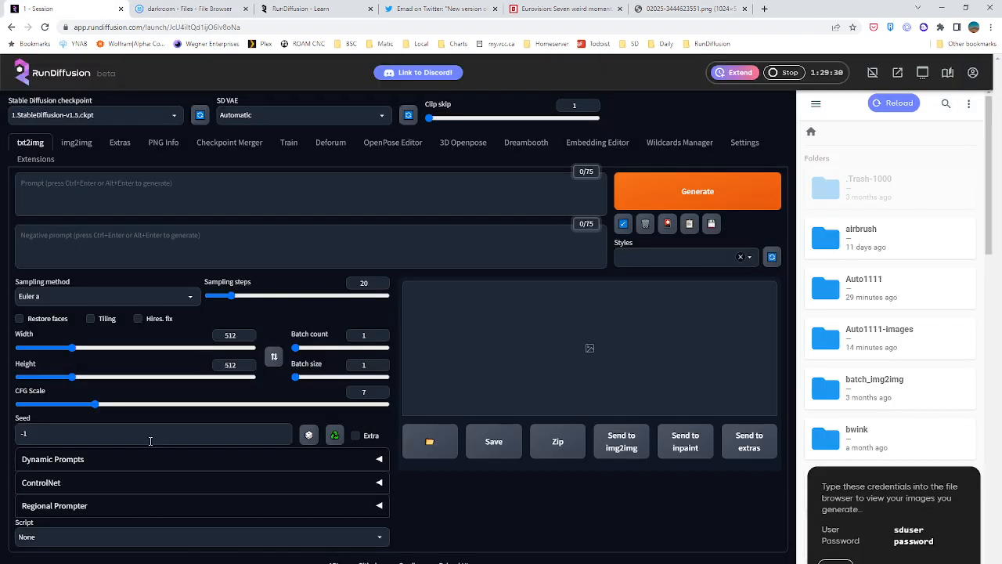
click(162, 142)
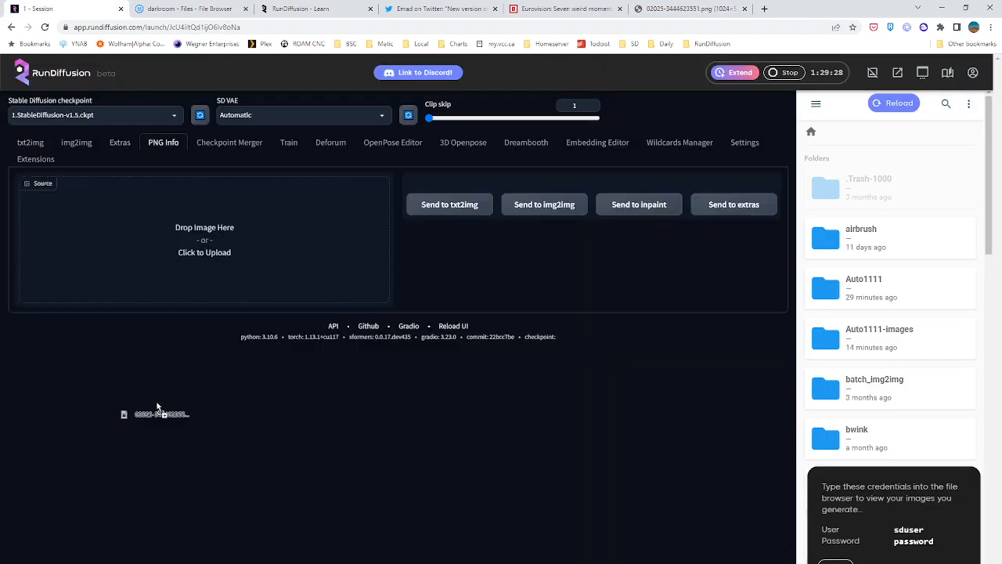
drag(156, 409, 185, 270)
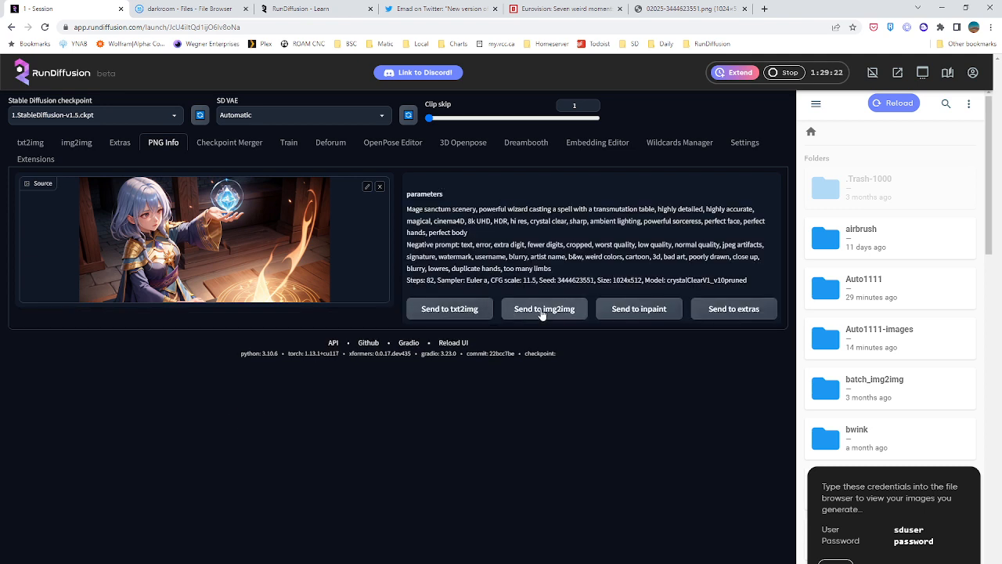
click(455, 310)
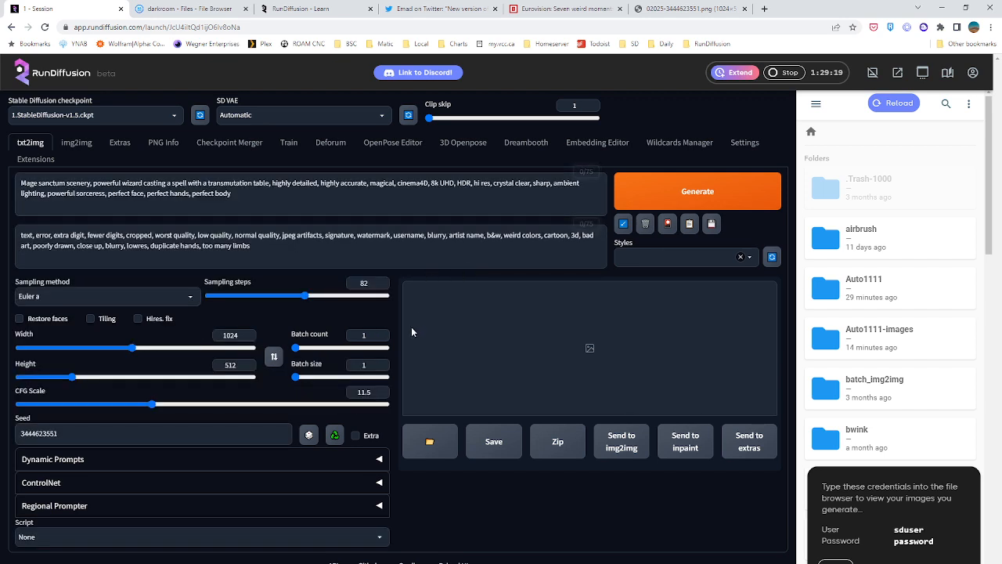
Switch the checkpoint to crystalClearV1_v1bColorPruned.safetensors and set the seed to random (-1)
click(130, 114)
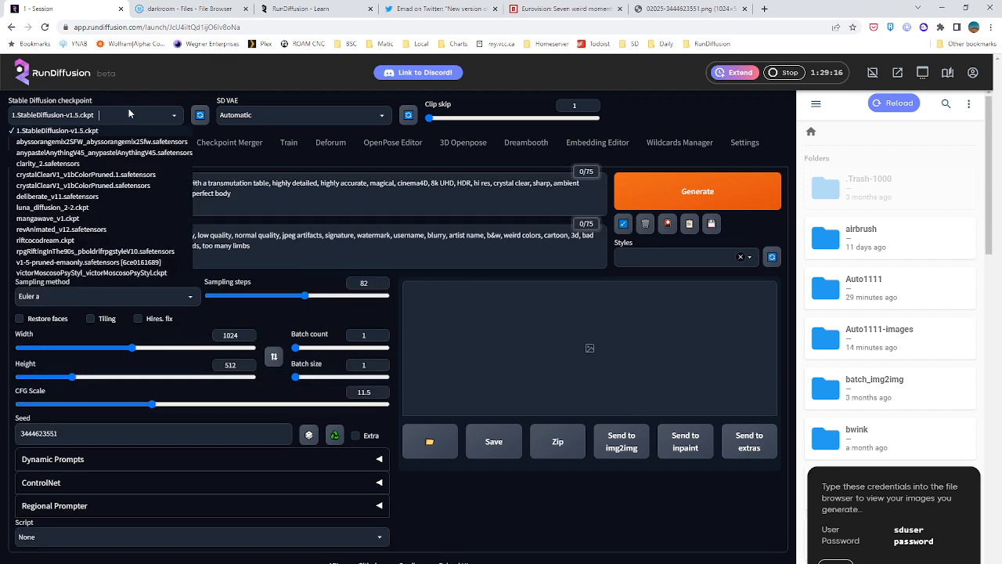
click(88, 178)
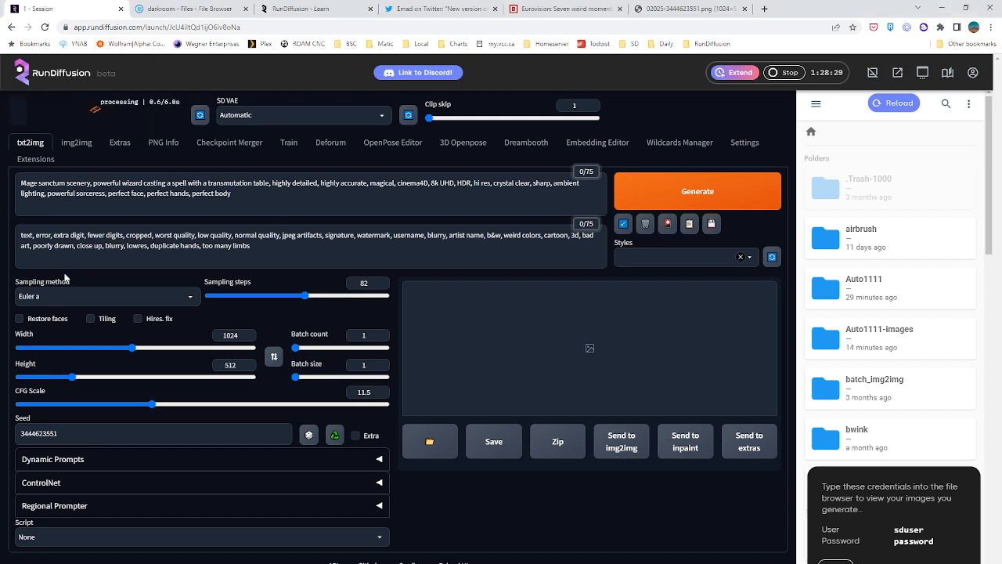
click(20, 182)
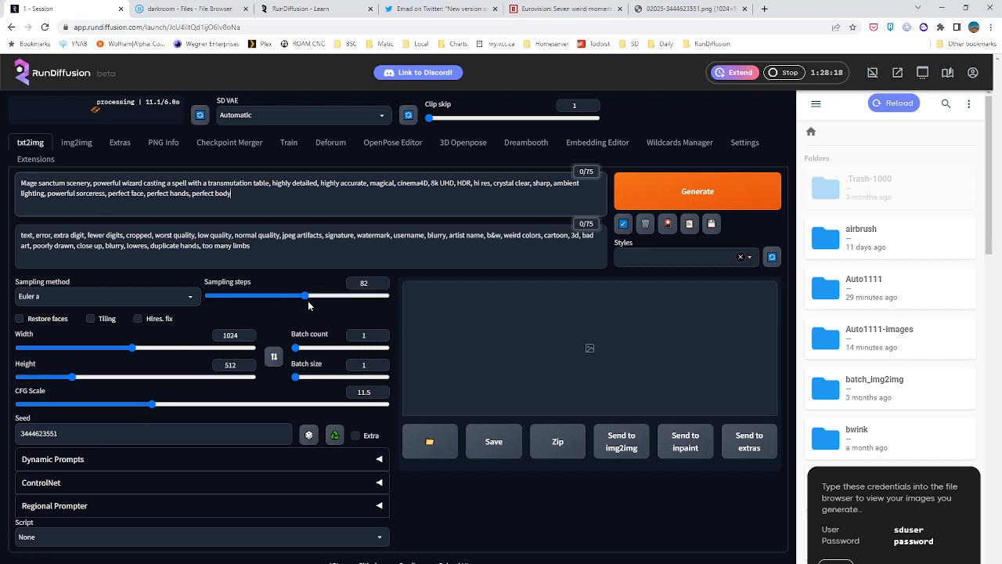
click(335, 436)
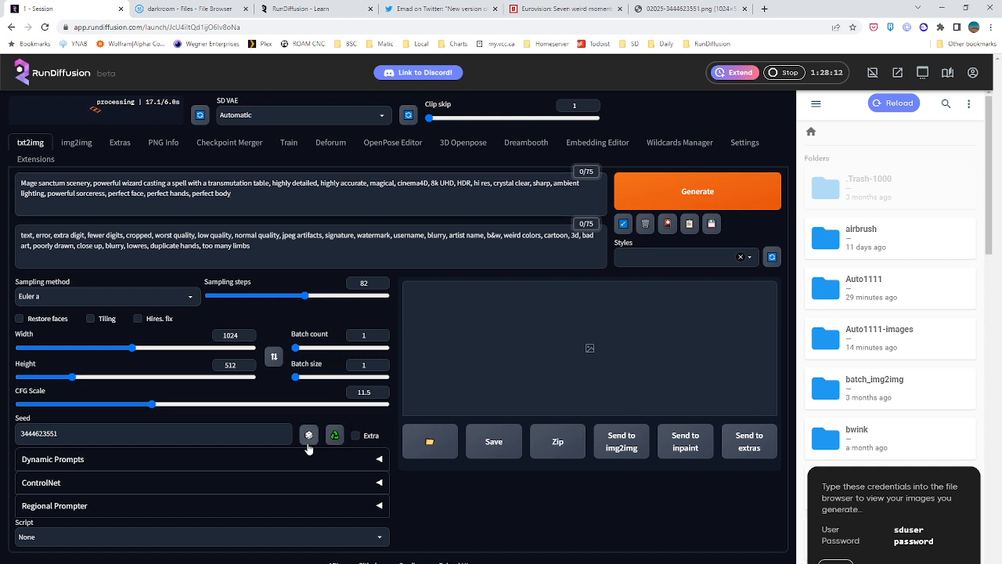
click(308, 440)
click(228, 439)
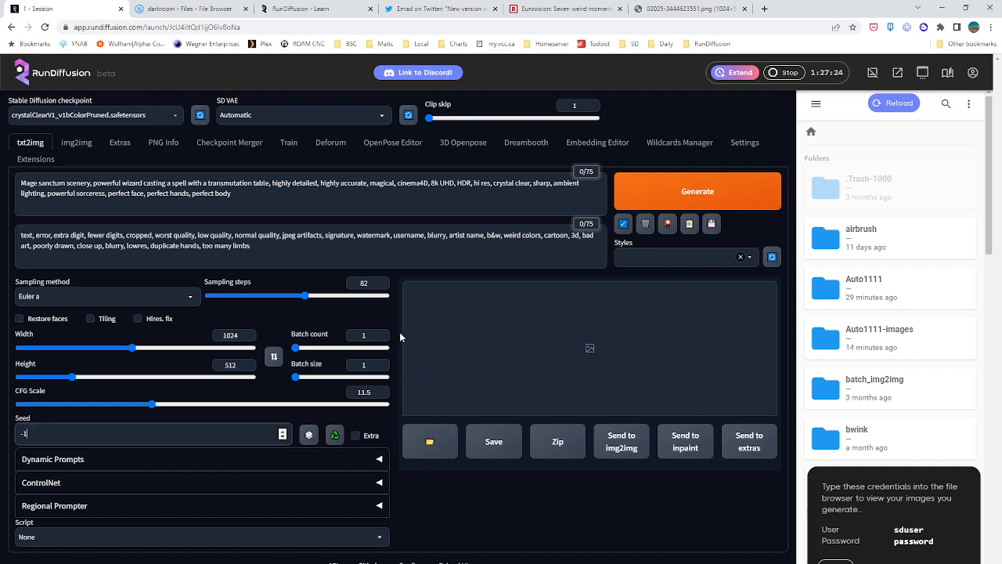
Set the batch count to 4 and generate the wizard images
click(395, 245)
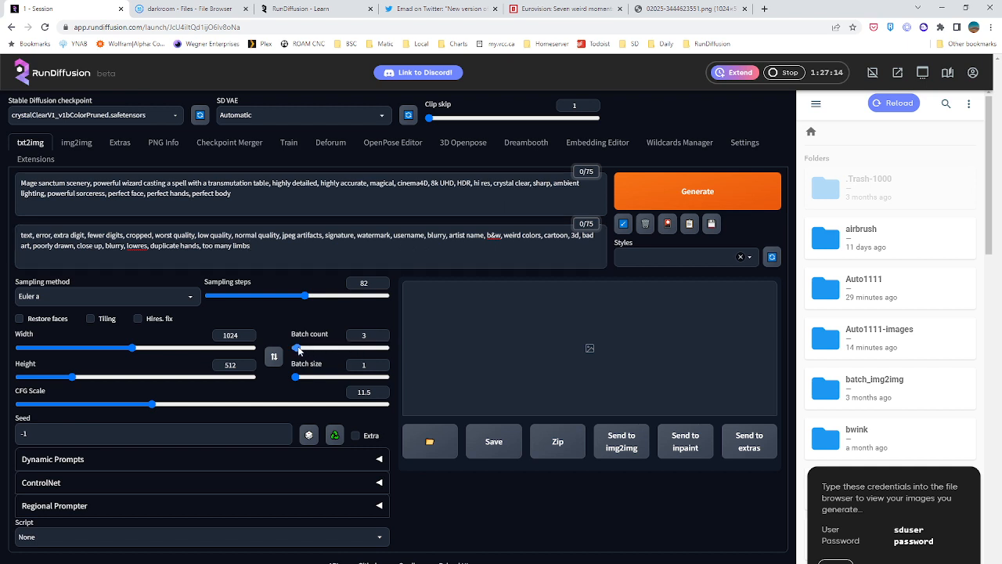
drag(295, 347, 298, 347)
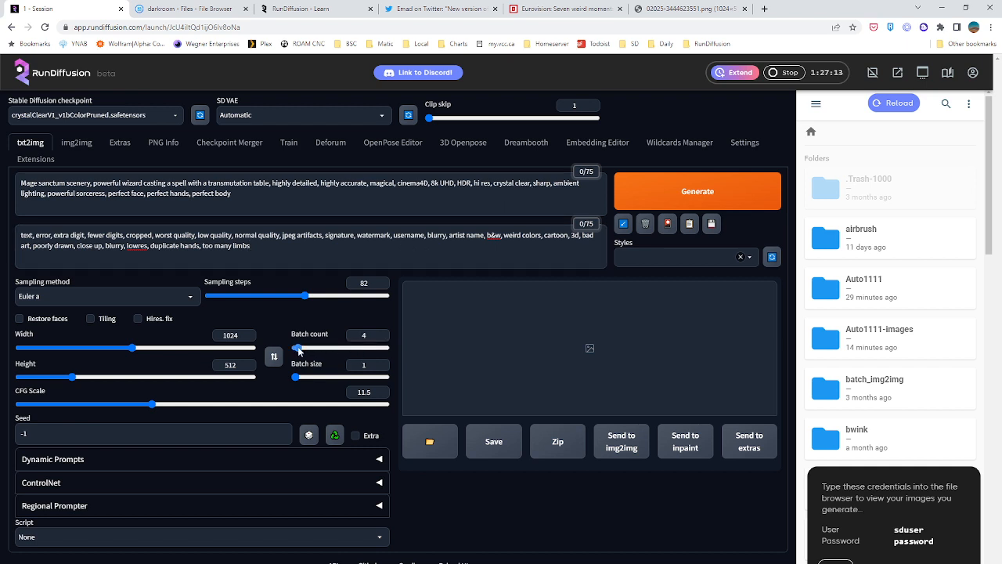
click(642, 201)
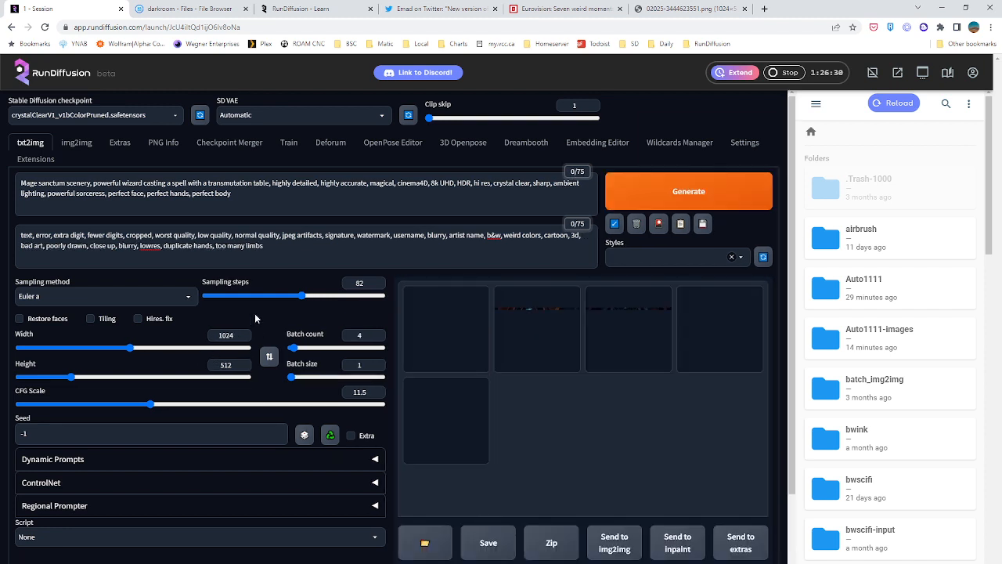
View the first wizard image at full size and look through the rest of the batch up to the grid
click(537, 332)
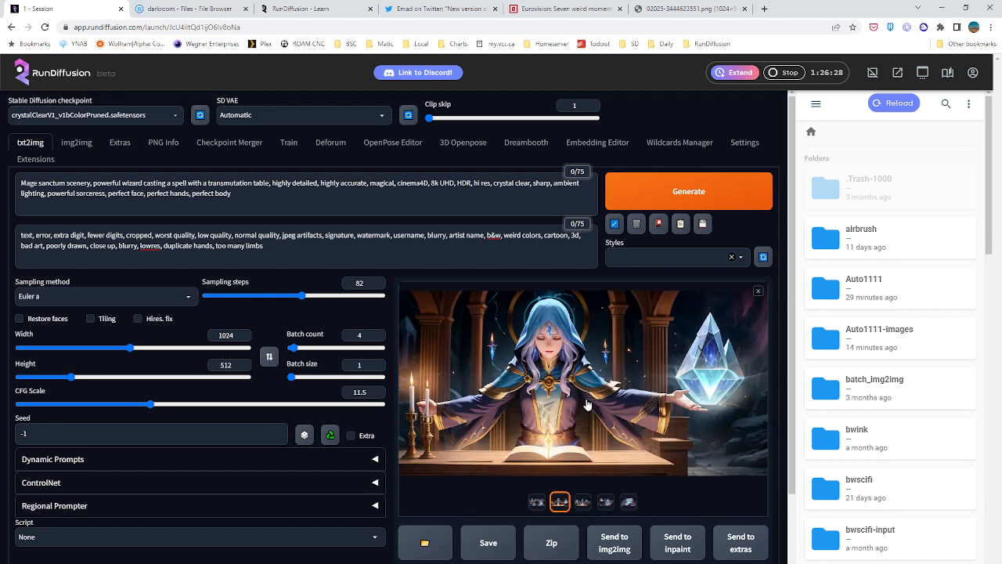
click(587, 404)
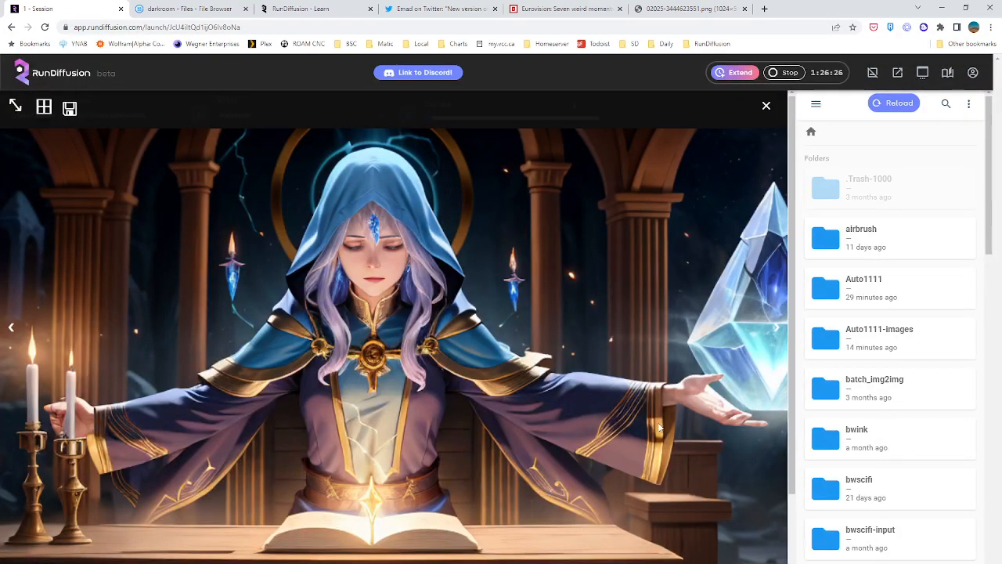
key(Right)
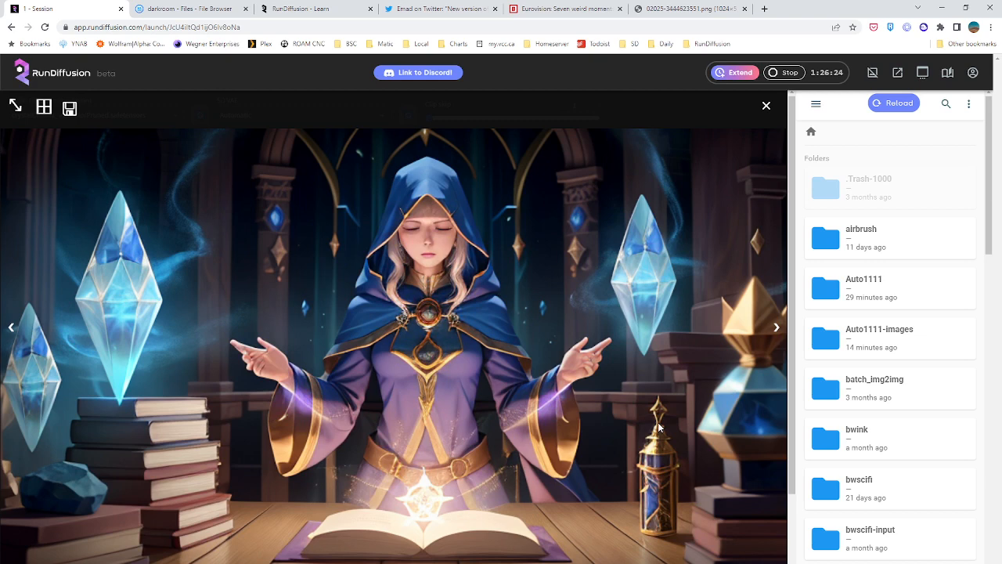
key(Right)
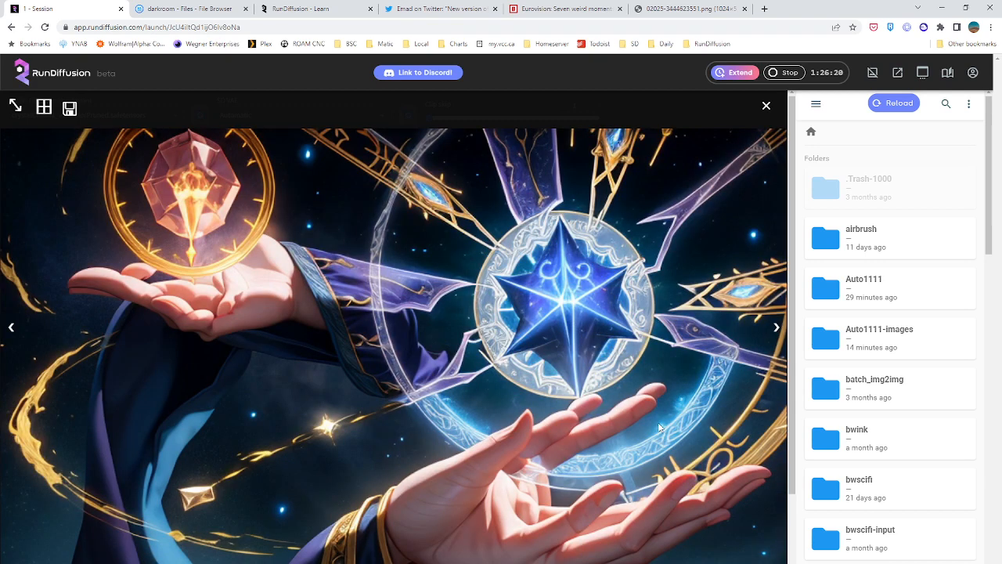
key(Right)
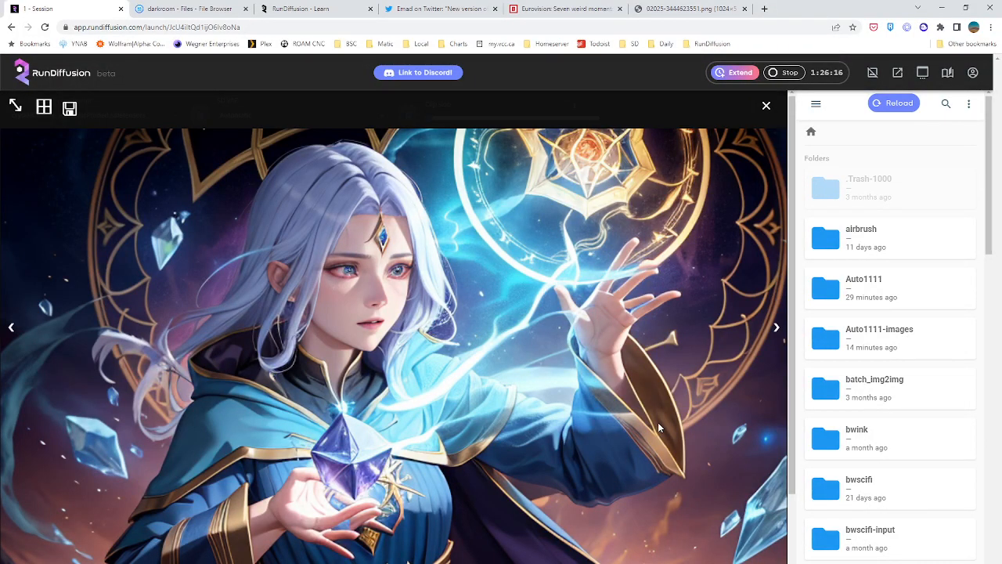
key(Right)
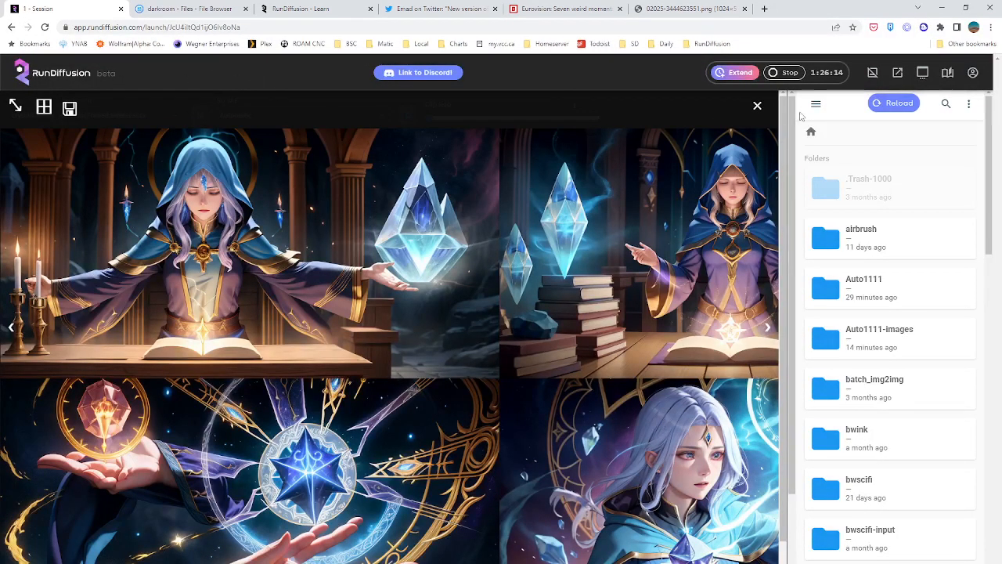
Close the full-size image view and add "badhandv4," at the start of the negative prompt
click(757, 104)
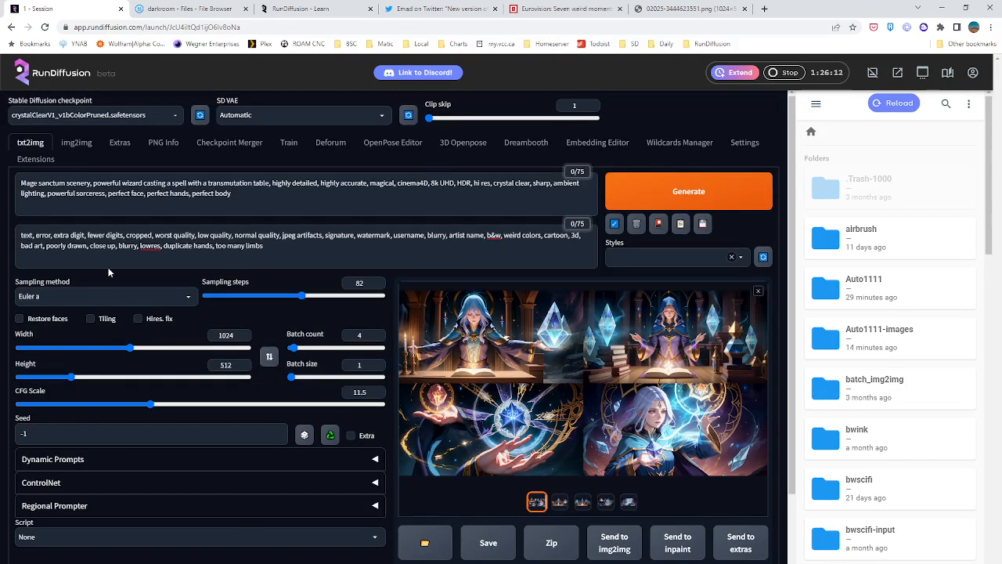
click(19, 234)
text(badhandv)
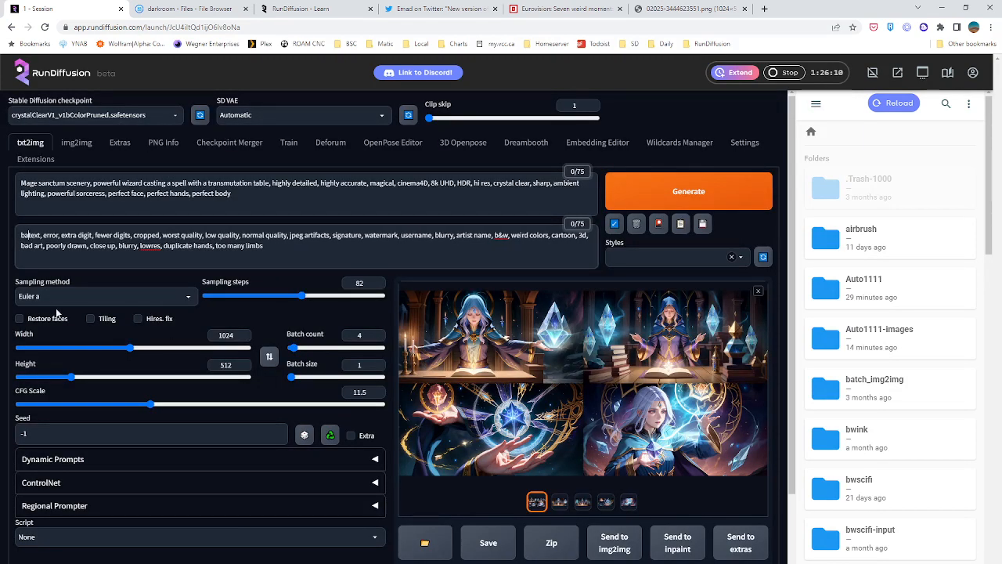
text(4,)
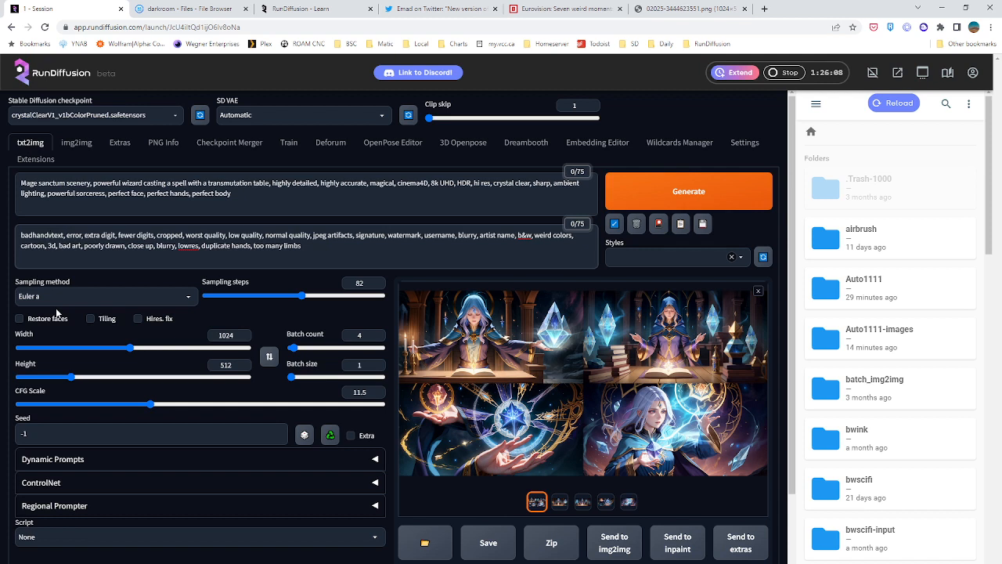
Append the flower_style textual inversion embedding to the end of the positive prompt and generate a new batch of wizard images
click(279, 198)
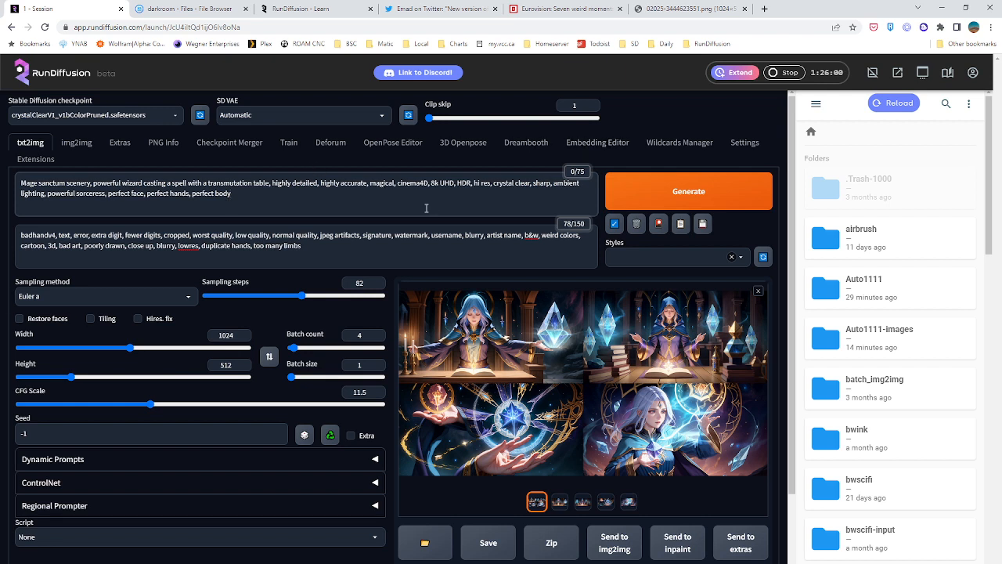
click(658, 223)
scroll(345, 310, down, 2)
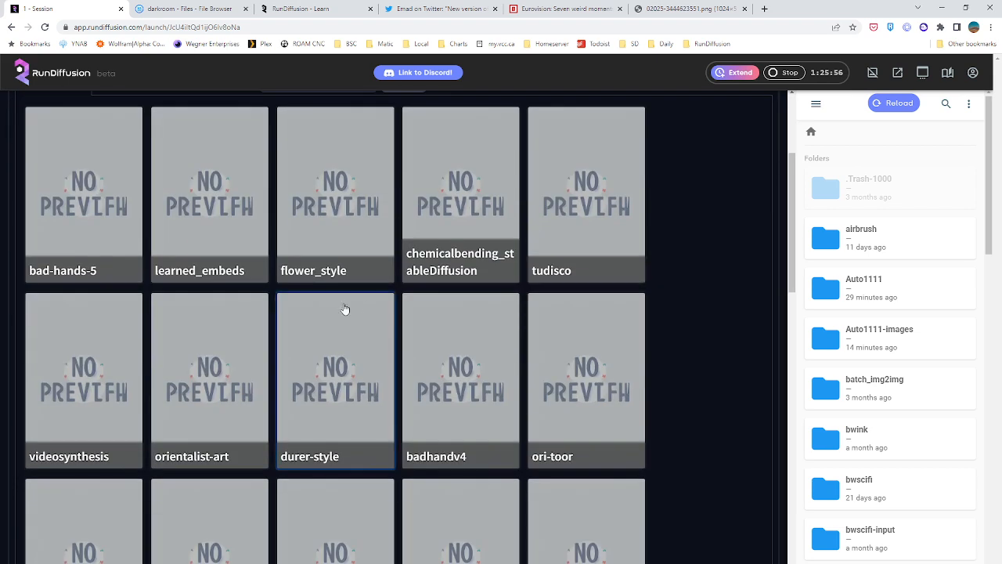
scroll(368, 309, up, 1)
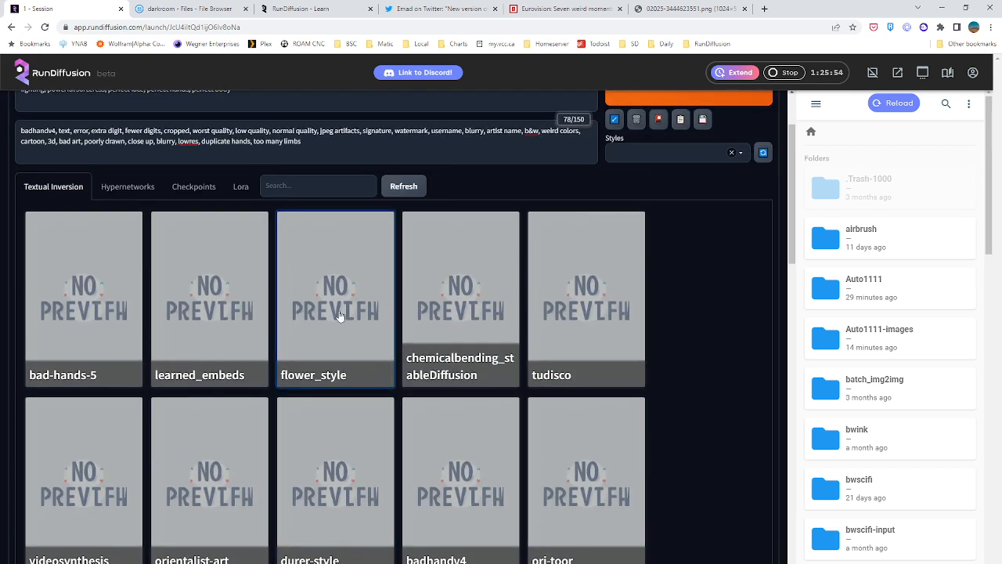
click(339, 314)
scroll(340, 317, up, 3)
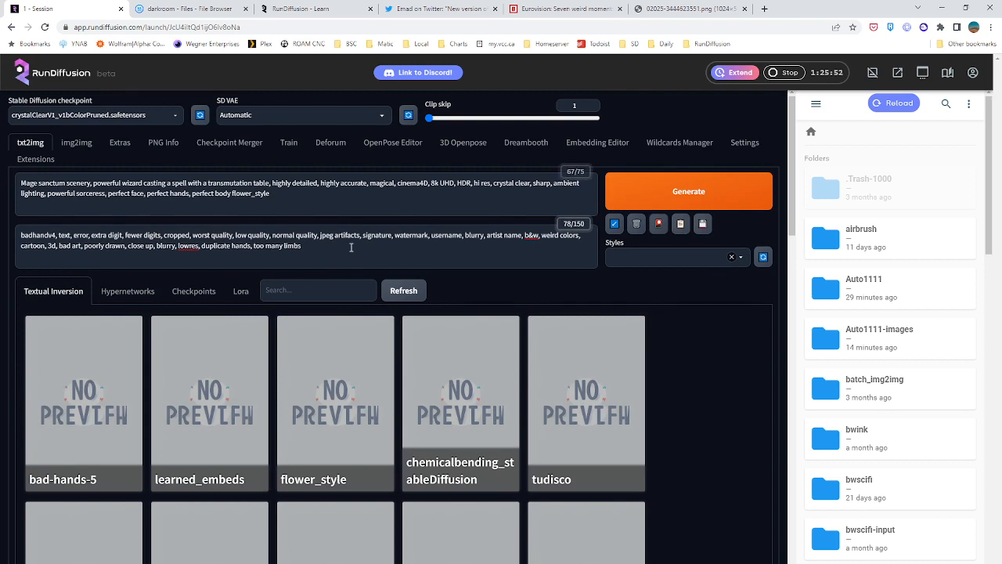
click(659, 223)
click(662, 192)
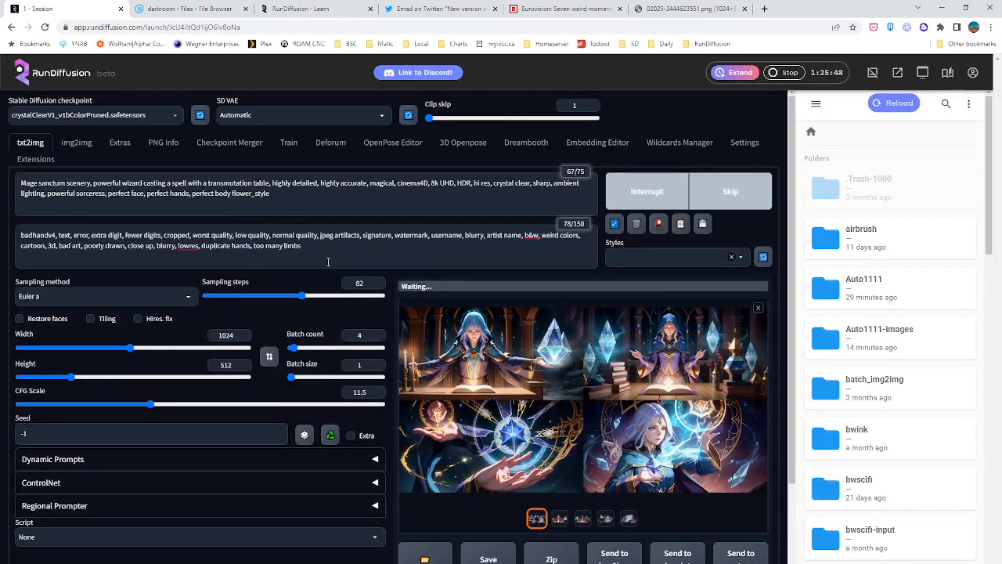
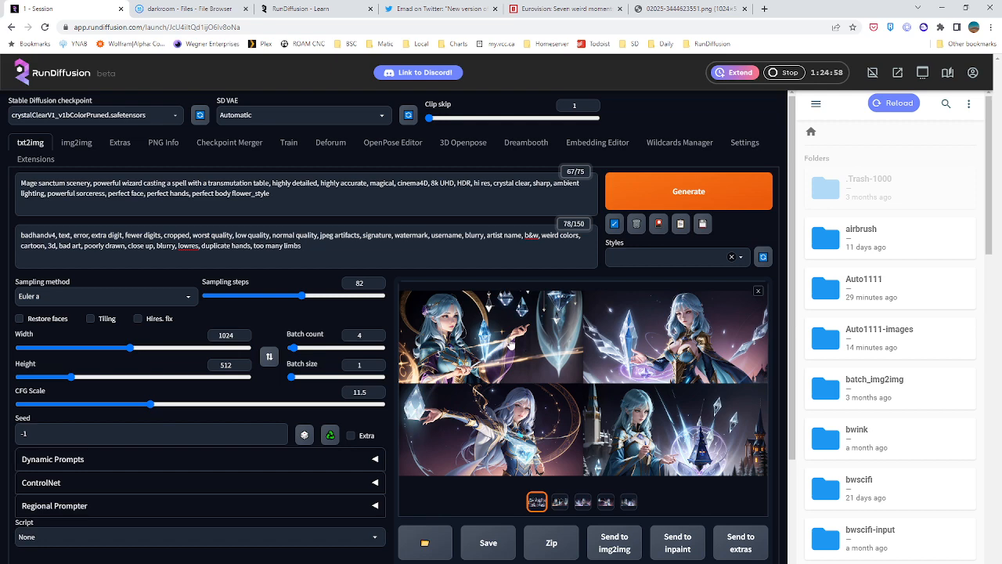
View the wizard image grid at full size, examine all four images, and close the full-size view
click(450, 328)
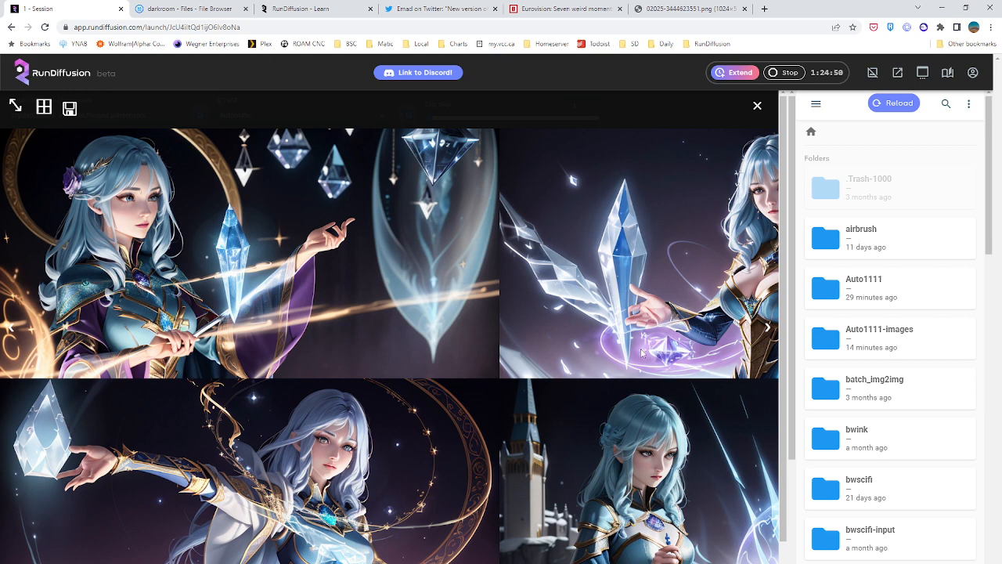
scroll(641, 353, down, 1)
scroll(389, 326, right, 4)
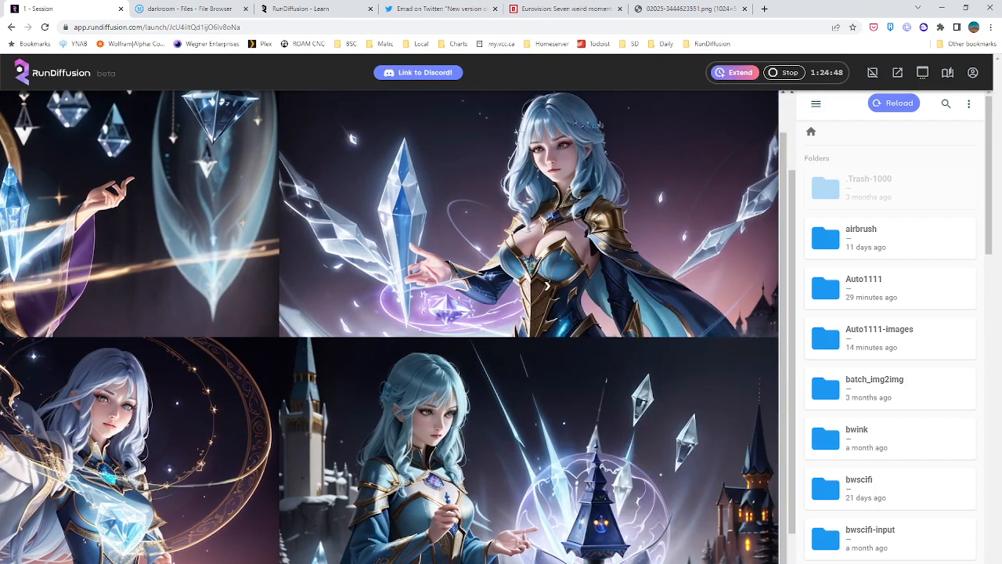
scroll(607, 474, up, 1)
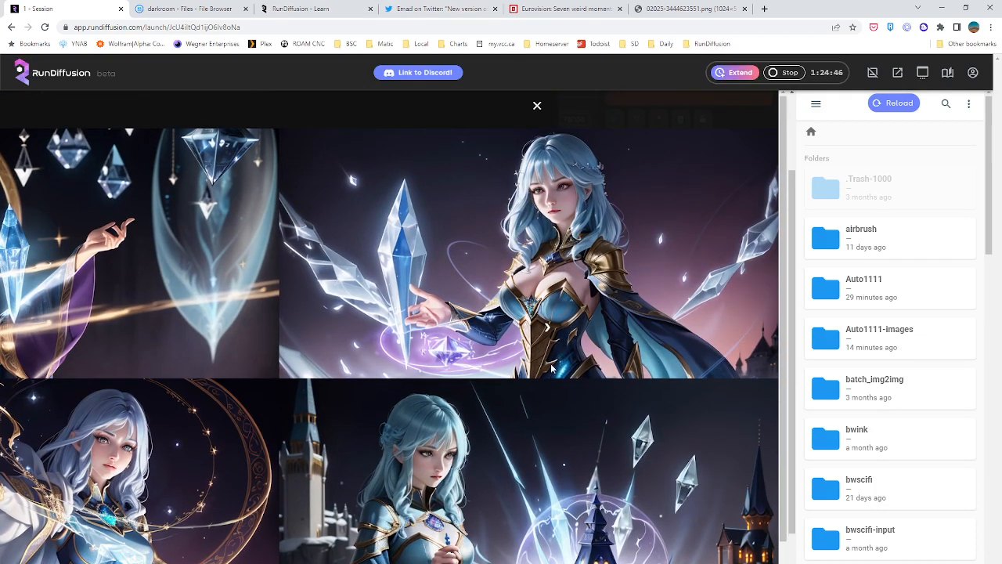
scroll(692, 489, down, 1)
scroll(547, 287, left, 4)
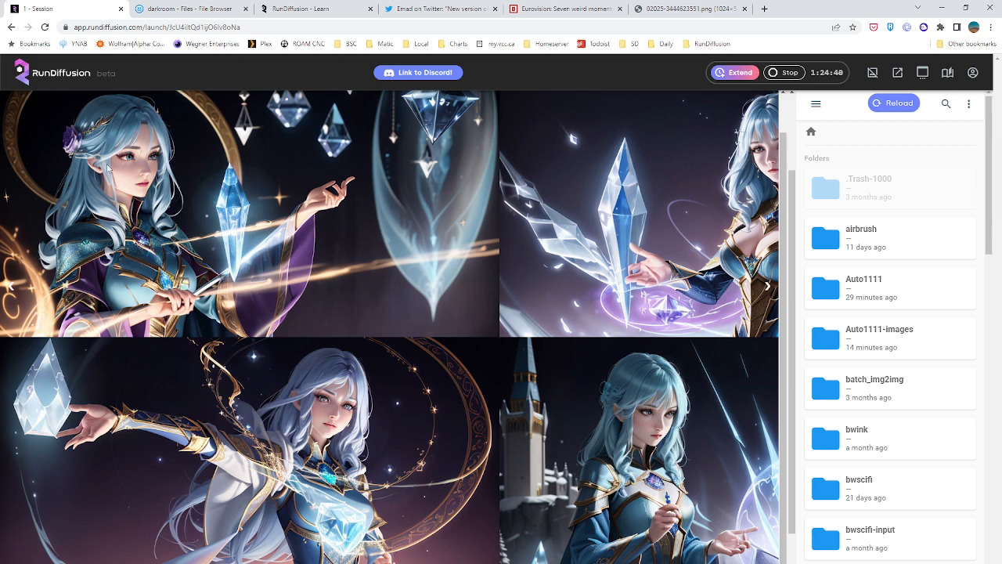
scroll(621, 202, up, 1)
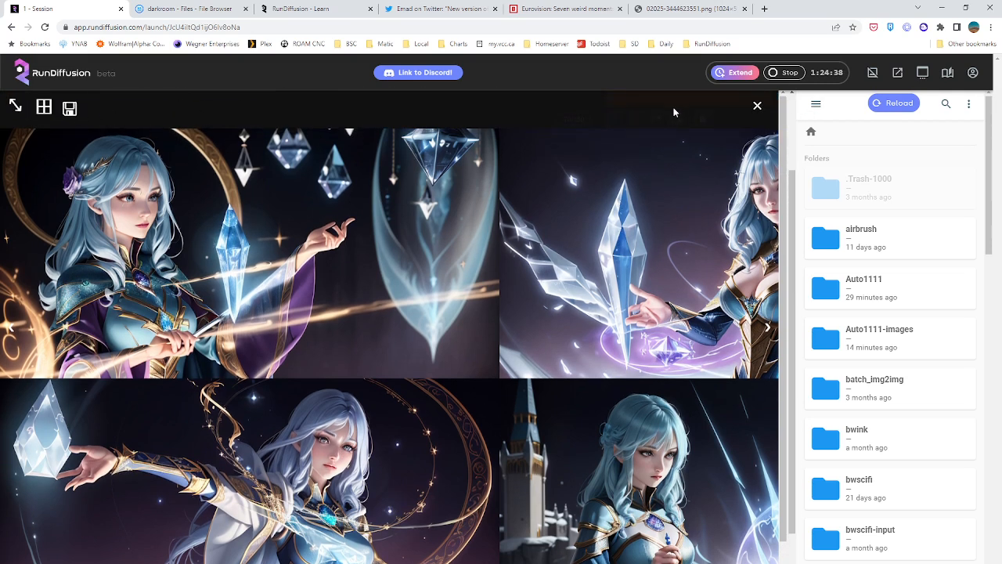
click(757, 105)
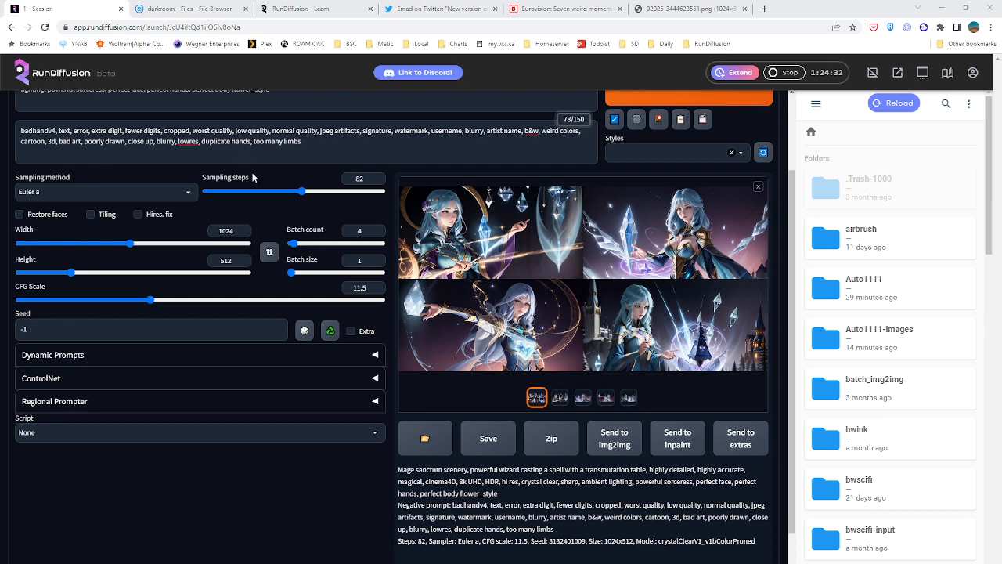
Move flower_style from the end of the positive prompt to its start, followed by a comma, and generate a new batch
scroll(255, 179, up, 2)
double_click(235, 194)
key(ctrl+c)
key(BackSpace)
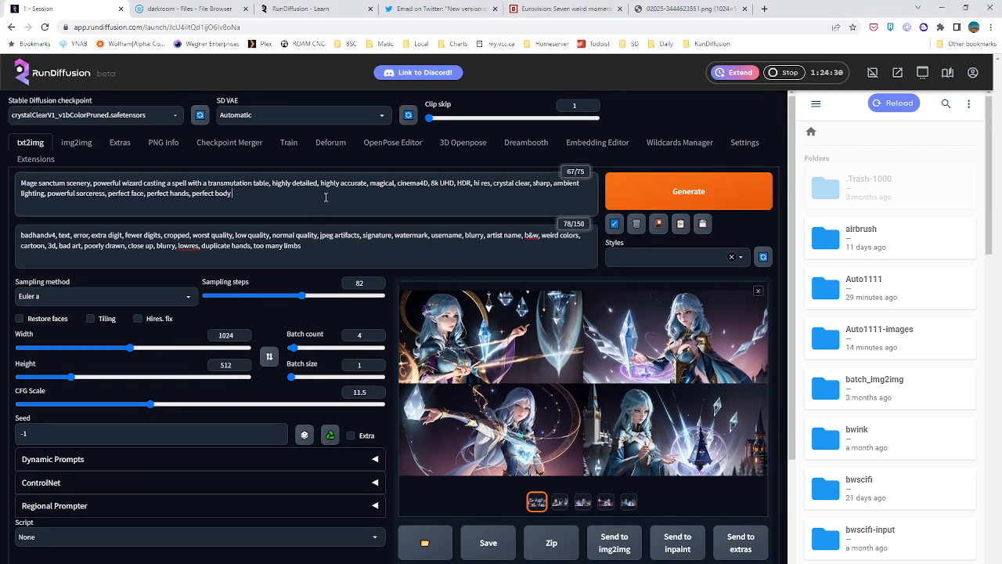
click(22, 187)
key(ctrl+v)
text(,)
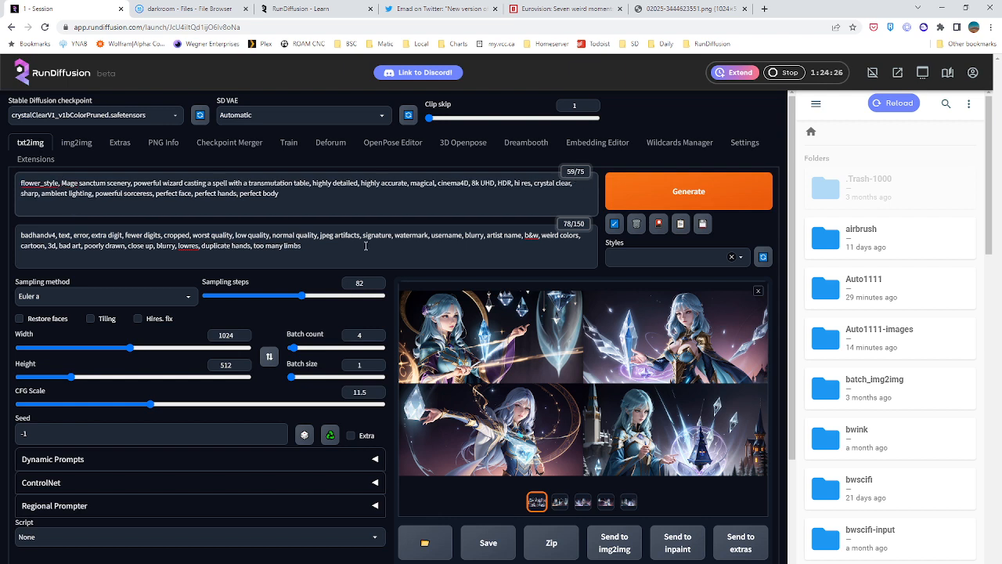
click(319, 197)
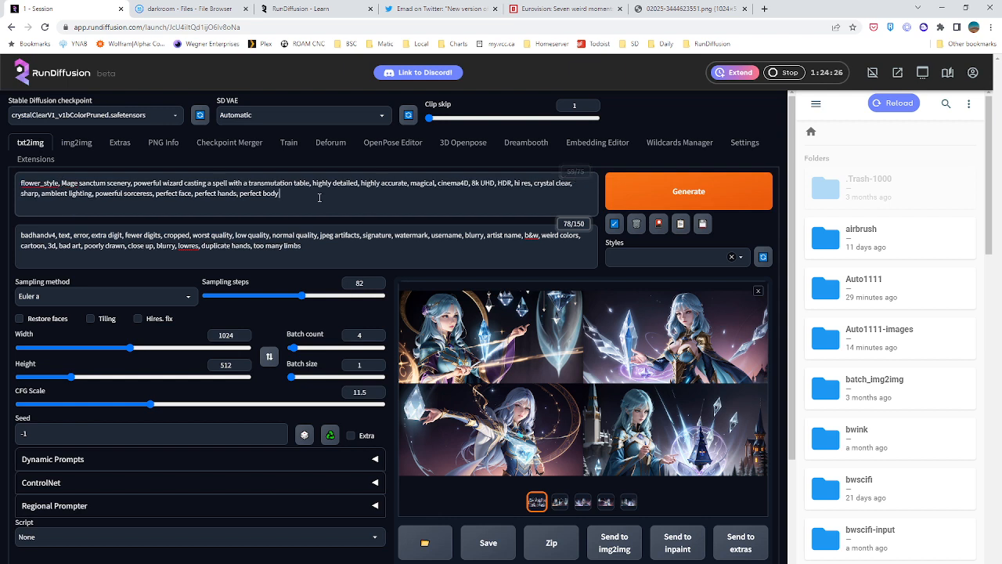
click(643, 196)
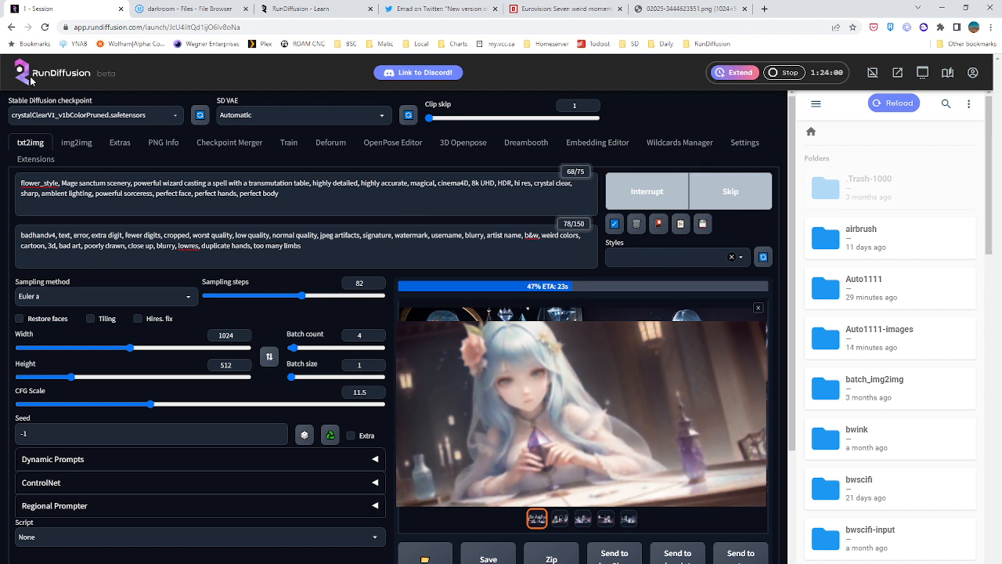
drag(133, 182, 311, 182)
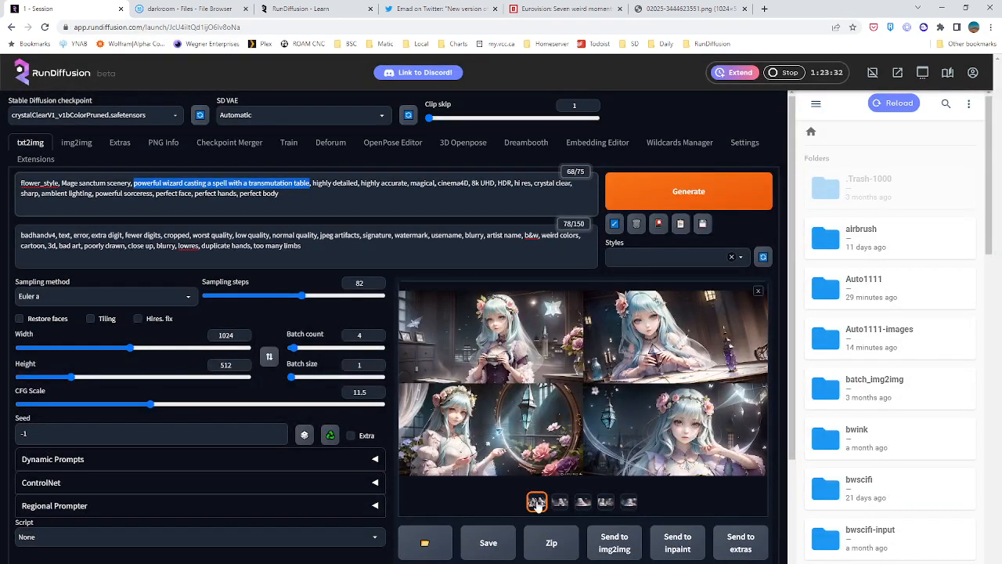
View the four individual images of the new flower_style batch at full size and close the view
click(560, 501)
click(507, 391)
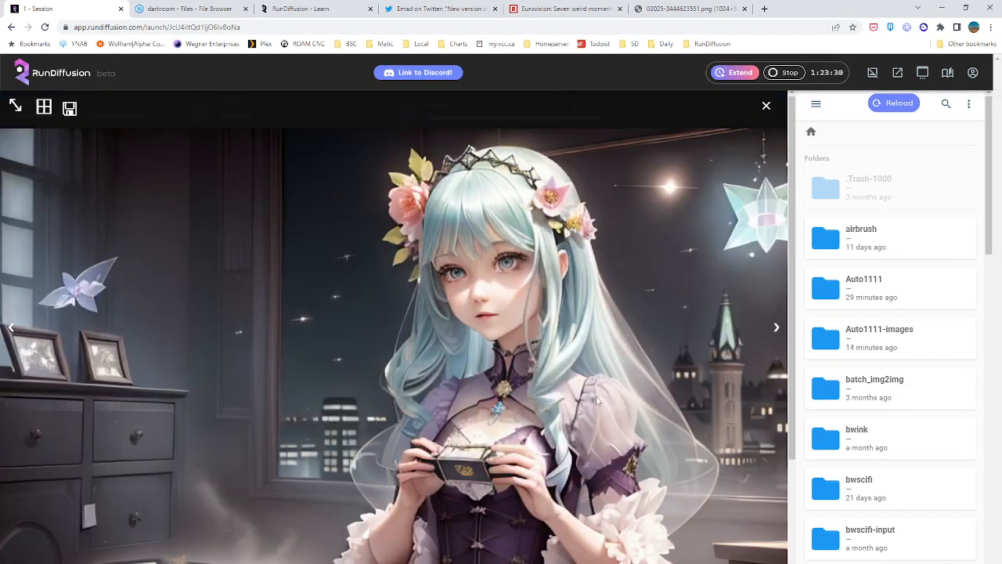
key(Right)
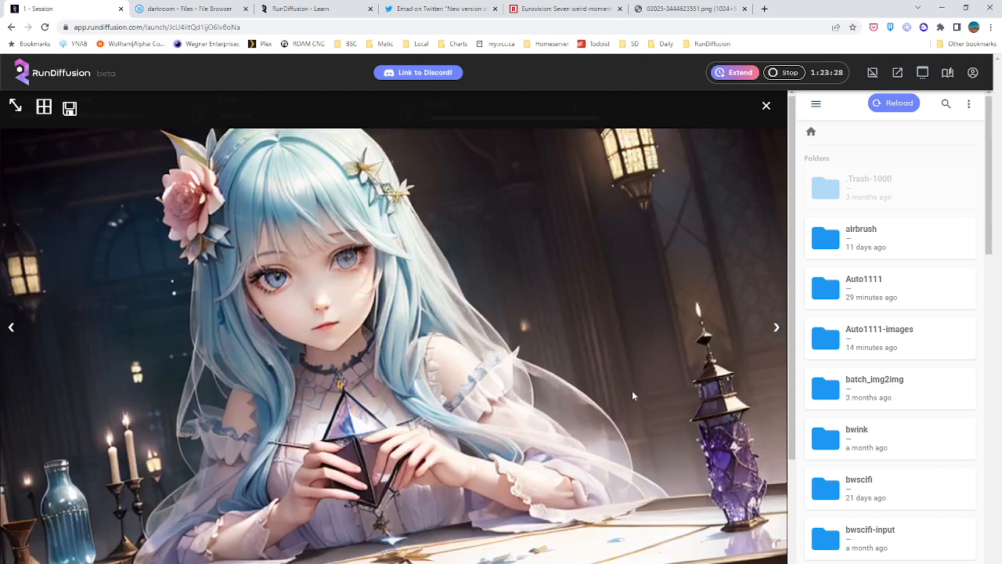
key(Right)
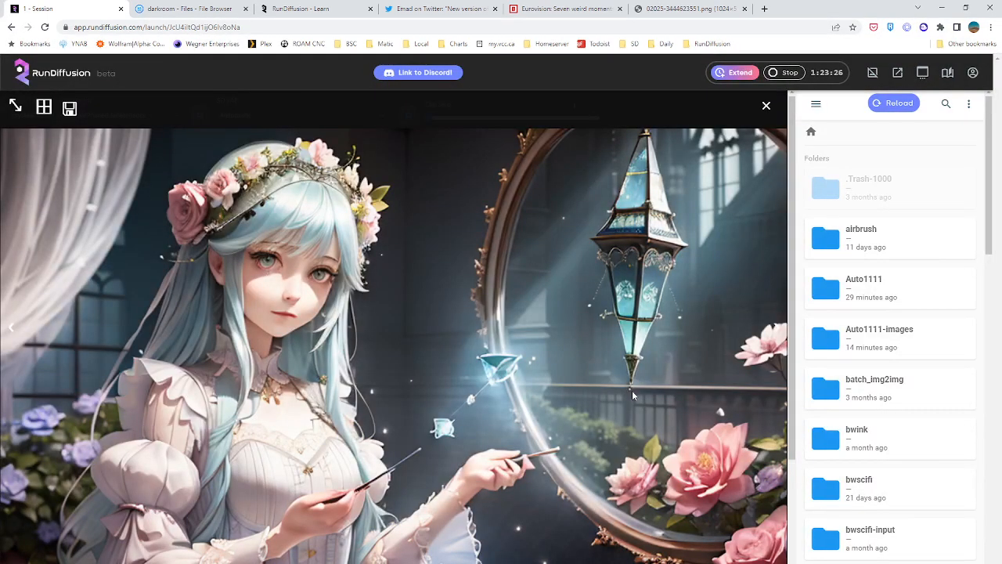
key(Right)
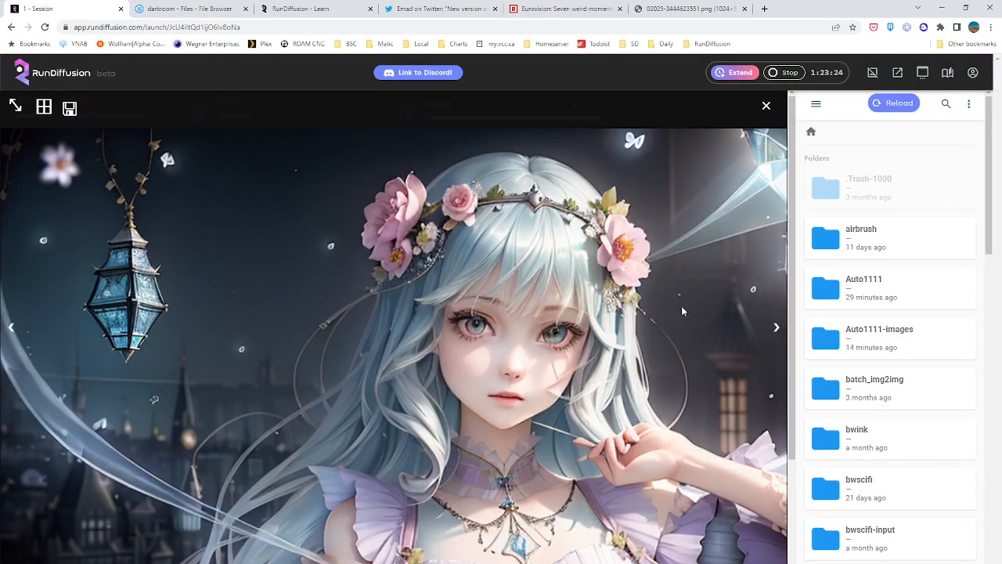
click(767, 106)
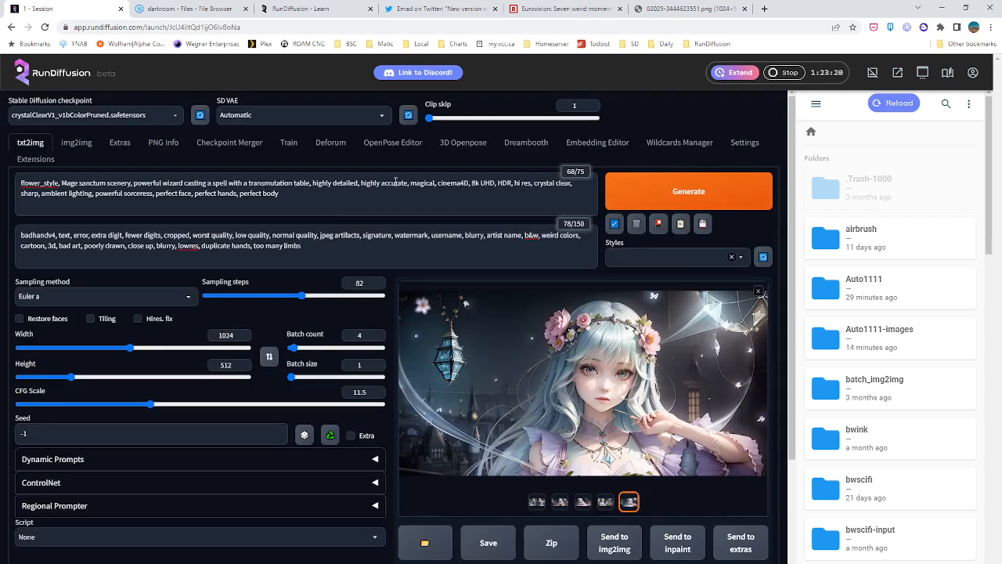
Load the flower_style embedding in the Embedding Editor
click(592, 148)
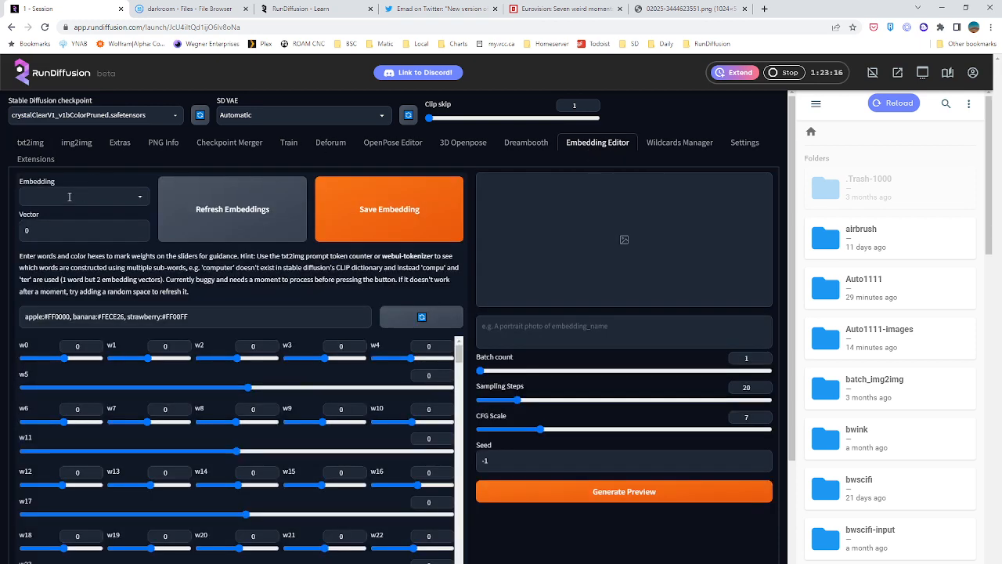
click(69, 196)
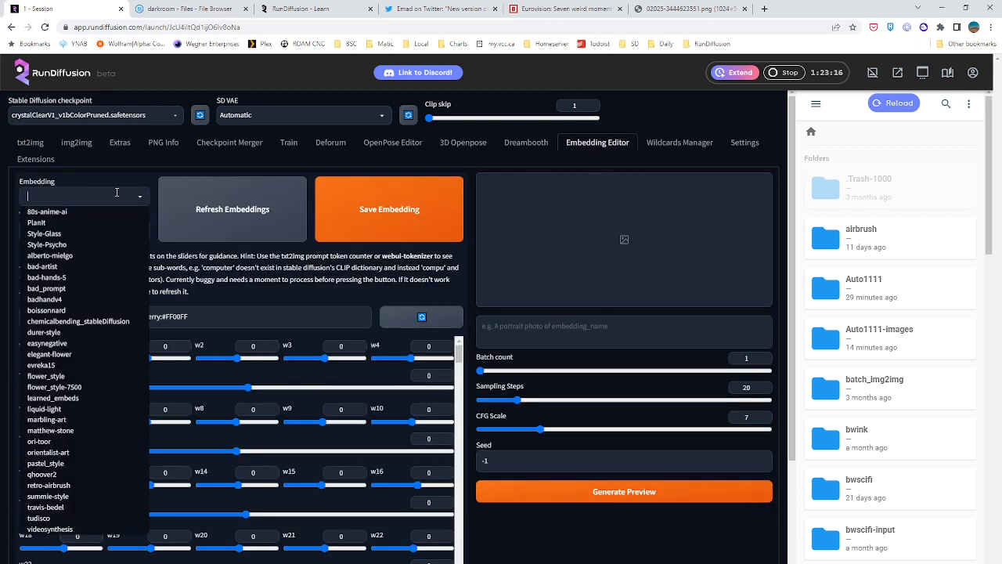
click(55, 377)
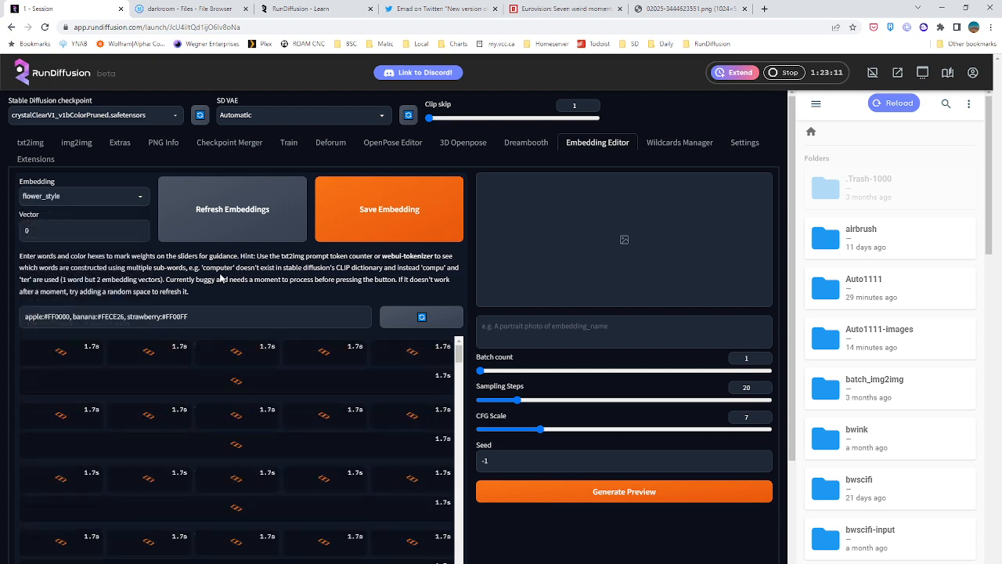
Examine the Embedding Editor's weight sliders and preview generation settings for the flower_style embedding
scroll(364, 343, down, 2)
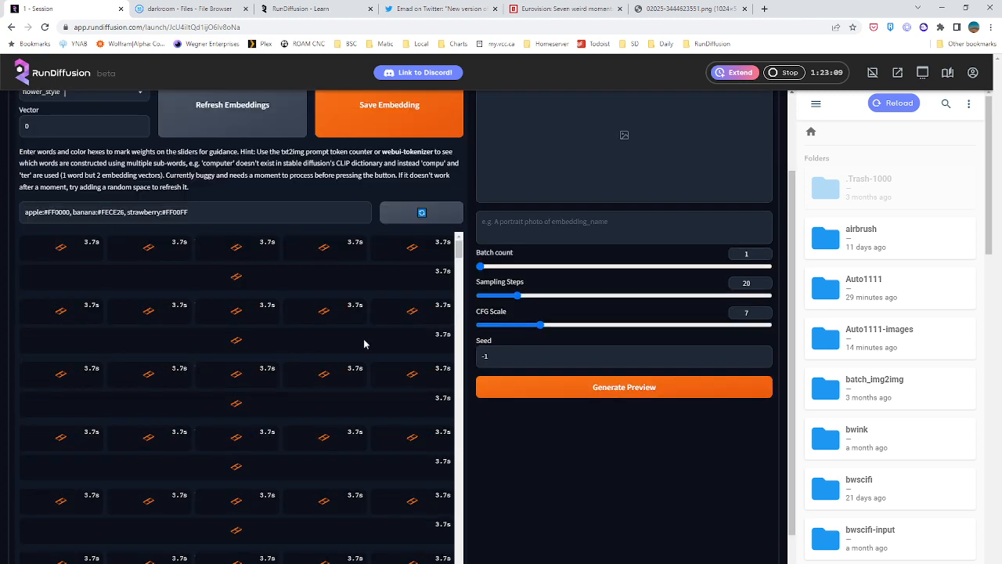
scroll(366, 341, up, 1)
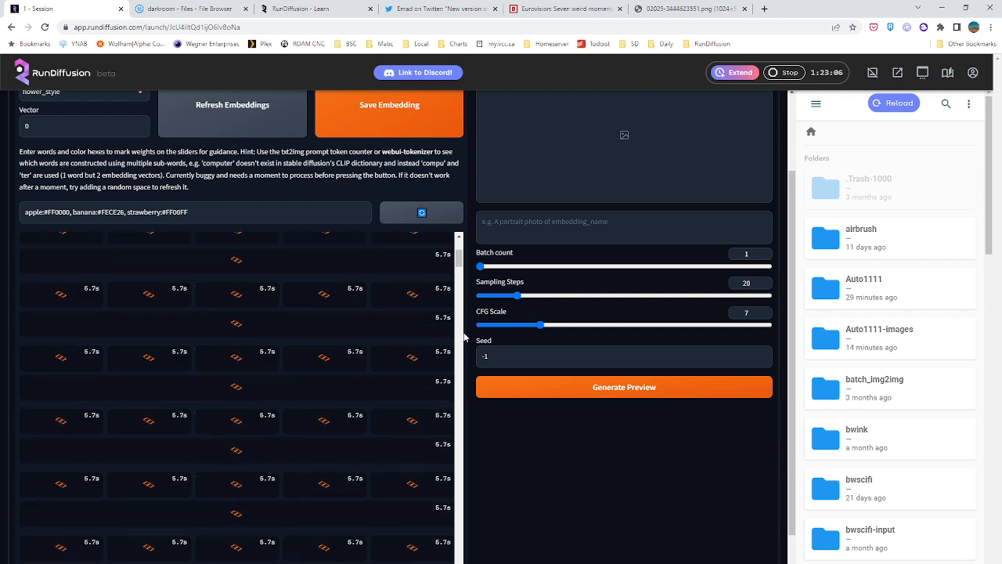
scroll(459, 336, up, 1)
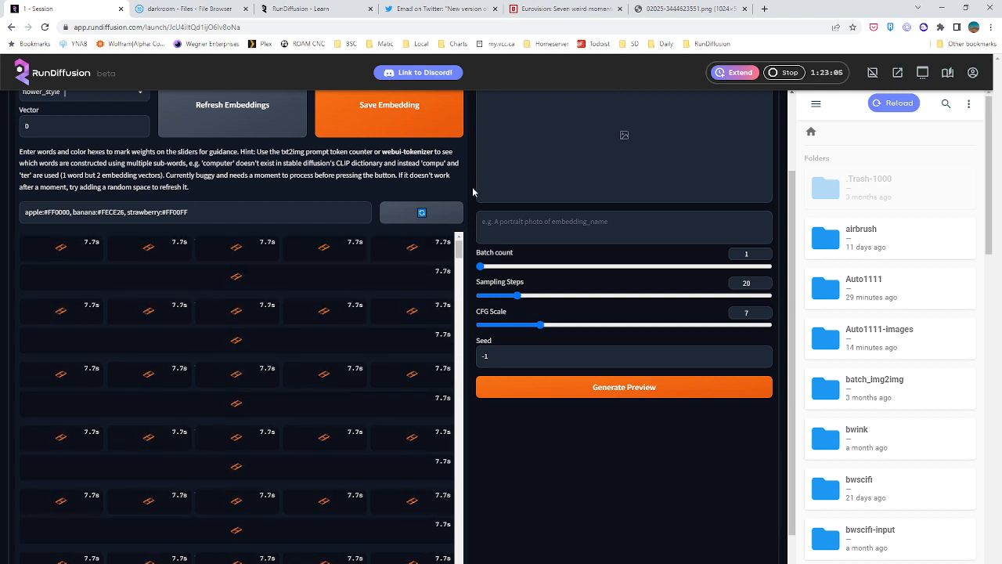
scroll(472, 194, up, 2)
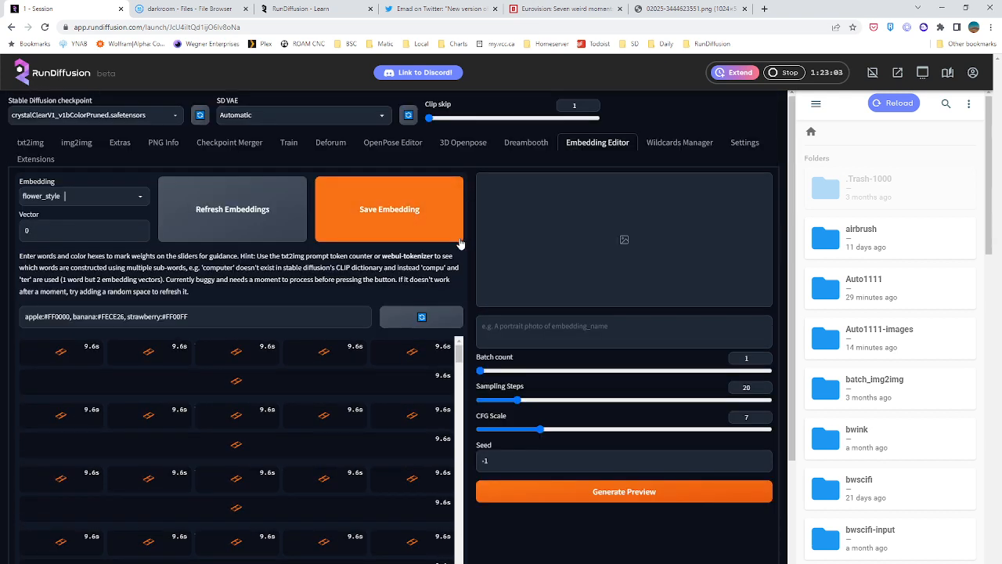
scroll(461, 244, down, 1)
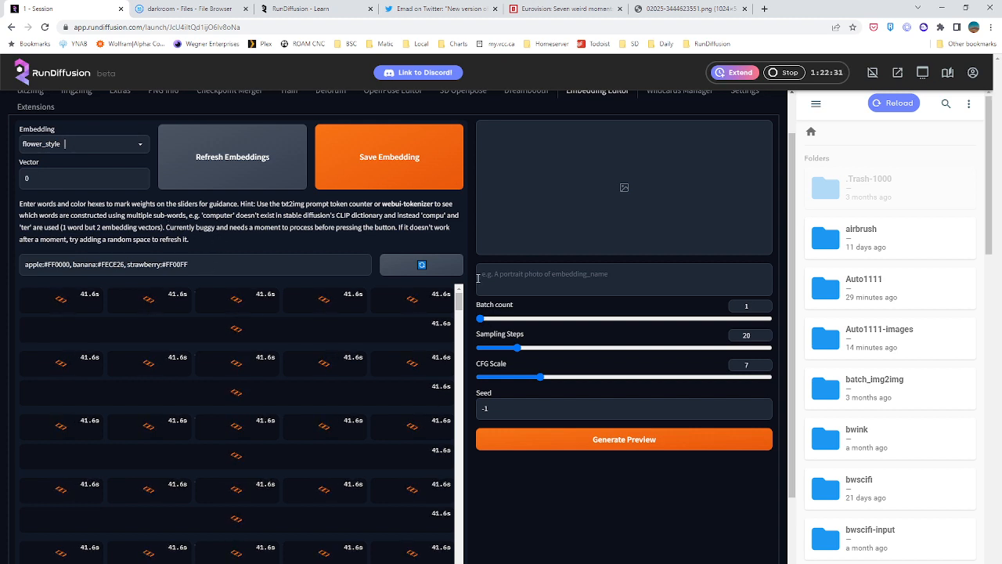
scroll(474, 407, down, 2)
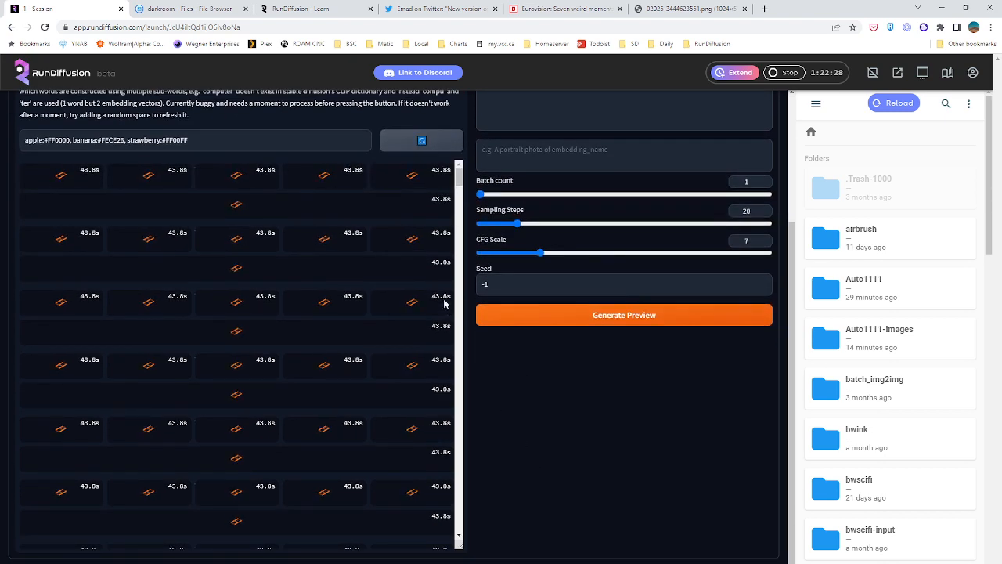
drag(459, 183, 452, 155)
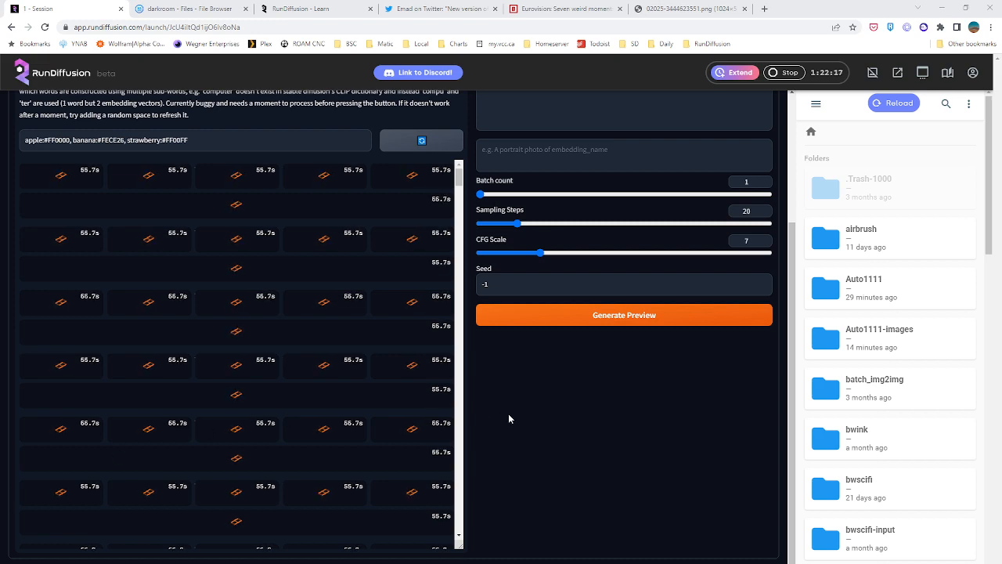
scroll(517, 383, up, 3)
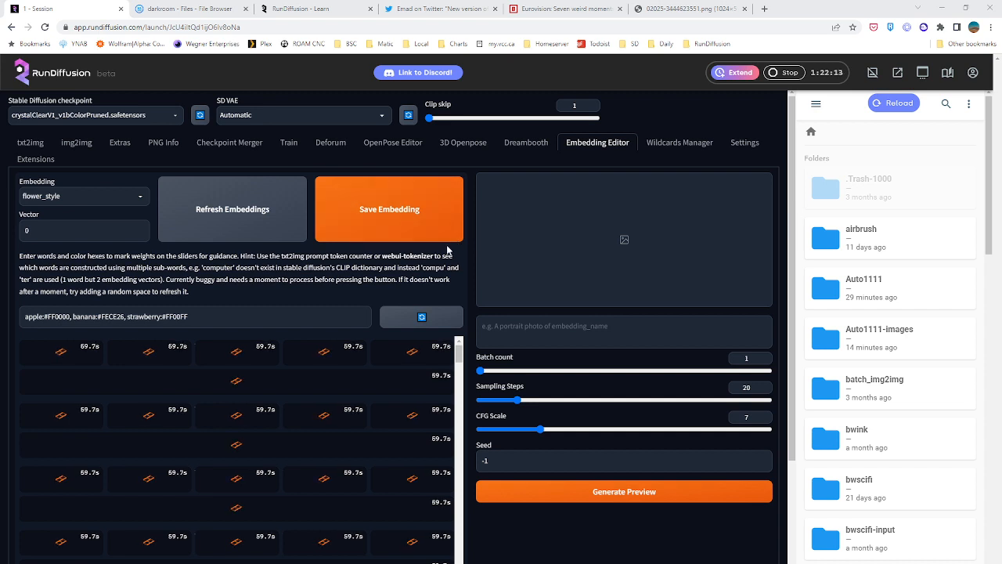
Configure an additional session with Automatic UI, Large hardware and Stable Diffusion V1.5
click(922, 72)
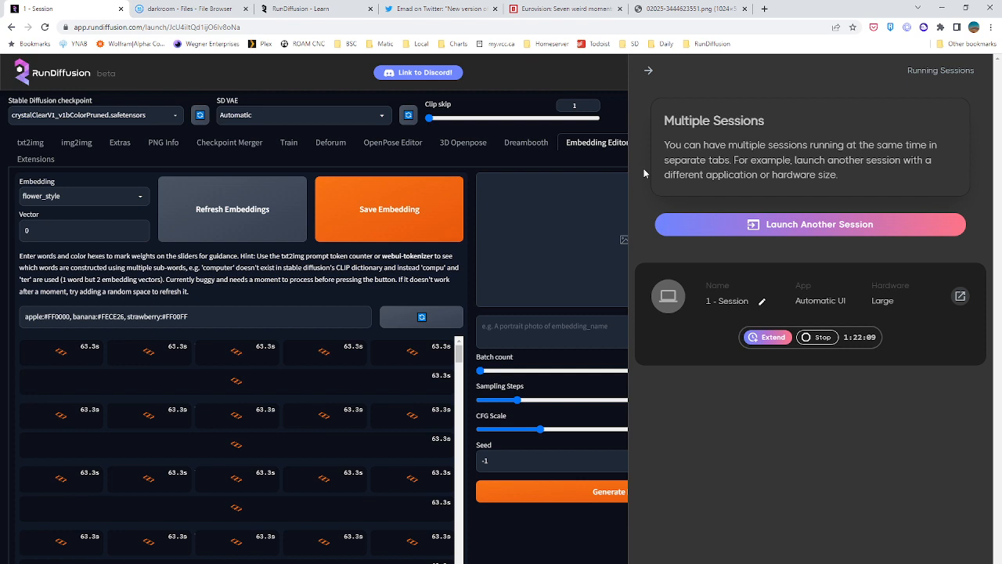
click(734, 225)
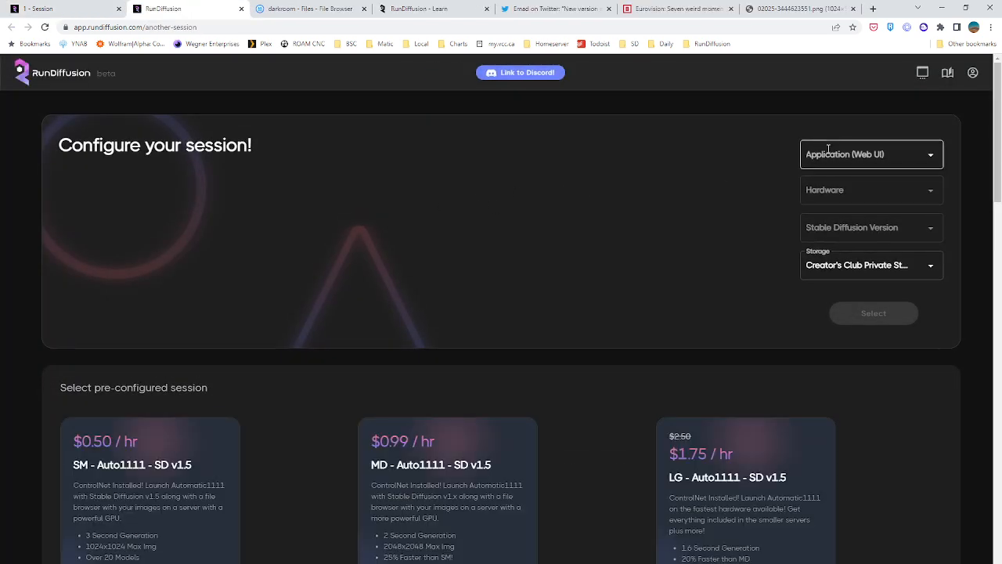
click(835, 152)
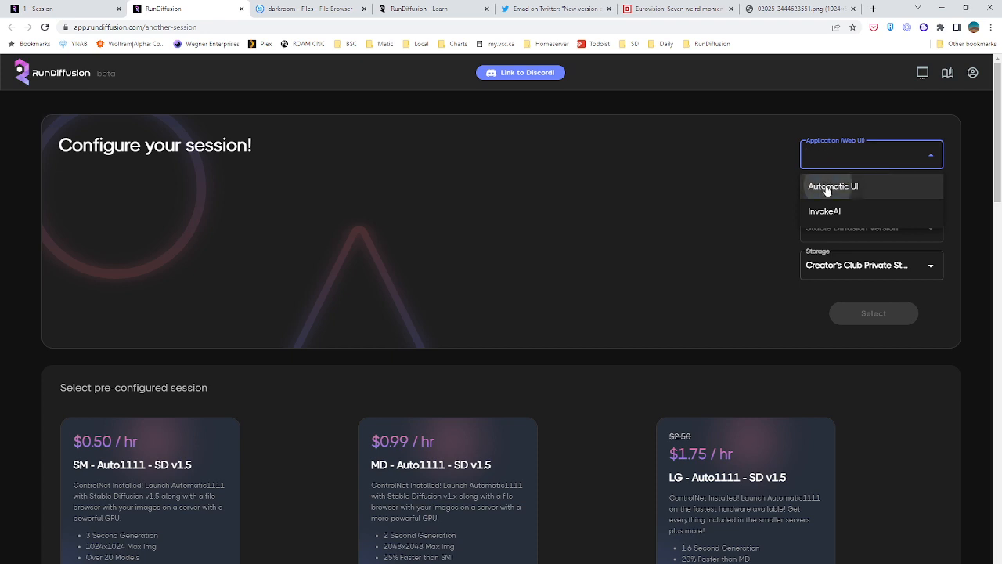
click(832, 187)
click(833, 190)
click(838, 274)
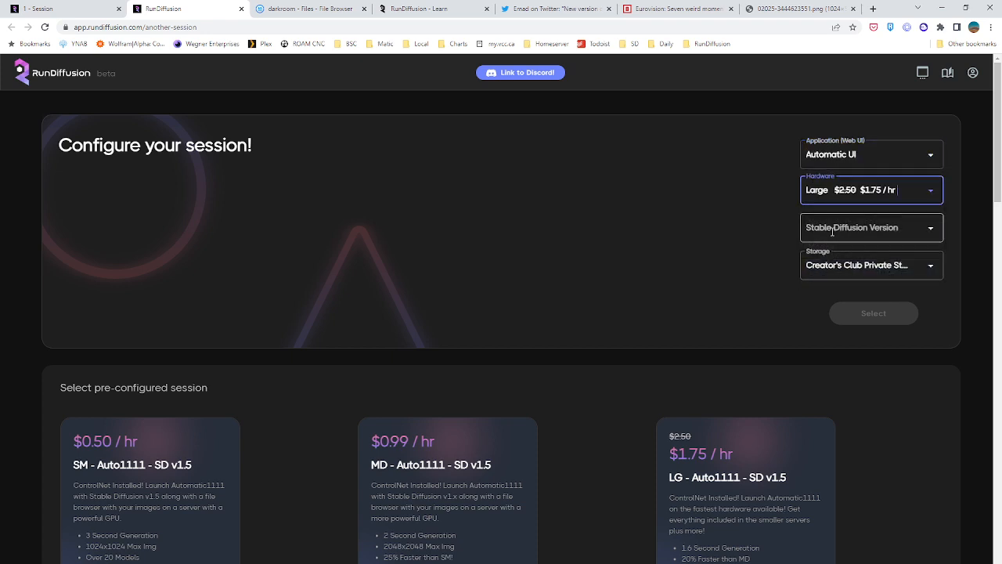
click(869, 227)
click(861, 285)
Proceed to the session setup and launch the new session with the preselected 2-hour running time
click(861, 314)
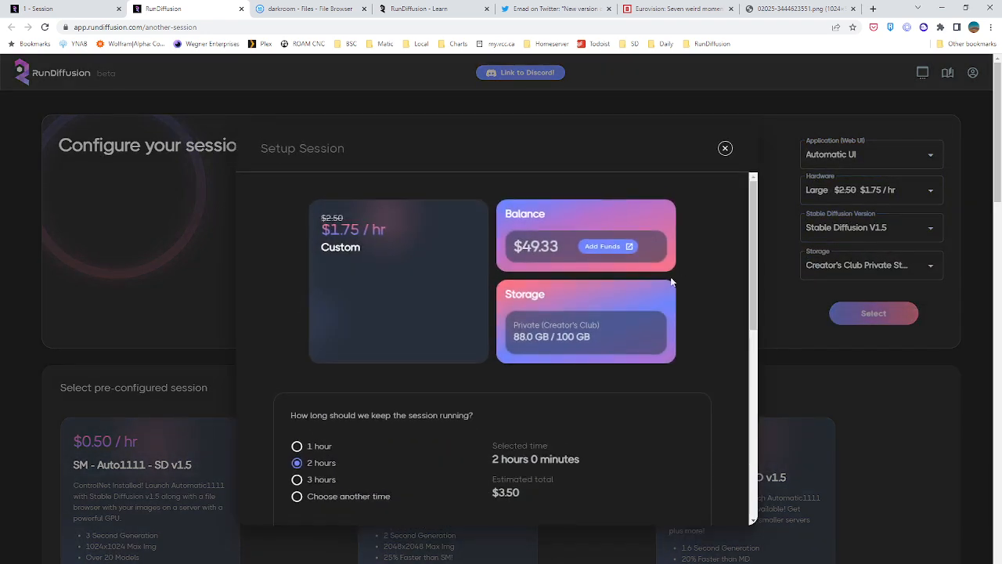
scroll(387, 460, down, 10)
click(359, 493)
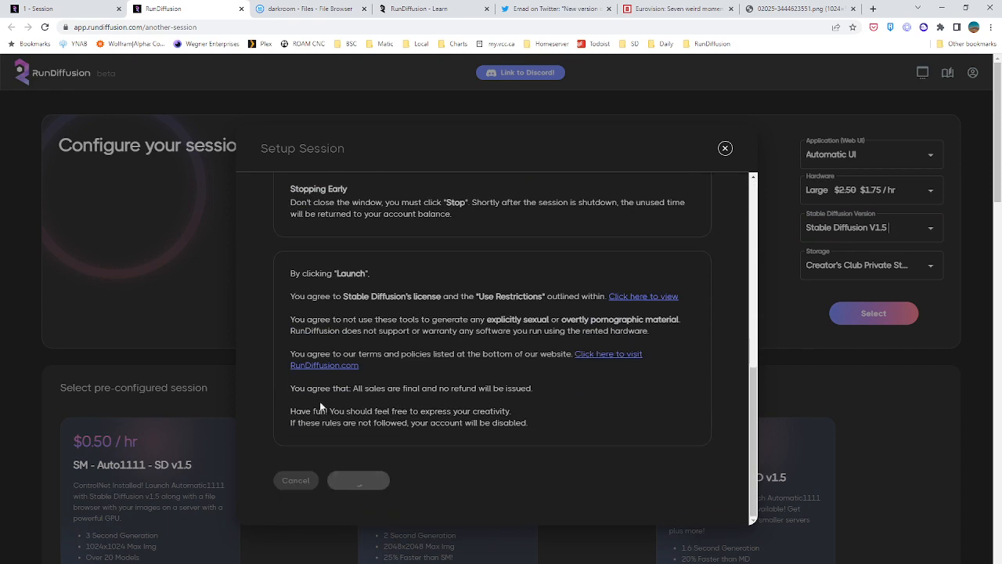
Close the running sessions list in the first session and check the second session's startup progress
click(70, 9)
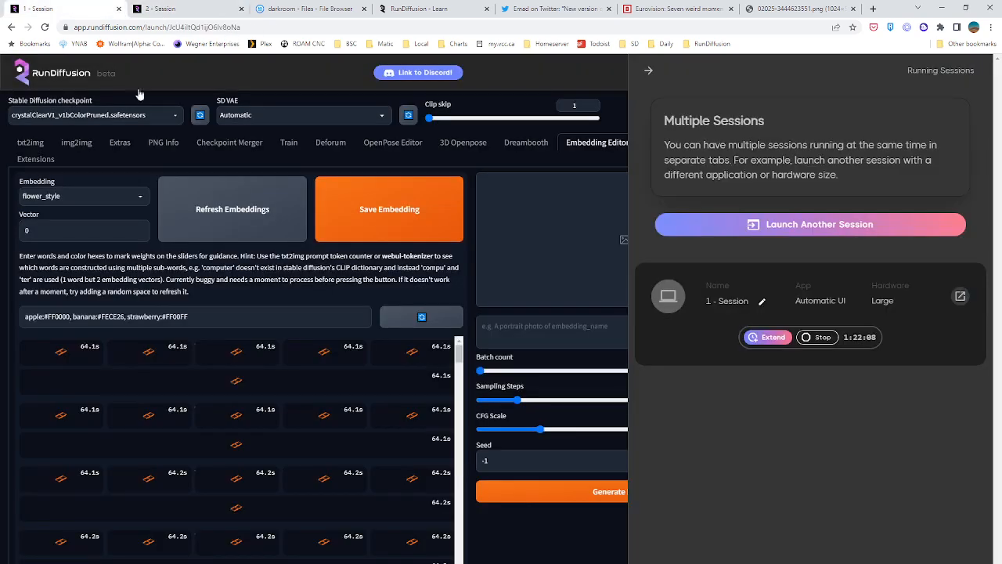
click(648, 70)
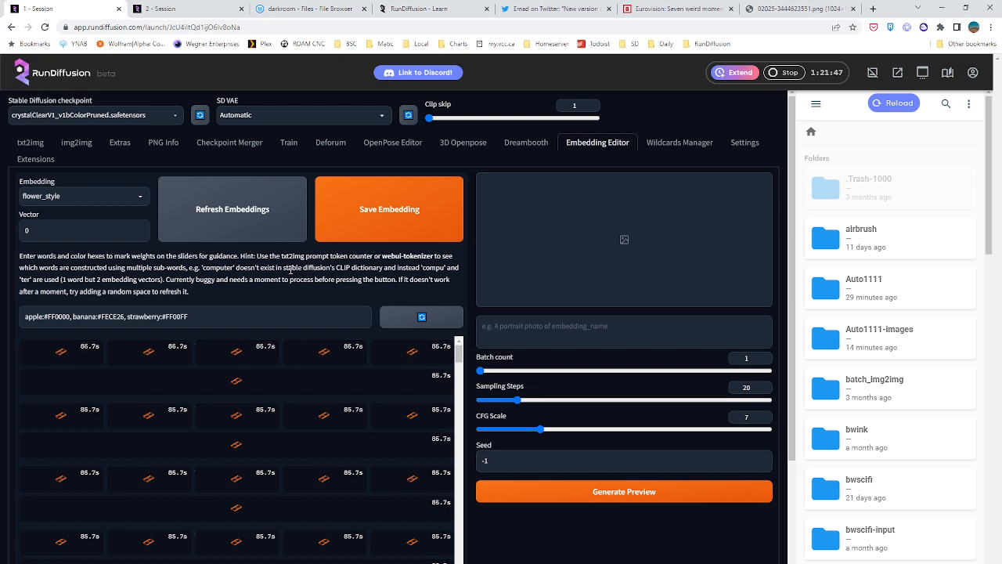
click(141, 10)
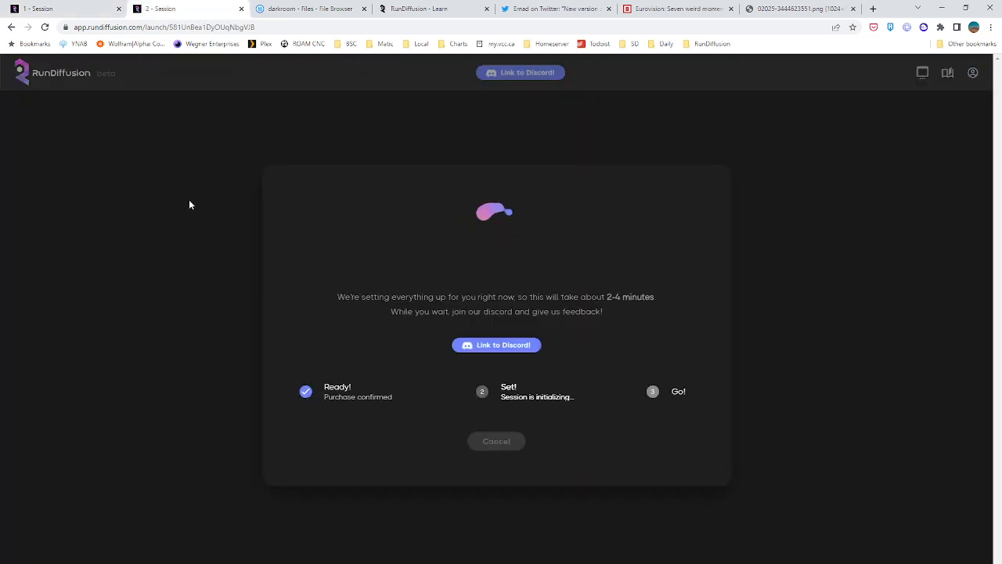
Browse the source images in the darkroom folder one by one, from NikonImage 1.jpeg through PsychicPowers 4.jpeg
click(102, 7)
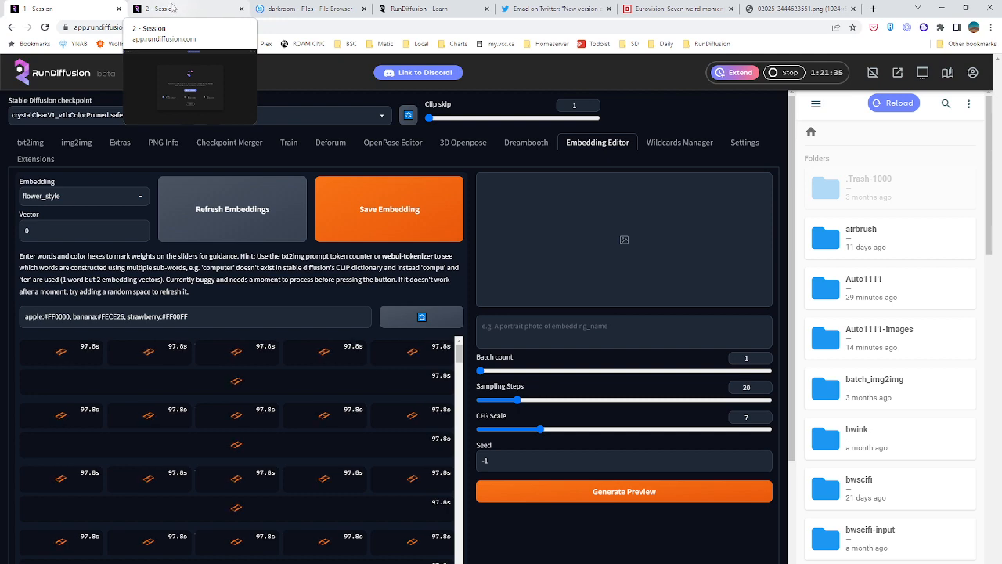
click(344, 8)
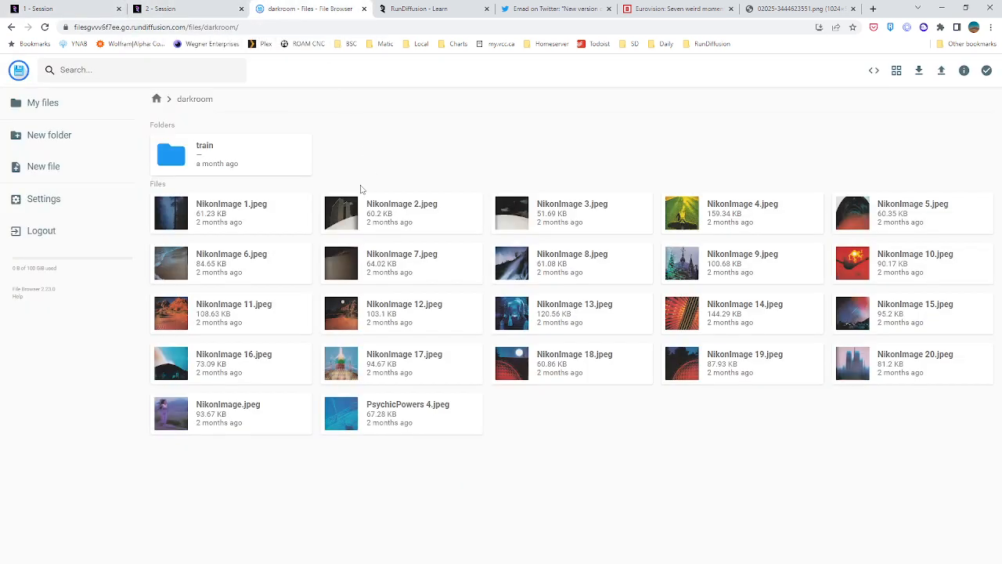
double_click(168, 205)
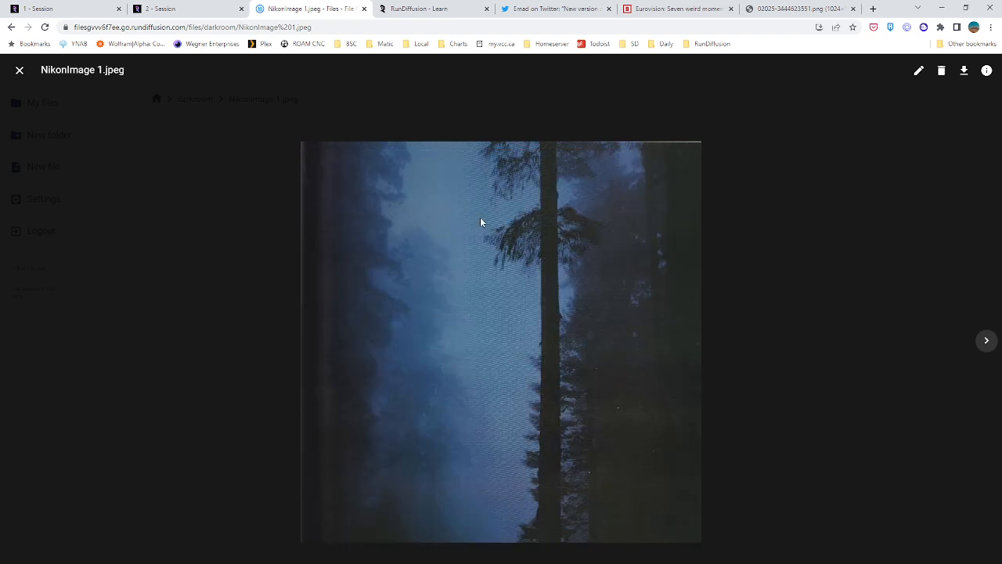
click(985, 342)
click(985, 344)
click(985, 345)
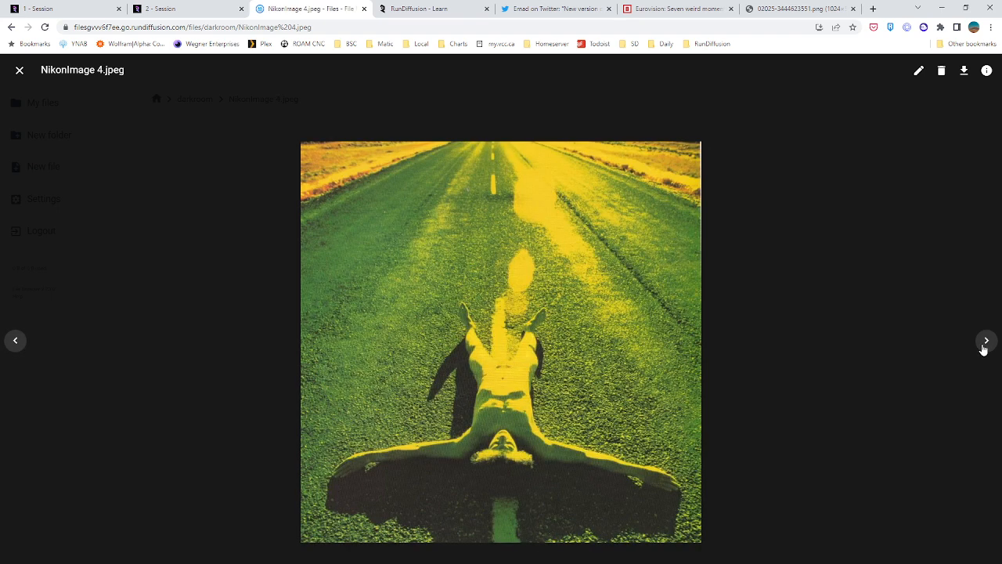
click(984, 347)
click(984, 348)
click(984, 349)
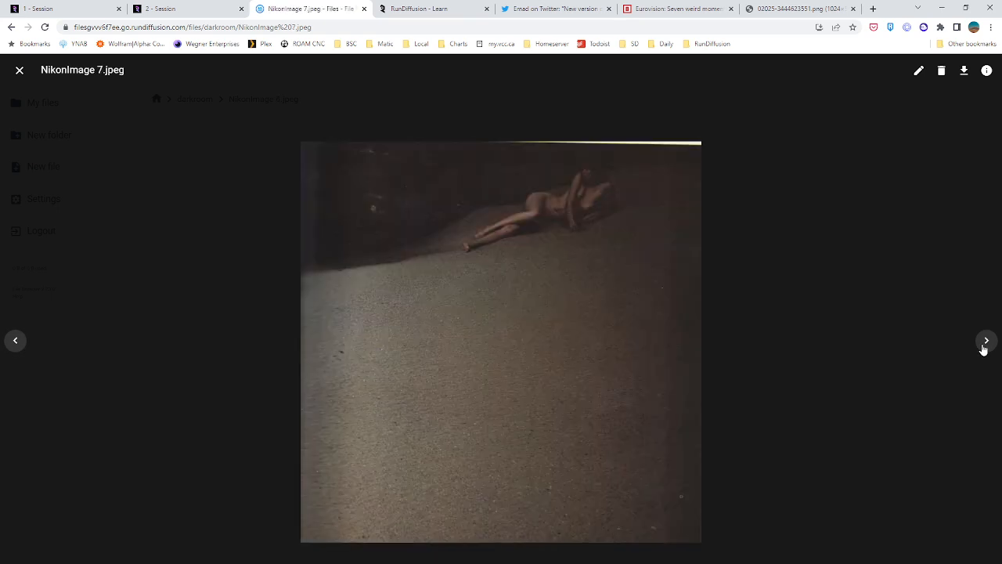
click(984, 349)
click(984, 350)
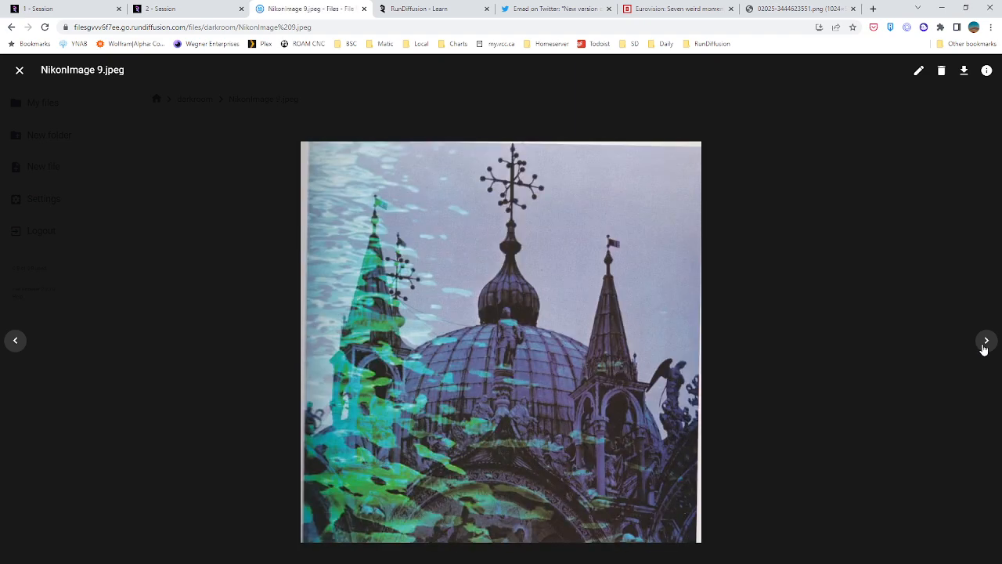
click(984, 349)
click(984, 349)
click(984, 350)
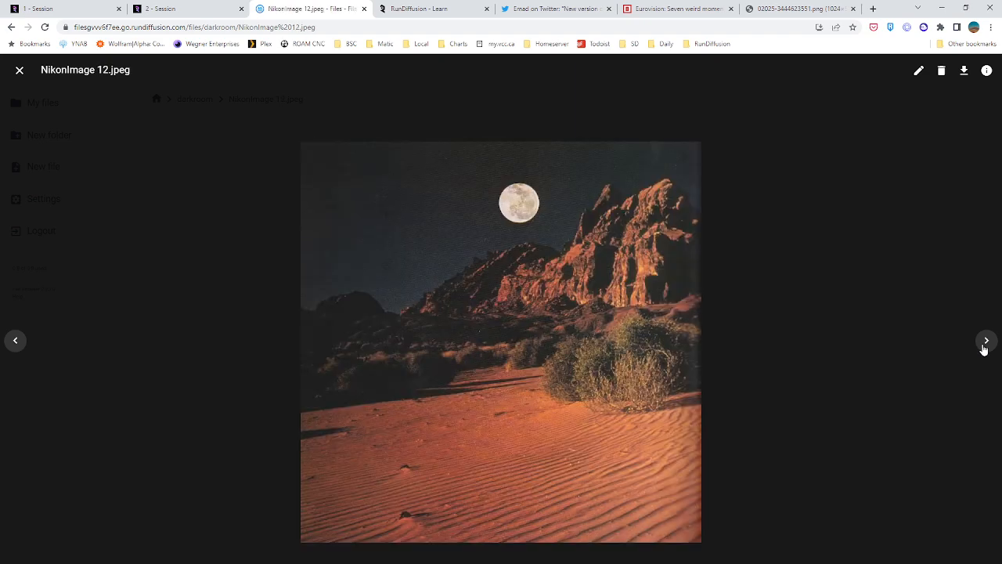
click(984, 349)
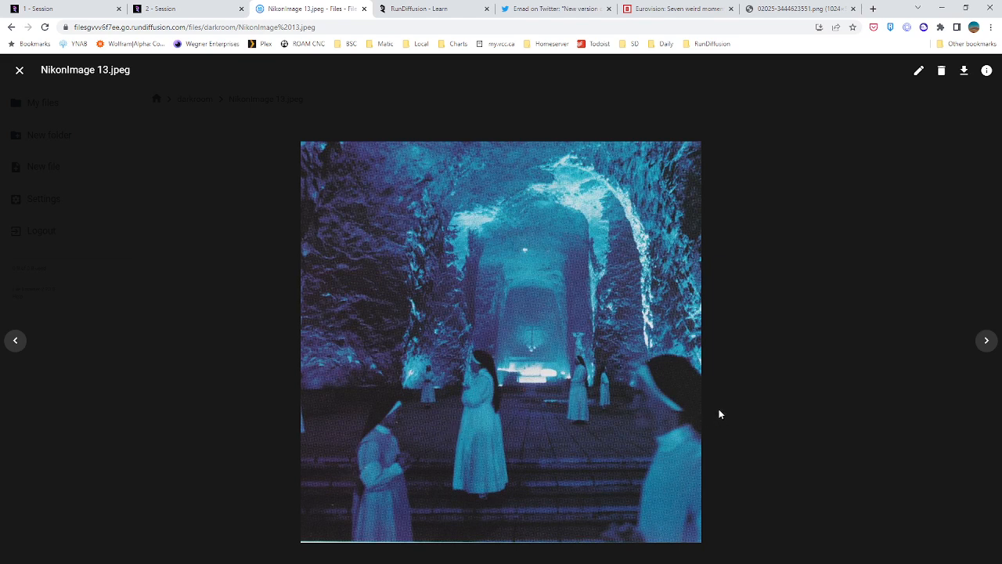
click(985, 347)
click(986, 347)
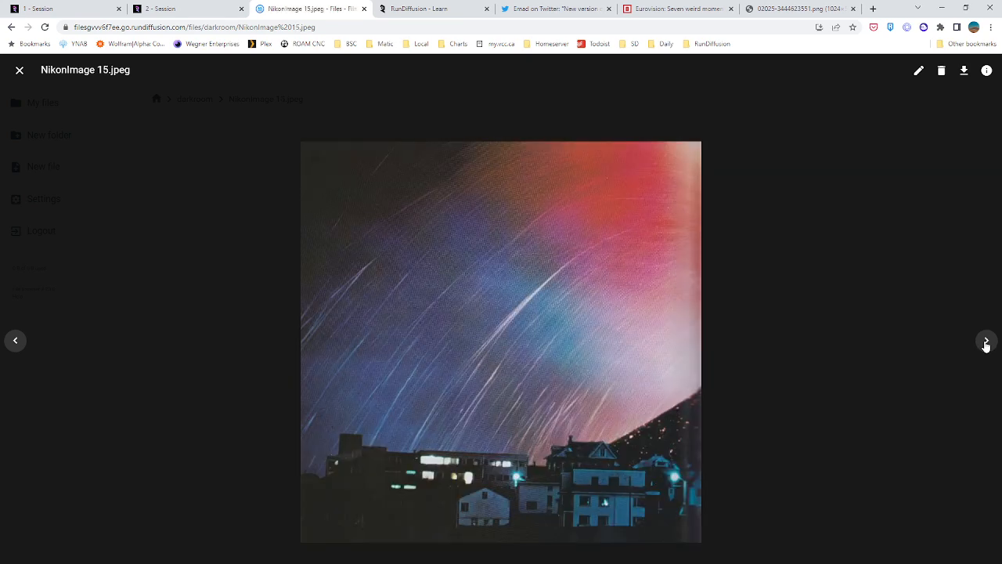
click(986, 346)
click(986, 346)
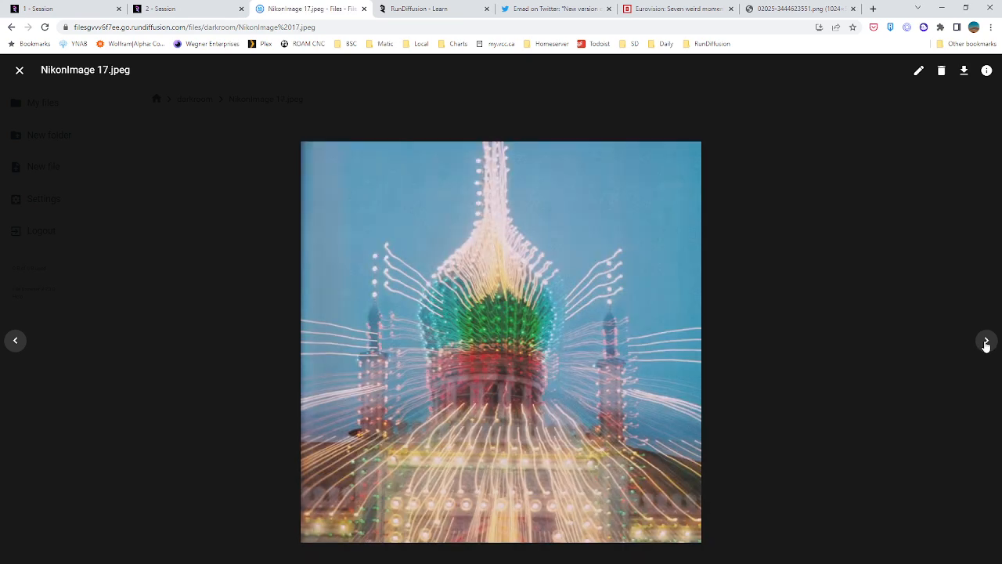
click(986, 346)
click(985, 346)
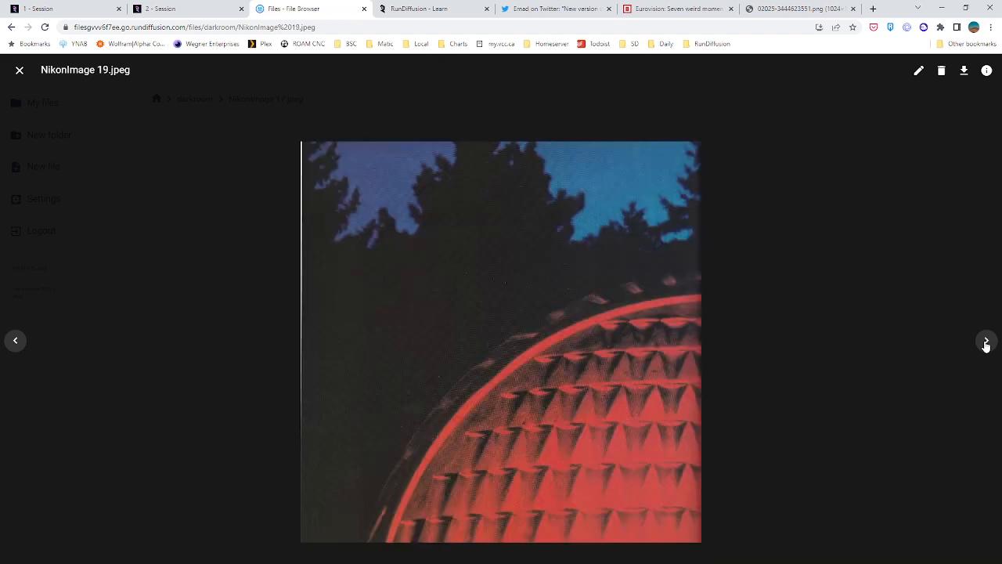
click(985, 346)
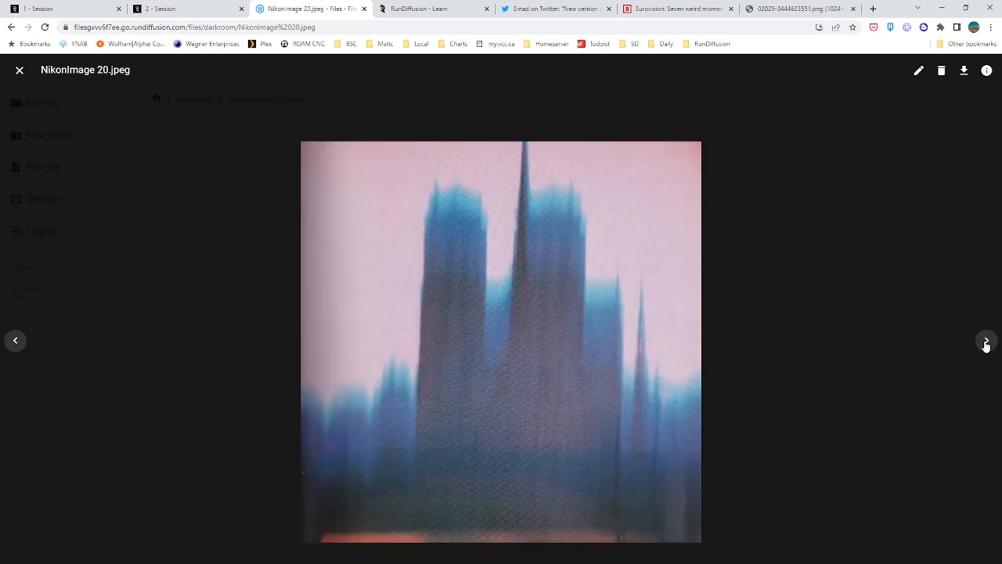
click(988, 341)
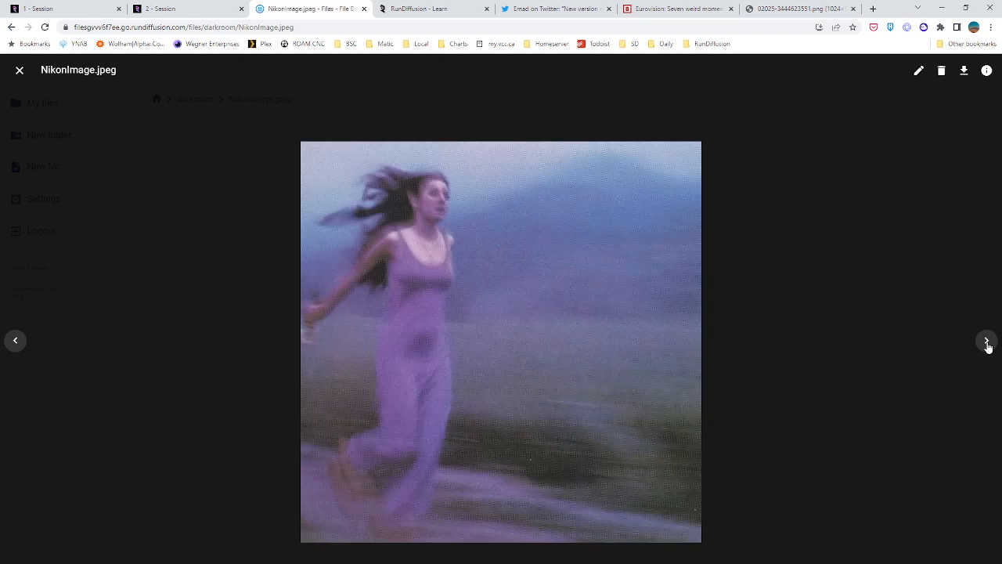
click(987, 342)
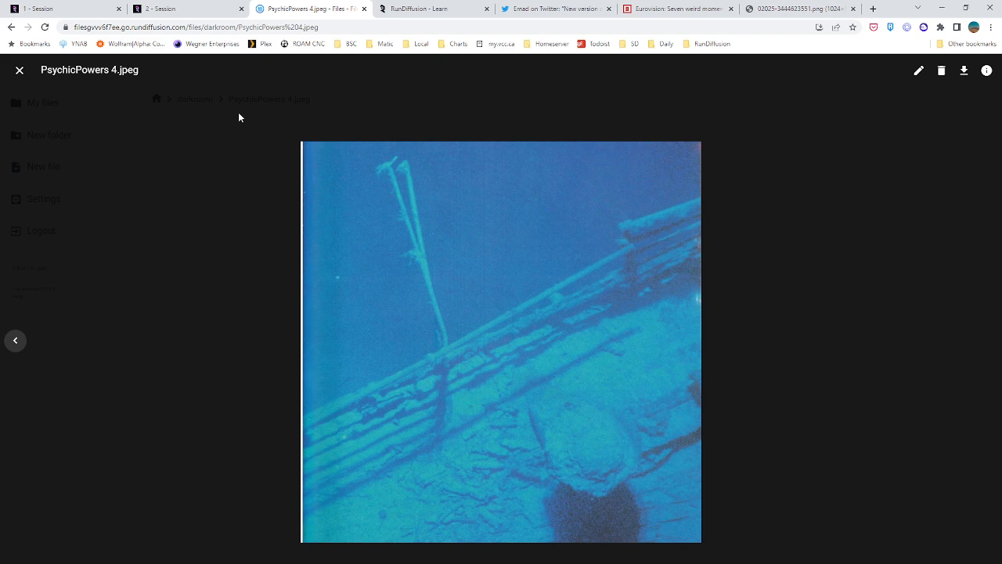
Go back through the last darkroom images and close the image preview to return to the folder
click(12, 346)
click(12, 345)
click(13, 345)
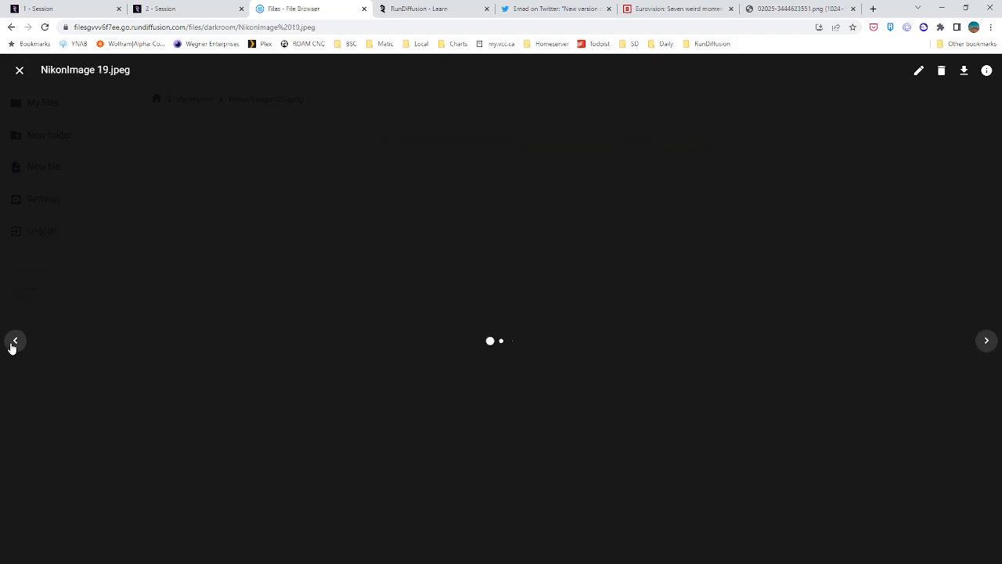
click(12, 345)
click(13, 345)
click(12, 345)
click(20, 70)
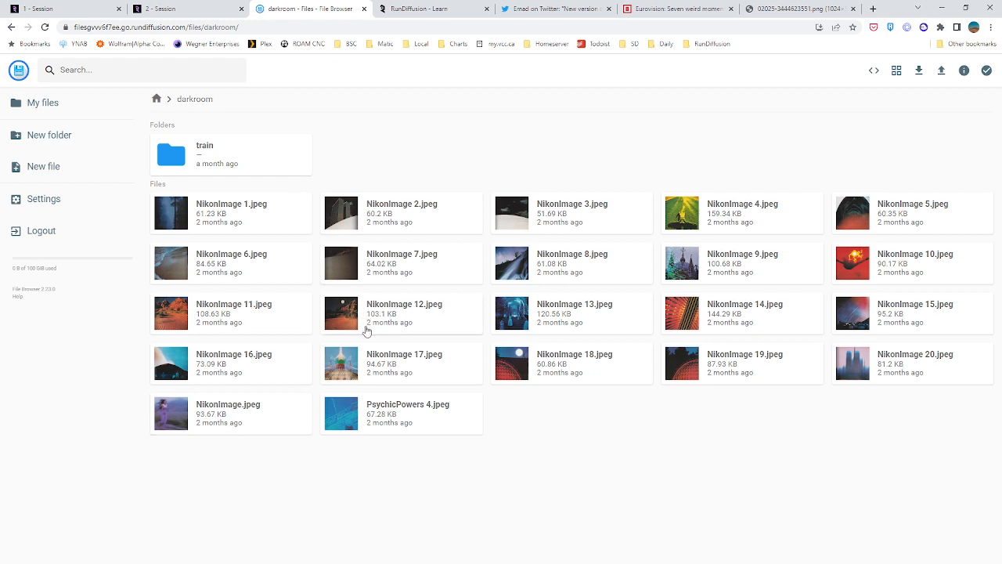
Open the train subfolder, read the caption file 00001-0-NikonImage 11.txt and close it
double_click(218, 158)
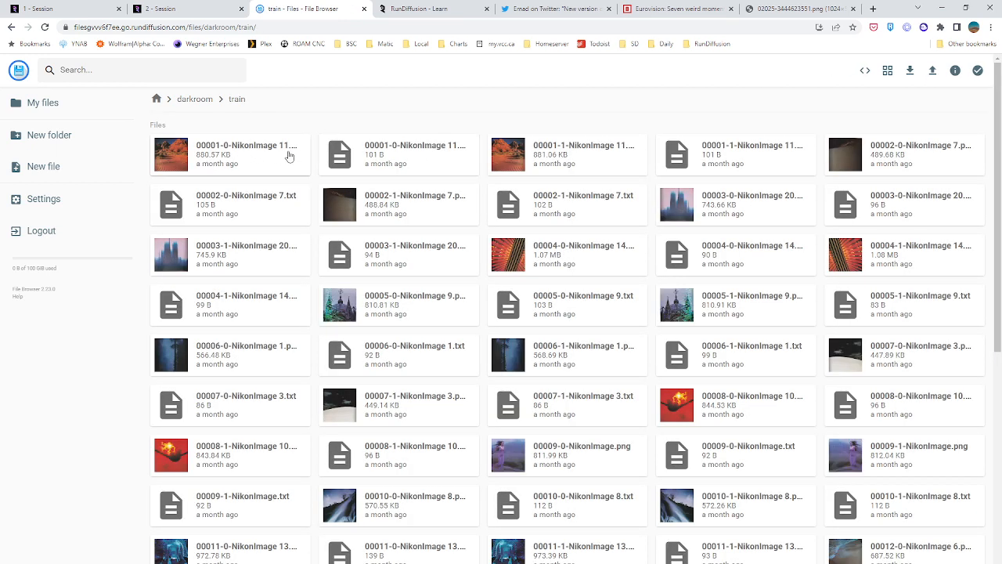
click(384, 153)
double_click(384, 153)
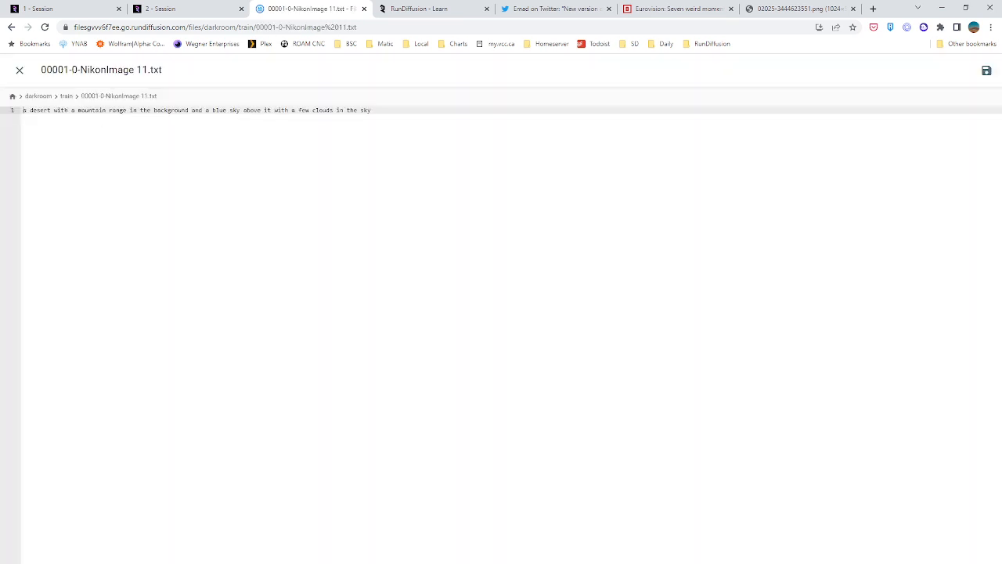
click(18, 70)
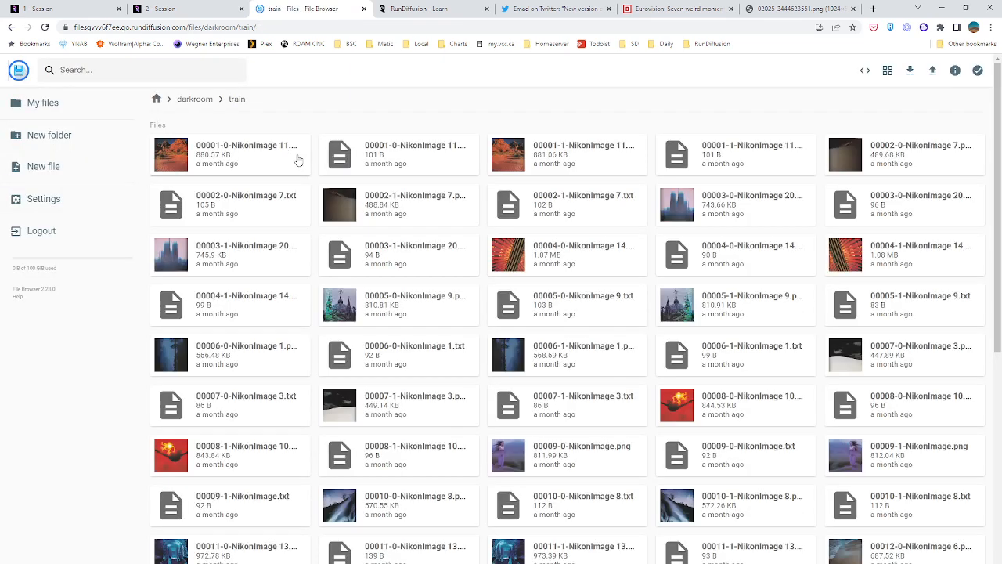
Select every image and caption file in the darkroom/train folder and delete them all
scroll(297, 195, down, 10)
scroll(297, 195, up, 10)
click(202, 157)
scroll(360, 247, down, 6)
shift+click(578, 556)
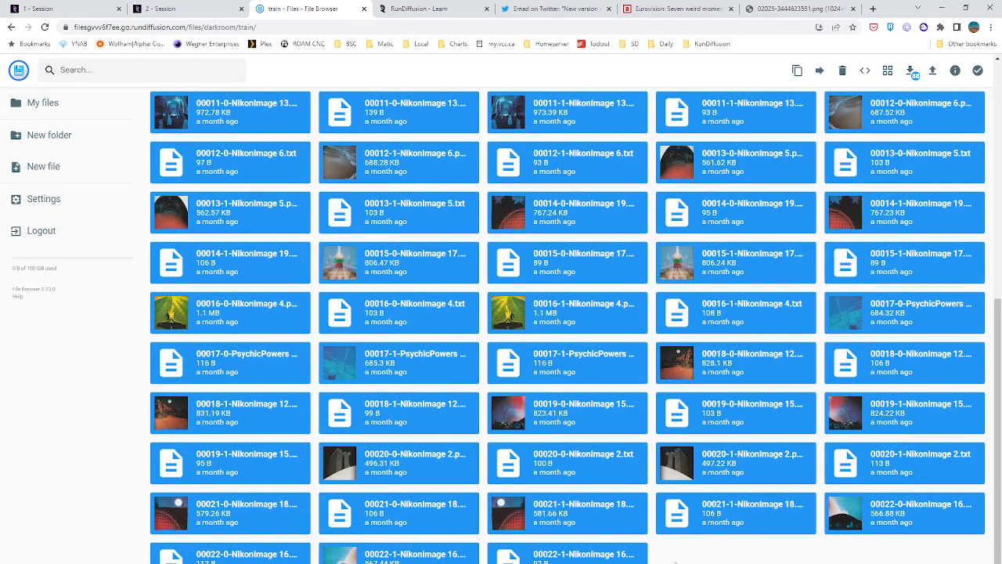
ctrl+click(682, 531)
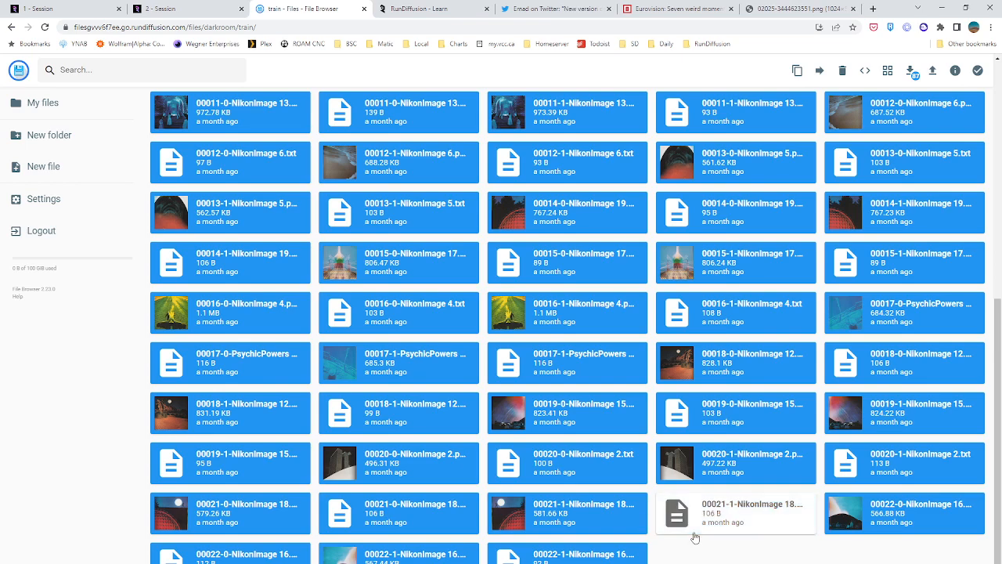
ctrl+click(619, 557)
scroll(642, 493, up, 6)
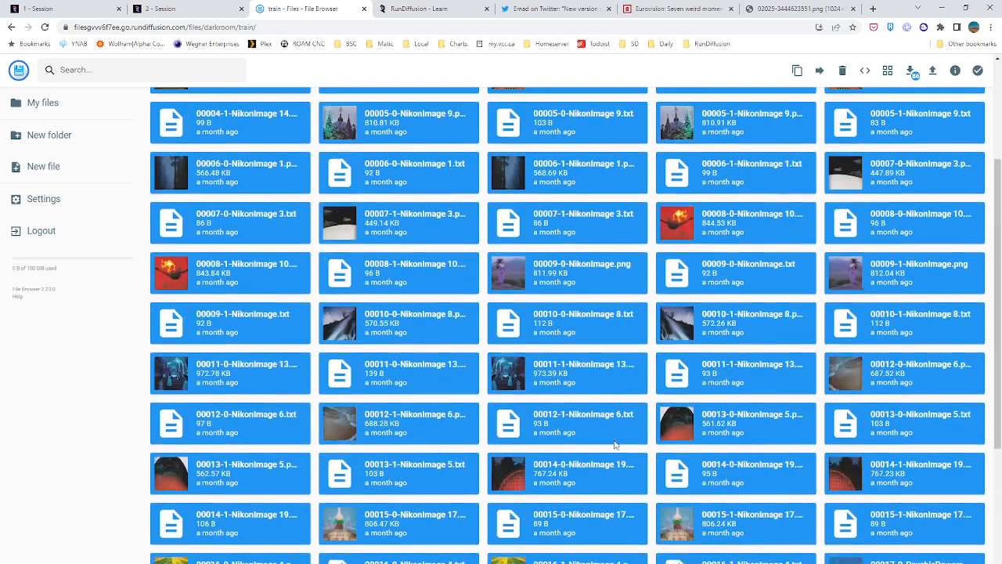
scroll(783, 452, down, 5)
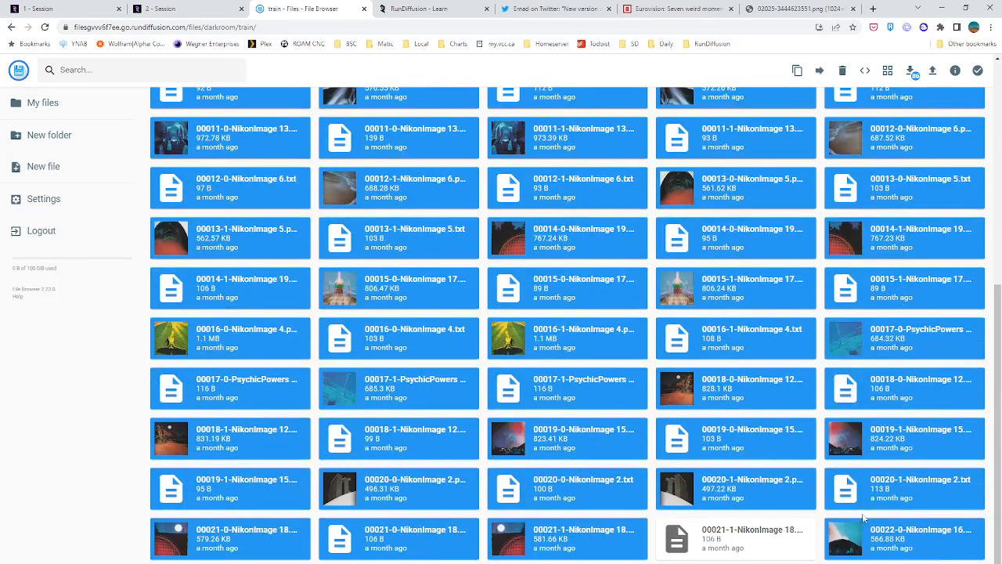
ctrl+click(778, 540)
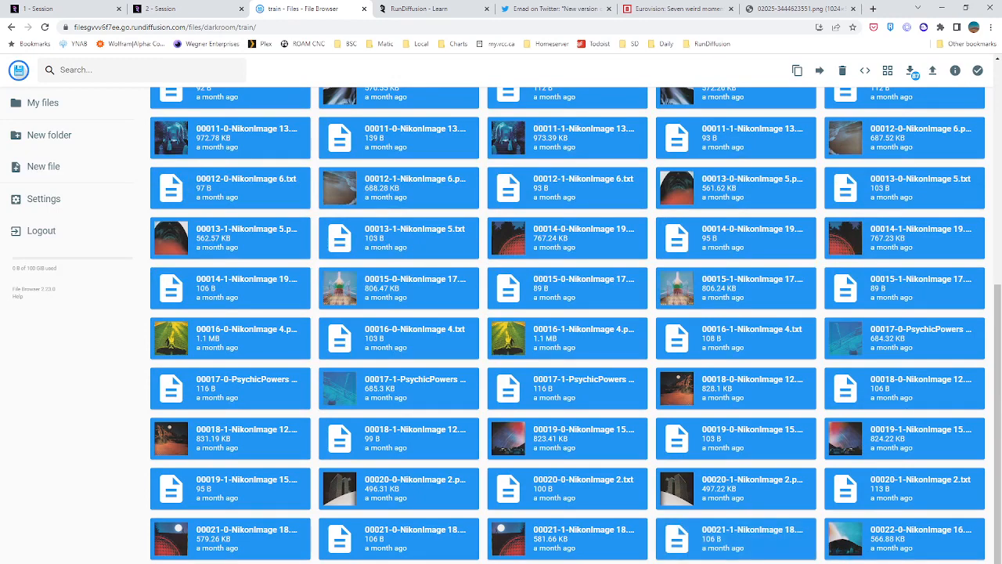
click(843, 71)
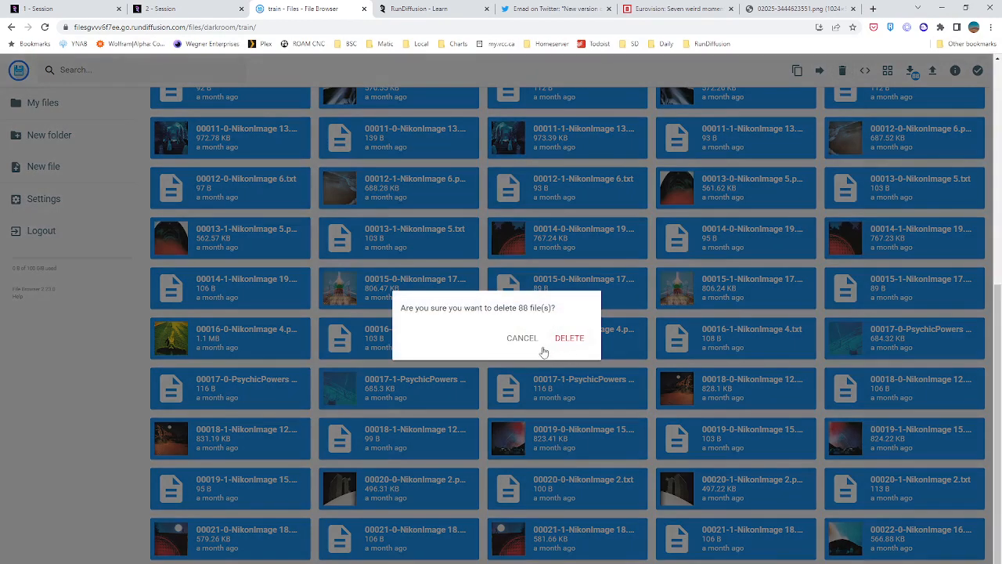
click(569, 338)
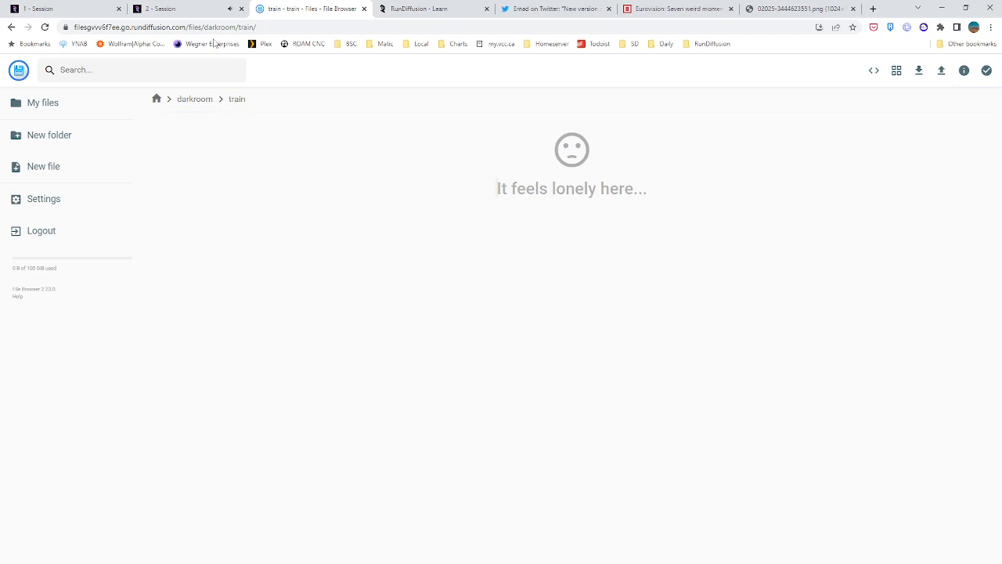
Open the training section in the second session and log in to its File Browser with the username and account password
click(161, 8)
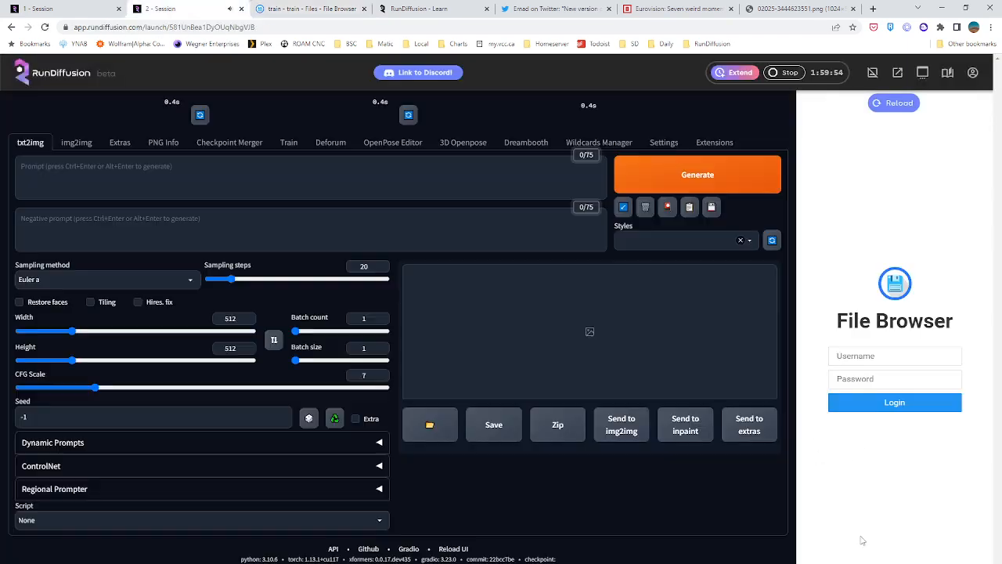
click(283, 144)
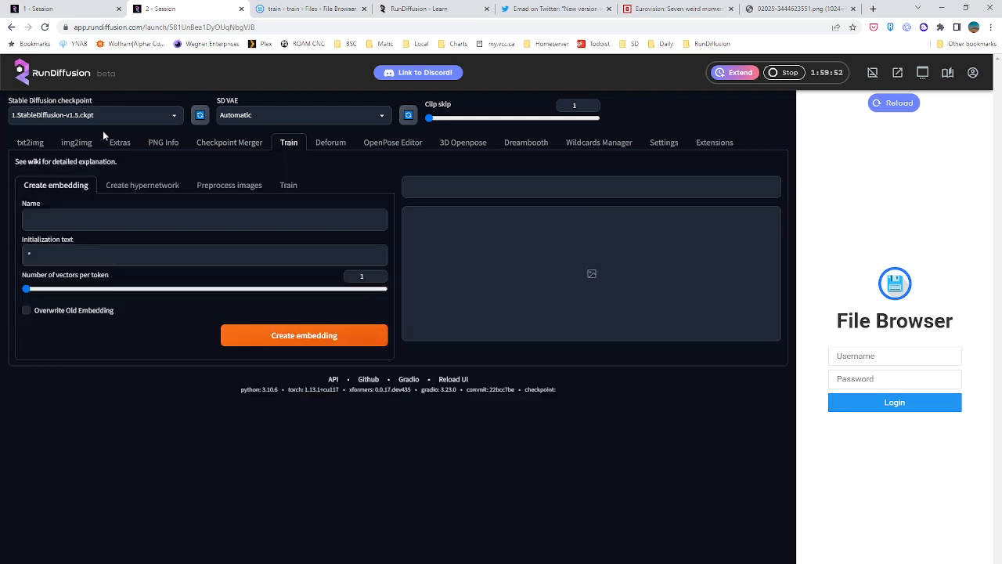
click(849, 355)
text(sduser)
key(Tab)
text(•)
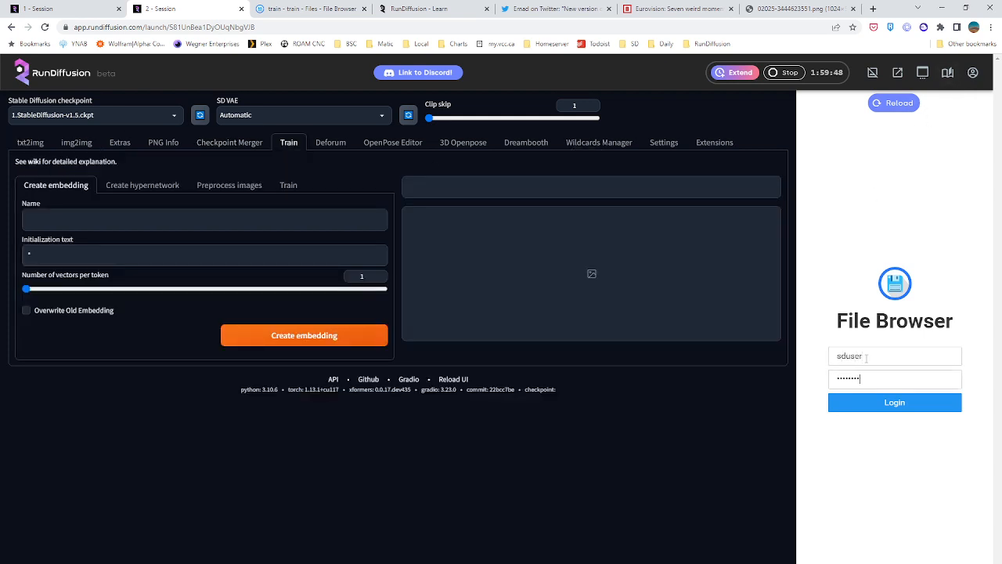
key(Return)
Hide the file browser pane and name the new embedding darkroom_test
click(872, 72)
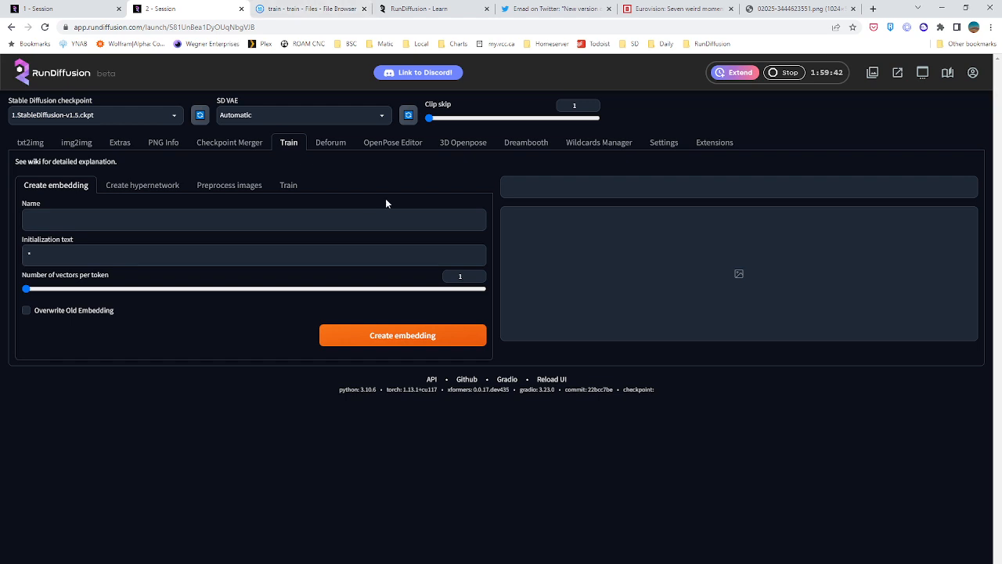
click(54, 220)
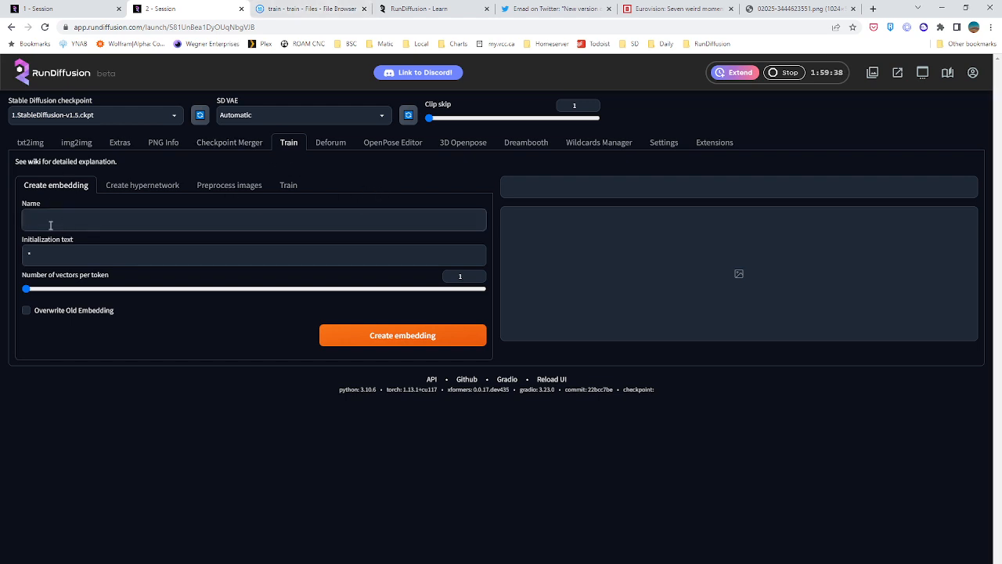
text(darkroom_test)
Set the new embedding's initialization text to drkrm and its number of vectors per token to 5
click(60, 261)
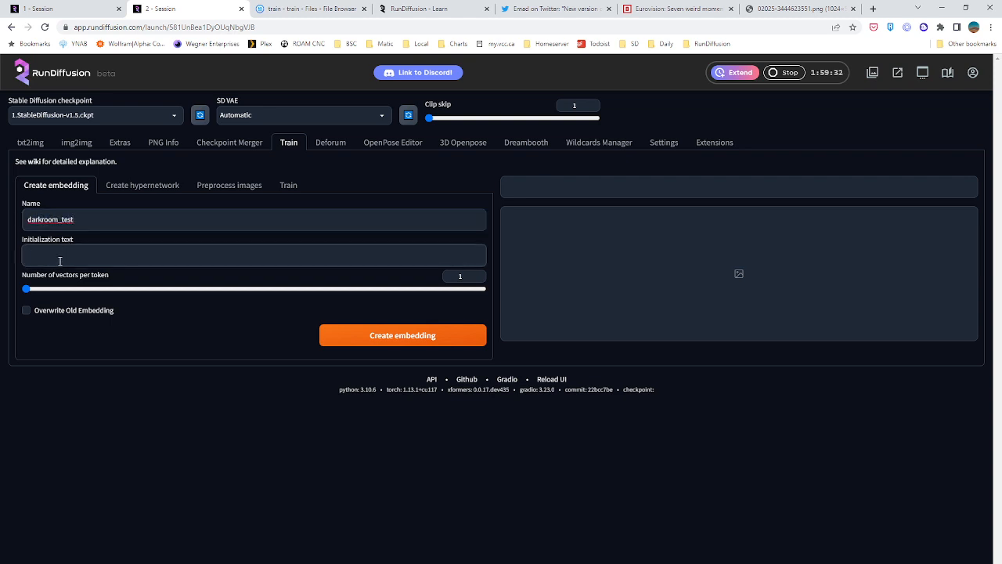
text(dar)
text(kr)
text(m)
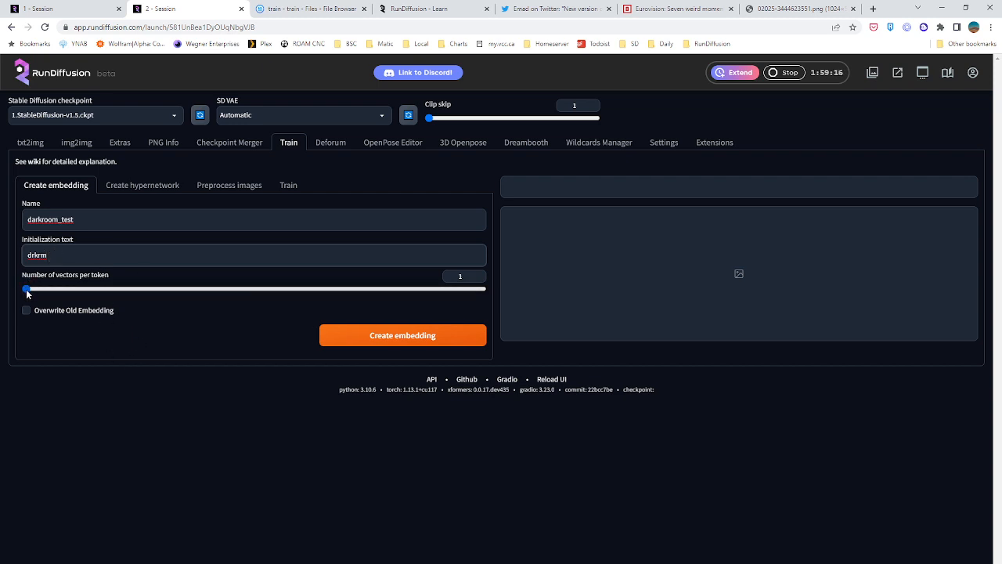
drag(26, 292, 344, 290)
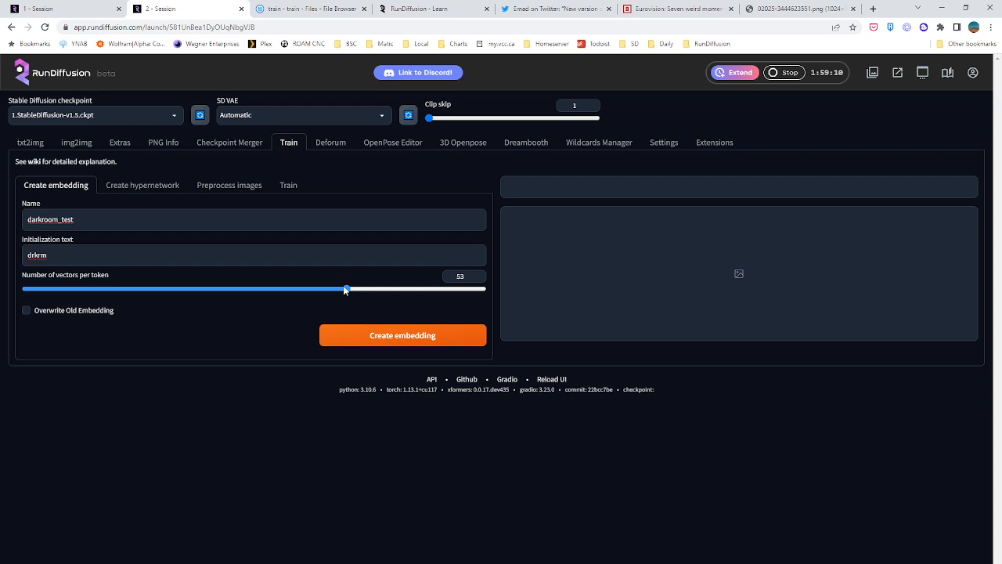
drag(344, 290, 51, 292)
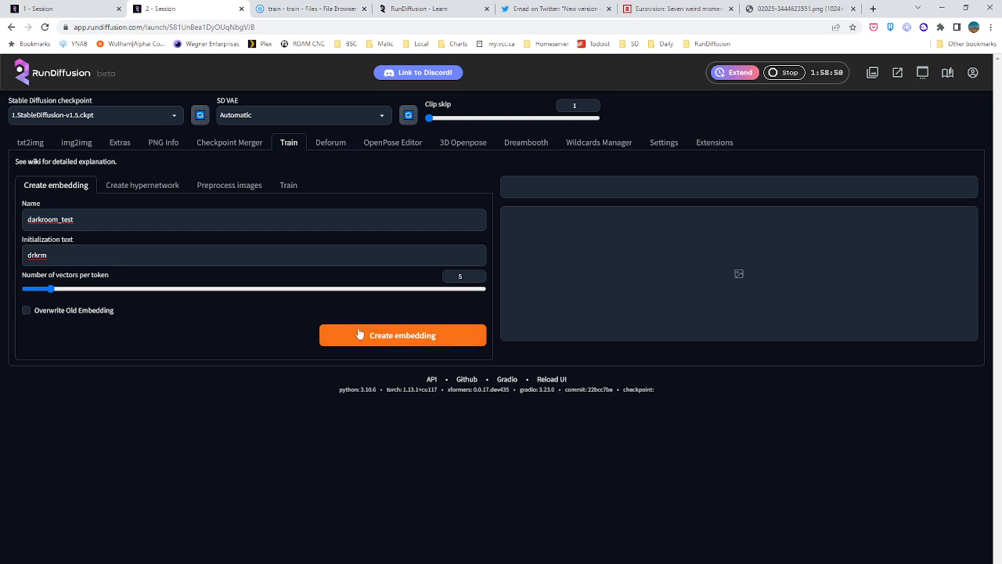
Set the number of vectors per token to 10 and create the darkroom_test embedding
drag(51, 289, 82, 290)
click(418, 337)
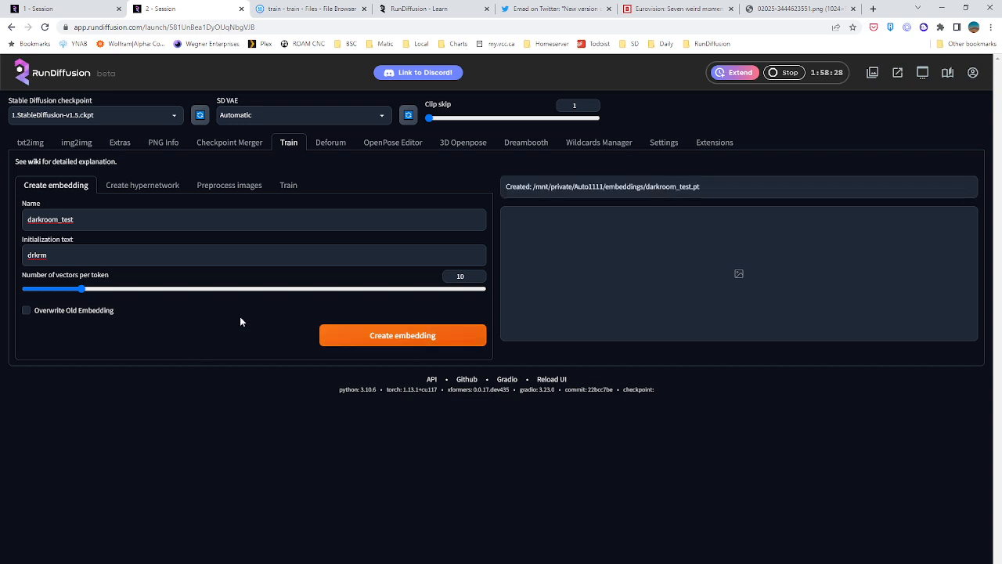
drag(736, 191, 514, 195)
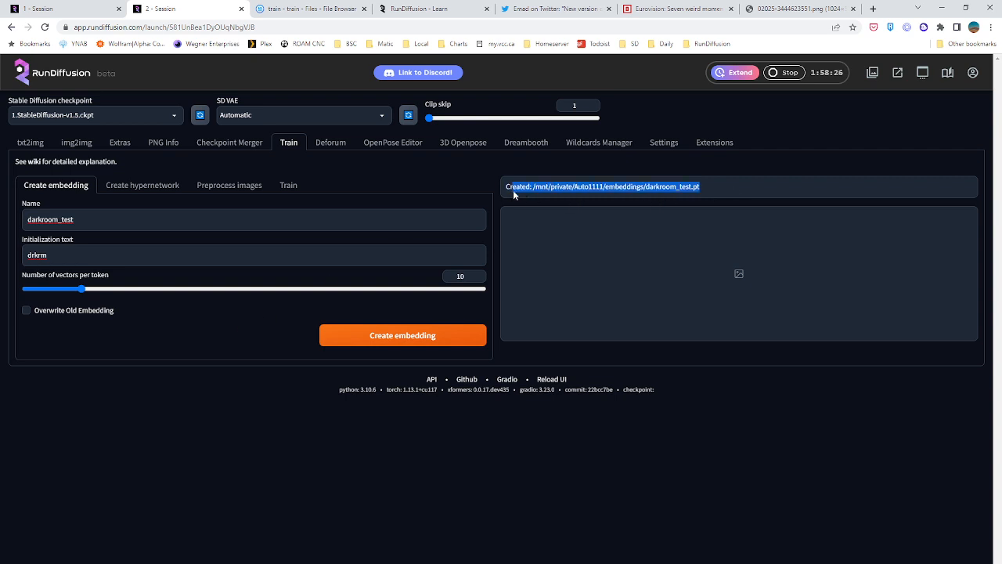
click(514, 195)
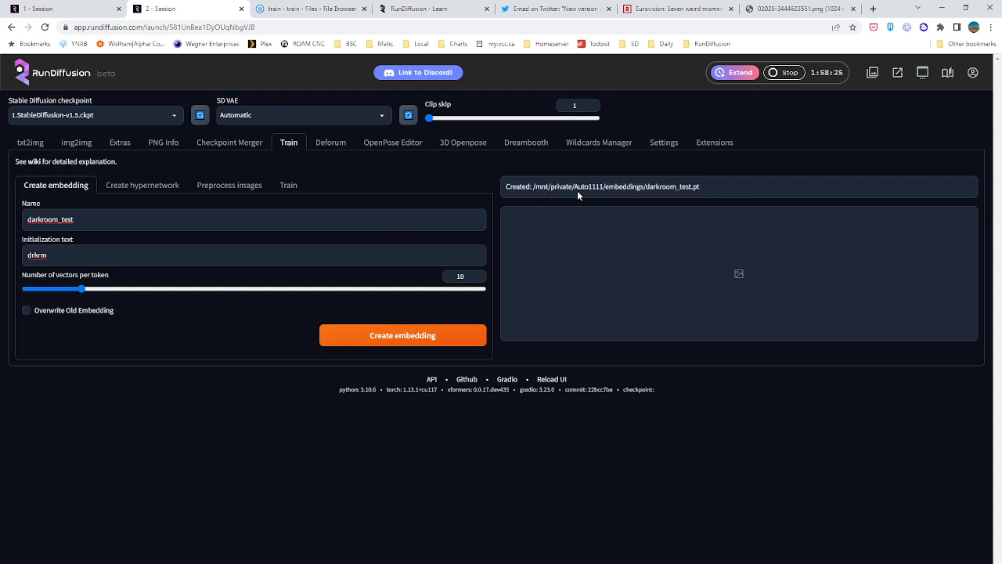
Set the image preprocessing source directory to /mnt/private/darkroom/, checking the darkroom folder's location in the File Browser
click(227, 189)
click(107, 222)
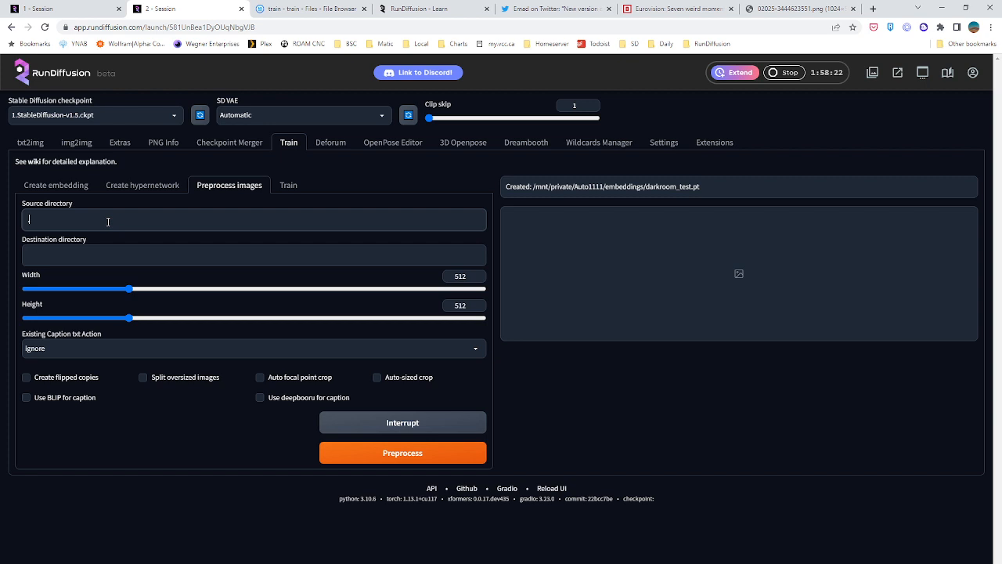
text(/mnt/private/)
key(ctrl+Tab)
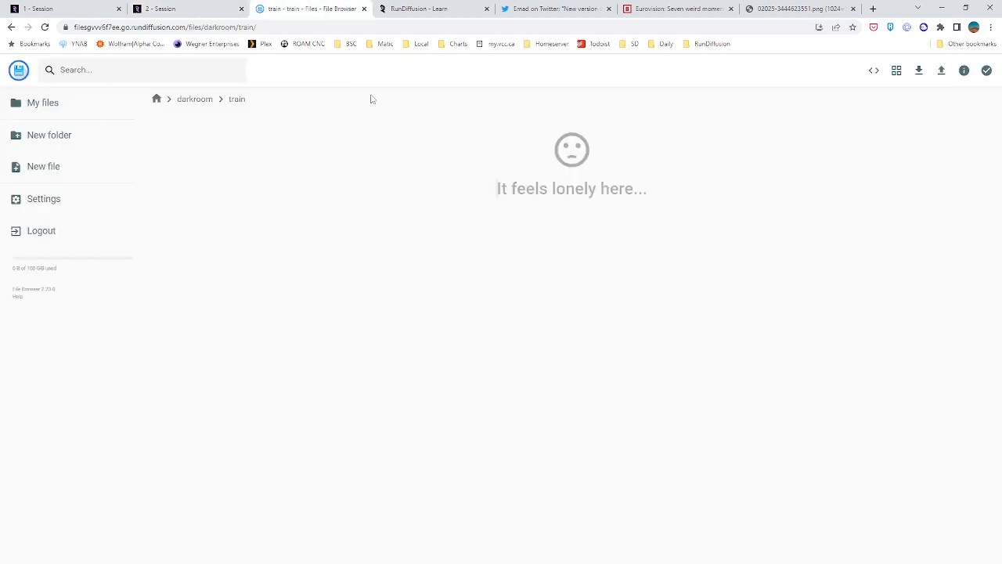
click(197, 100)
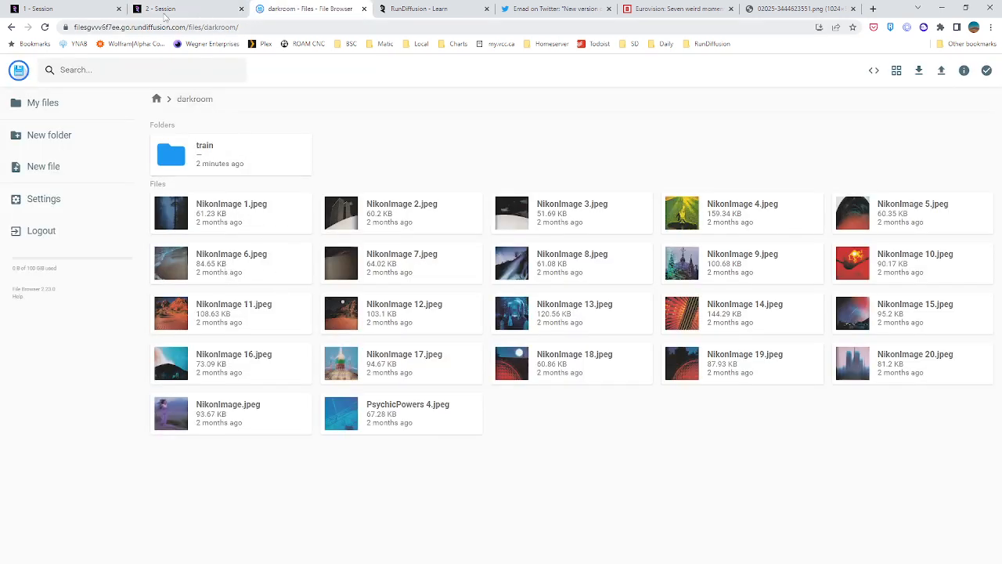
click(167, 11)
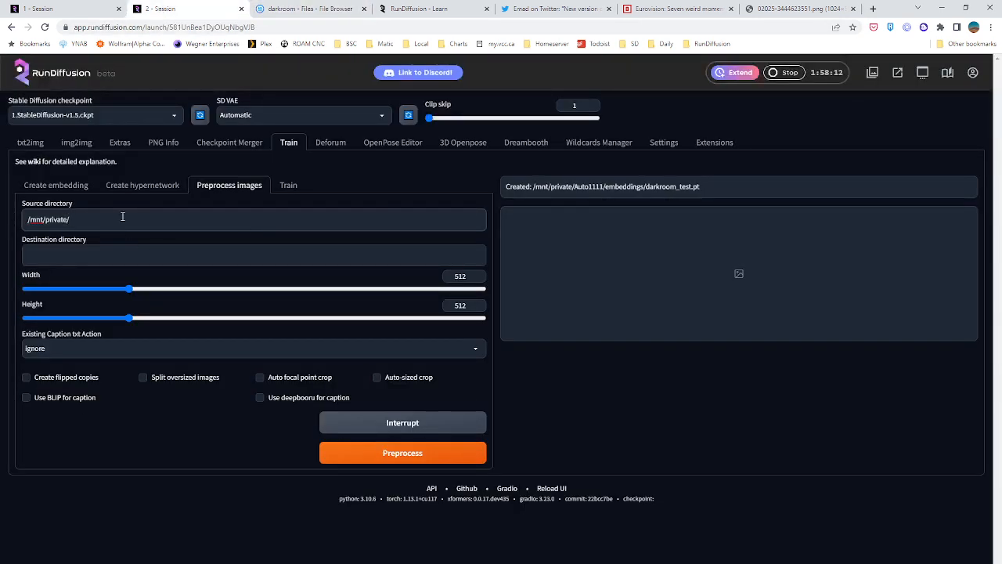
text(darkroom/)
Set the preprocessing destination directory to /mnt/private/darkroom/input/, reusing the source directory path
drag(104, 219, 8, 221)
key(ctrl+c)
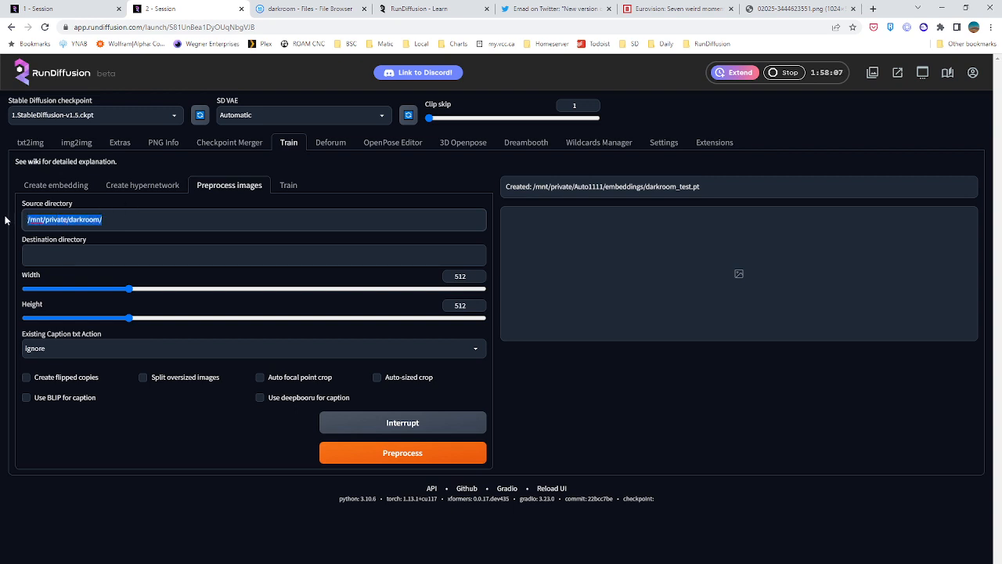
click(45, 254)
key(ctrl+v)
text(input)
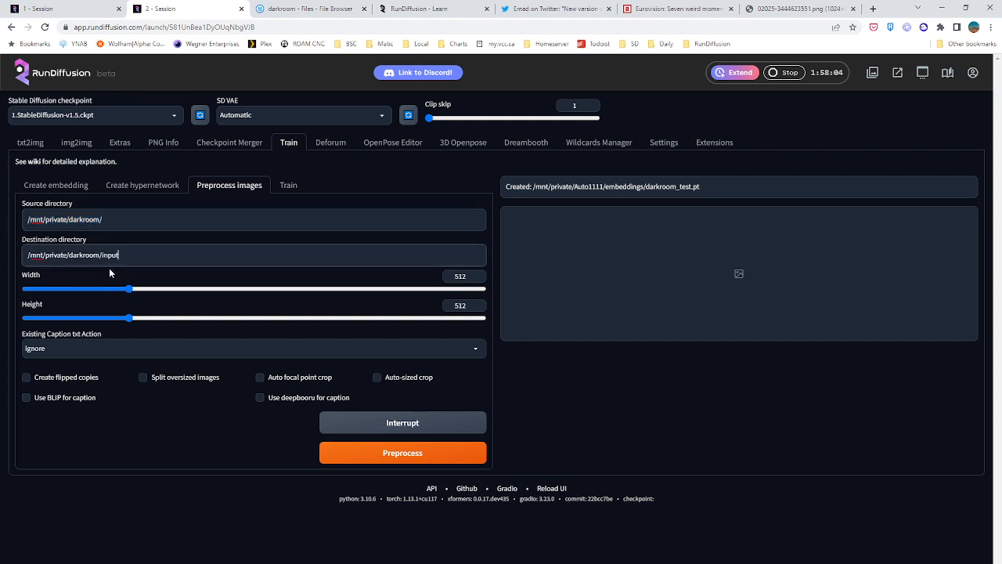
text(/)
Check the darkroom folder's subfolders, then enable BLIP captions and start preprocessing the images
click(297, 10)
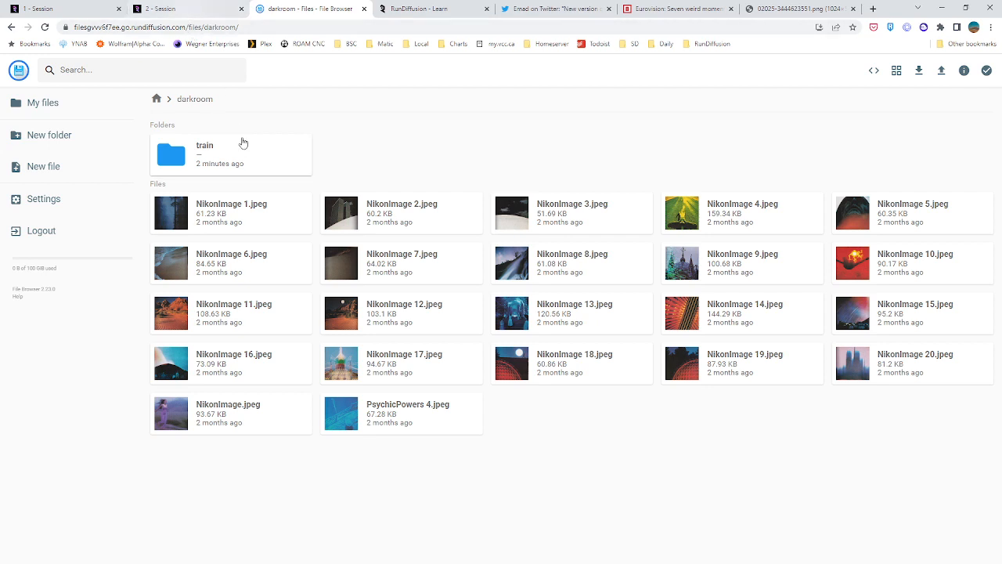
click(178, 10)
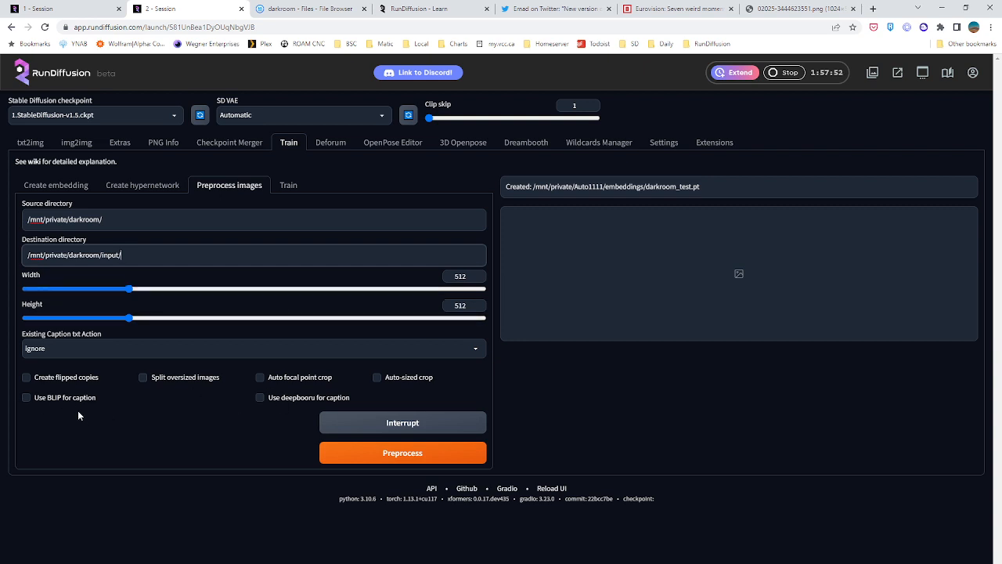
click(34, 399)
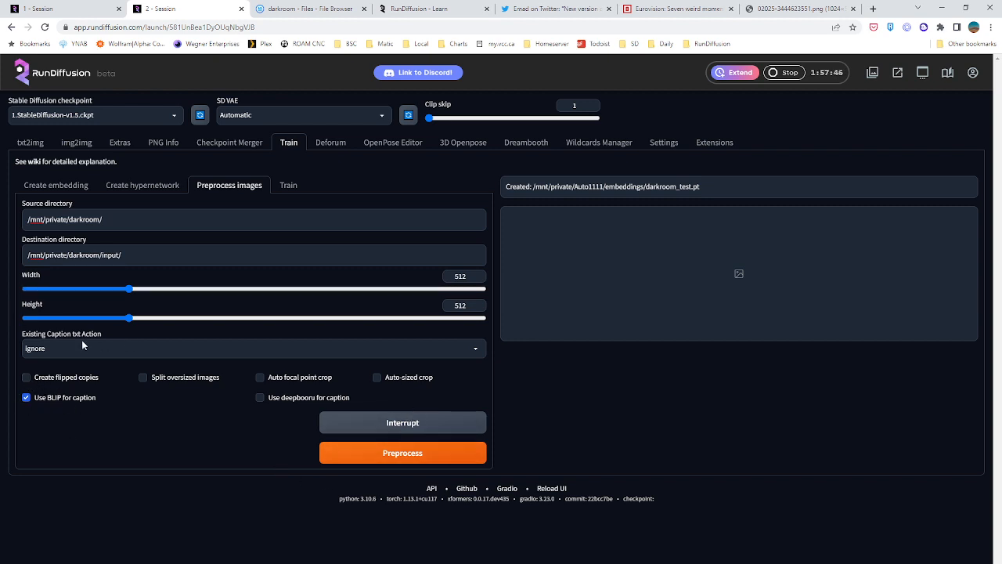
click(399, 462)
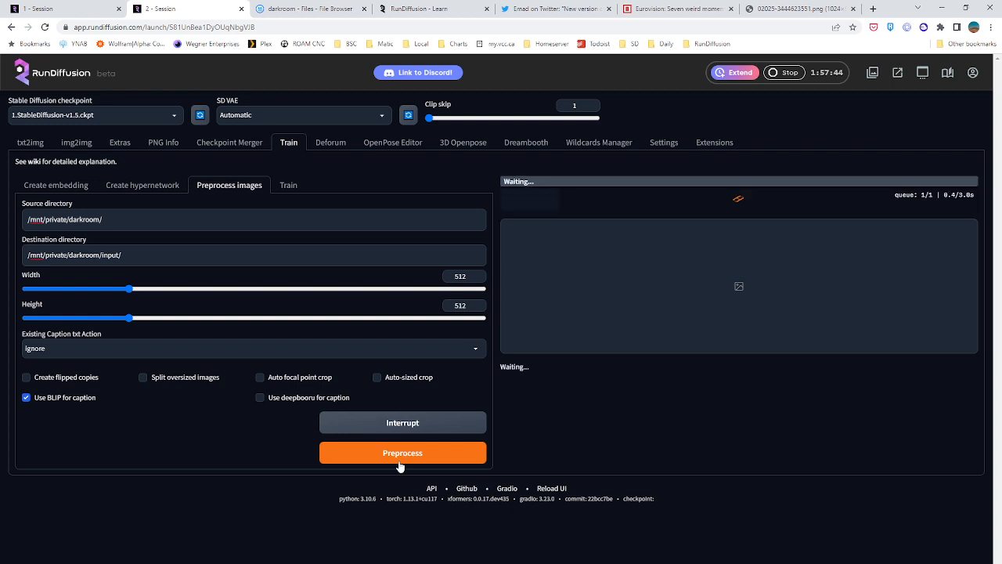
click(71, 7)
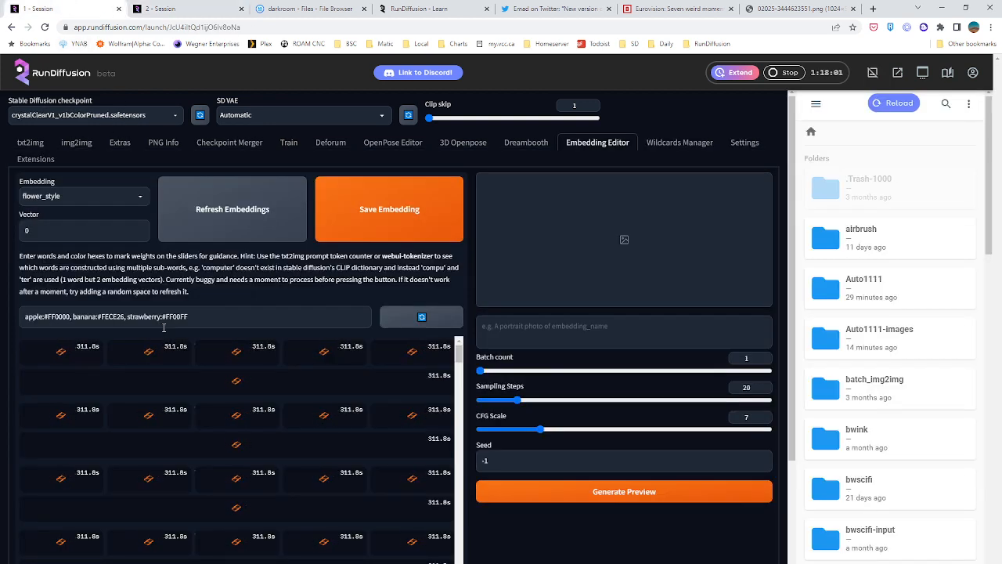
scroll(438, 409, down, 3)
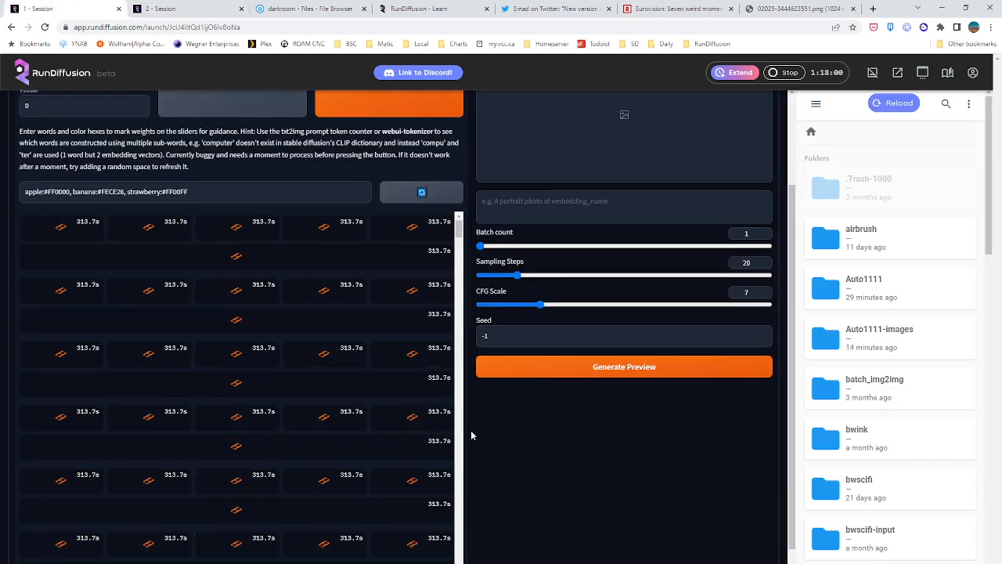
scroll(469, 436, up, 3)
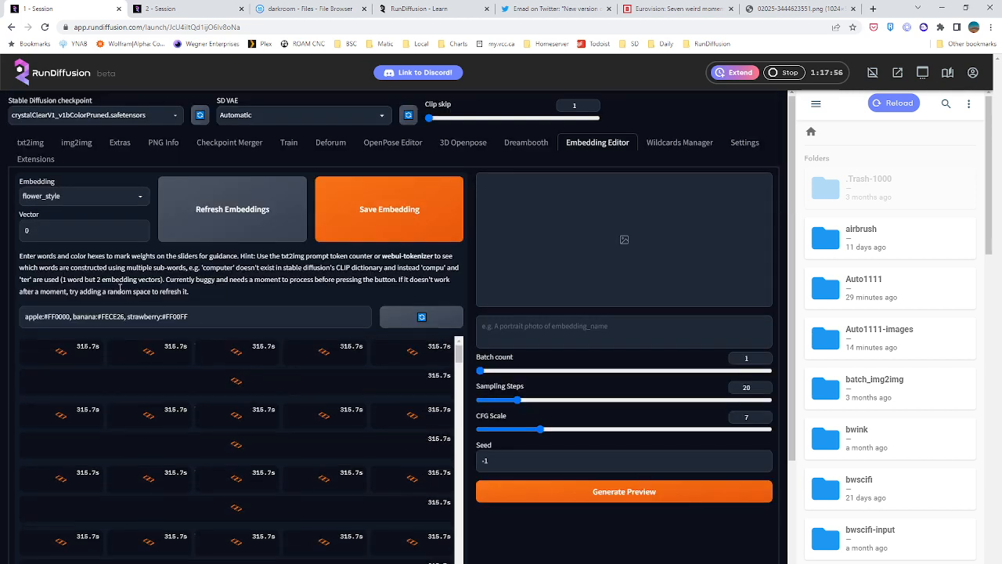
click(160, 8)
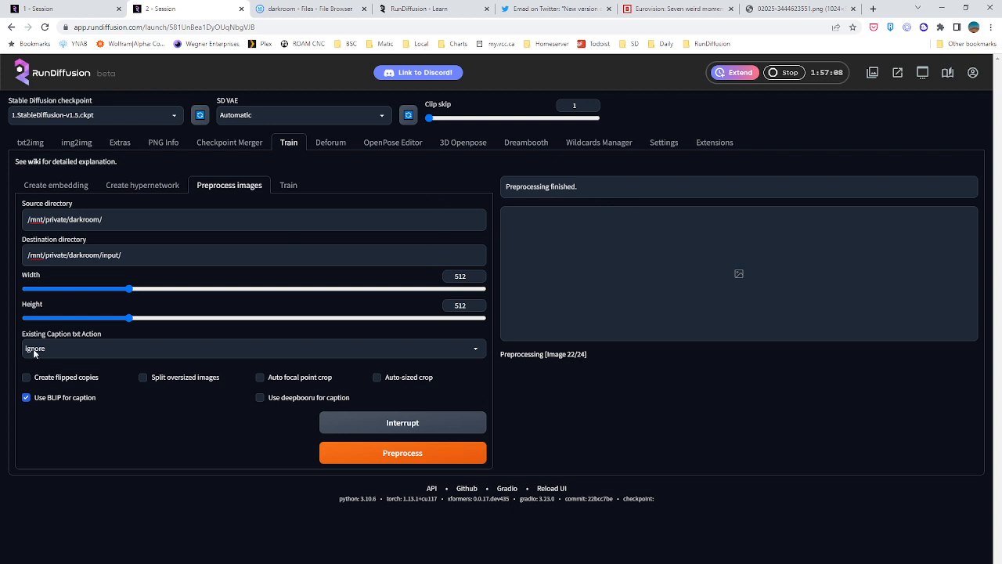
Open the darkroom/input folder in the File Browser and read the generated caption in 00001-0-NikonImage 11.txt, then close it
click(274, 8)
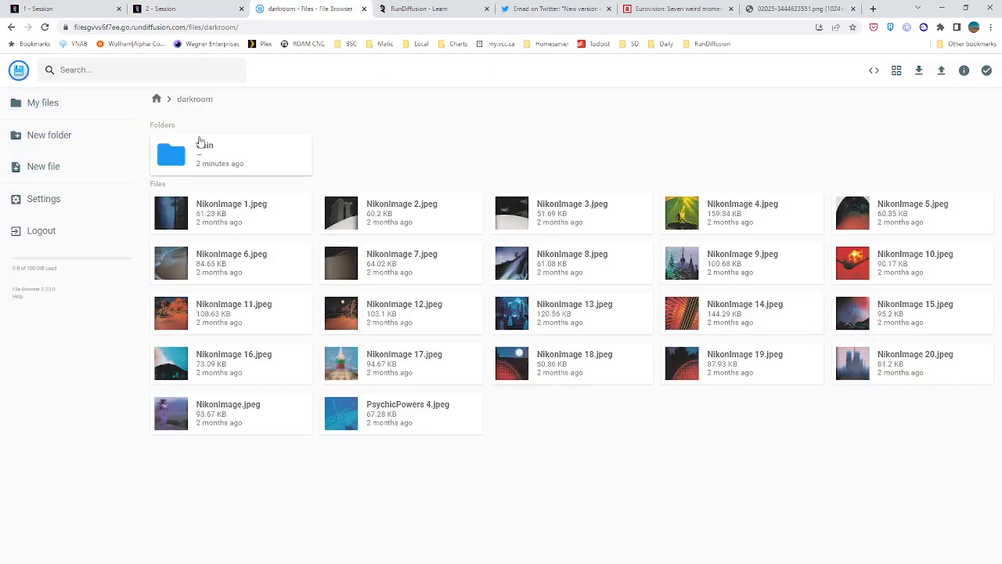
click(157, 99)
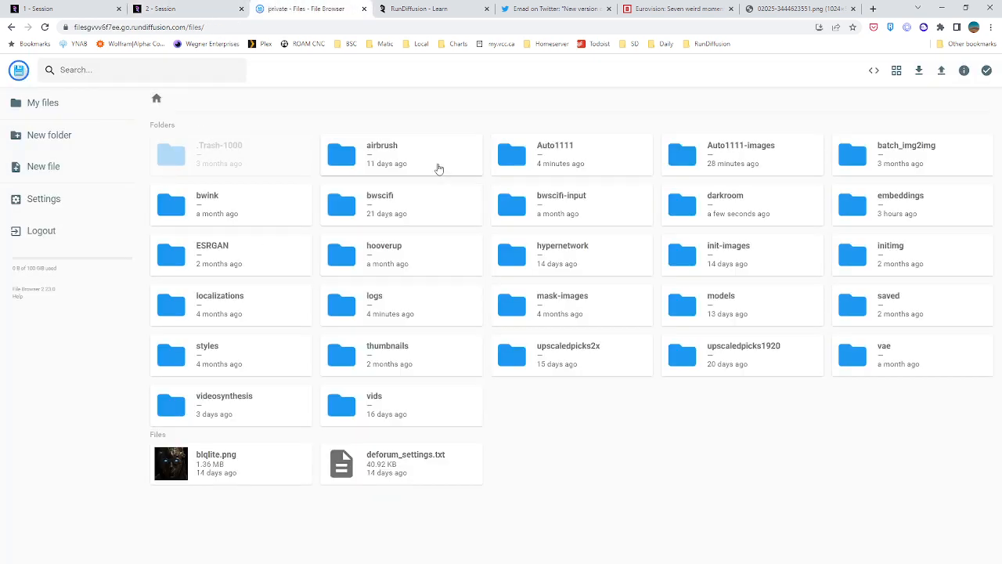
double_click(730, 207)
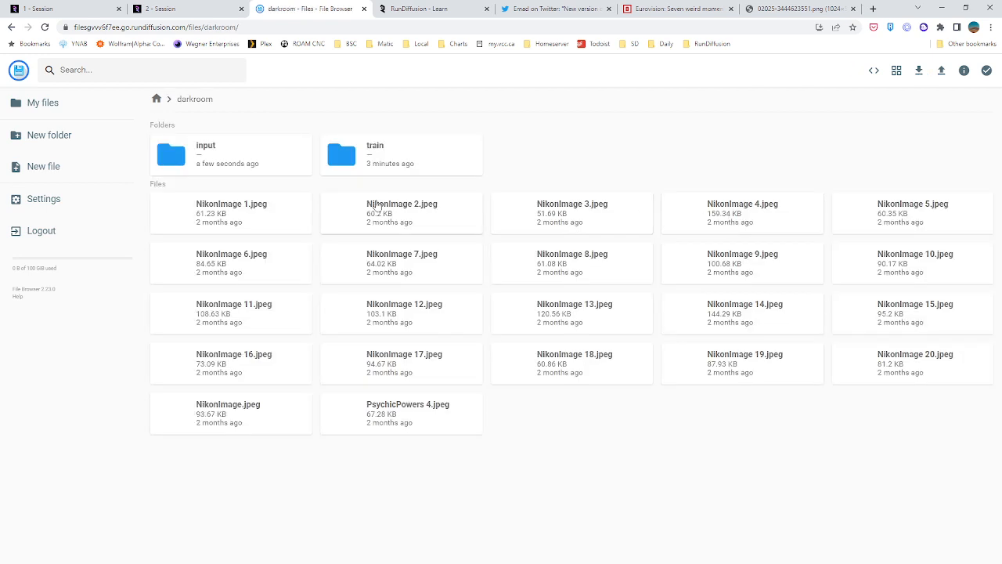
double_click(202, 162)
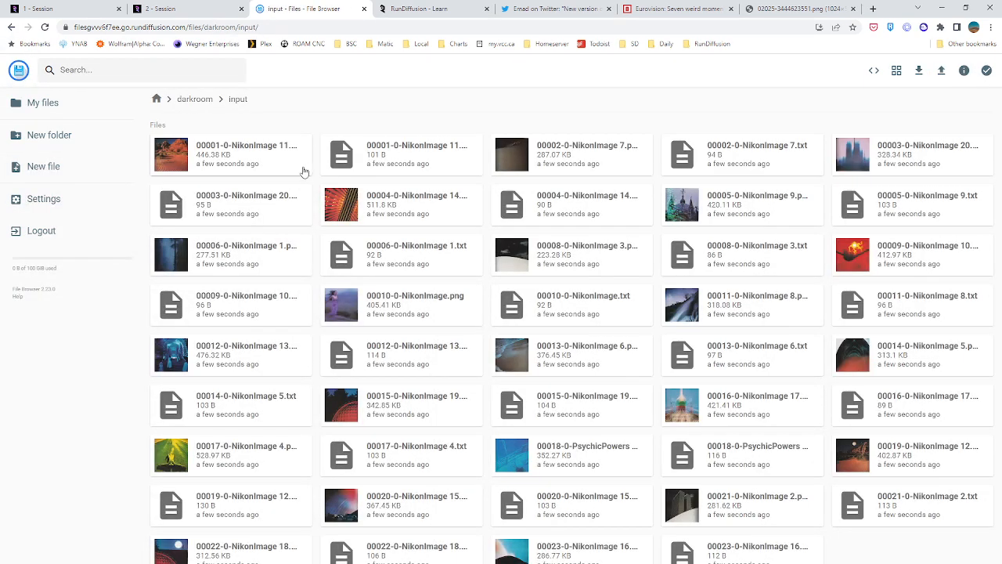
double_click(341, 166)
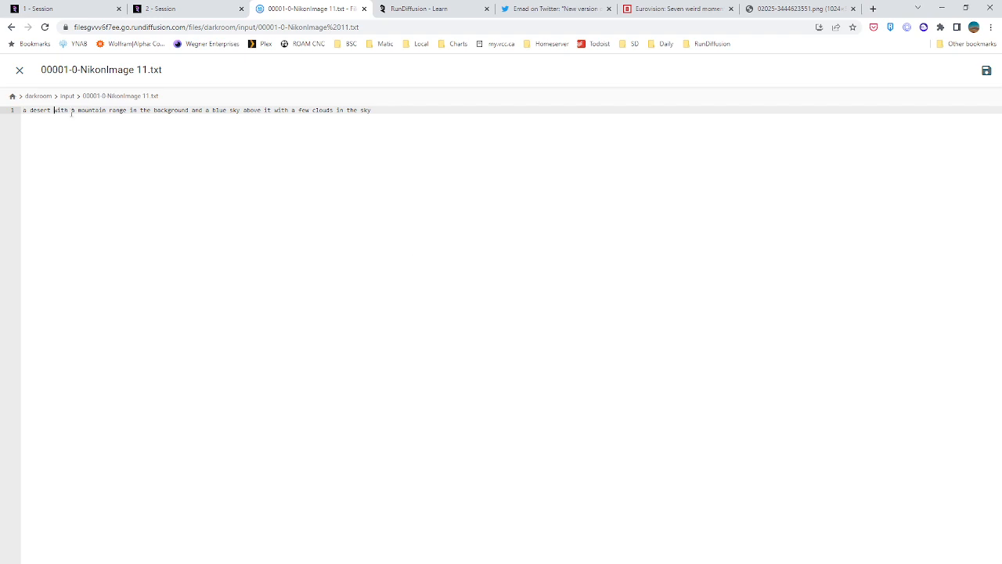
drag(72, 113, 467, 114)
click(444, 186)
click(20, 70)
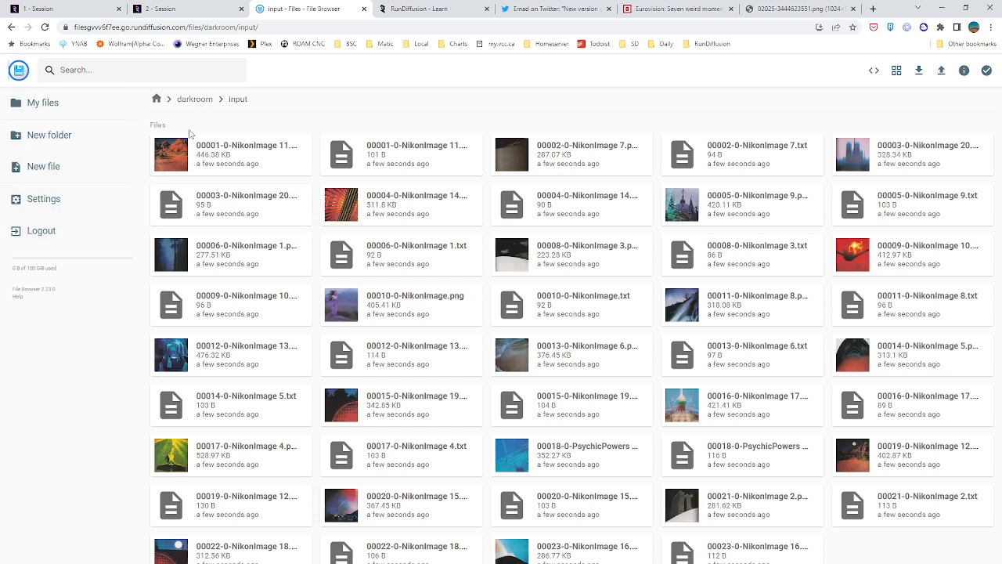
click(34, 8)
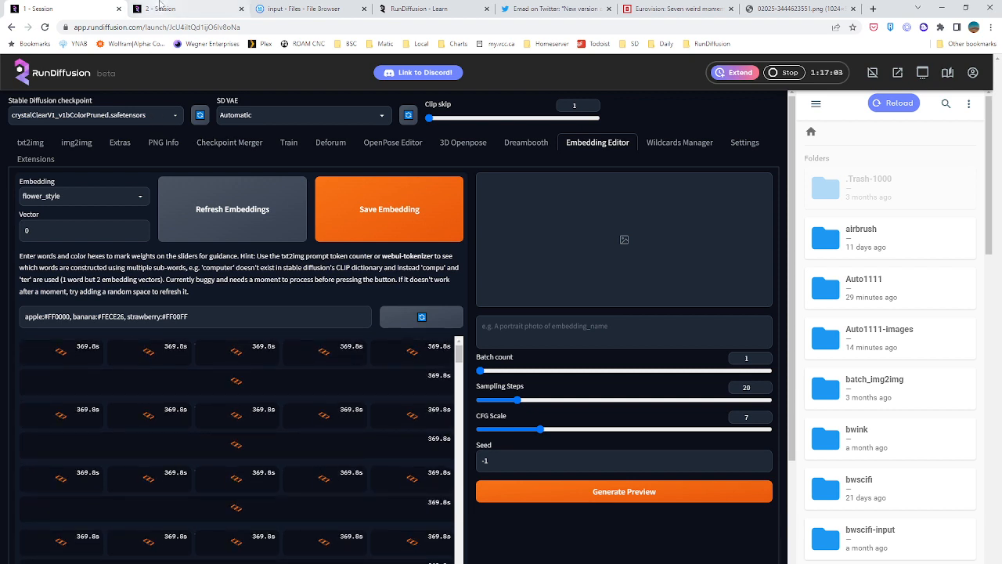
click(160, 8)
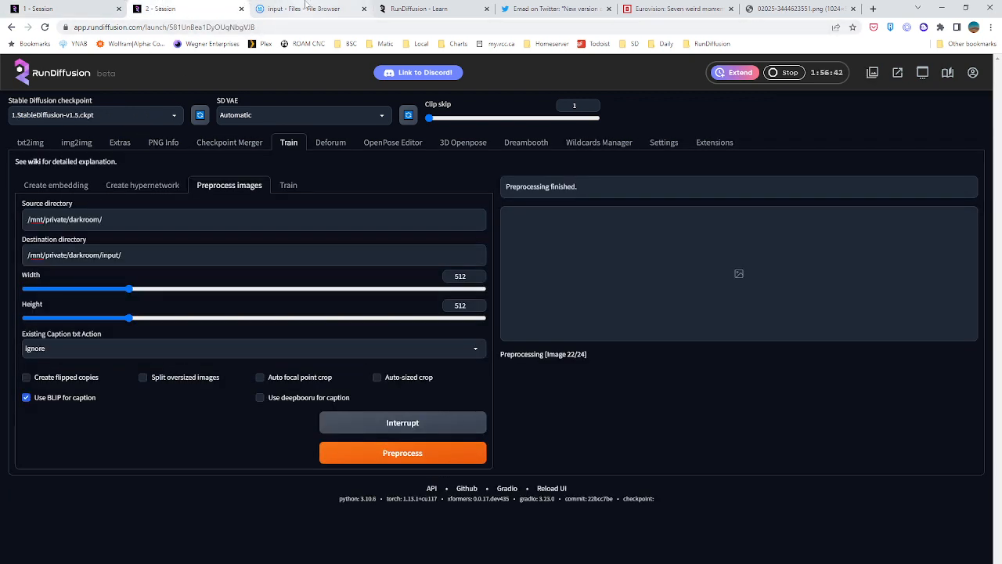
click(305, 8)
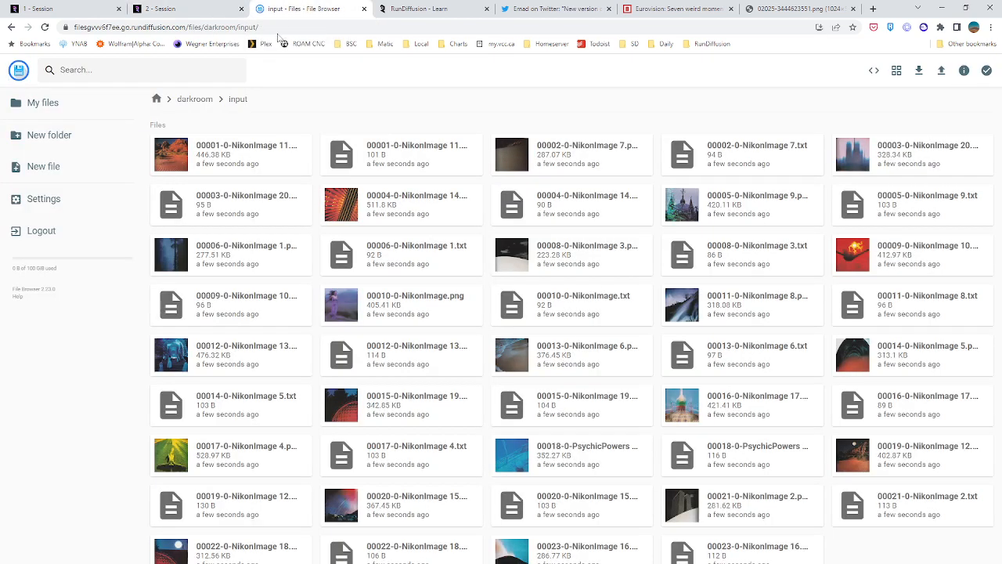
click(206, 101)
click(173, 7)
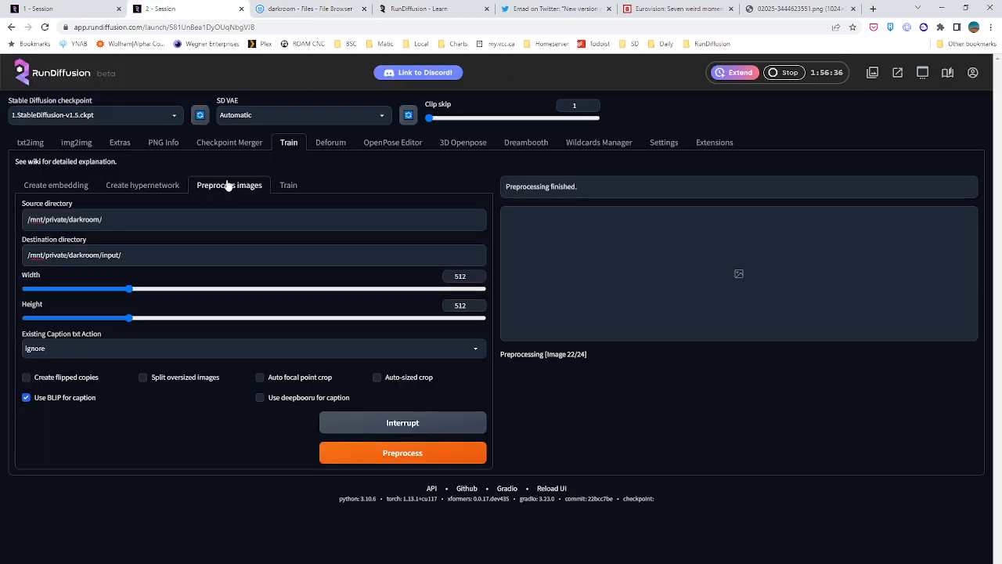
click(307, 9)
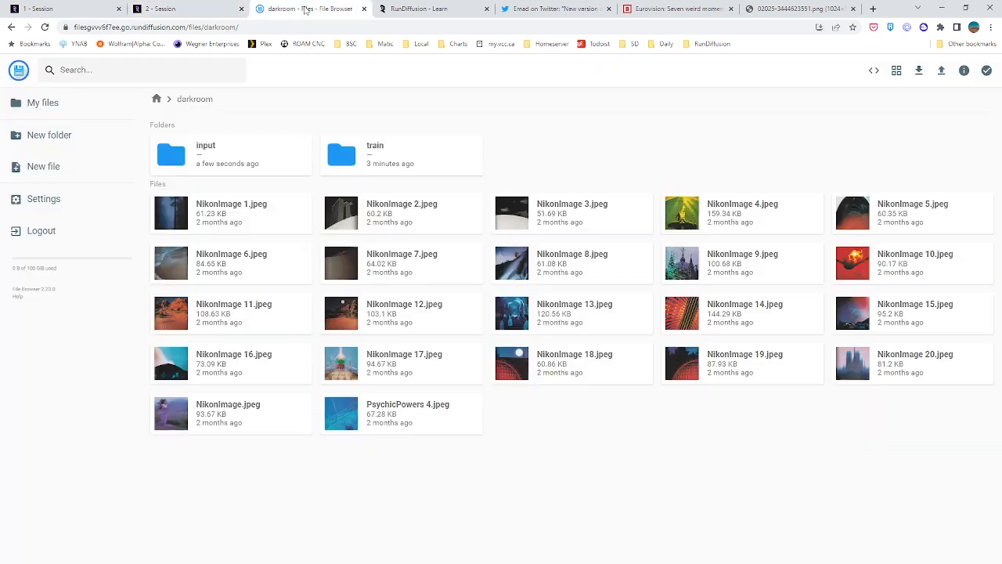
Open the textual-inversion-templates folder inside Auto1111 to view the available prompt template files
click(156, 101)
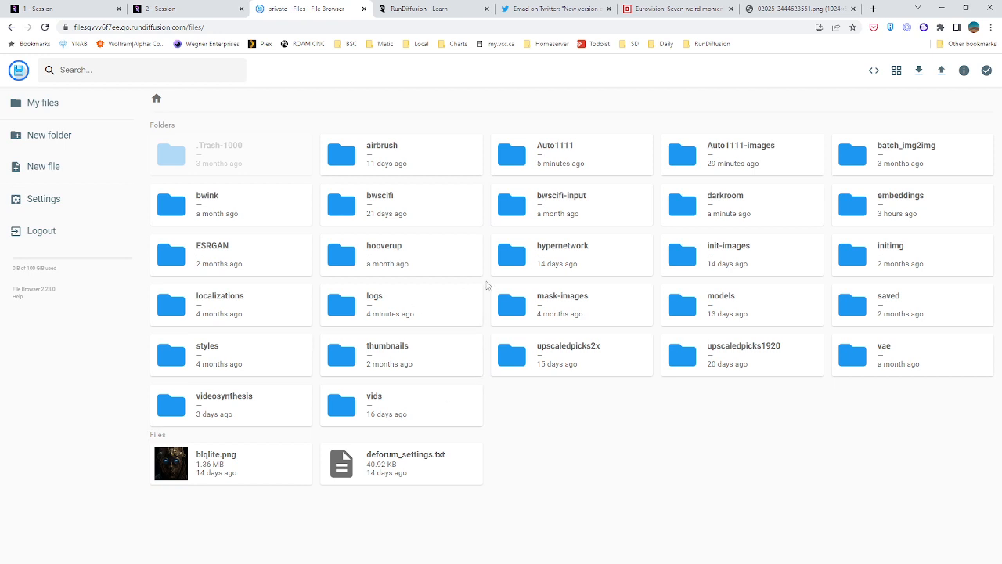
double_click(516, 154)
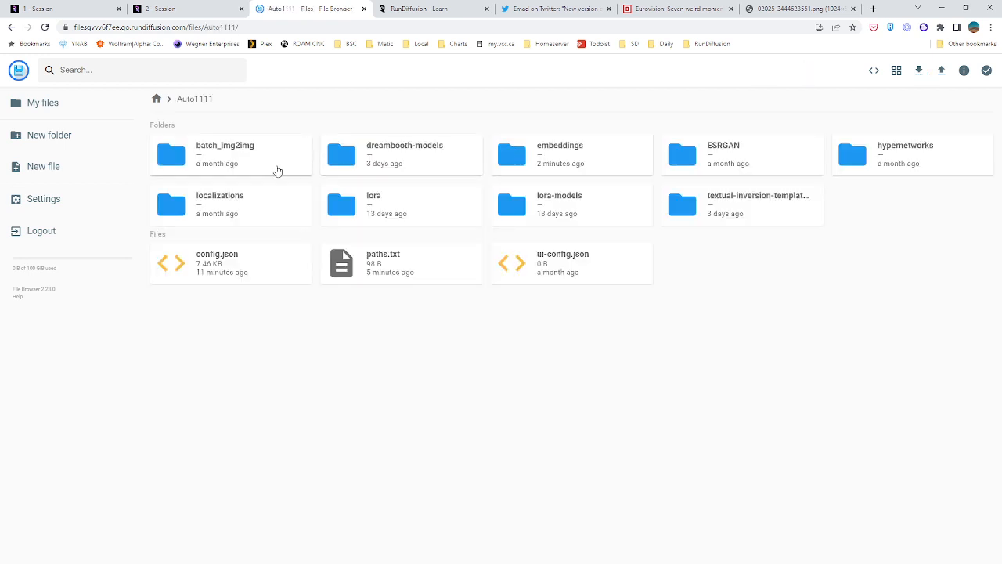
click(752, 207)
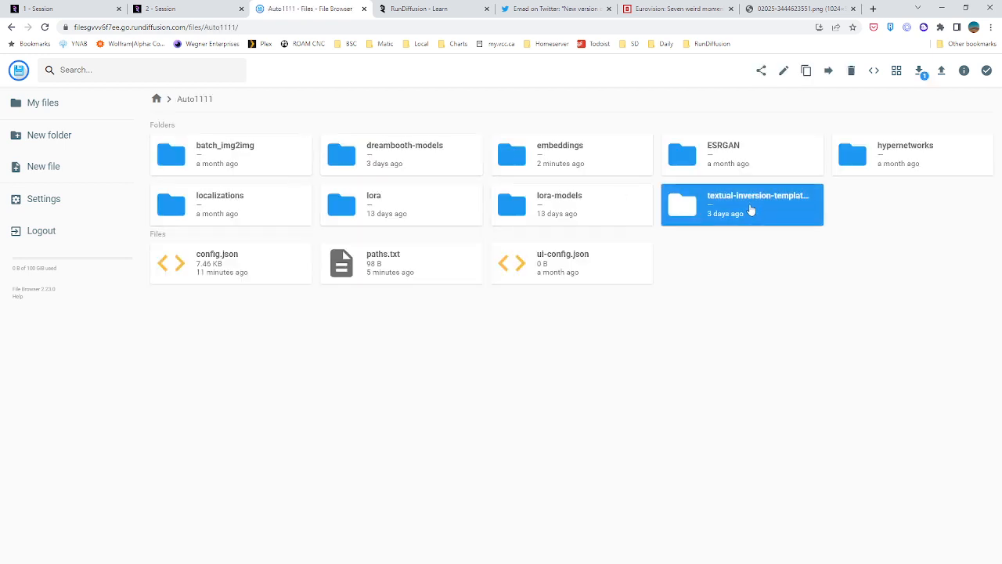
double_click(744, 212)
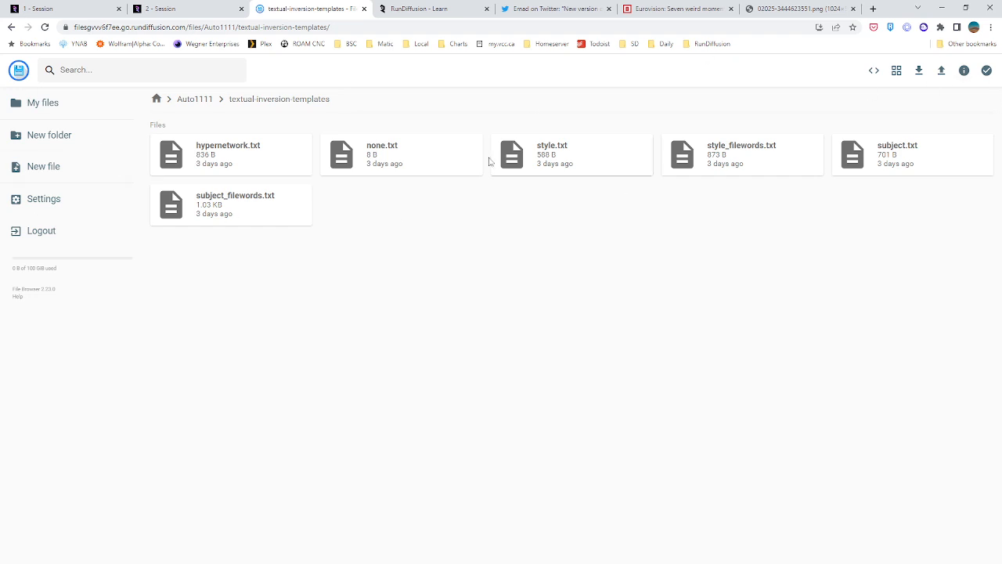
click(202, 159)
key(ctrl+a)
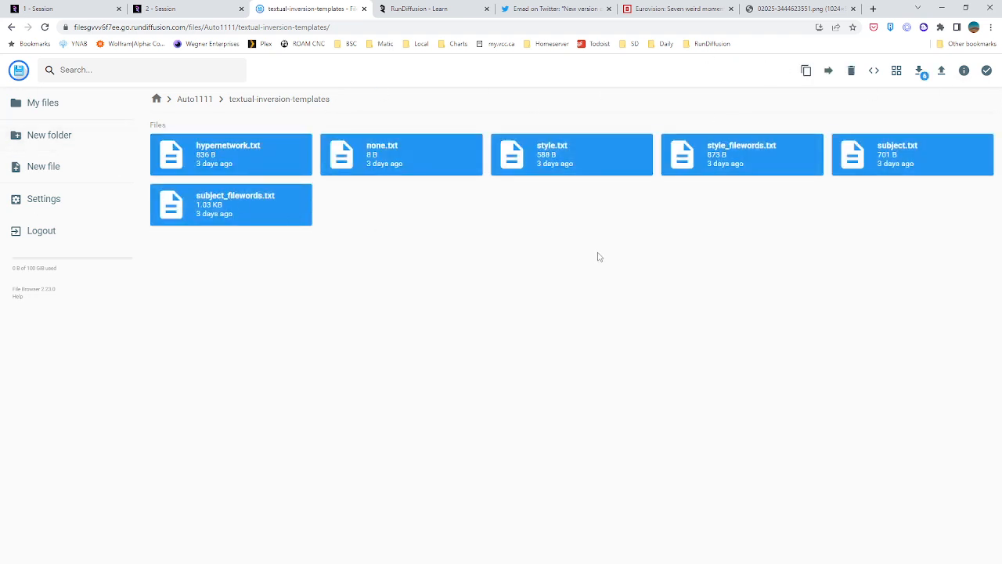
click(291, 166)
click(392, 159)
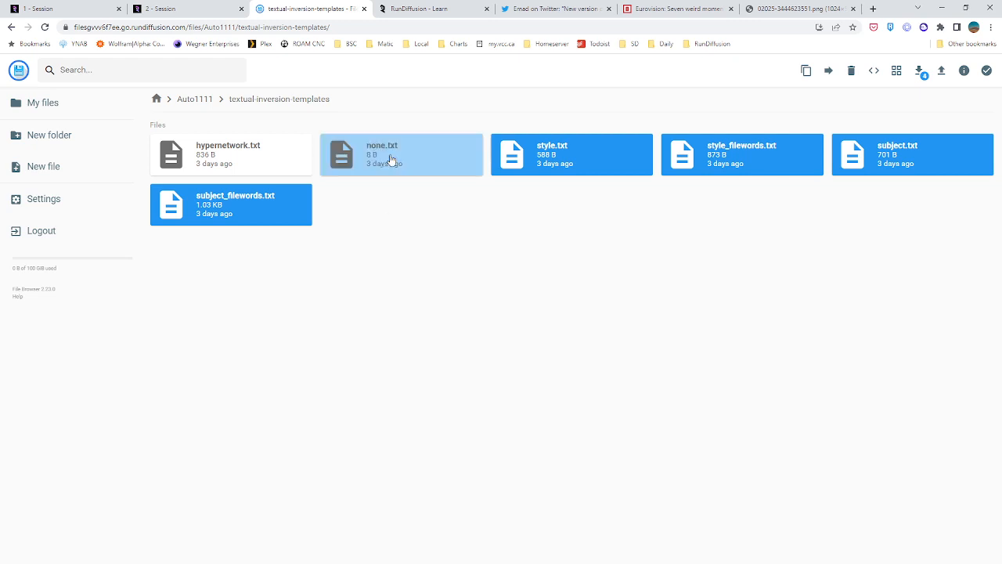
click(573, 165)
click(808, 161)
click(861, 168)
click(223, 211)
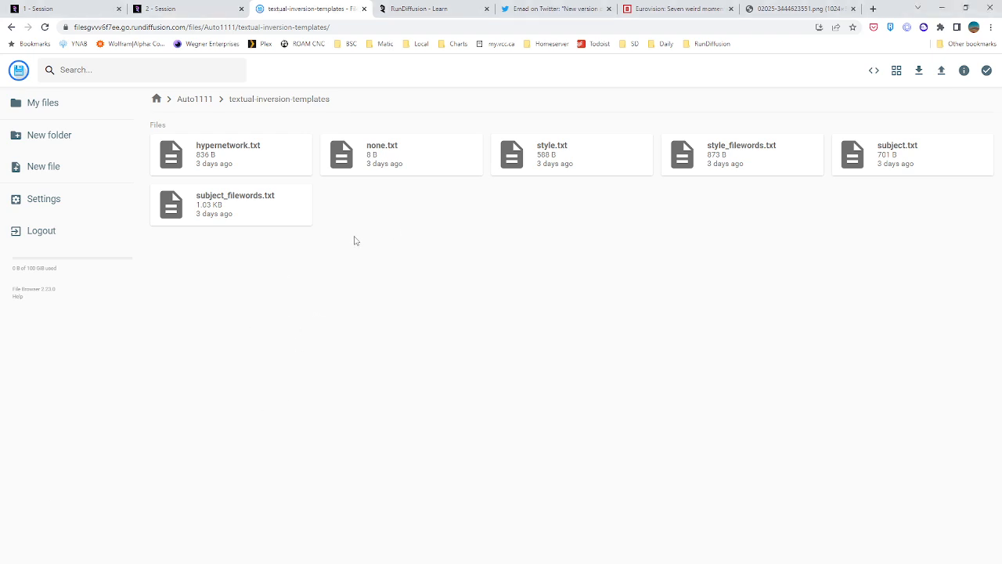
Read the style_filewords.txt prompt template and close it, then open the embedding training settings in the second session
double_click(745, 155)
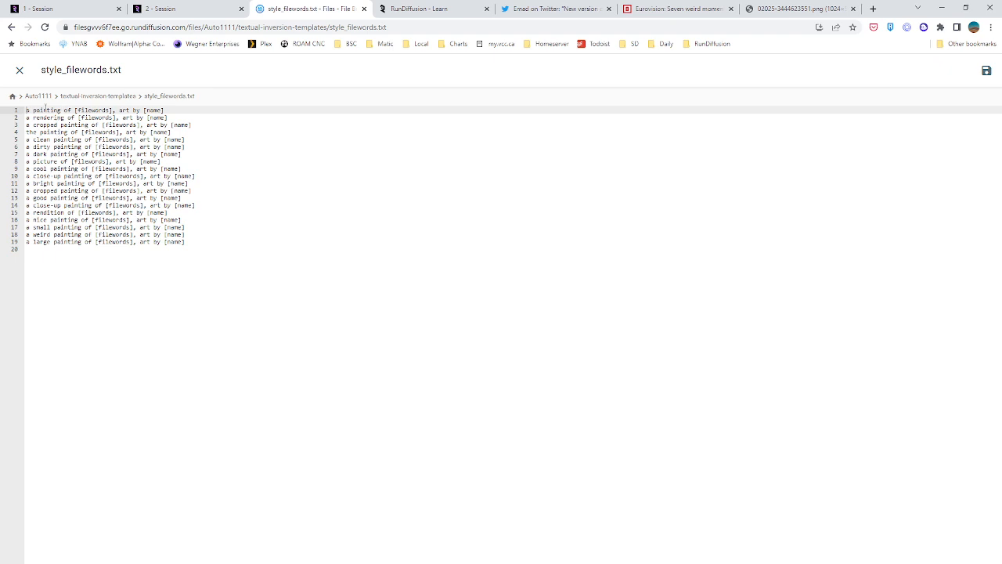
click(19, 70)
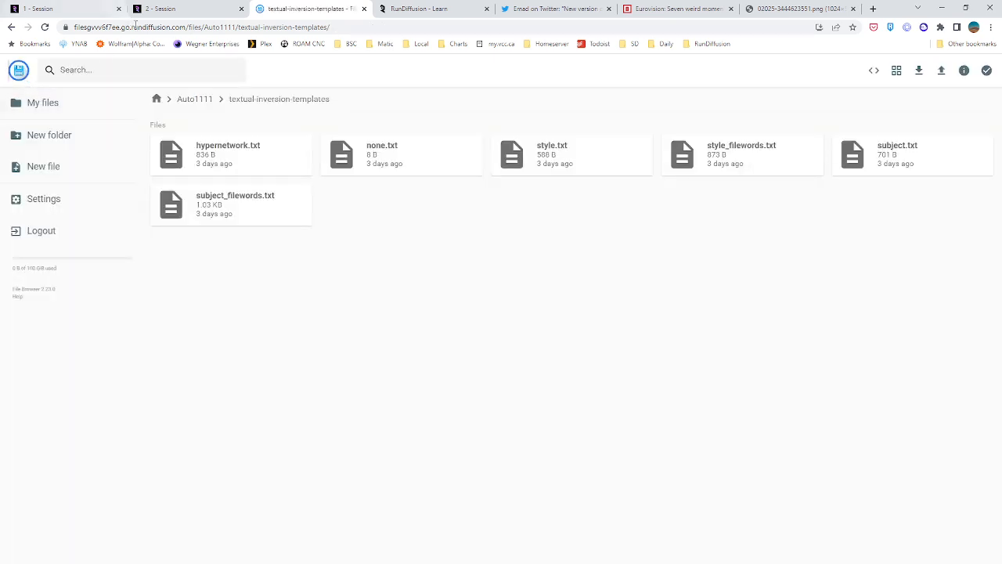
click(158, 10)
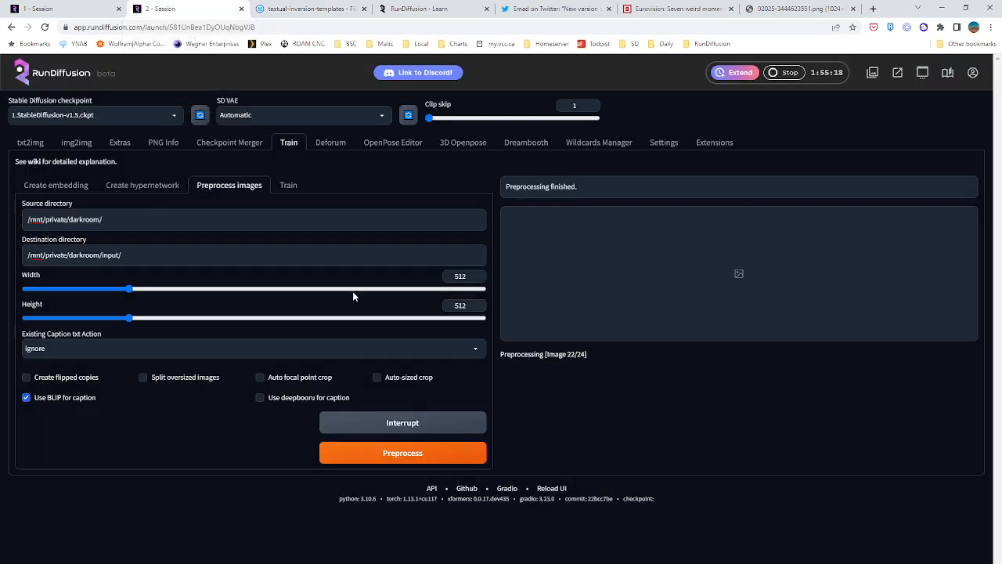
click(287, 188)
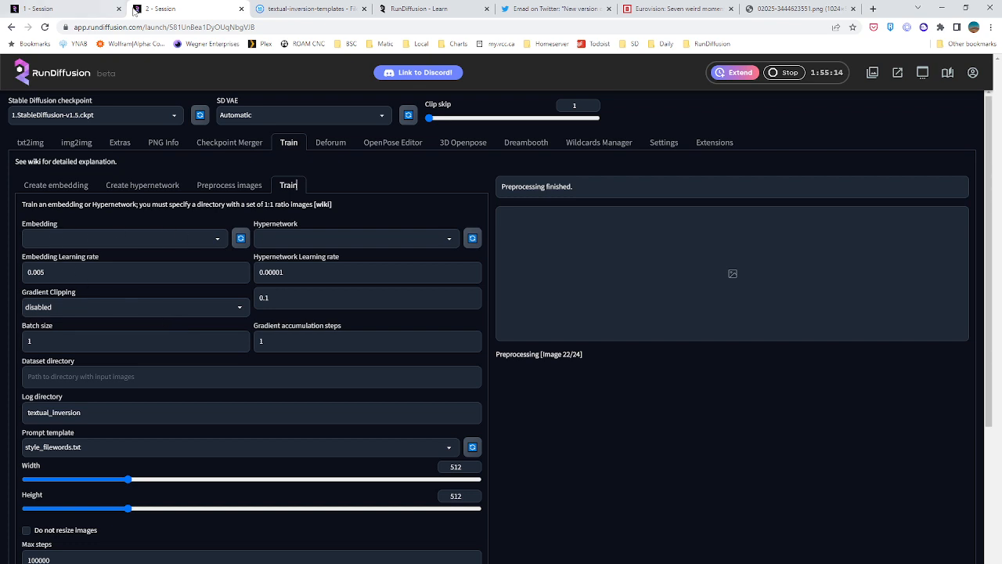
Open the Creator's Club Documentation on the RunDiffusion Learn site and read the Webui Volumes and Paths section
click(316, 11)
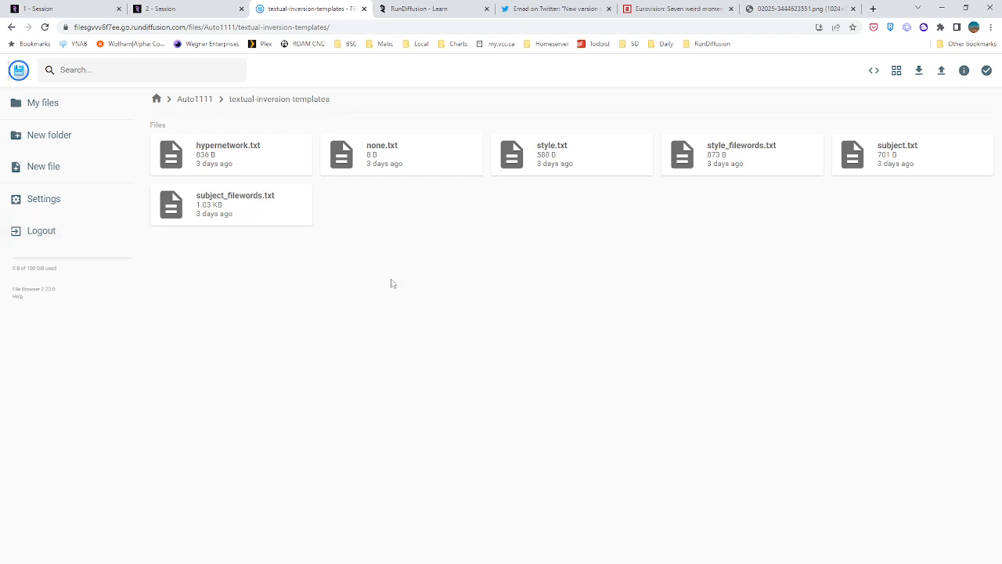
click(453, 7)
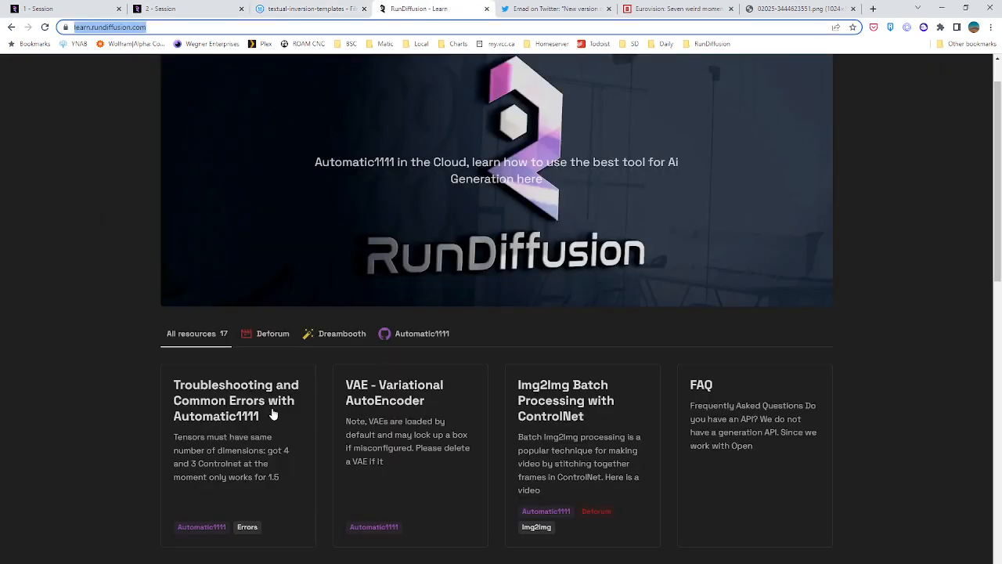
scroll(297, 407, down, 3)
click(529, 409)
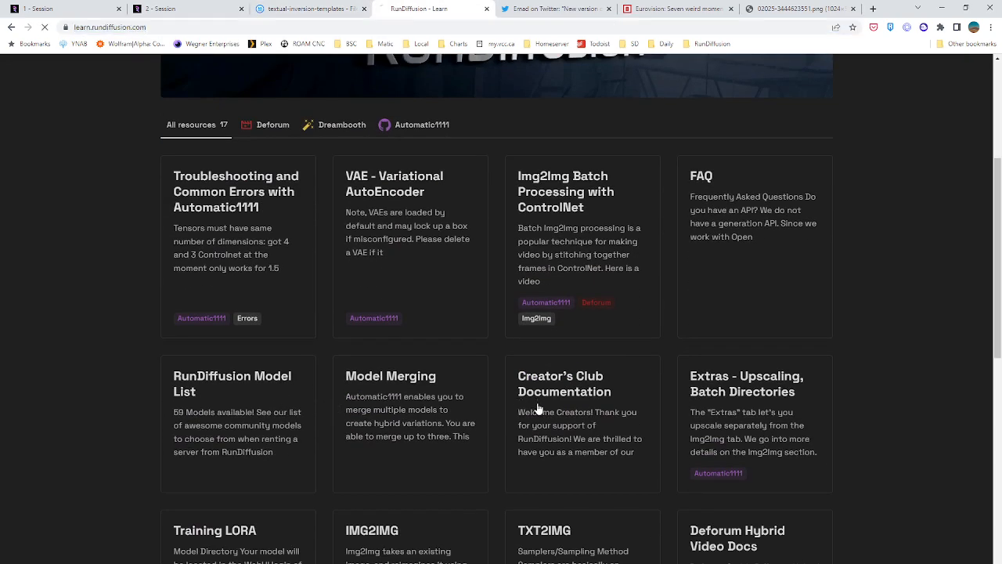
scroll(131, 286, down, 20)
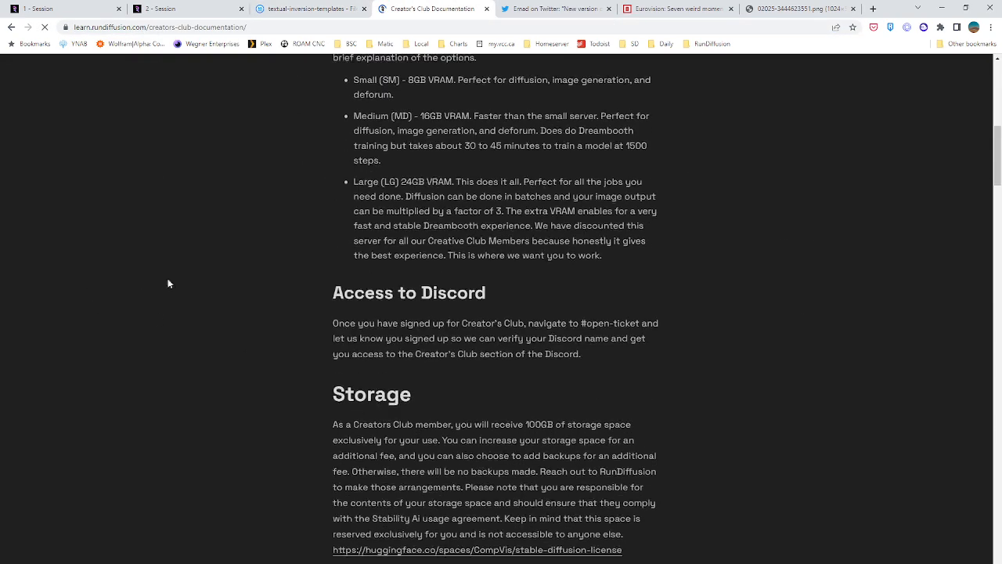
scroll(307, 412, down, 6)
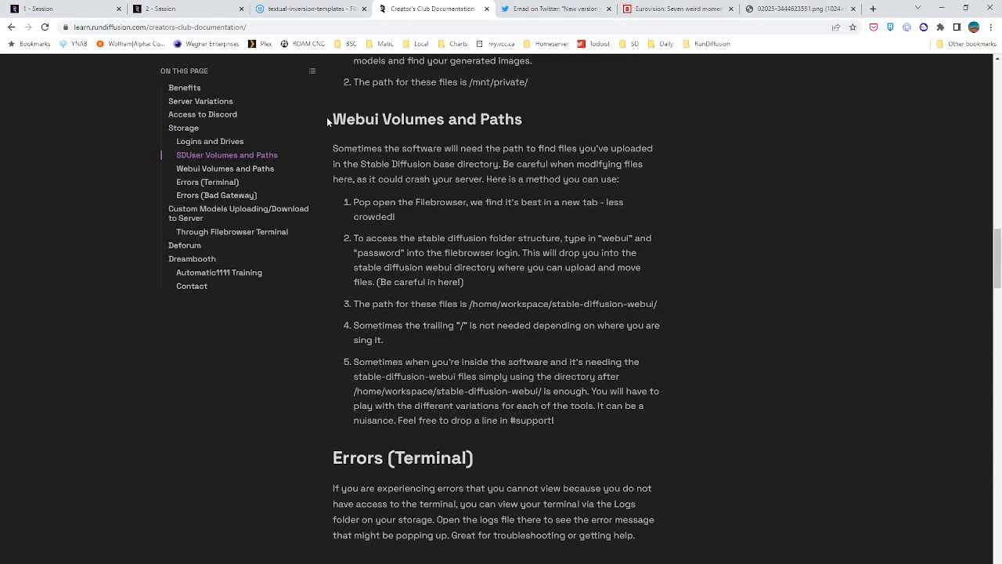
drag(328, 122, 543, 126)
drag(350, 201, 334, 148)
click(335, 146)
Switch back to the second session and choose darkroom_test as the embedding to train
click(160, 9)
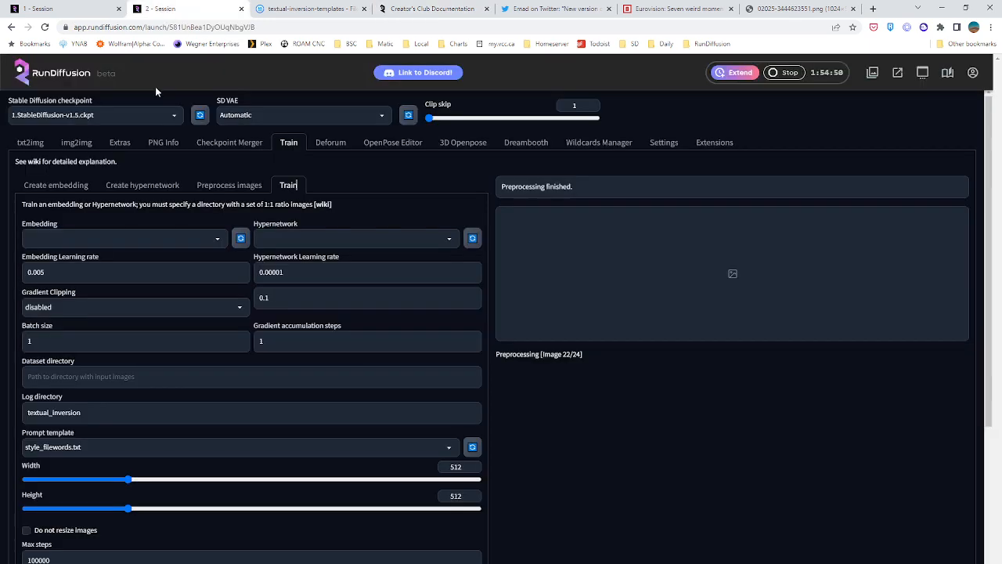
click(80, 238)
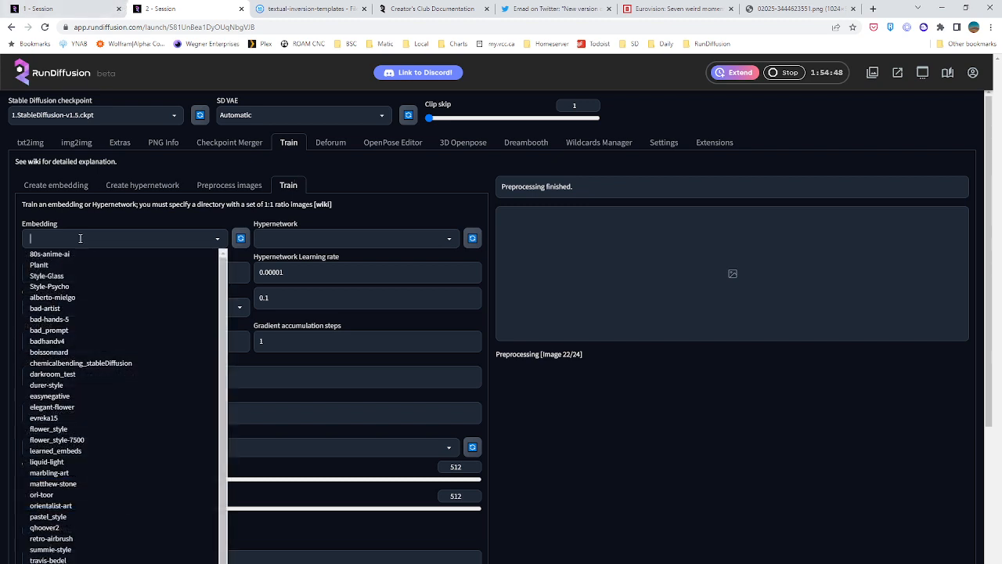
mouse_move(223, 271)
mouse_down()
mouse_move(222, 283)
mouse_move(223, 272)
mouse_up()
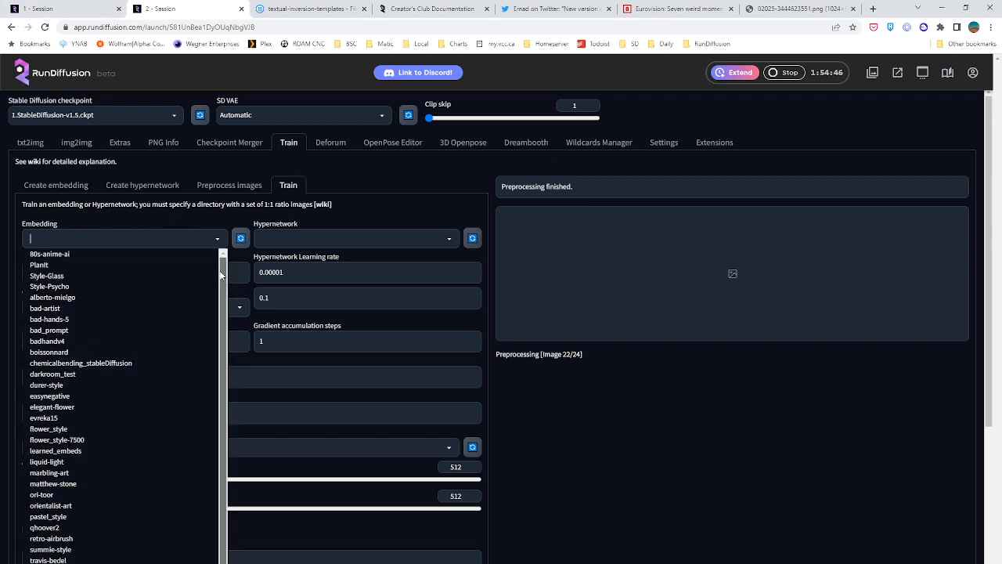
click(70, 374)
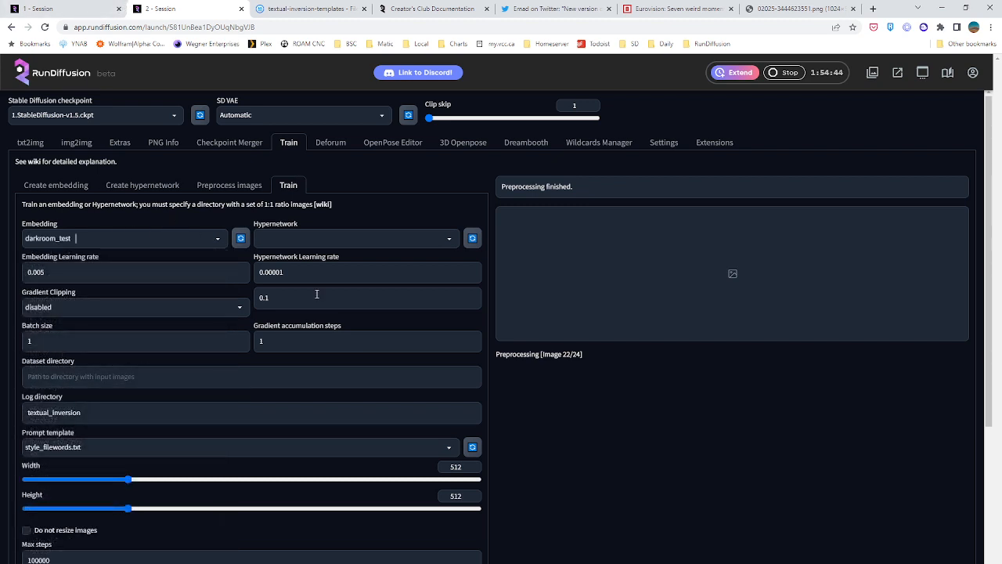
click(125, 236)
click(78, 217)
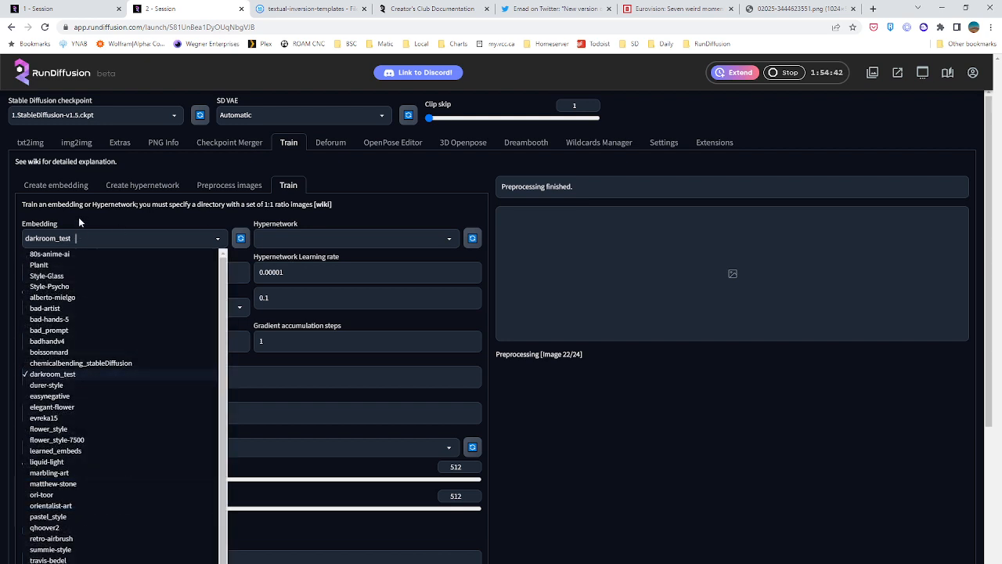
click(78, 216)
Set both the batch size and the gradient accumulation steps to 24
scroll(130, 263, down, 2)
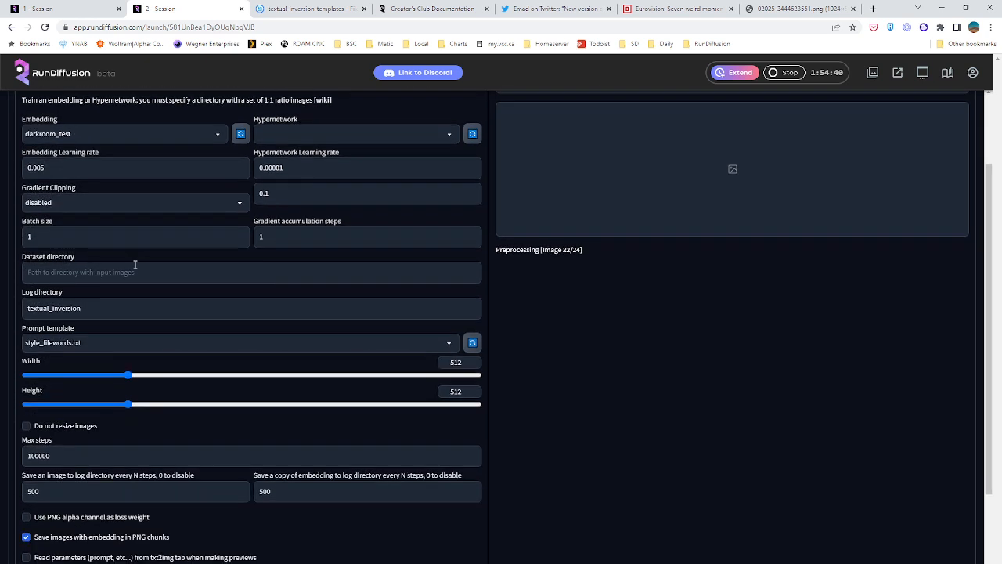
double_click(55, 239)
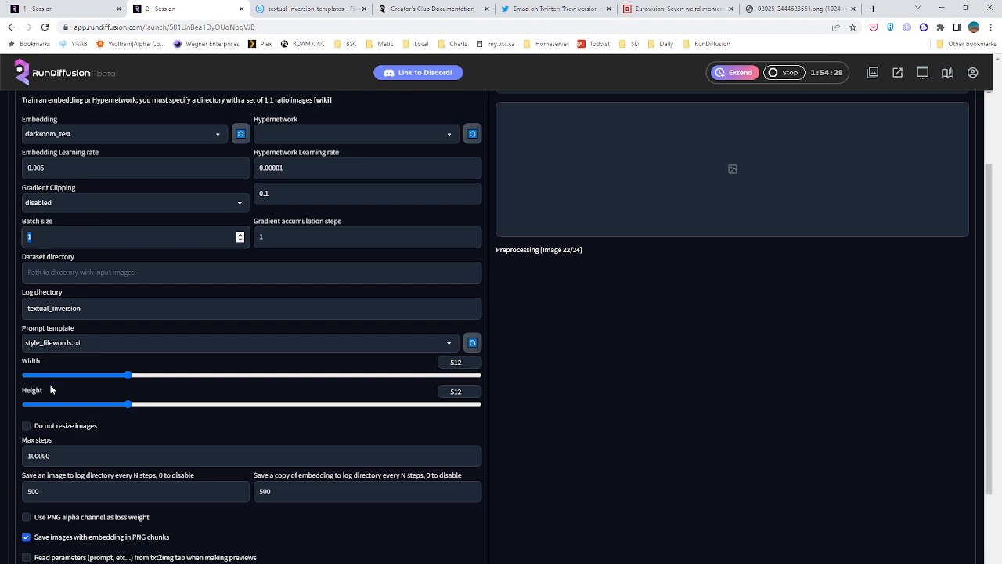
text(24)
click(118, 272)
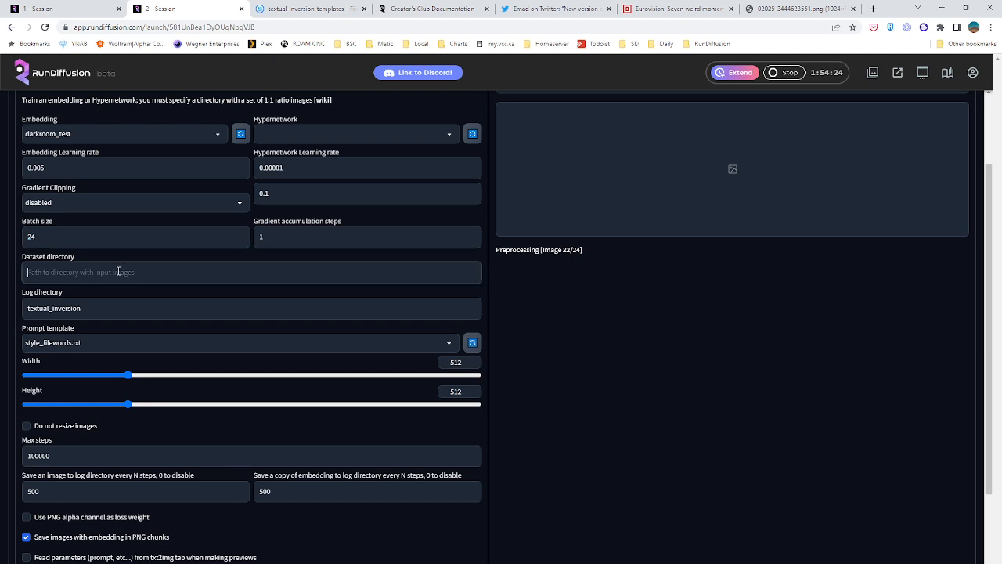
key(shift+Tab)
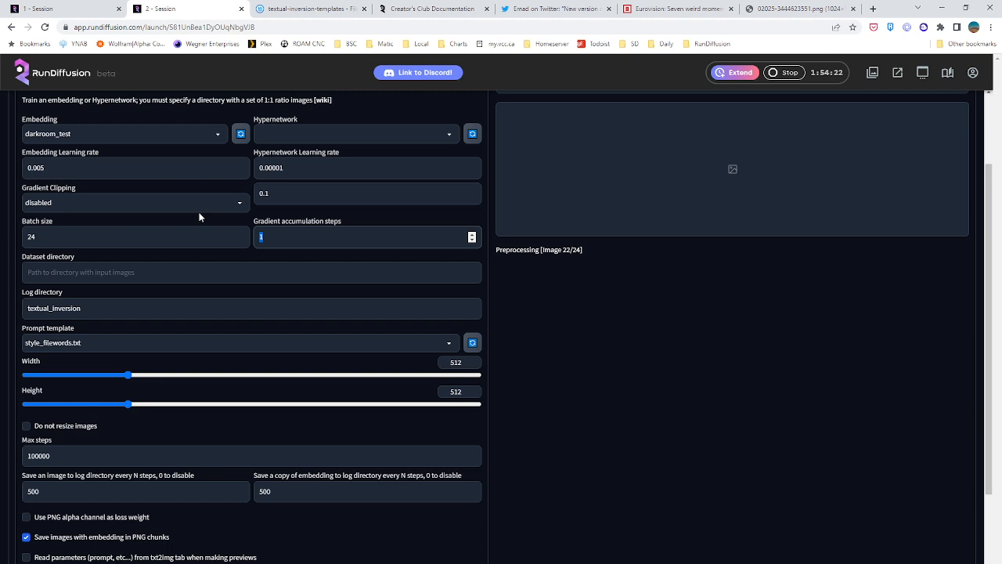
text(24)
key(Tab)
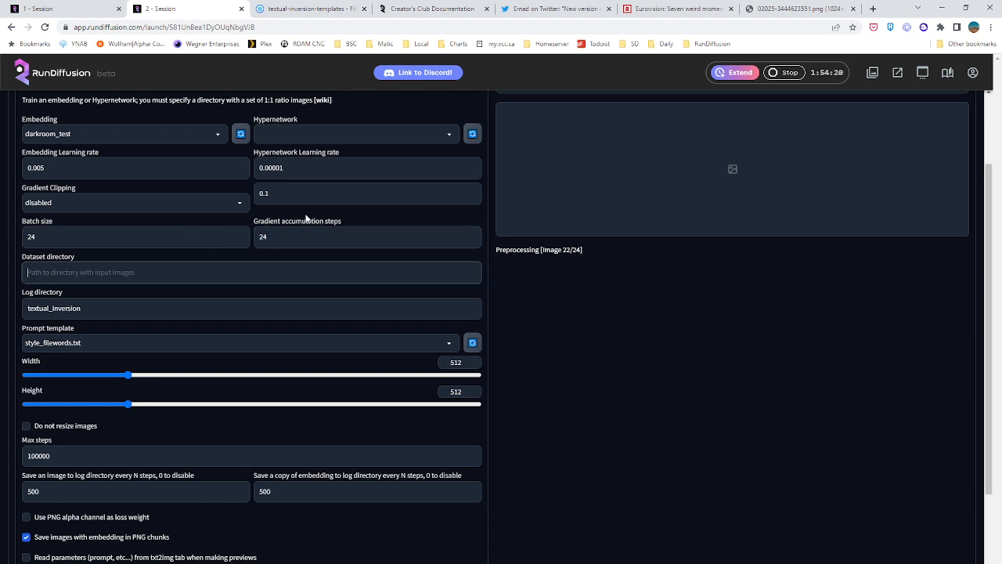
Set the training dataset directory to /mnt/private/darkroom/input/
text(/mnt/private/)
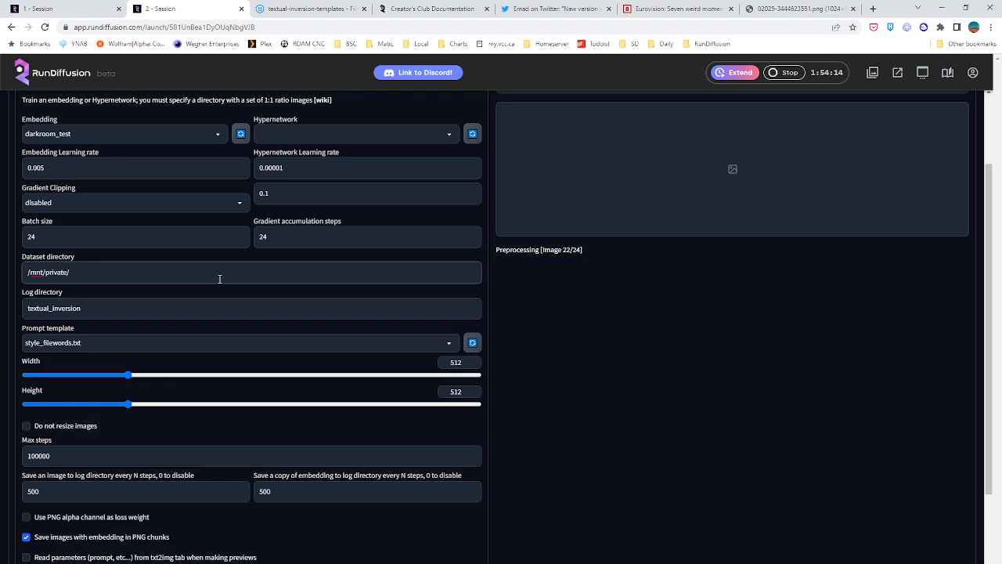
text(darkroom/input/)
Review the prompt template, max steps and image saving interval, and set the embedding copy to save every 200 steps
scroll(159, 321, down, 3)
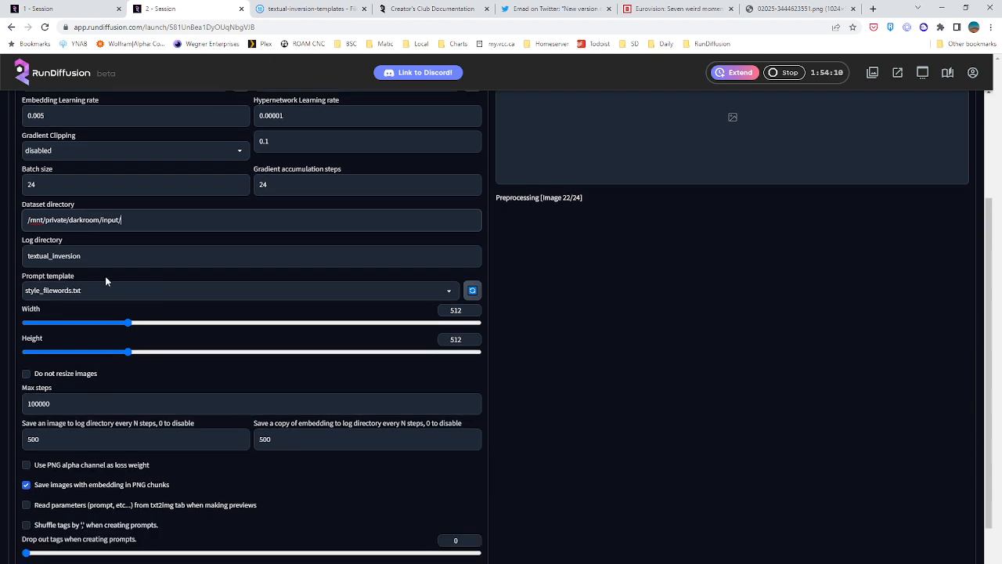
click(92, 201)
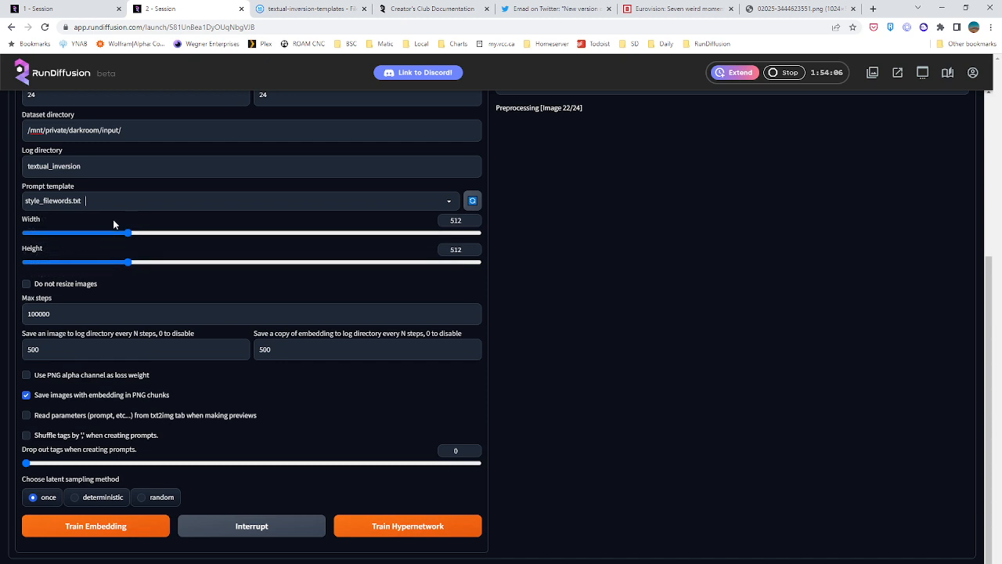
click(71, 313)
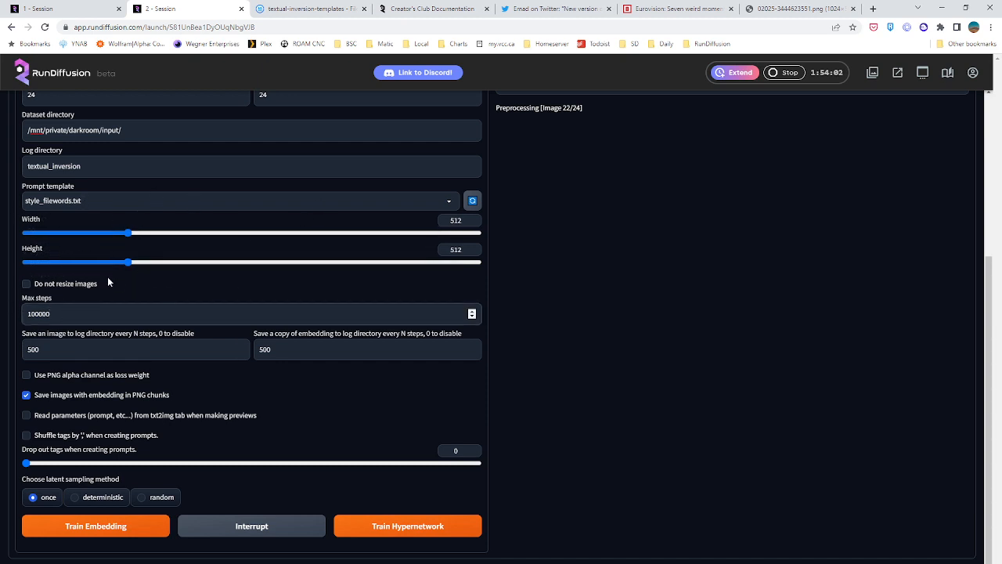
click(152, 351)
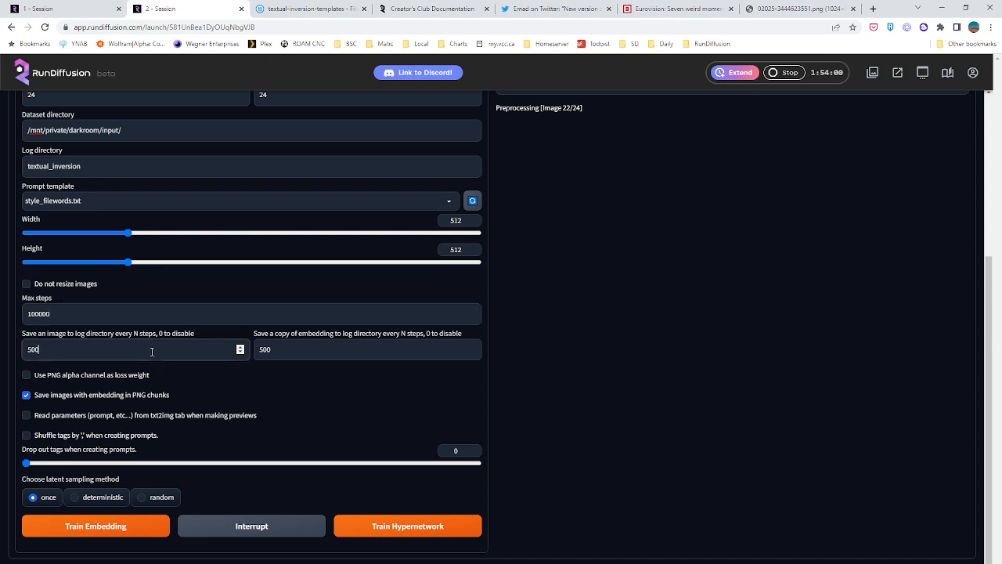
click(343, 349)
double_click(291, 354)
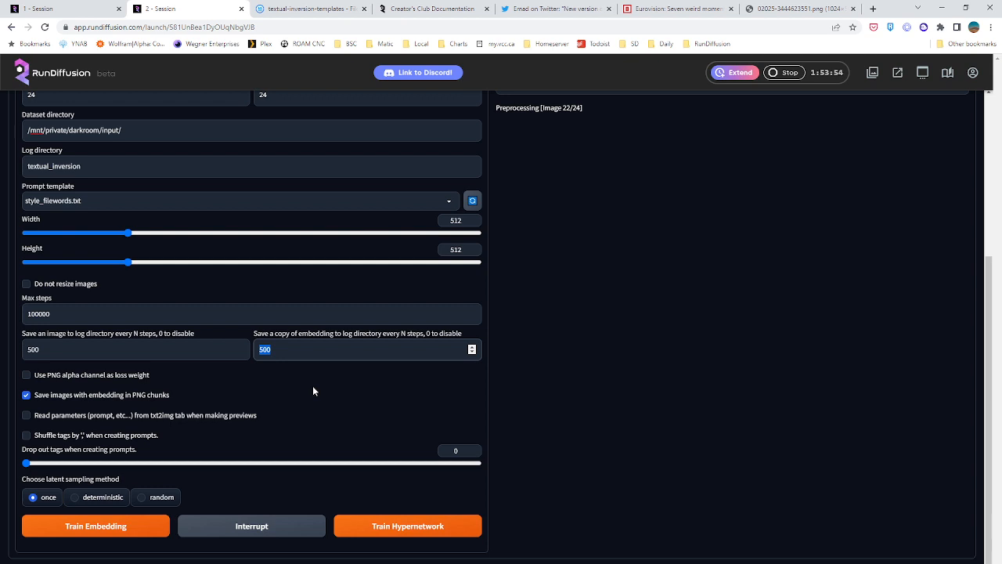
text(200)
scroll(338, 447, up, 3)
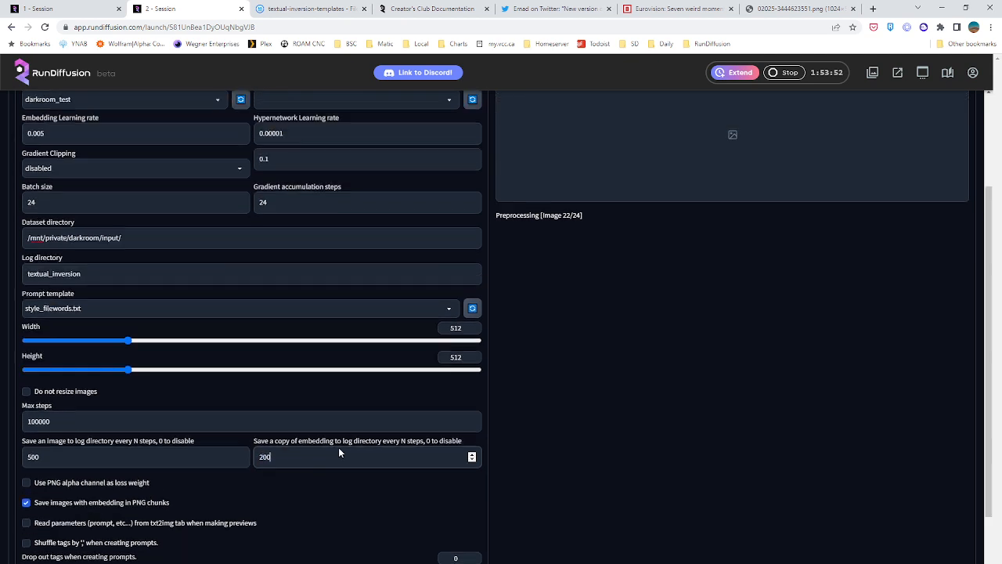
Review the embedding creation and image preprocessing settings, then return to the training settings
click(54, 188)
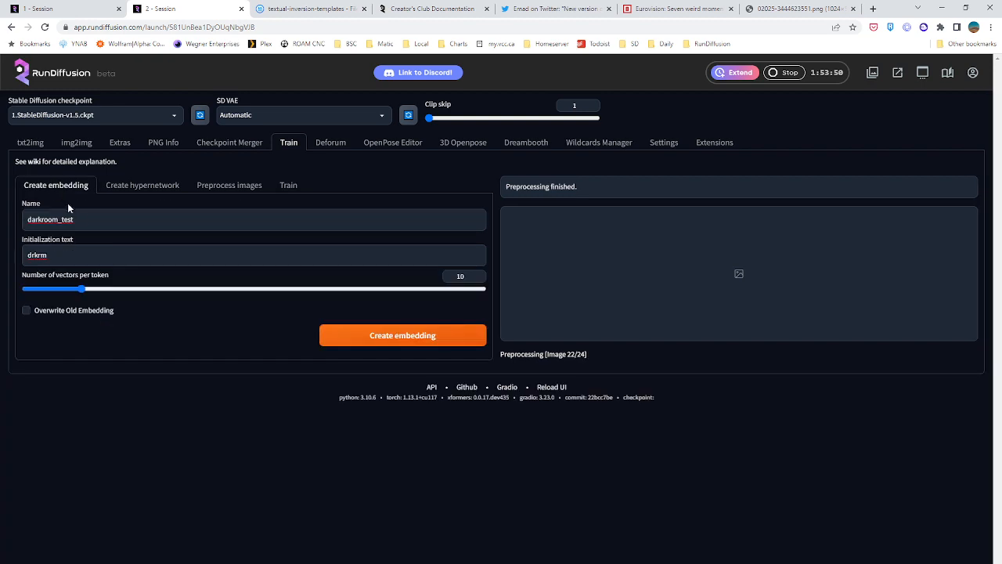
click(228, 186)
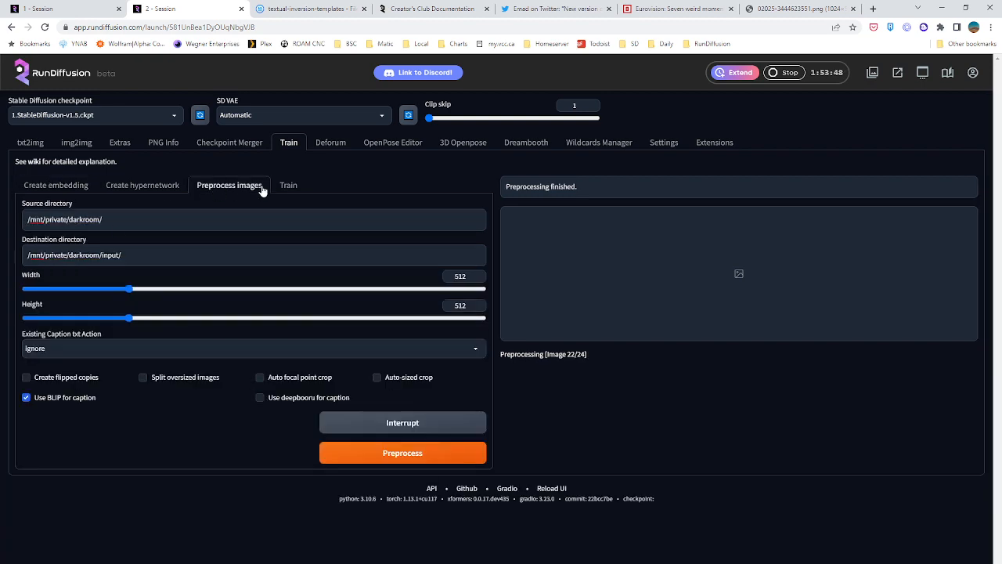
click(288, 186)
scroll(179, 321, down, 3)
scroll(179, 321, down, 1)
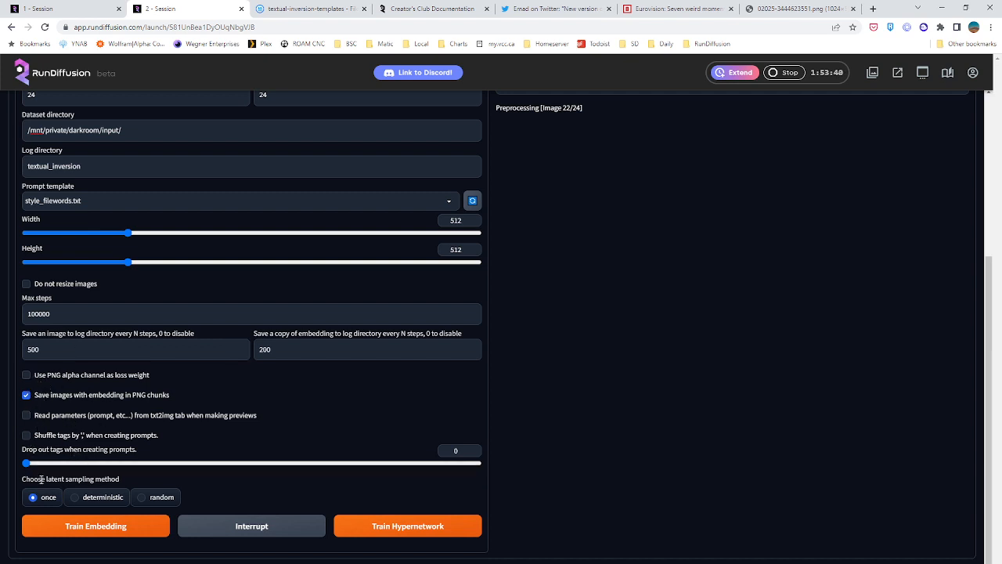
Try to train the darkroom_test embedding with the current settings
click(116, 526)
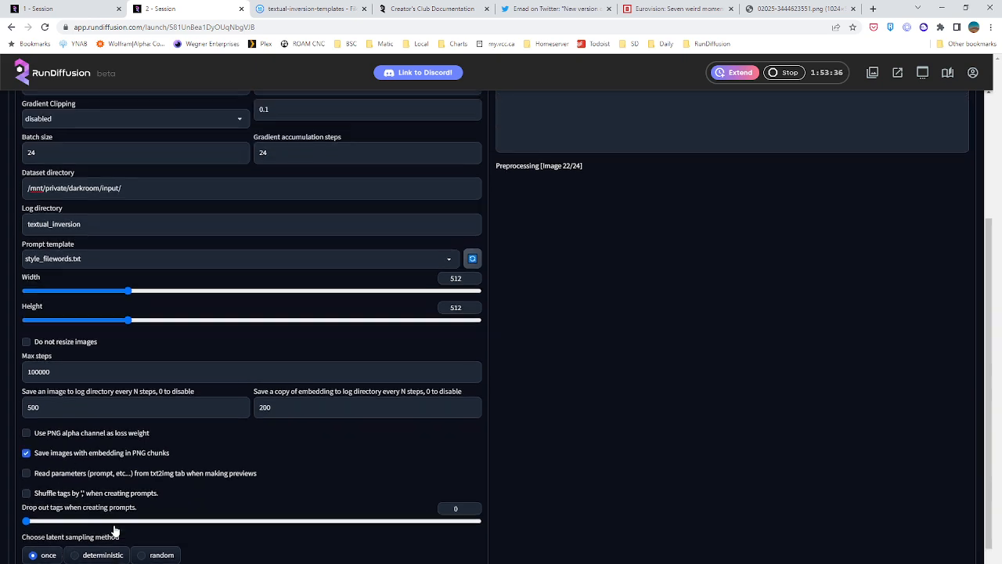
scroll(115, 530, down, 3)
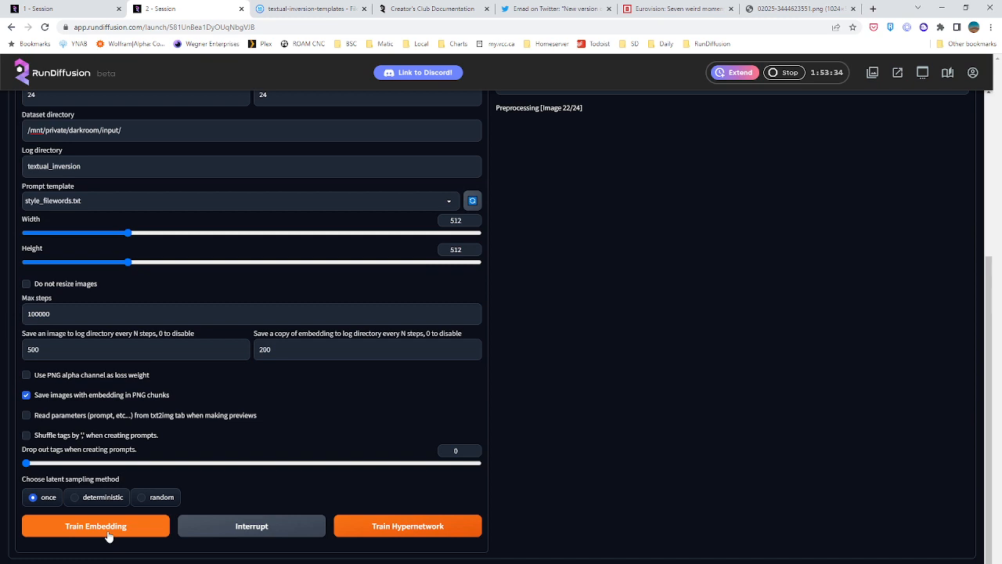
click(112, 531)
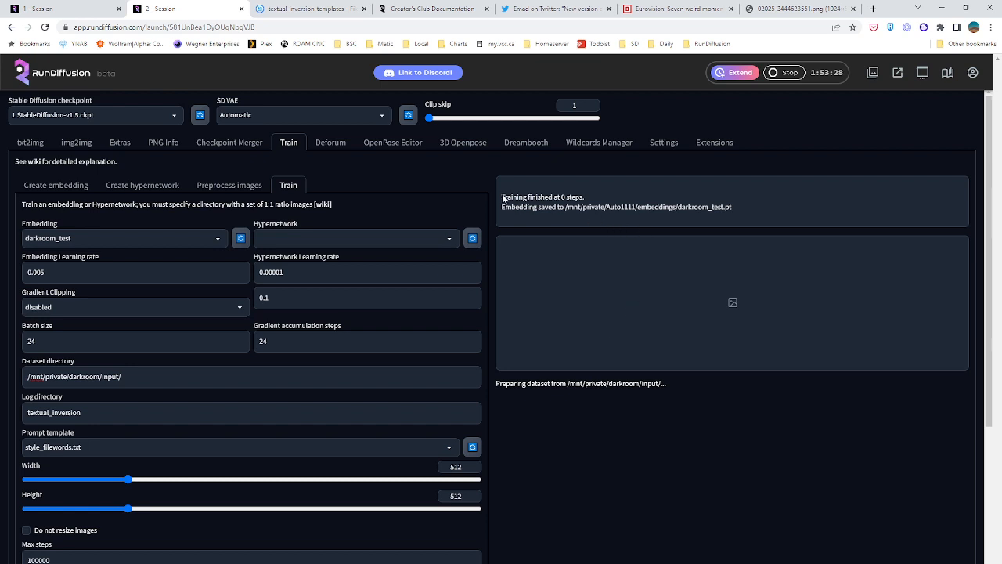
Check the training result message, then set both the batch size and the gradient accumulation steps to 10
drag(502, 199, 550, 199)
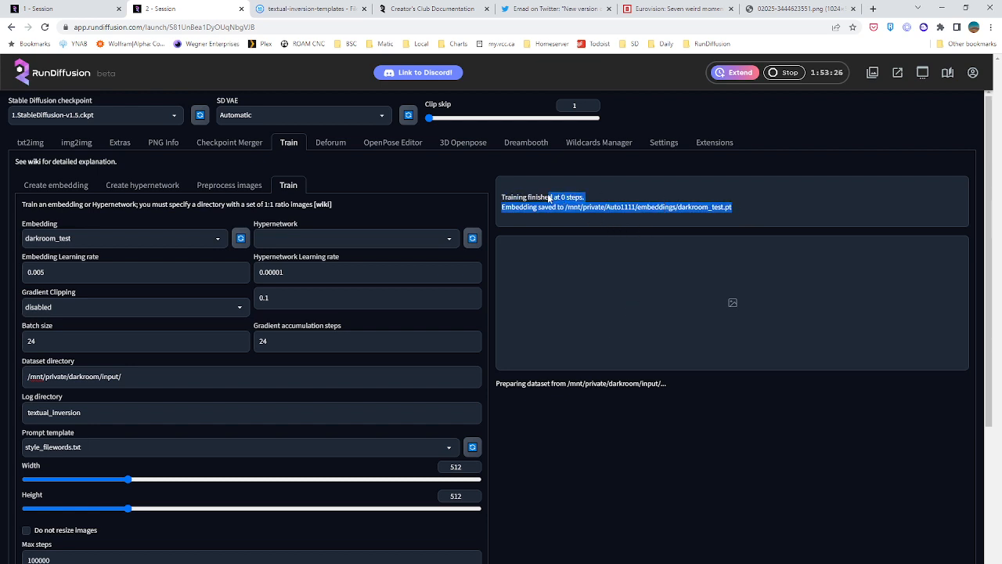
click(550, 199)
double_click(149, 340)
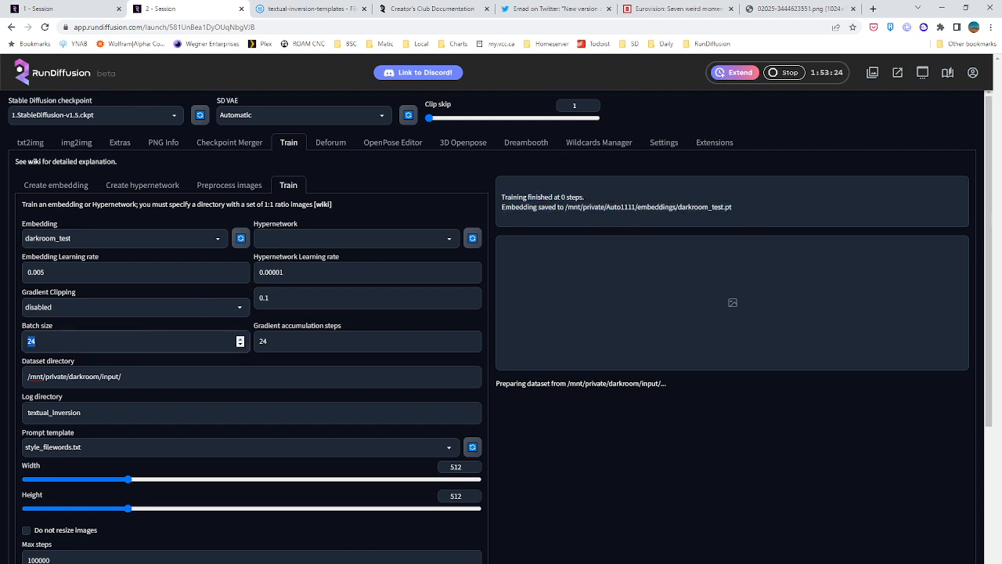
text(10)
key(Tab)
text(10)
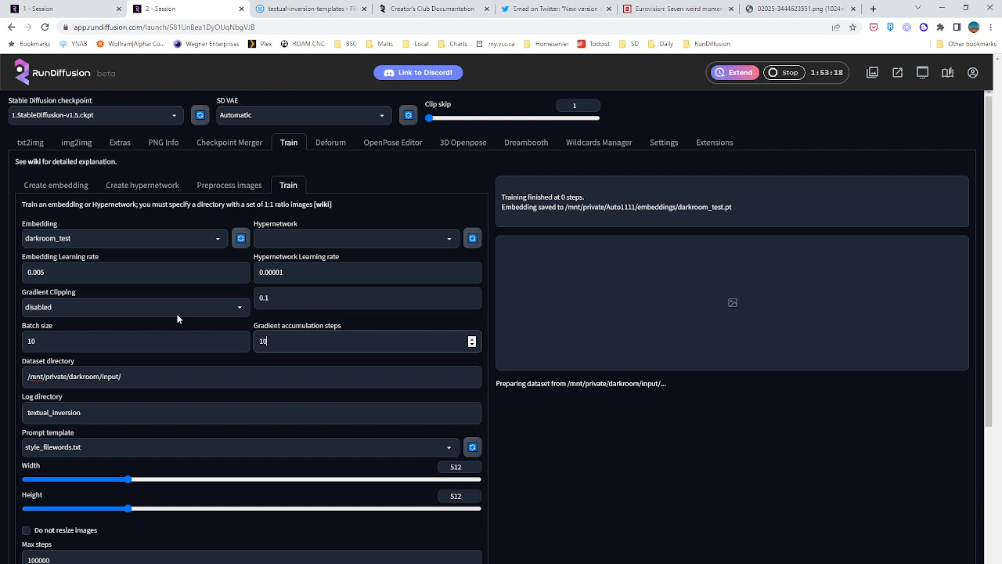
Open auto1111.log from the logs folder in the file browser and examine the error at the end of the log
click(585, 288)
click(337, 6)
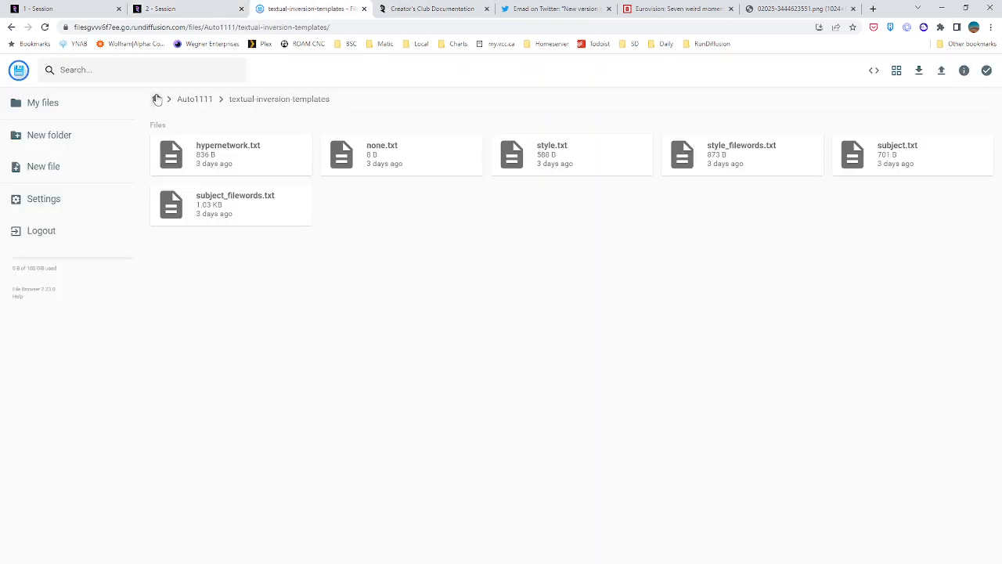
click(156, 98)
double_click(383, 305)
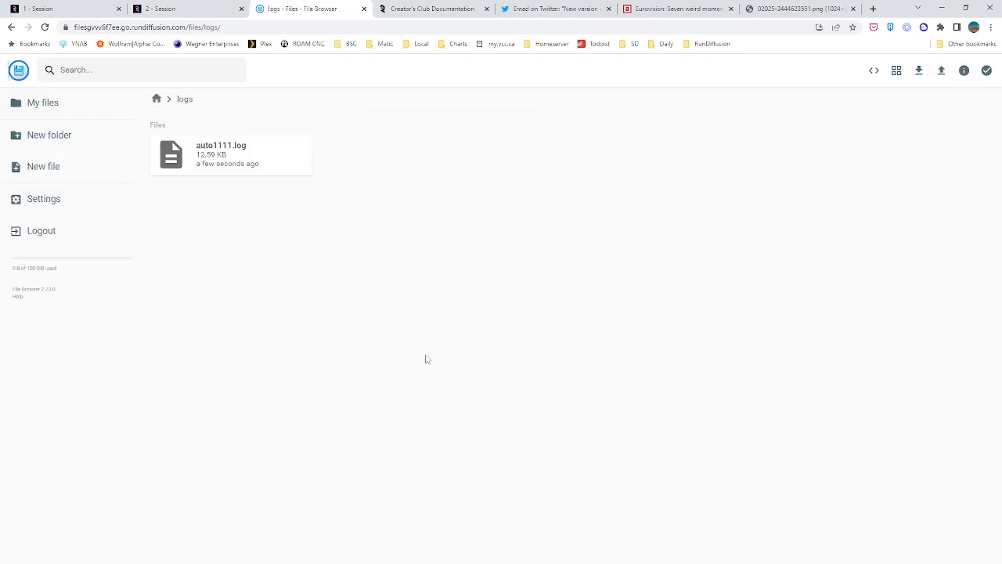
double_click(223, 153)
scroll(407, 287, down, 10)
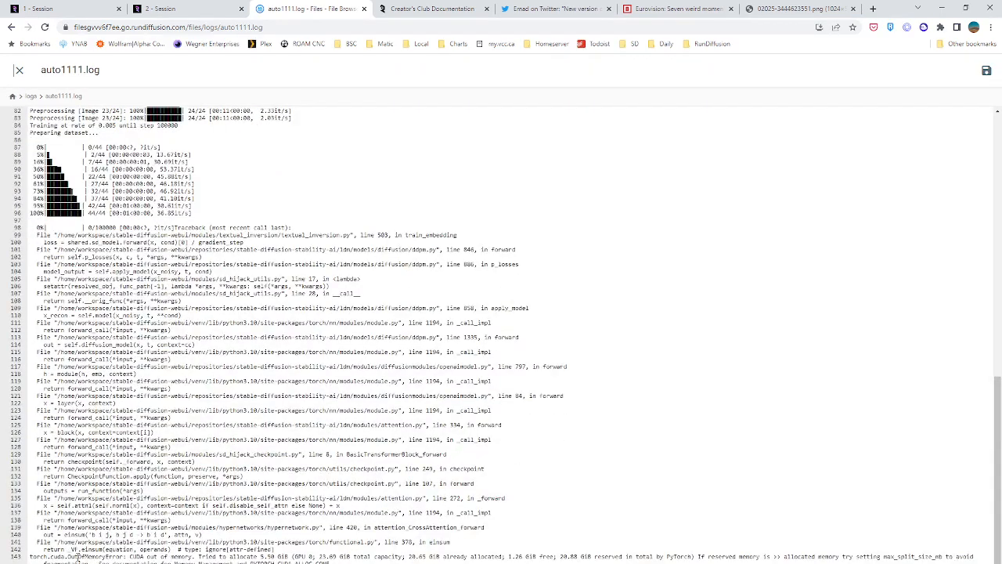
triple_click(77, 557)
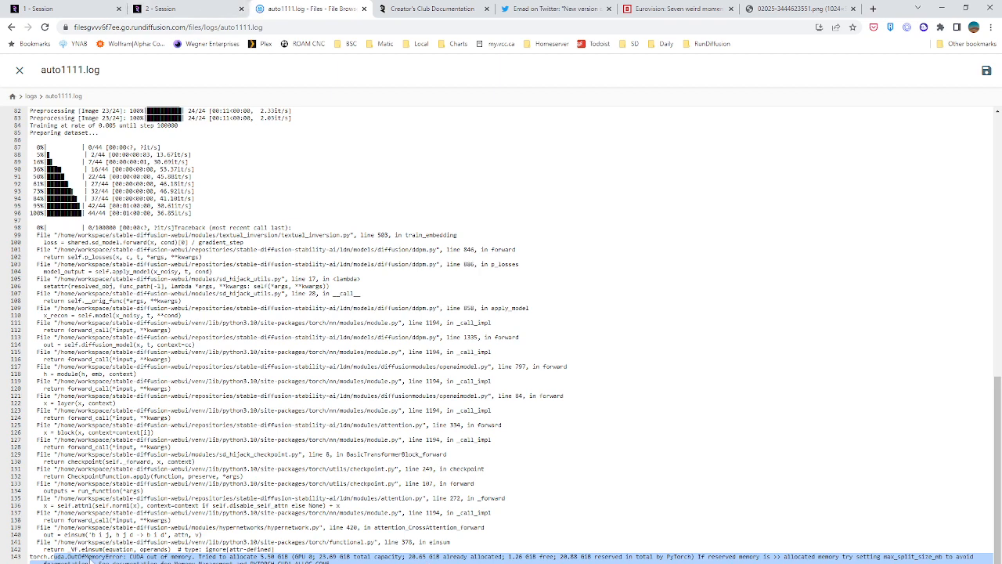
Return to the second session and create a new embedding named darkroom_test2 with the same initialization text and vector count
click(167, 7)
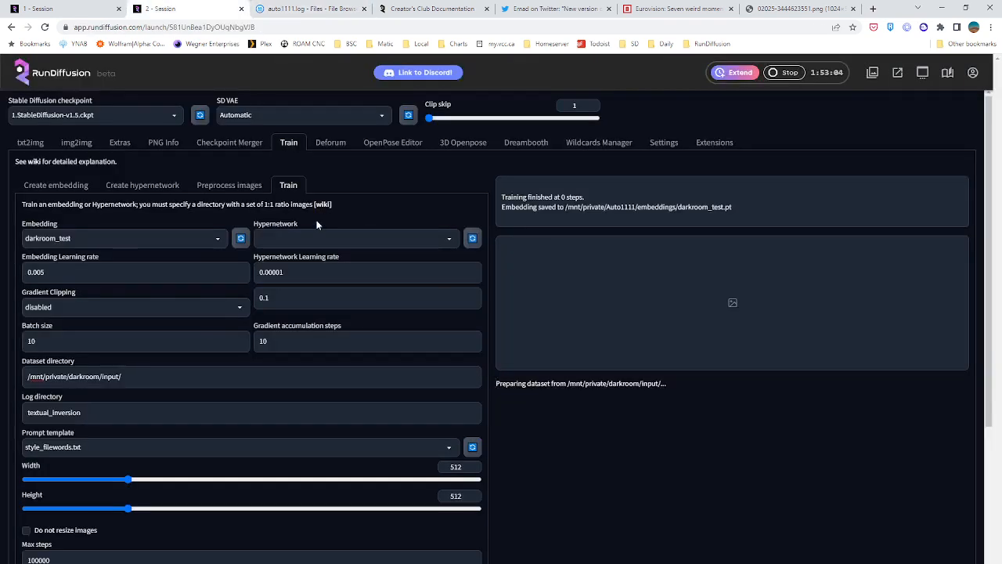
click(88, 186)
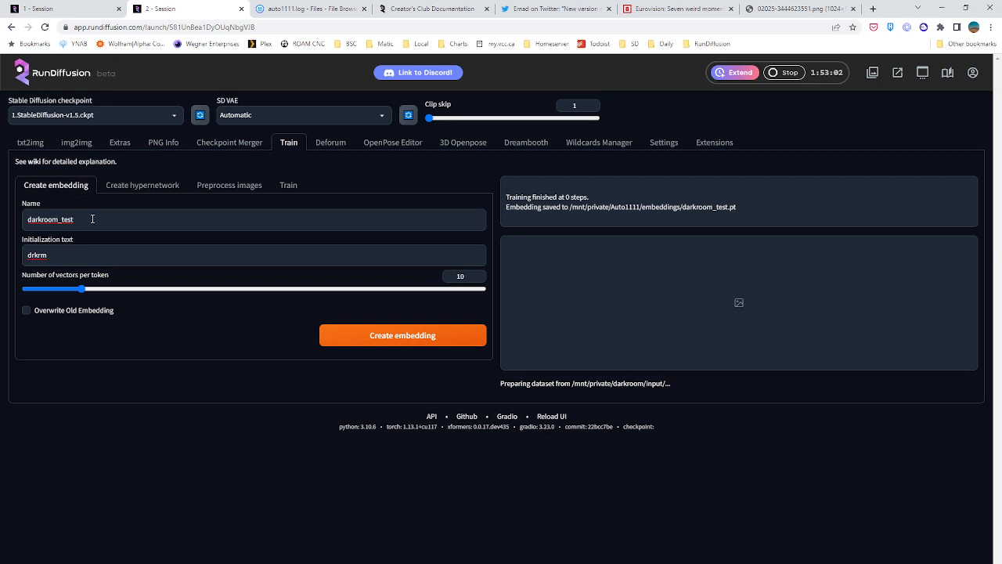
click(92, 219)
mouse_move(88, 220)
mouse_down()
mouse_move(62, 222)
mouse_move(85, 226)
mouse_up()
text(2)
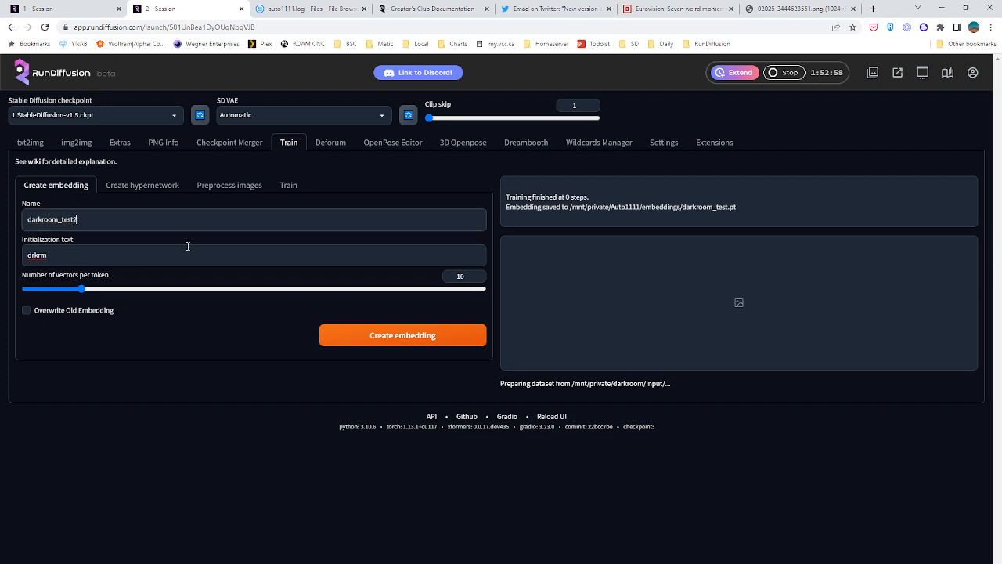
click(398, 338)
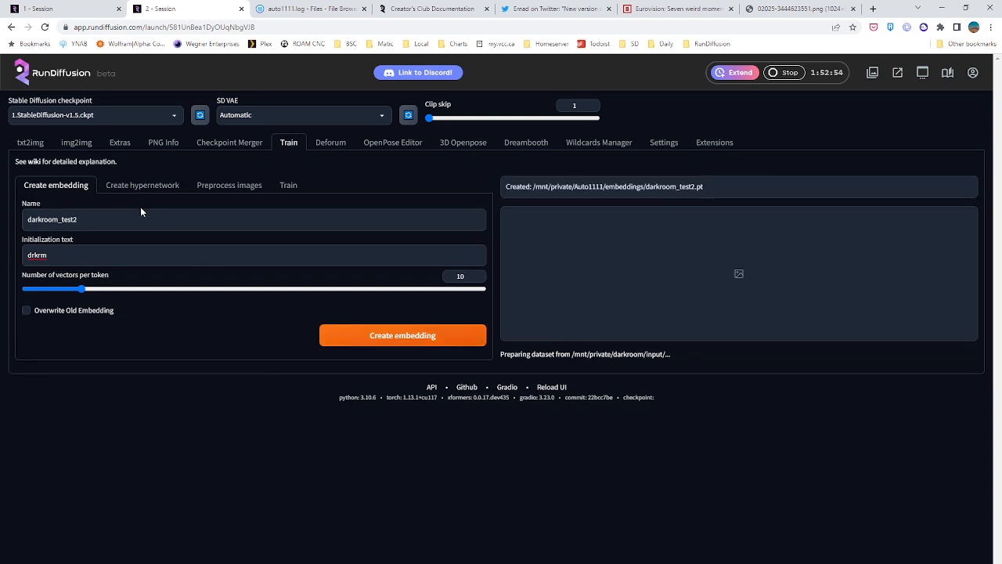
Refresh the embedding list, select darkroom_test2 and try to train it with the current settings
click(200, 192)
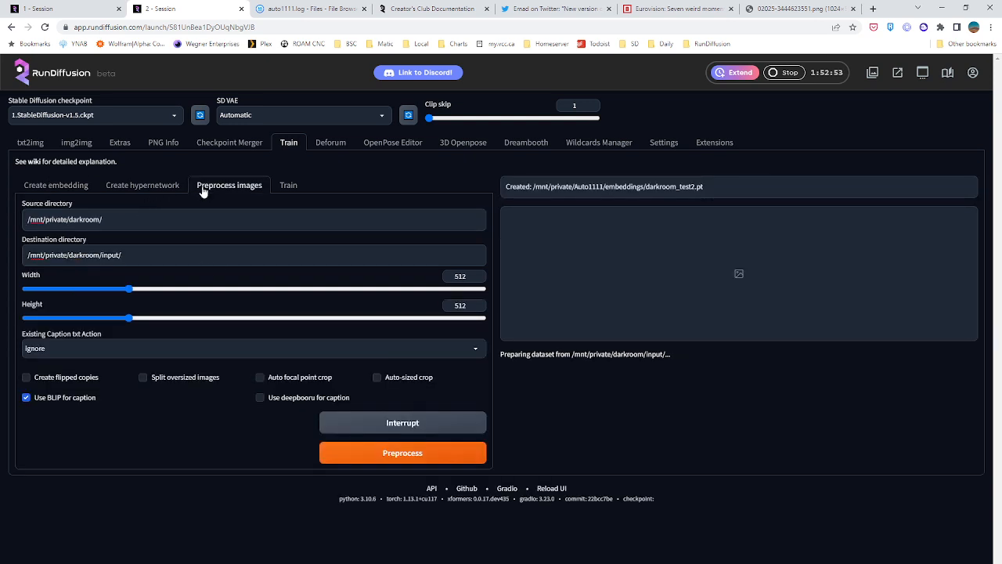
click(280, 190)
click(109, 238)
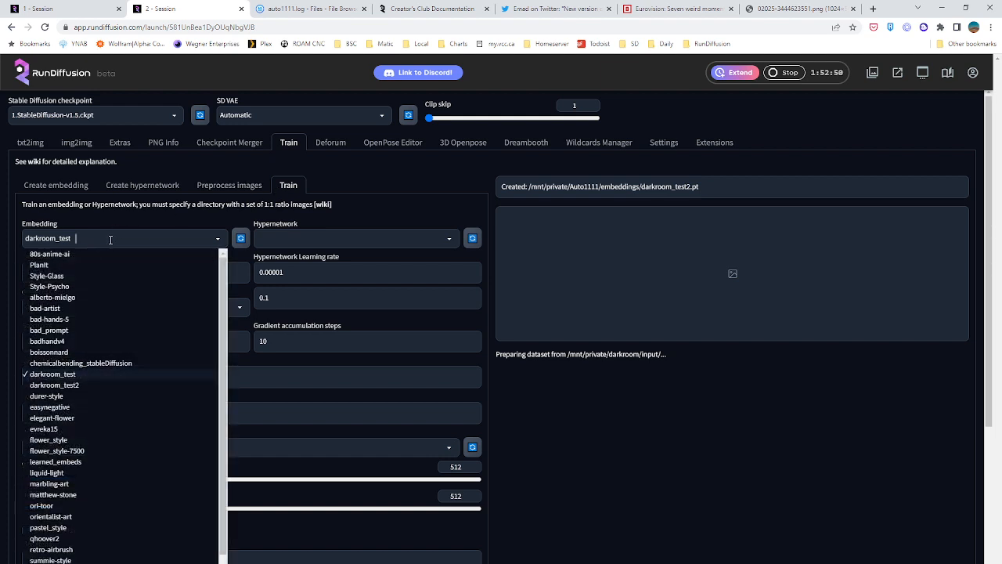
click(242, 238)
click(212, 239)
click(101, 385)
scroll(153, 353, down, 1)
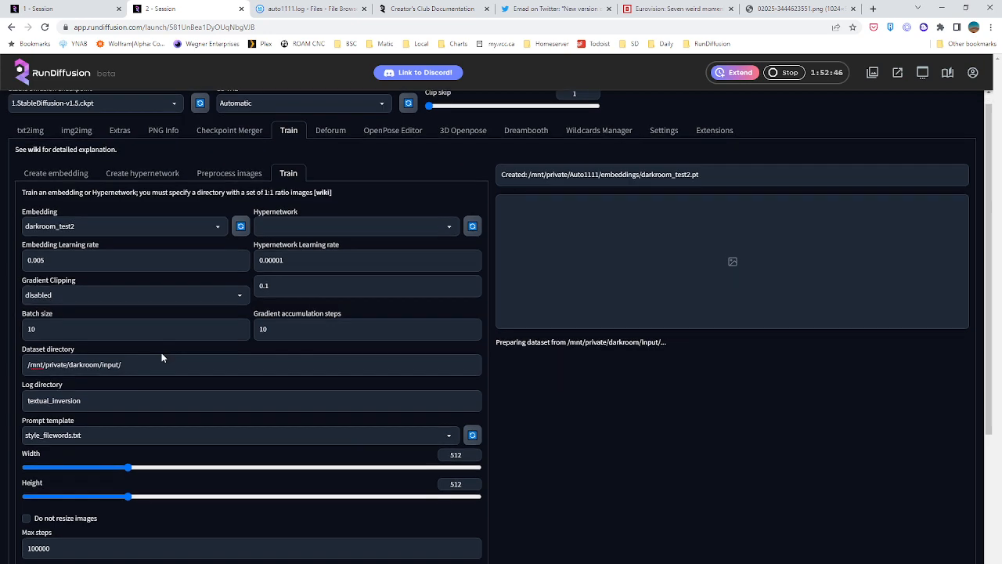
scroll(162, 358, down, 1)
scroll(266, 274, down, 2)
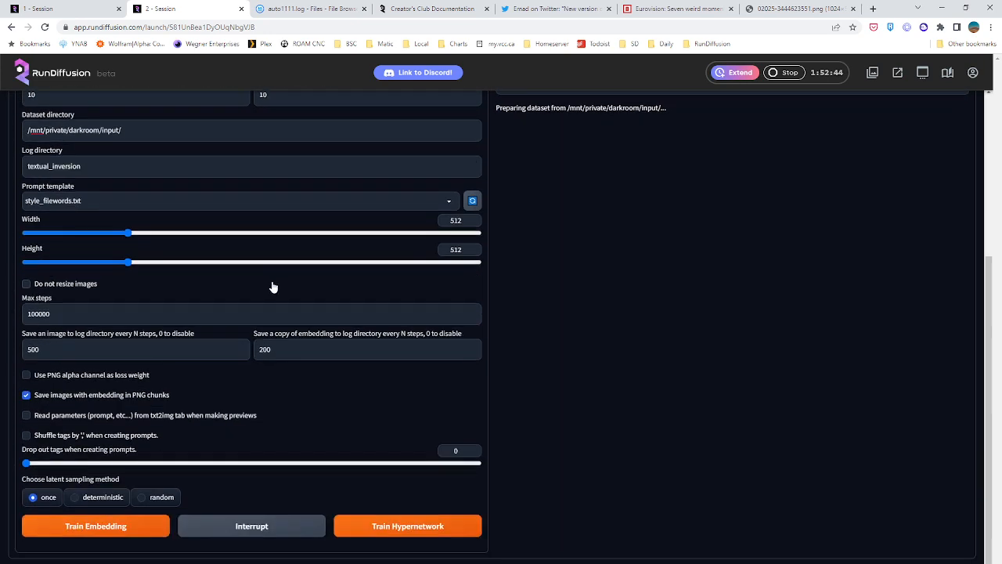
click(142, 521)
scroll(548, 399, up, 3)
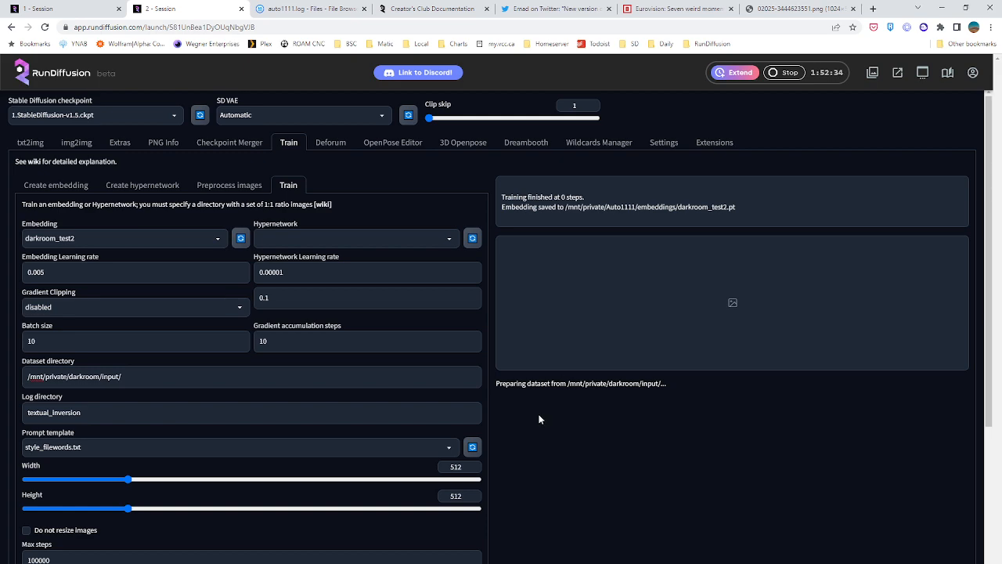
scroll(296, 339, down, 3)
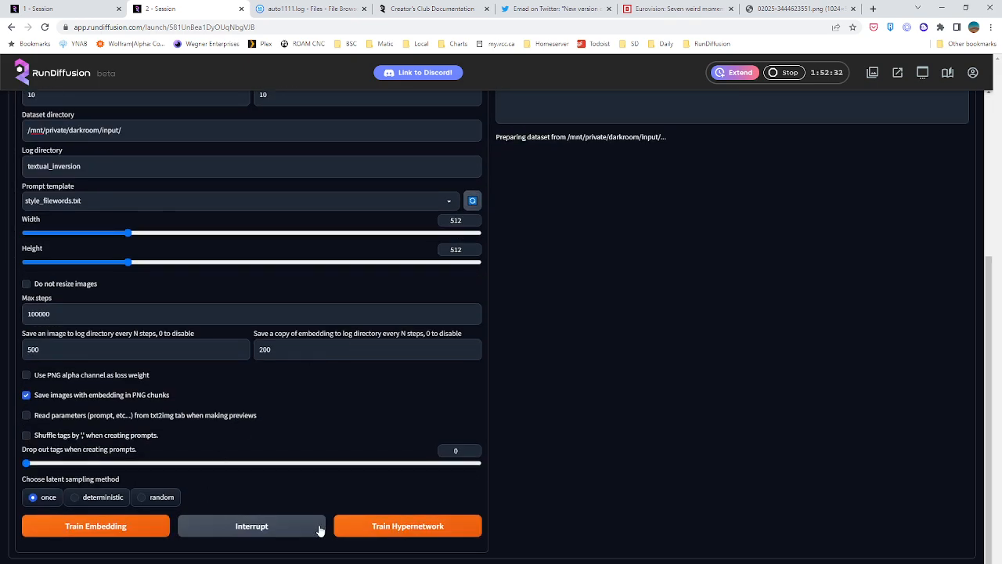
scroll(528, 397, up, 3)
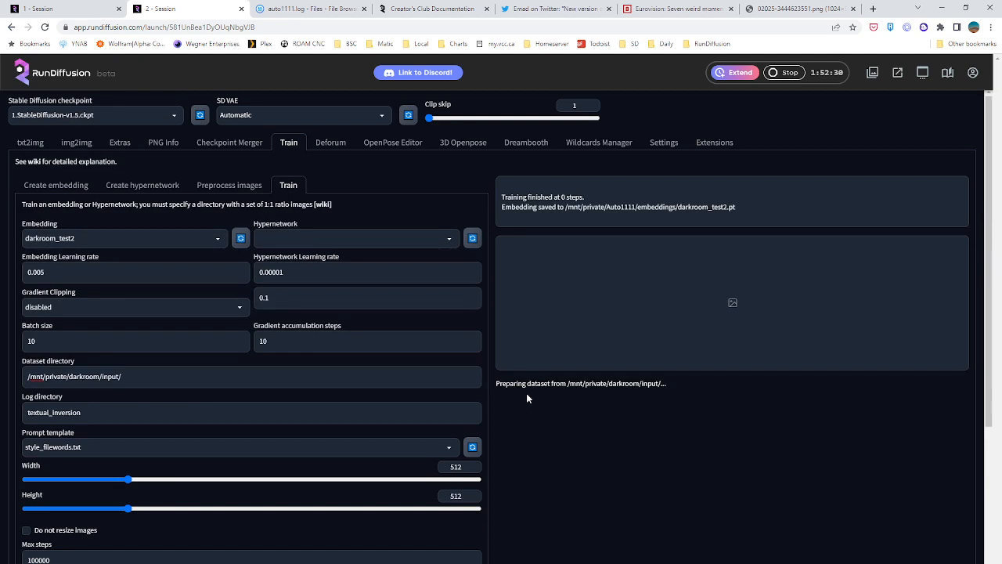
Set both the batch size and the gradient accumulation steps to 1 in the second session's training settings
click(61, 7)
click(159, 6)
scroll(212, 210, down, 1)
click(41, 236)
key(BackSpace)
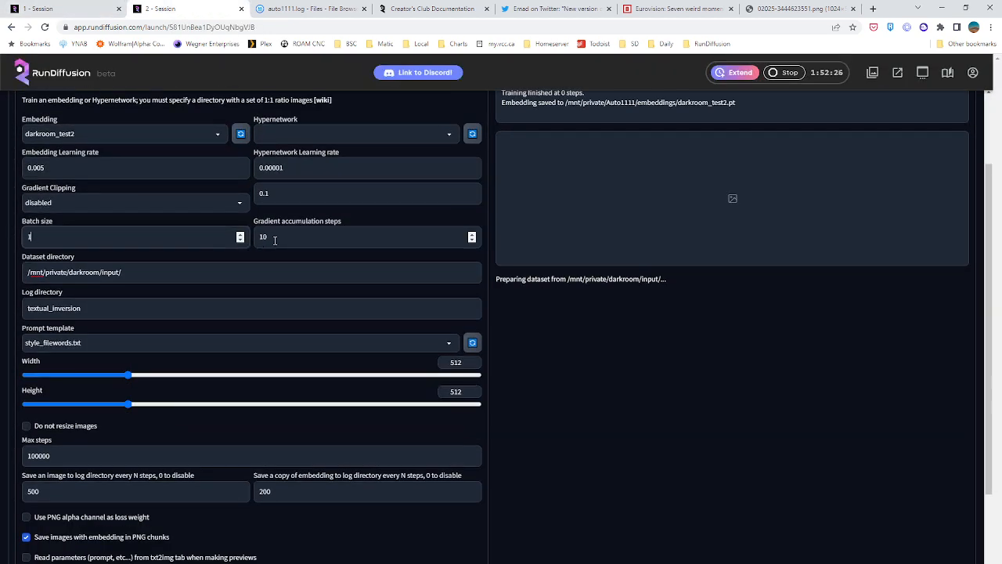
click(275, 239)
key(BackSpace)
click(658, 355)
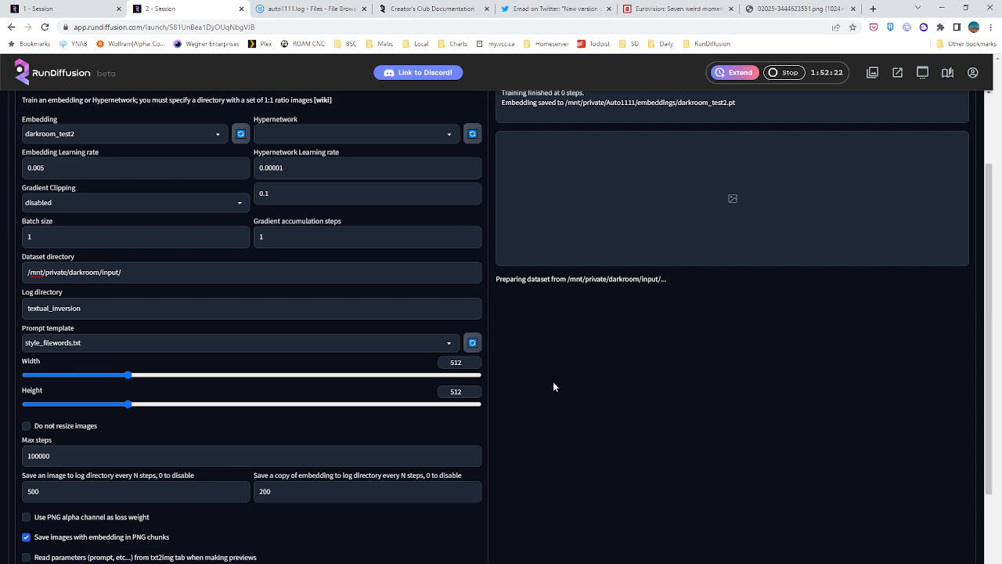
scroll(556, 388, up, 1)
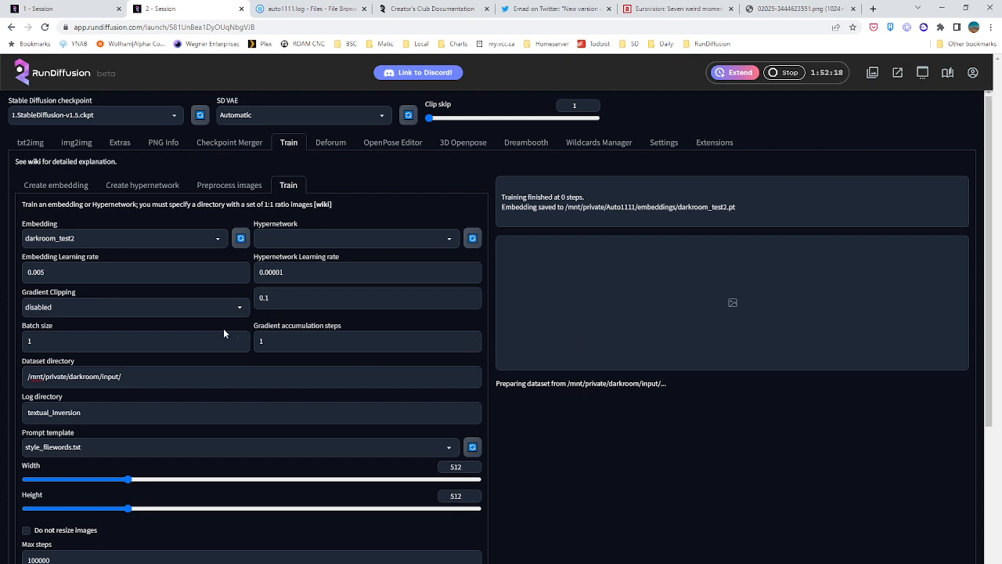
click(150, 339)
click(275, 338)
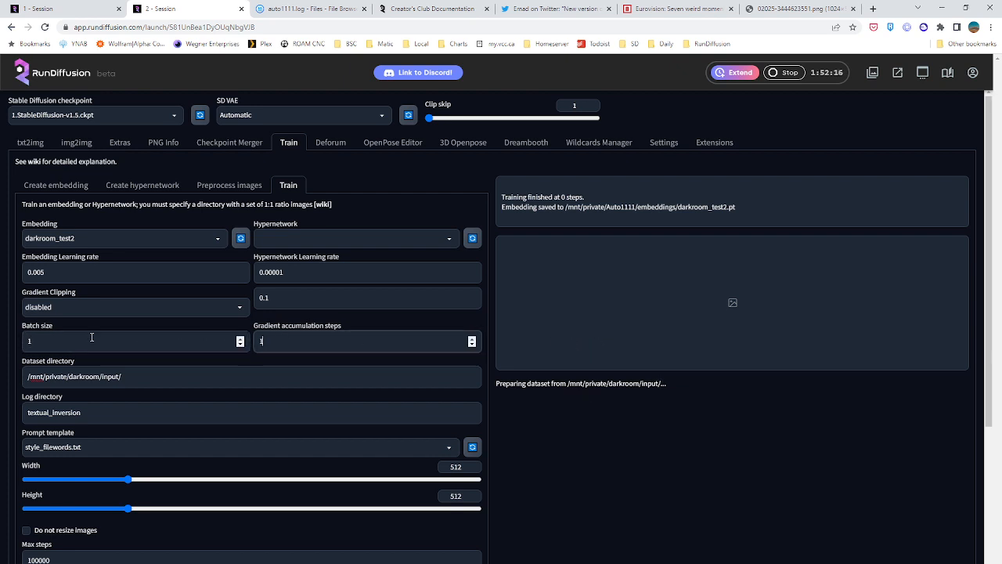
click(38, 342)
click(284, 340)
scroll(105, 341, down, 3)
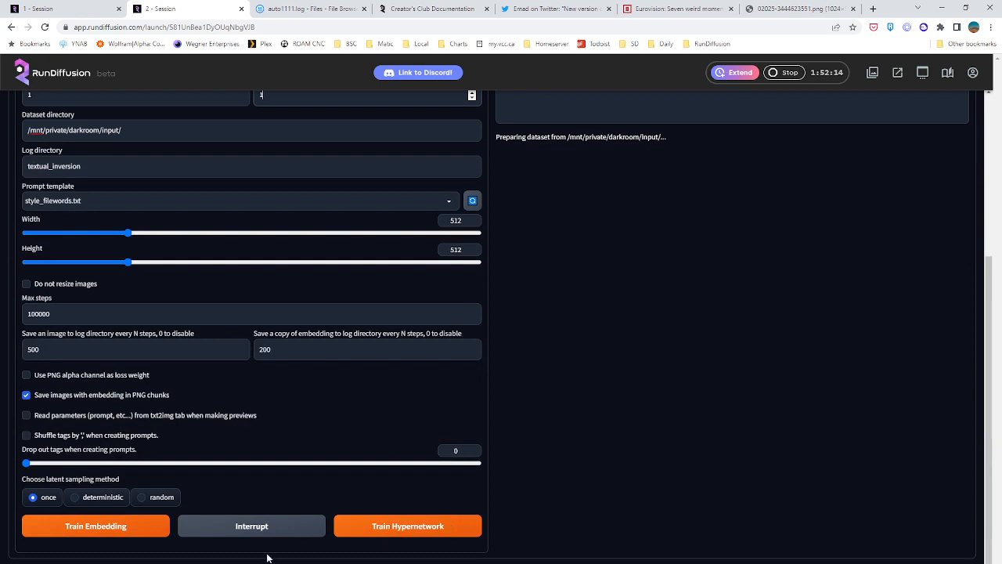
scroll(518, 458, up, 3)
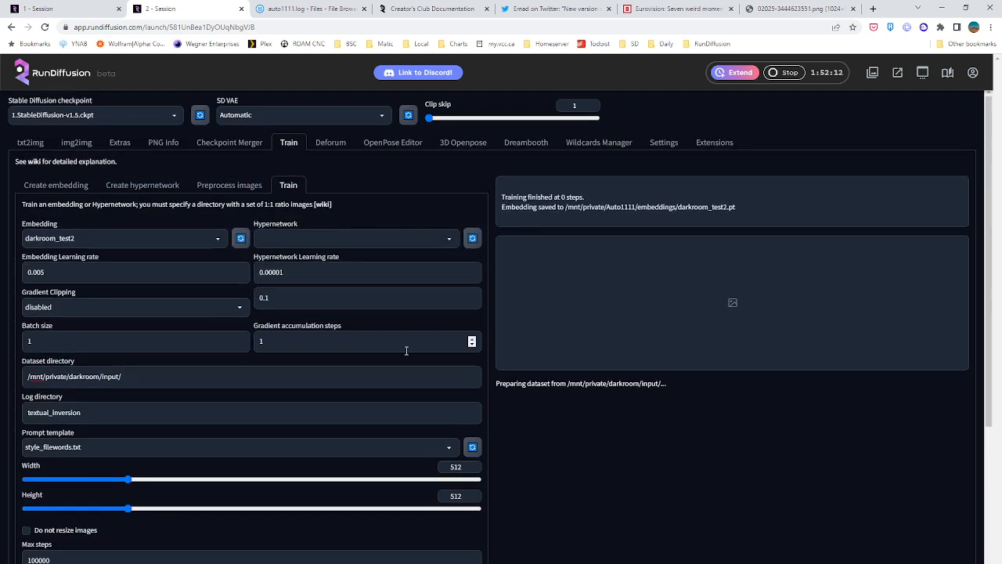
Create another embedding named darkroom_test3 with the same initialization text and vector count
click(56, 185)
click(95, 218)
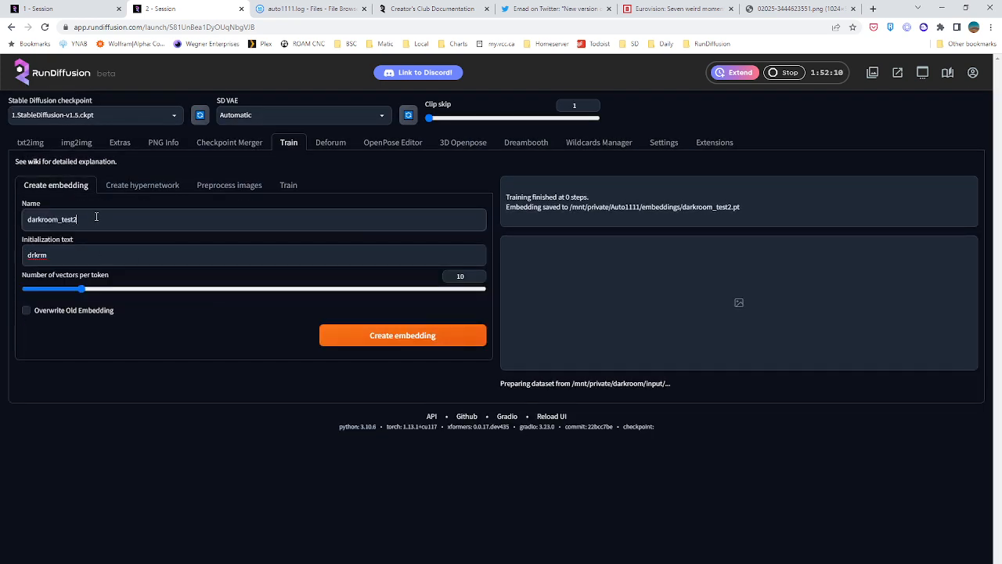
key(BackSpace)
text(3)
click(439, 335)
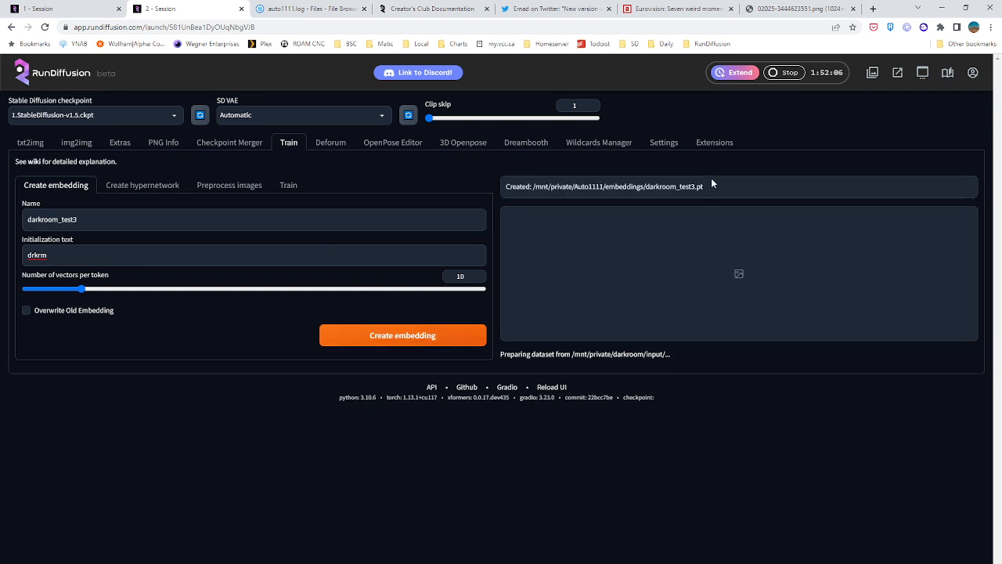
Refresh the embedding list, select darkroom_test3 and start training the embedding
click(287, 186)
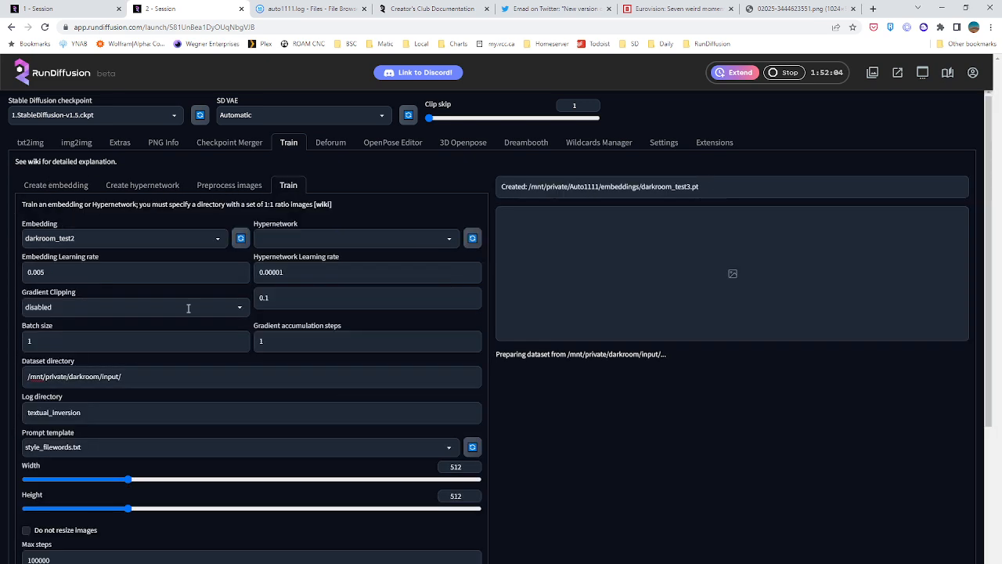
scroll(232, 310, down, 2)
scroll(195, 242, up, 2)
click(240, 238)
click(208, 238)
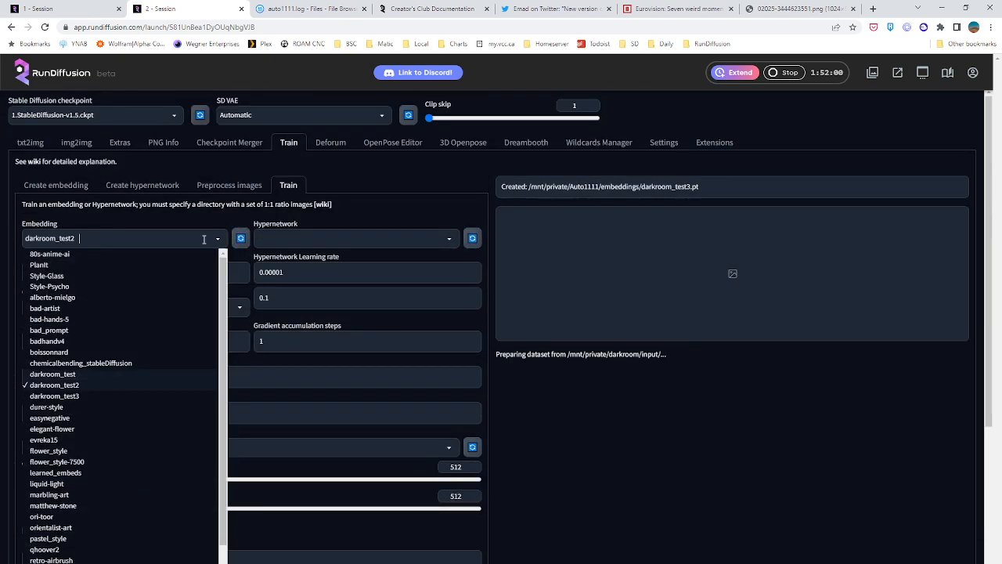
click(78, 397)
scroll(507, 402, down, 5)
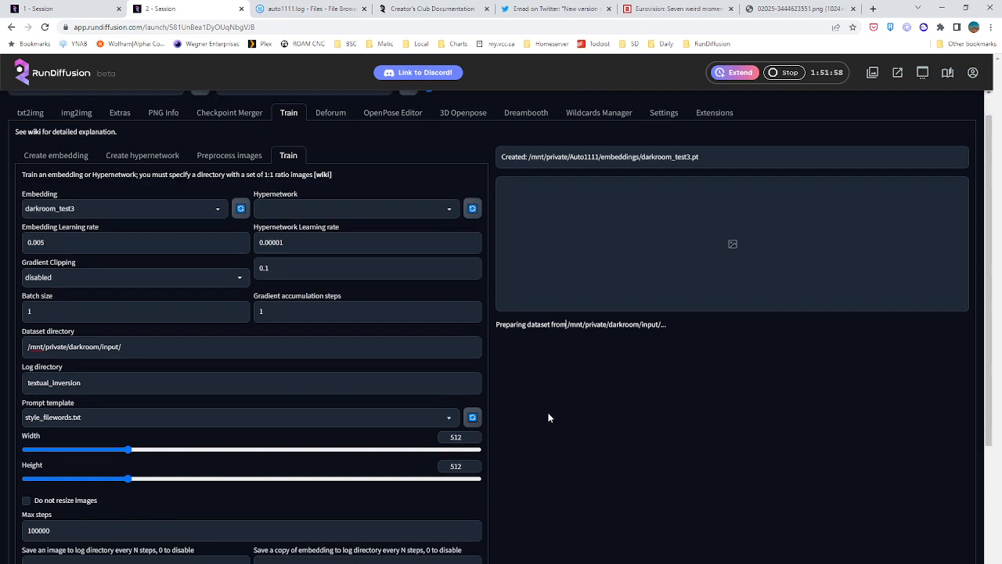
click(117, 528)
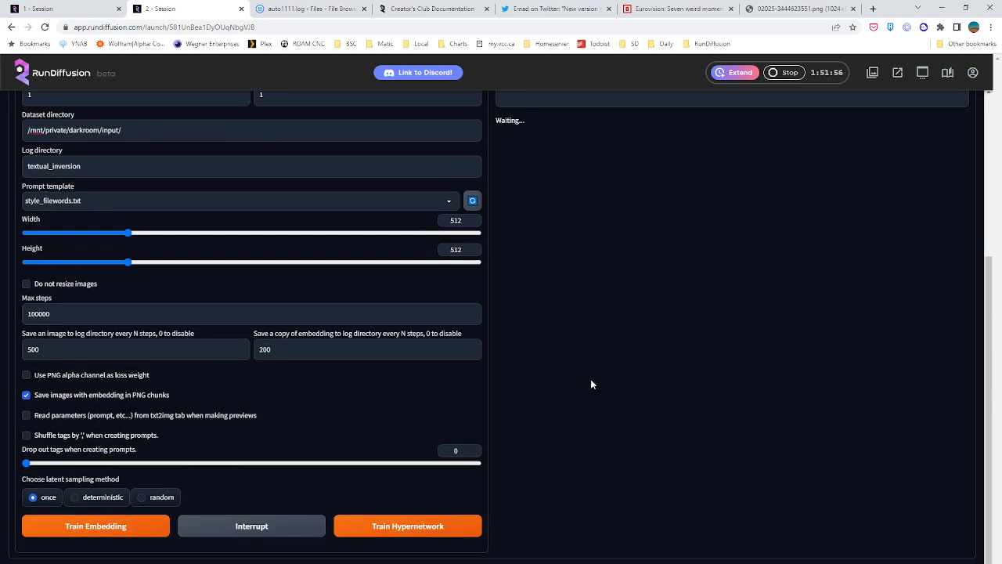
Review the darkroom_test3 training progress and preview, and close the two Discord image pages
scroll(591, 378, up, 5)
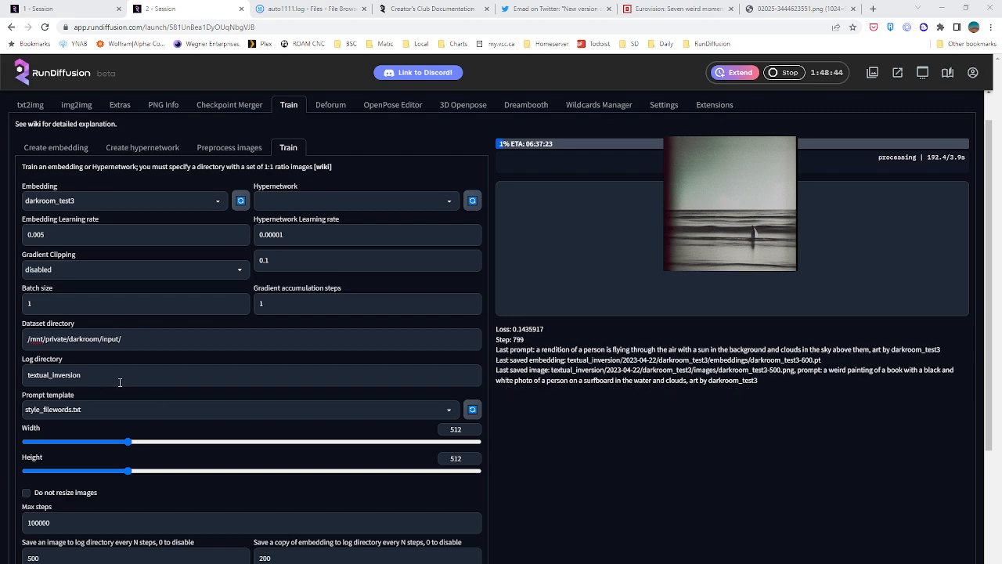
scroll(545, 415, down, 3)
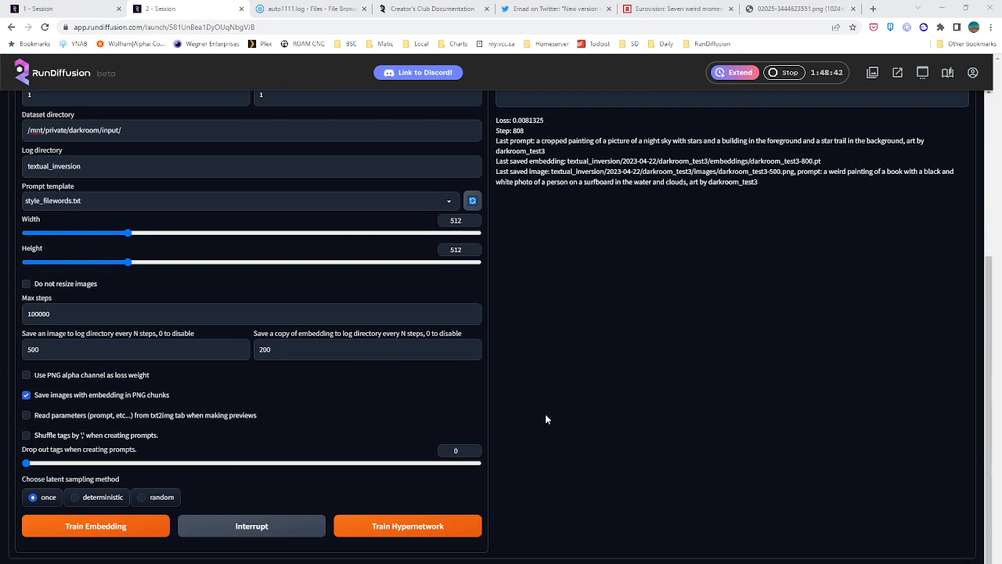
scroll(545, 415, up, 2)
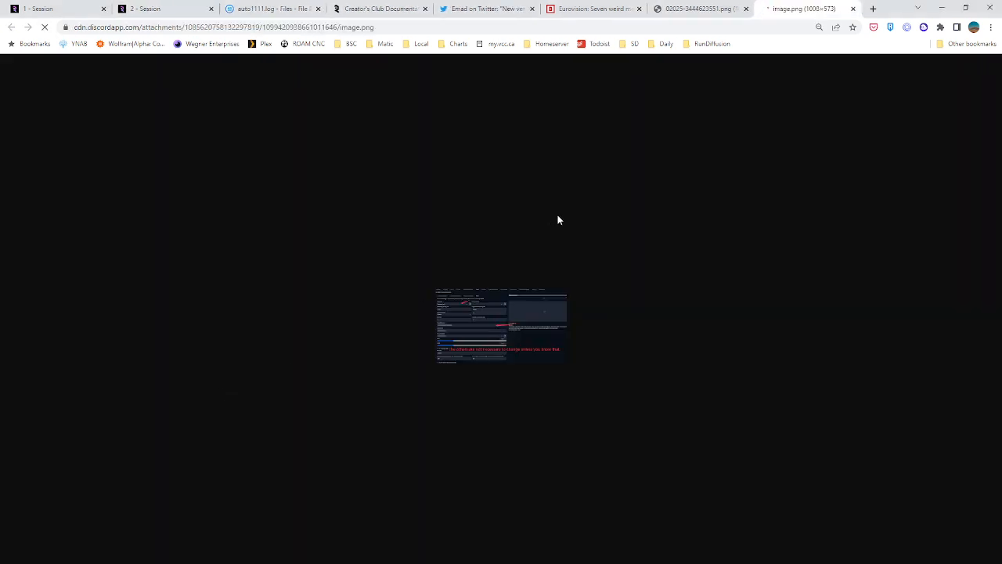
click(852, 9)
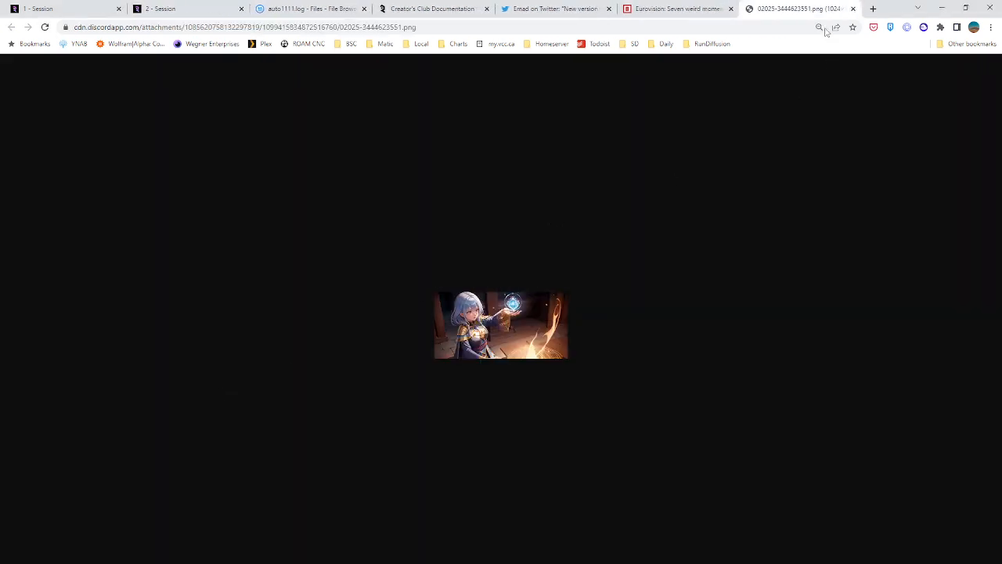
click(853, 9)
Check the embedding editor's loading state in the first session, then return to the training in the second session
click(107, 6)
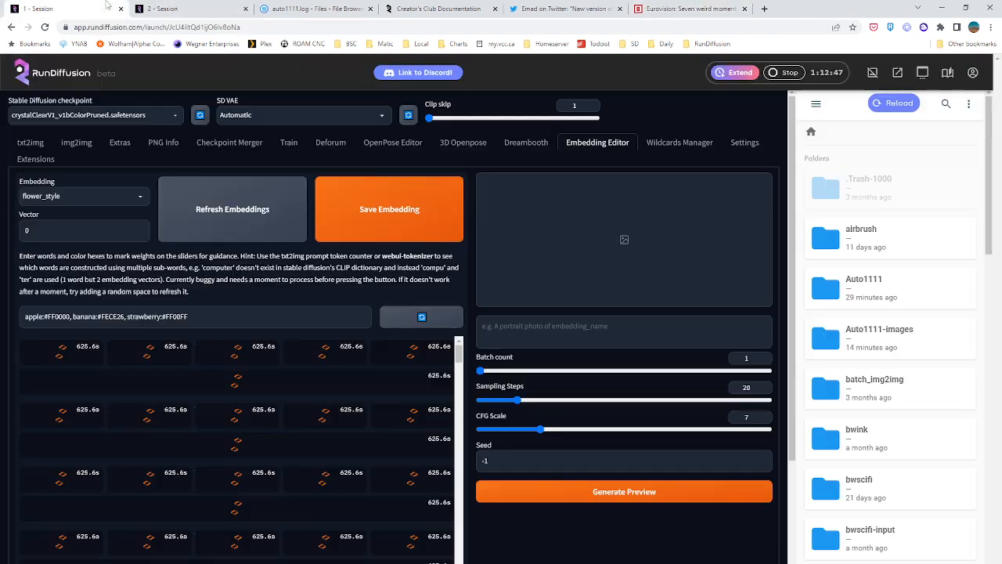
scroll(333, 407, down, 2)
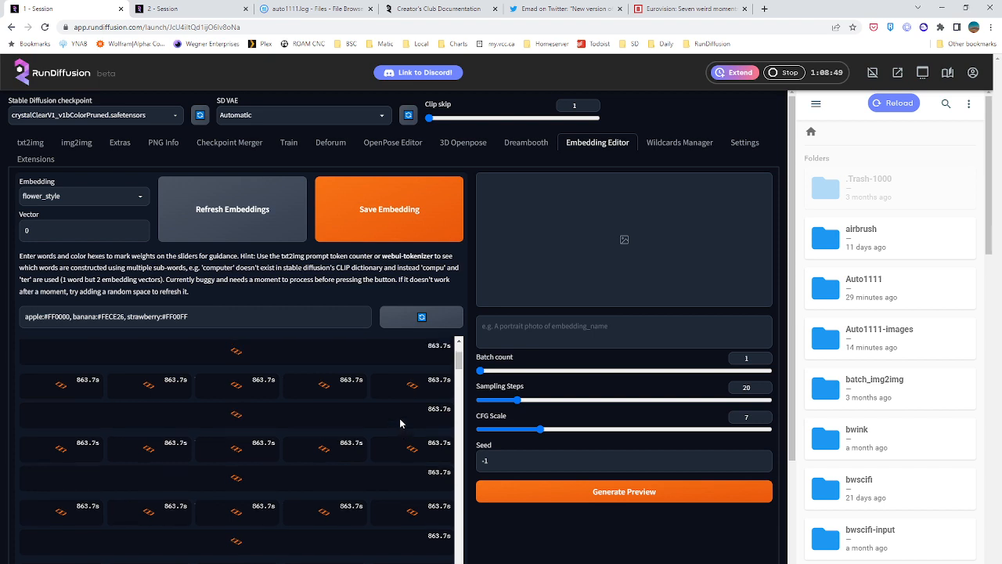
scroll(400, 424, up, 3)
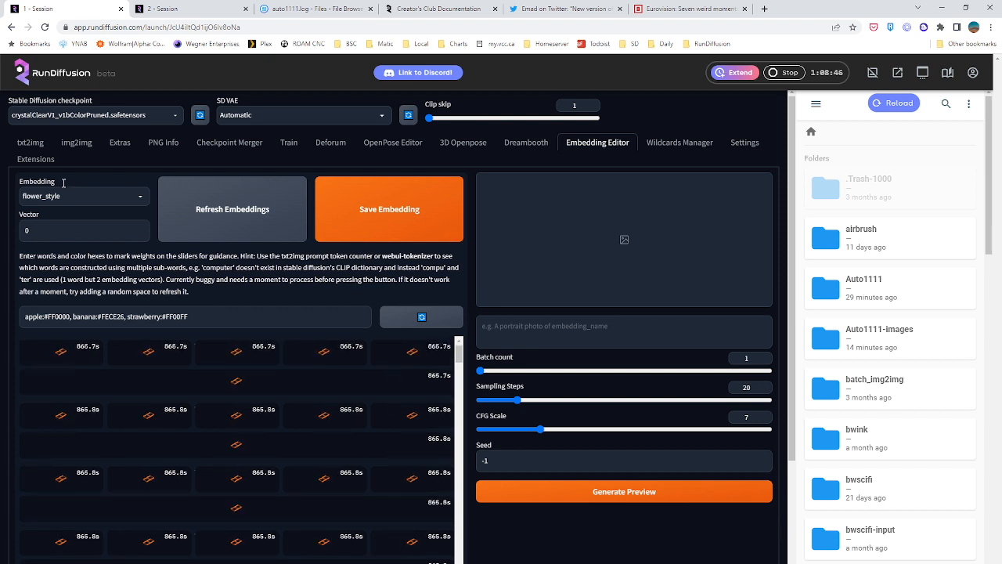
click(208, 10)
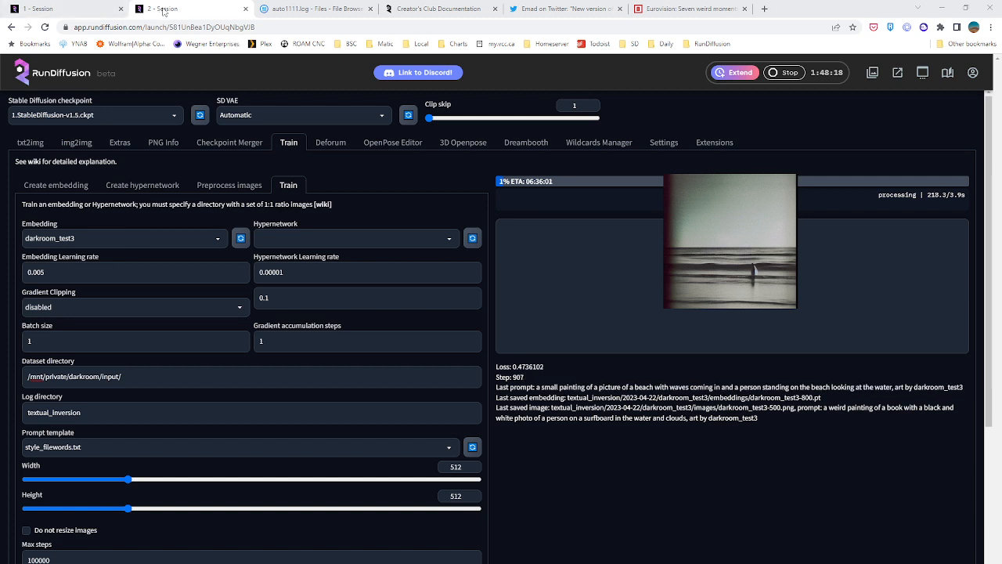
Launch another RunDiffusion session with Automatic UI, Large hardware, Stable Diffusion V1.5 and Creator's Club private storage for 2 hours
click(922, 72)
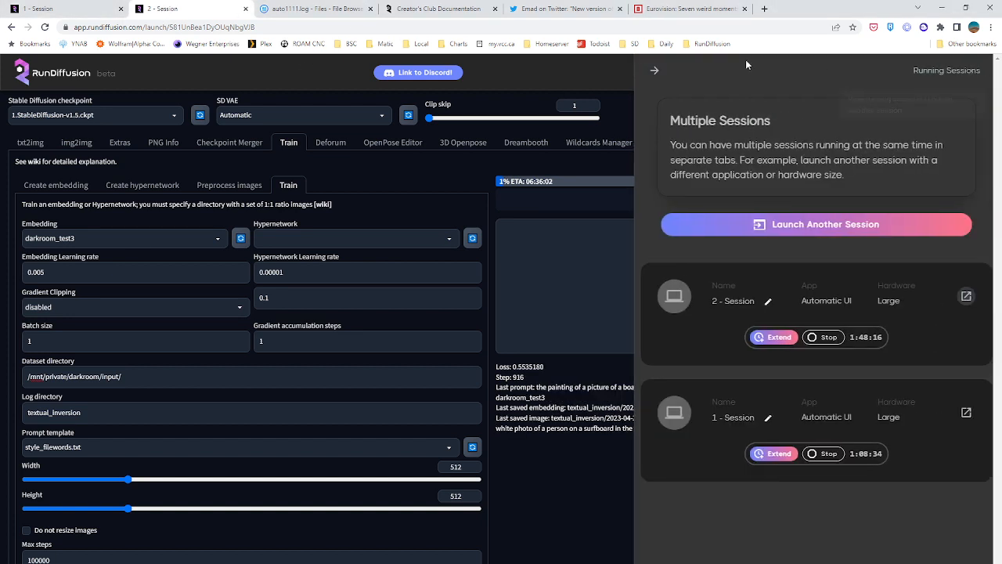
click(754, 227)
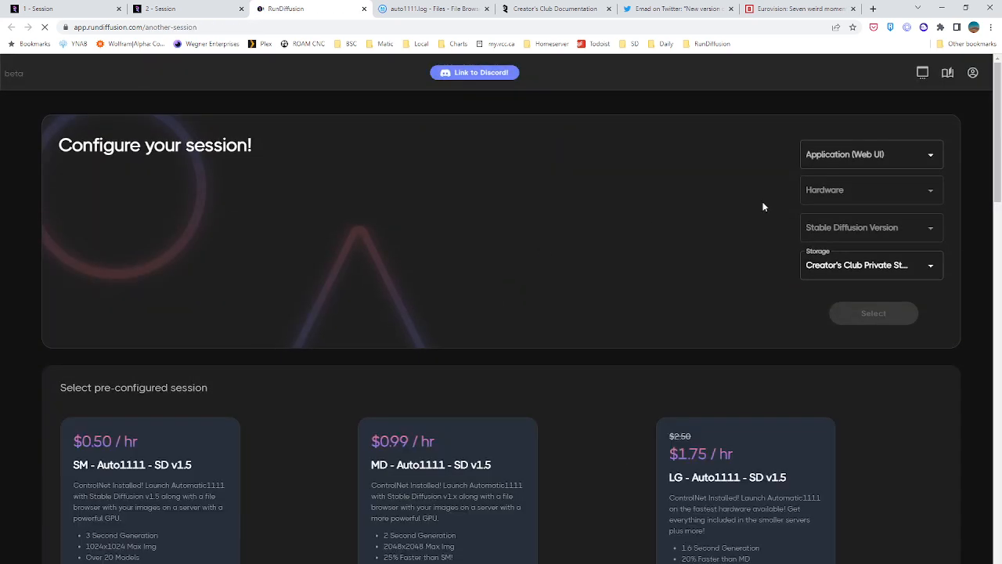
click(831, 152)
click(827, 194)
click(829, 191)
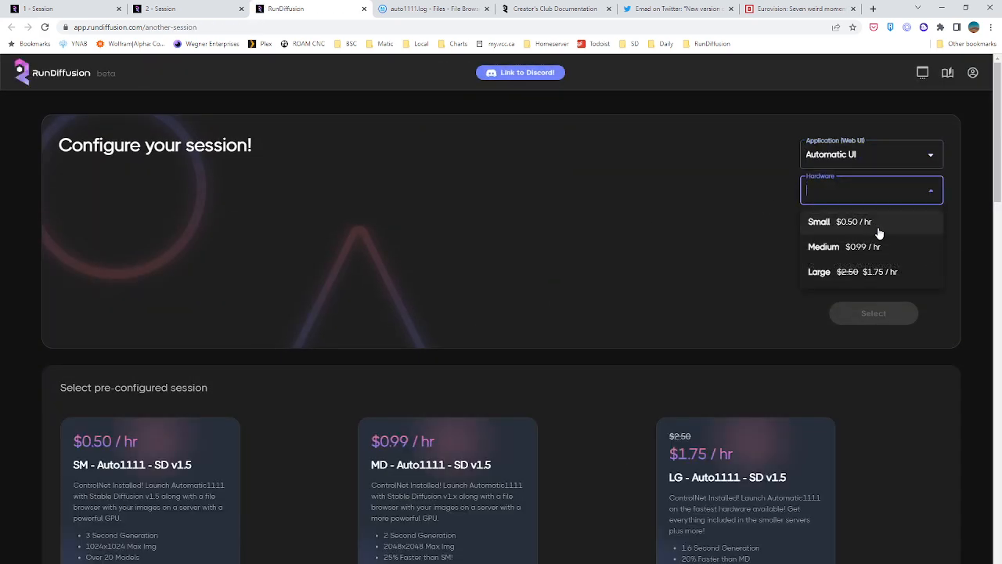
click(856, 272)
click(864, 235)
click(856, 259)
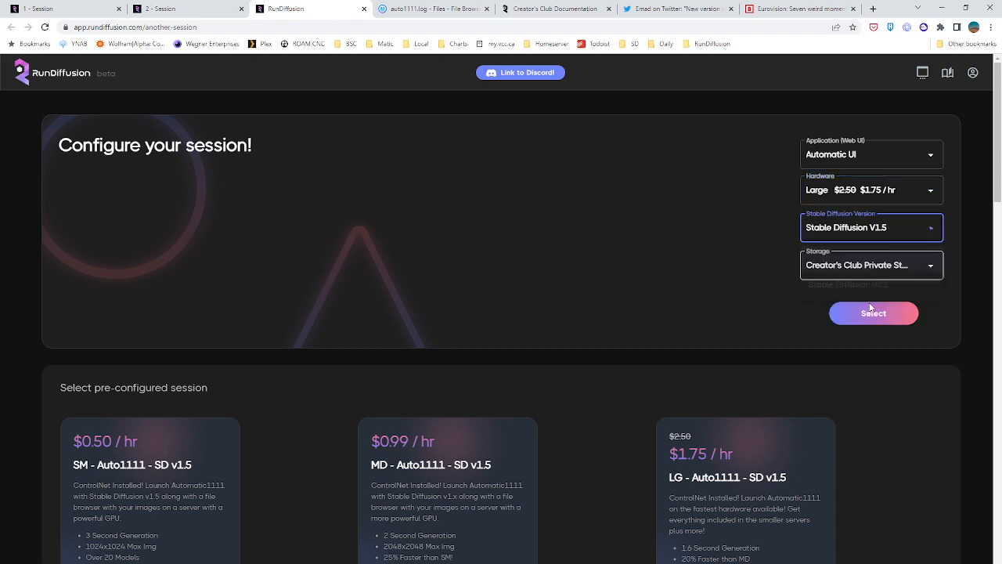
scroll(425, 400, down, 5)
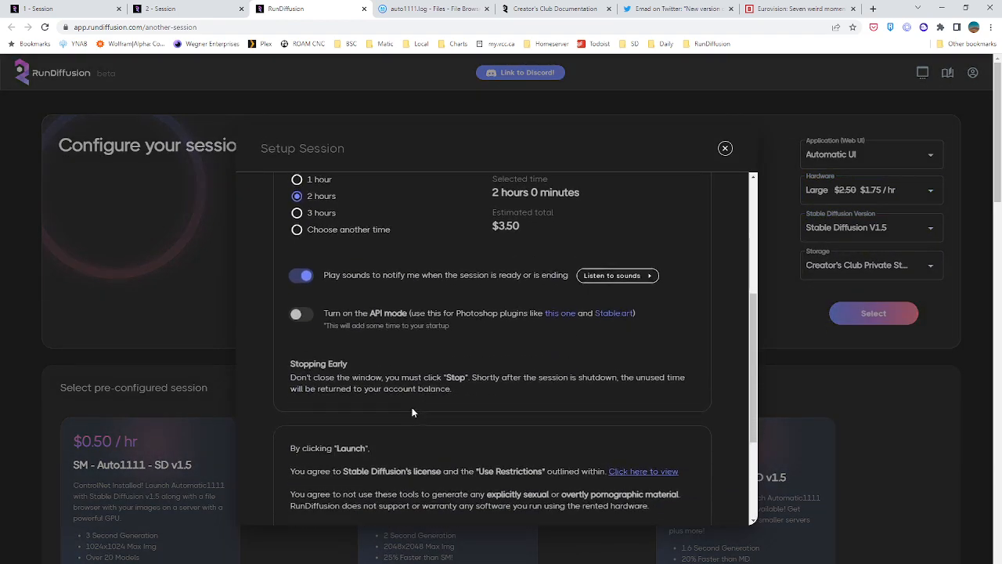
click(365, 485)
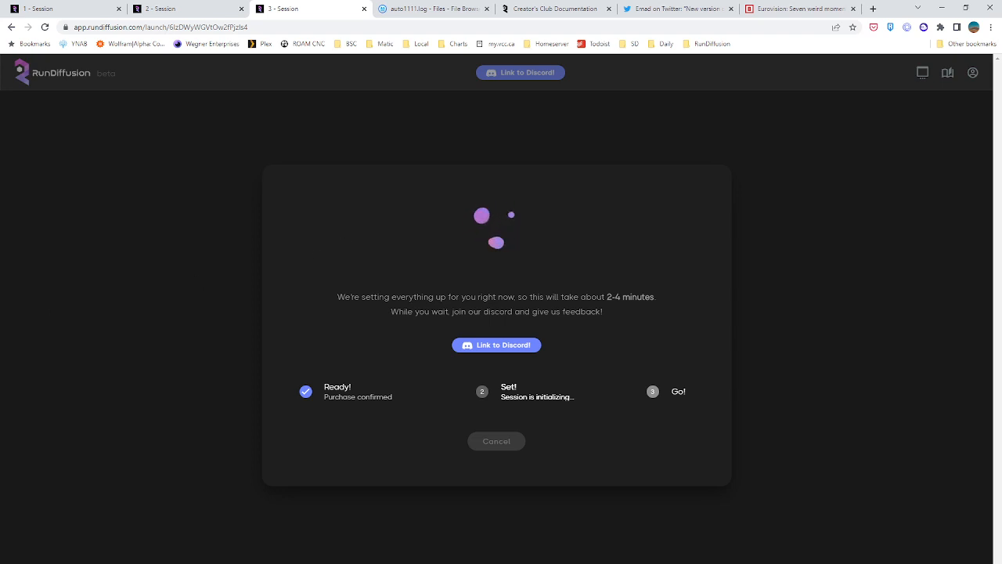
Check the embedding editor in the first session, then return to the second session and close its running sessions list
click(71, 9)
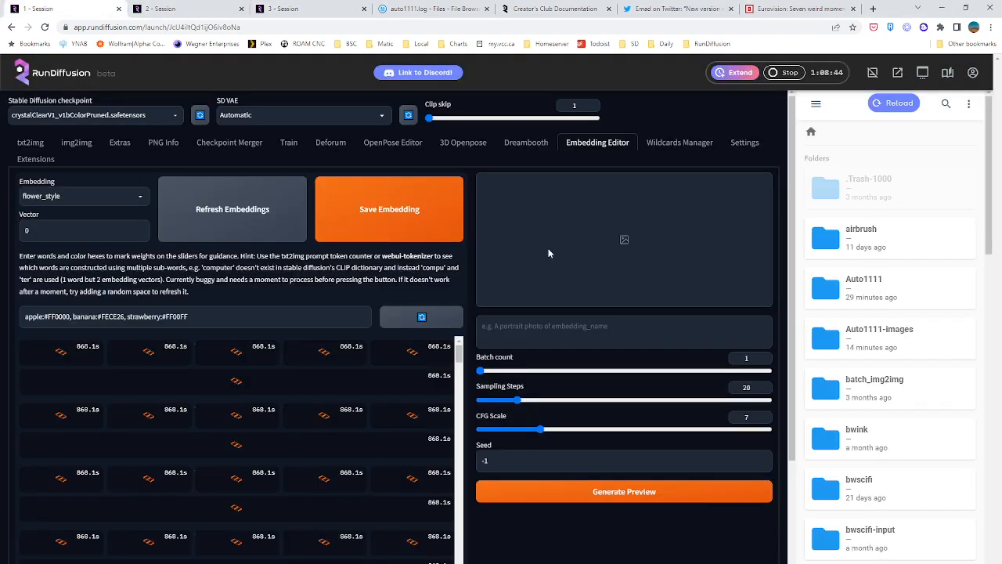
click(164, 9)
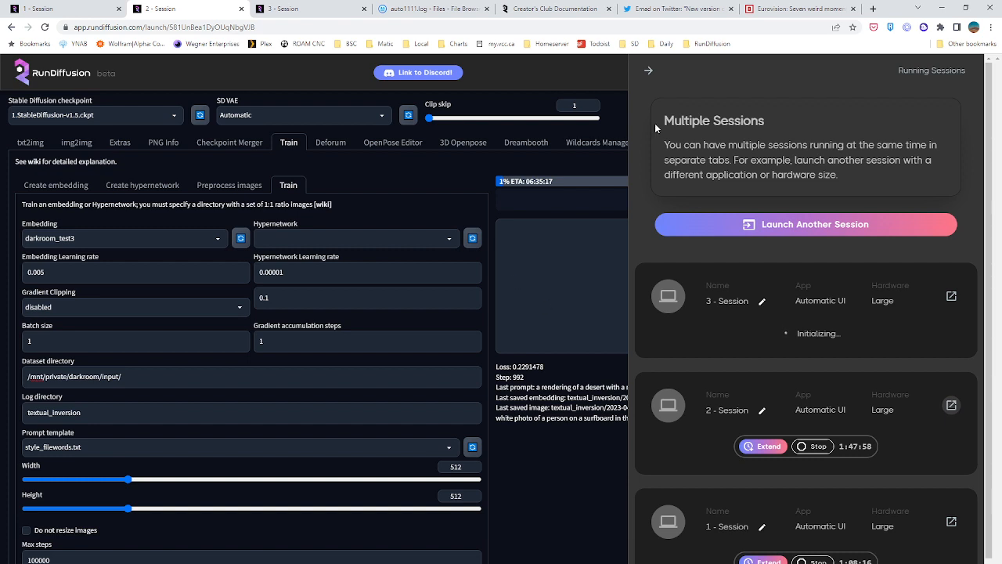
click(648, 72)
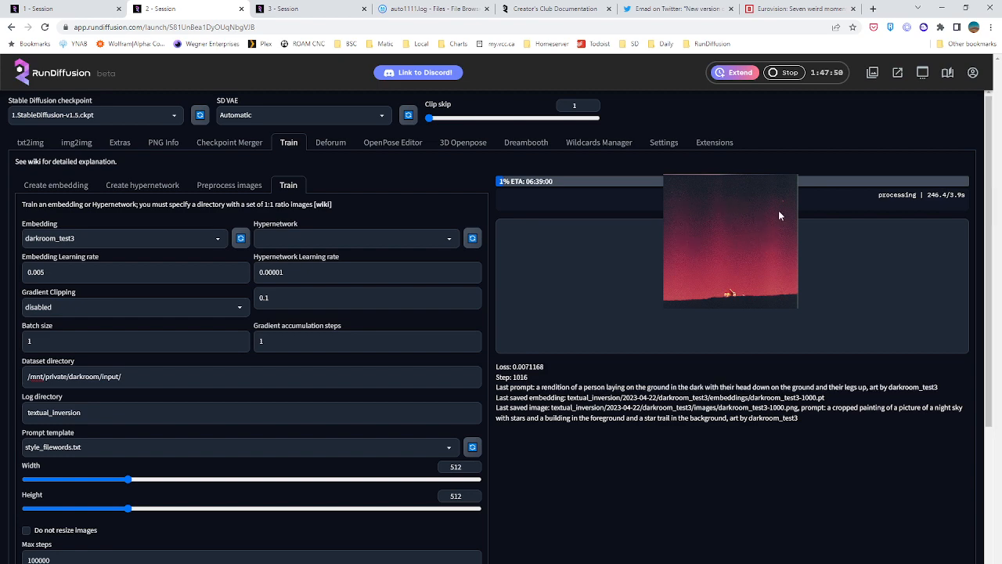
Switch to the file browser, close auto1111.log and open the darkroom folder from the root folder
click(426, 9)
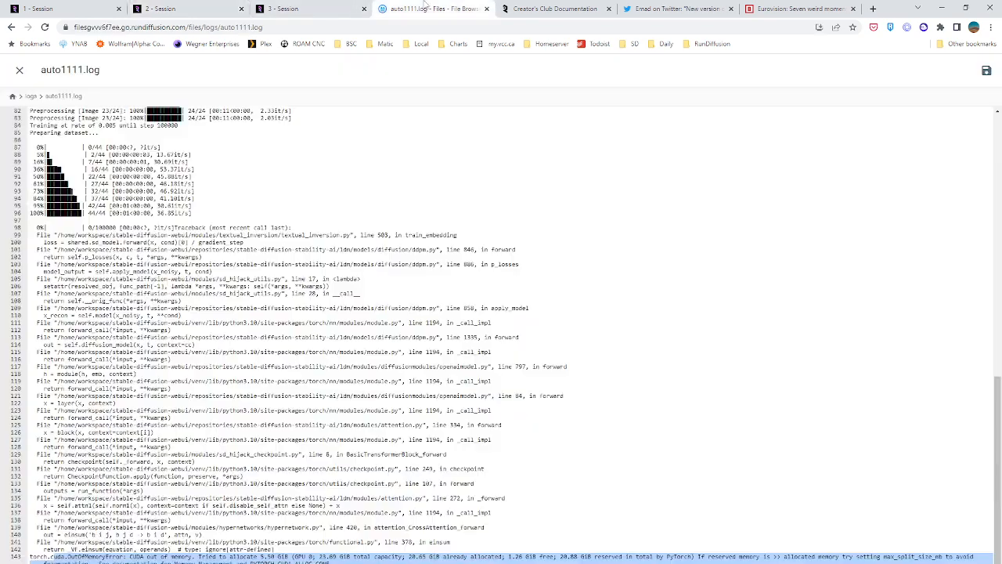
click(19, 74)
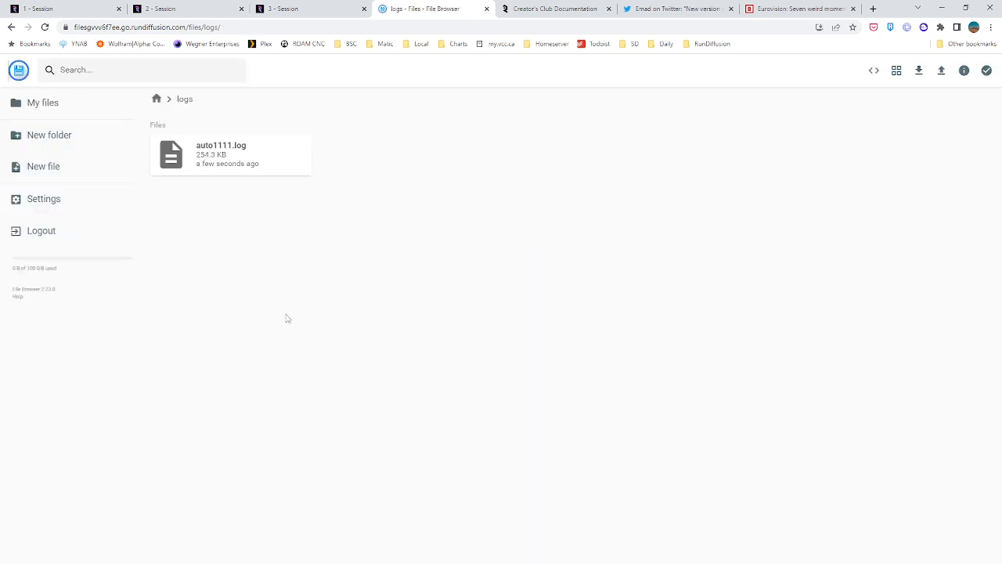
click(157, 99)
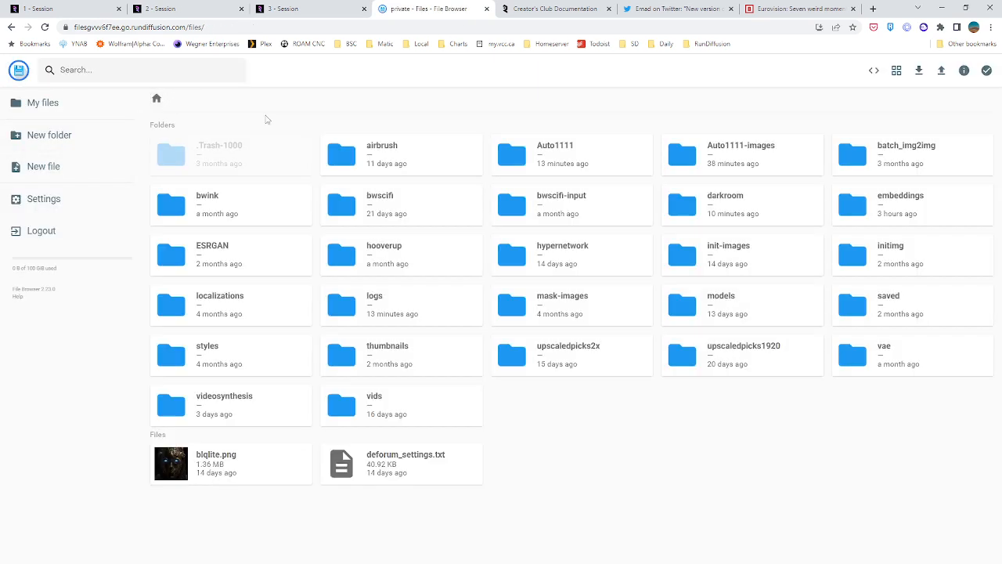
double_click(743, 213)
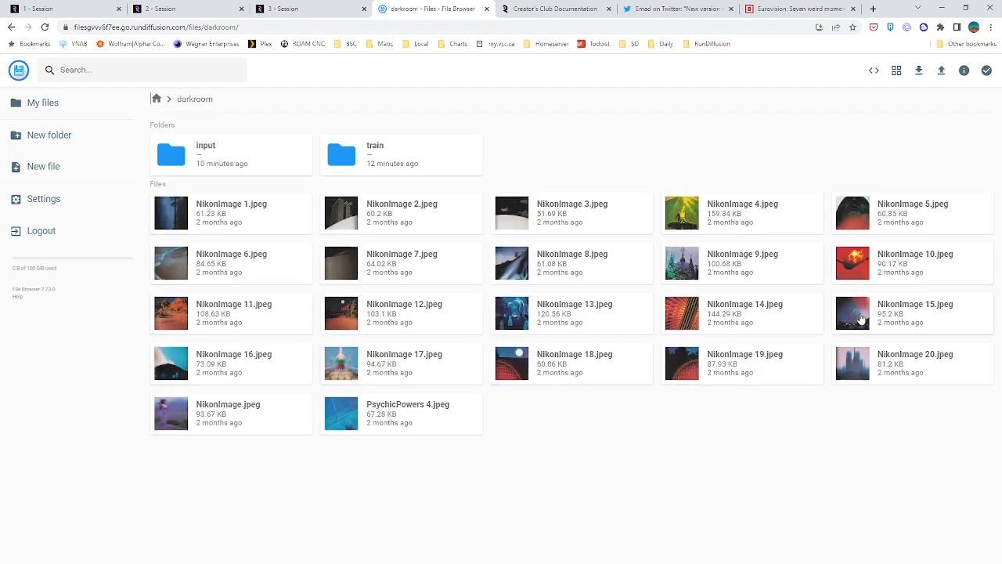
View several darkroom source images at full size, including NikonImage 10.jpeg and NikonImage 19.jpeg, and close each preview
click(855, 266)
click(855, 266)
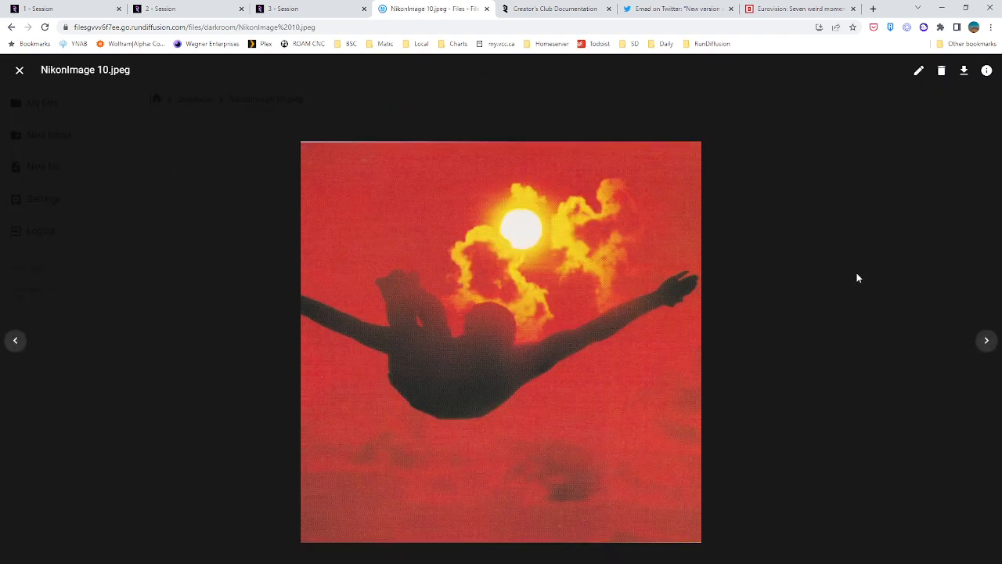
click(20, 69)
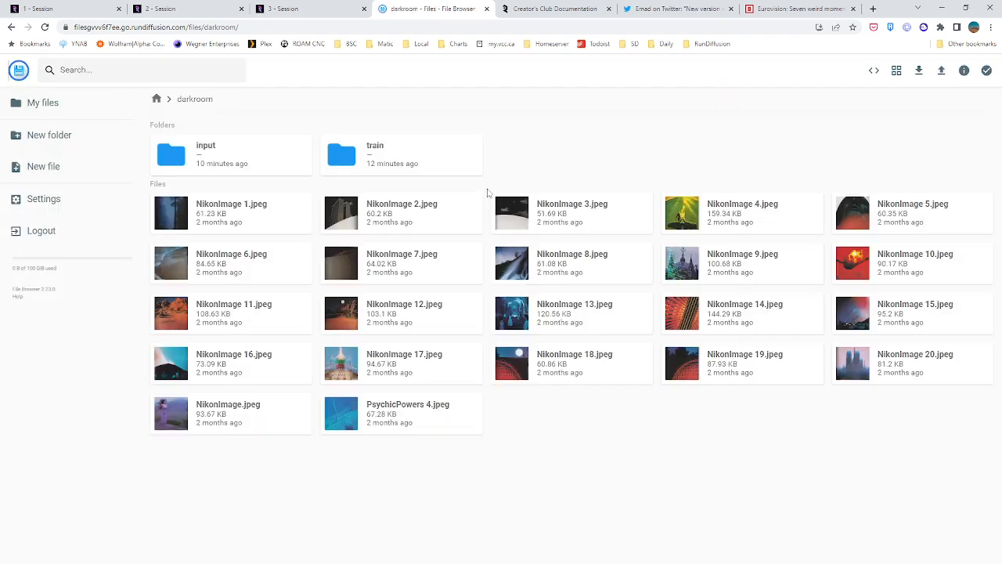
double_click(678, 382)
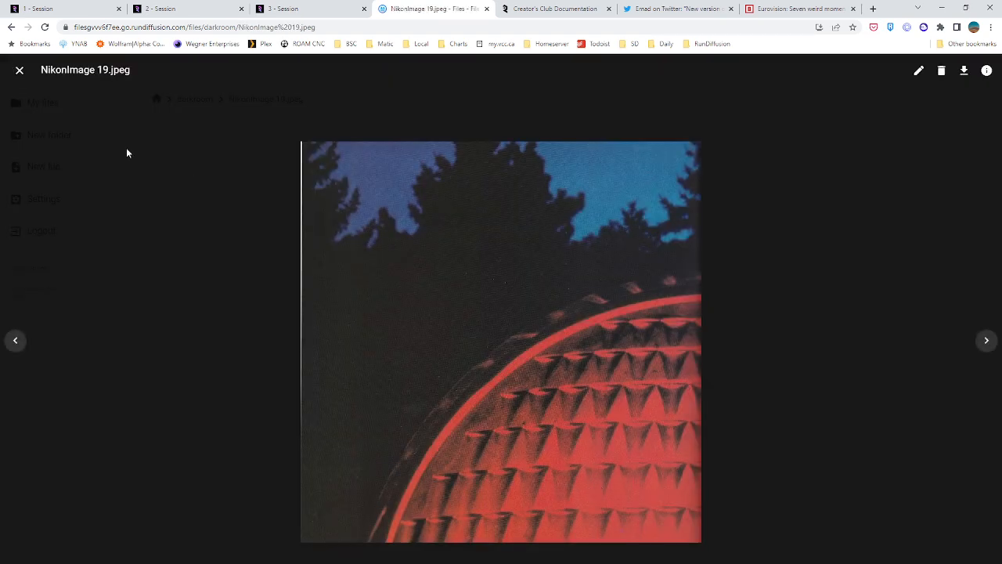
click(13, 71)
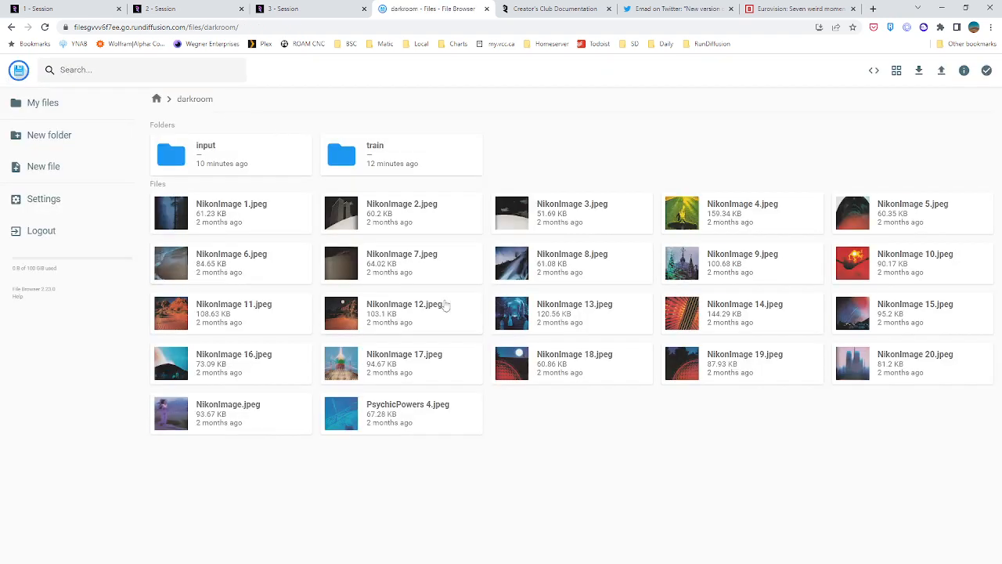
double_click(689, 317)
double_click(892, 220)
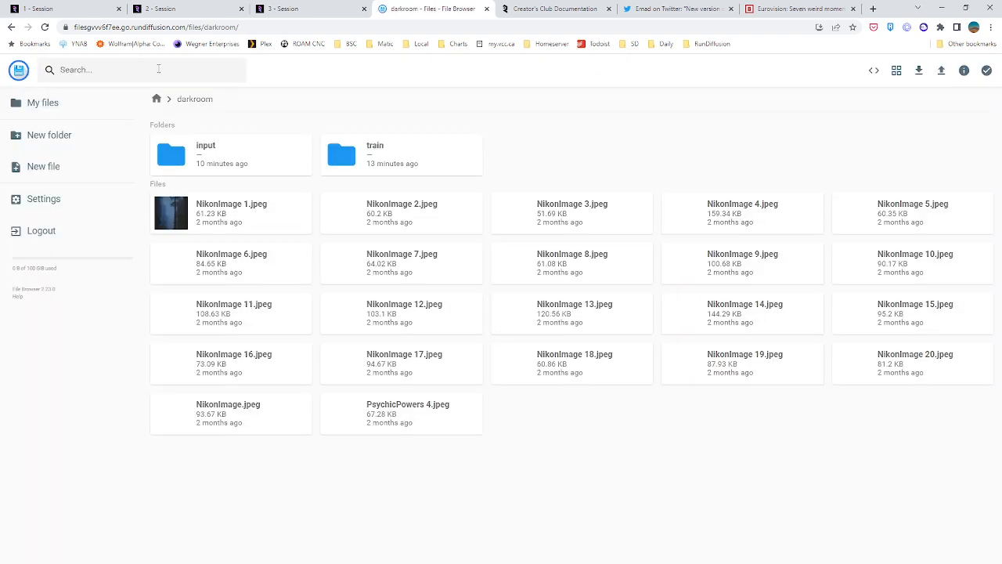
click(20, 70)
Return to the second session and review the darkroom_test3 training preview and the image and embedding save intervals
click(161, 9)
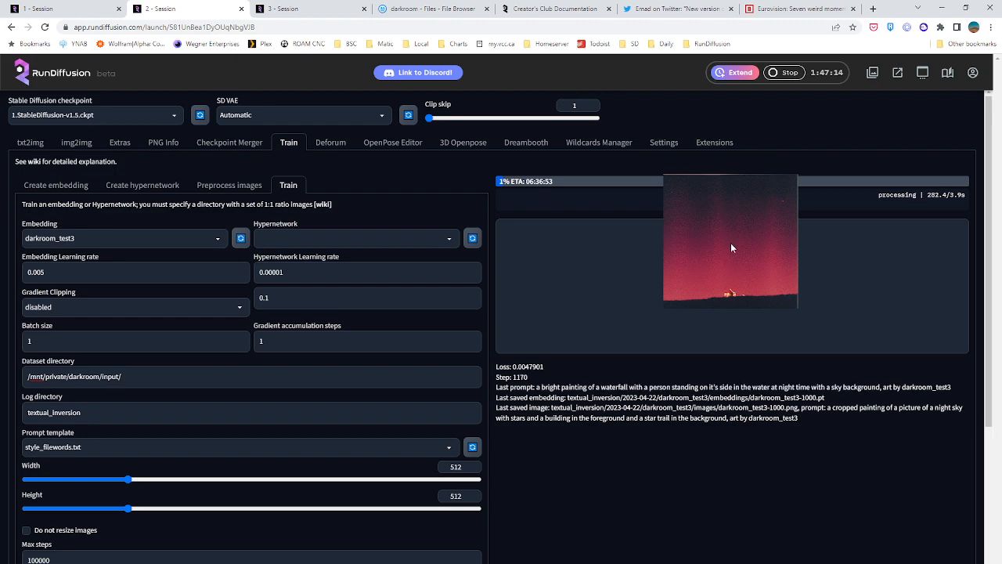
scroll(612, 334, down, 3)
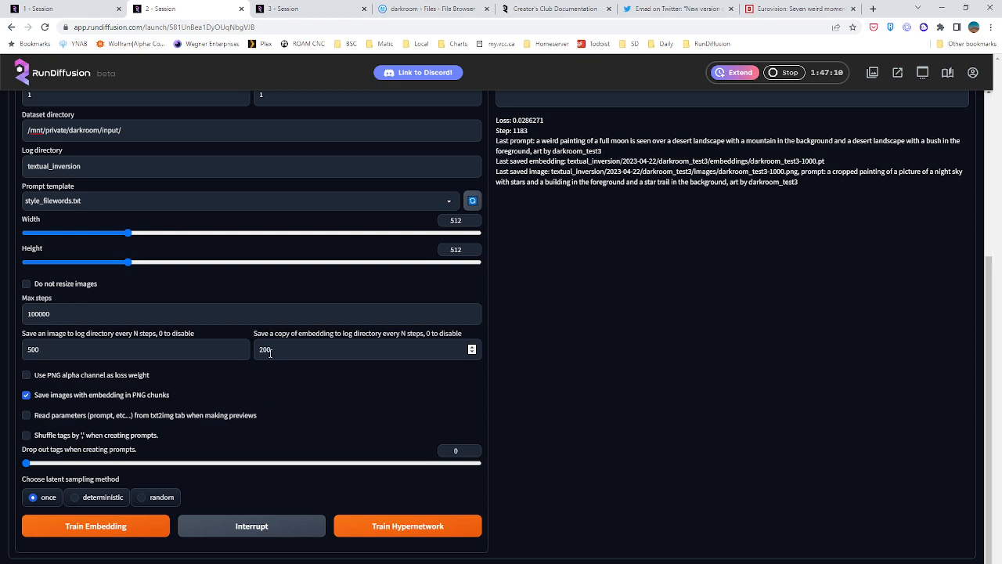
scroll(576, 340, up, 3)
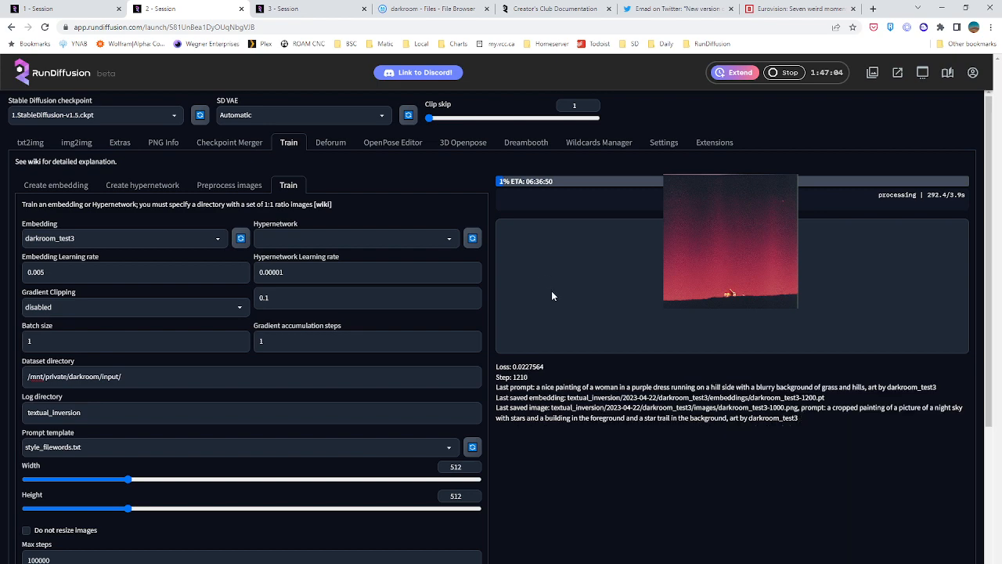
Look through the Auto1111-images and root embeddings folders in the file browser for the training output
click(412, 10)
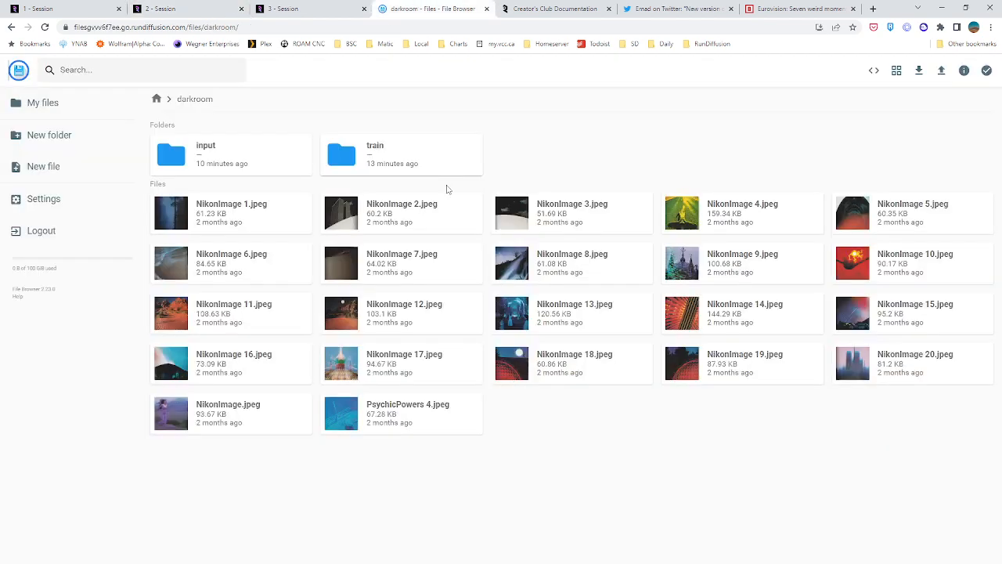
click(156, 98)
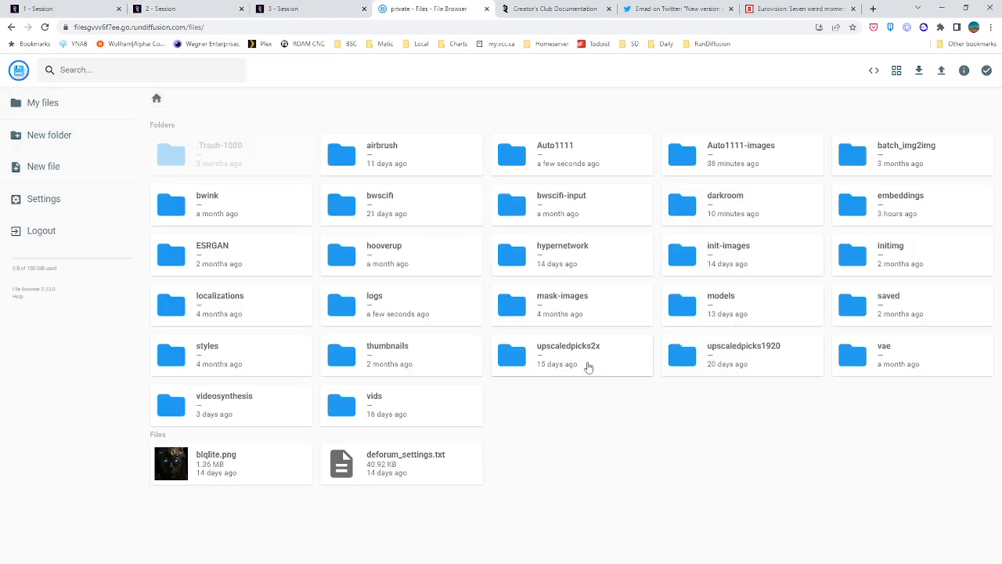
click(718, 158)
click(718, 158)
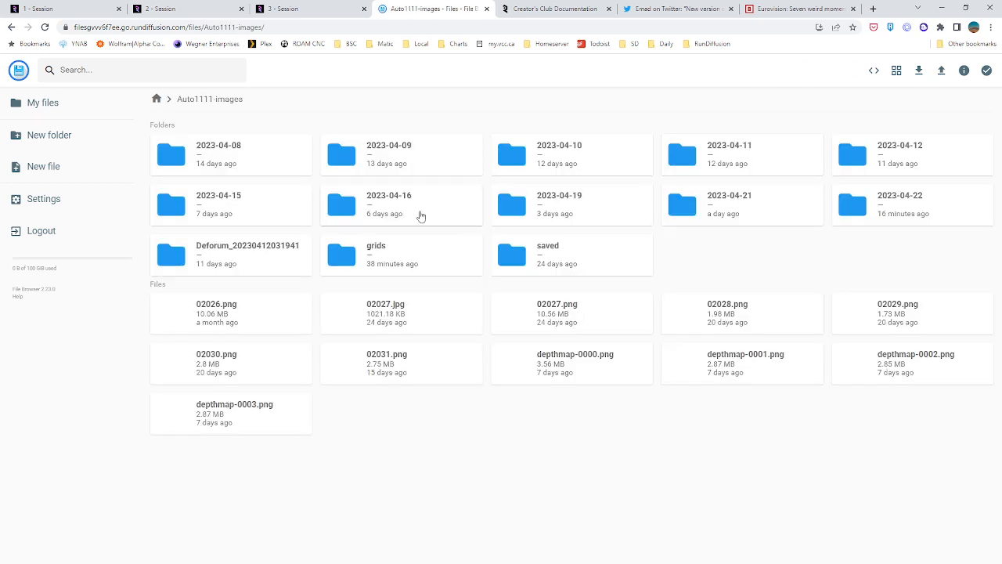
click(157, 99)
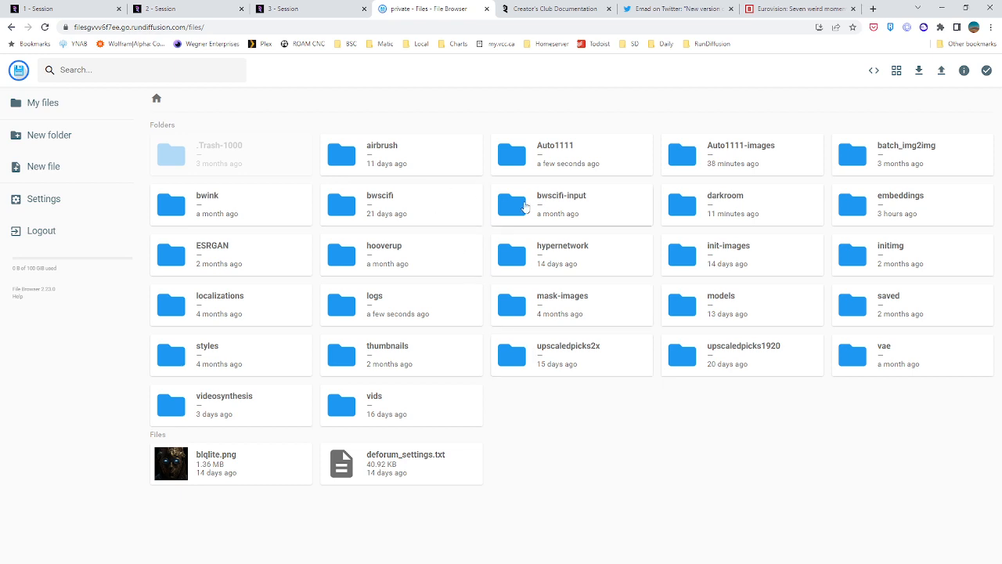
click(892, 202)
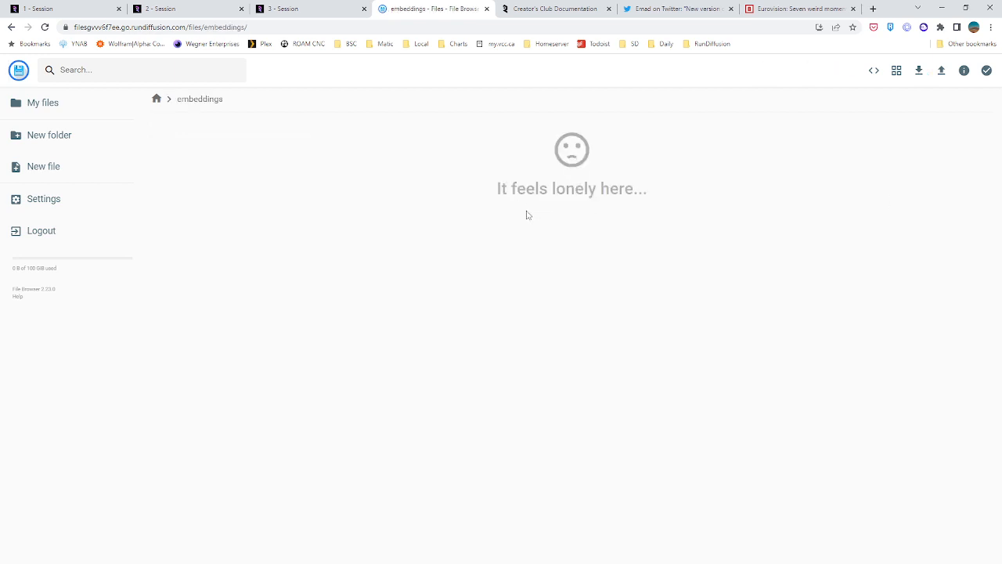
click(157, 98)
Examine the Auto1111 folder, opening its textual-inversion-templates and dreambooth-models subfolders
click(573, 156)
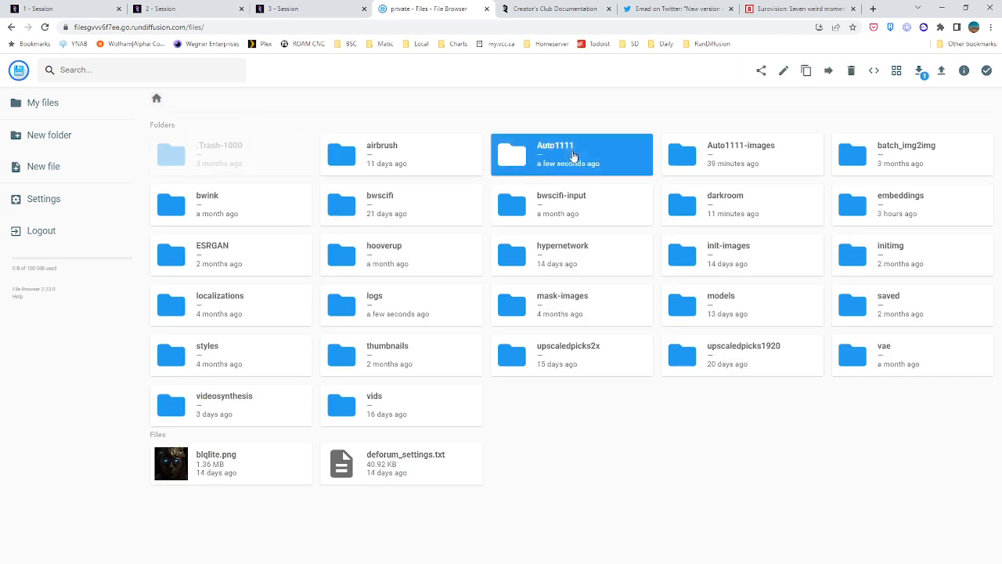
click(574, 156)
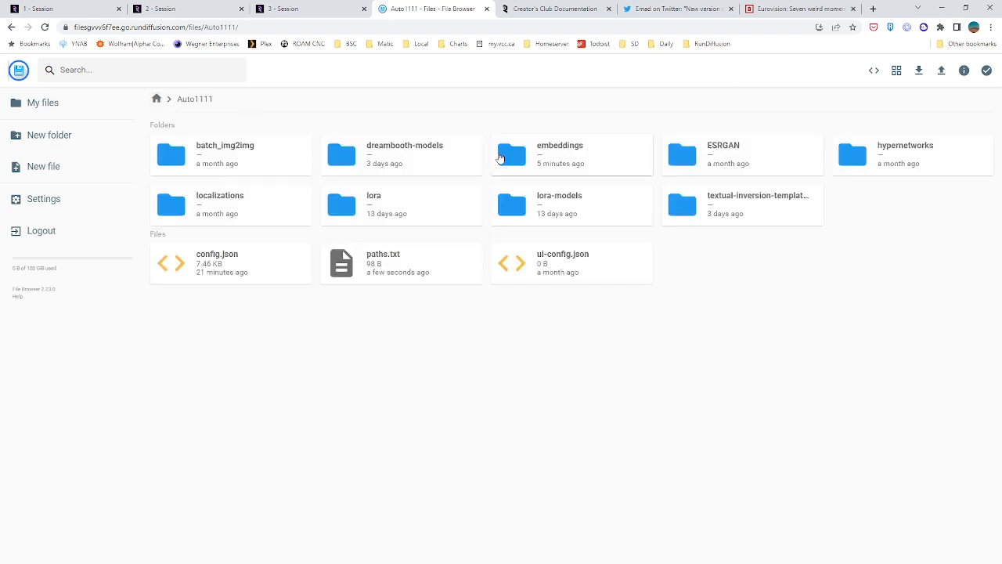
double_click(742, 205)
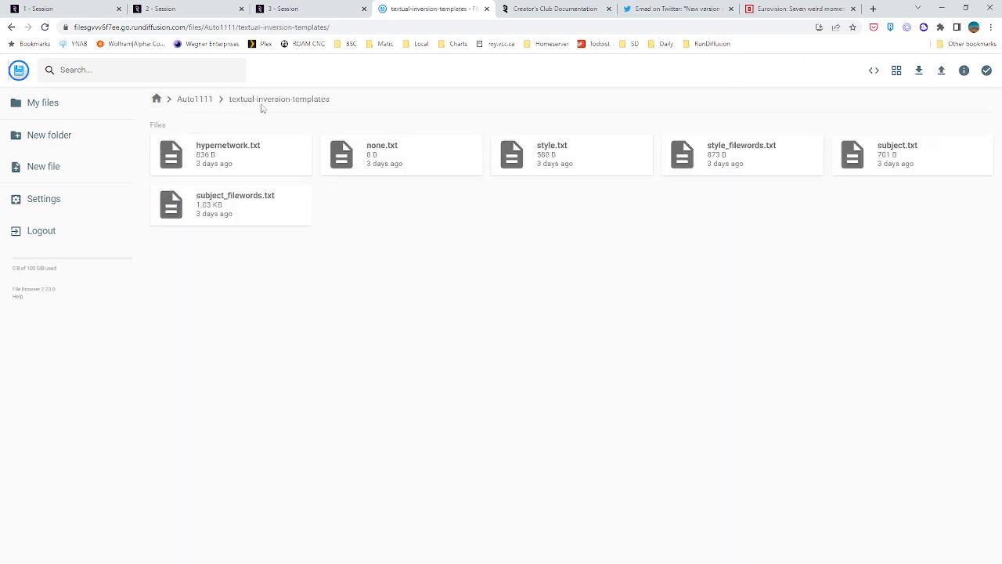
click(208, 97)
click(382, 156)
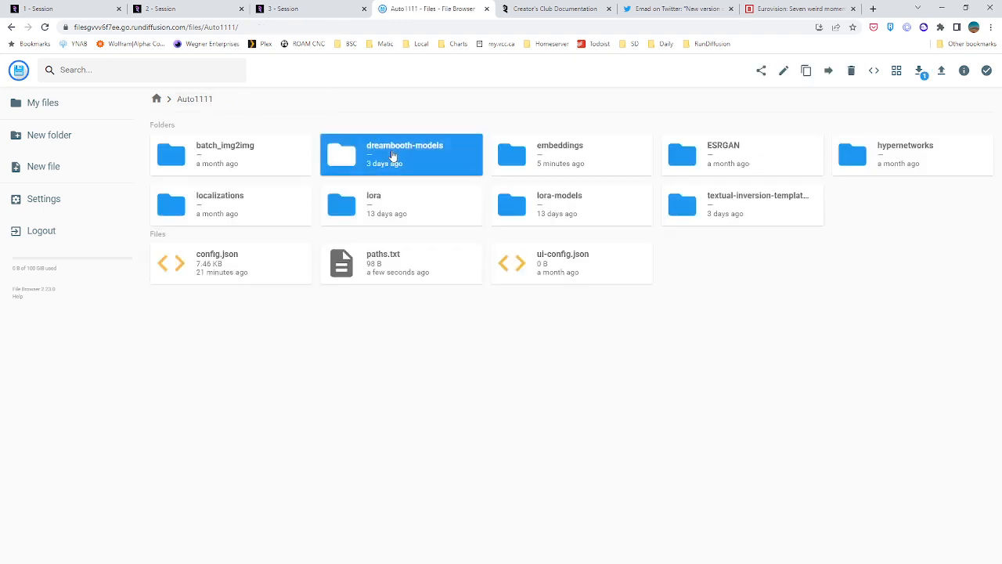
click(391, 155)
Check the third session's startup progress, then examine the log directory in the second session's training settings
click(313, 9)
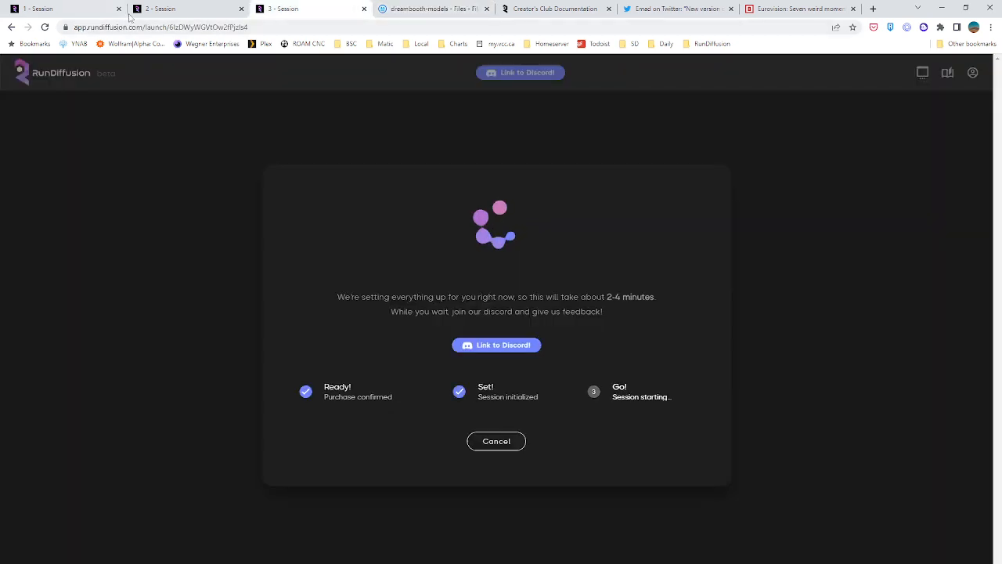
click(187, 8)
scroll(122, 245, down, 1)
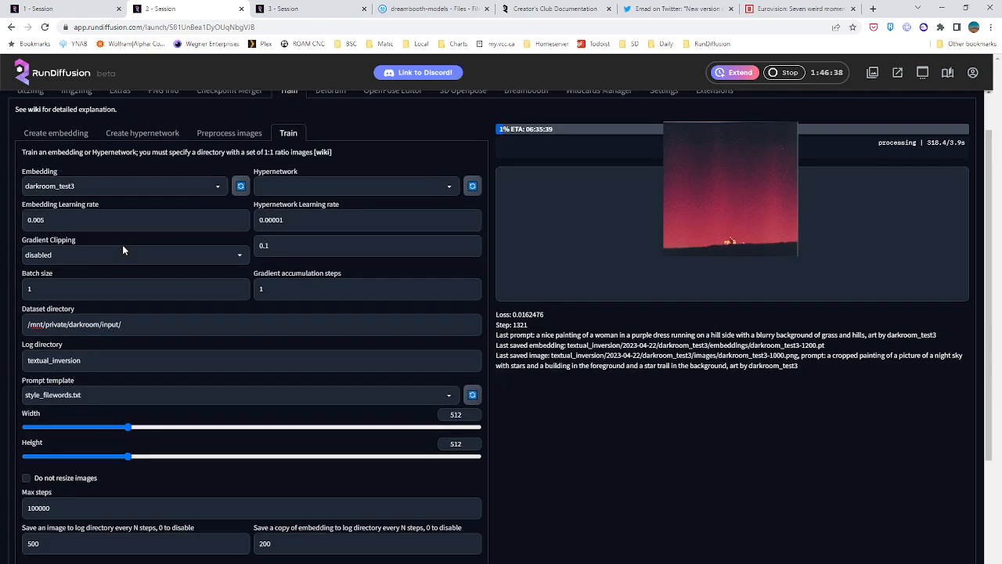
click(51, 360)
drag(51, 360, 68, 346)
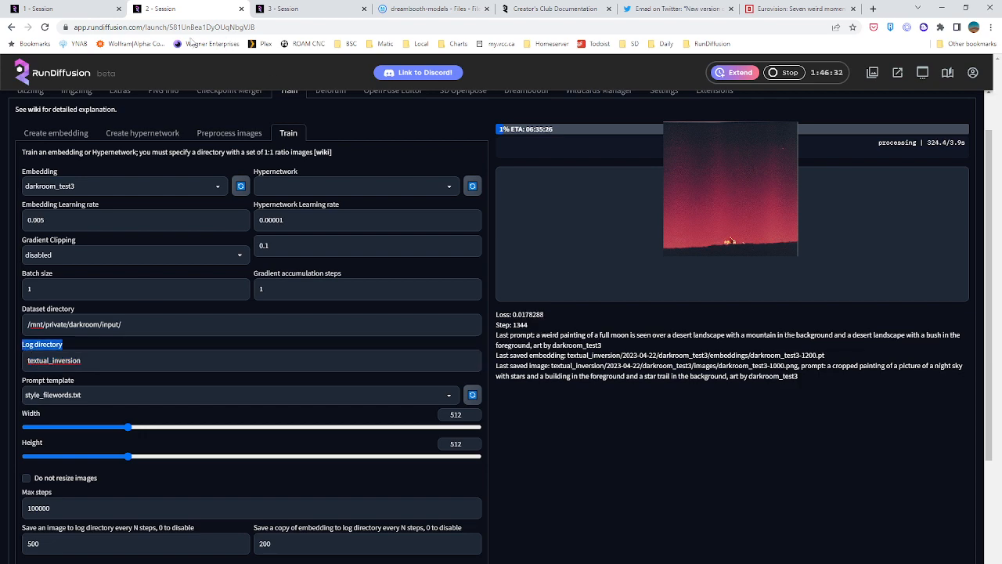
Return to the file browser and look for the training log folder in the Auto1111 folder and the root folder
click(391, 8)
click(190, 100)
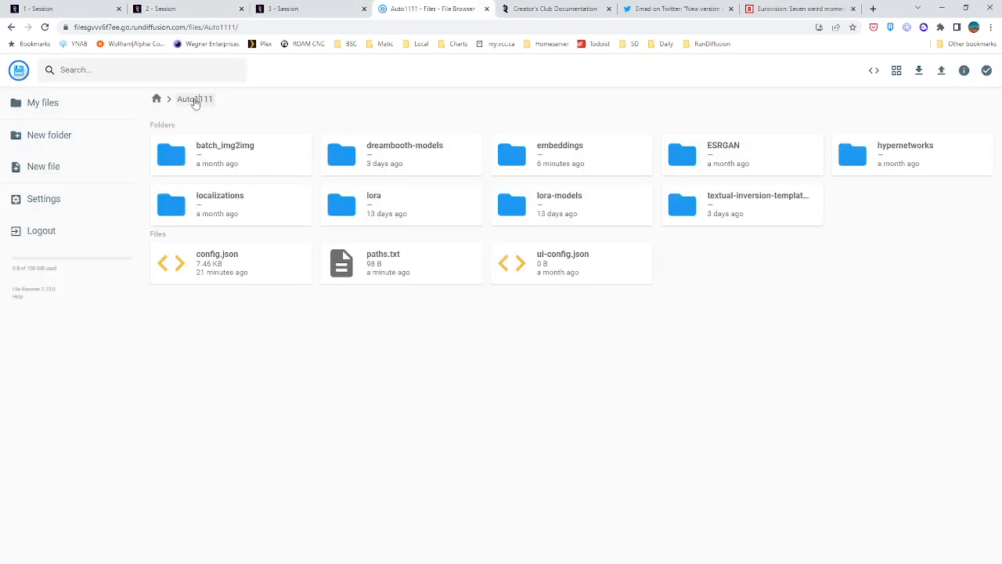
click(156, 100)
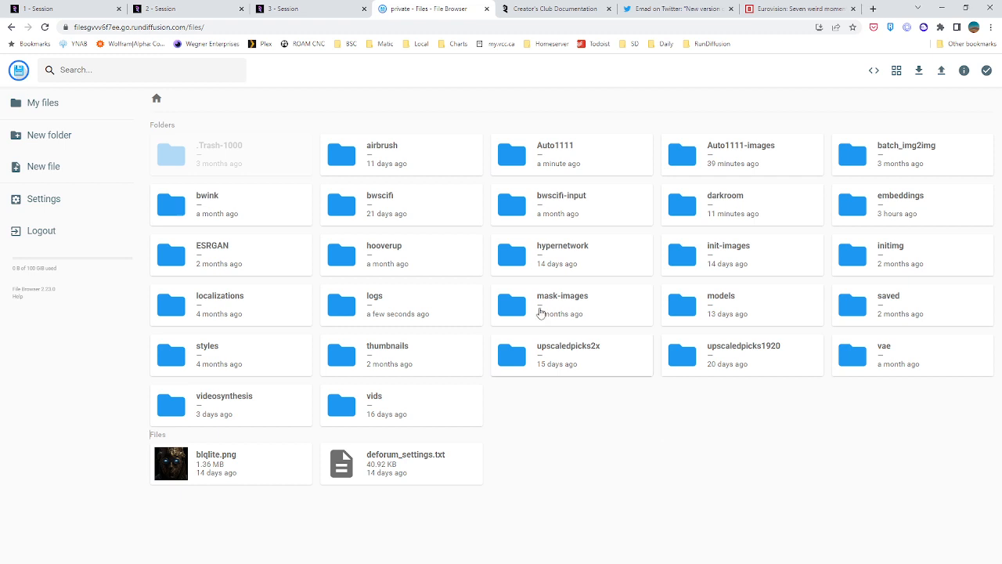
Log out of the file browser and sign back in with the webui account and its password
click(43, 232)
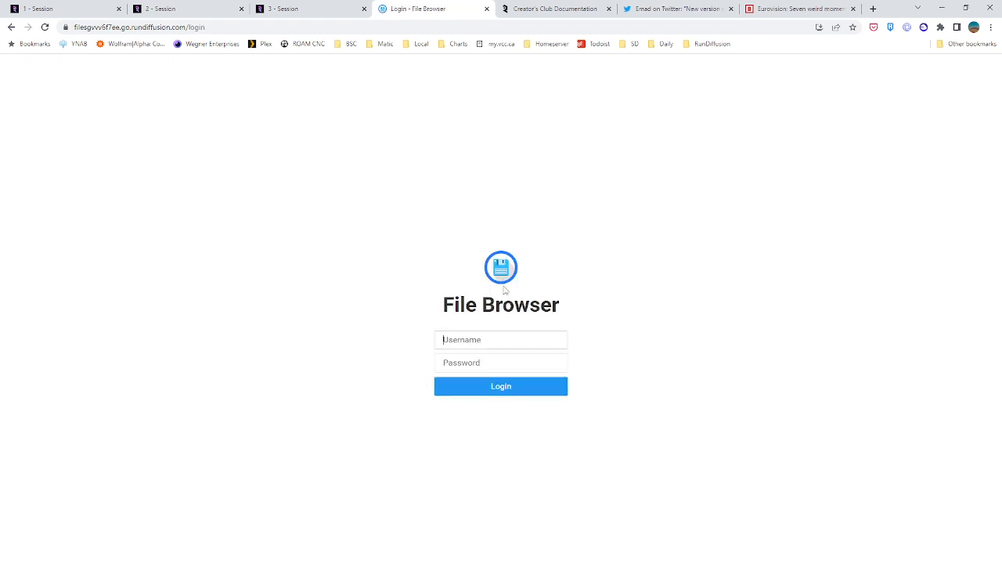
text(webui)
key(Tab)
text(•••)
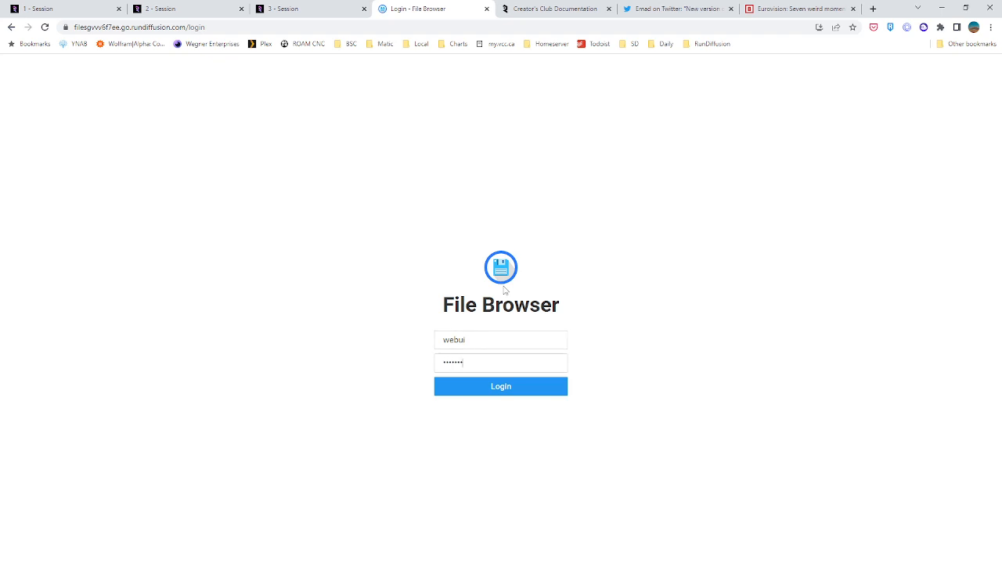
key(Return)
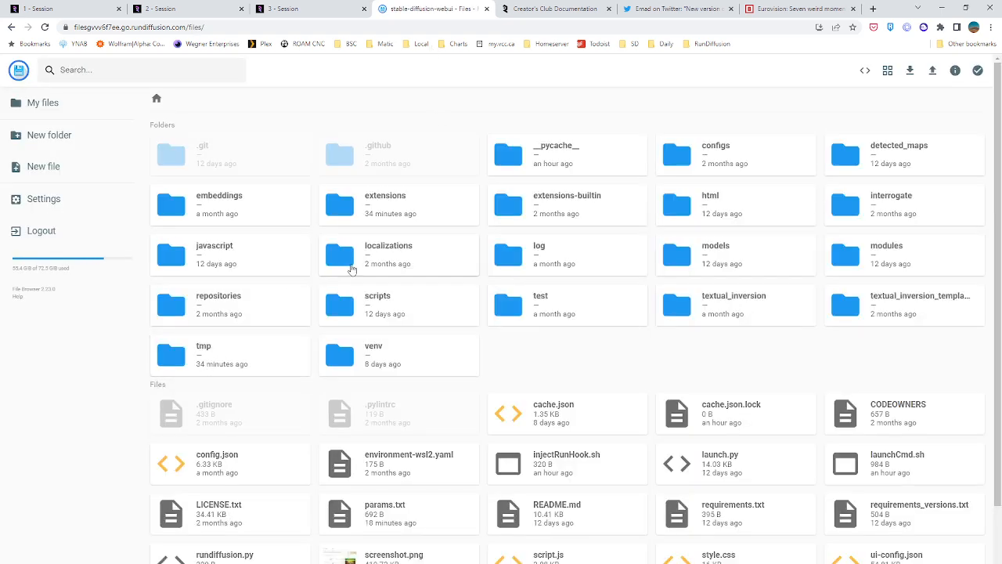
Look through the textual_inversion, textual inversion templates and log/images folders of the web UI files for the training output
double_click(736, 311)
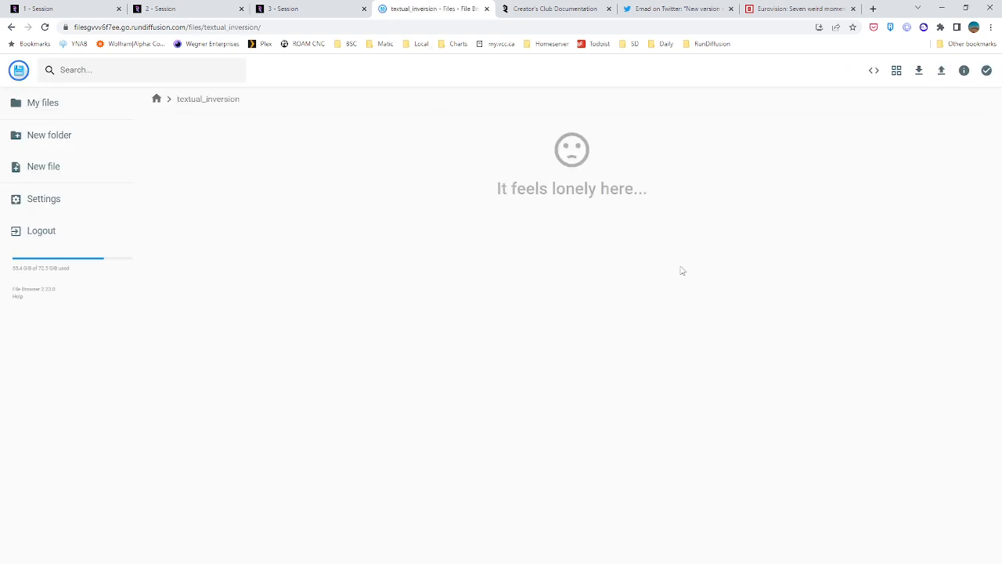
click(157, 98)
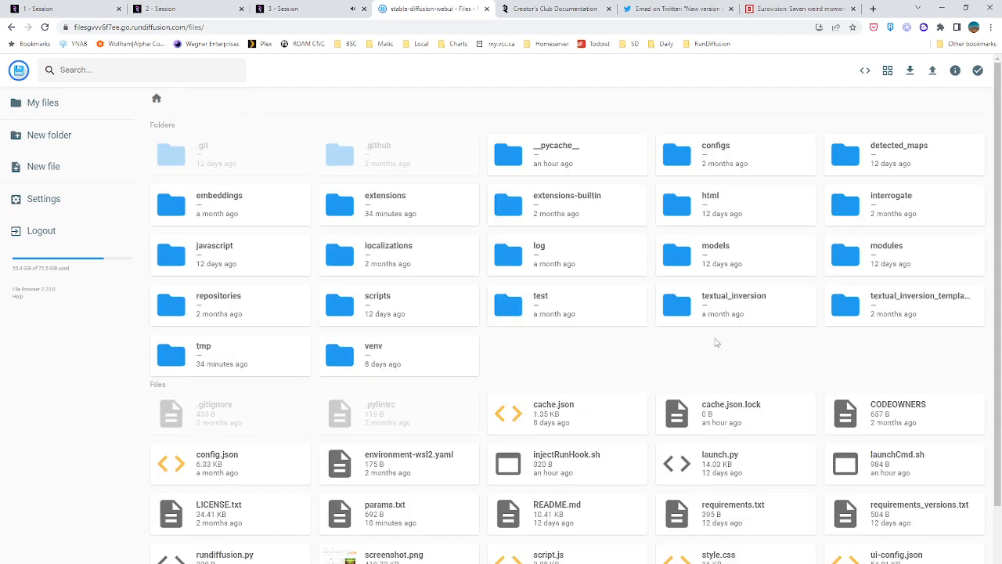
double_click(732, 303)
click(157, 98)
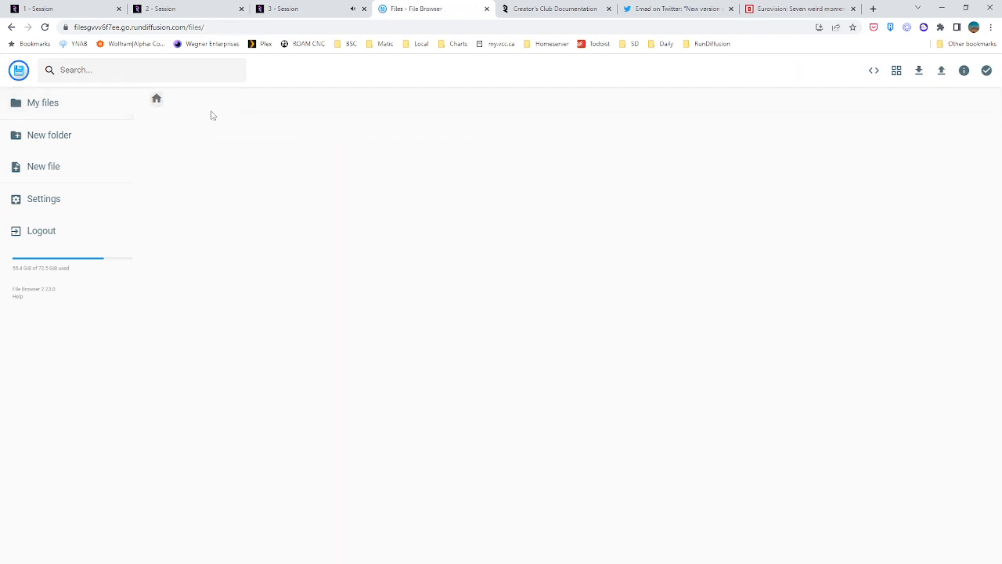
double_click(869, 312)
click(157, 99)
double_click(594, 245)
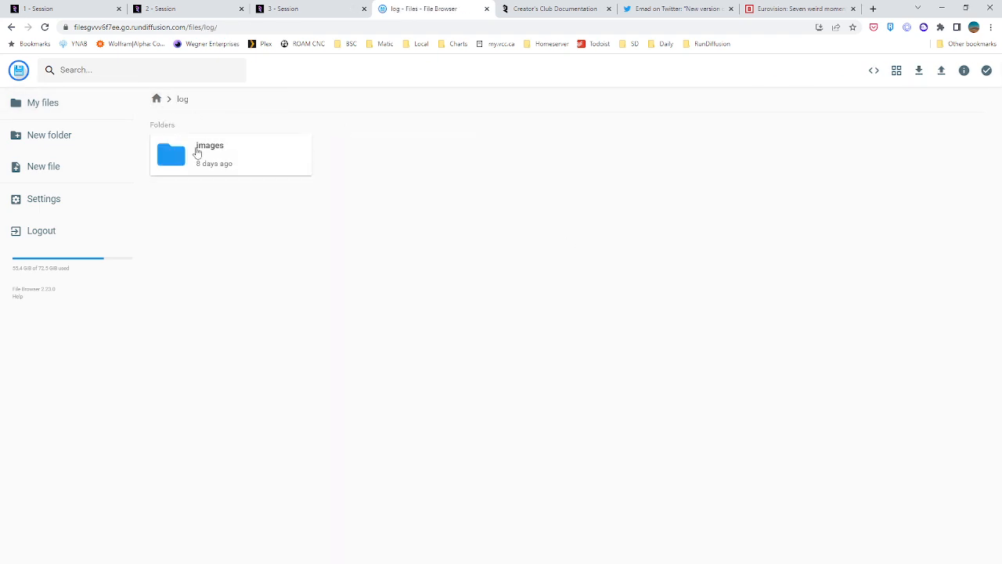
double_click(197, 151)
click(156, 99)
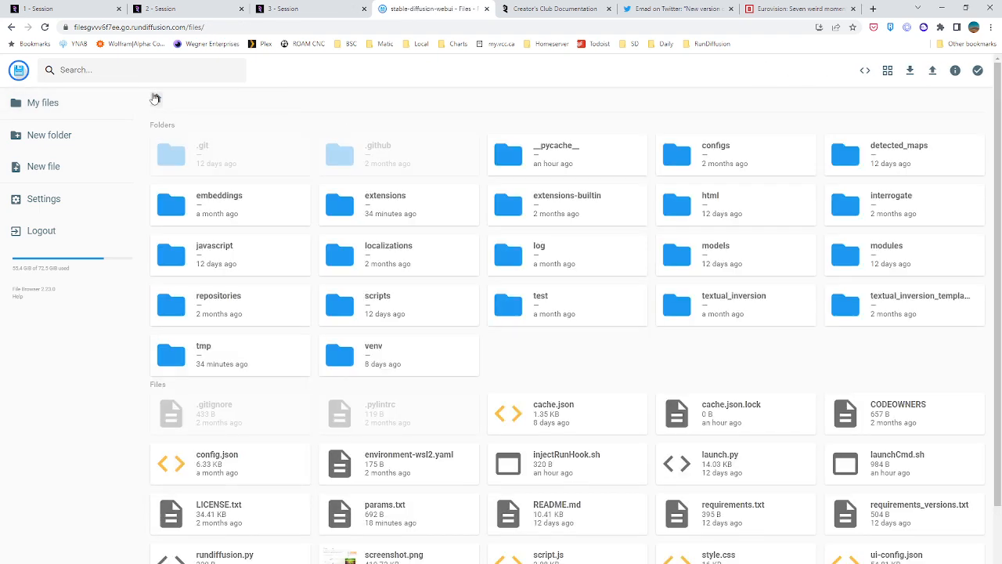
Switch to the second session and interrupt the running darkroom_test3 embedding training
click(309, 9)
click(179, 6)
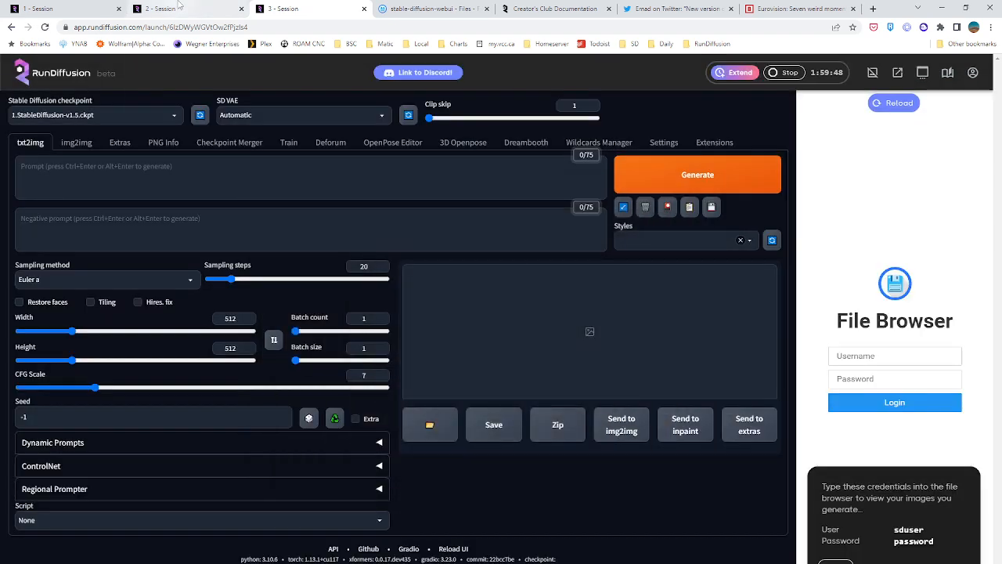
scroll(223, 407, up, 1)
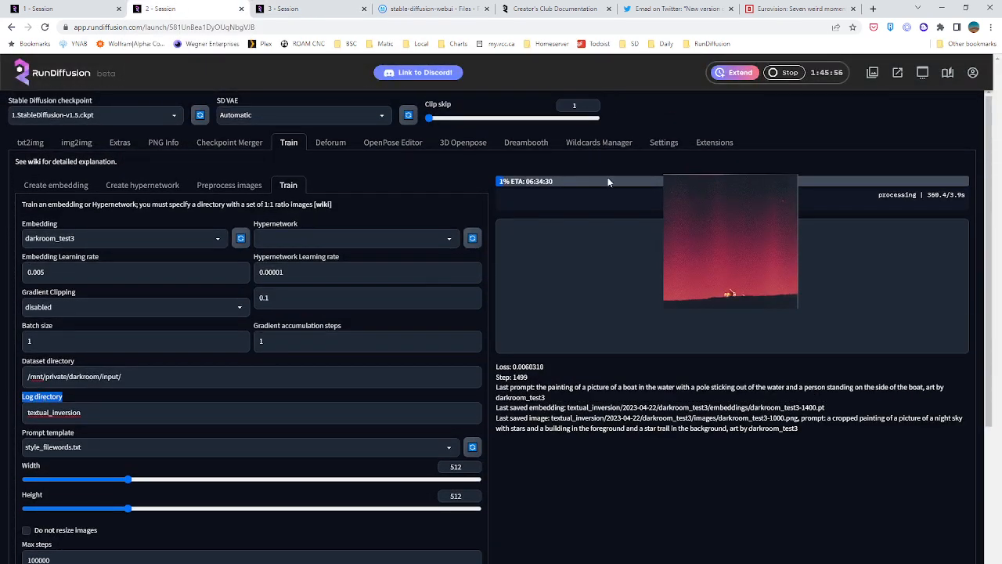
scroll(268, 447, down, 3)
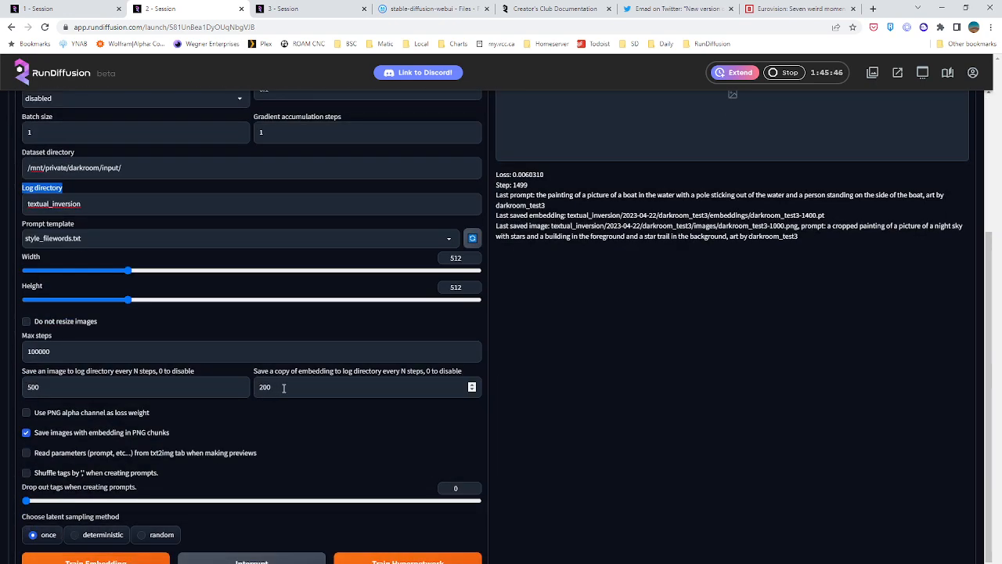
Set the training to save an embedding copy every 500 steps and an image every 250 steps
double_click(264, 387)
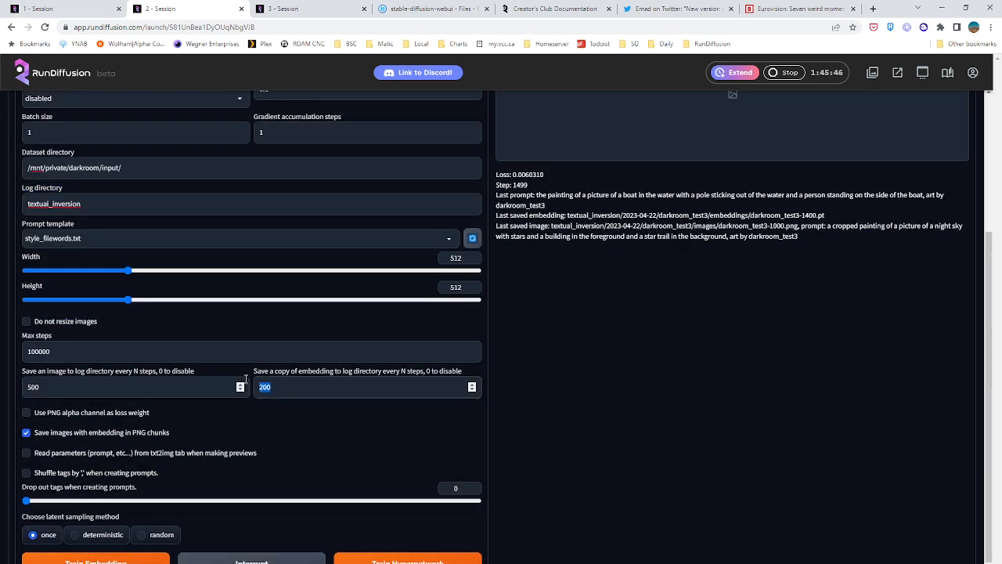
text(50)
double_click(221, 385)
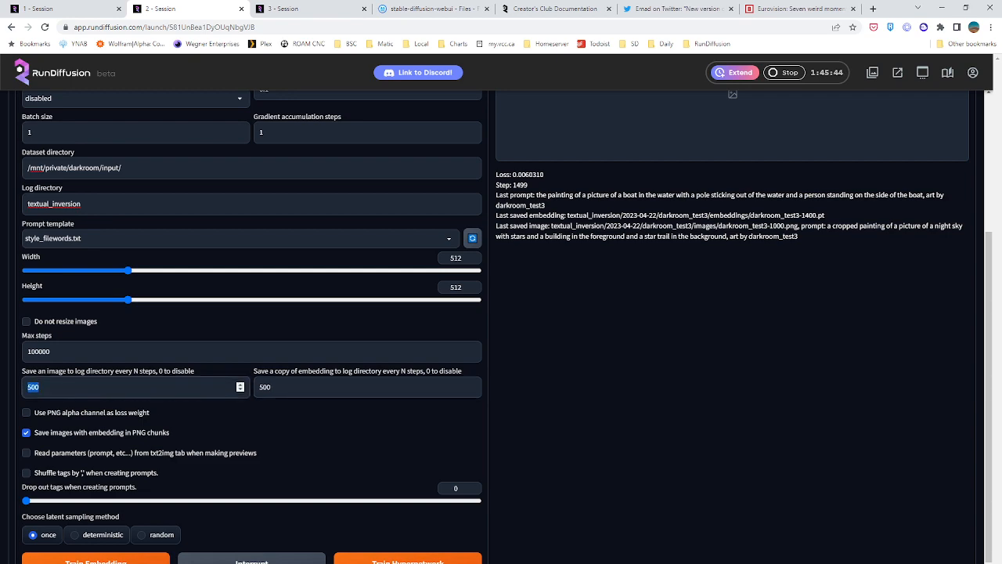
text(250)
Set the maximum training steps to 50000
scroll(70, 372, up, 2)
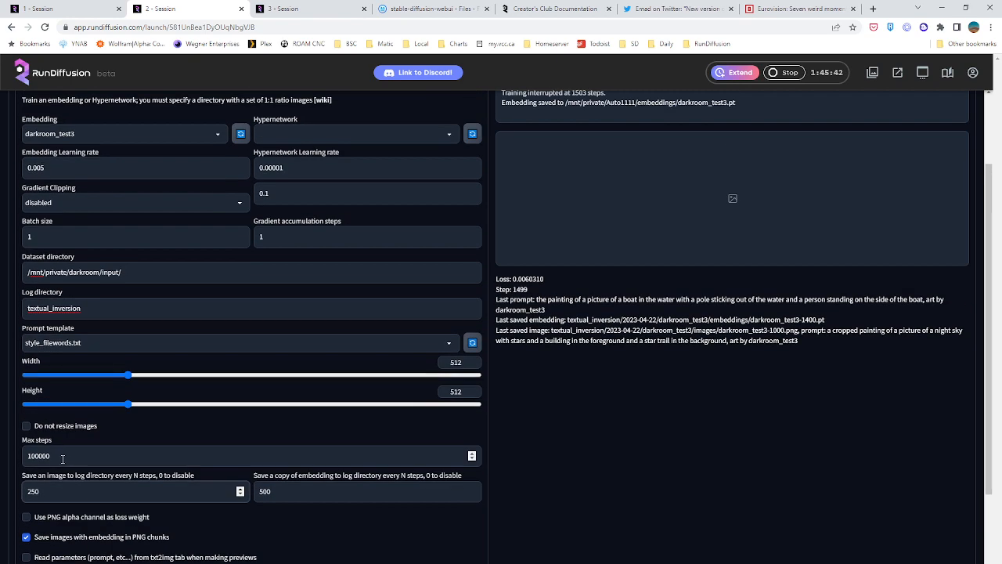
double_click(64, 455)
text(50000)
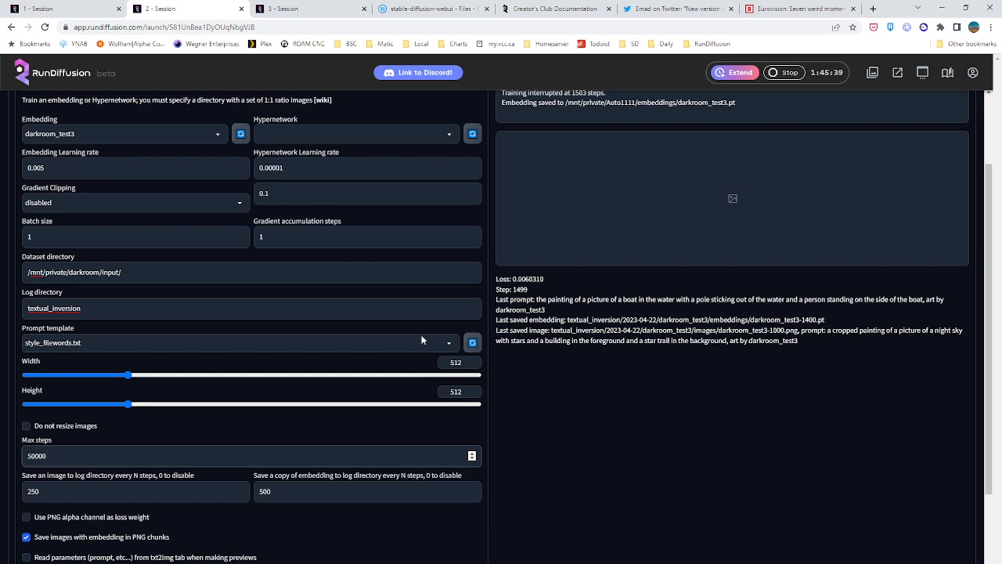
scroll(235, 360, up, 2)
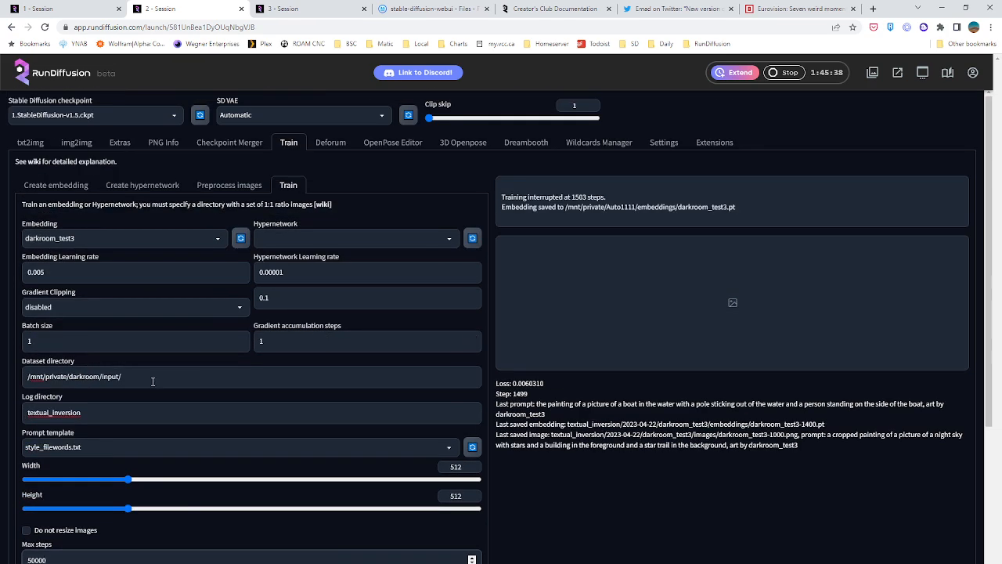
Set the maximum training steps to 10000
scroll(94, 376, down, 3)
double_click(53, 401)
text(10)
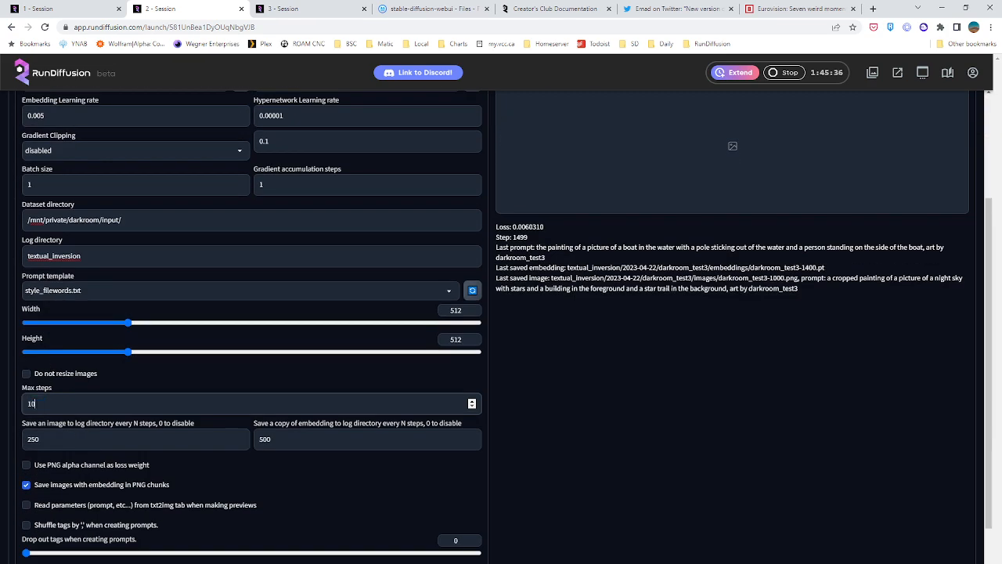
Set the training log directory to /mnt/private/darkroom/train/
scroll(206, 280, up, 1)
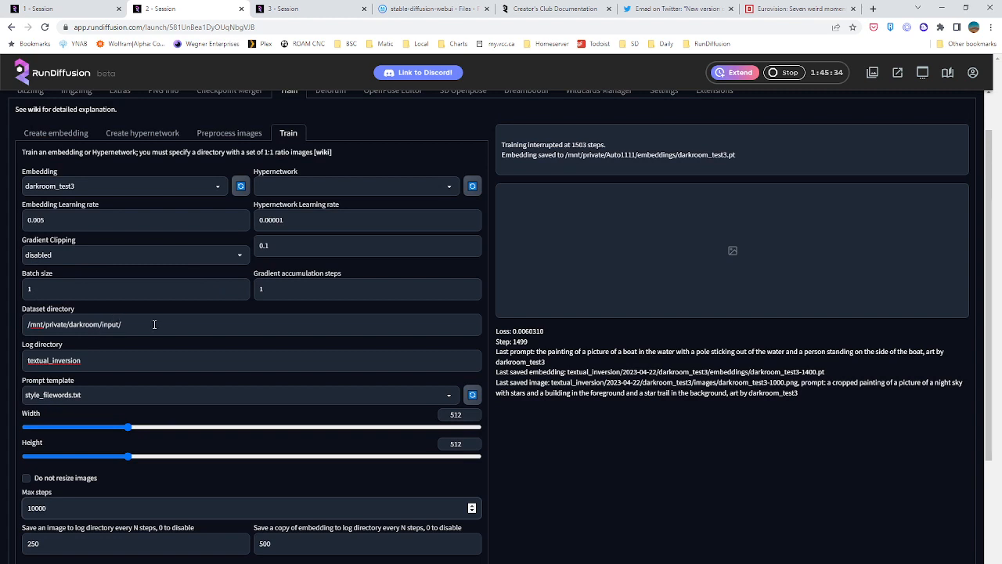
double_click(117, 356)
text(/m)
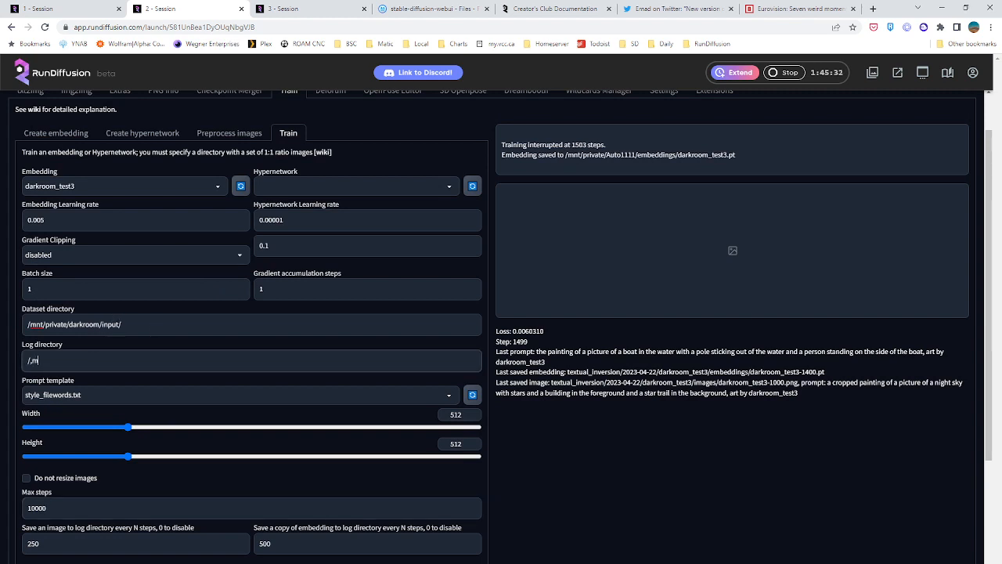
text(nt/private/darkroom/train/)
Return to the file browser, log out, and sign in with the sduser account and its password
click(415, 9)
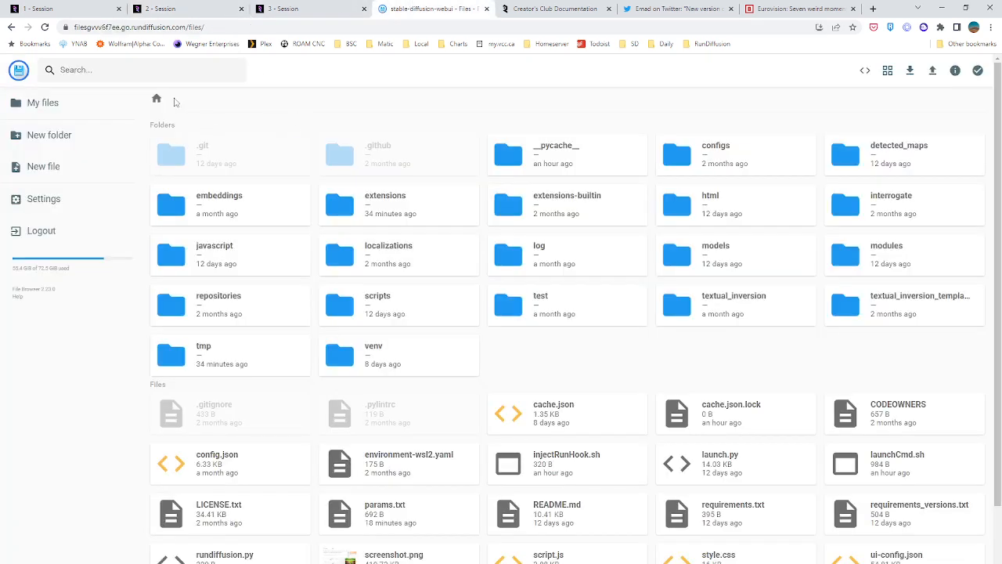
click(40, 230)
text(aduser)
key(Tab)
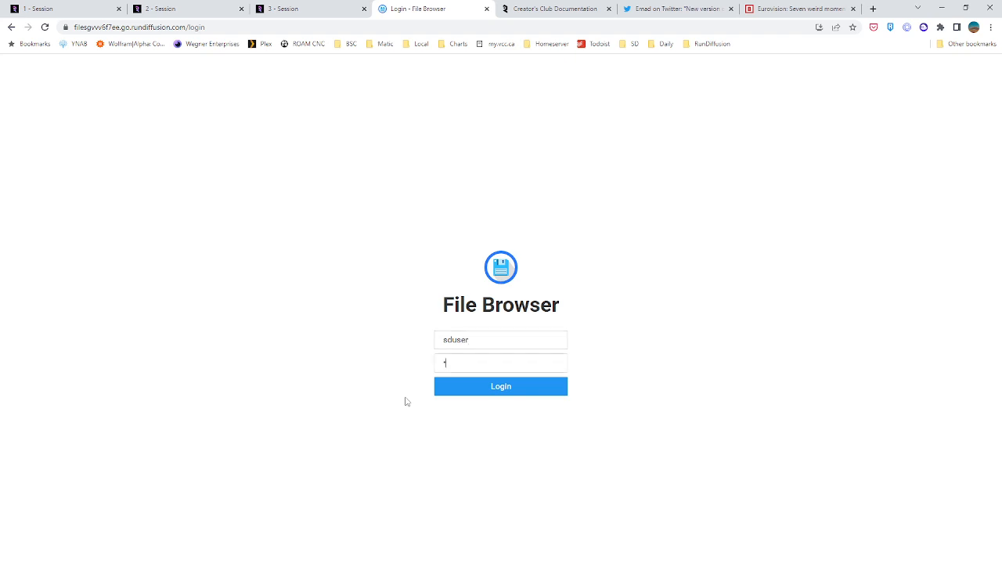
key(Return)
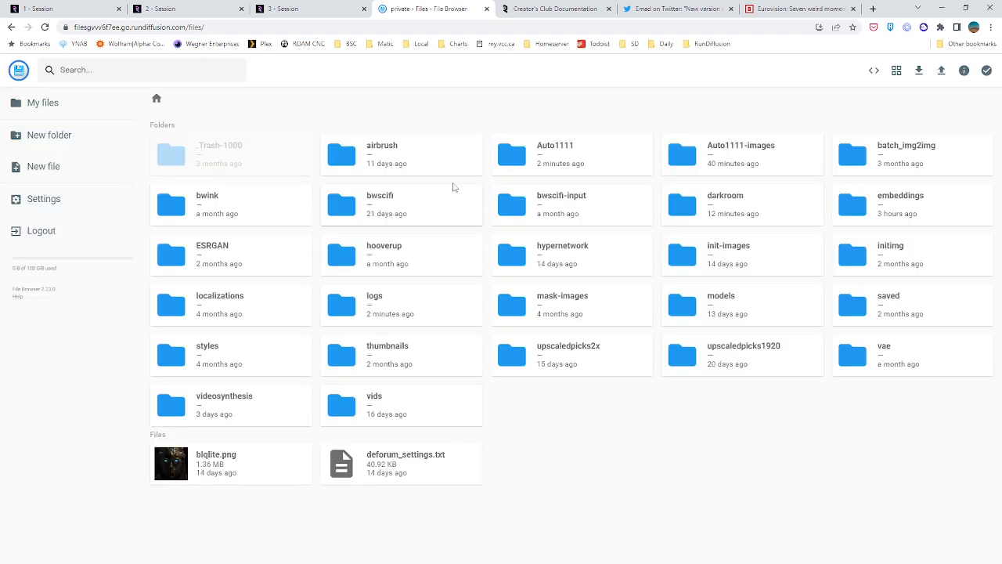
Open the darkroom folder and look into its input and train subfolders
double_click(729, 225)
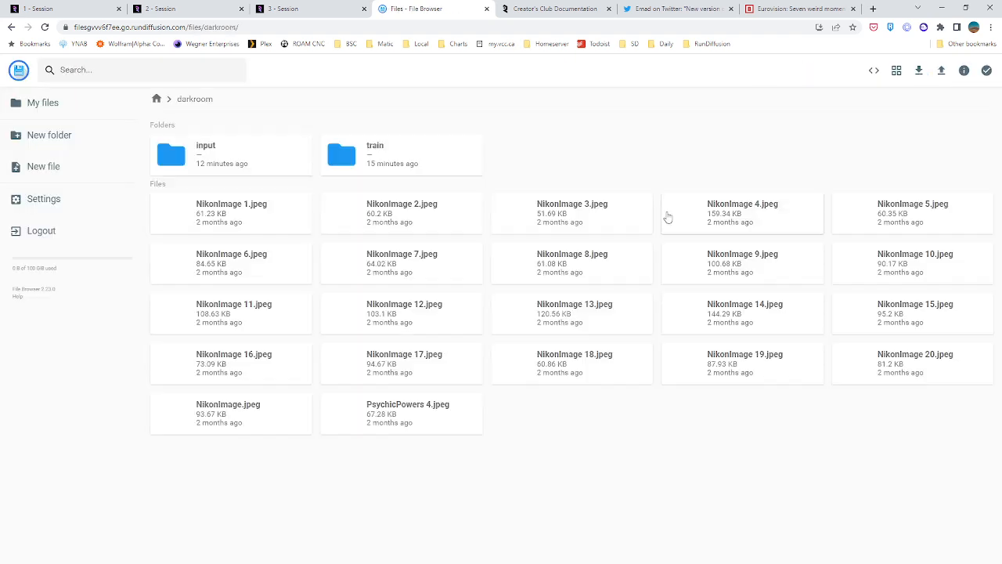
click(223, 164)
double_click(223, 164)
click(188, 98)
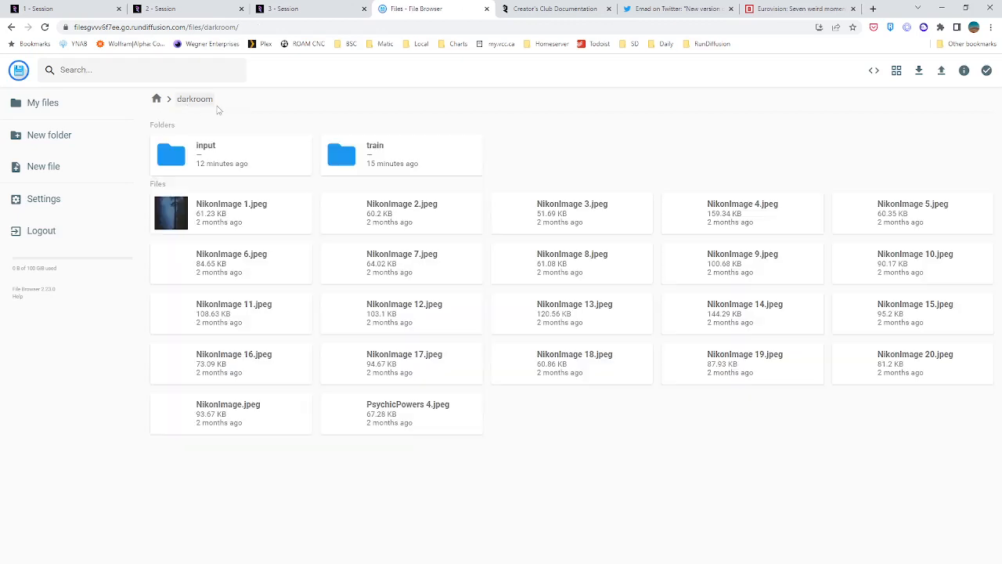
click(376, 163)
double_click(376, 163)
Return to the second session and restart the darkroom_test3 embedding training with the updated settings
click(210, 8)
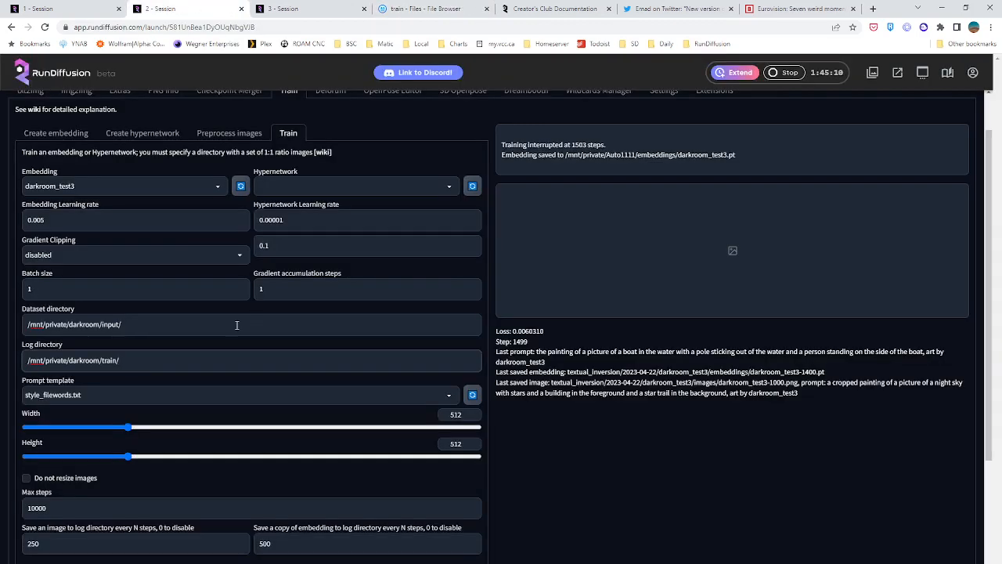
scroll(573, 414, down, 3)
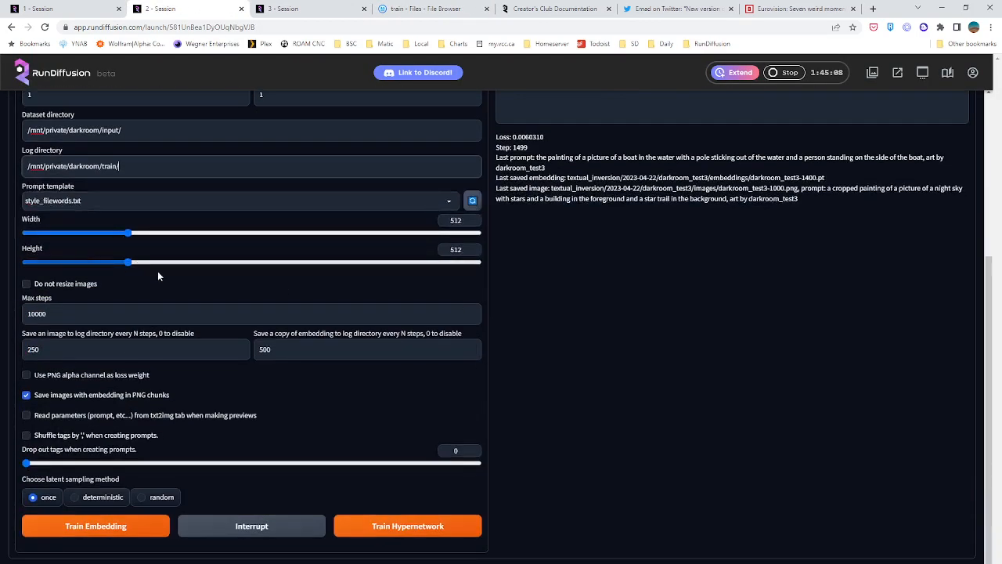
click(116, 527)
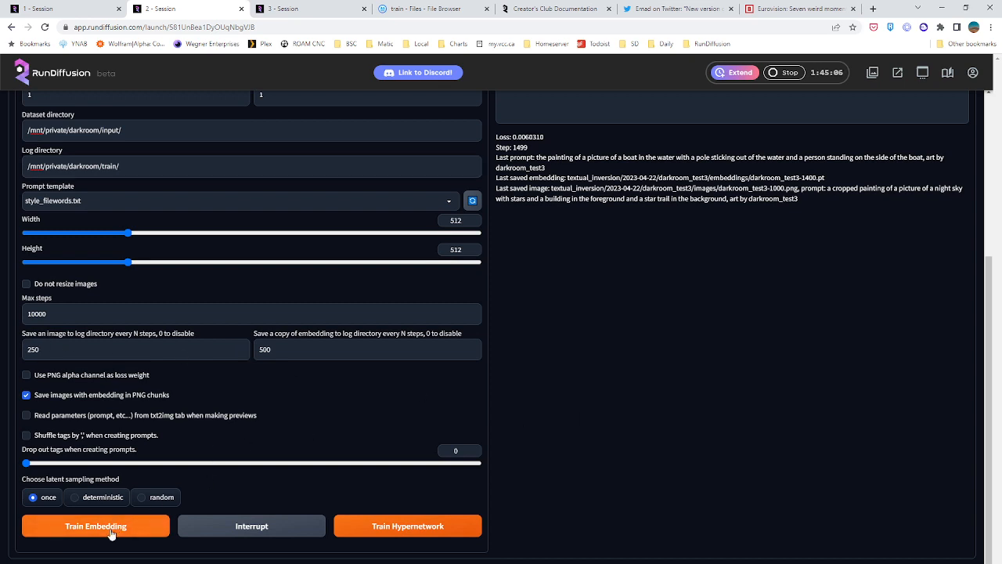
Check the training progress in the second session and the Embedding Editor's loading state in the first session
scroll(635, 383, up, 3)
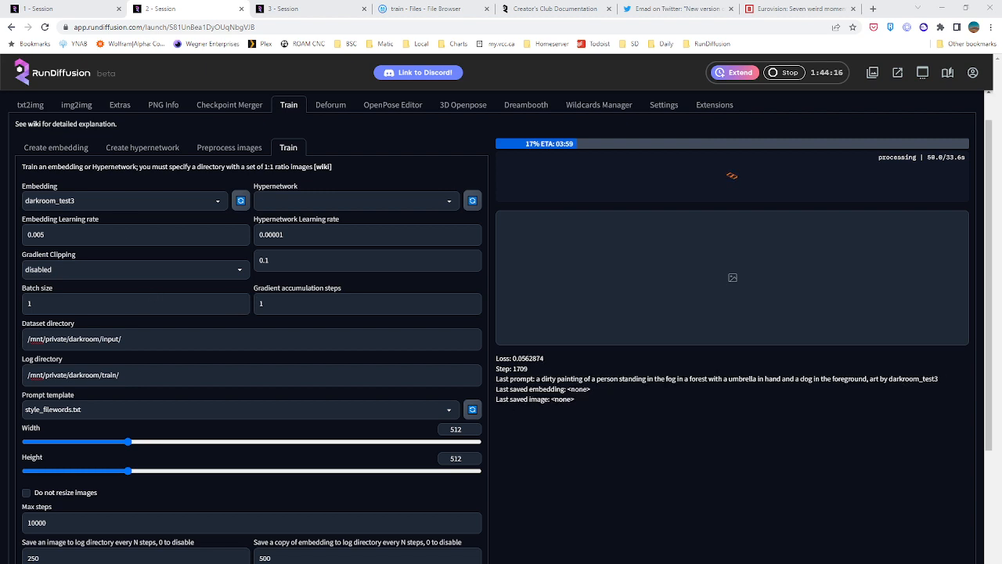
click(63, 8)
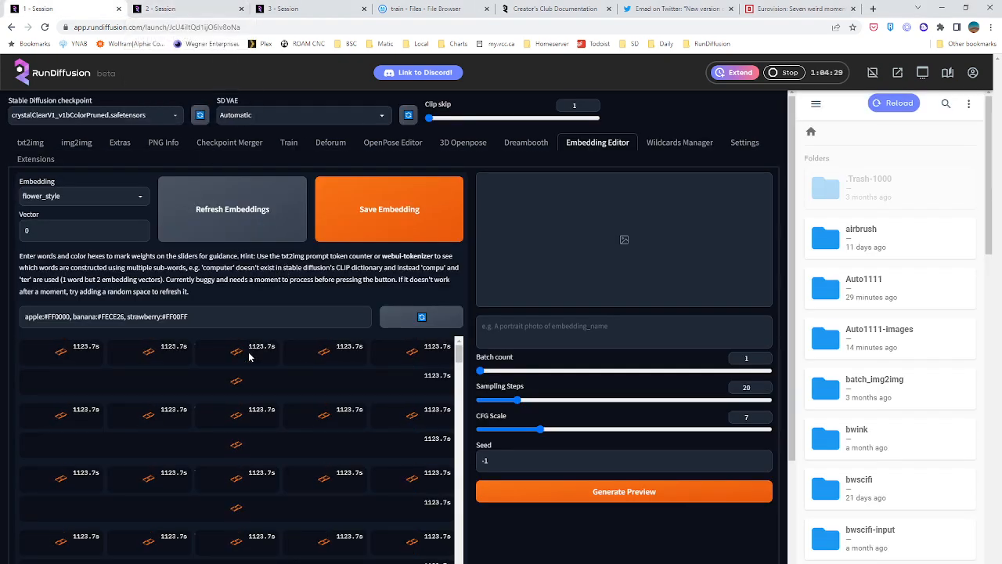
click(169, 8)
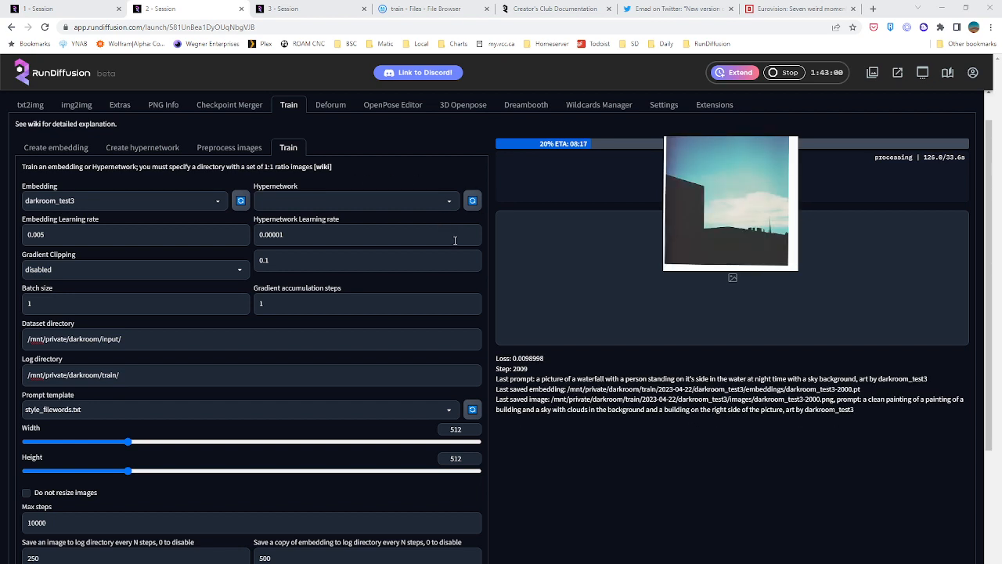
Open the Deforum settings in the third session and hide the file browser pane beside them
click(293, 8)
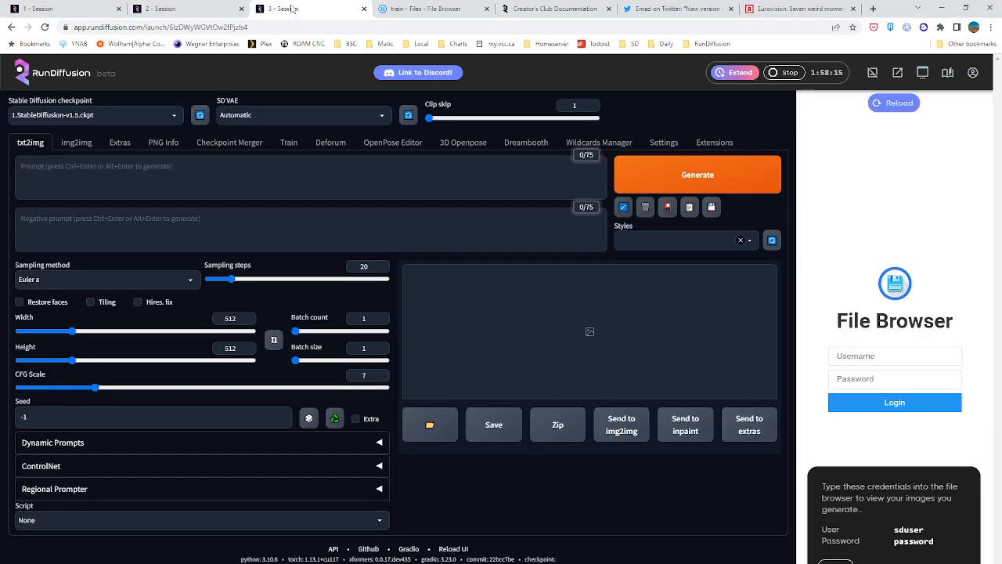
click(331, 143)
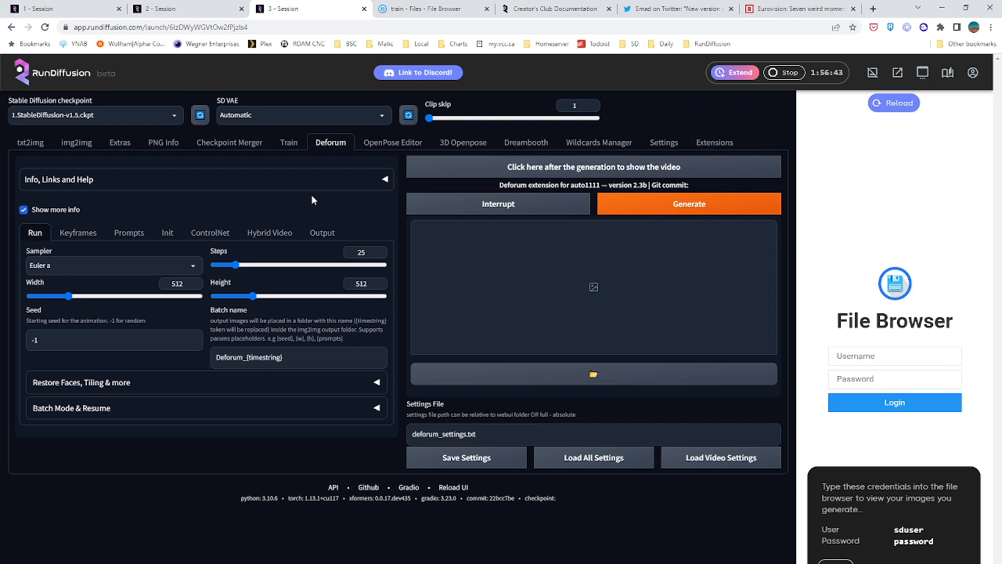
click(872, 72)
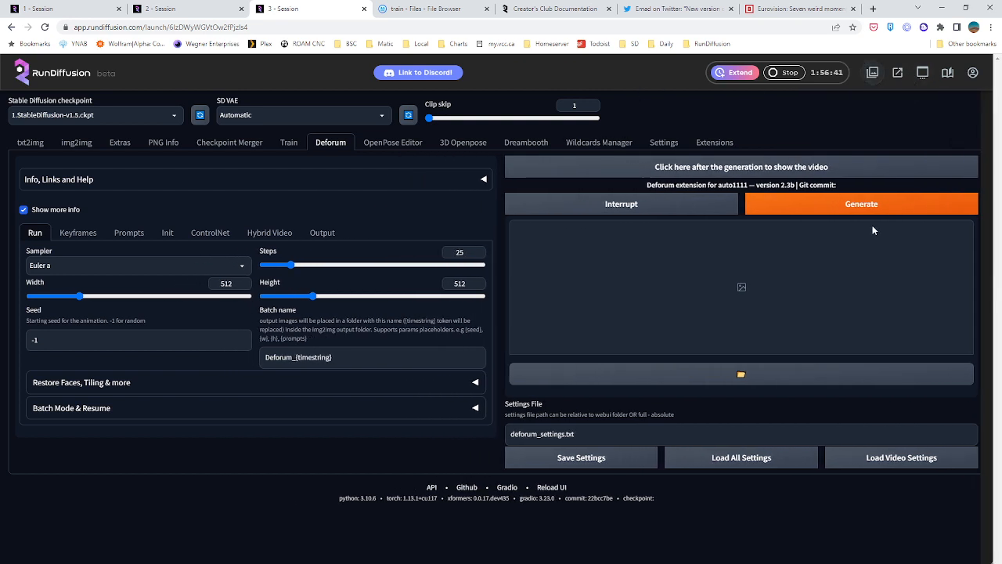
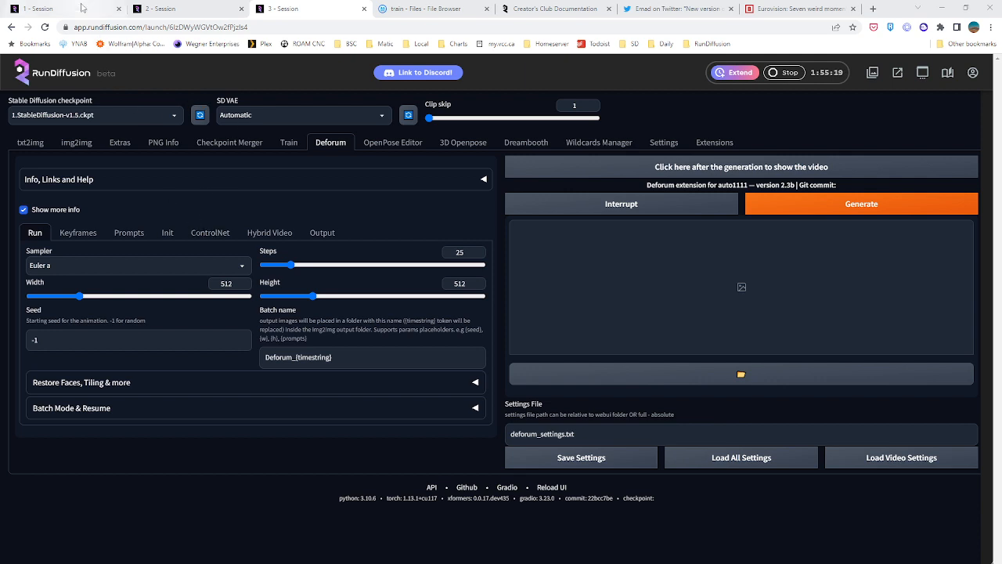
Compare the Embedding Editor loading in the first session, the training progress in the second, and the Deforum settings in the third
mouse_move(82, 8)
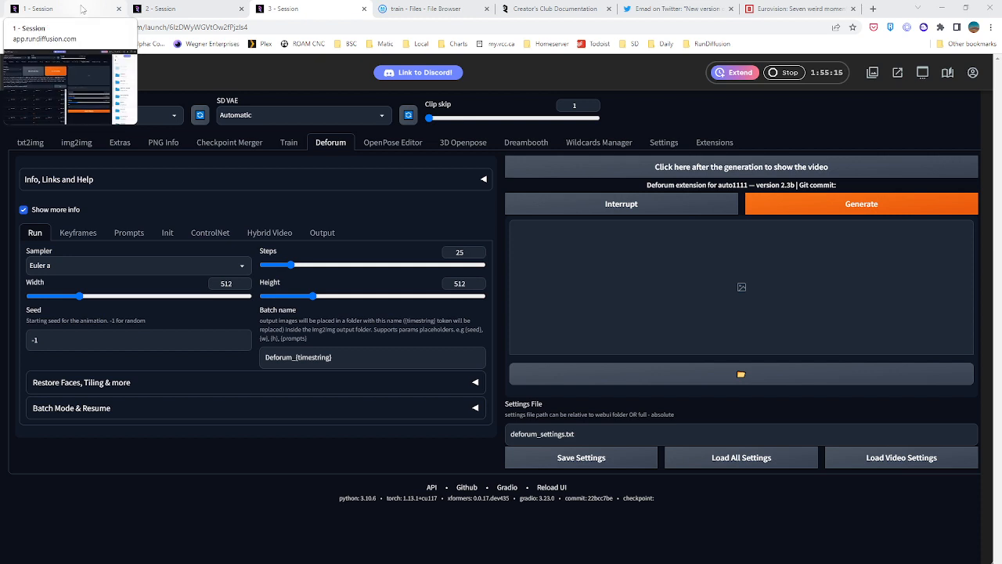
click(82, 8)
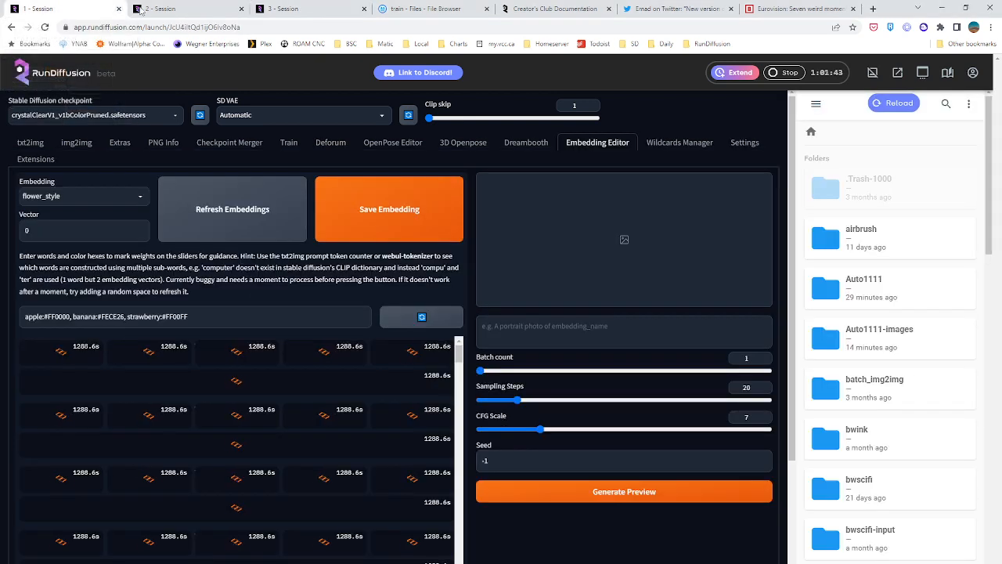
click(182, 8)
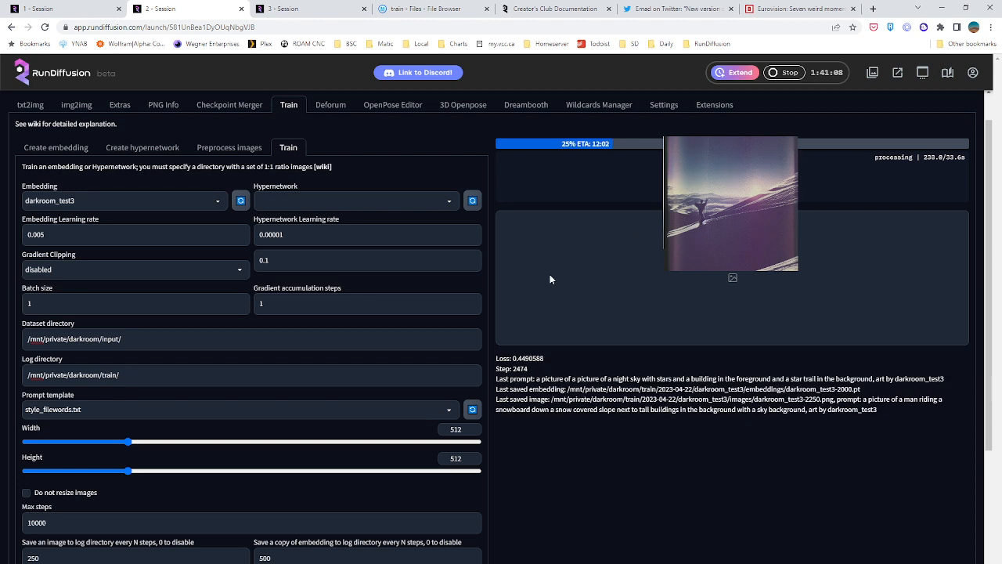
click(259, 9)
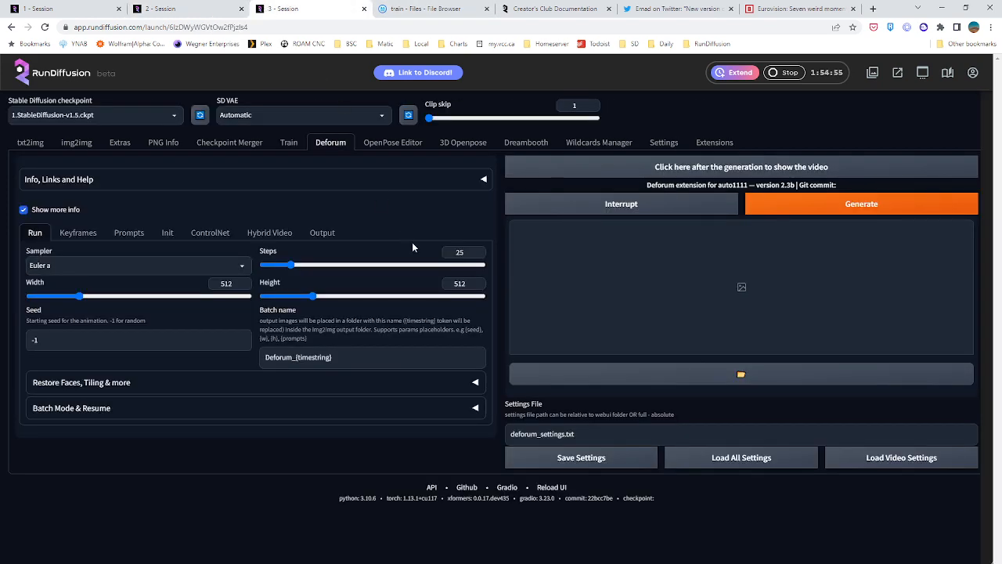
click(156, 8)
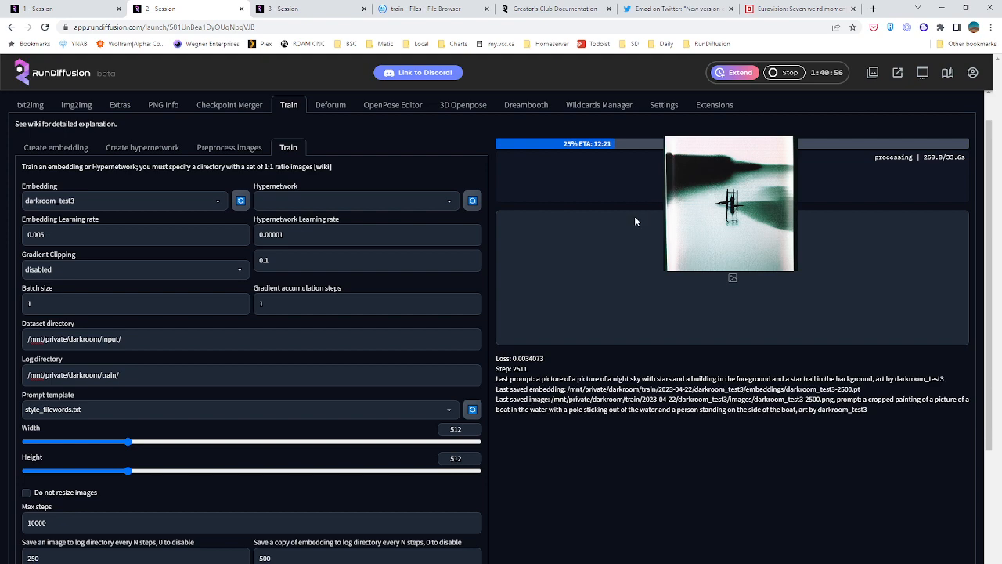
click(296, 8)
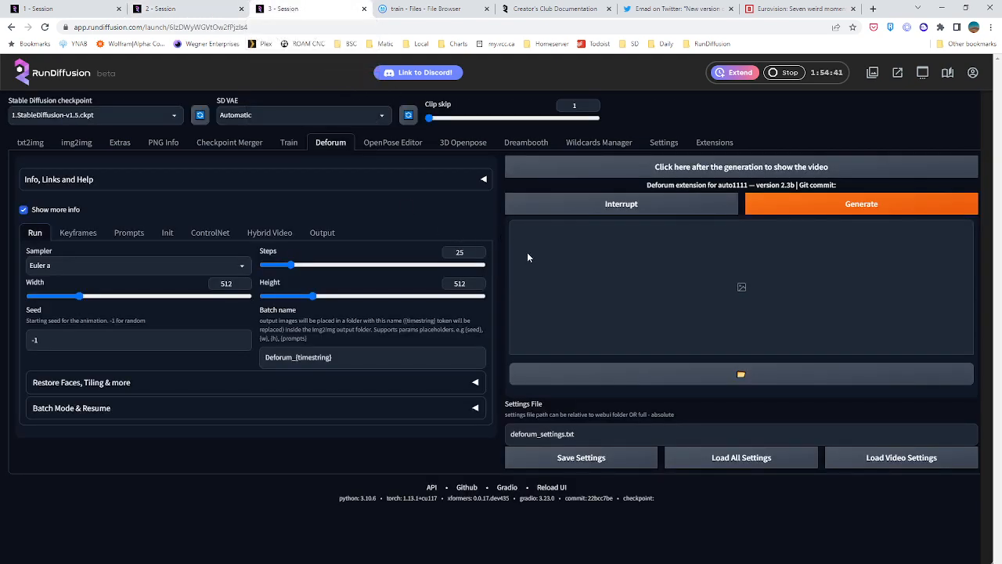
click(102, 9)
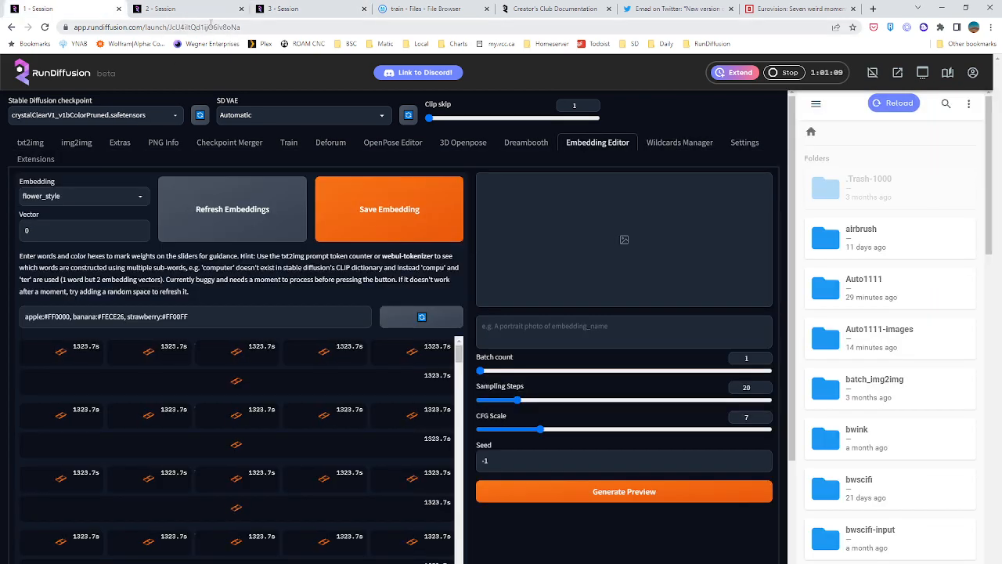
Return to the third session and enable ControlNet in the Deforum settings
click(295, 9)
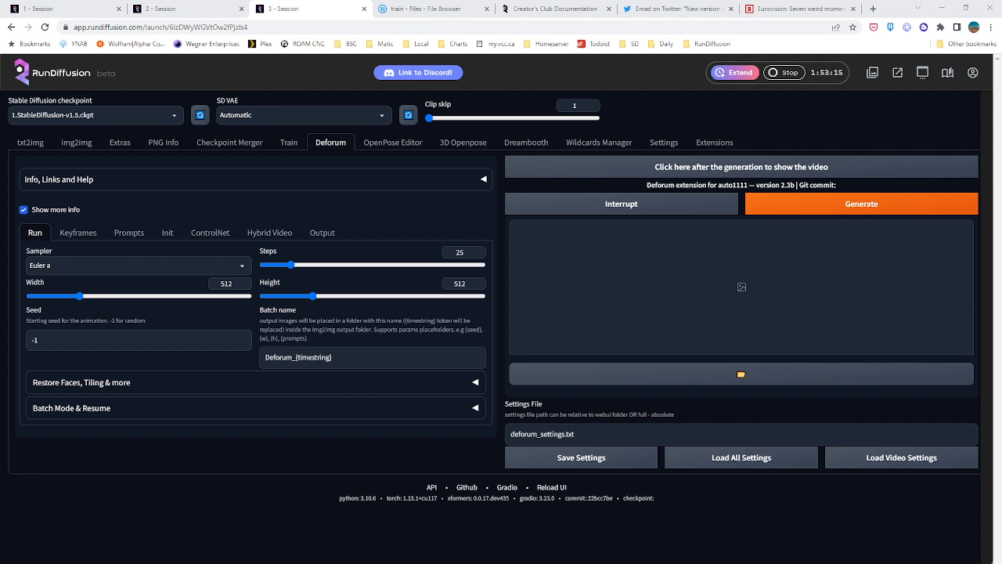
click(227, 233)
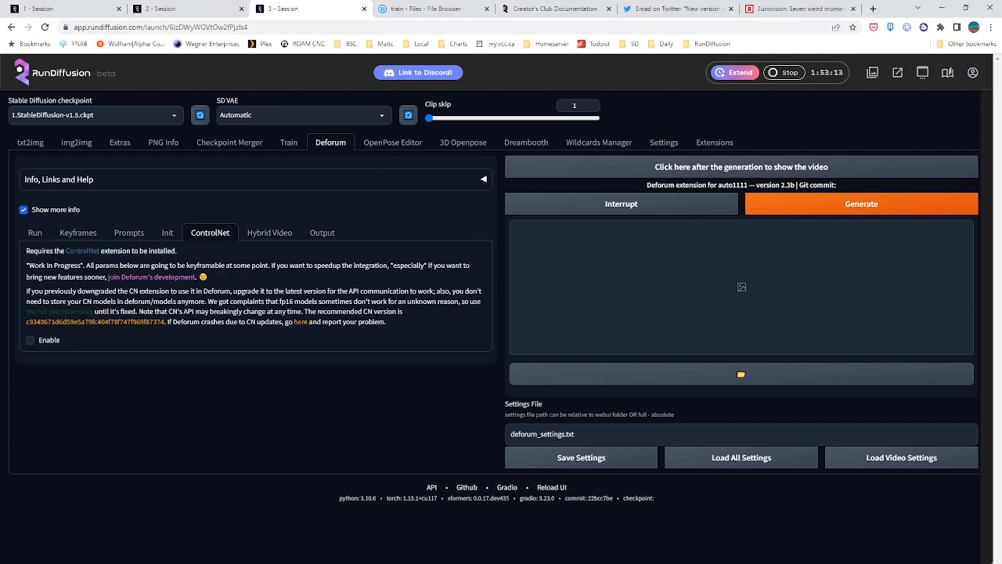
click(53, 341)
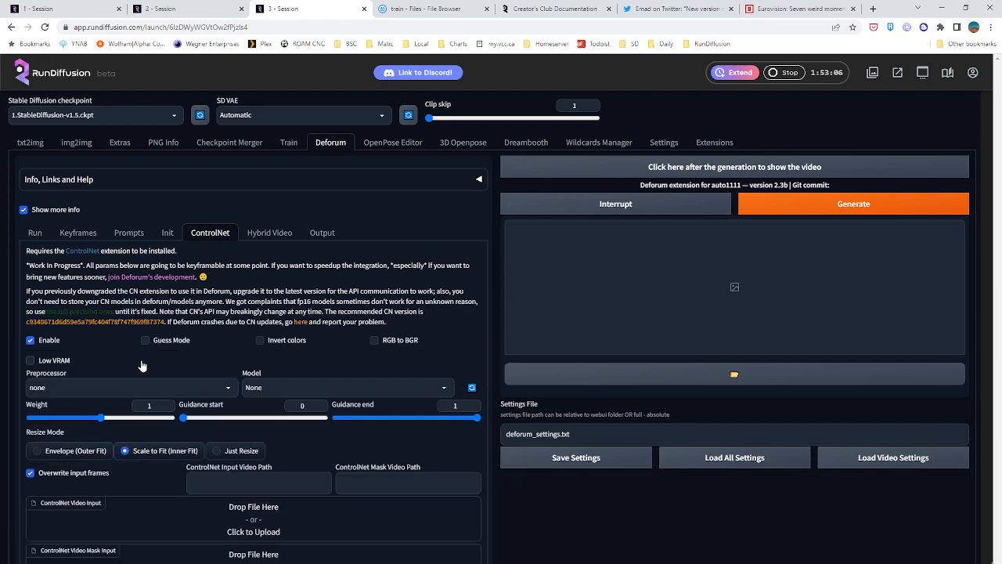
Set Deforum's ControlNet input video path to /mnt/private/test.mp4
scroll(141, 365, down, 1)
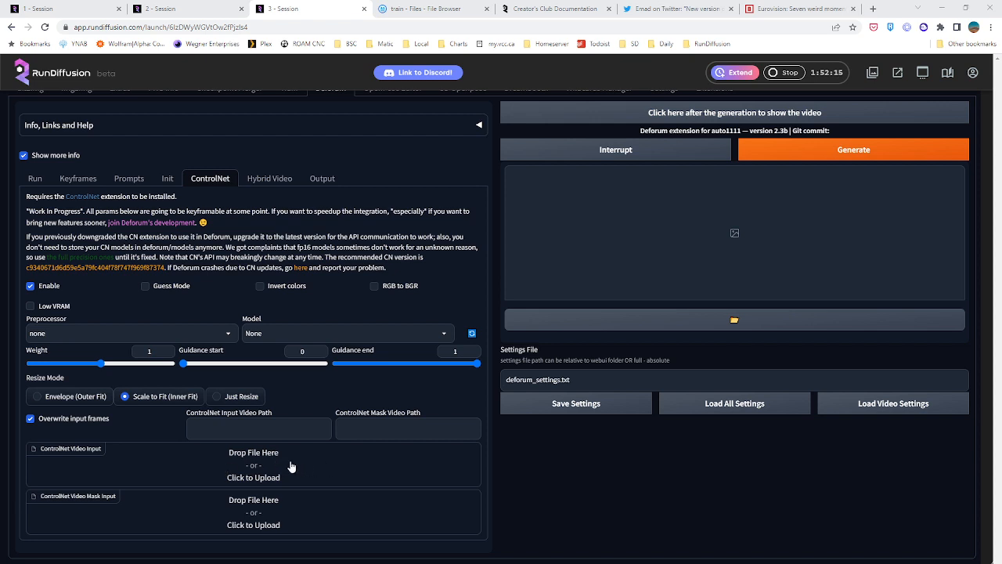
click(236, 429)
text(/mnt/private/test.mp4)
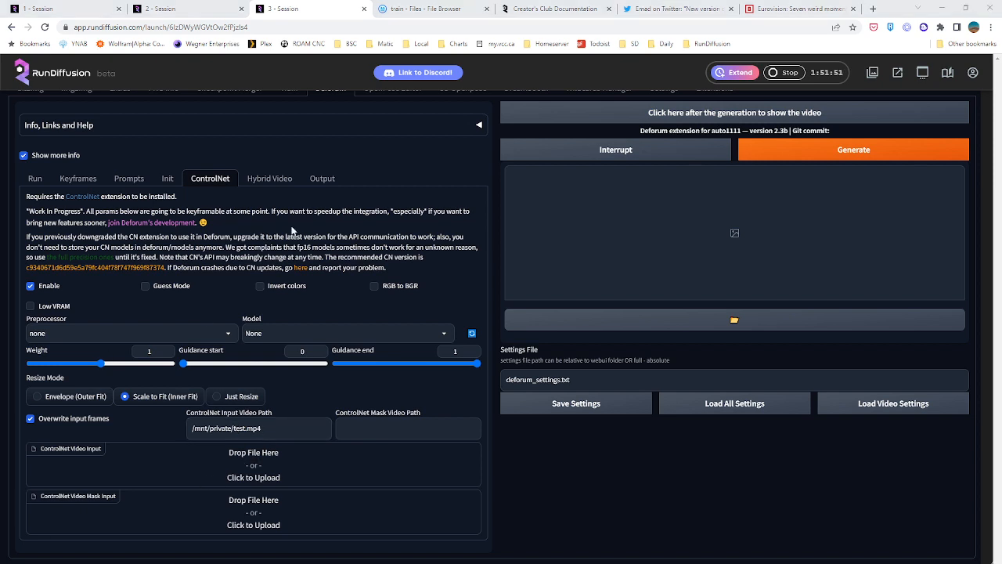
Check the darkroom_test3 training progress in the second session and look over Deforum's ControlNet options again
click(130, 9)
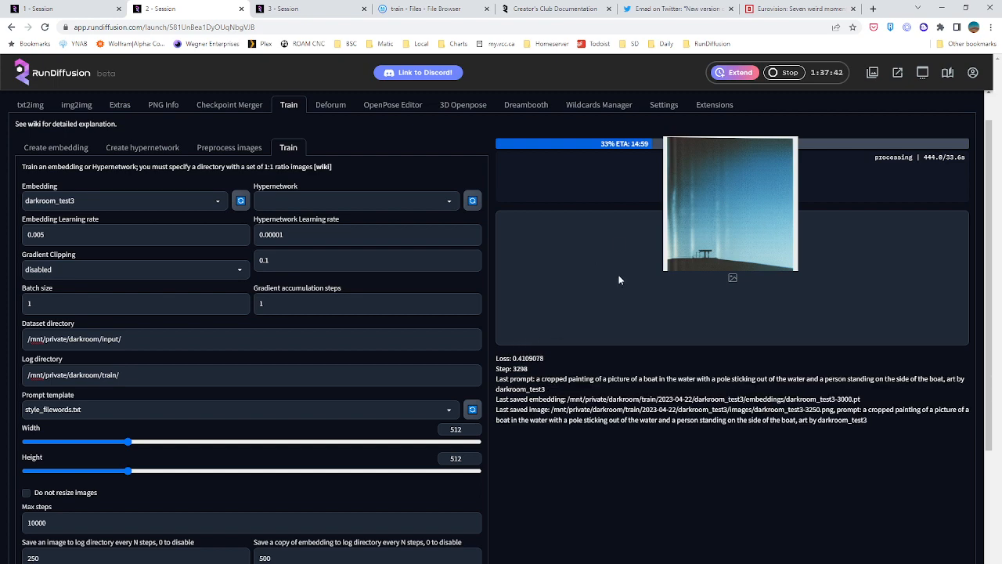
click(305, 9)
scroll(357, 203, up, 1)
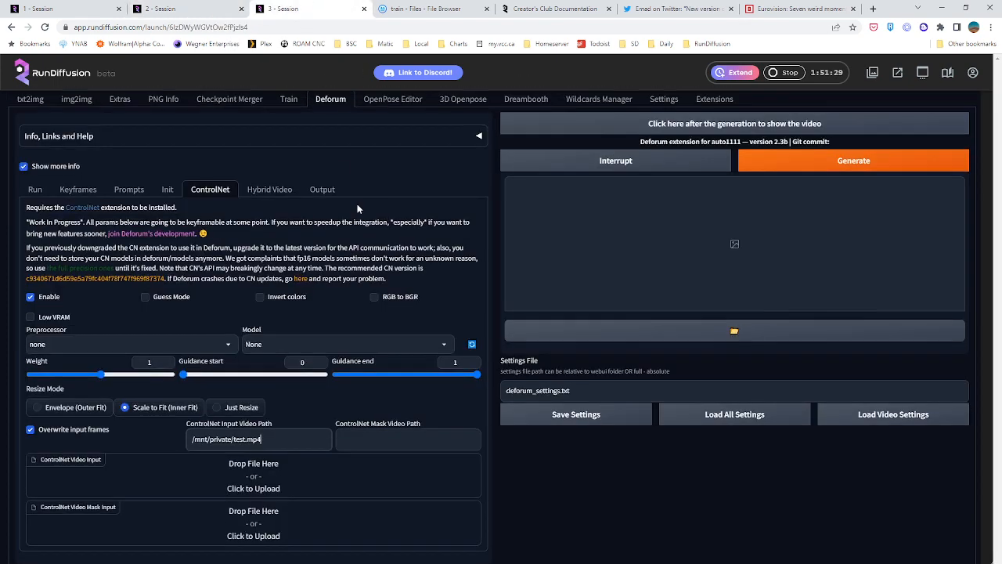
scroll(362, 207, down, 1)
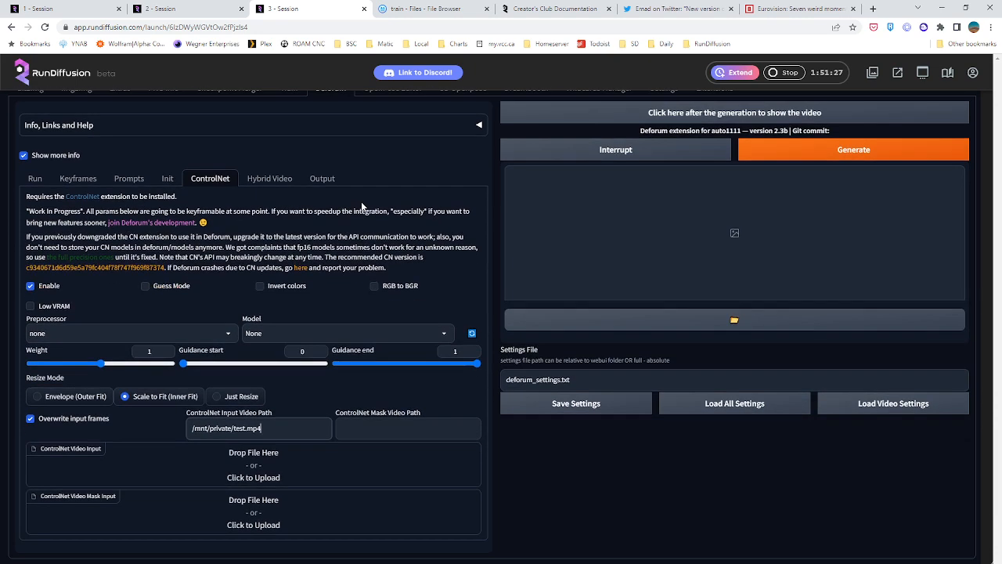
scroll(362, 206, up, 1)
Create a guidedimages folder at the root of the private files and upload UC_ComputerImages 35 through 41 into it
click(462, 8)
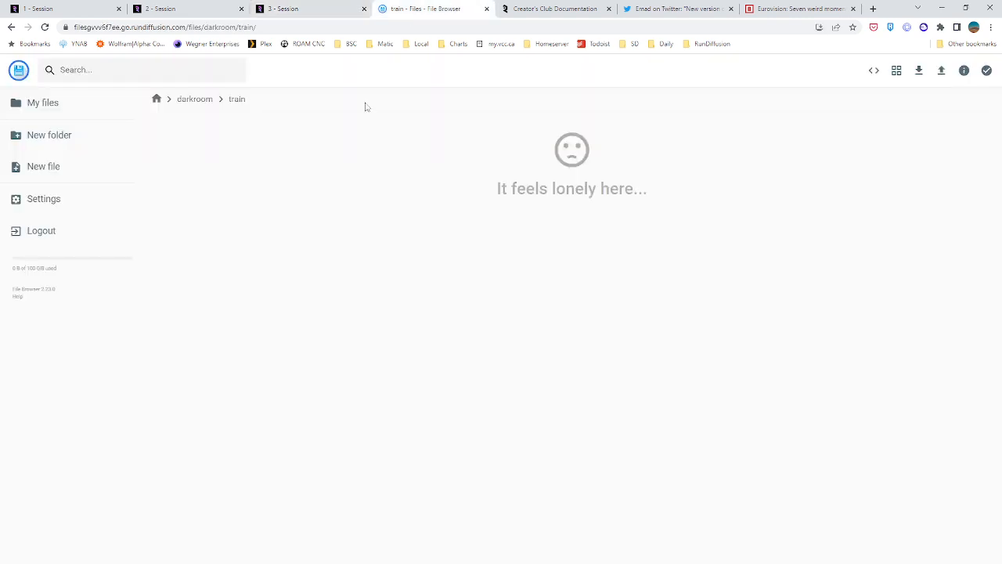
click(156, 100)
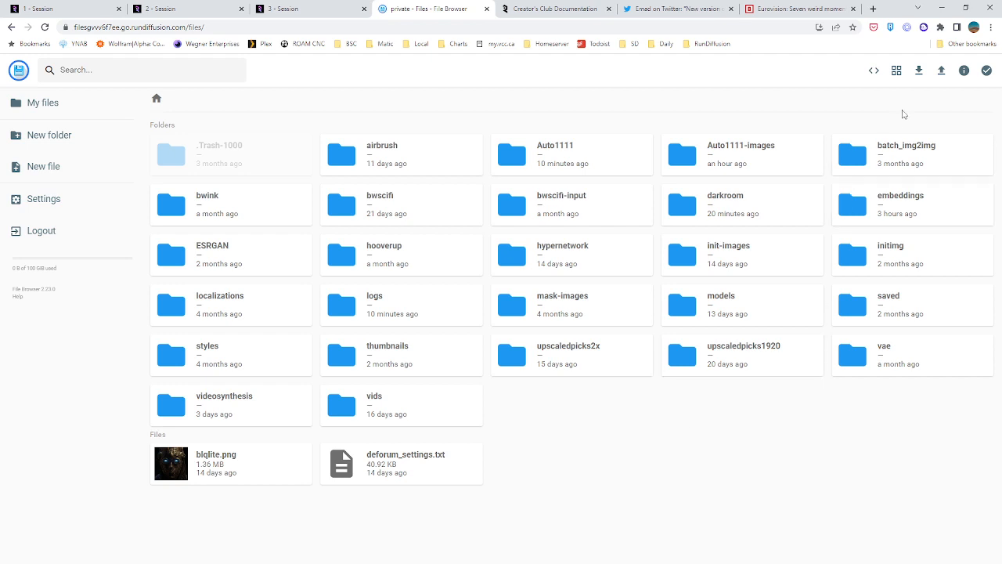
click(67, 147)
text(g)
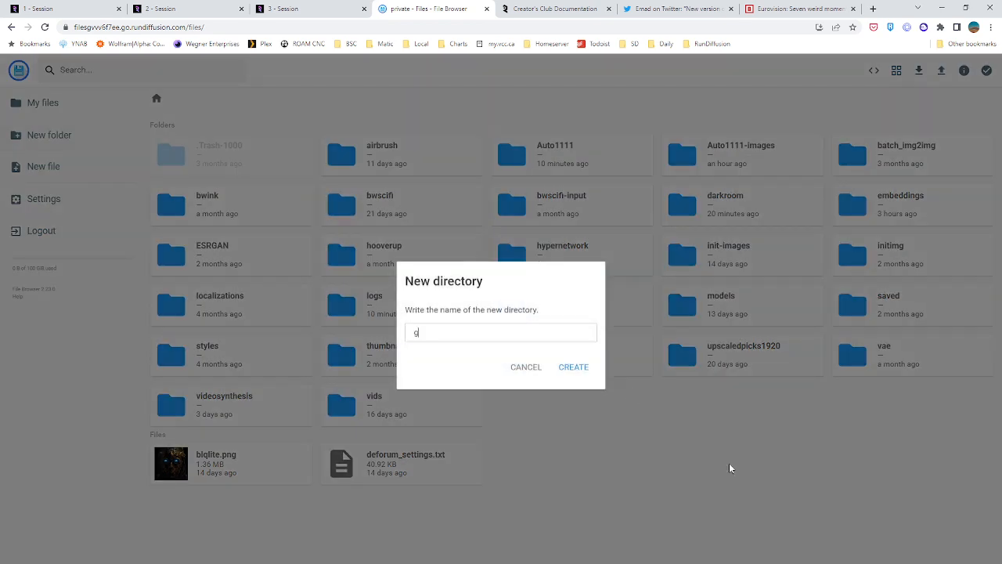
text(uidedimages)
key(Return)
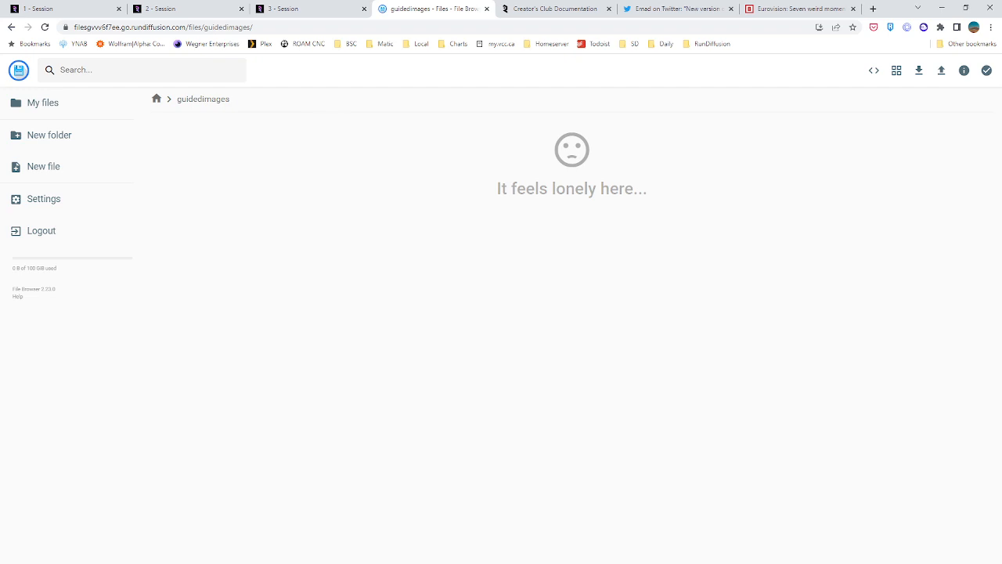
drag(353, 291, 359, 409)
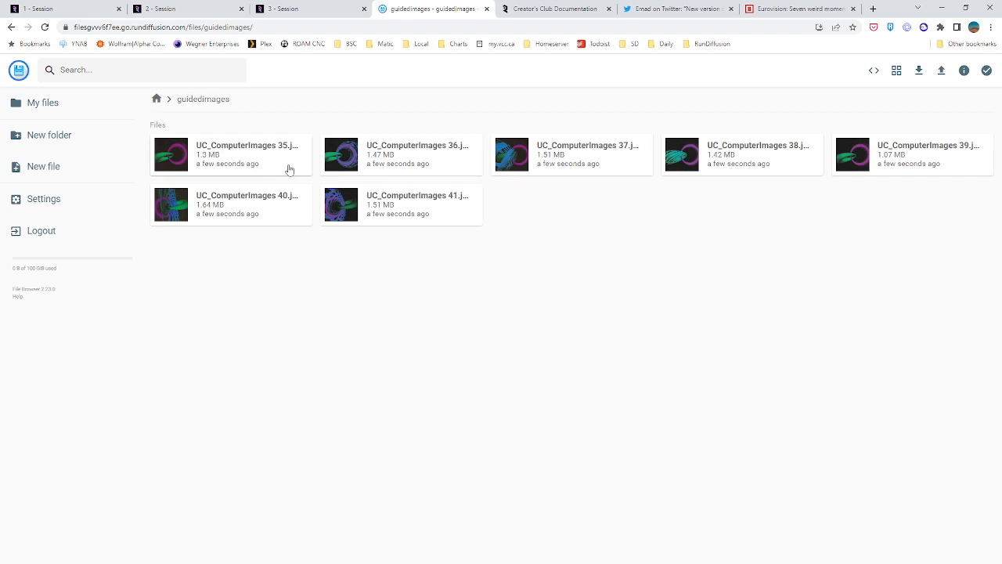
View the uploaded images in order from UC_ComputerImages 35 to 41 and back, and close the preview
double_click(177, 164)
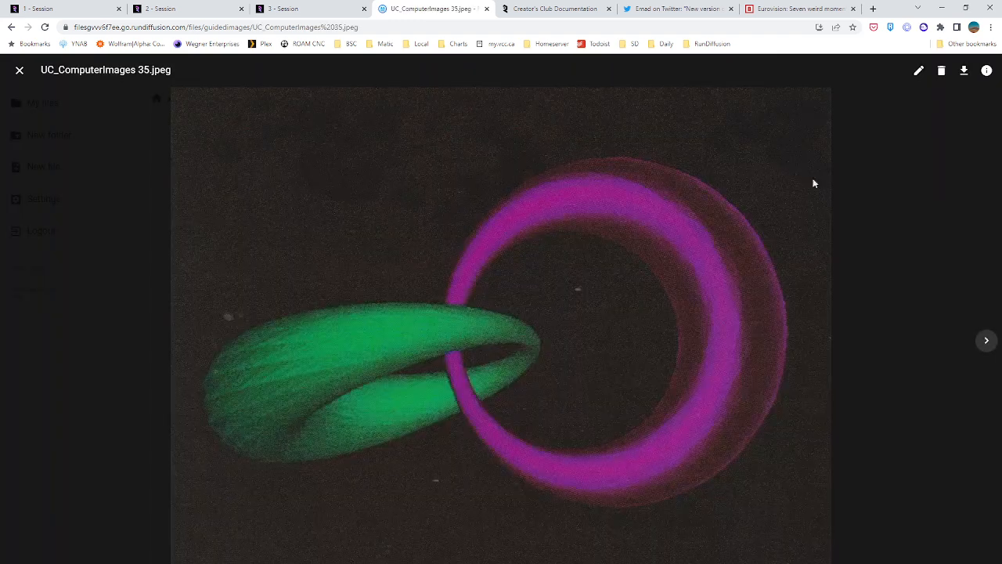
click(987, 343)
click(987, 343)
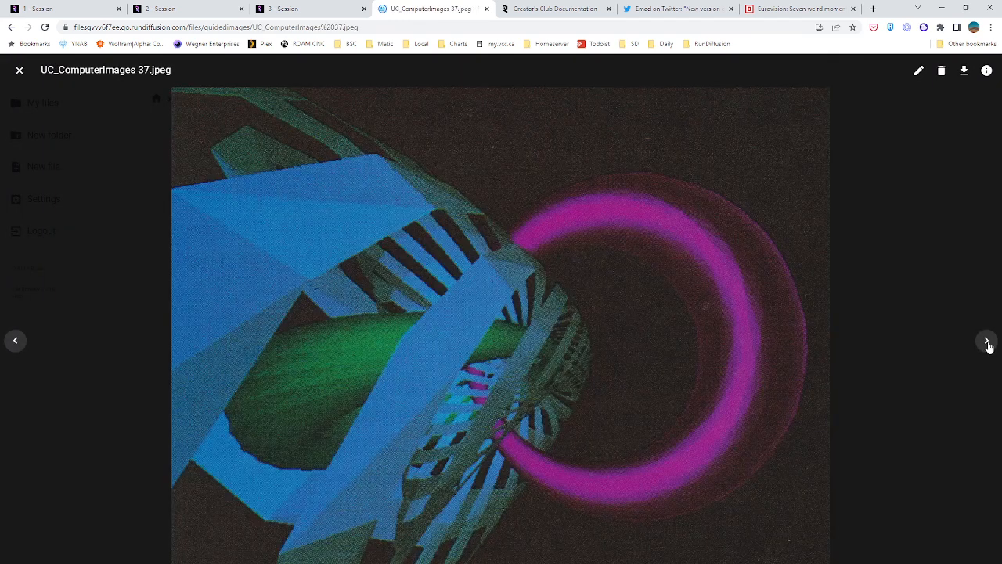
click(987, 343)
click(987, 342)
click(987, 343)
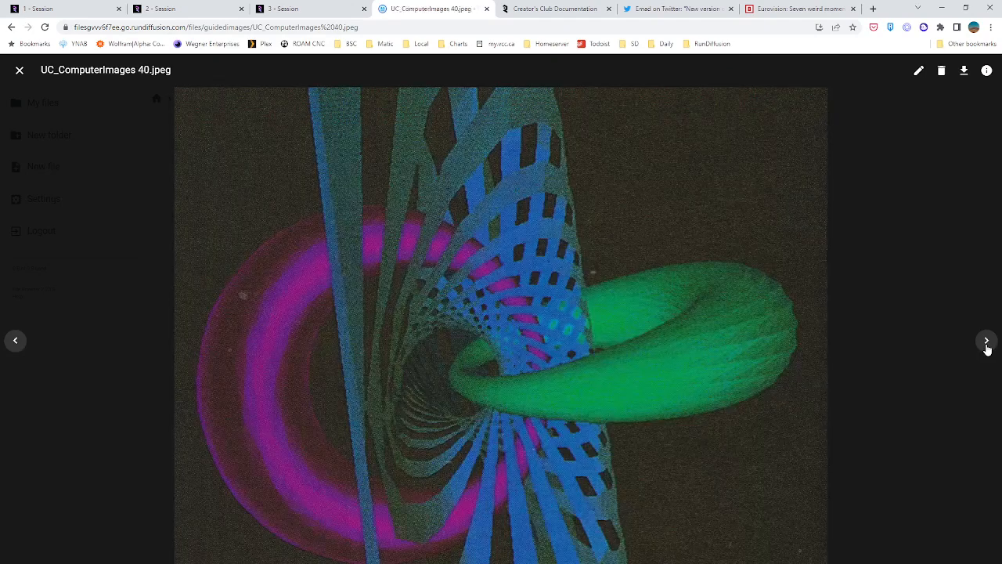
click(988, 343)
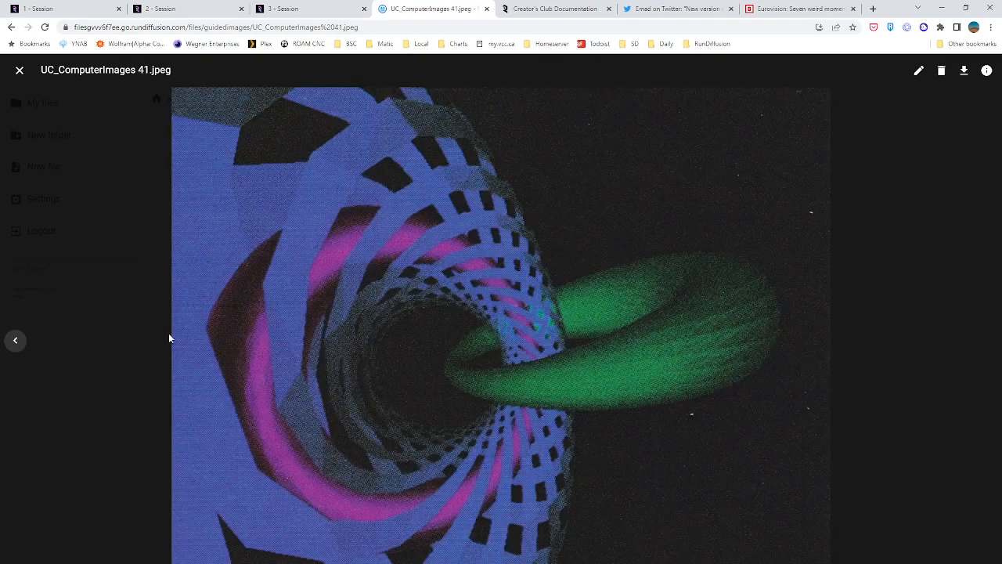
click(12, 347)
click(12, 347)
click(12, 346)
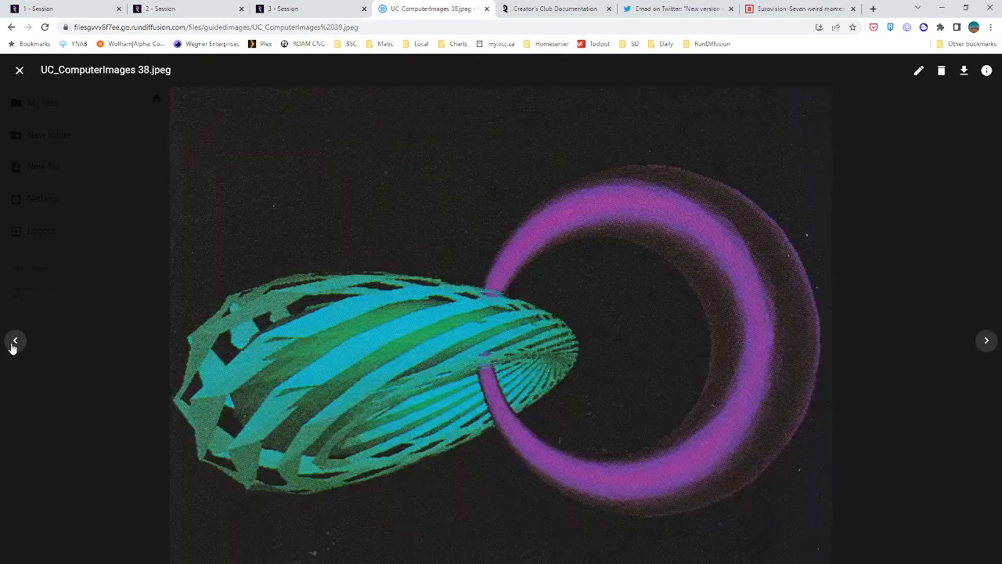
click(13, 346)
click(13, 347)
click(14, 347)
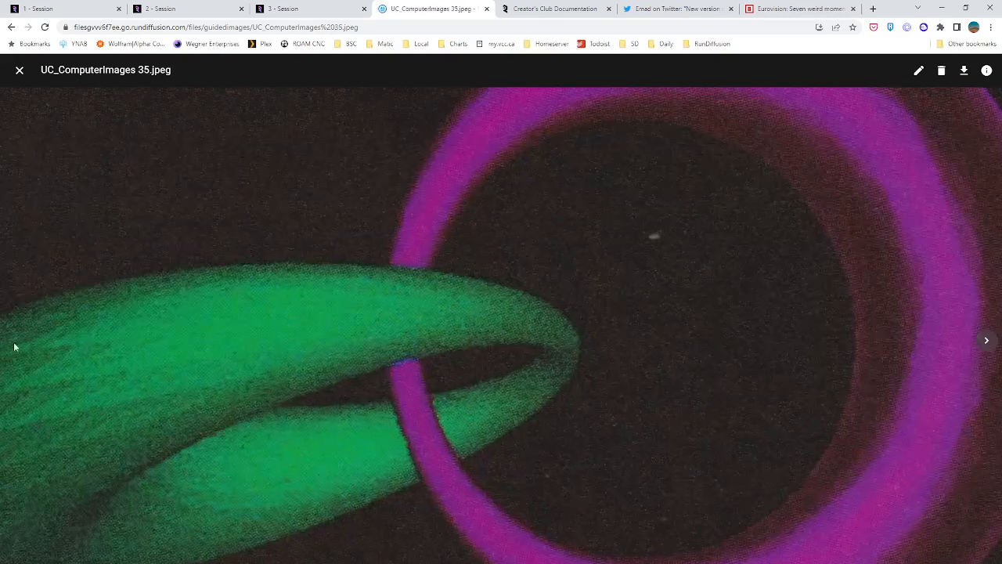
click(21, 71)
Preview the images in reverse from UC_ComputerImages 41 to 35, and view the local UC_ComputerImages.jpeg cover image
double_click(349, 211)
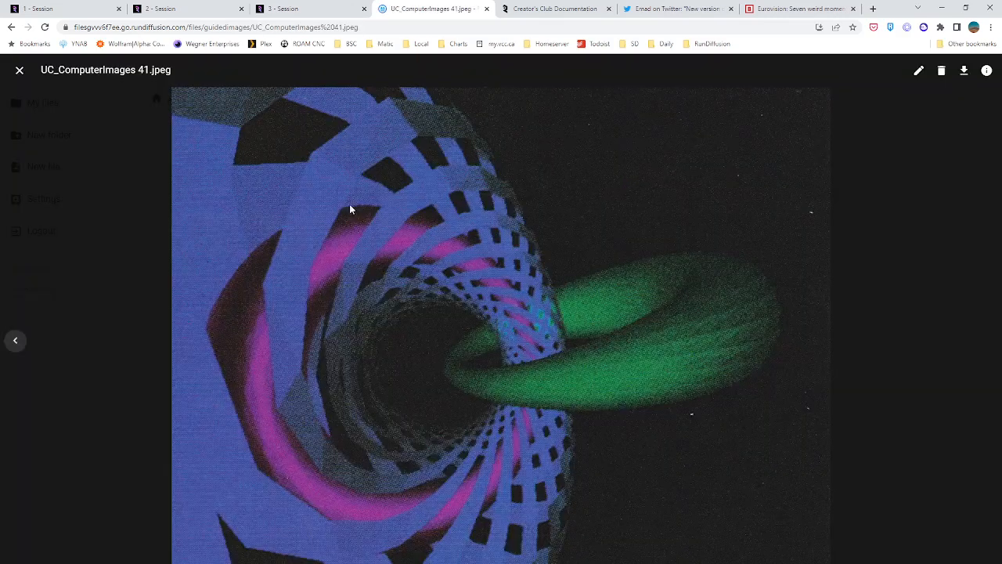
click(24, 347)
click(24, 347)
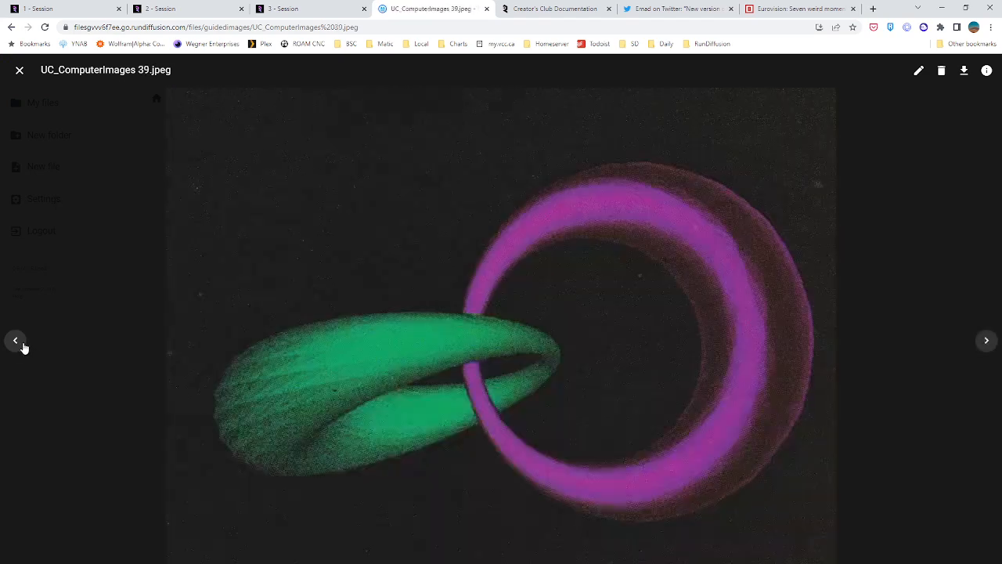
click(24, 346)
click(24, 346)
click(24, 347)
click(25, 347)
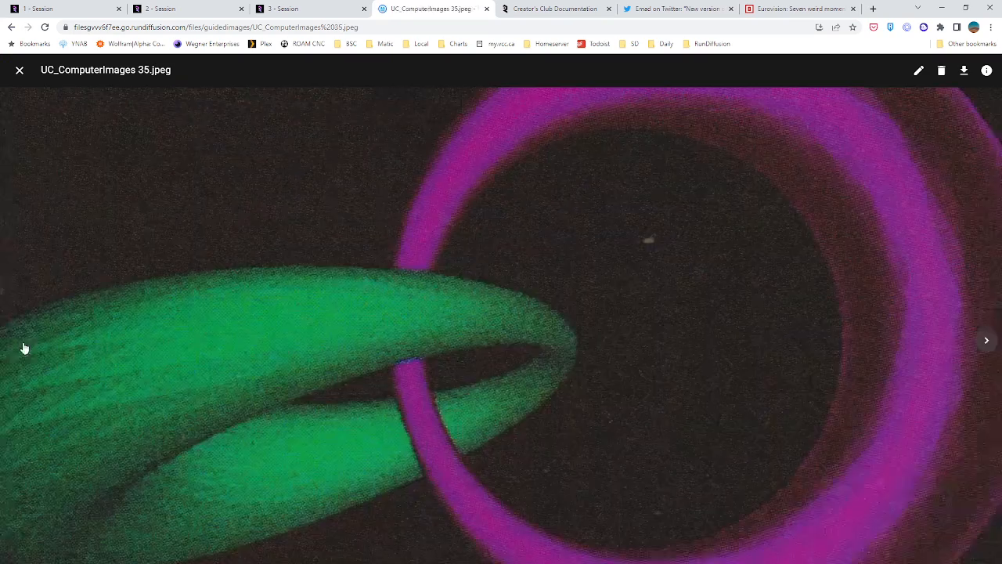
click(19, 70)
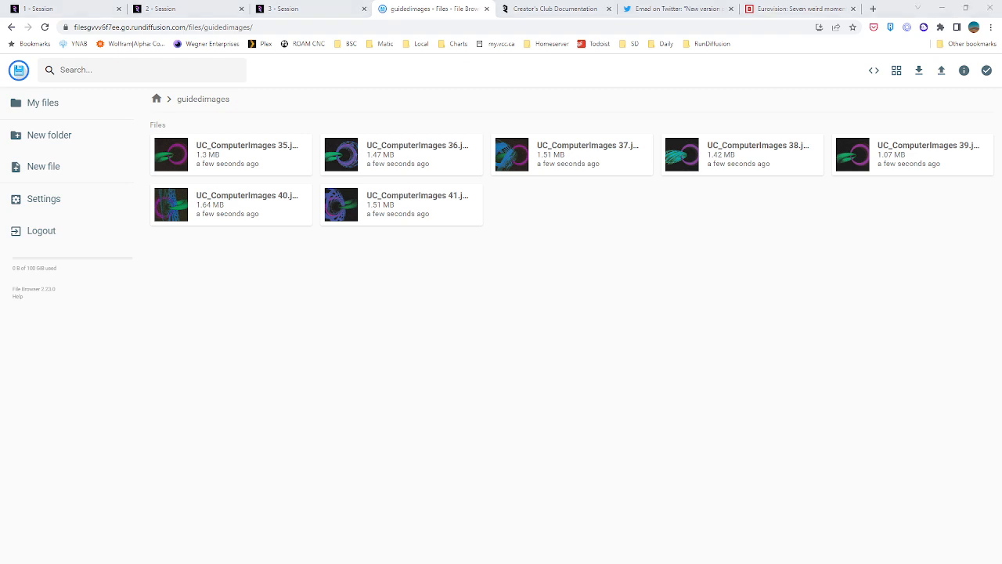
drag(0, 101, 396, 24)
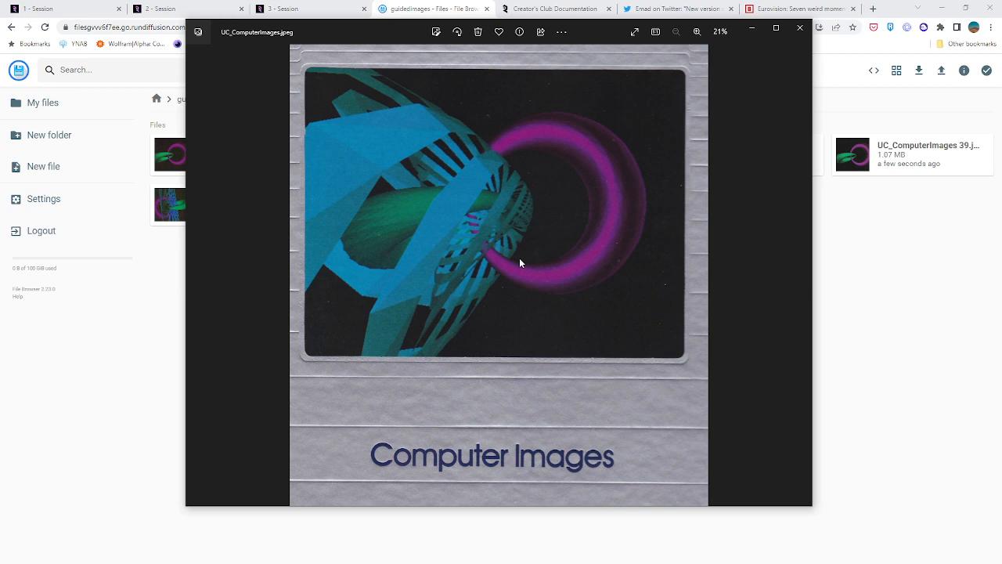
click(800, 28)
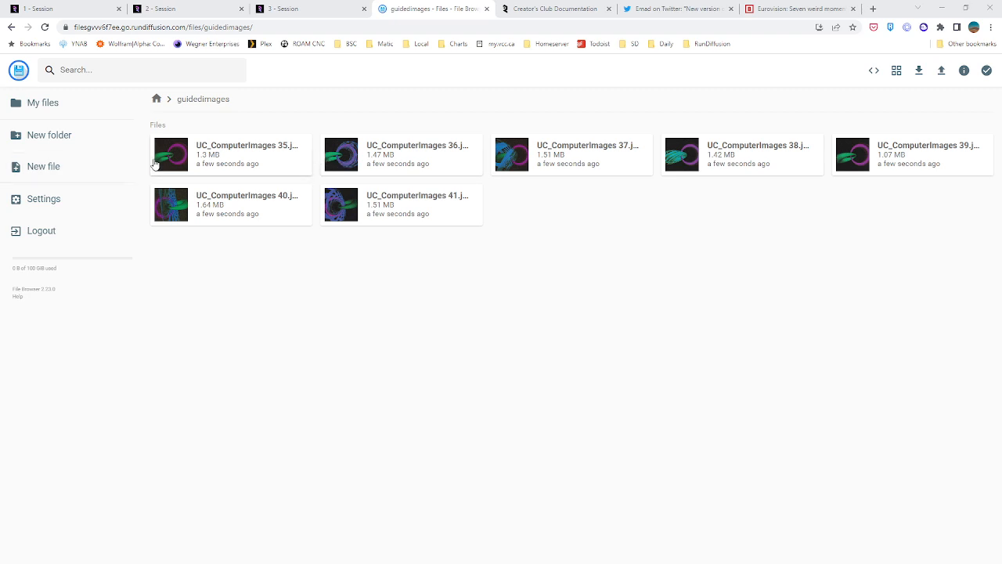
Check the second session's training preview image and go back to the Deforum ControlNet settings in the third session
click(180, 8)
click(290, 8)
click(183, 7)
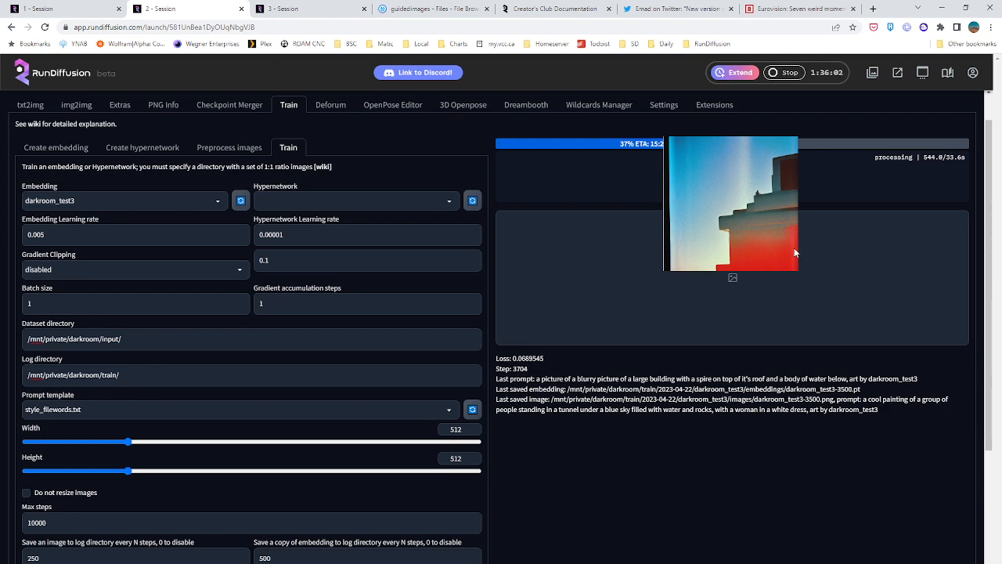
click(310, 6)
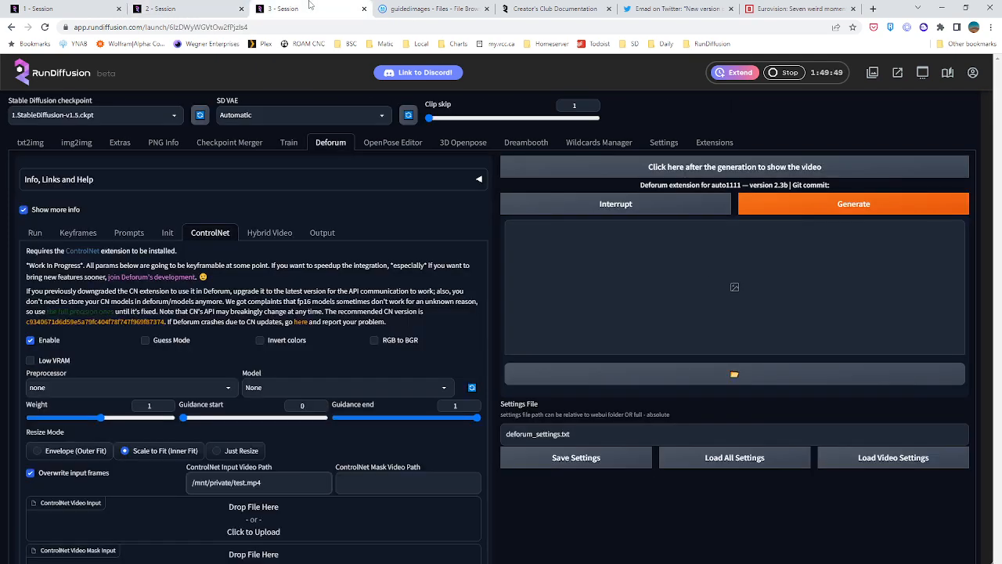
drag(423, 316, 456, 313)
Disable ControlNet for Deforum and go back to the Deforum run settings
click(30, 339)
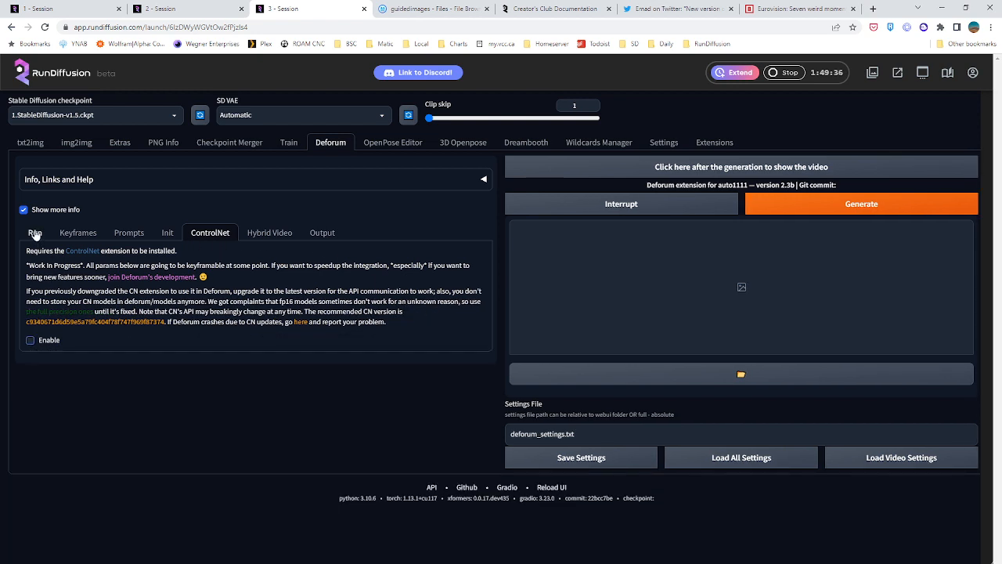
click(36, 234)
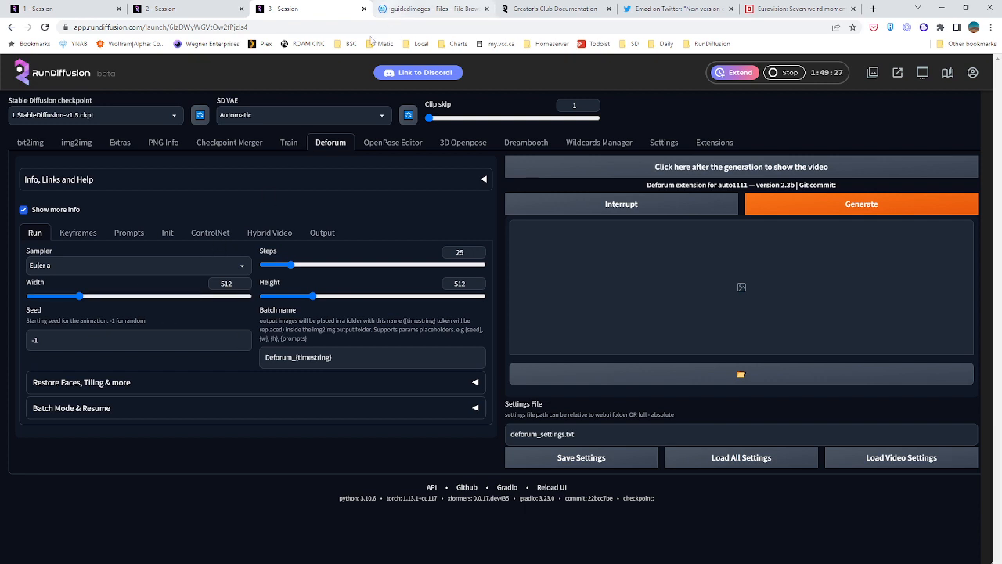
Set both the source and destination directories for image preprocessing to /mnt/private/guidedimages/
click(289, 143)
click(223, 188)
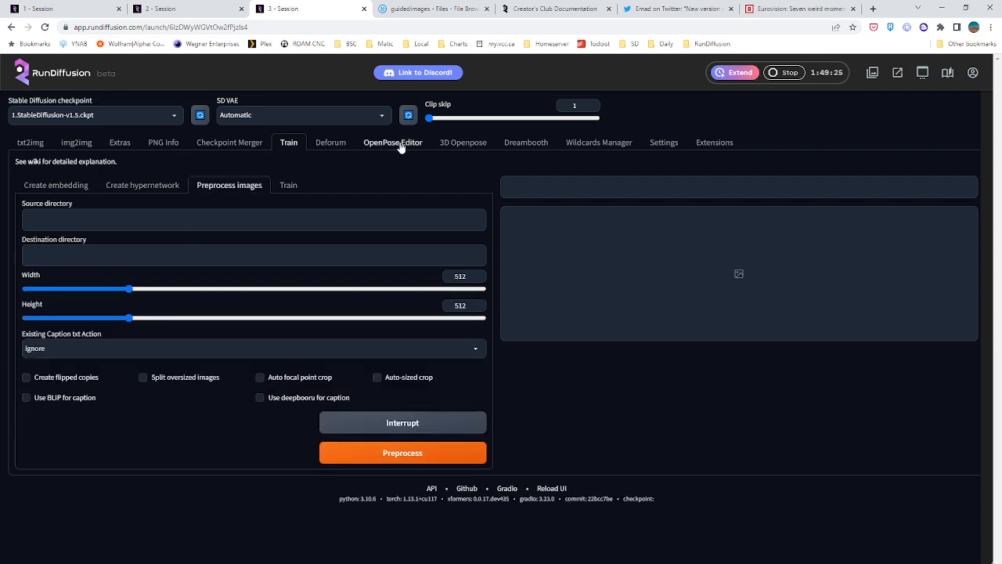
click(91, 218)
click(416, 7)
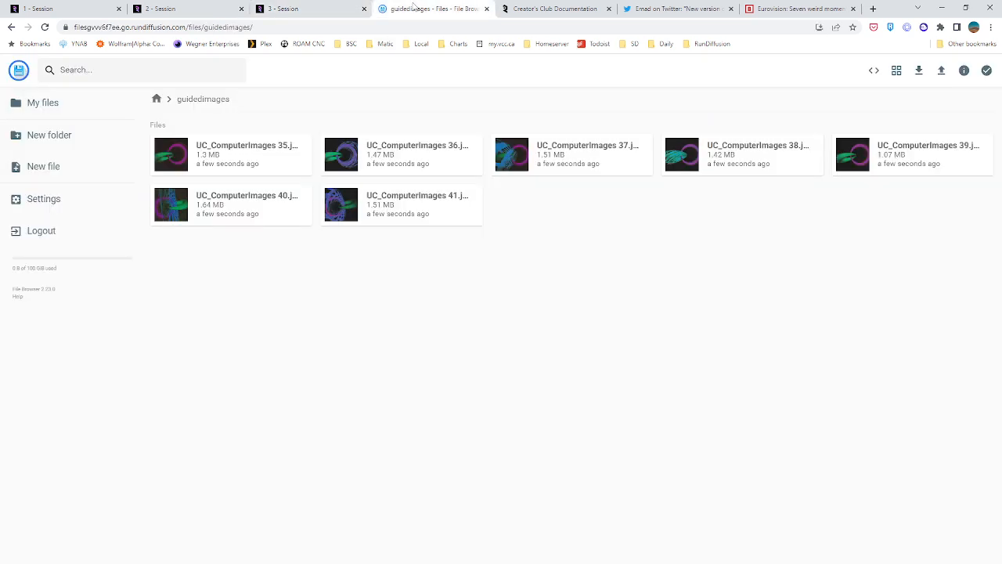
click(290, 8)
text(/)
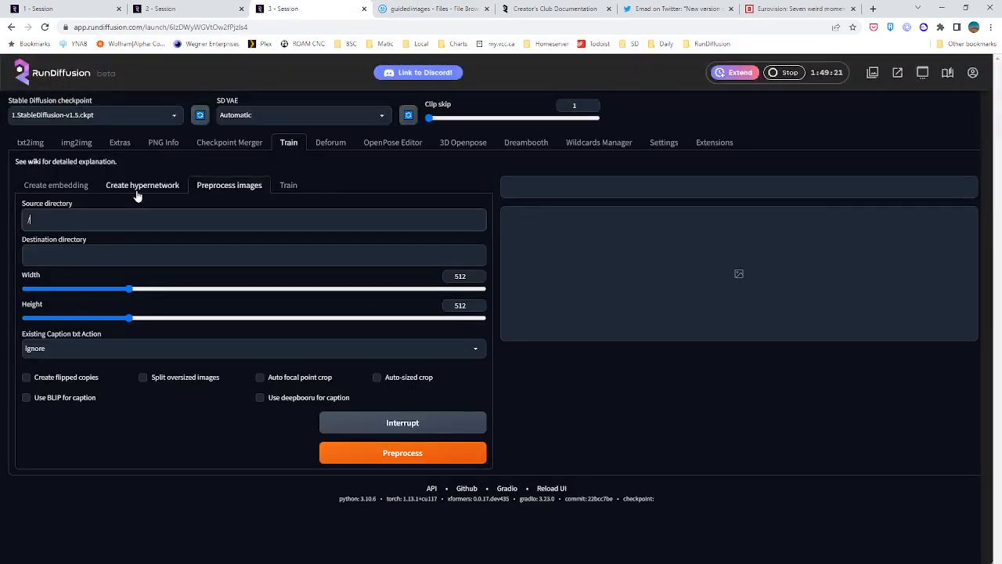
text(mnt/private)
text(/guidedimages/)
key(ctrl+a)
key(ctrl+c)
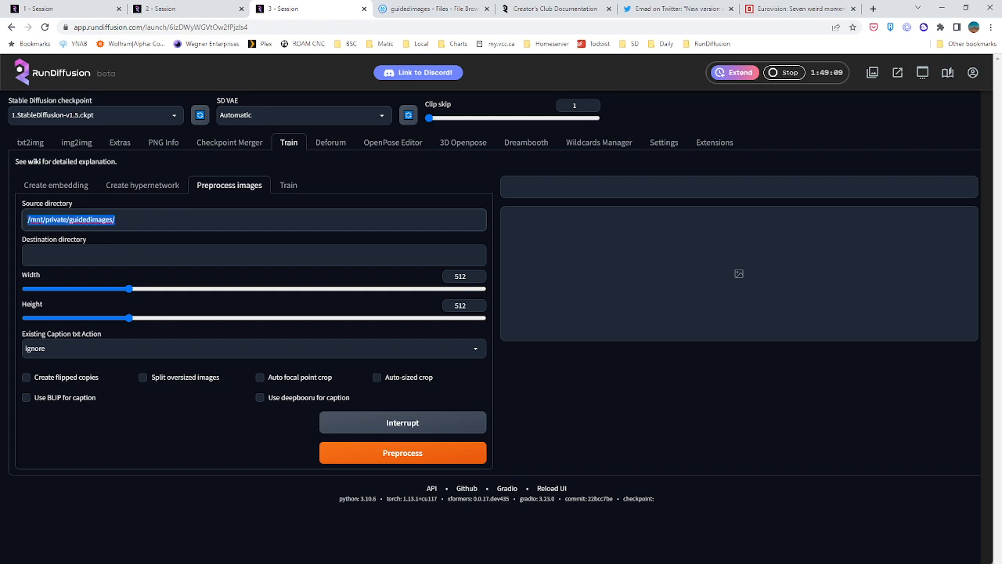
click(72, 255)
key(ctrl+v)
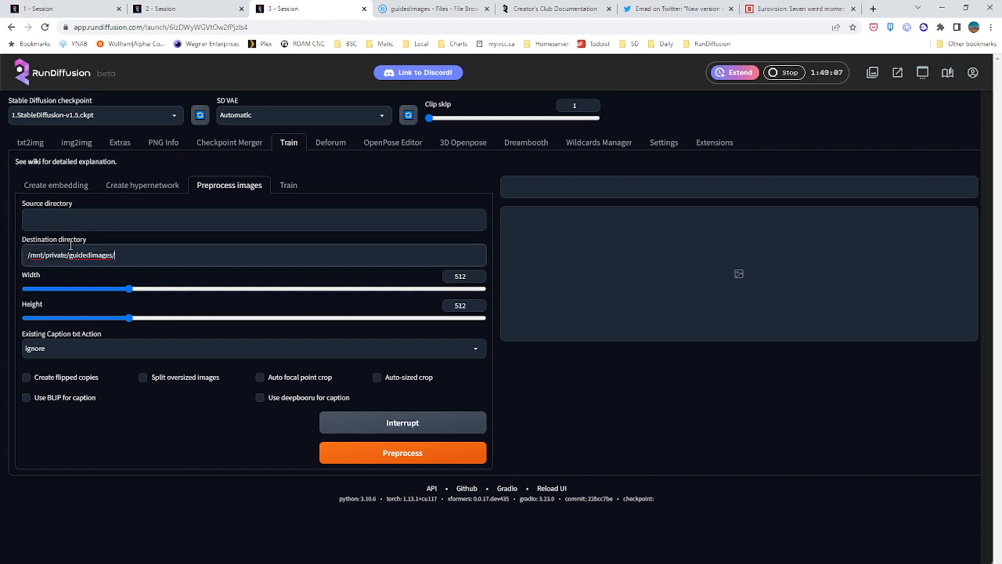
click(69, 218)
View UC_ComputerImages 36 in the guidedimages folder, close that file browser and return to the third session
click(429, 9)
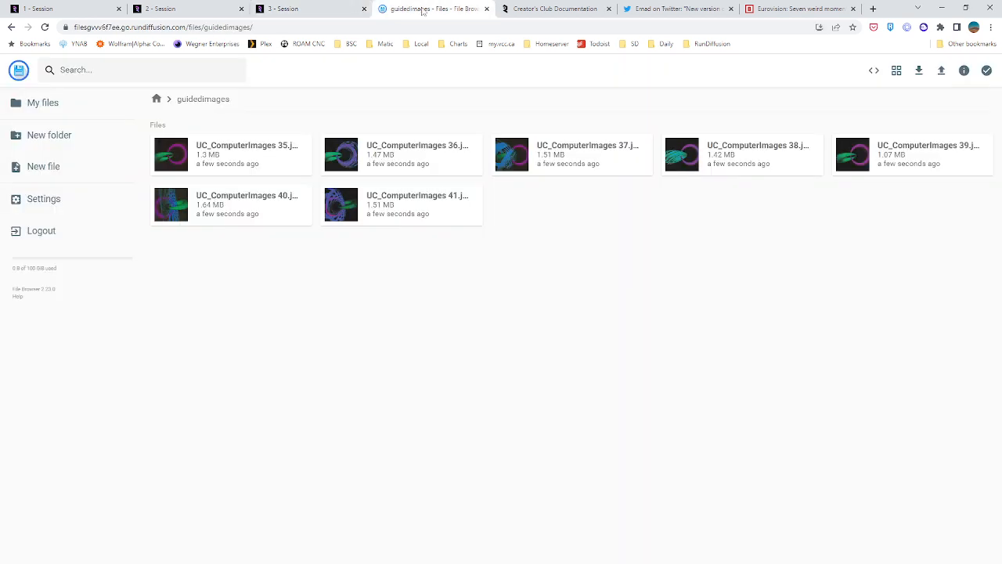
click(345, 157)
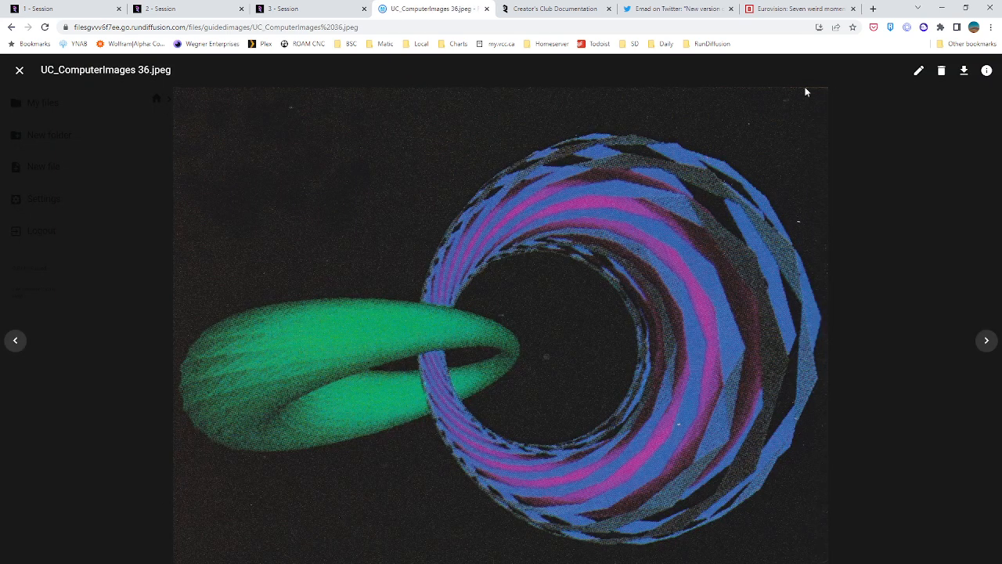
click(486, 9)
click(298, 9)
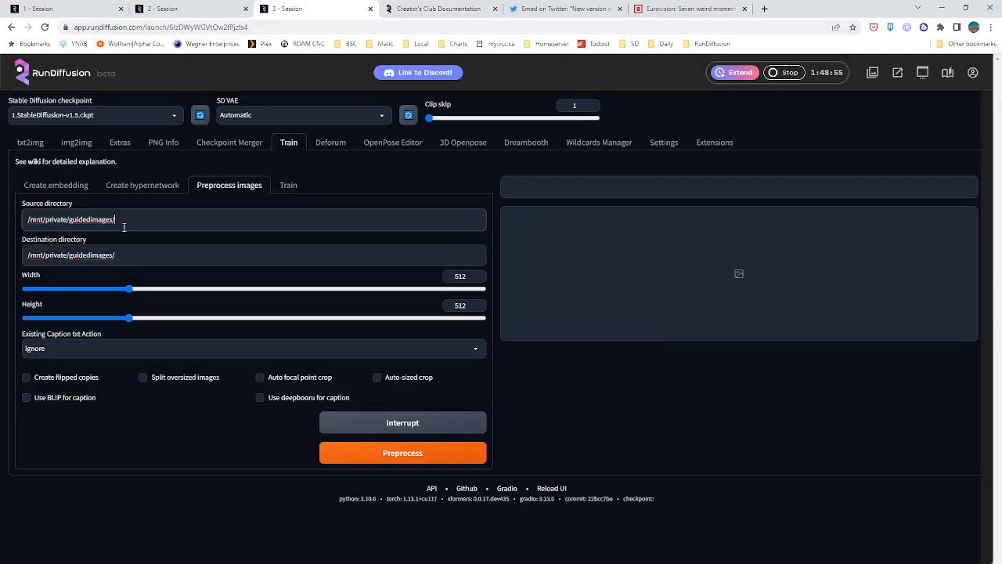
Open the third session's file browser and sign in with the username and account password
click(899, 74)
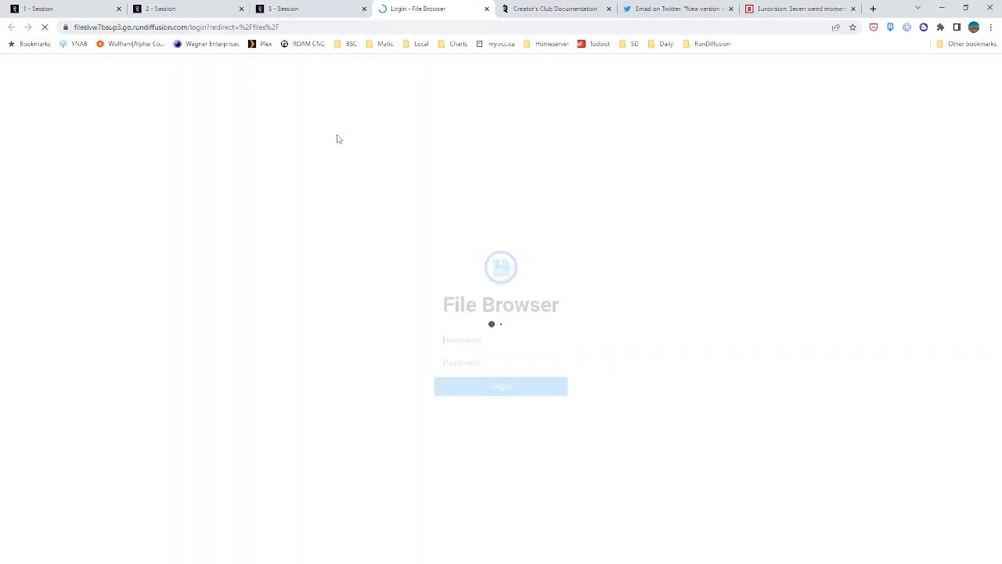
text(sduser)
key(Tab)
text(••)
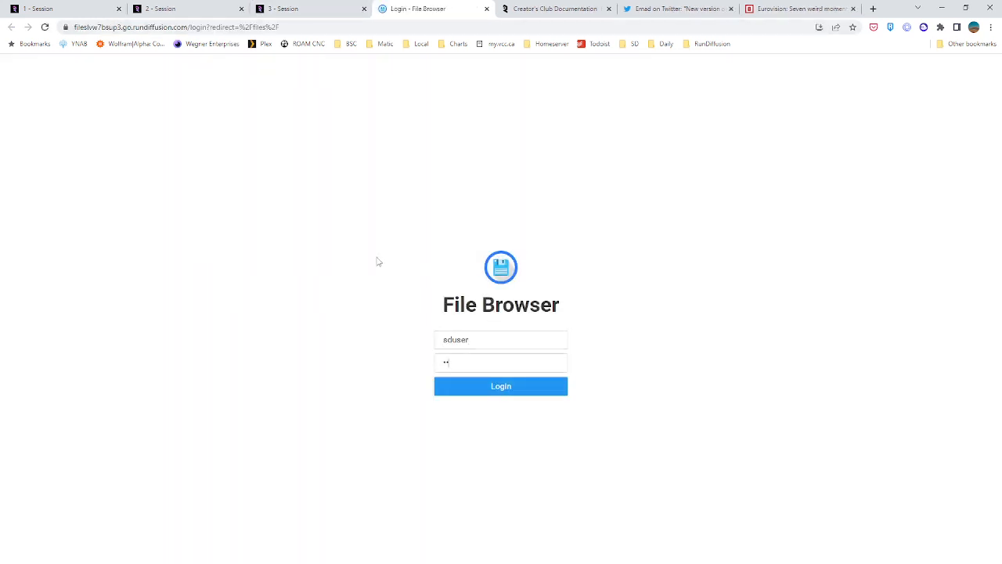
key(Return)
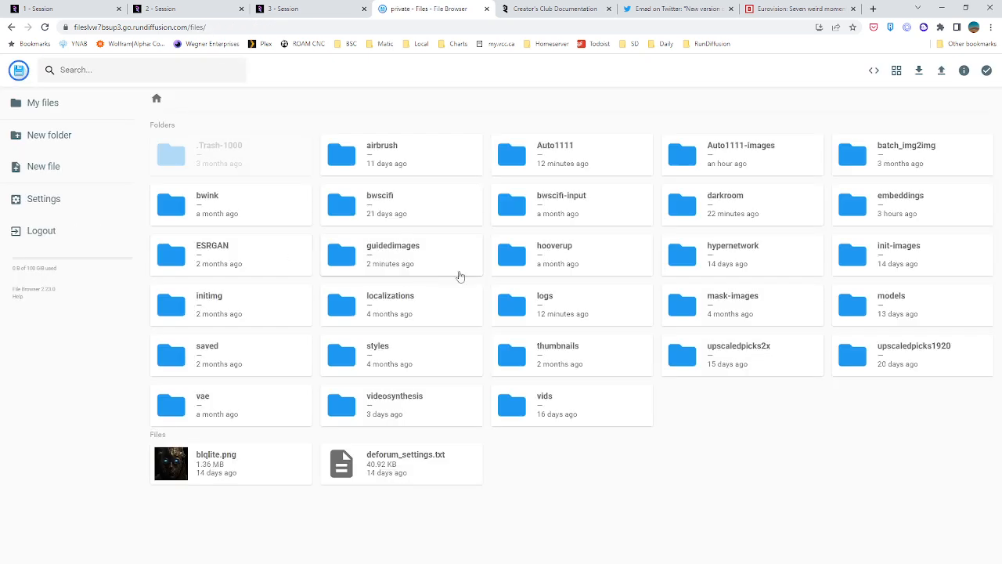
Try preprocessing widths of 768 and 832 in the third session, and set the width back to 512
click(297, 9)
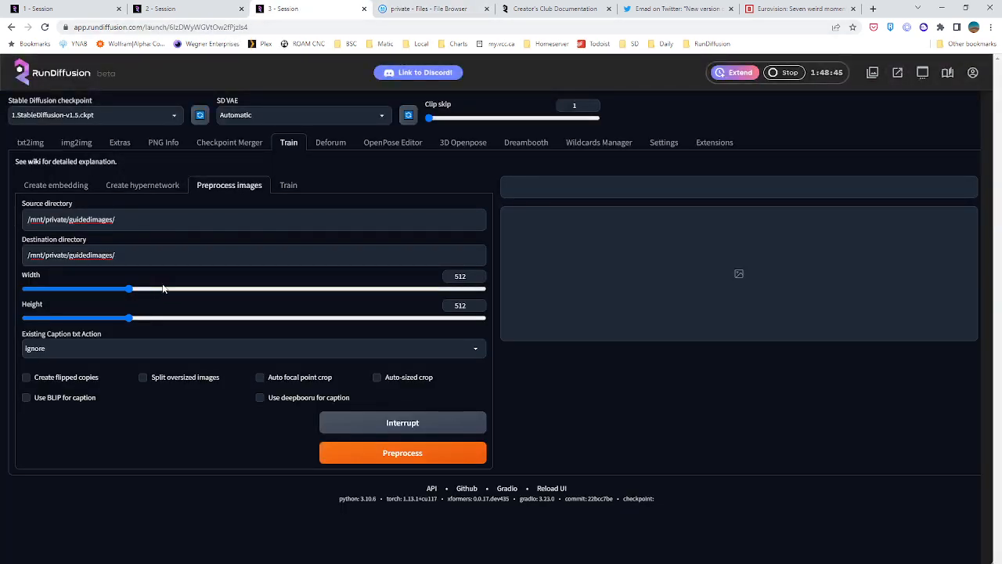
click(130, 290)
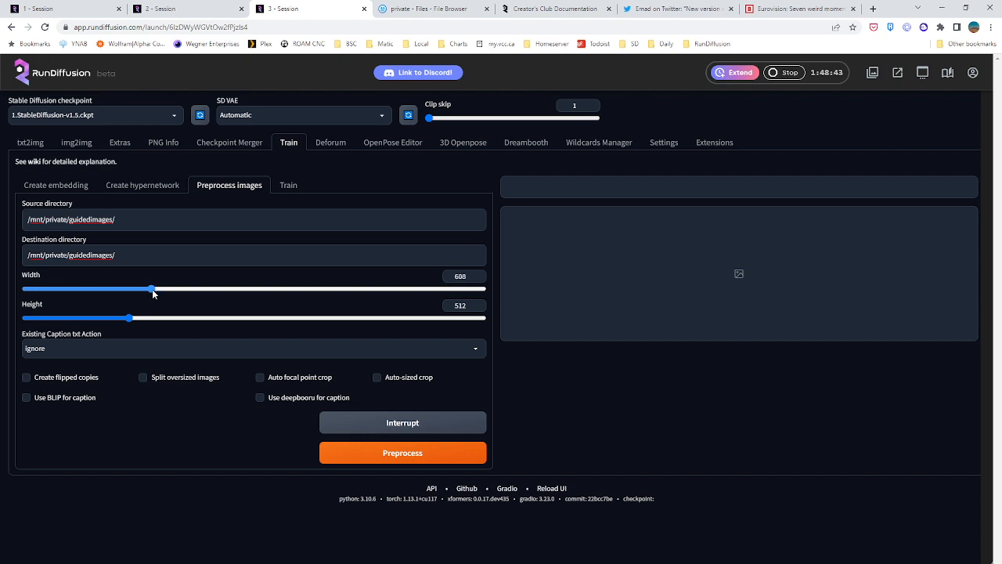
drag(153, 294, 163, 292)
drag(467, 277, 434, 282)
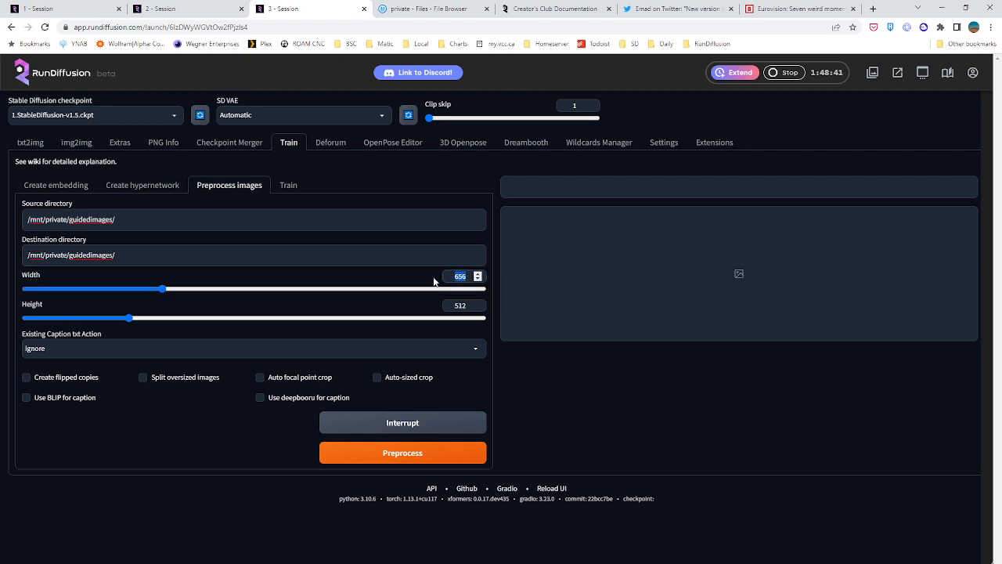
text(768)
drag(468, 276, 406, 268)
text(832)
key(ctrl+a)
text(512)
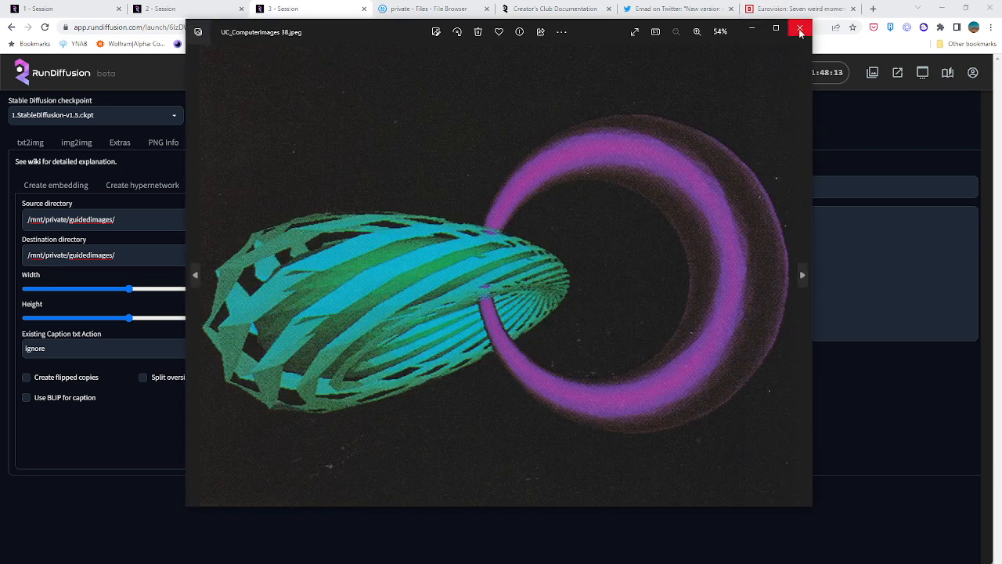
Close the local preview of UC_ComputerImages 38 and set the preprocessing width to 768
click(798, 29)
click(165, 450)
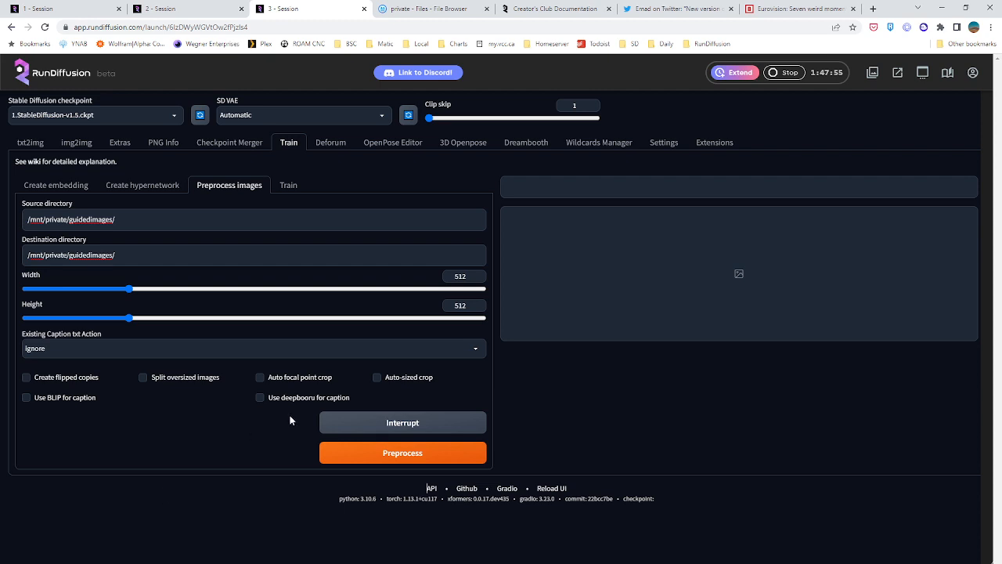
double_click(460, 277)
text(7)
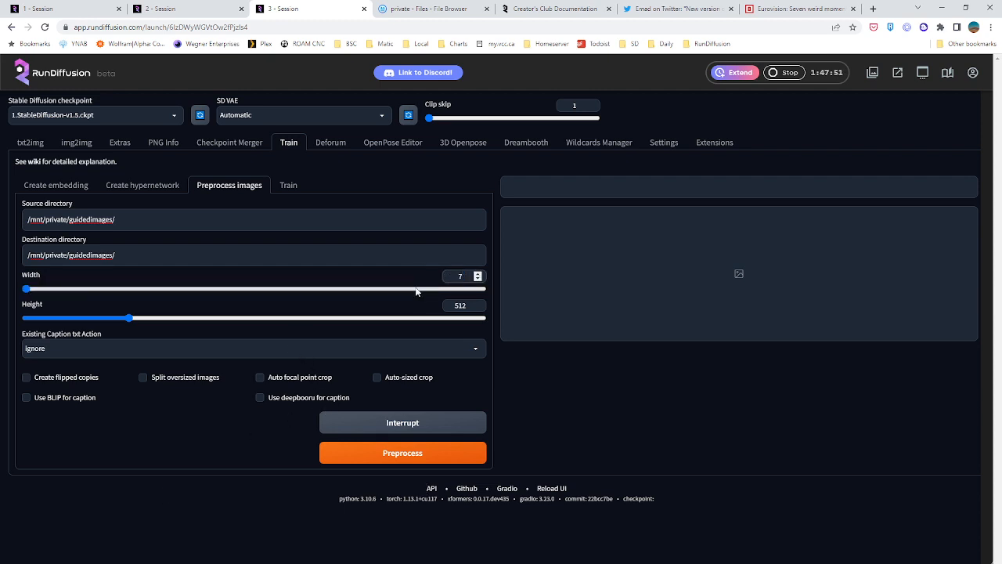
text(68)
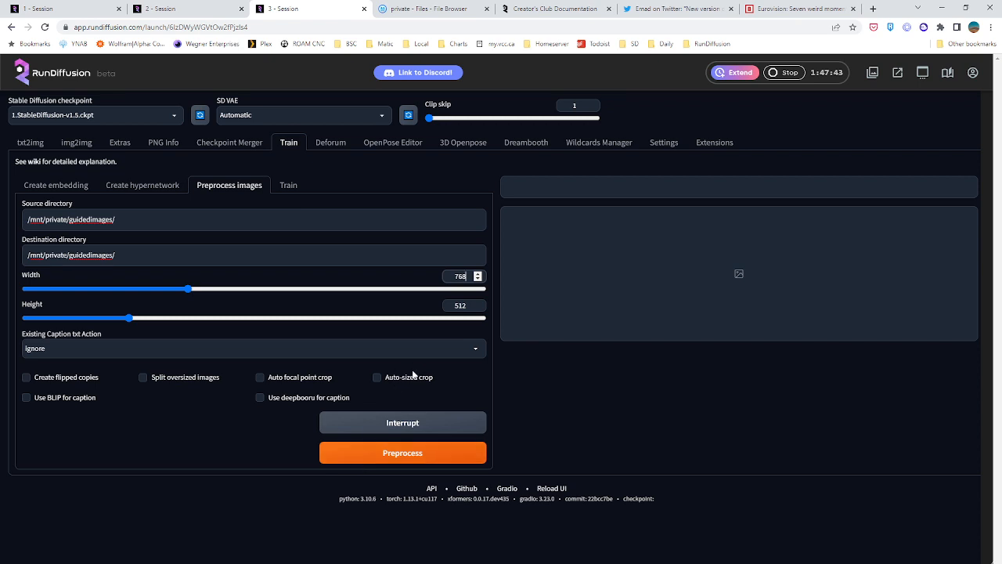
Enable auto-sized crop and start preprocessing the guided images
click(385, 378)
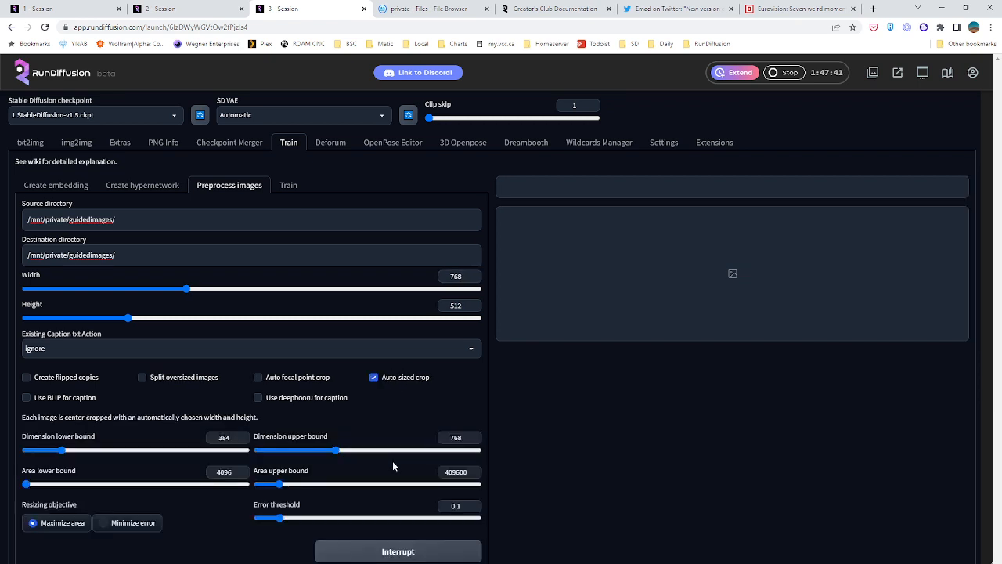
scroll(359, 432, down, 1)
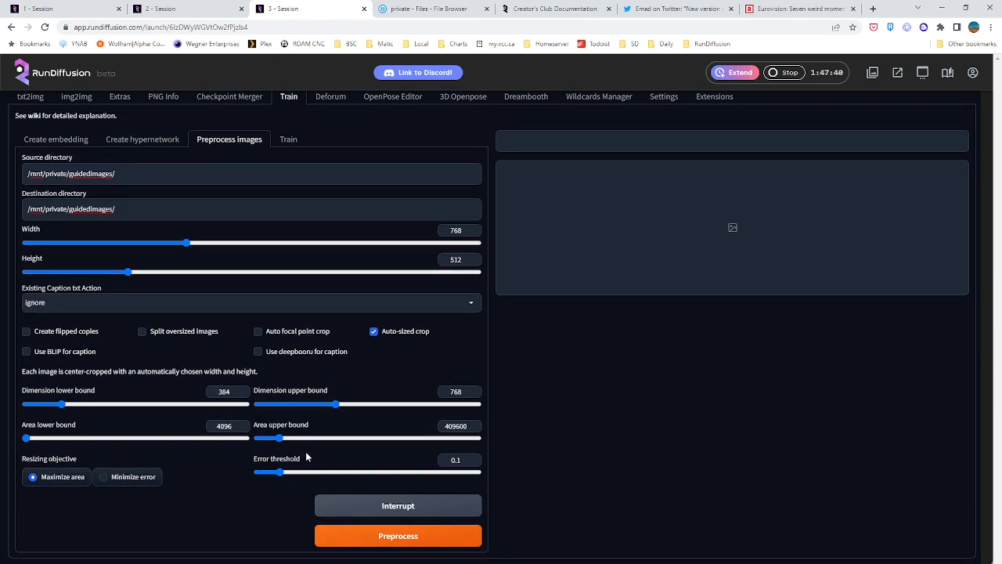
click(362, 538)
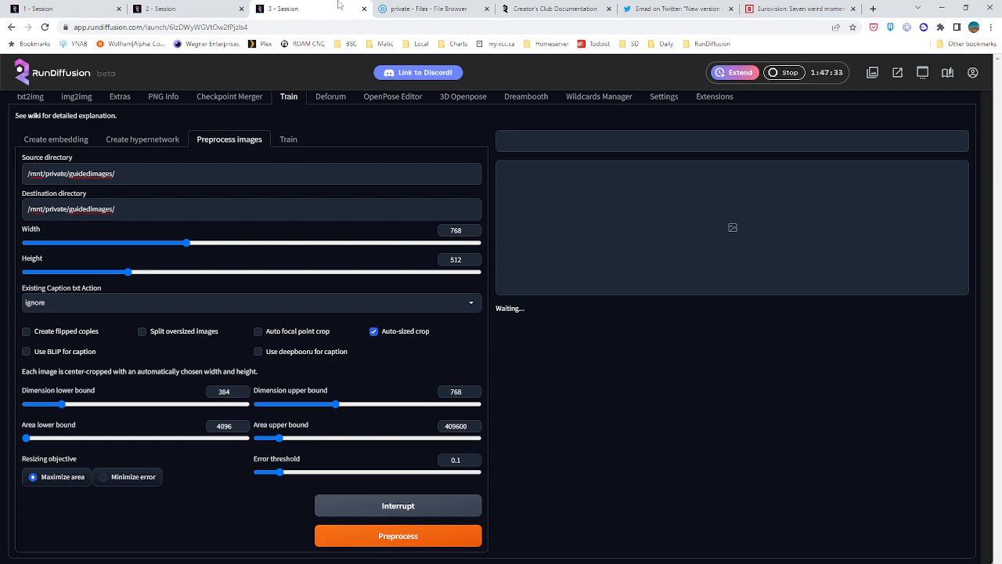
Check the private files and the preprocessing status, and close the local UC_ComputerImages.jpeg cover preview
click(427, 9)
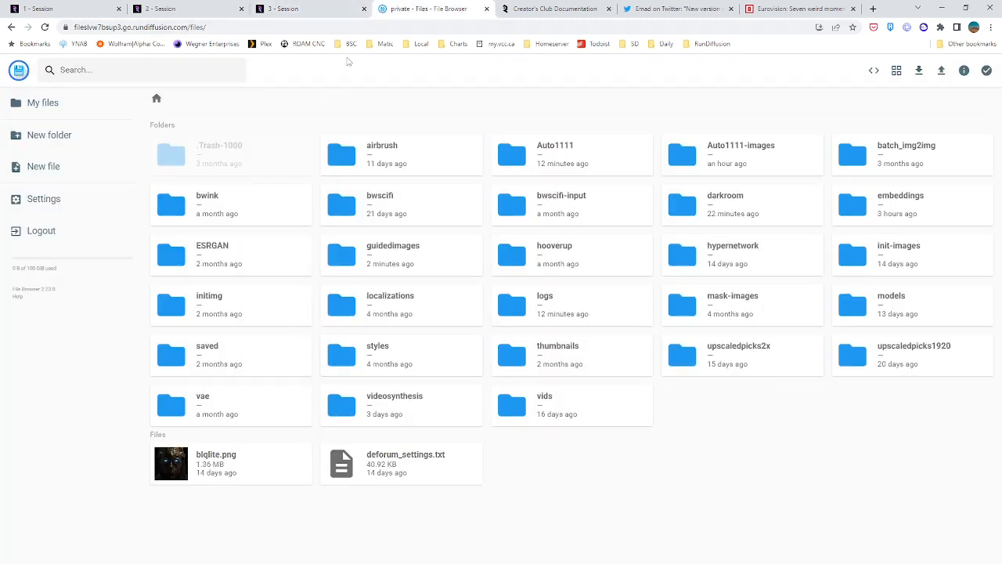
click(303, 6)
scroll(541, 304, up, 1)
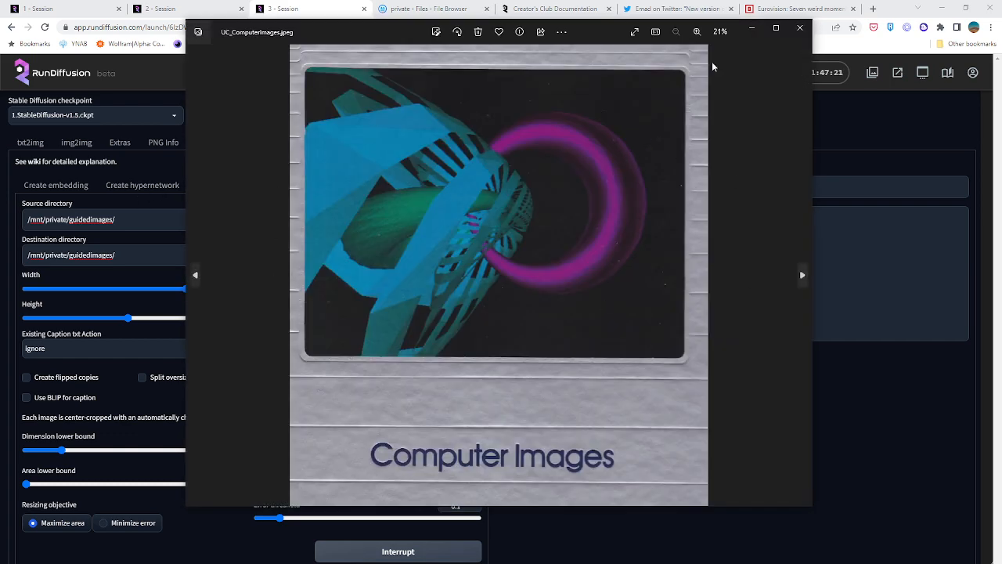
click(802, 30)
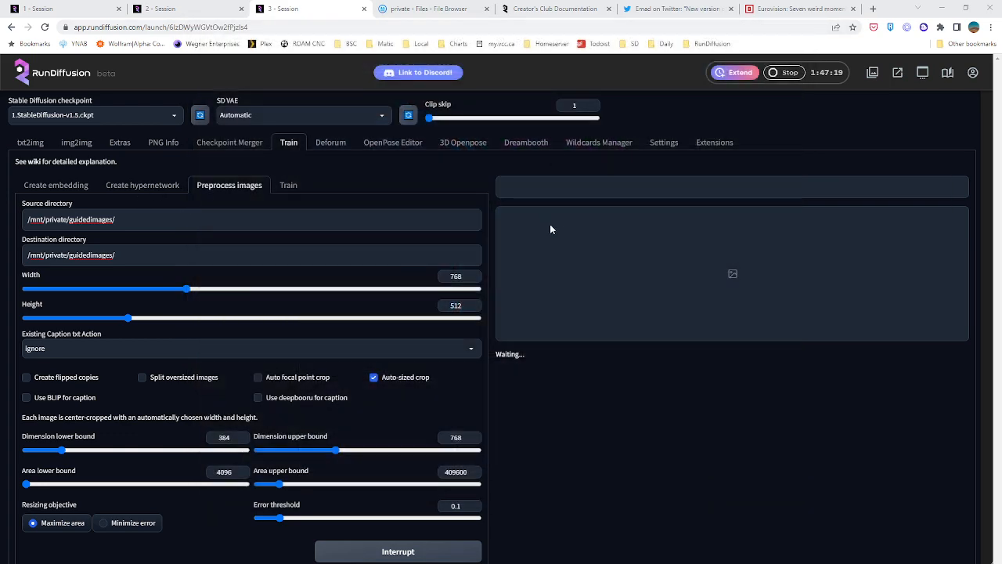
Check the darkroom_test3 training progress in the second session, the private files and the third session's preprocessing status
key(ctrl+shift+Tab)
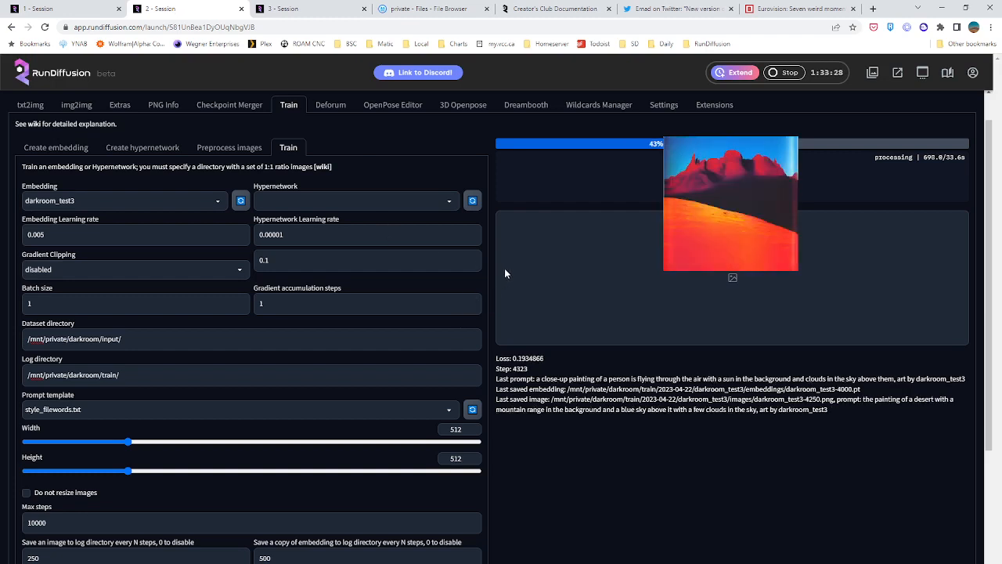
key(ctrl+Tab)
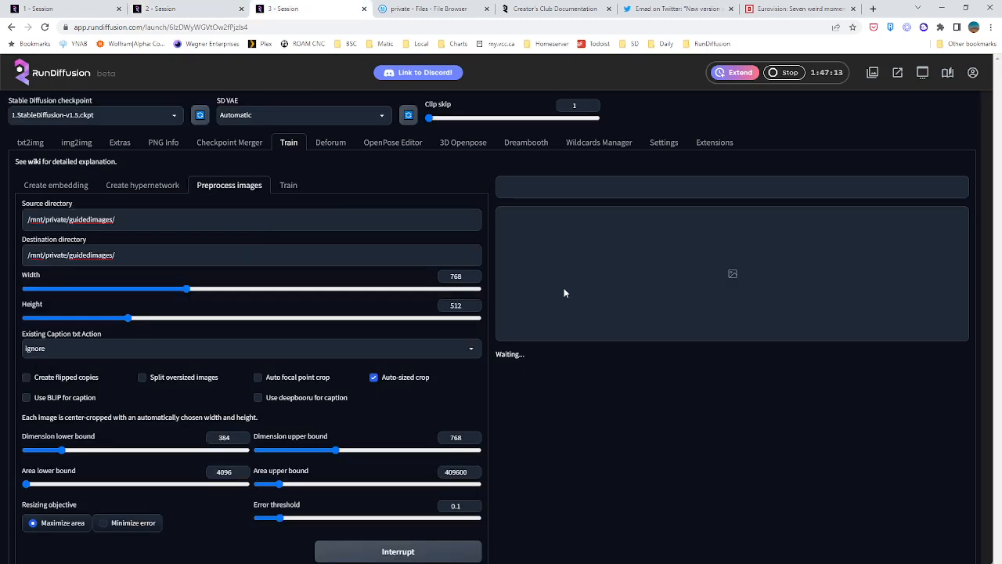
click(192, 7)
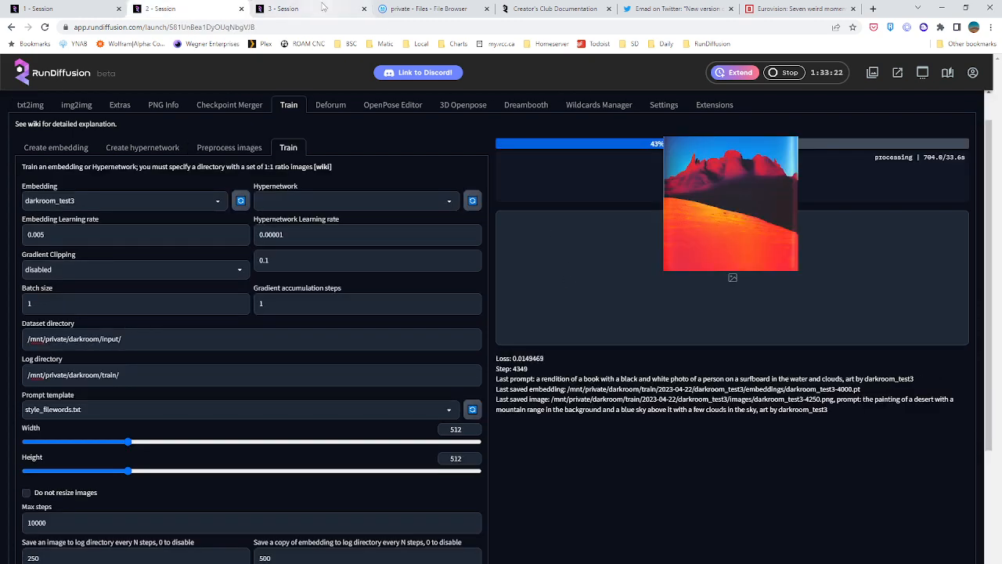
click(324, 8)
click(421, 8)
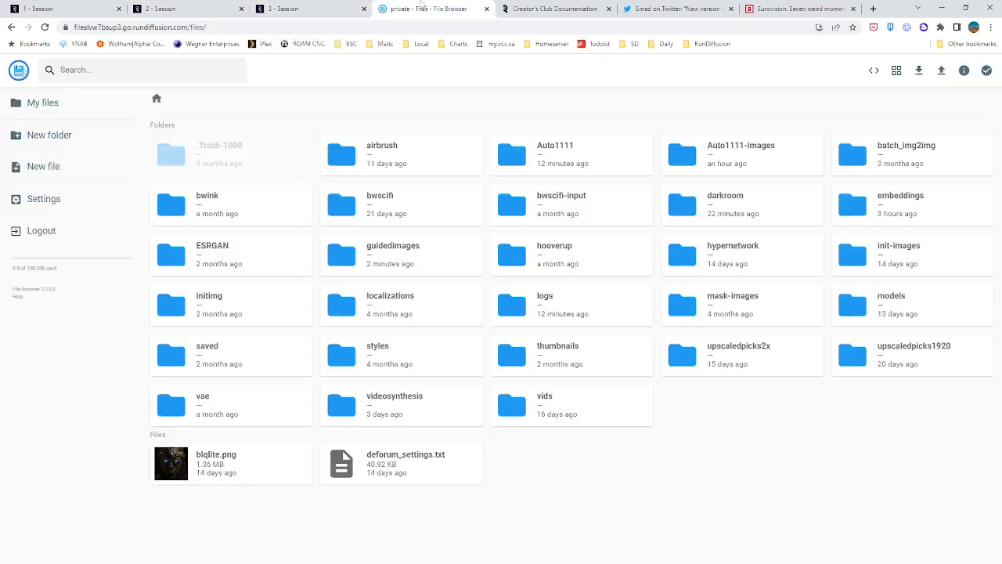
click(321, 8)
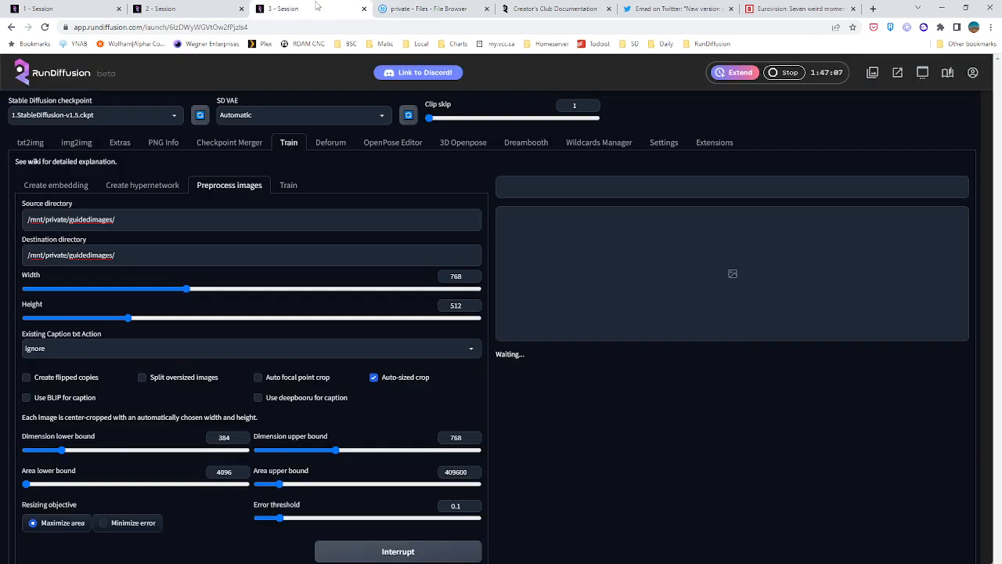
scroll(556, 260, down, 1)
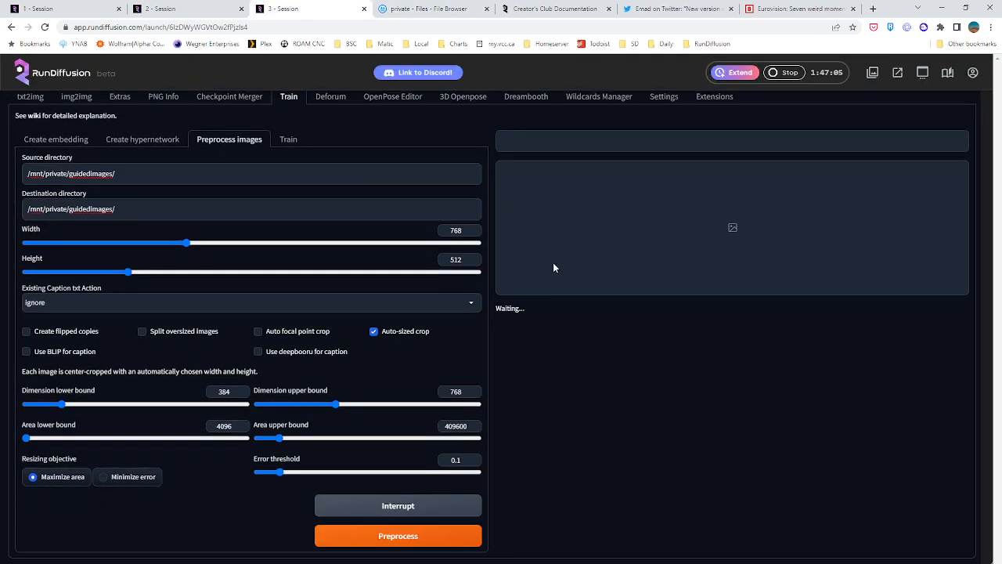
scroll(549, 264, up, 1)
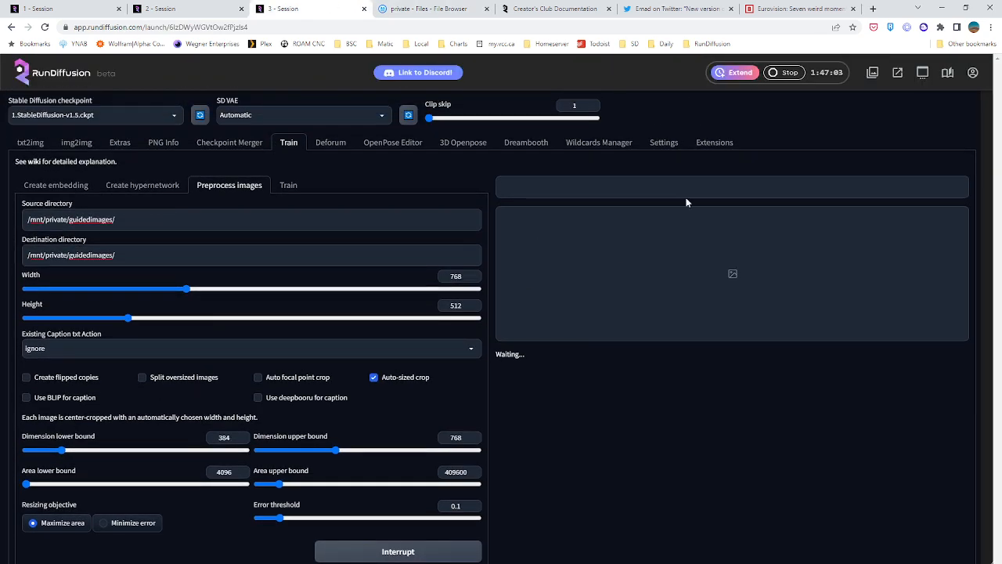
Open auto1111.log from the private logs folder, examine its preprocessing error, and close the file browser
click(422, 9)
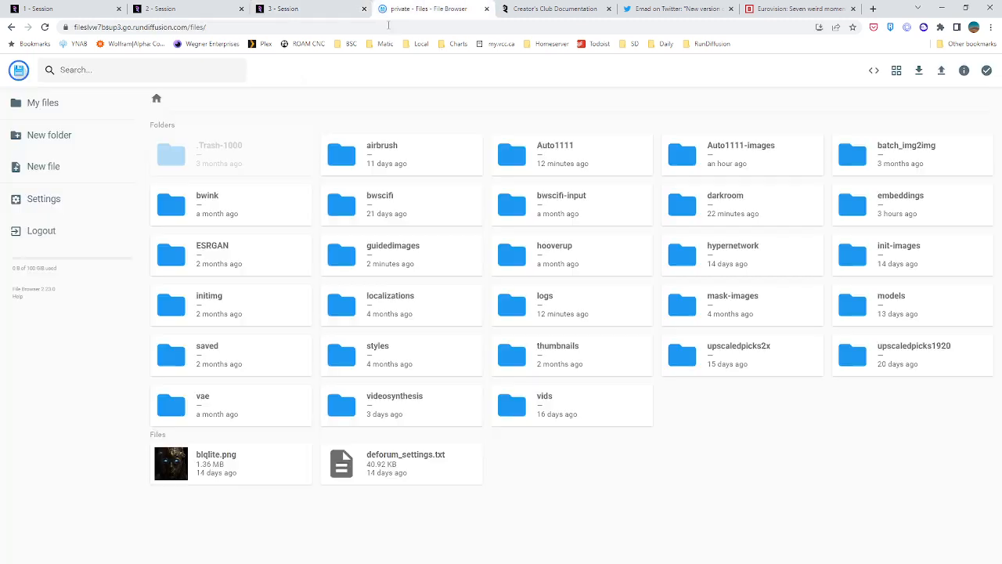
double_click(522, 307)
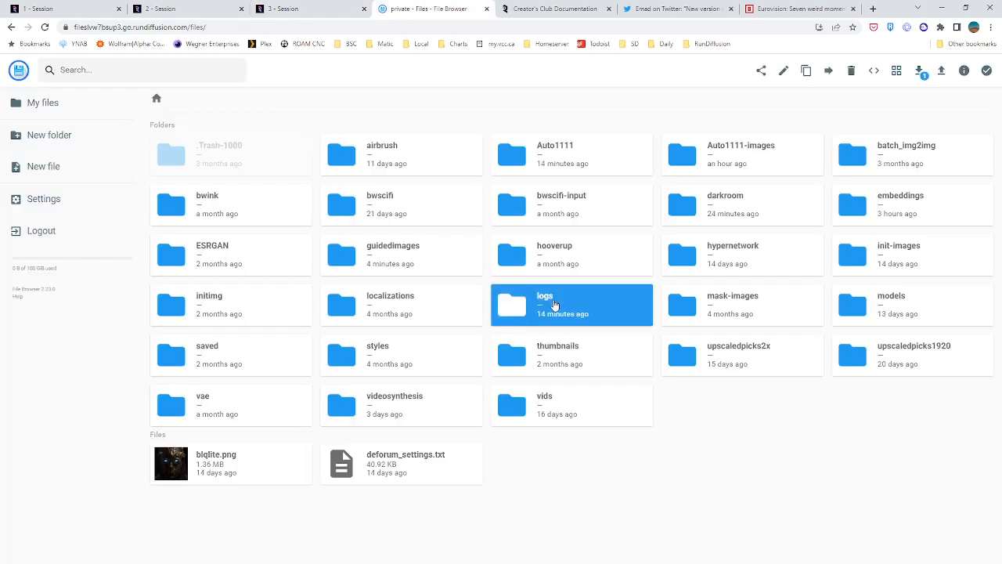
double_click(305, 179)
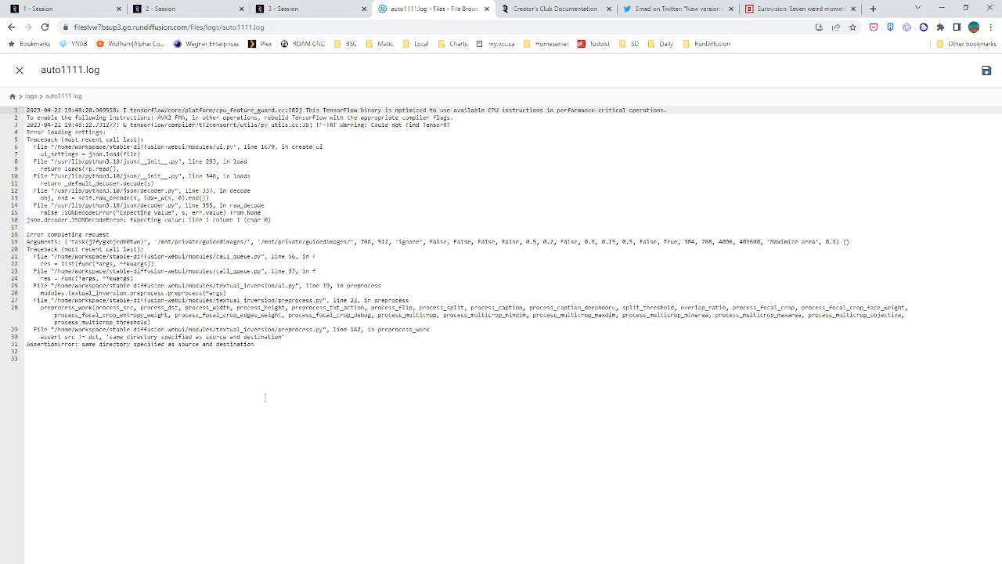
drag(265, 398, 37, 169)
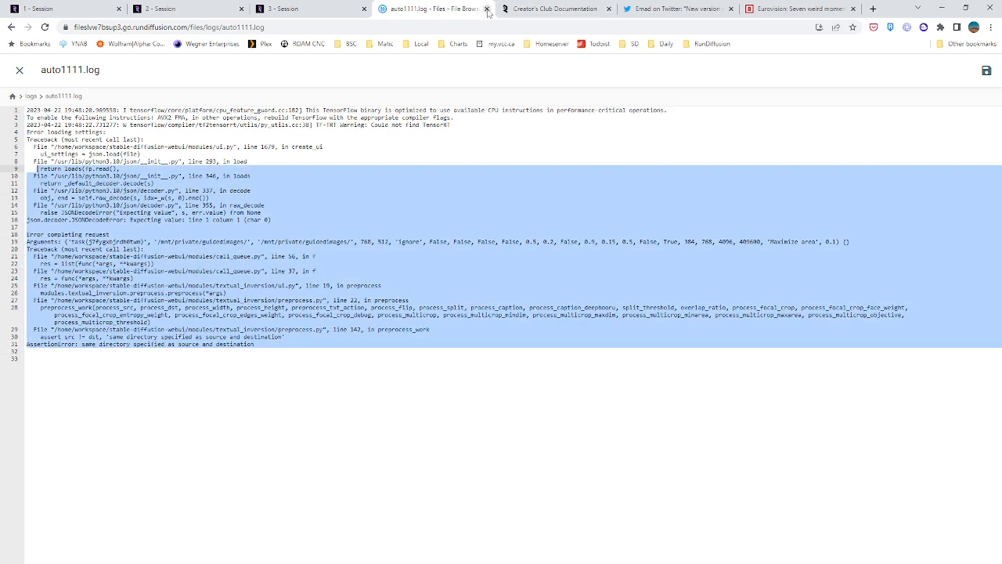
click(486, 9)
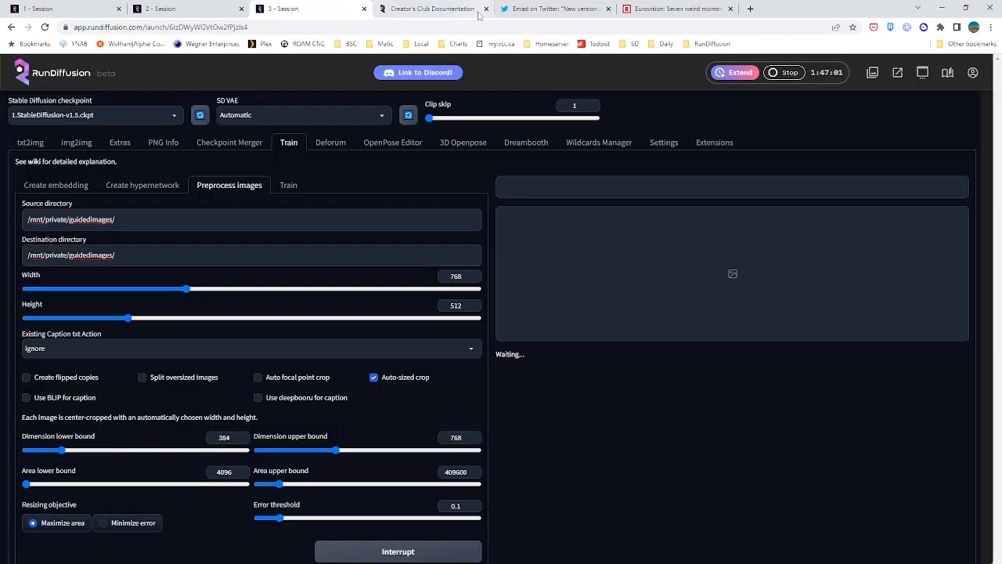
Set the preprocessing destination directory to /mnt/private/guidedimages/img and start preprocessing the images
click(131, 256)
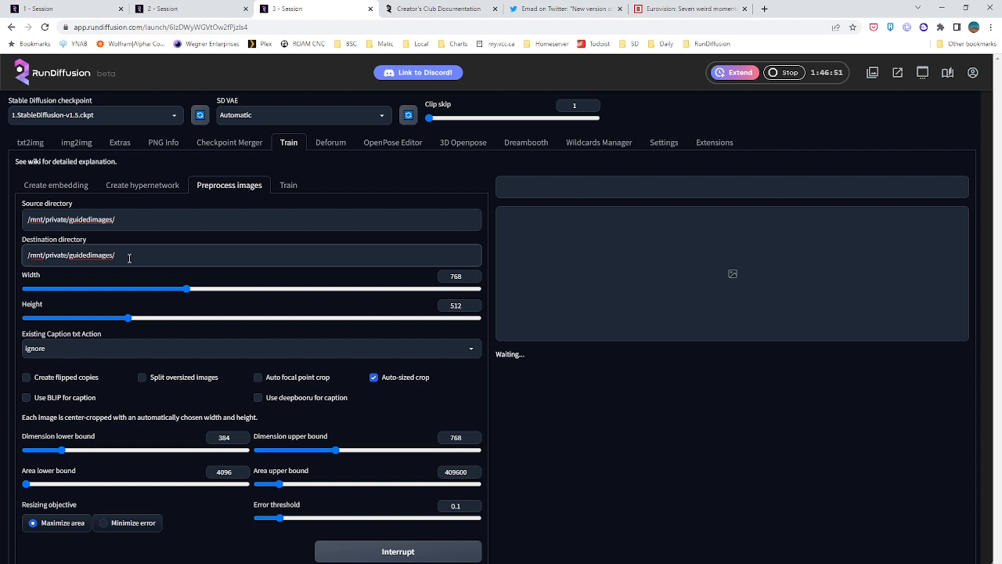
text(train)
text(img)
click(408, 563)
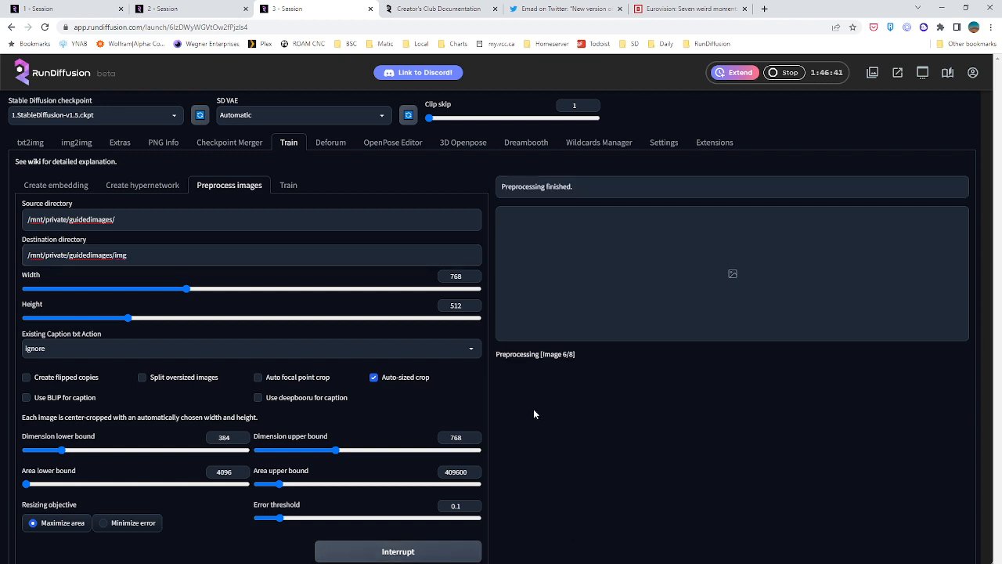
Set the Deforum run width to 768, checking it against the preprocessing dimensions
click(330, 145)
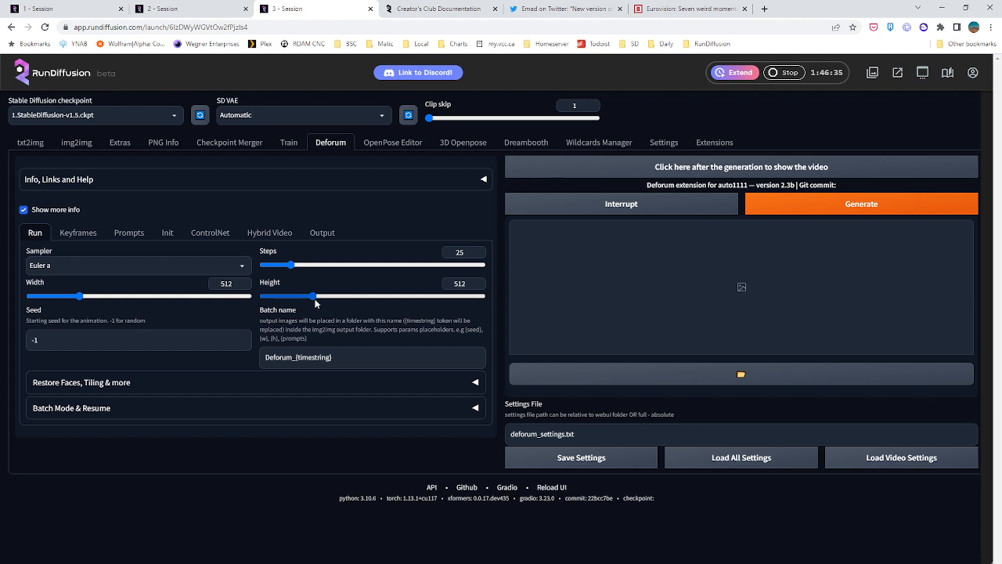
drag(235, 284, 155, 277)
text(768)
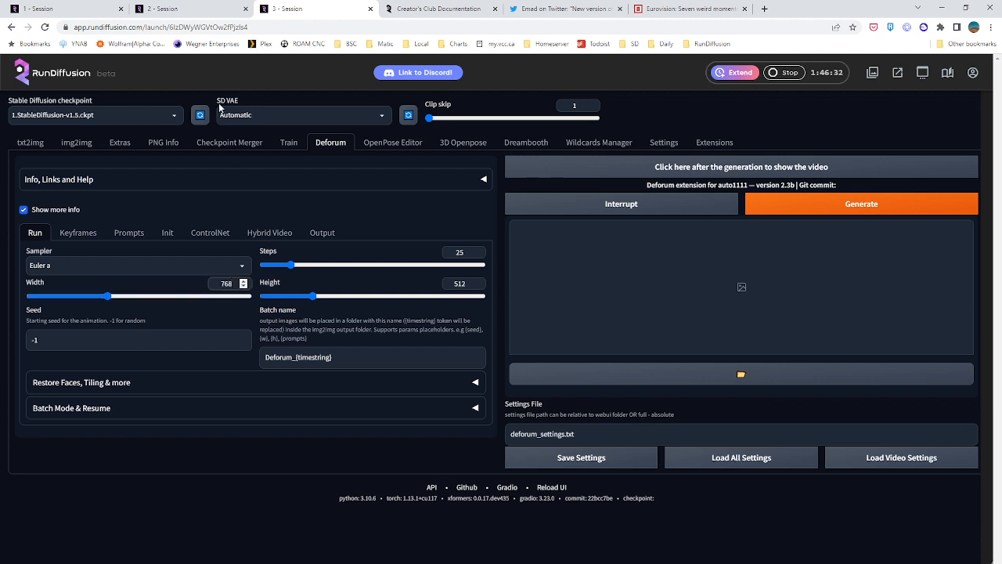
click(288, 143)
click(322, 146)
Expand the guided images section of Deforum's keyframe settings and enable guided images mode
click(77, 232)
scroll(118, 294, down, 1)
click(469, 307)
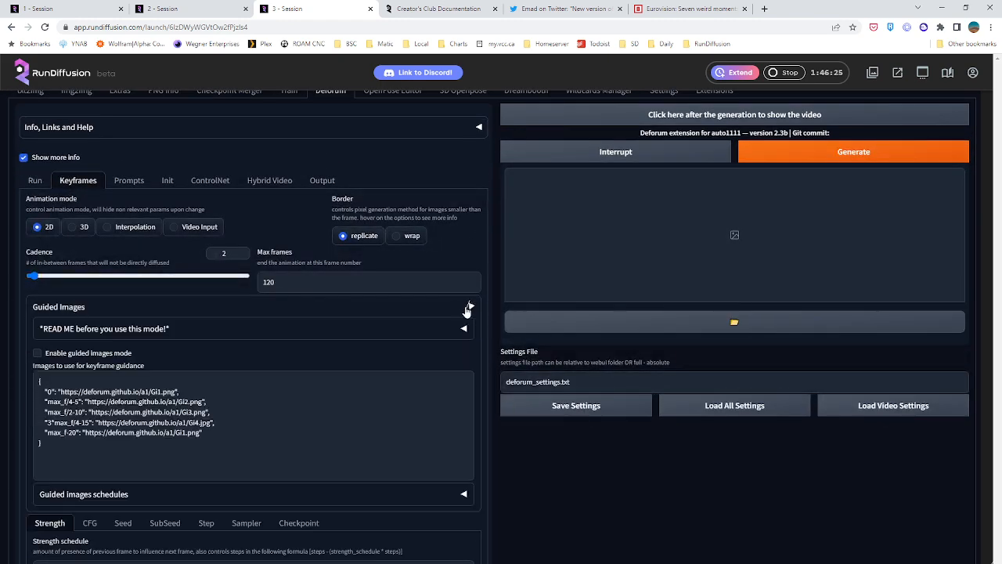
click(43, 353)
Examine the default keyframe guidance image list and the guided images schedules
drag(45, 390, 241, 445)
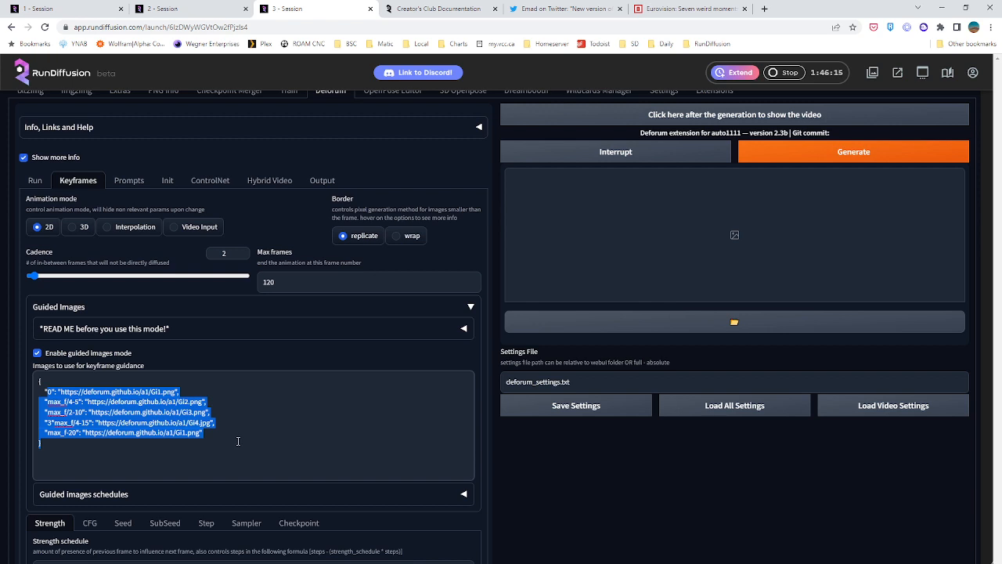
scroll(238, 440, down, 1)
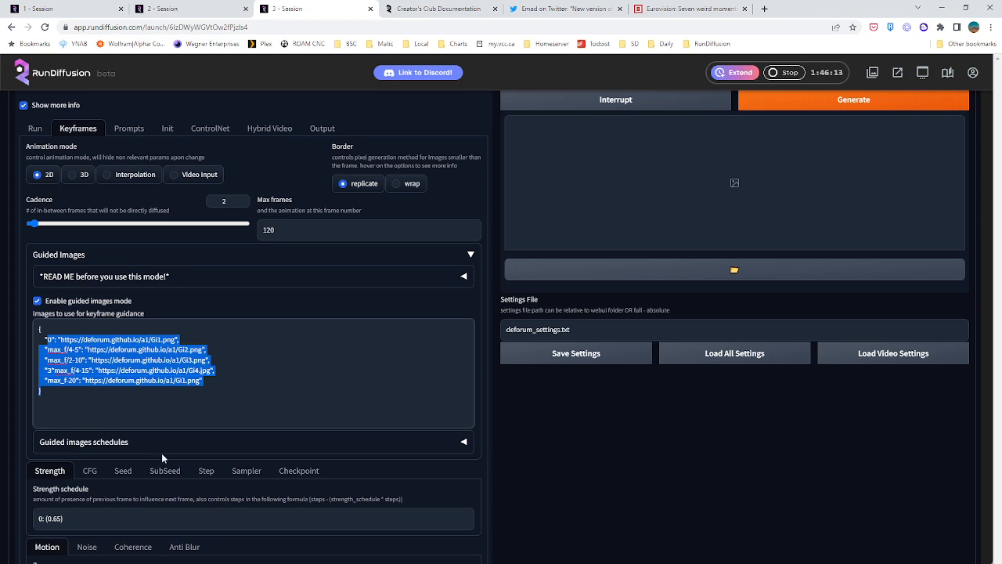
click(399, 441)
scroll(462, 427, down, 3)
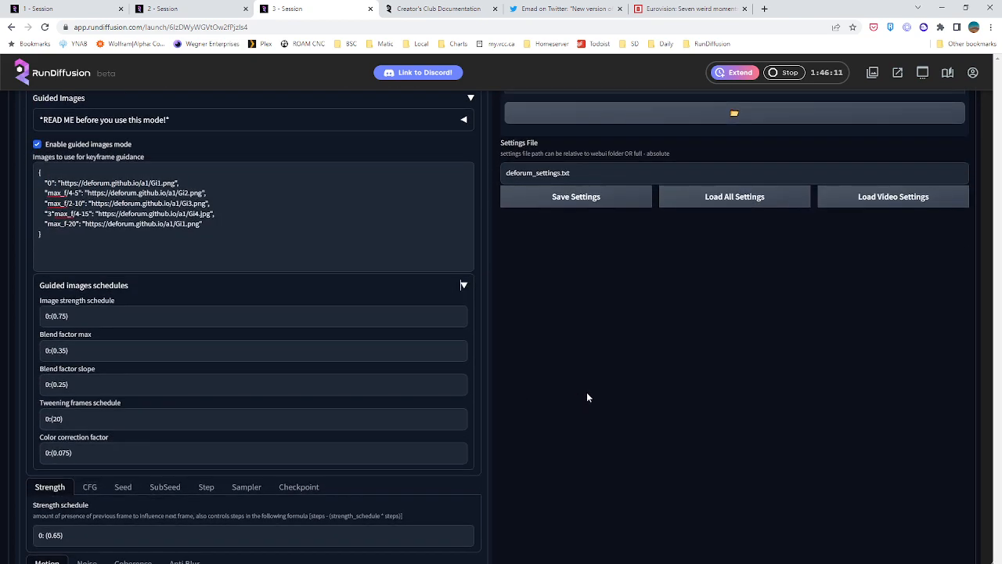
scroll(588, 397, up, 1)
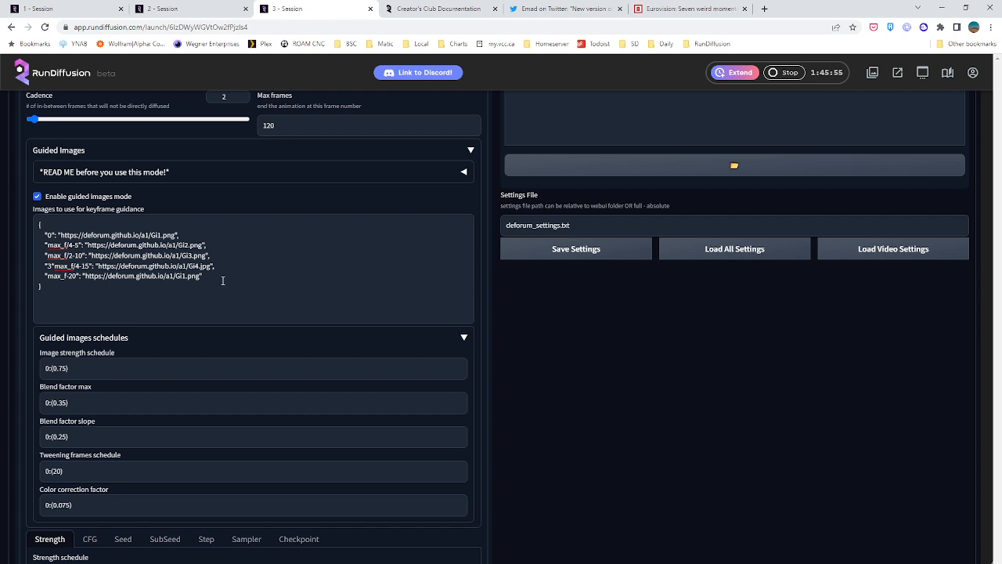
drag(223, 280, 39, 234)
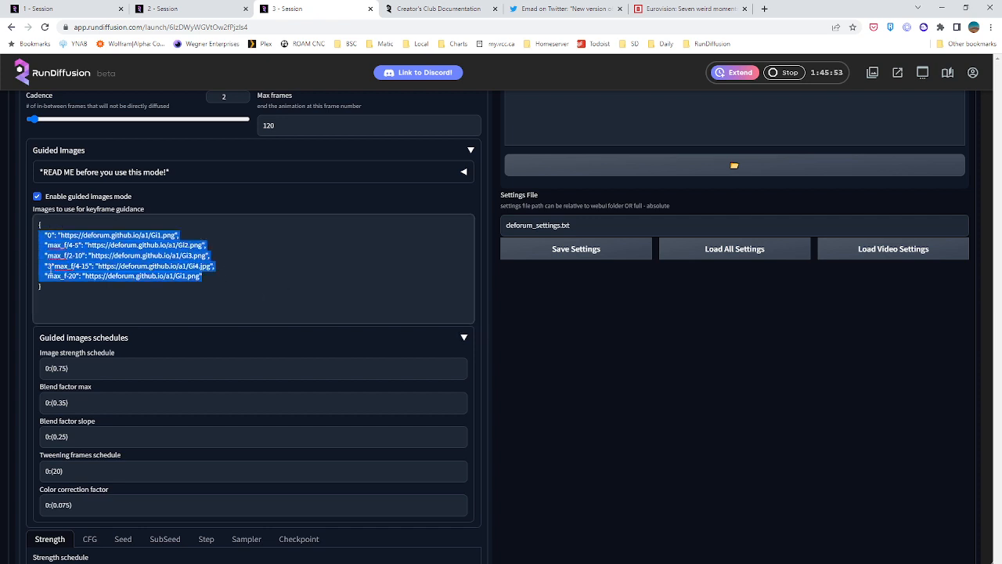
drag(229, 274, 194, 279)
click(206, 279)
drag(42, 239, 204, 285)
click(37, 237)
click(204, 285)
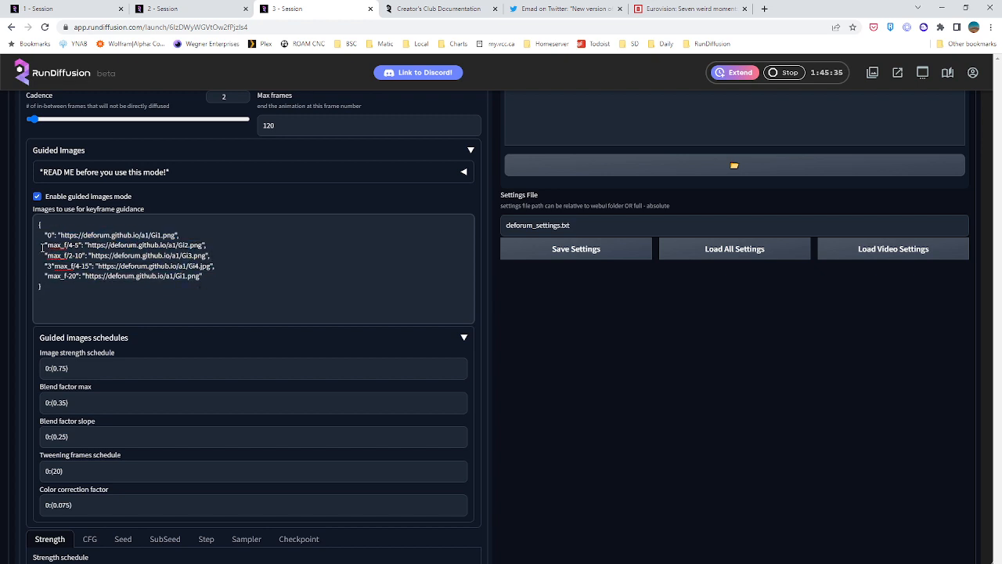
Copy the max_f/4-5 expression from the guidance list and search the web for "max_f/4-5 deforum guided"
drag(45, 245, 77, 252)
key(ctrl+c)
click(765, 9)
key(ctrl+v)
text(def)
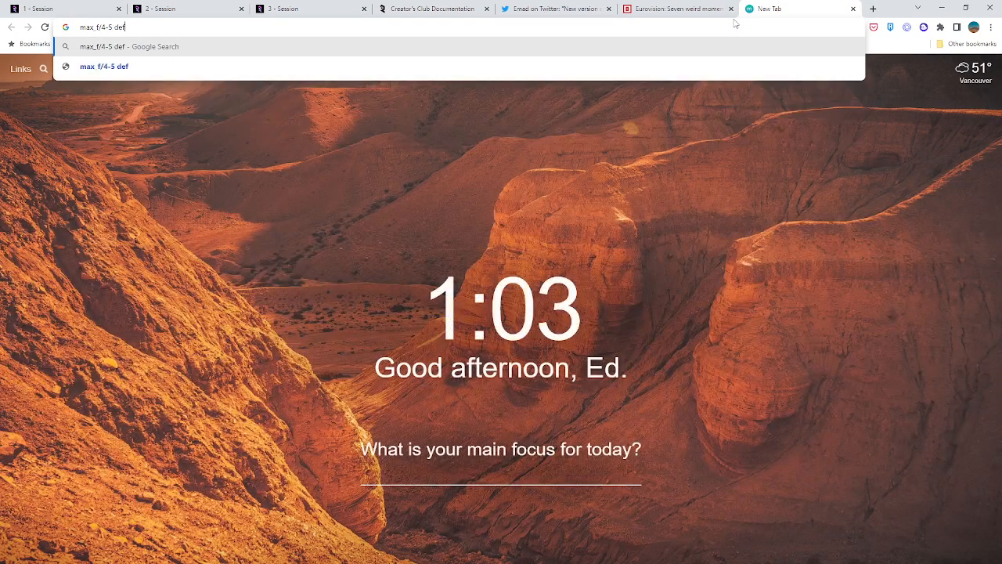
text(orum guided)
key(Return)
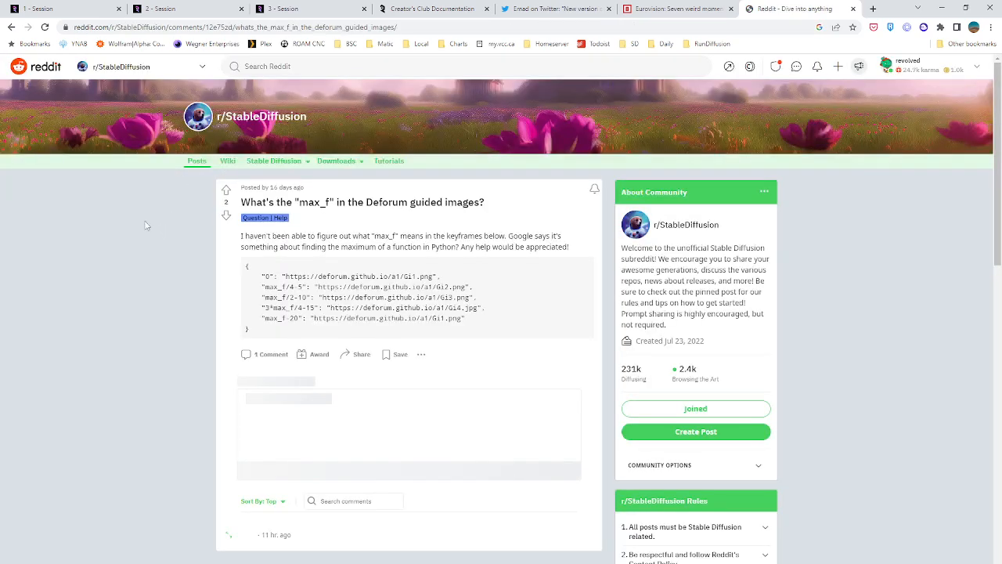
Read the two Reddit threads on max_f and creating similar animations, and close the search tab
scroll(173, 234, down, 2)
scroll(172, 235, up, 1)
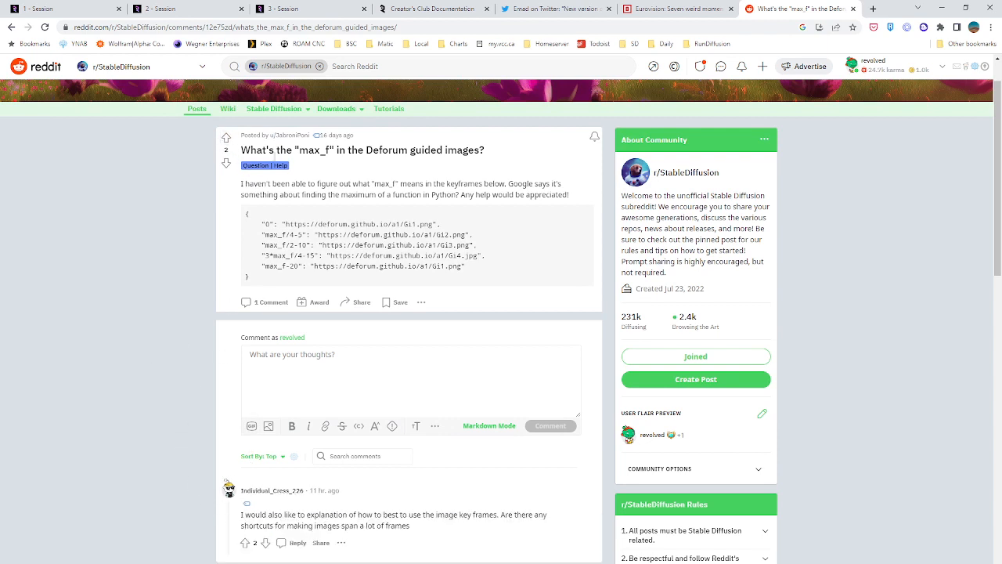
click(10, 26)
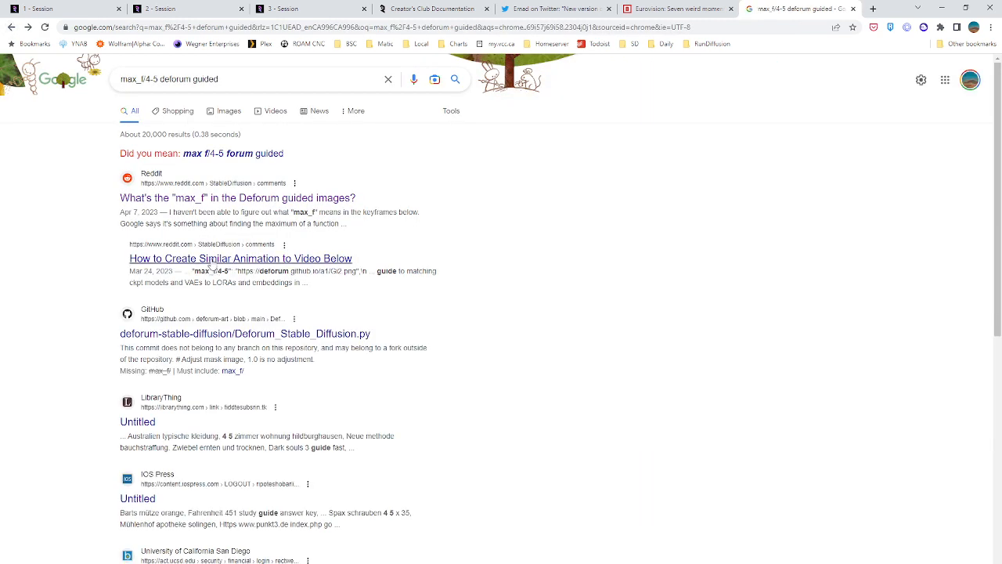
click(210, 260)
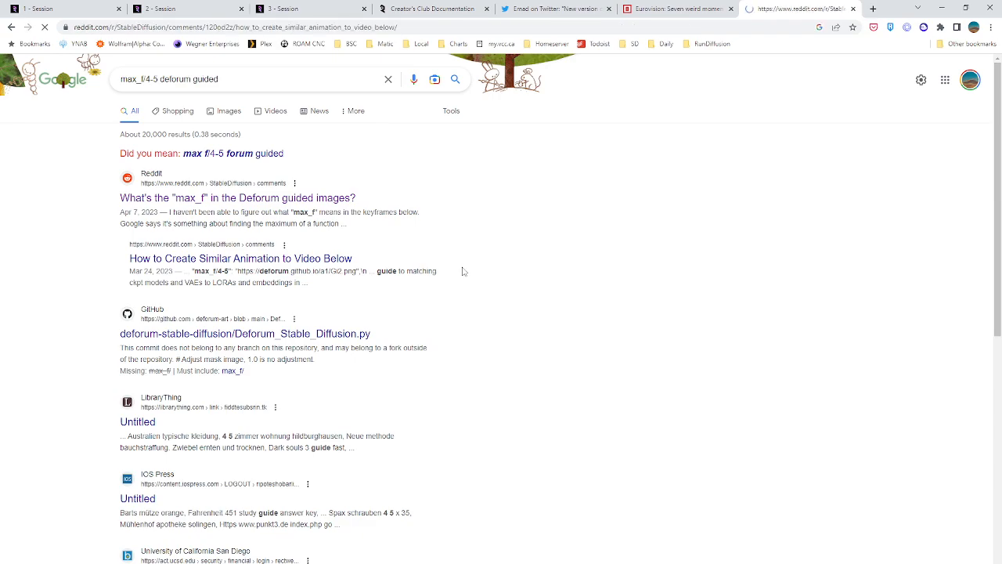
scroll(157, 298, down, 10)
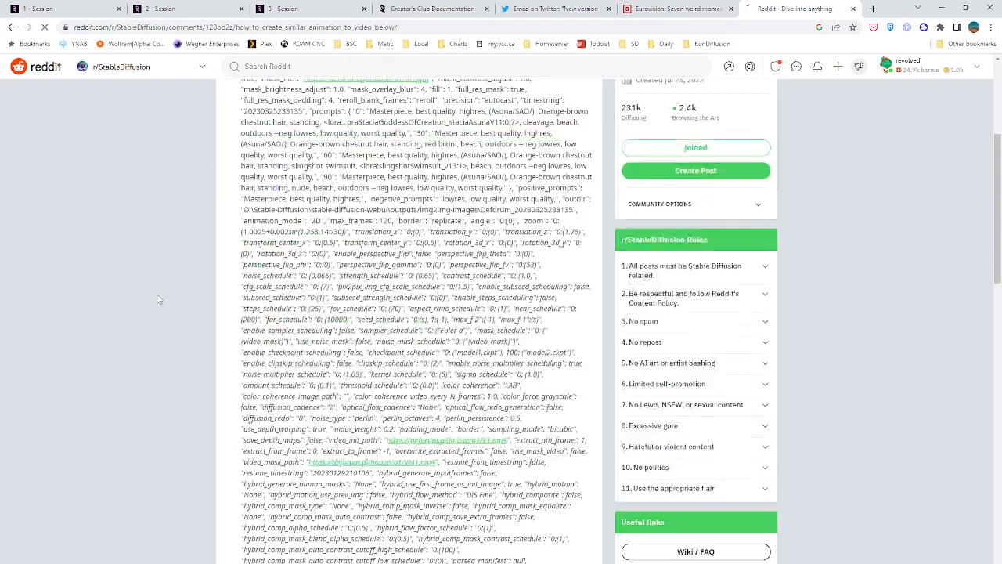
scroll(157, 297, down, 2)
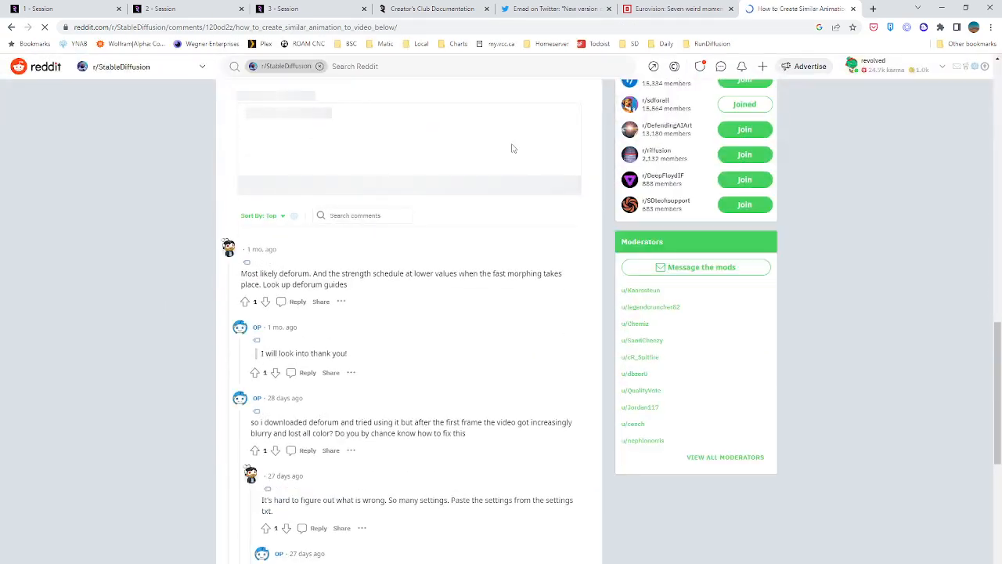
click(852, 8)
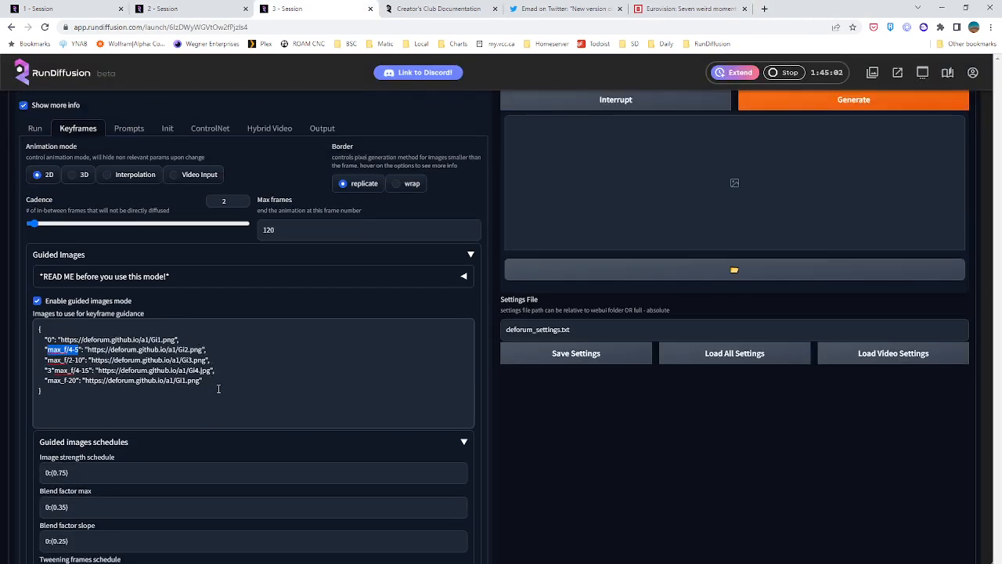
Delete the four max_f entries from the guidance list and set the frame 0 image path to /mnt/private/guidedimages/img/
drag(219, 388, 17, 346)
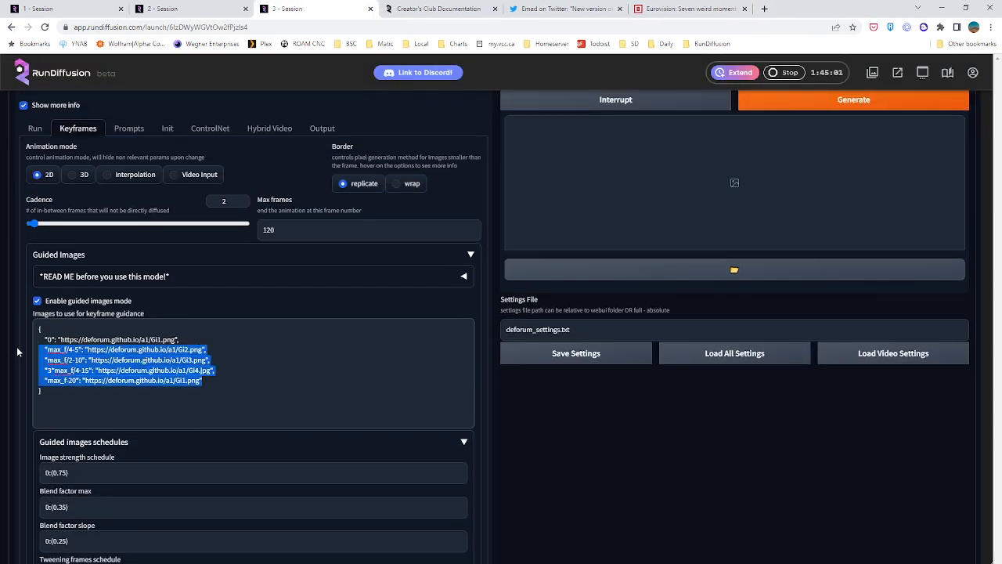
key(BackSpace)
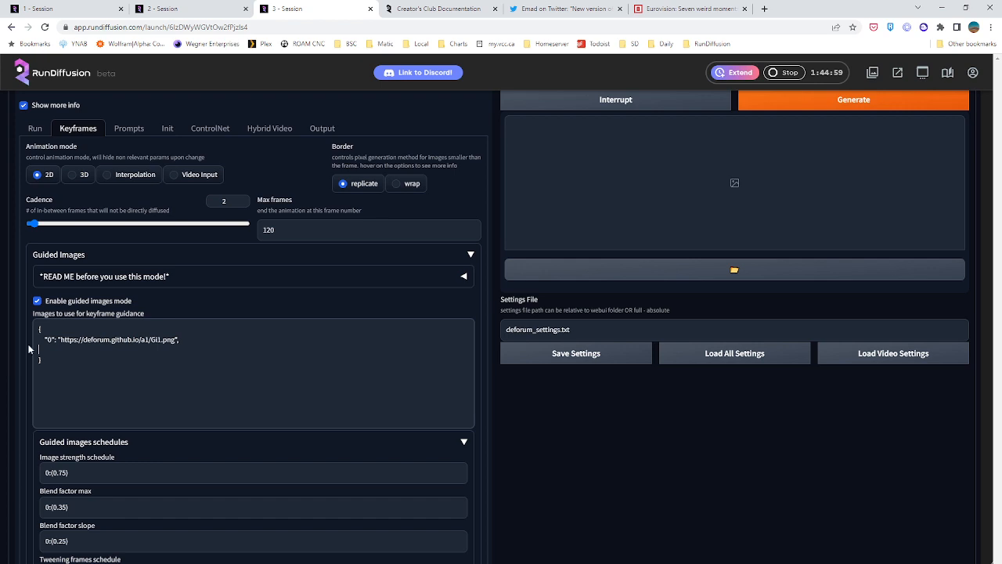
drag(61, 339, 177, 340)
text(/mnt)
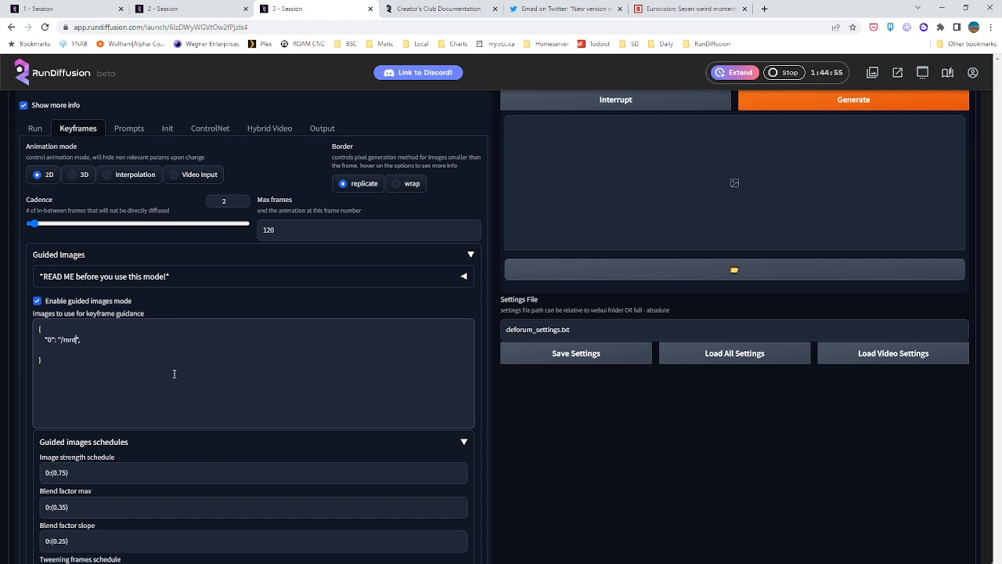
text(/private/guidedimages/)
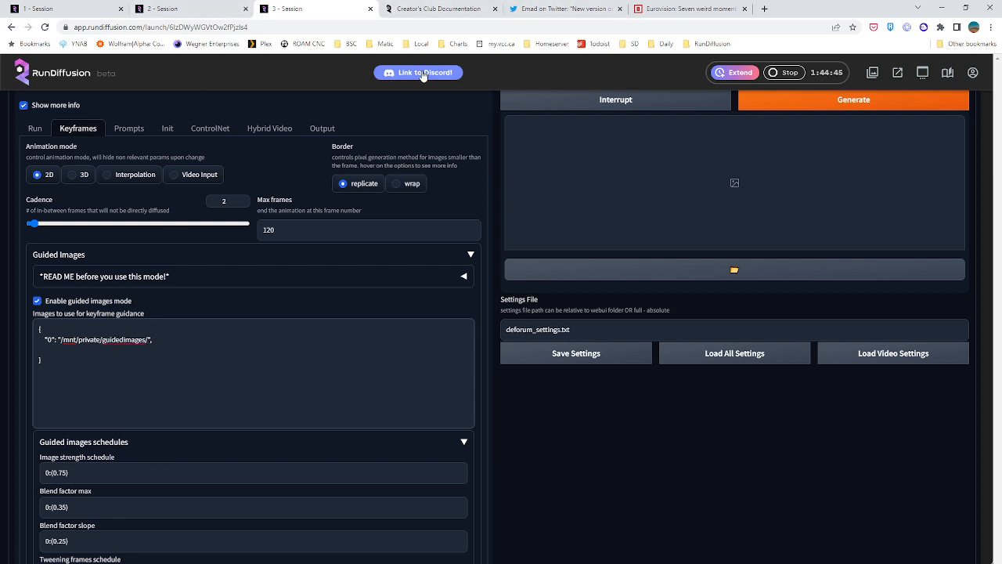
text(img/)
Open the private file browser in its own tab and go to the guidedimages/img folder
click(899, 72)
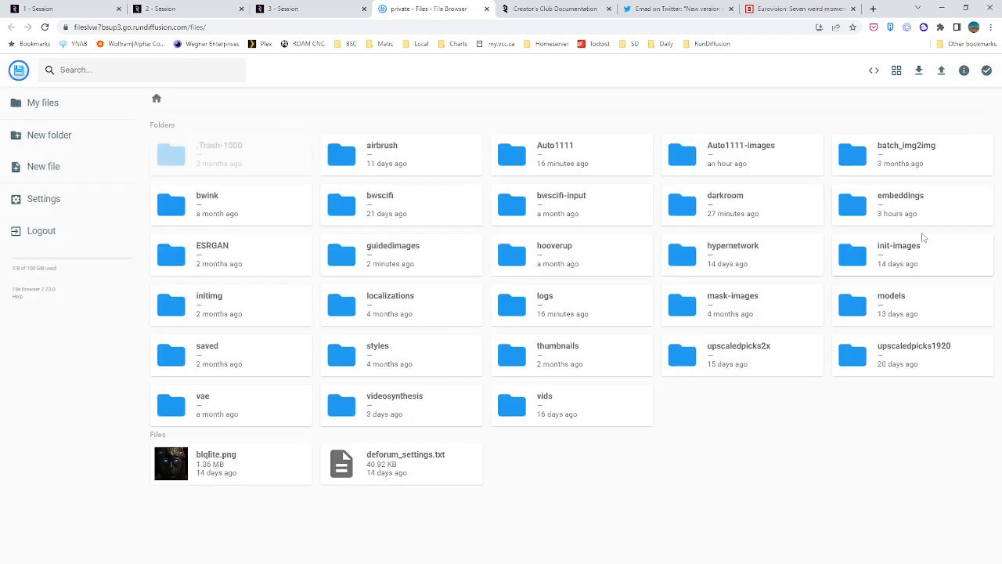
double_click(394, 252)
double_click(235, 155)
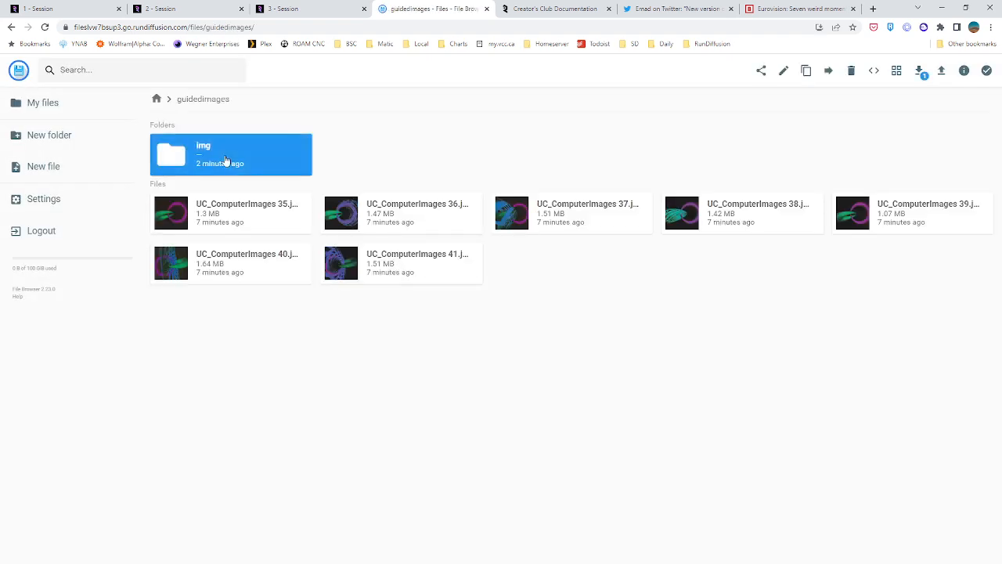
Rename the file 00001-0-UC_ComputerImages 39.png as img1.png
click(254, 162)
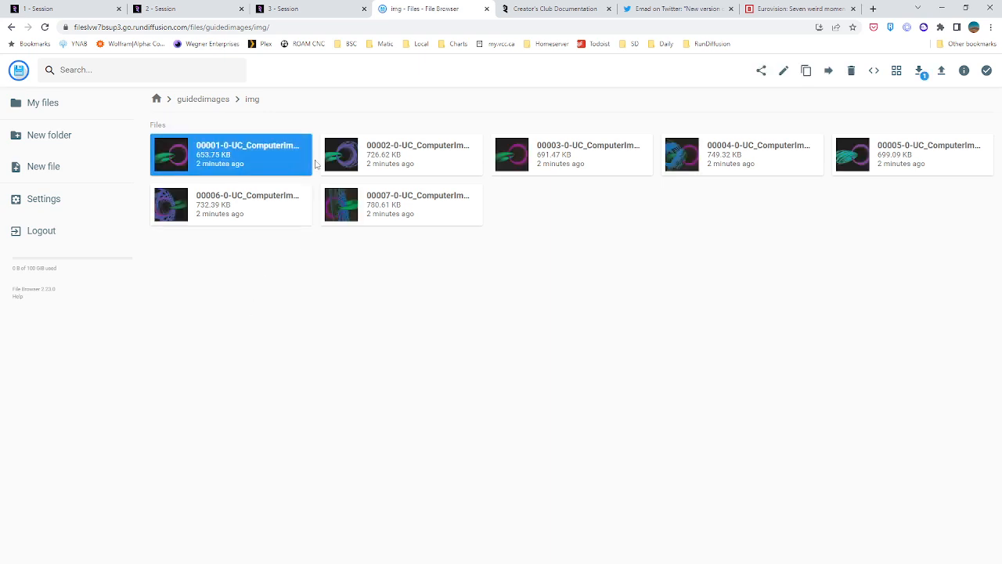
click(783, 71)
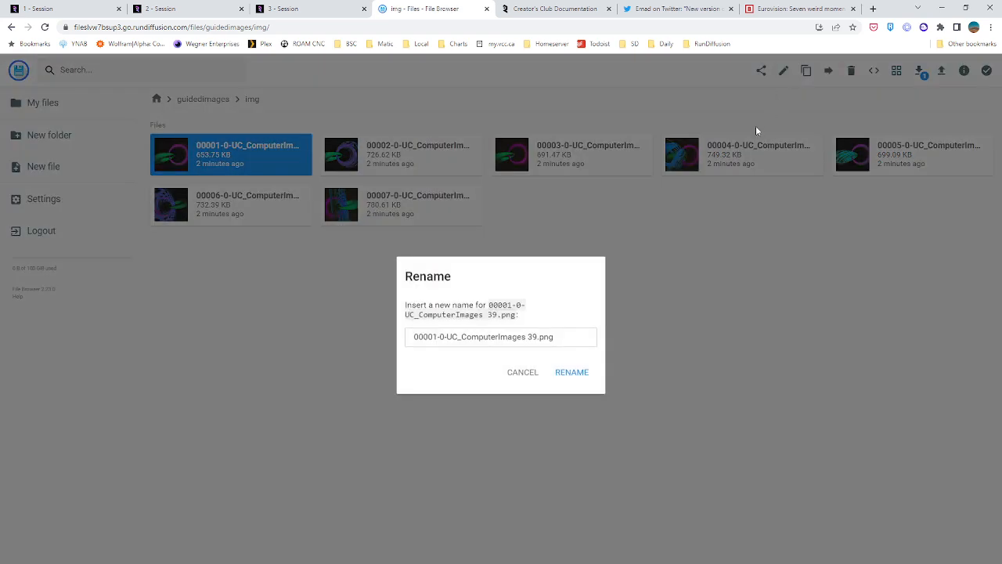
drag(533, 336, 198, 336)
text(img1)
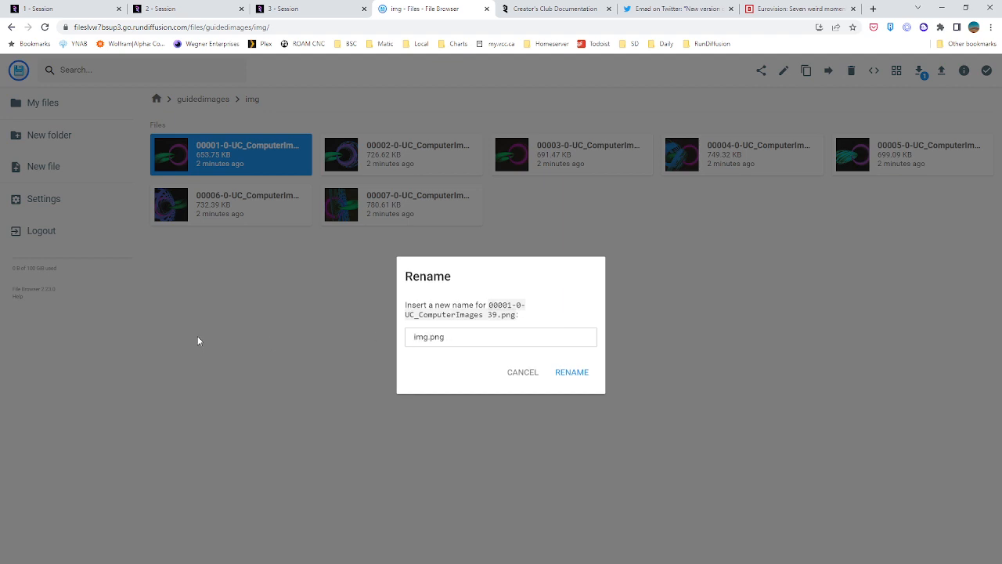
key(Return)
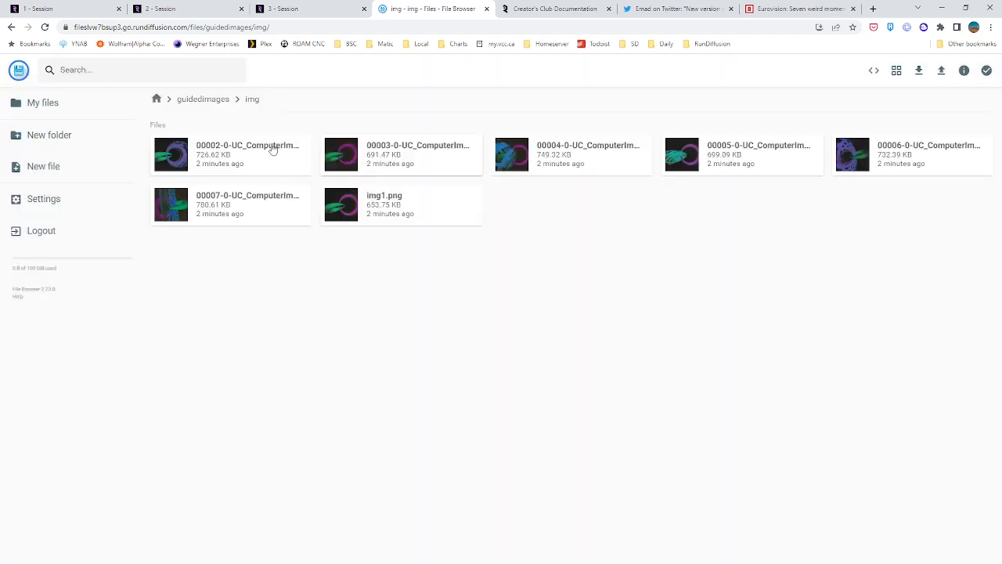
Rename the file 00003-0-UC_ComputerImages 35.png as img2.png
click(239, 152)
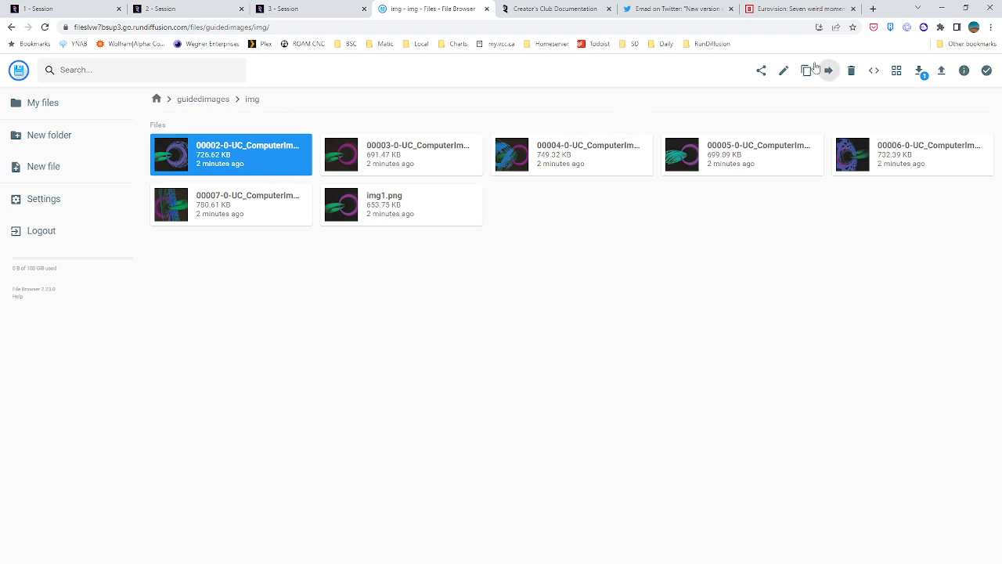
click(345, 168)
click(785, 71)
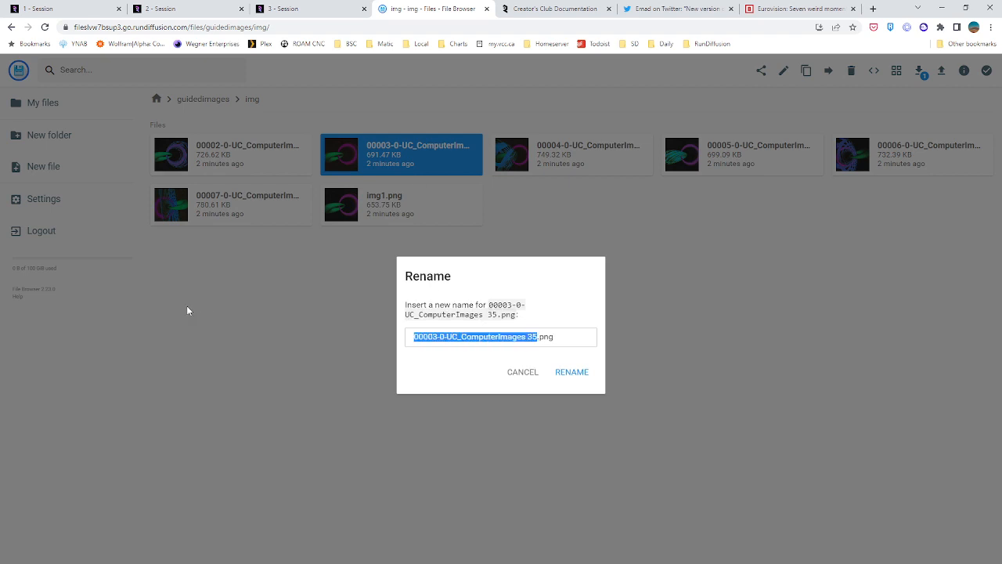
text(img2)
key(Return)
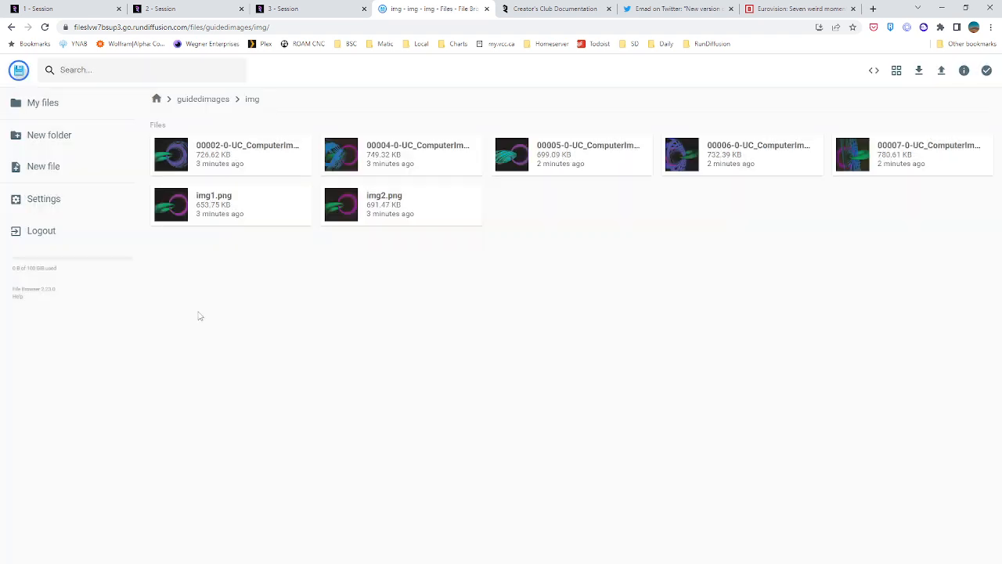
Rename the file 00005-0-UC_ComputerImages 38.png as img3.png
click(545, 162)
click(782, 71)
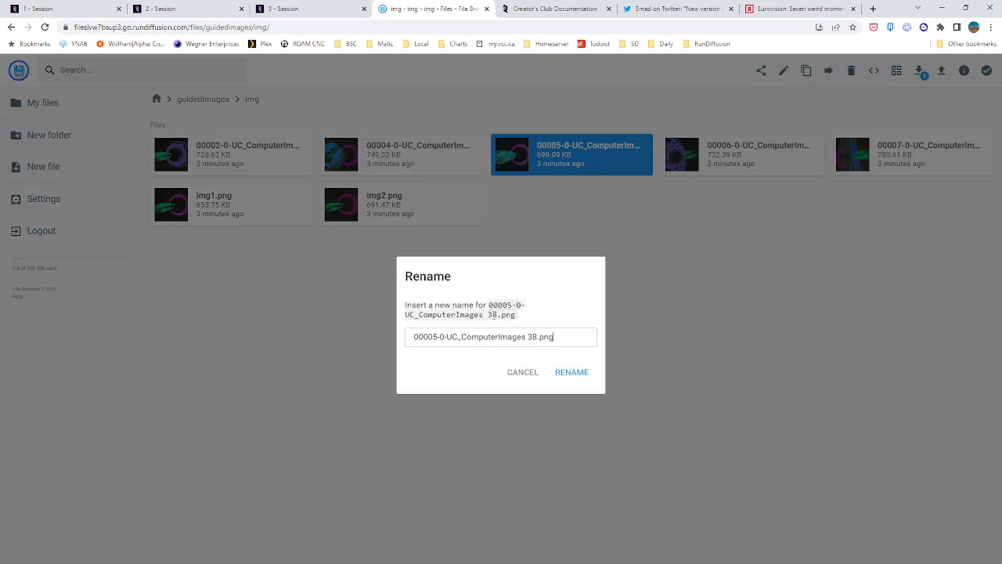
text(img3)
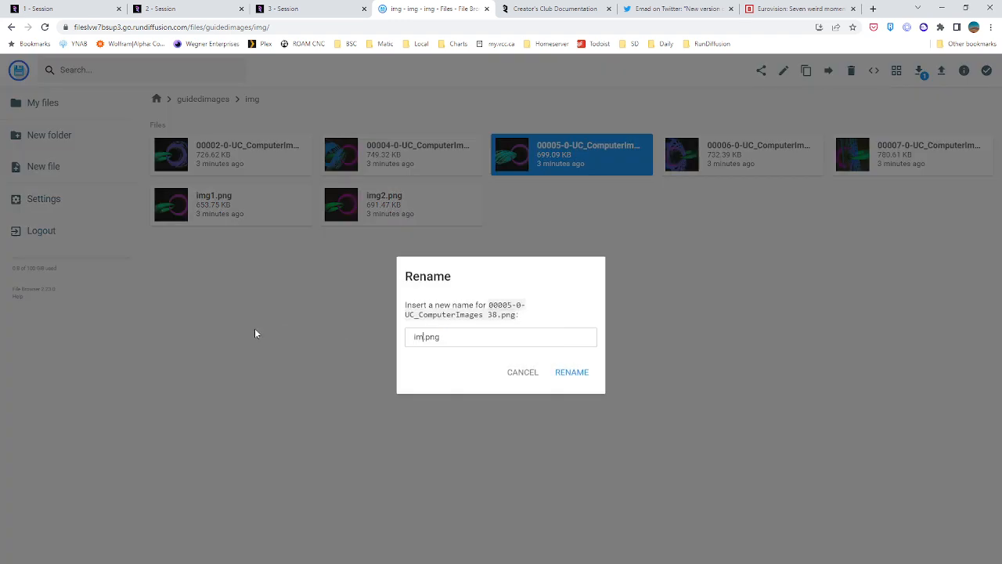
key(Return)
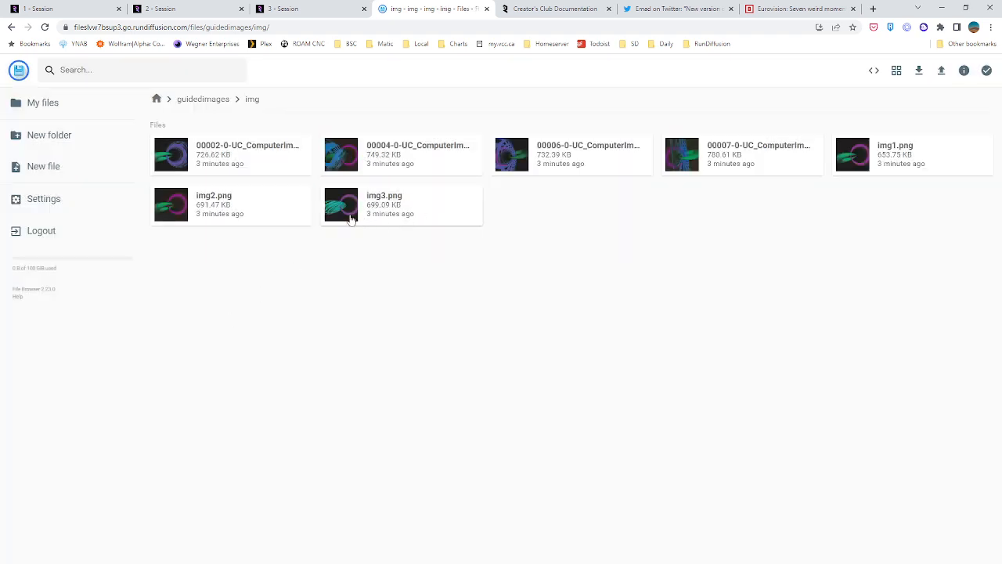
Rename the file 00004-0-UC_ComputerImages 37.png as img4.png
click(344, 155)
click(783, 70)
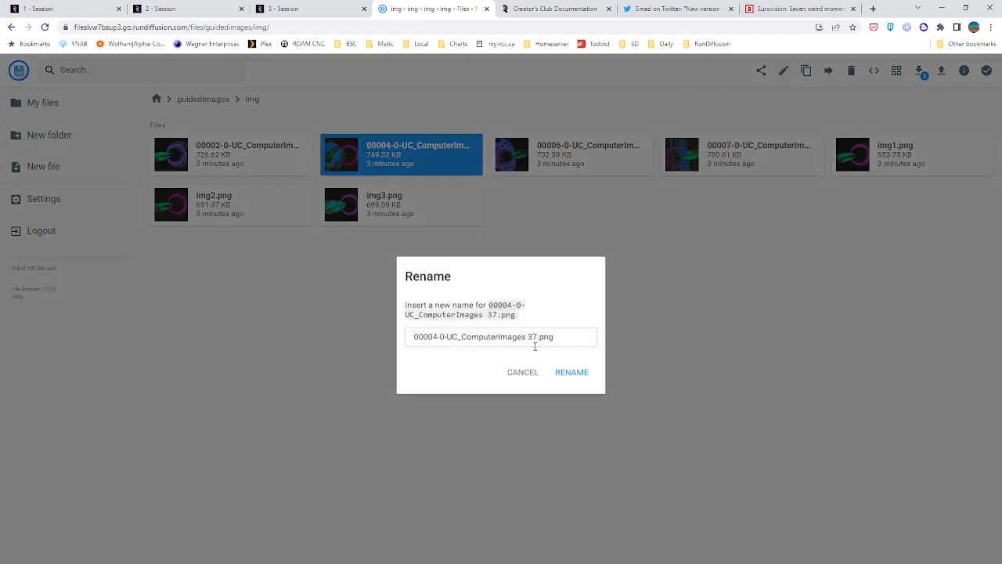
drag(533, 336, 240, 331)
text(img)
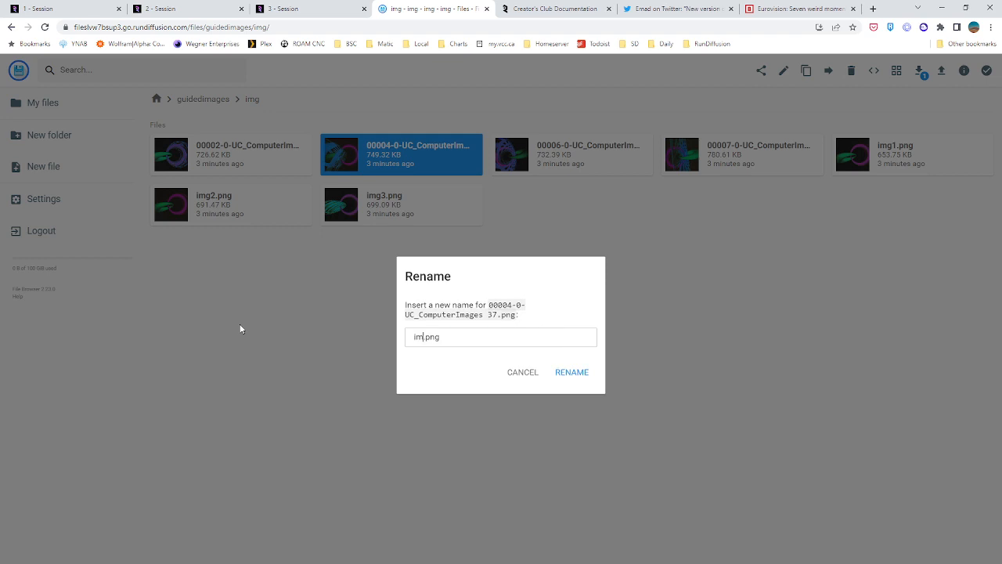
text(4)
key(Return)
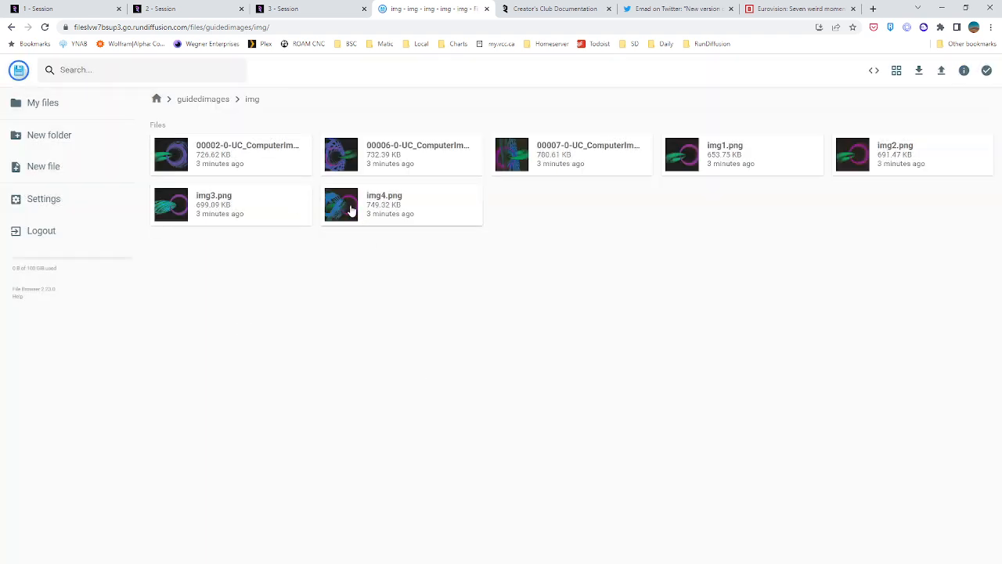
Rename the file 00002-0-UC_ComputerImages 36.png as img5.png
click(250, 160)
click(783, 70)
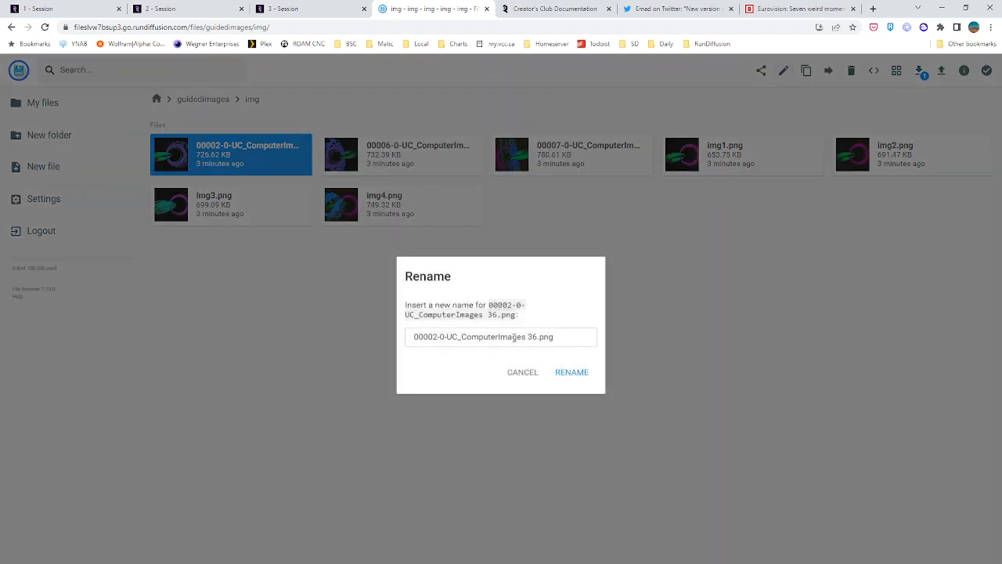
drag(537, 337, 186, 330)
text(img5)
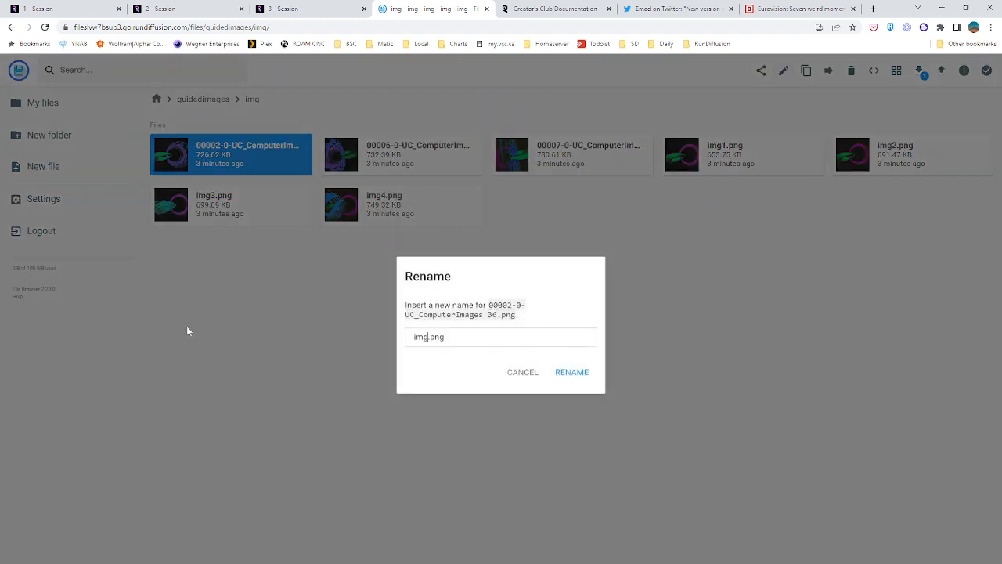
key(Return)
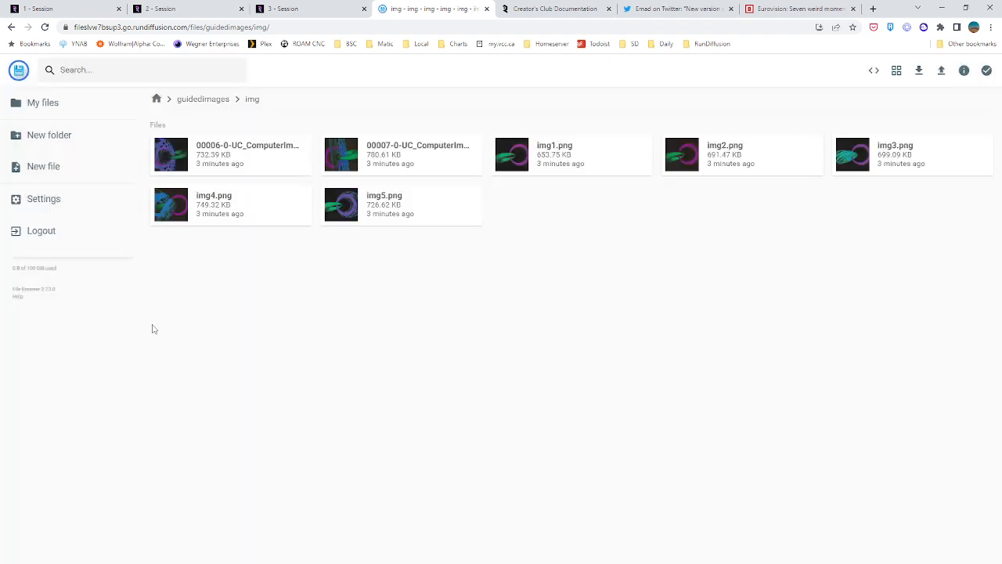
Rename the file 00006-0-UC_ComputerImages 41.png as img6.png
click(209, 162)
click(783, 71)
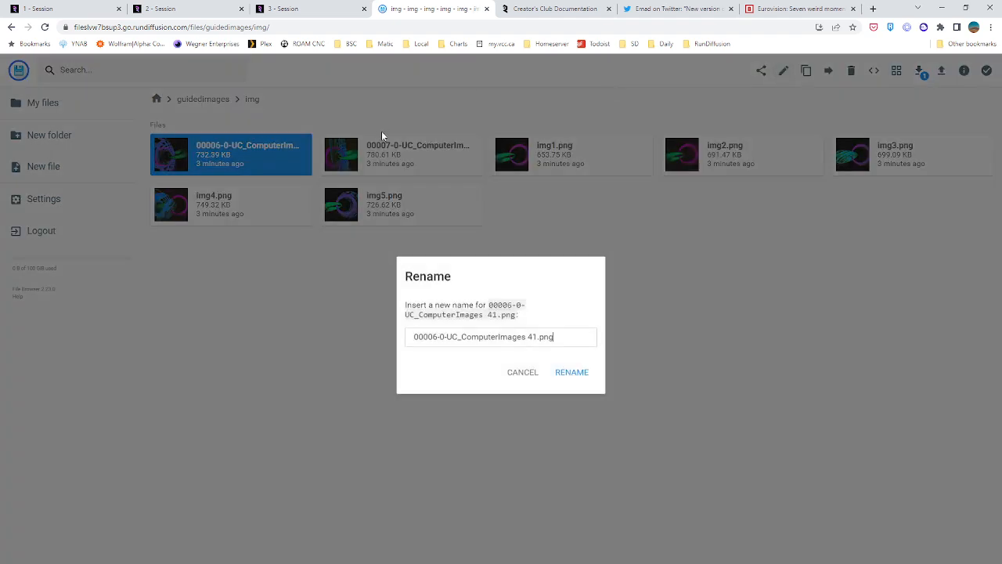
drag(534, 336, 175, 336)
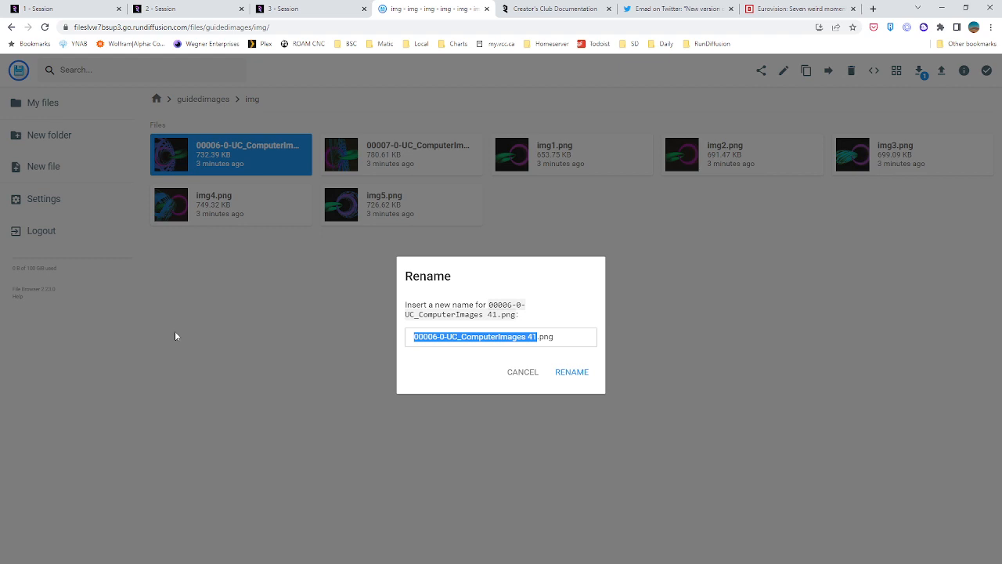
text(img6)
key(Return)
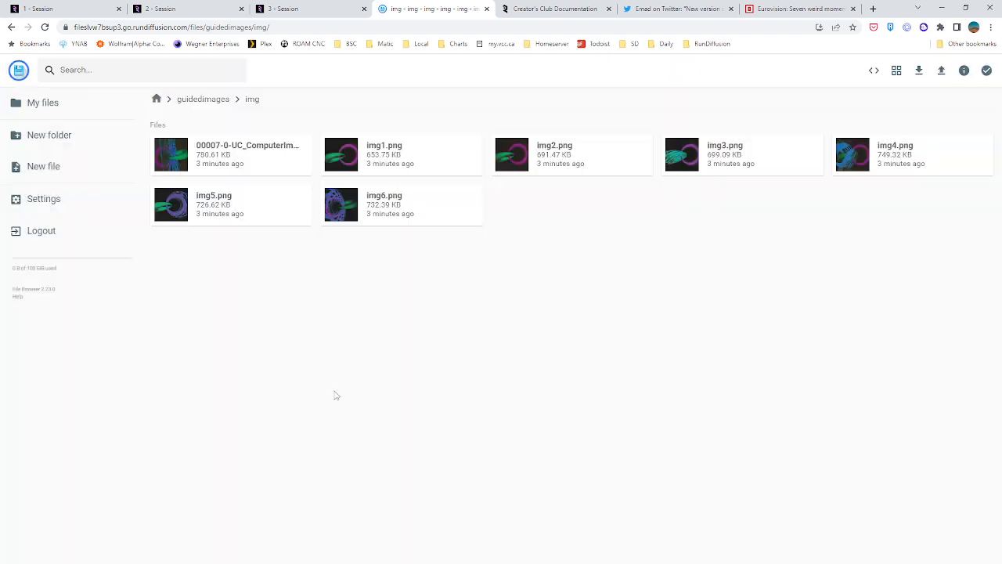
Rename the file 00007-0-UC_ComputerImages 40.png as img7.png
click(256, 151)
click(783, 71)
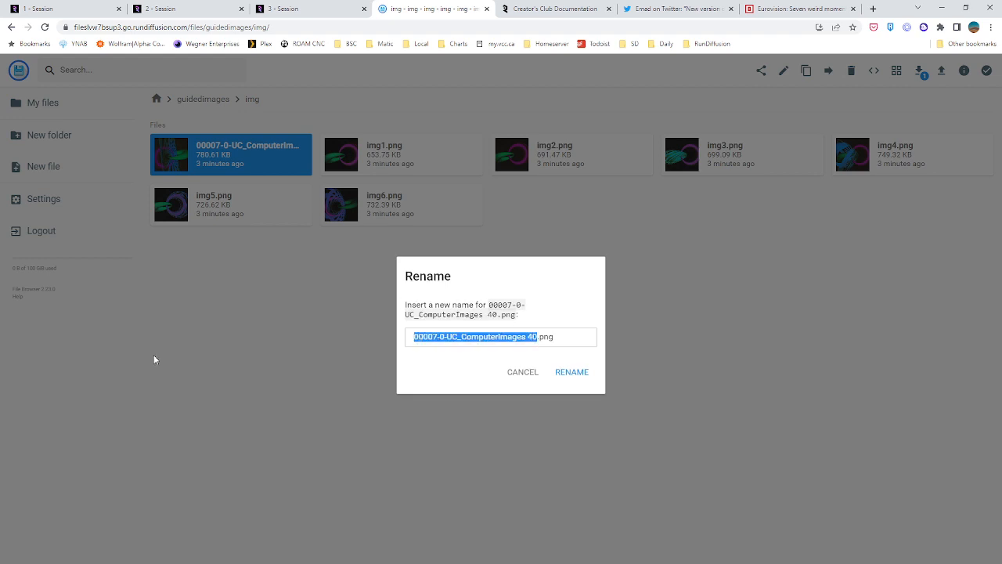
text(img7)
key(Return)
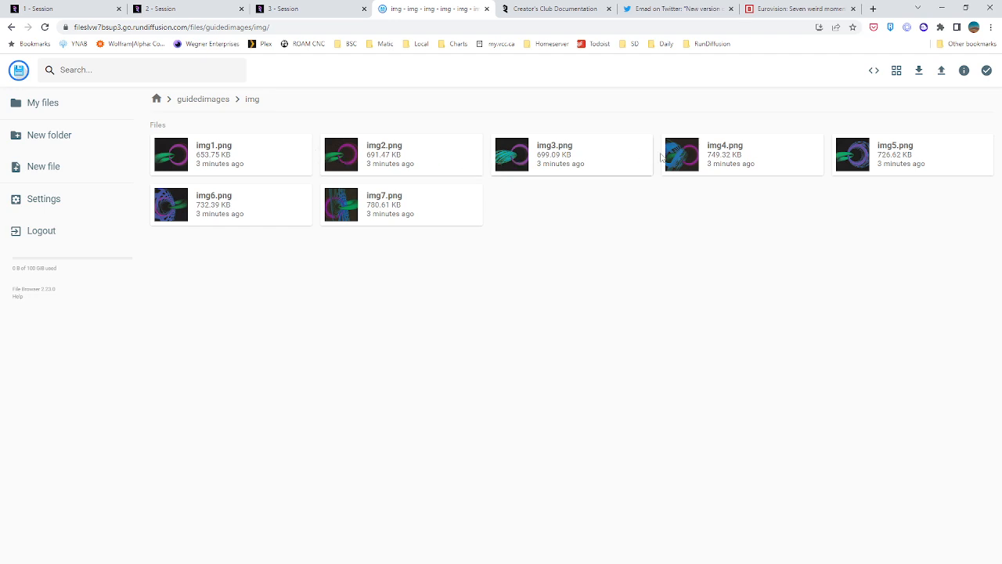
Compare img1.png with img2.png in the image preview and delete img2.png from the img folder
double_click(187, 164)
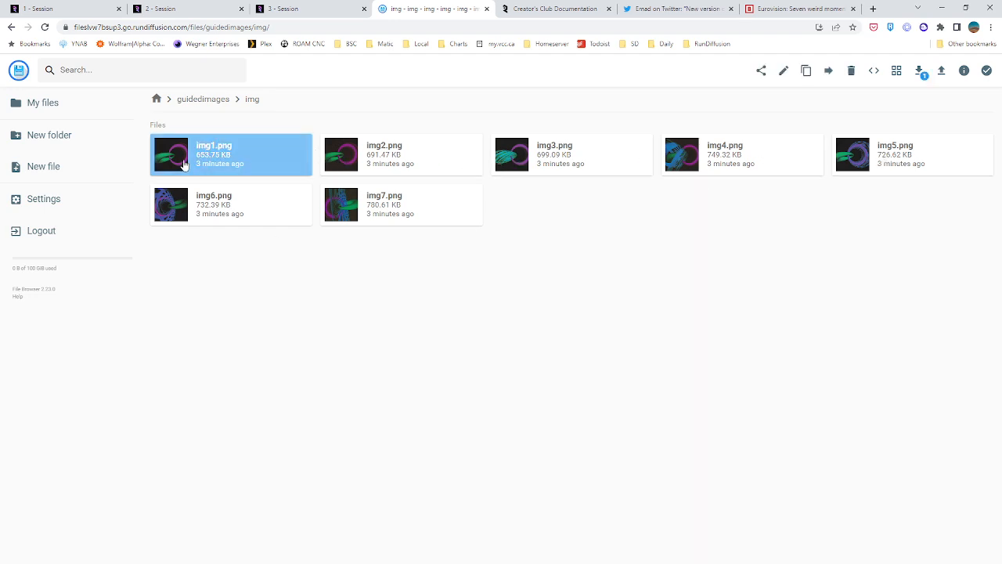
key(Right)
key(Left)
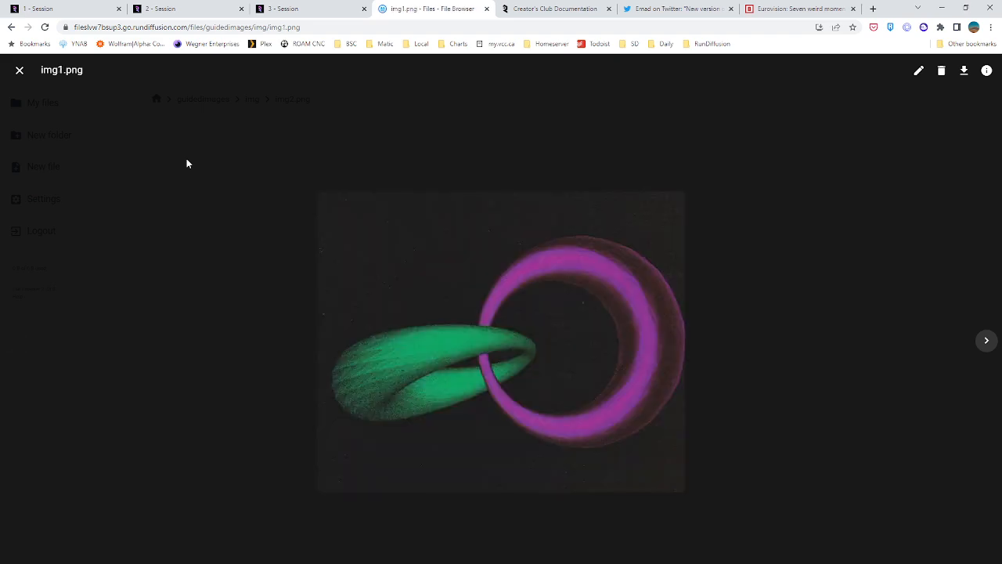
key(Right)
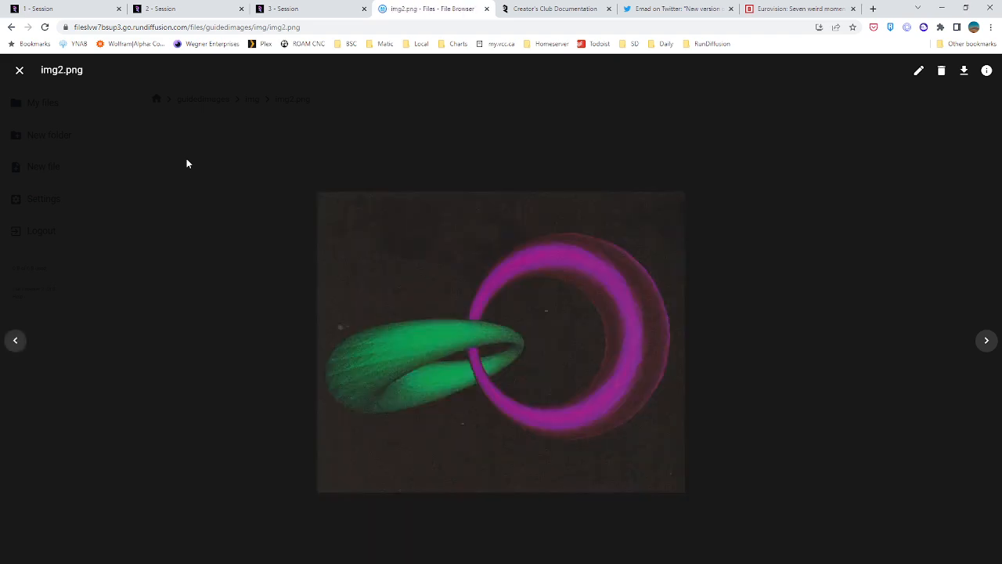
key(Left)
click(17, 72)
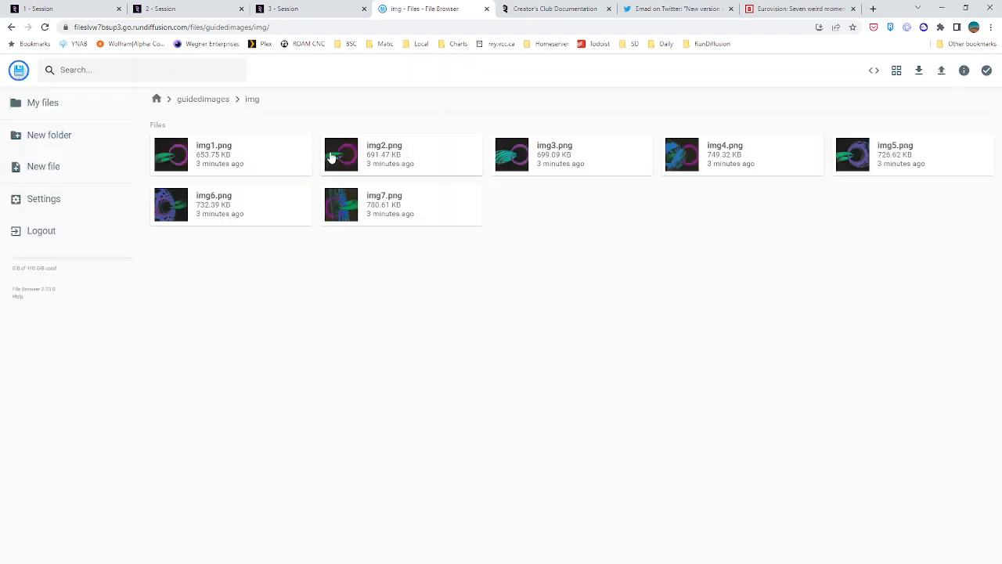
click(380, 163)
click(851, 71)
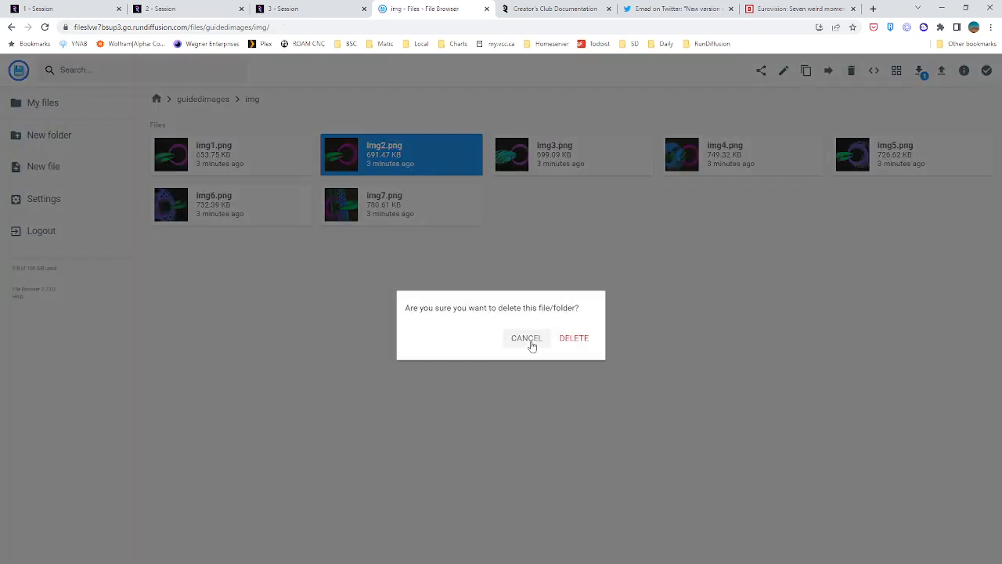
click(572, 338)
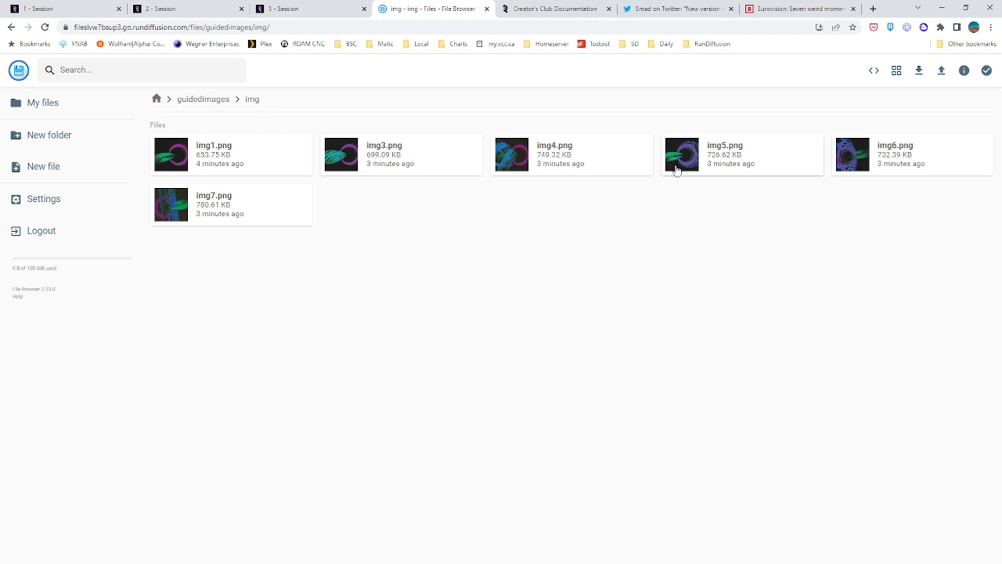
click(281, 161)
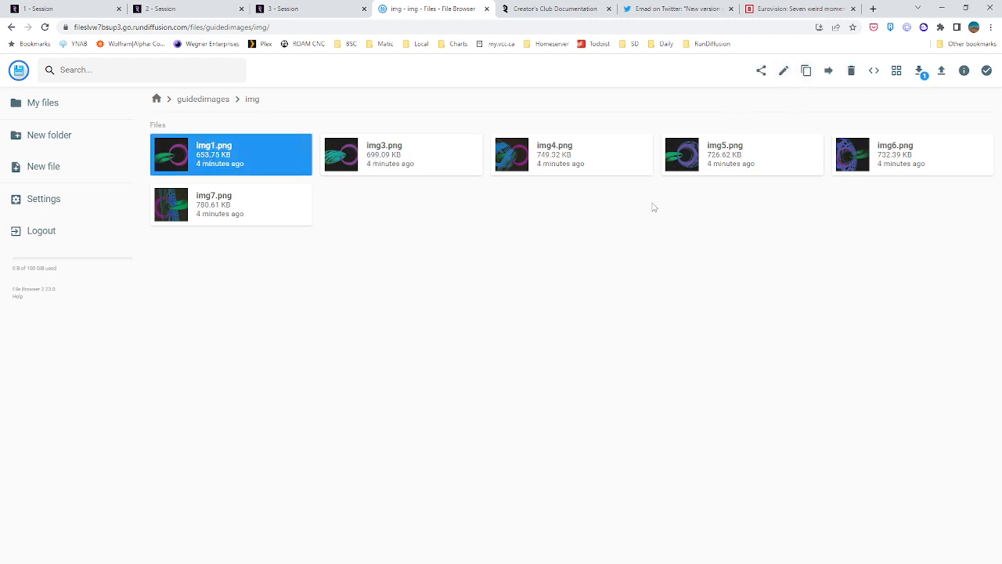
click(364, 162)
click(260, 205)
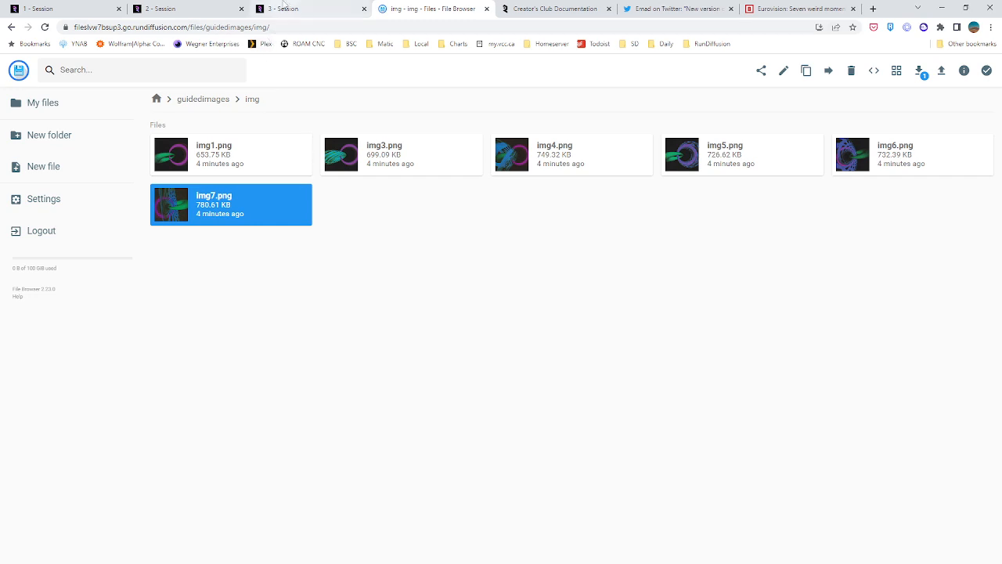
Check the progress of the darkroom_test3 embedding training in the second session
click(283, 9)
click(91, 9)
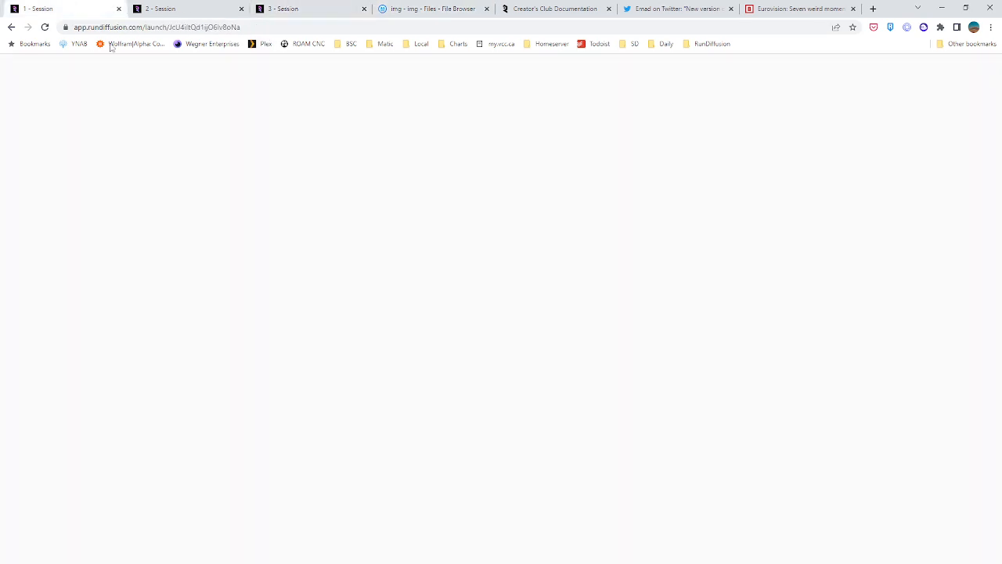
click(153, 8)
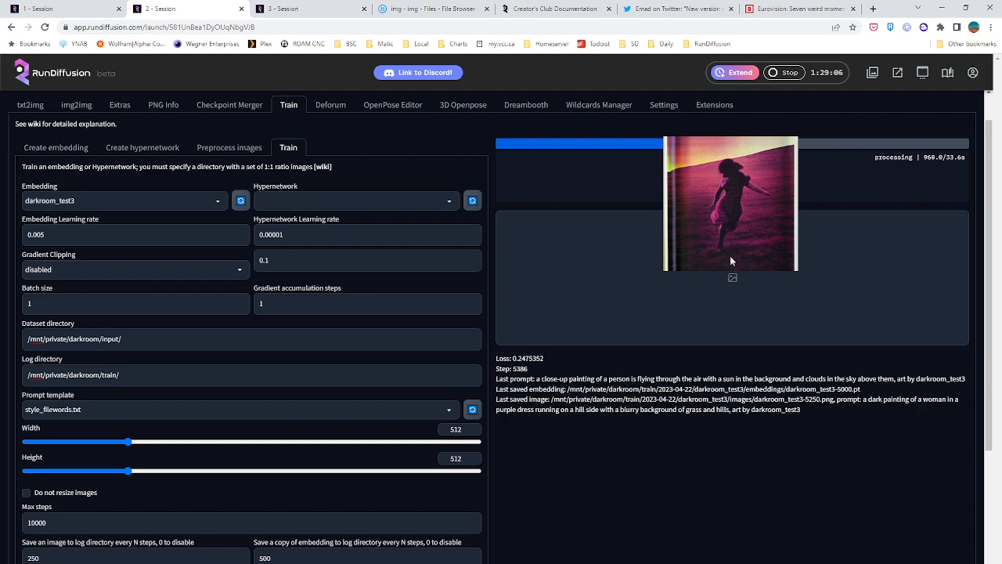
In the third session, complete the frame-0 guidance path as /mnt/private/guidedimages/img/img2.png, checking the file extension in the File Browser
click(311, 11)
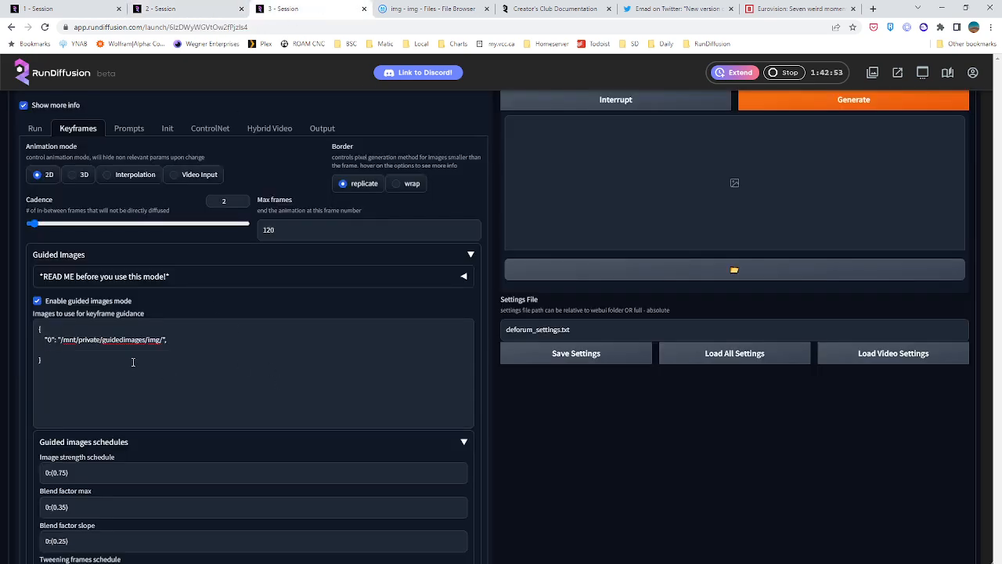
click(163, 340)
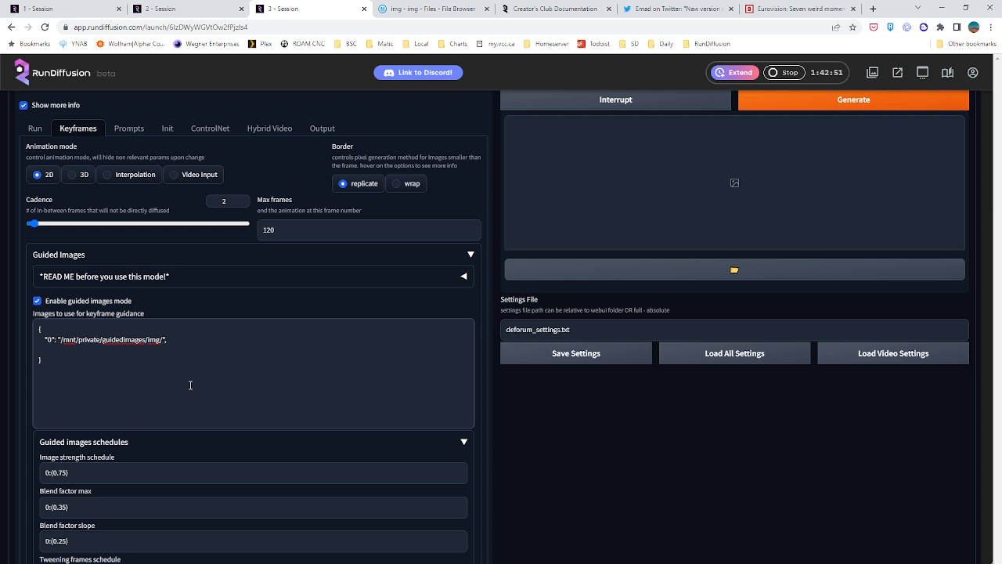
text(img2)
text(.jp)
click(435, 9)
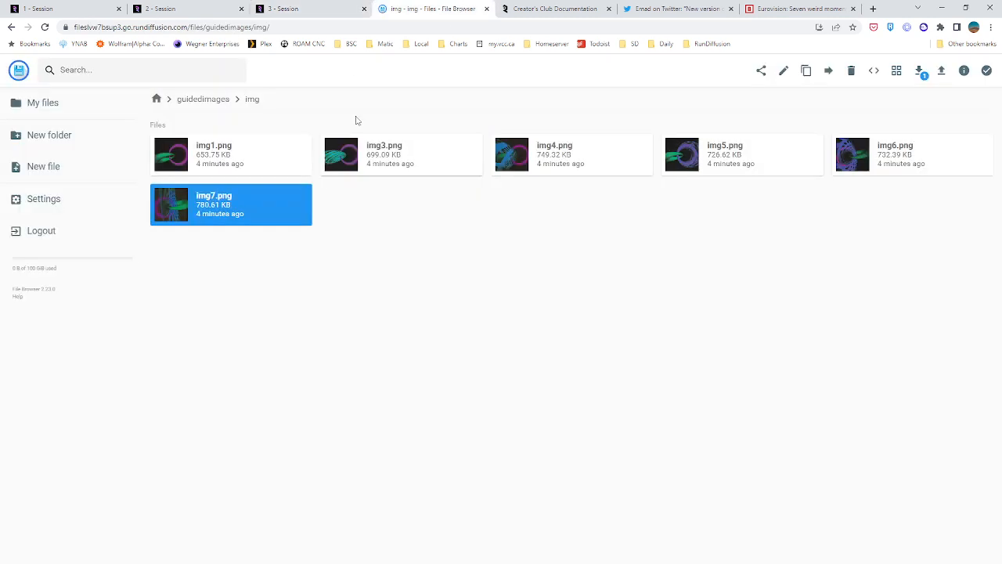
click(313, 9)
key(BackSpace)
key(BackSpace)
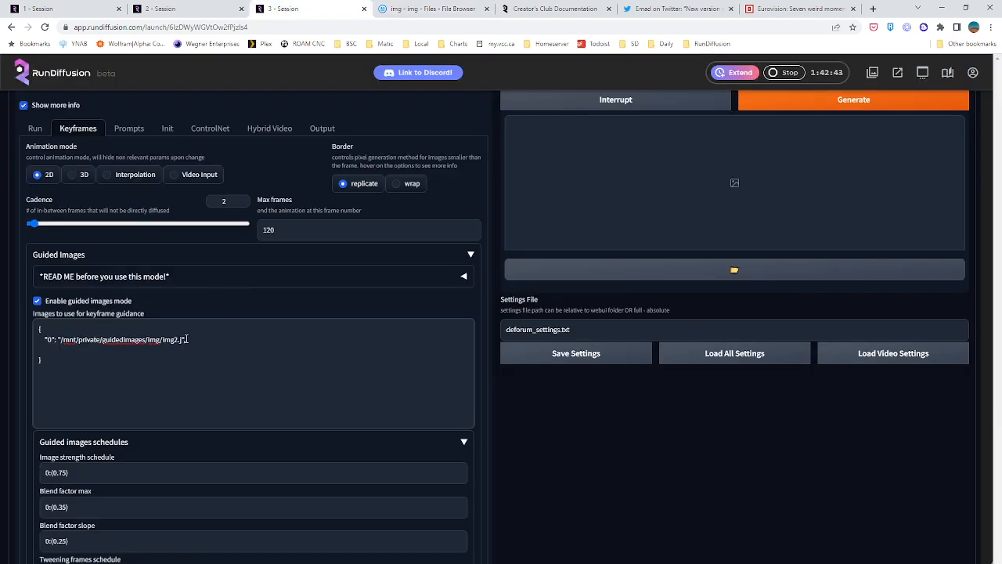
text(png",)
Duplicate the frame-0 img2.png line in the keyframe guidance list until there are seven entries, without a blank line before the closing brace
drag(207, 339, 18, 343)
key(ctrl+c)
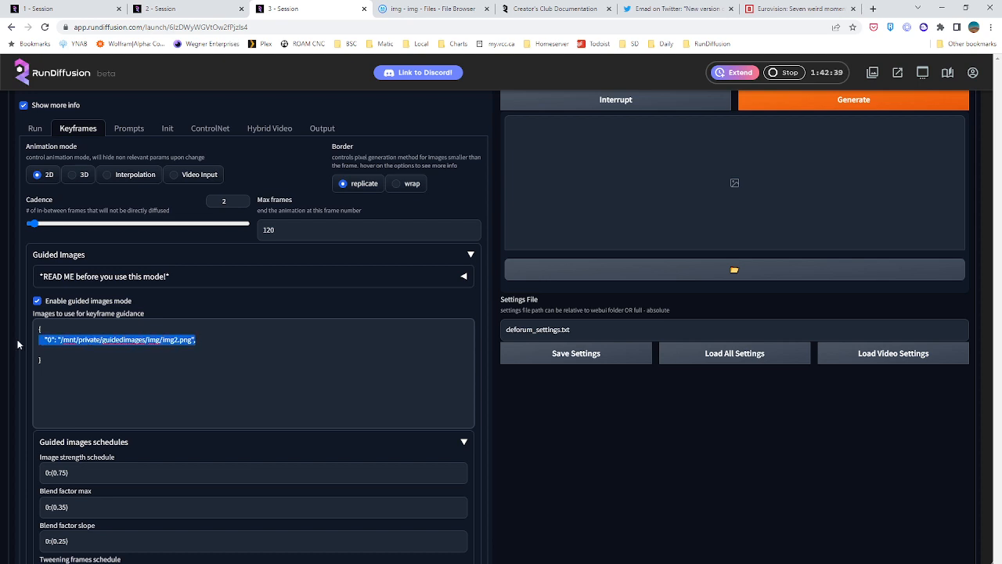
key(BackSpace)
key(ctrl+v)
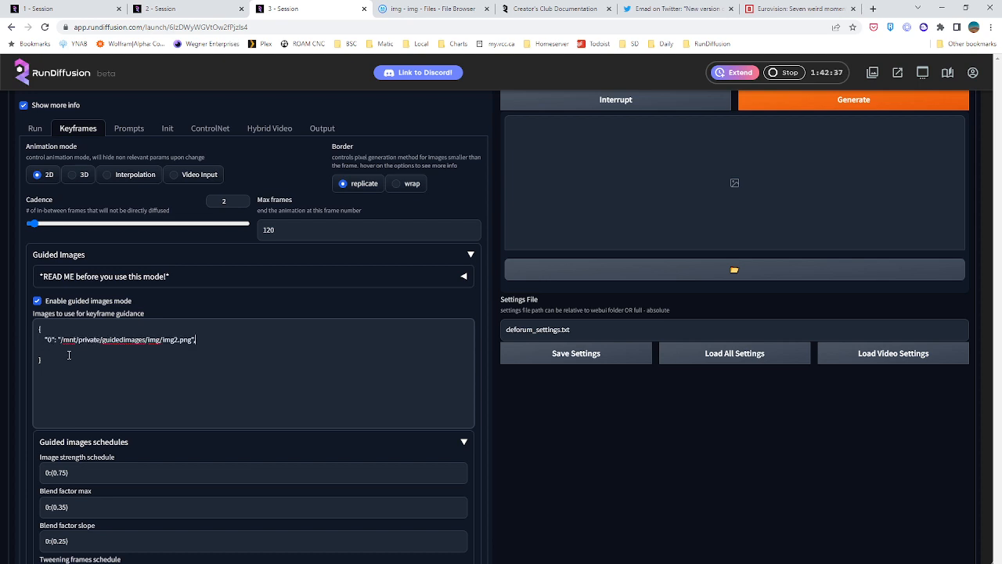
key(Return)
key(ctrl+v)
key(Return)
key(ctrl+v)
key(Return)
key(ctrl+v)
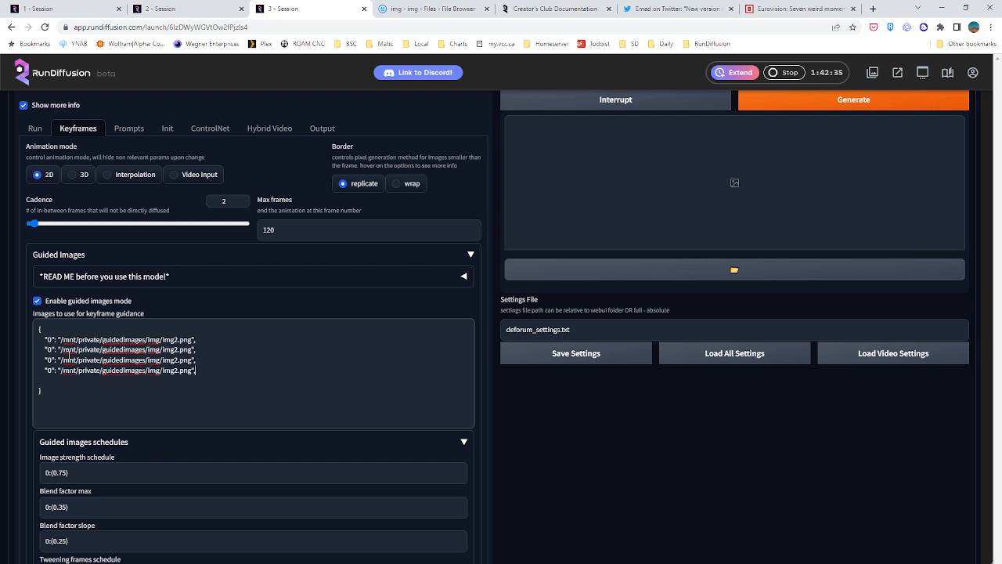
key(Return)
key(ctrl+v)
key(Return)
key(ctrl+v)
key(Return)
key(ctrl+v)
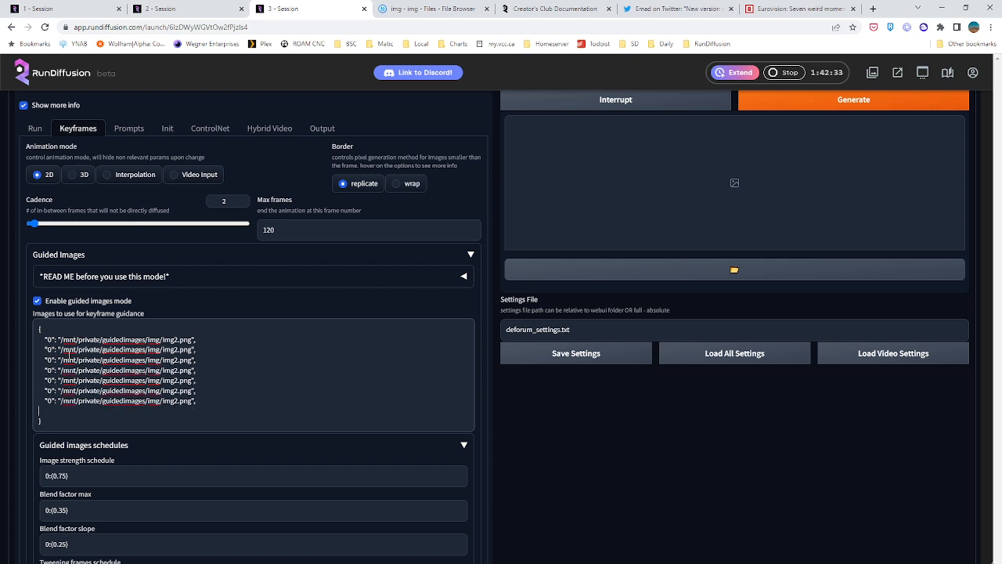
key(BackSpace)
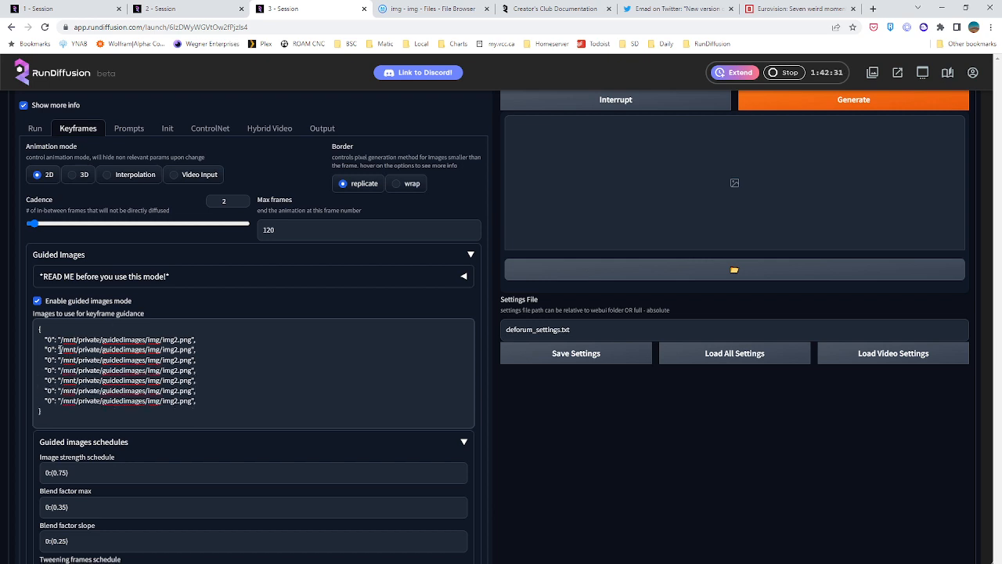
text(,)
Renumber the six copied entries in ascending order from img3.png to img8.png
click(173, 350)
key(Down)
key(Delete)
text(4)
key(Down)
key(Delete)
text(5)
key(Delete)
text(6)
key(Delete)
text(7)
key(Down)
key(BackSpace)
text(8)
Check the image files in the img folder and remove the img8.png entry from the keyframe guidance list
click(427, 9)
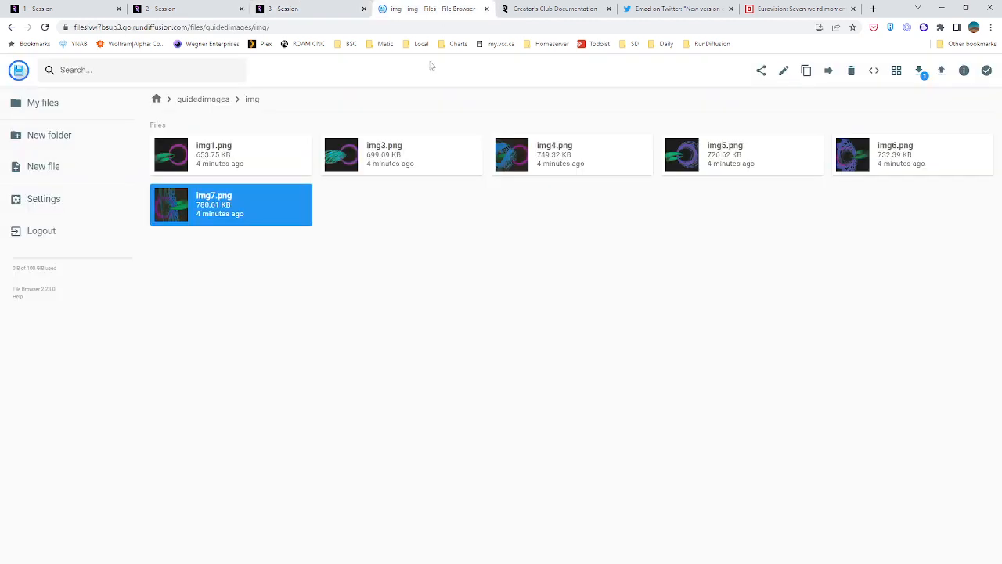
click(313, 6)
drag(197, 401, 23, 407)
key(BackSpace)
key(BackSpace)
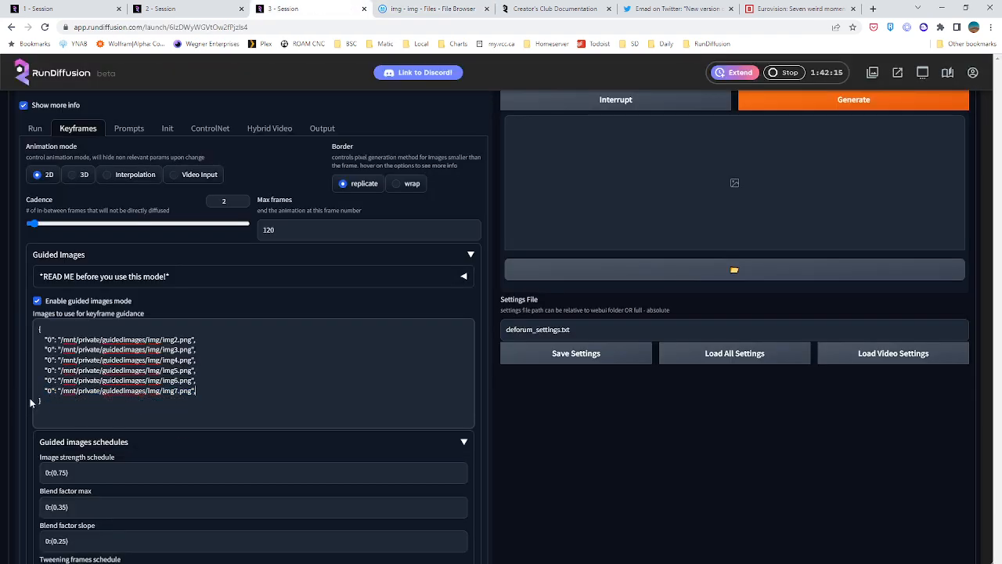
Remove the img5.png, img6.png and img7.png entries and change the third entry's image to img2.png
click(225, 400)
double_click(49, 349)
drag(196, 390, 22, 371)
key(BackSpace)
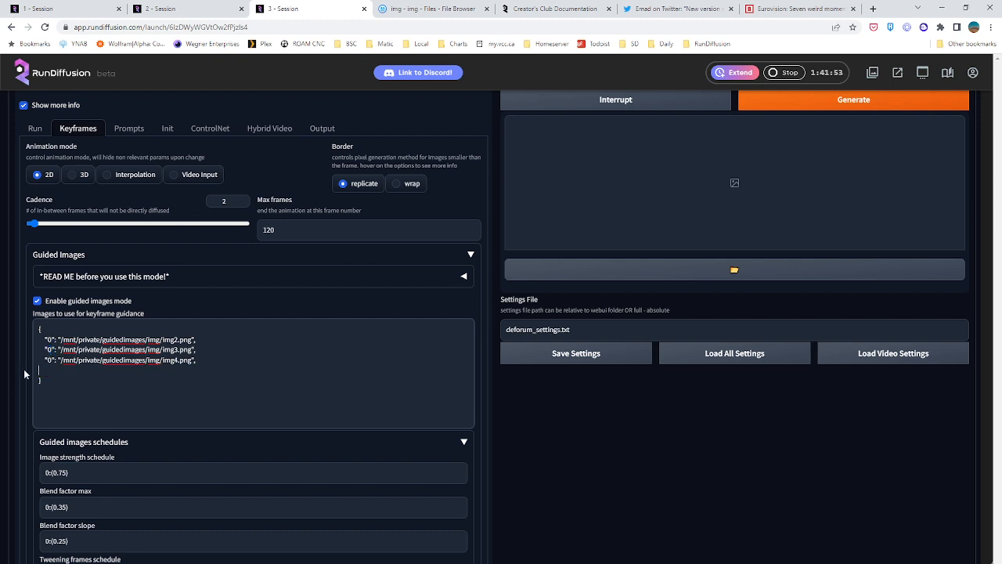
key(BackSpace)
text(2)
Set the keyframe number of the img3.png entry to 100
click(208, 367)
double_click(51, 349)
text(1)
text(100)
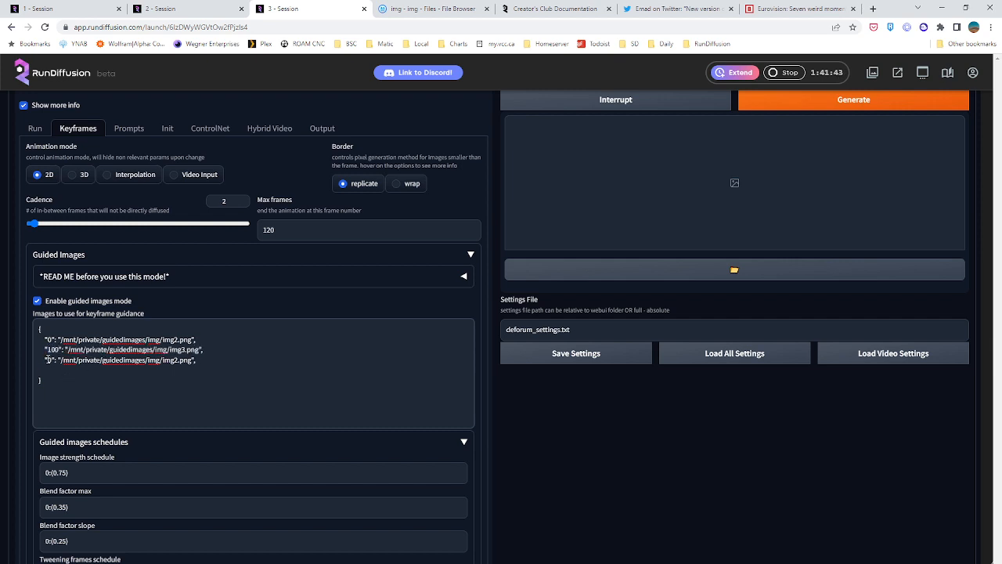
Delete the third guidance entry and paste the frame-0 img2.png line back in its place
double_click(49, 360)
drag(212, 364, 17, 360)
key(ctrl+c)
key(BackSpace)
key(BackSpace)
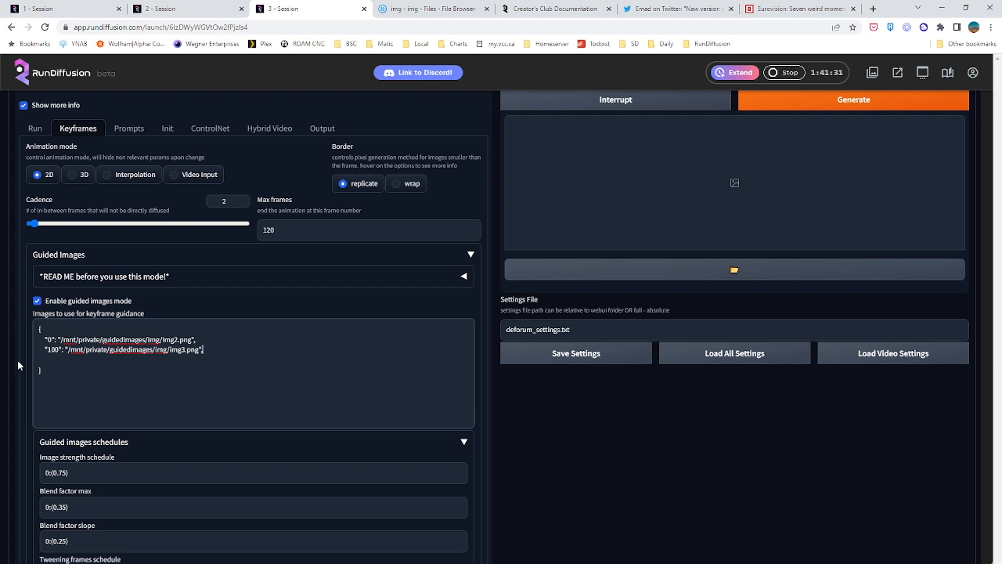
text(,)
key(ctrl+v)
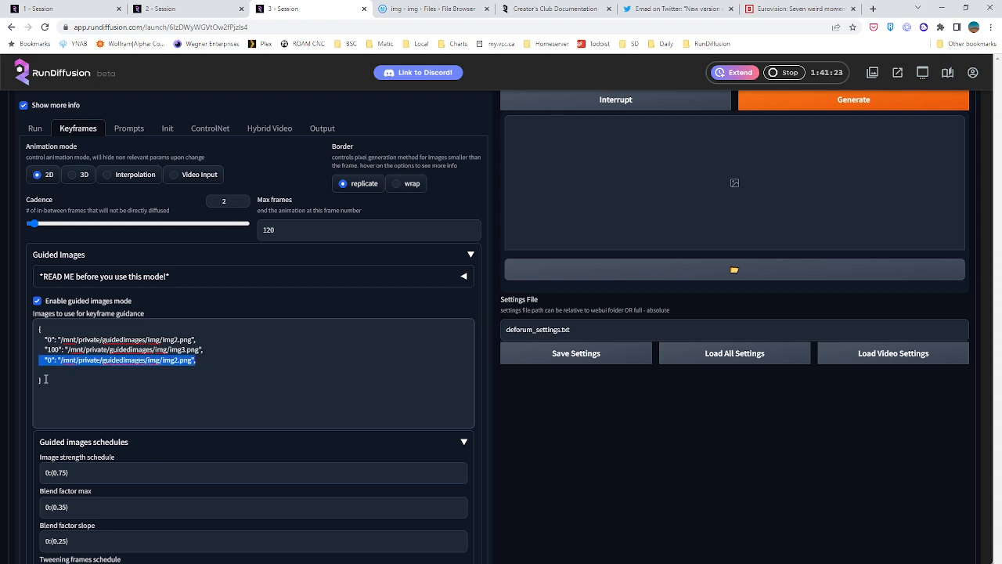
Set the keyframe numbers to 60 for the img3.png entry and 120 for the final img2.png entry
click(51, 361)
key(BackSpace)
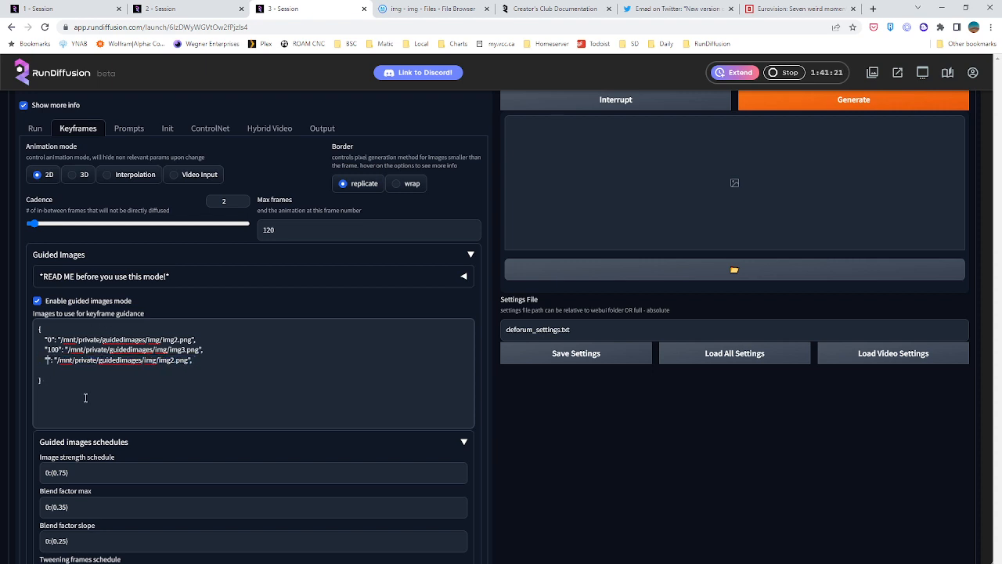
text(60)
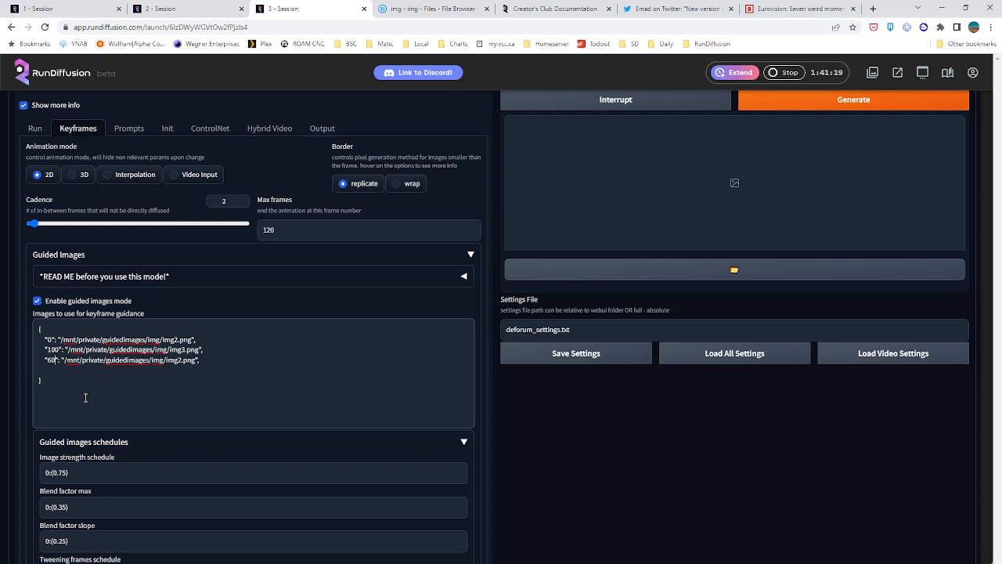
key(BackSpace)
key(BackSpace)
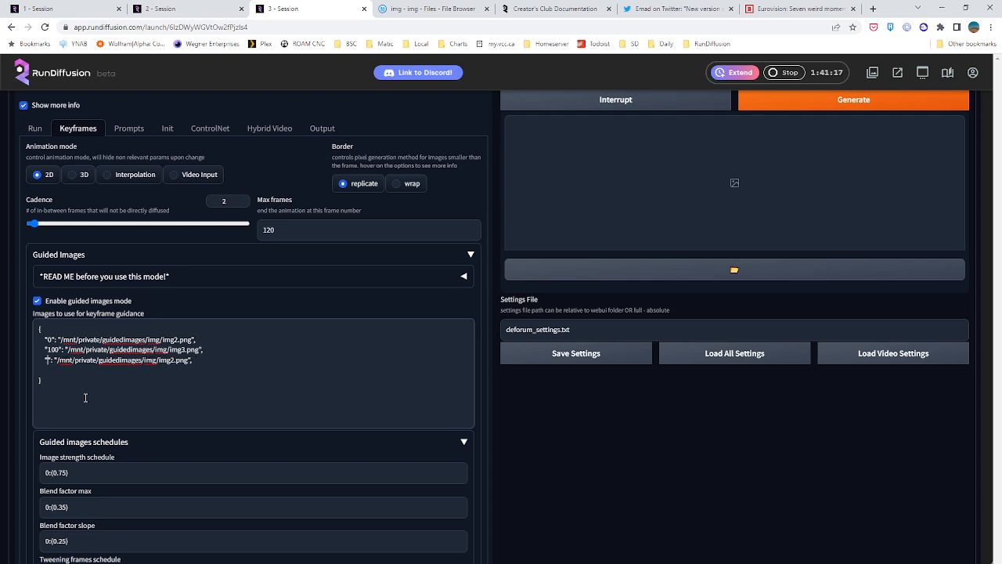
key(Delete)
key(Delete)
text(60)
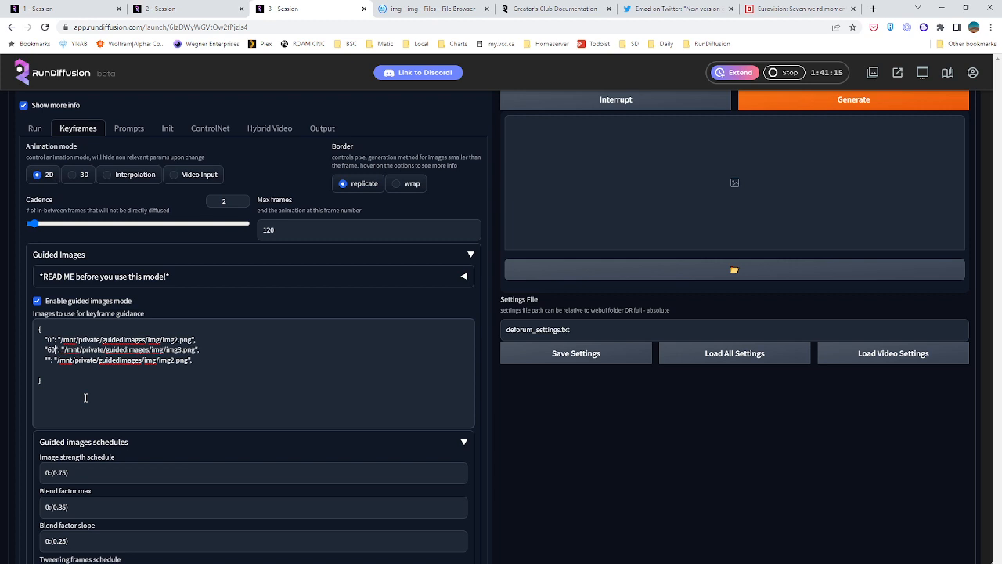
key(Down)
text(120)
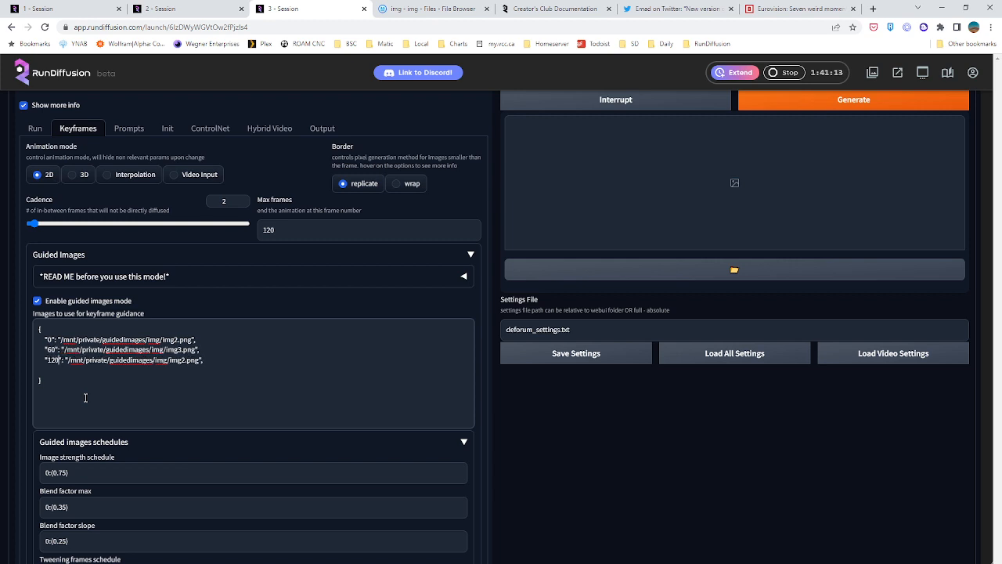
Remove the blank line before the closing brace and the trailing comma after the frame-120 entry
click(76, 369)
key(BackSpace)
click(92, 381)
scroll(93, 381, down, 2)
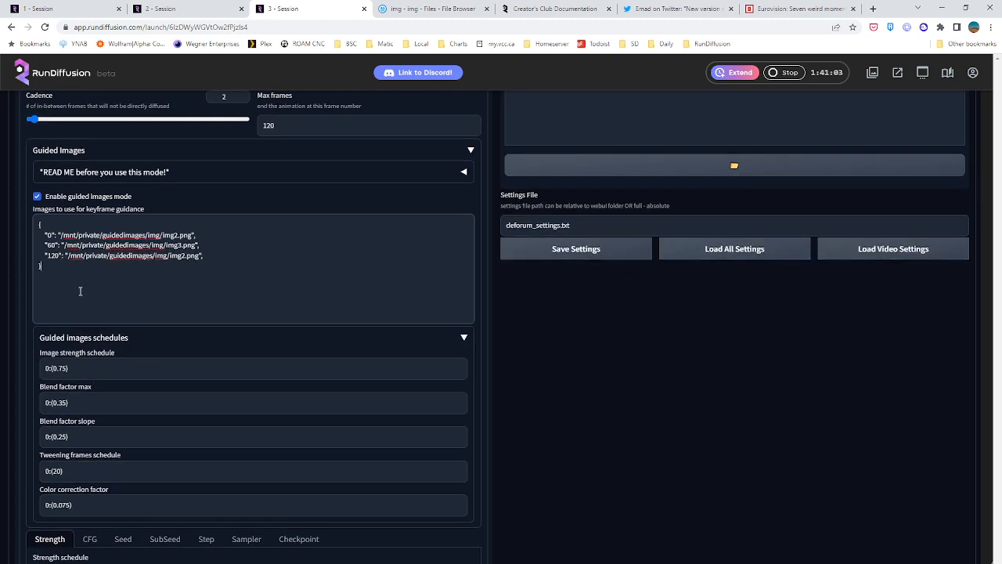
scroll(78, 279, up, 2)
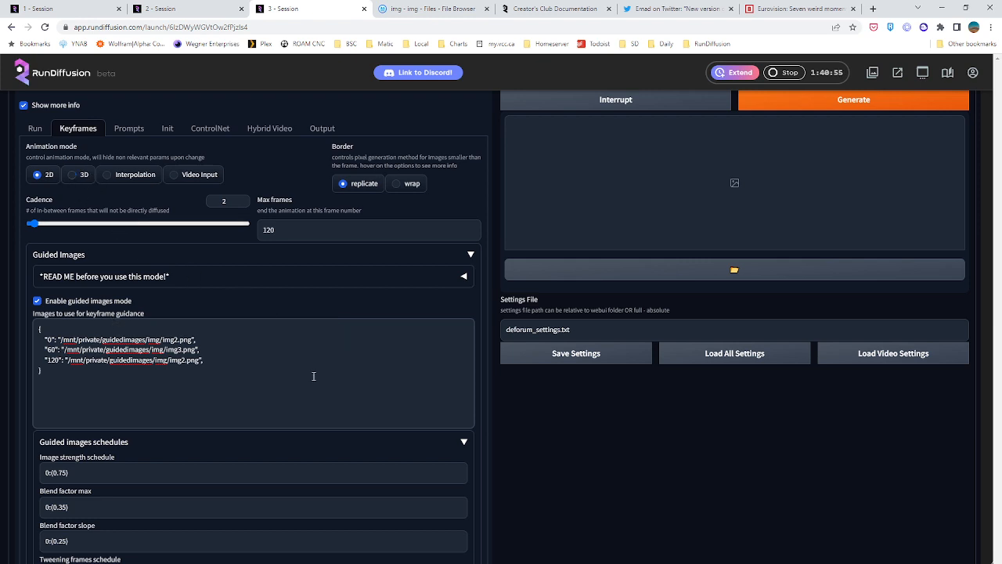
scroll(324, 365, down, 1)
scroll(324, 365, down, 2)
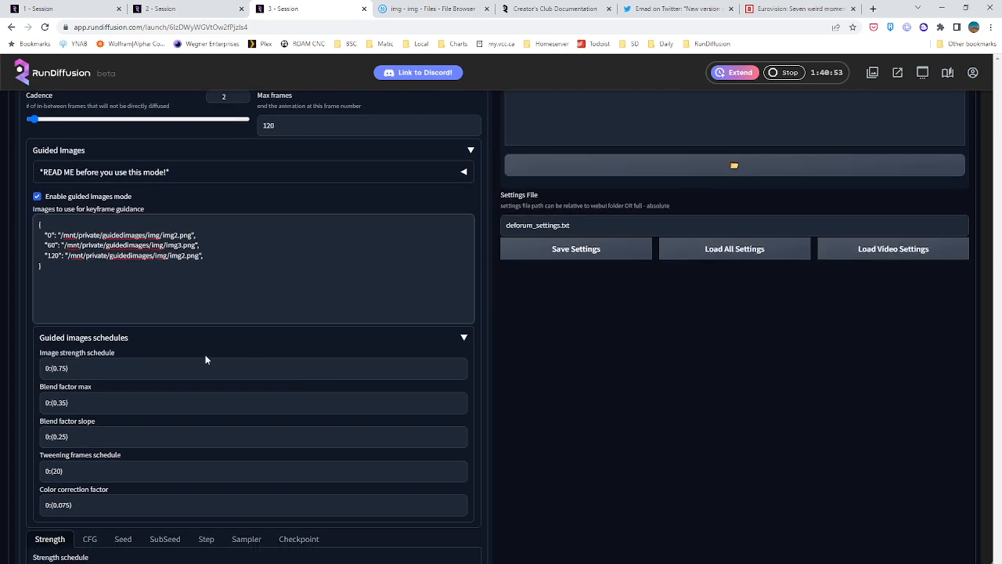
click(234, 260)
key(BackSpace)
click(310, 303)
click(66, 370)
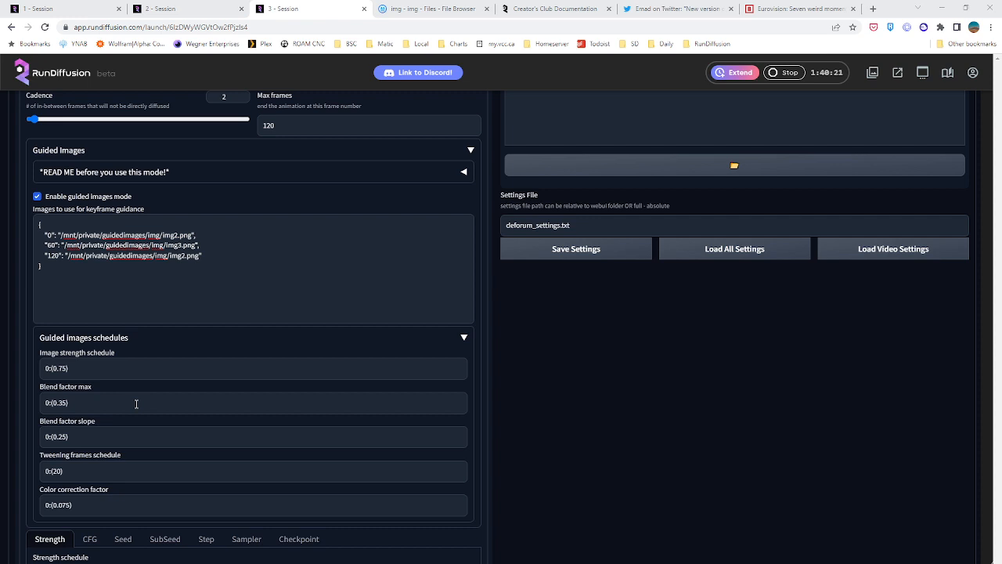
click(52, 471)
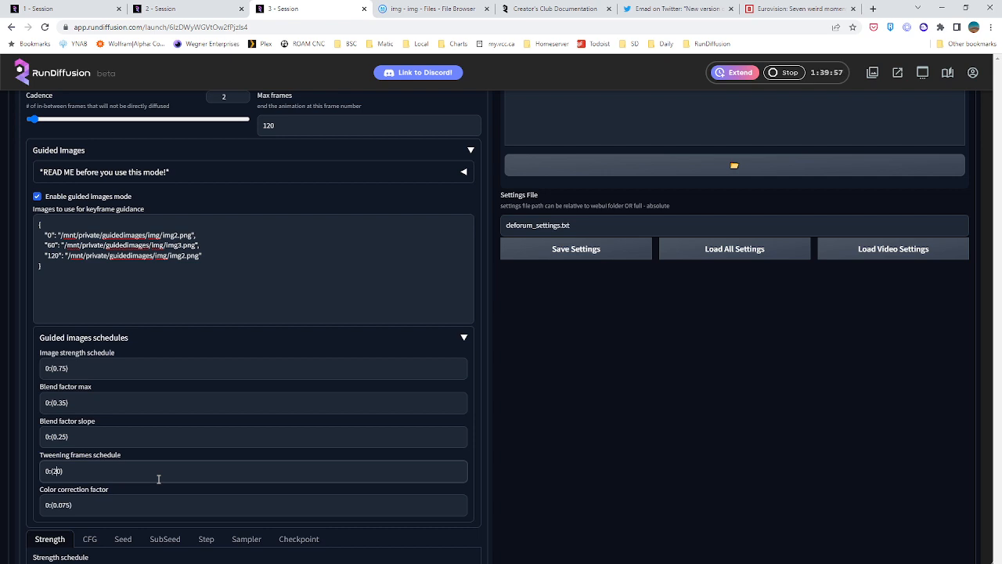
Set the seed behavior of the animation to schedule
scroll(141, 483, down, 2)
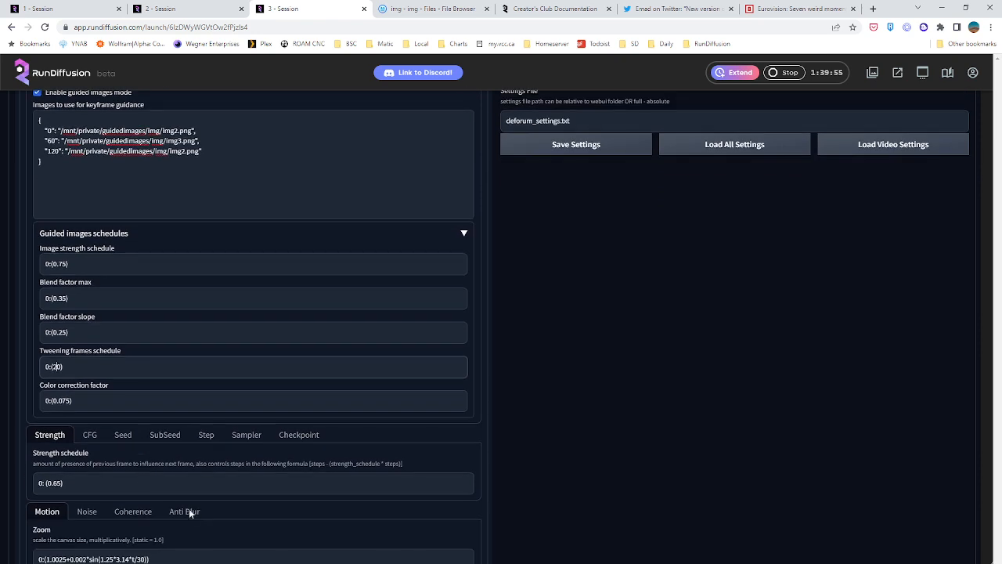
click(123, 435)
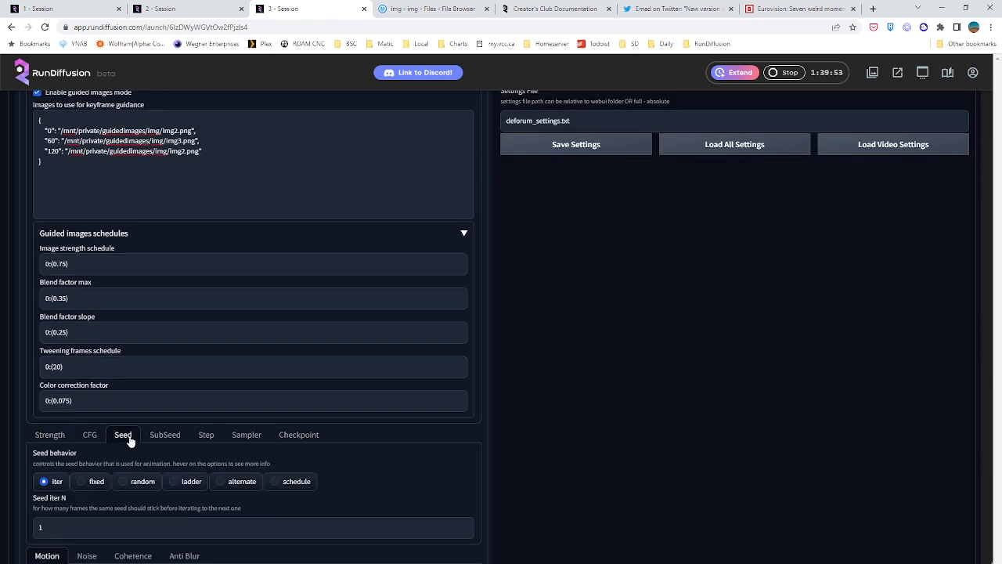
scroll(216, 470, down, 1)
scroll(215, 468, down, 2)
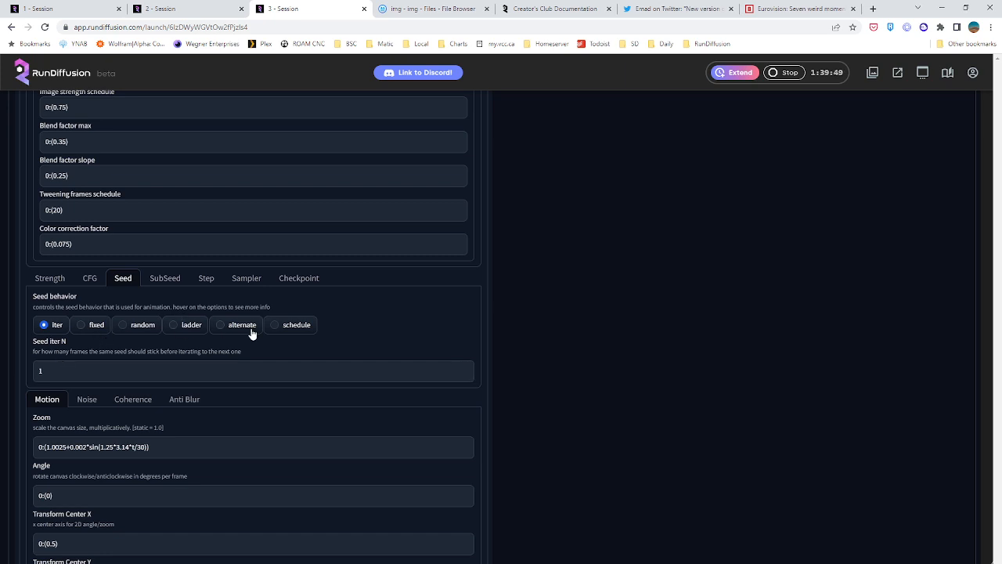
click(307, 328)
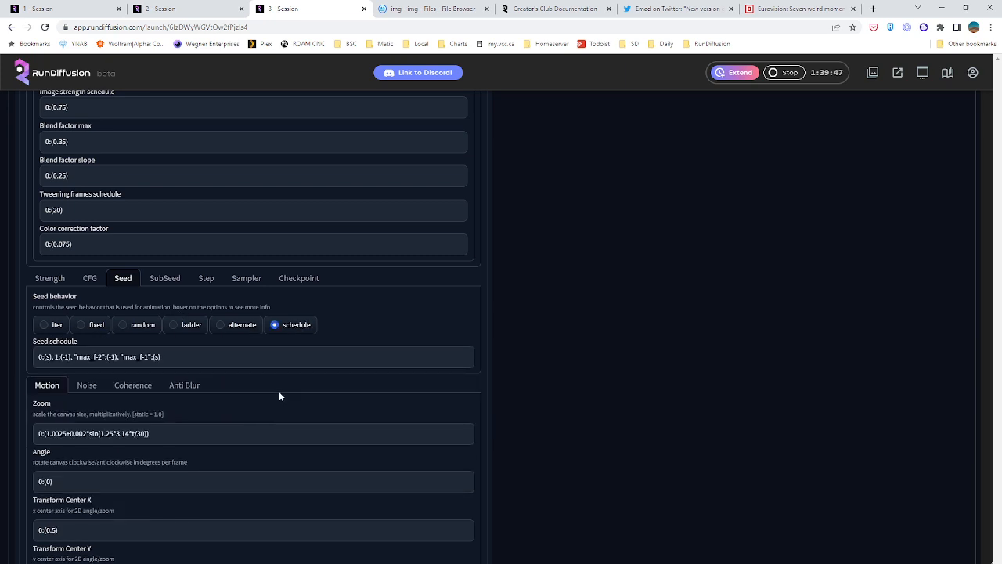
drag(182, 358, 35, 358)
key(BackSpace)
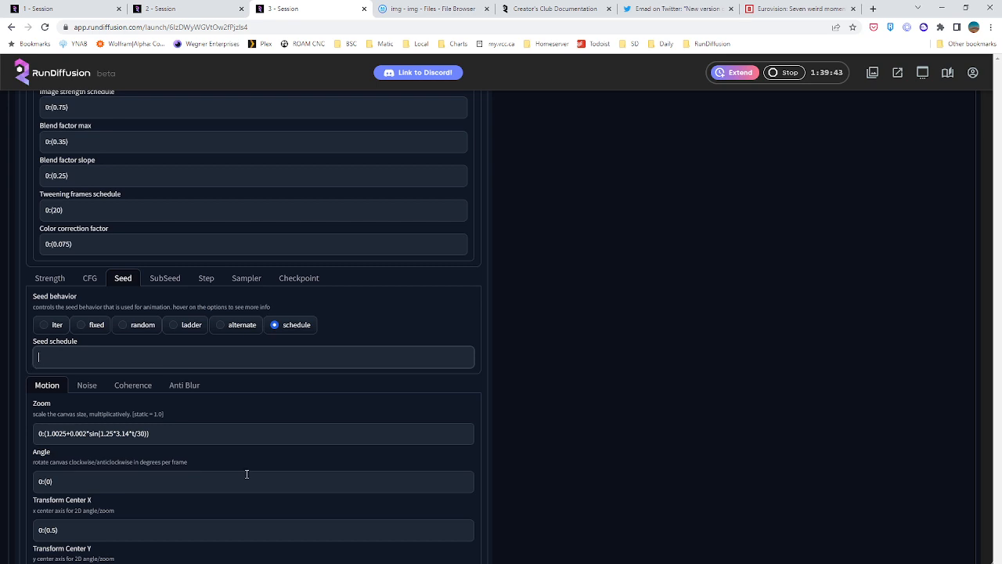
scroll(313, 407, up, 2)
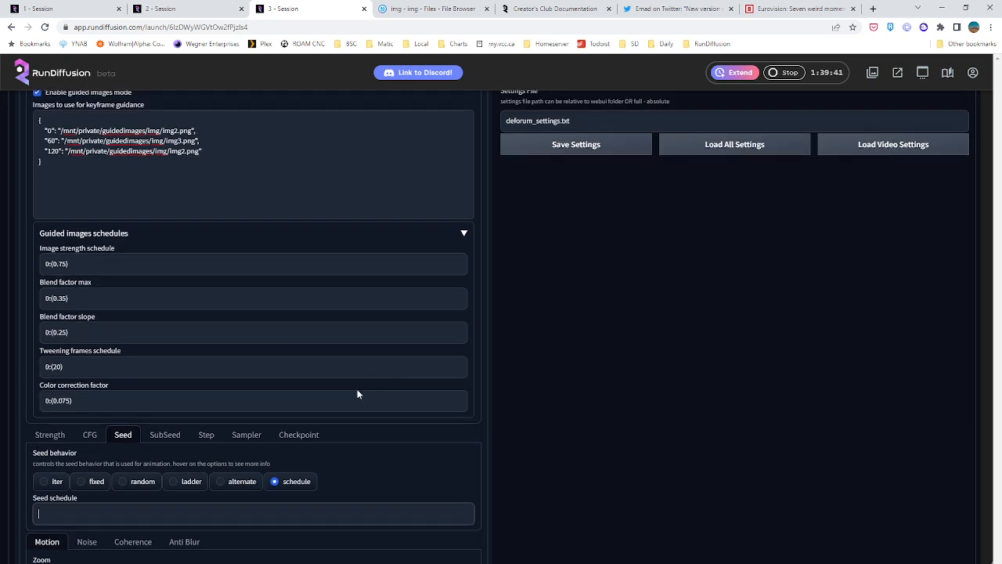
scroll(351, 378, down, 1)
key(ctrl+z)
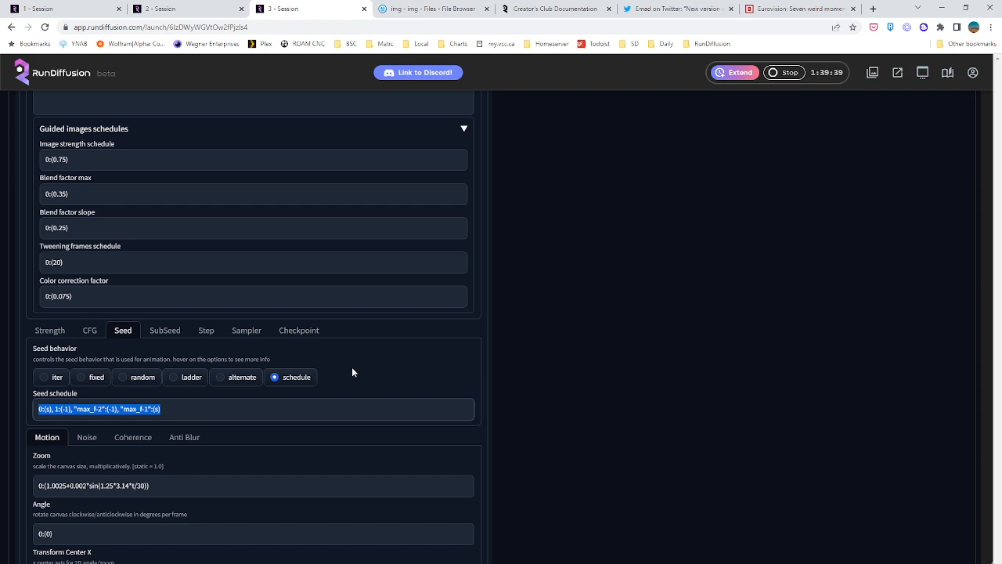
Remove the two max_f entries from the end of the seed schedule
click(211, 408)
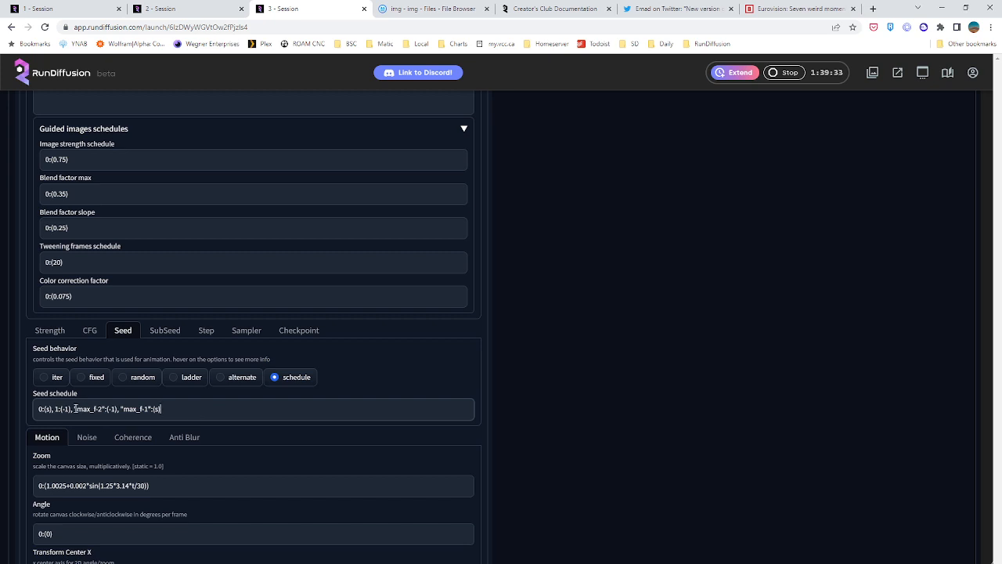
drag(74, 407, 268, 429)
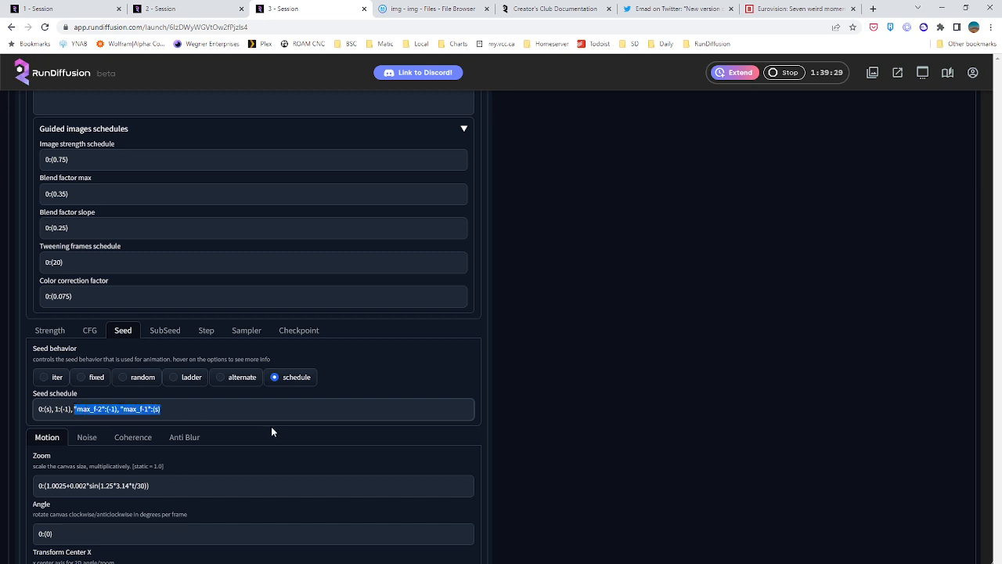
key(BackSpace)
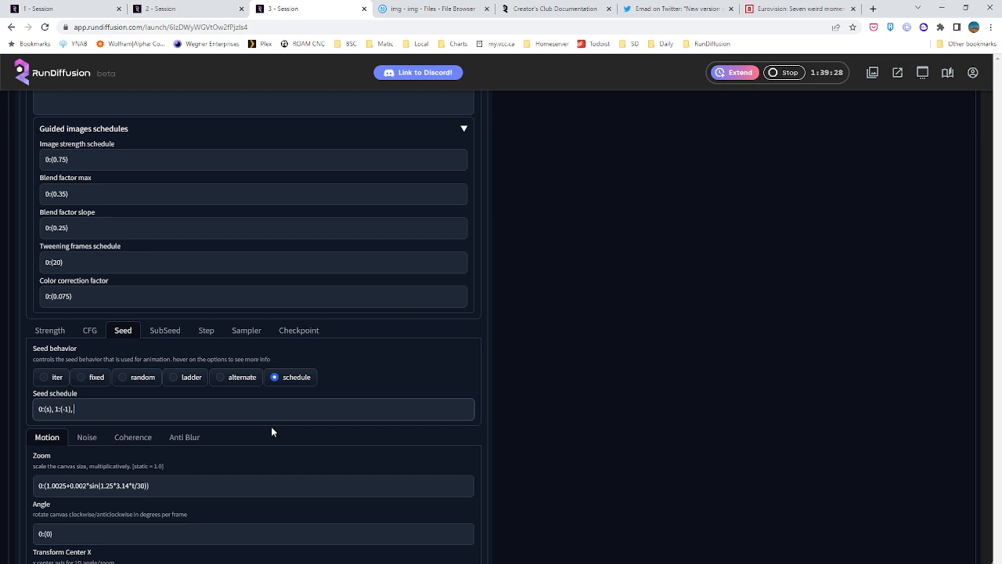
Try 654564 as the seed for frame 0 in the seed schedule
double_click(47, 409)
text(654564)
click(133, 407)
drag(68, 408, 53, 408)
text(11)
click(129, 408)
Set the frame-0 seed to 5 and restore the frame-1 label so the schedule reads 0:(5), 1:(-1)
drag(61, 408, 45, 407)
text(5)
key(BackSpace)
key(BackSpace)
text(1:)
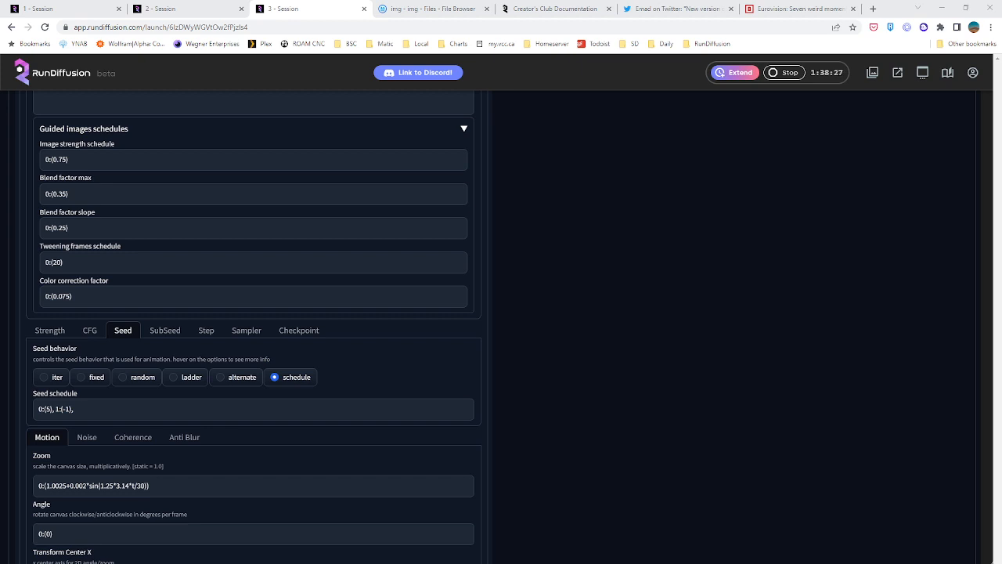
Append 119:(-1) and 120:(5) to the end of the seed schedule
click(153, 411)
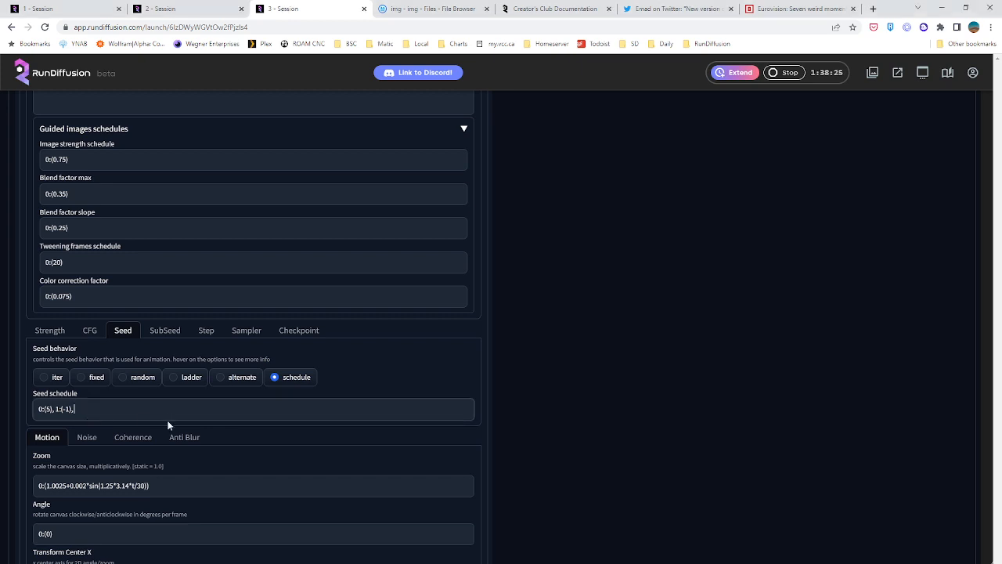
text(119:(-1), 120:(5))
Change the seeds of frames 119 and 1 in the seed schedule to 78
click(66, 410)
scroll(343, 394, up, 1)
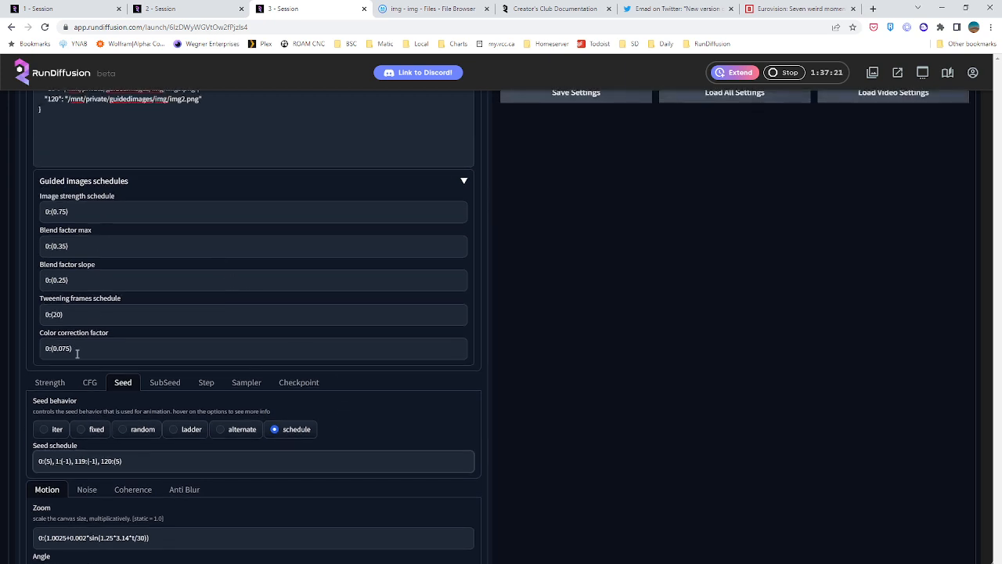
scroll(75, 352, down, 1)
scroll(77, 352, down, 1)
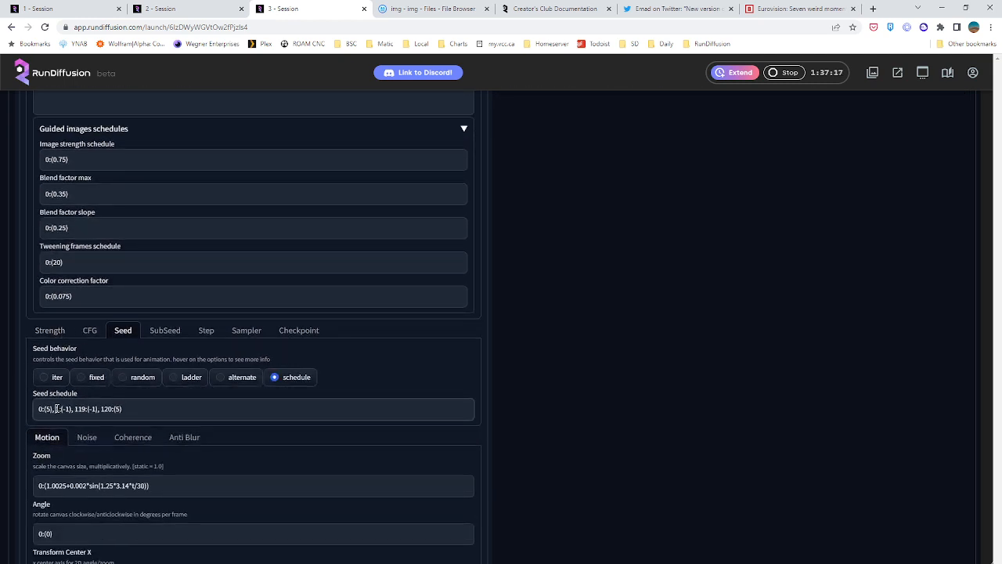
click(56, 409)
drag(95, 408, 89, 408)
text(78)
drag(68, 408, 62, 408)
text(78)
click(171, 411)
Set the motion Zoom to 0:(1) and both Transform Center X and Transform Center Y to 0:(0)
drag(167, 485, 46, 486)
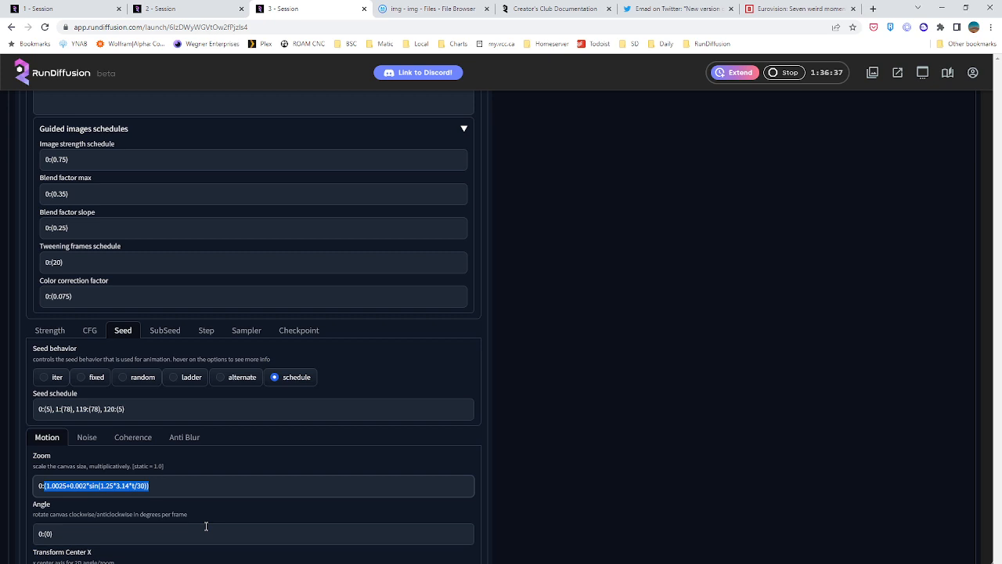
text((1))
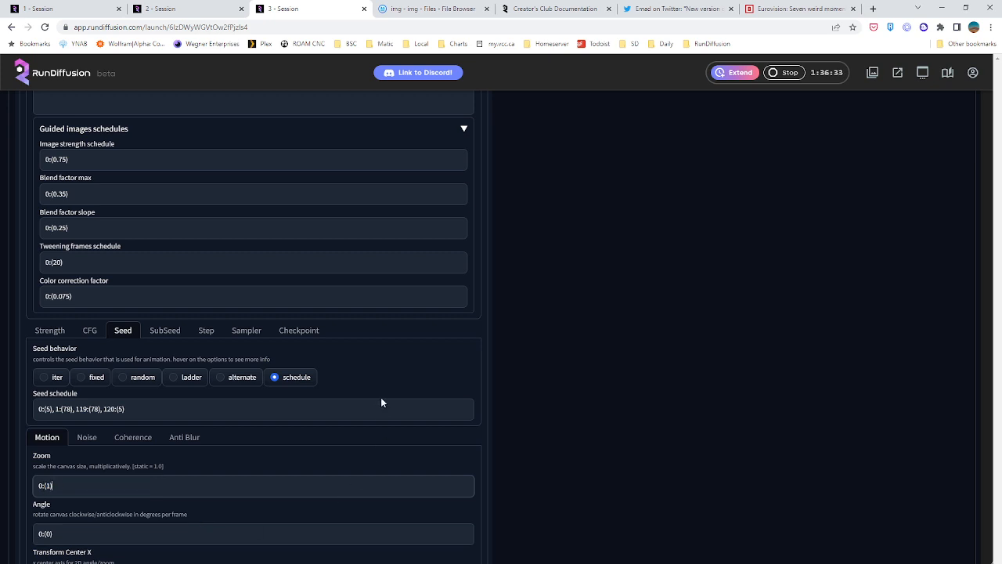
scroll(381, 402, down, 2)
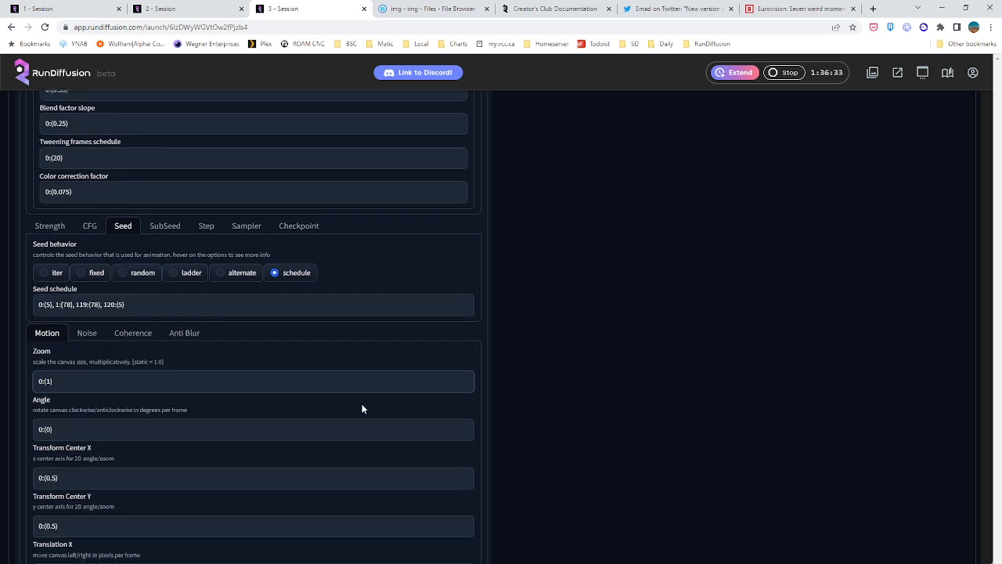
drag(58, 478, 44, 478)
text((0))
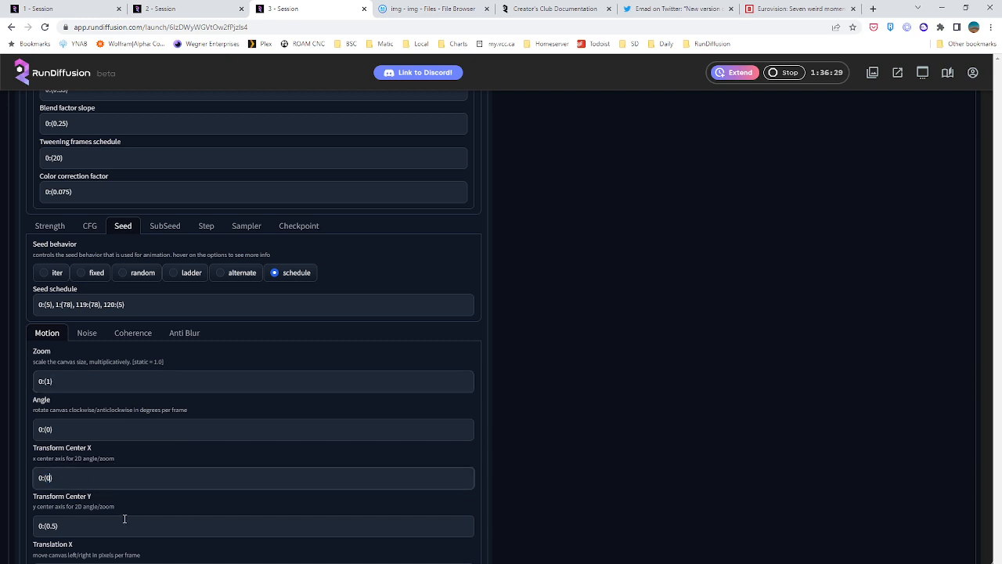
drag(57, 526, 47, 526)
text(0)
scroll(171, 526, down, 2)
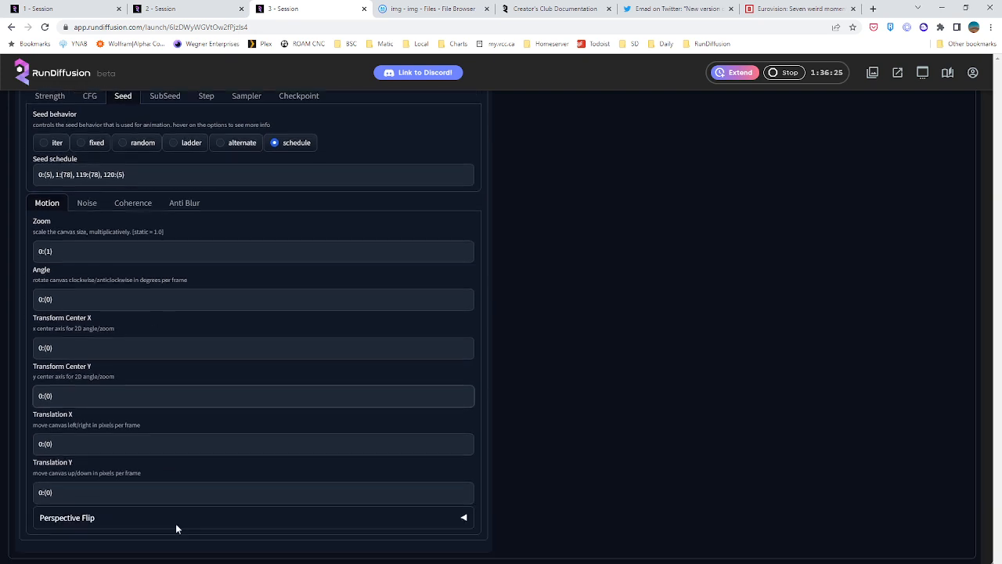
Review the motion values, including the static Zoom note, along with the seed schedule and the guided images keyframes and schedules
scroll(215, 481, up, 3)
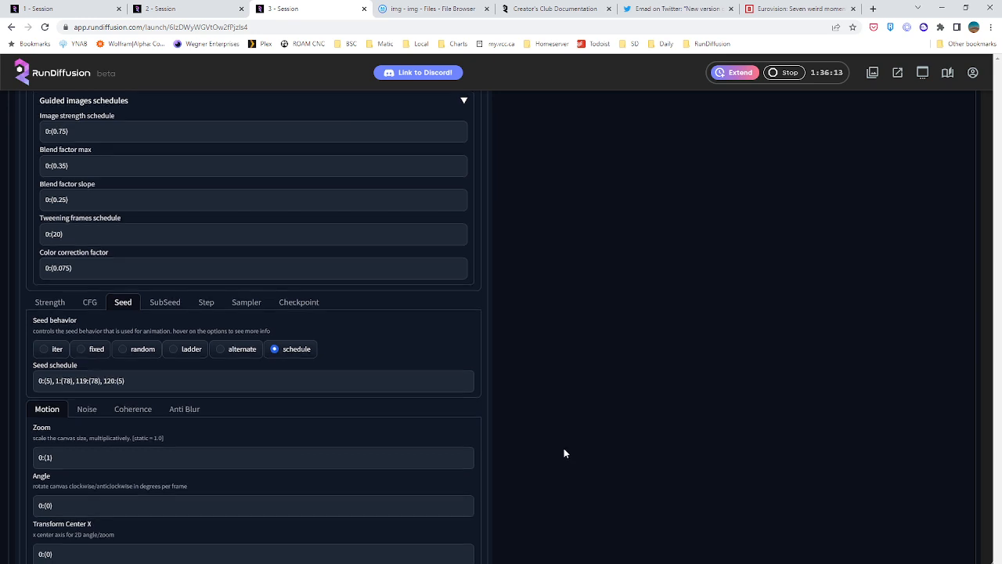
scroll(564, 448, down, 3)
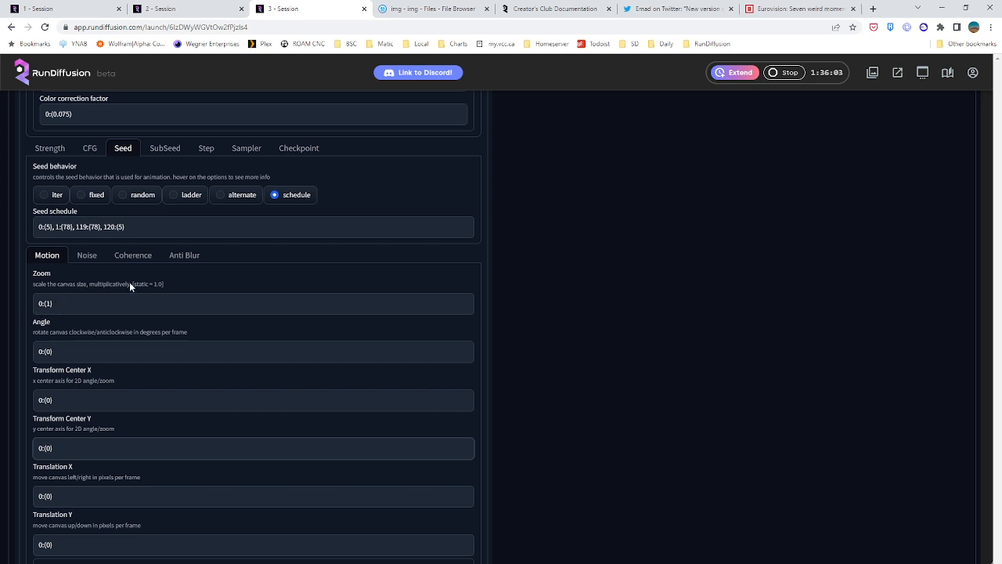
drag(132, 283, 163, 283)
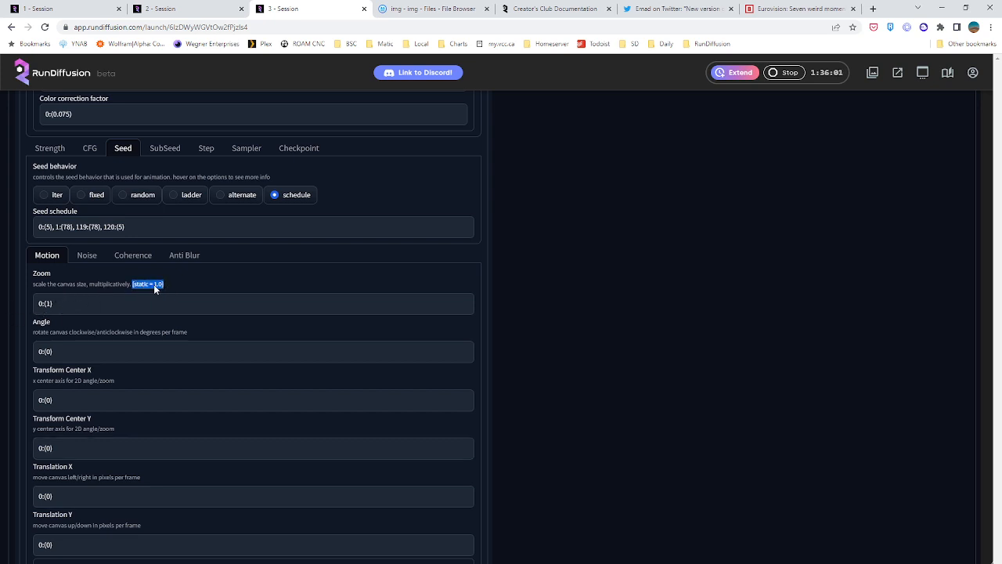
click(65, 306)
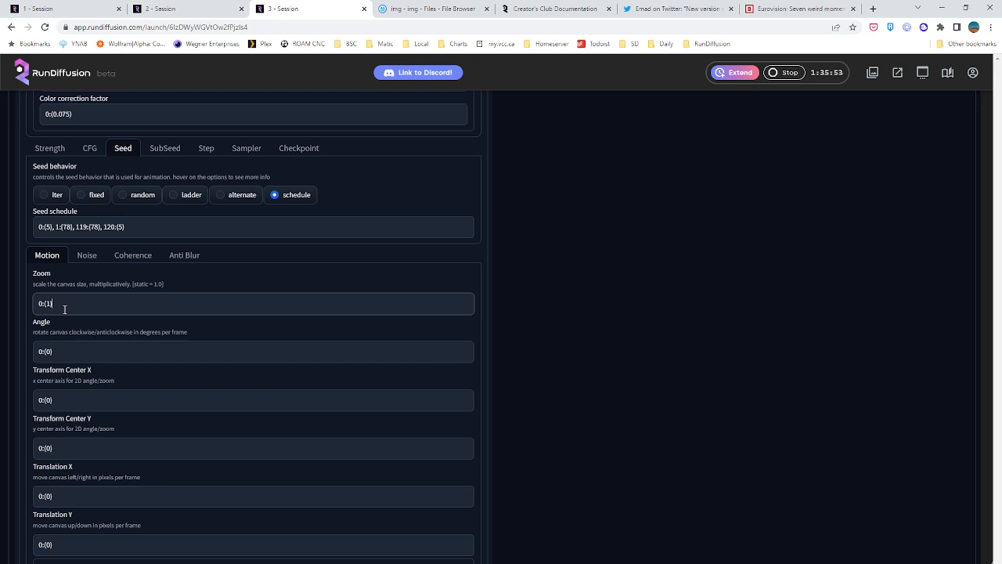
scroll(63, 309, up, 1)
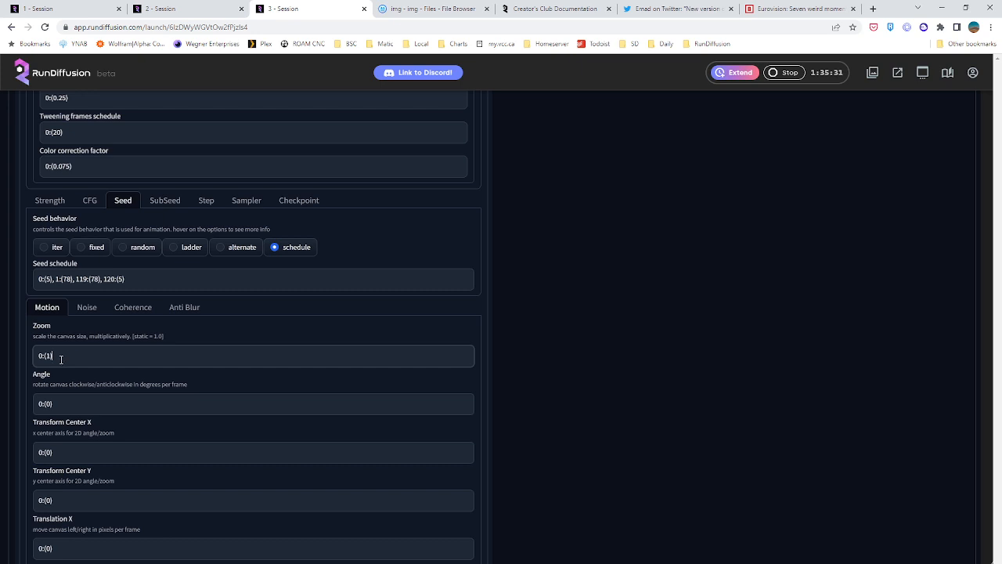
scroll(65, 357, down, 1)
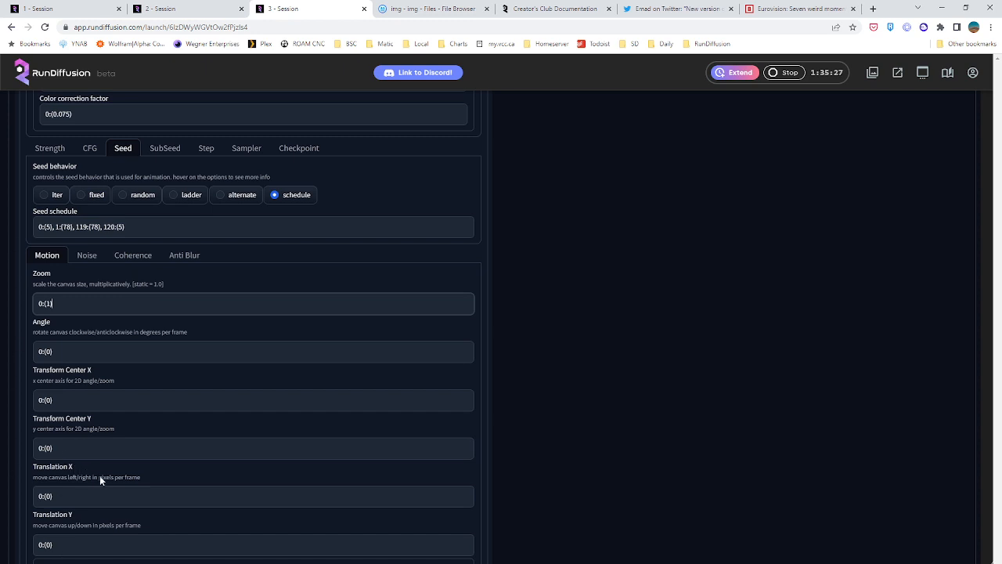
scroll(148, 452, up, 6)
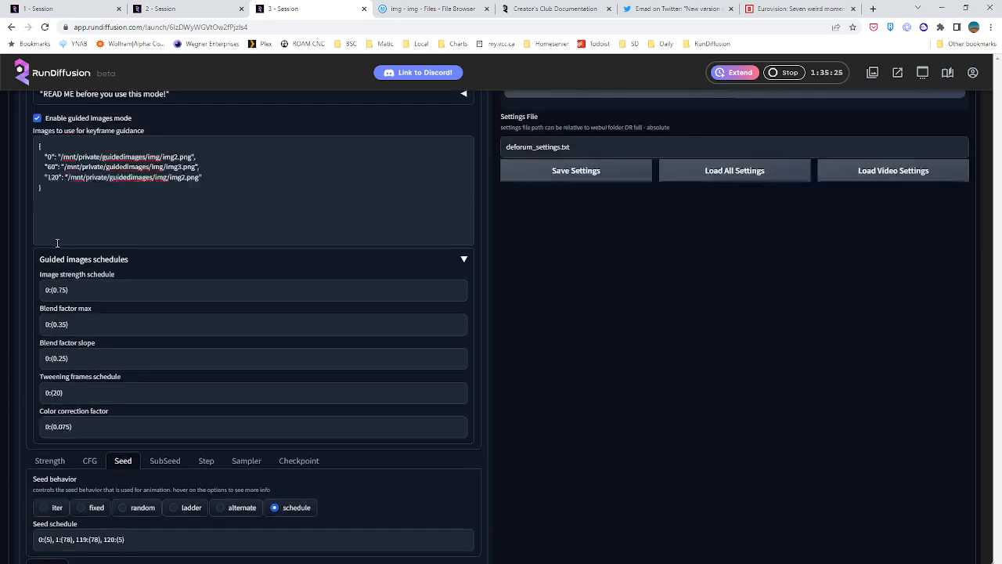
scroll(43, 188, up, 4)
scroll(242, 336, down, 3)
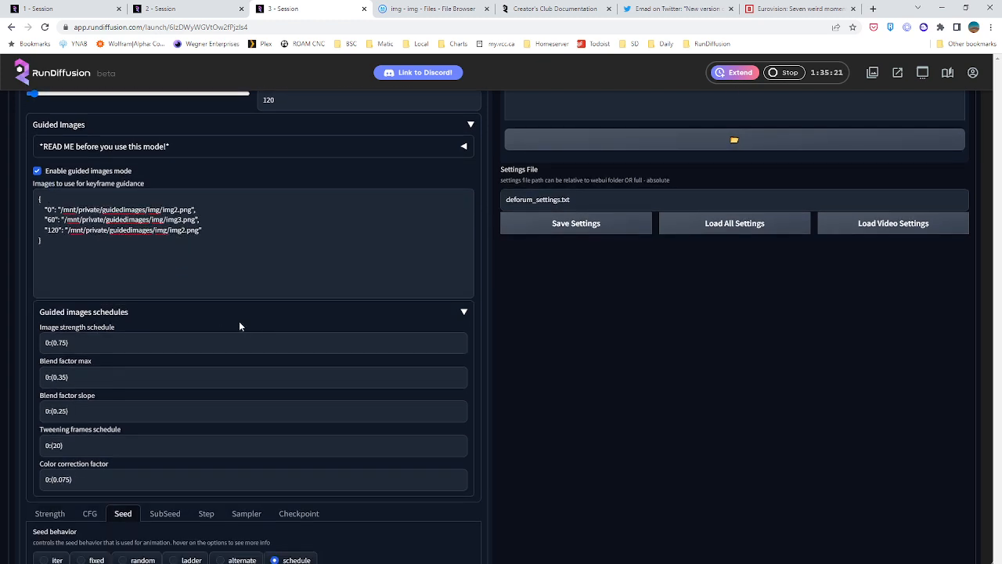
scroll(342, 313, down, 3)
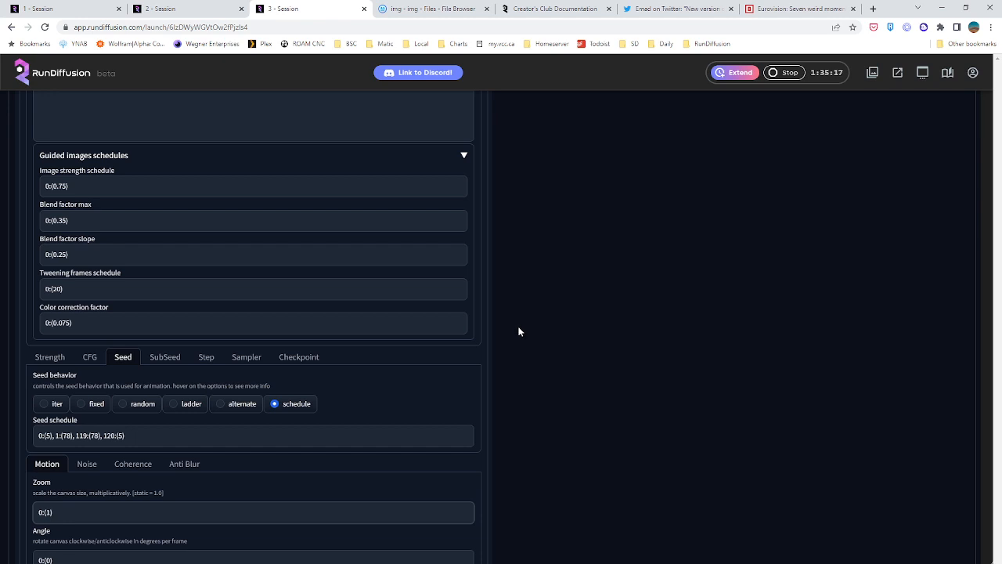
scroll(519, 331, down, 4)
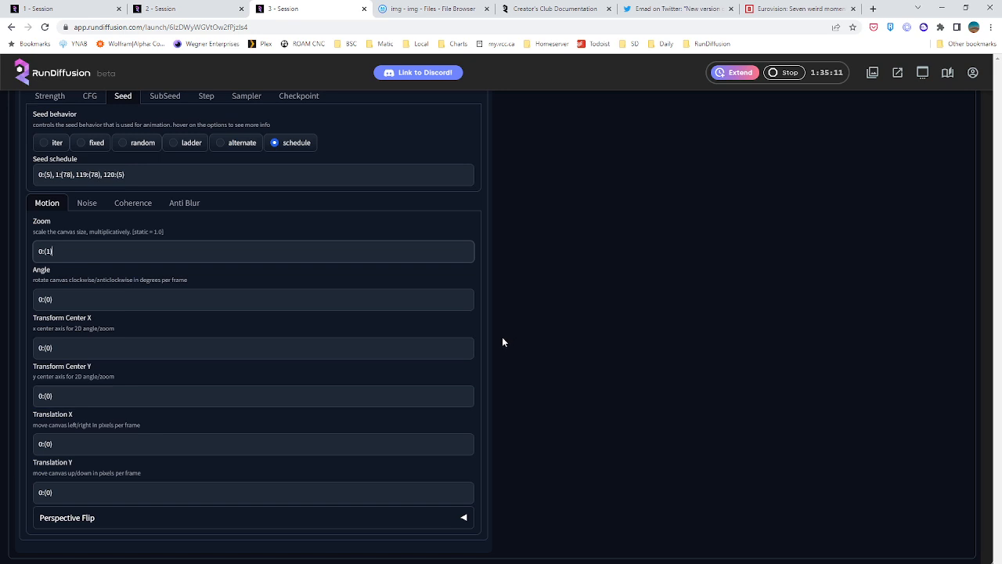
scroll(502, 334, up, 3)
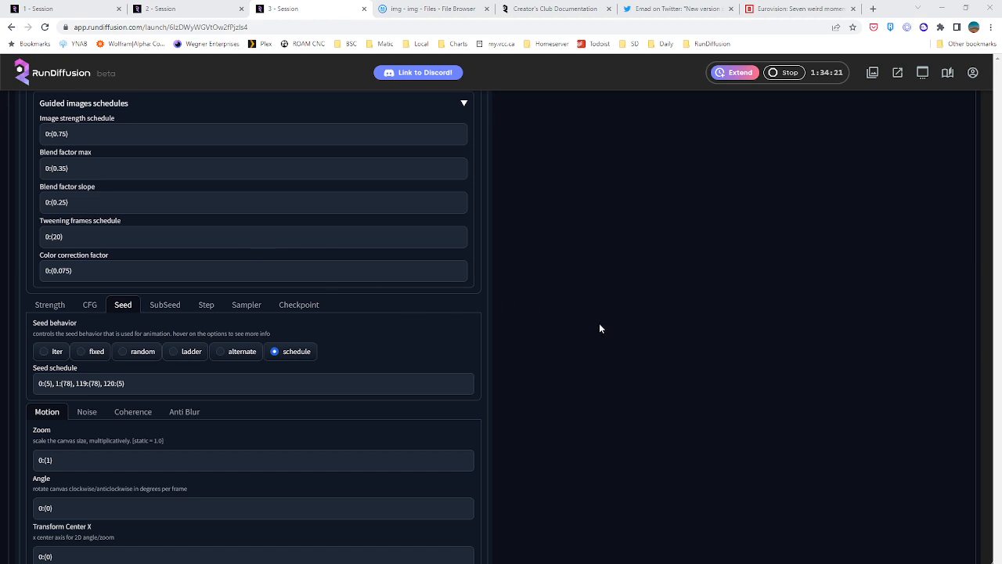
scroll(595, 324, down, 3)
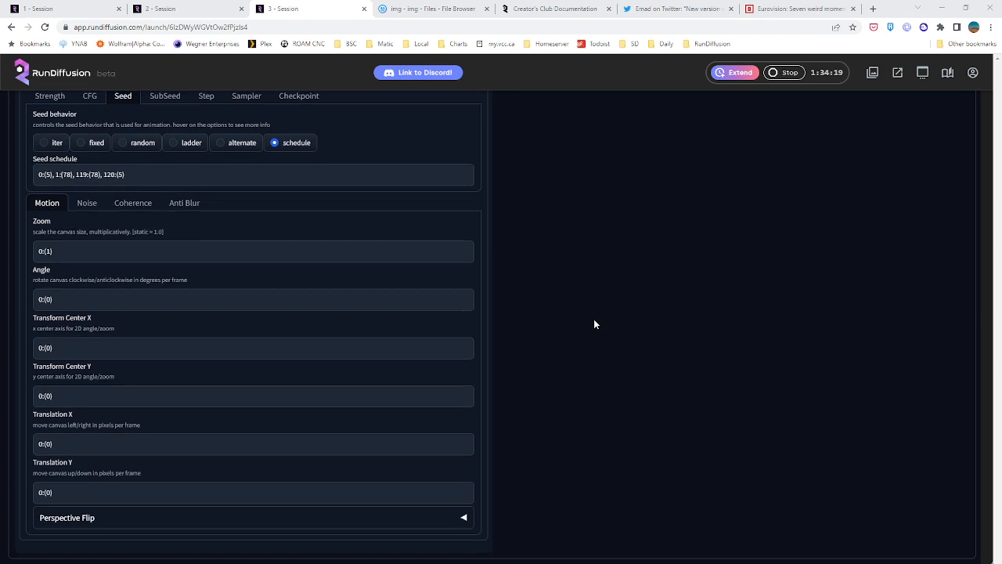
scroll(557, 323, up, 10)
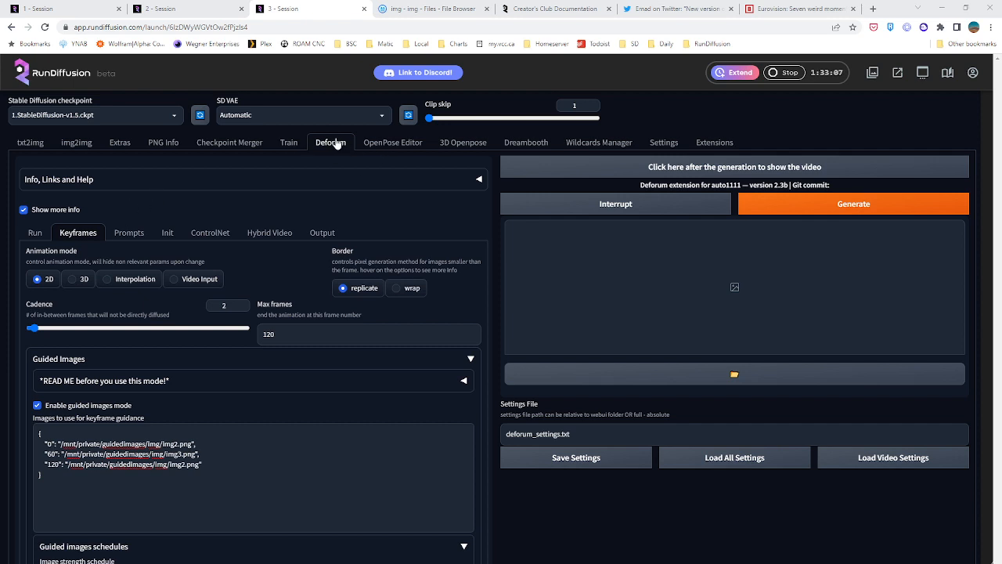
Set the animation mode to 3D and the border mode to wrap
scroll(257, 321, down, 2)
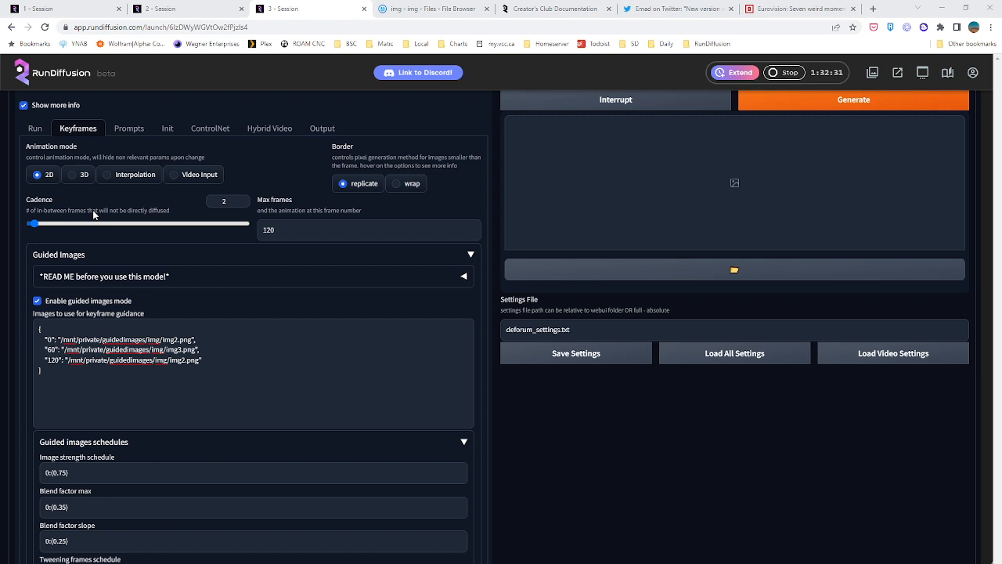
click(84, 175)
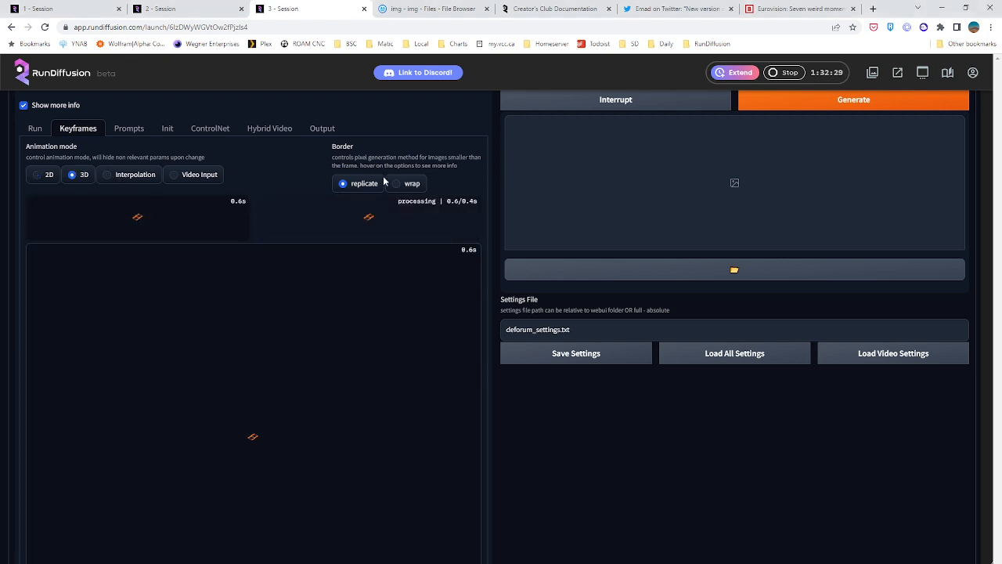
click(404, 186)
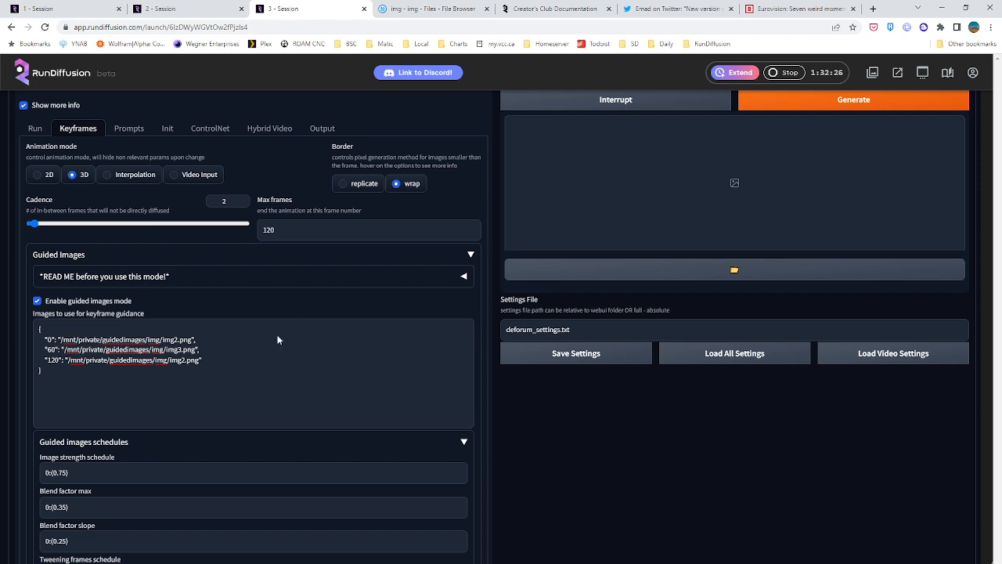
scroll(267, 380, down, 2)
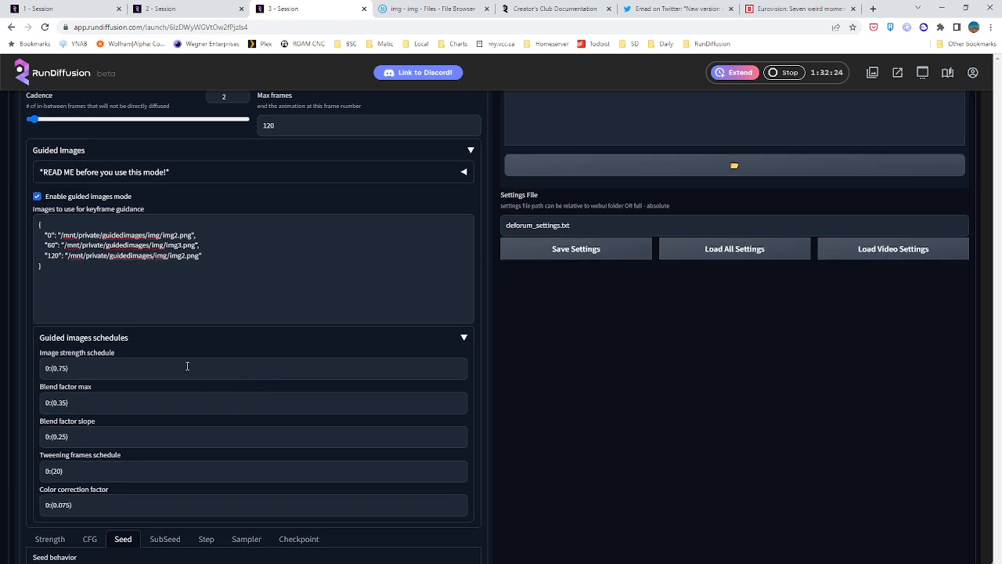
scroll(188, 363, up, 2)
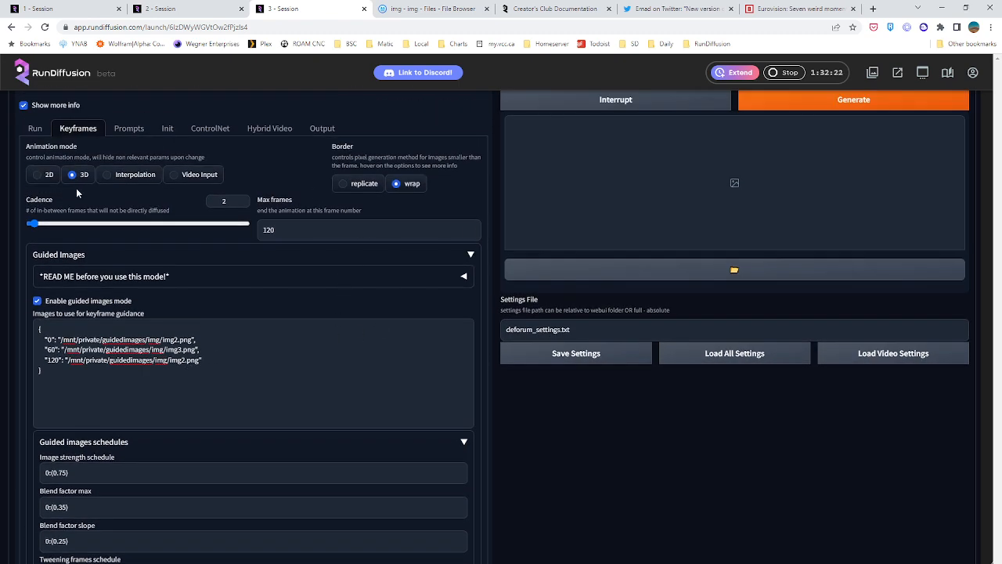
Try a motion Zoom of 0:(0), check the static-value note, and restore the Zoom to 0:(1)
scroll(290, 334, down, 4)
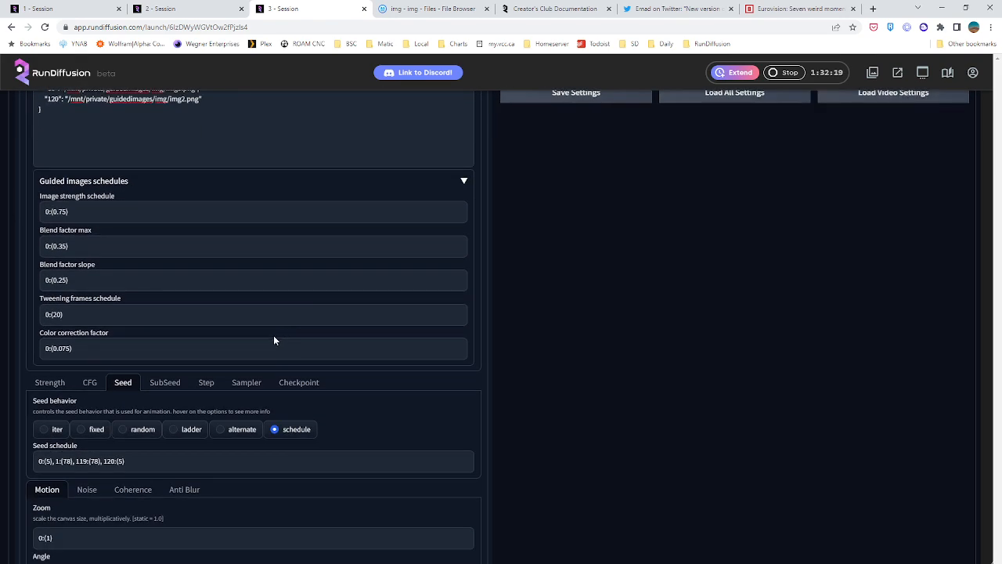
scroll(141, 325, up, 1)
scroll(60, 455, down, 2)
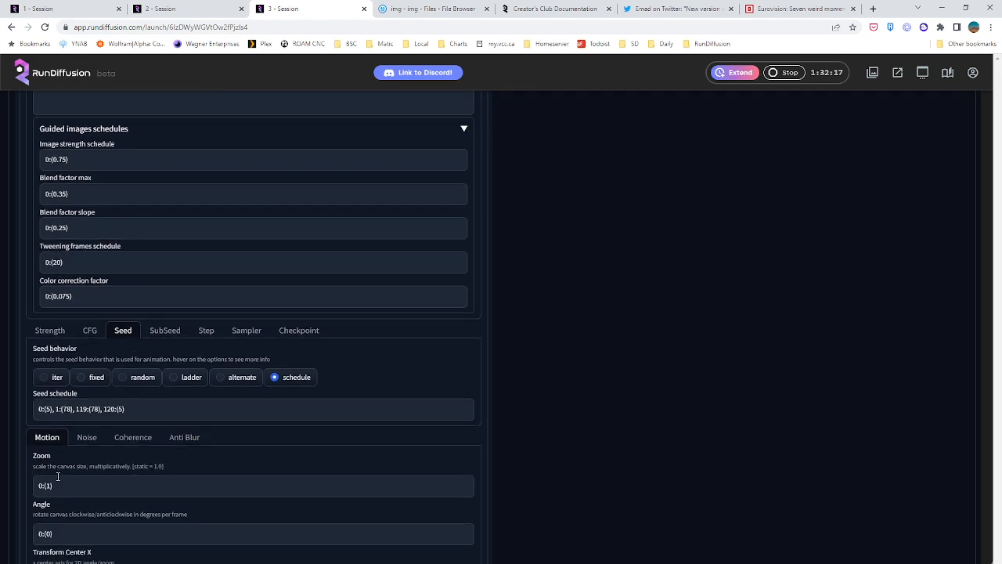
scroll(57, 476, down, 1)
click(49, 433)
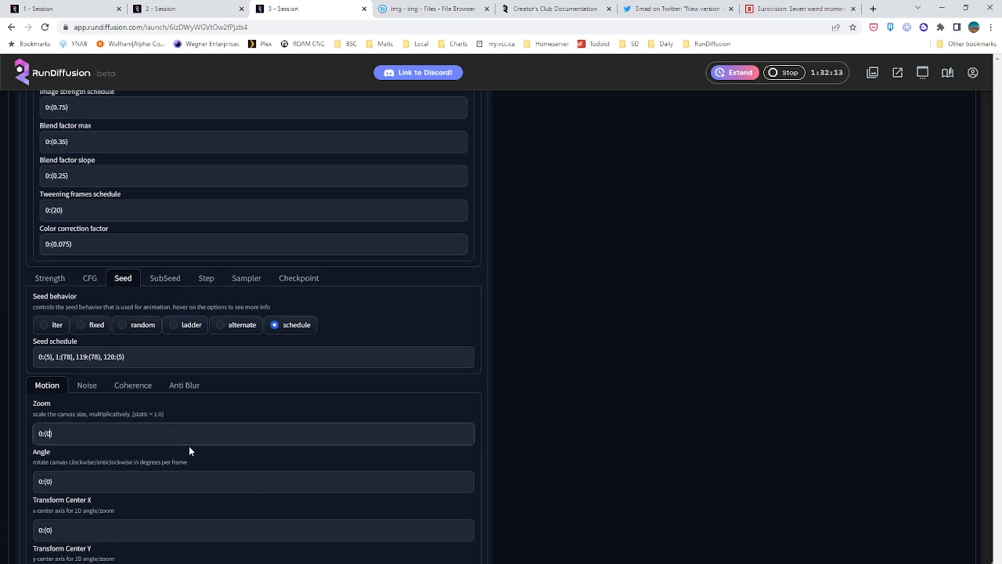
mouse_move(132, 413)
mouse_down()
mouse_move(172, 417)
mouse_move(134, 414)
mouse_up()
click(173, 414)
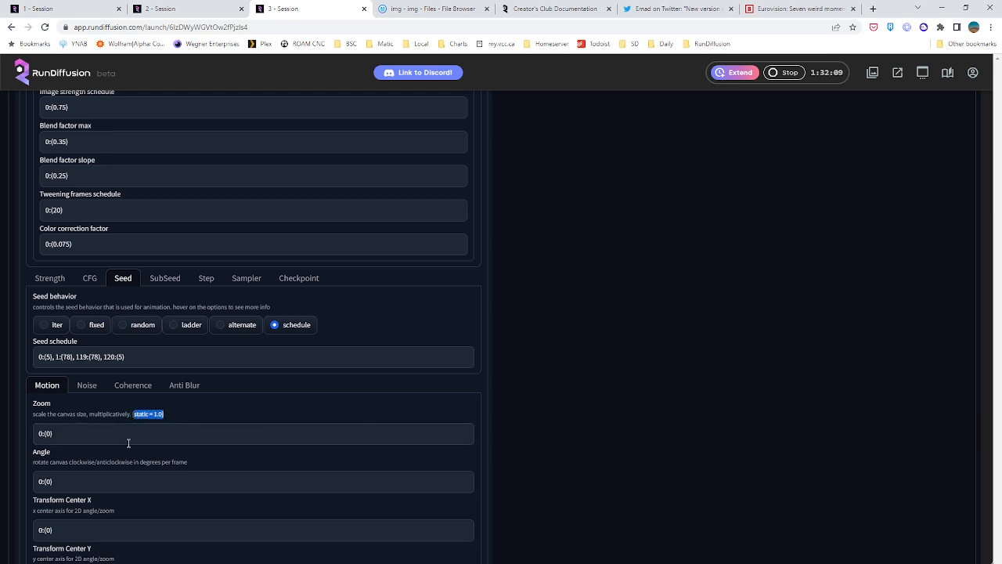
click(48, 434)
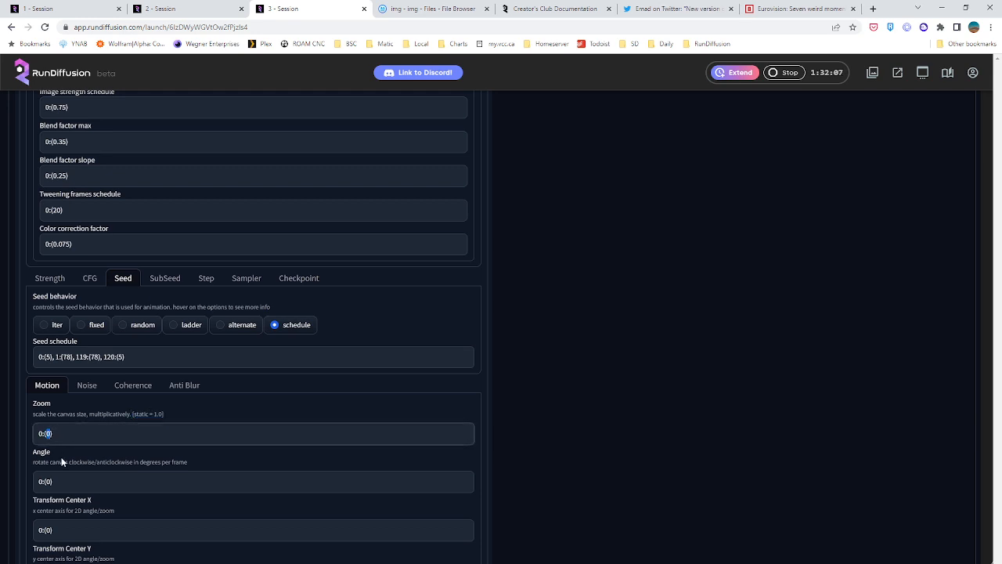
key(BackSpace)
text(1)
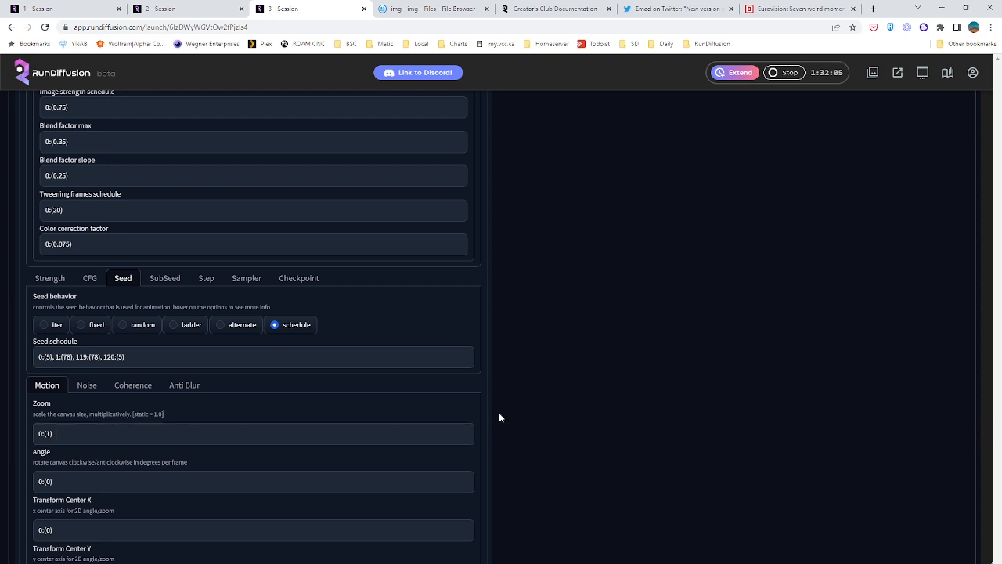
Review the 3D motion fields from Zoom down to Rotation 3D Z
scroll(539, 407, down, 3)
scroll(538, 391, down, 3)
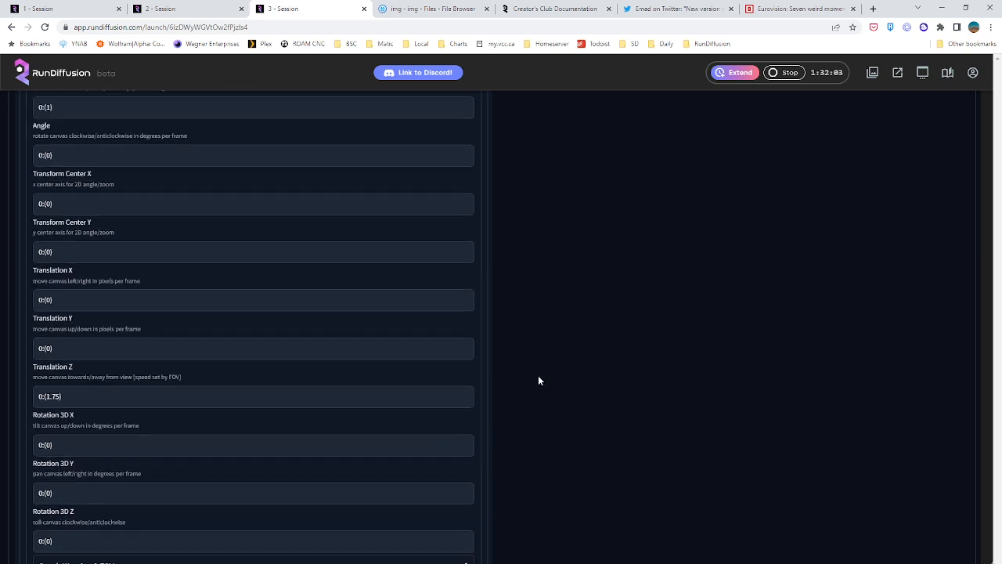
scroll(537, 375, up, 2)
scroll(537, 380, down, 2)
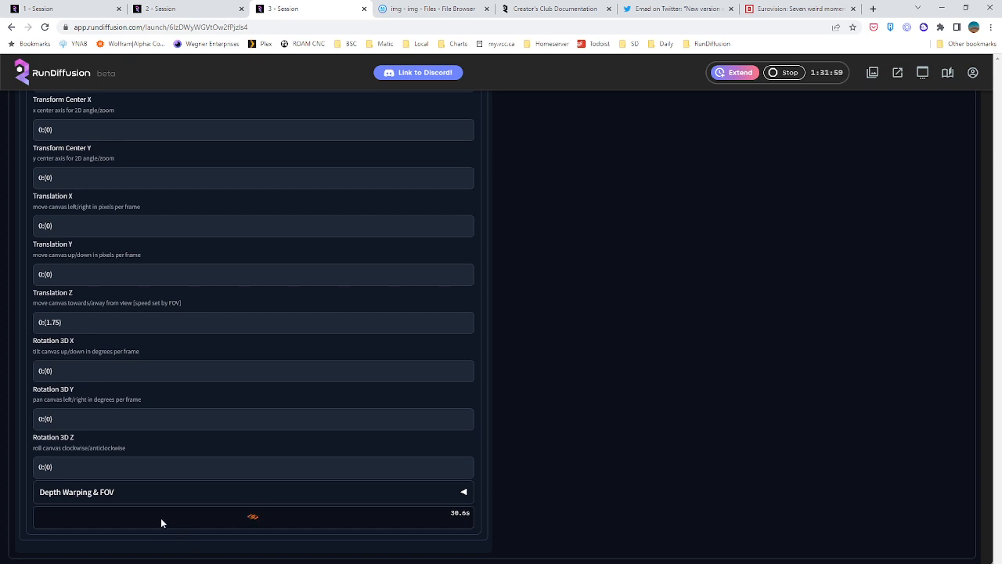
scroll(536, 470, up, 1)
scroll(534, 469, up, 10)
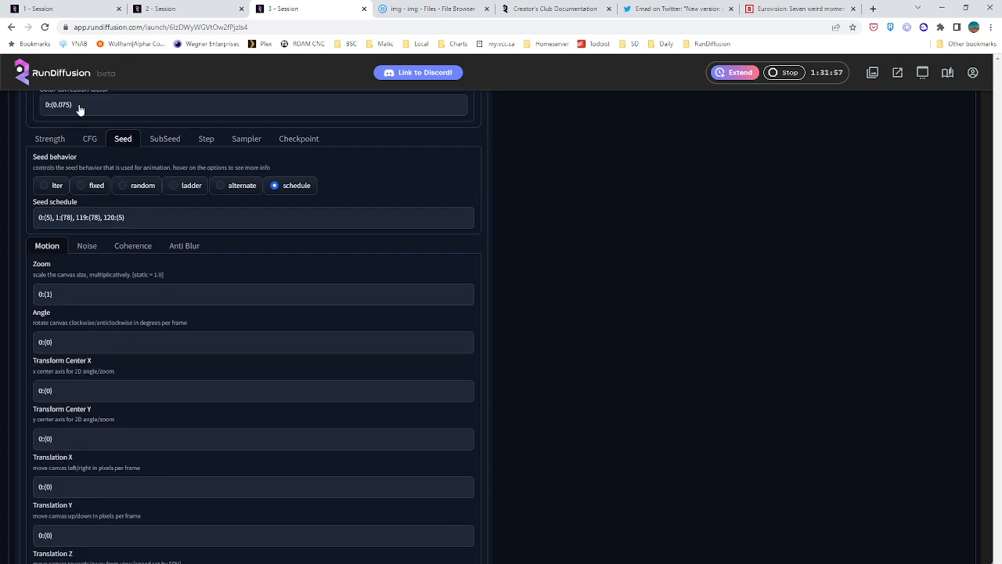
Switch to the first session and stop it, confirming the shutdown
click(67, 9)
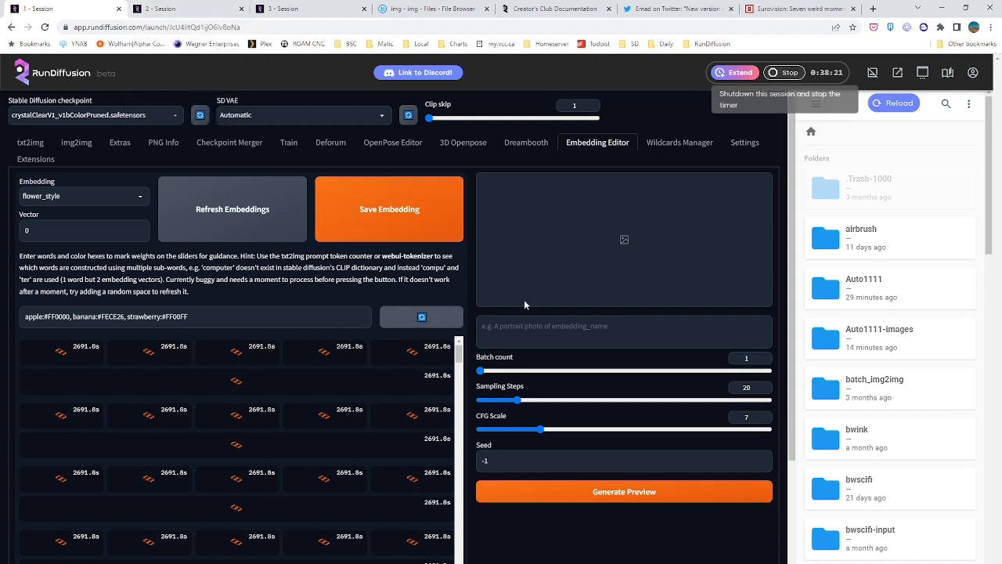
click(790, 73)
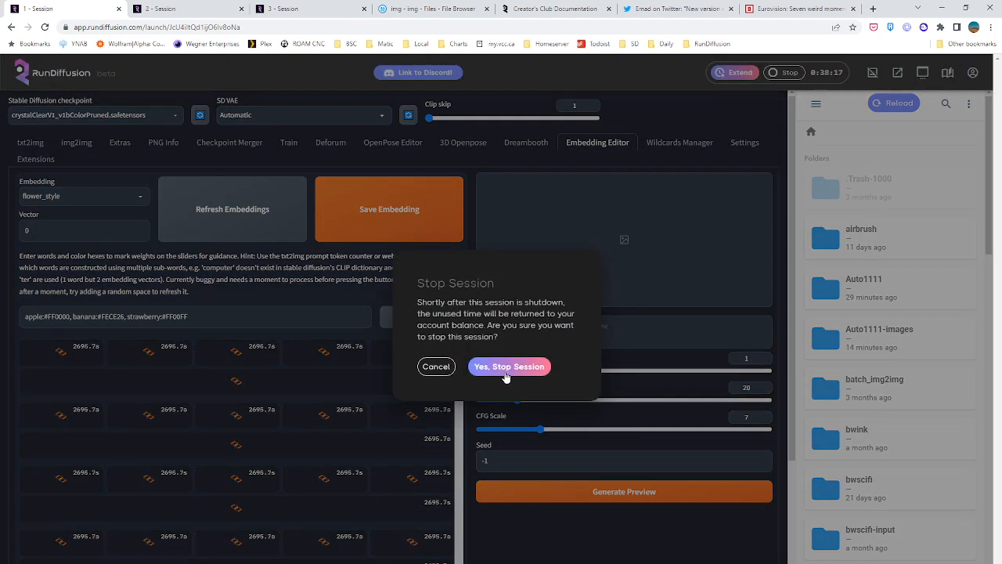
click(506, 368)
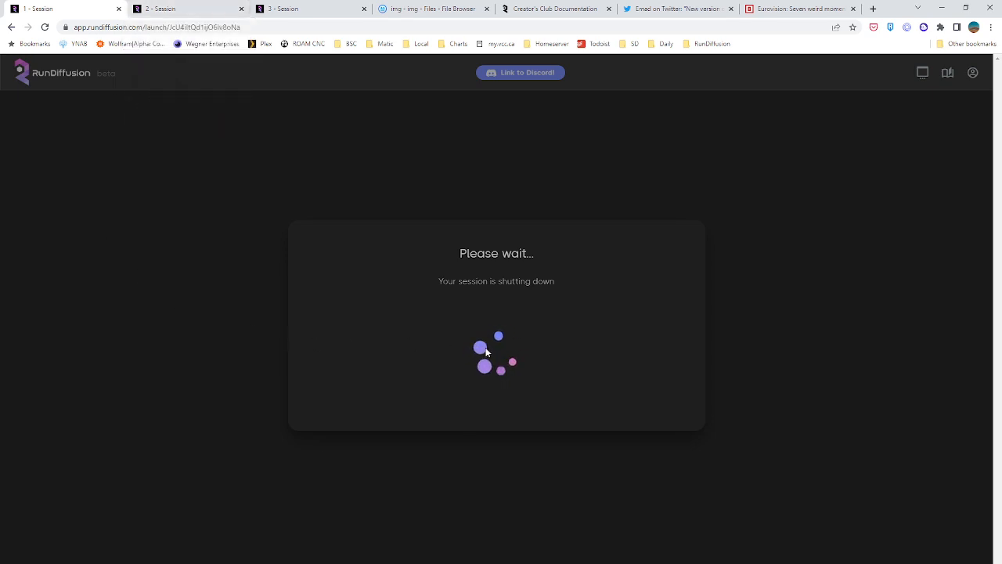
Check the embedding training in the second session and the first session's configuration page, and return to the third session
click(164, 8)
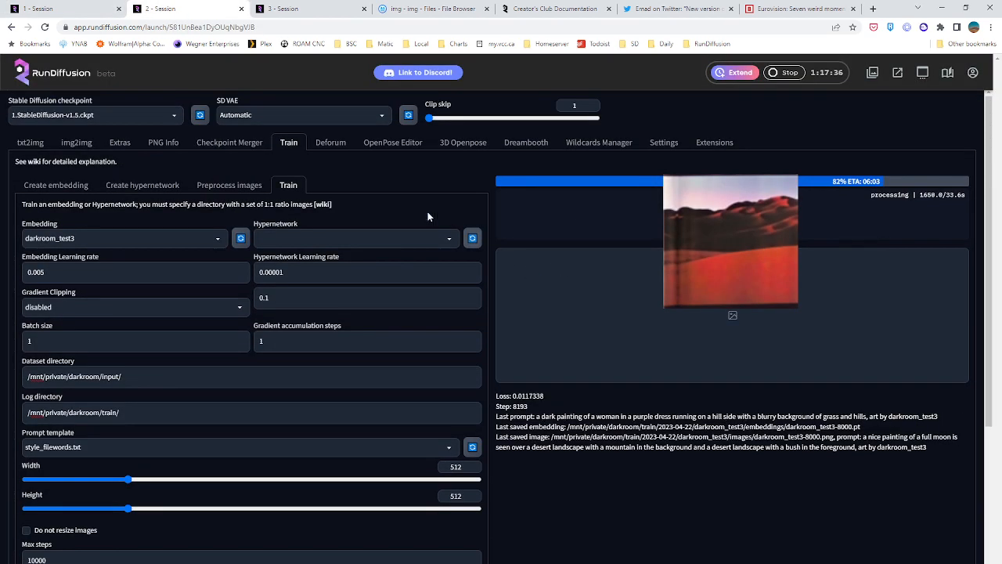
click(94, 11)
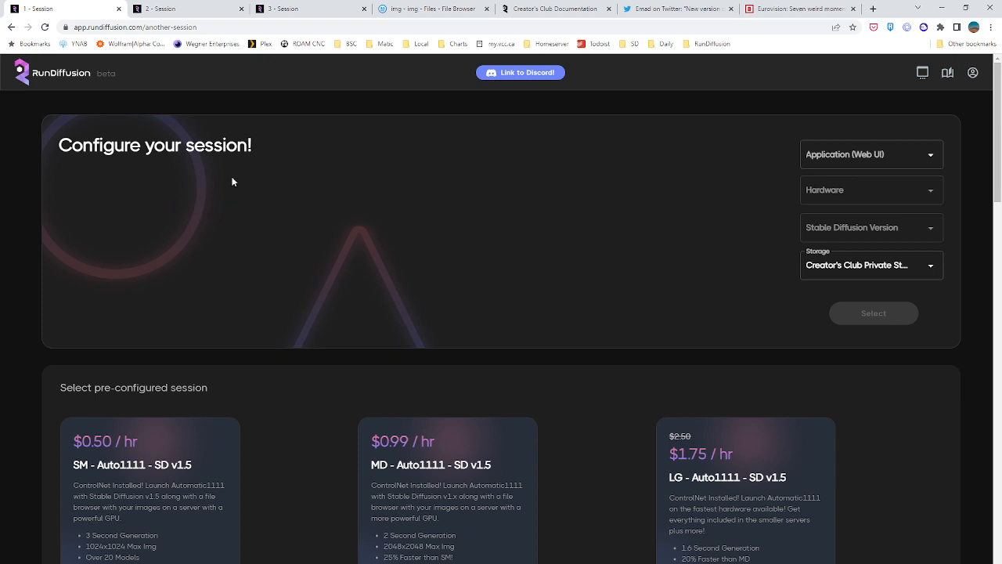
drag(254, 151, 52, 156)
click(51, 159)
click(168, 9)
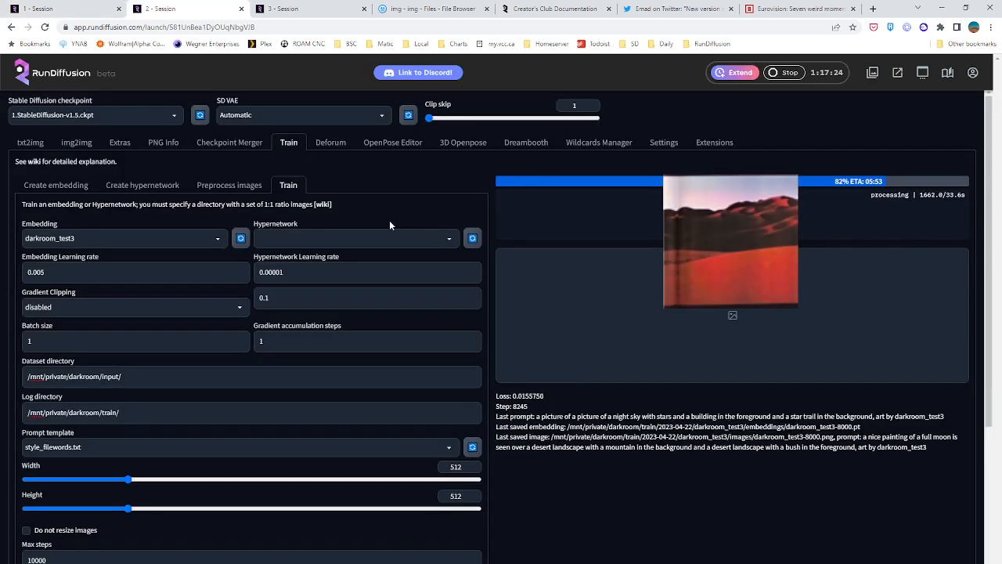
click(297, 10)
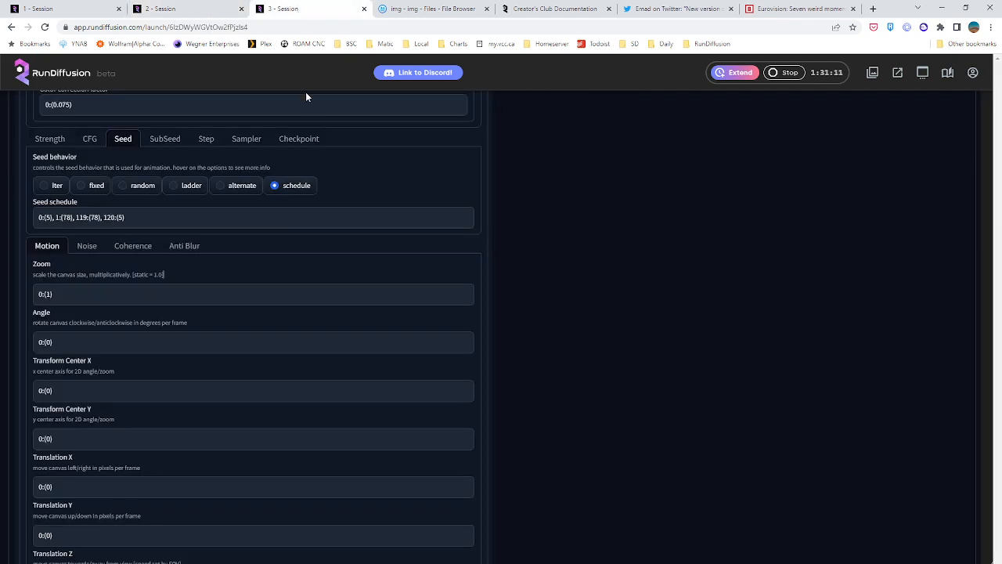
Set the motion Translation Z to 0:(0)
scroll(499, 279, up, 15)
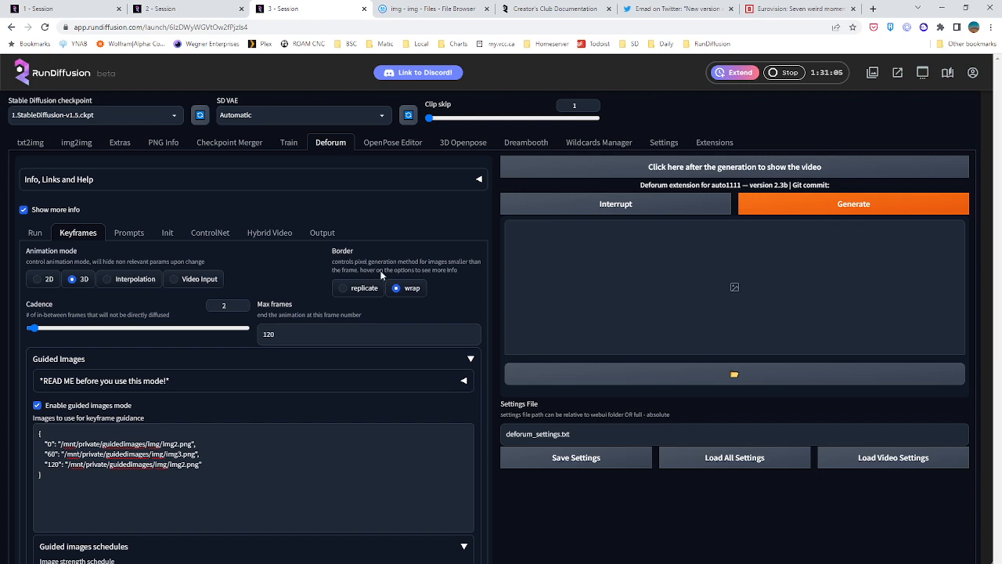
scroll(399, 251, down, 2)
scroll(395, 259, up, 2)
scroll(309, 432, down, 4)
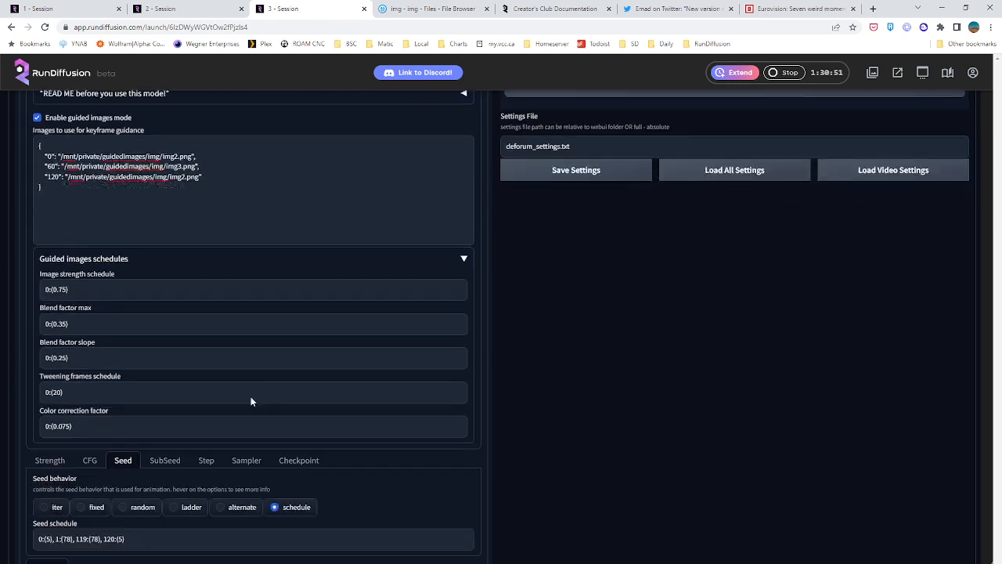
scroll(177, 353, up, 2)
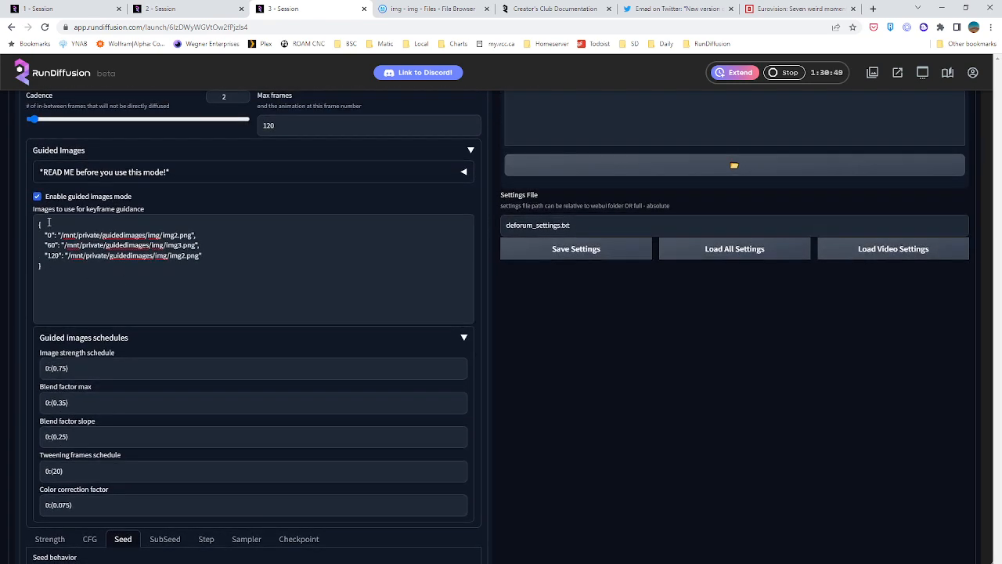
scroll(196, 293, down, 4)
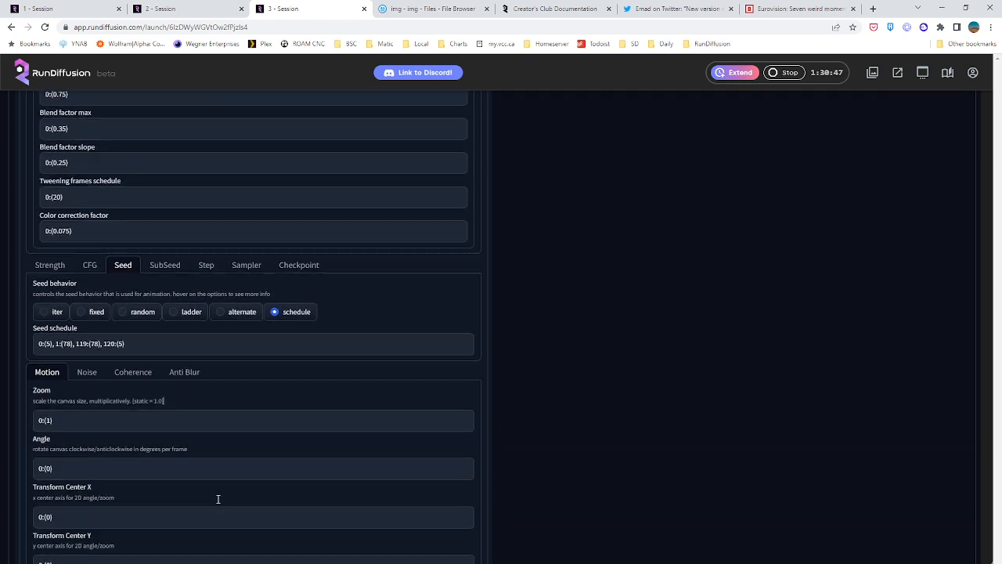
scroll(218, 499, down, 5)
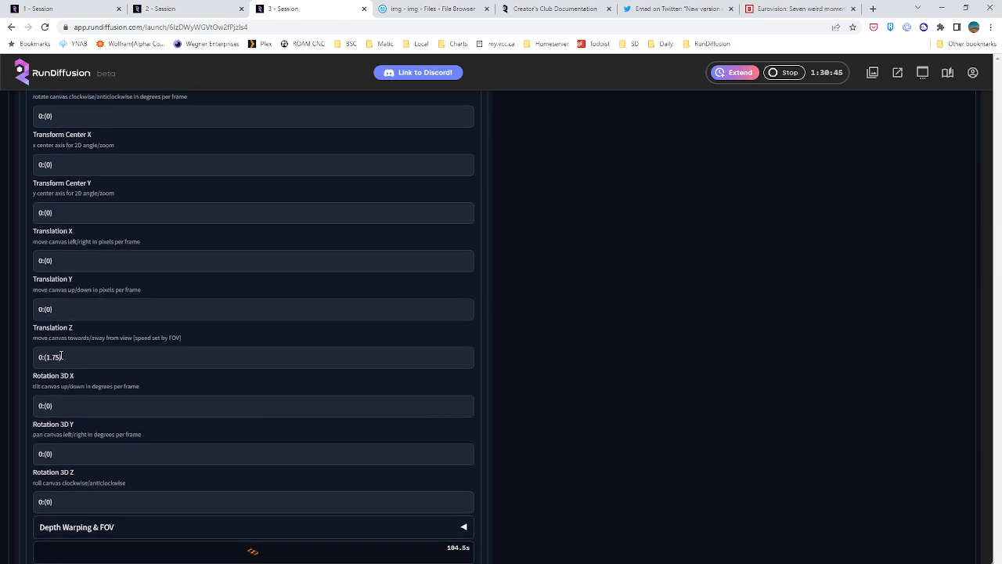
drag(61, 356, 46, 358)
text(0)
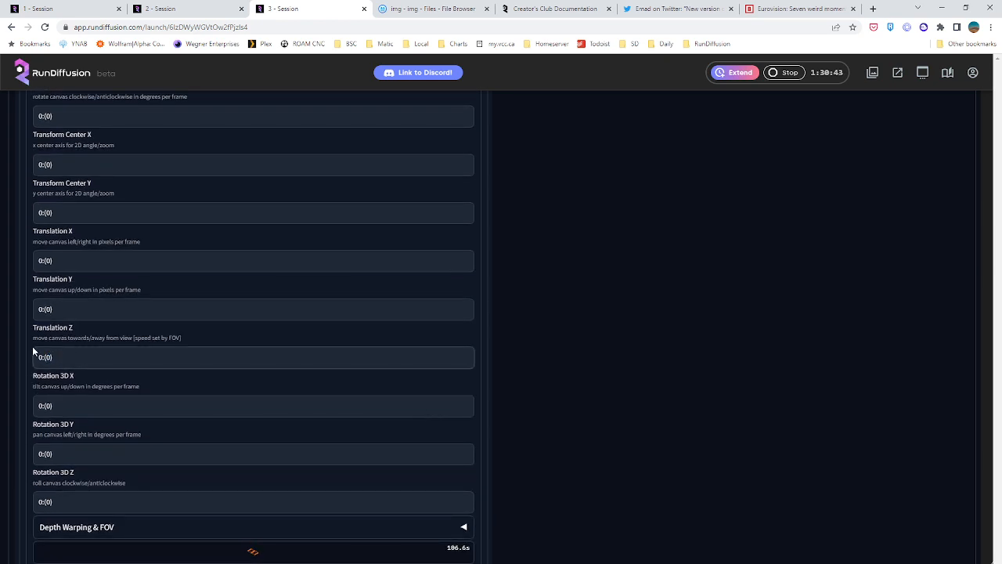
Examine the animation mode, guided images keyframes and schedules, seed schedule and motion values across the keyframe settings
scroll(149, 368, up, 2)
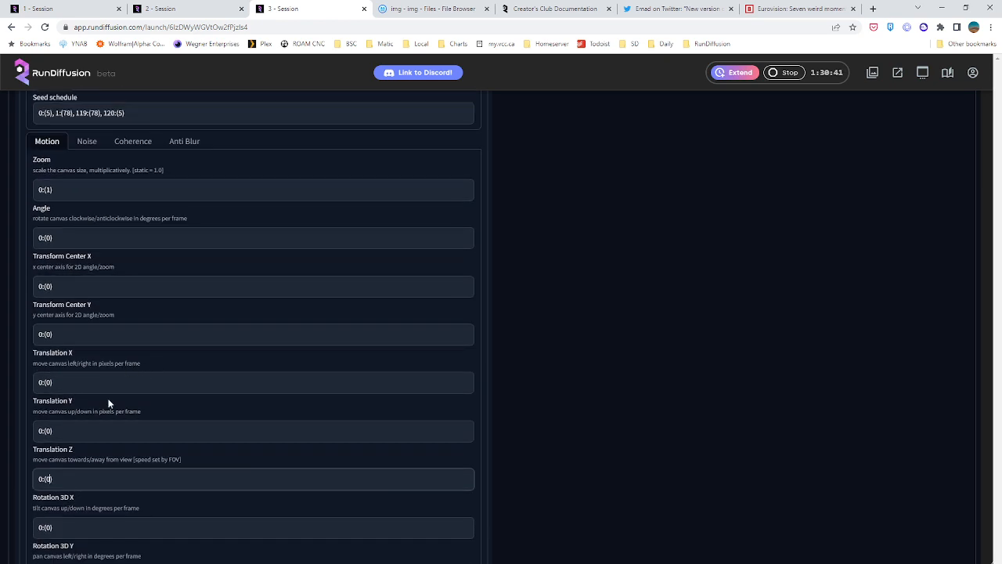
scroll(108, 402, up, 10)
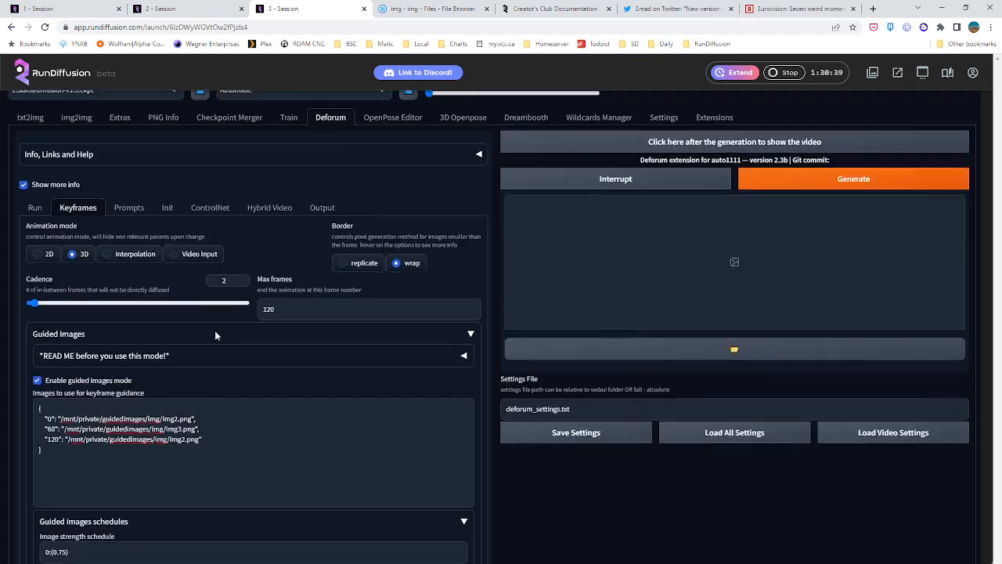
scroll(214, 331, up, 1)
scroll(156, 376, down, 10)
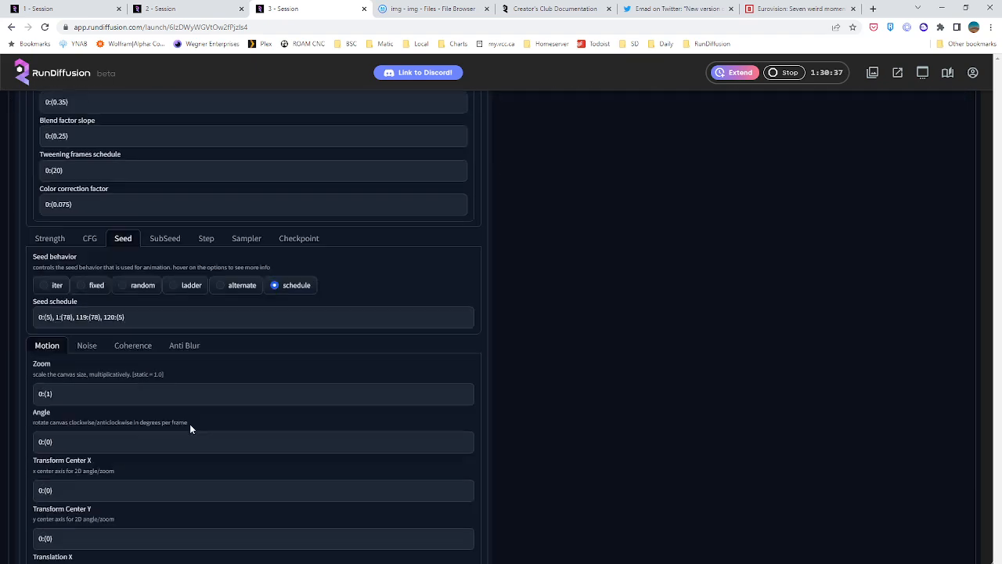
scroll(157, 352, down, 3)
scroll(47, 198, up, 1)
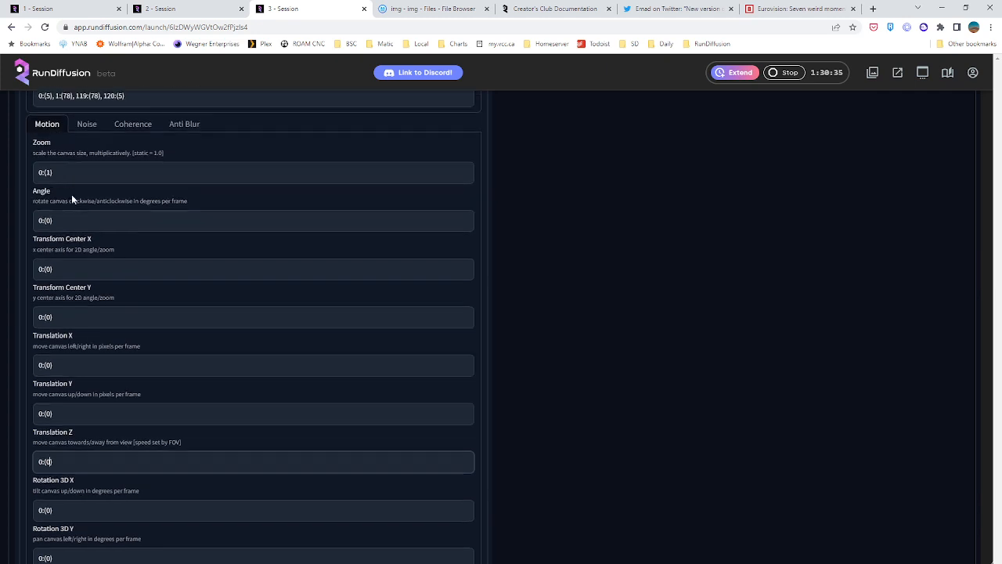
scroll(242, 436, down, 3)
scroll(595, 436, up, 15)
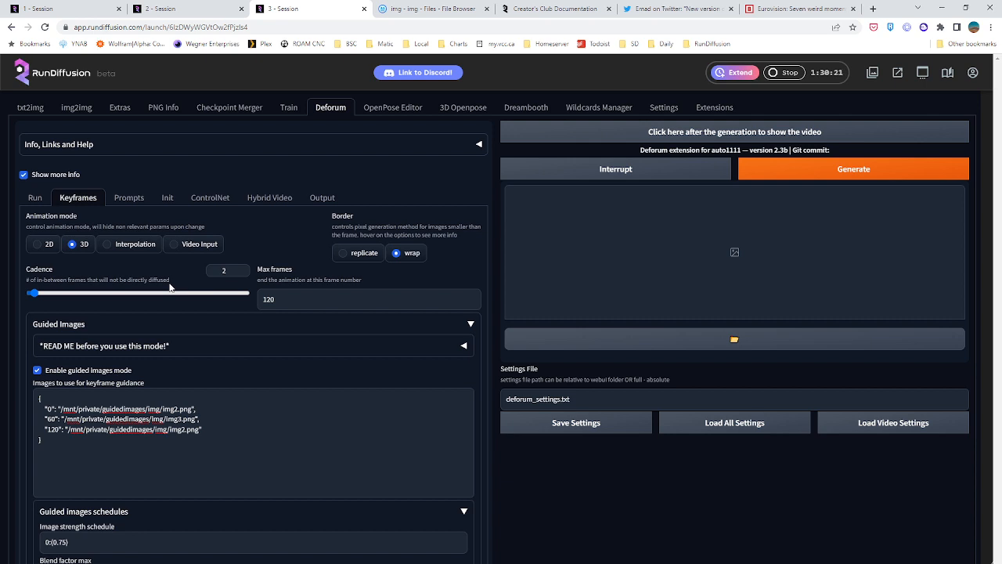
scroll(255, 287, down, 2)
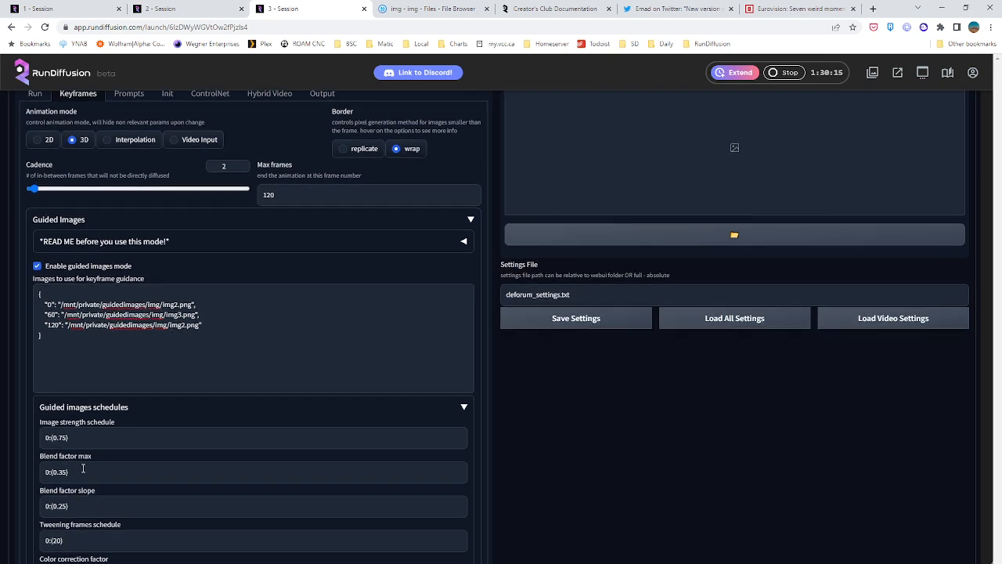
scroll(109, 439, down, 1)
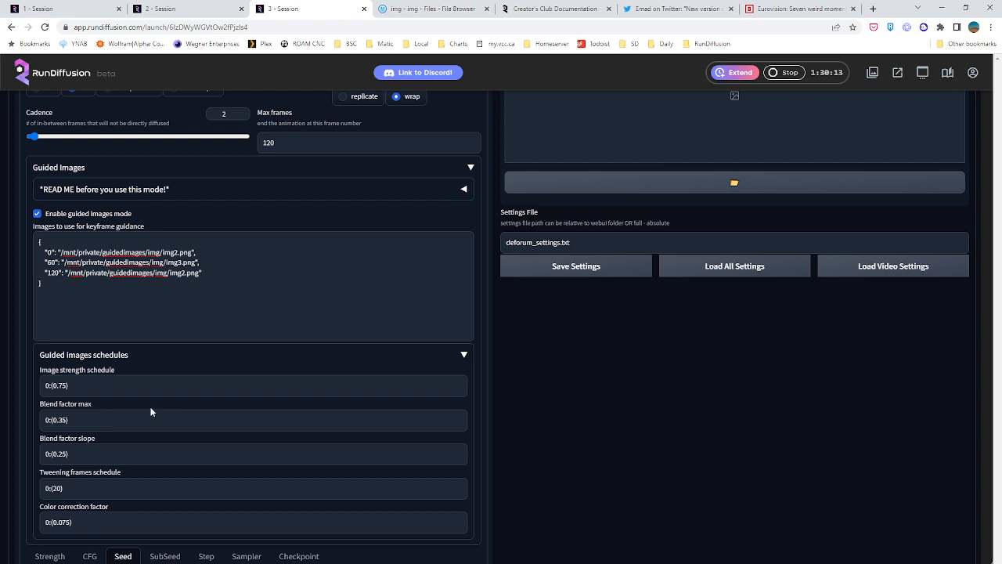
scroll(151, 412, down, 5)
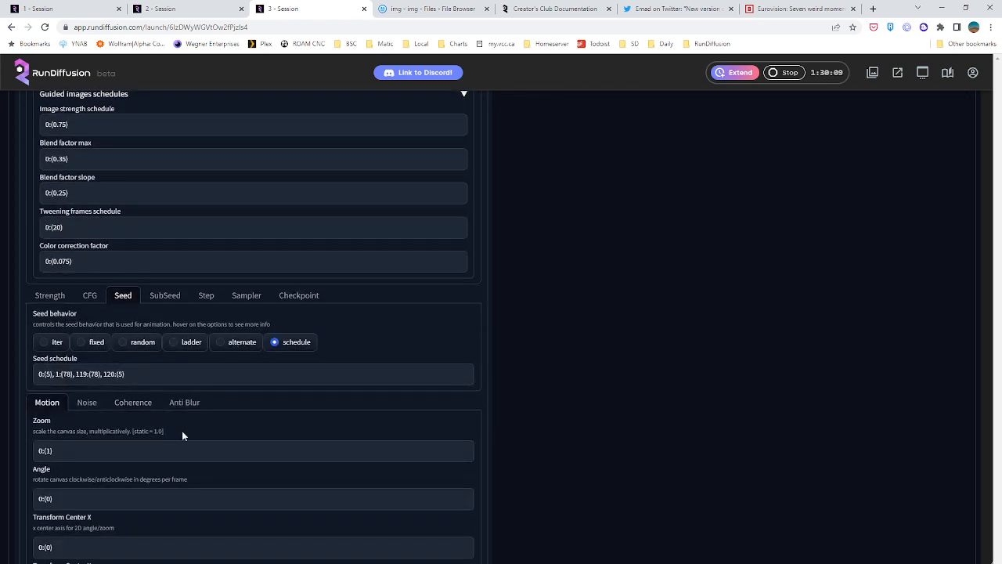
Check the strength and CFG schedules in the keyframe settings and open the Deforum prompts
click(44, 297)
click(89, 295)
scroll(145, 298, up, 9)
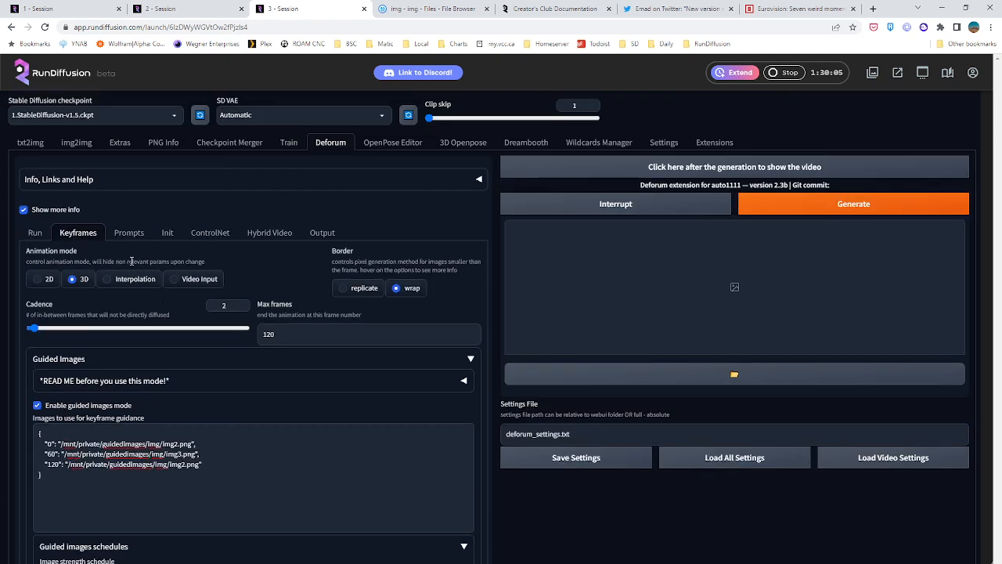
click(130, 239)
drag(188, 346, 28, 318)
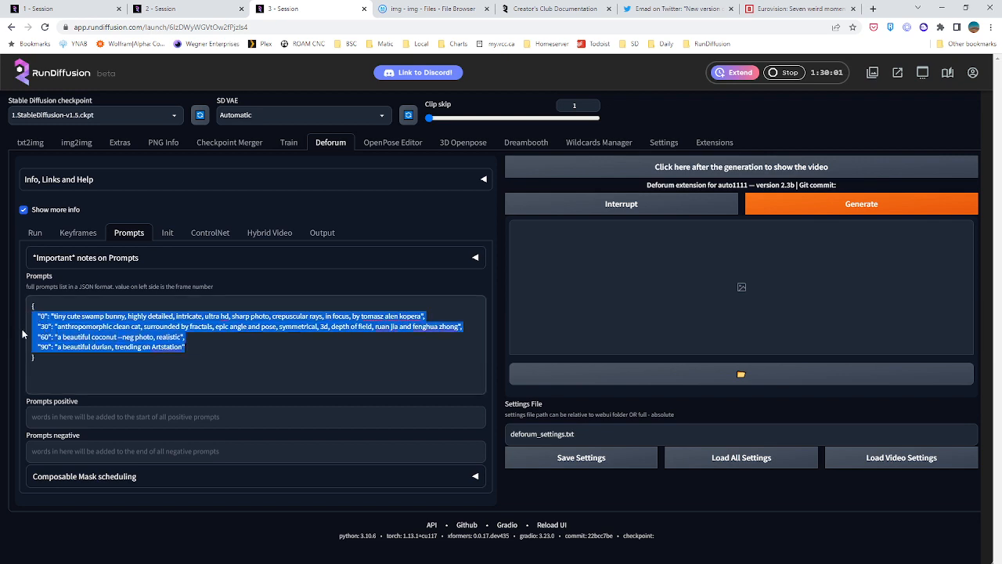
key(BackSpace)
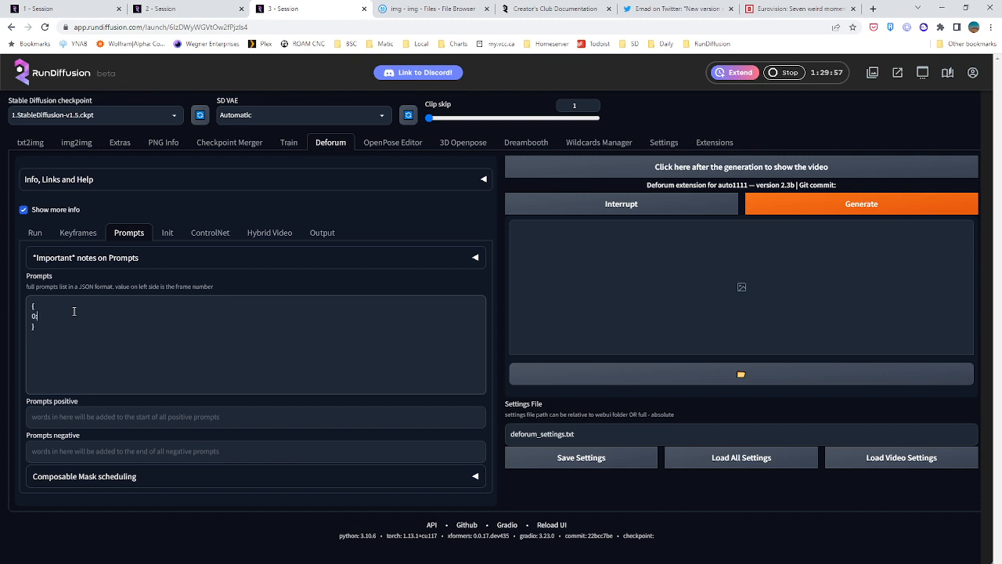
key(ctrl+z)
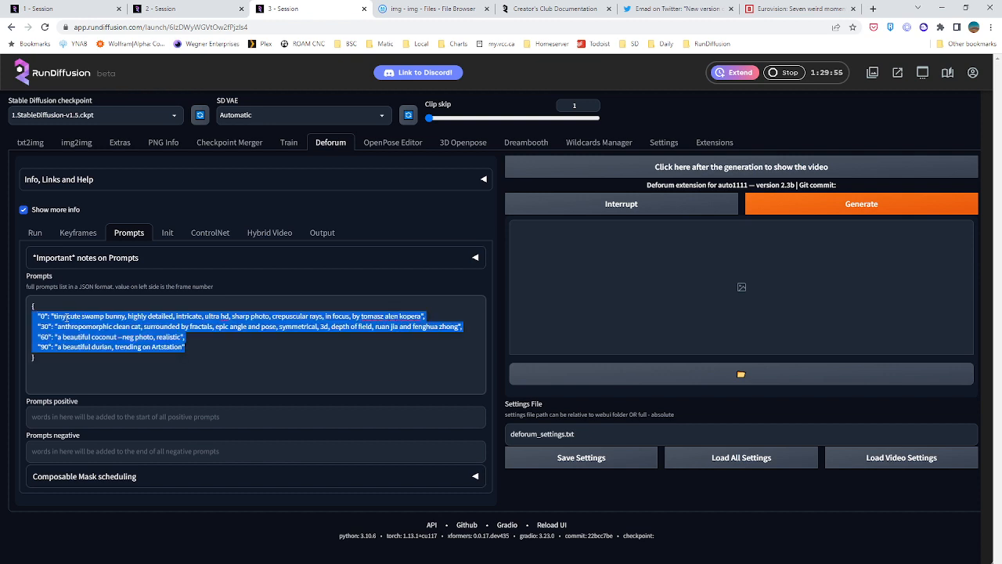
Replace the default prompts with a single frame-0 prompt reading "torus", keeping the JSON quotes and closing brace
drag(55, 315, 200, 353)
key(BackSpace)
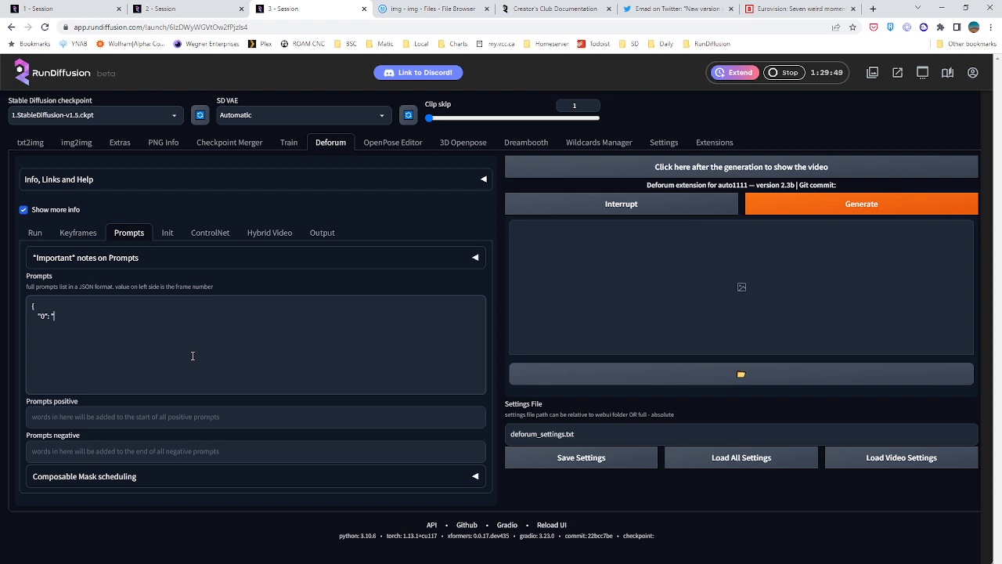
text("torus)
text(")
text(})
text(})
Insert "earth like planet in space," before "torus" in the frame-0 prompt
click(70, 316)
click(50, 317)
text(earth like planet,)
key(Delete)
key(Delete)
key(Delete)
key(Delete)
key(Delete)
key(BackSpace)
key(BackSpace)
key(ctrl+z)
key(ctrl+z)
key(ctrl+z)
text(earth like planet,)
click(104, 316)
text(in space)
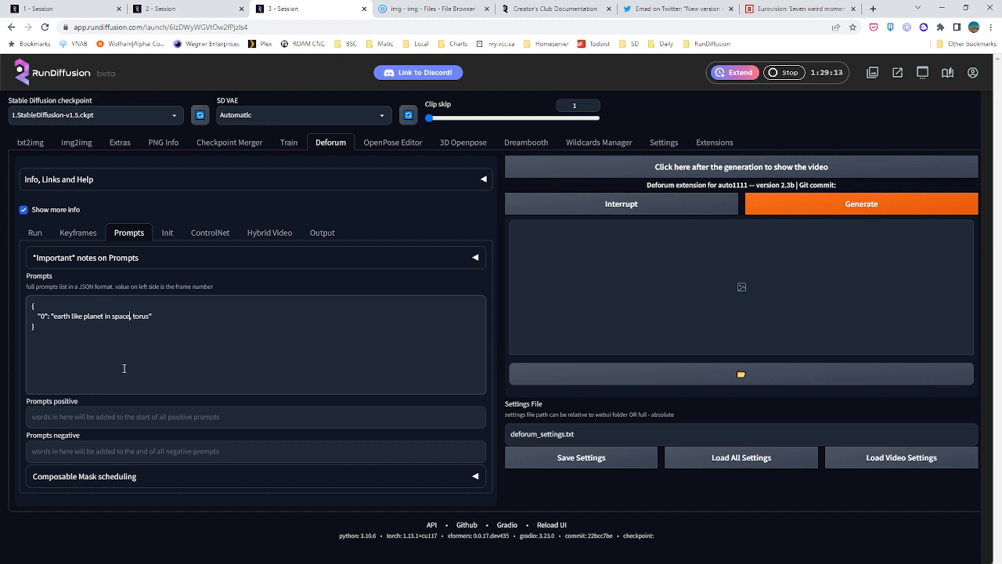
click(102, 328)
drag(133, 317, 54, 316)
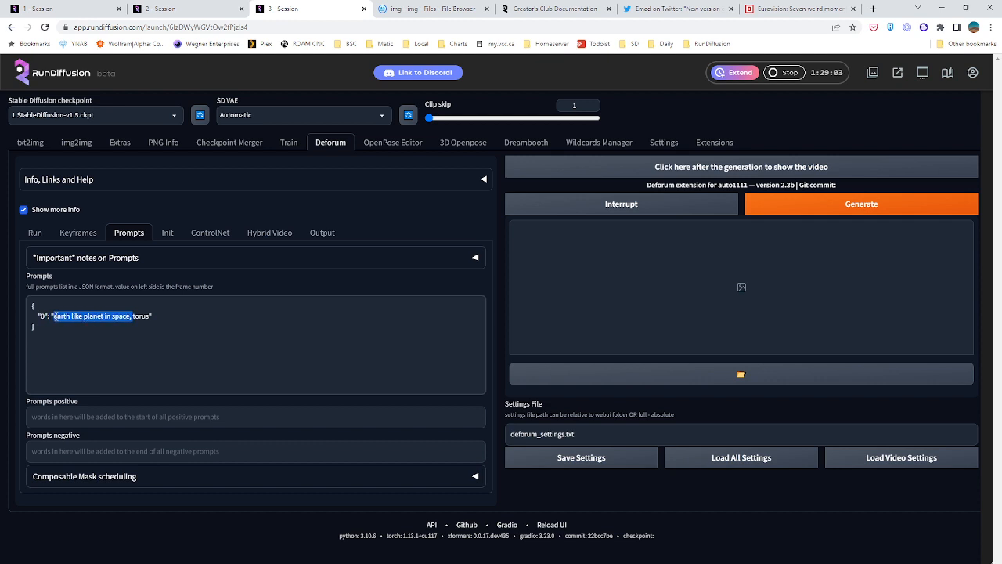
click(128, 317)
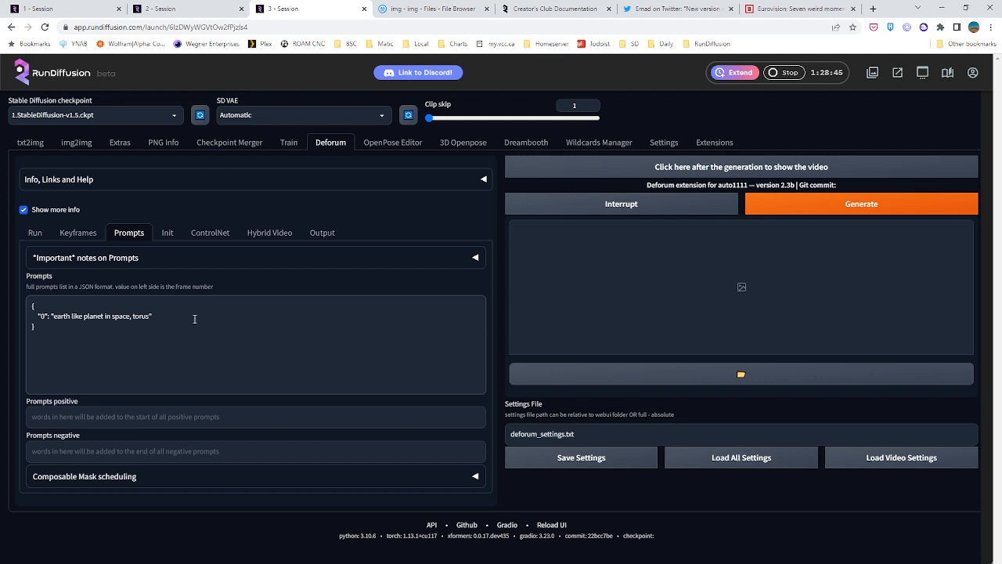
click(164, 314)
mouse_move(164, 315)
mouse_down()
mouse_move(9, 295)
mouse_move(170, 332)
mouse_up()
click(170, 329)
Look through the guided images in the file browser's img folder, and return to the third session
click(452, 7)
double_click(227, 205)
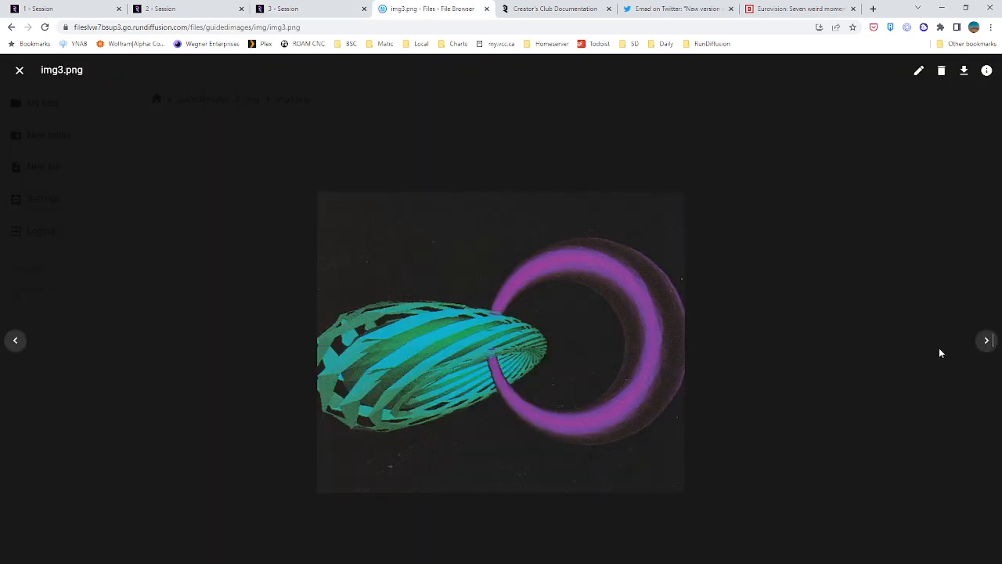
click(987, 344)
click(987, 342)
click(988, 342)
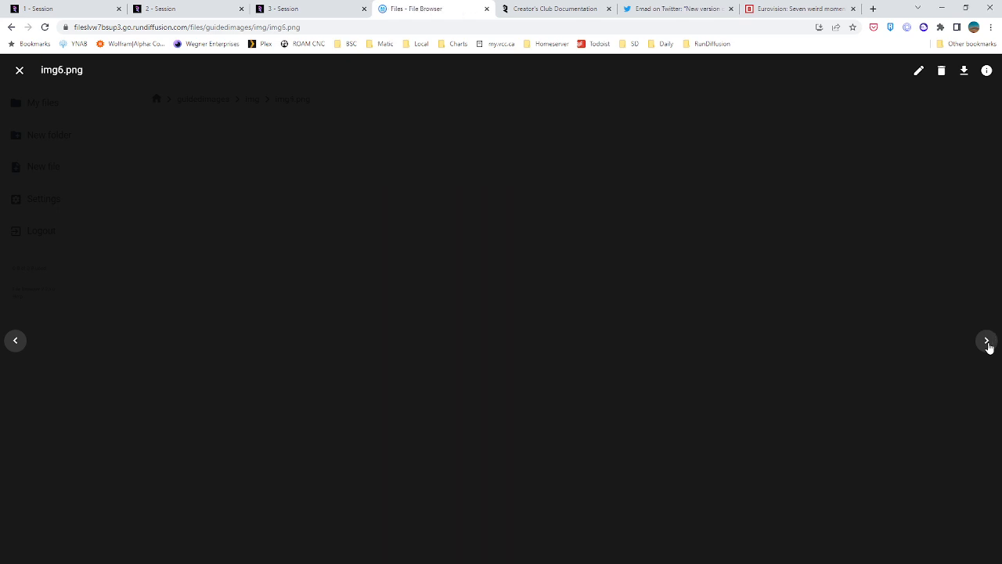
click(987, 342)
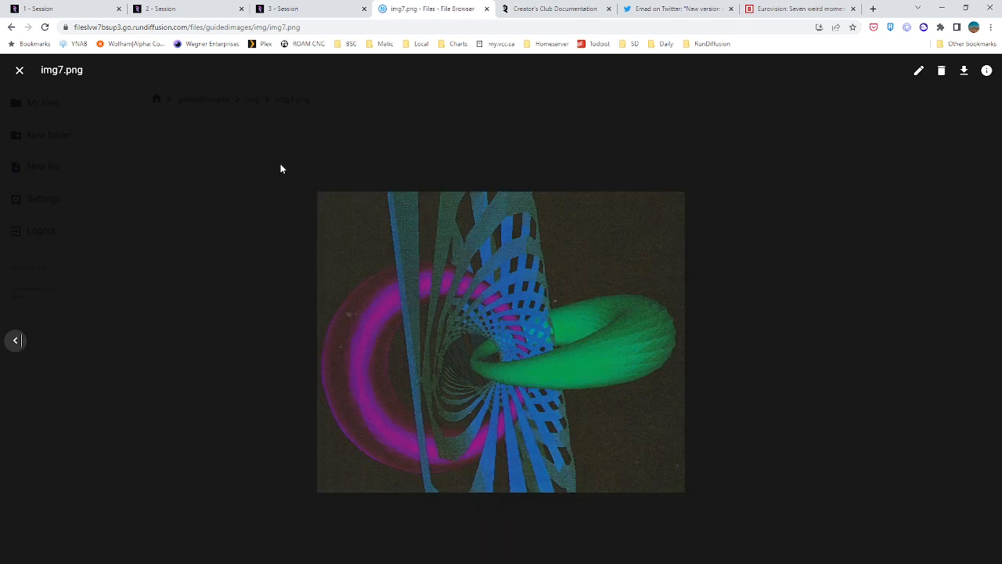
click(14, 72)
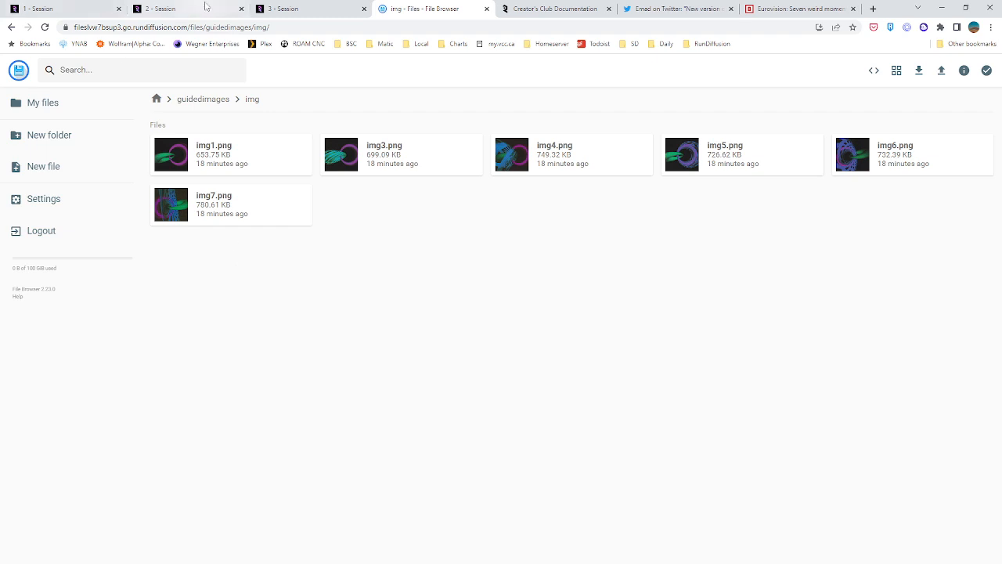
click(221, 6)
click(302, 7)
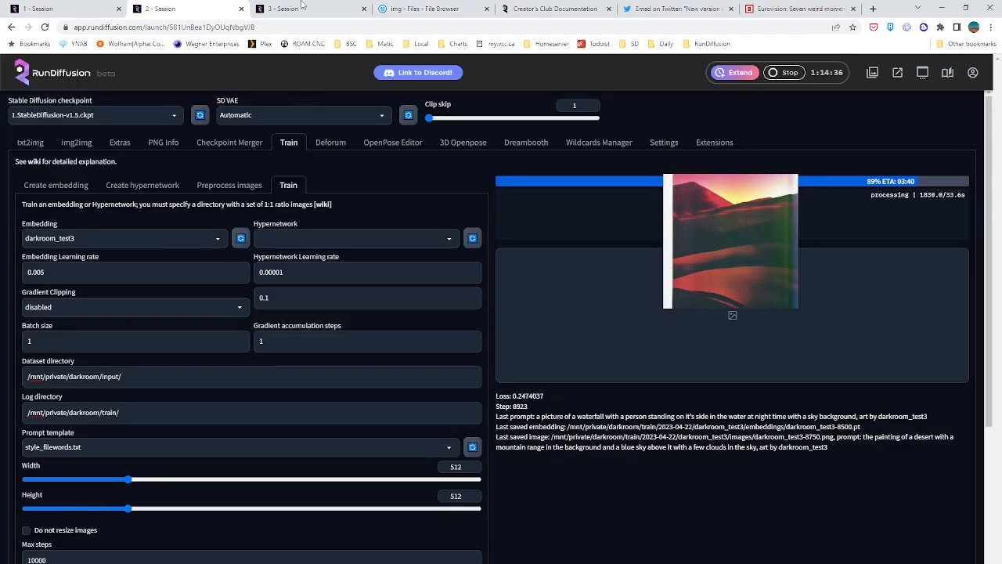
Append ", abretro" to the frame-0 prompt and replace its opening planet phrase with "two interlocking"
click(149, 316)
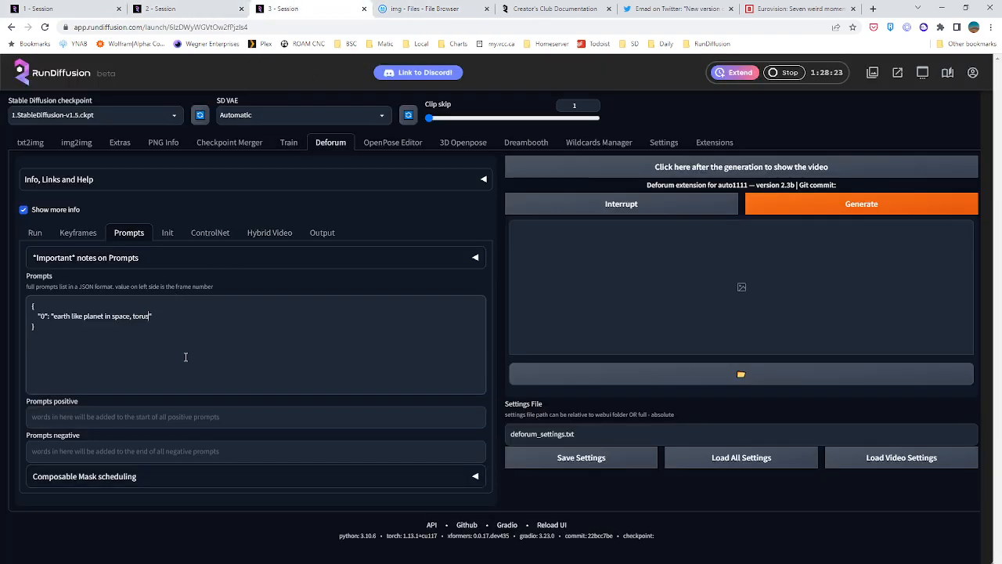
text(, abretro)
drag(129, 317, 54, 317)
text(two interlocking)
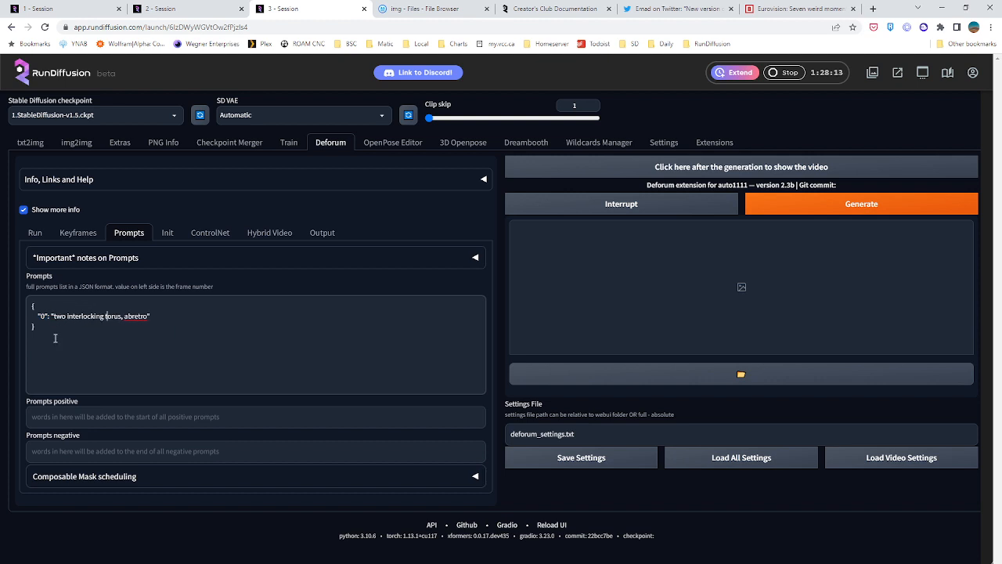
Change "torus" to "torii" in the frame-0 prompt and add "mathematical diagram," before "abretro"
key(Right)
key(Right)
key(Right)
key(Right)
key(Delete)
key(Delete)
text(ii)
text(, mathematica)
text(l diagram,)
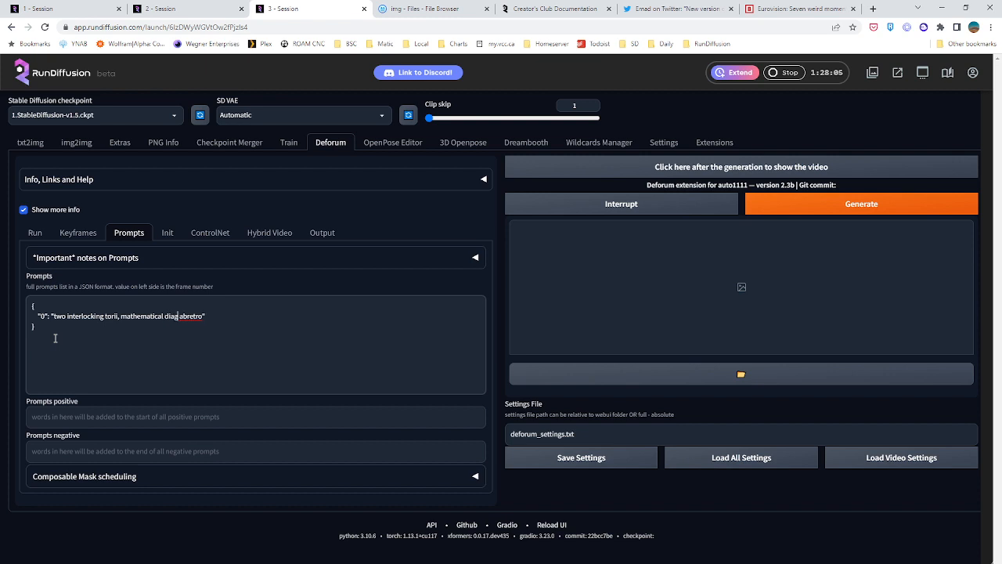
key(BackSpace)
text(,)
Insert the abretro Lora into the txt2img prompt and cut its tag <lora:abretro:1> for reuse
drag(191, 316, 233, 319)
click(234, 319)
click(187, 315)
drag(194, 315, 216, 316)
click(30, 142)
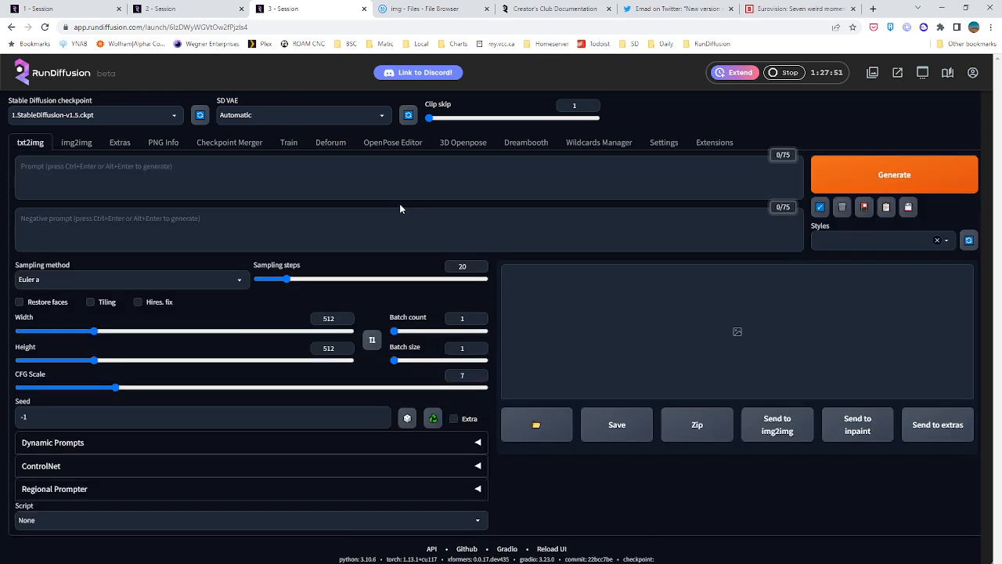
click(857, 209)
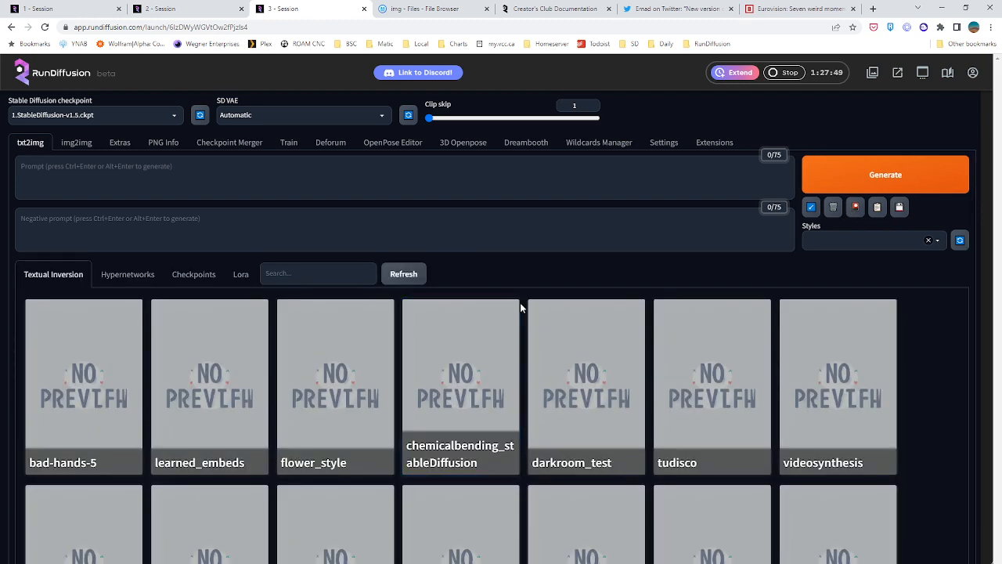
click(240, 274)
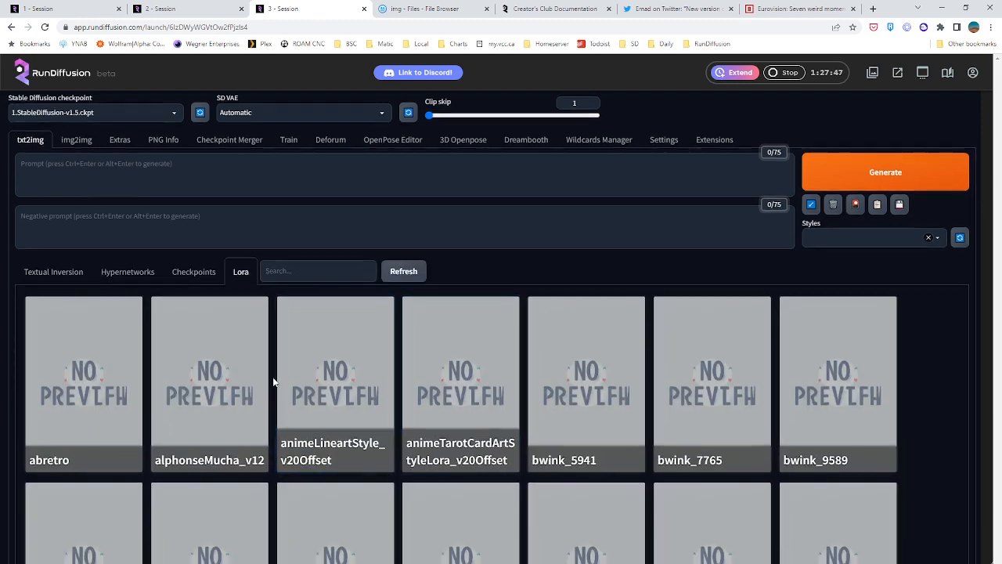
scroll(297, 369, down, 3)
scroll(155, 320, up, 1)
scroll(155, 319, up, 3)
click(97, 338)
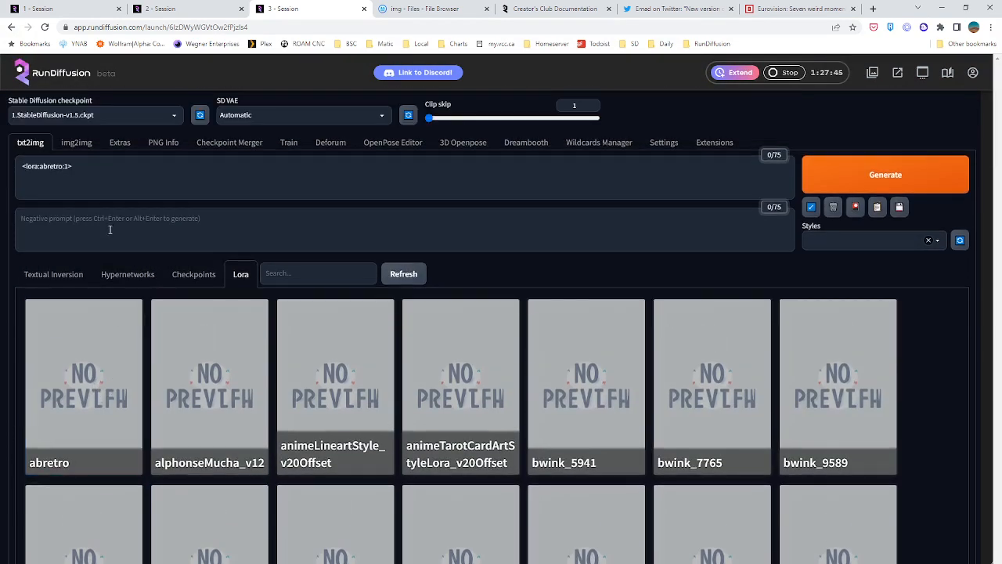
key(BackSpace)
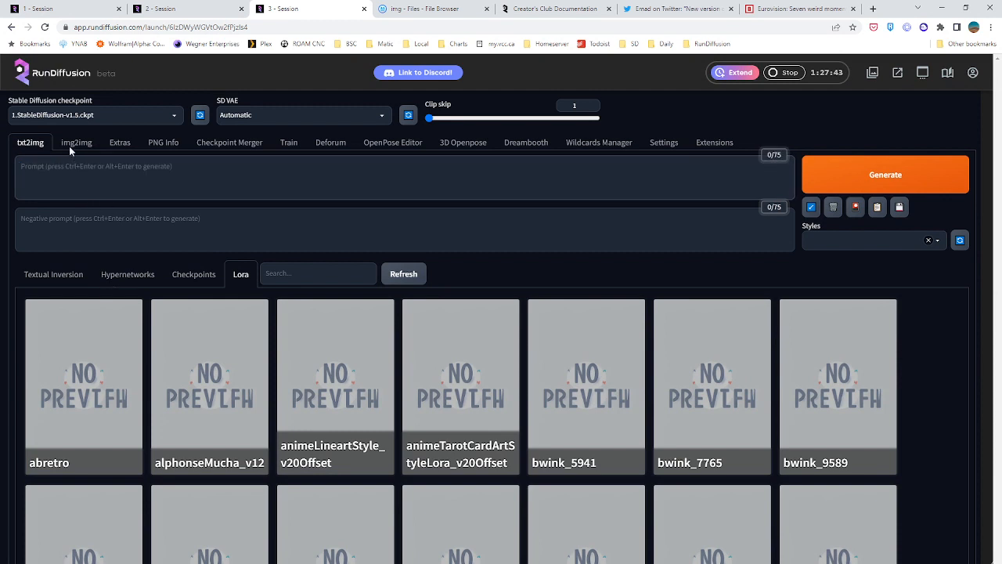
Paste the <lora:abretro:1> tag at the end of Deforum's frame-0 prompt, preceded by the trigger word "abretro"
click(324, 145)
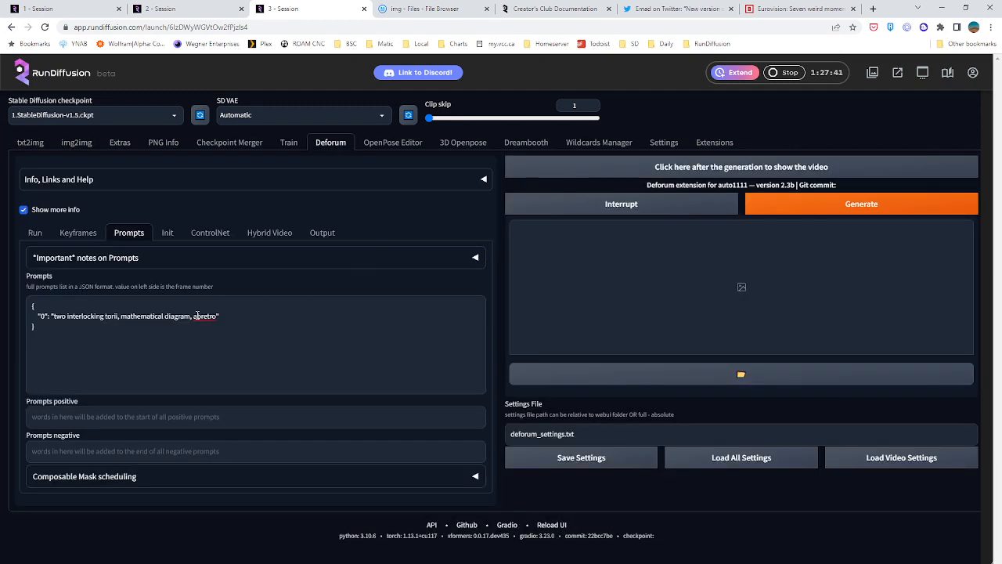
drag(192, 316, 215, 317)
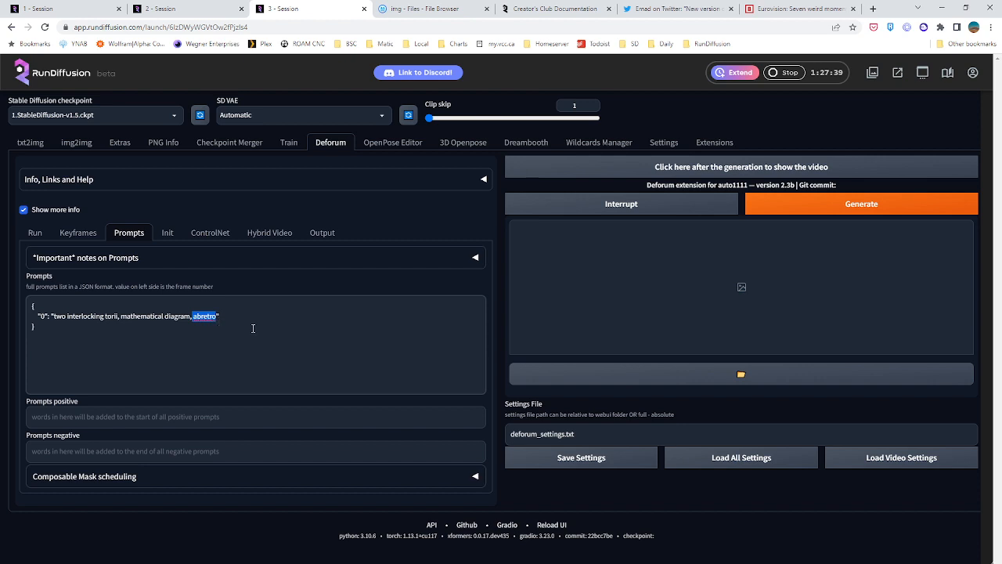
text(<lora:abretro:1>)
click(193, 316)
key(BackSpace)
key(BackSpace)
text(, abretro,)
key(BackSpace)
drag(284, 325, 285, 320)
Set the Deforum output video's FPS to 30
click(166, 236)
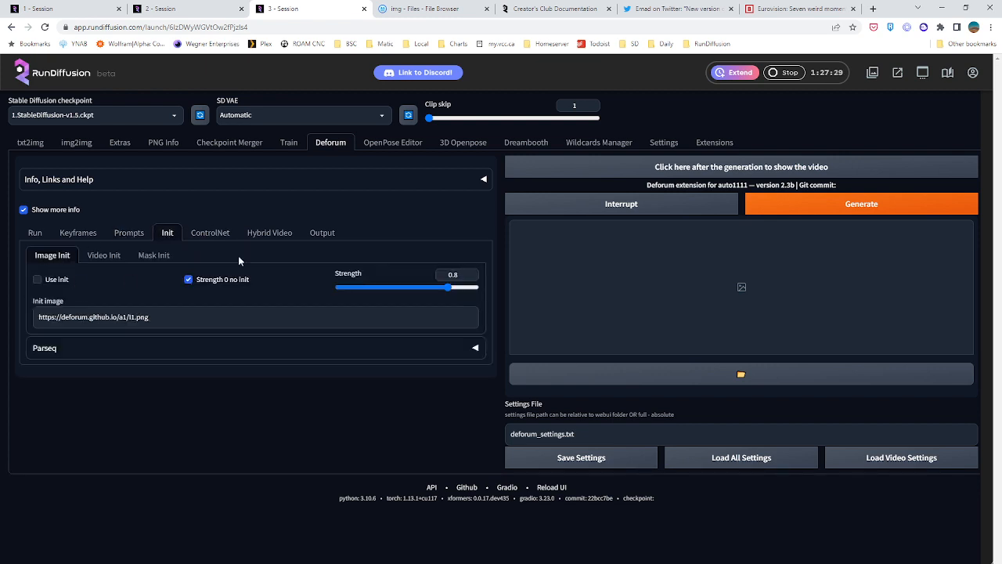
click(226, 235)
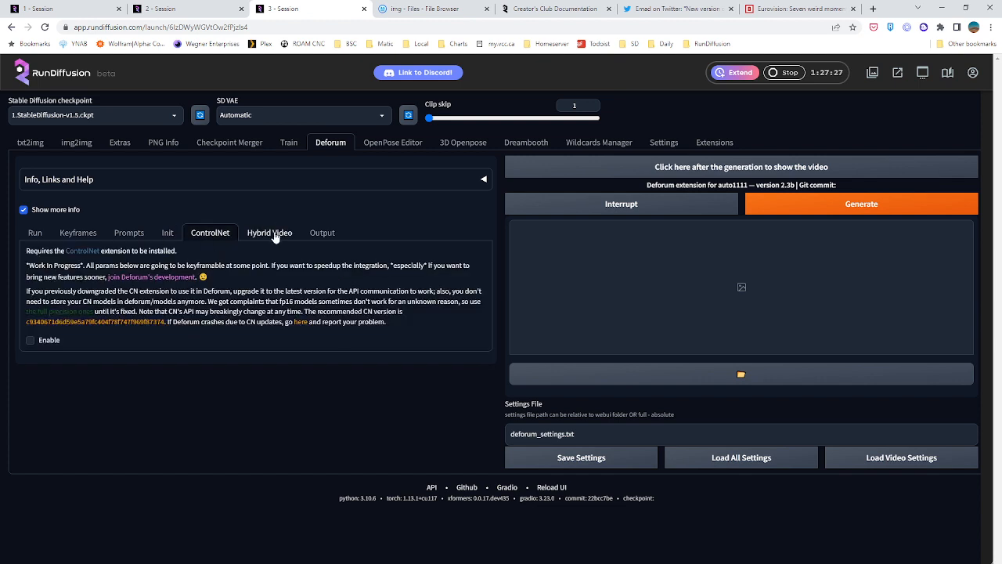
click(274, 235)
click(324, 233)
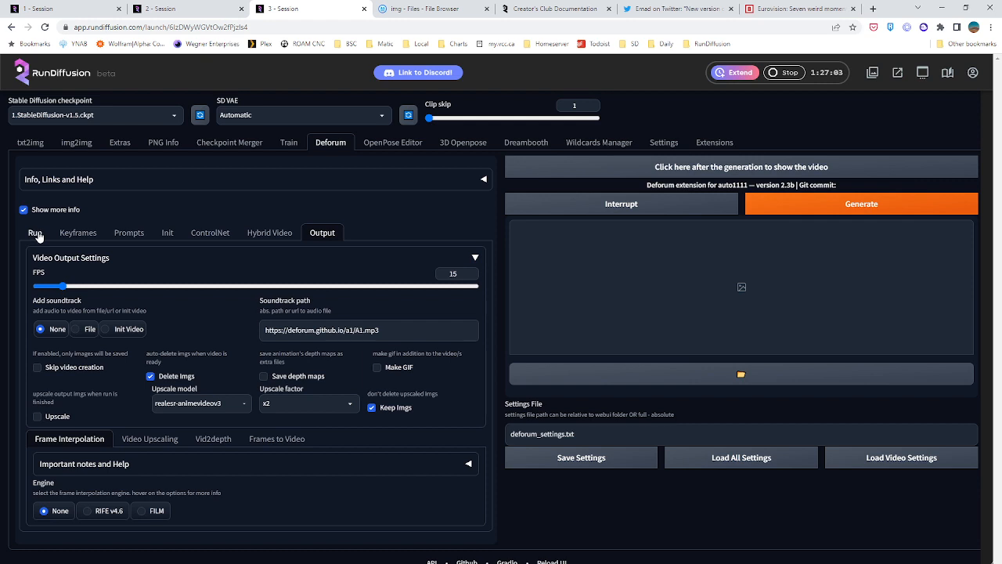
drag(461, 274, 355, 281)
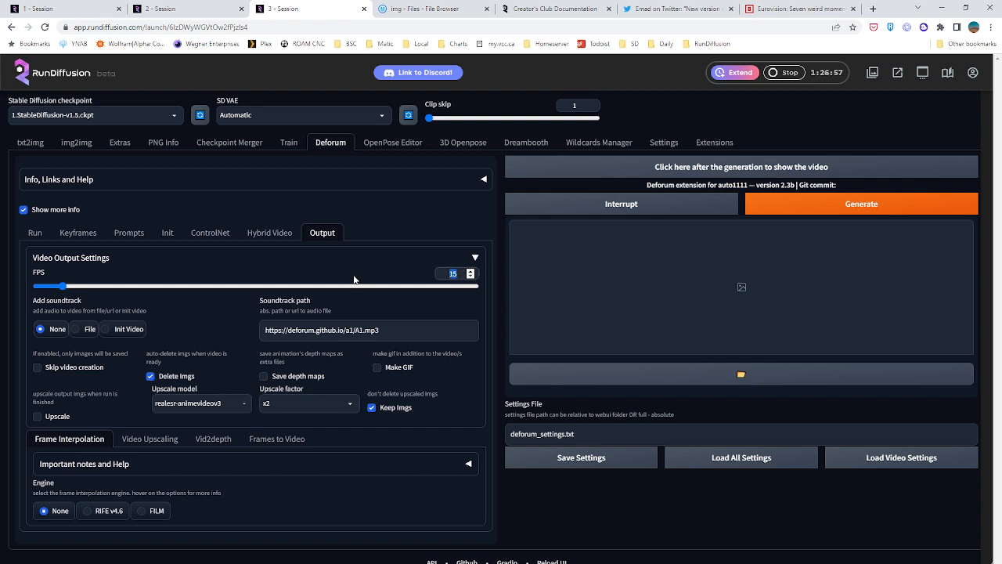
text(24)
drag(458, 273, 421, 274)
text(30)
Recheck the run and keyframe settings and generate the Deforum animation
click(34, 234)
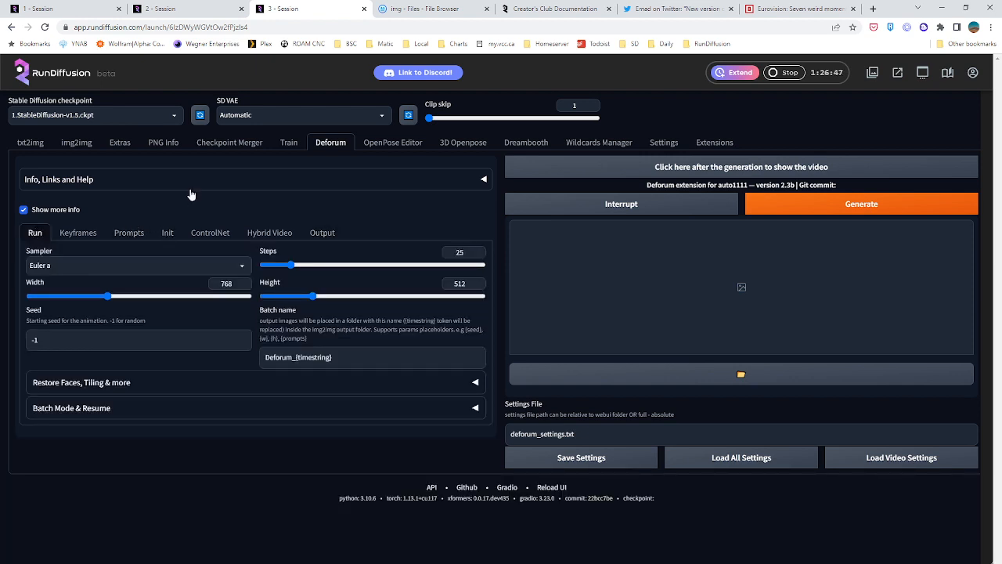
click(81, 234)
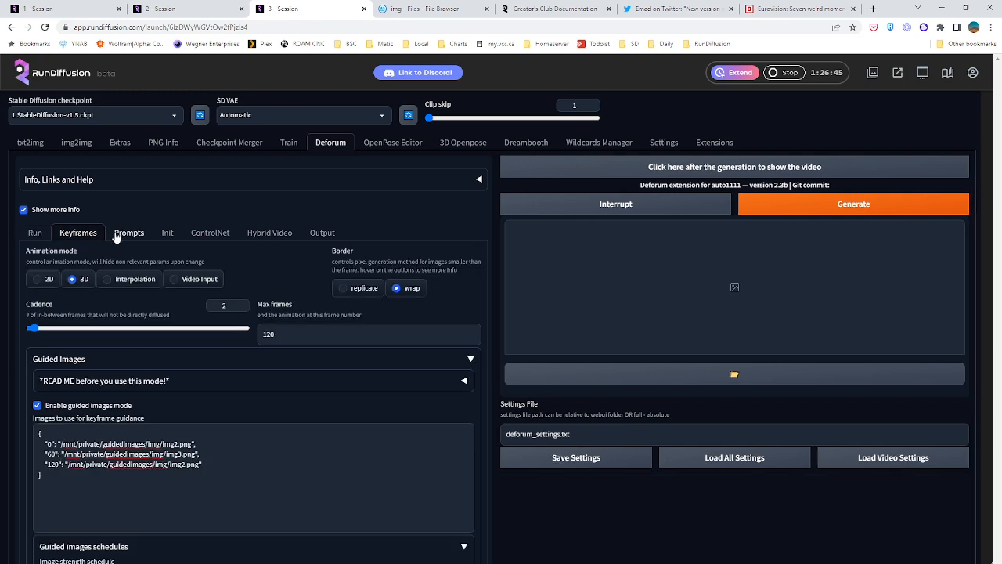
scroll(189, 343, down, 15)
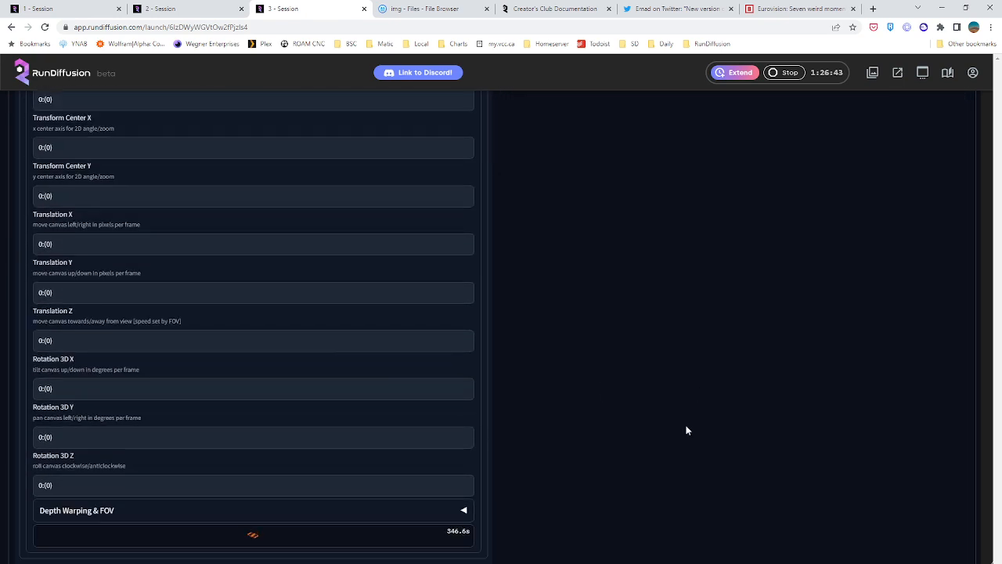
scroll(686, 362, up, 15)
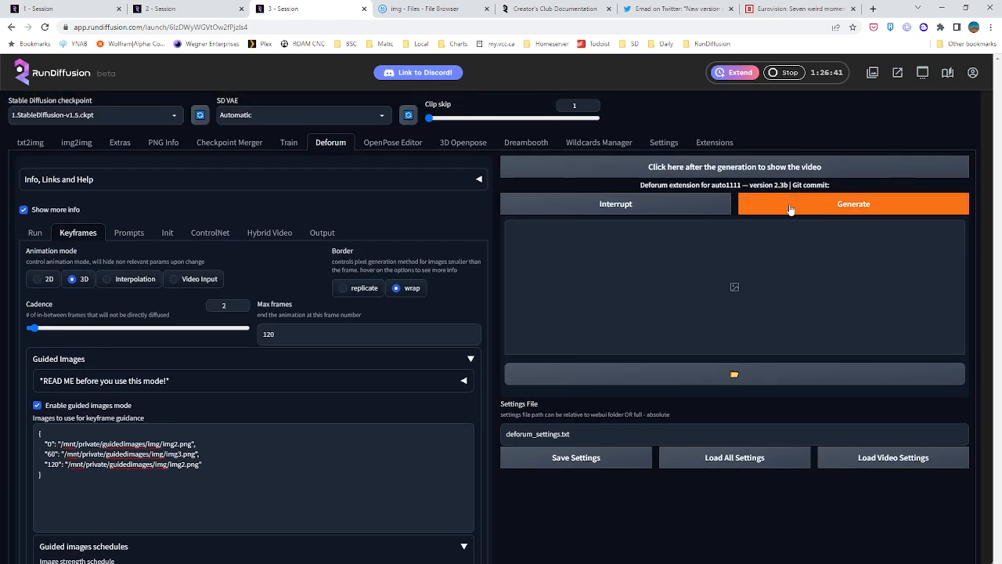
click(790, 209)
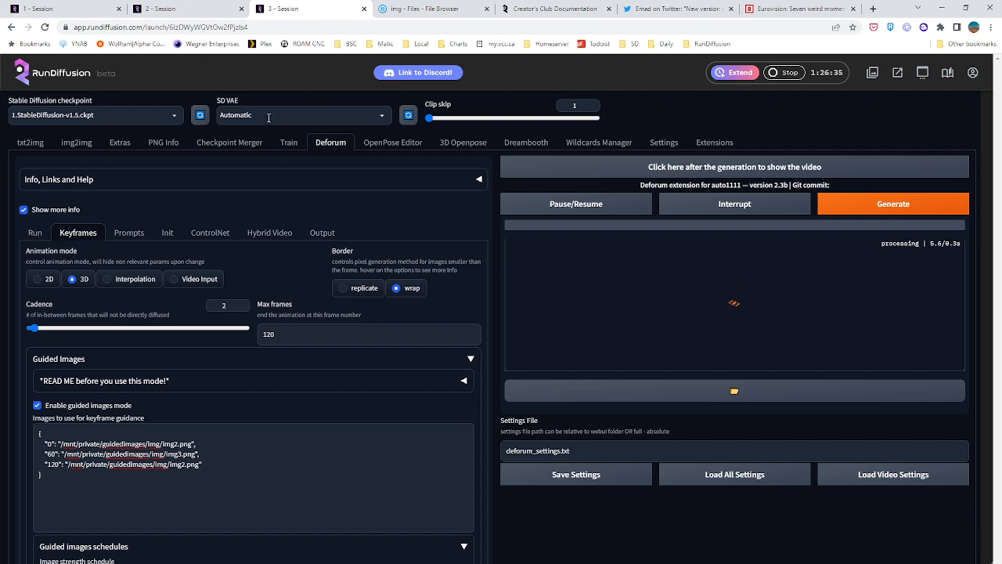
Check the embedding training progress in the second session, and return to the third session to inspect the Deforum generation
click(171, 8)
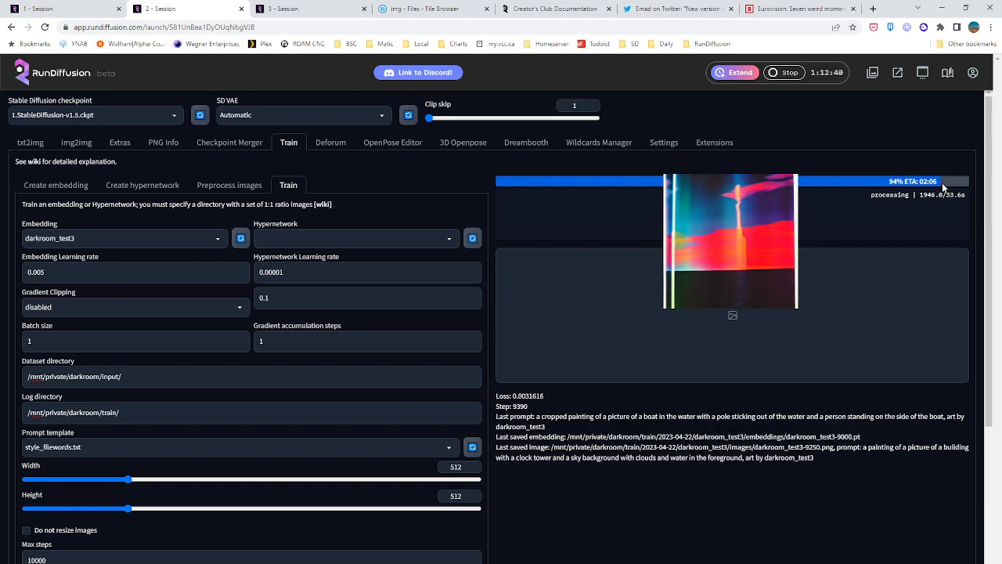
click(283, 8)
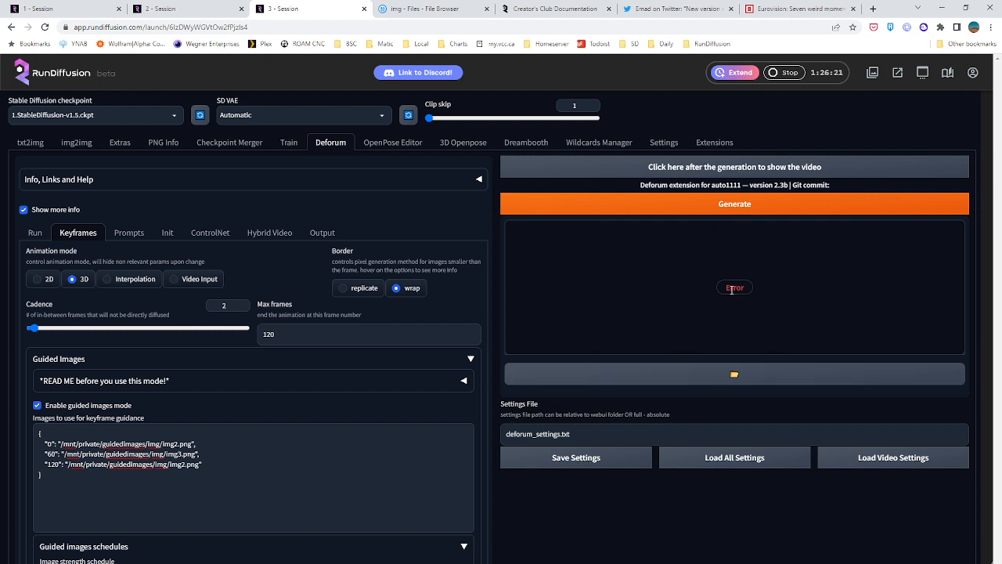
scroll(734, 287, down, 1)
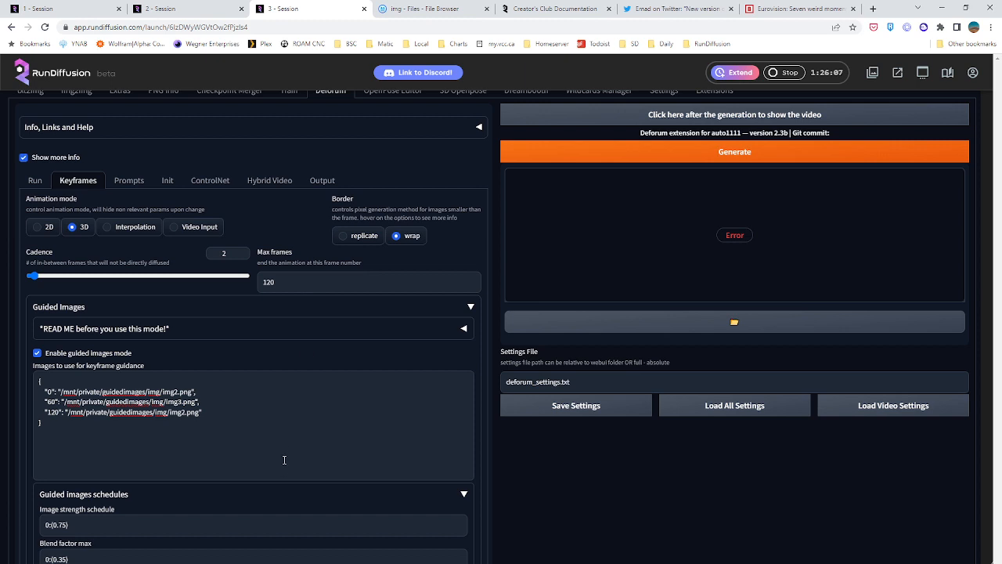
Copy Deforum's full Prompts JSON and validate it in the JSON Validator linked in the prompt notes
click(128, 180)
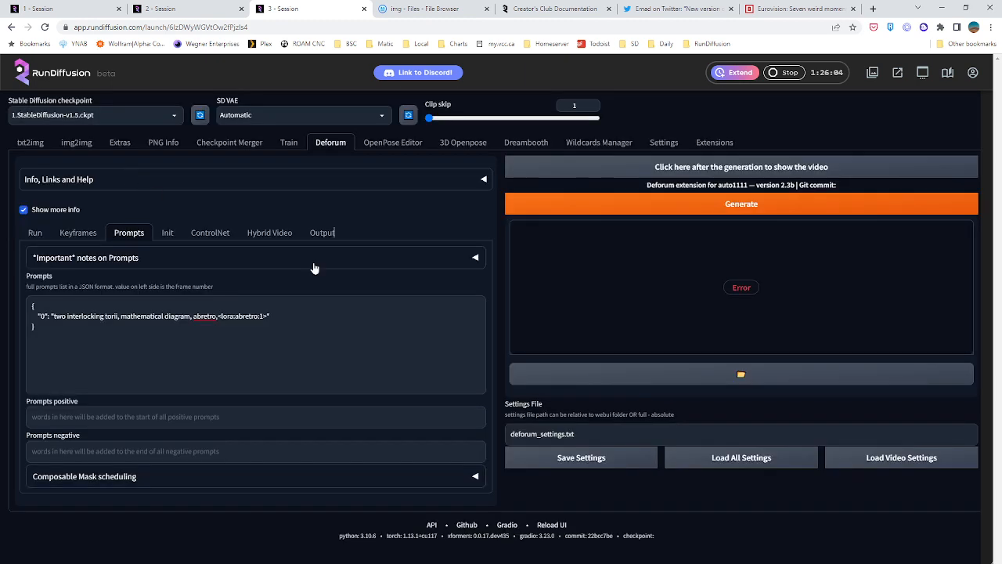
click(278, 315)
drag(81, 328, 30, 305)
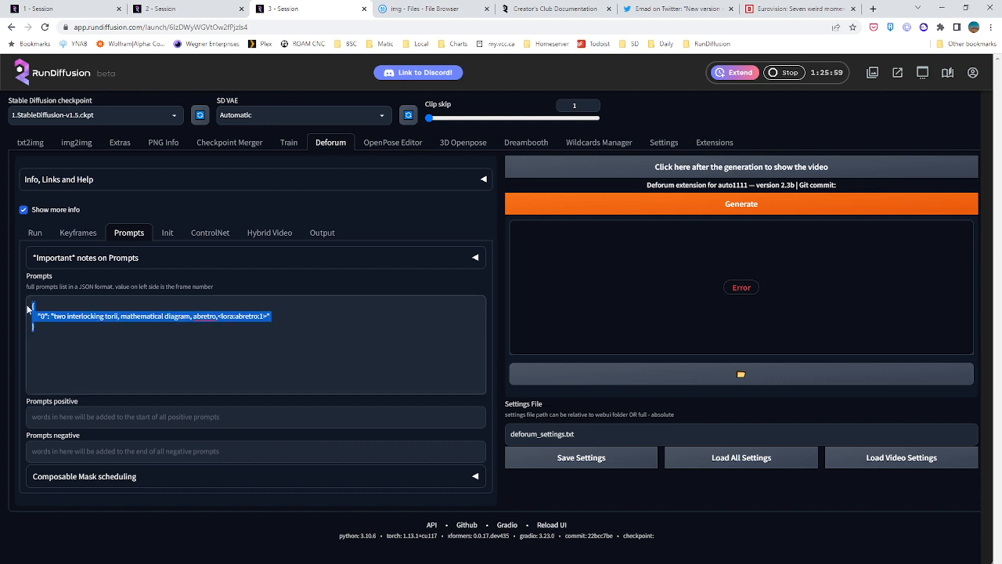
right_click(47, 315)
click(75, 357)
click(127, 258)
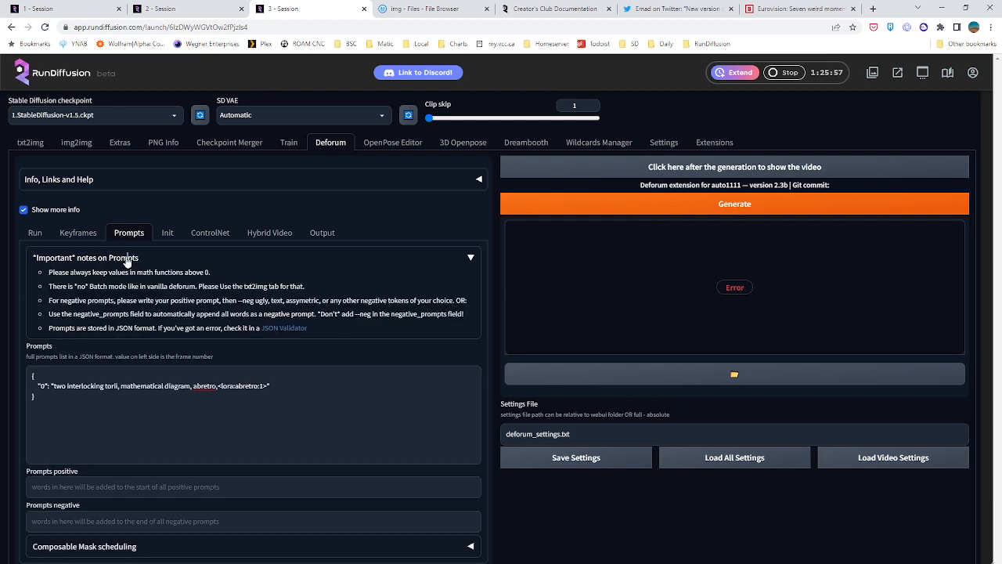
click(276, 332)
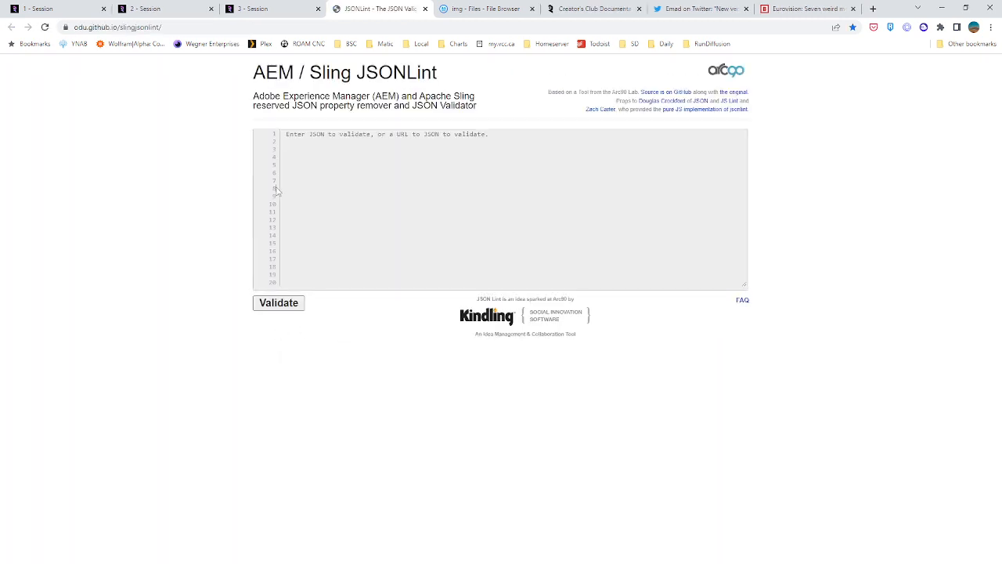
key(ctrl+v)
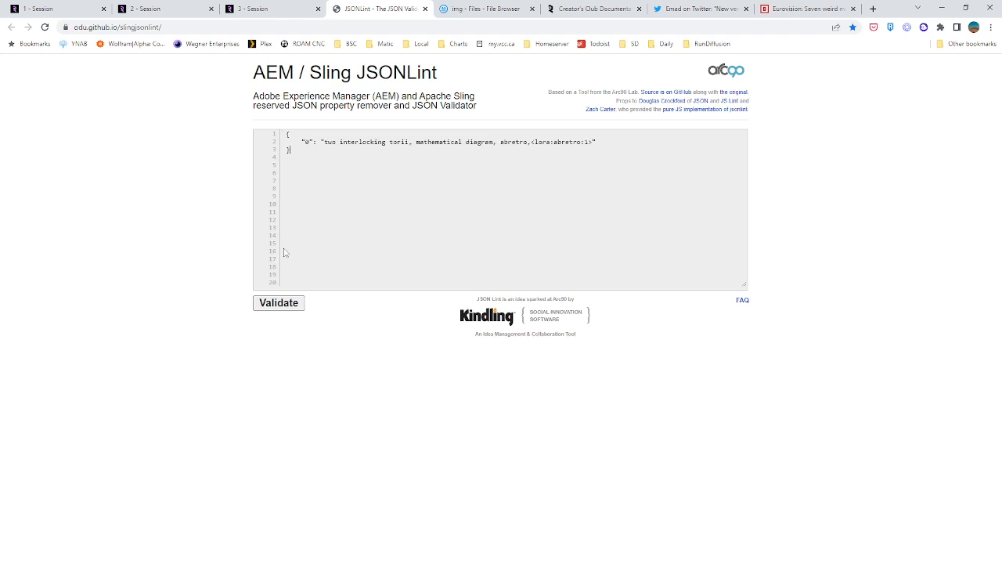
click(270, 303)
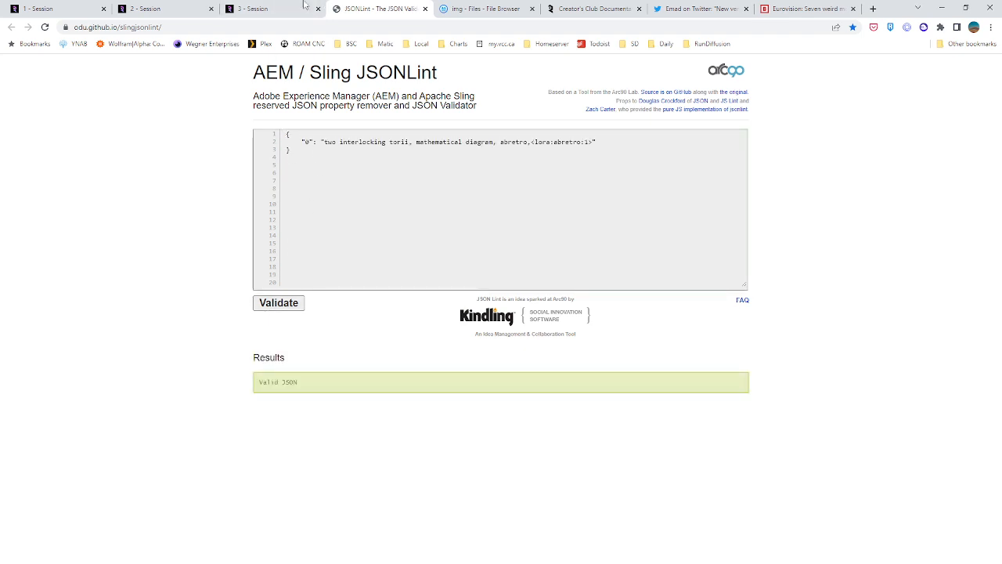
Return to the third session and check the JSON of keyframe guidance images, selecting its full text
click(274, 9)
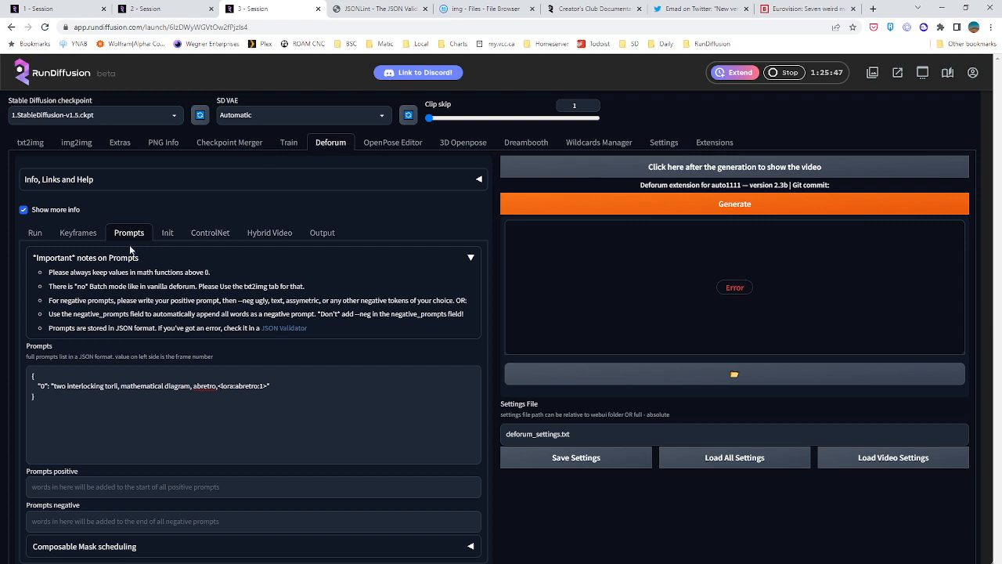
click(90, 234)
click(225, 452)
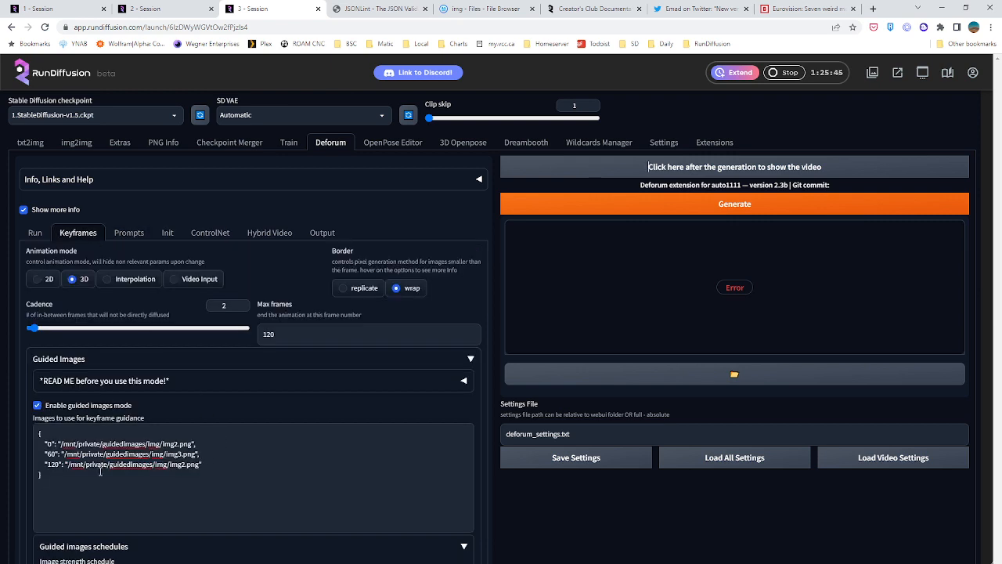
key(ctrl+a)
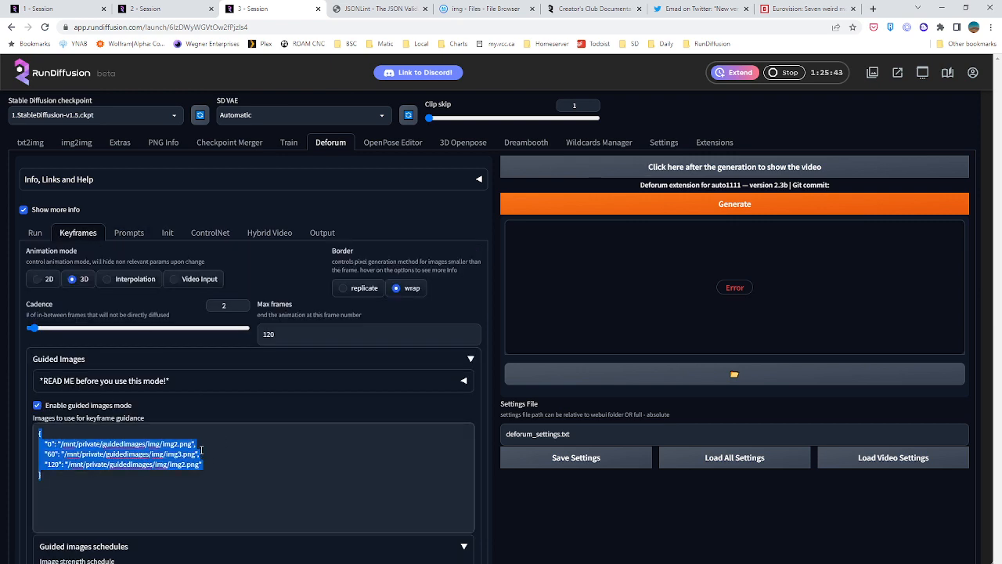
Remove the abretro trigger word and <lora:abretro:1> tag from the frame-0 prompt, and generate the animation again
click(129, 232)
drag(218, 386, 266, 387)
key(BackSpace)
key(BackSpace)
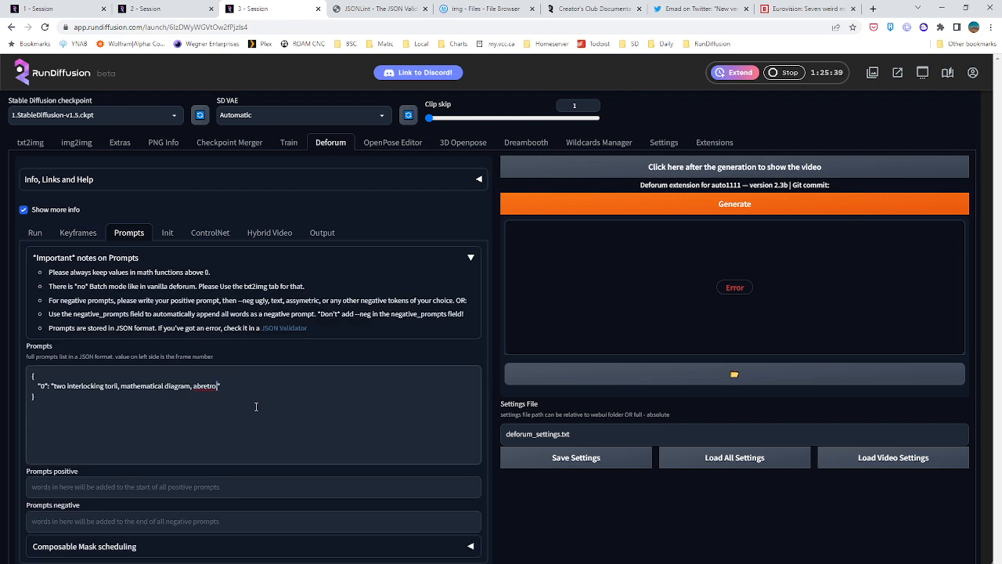
key(BackSpace)
key(BackSpace)
key(BackSpace)
key(BackSpace)
key(BackSpace)
key(BackSpace)
key(BackSpace)
key(BackSpace)
key(BackSpace)
click(607, 209)
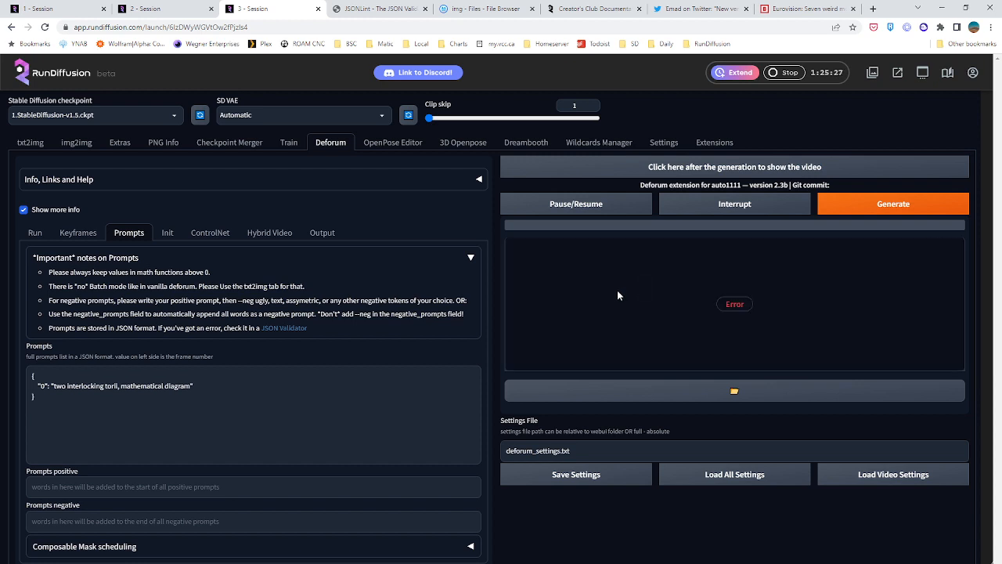
Compare the guided-image paths in Deforum's keyframes with the files in File Browser's guidedimages/img folder, and return to the third session
click(78, 232)
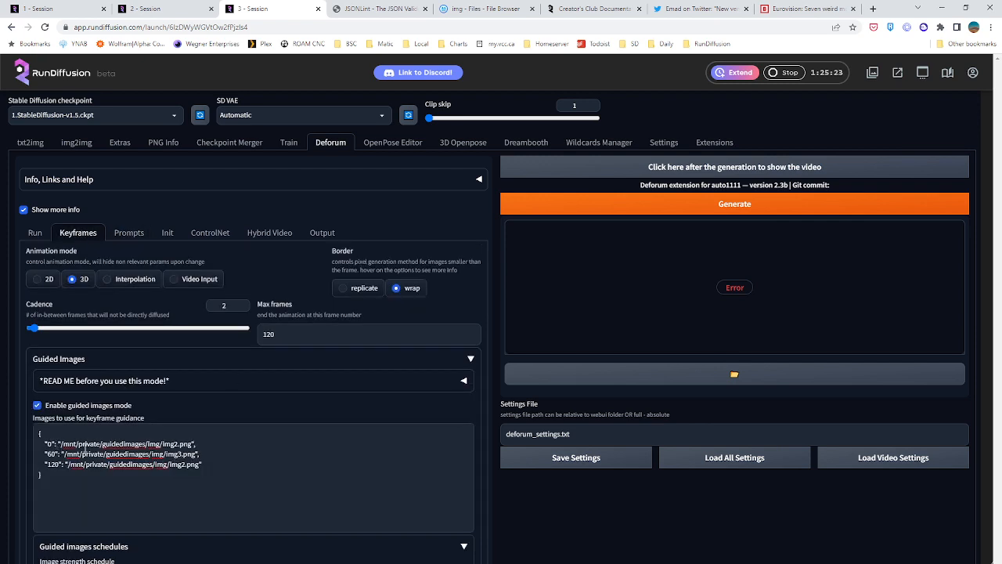
click(484, 9)
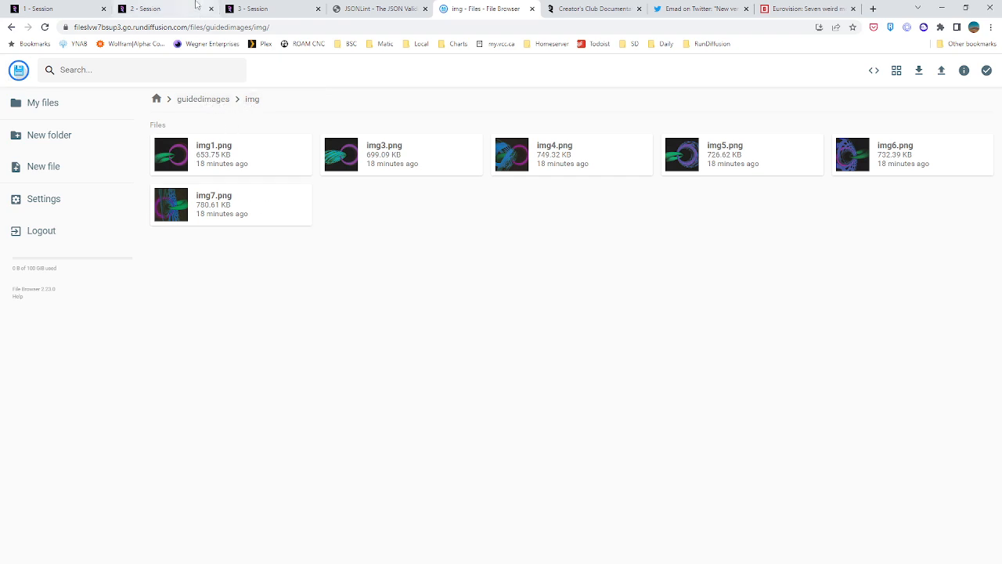
click(274, 8)
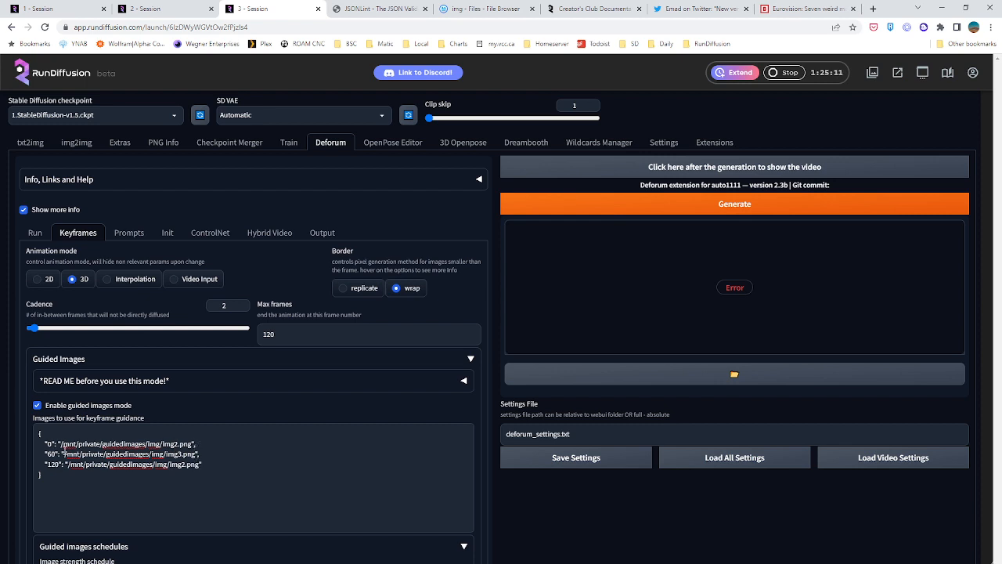
drag(60, 444, 179, 455)
click(234, 479)
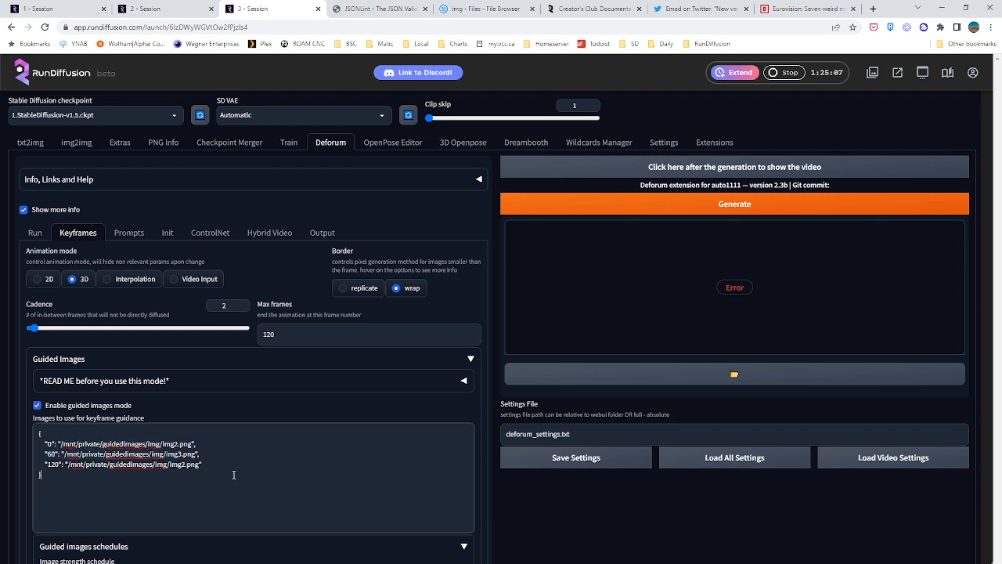
click(448, 11)
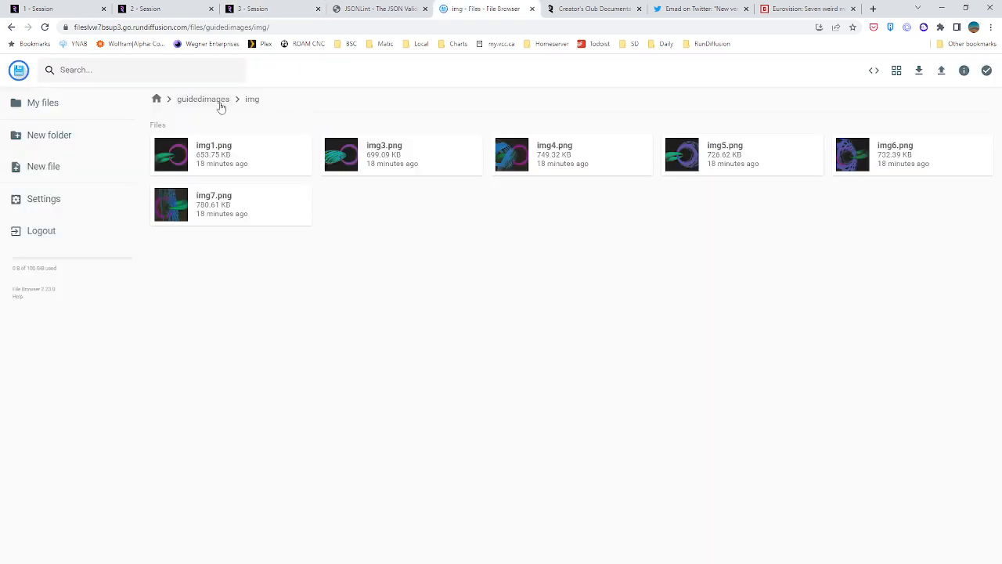
click(278, 9)
Review Deforum's guided-image schedules, motion values and run settings for a possible cause of the generation error
scroll(196, 477, down, 3)
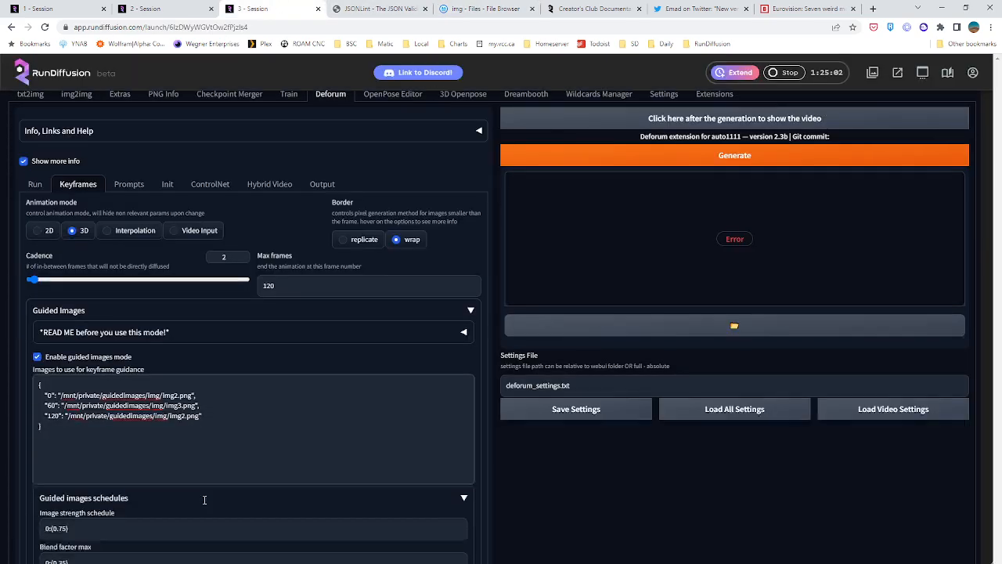
scroll(196, 477, down, 3)
scroll(196, 478, up, 1)
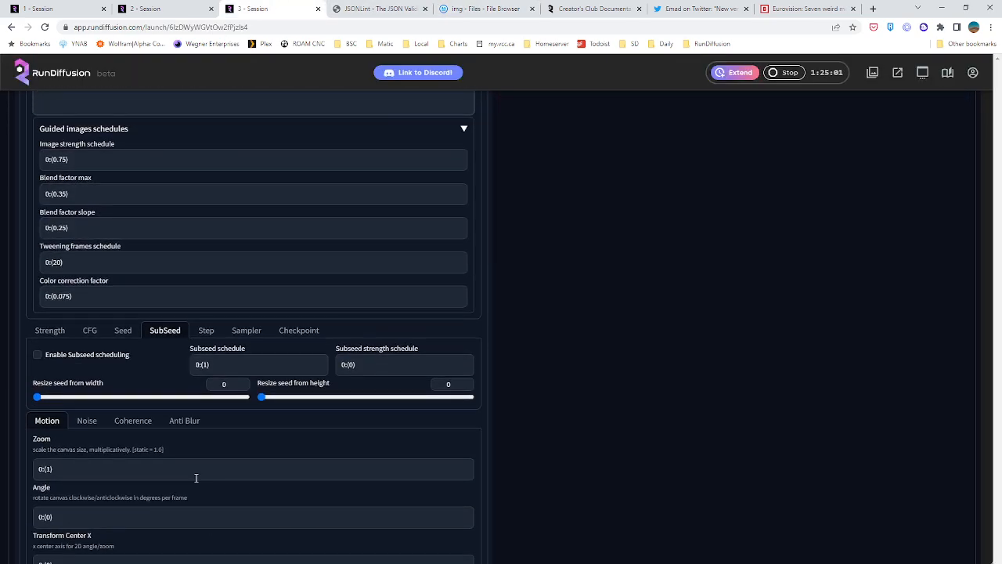
scroll(196, 477, down, 5)
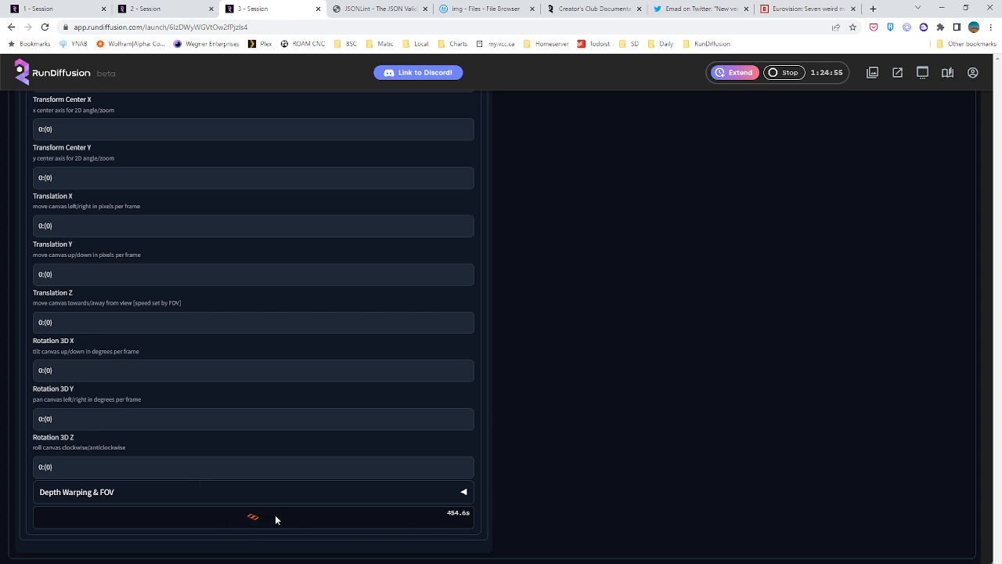
scroll(285, 514, up, 10)
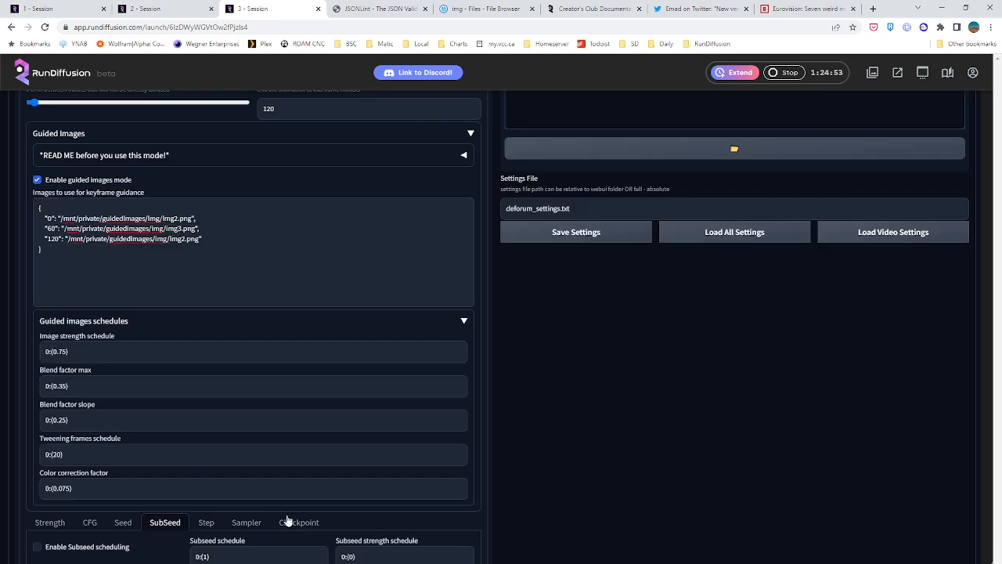
scroll(285, 515, up, 3)
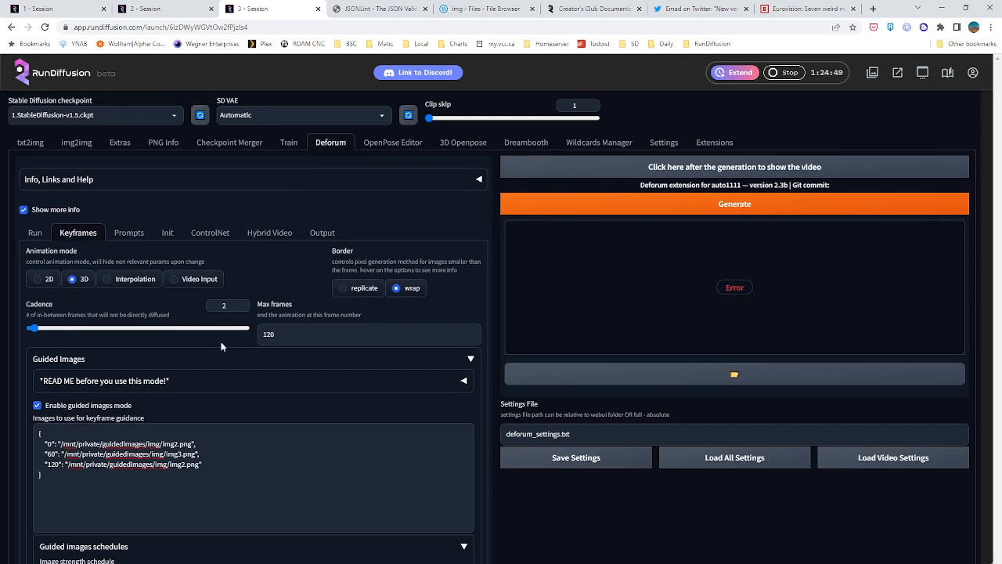
click(35, 233)
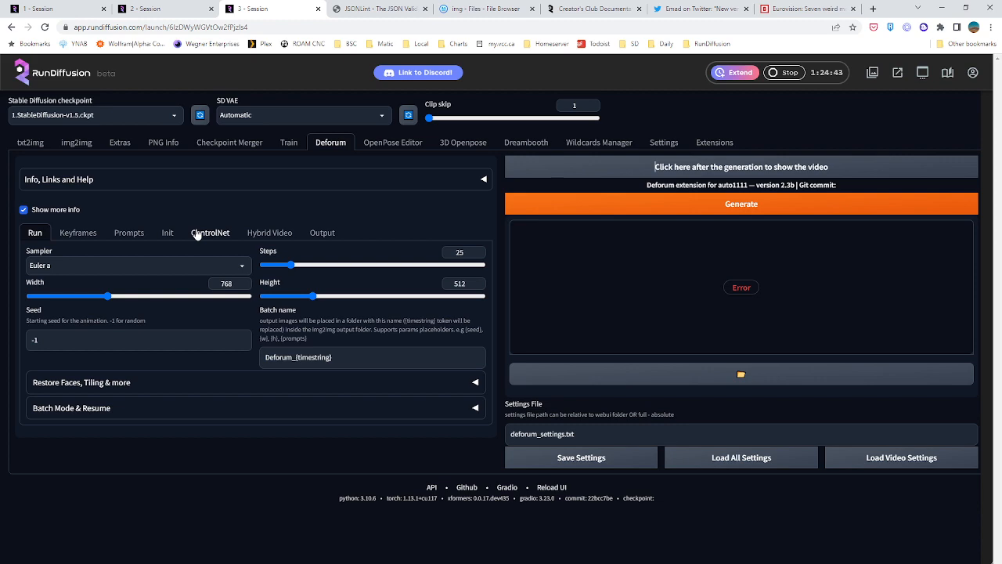
click(78, 233)
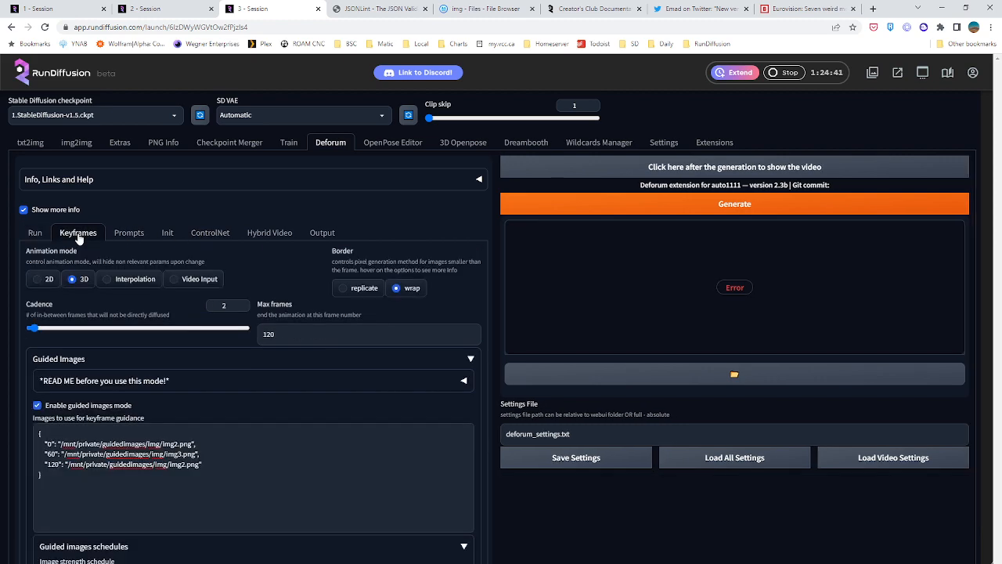
scroll(138, 325, down, 10)
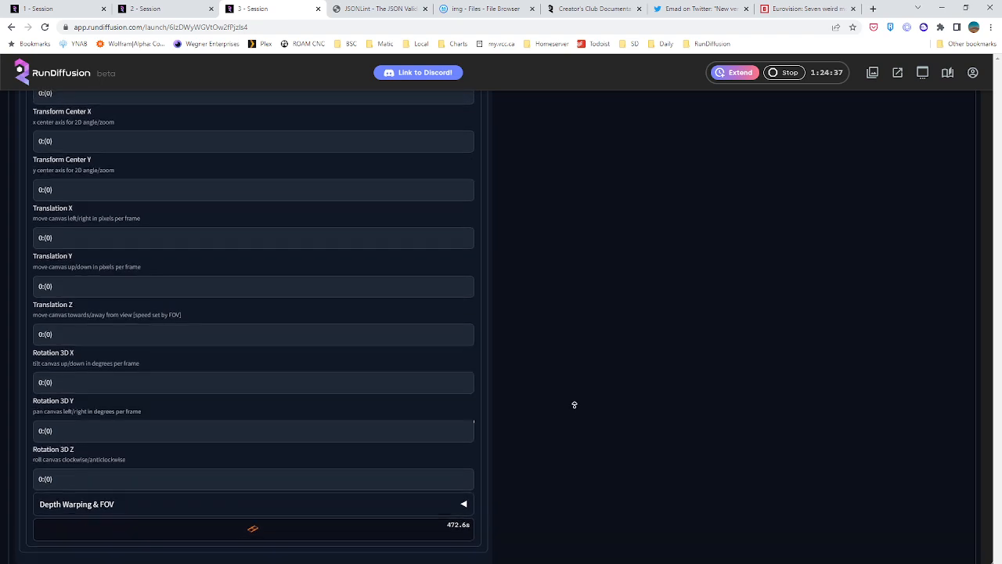
middle_click(574, 450)
scroll(569, 394, up, 15)
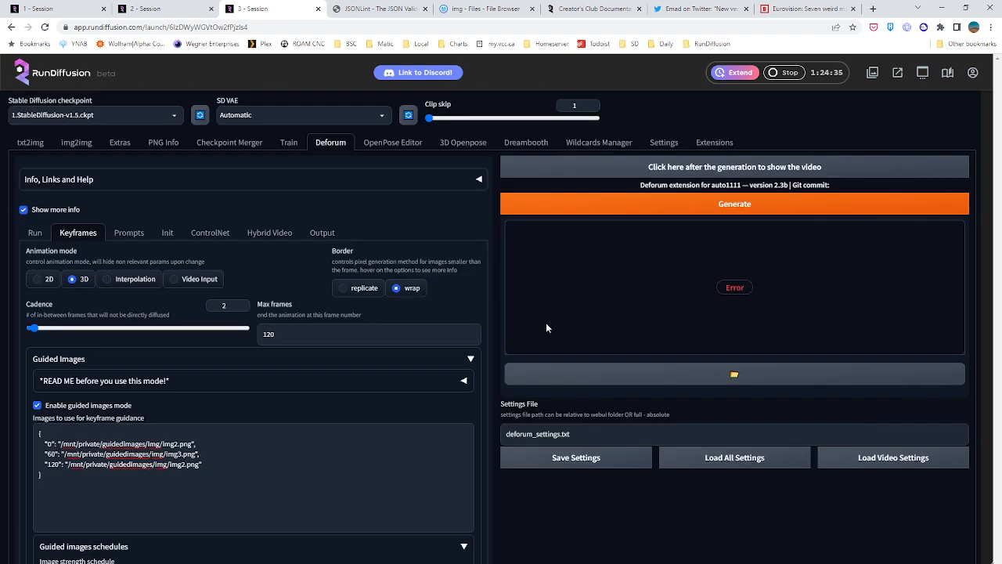
Try the 2D animation mode, inspect its motion settings, and switch back to 3D
scroll(544, 325, down, 2)
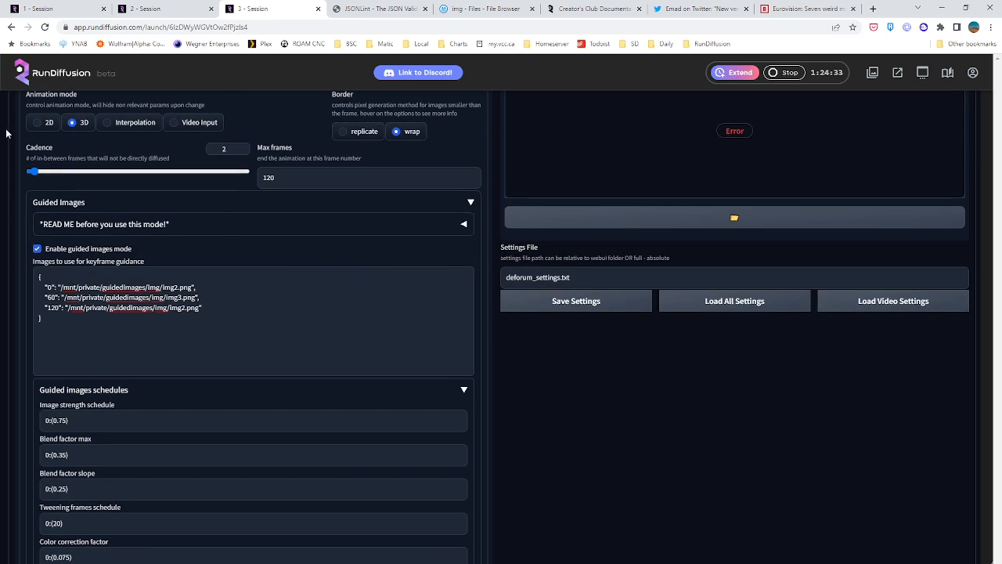
click(36, 123)
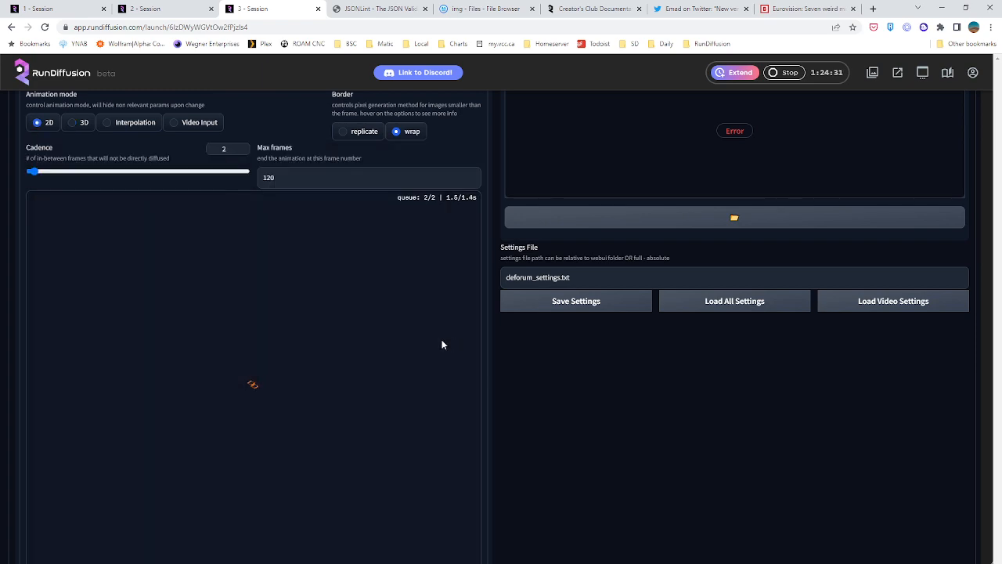
scroll(462, 342, down, 10)
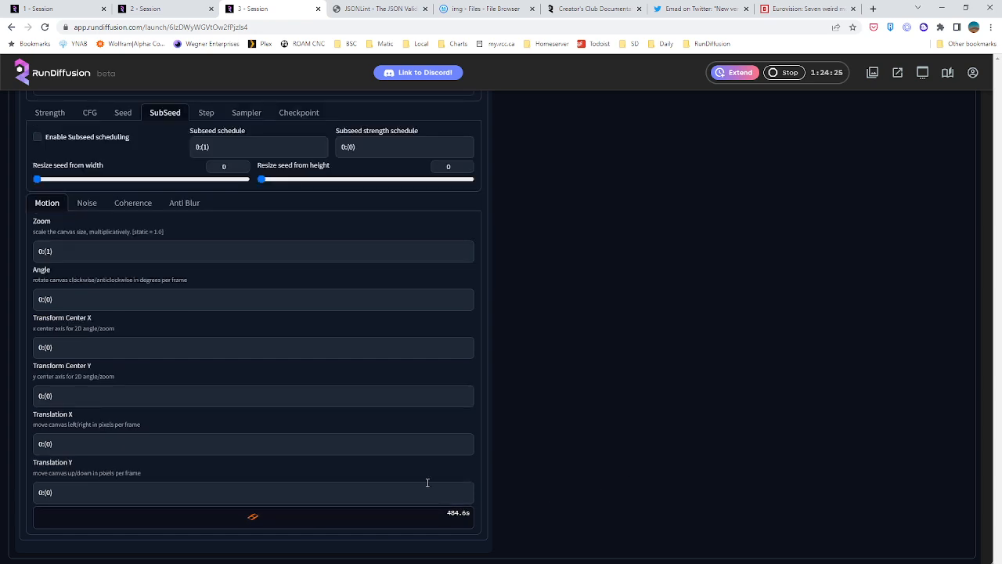
scroll(558, 396, up, 10)
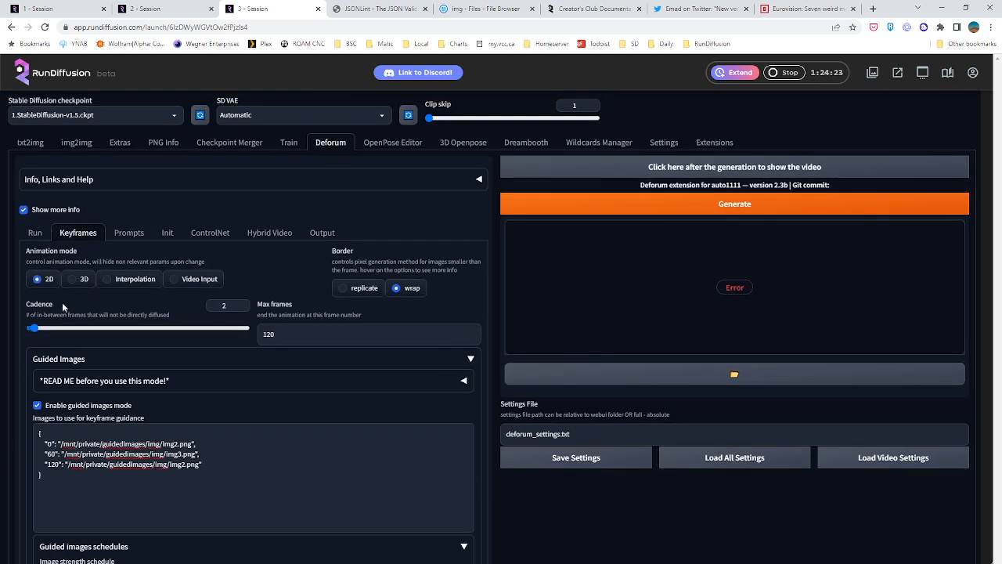
click(72, 279)
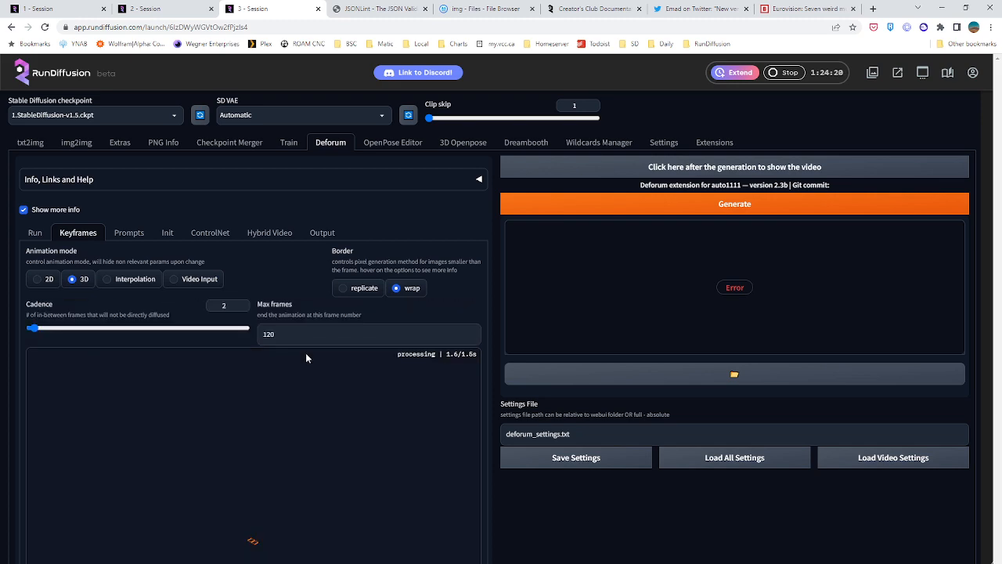
scroll(302, 357, down, 9)
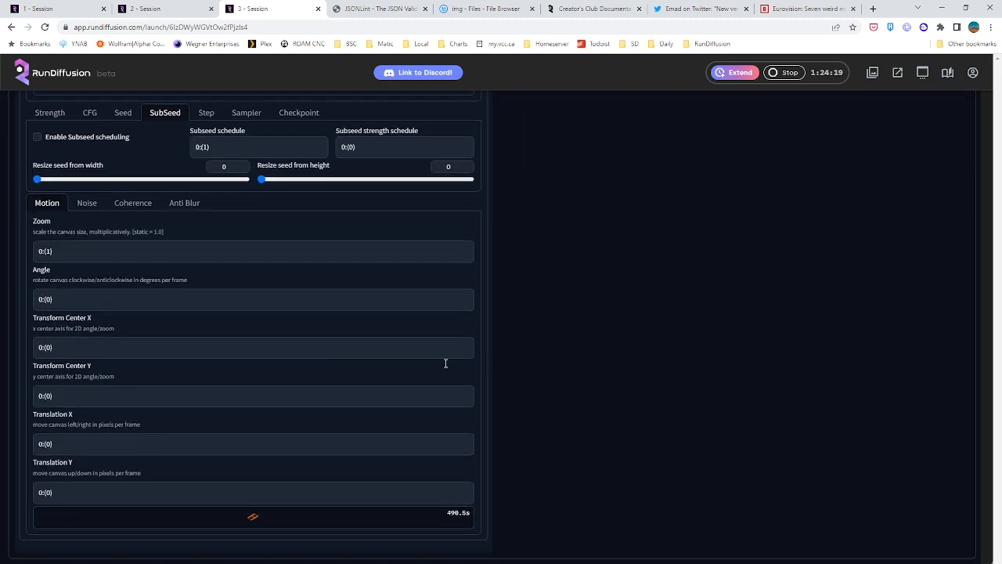
scroll(543, 407, up, 2)
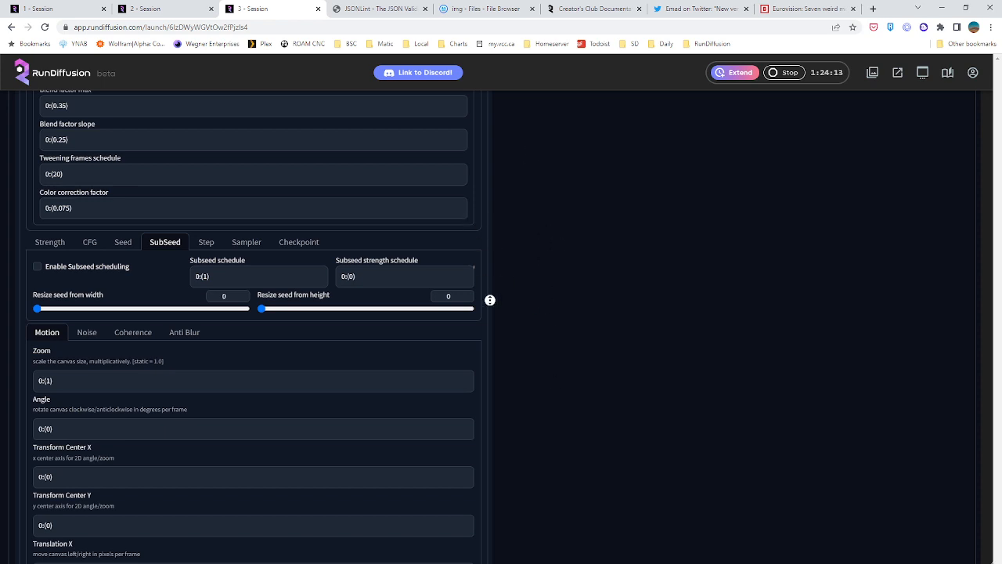
Check the embedding training in the second session, look in on the first session, and return to Deforum's keyframe settings in the third
click(151, 9)
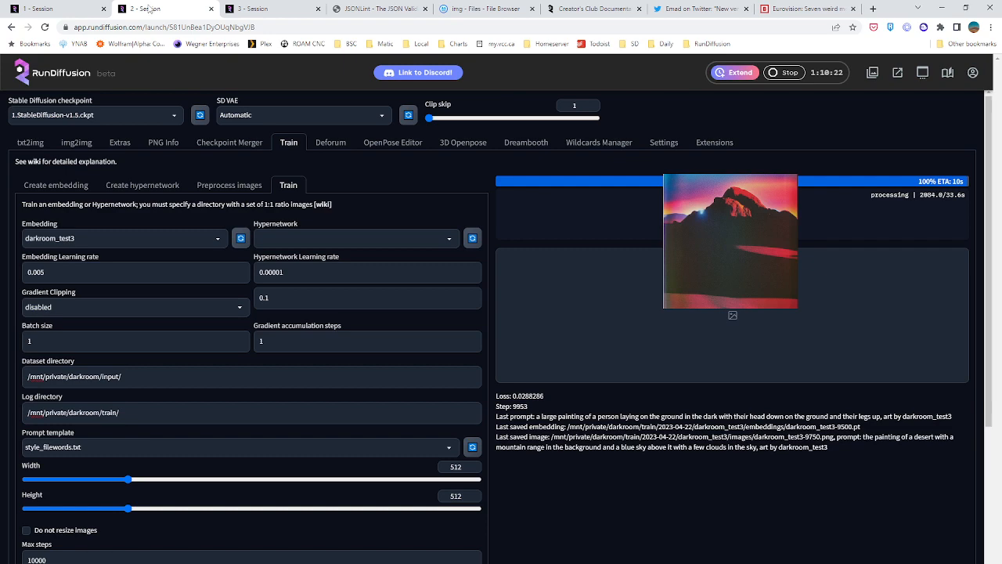
click(49, 7)
click(146, 7)
click(243, 7)
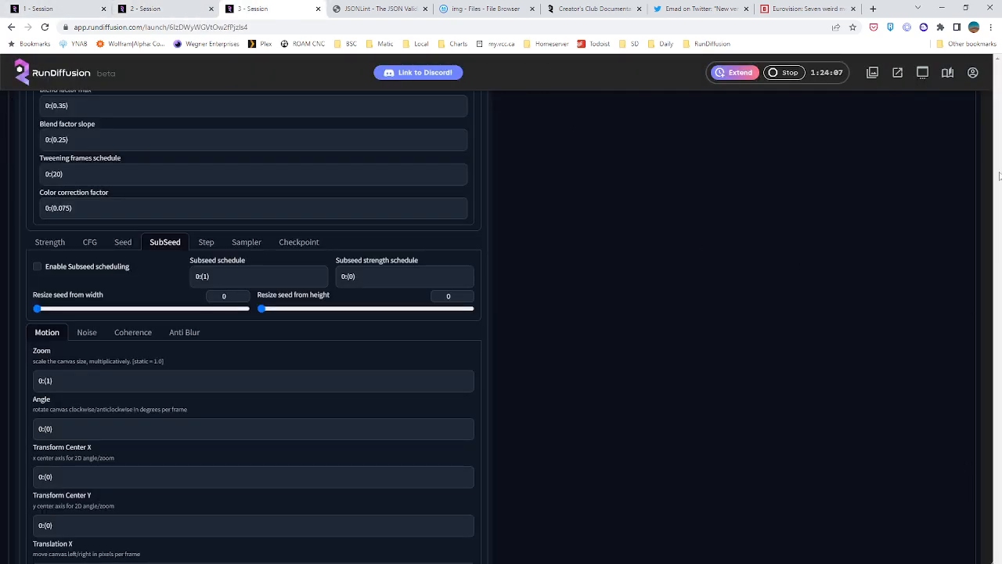
scroll(755, 219, up, 8)
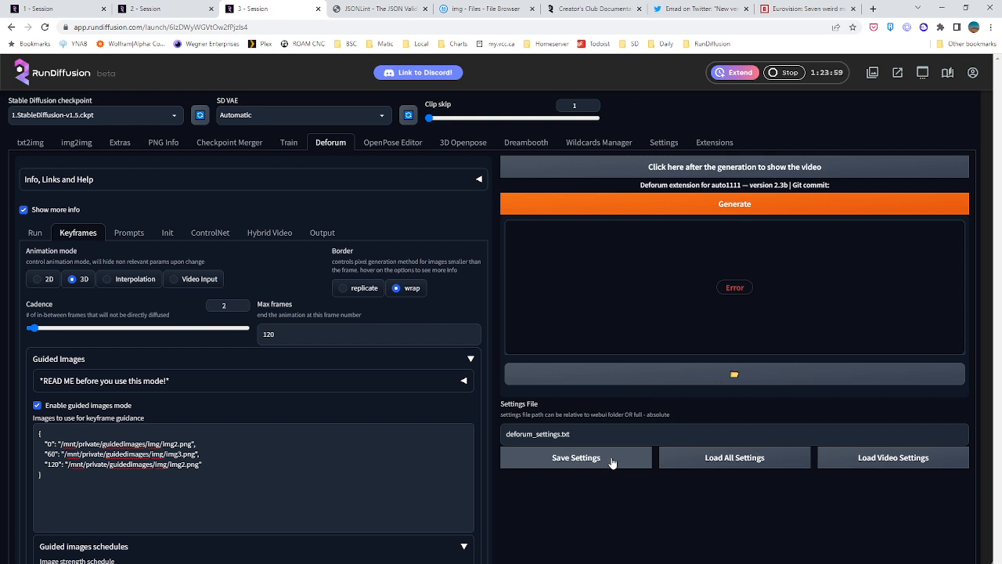
click(483, 6)
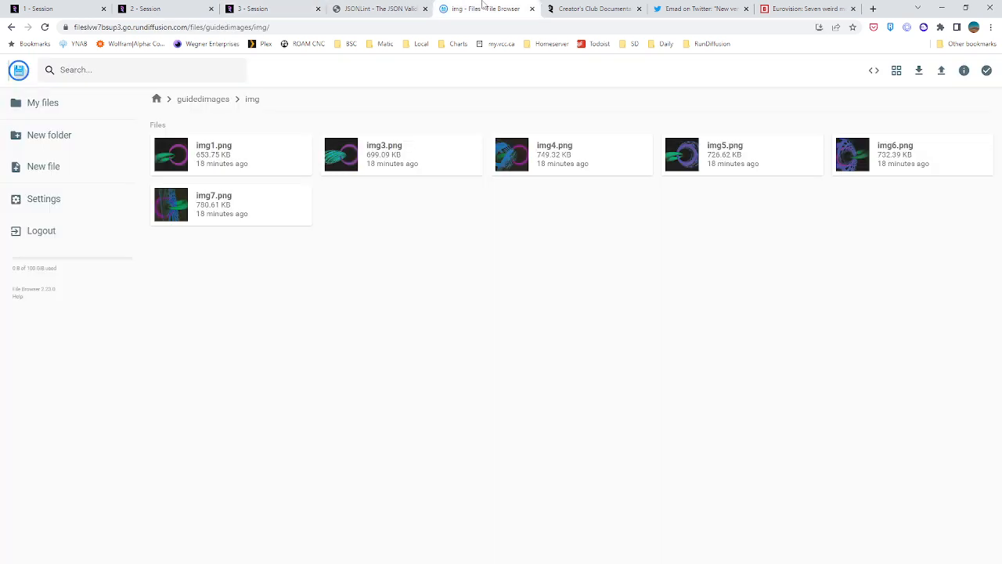
click(202, 100)
click(157, 98)
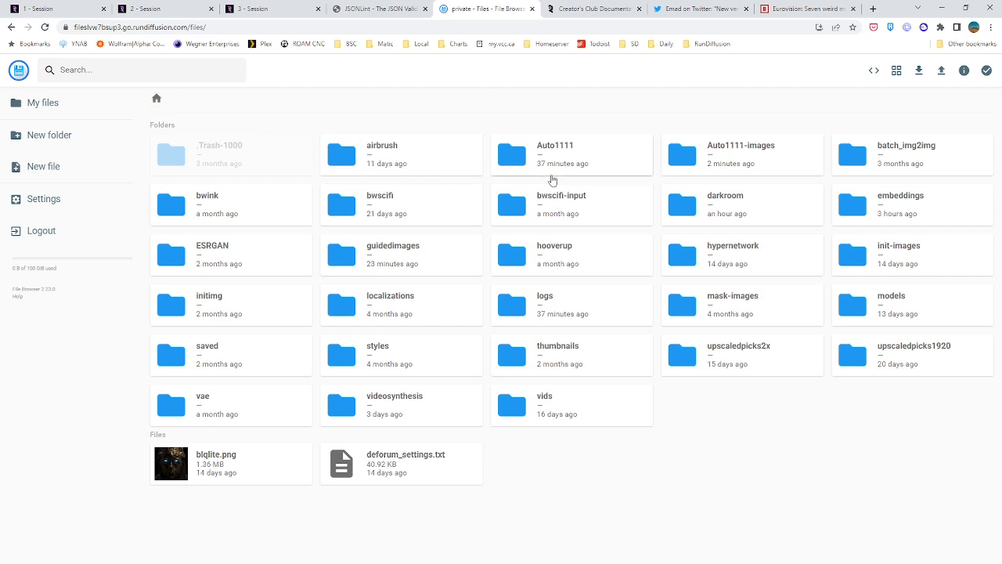
double_click(734, 159)
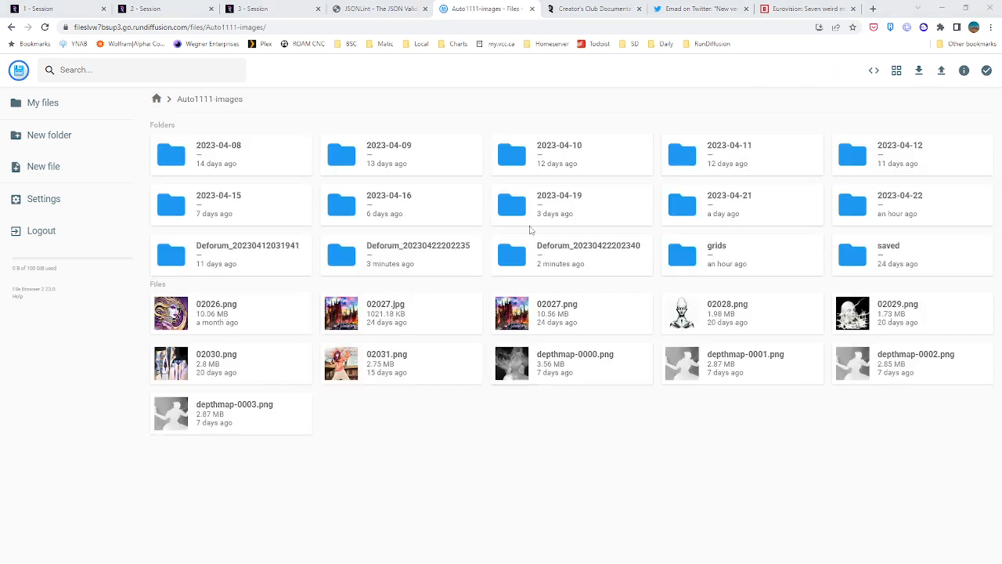
double_click(592, 257)
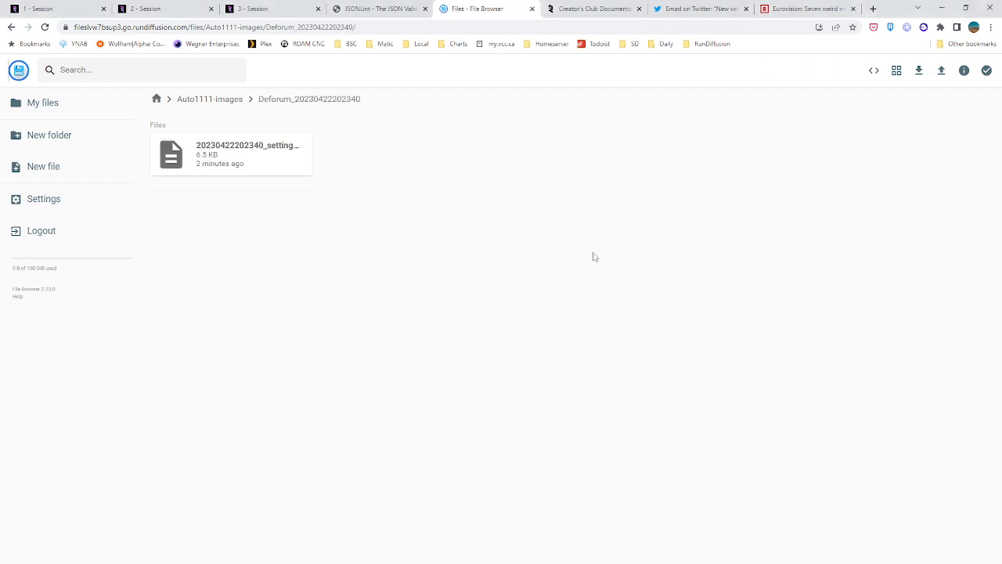
double_click(259, 157)
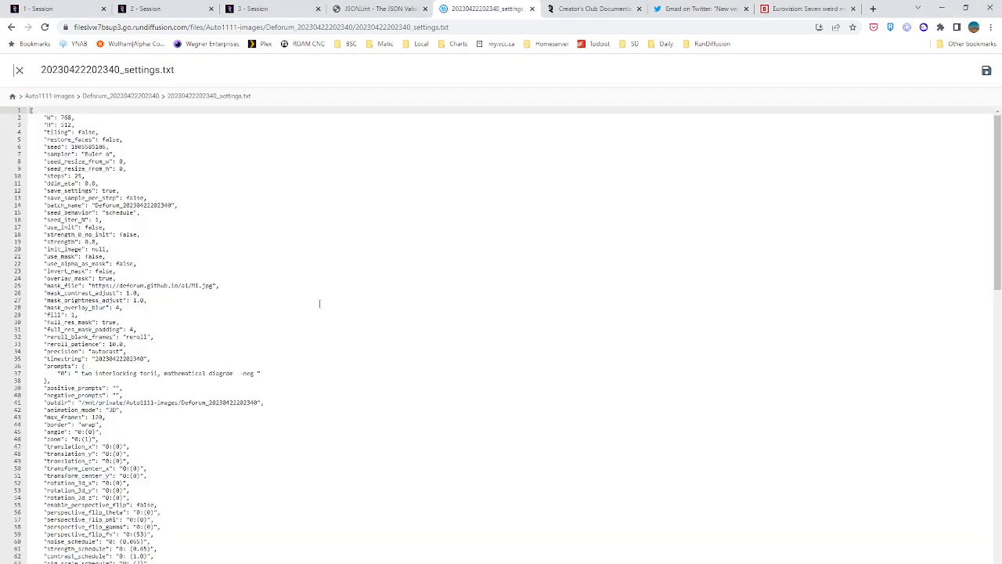
scroll(319, 304, down, 1)
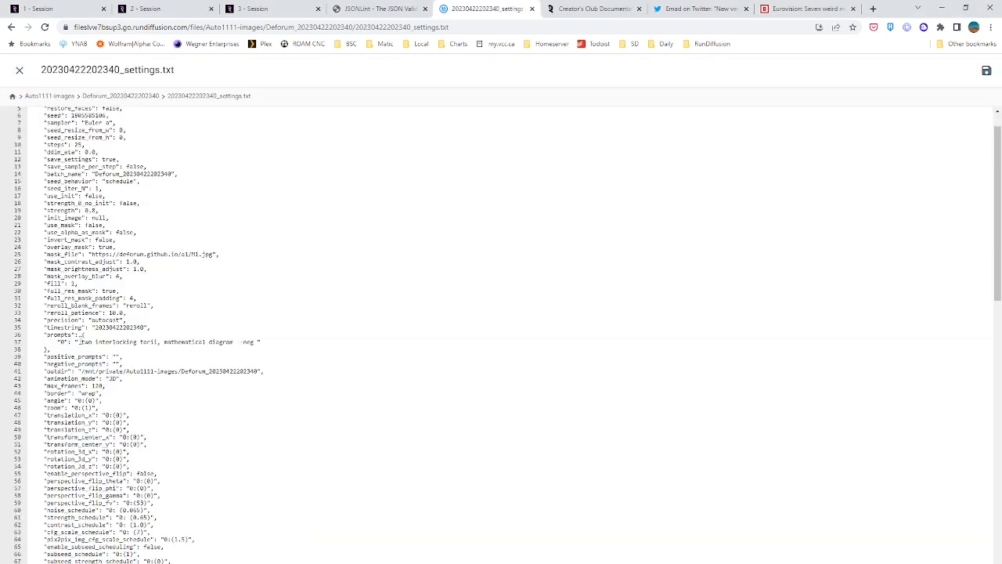
drag(80, 343, 298, 351)
click(284, 378)
scroll(313, 337, down, 7)
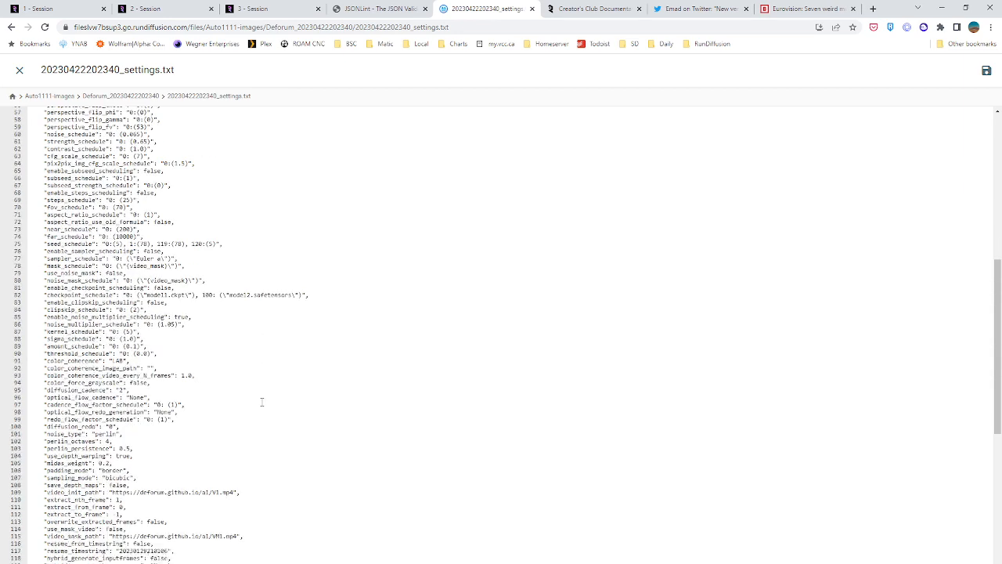
click(373, 8)
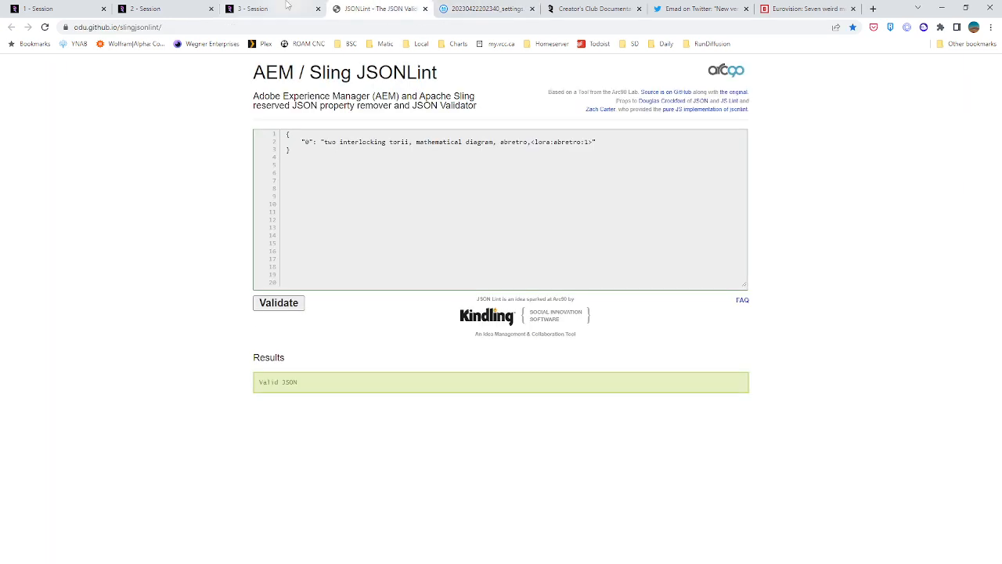
Stop the third RunDiffusion session, the one with the Deforum error
click(278, 9)
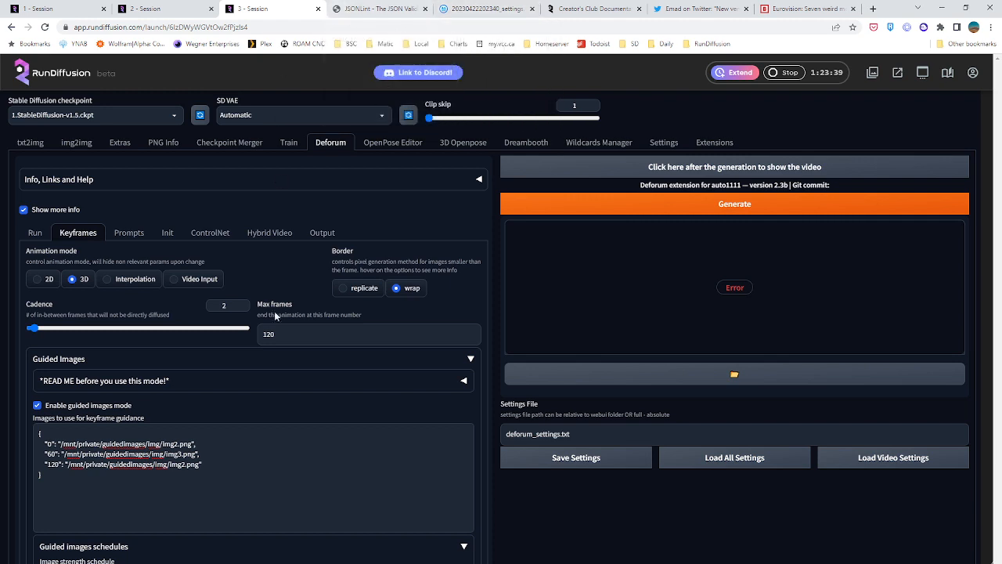
click(785, 79)
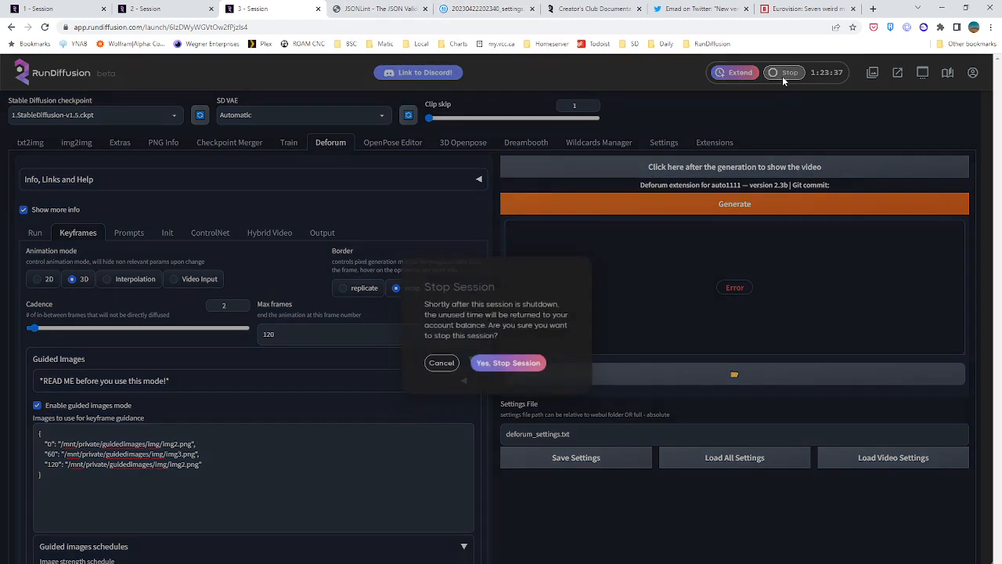
click(526, 365)
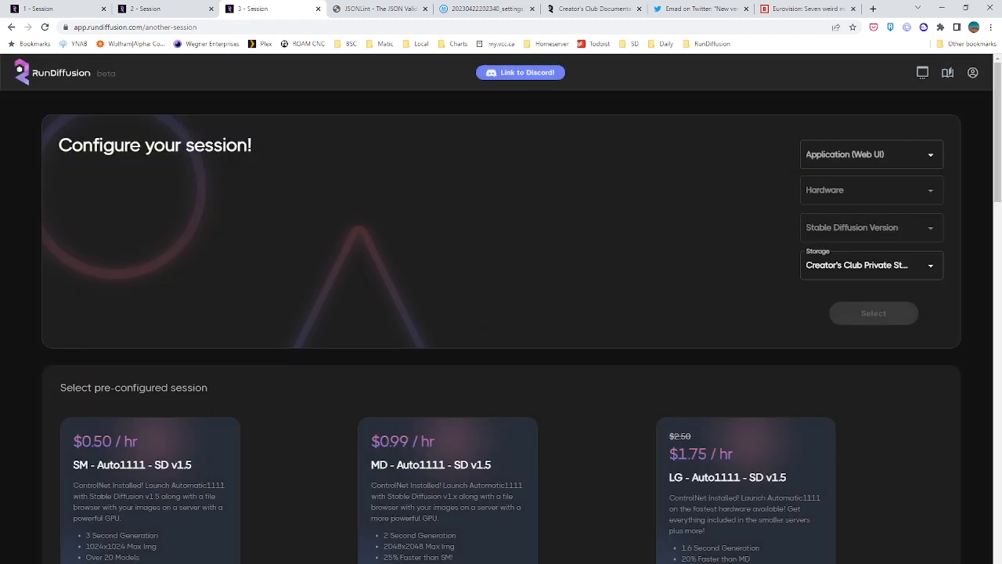
Configure and launch a replacement session with Automatic UI, Large hardware, Stable Diffusion V1.5 and the Creator's Club private storage
click(890, 169)
click(884, 182)
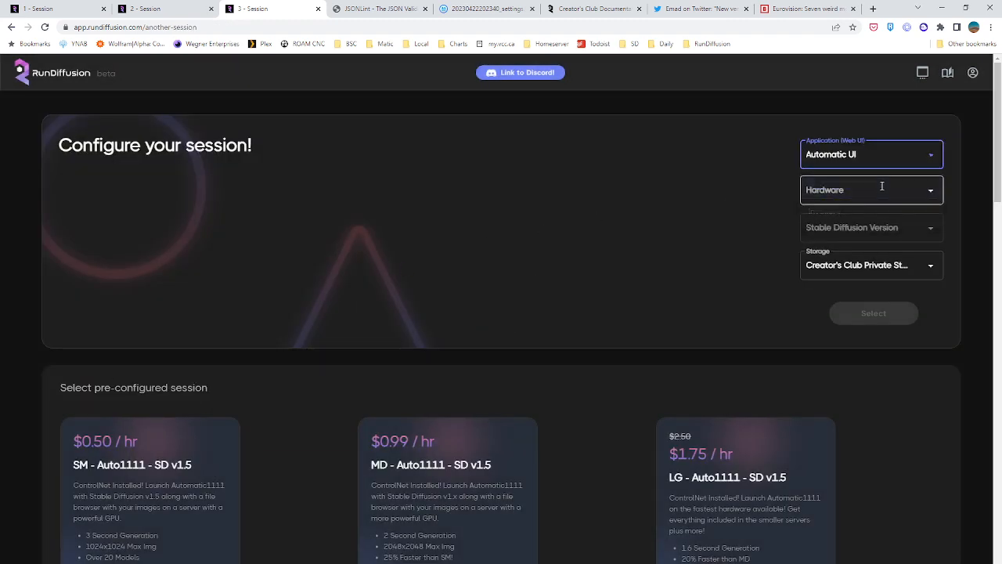
click(881, 189)
click(884, 272)
click(869, 227)
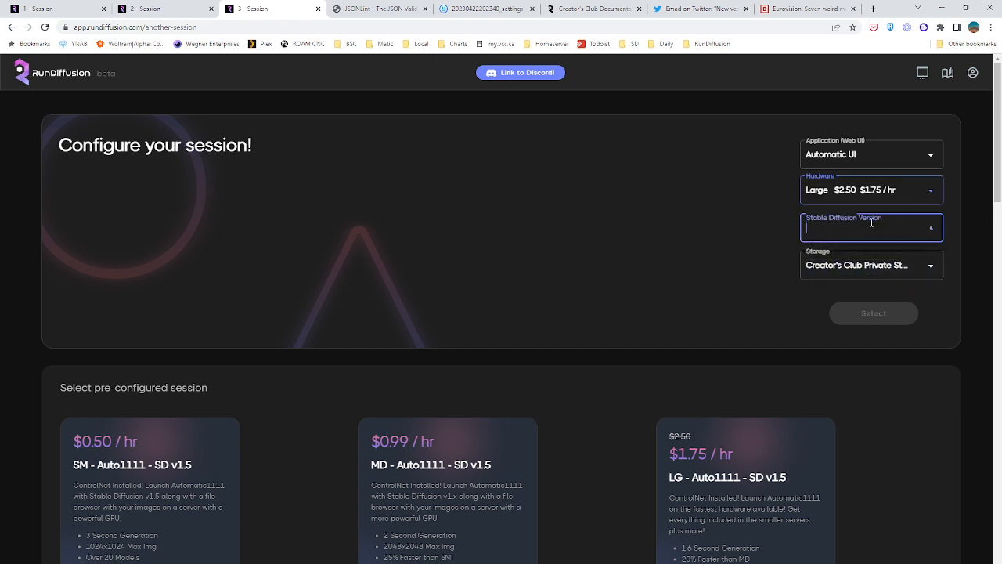
click(872, 260)
click(872, 314)
scroll(454, 337, down, 10)
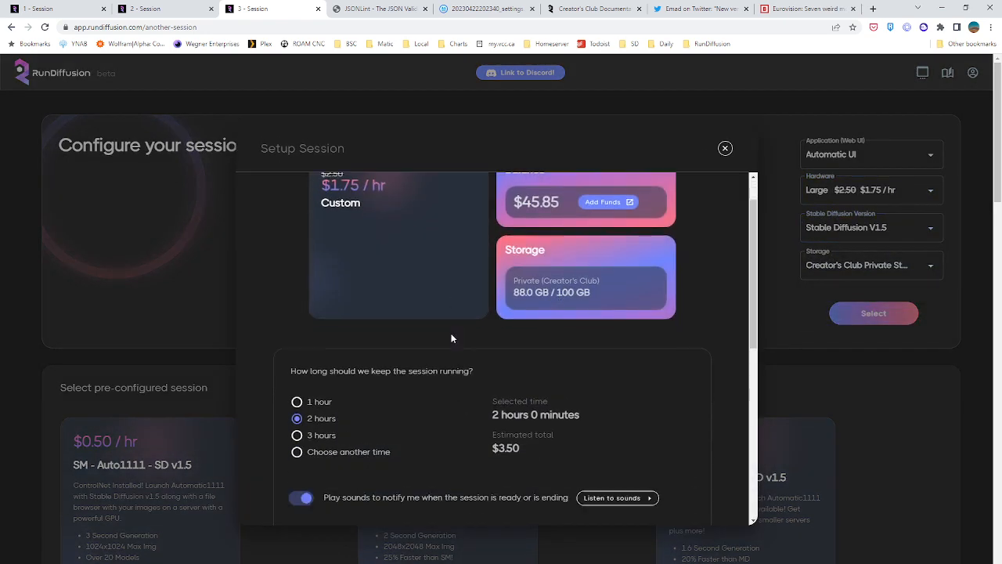
click(362, 482)
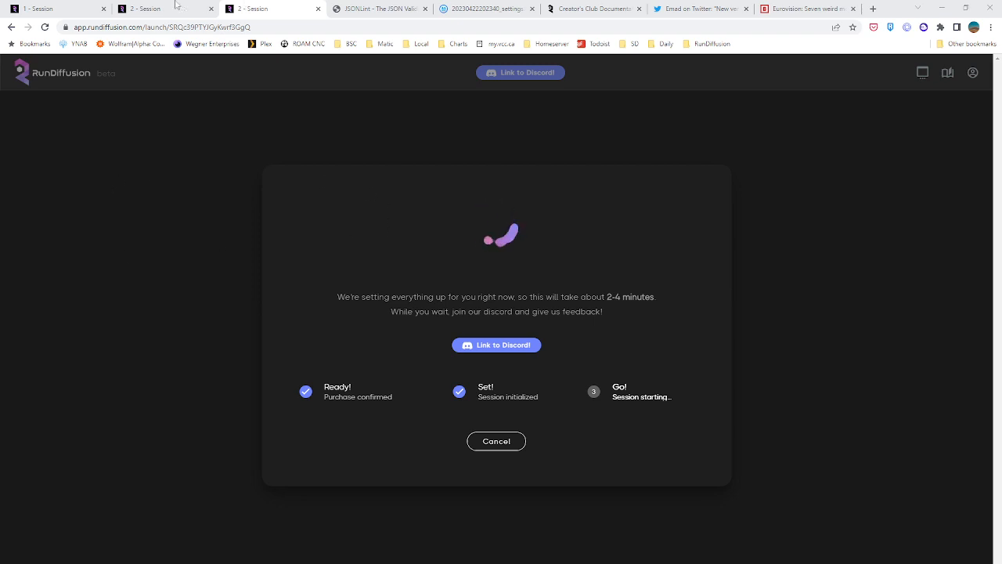
Open File Browser from the second session, log out of private storage, and log in as webui with the account password
key(ctrl+shift+Tab)
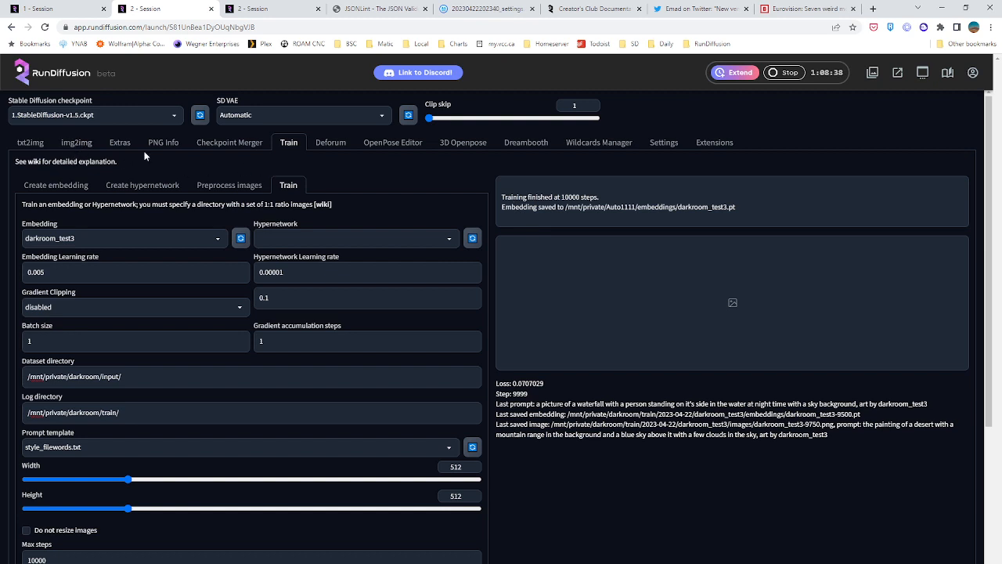
click(900, 73)
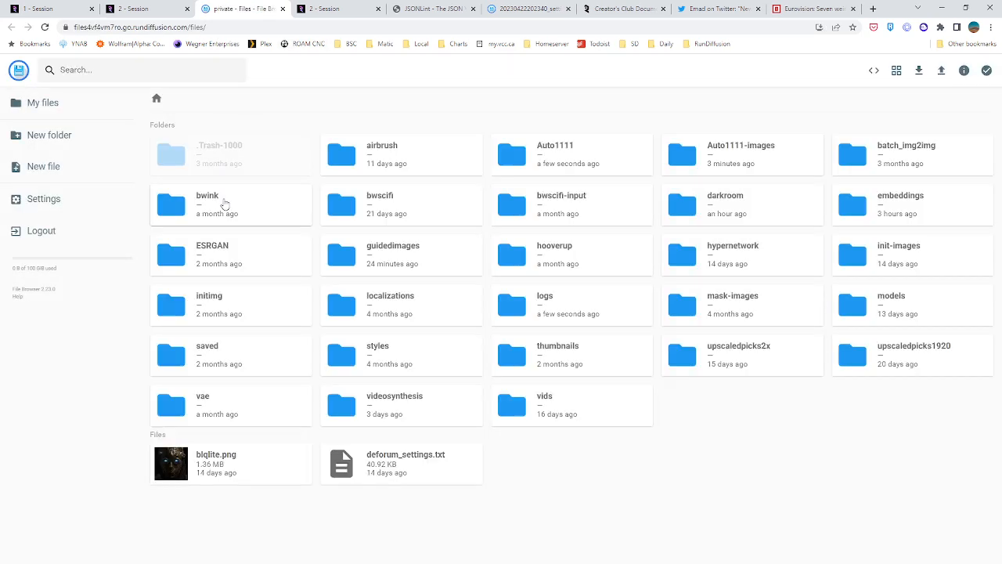
click(60, 231)
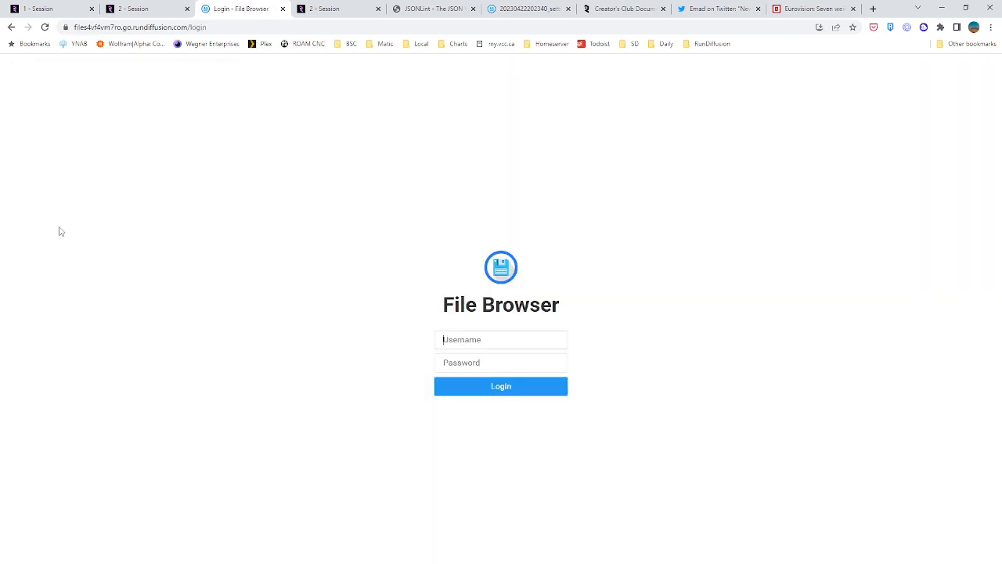
text(webui)
key(Tab)
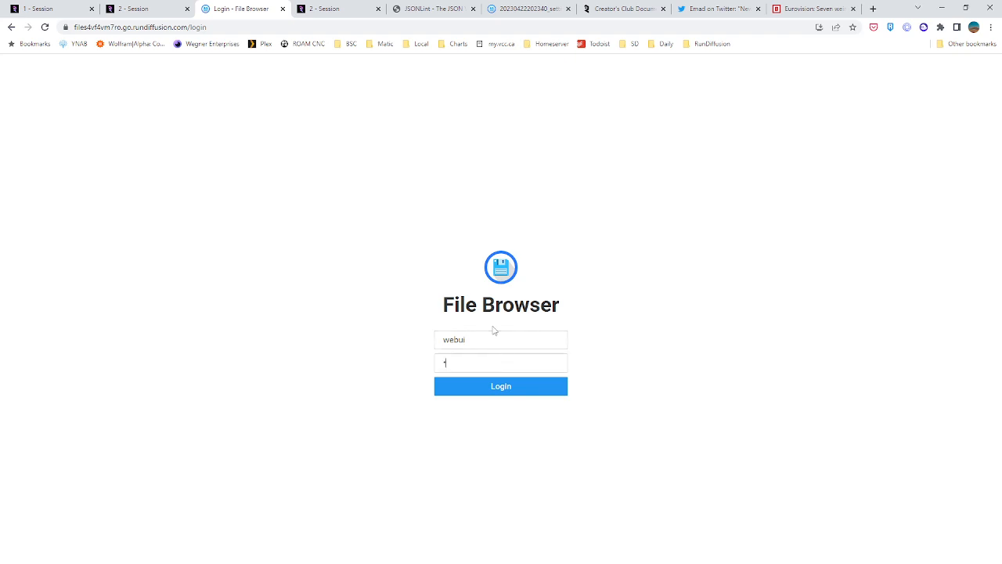
key(Return)
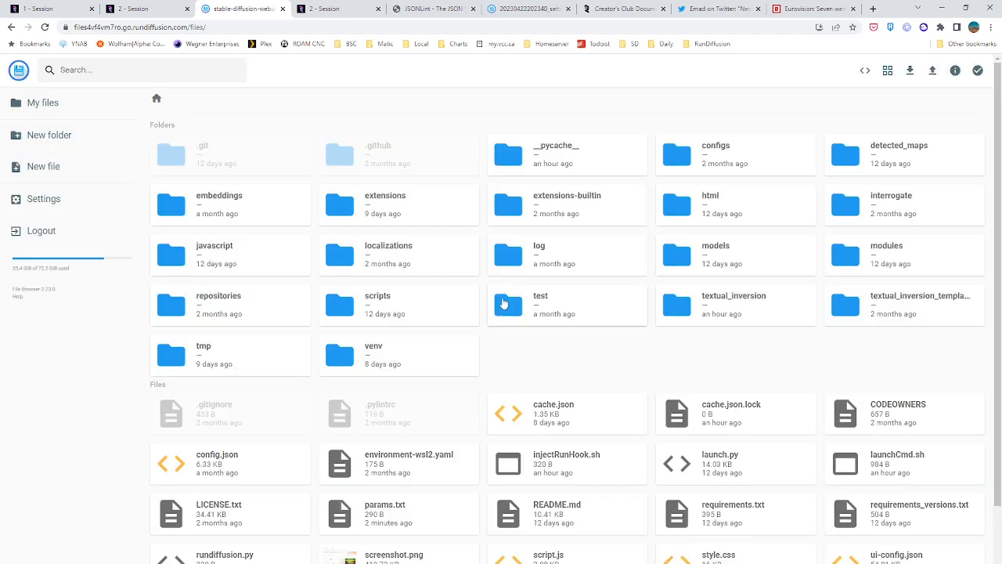
View the preview images in textual_inversion/2023-04-22/darkroom_test3/image_embeddings
double_click(741, 309)
double_click(219, 154)
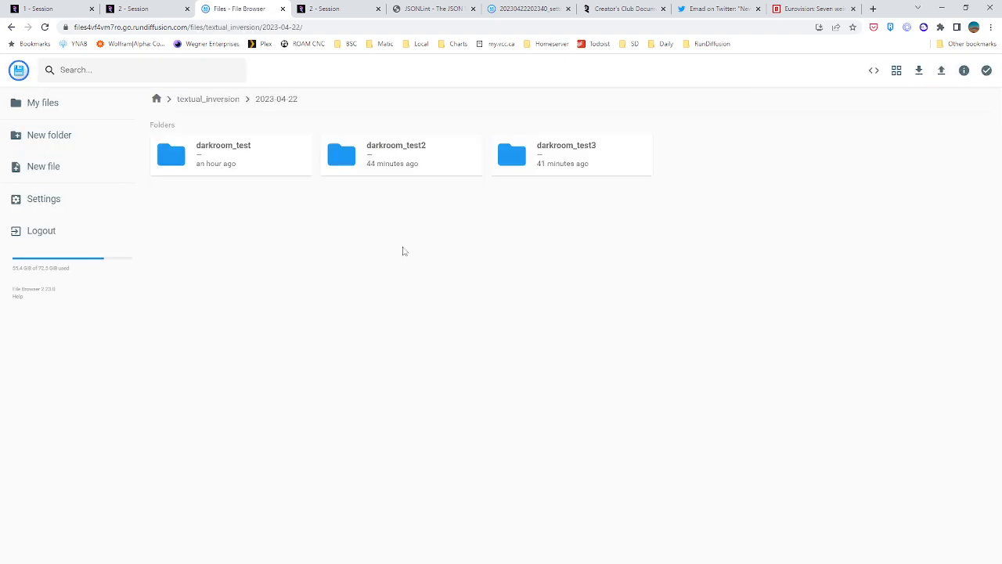
double_click(598, 152)
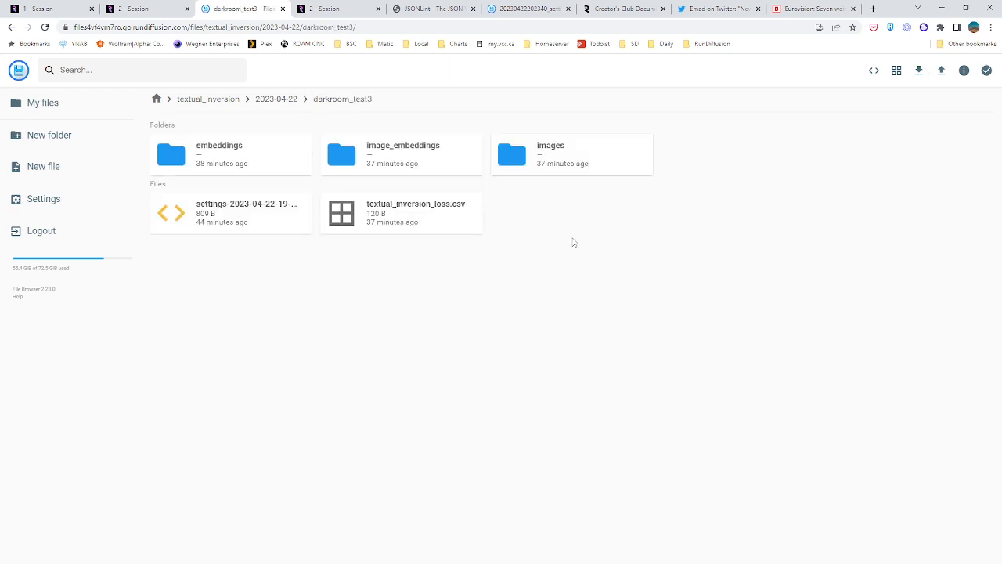
double_click(420, 159)
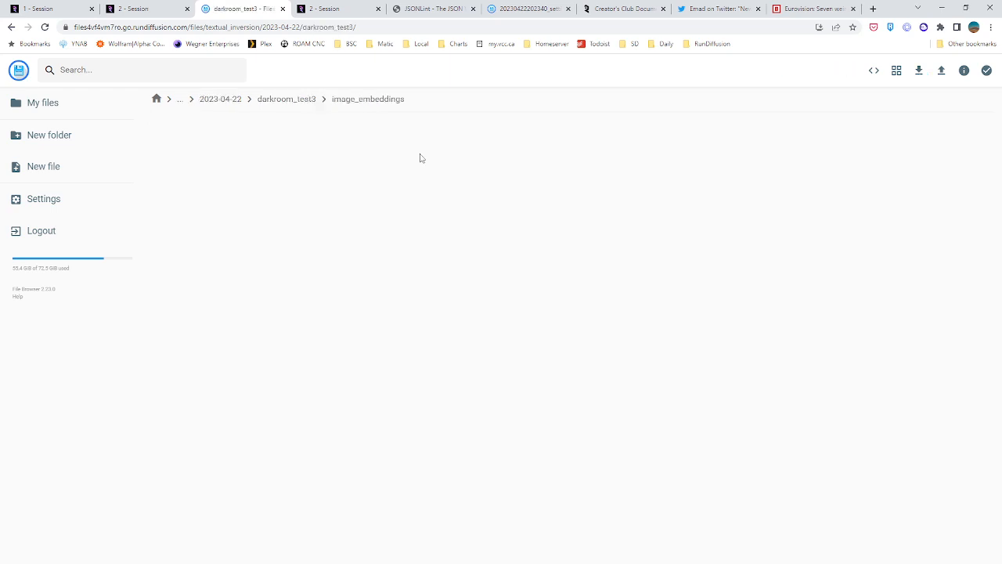
double_click(504, 163)
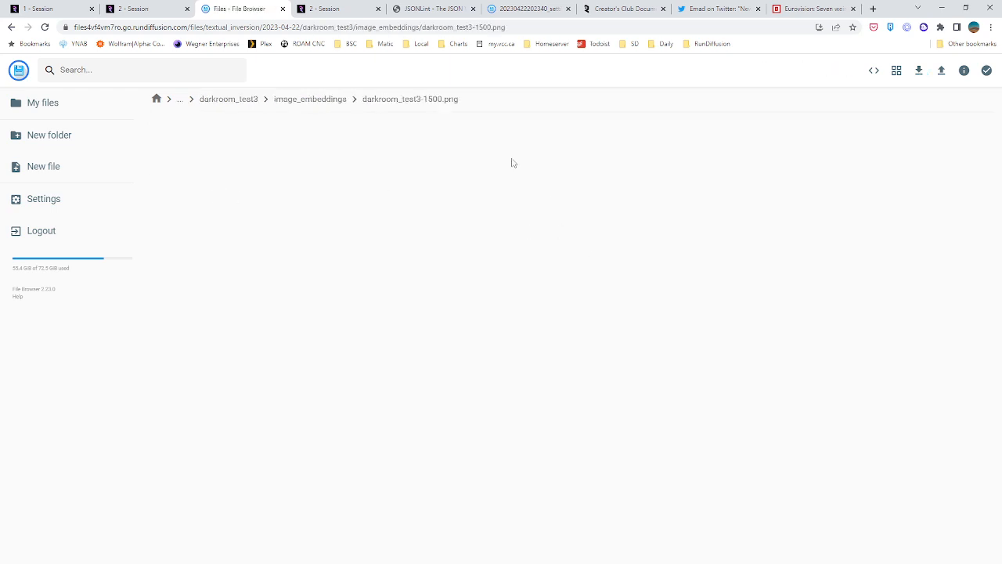
key(Left)
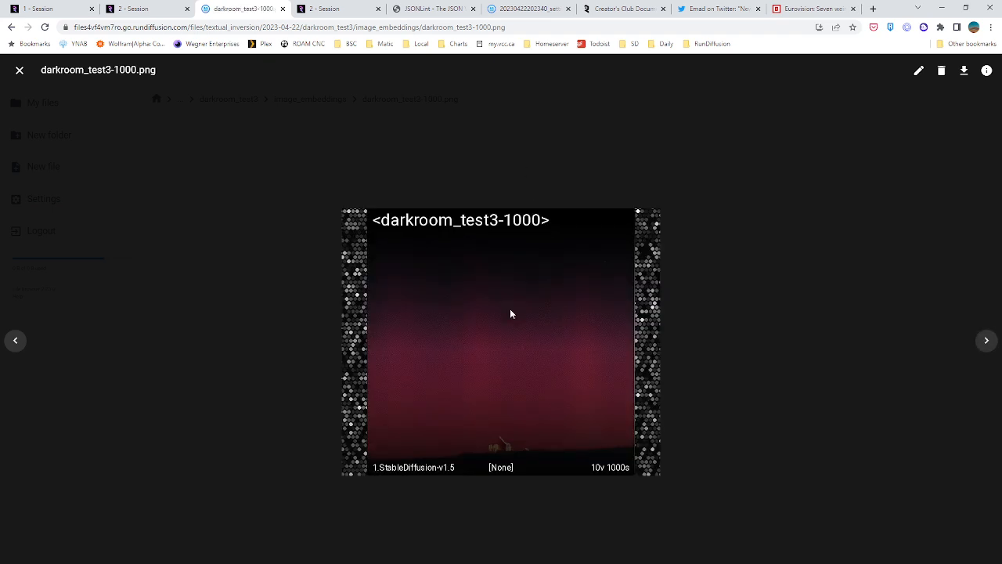
key(Left)
click(19, 71)
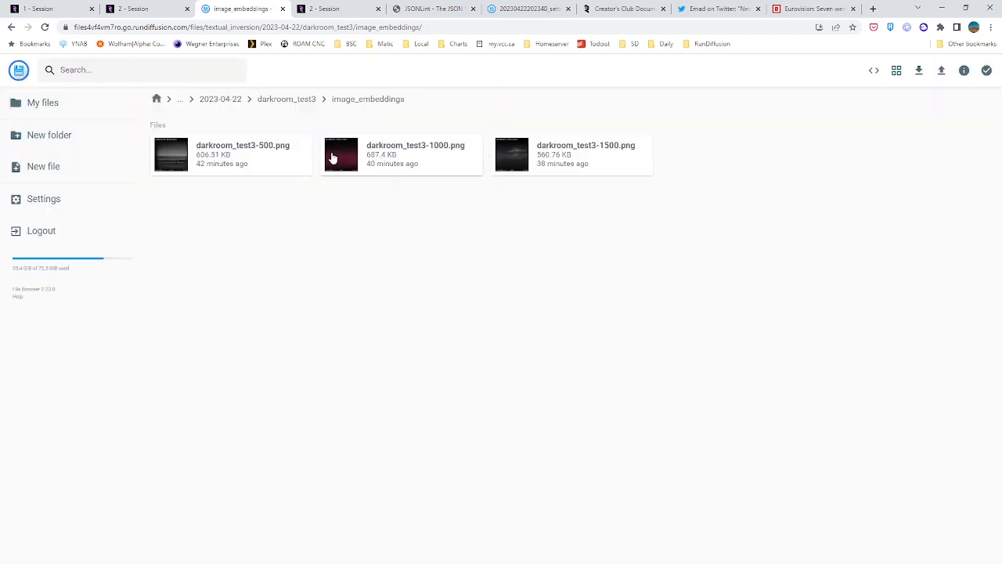
double_click(241, 160)
click(20, 71)
Look through the saved .pt checkpoints in darkroom_test3's embeddings folder, from step 200 to step 1400
click(282, 101)
click(208, 154)
double_click(207, 154)
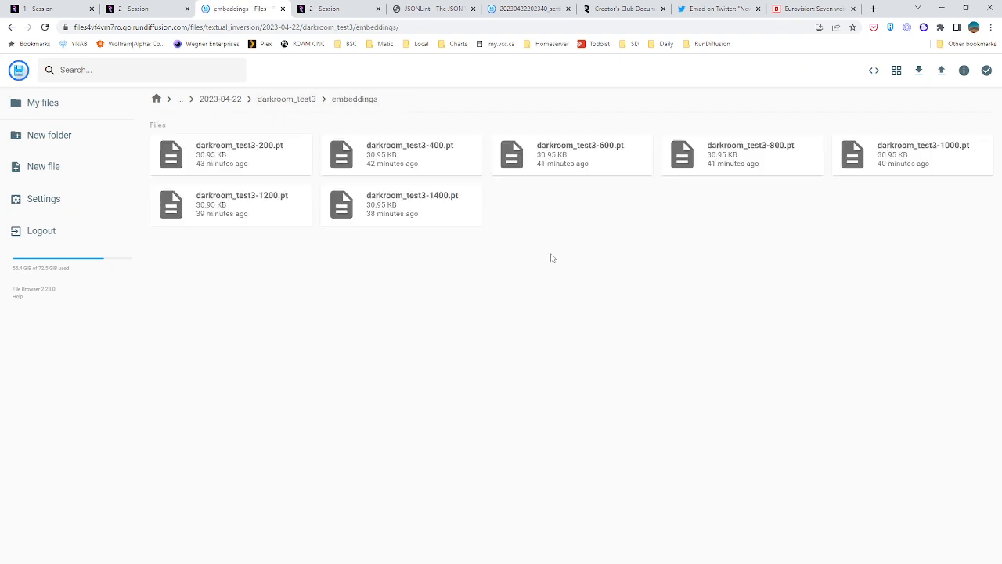
click(271, 173)
click(937, 166)
click(333, 223)
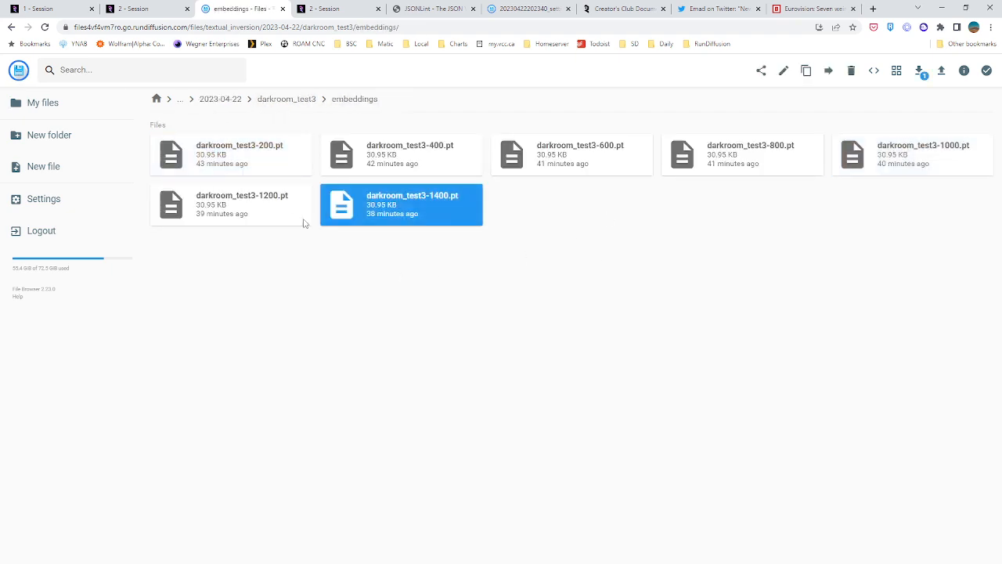
click(302, 221)
click(242, 170)
click(908, 161)
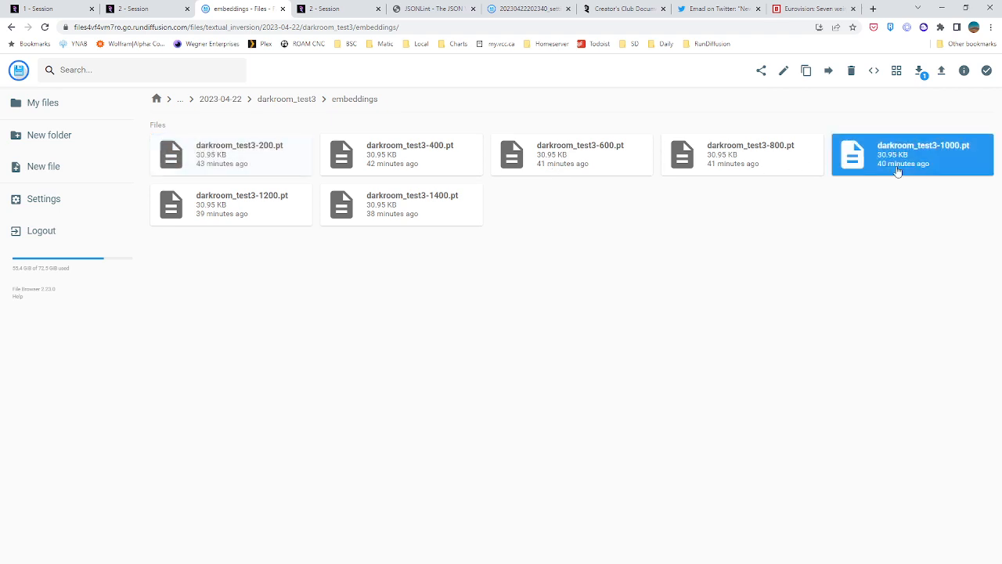
click(354, 213)
click(259, 205)
click(258, 161)
click(384, 164)
click(252, 178)
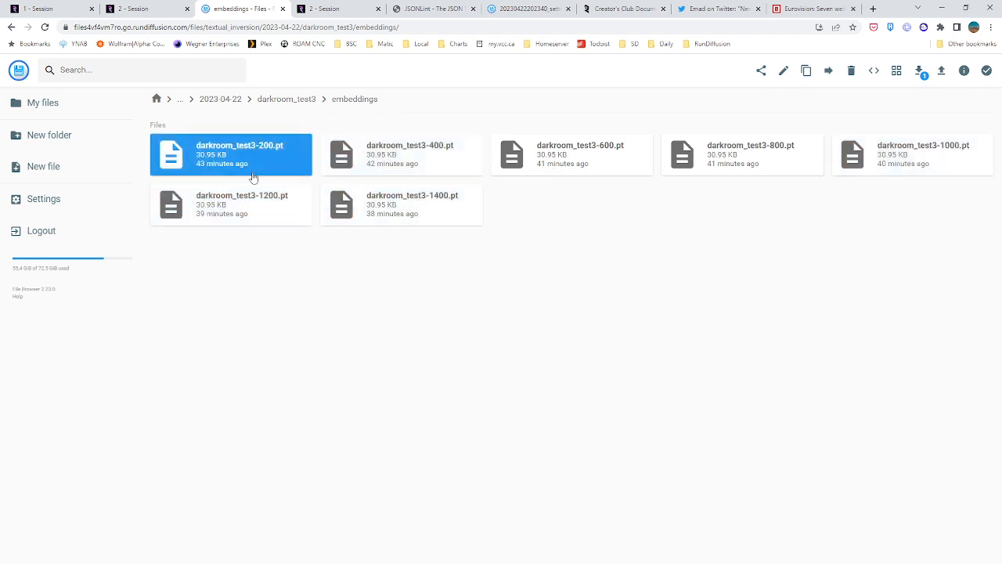
click(252, 202)
click(413, 212)
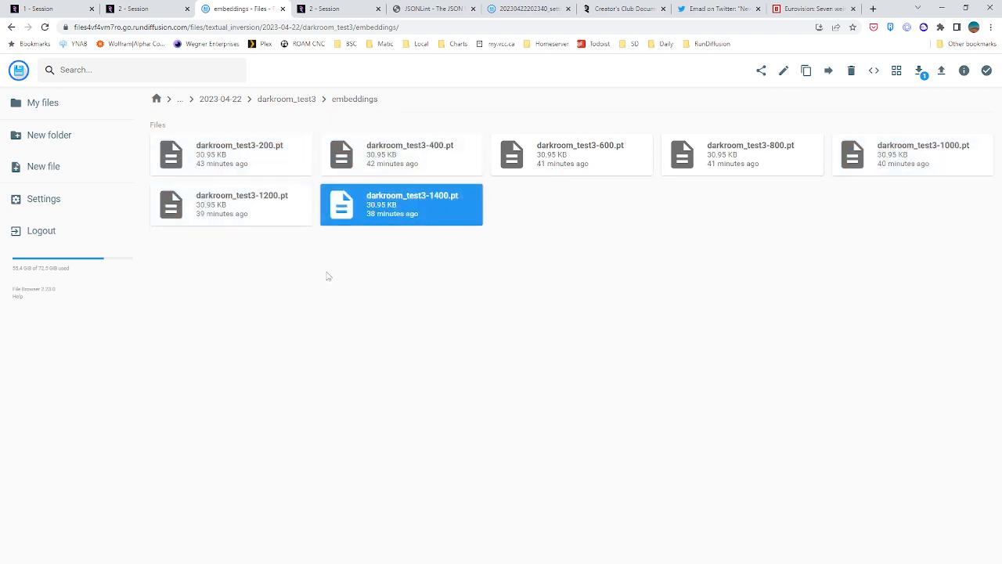
Look at the sample pictures in darkroom_test3's images folder, and return to the File Browser root
click(283, 99)
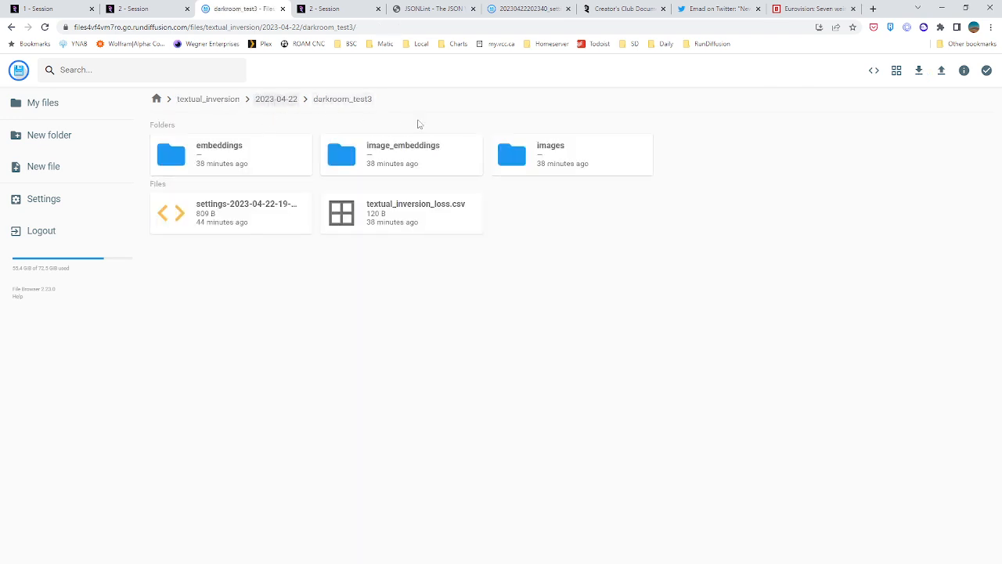
double_click(575, 158)
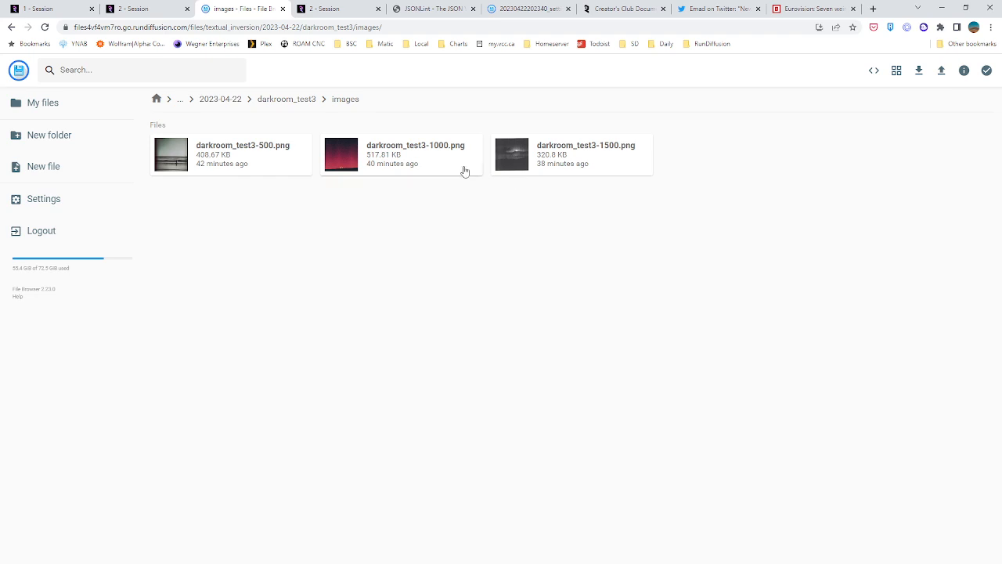
click(230, 98)
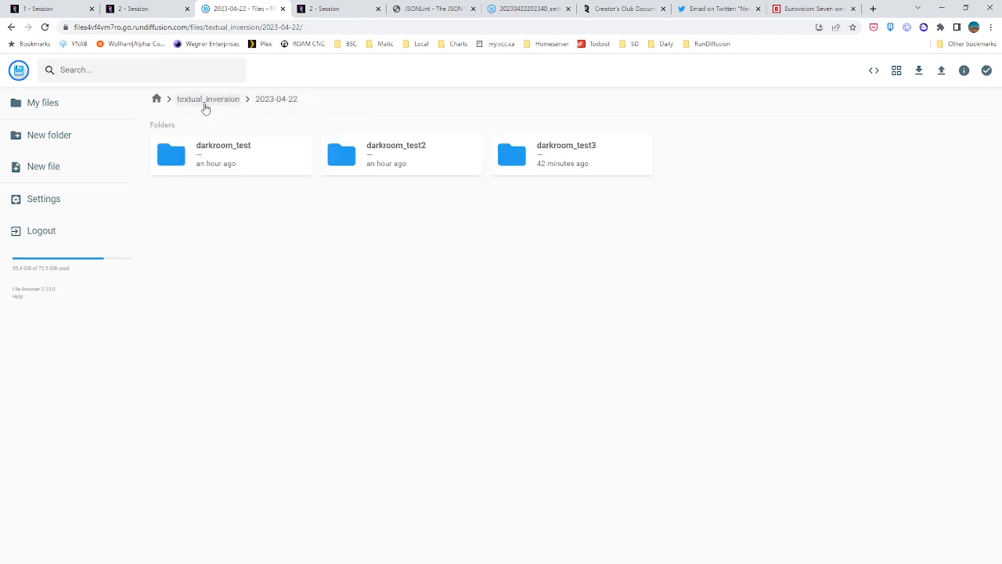
click(205, 100)
click(156, 99)
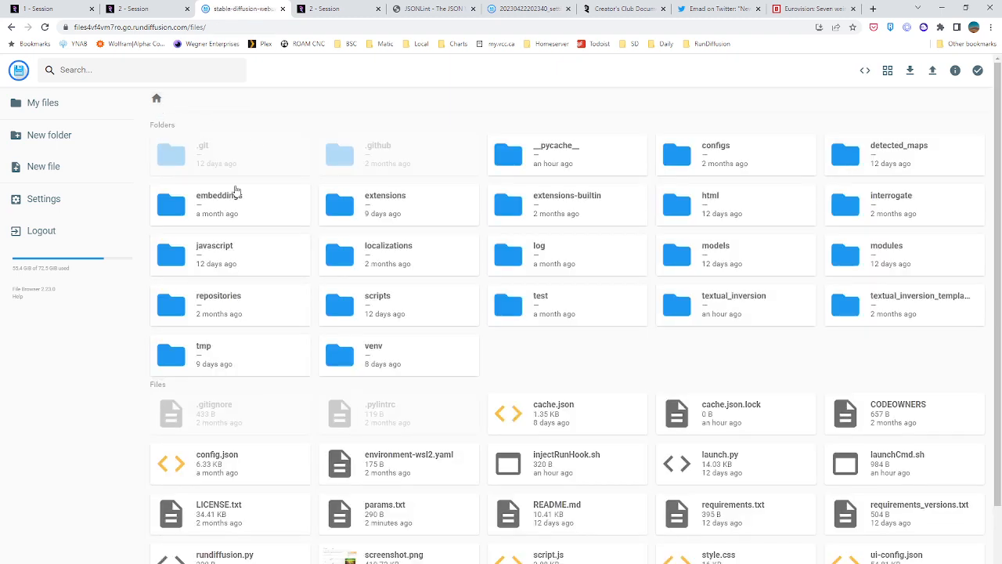
Log out of File Browser and log in to private storage as sduser with the account password
click(35, 230)
text(s)
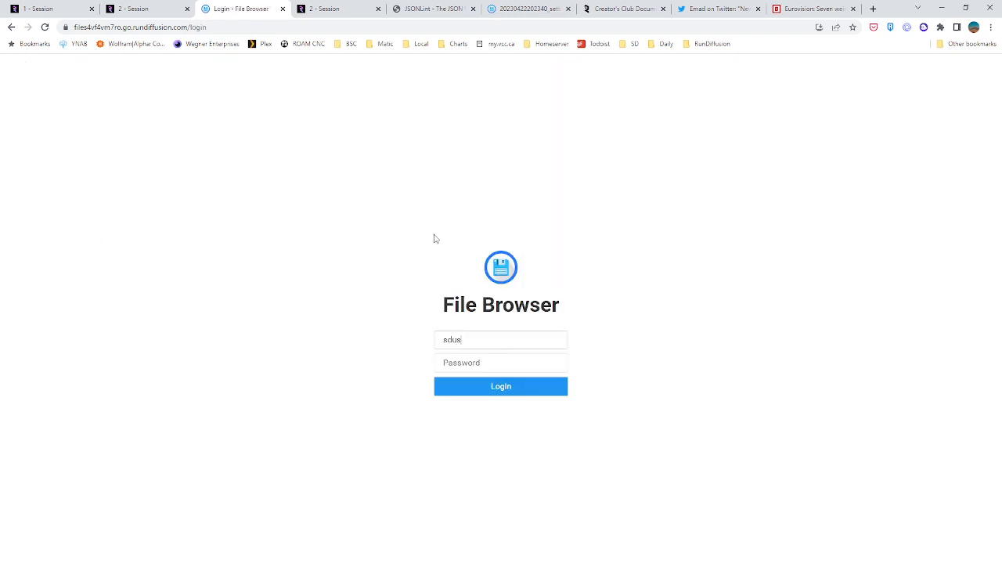
text(cuser)
key(Tab)
key(Return)
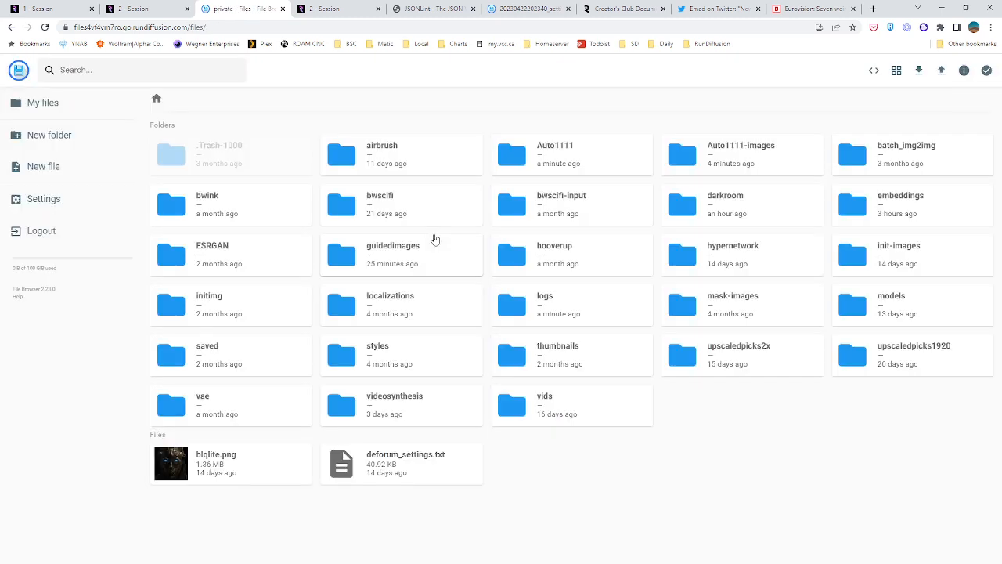
Look in the logs folder of private storage and at the training images in darkroom/input
double_click(550, 315)
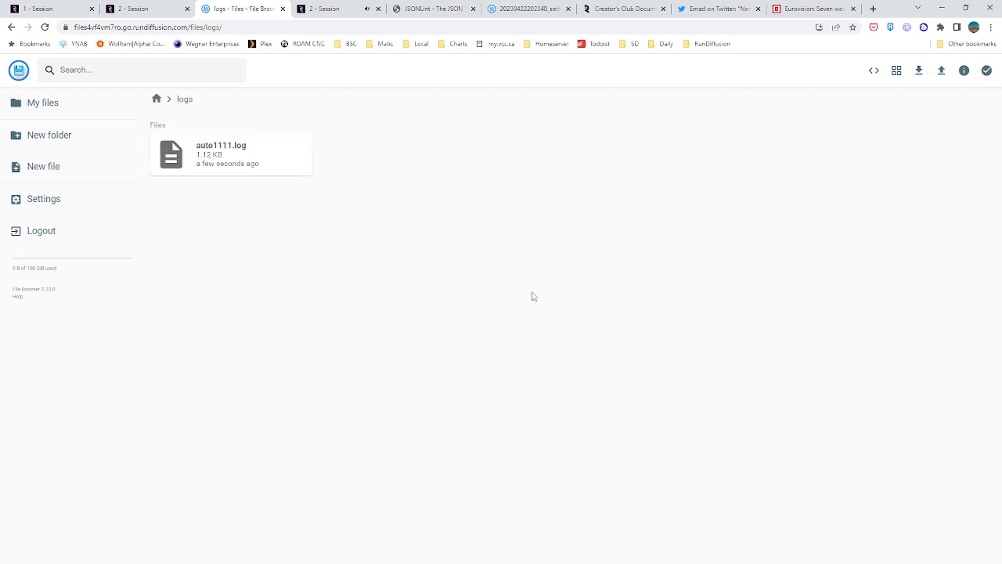
click(156, 99)
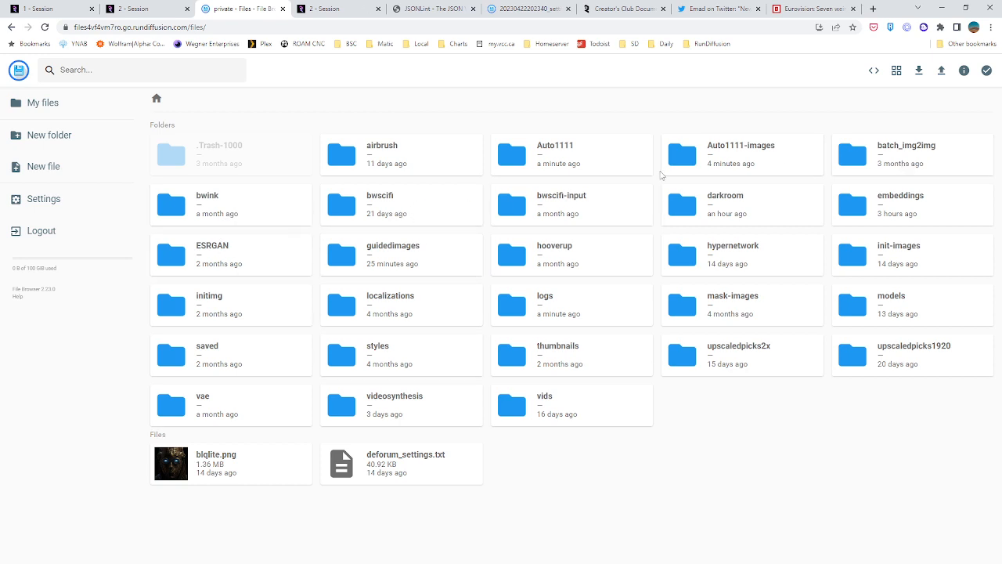
double_click(714, 213)
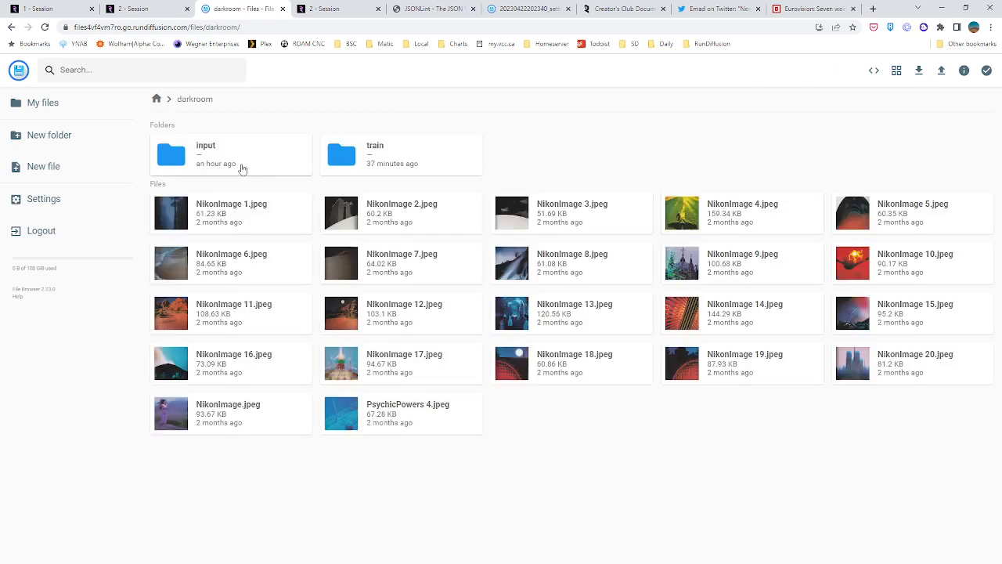
double_click(242, 165)
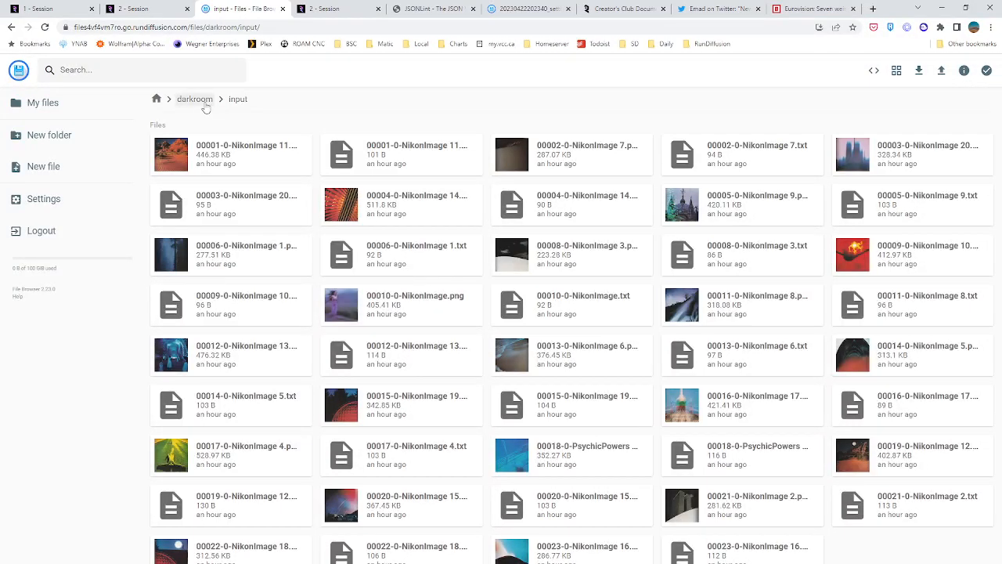
click(195, 99)
Open darkroom/train/2023-04-22/darkroom_test3 and view the preview images in its image_embeddings folder
double_click(407, 160)
double_click(219, 175)
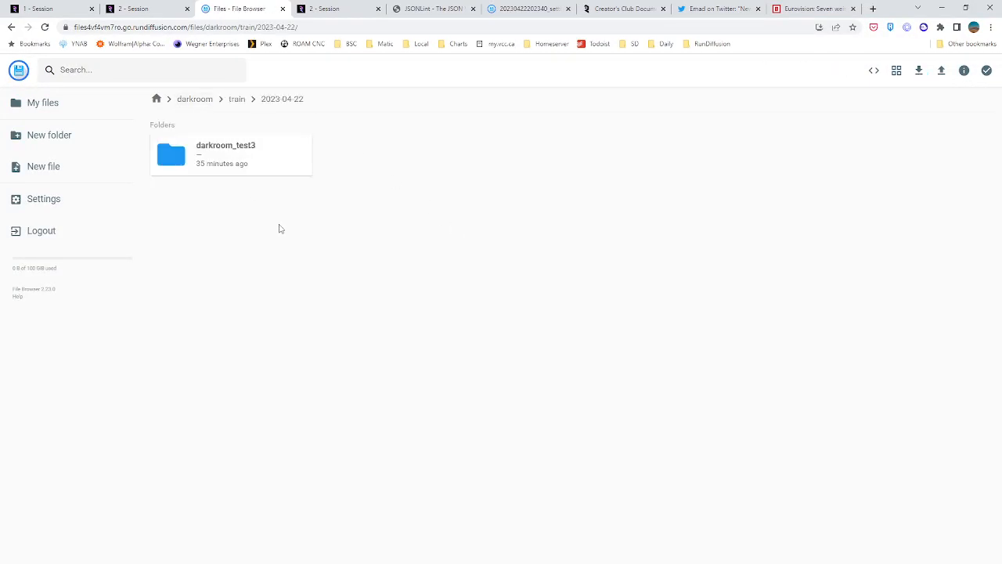
double_click(215, 165)
click(262, 164)
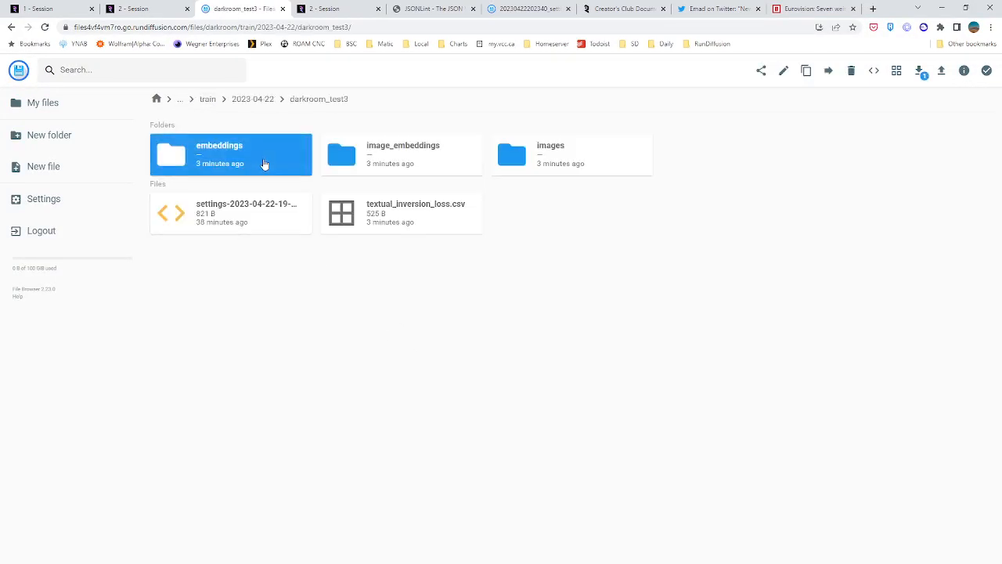
double_click(358, 154)
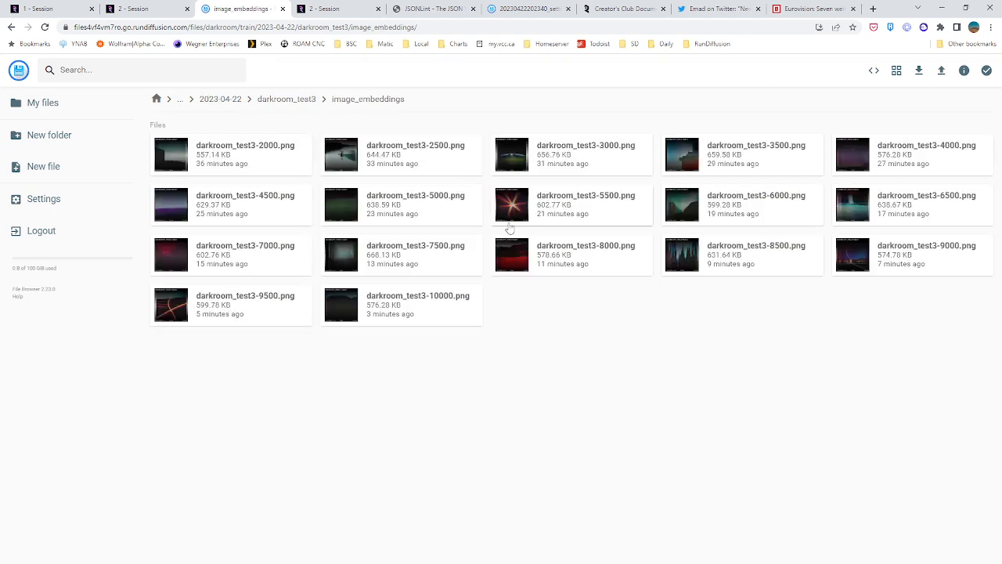
Look through the sample pictures in darkroom_test3's images folder, going backward from step 10000 to step 2250
click(288, 100)
double_click(518, 161)
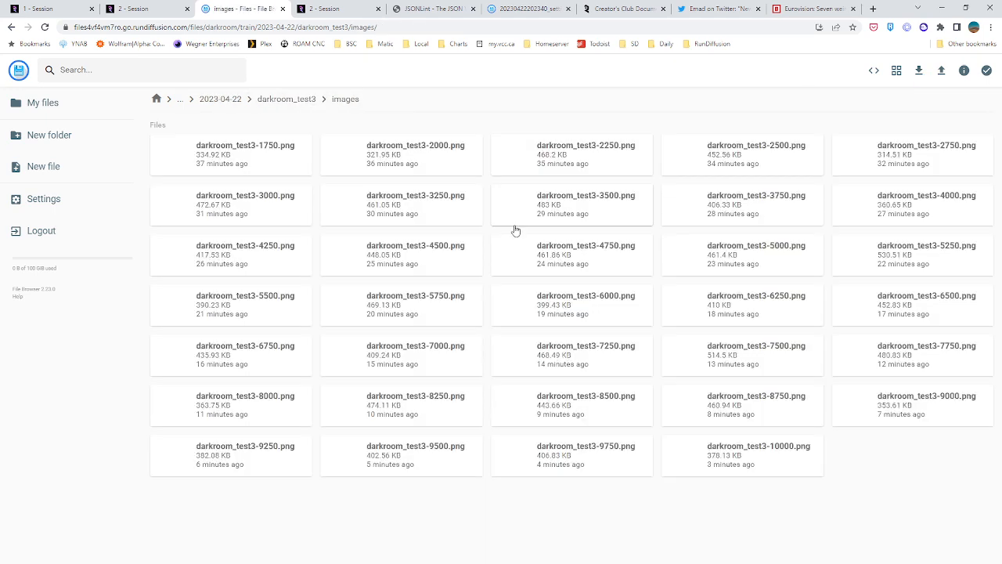
double_click(699, 470)
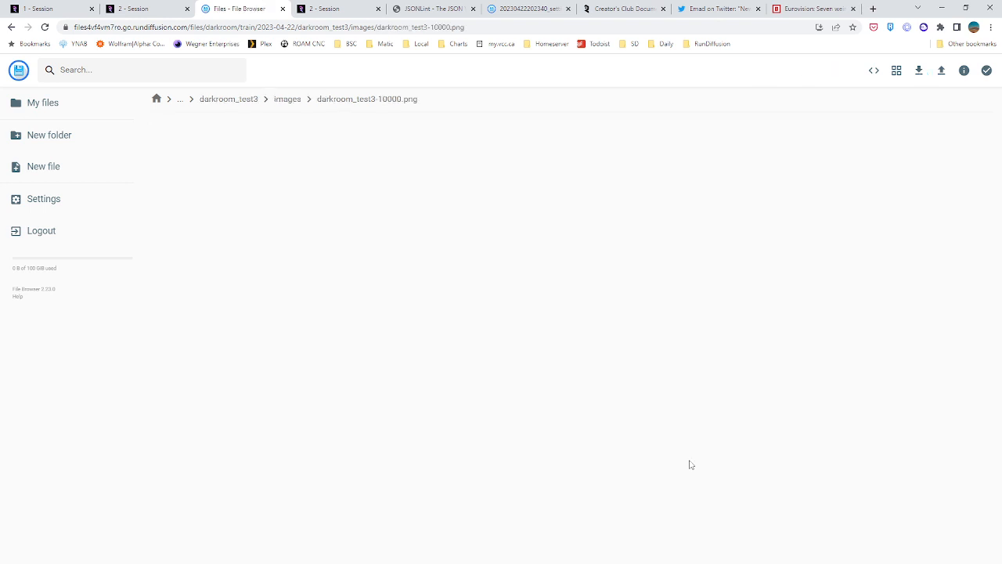
key(Left)
key(Right)
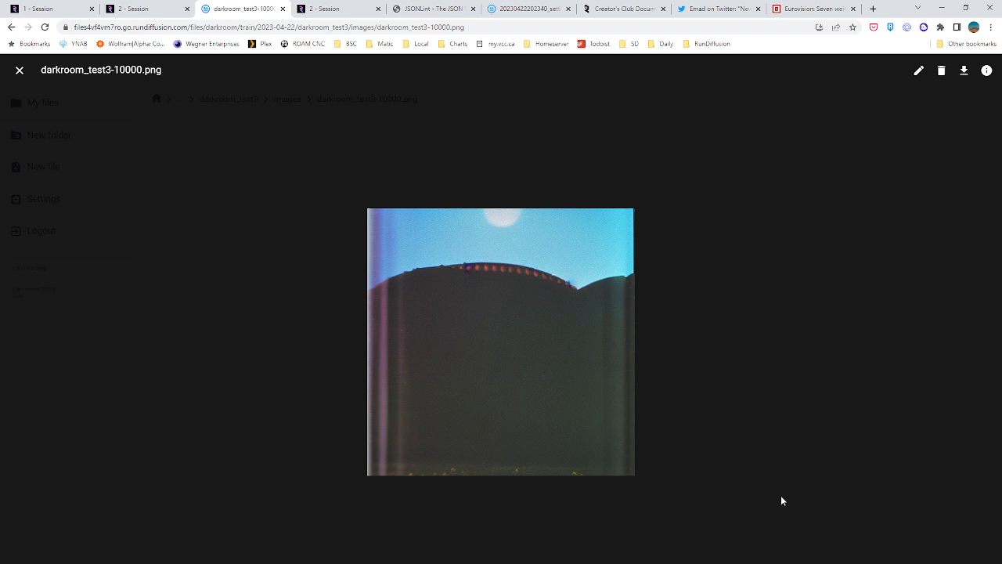
key(Left)
key(Left)
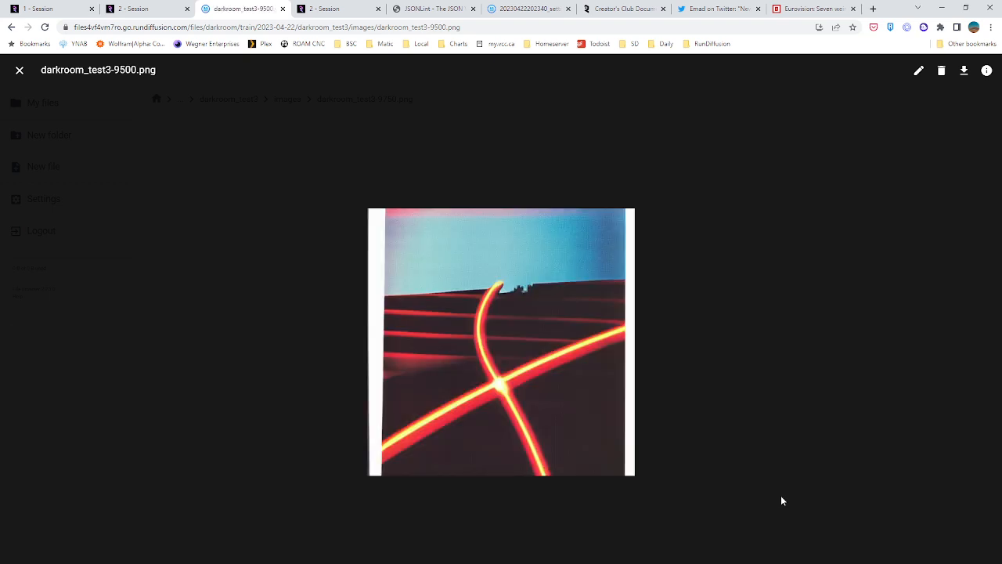
key(Left)
key(Left)
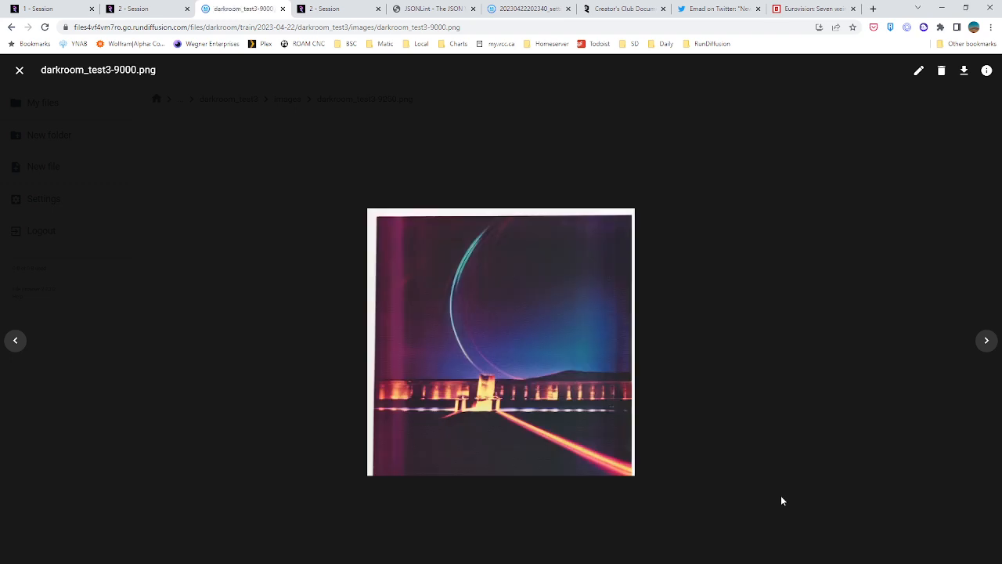
key(Left)
key(Left)
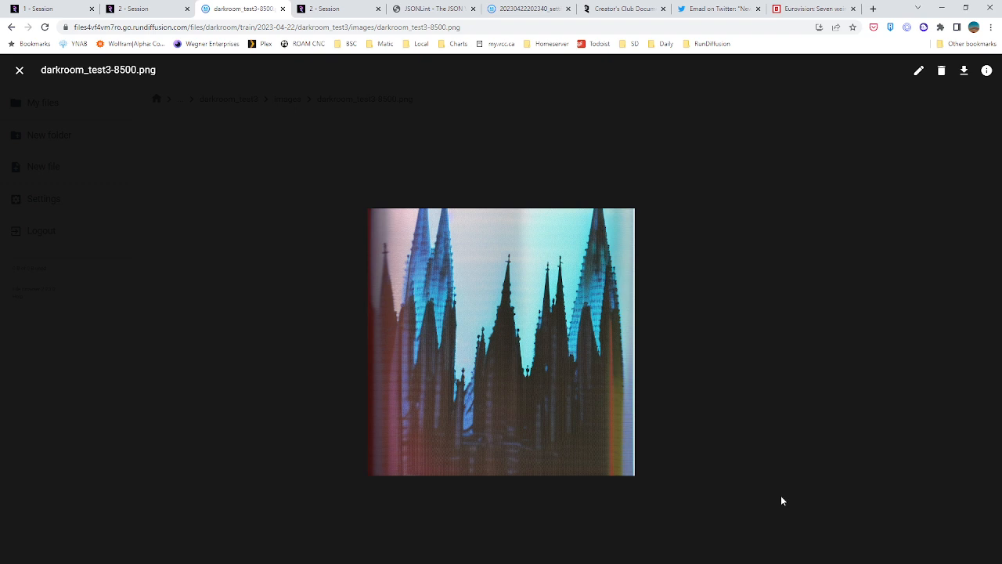
key(Left)
key(Left)
key(Left)
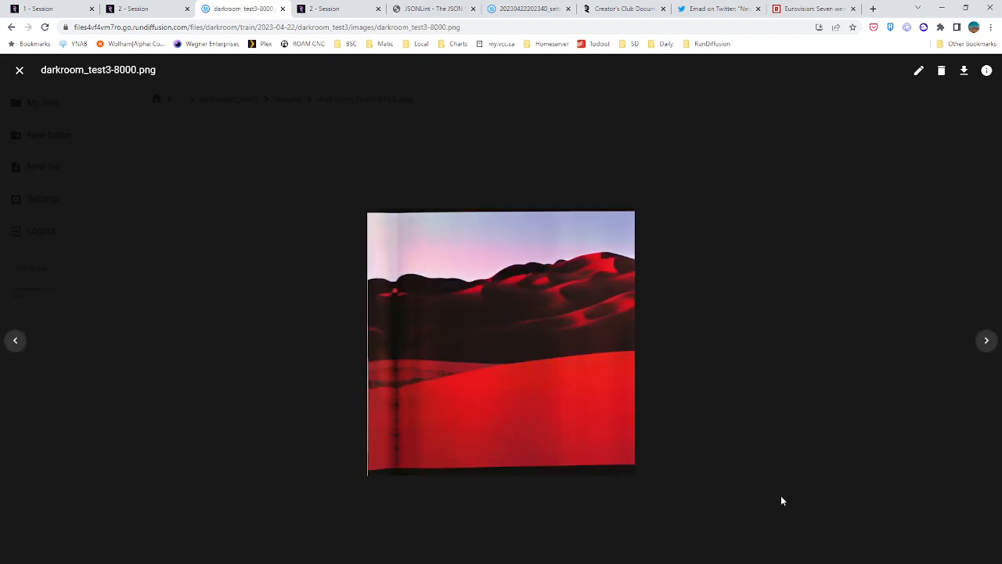
key(Left)
key(Left)
key(Left)
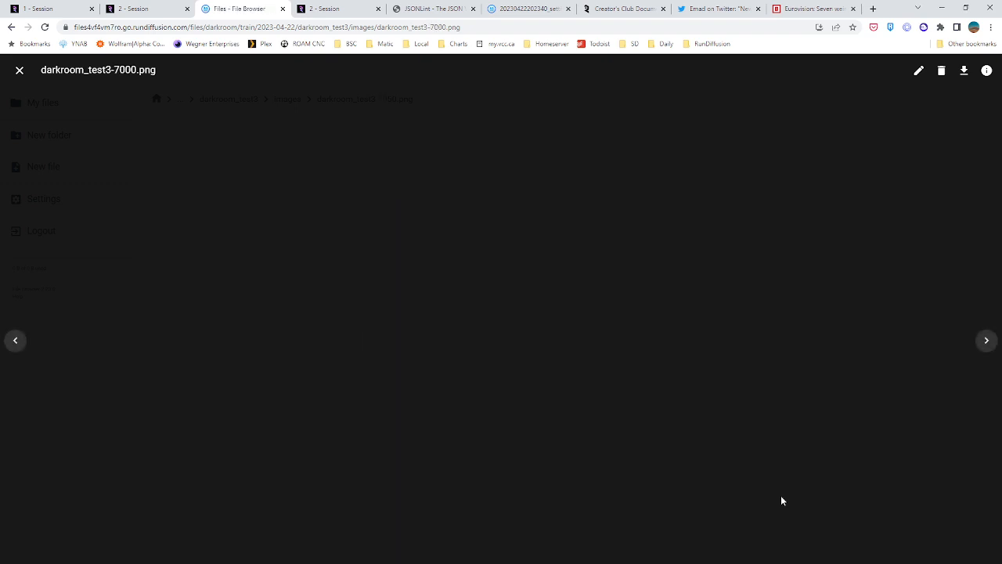
key(Left)
key(Left)
key(Left)
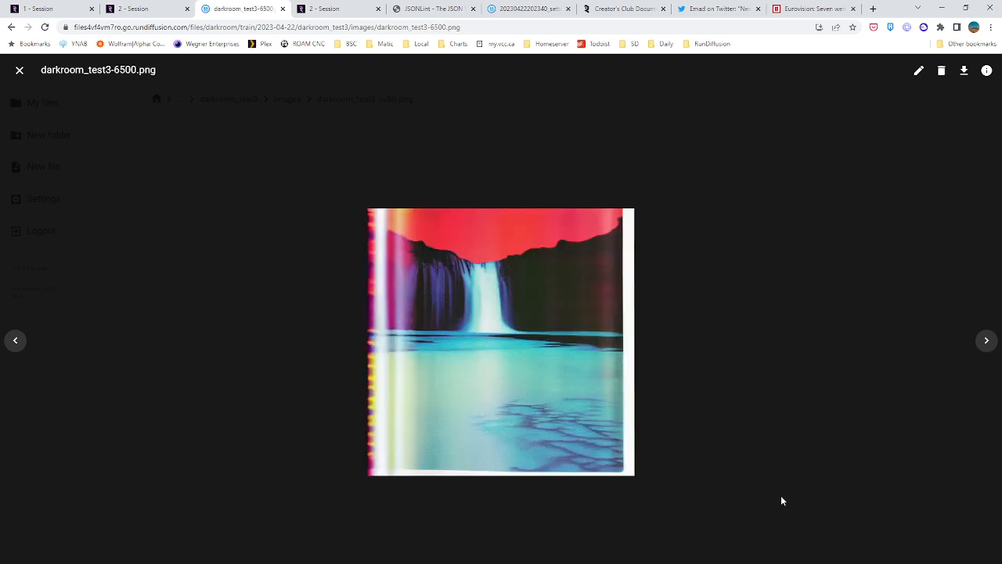
key(Left)
key(Left)
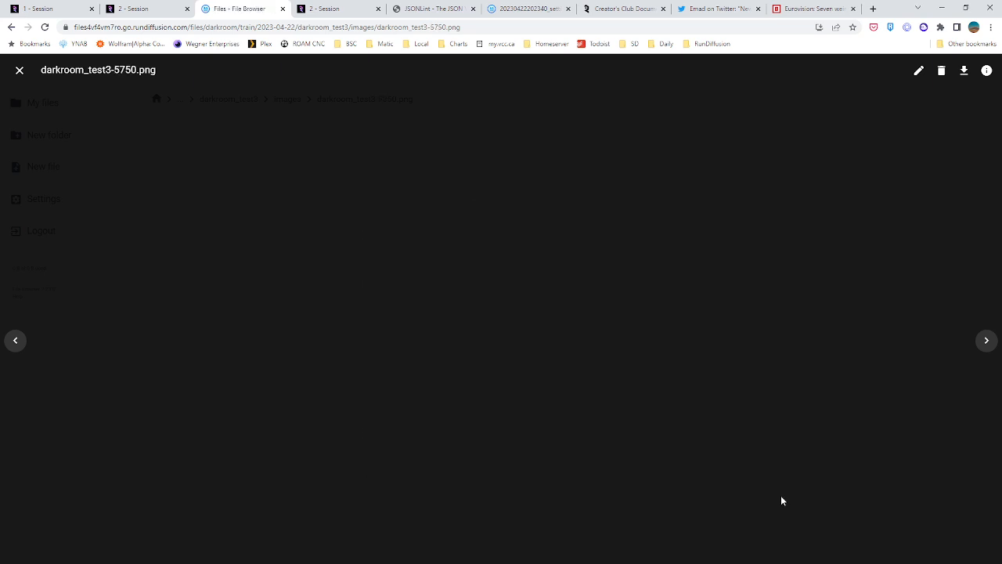
key(Left)
key(Right)
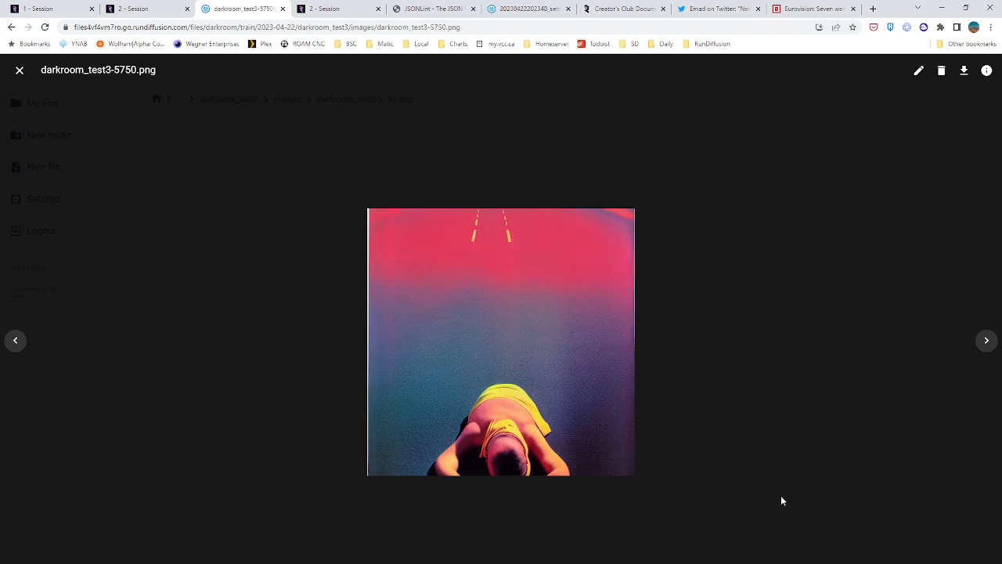
key(Left)
key(Left)
key(Left)
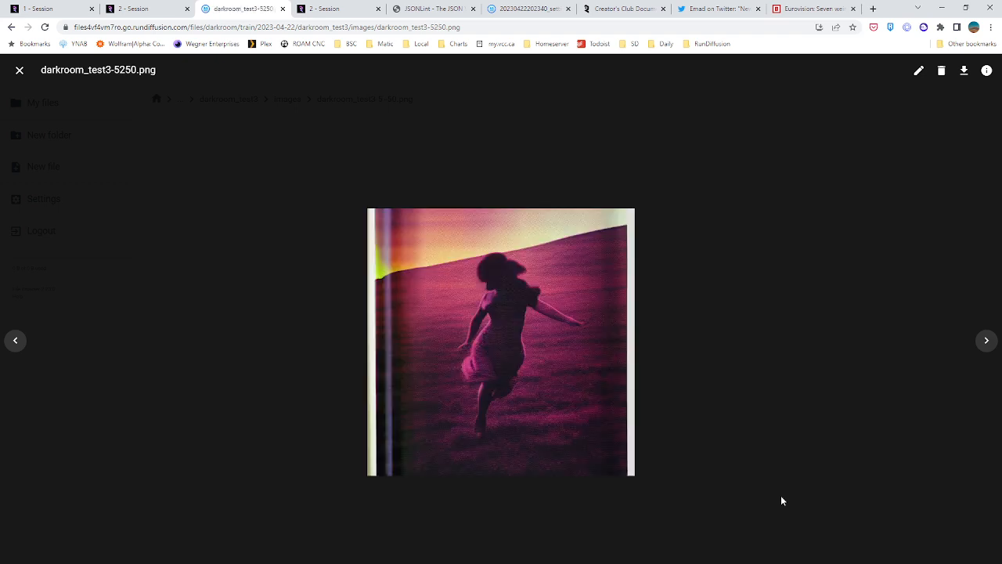
key(Left)
key(Left)
key(Left)
key(Left)
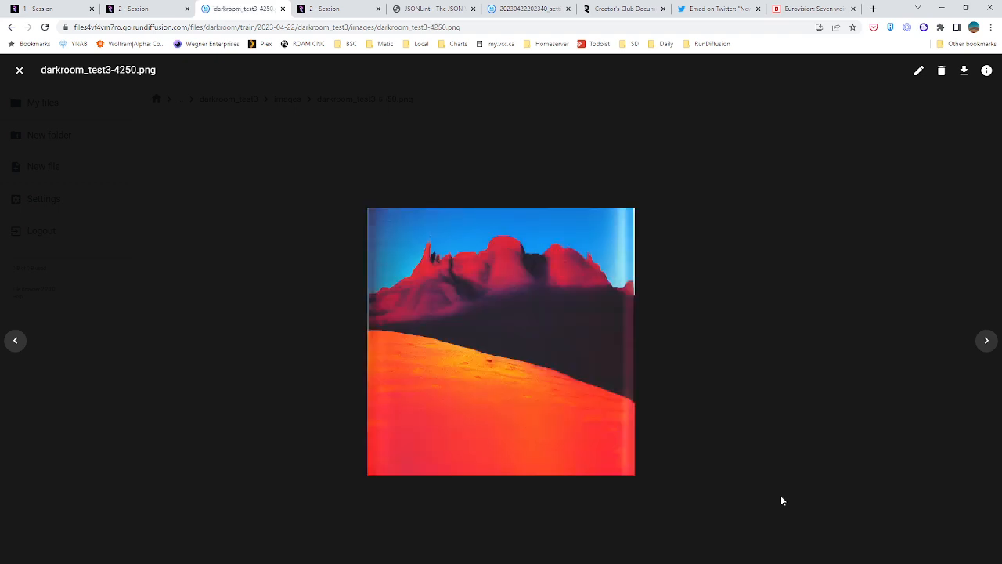
key(Left)
key(Left)
key(Left)
key(Left)
key(Left)
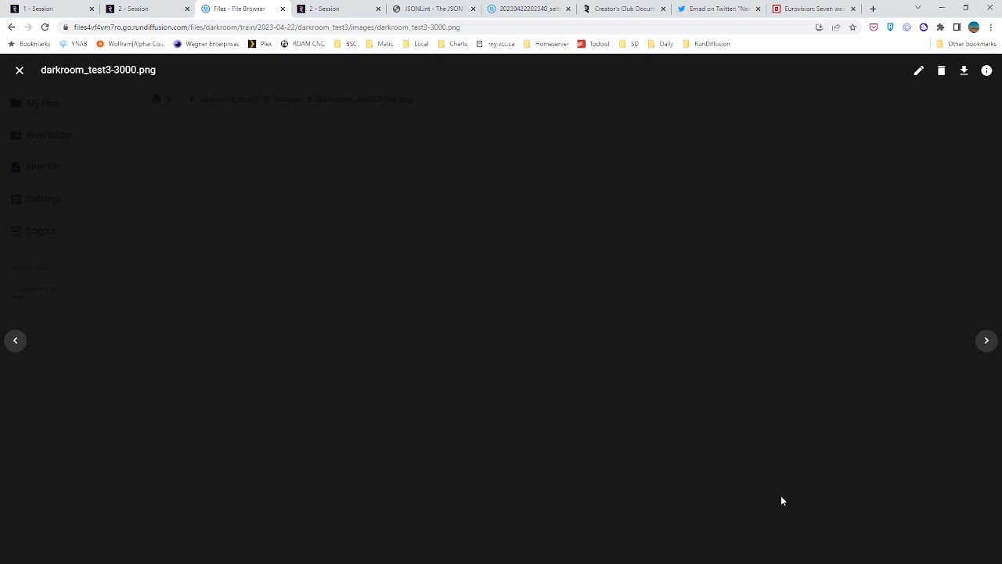
key(Left)
key(Left)
key(Left)
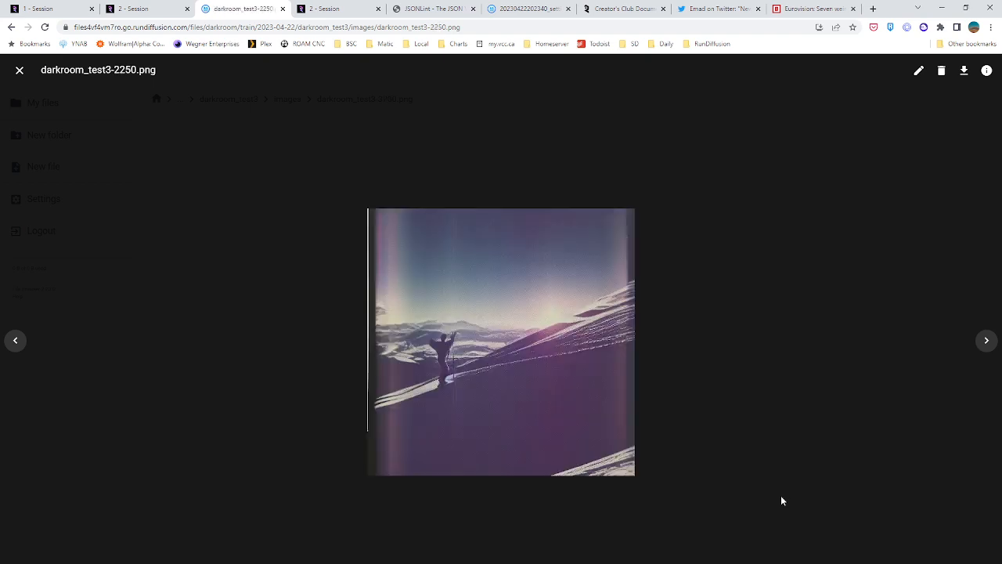
click(19, 69)
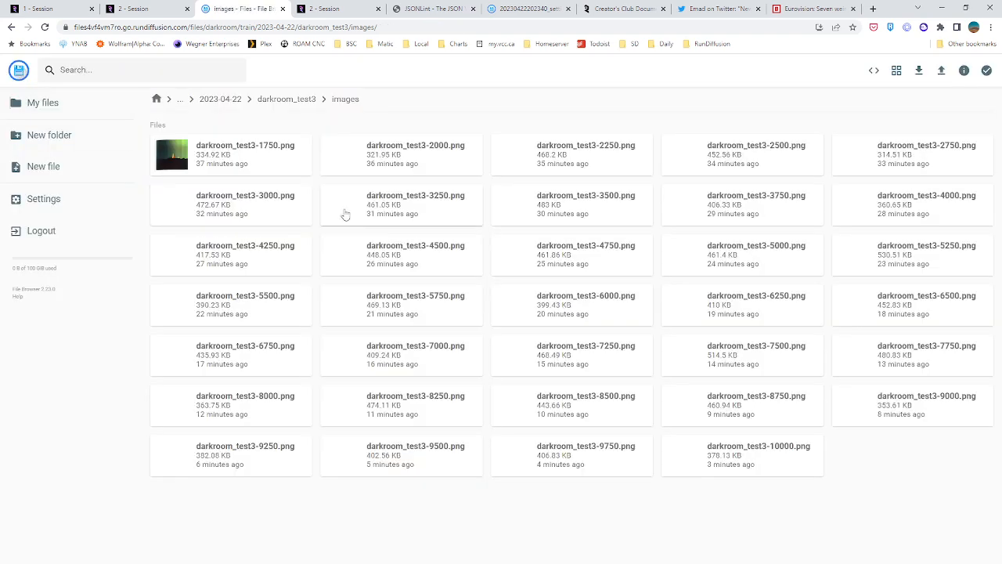
Copy all darkroom_test3 .pt checkpoints, from step 2000 to step 10000, from darkroom_test3's embeddings folder into Auto1111/embeddings
click(299, 100)
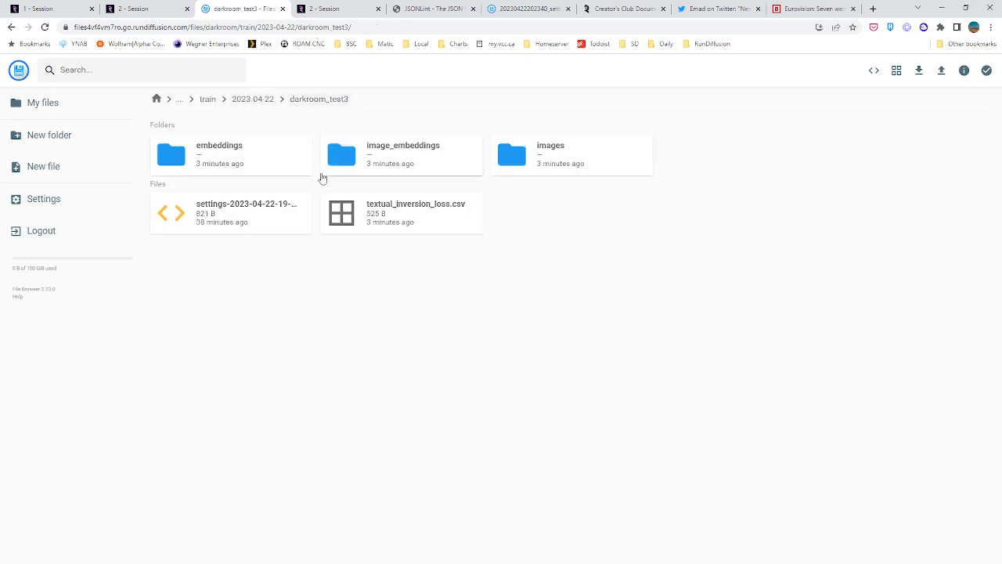
double_click(251, 162)
click(279, 145)
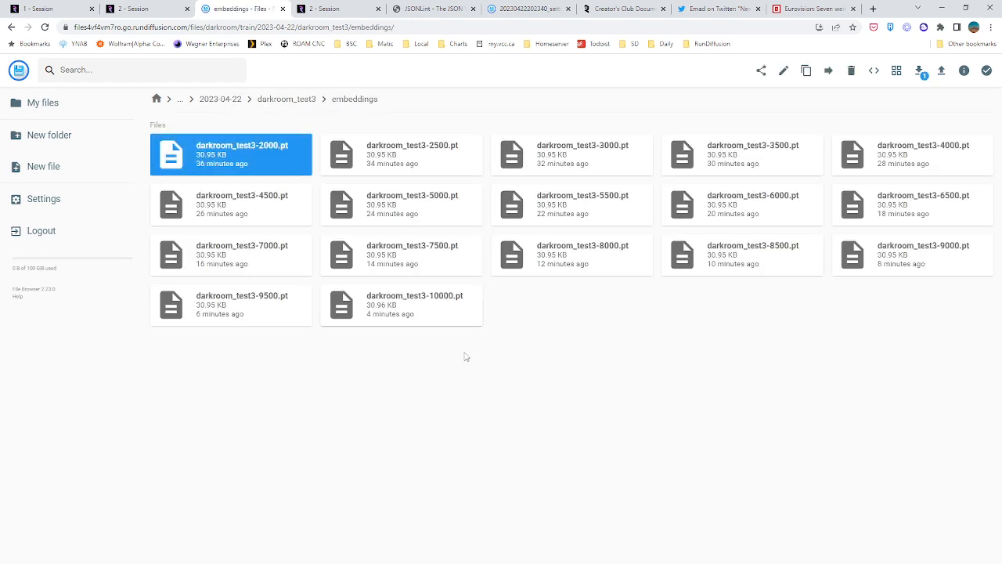
shift+click(451, 315)
click(806, 70)
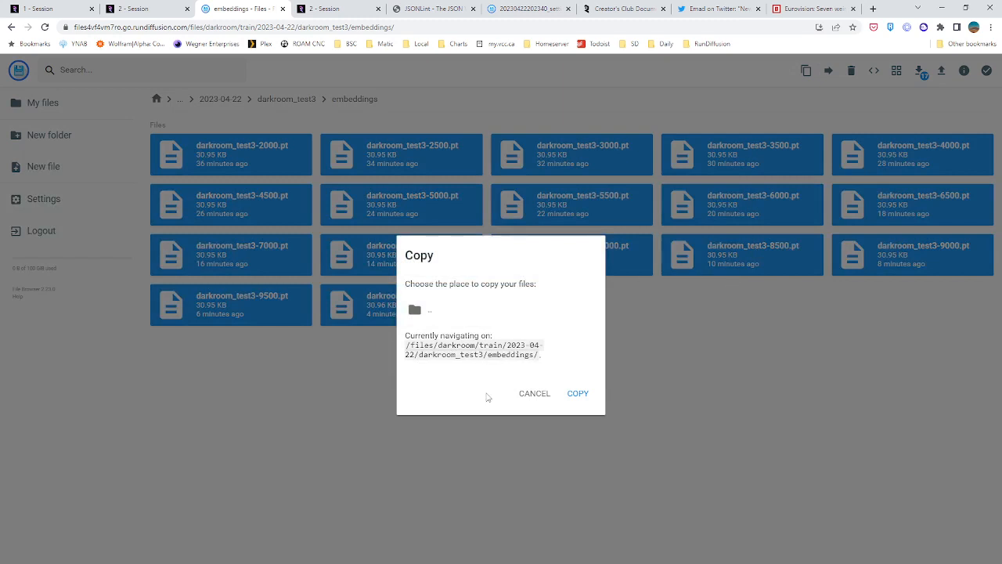
double_click(439, 314)
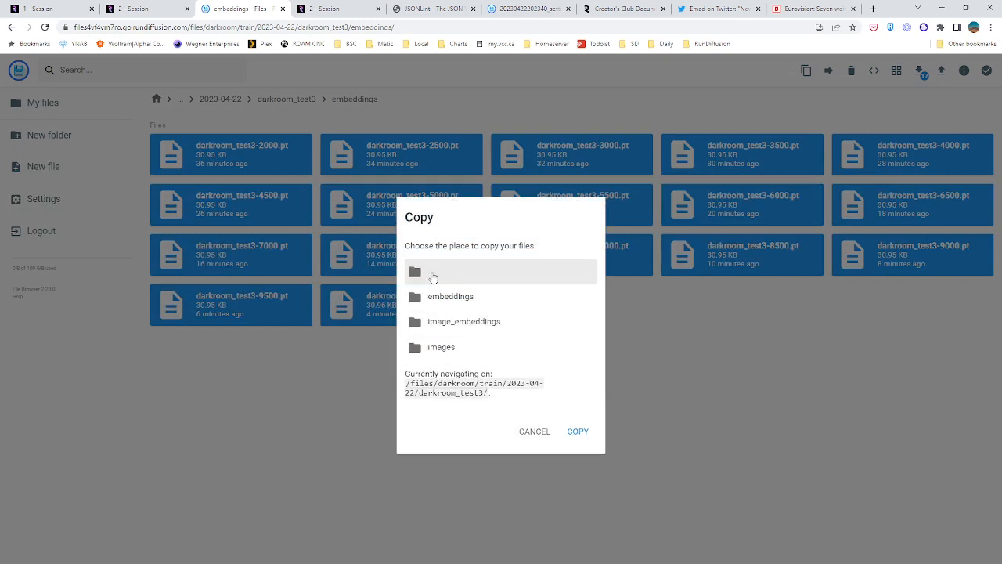
double_click(433, 273)
double_click(455, 302)
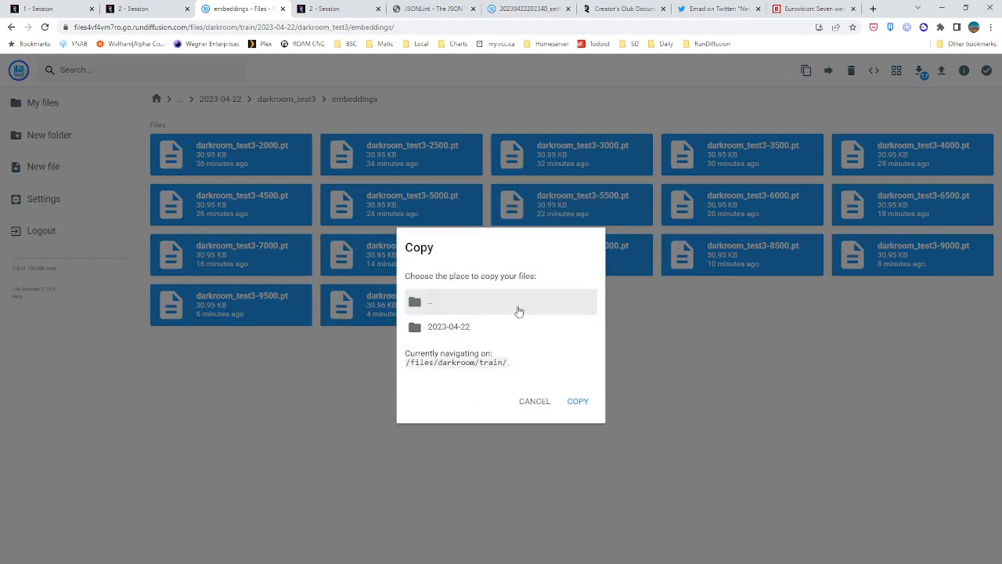
double_click(454, 304)
double_click(455, 304)
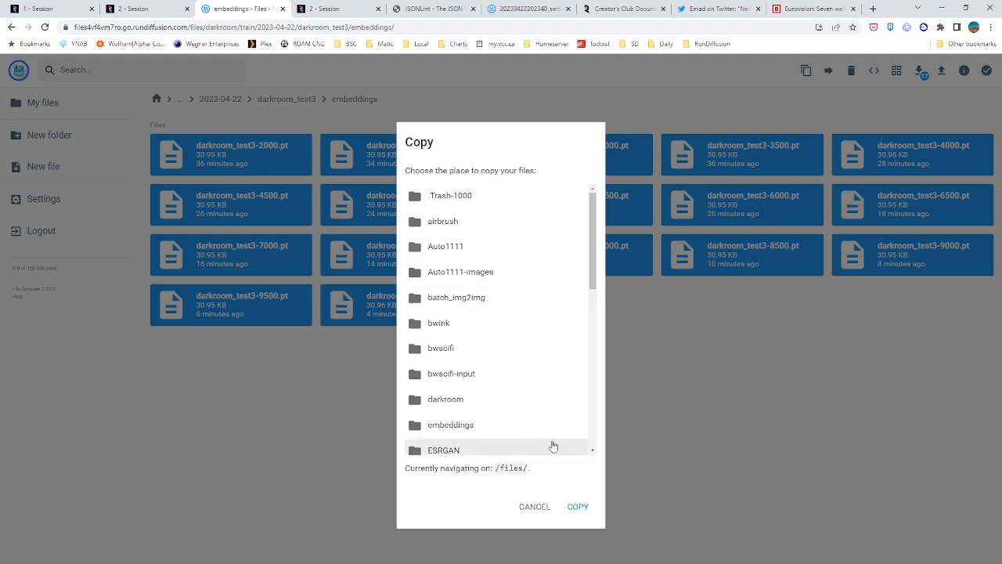
scroll(528, 395, down, 3)
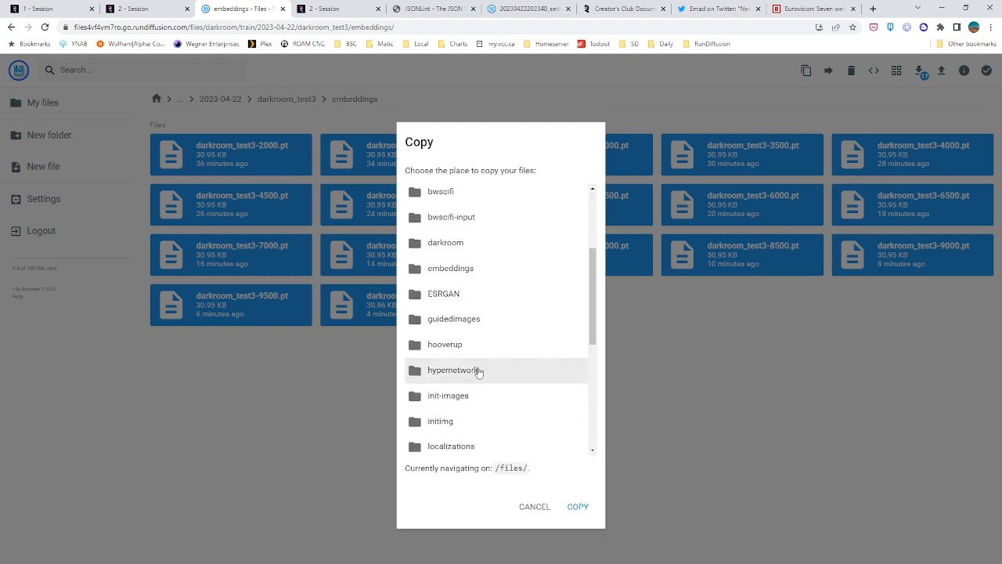
scroll(468, 352, up, 2)
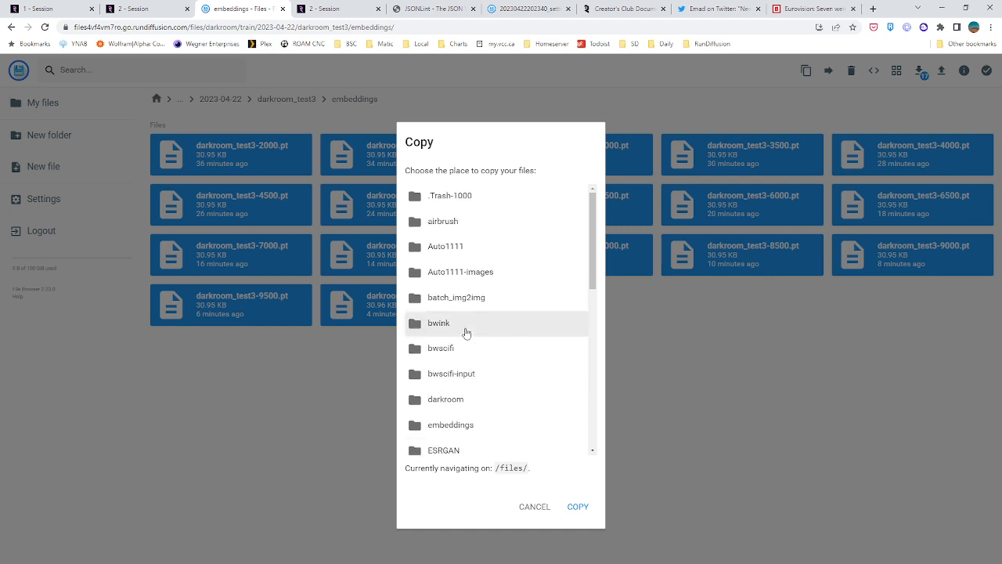
double_click(473, 252)
double_click(468, 281)
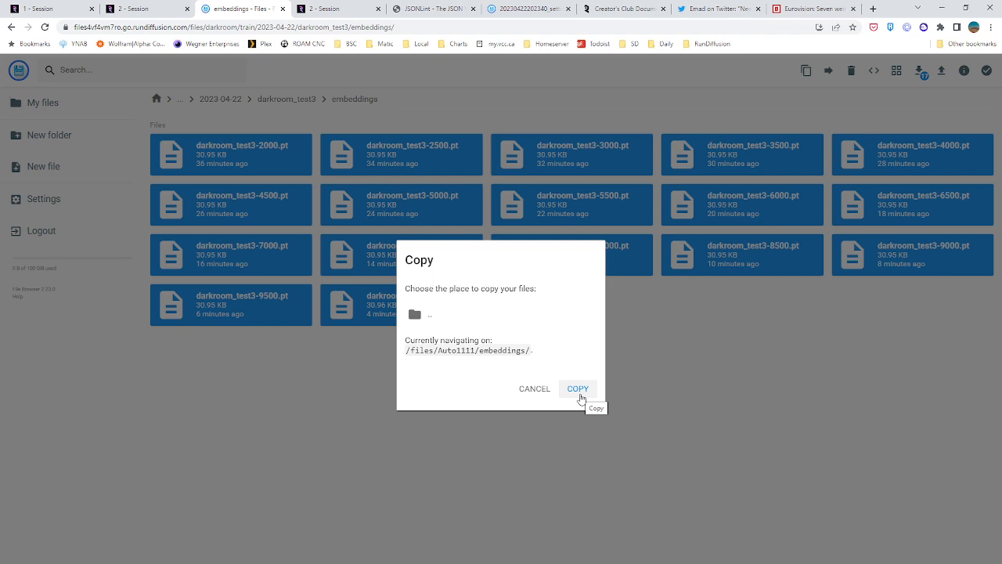
click(578, 390)
scroll(274, 231, down, 4)
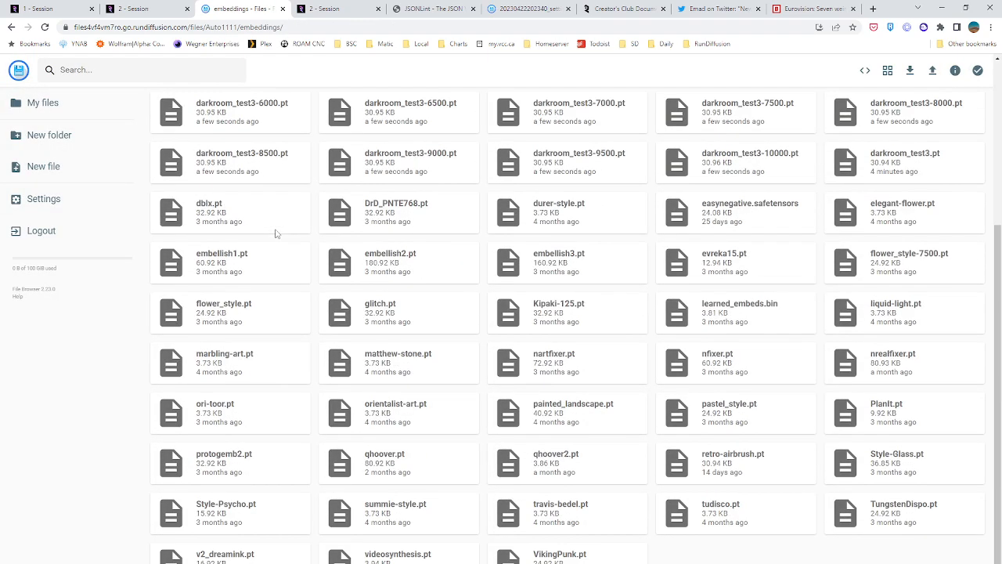
Switch to the second RunDiffusion session, show the extra networks in txt2img, and refresh the Textual Inversion list
scroll(274, 231, up, 3)
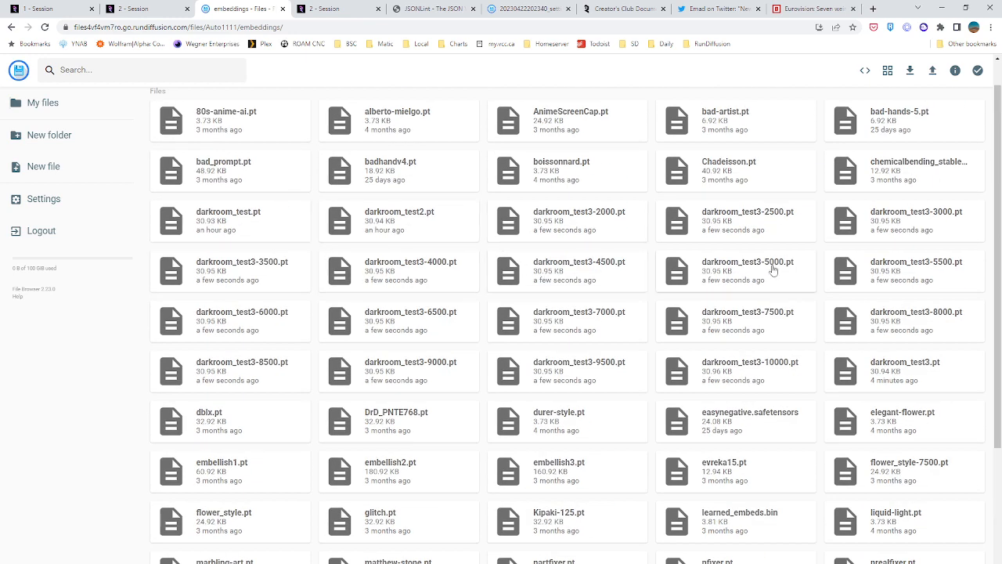
click(153, 9)
click(30, 142)
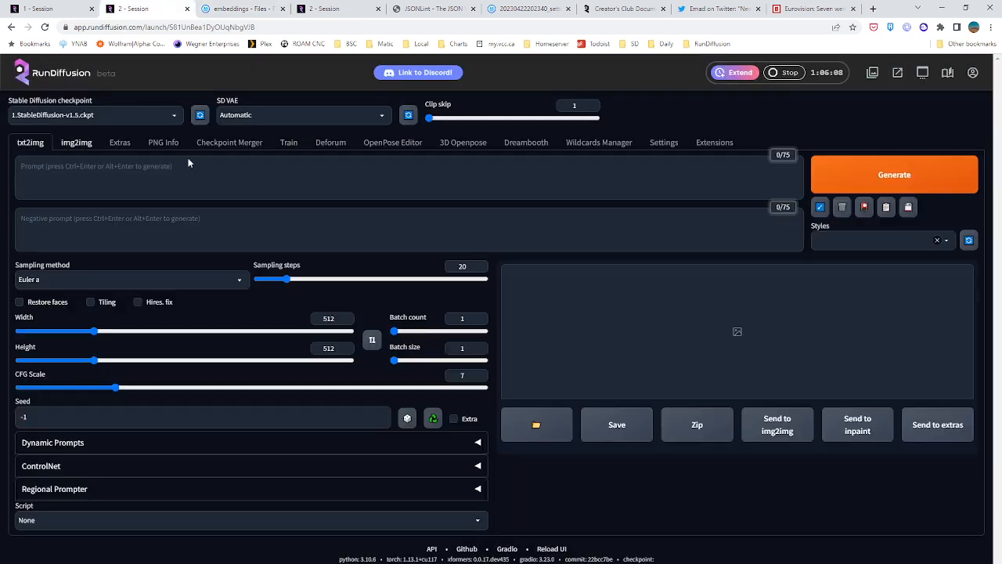
click(864, 207)
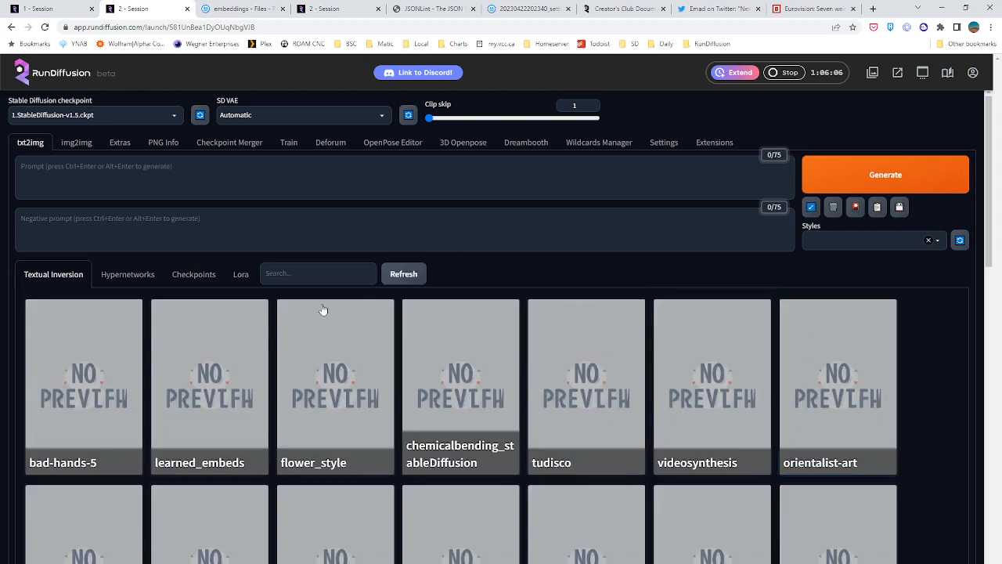
click(404, 274)
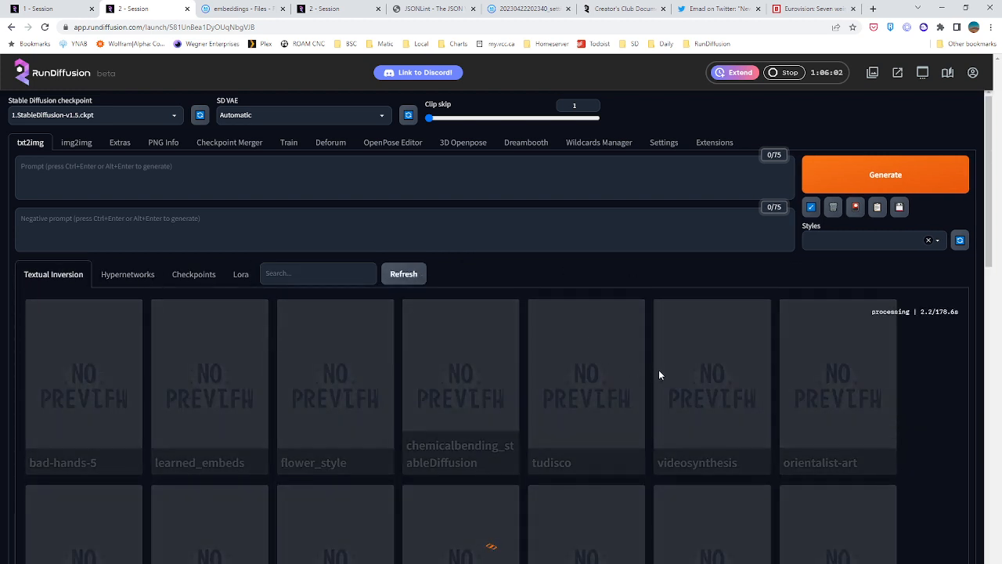
Look through the Textual Inversion cards for the darkroom_test3 embeddings and check the Stable Diffusion checkpoint selection
scroll(659, 374, down, 3)
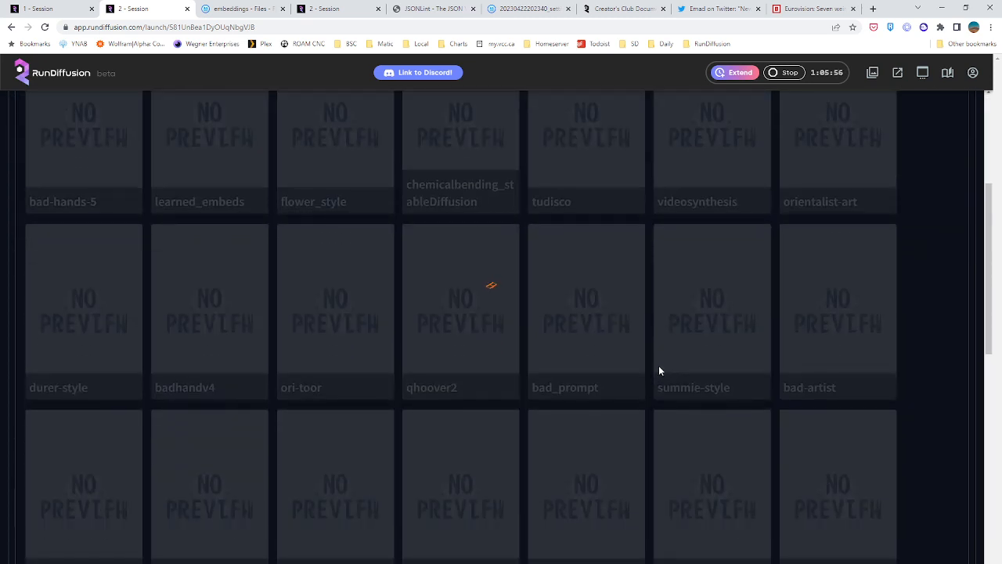
scroll(660, 369, down, 3)
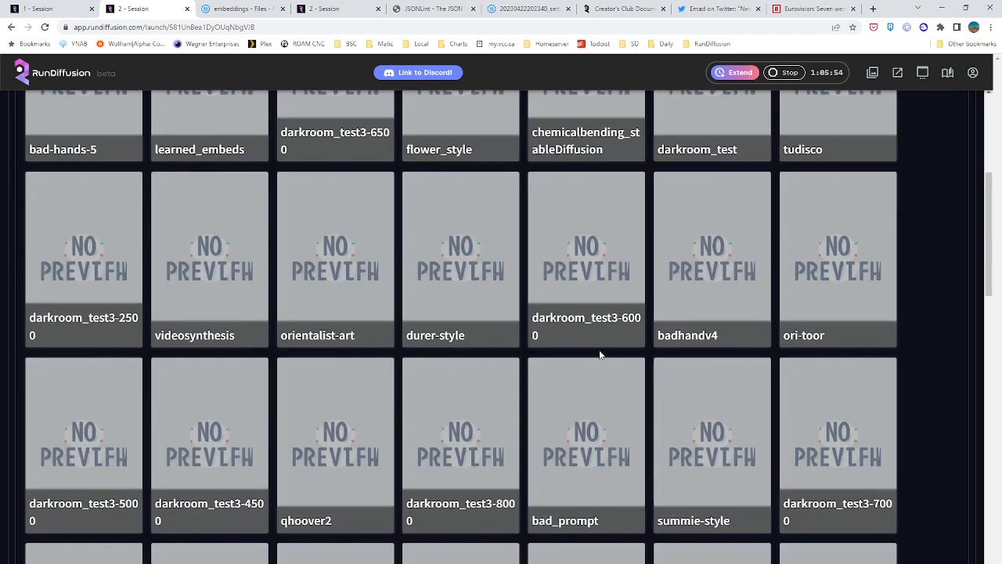
scroll(600, 355, up, 1)
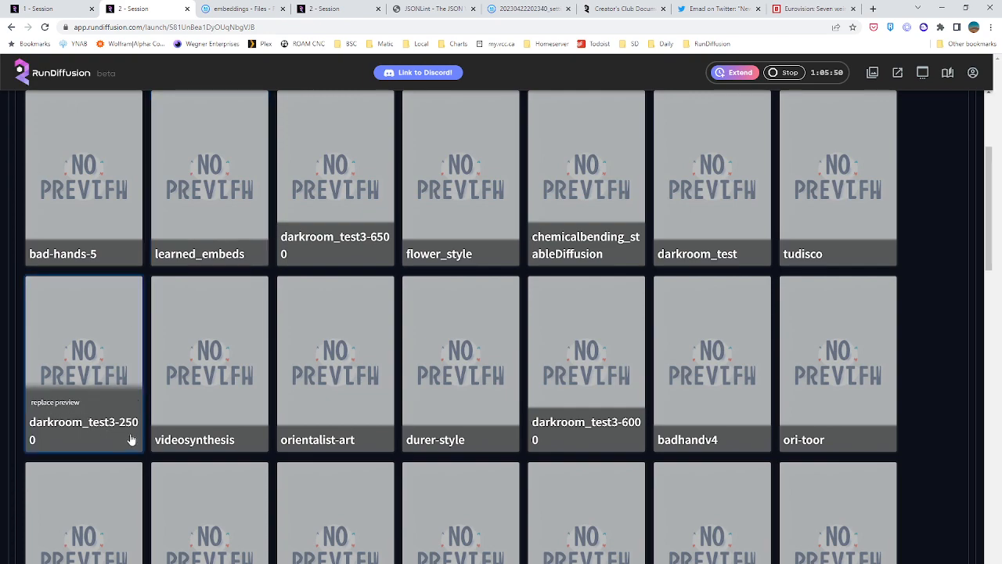
scroll(131, 440, down, 9)
scroll(154, 421, up, 4)
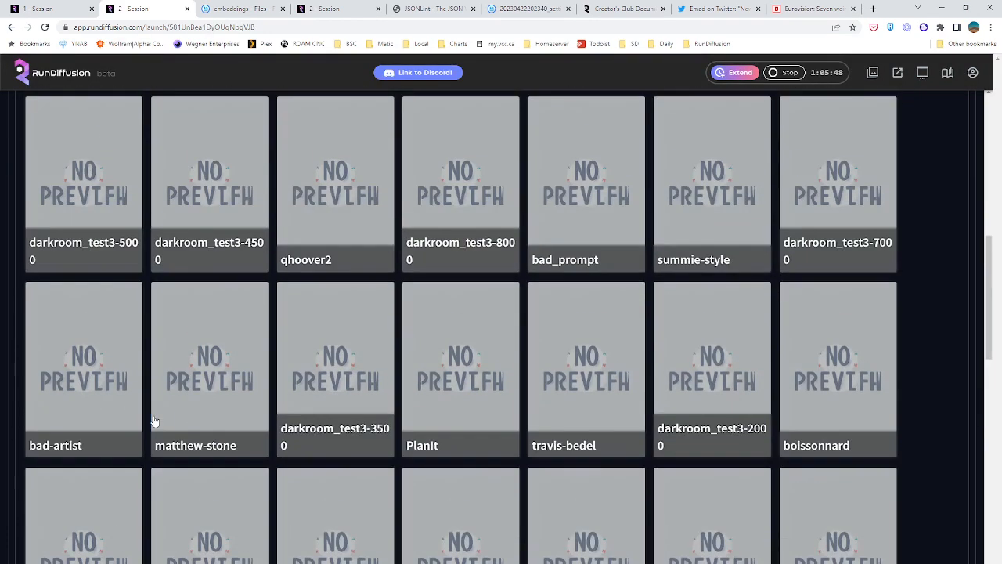
scroll(154, 421, up, 8)
click(96, 164)
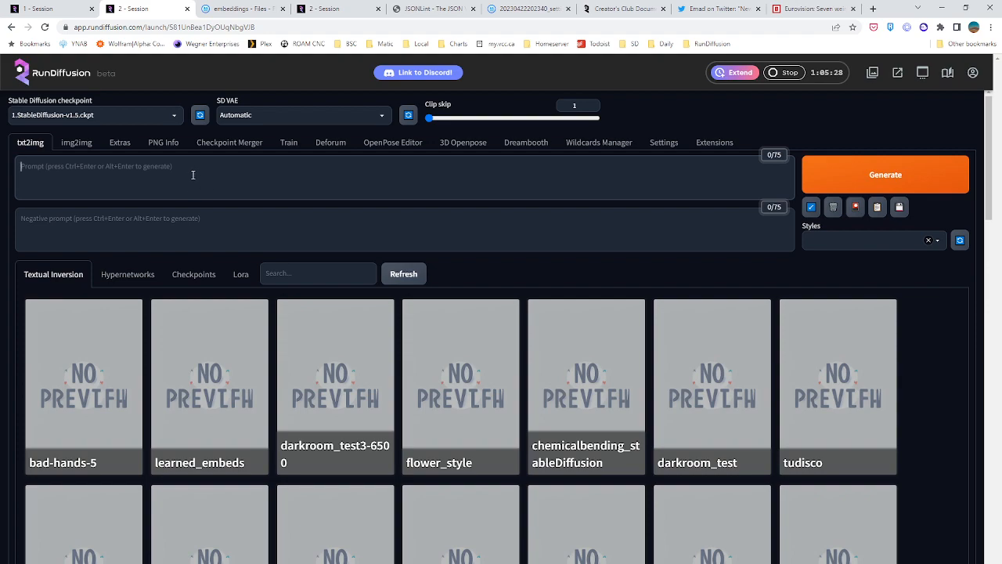
scroll(199, 184, down, 10)
scroll(198, 180, down, 2)
scroll(212, 206, up, 12)
click(139, 117)
click(139, 117)
Enter the txt2img prompt "dead end of a road, rural arizona, 60s vibes, signpost, empty road, lost highway"
click(158, 165)
text(dead end of a road, rural arizona, )
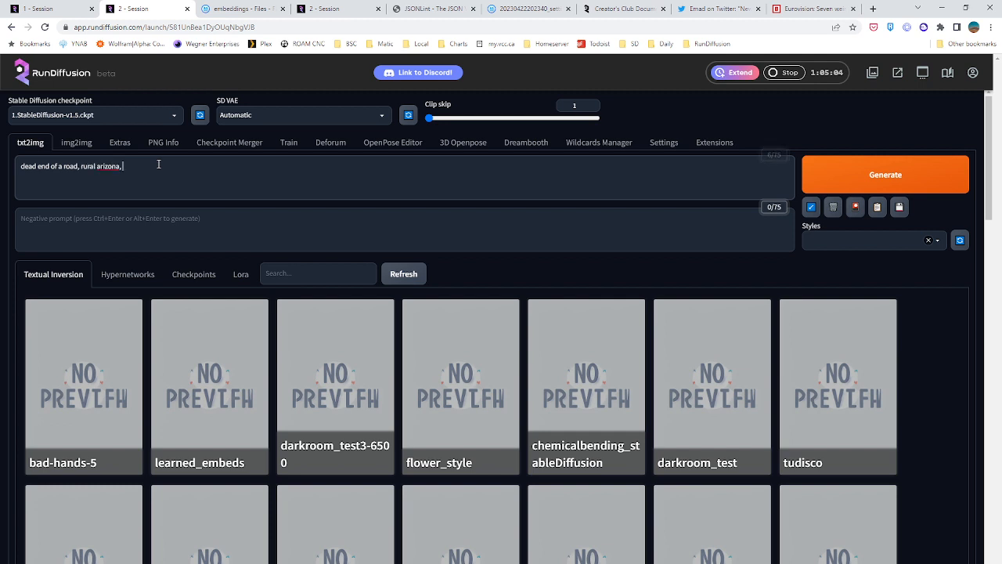
text(60s vibes, )
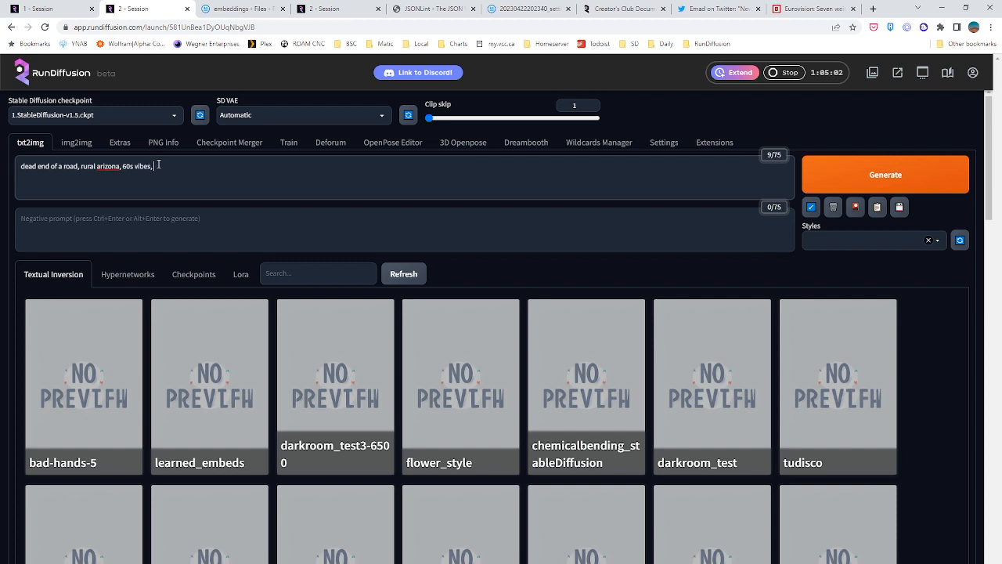
text(signpost, empty road,)
text(lost highway, d)
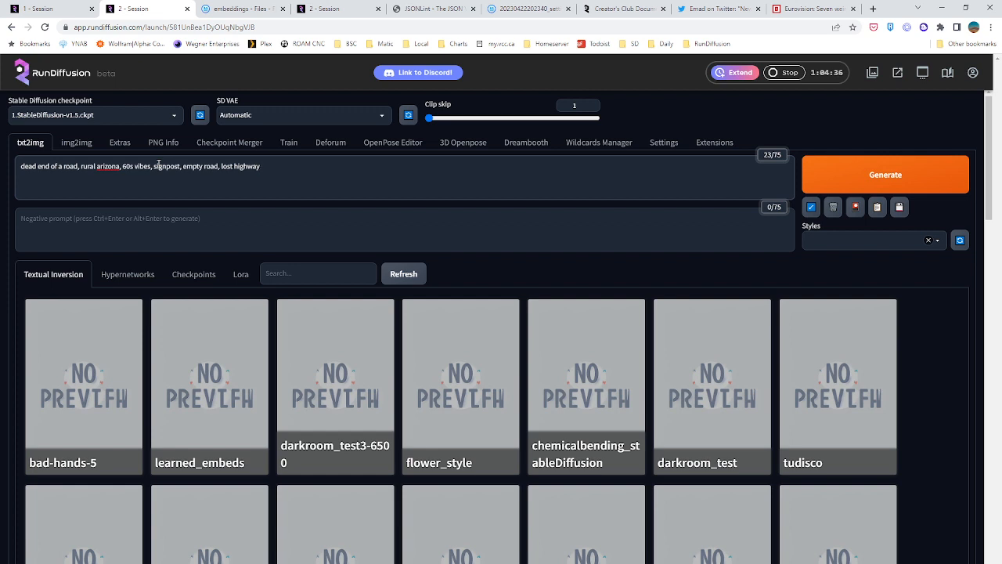
Remove "lost highway" and "60s vibes" from the prompt
key(BackSpace)
key(BackSpace)
key(BackSpace)
key(BackSpace)
key(BackSpace)
key(BackSpace)
key(BackSpace)
key(BackSpace)
key(BackSpace)
key(BackSpace)
key(BackSpace)
key(BackSpace)
drag(123, 166, 152, 167)
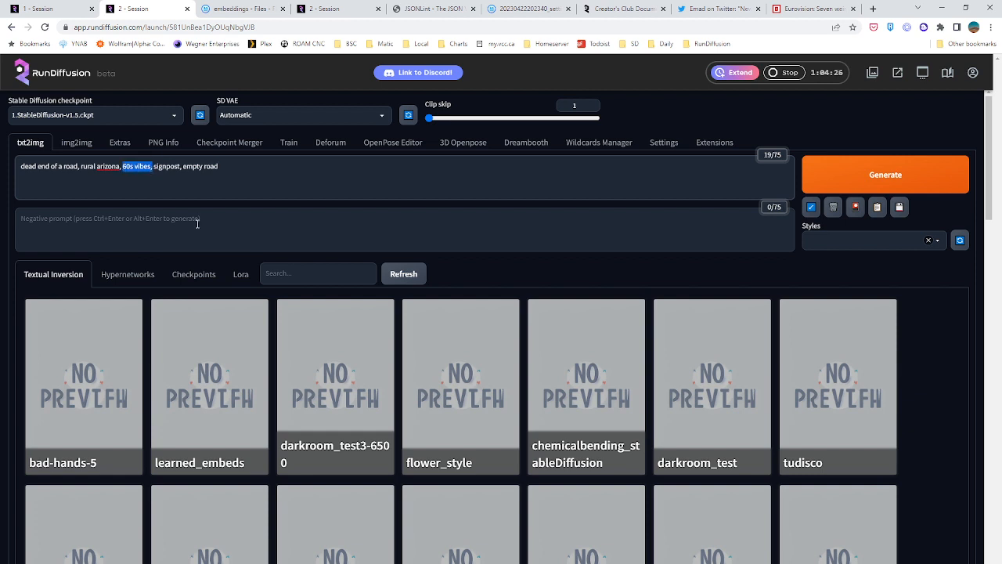
key(BackSpace)
Add the weighted embedding placeholder "(darkroom_test3-NUM:STR)" after "empty road" at the end of the prompt
click(258, 172)
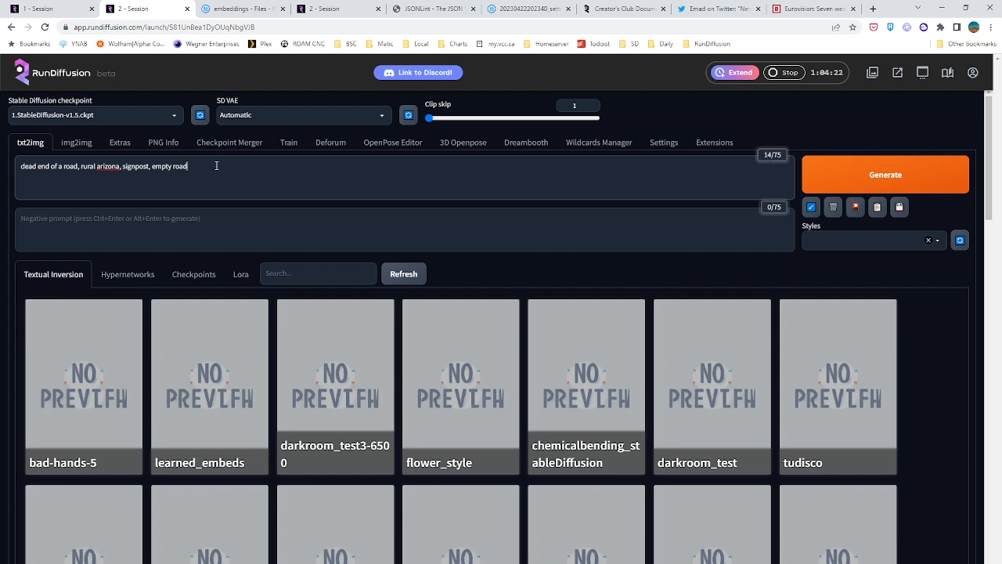
text(darkro)
text(om_test)
text(3)
text(:)
text(NU)
key(BackSpace)
key(BackSpace)
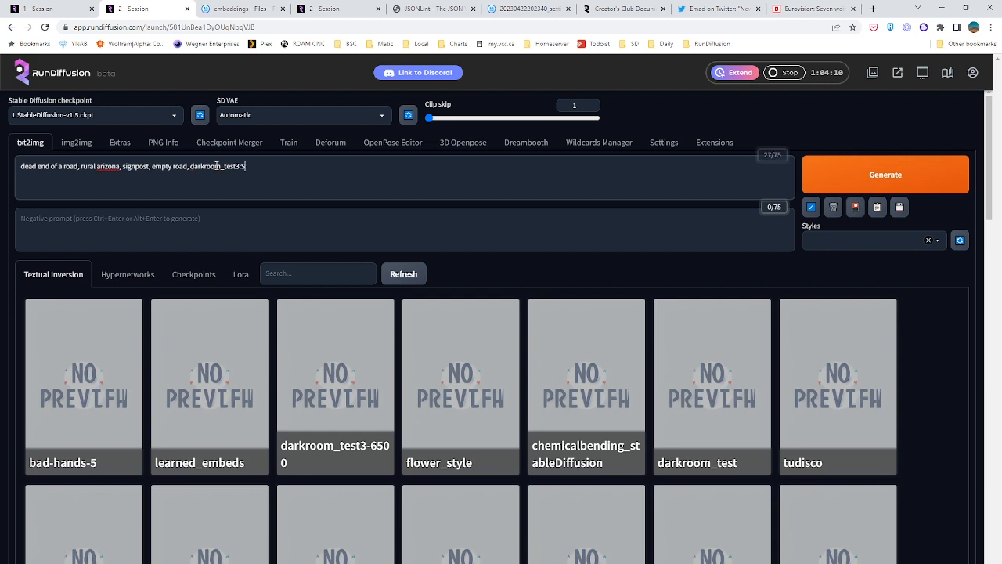
text(STR)
key(BackSpace)
key(BackSpace)
key(BackSpace)
key(BackSpace)
text(M:STR)
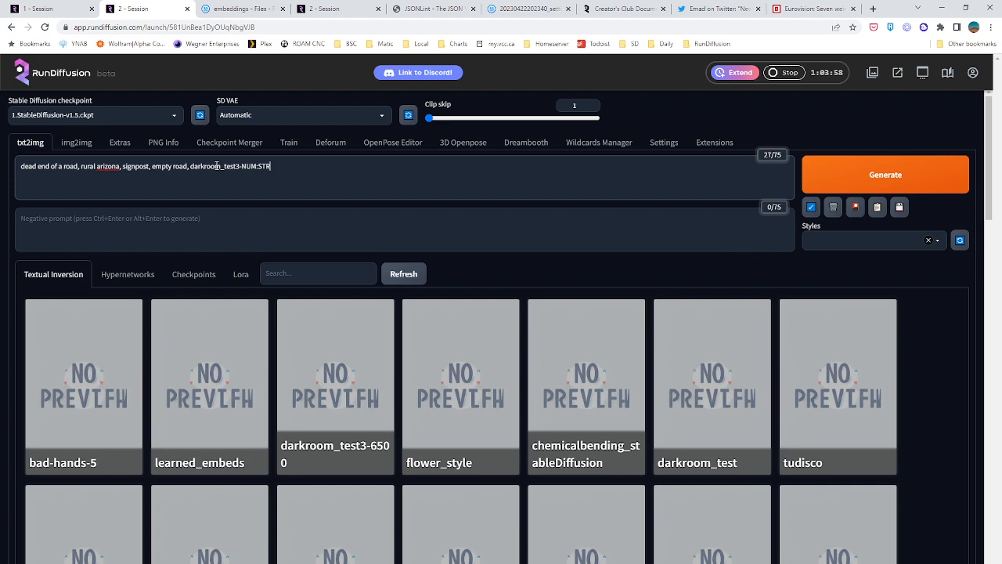
text())
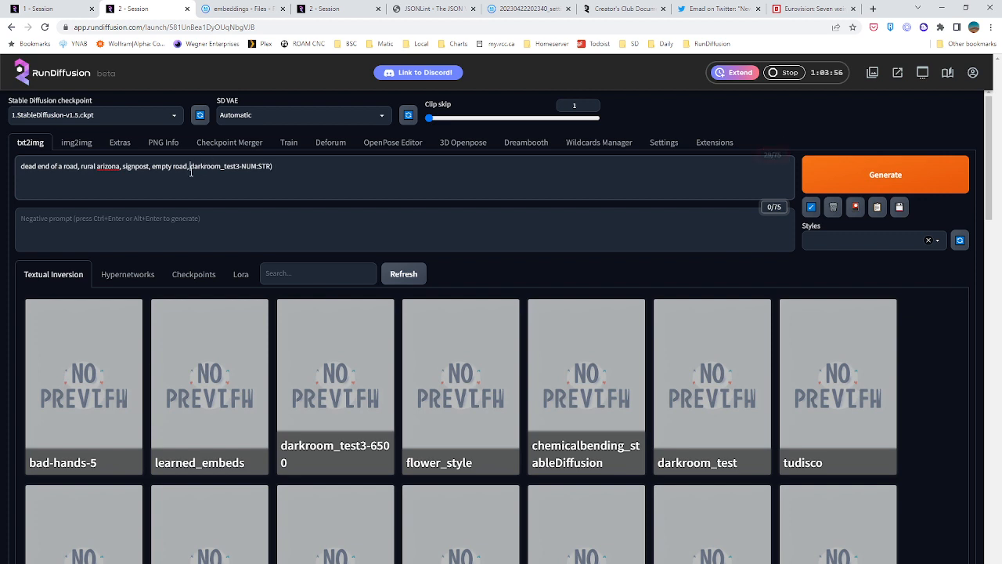
text(()
click(211, 240)
text(blurry)
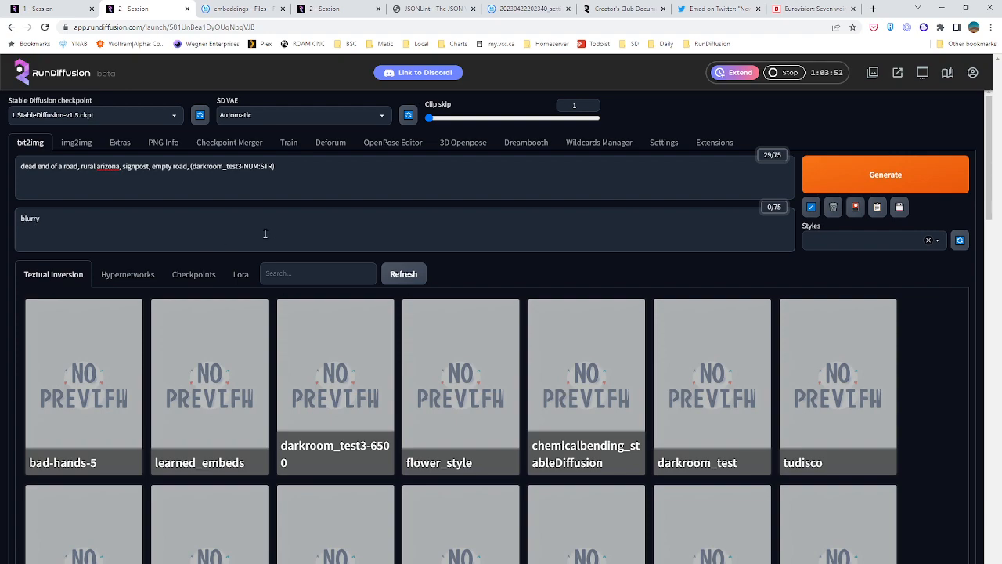
key(ctrl+a)
key(BackSpace)
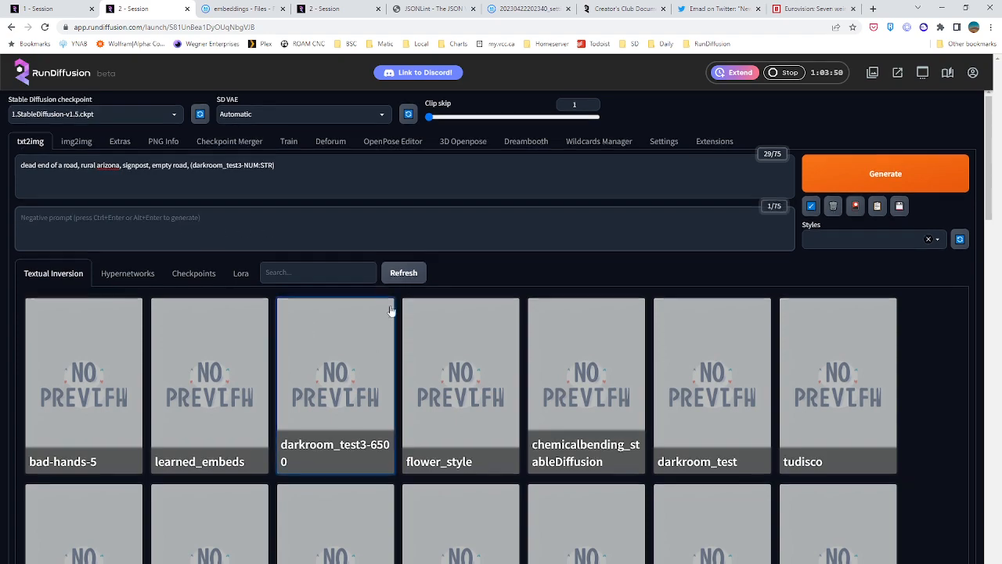
Hide the extra networks cards and set the sampling steps to 30
scroll(329, 324, down, 10)
scroll(533, 238, up, 10)
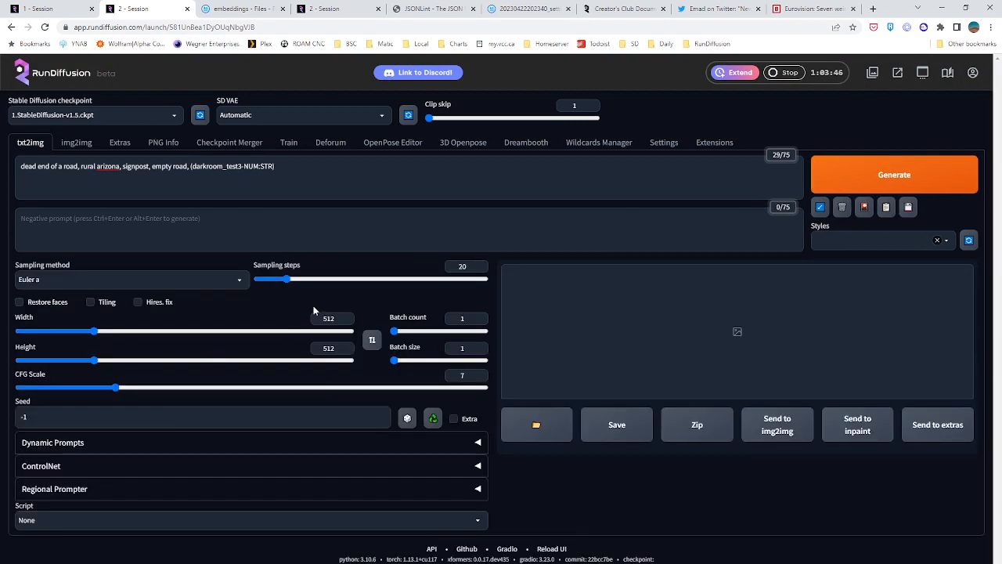
drag(468, 267, 422, 278)
text(3)
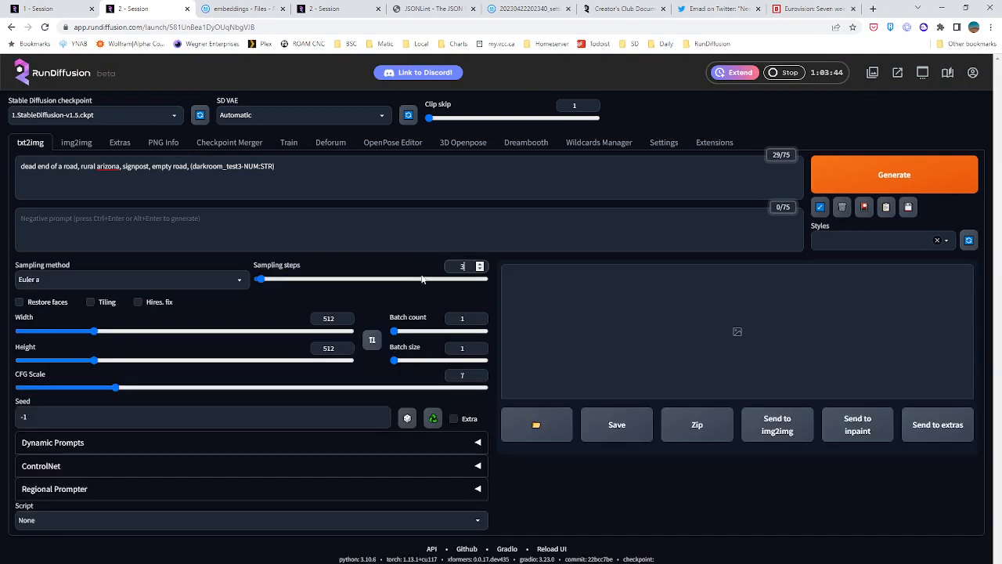
text(0)
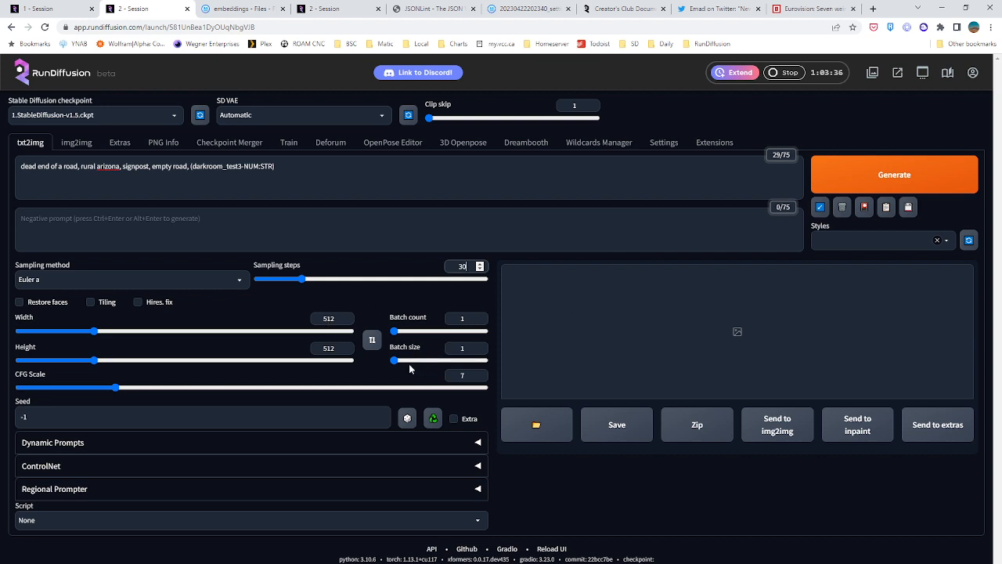
Choose the X/Y/Z plot script and set both the X type and the Y type to Prompt S/R
click(47, 521)
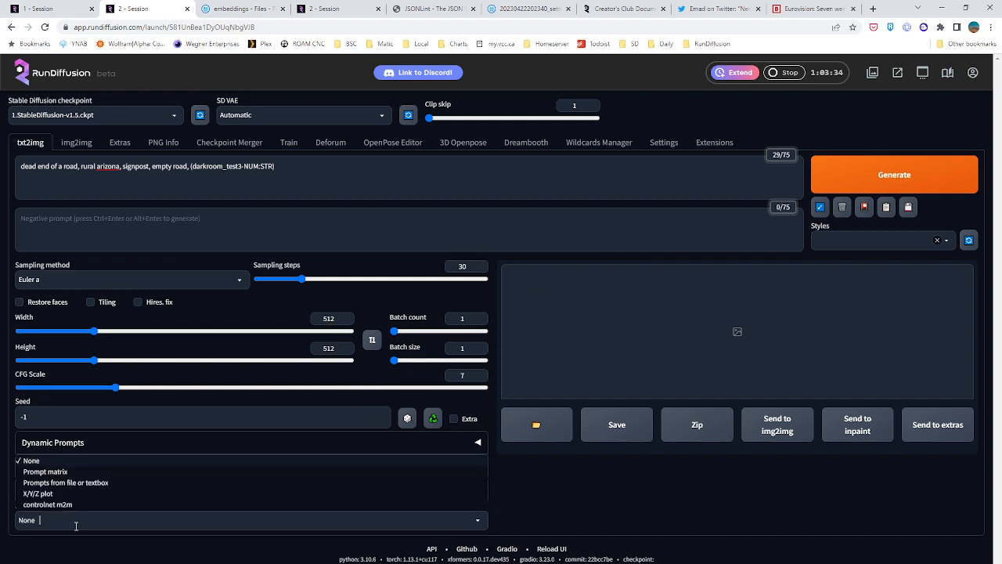
click(62, 493)
scroll(554, 460, down, 3)
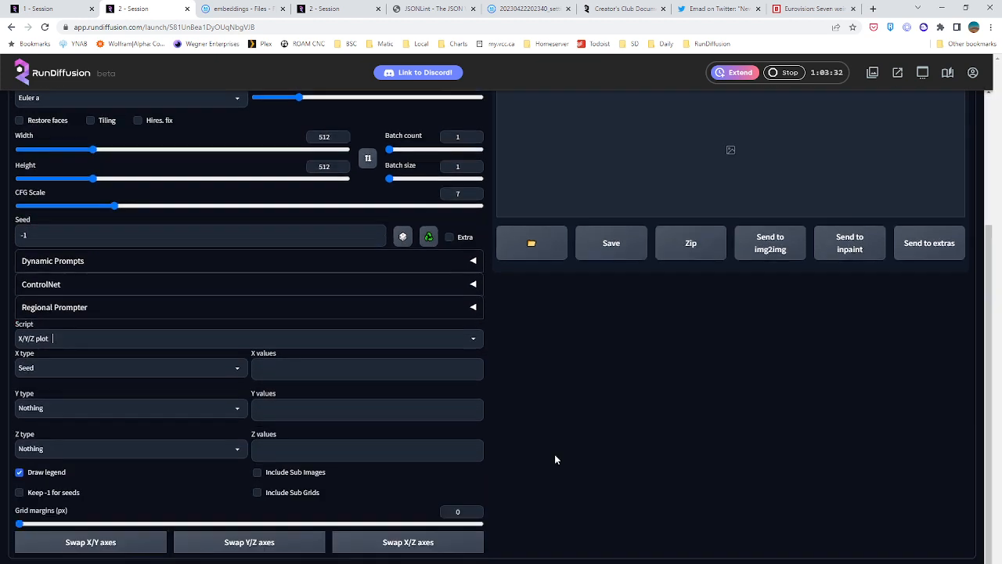
click(94, 367)
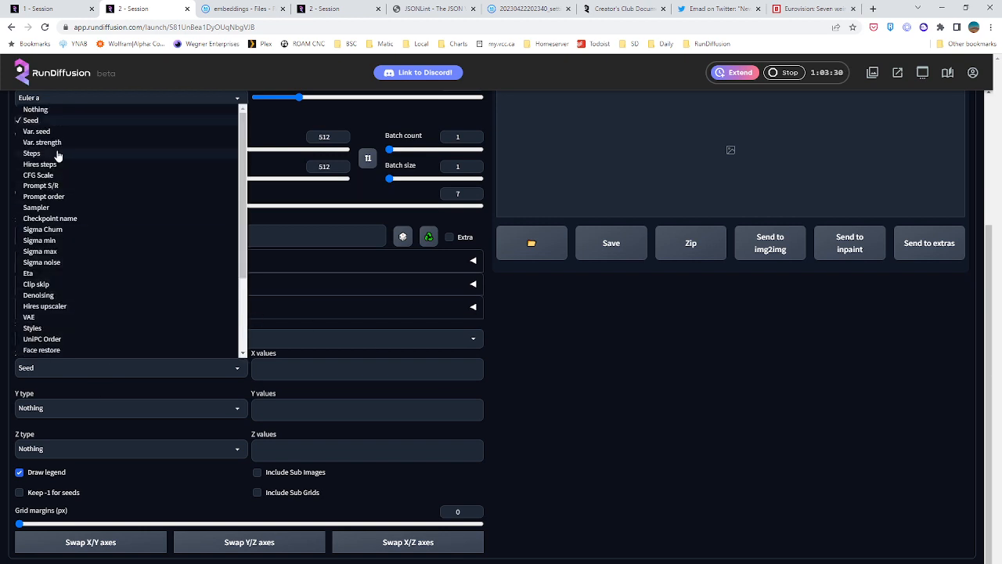
click(64, 181)
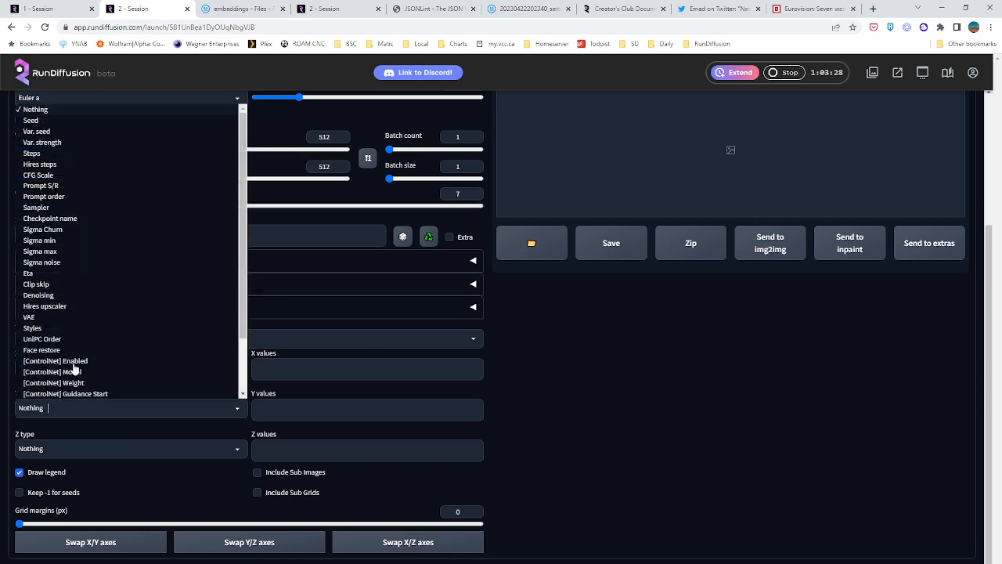
click(52, 411)
click(71, 191)
Set the X values to NUM and the Y values to STR, 0.5, 0.6, 0.7, 0.8, 0.9, 1, 1.1, 1.2
click(278, 365)
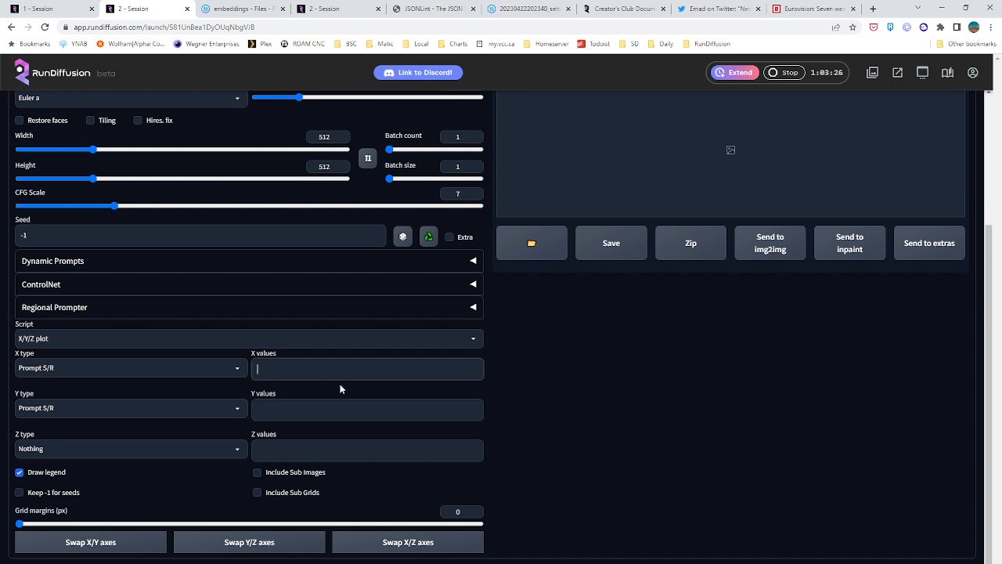
text(NUM)
click(322, 406)
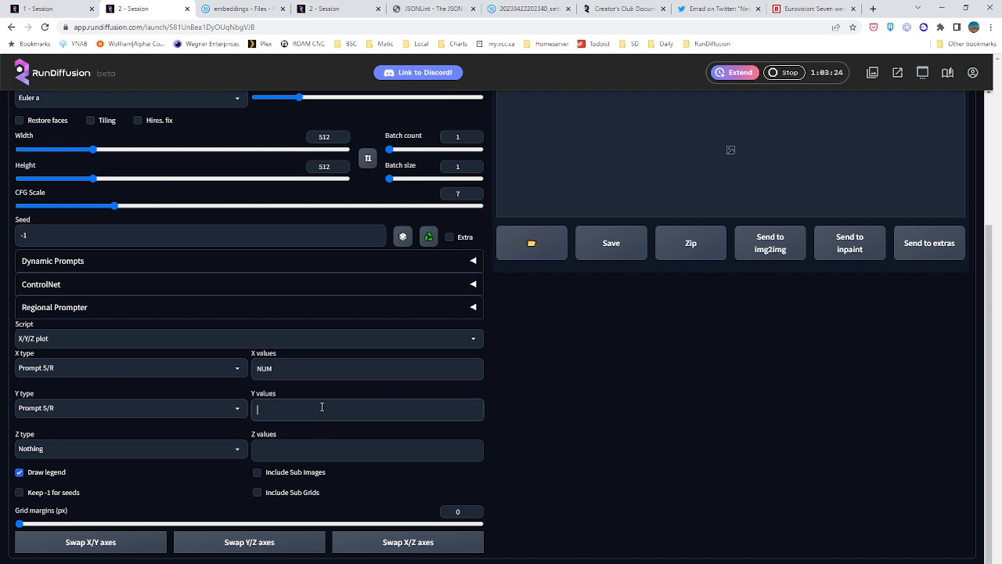
text(STR, 0.5, 0.6, 0.7, 0.8, 0.9, 1, 1.1, 1.2)
Add a comma after NUM in the X values and check the embeddings folder for the darkroom_test3 step numbers
click(296, 373)
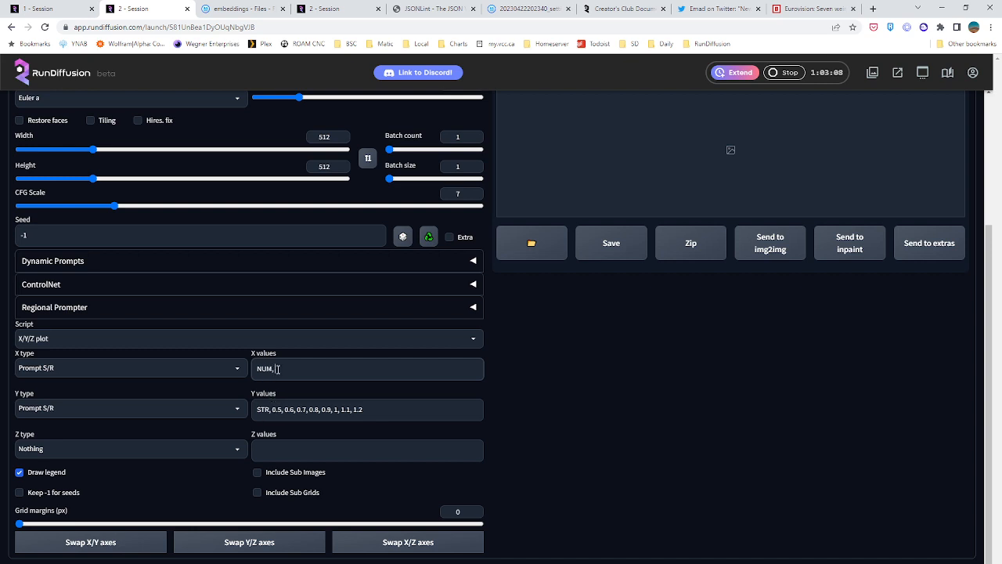
text(,)
click(252, 9)
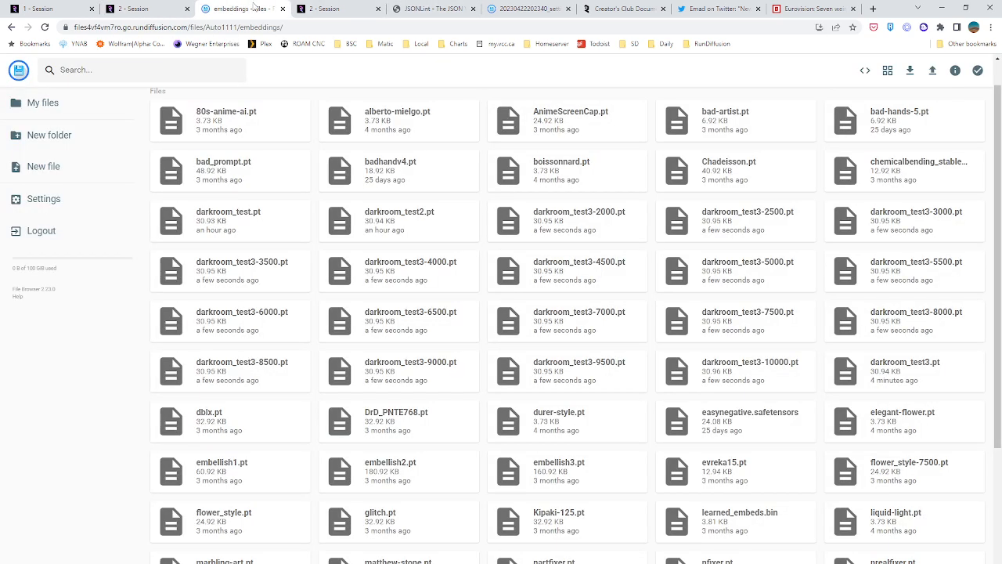
key(ctrl+w)
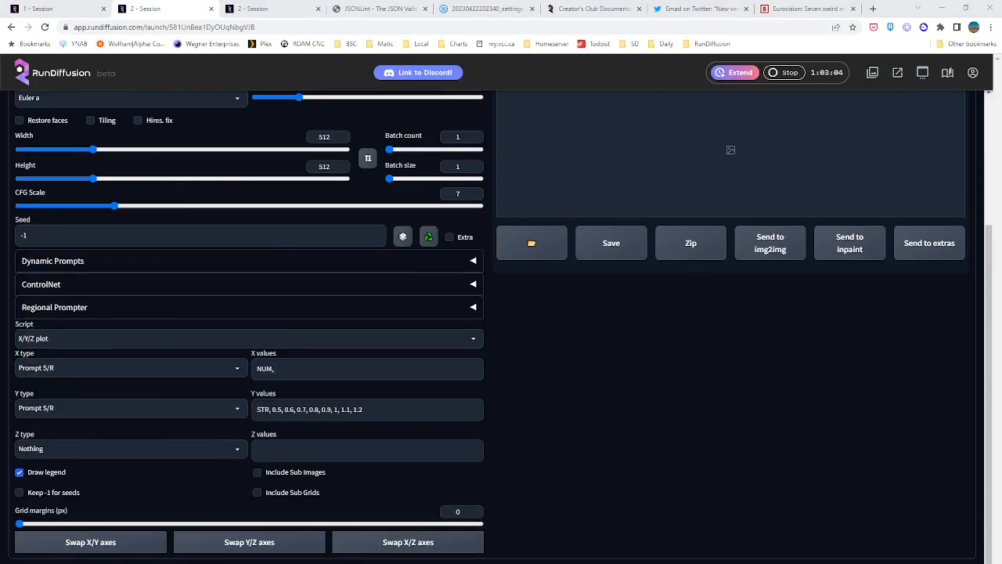
Enter NUM followed by every 500th step number from 2000 to 9500, separated by commas, as the Z values
click(274, 447)
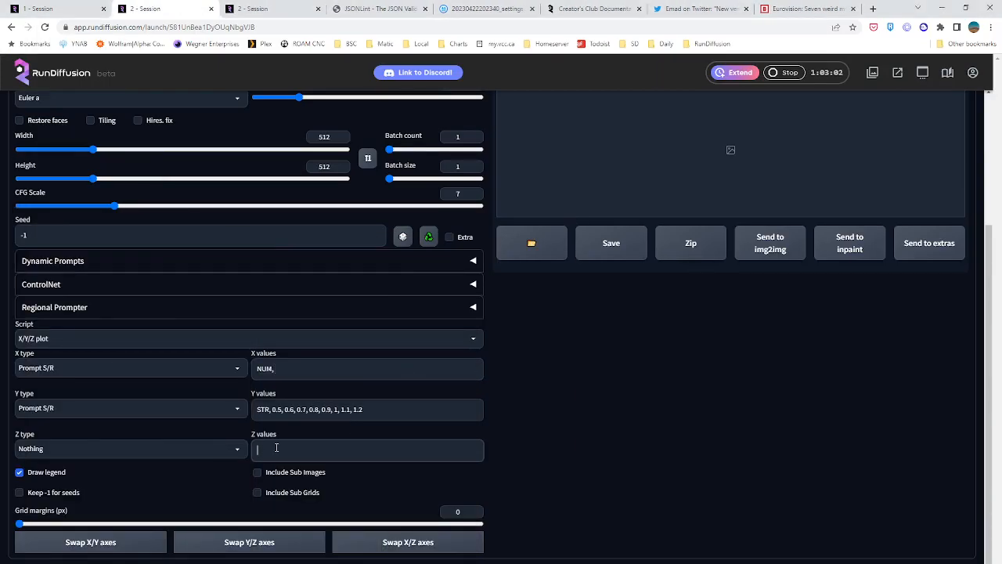
text(NUMM)
text( 100)
text(0, 2500, 300)
text(0, 3500)
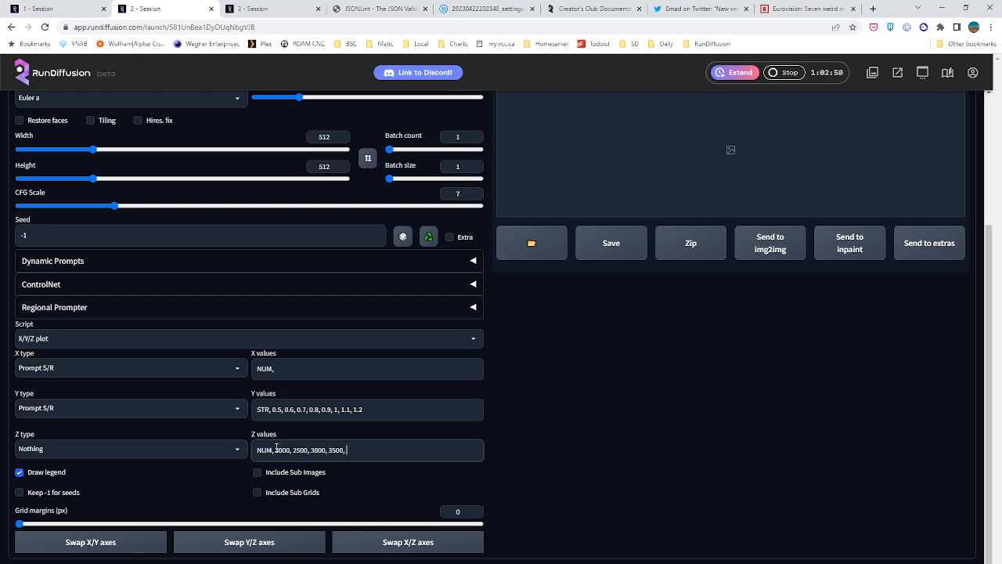
text(, 4000, 4500, 5000, 5500, 6000)
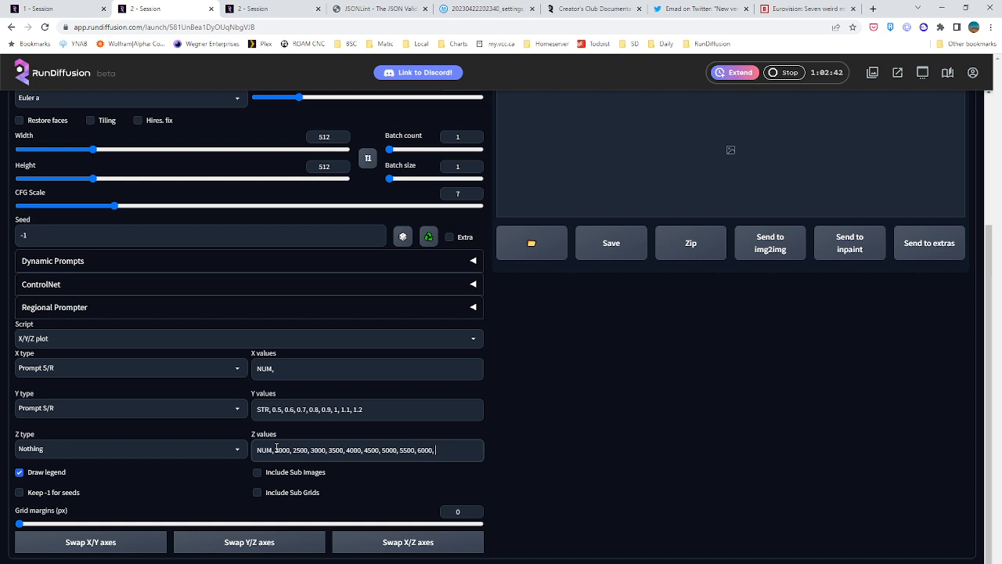
text(, 6500, 7000, 7500)
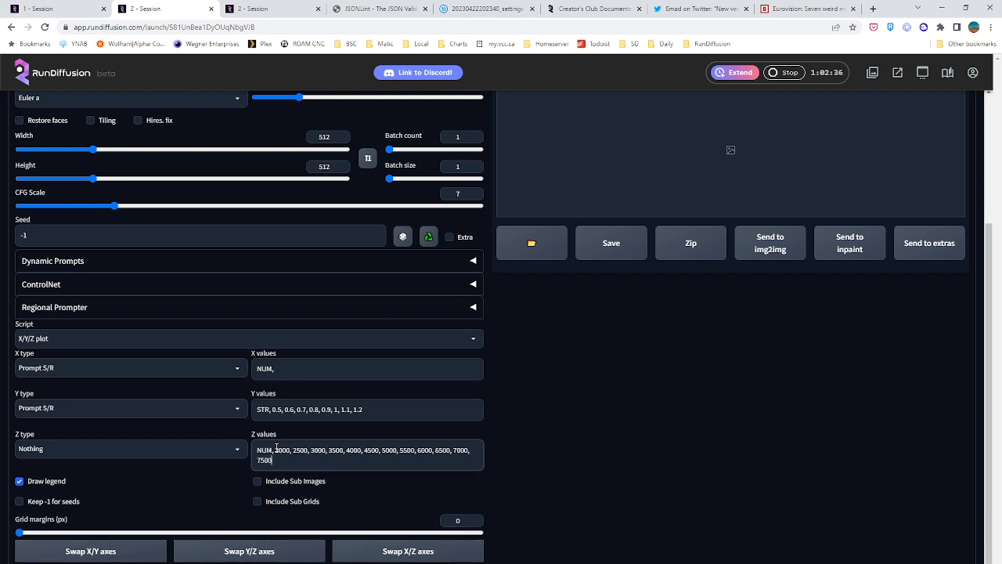
text(, 8000, 8500, 9000, 9500)
click(577, 409)
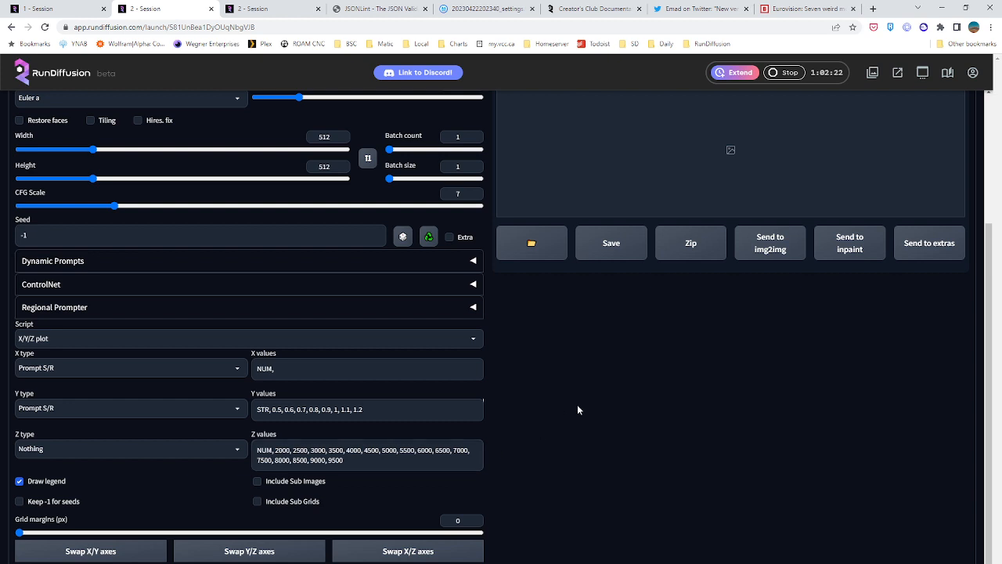
Move the whole step-number list from the Z values to the X values, replacing the text there
drag(361, 462, 168, 439)
key(ctrl+c)
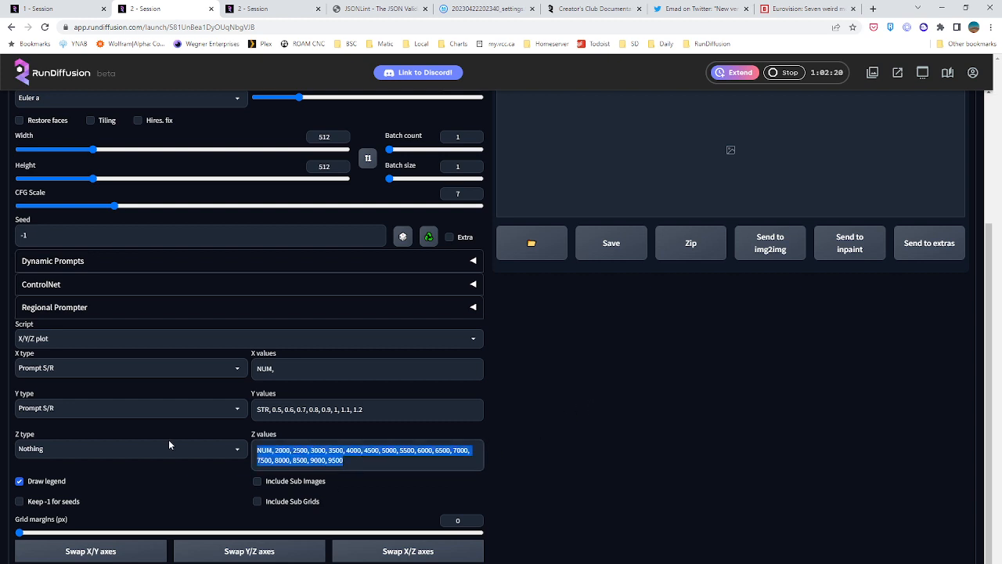
key(BackSpace)
double_click(272, 367)
key(ctrl+v)
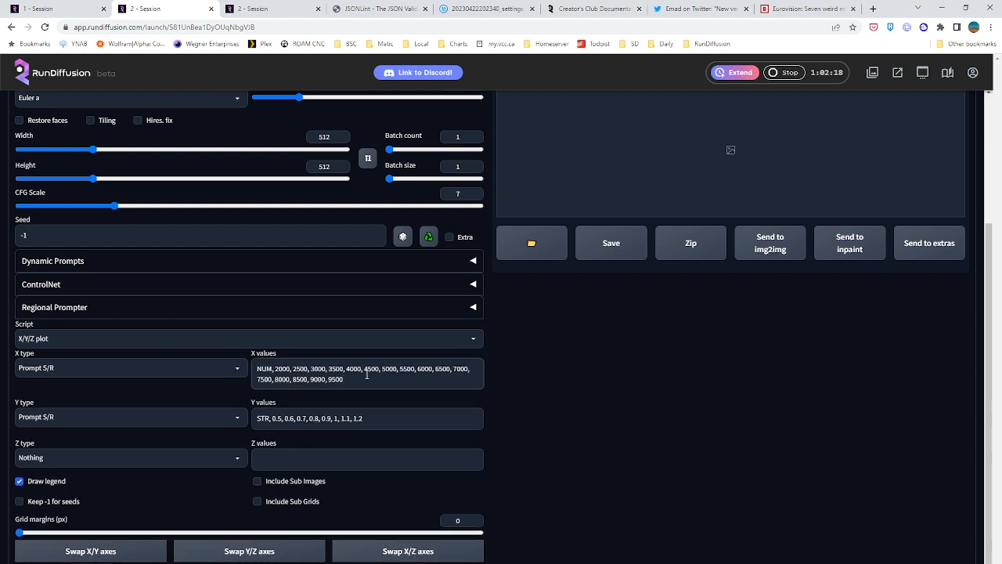
Generate the X/Y/Z plot comparing the embedding steps and strengths
click(492, 400)
scroll(588, 413, up, 3)
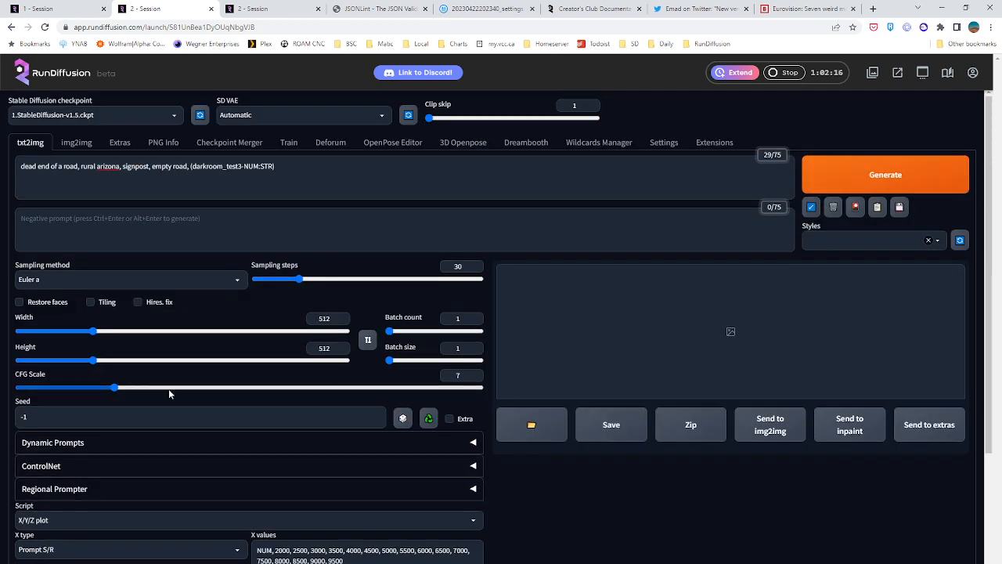
click(916, 172)
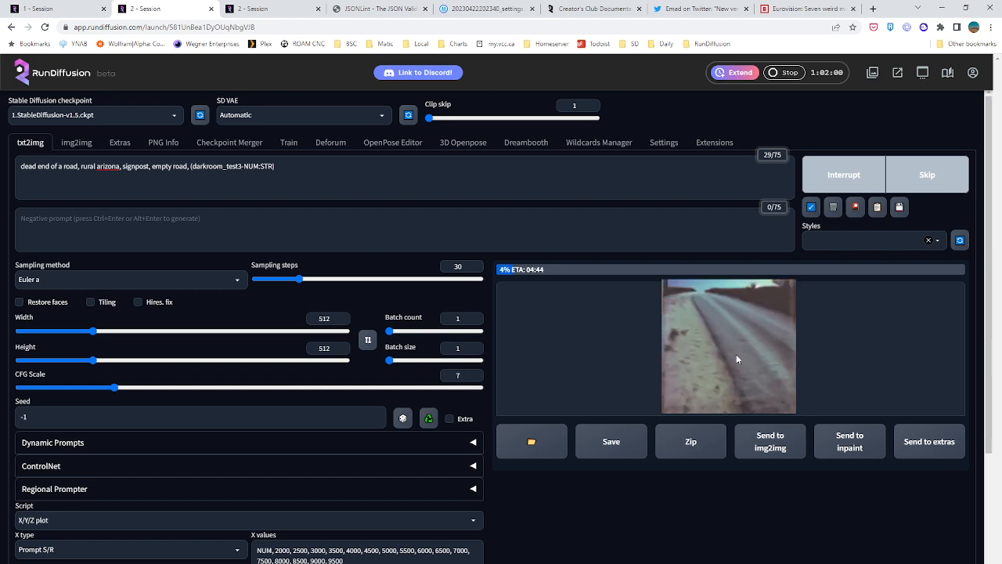
Switch to the other idle RunDiffusion session and open Deforum at its settings file path
click(250, 8)
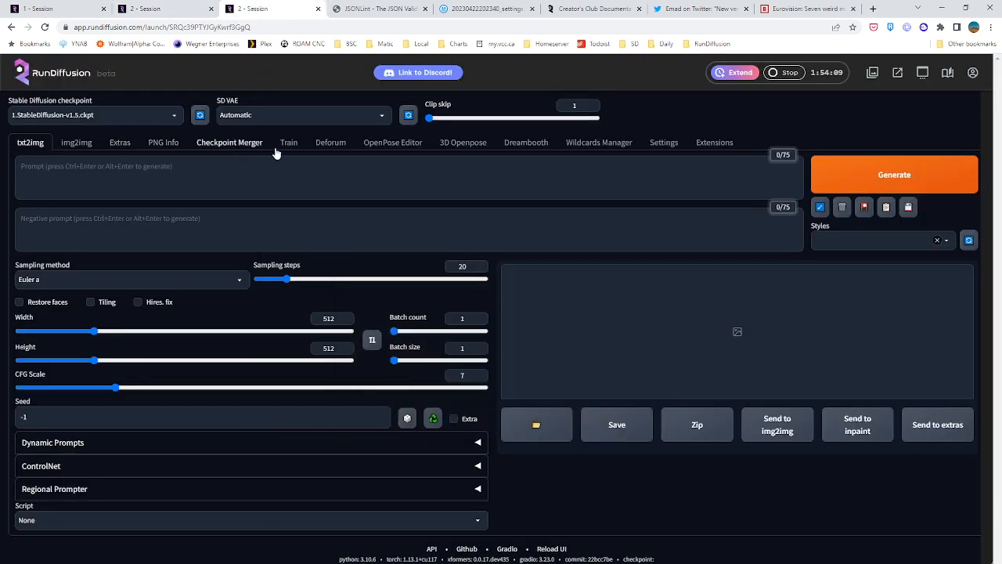
click(328, 143)
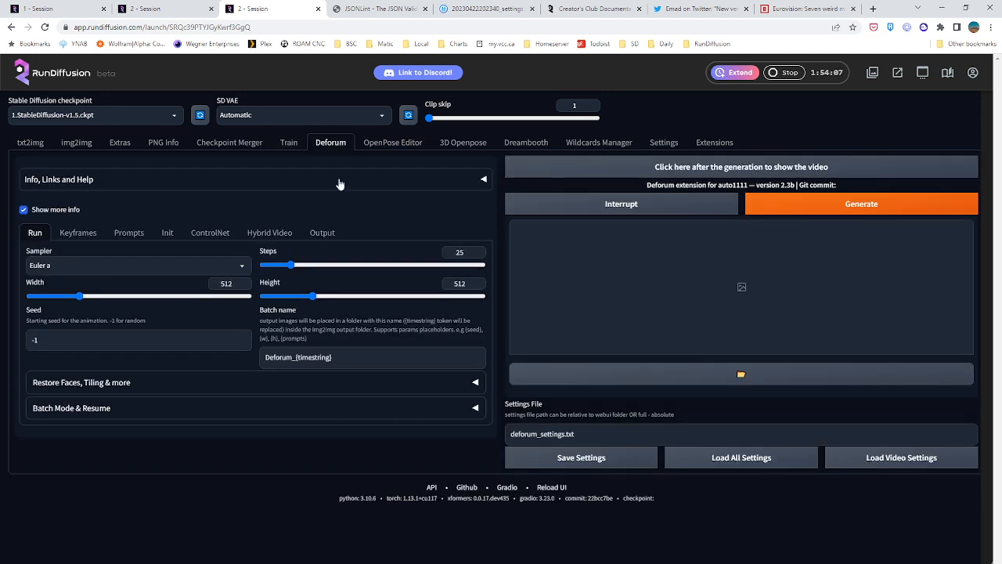
click(593, 434)
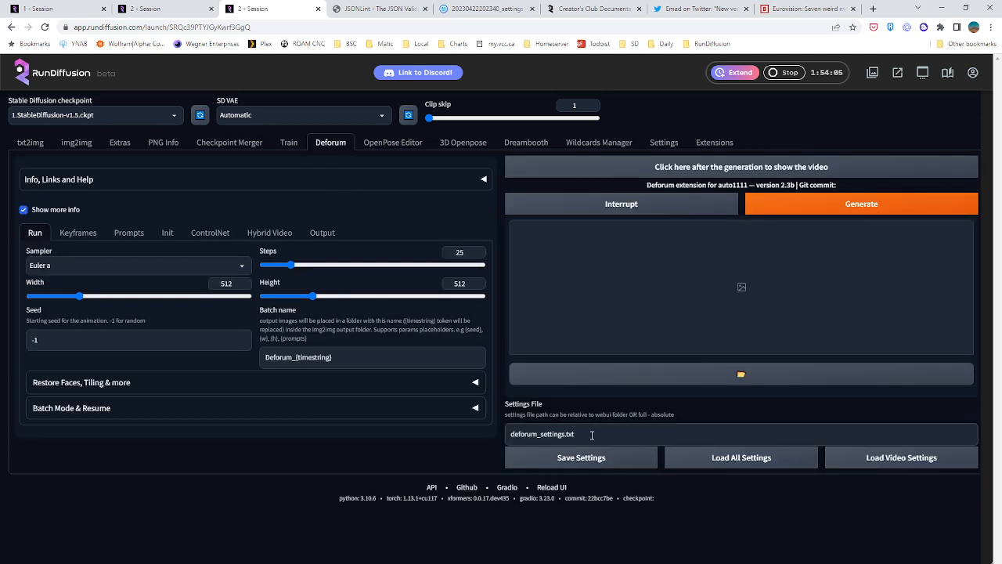
click(485, 9)
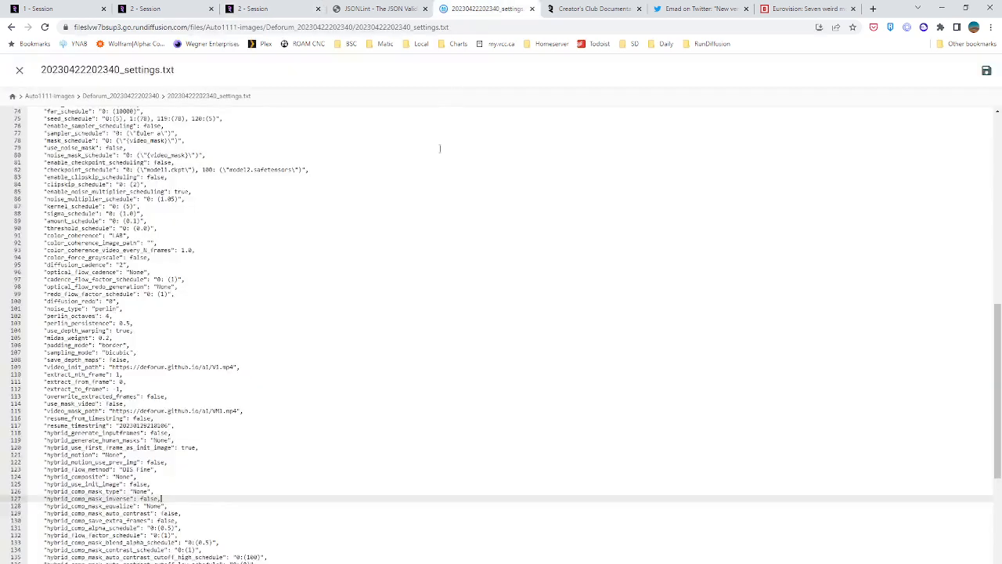
click(20, 70)
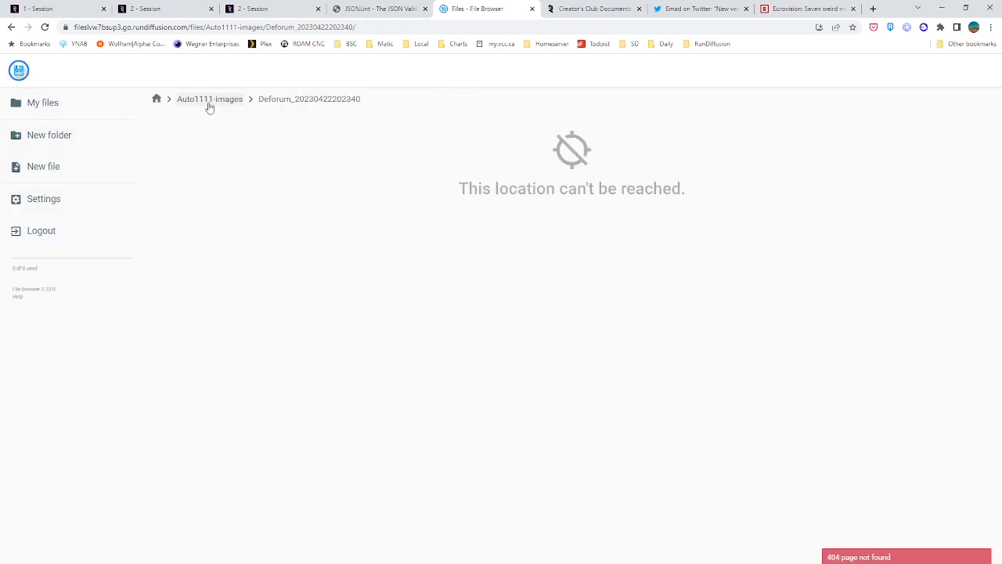
click(533, 9)
Open the Deforum session's file browser and log in with the username and account password
click(267, 9)
click(897, 72)
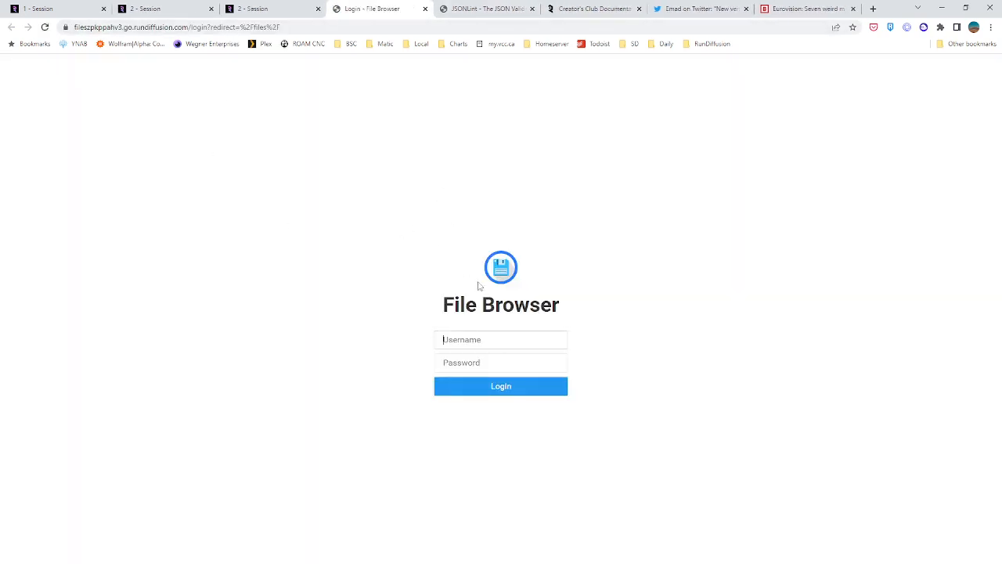
text(sdus*******)
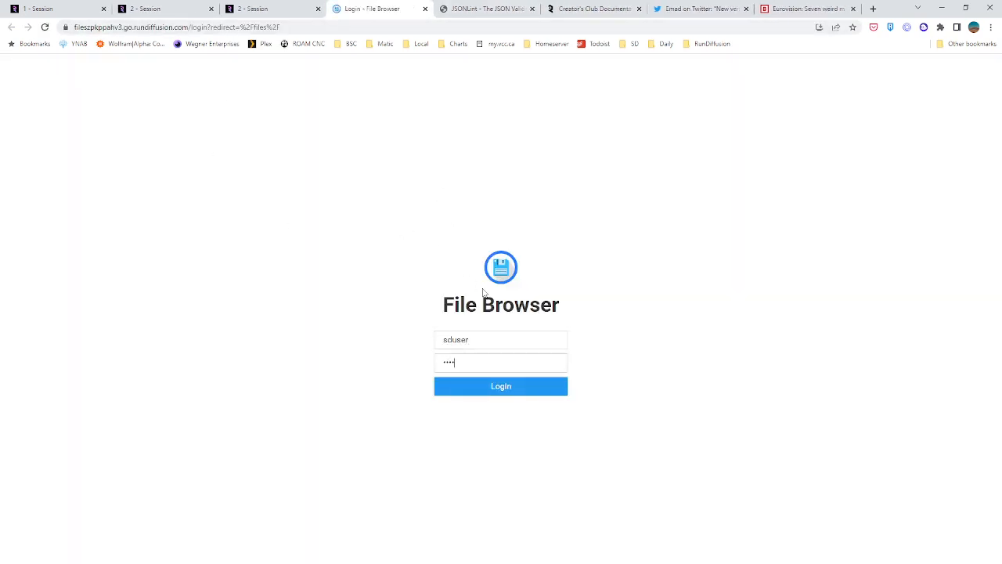
key(Return)
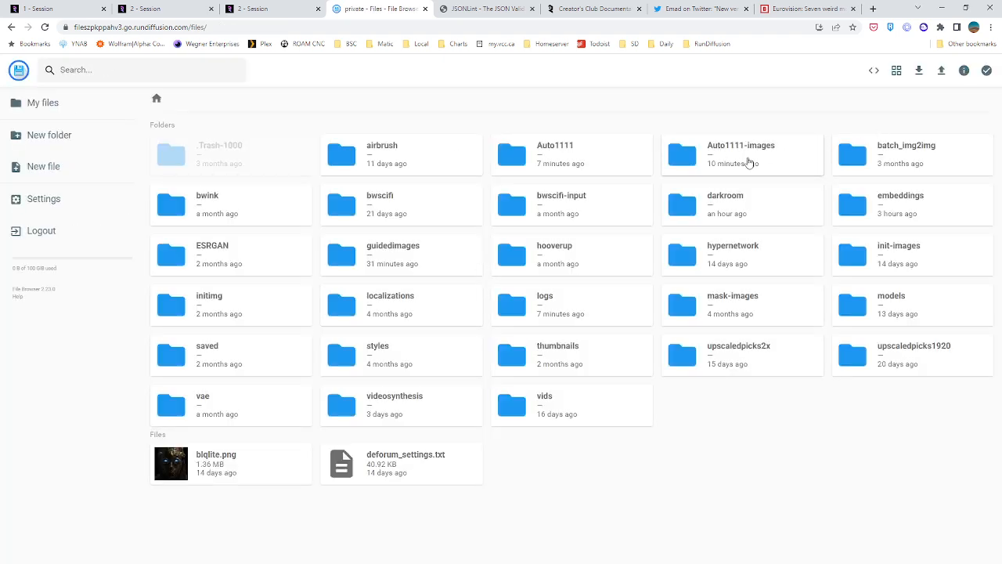
double_click(750, 162)
double_click(593, 254)
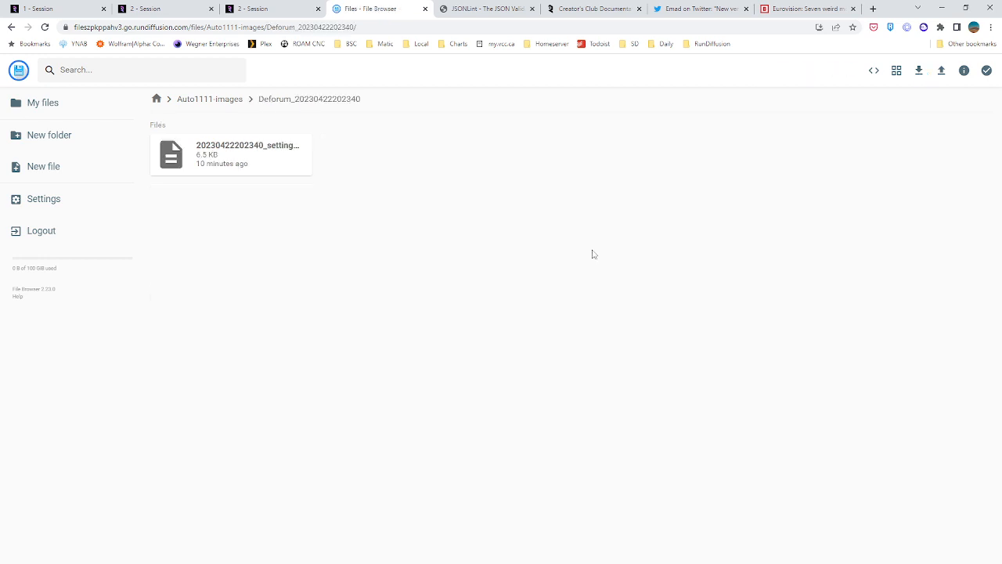
click(300, 166)
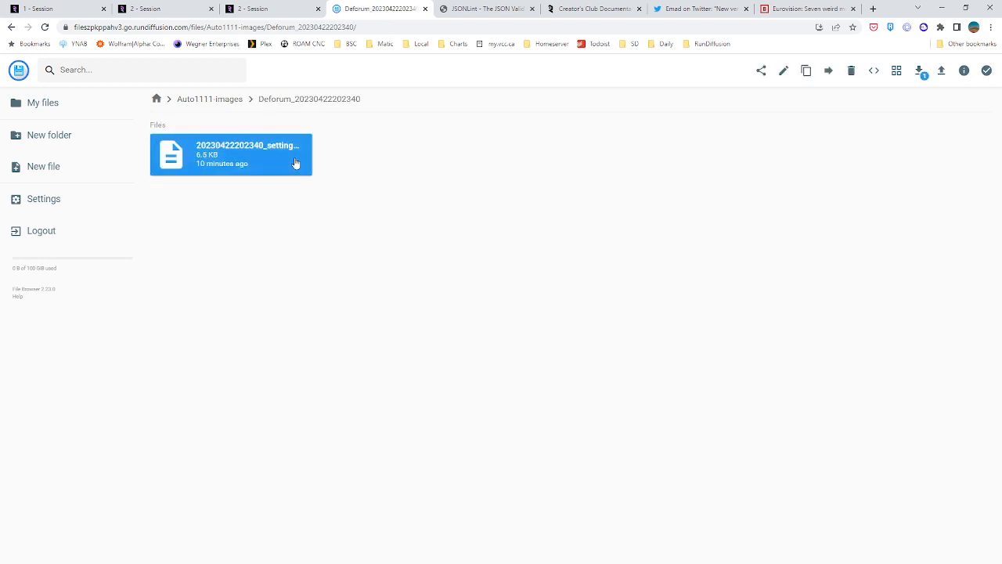
click(784, 71)
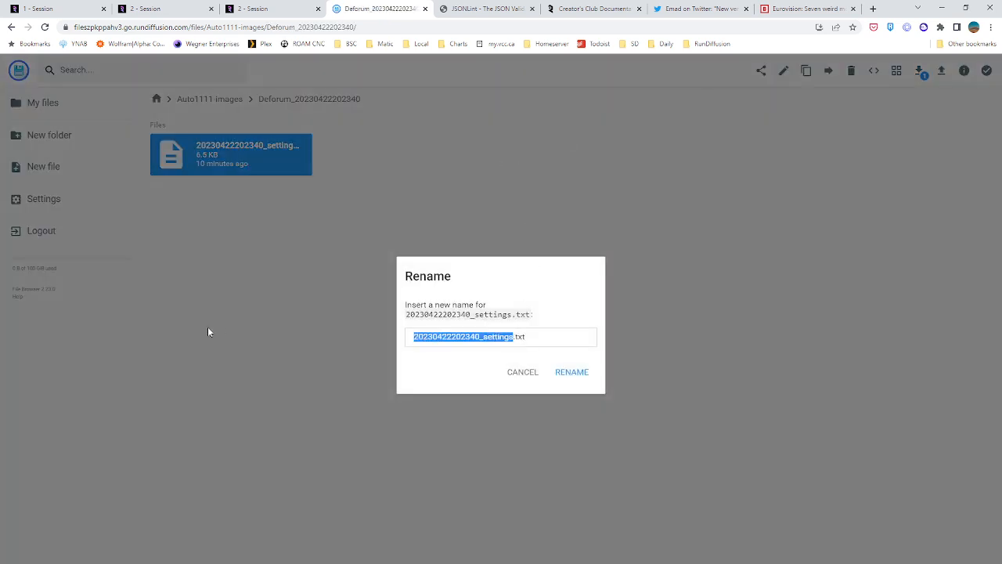
key(Home)
key(Delete)
key(Delete)
key(Delete)
key(Delete)
key(Delete)
key(Delete)
key(Delete)
key(Delete)
key(Delete)
key(Delete)
key(Delete)
key(Delete)
key(Delete)
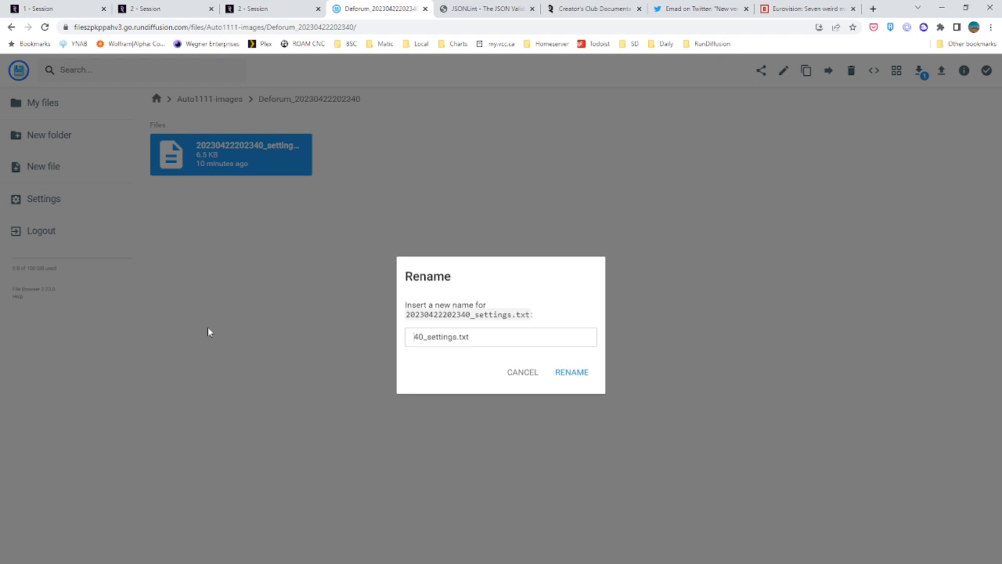
key(Delete)
text(deforum)
click(563, 374)
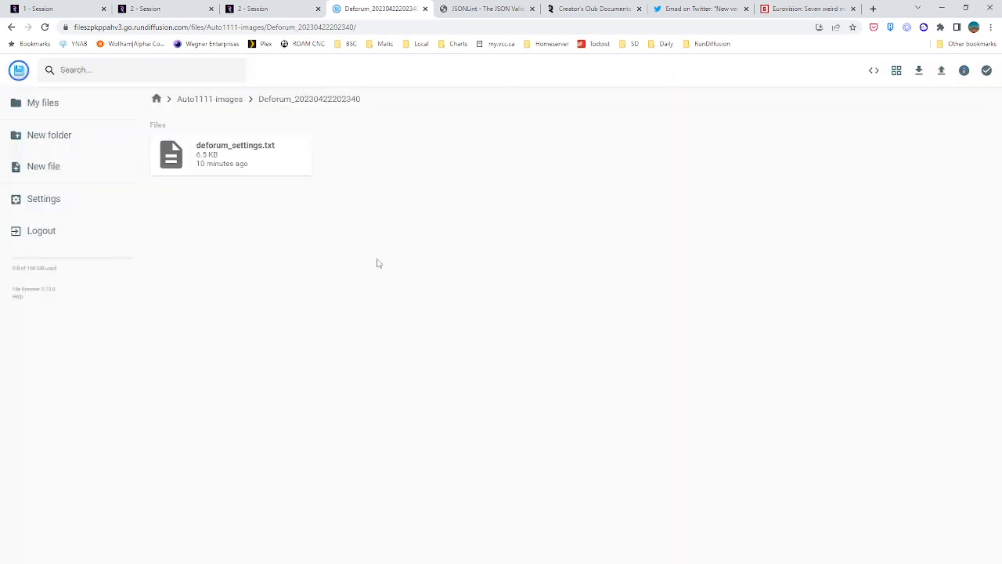
Copy deforum_settings.txt to the top-level /files/ folder, replacing the existing file there
click(245, 159)
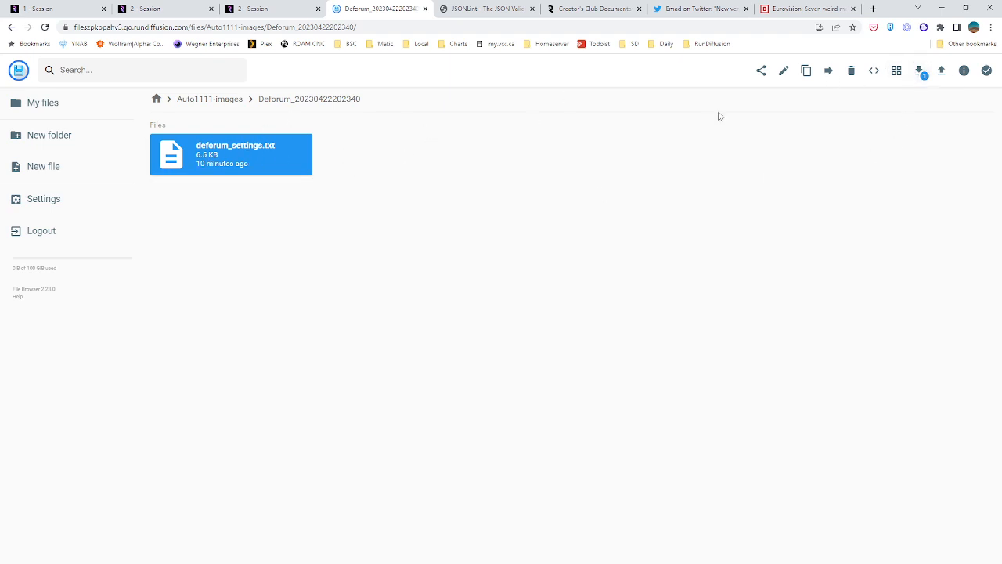
click(804, 72)
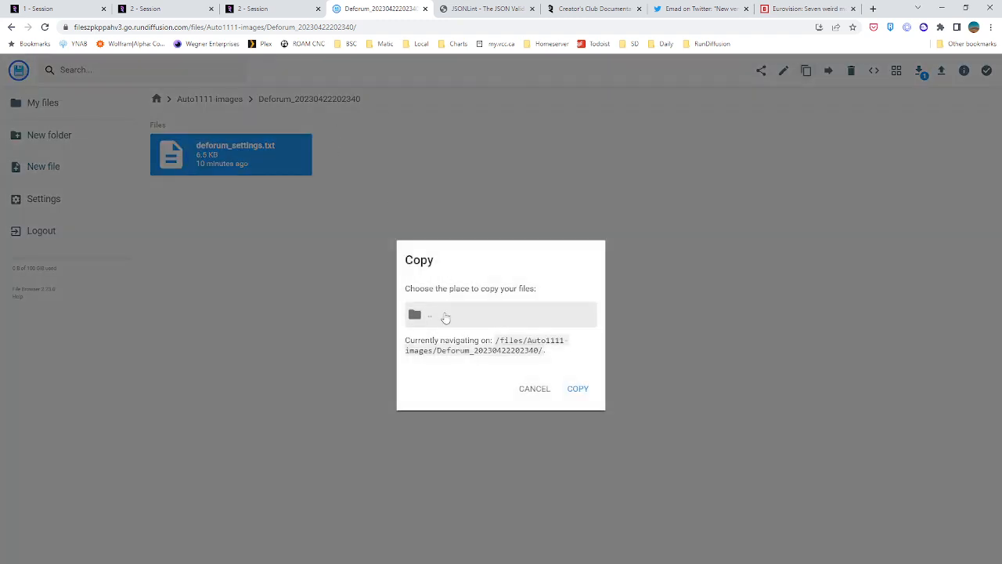
double_click(445, 317)
double_click(423, 191)
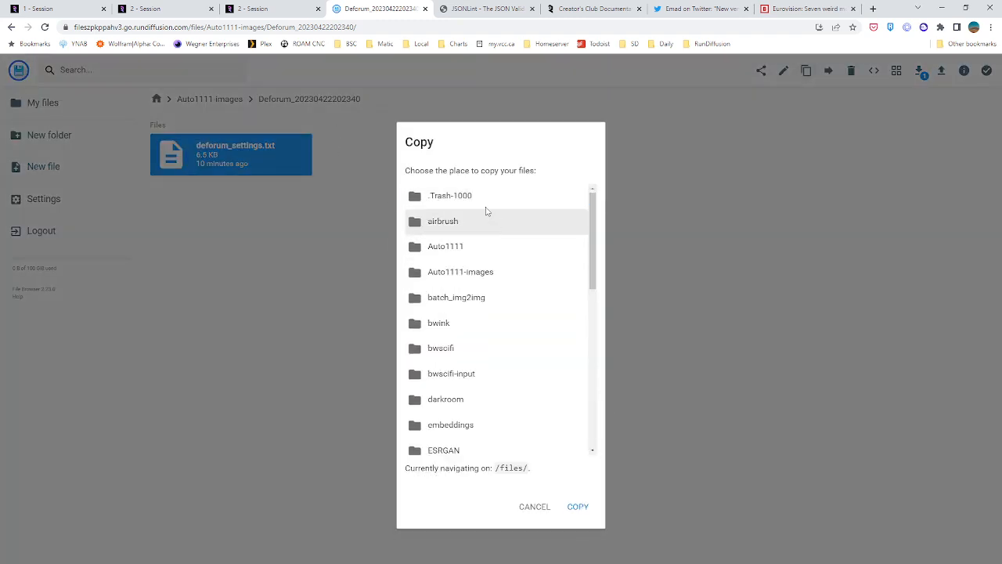
click(579, 507)
click(571, 364)
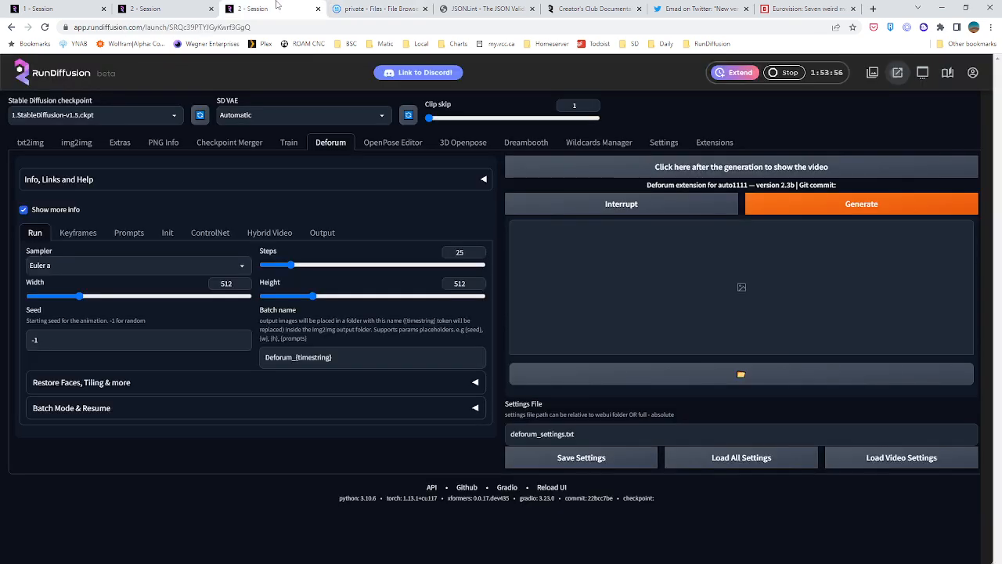
Close the blank first session page and return to the RunDiffusion session with Deforum open
click(262, 9)
click(67, 8)
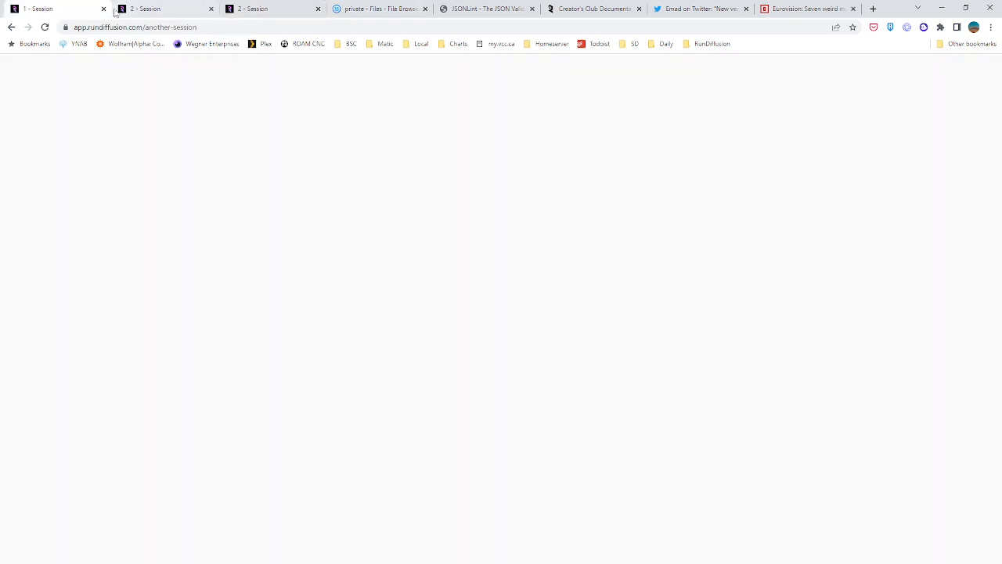
click(103, 9)
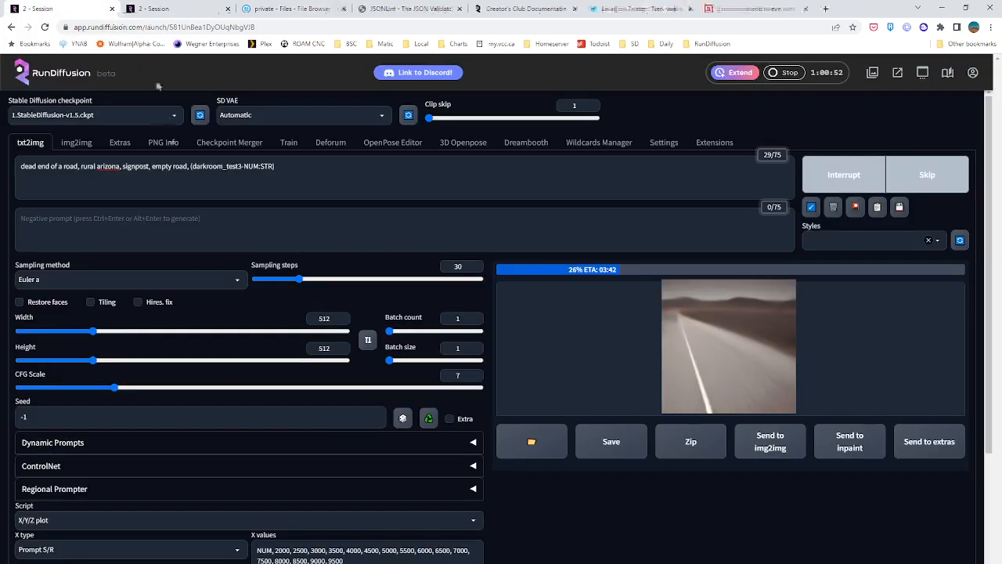
click(200, 10)
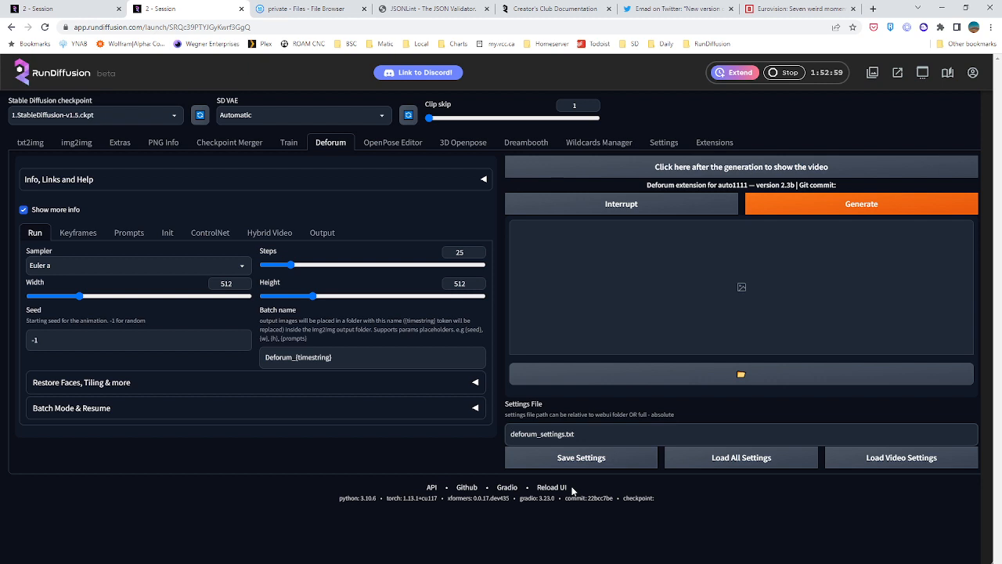
Set the Deforum settings file path to /mnt/private/deforum_settings.txt and load all settings from it
text(/mnt/private/)
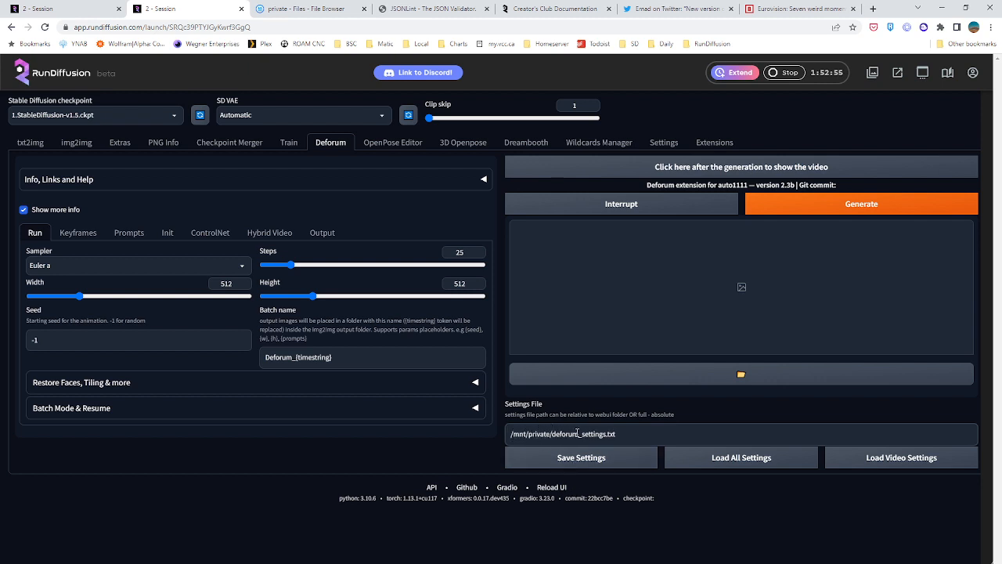
click(711, 465)
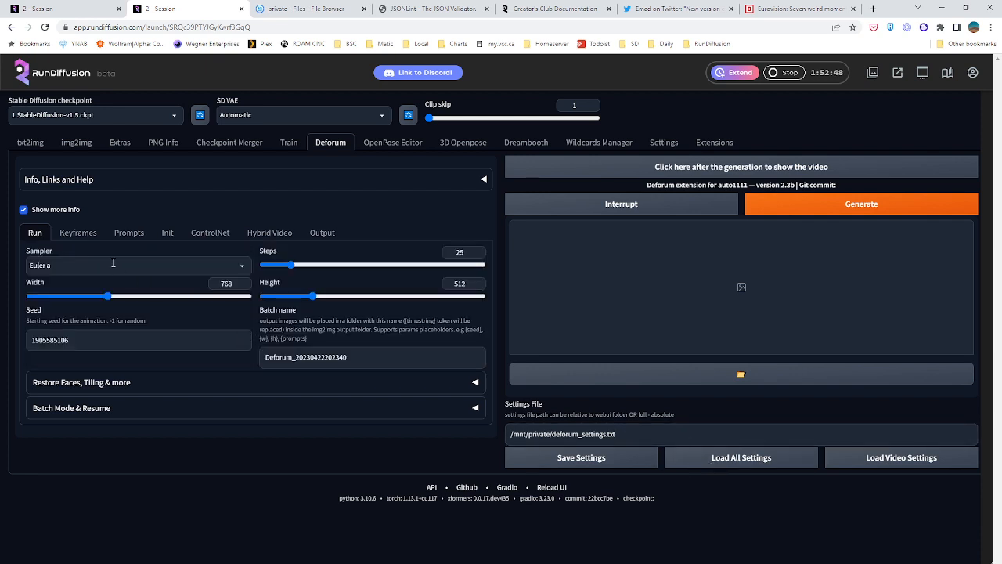
Check the loaded Deforum keyframes, prompts and init settings
click(97, 234)
click(128, 232)
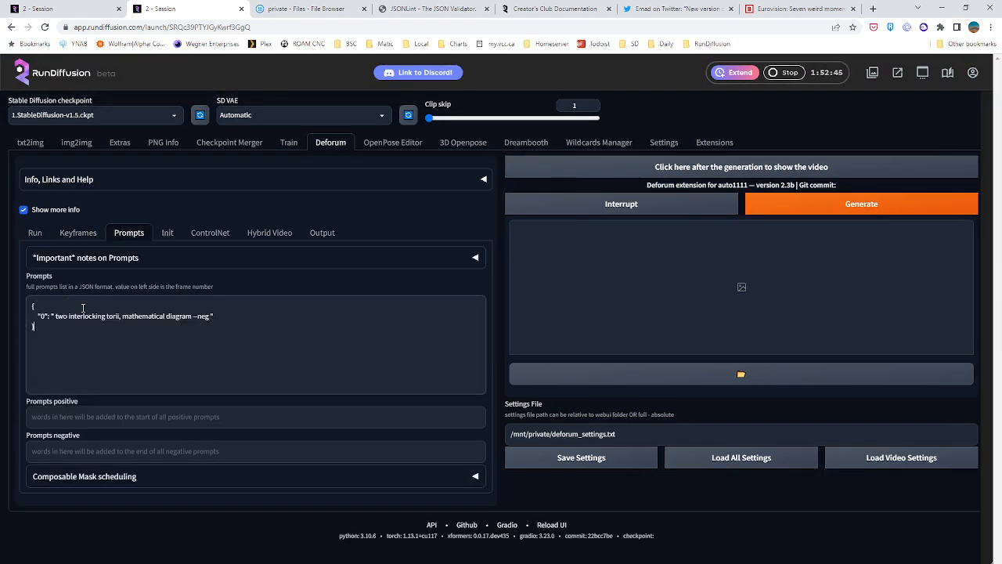
click(168, 234)
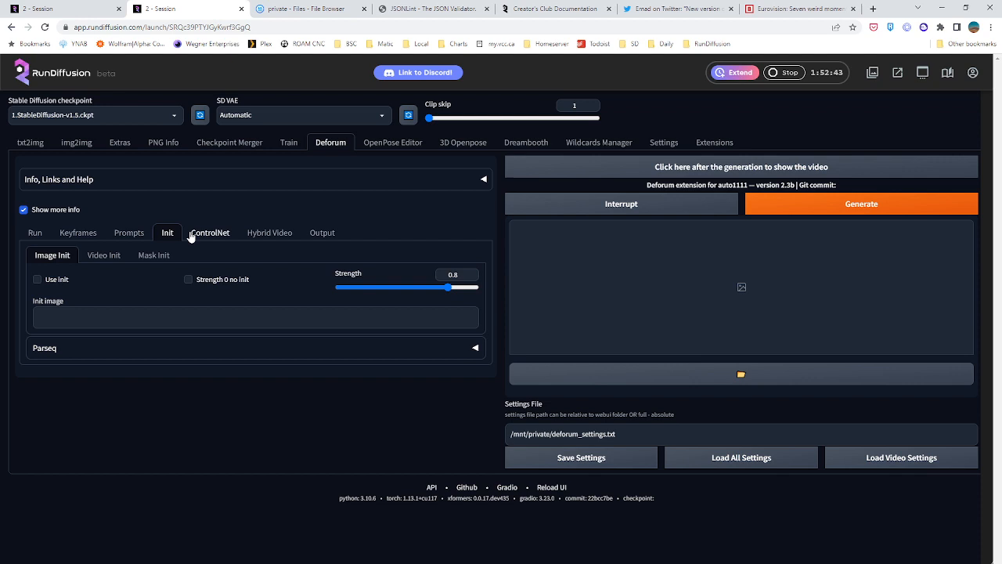
click(78, 233)
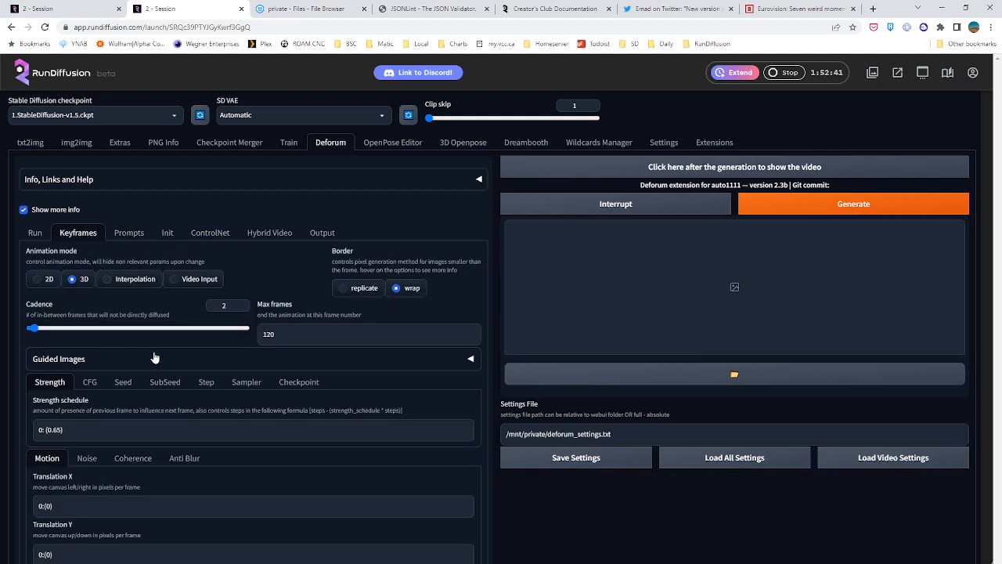
click(126, 235)
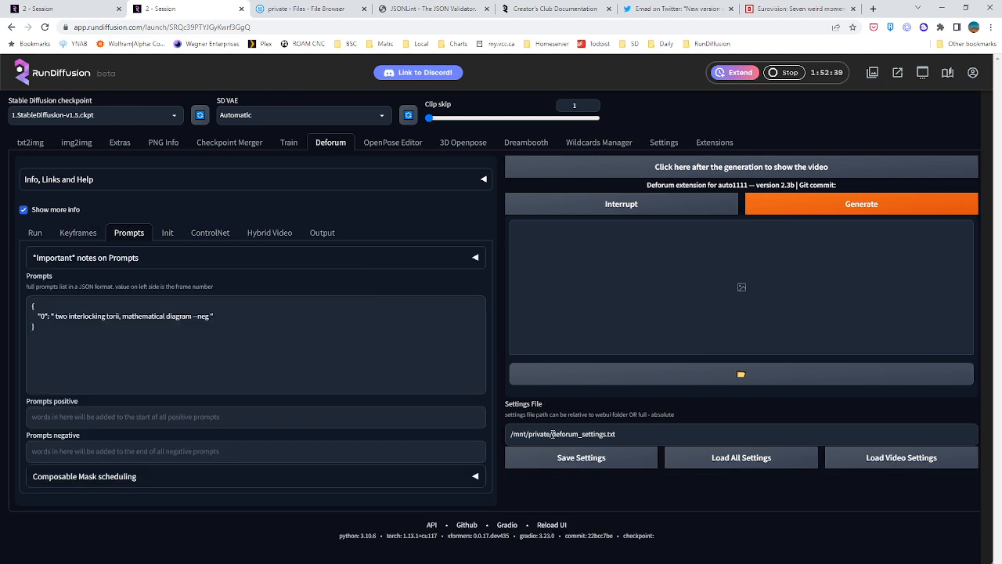
mouse_move(553, 434)
mouse_down()
mouse_move(621, 437)
mouse_move(553, 432)
mouse_up()
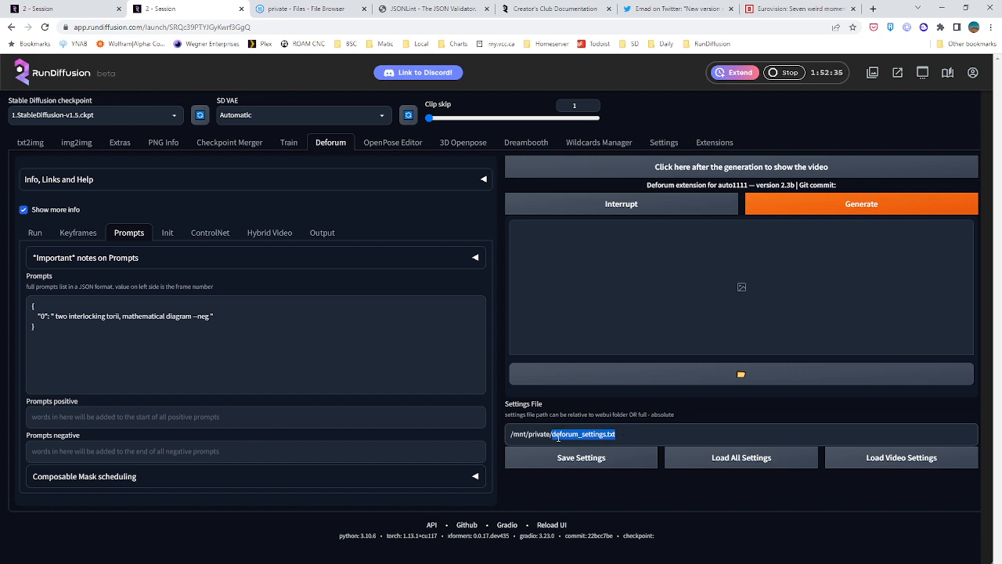
click(558, 435)
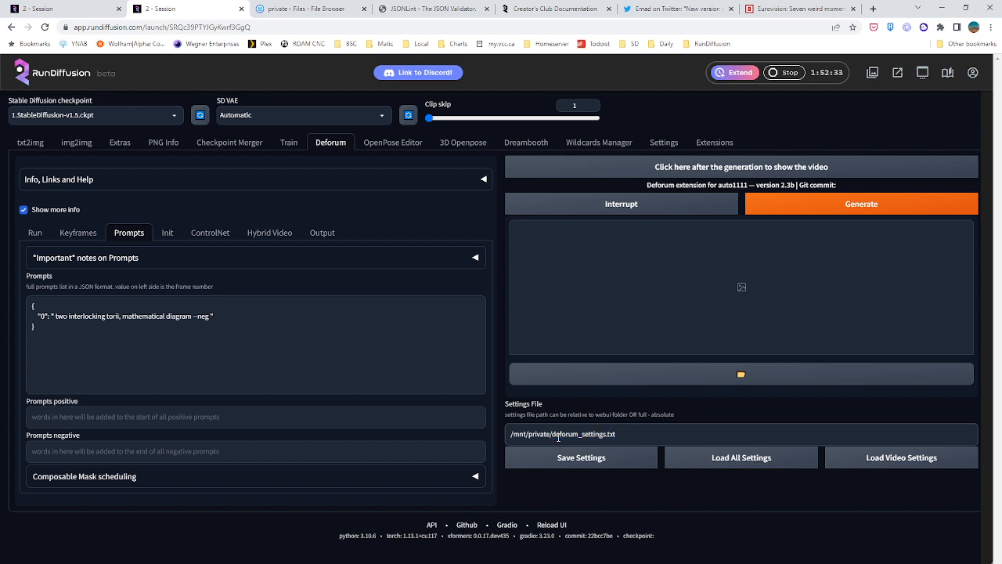
drag(553, 434, 616, 440)
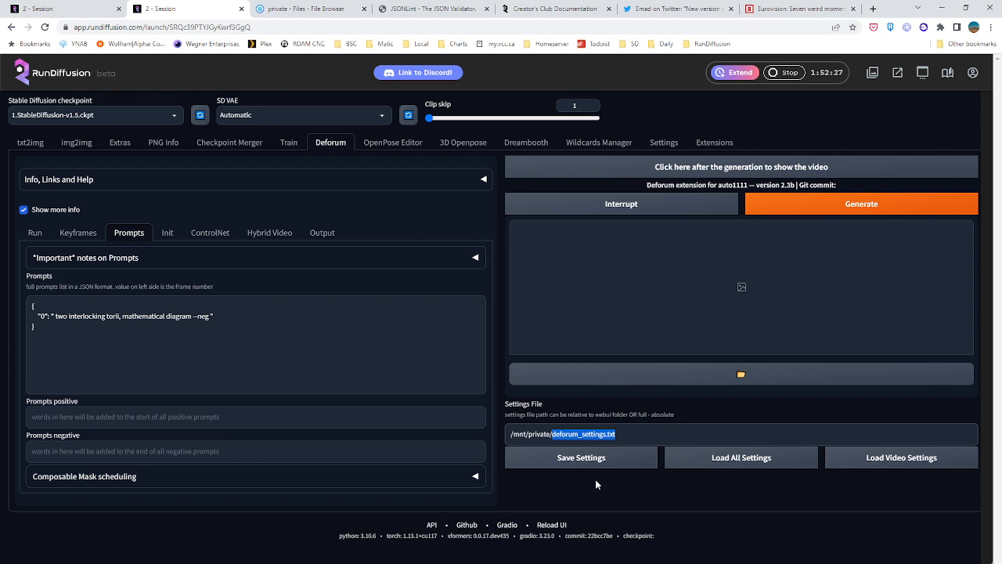
click(606, 505)
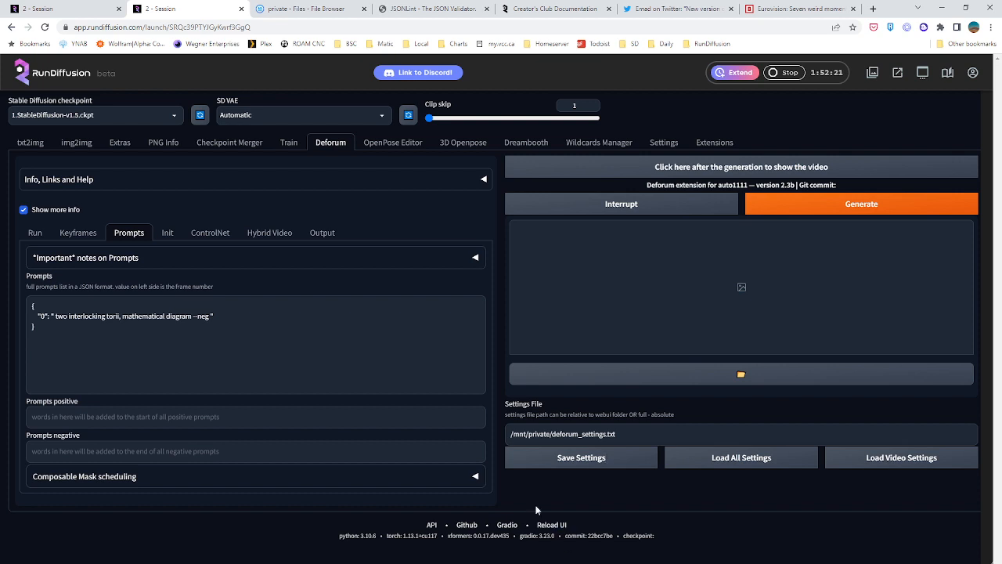
click(93, 351)
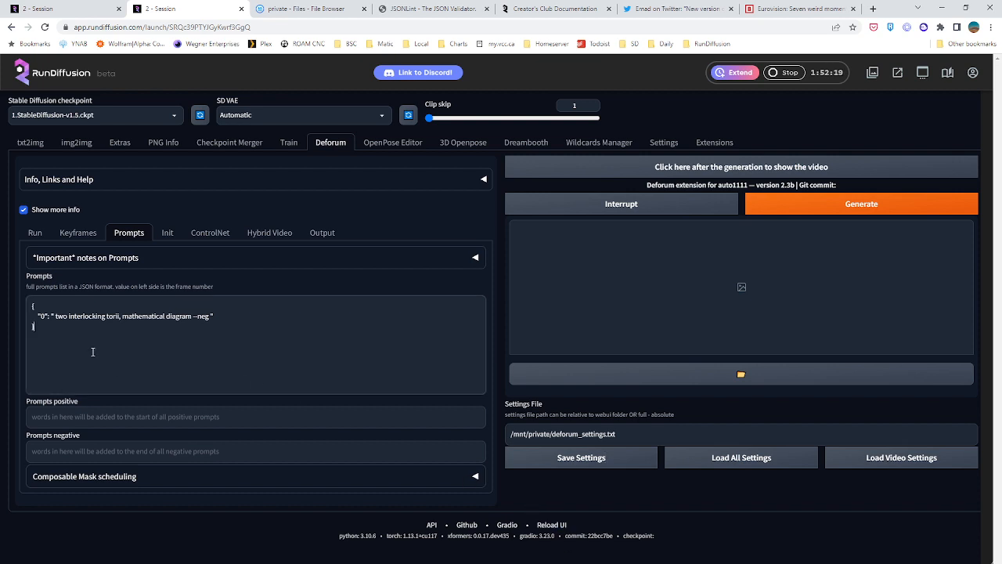
Examine the keyframe settings, including the guided images list and the guided images schedules
click(78, 233)
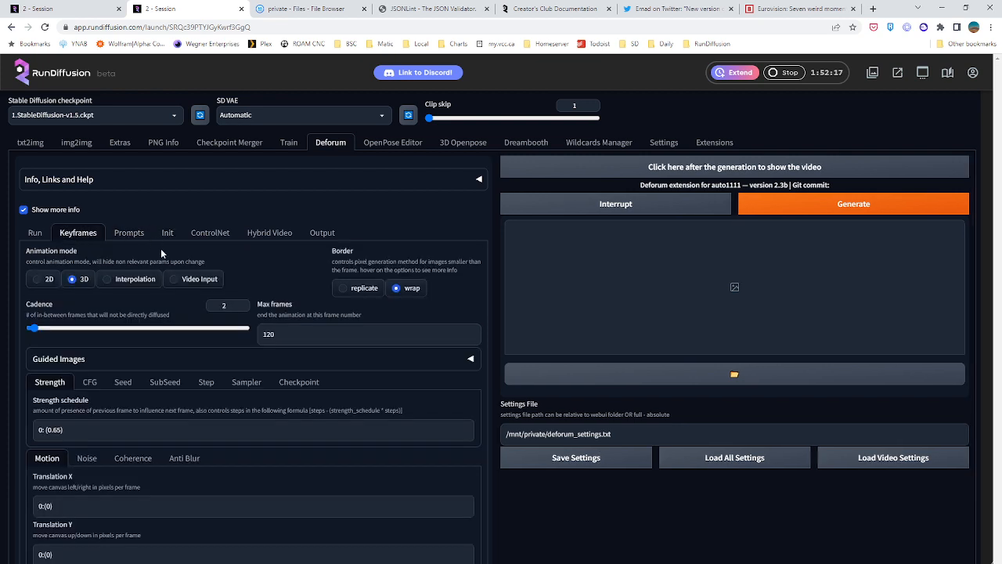
scroll(99, 313, down, 1)
click(139, 307)
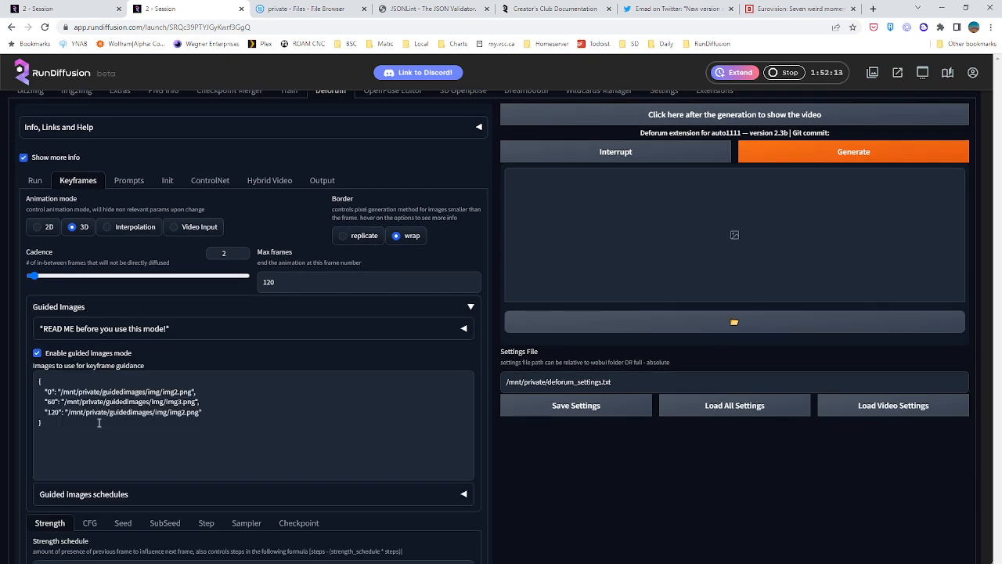
scroll(280, 427, down, 3)
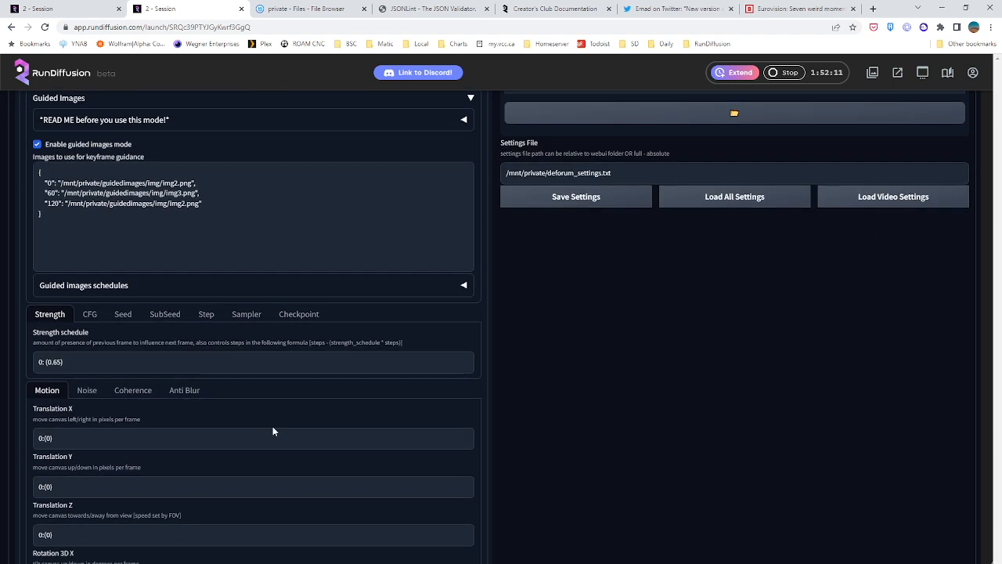
scroll(269, 430, up, 2)
scroll(235, 434, up, 1)
click(146, 443)
scroll(217, 387, down, 2)
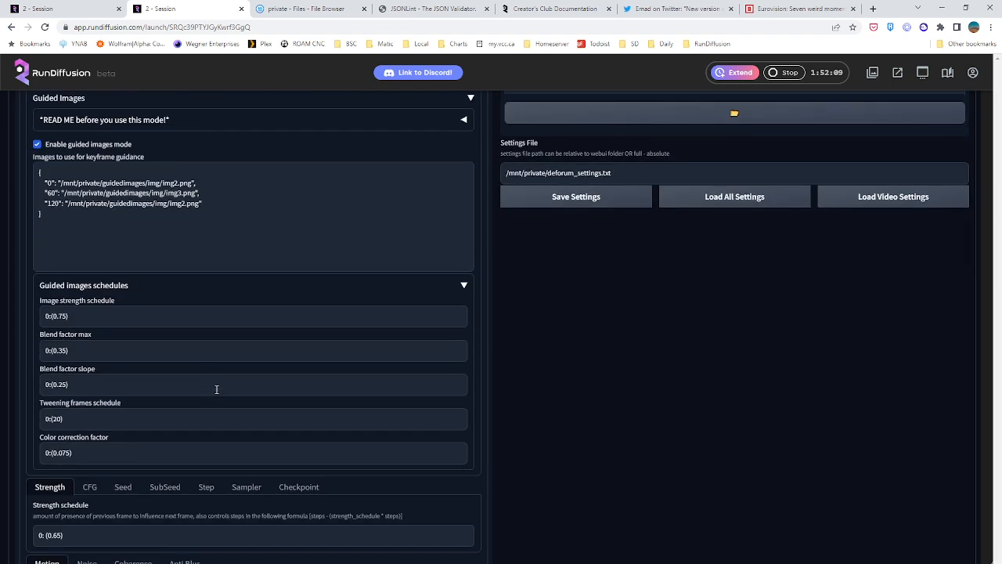
scroll(248, 389, up, 4)
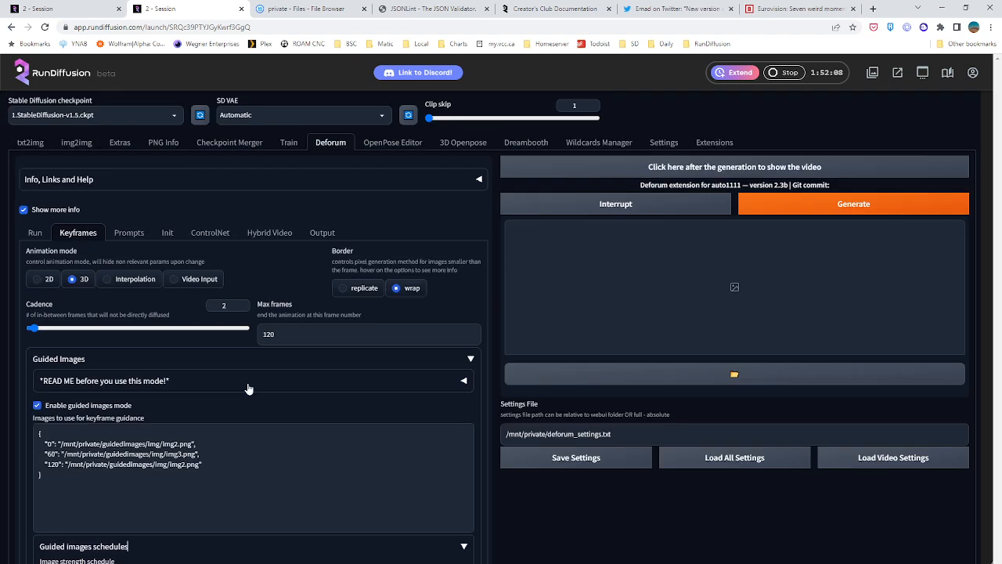
Try to generate the Deforum animation with the loaded settings and look over the motion values
click(772, 207)
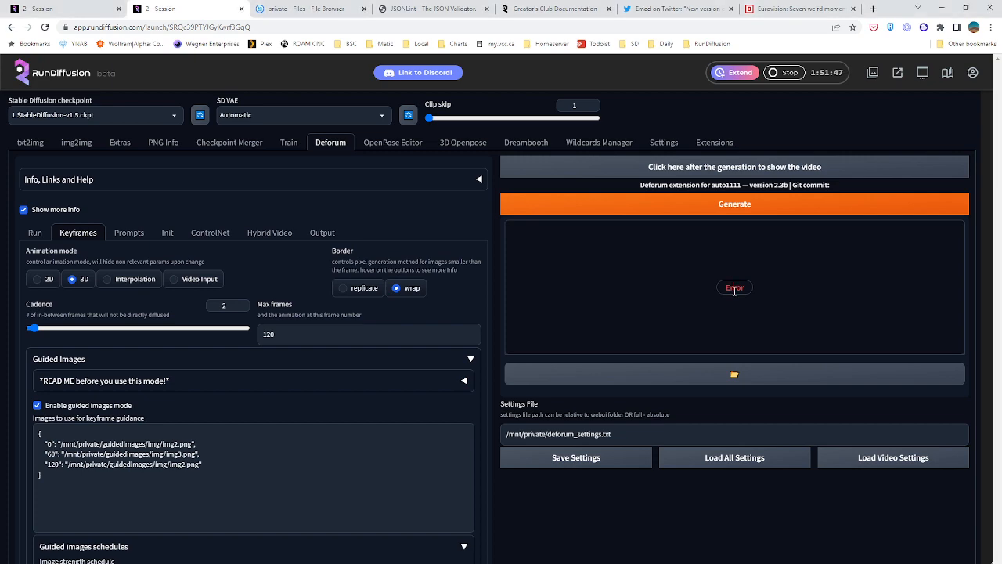
scroll(531, 361, down, 10)
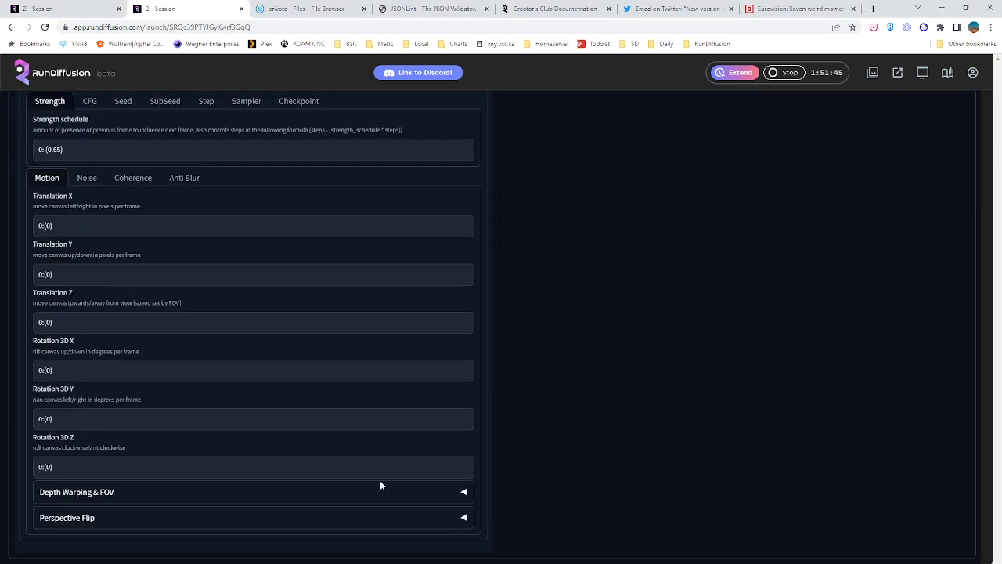
scroll(623, 335, up, 5)
scroll(624, 334, up, 5)
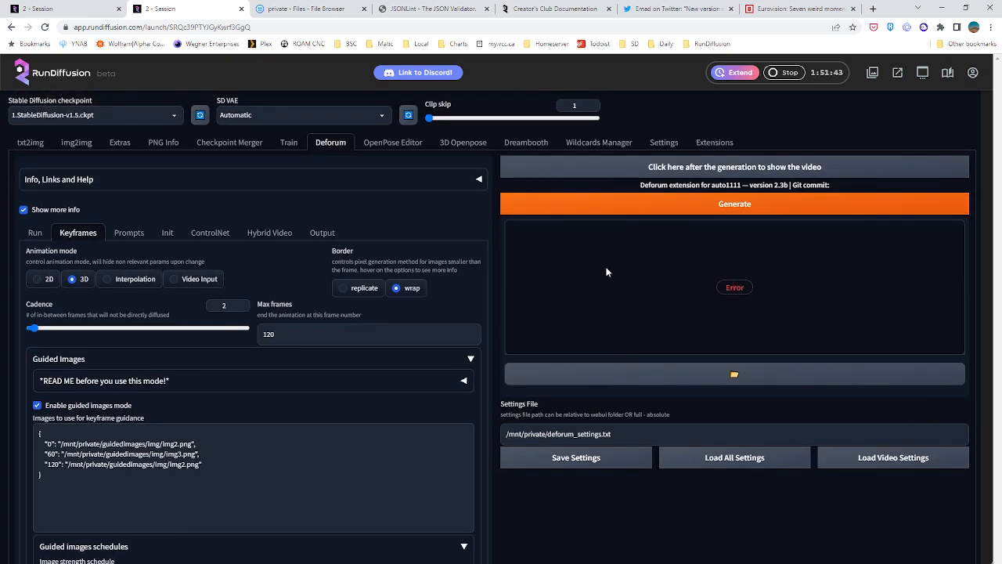
Check the syntax of the guided images list and the values of the guided images schedules
scroll(400, 316, down, 1)
scroll(400, 317, down, 1)
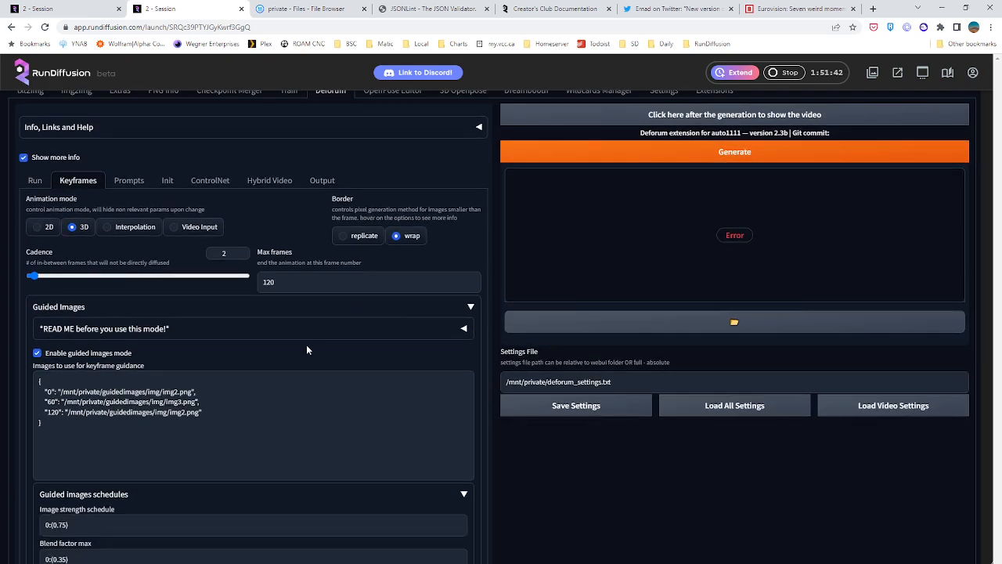
click(97, 431)
key(ctrl+a)
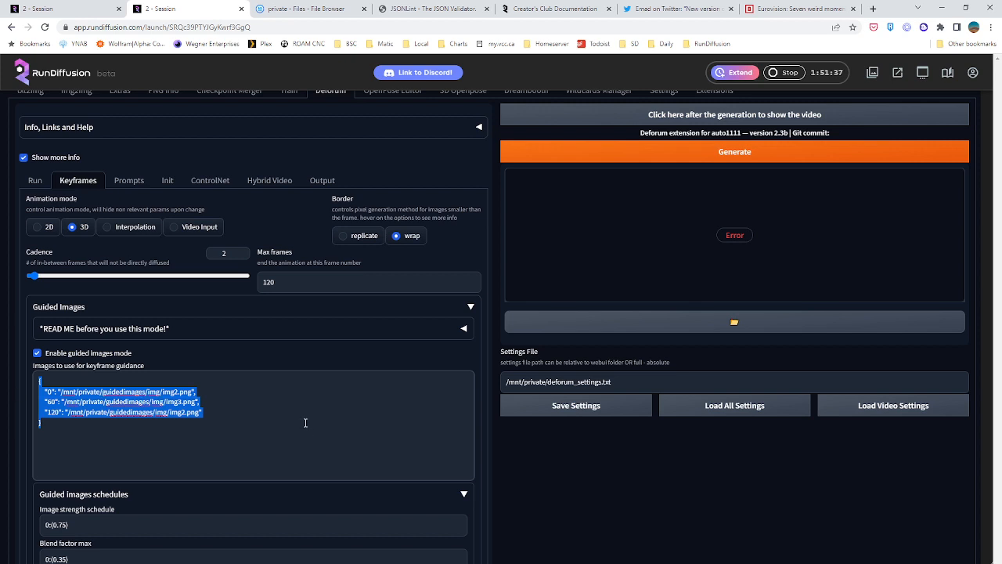
click(158, 429)
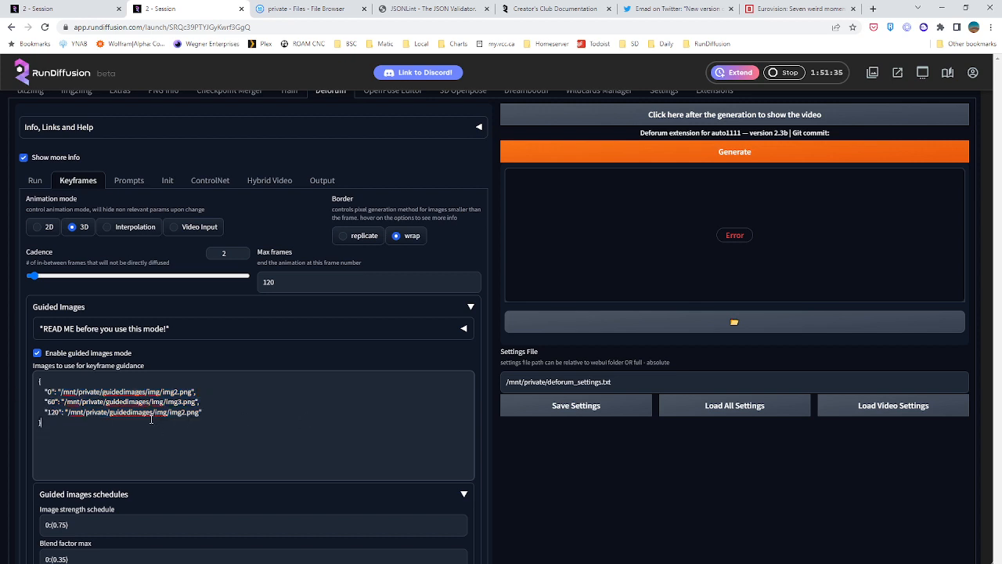
scroll(149, 419, down, 3)
scroll(102, 457, down, 2)
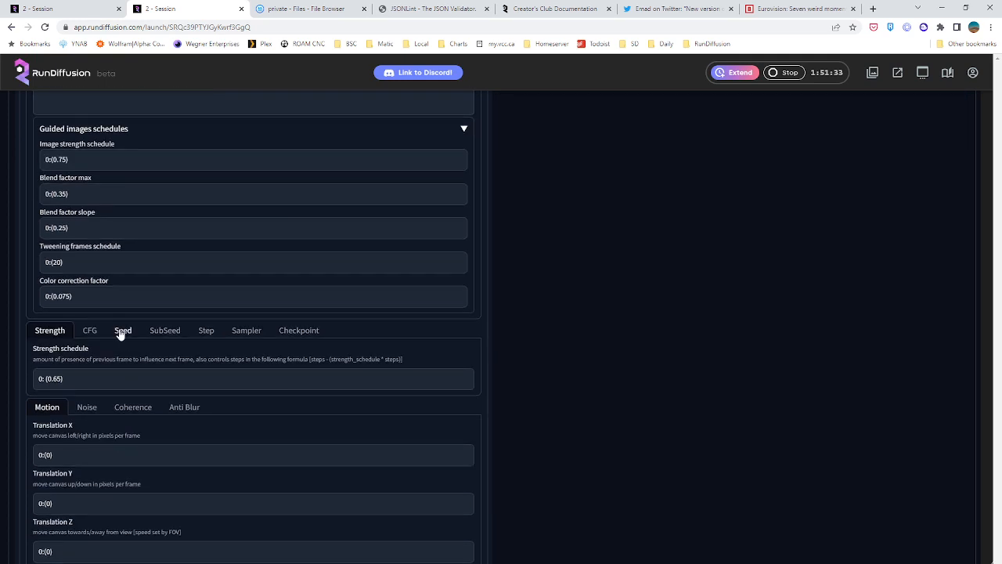
Add a space after each colon in the seed schedule, giving 0: (5), 1: (78), 119: (78), 120: (5)
click(122, 329)
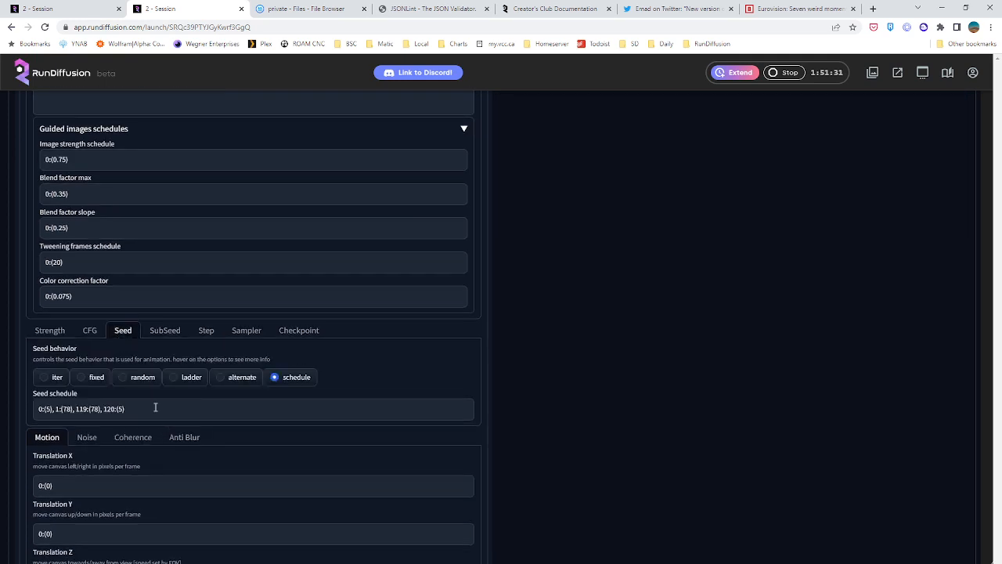
click(155, 407)
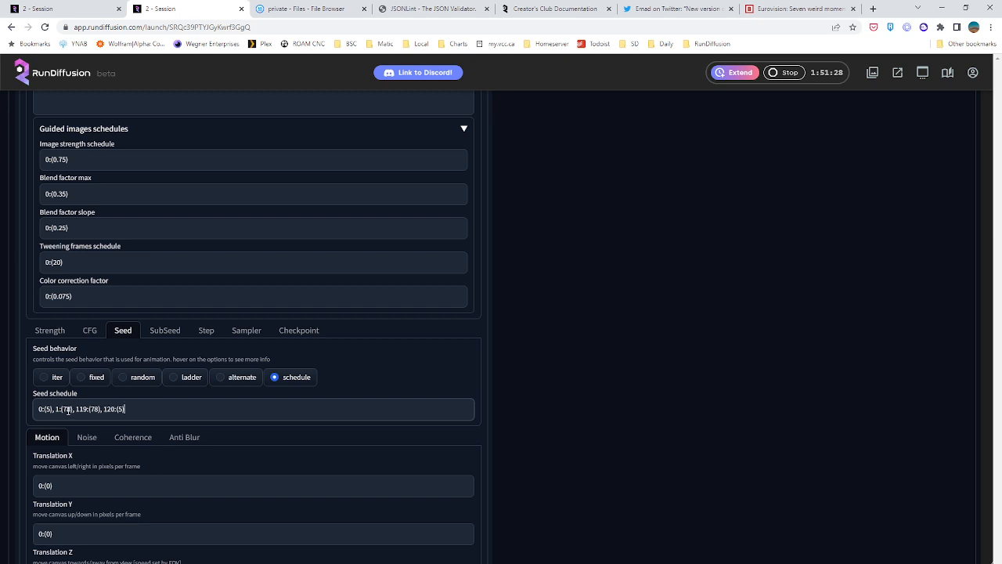
click(115, 409)
click(90, 409)
click(62, 408)
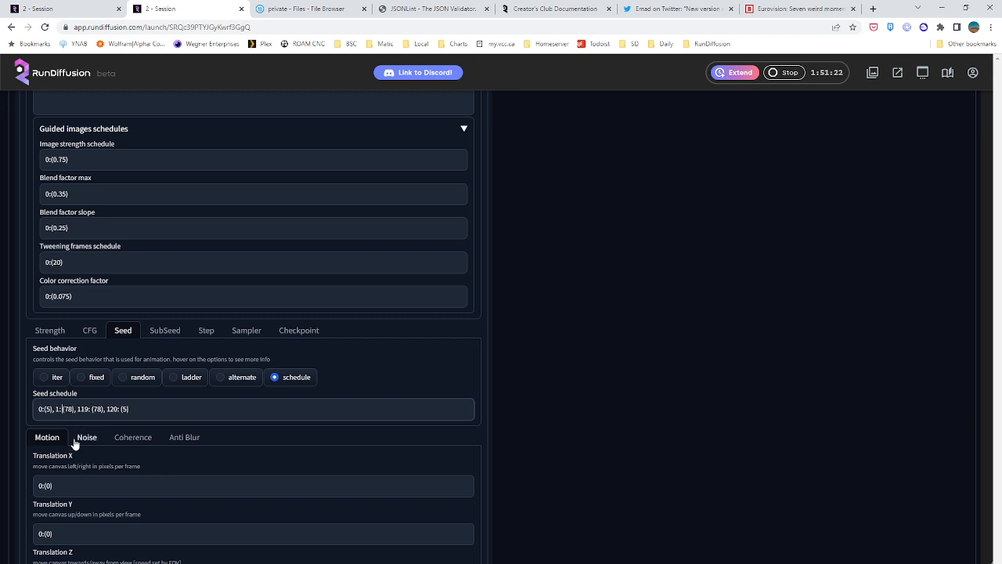
click(45, 408)
Try to generate the Deforum animation again and look over the guided images, seed and motion settings
scroll(540, 332, up, 5)
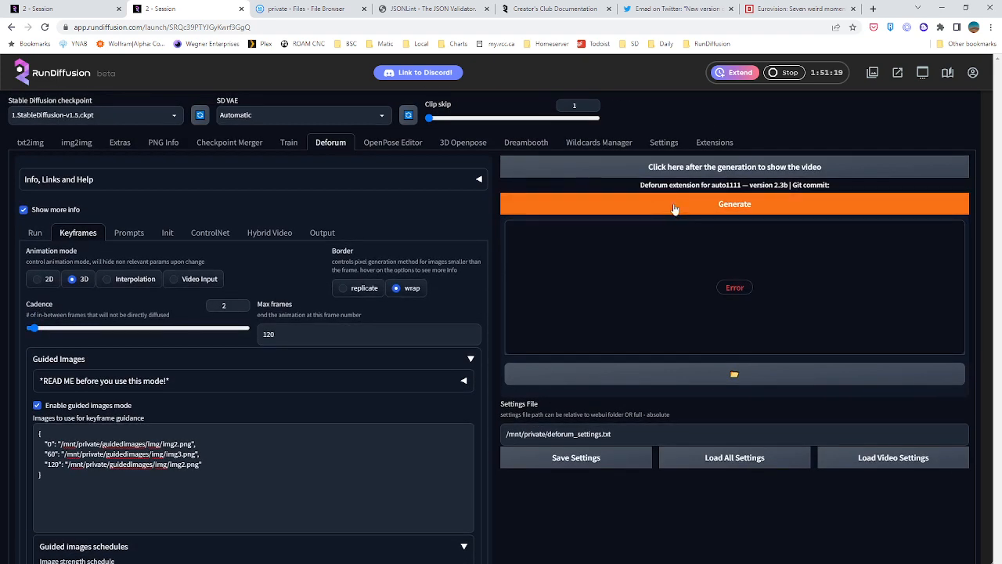
click(893, 203)
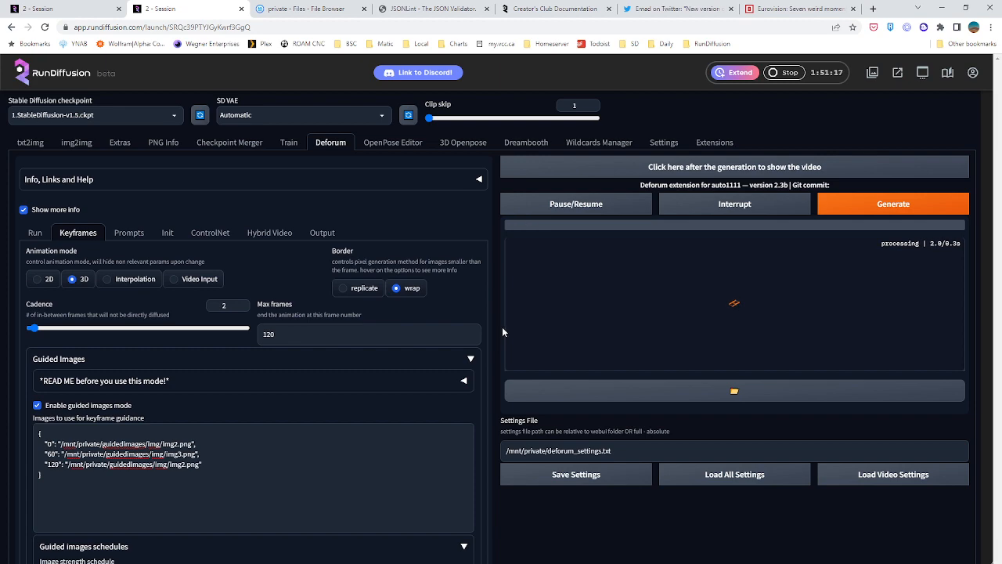
scroll(454, 349, down, 7)
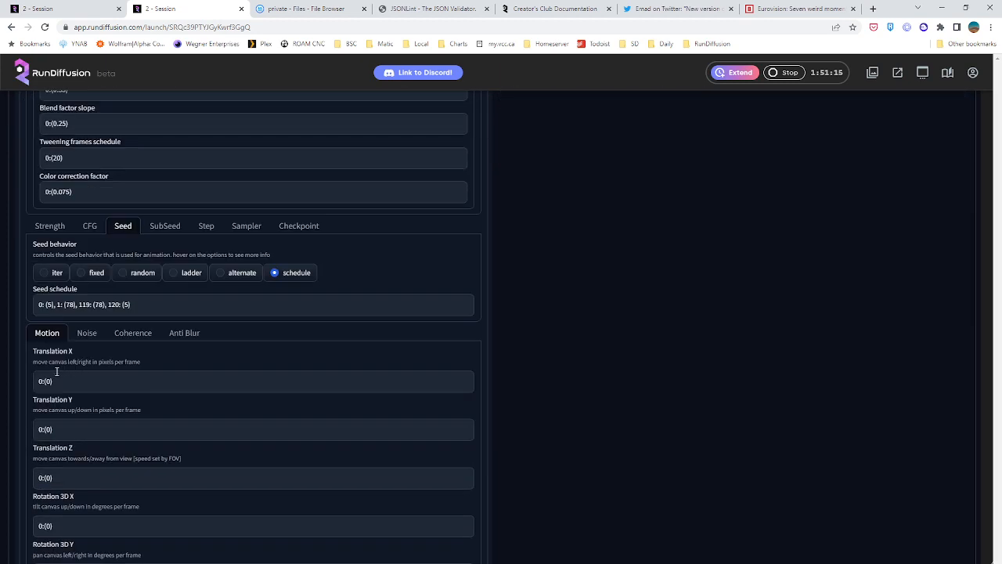
scroll(511, 286, up, 10)
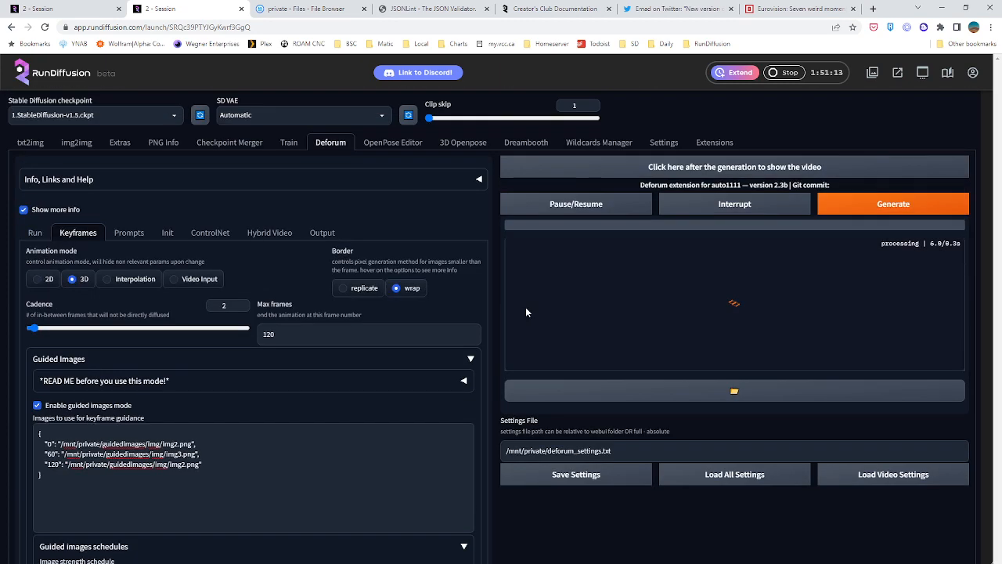
scroll(117, 383, down, 8)
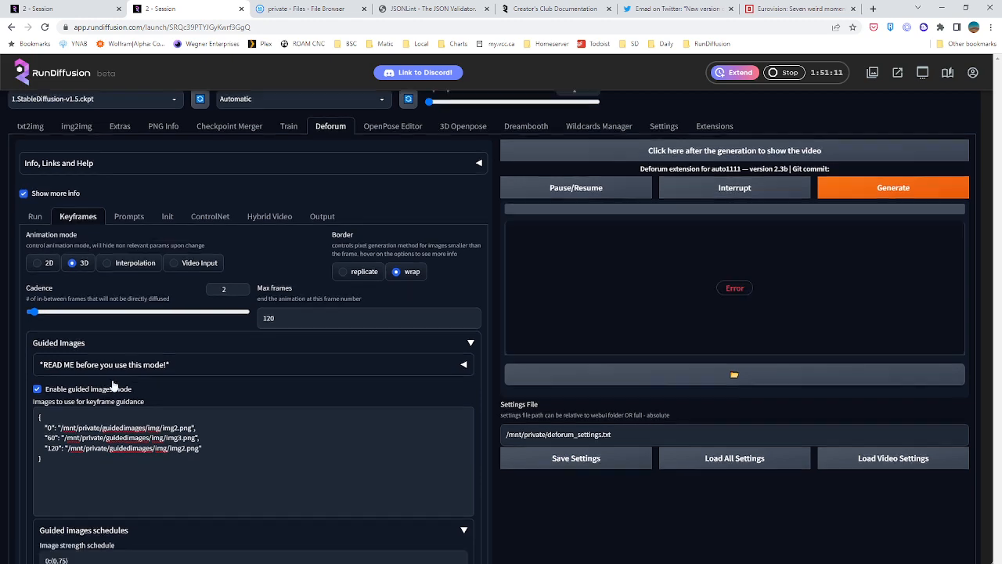
scroll(41, 390, up, 9)
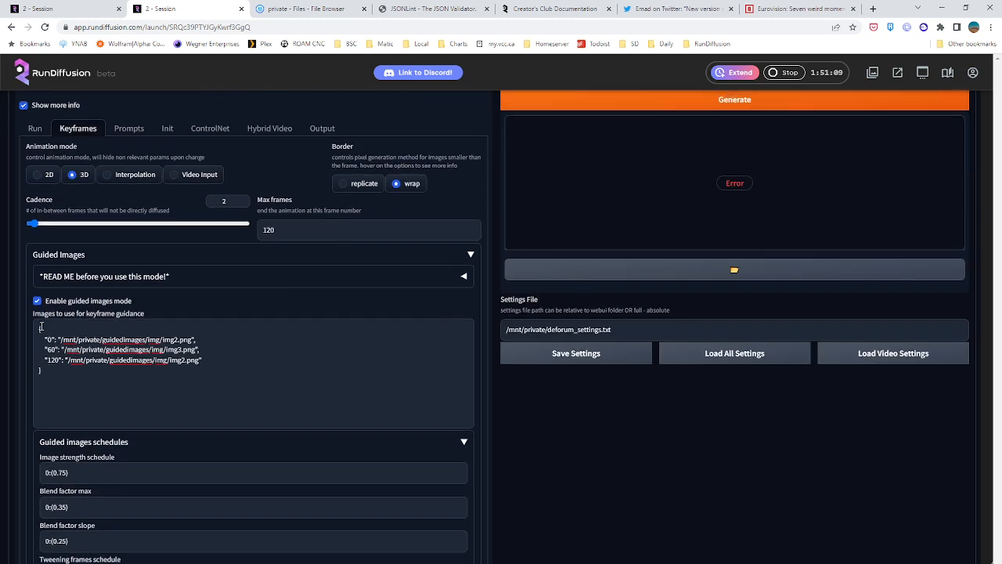
scroll(74, 380, up, 2)
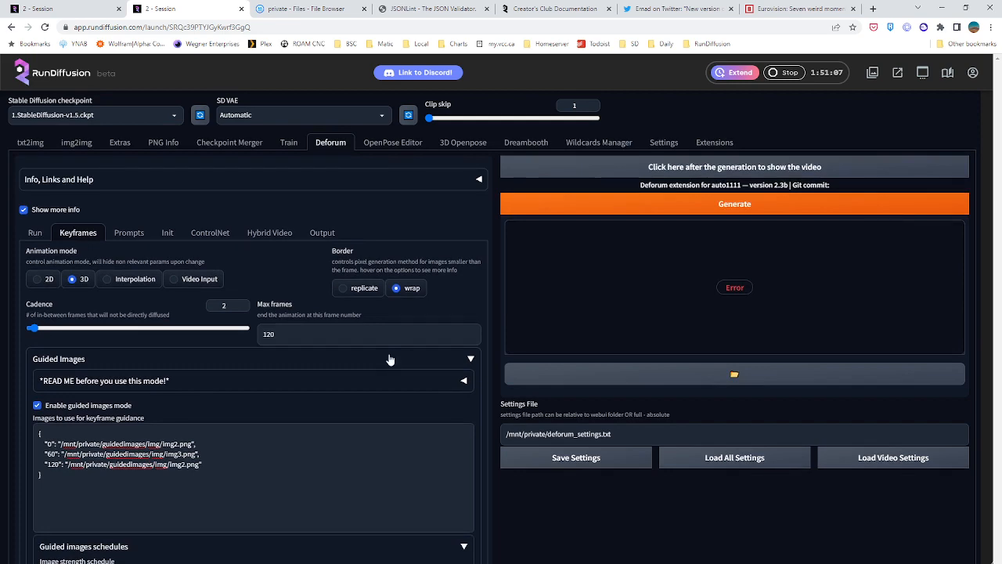
scroll(363, 353, down, 7)
scroll(229, 339, down, 4)
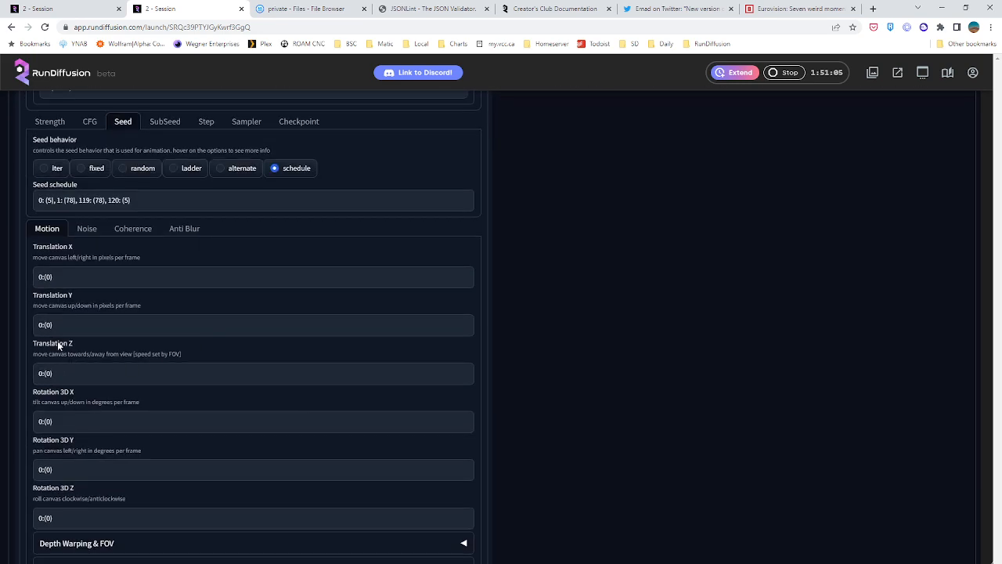
Remove the spaces after the colons in the seed schedule, giving 0:(5), 1:(78), 119:(78), 120:(5)
scroll(71, 395, up, 3)
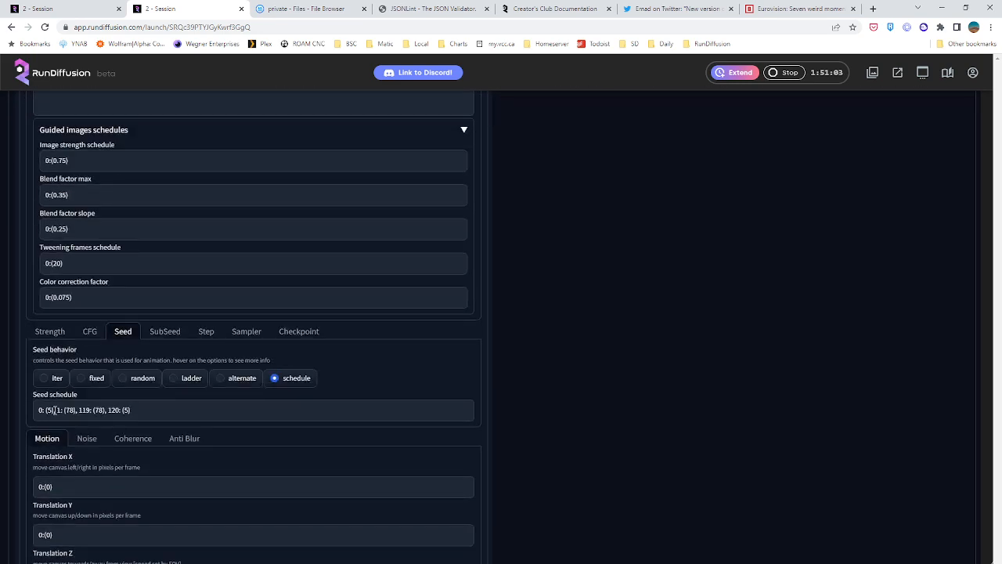
click(49, 409)
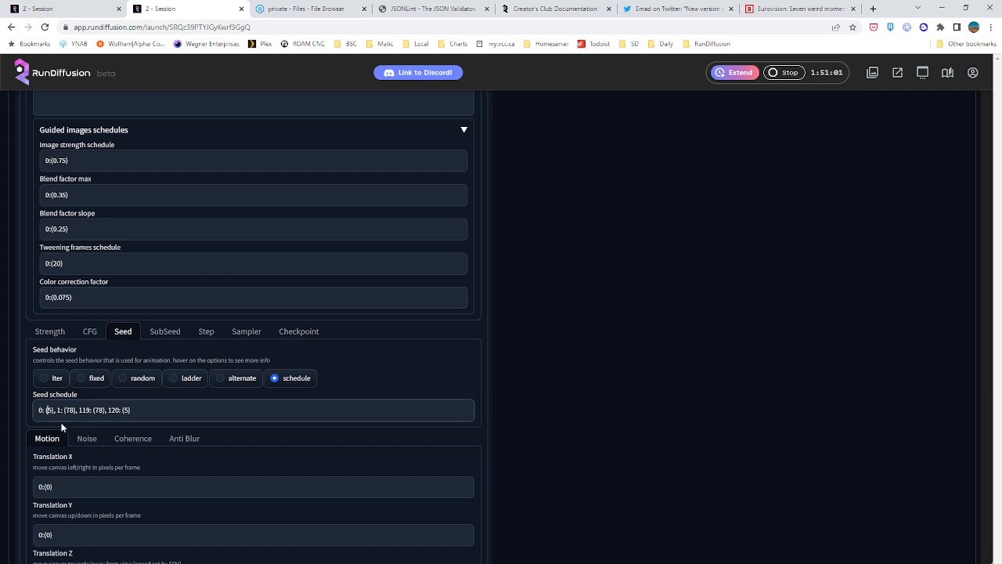
key(BackSpace)
key(BackSpace)
key(BackSpace)
key(Right)
key(Right)
key(Right)
key(BackSpace)
key(Right)
key(Right)
key(Right)
key(Right)
key(BackSpace)
scroll(62, 427, down, 3)
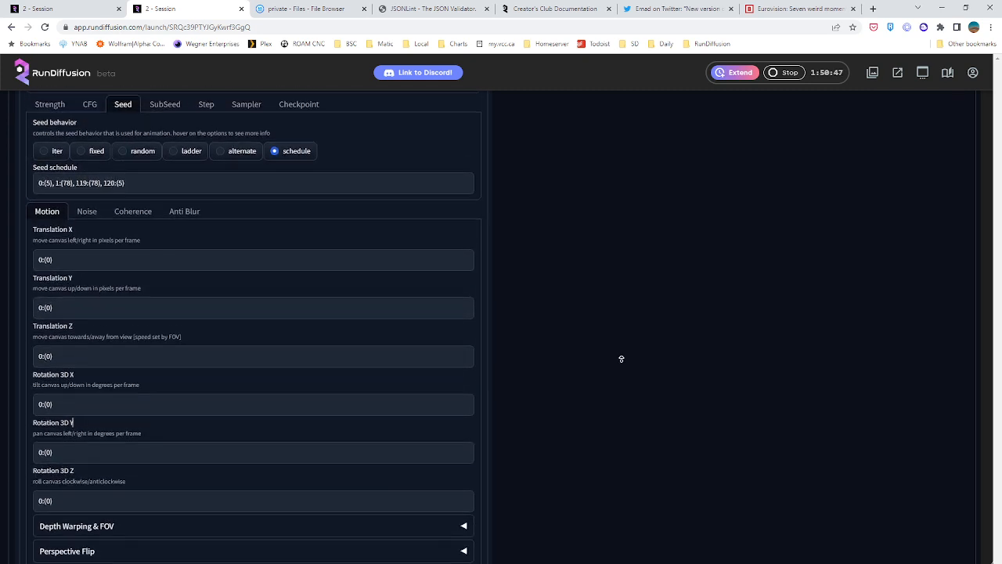
Change the frame 0 value of the Translation X motion schedule, trying 1 before a decimal fraction
scroll(621, 358, up, 1)
scroll(619, 360, up, 3)
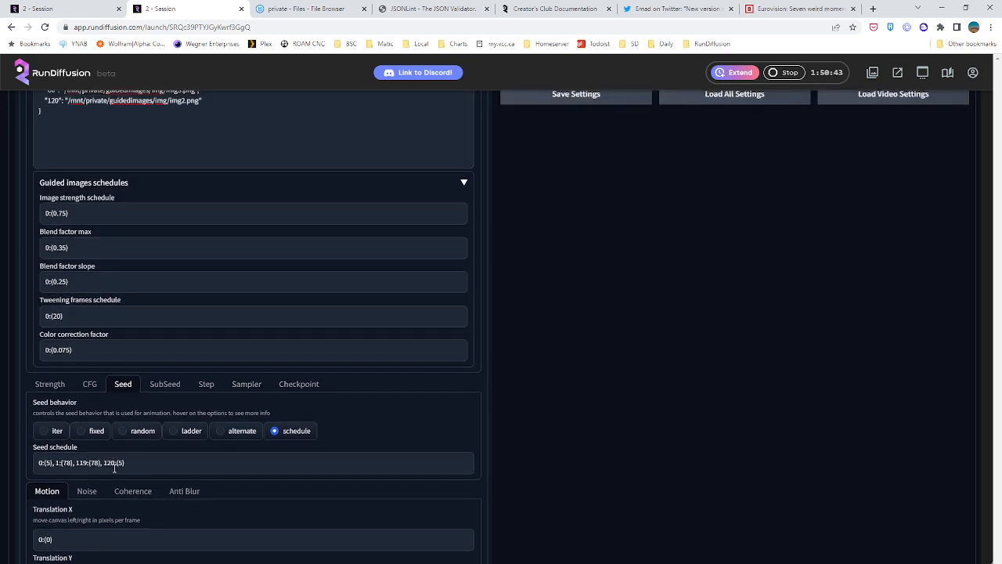
scroll(203, 404, down, 4)
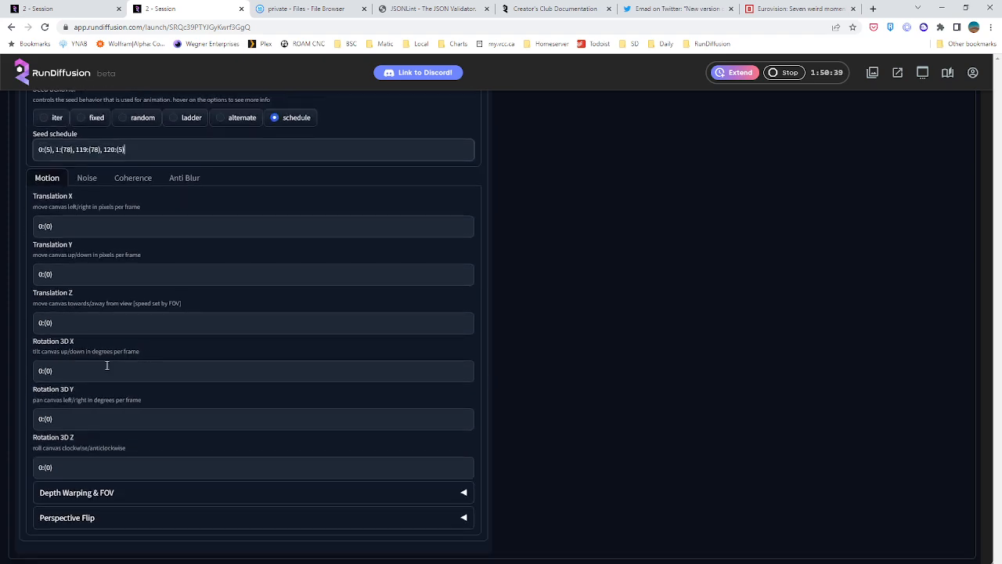
scroll(107, 365, up, 6)
scroll(220, 427, down, 4)
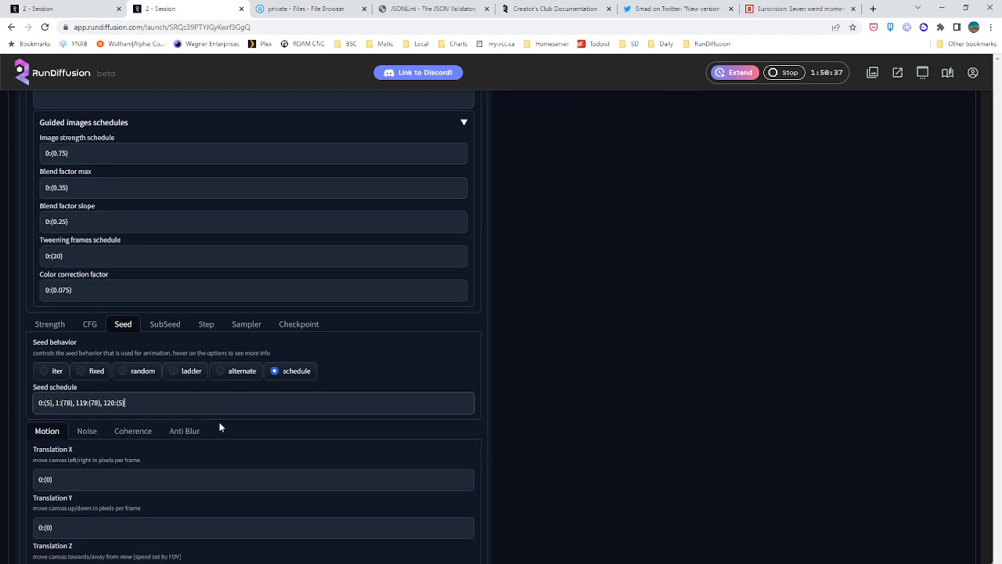
scroll(220, 427, down, 3)
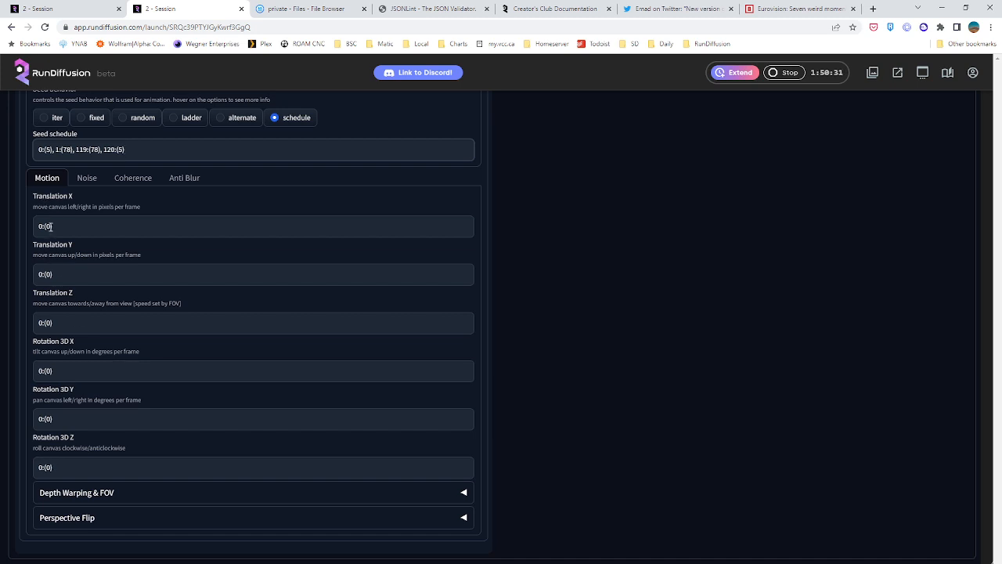
double_click(49, 226)
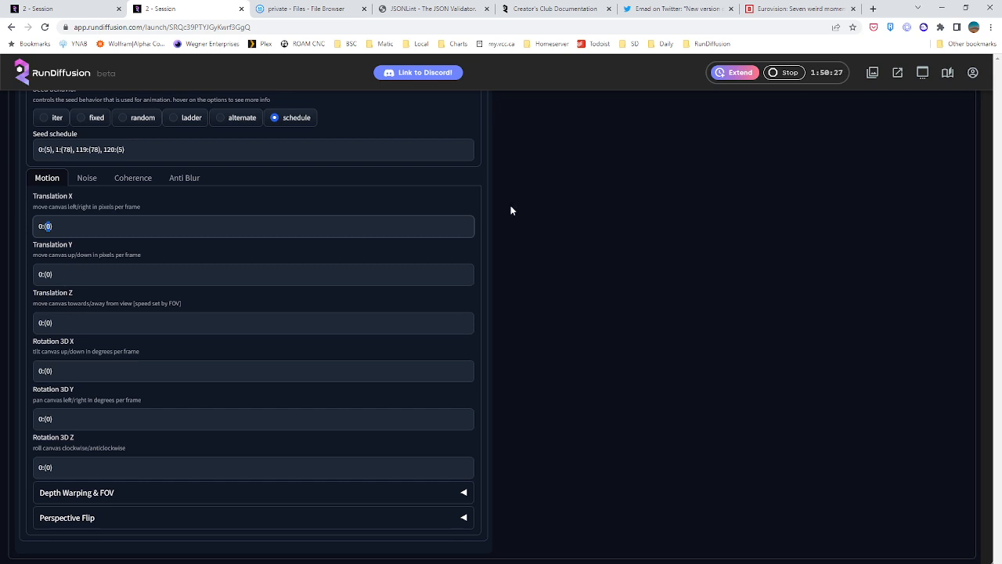
scroll(510, 210, up, 3)
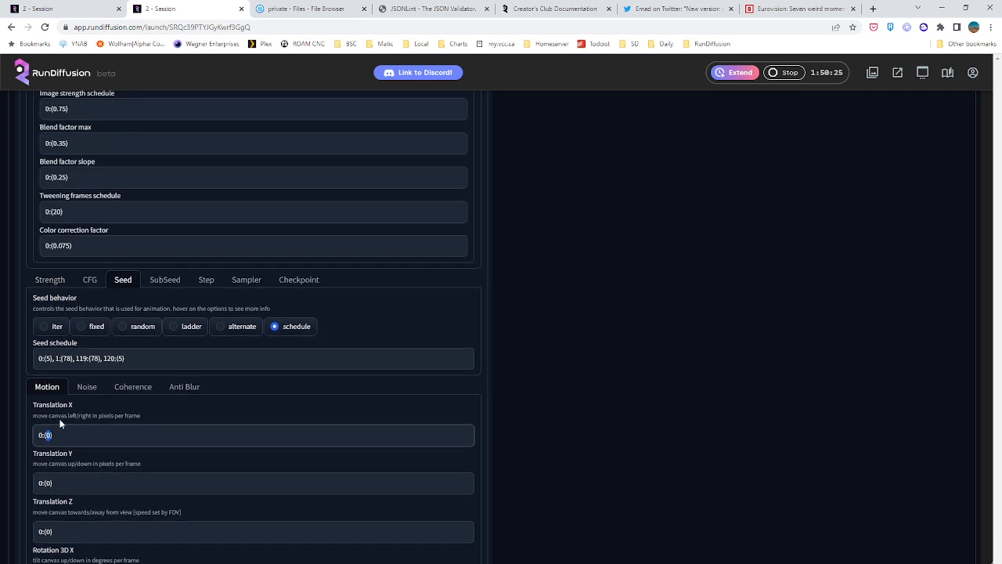
scroll(47, 454, down, 3)
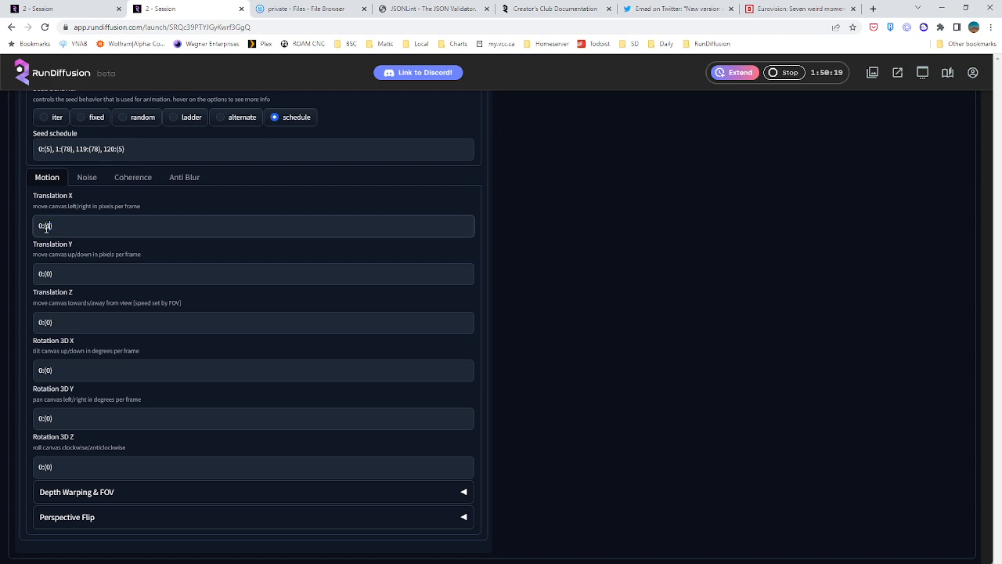
scroll(109, 282, up, 1)
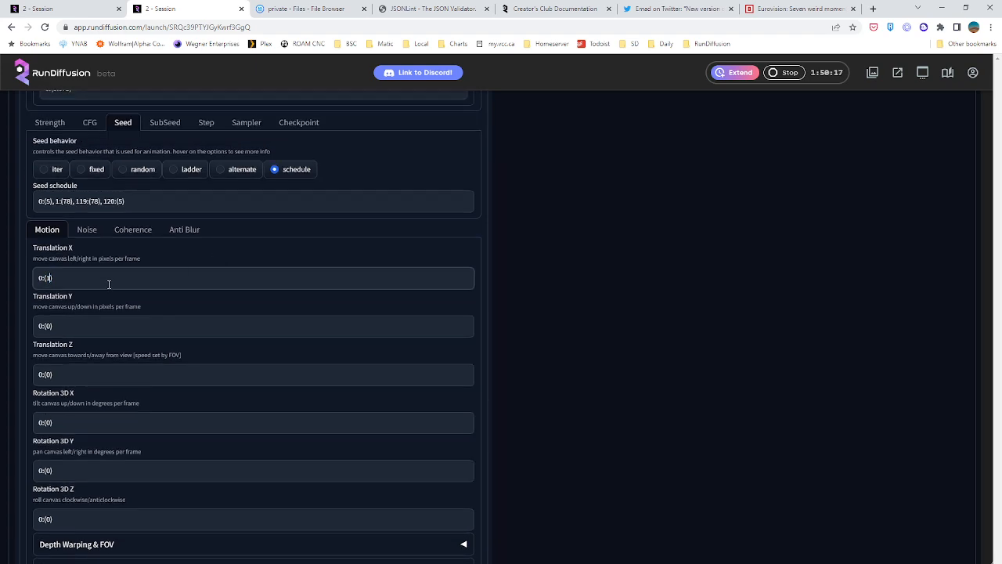
key(BackSpace)
scroll(345, 359, up, 7)
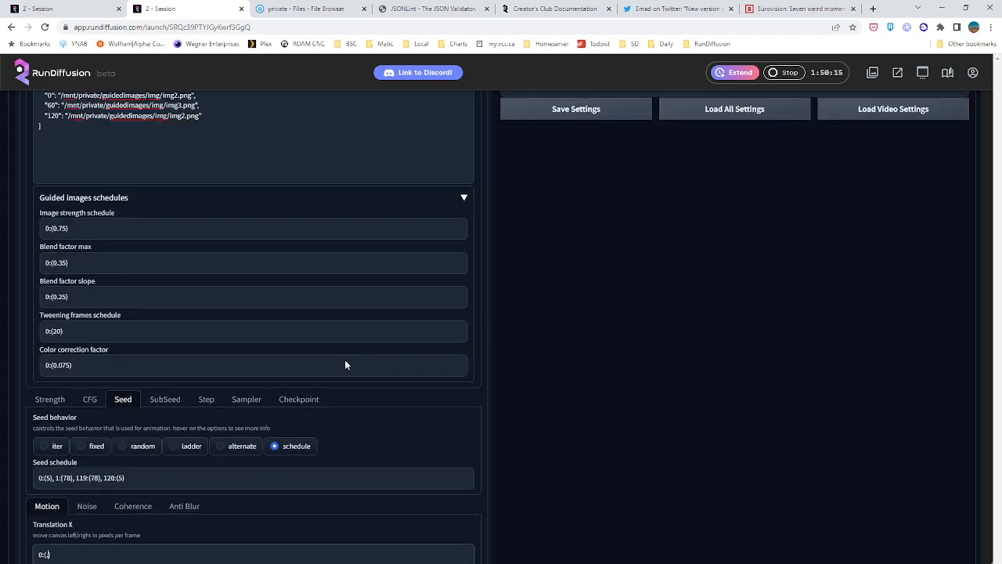
Remove the --neg marker from the frame 0 prompt, leaving "two interlocking torii, mathematical diagram"
scroll(342, 353, down, 3)
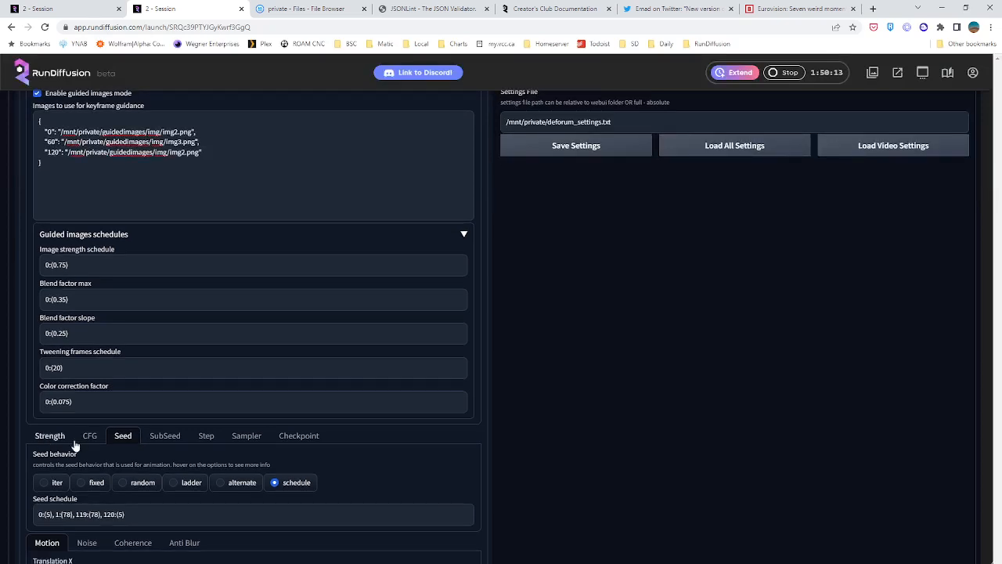
scroll(76, 443, up, 4)
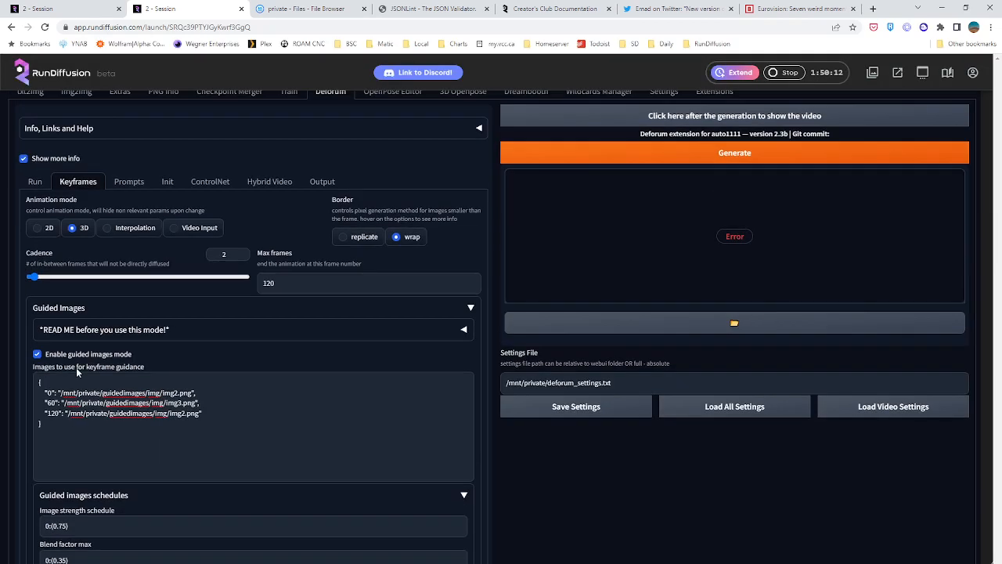
click(127, 181)
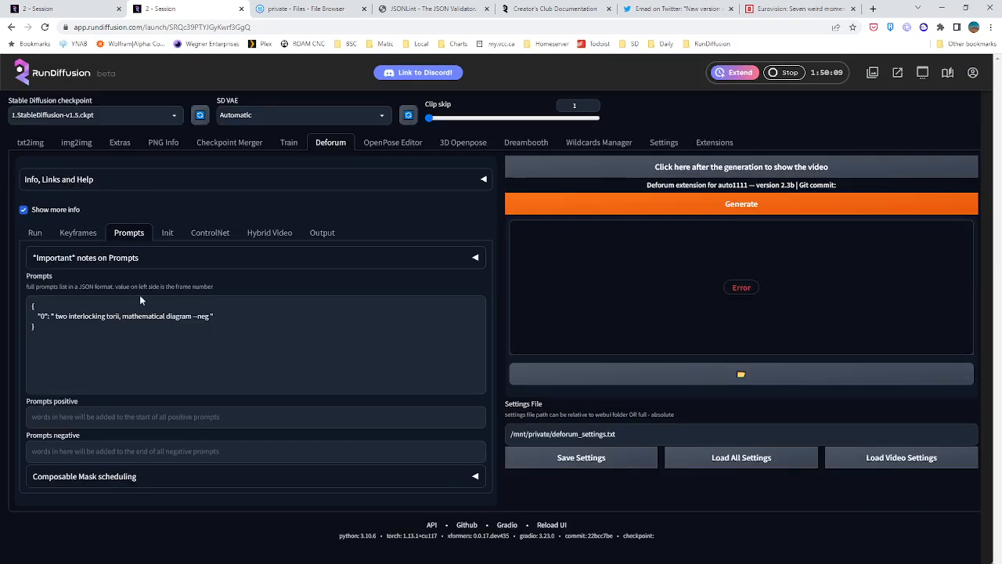
click(127, 328)
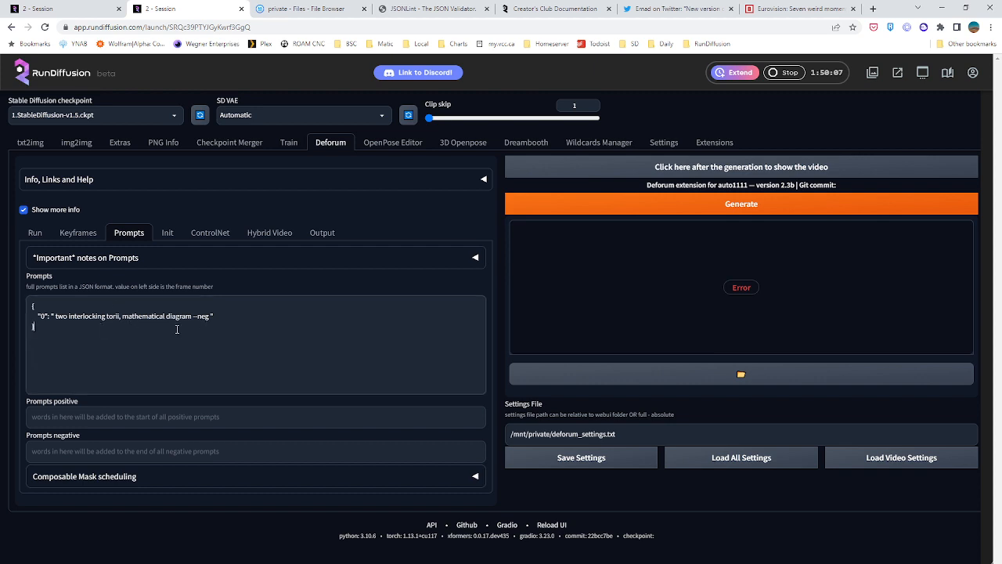
click(313, 234)
click(72, 236)
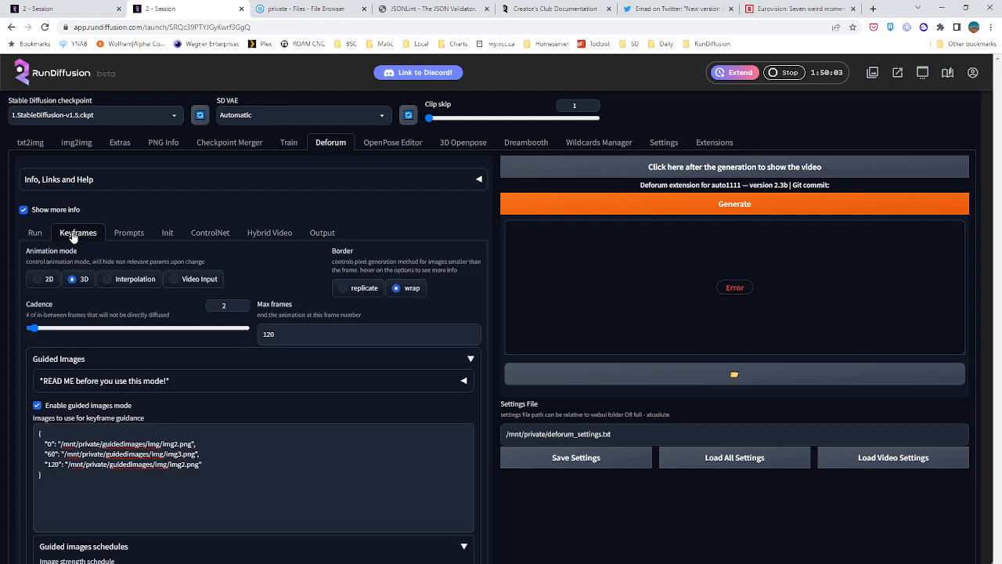
click(130, 234)
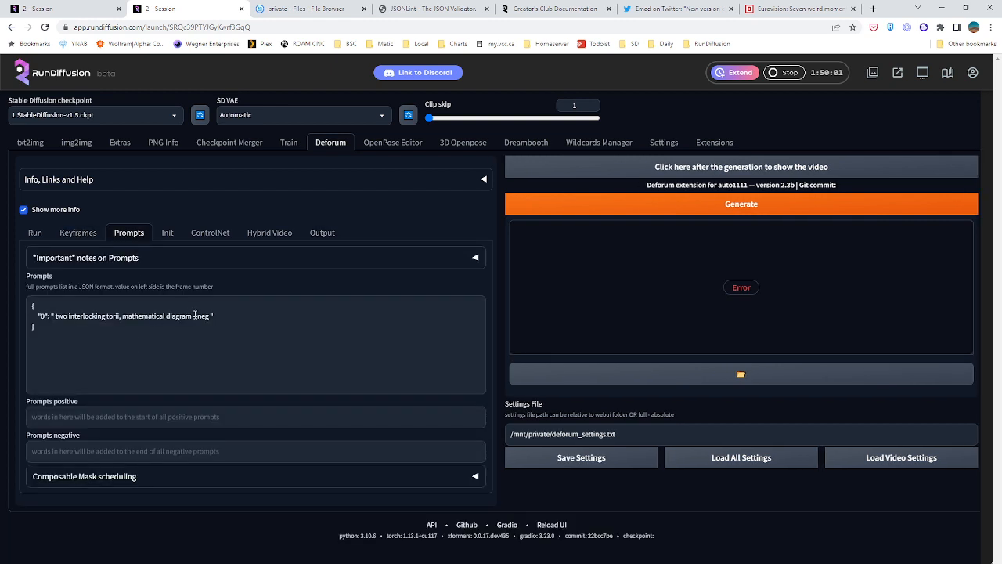
drag(193, 316, 212, 316)
key(BackSpace)
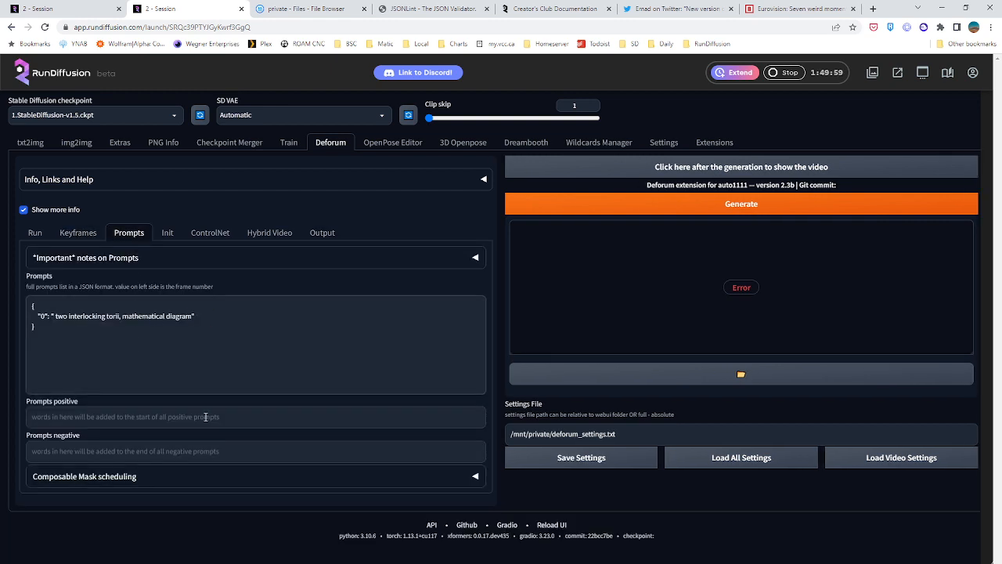
Set the frame 0 value of the Translation X motion schedule to 1 and try to generate the animation again
click(36, 233)
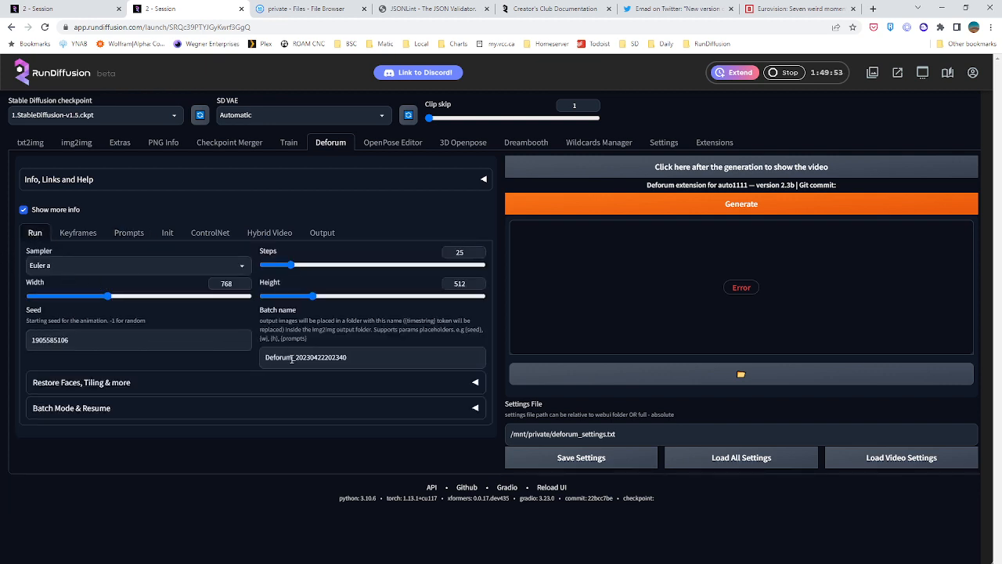
click(78, 234)
scroll(157, 336, down, 2)
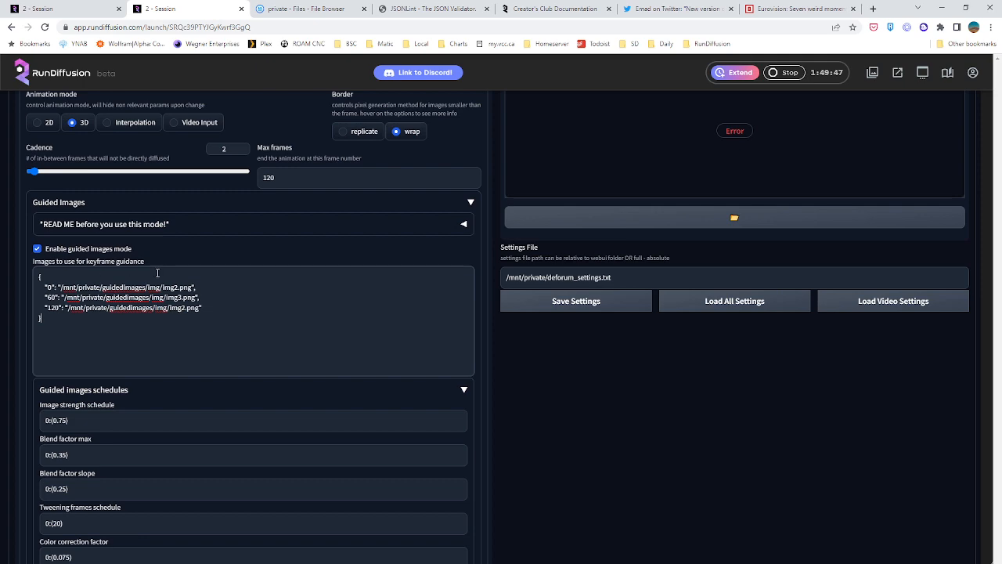
scroll(157, 273, down, 3)
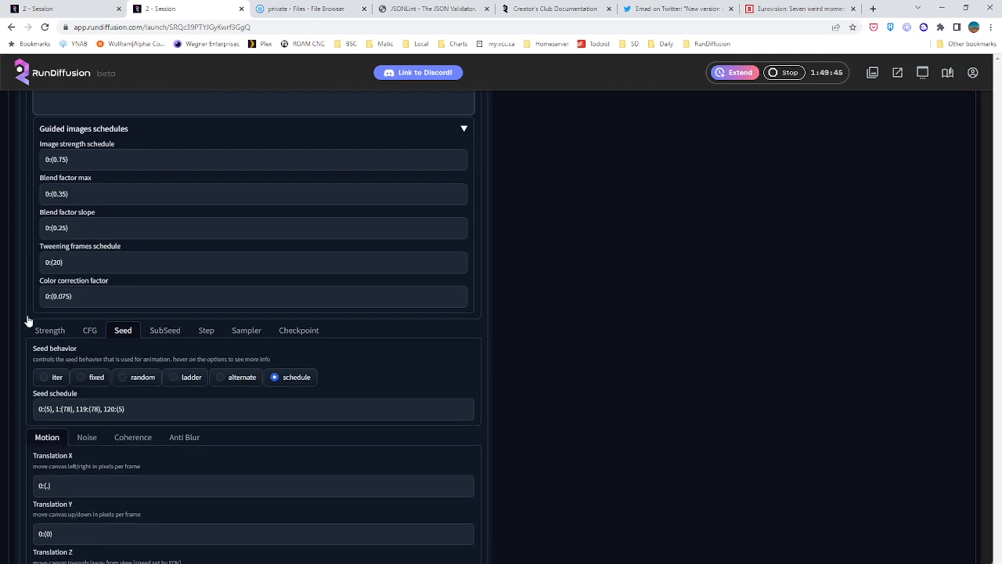
scroll(165, 409, down, 2)
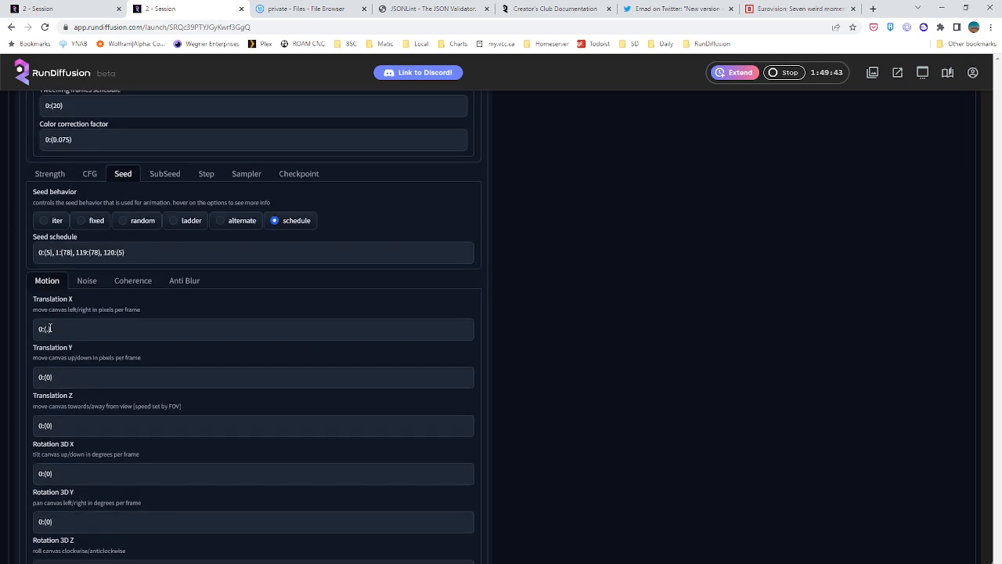
click(48, 329)
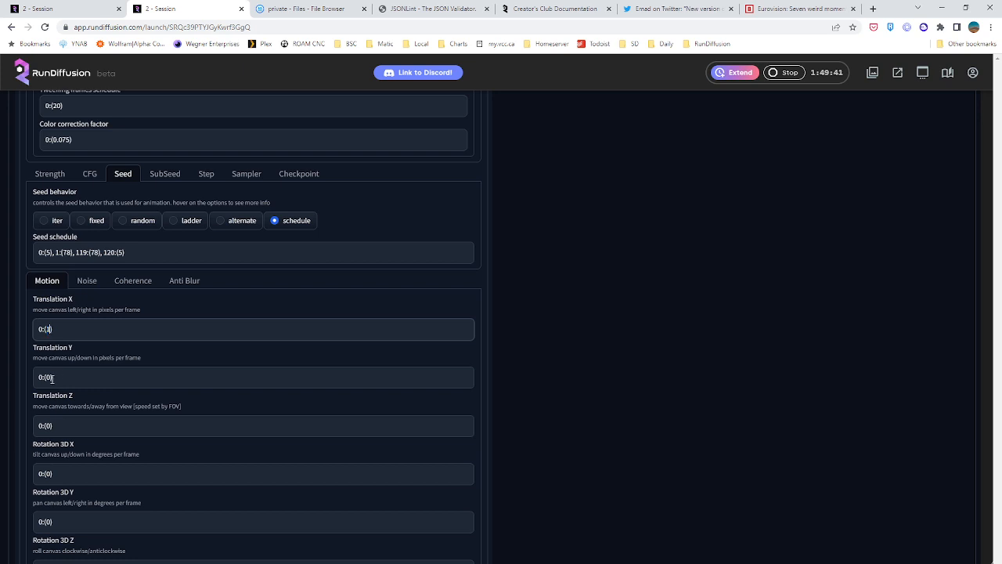
scroll(562, 264, up, 15)
click(699, 204)
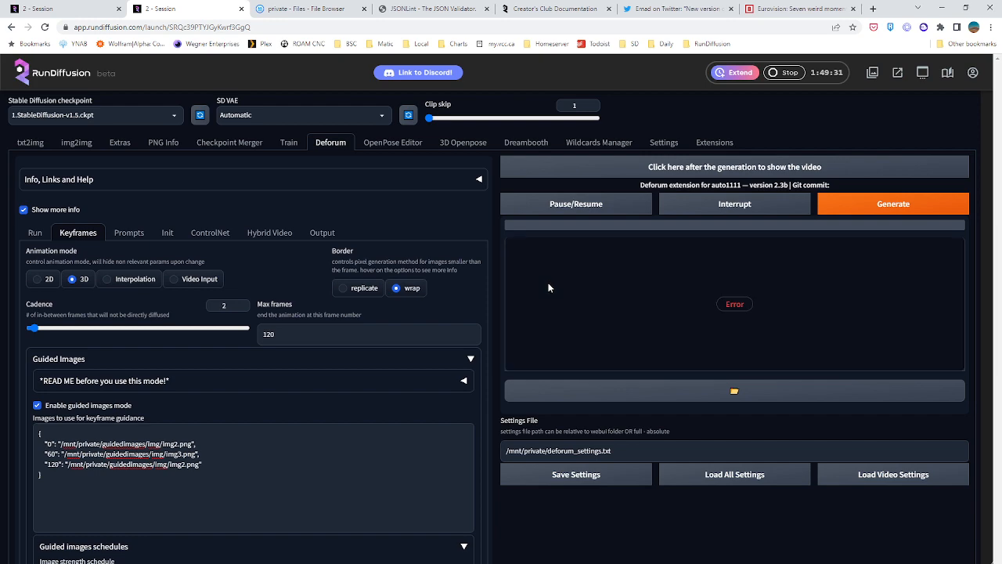
Set the frame 0 value of the Translation X motion schedule to 0 and try generating the animation once more
scroll(170, 420, down, 3)
scroll(64, 310, down, 3)
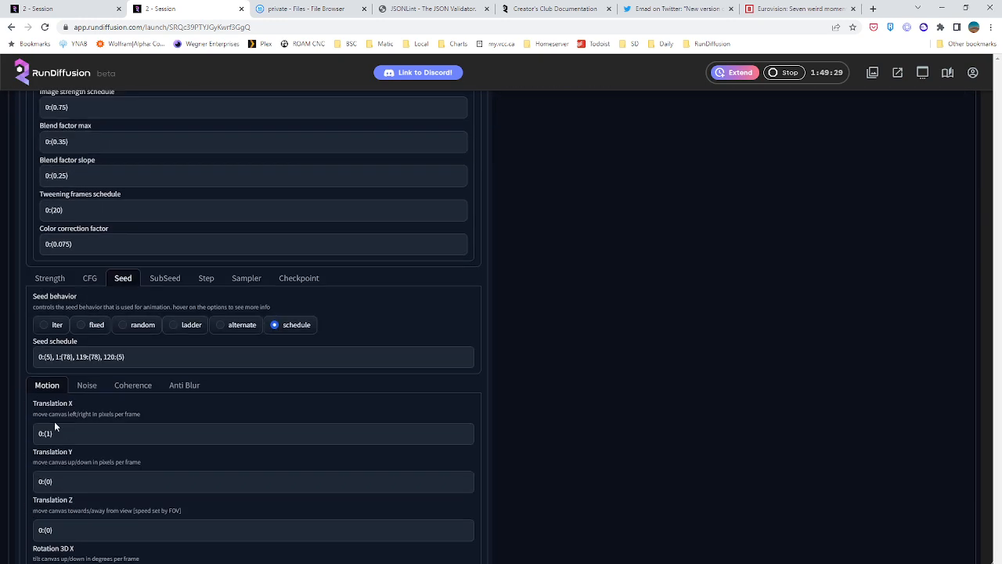
double_click(48, 433)
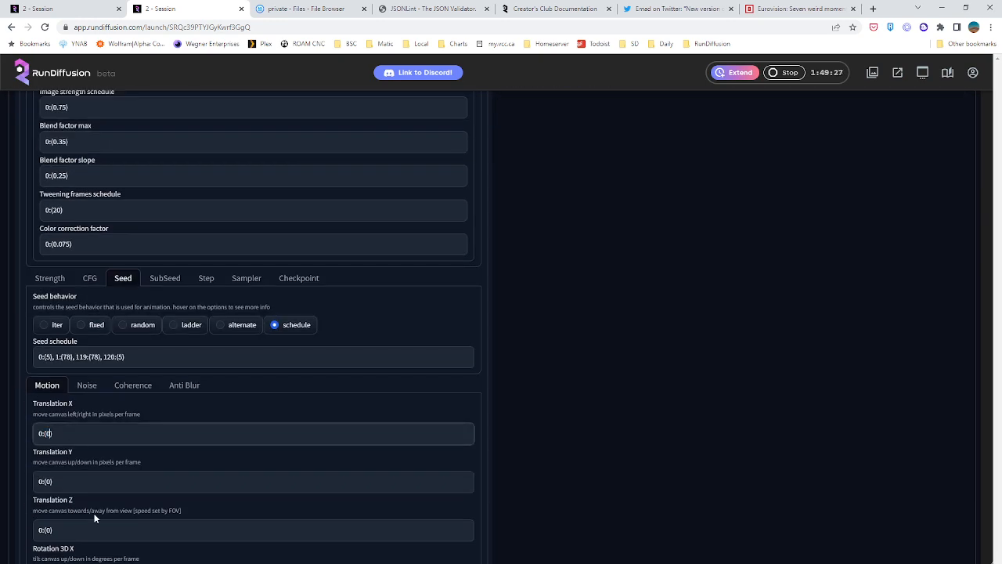
click(62, 529)
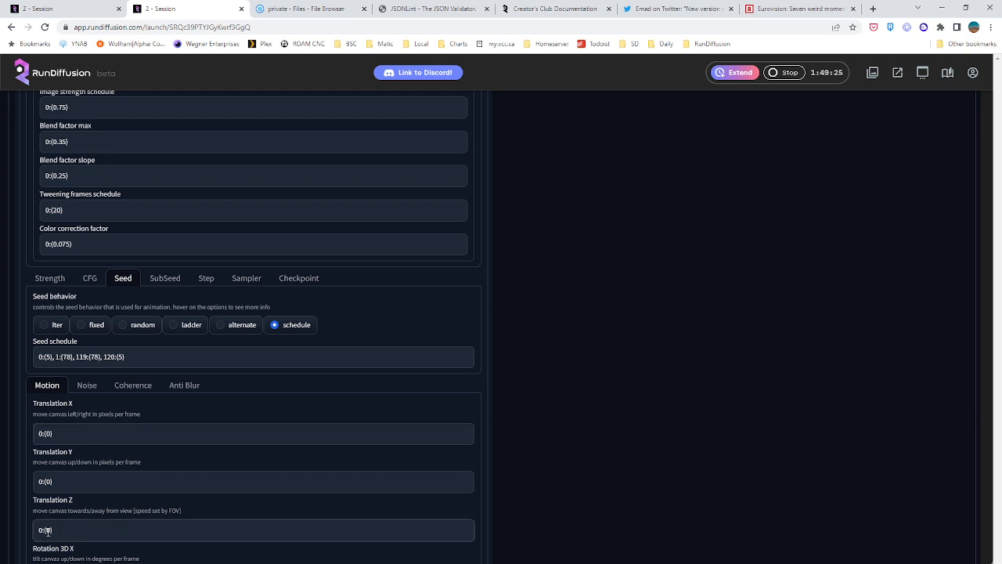
scroll(79, 495, down, 2)
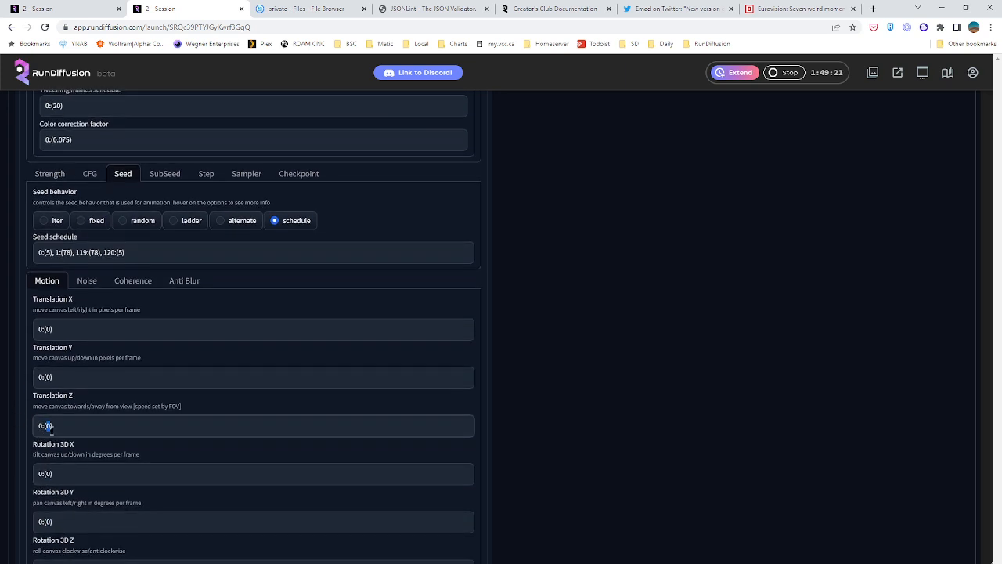
scroll(626, 355, up, 8)
scroll(968, 250, up, 1)
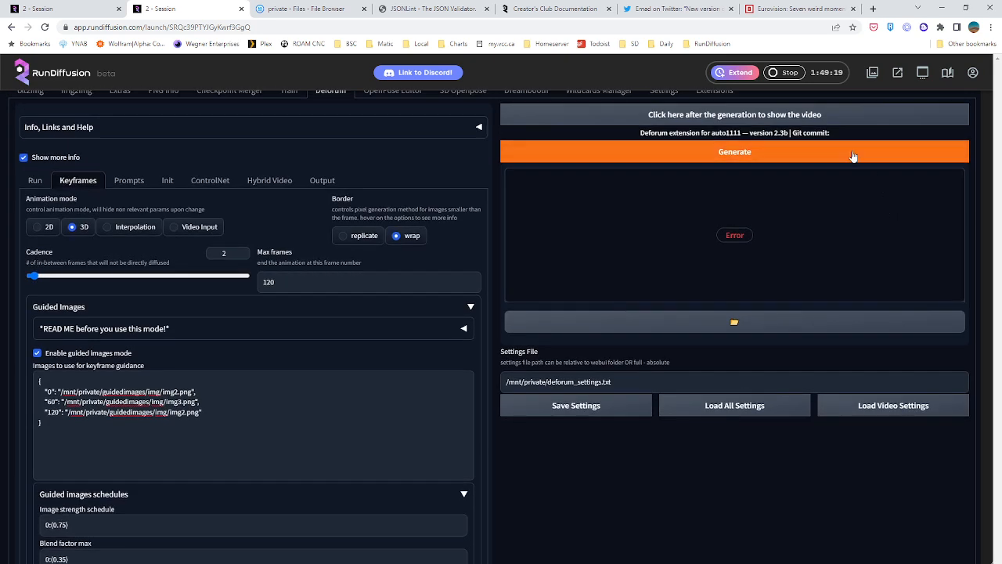
click(893, 151)
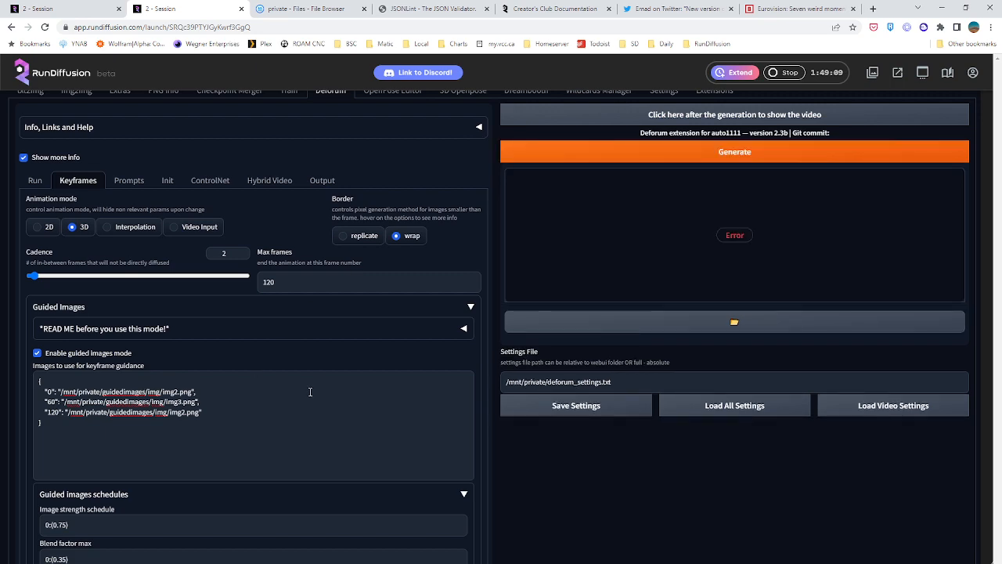
Read the guided images mode notes on prerequisites and looping recommendations, comparing them with the current keyframe images and schedules
scroll(339, 393, down, 3)
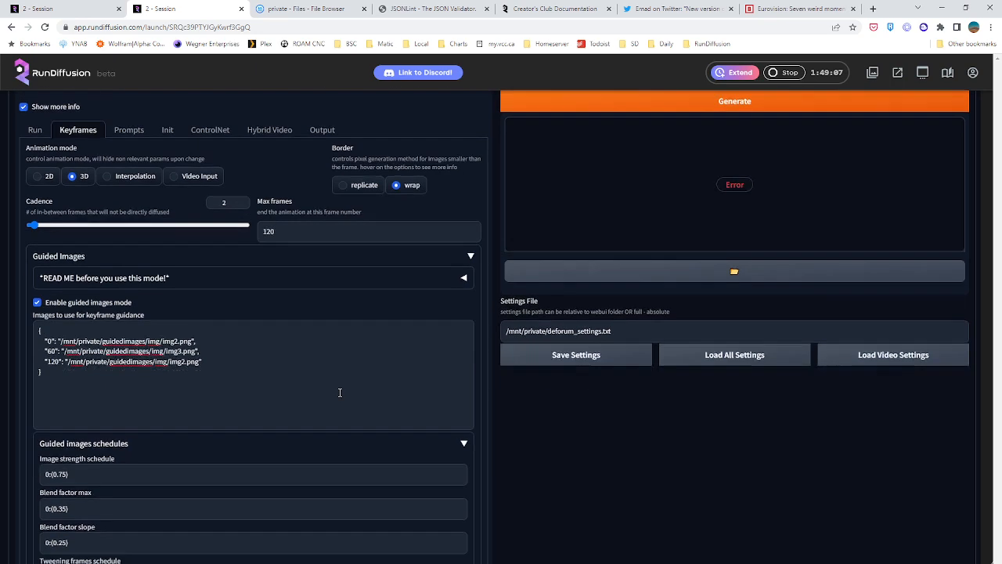
scroll(339, 392, up, 2)
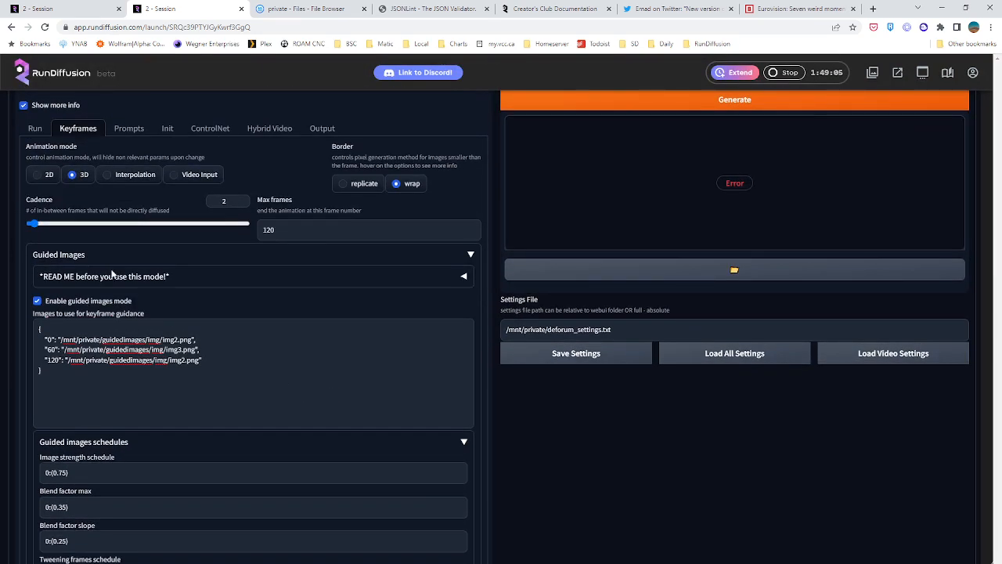
click(119, 277)
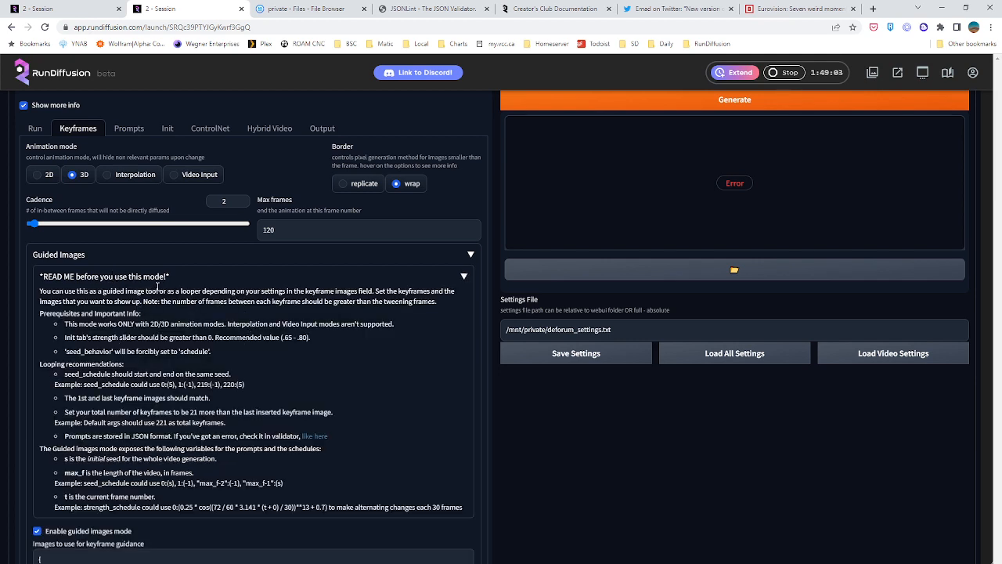
drag(93, 324, 392, 323)
click(392, 324)
drag(65, 352, 219, 352)
click(219, 351)
scroll(153, 305, down, 1)
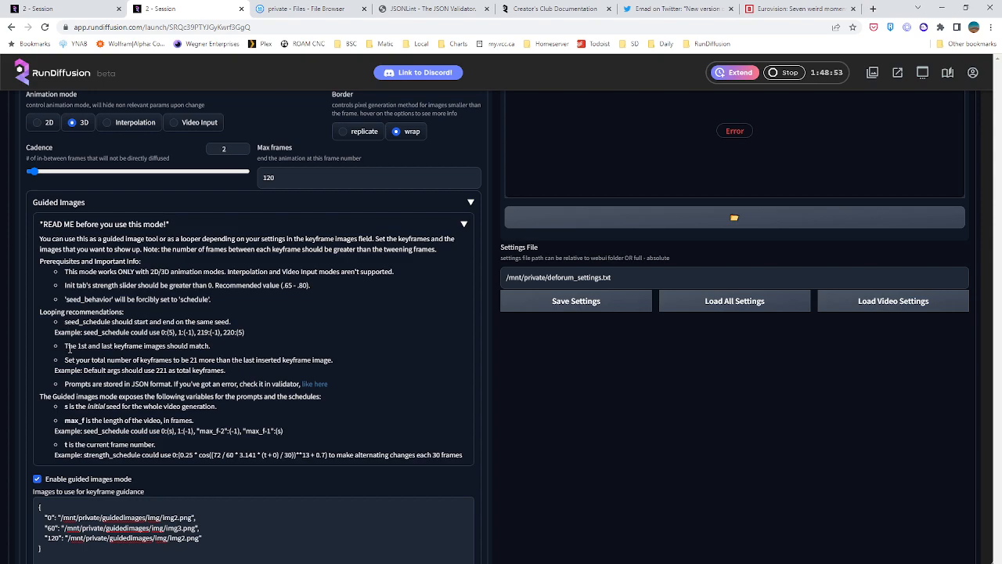
drag(68, 349, 213, 346)
click(213, 347)
scroll(235, 344, down, 2)
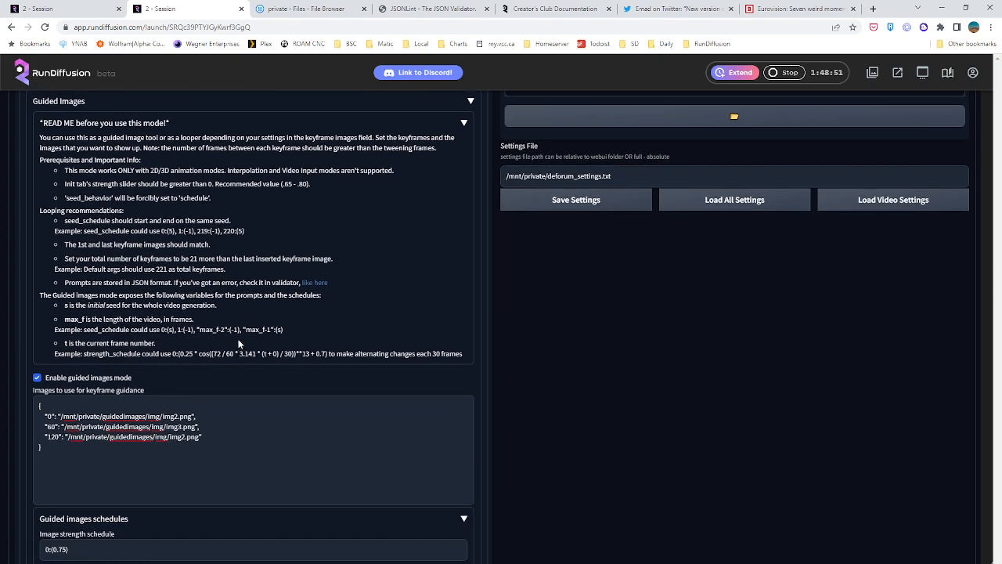
scroll(510, 291, down, 1)
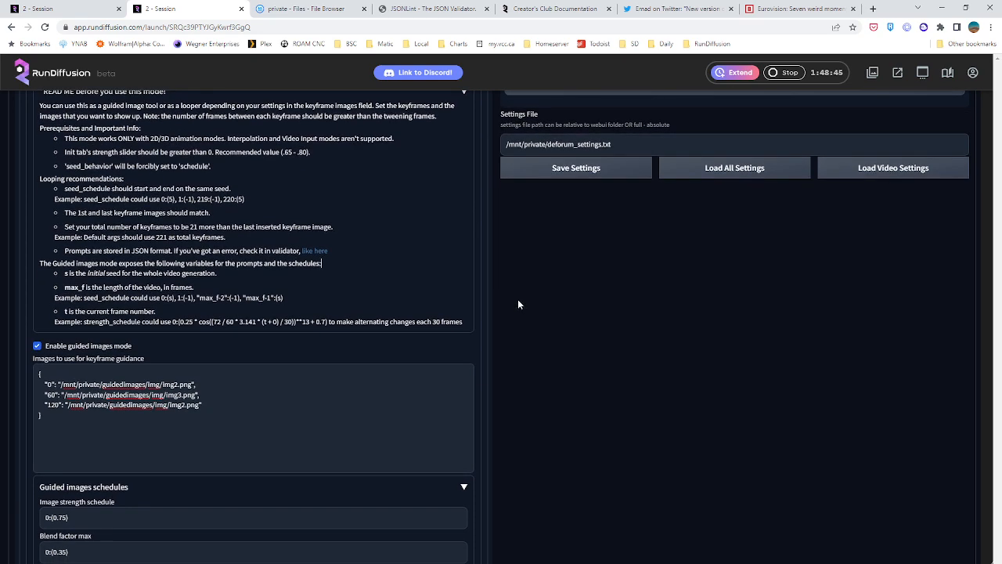
scroll(512, 304, down, 2)
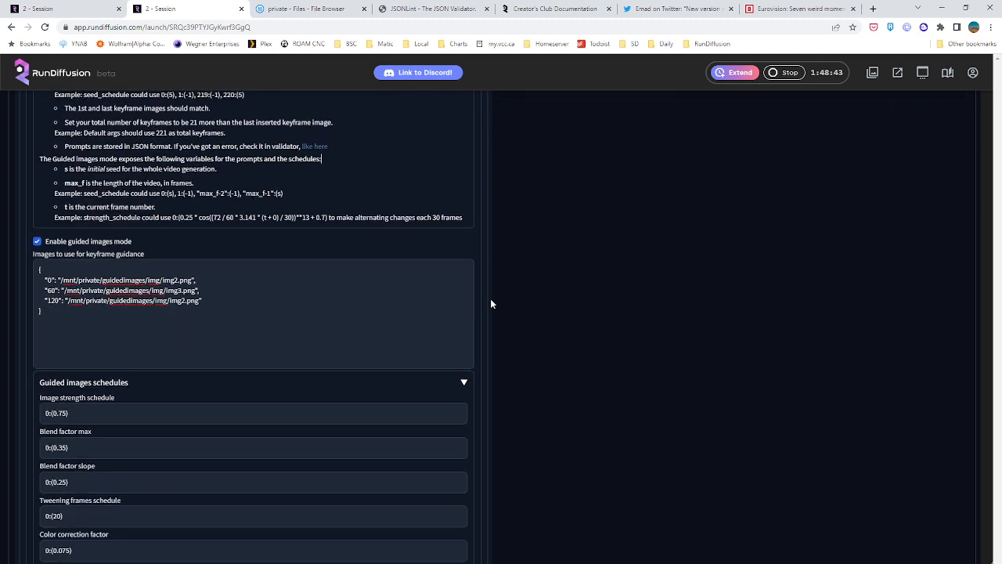
Check in the File Browser which image files the guidedimages/img folder contains
click(90, 280)
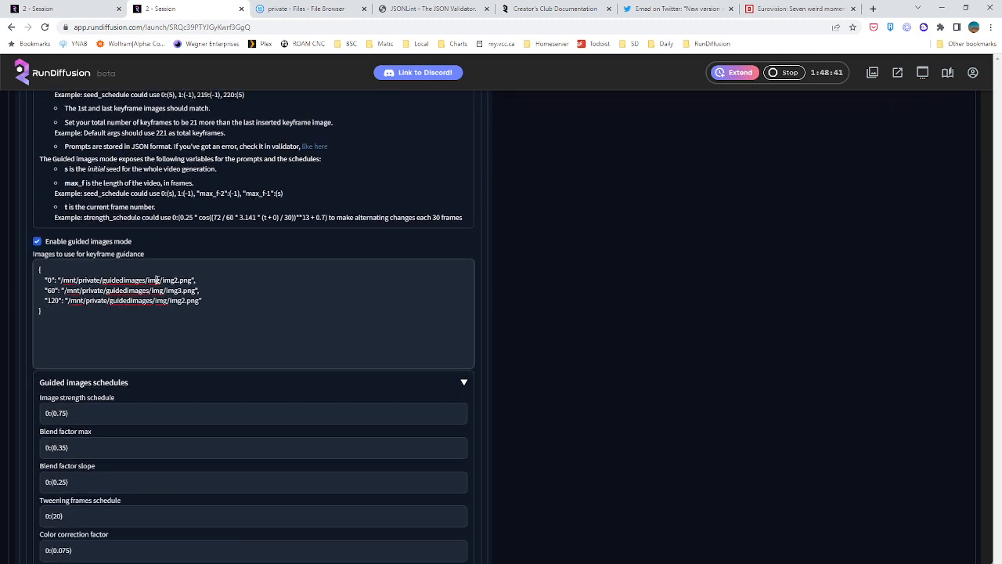
click(302, 8)
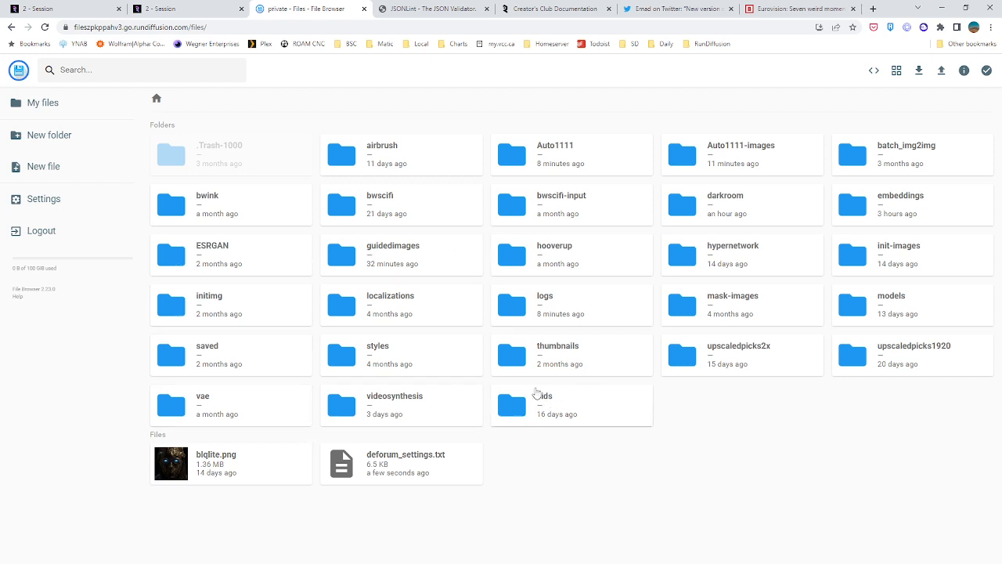
double_click(404, 261)
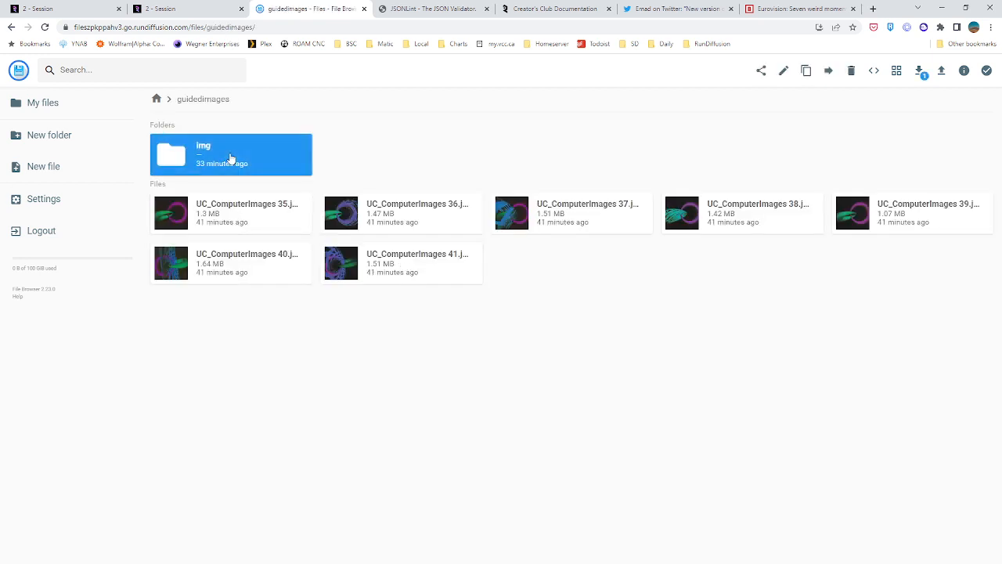
double_click(232, 163)
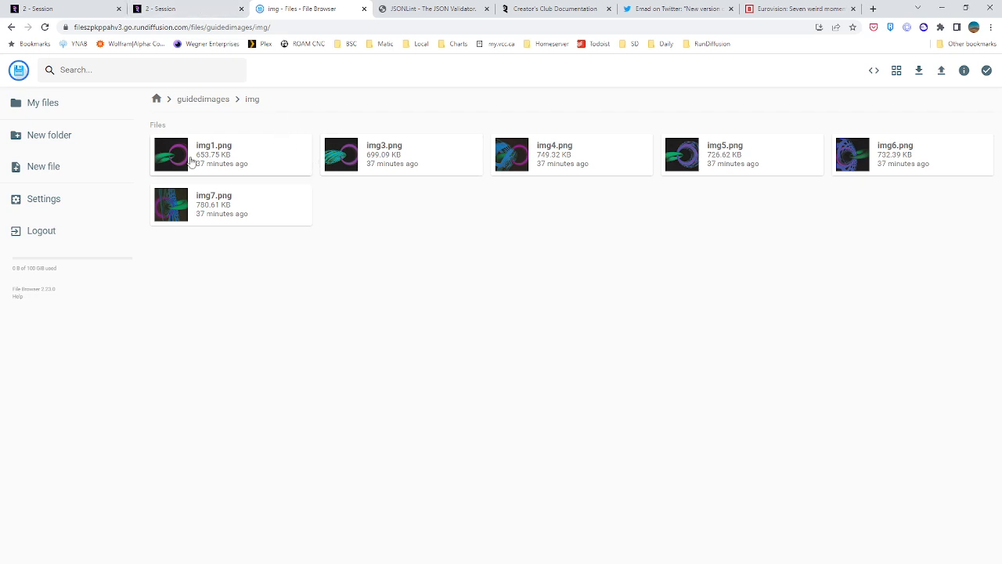
Return to the Deforum session, change the img2.png keyframe guidance paths to img1.png, and generate the animation
click(188, 9)
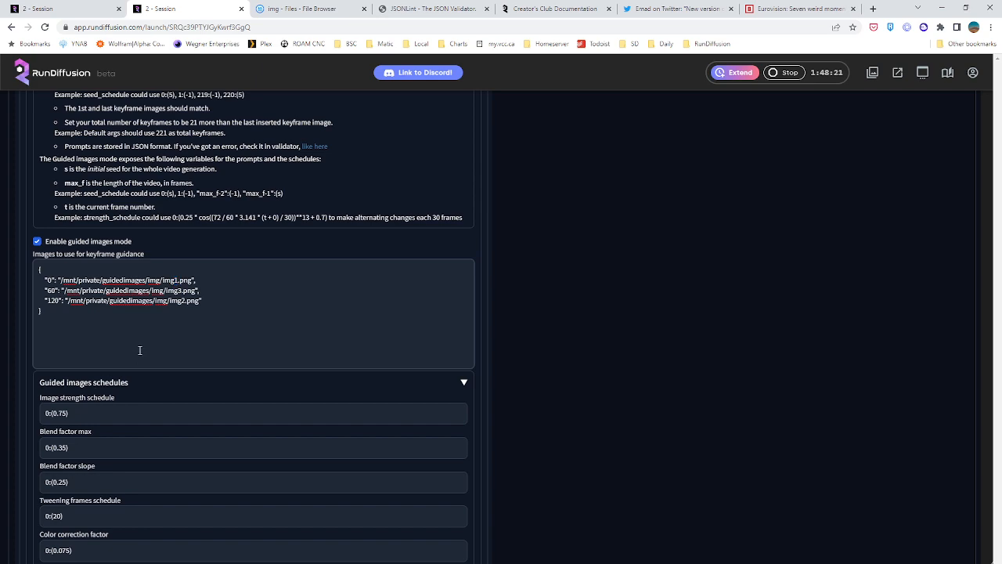
key(BackSpace)
text(1)
scroll(750, 181, up, 5)
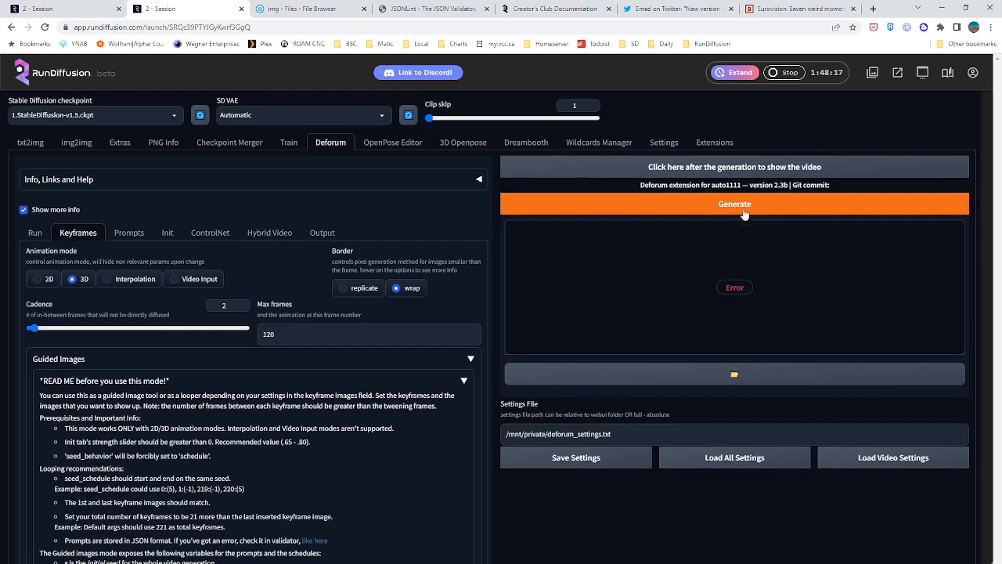
click(718, 198)
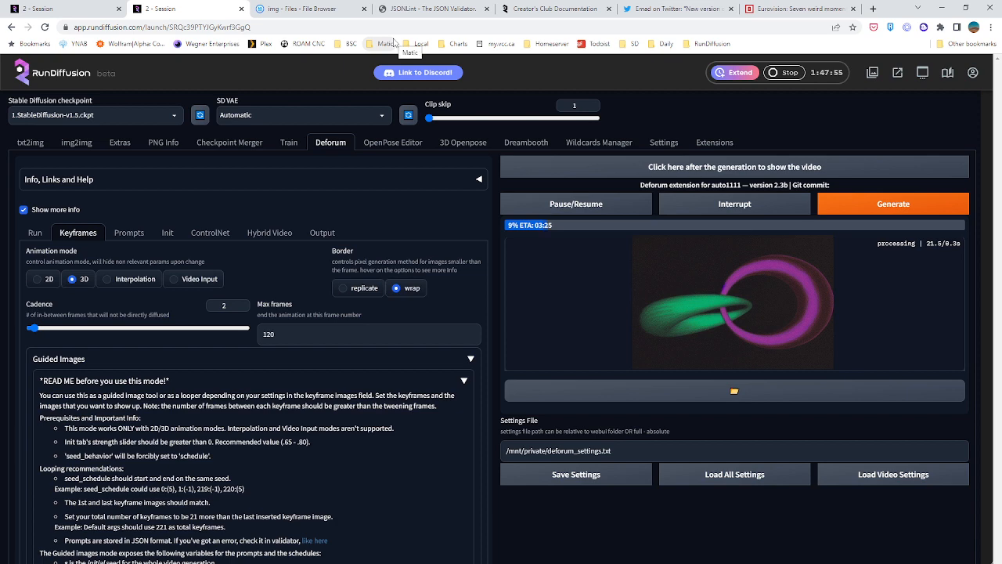
Switch to the txt2img session, view its X/Y/Z grid image full size, and save it to the Desktop as xyz_grid-0000-1716849303.png
click(110, 9)
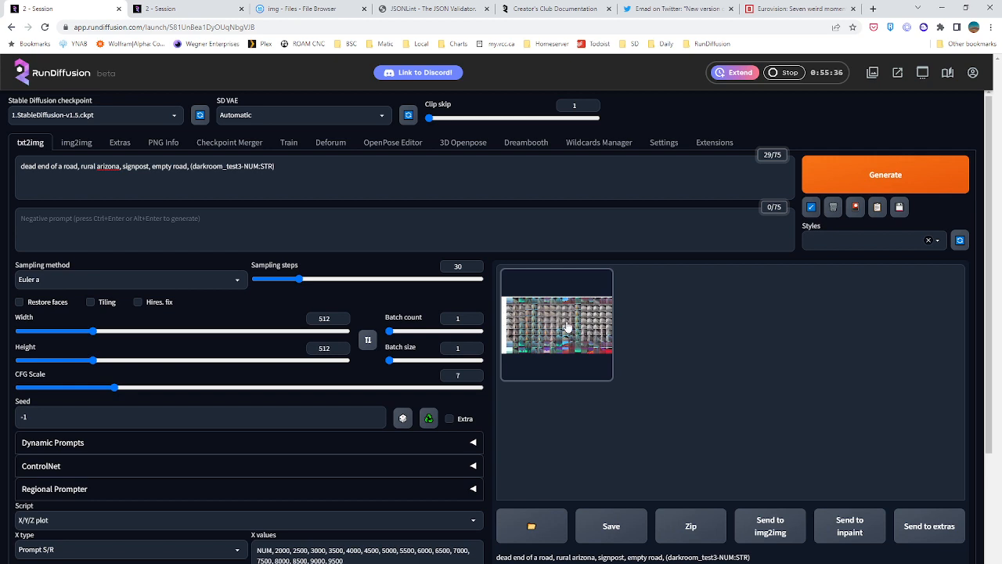
click(557, 349)
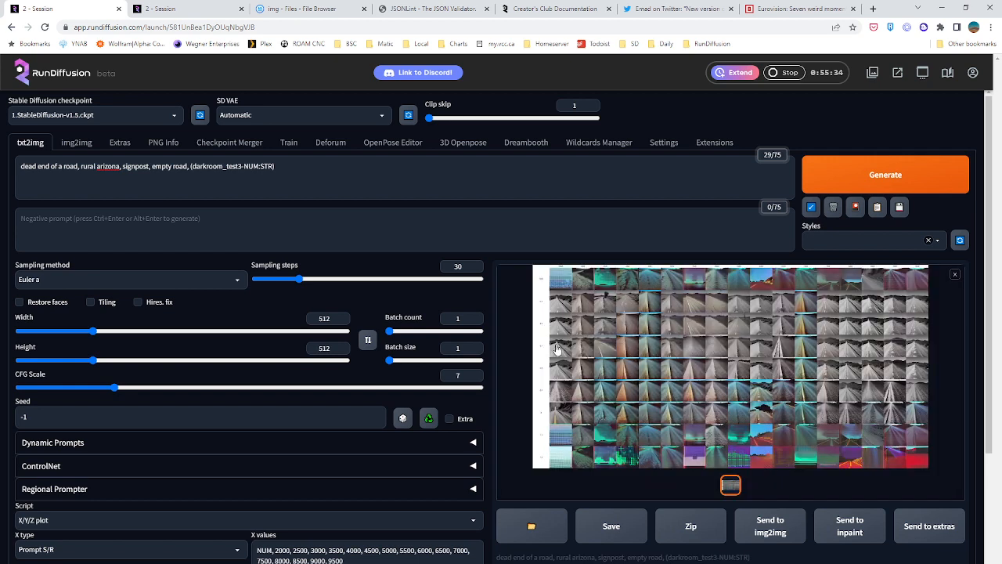
click(703, 373)
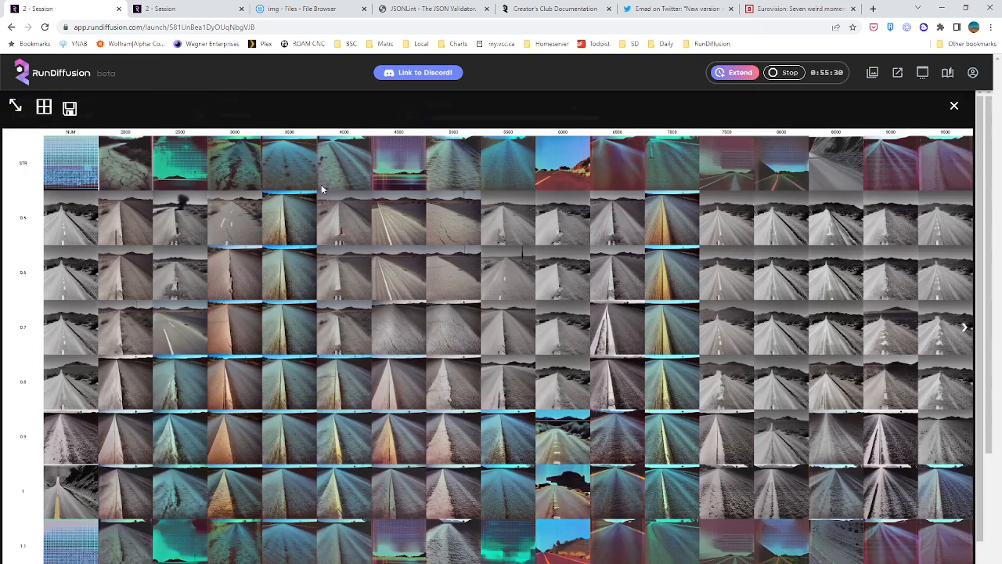
right_click(301, 251)
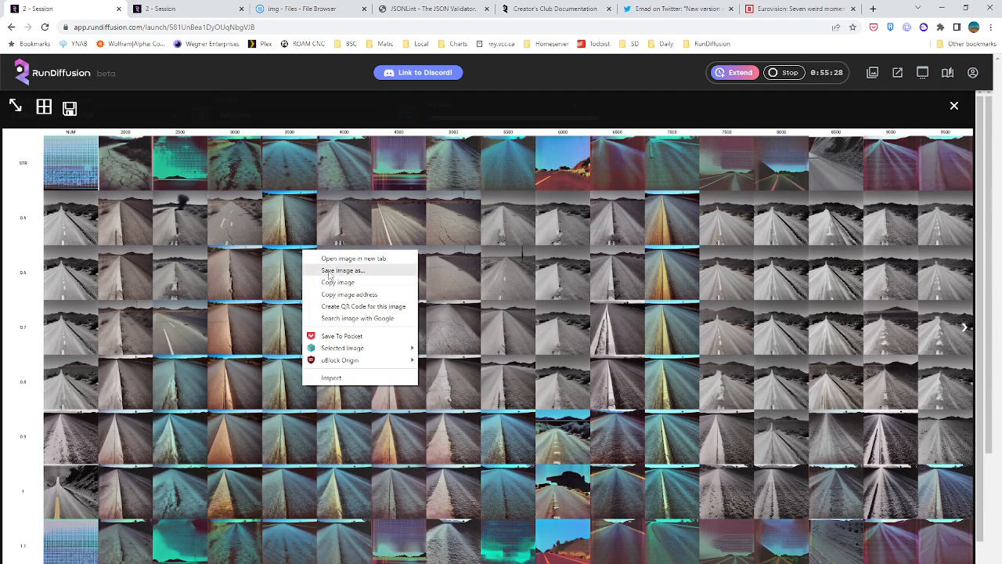
click(329, 269)
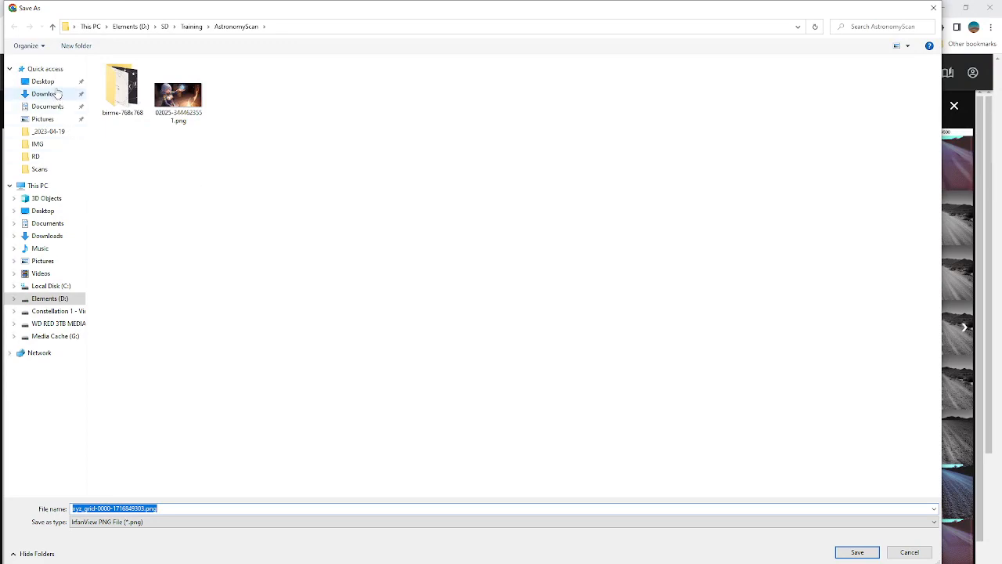
click(43, 81)
click(861, 554)
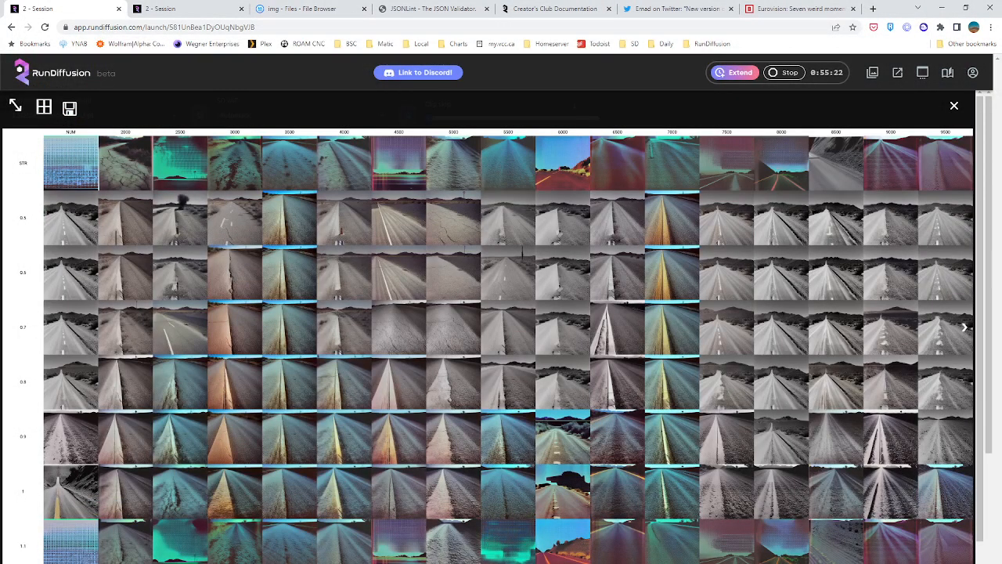
click(953, 105)
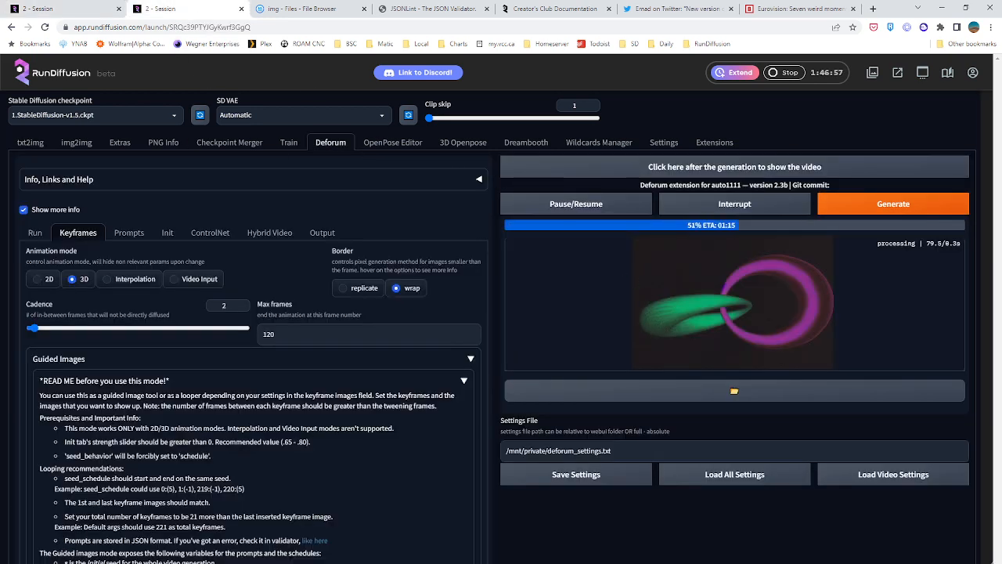
Return to the txt2img session and open the saved grid image xyz_grid-0000-1716849303.png in a maximized image viewer
click(67, 11)
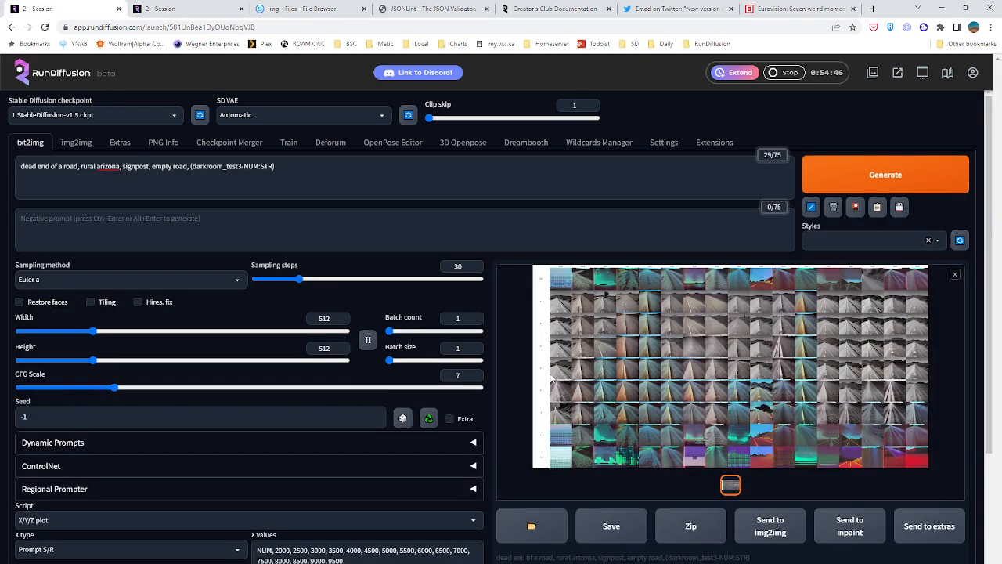
scroll(551, 379, down, 3)
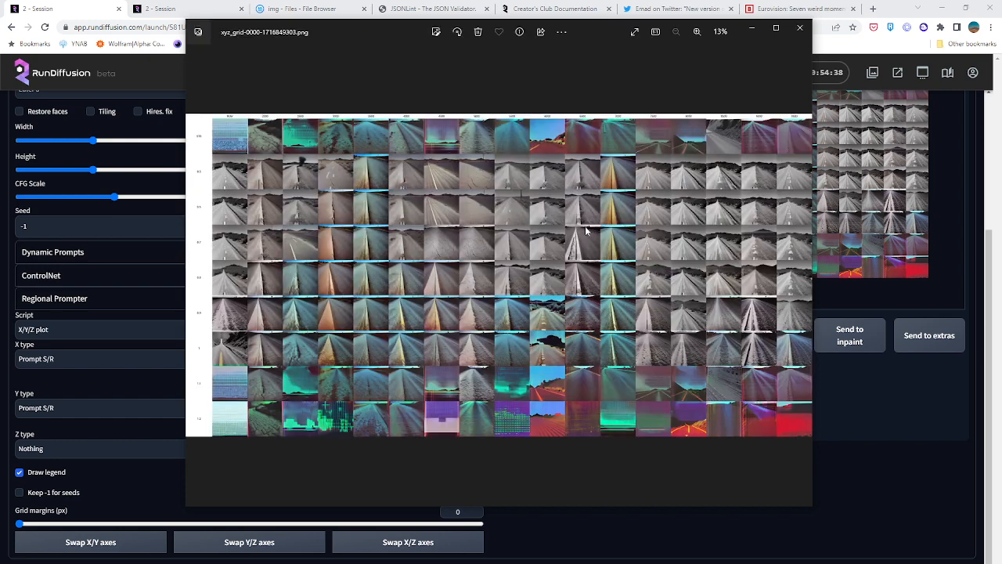
click(774, 29)
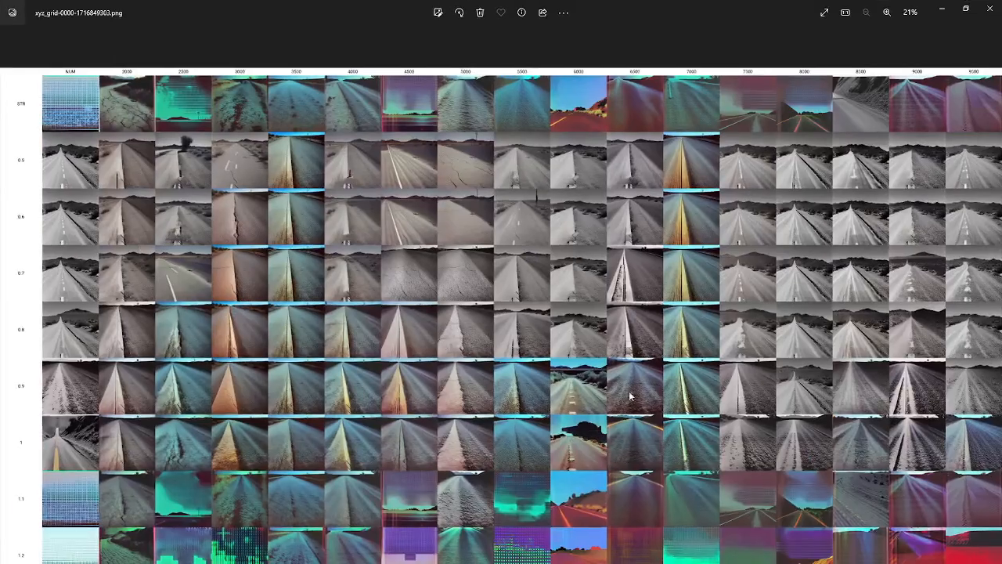
Examine the STR row and the 0.5 to 0.7 strength rows from NUM to 9500, including the 8000 column's STR image in detail
scroll(285, 239, up, 5)
drag(285, 239, 917, 250)
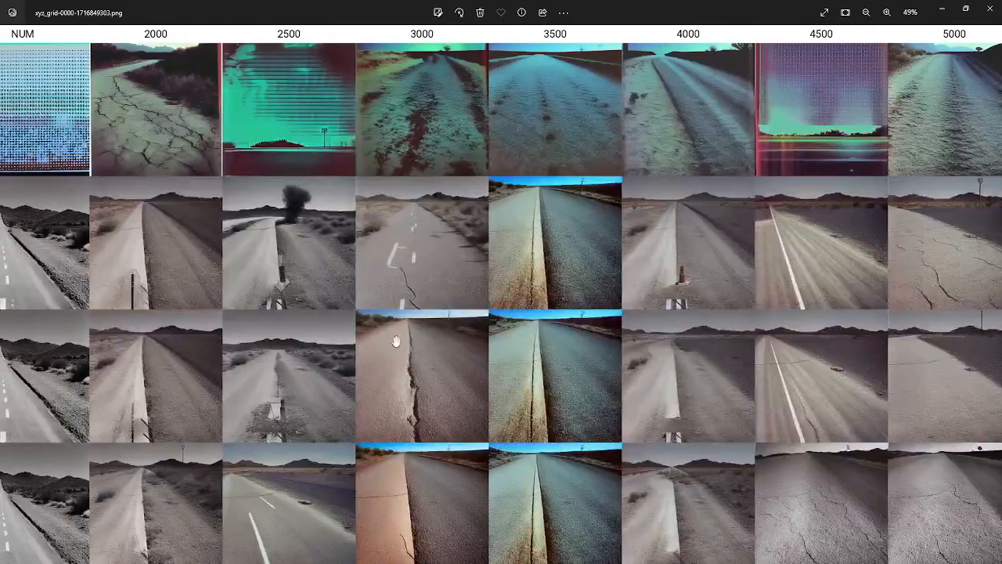
drag(396, 341, 814, 383)
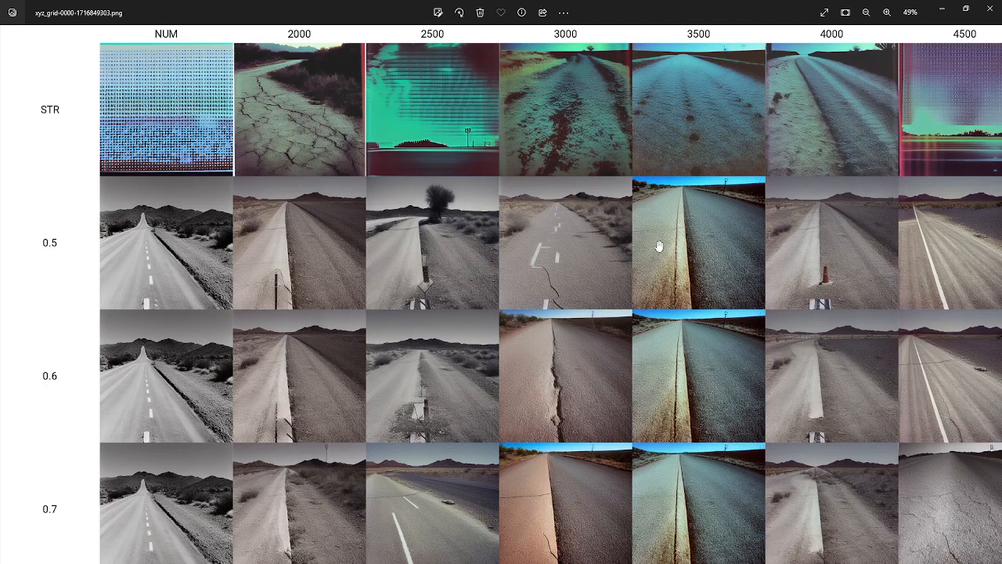
drag(652, 244, 391, 295)
drag(769, 267, 31, 320)
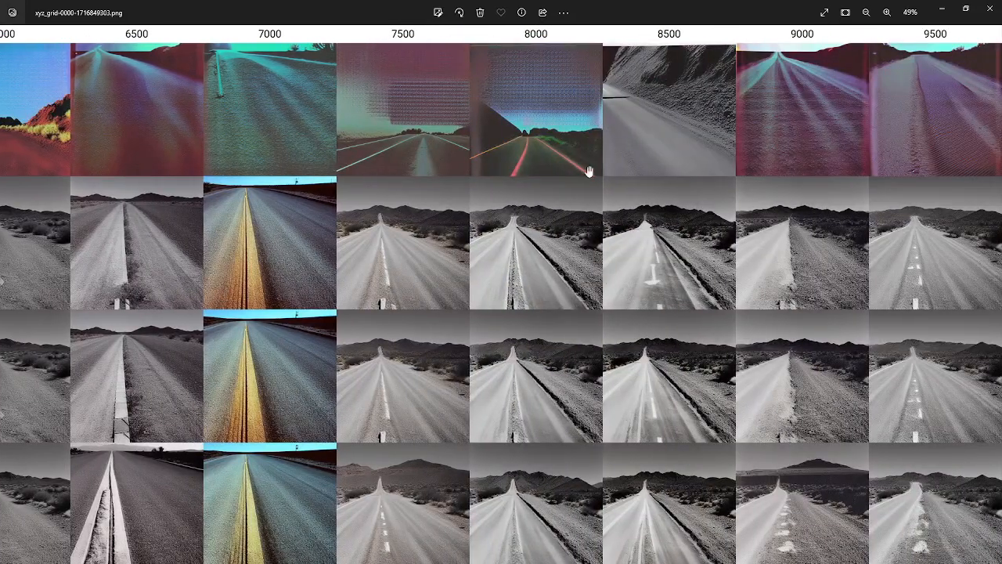
scroll(755, 173, up, 4)
scroll(471, 205, up, 6)
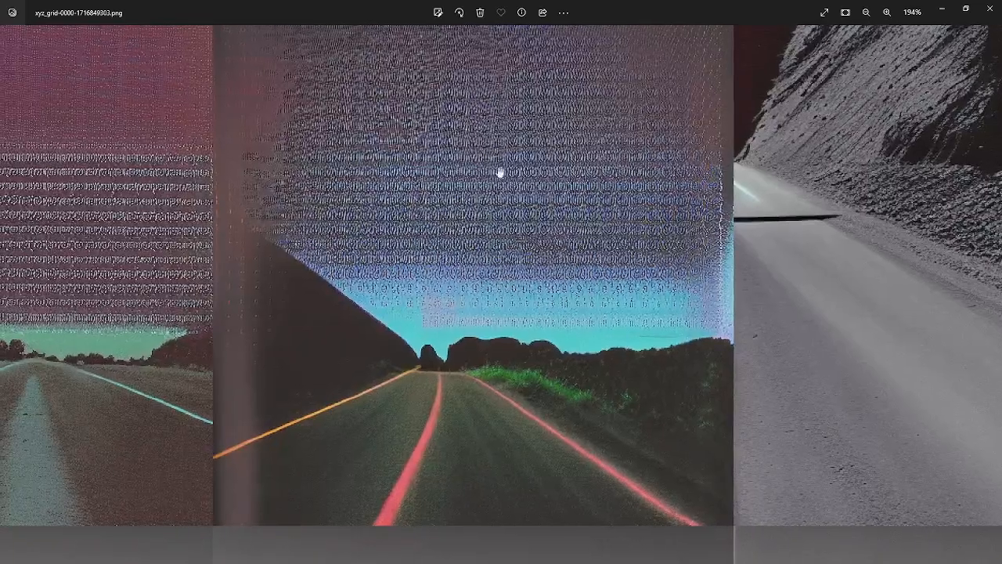
scroll(470, 227, down, 3)
scroll(470, 227, down, 3)
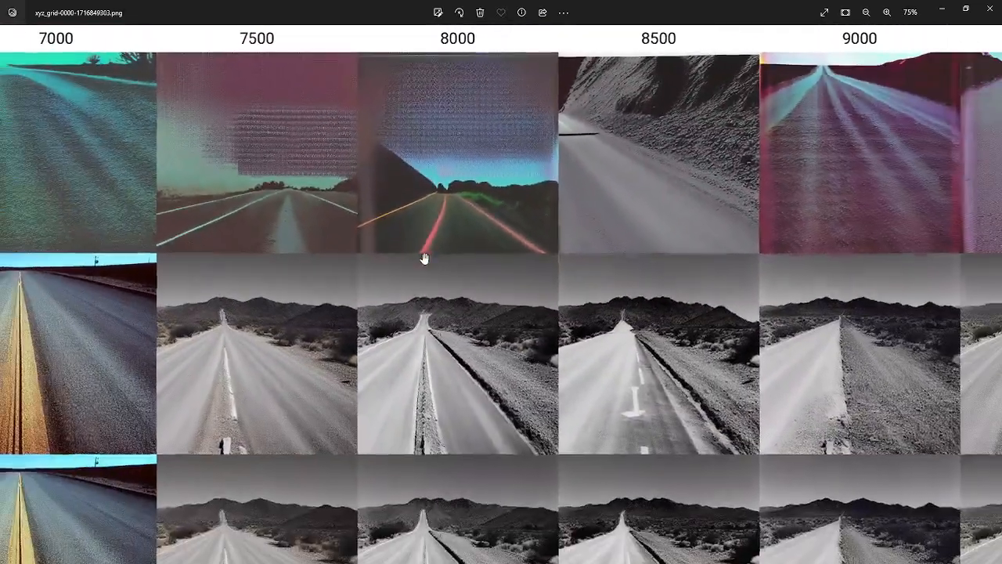
scroll(462, 382, down, 5)
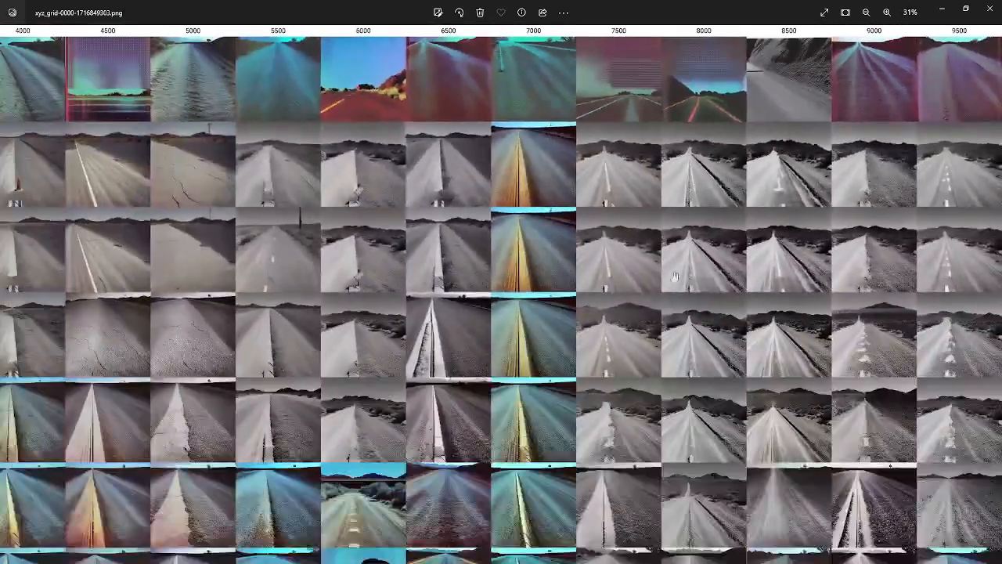
Compare the 0.5 to 1.1 strength rows across the checkpoint columns, checking where the road images begin to change style or distort
scroll(711, 264, up, 5)
drag(882, 215, 379, 309)
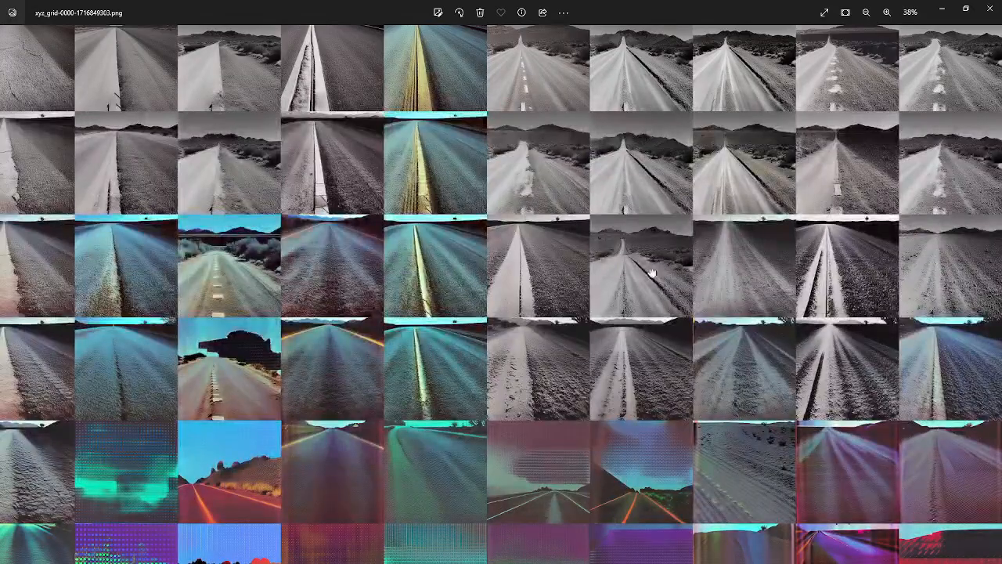
scroll(653, 271, up, 3)
scroll(512, 291, down, 4)
drag(524, 235, 591, 315)
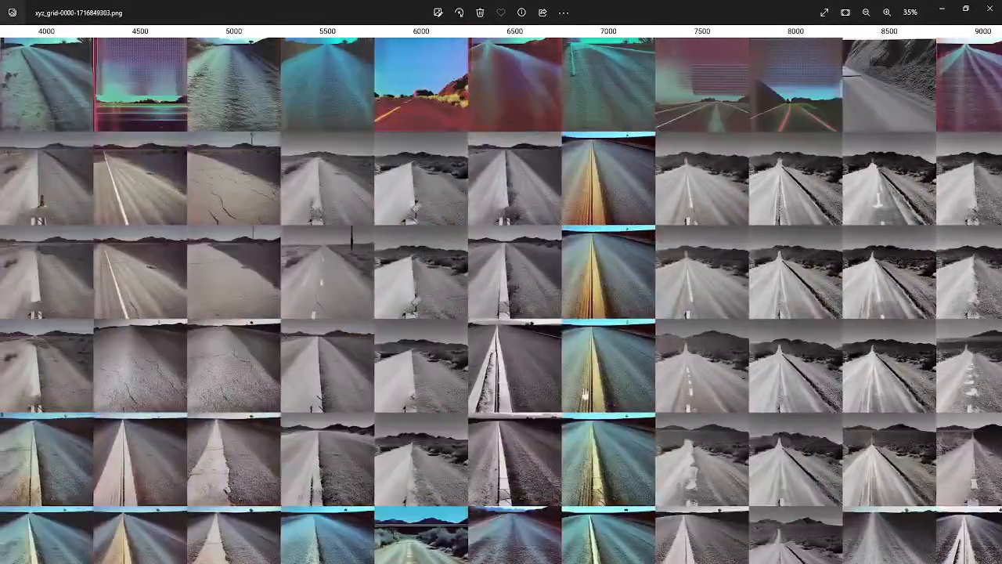
drag(605, 523, 519, 130)
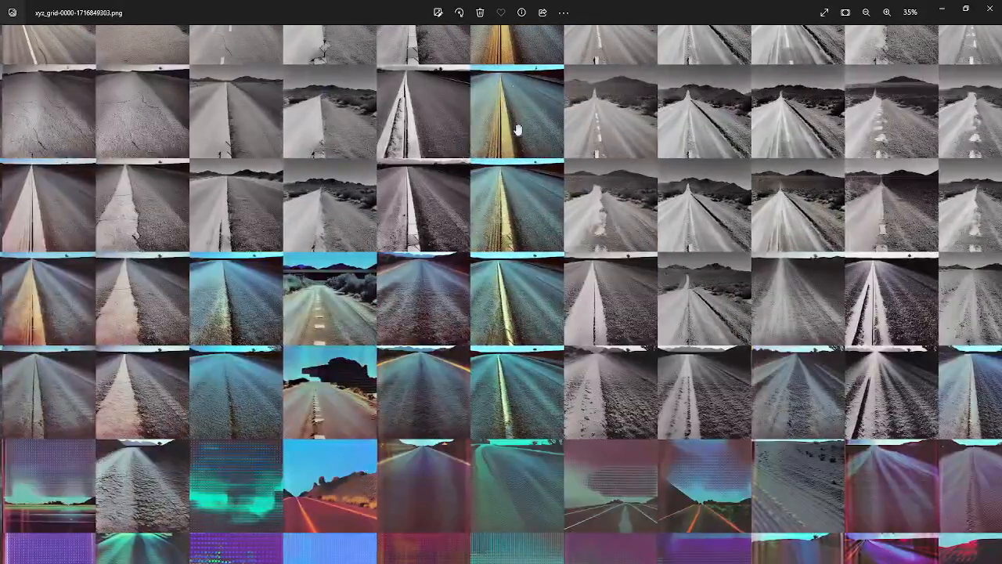
scroll(508, 514, up, 4)
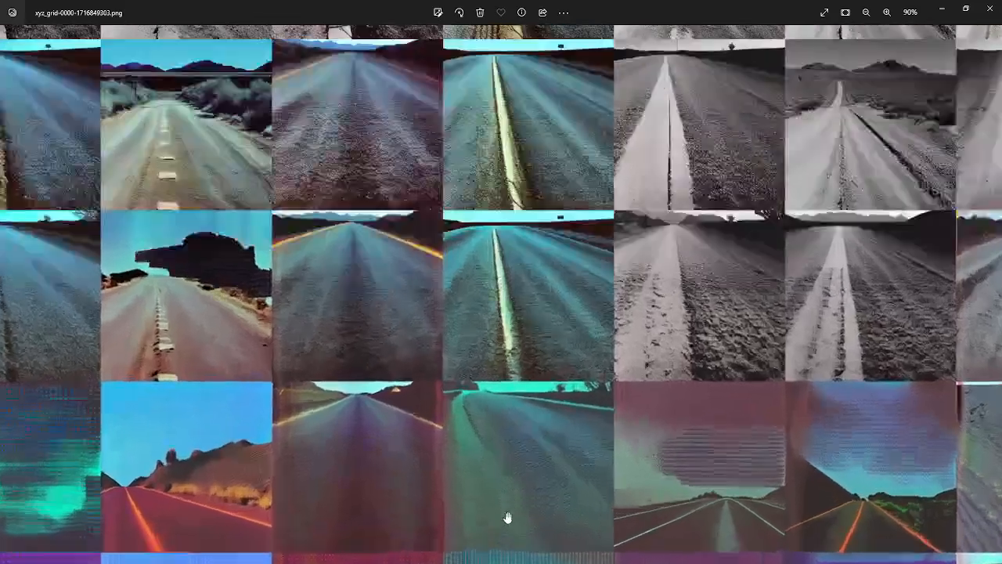
scroll(381, 447, down, 6)
drag(248, 456, 805, 455)
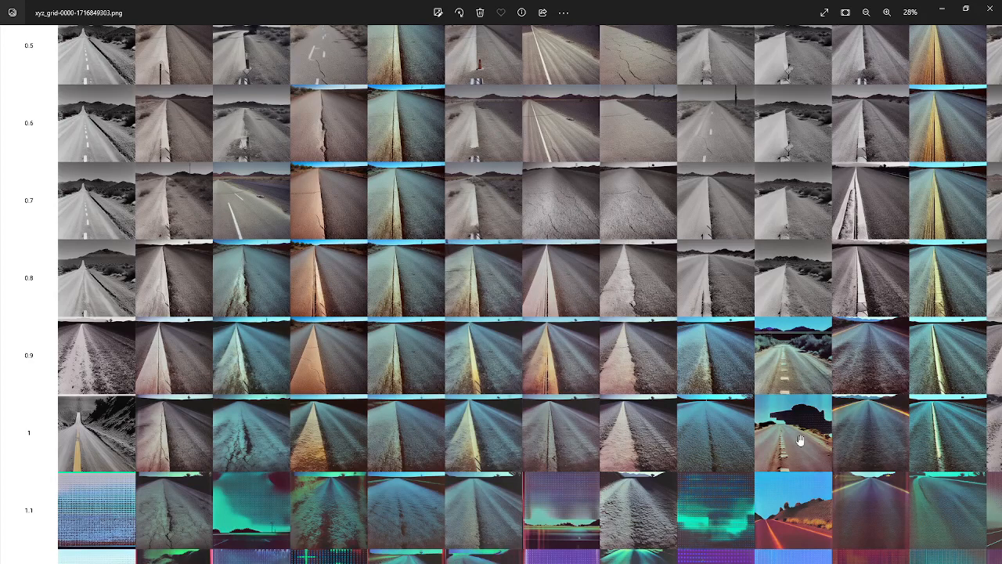
drag(873, 452, 294, 351)
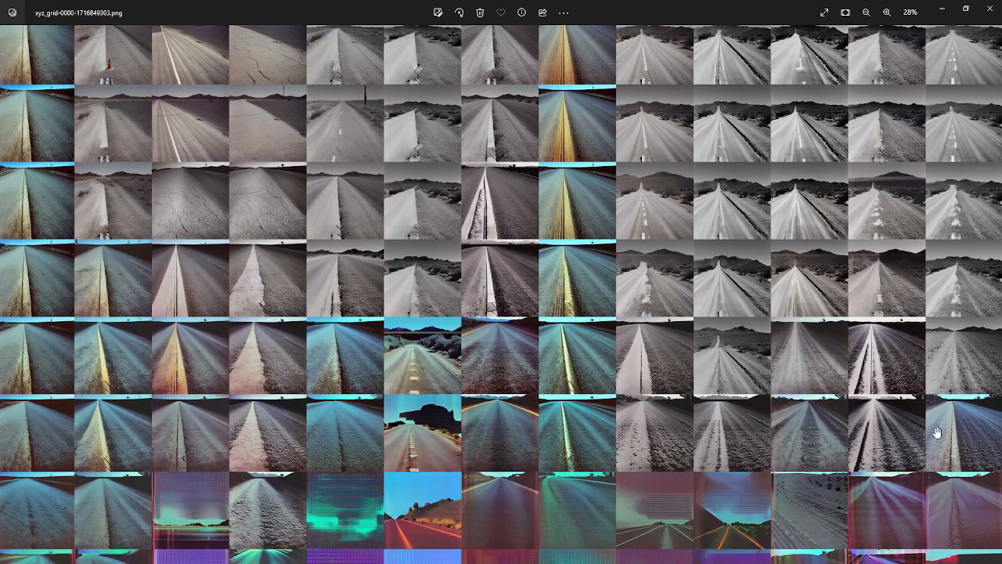
scroll(932, 434, up, 5)
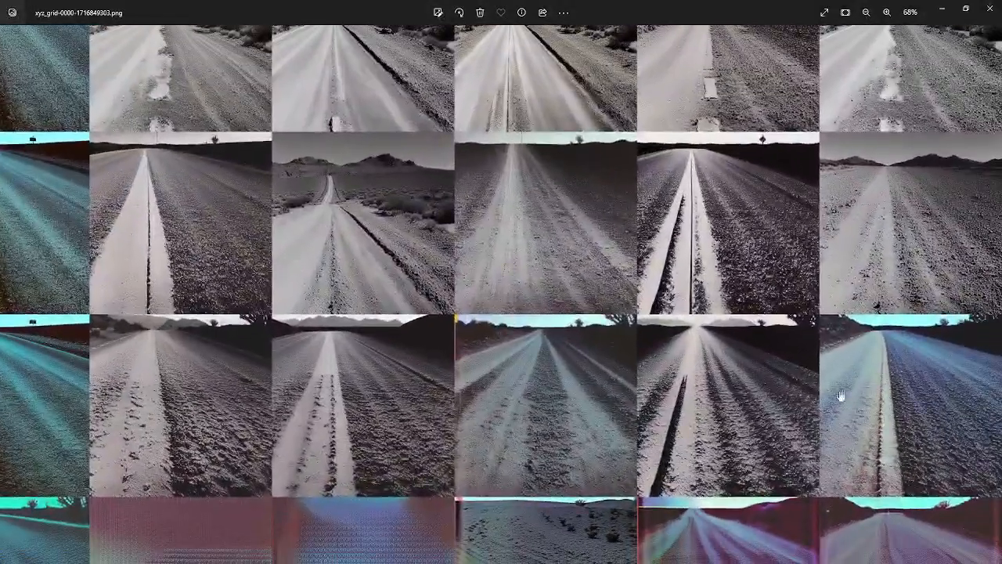
scroll(904, 428, down, 3)
scroll(905, 427, down, 2)
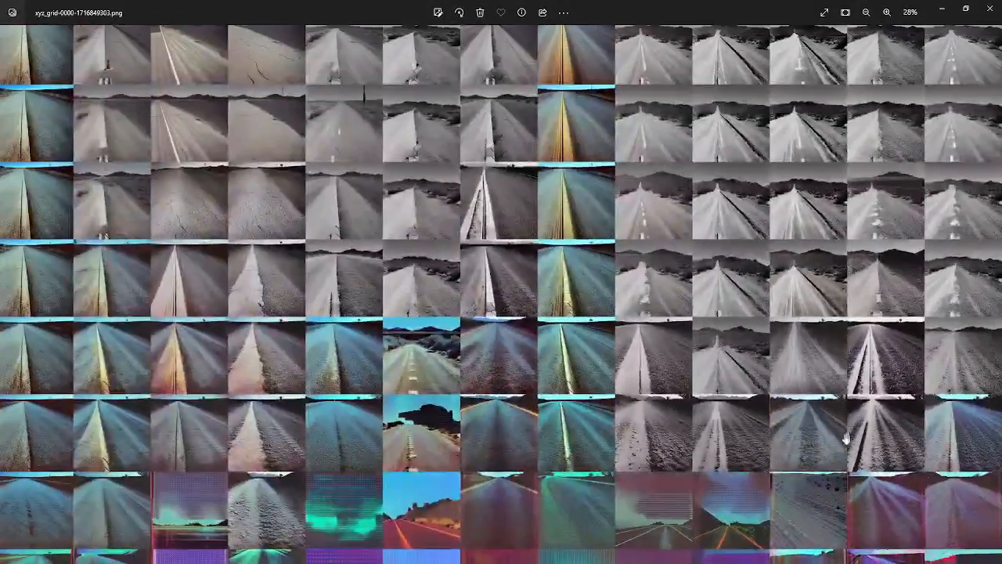
Compare the STR row images from 2500 to 9500 with the 1, 1.1 and 1.2 strength rows around columns 4000 to 6000
drag(609, 420, 640, 526)
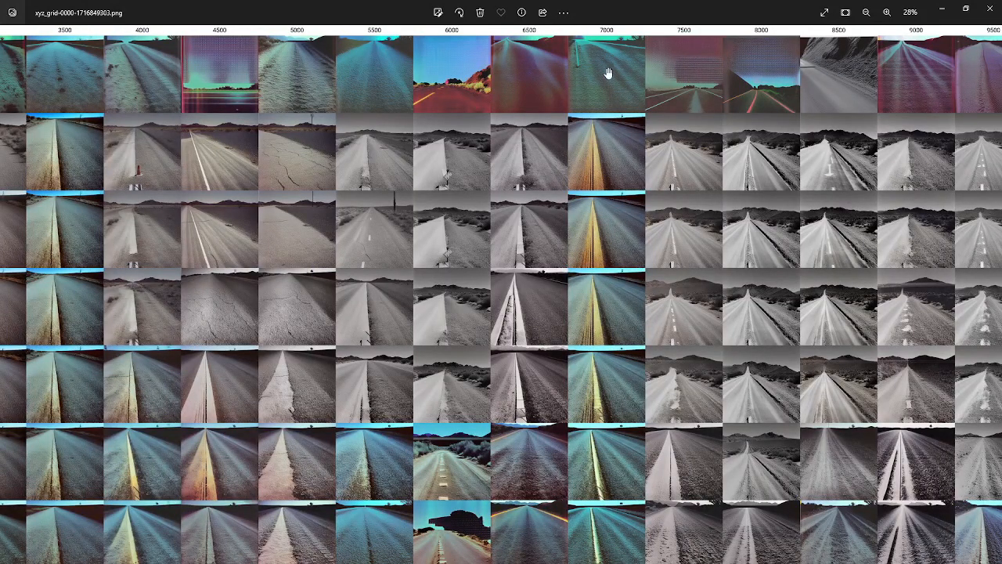
drag(456, 278, 640, 323)
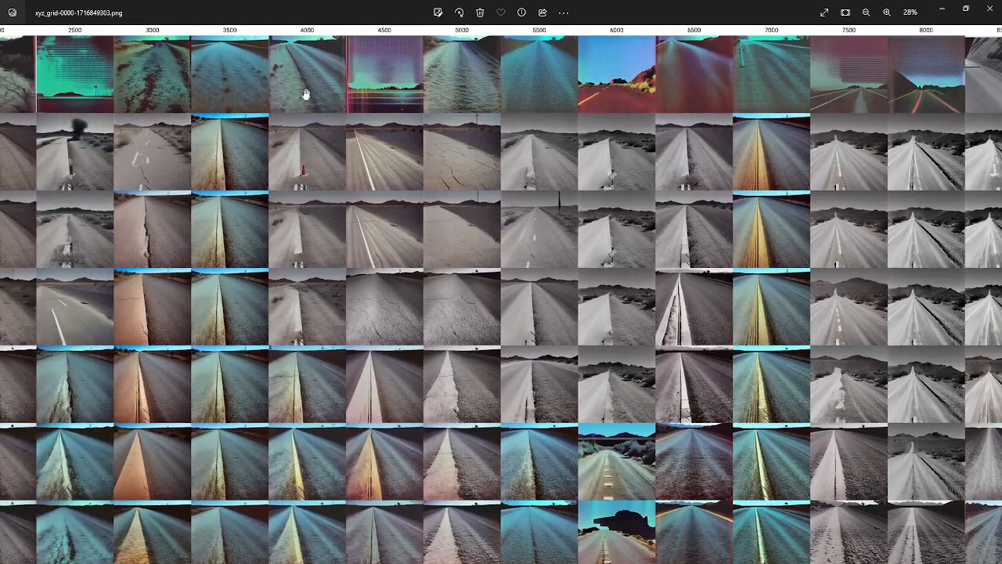
scroll(311, 88, up, 5)
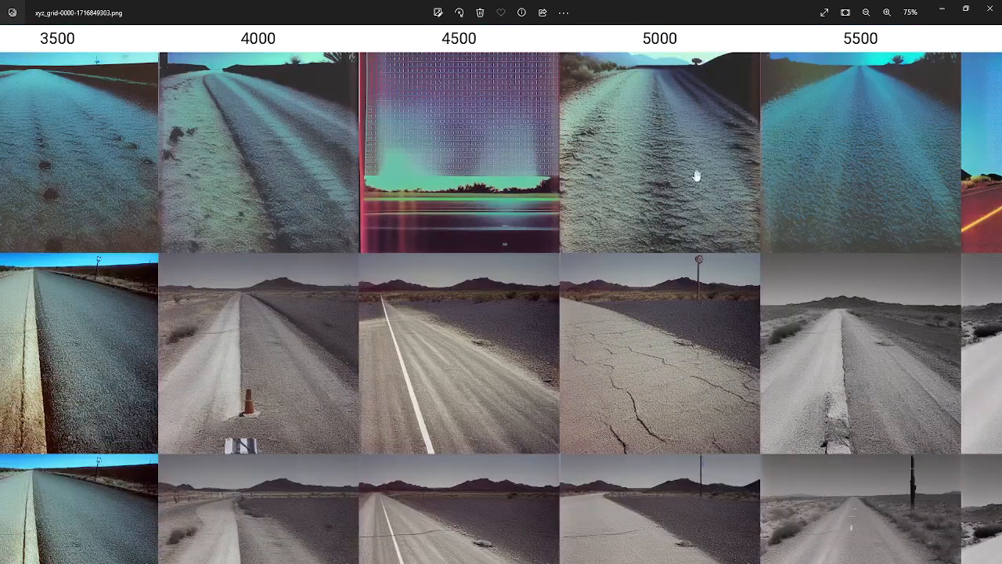
drag(760, 181, 546, 208)
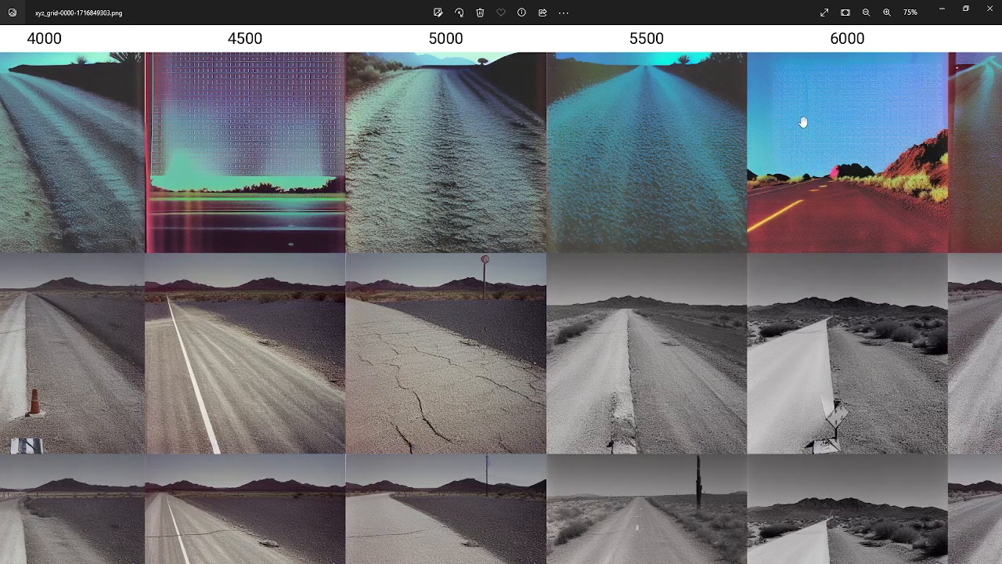
scroll(608, 423, down, 10)
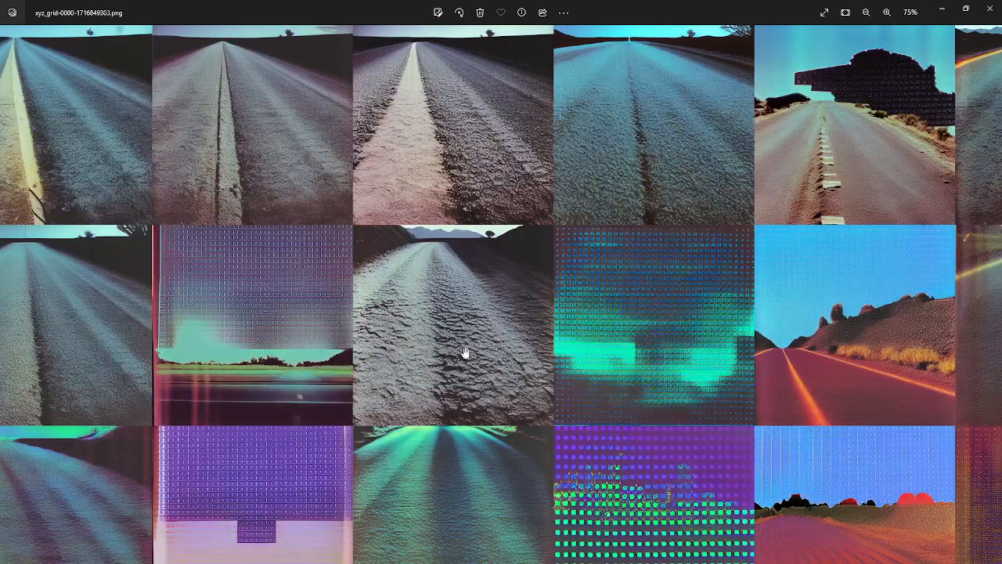
drag(463, 351, 472, 297)
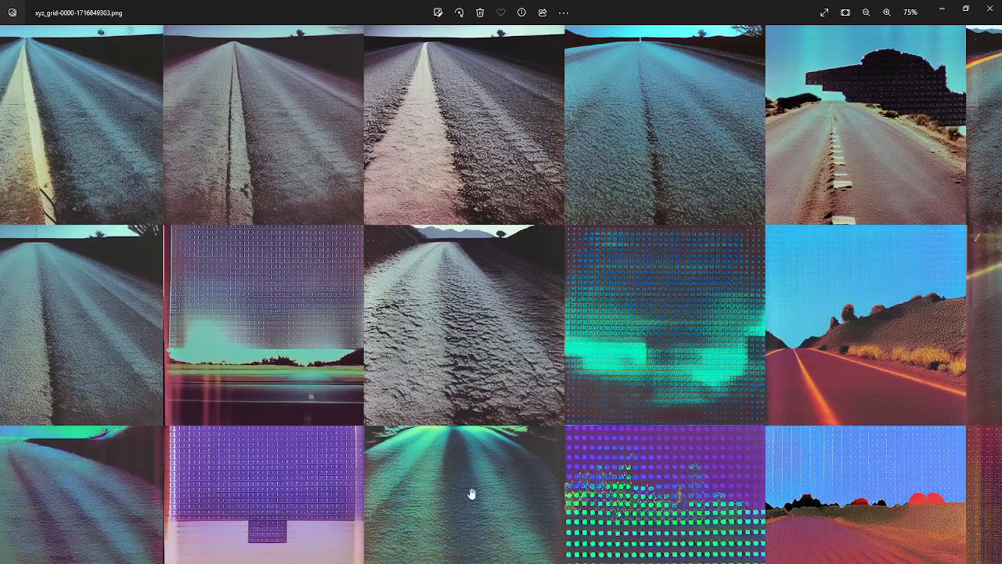
drag(470, 493, 685, 443)
drag(281, 527, 502, 528)
scroll(312, 500, down, 2)
scroll(311, 501, down, 3)
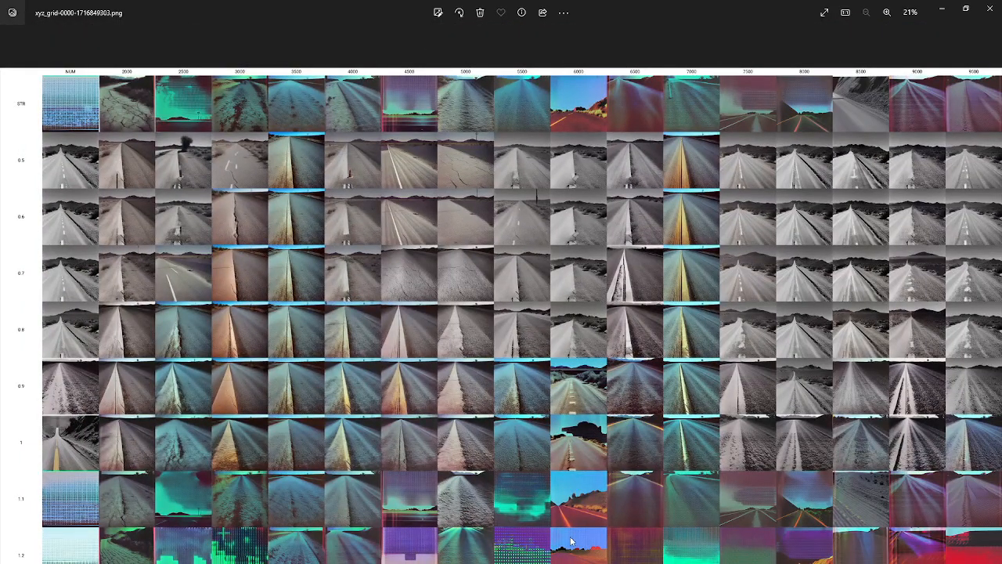
Inspect the 1 to 1.2 strength rows in columns 7500 to 9500 and compare them with the rest of the grid
scroll(571, 540, up, 6)
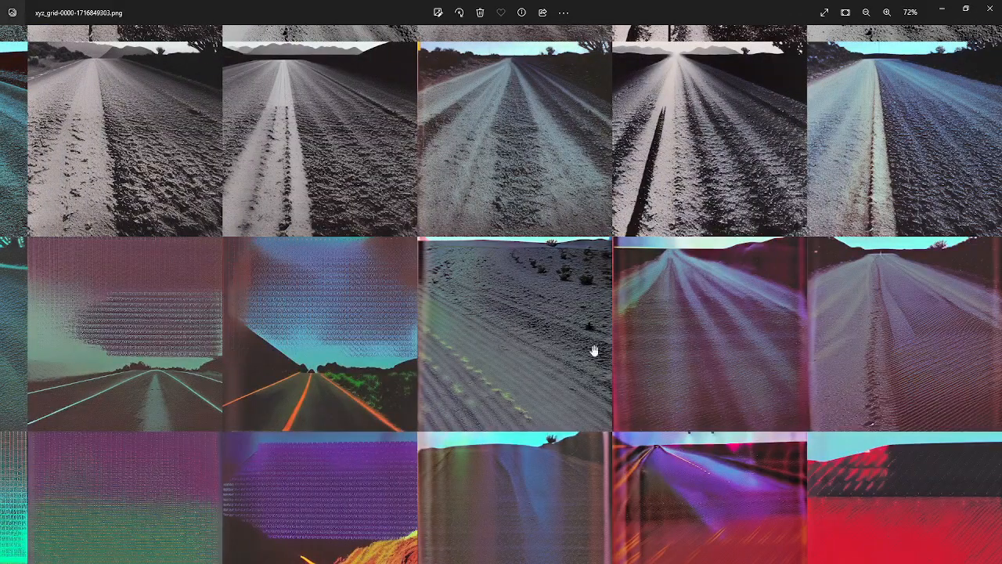
scroll(543, 351, down, 4)
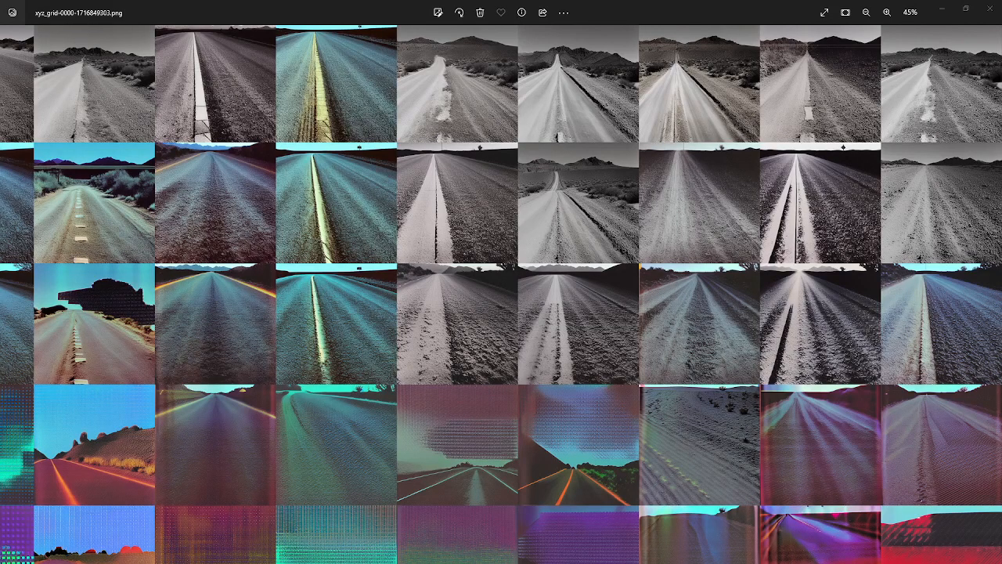
scroll(430, 352, down, 4)
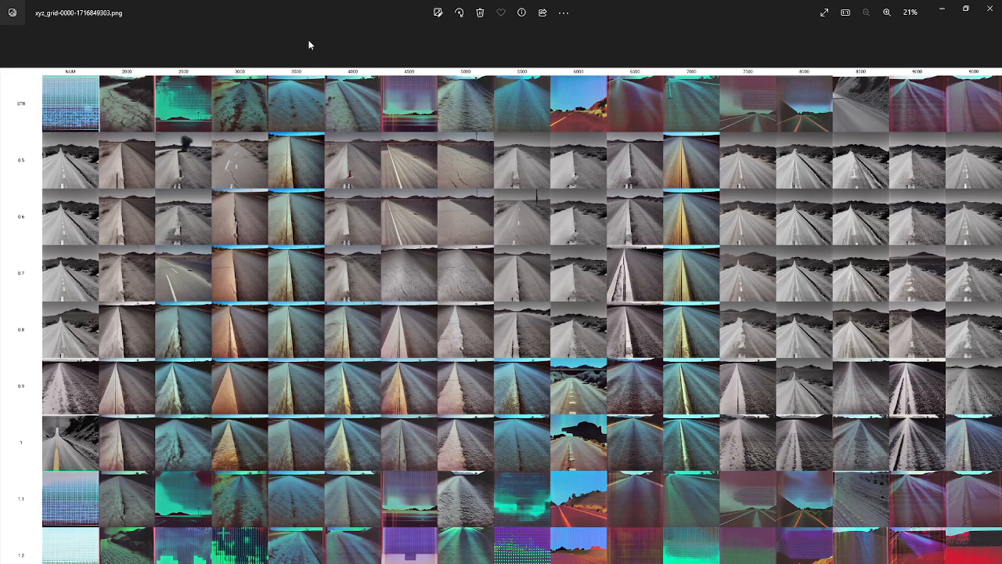
scroll(655, 314, up, 4)
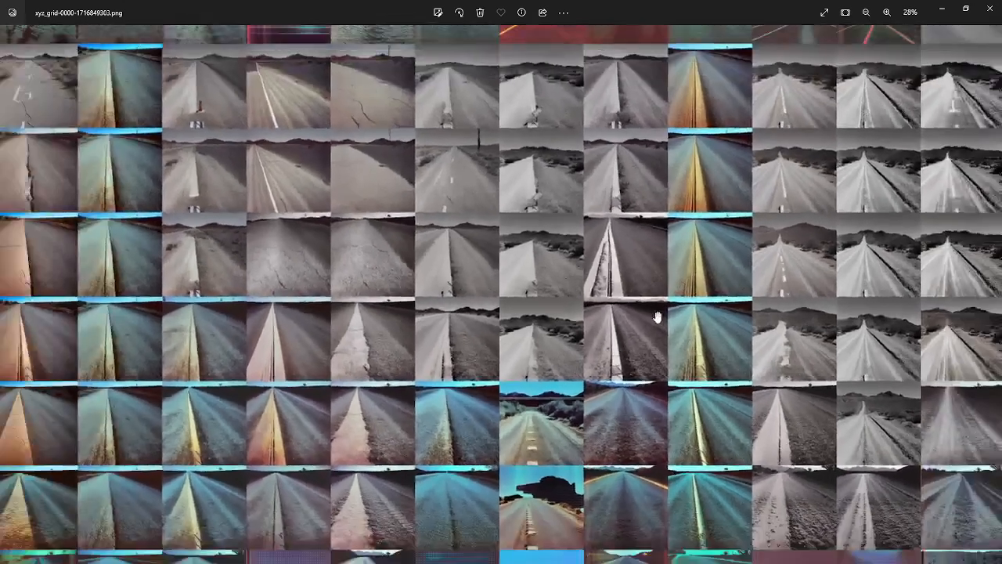
scroll(656, 314, down, 4)
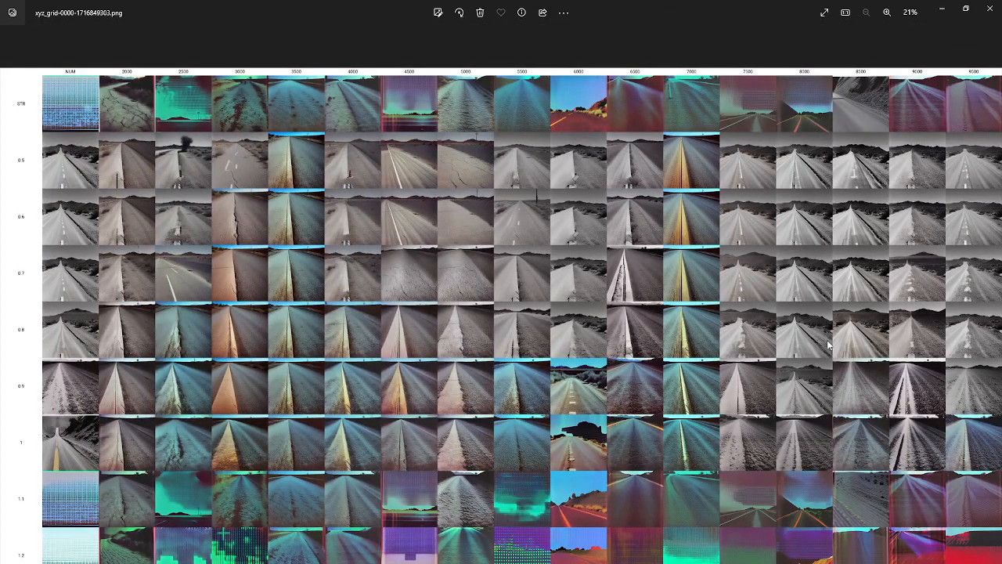
scroll(829, 345, up, 3)
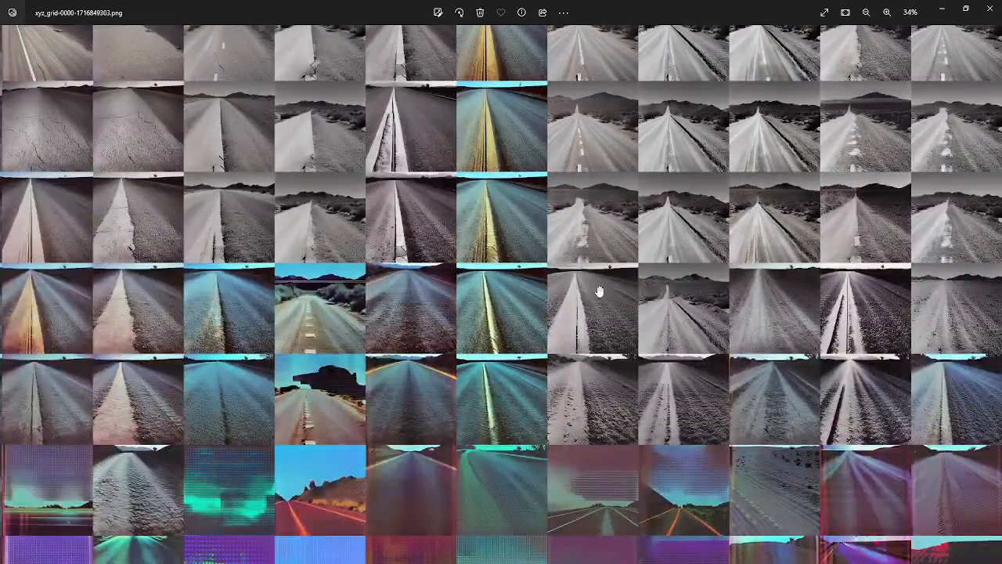
scroll(614, 215, down, 3)
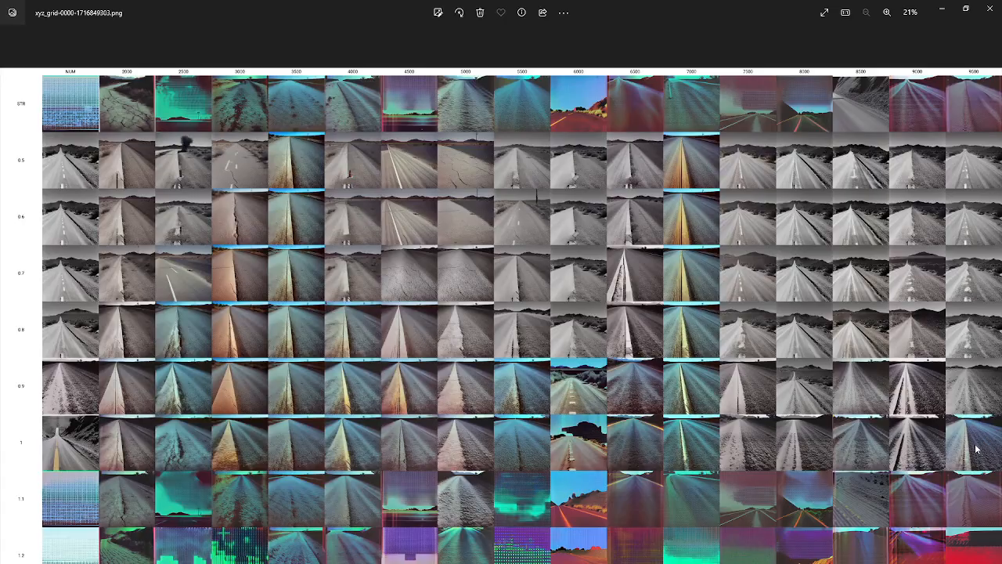
Inspect the 0.8 to 1 strength images in columns 5500 to 7000 up close, focusing on the 6000 column
scroll(634, 442, up, 10)
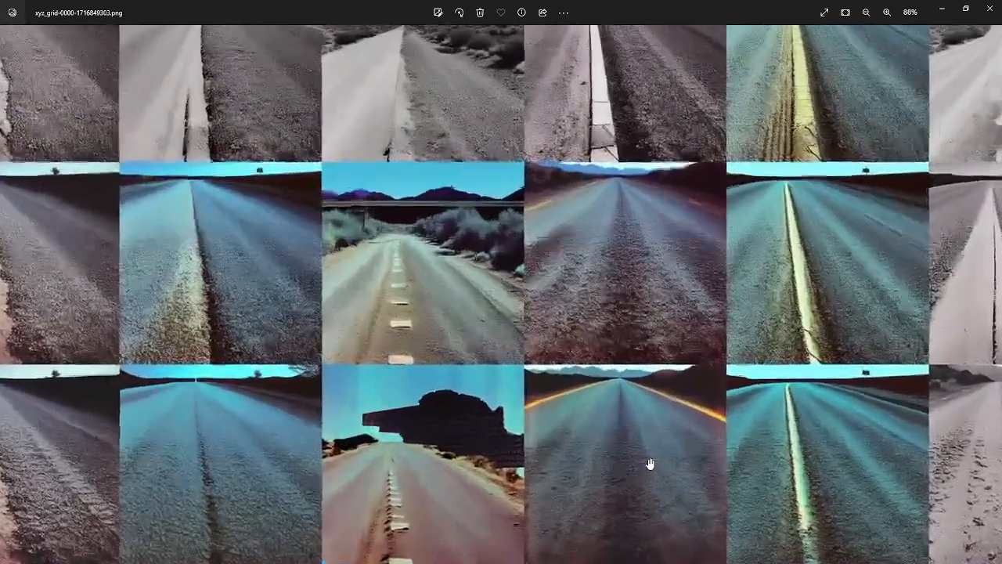
scroll(403, 400, down, 8)
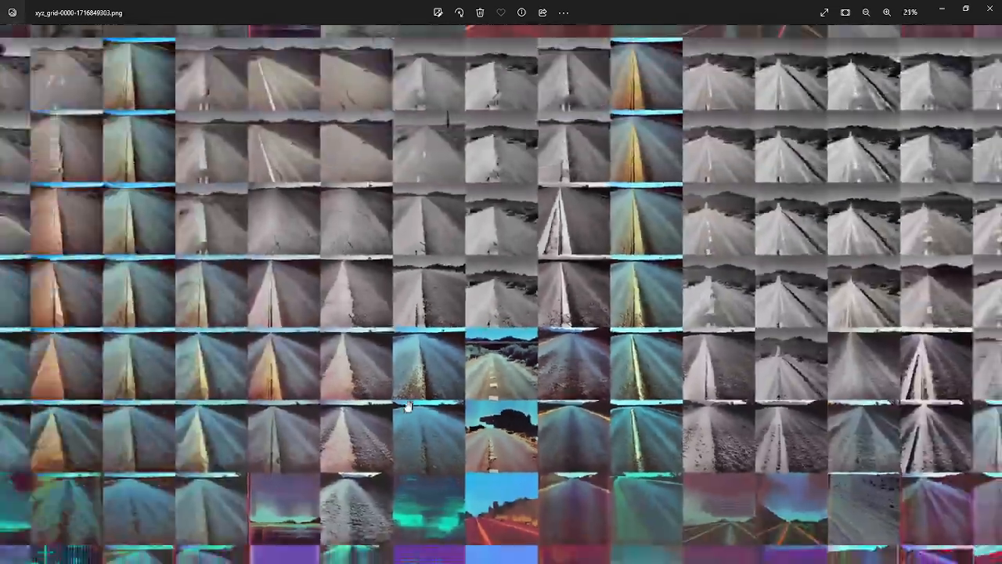
scroll(569, 366, up, 6)
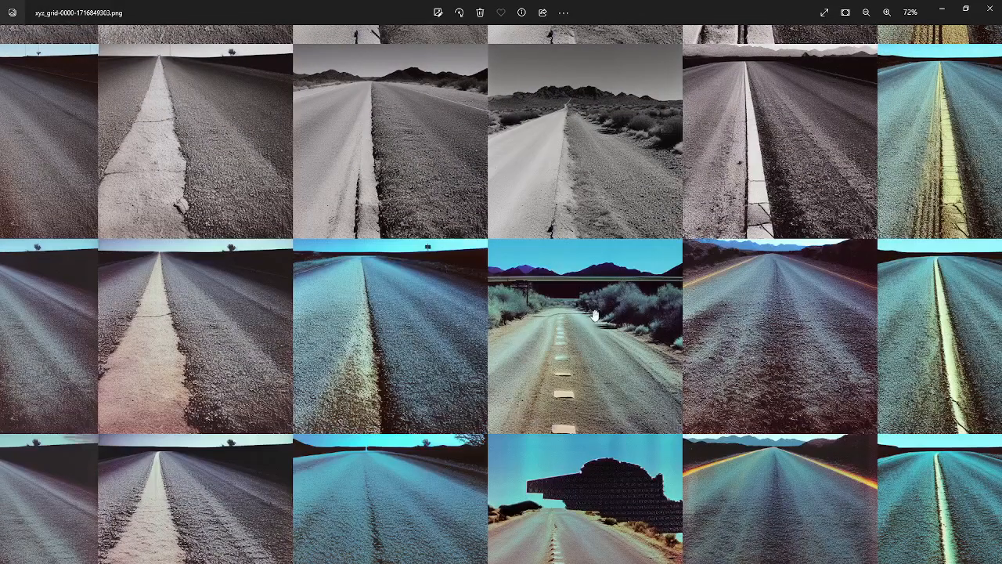
scroll(624, 338, down, 2)
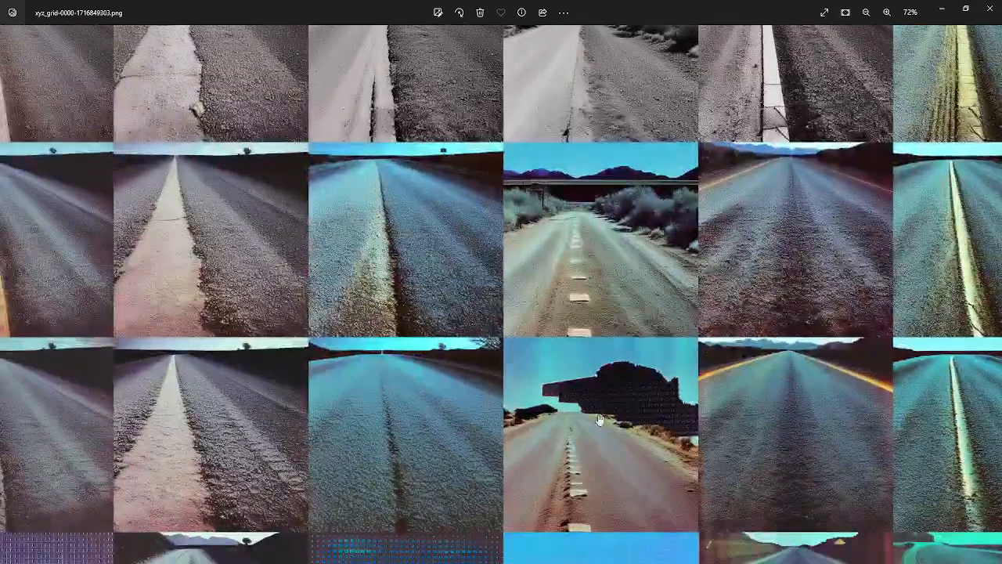
Compare the 0.9 to 1.2 strength rows around columns 4500 to 7500 with the whole grid, and close the grid image
scroll(636, 432, down, 4)
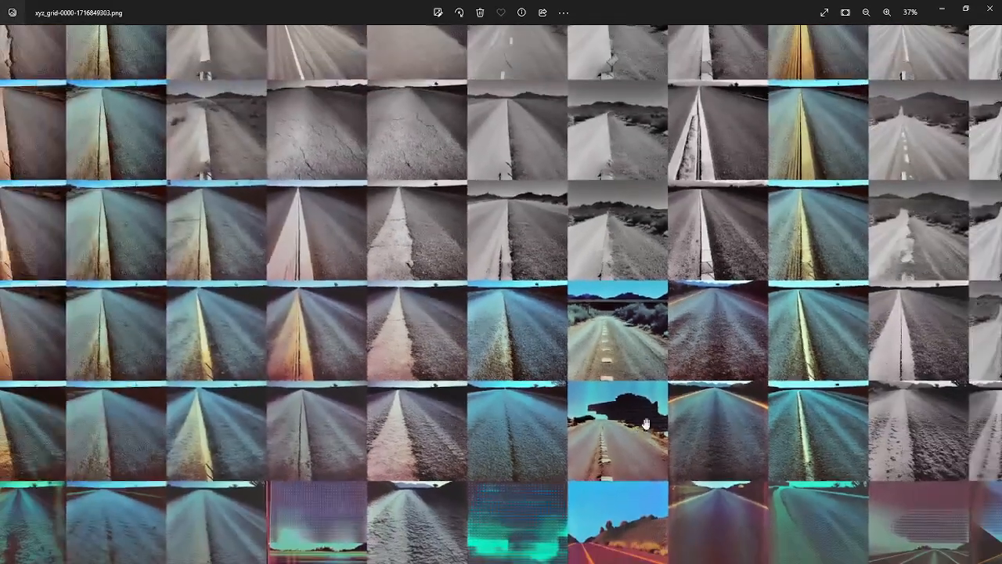
drag(492, 503, 503, 341)
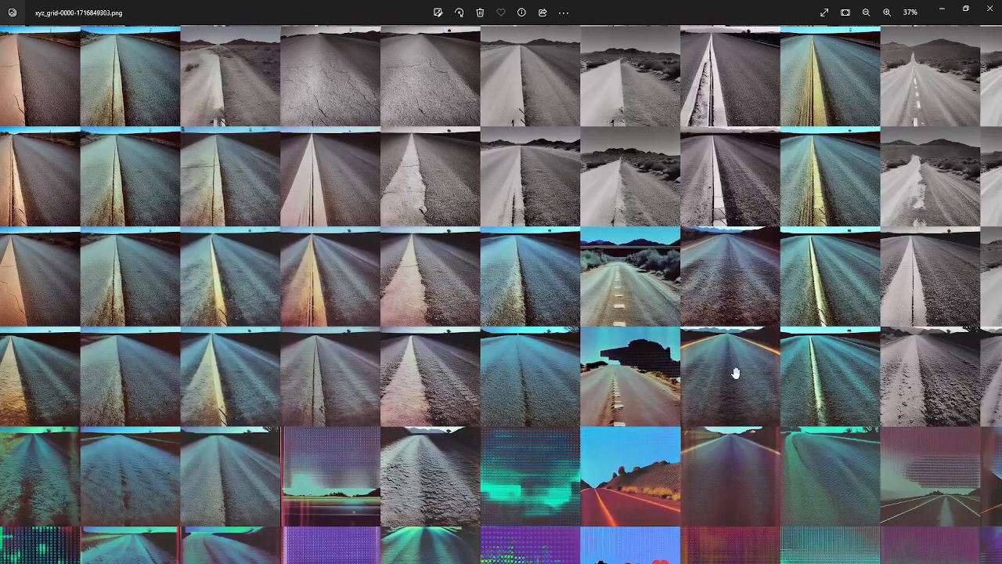
drag(752, 369, 618, 379)
scroll(618, 378, down, 3)
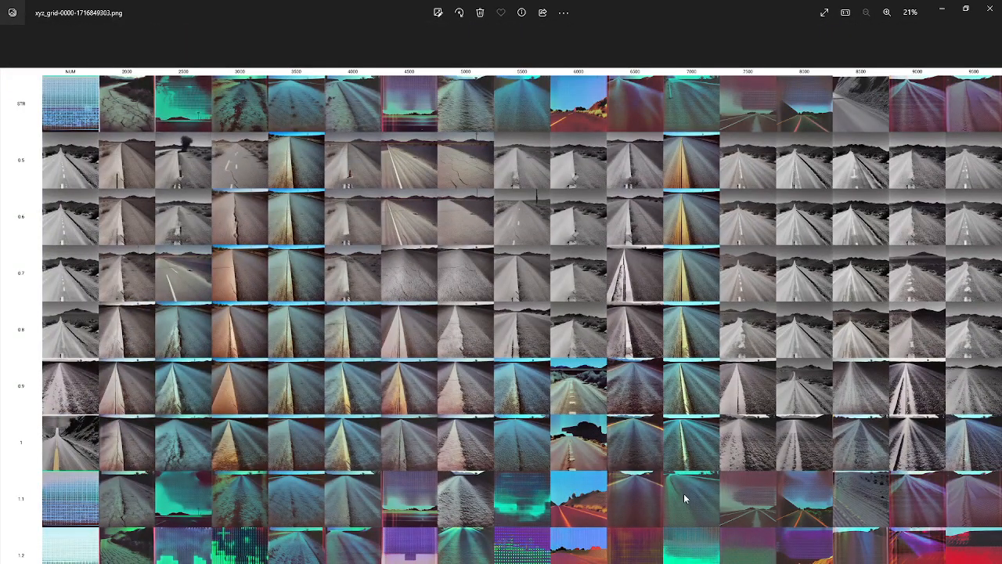
scroll(683, 493, up, 3)
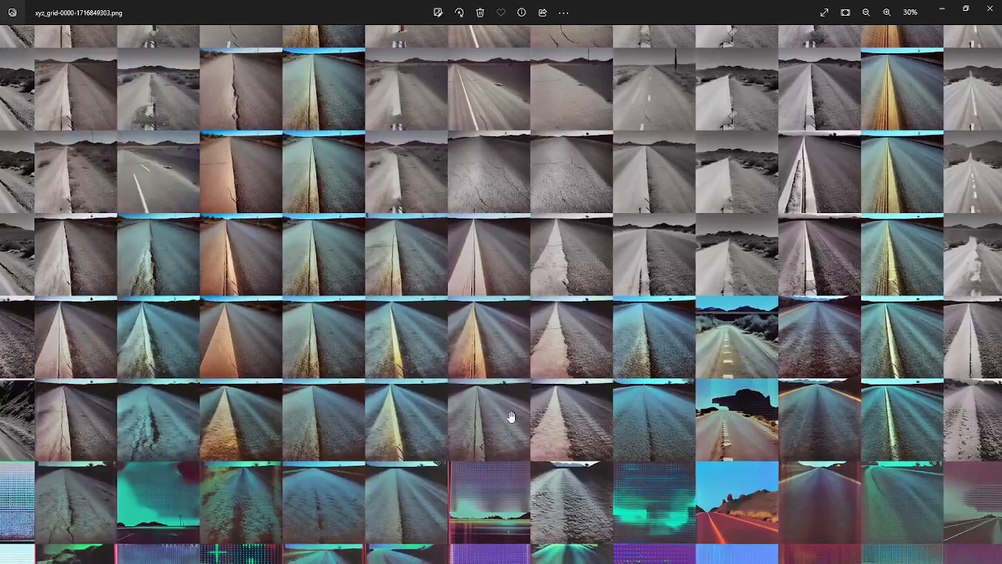
scroll(510, 417, down, 3)
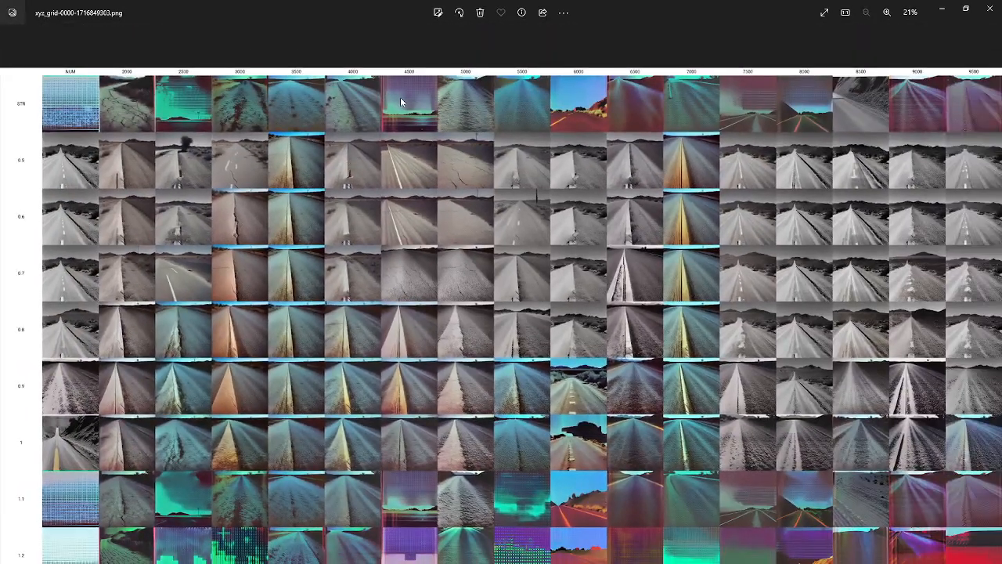
scroll(465, 509, up, 3)
scroll(468, 516, down, 3)
scroll(470, 520, up, 2)
scroll(472, 522, down, 1)
scroll(593, 522, up, 5)
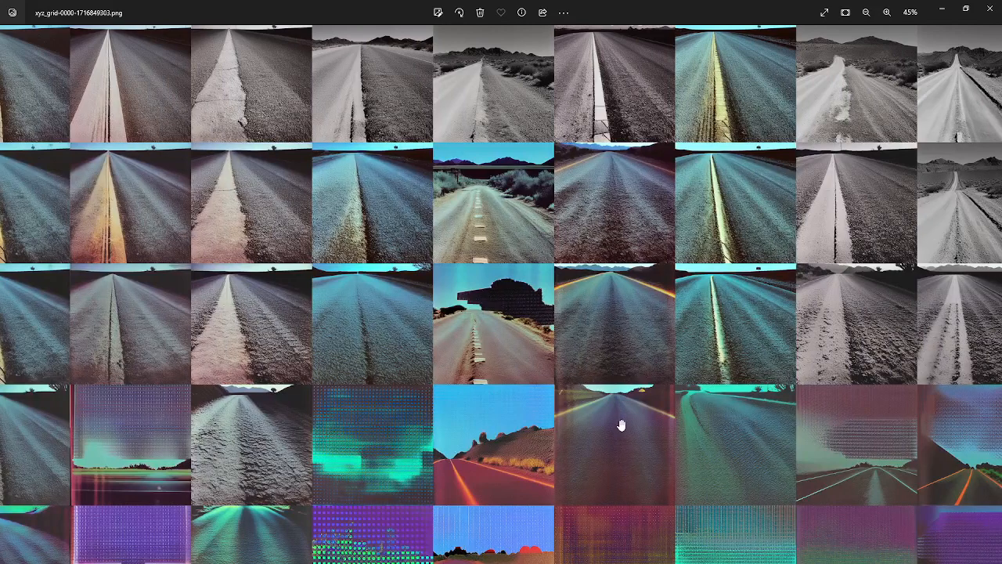
scroll(623, 431, down, 5)
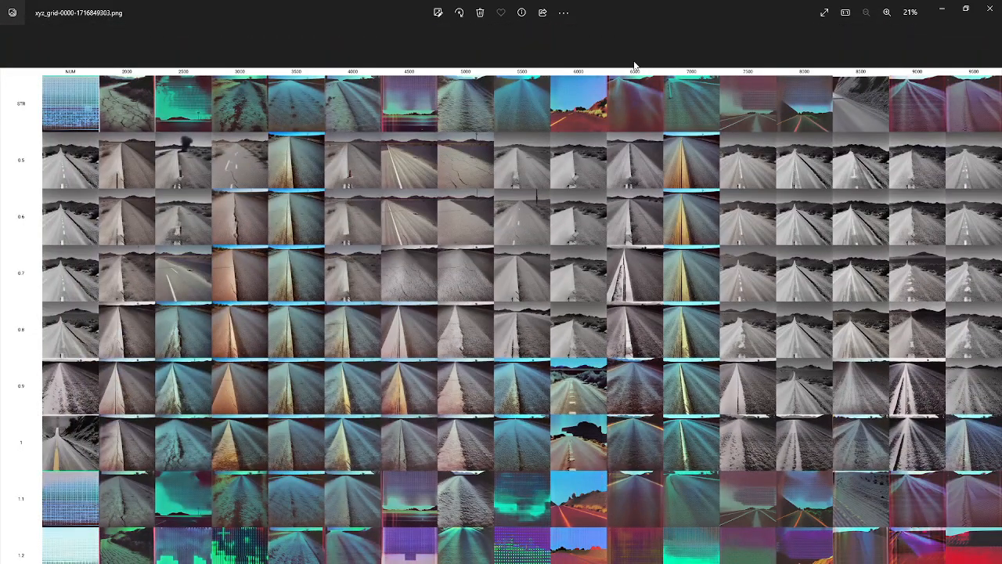
click(985, 14)
Remove strengths 0.5 to 0.8 from the plot's Y values, leaving STR, 0.9, 1, 1.1, 1.2
scroll(624, 438, up, 3)
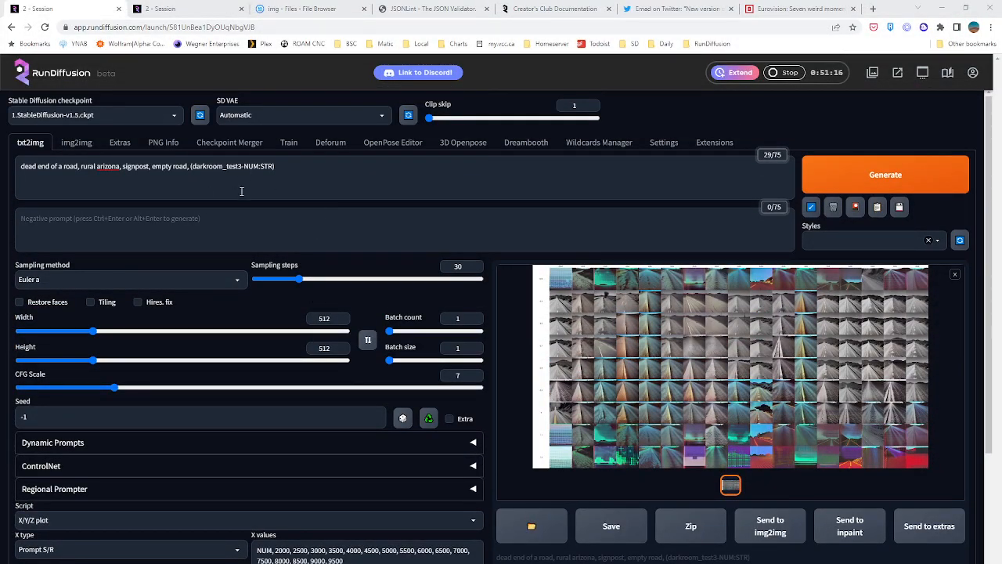
scroll(235, 209, down, 2)
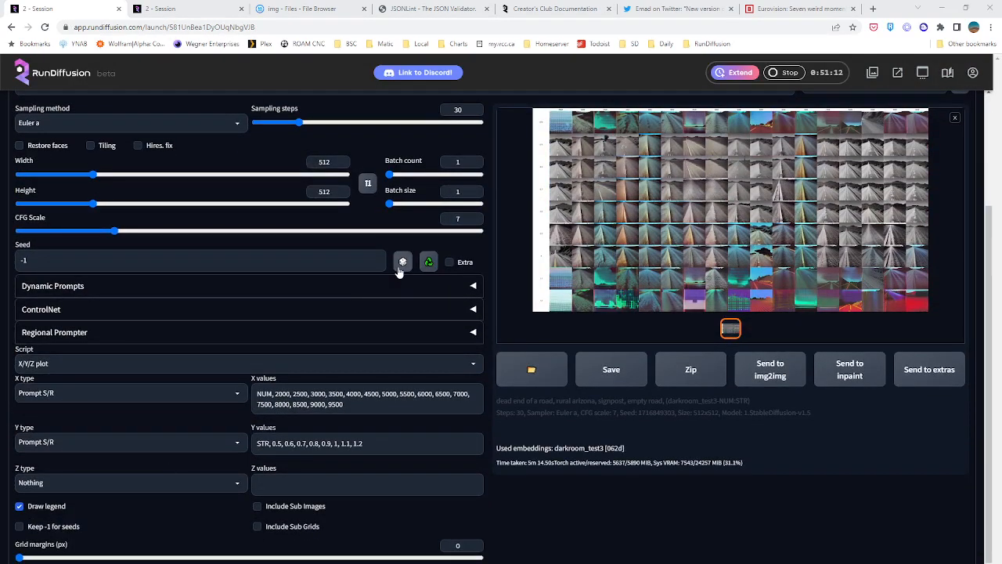
scroll(318, 274, up, 2)
scroll(321, 311, down, 2)
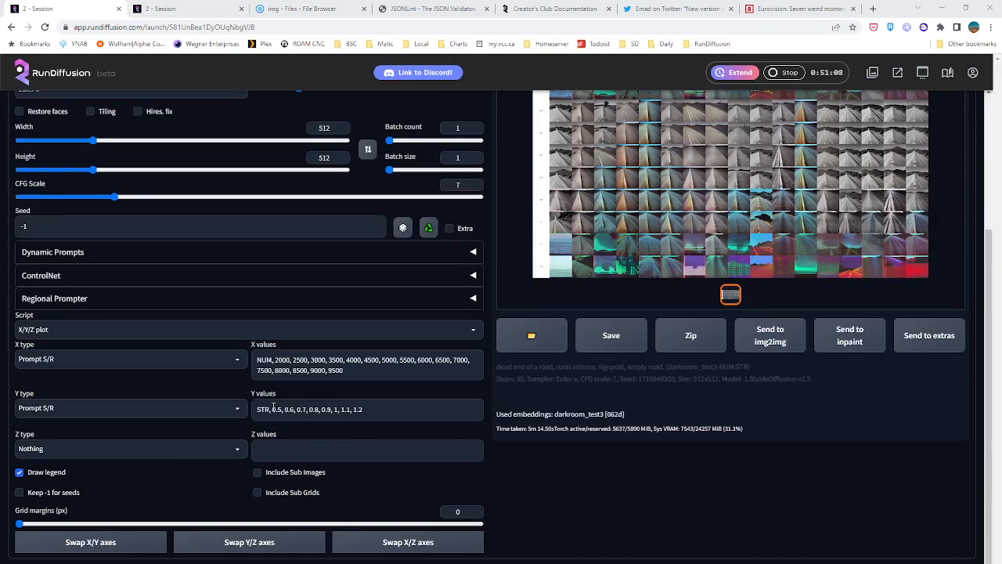
drag(273, 409, 313, 412)
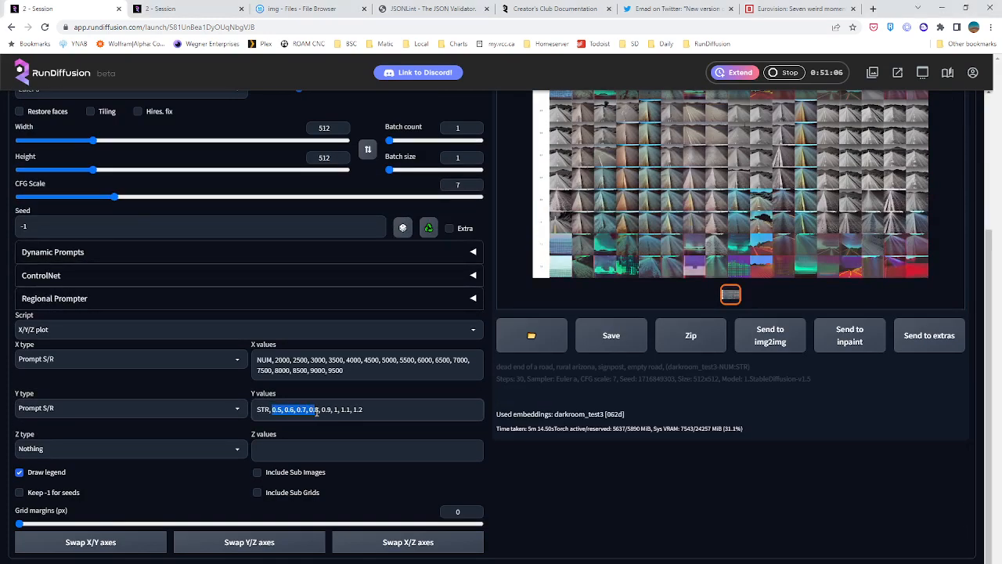
key(BackSpace)
Trim the plot's X values to NUM, 4500, 5000, 5500, 6000, 6500, 7000, 7500
drag(275, 359, 362, 360)
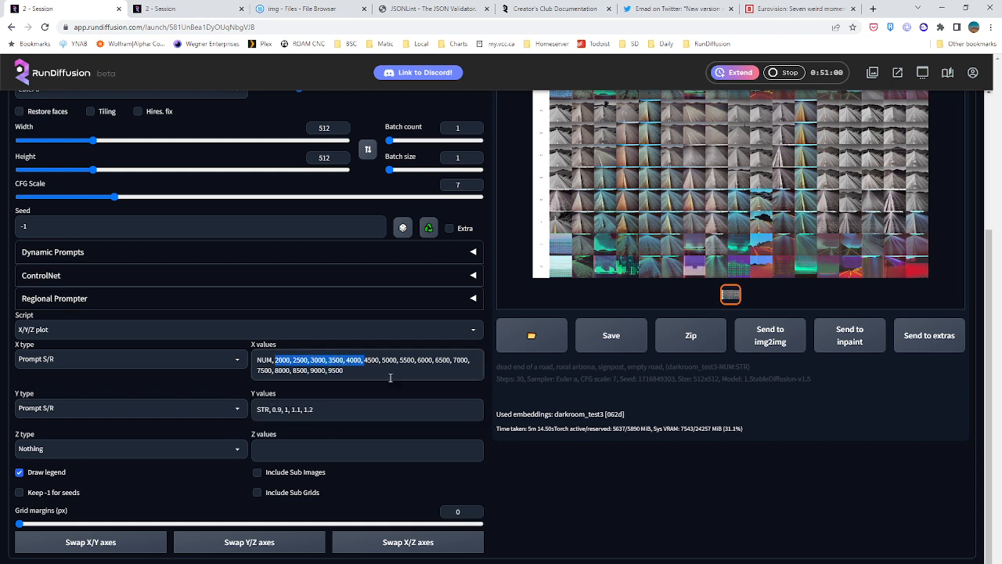
key(BackSpace)
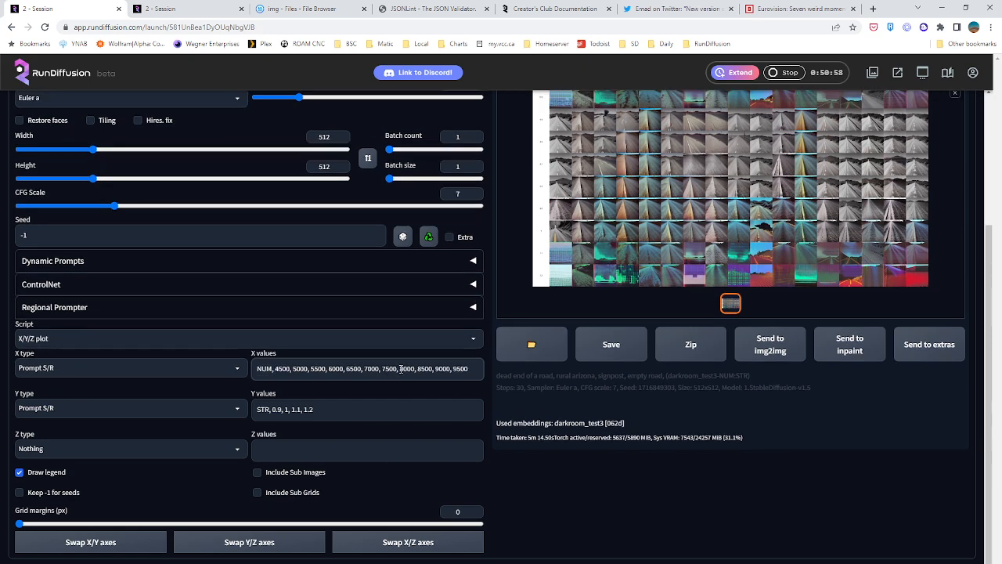
drag(417, 369, 483, 369)
key(BackSpace)
Set the batch count to 2 and generate the narrowed X/Y/Z plot
scroll(478, 391, up, 3)
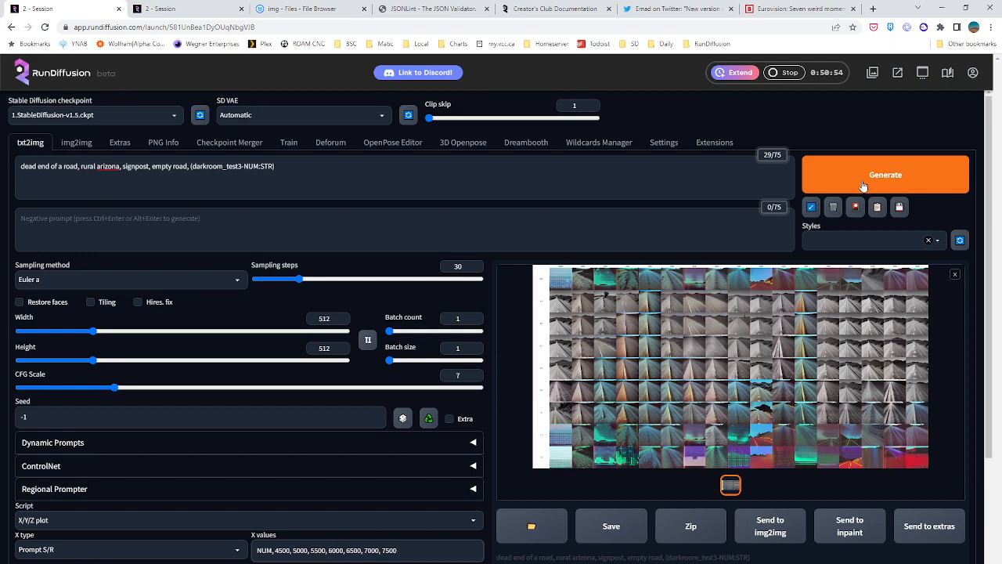
click(390, 330)
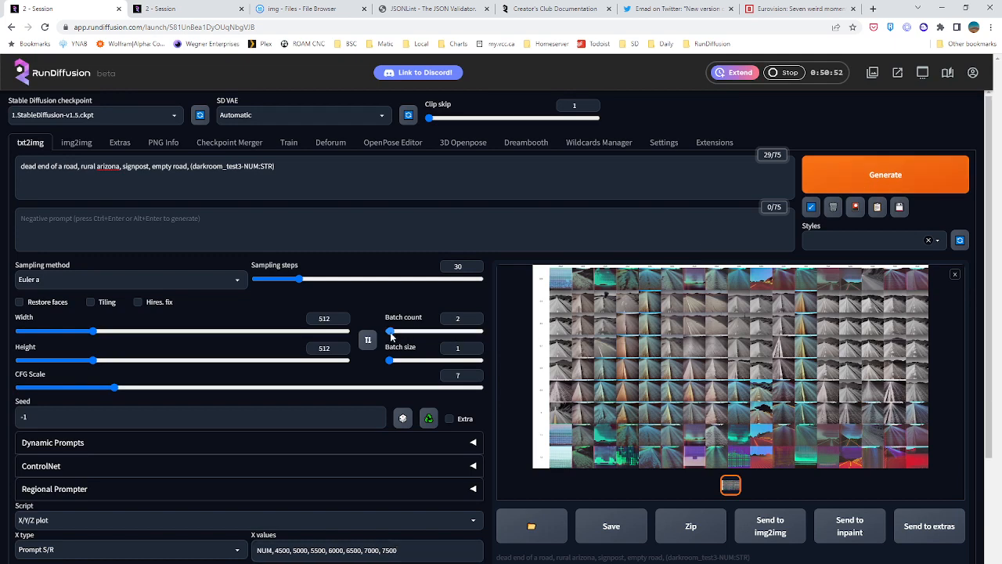
click(845, 182)
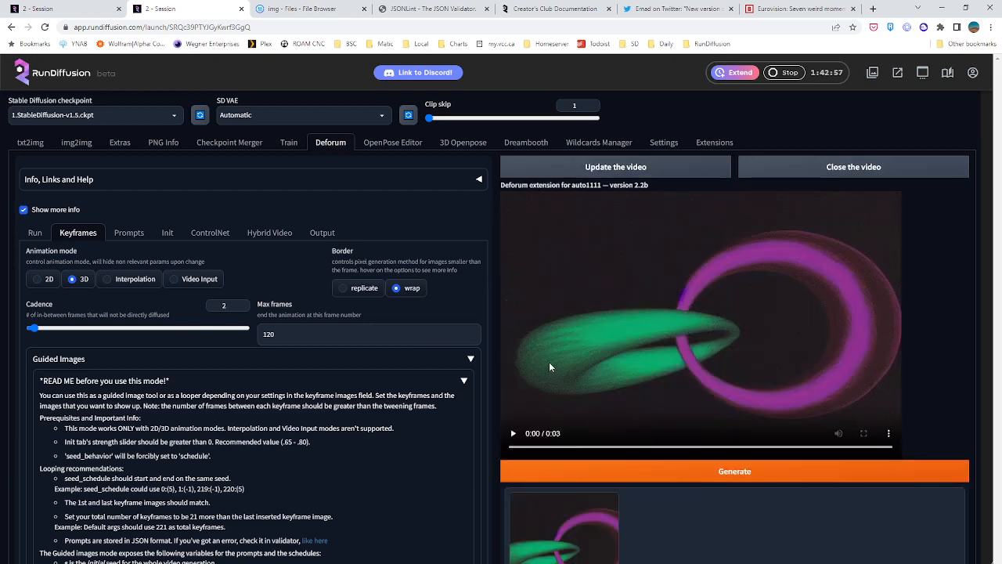
Play the finished Deforum animation in the second session to review how the interlocking tori change
click(515, 434)
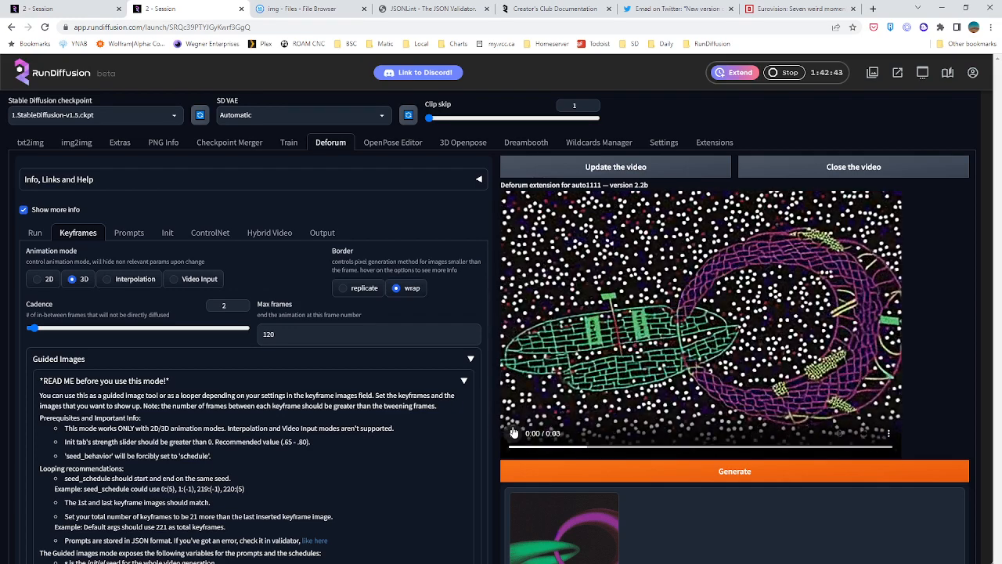
click(513, 433)
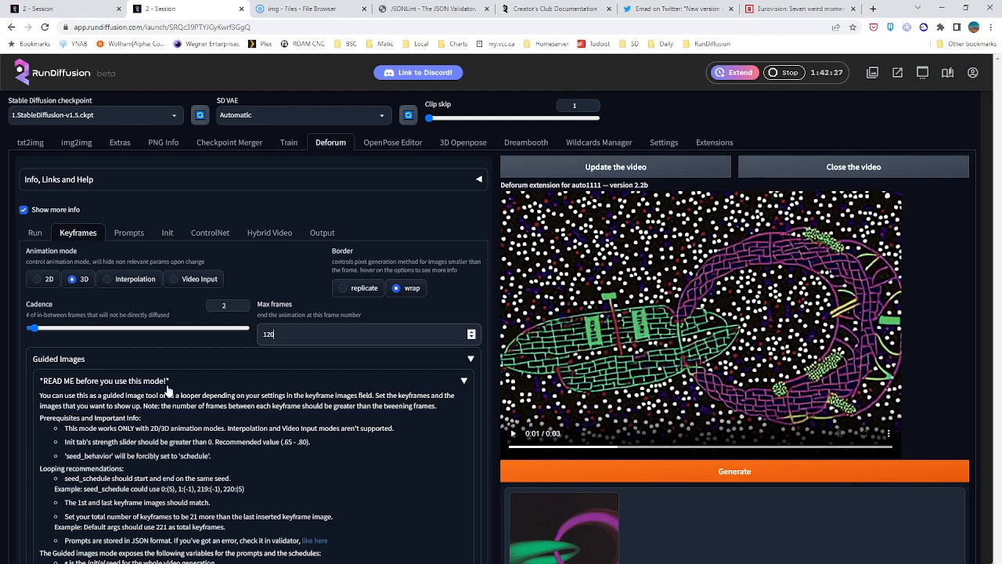
Review the guided images schedules and collapse the READ ME notes above the keyframe image list
scroll(112, 453, down, 6)
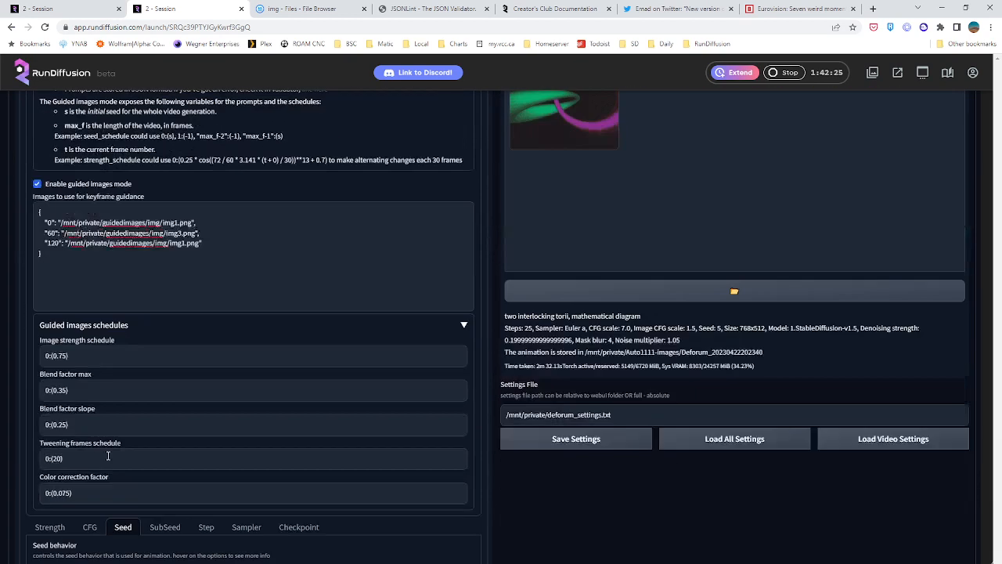
scroll(106, 454, up, 4)
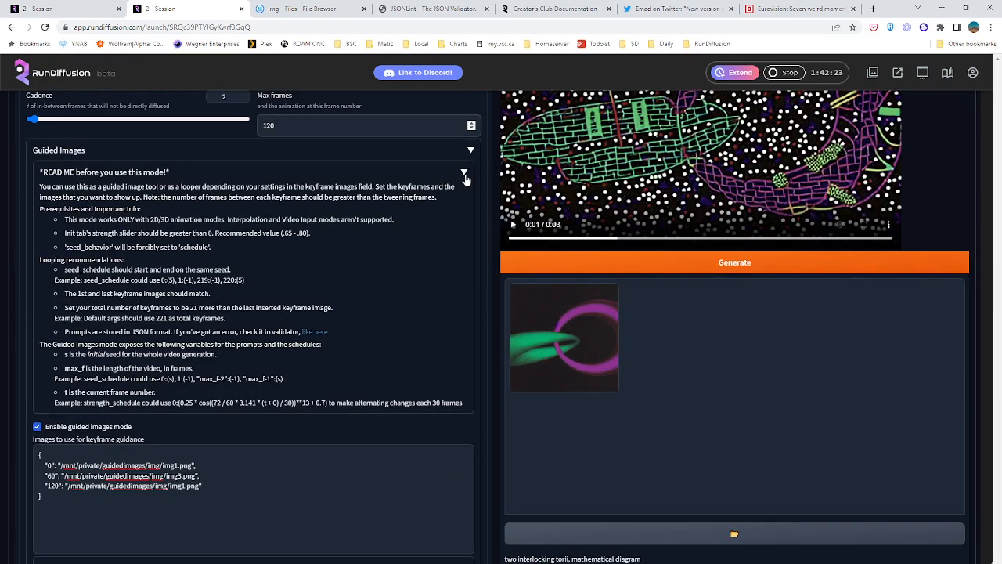
click(461, 173)
scroll(134, 390, up, 1)
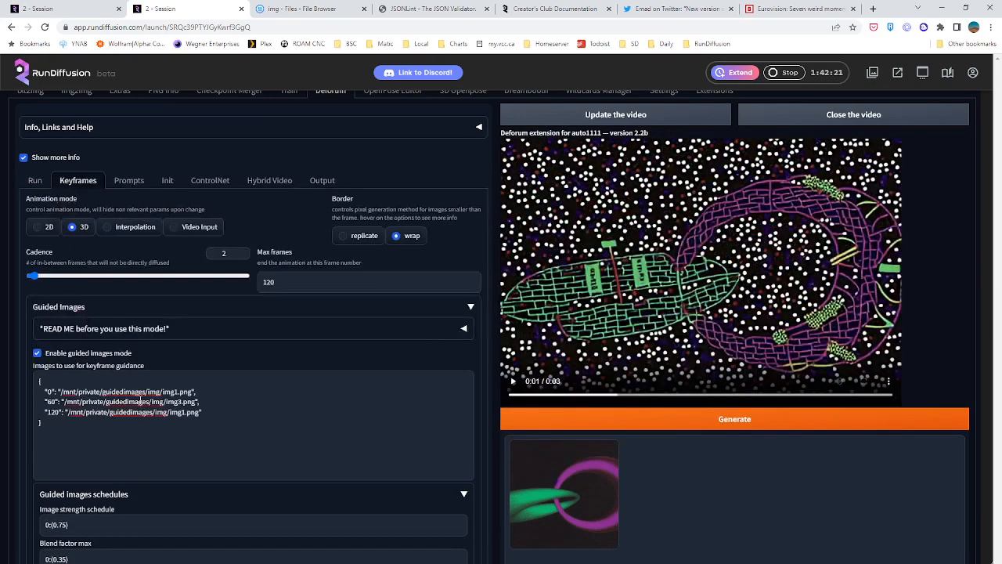
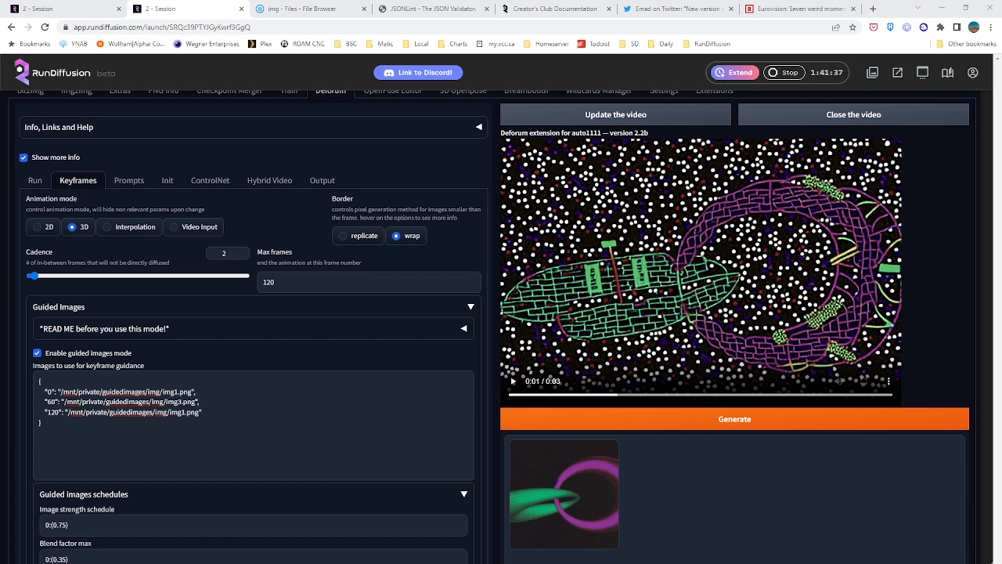
Replace the Rotation 3D X schedule with the copied one that swings between -0.1 and 0.1, starting 0:(-0.1), 50:(0.1) and ending 1100:(-0.1)
scroll(110, 413, down, 12)
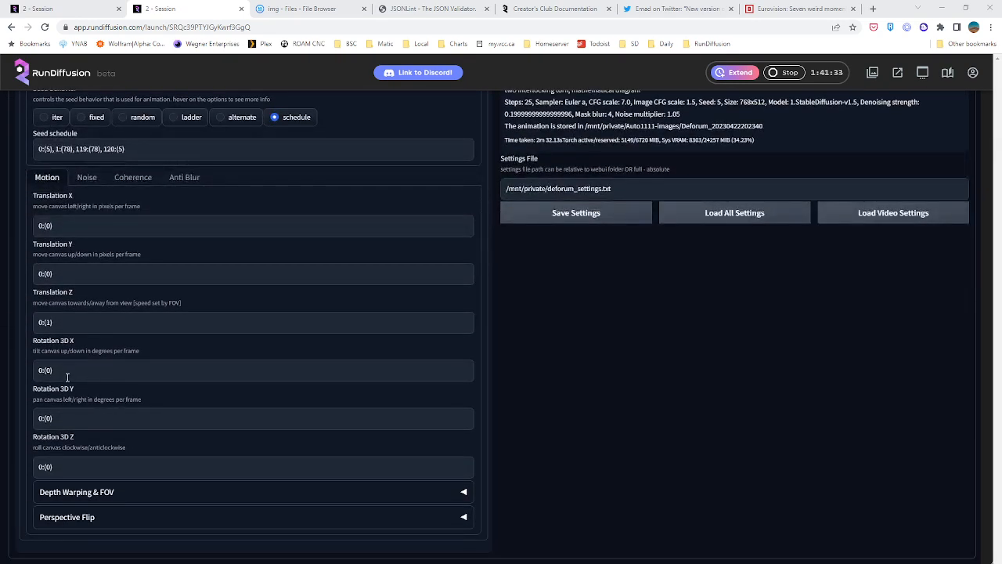
drag(69, 370, 22, 368)
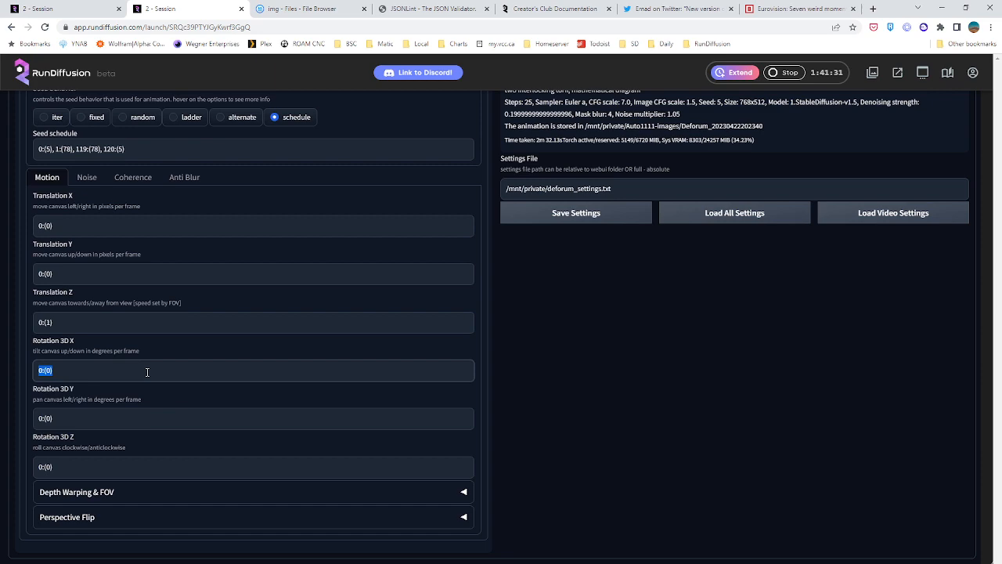
text(0:(-0.1), 50:(0.1), 100:(-0.1), 150:(0.1), 200:(-0.1), 250:(0), 300:(0.1), 350:(0), 400:(-0.1), 450:(0.1), 500:(-0.1), 550:(0.1), 600:(-0.1), 650:(0.1), 700:(-0.1), 750:(0.1), 800:(-0.1), 850:(0), 900:(-0.1), 1000:(0.1), 1100:(-0.1))
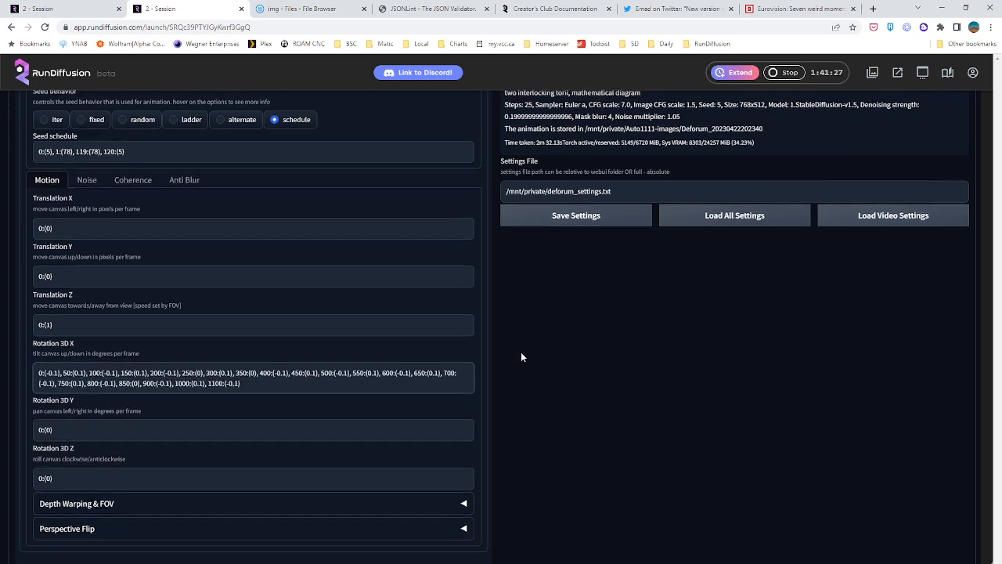
Review the guided images schedules, keyframe image list, seed schedule and motion settings of the Deforum animation
scroll(521, 354, up, 2)
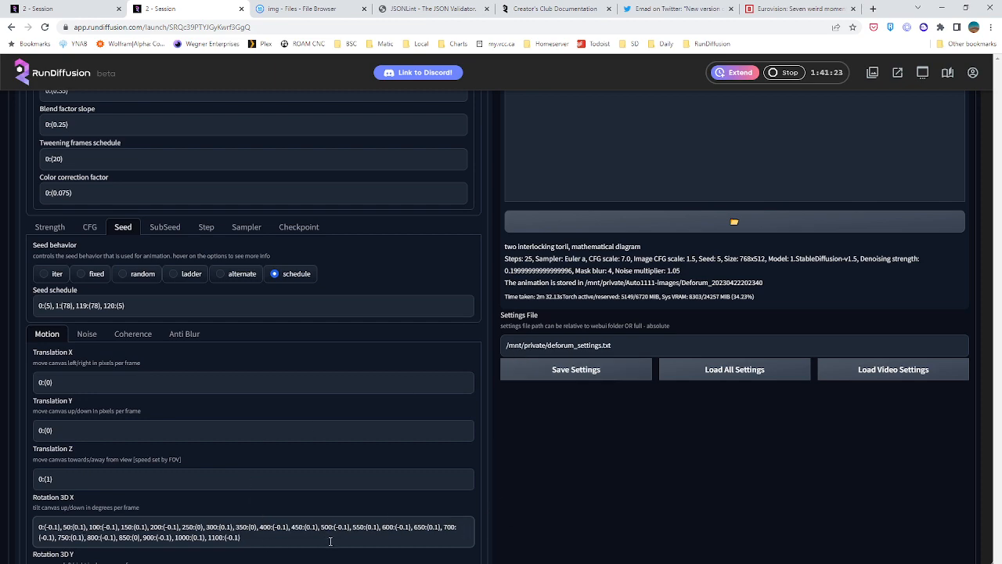
scroll(508, 526, down, 1)
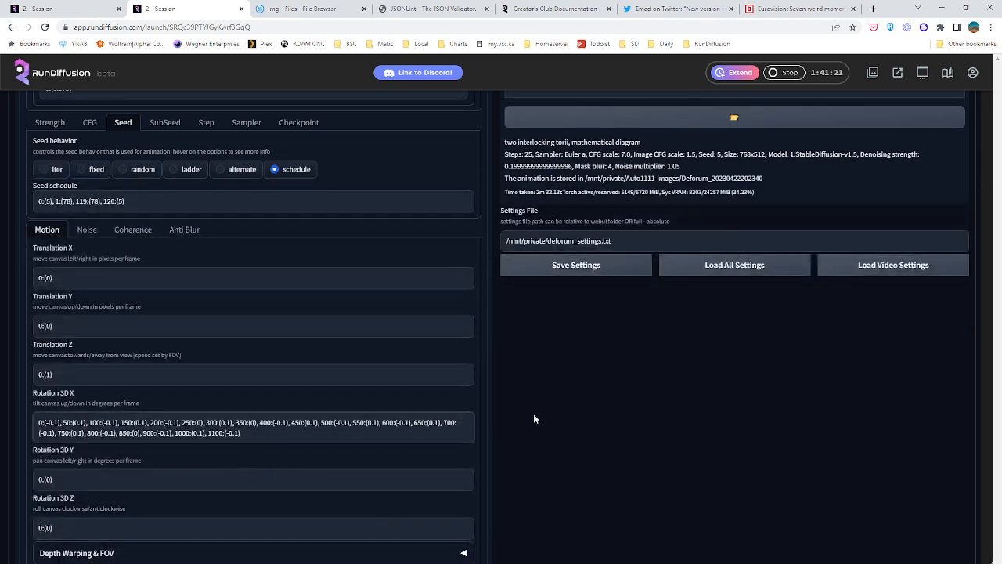
scroll(545, 413, up, 1)
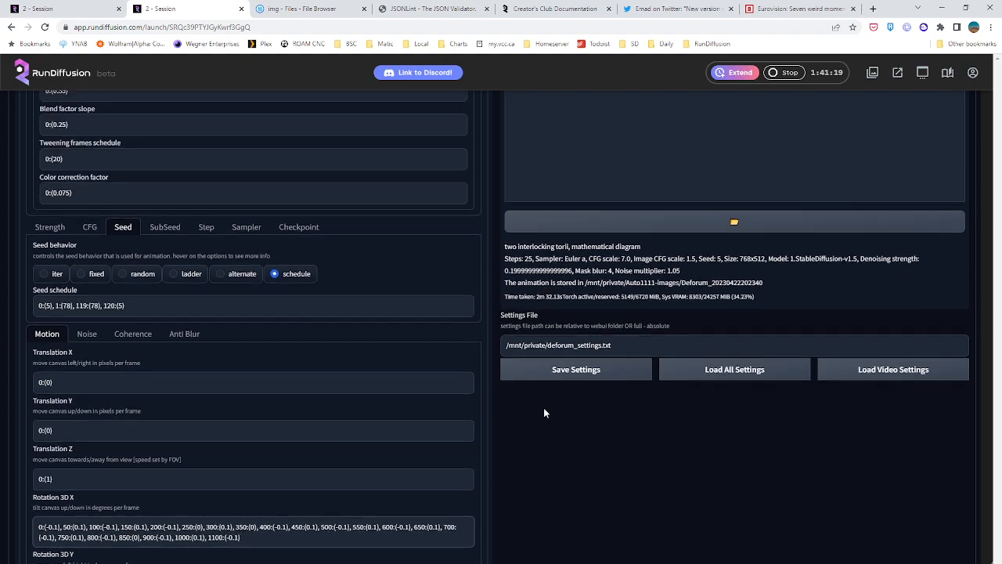
scroll(545, 412, up, 4)
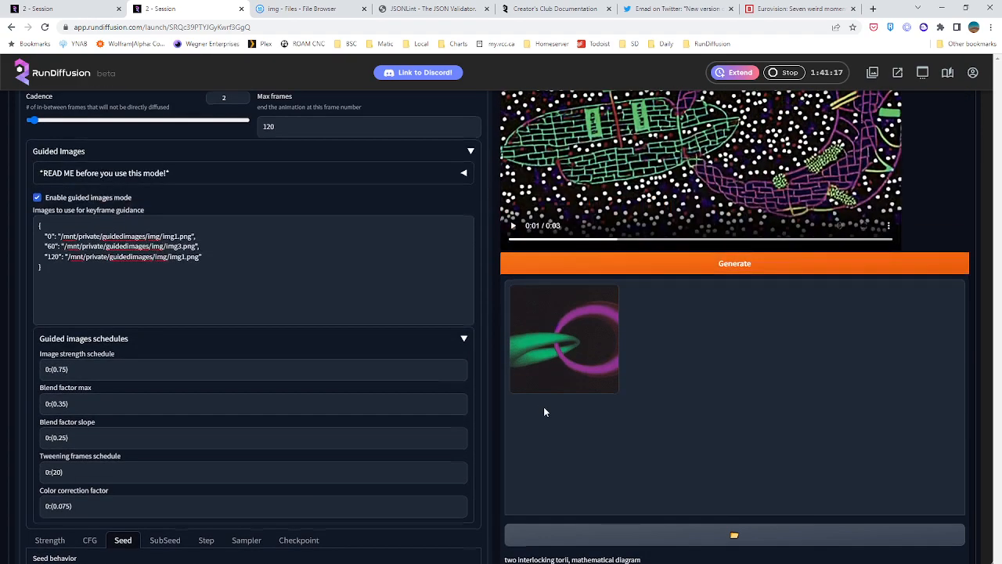
scroll(544, 413, up, 1)
scroll(544, 410, down, 4)
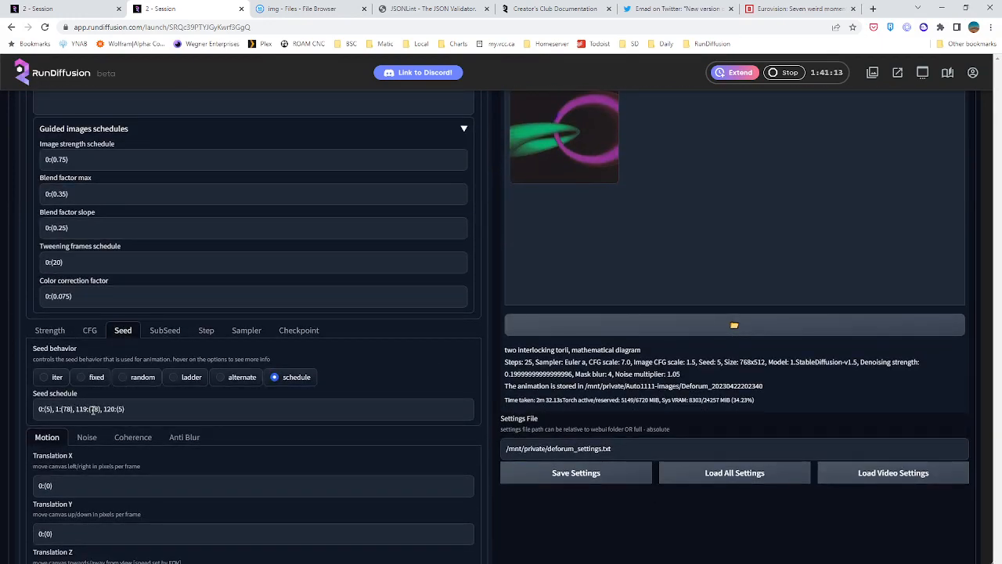
scroll(164, 410, down, 3)
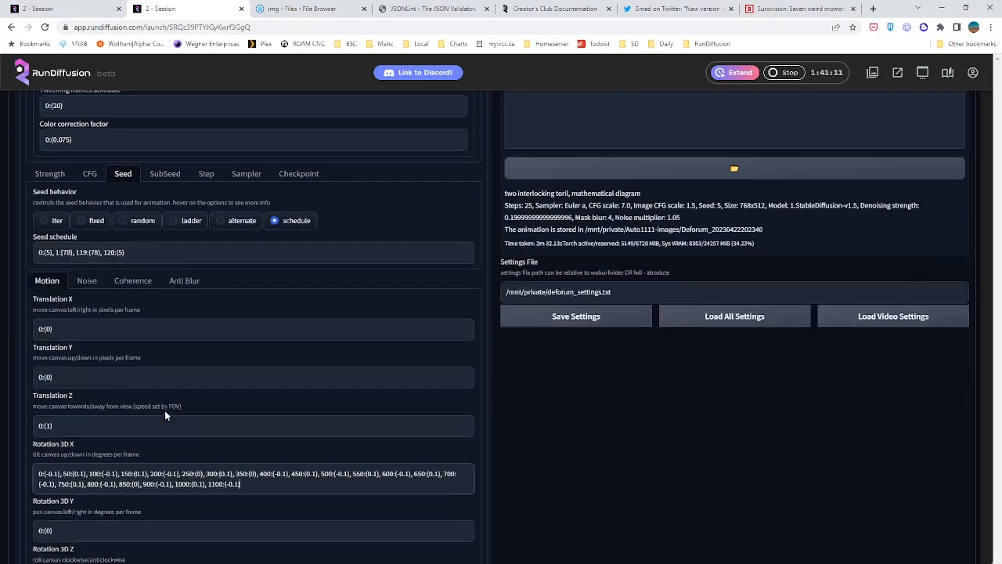
scroll(126, 389, up, 2)
scroll(131, 385, up, 4)
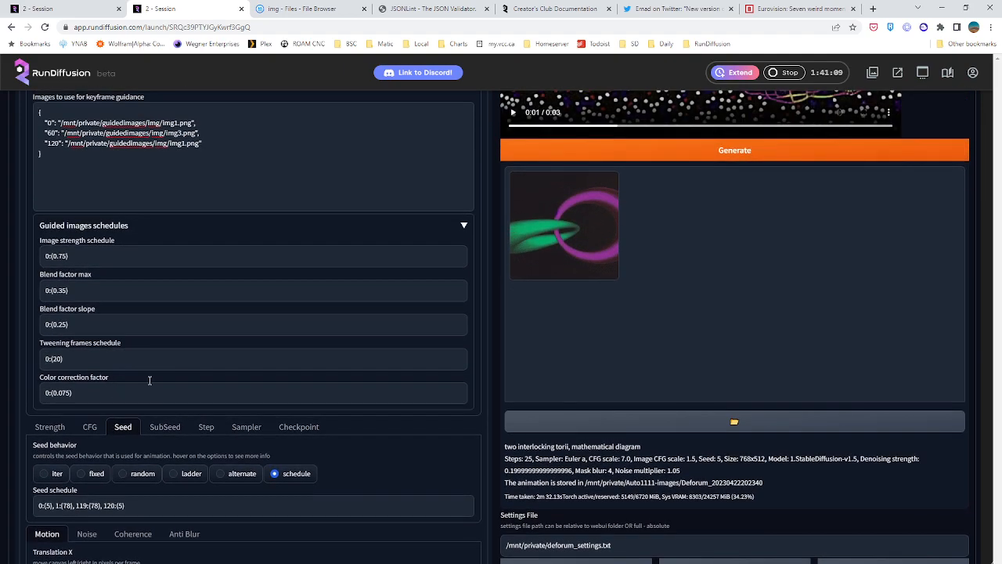
scroll(400, 336, down, 5)
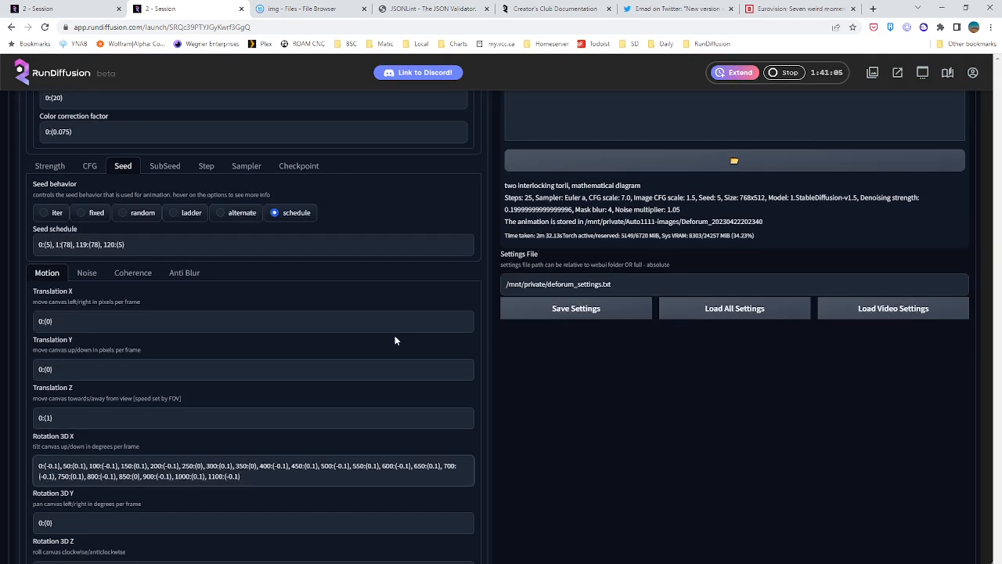
scroll(395, 335, up, 5)
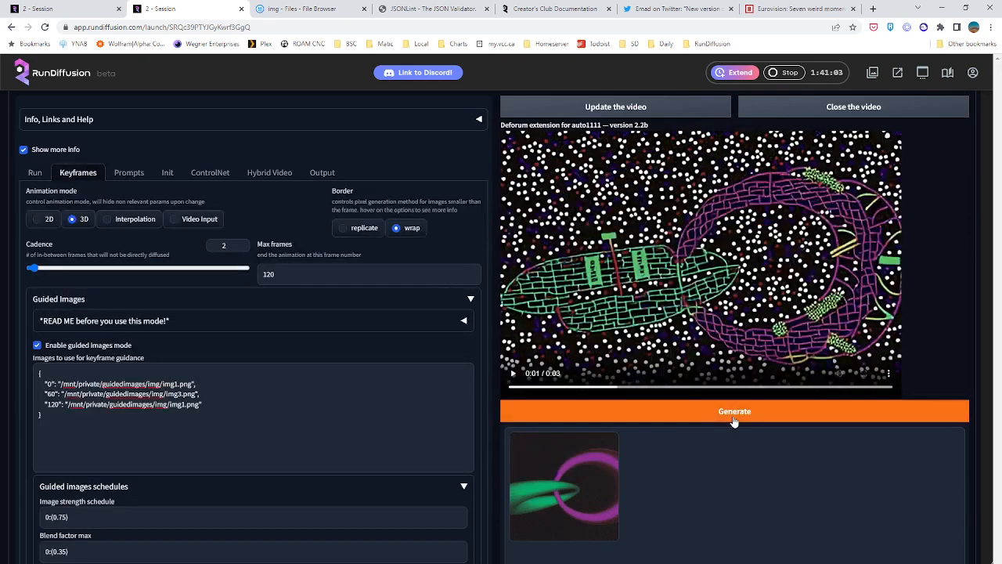
Generate the Deforum animation with the new rotation schedule, and check the account balance and storage
click(733, 416)
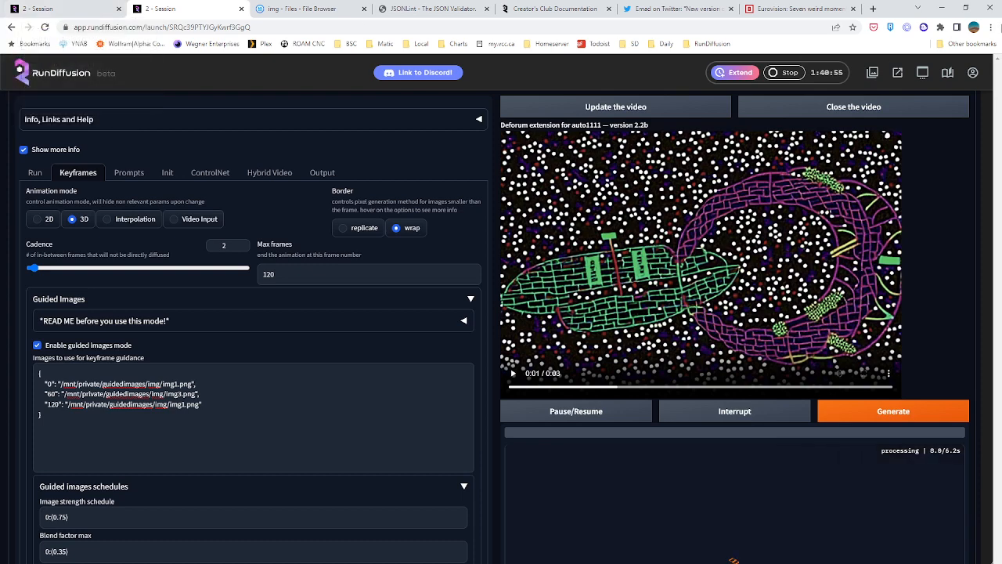
click(974, 73)
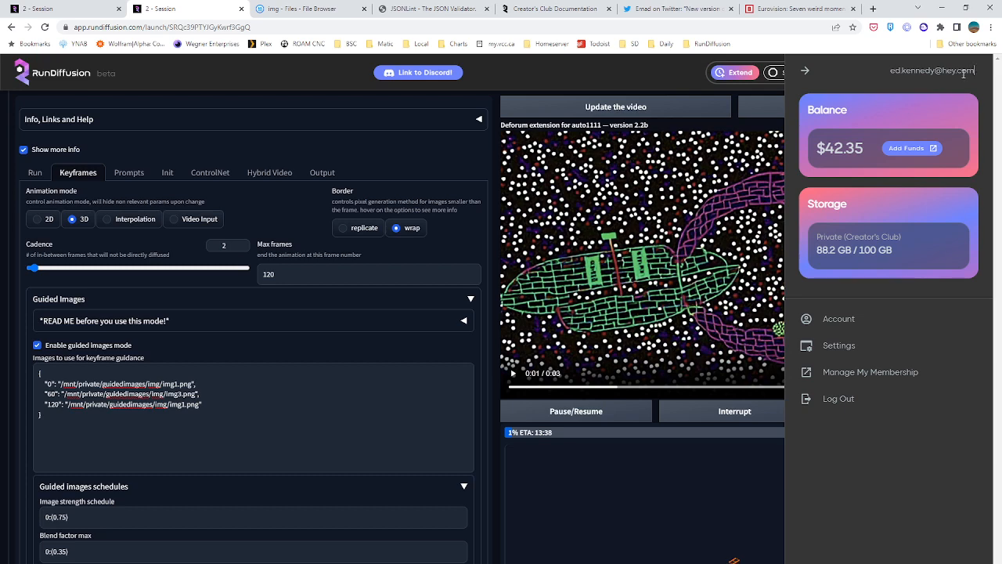
click(805, 70)
scroll(604, 257, down, 3)
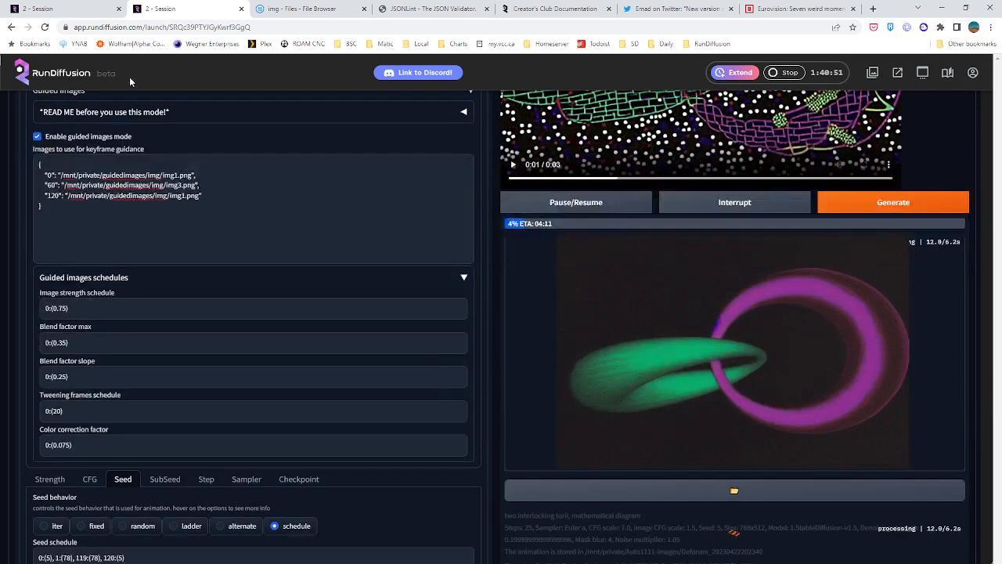
Switch to the first session and open its finished darkroom_test3 X/Y/Z grid in the full-size viewer
click(37, 9)
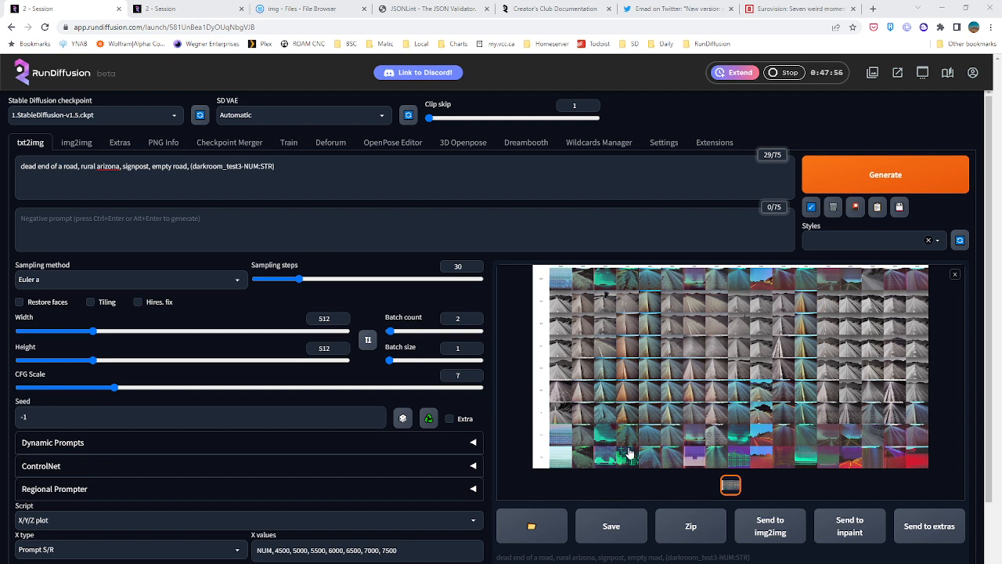
click(673, 454)
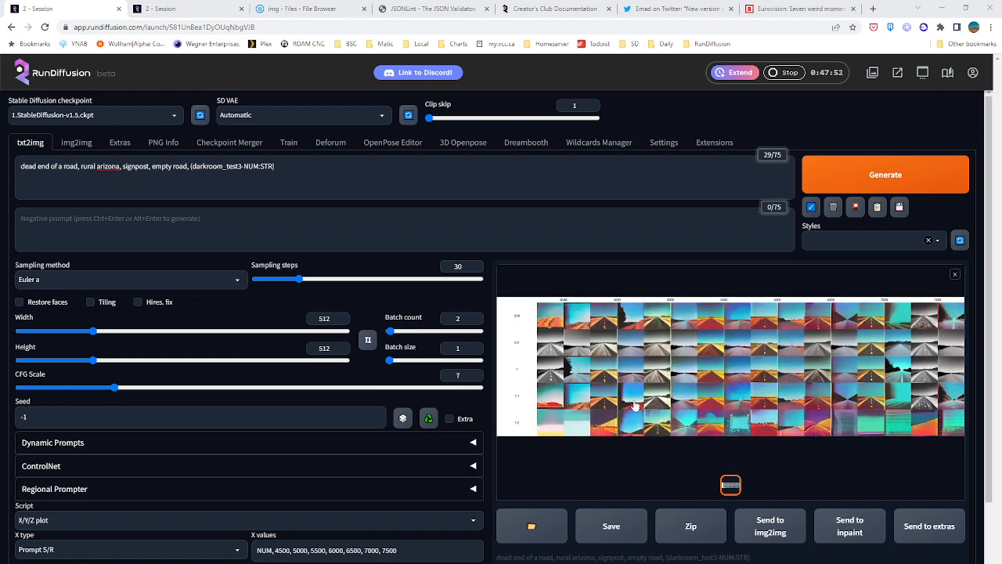
click(652, 344)
Save the grid image to the Desktop as xyz_grid-0001-1894903324.png and close the full-size viewer
right_click(476, 252)
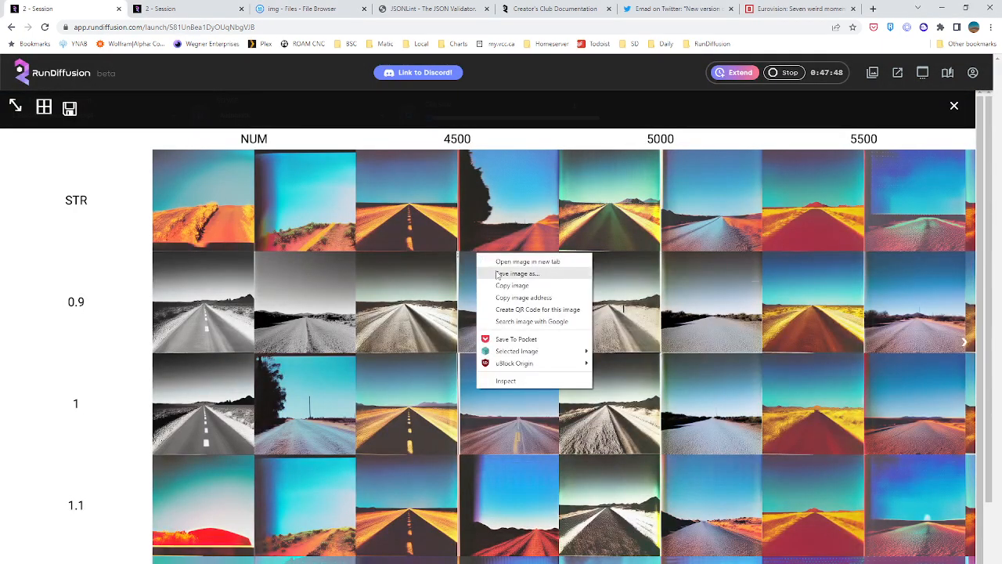
click(479, 276)
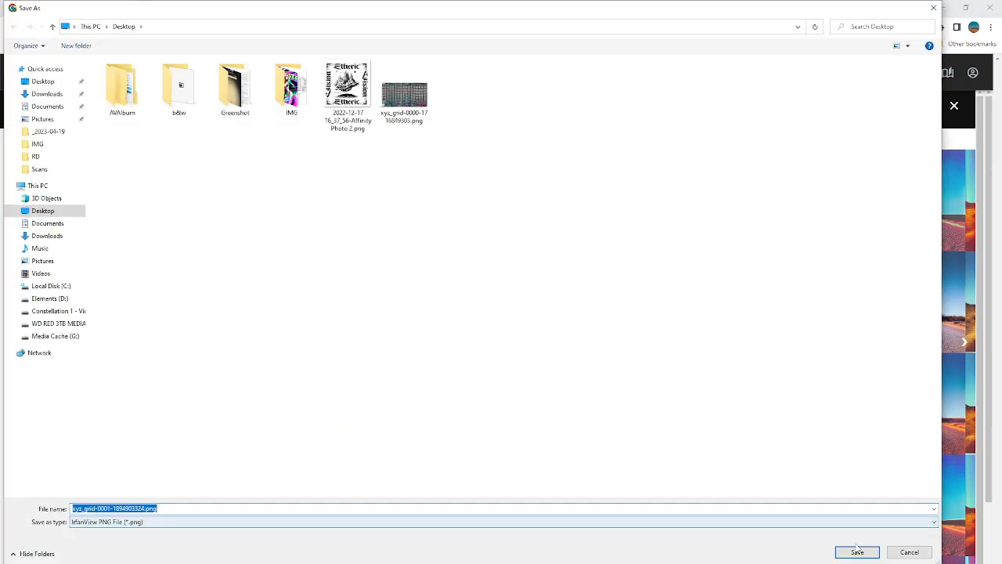
click(857, 552)
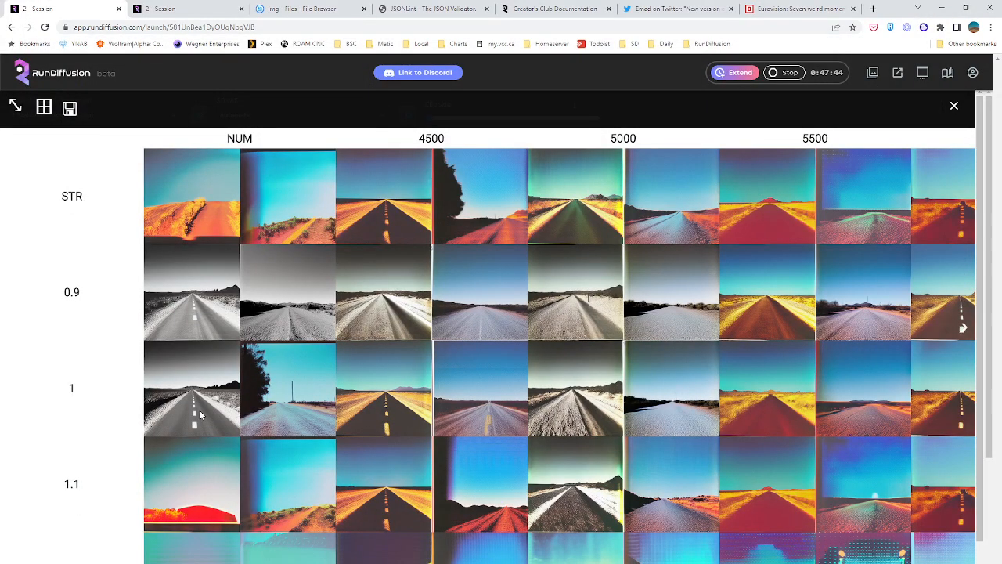
click(954, 107)
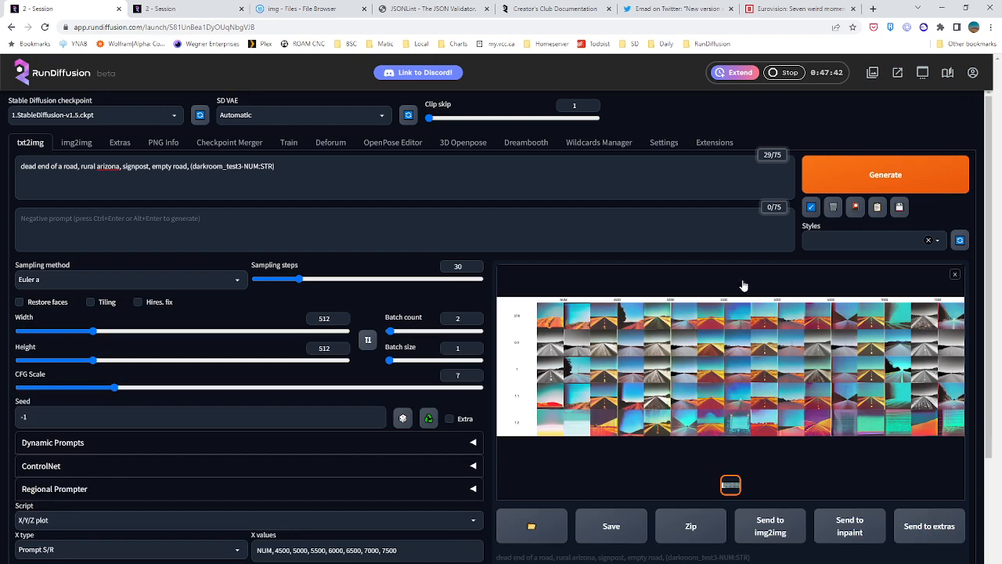
Adjust the batch count and rerun the X/Y/Z plot after clearing the finished grid preview
scroll(703, 324, down, 2)
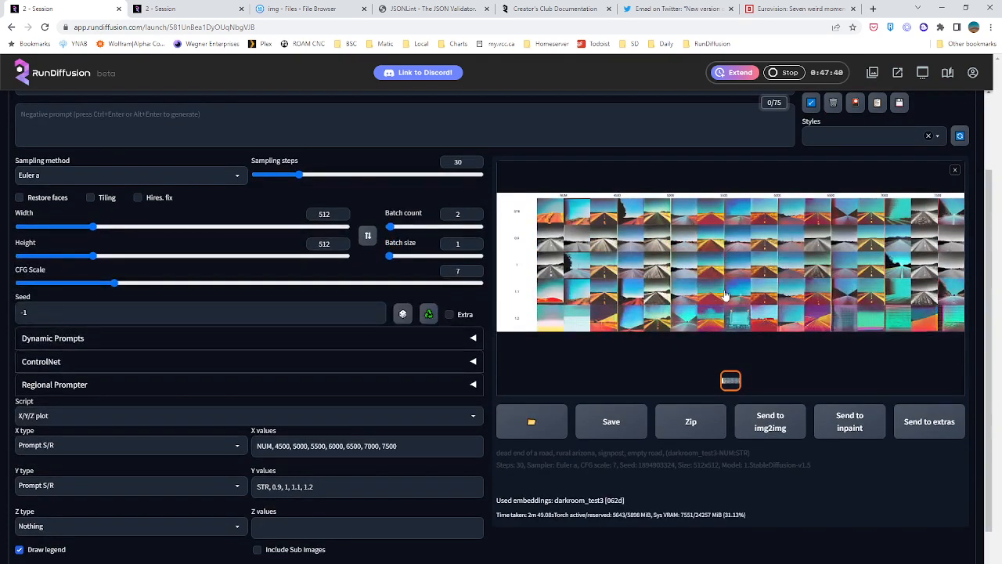
click(389, 226)
click(956, 171)
scroll(663, 260, up, 2)
click(861, 189)
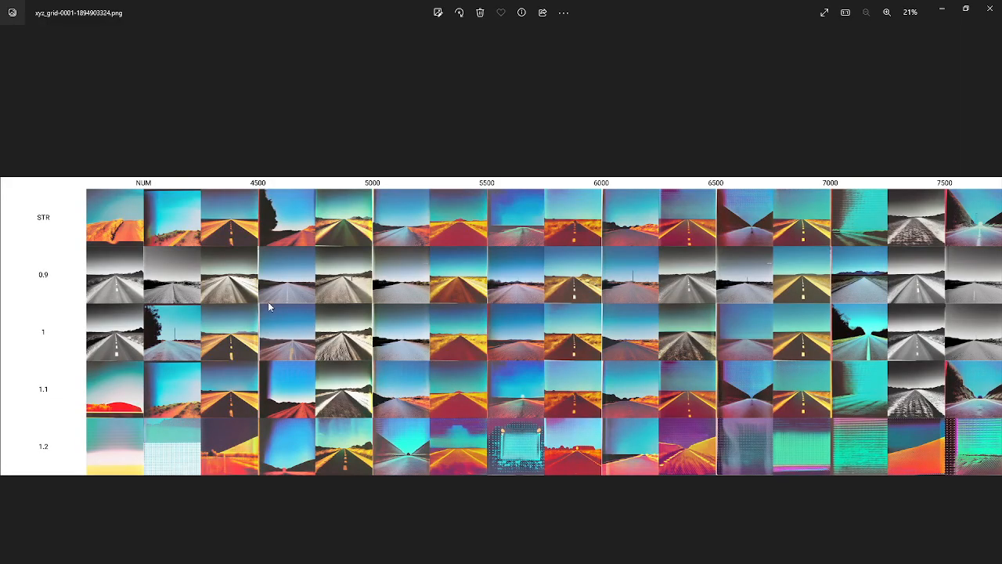
Examine the saved grid in the image viewer, comparing the road images at strengths 0.9 and 1 across checkpoints 4500 to 7500
scroll(548, 311, up, 4)
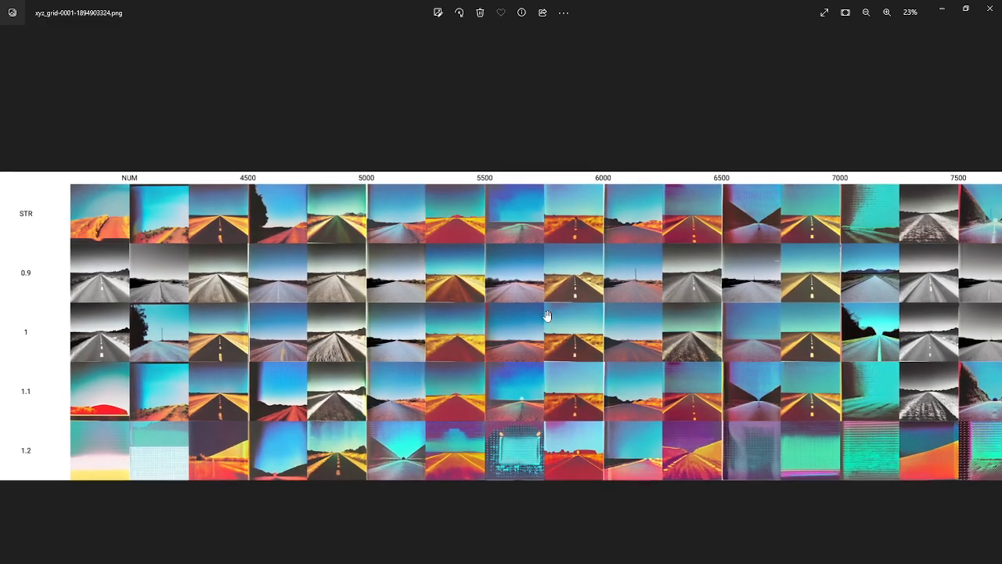
drag(372, 317, 606, 392)
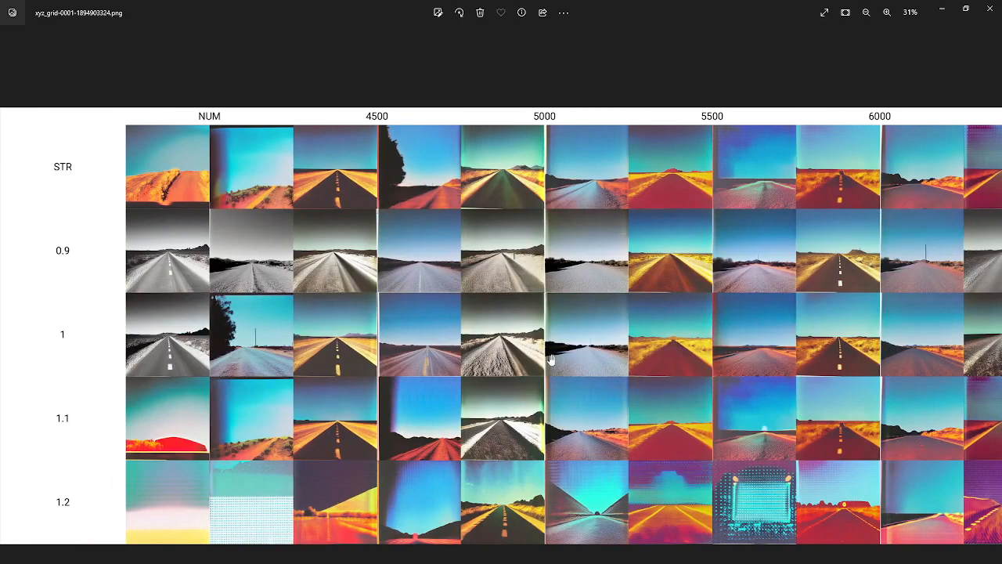
drag(565, 343, 470, 339)
scroll(369, 302, up, 4)
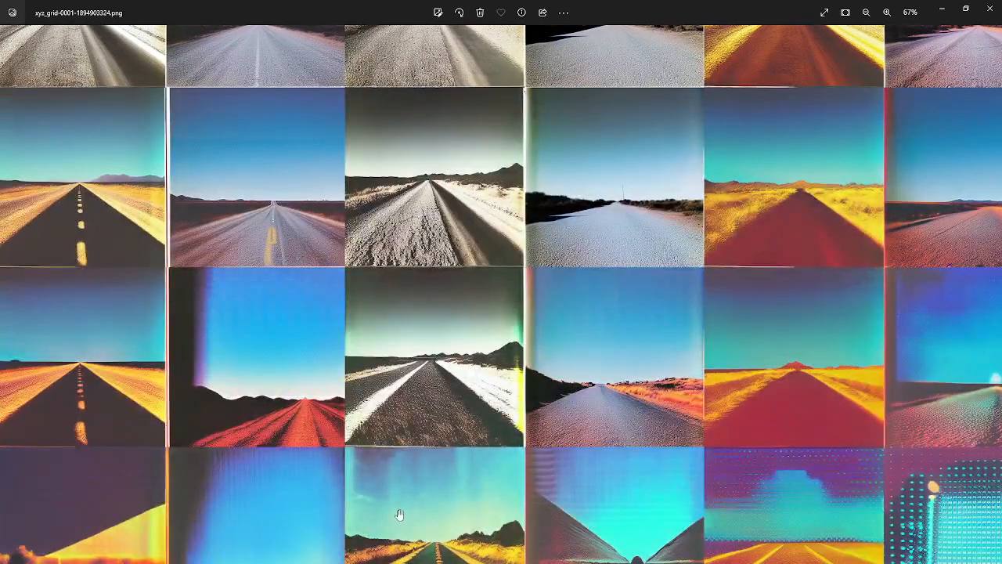
scroll(399, 514, down, 4)
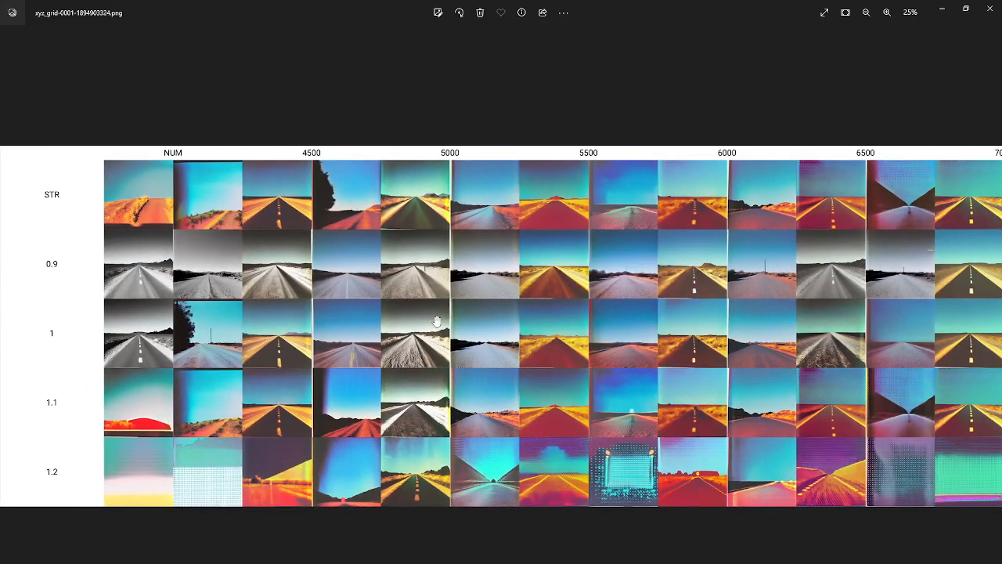
scroll(436, 321, up, 8)
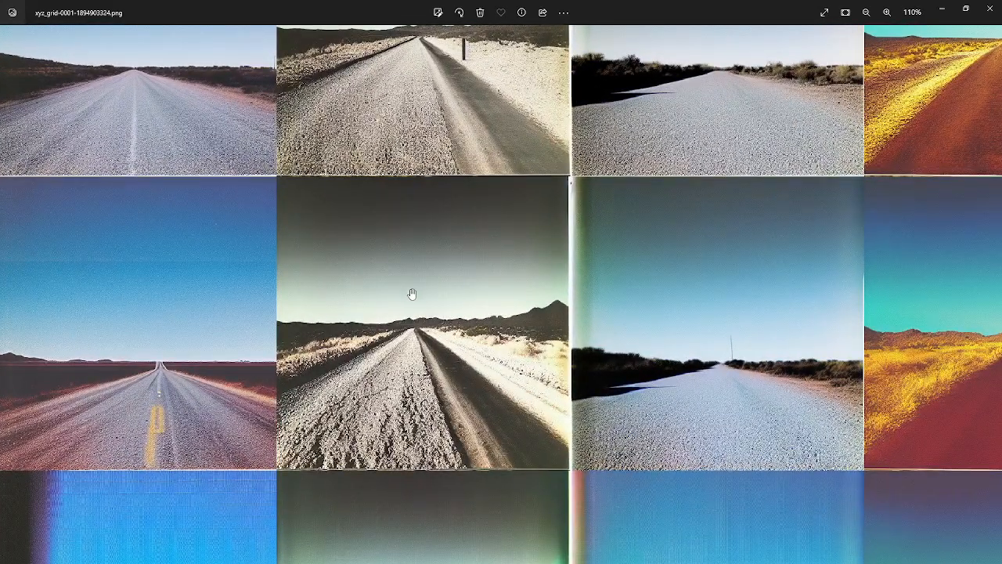
drag(416, 293, 194, 293)
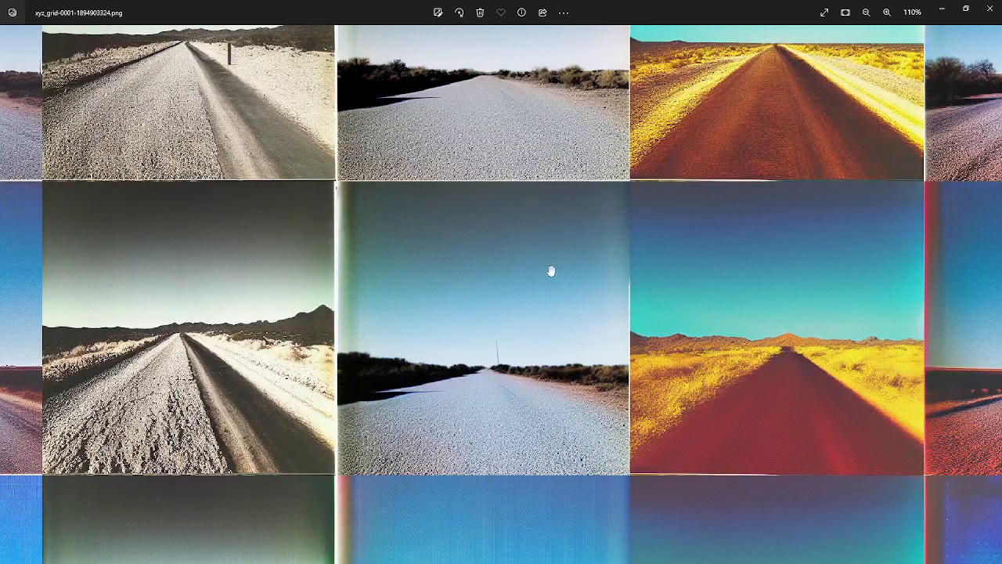
drag(587, 325, 150, 320)
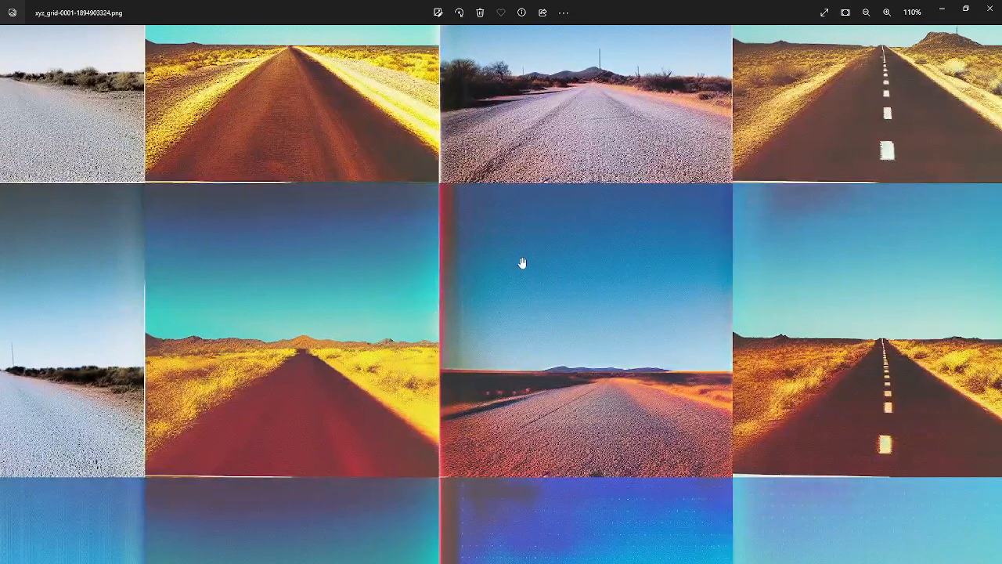
drag(545, 303, 380, 364)
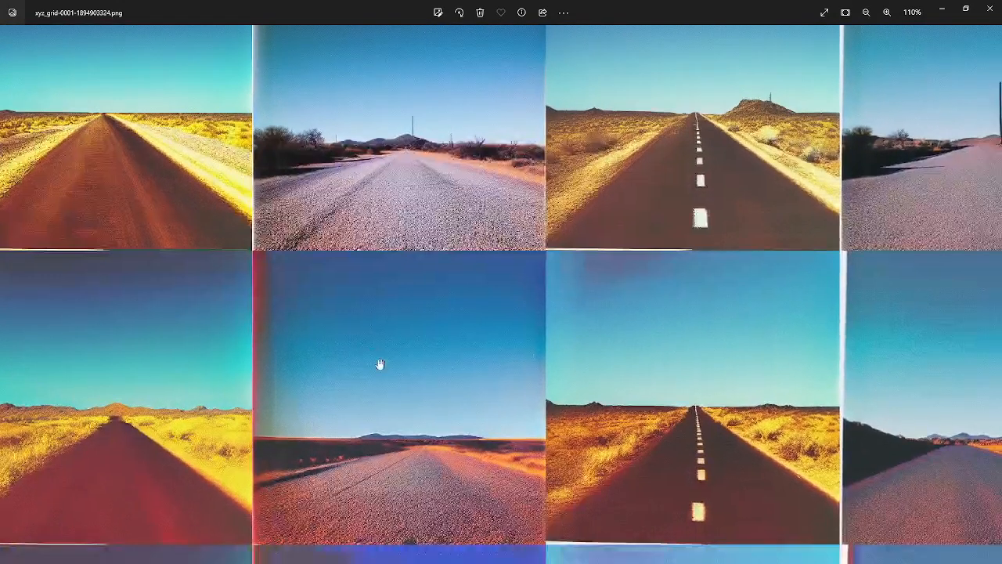
drag(588, 444, 230, 409)
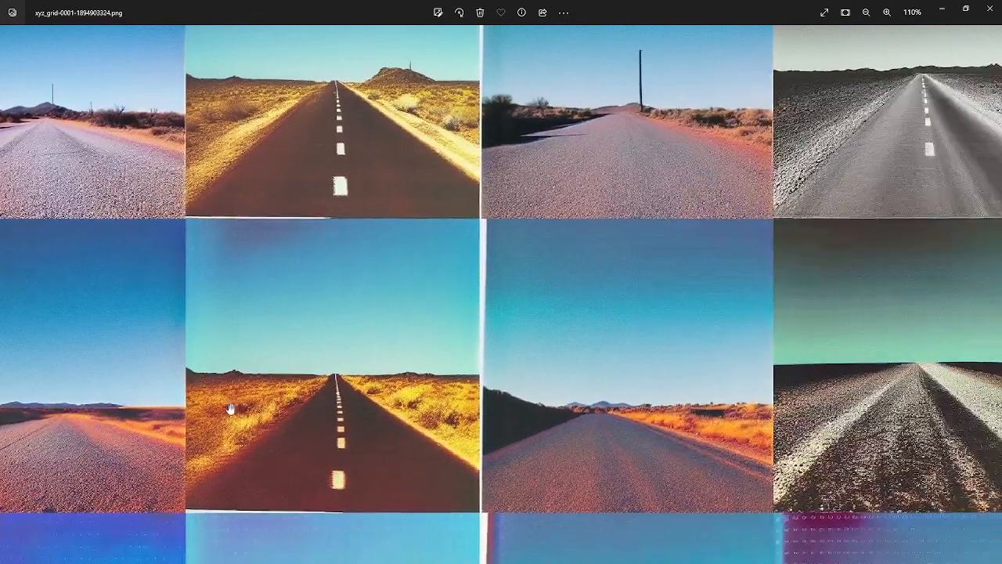
drag(590, 319, 117, 332)
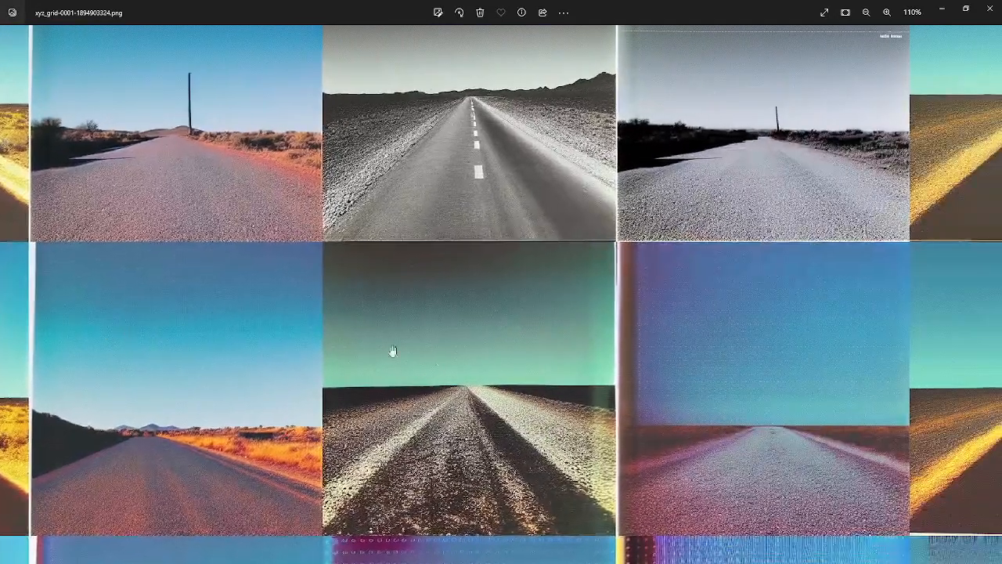
drag(472, 376, 89, 344)
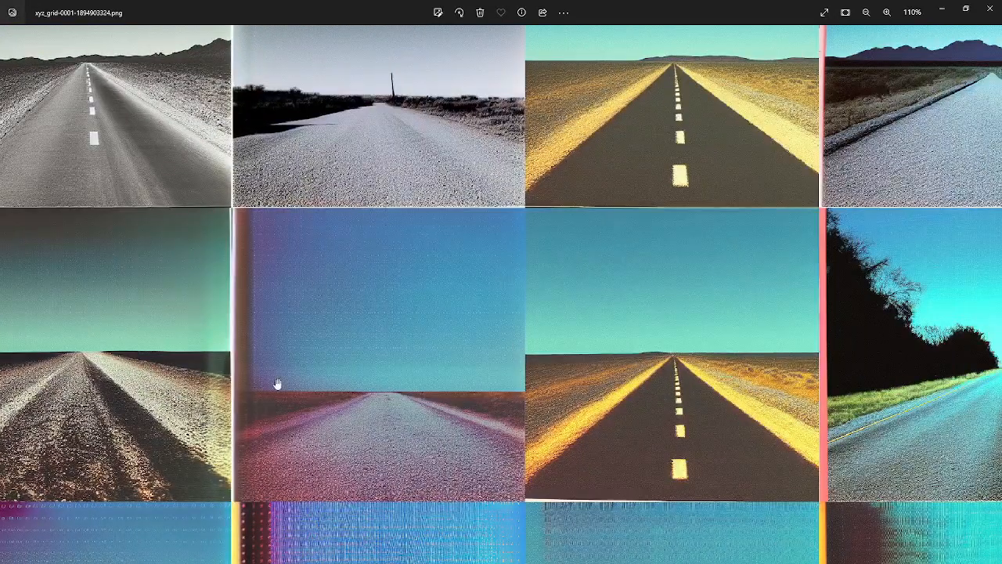
scroll(381, 345, down, 5)
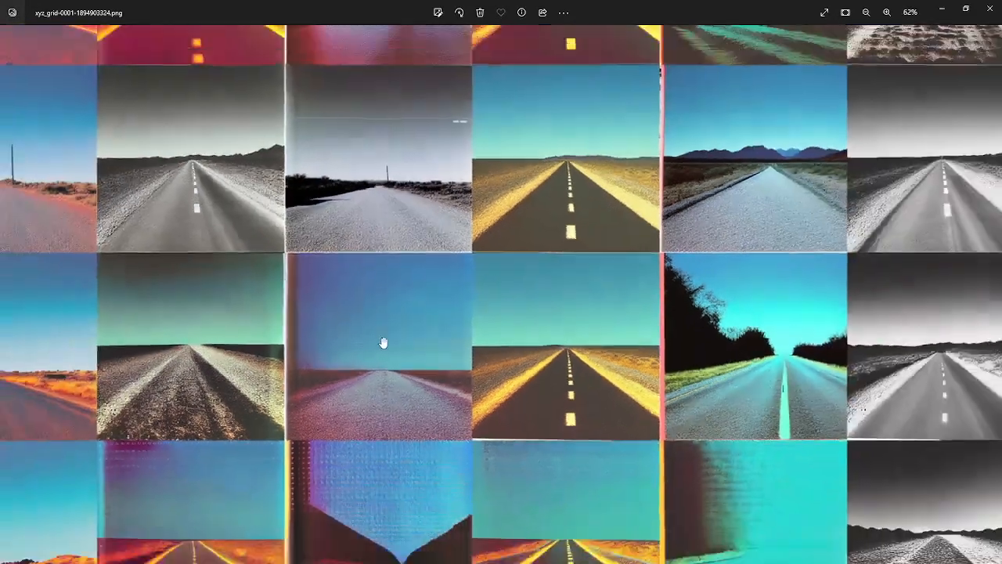
Examine the strength 1.1 road images up close for checkpoints 6500 to 7500, checking them against the neighbouring strength rows
scroll(415, 341, down, 1)
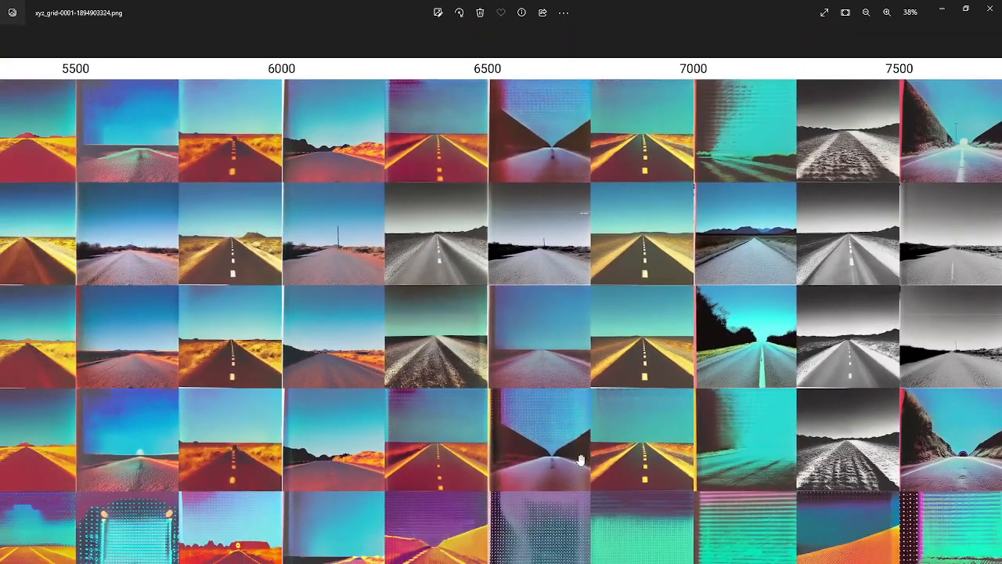
scroll(580, 461, up, 4)
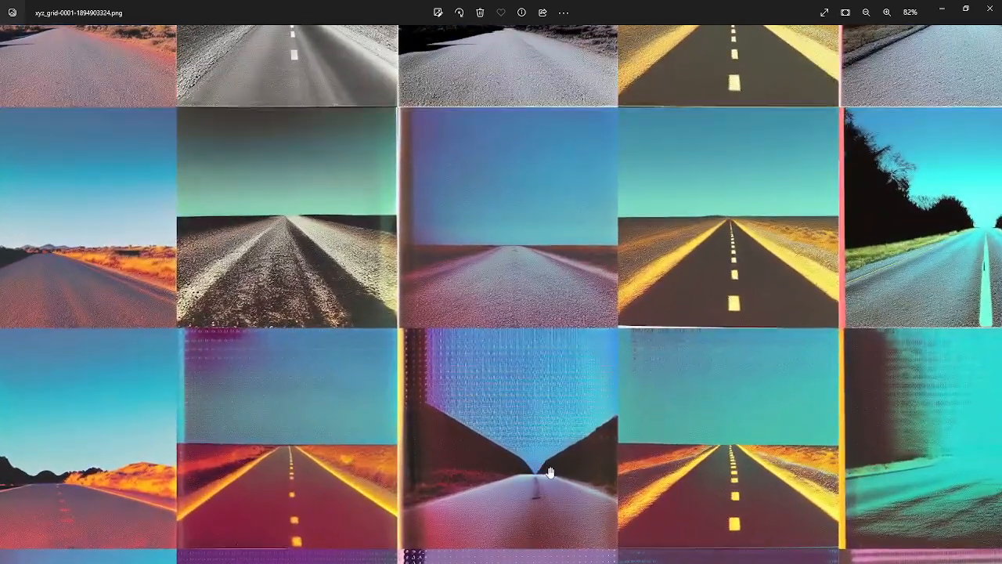
scroll(551, 473, up, 4)
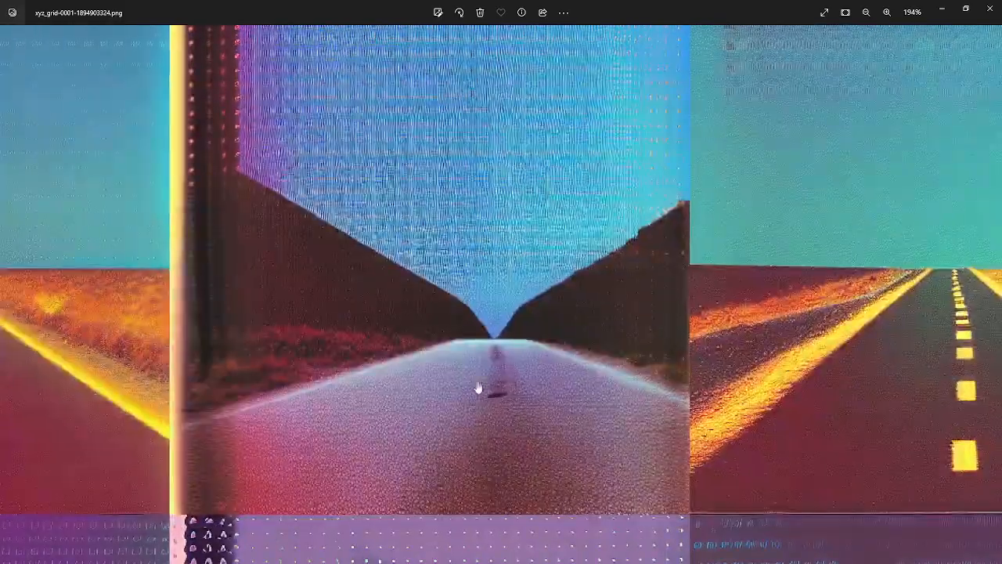
scroll(478, 388, down, 5)
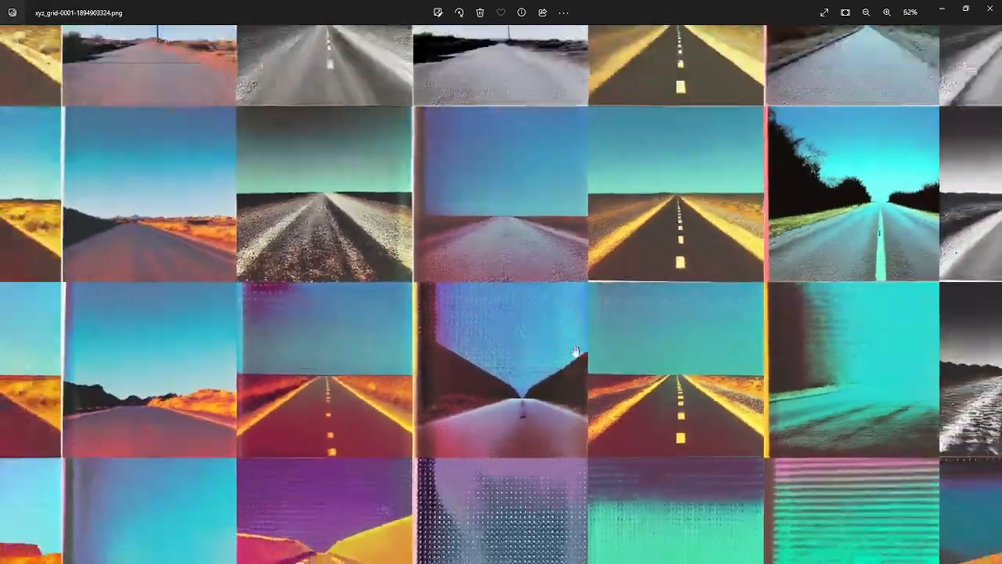
drag(575, 352, 188, 323)
scroll(666, 450, up, 4)
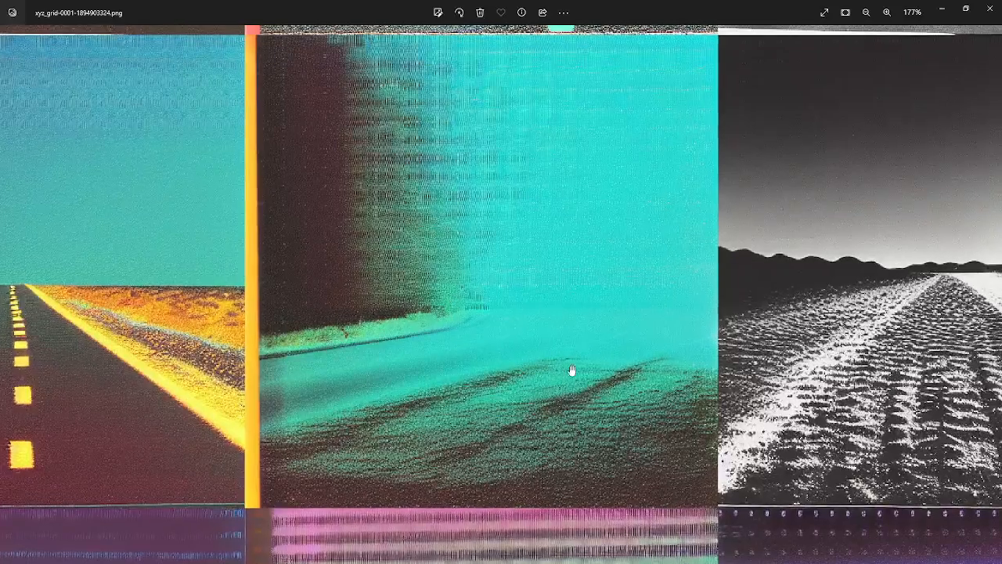
scroll(571, 370, down, 3)
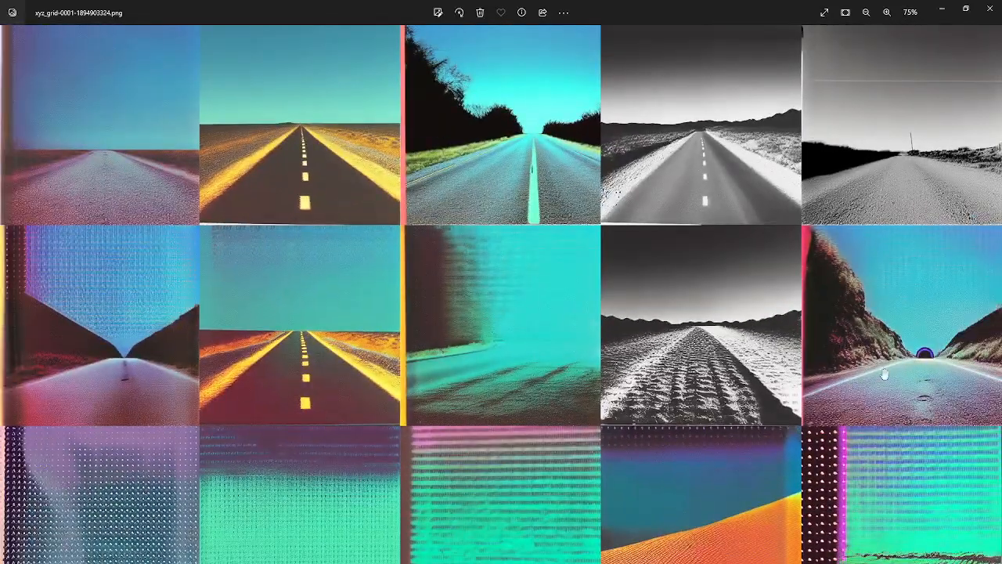
scroll(885, 374, up, 2)
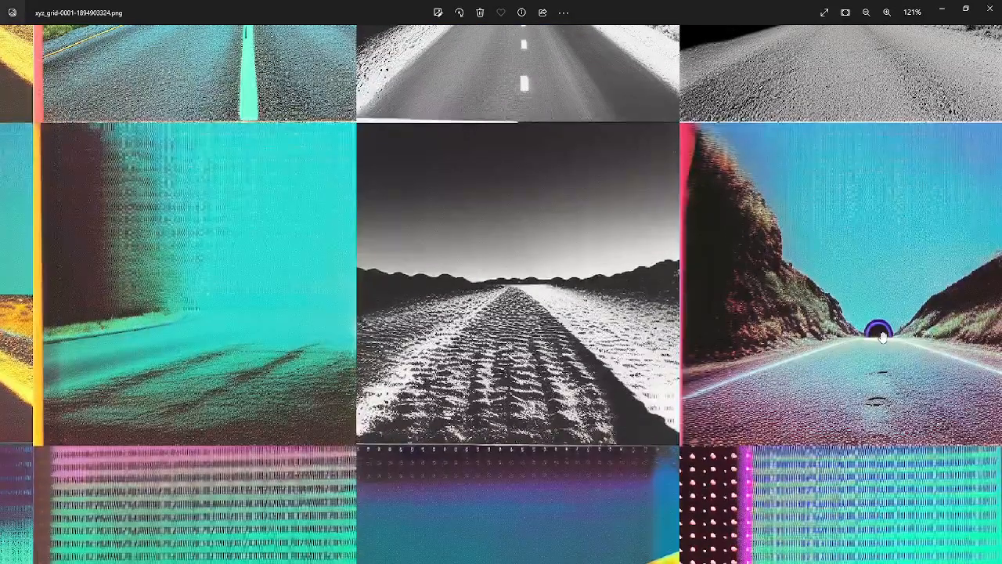
scroll(880, 335, down, 4)
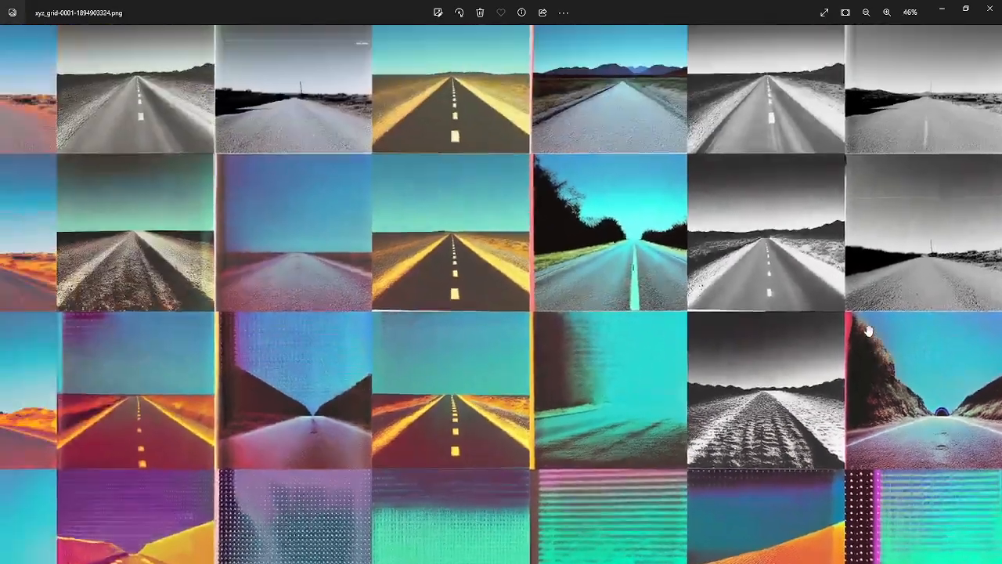
scroll(450, 441, down, 2)
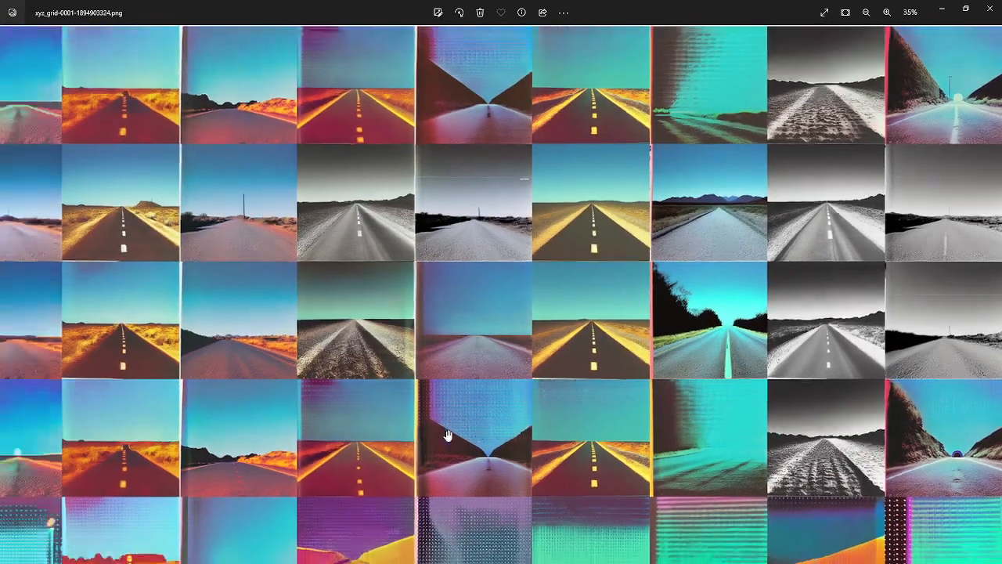
scroll(599, 441, up, 2)
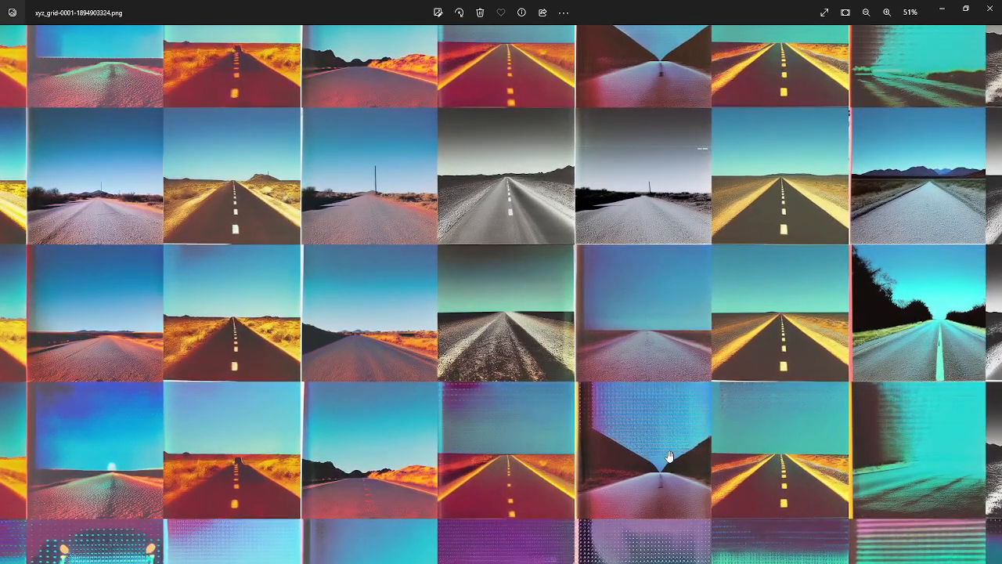
drag(670, 457, 546, 332)
Compare the grid's strength rows across checkpoints 5500 to 7500, and close the saved image
scroll(527, 441, down, 3)
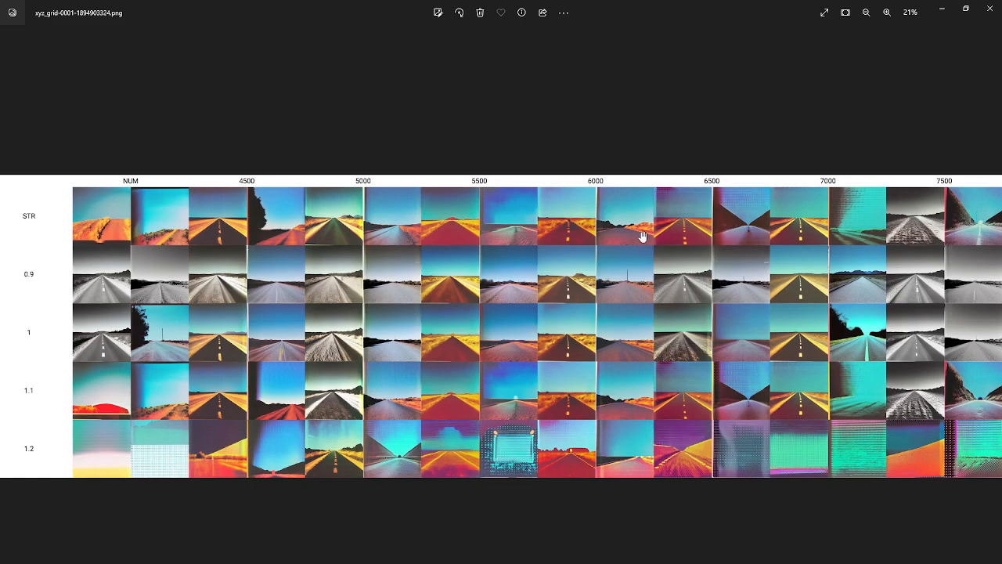
scroll(777, 288, up, 3)
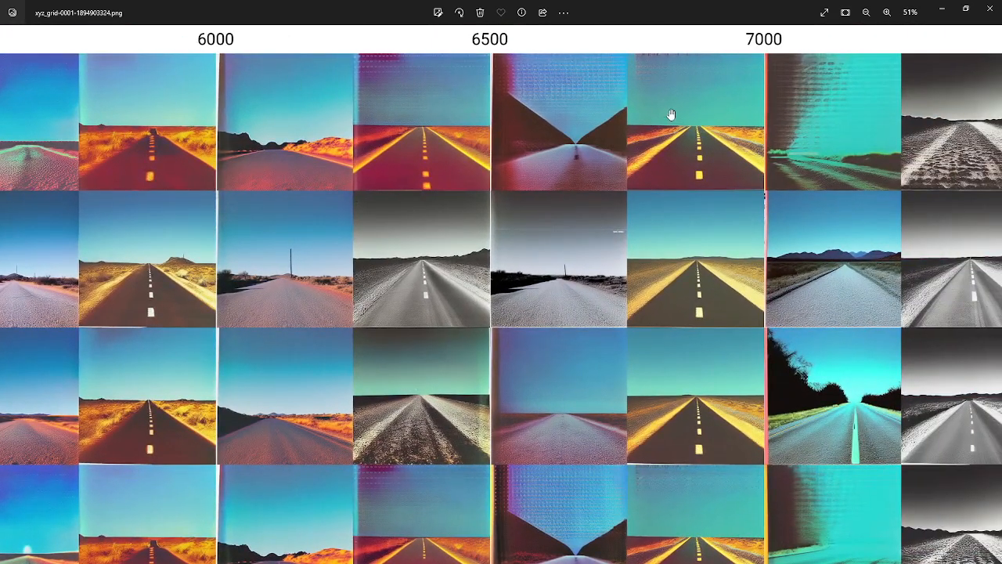
drag(584, 493, 618, 382)
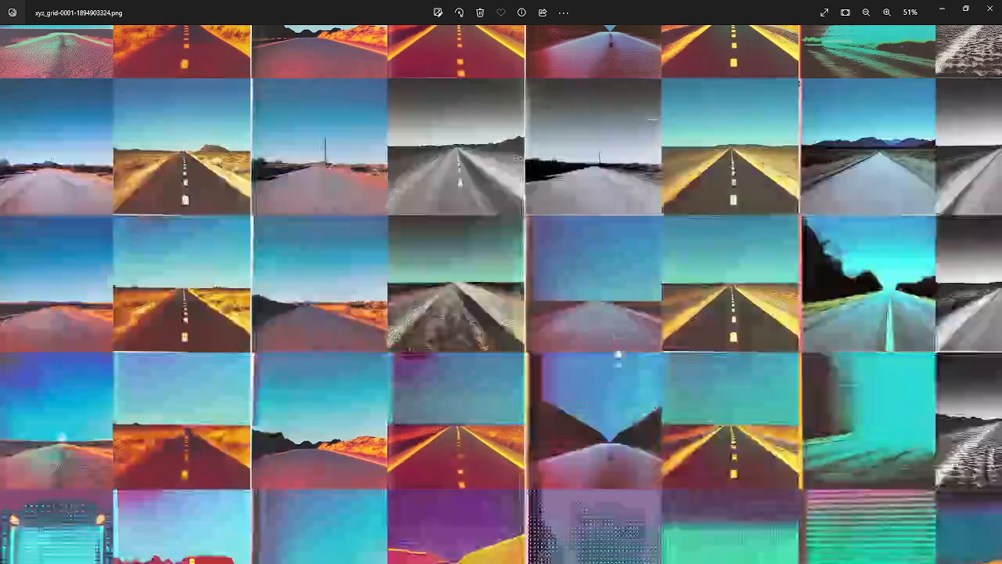
drag(592, 289, 538, 289)
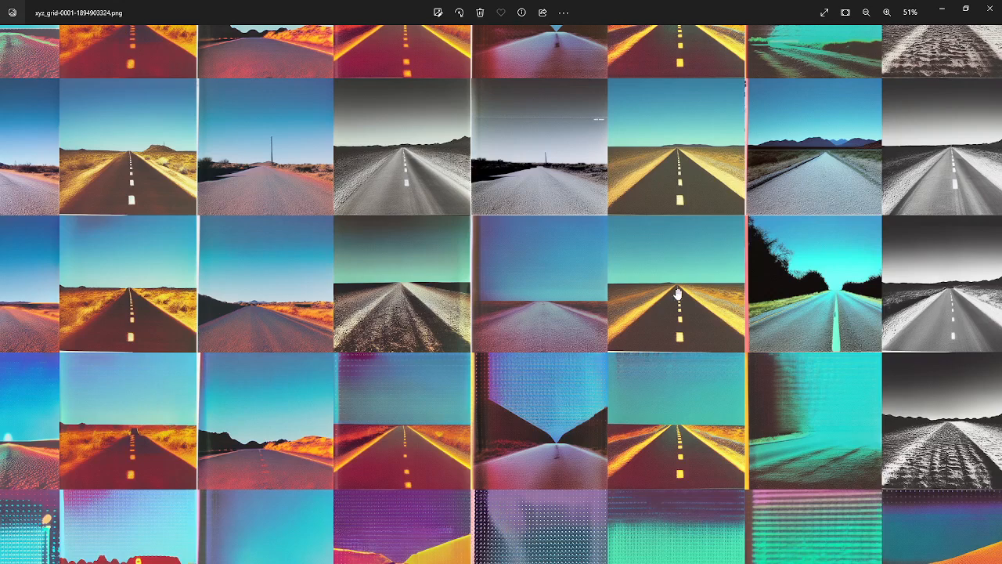
drag(439, 283, 285, 394)
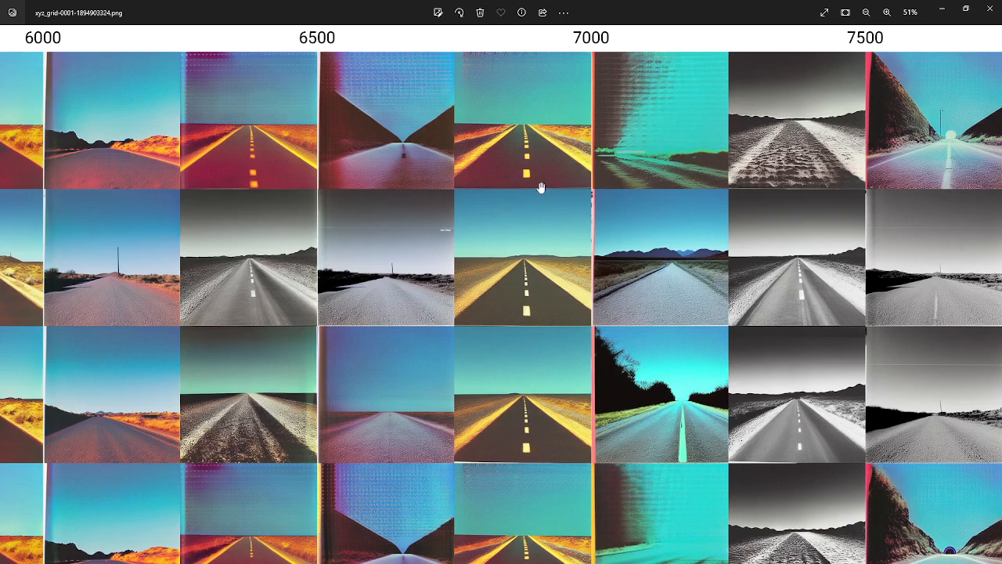
drag(553, 446, 552, 336)
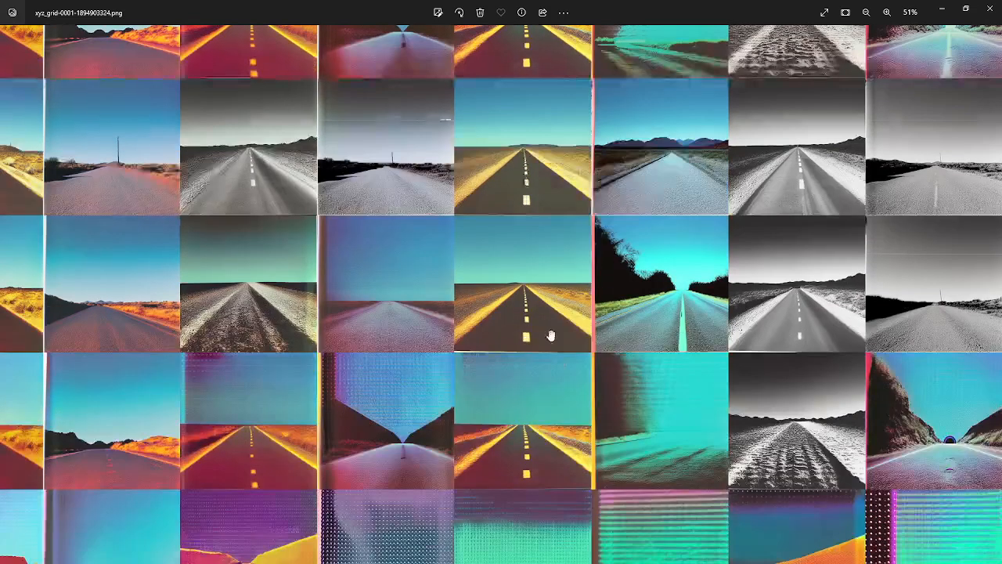
scroll(541, 372, up, 2)
drag(552, 449, 516, 373)
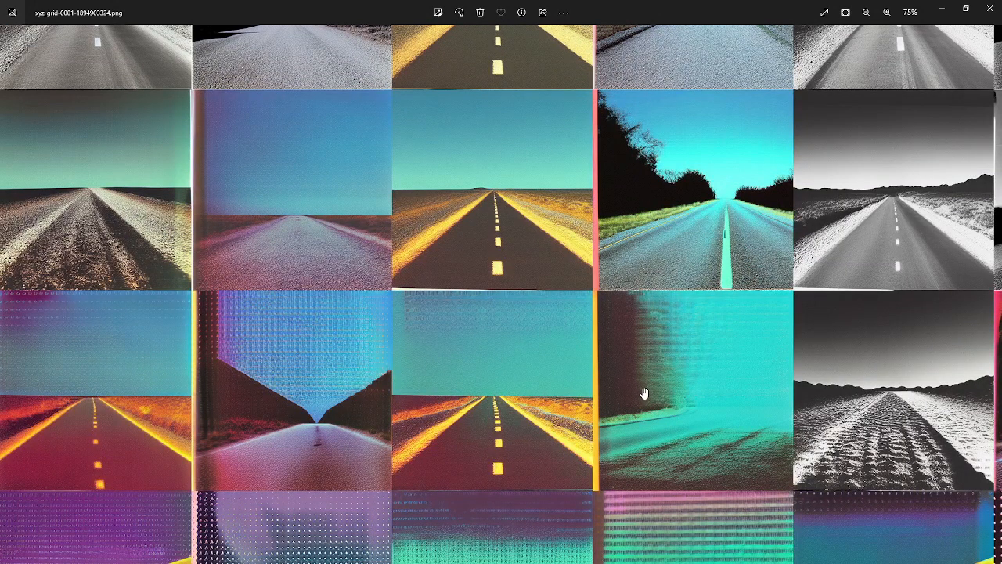
drag(524, 405, 348, 411)
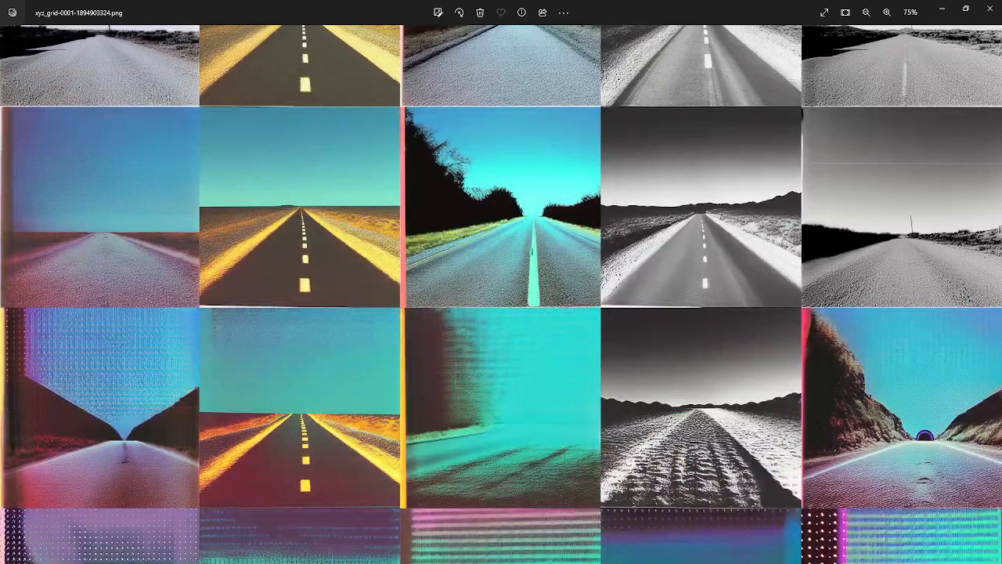
drag(318, 344, 649, 410)
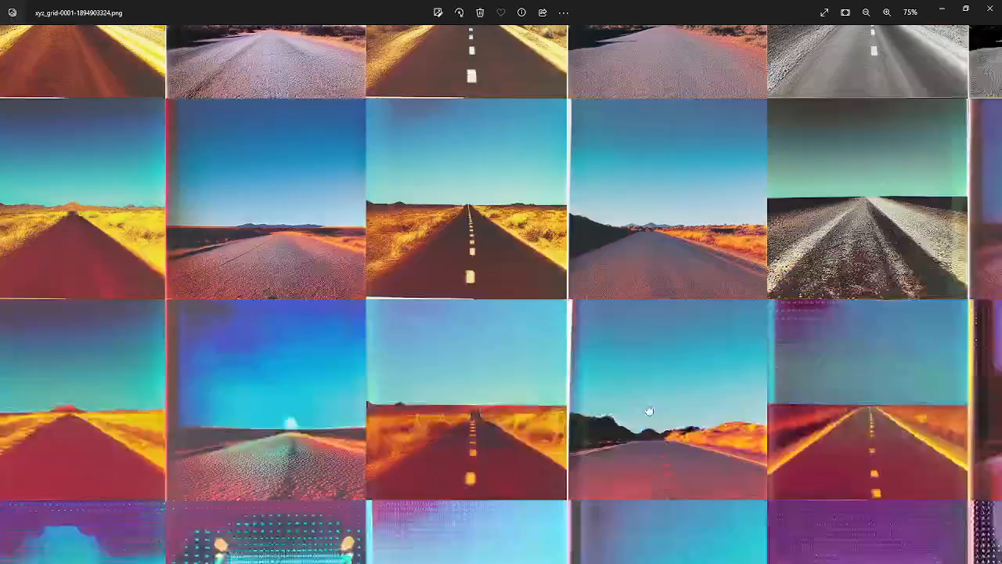
drag(258, 415, 927, 404)
scroll(551, 400, down, 6)
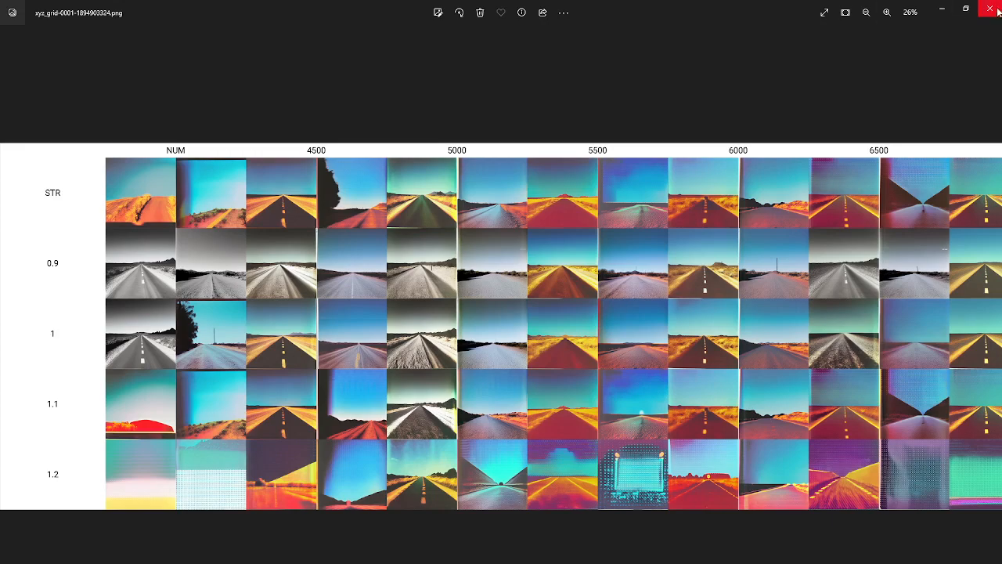
click(989, 8)
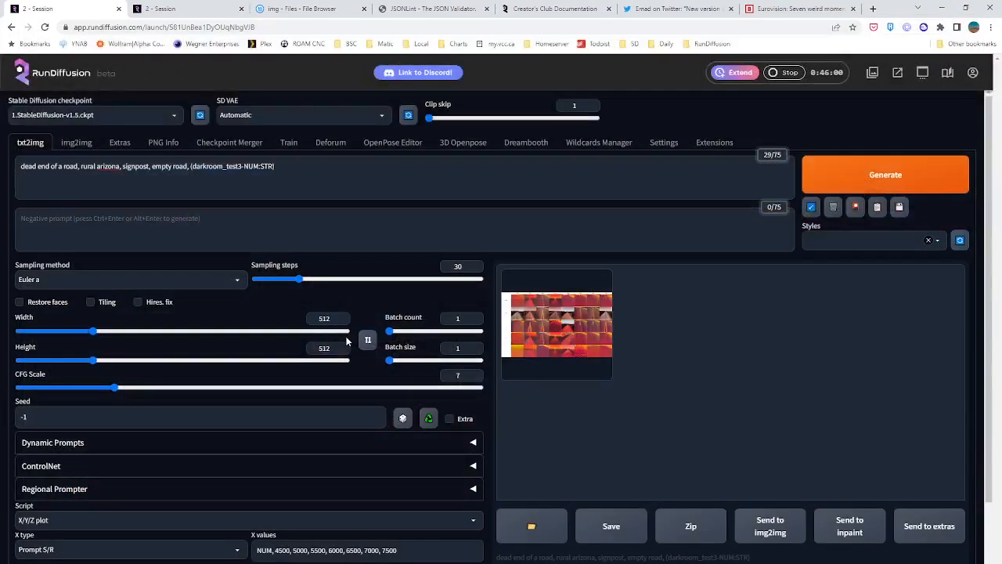
Save the newly finished X/Y/Z grid from the full-size viewer as xyz_grid-0002-757335610.png and open the saved file
click(561, 327)
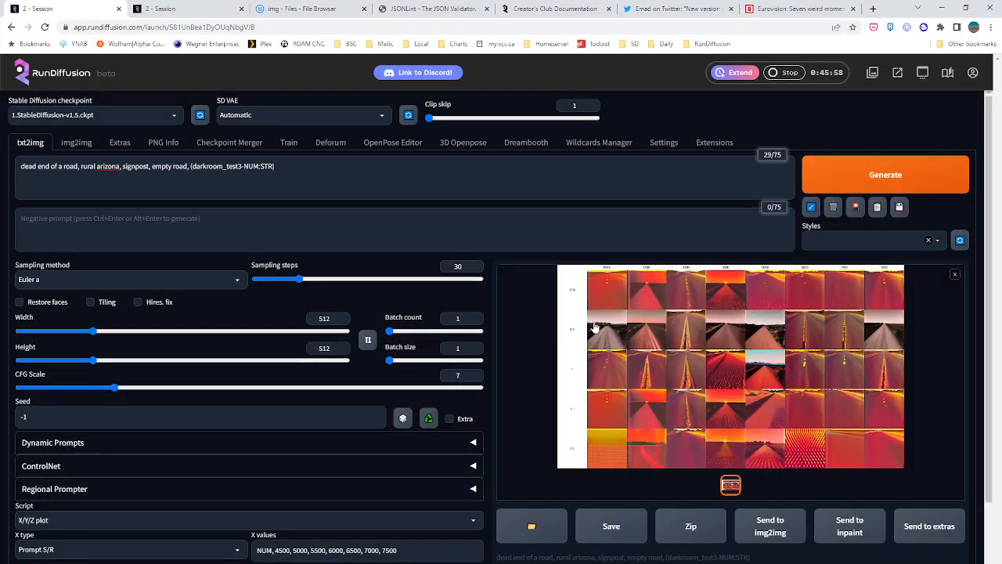
click(688, 354)
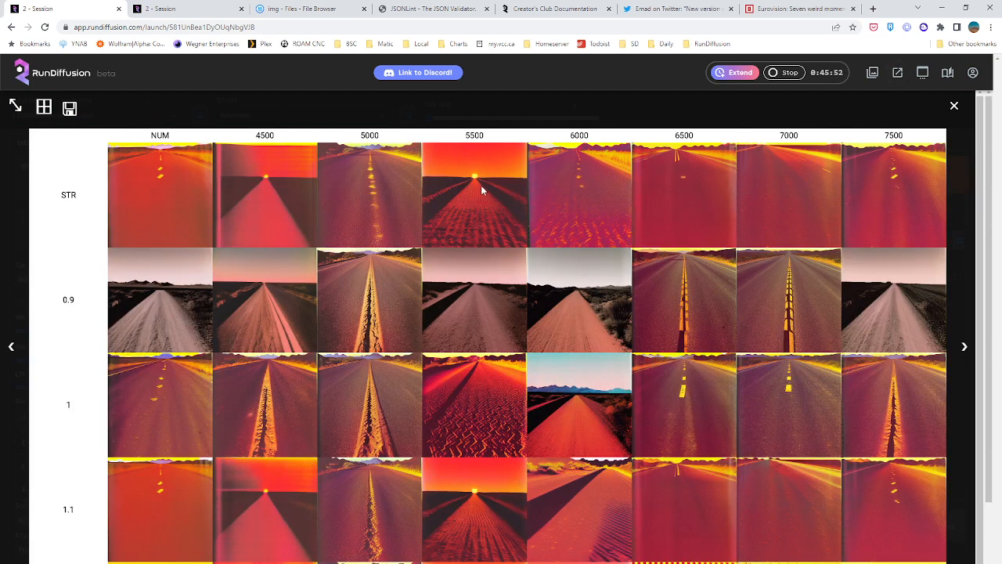
right_click(505, 254)
click(529, 283)
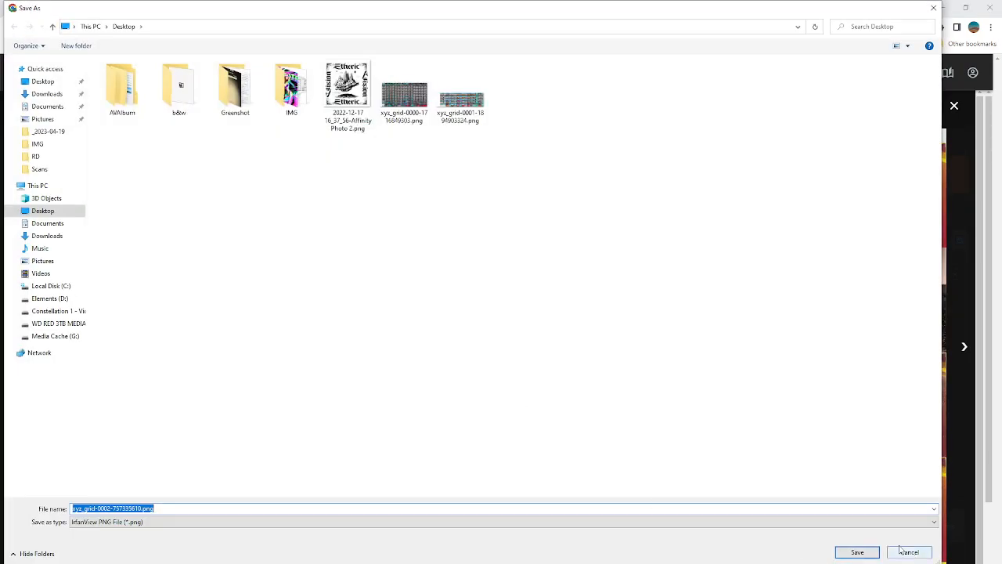
click(861, 555)
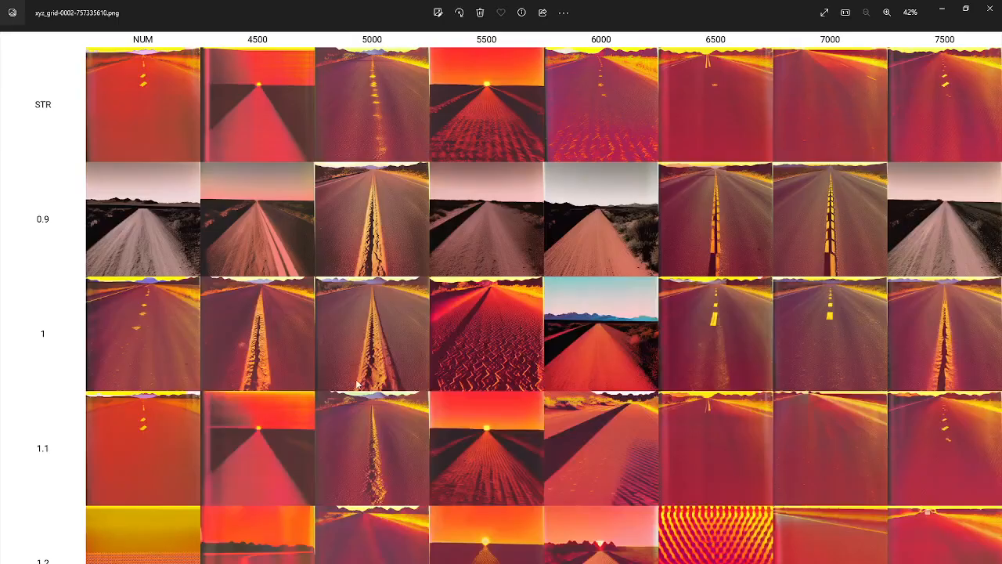
Examine the checkpoint 5500 road at strength 1.1 and the STR row across checkpoints in the new grid
scroll(598, 369, up, 4)
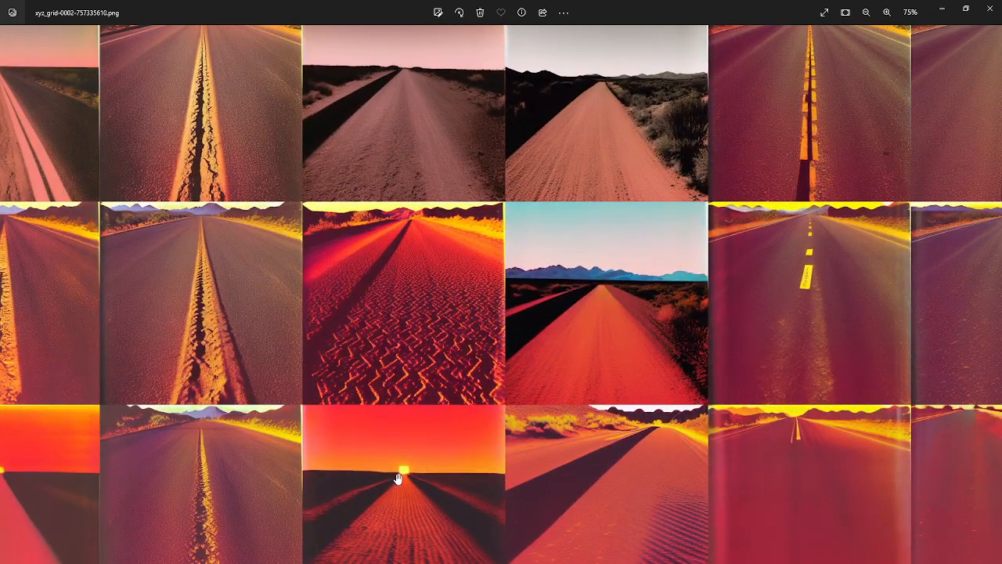
scroll(423, 508, up, 5)
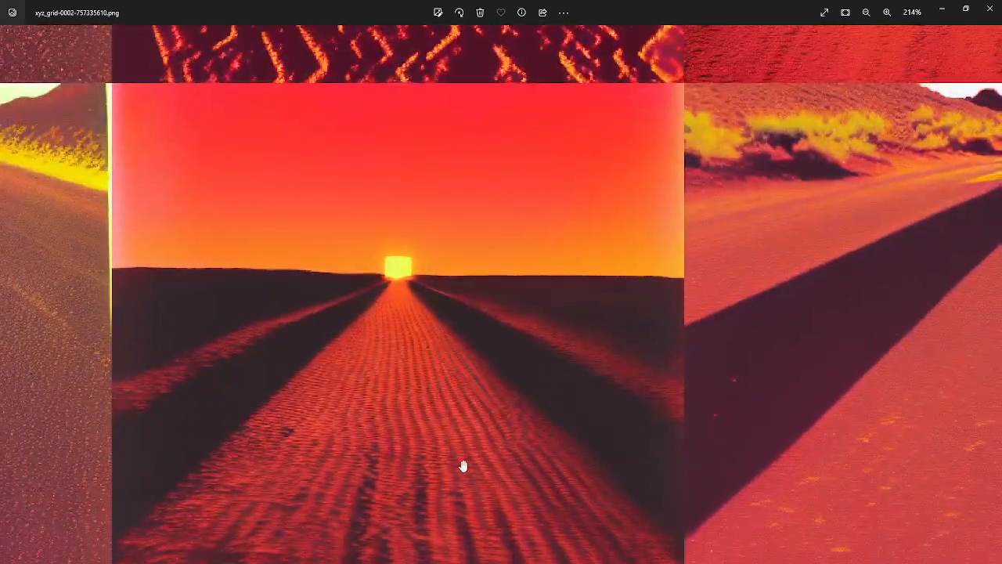
scroll(461, 470, down, 6)
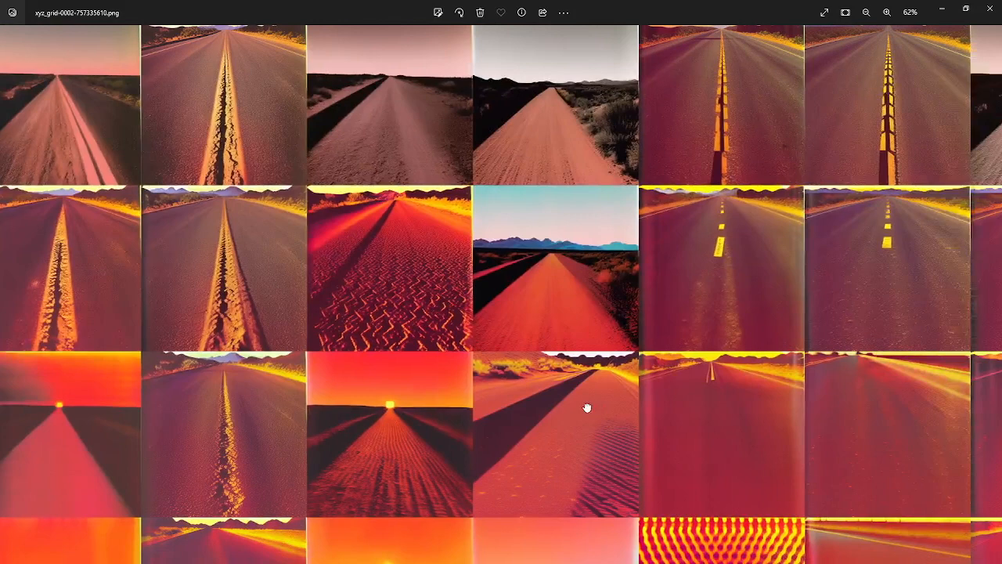
drag(587, 408, 353, 424)
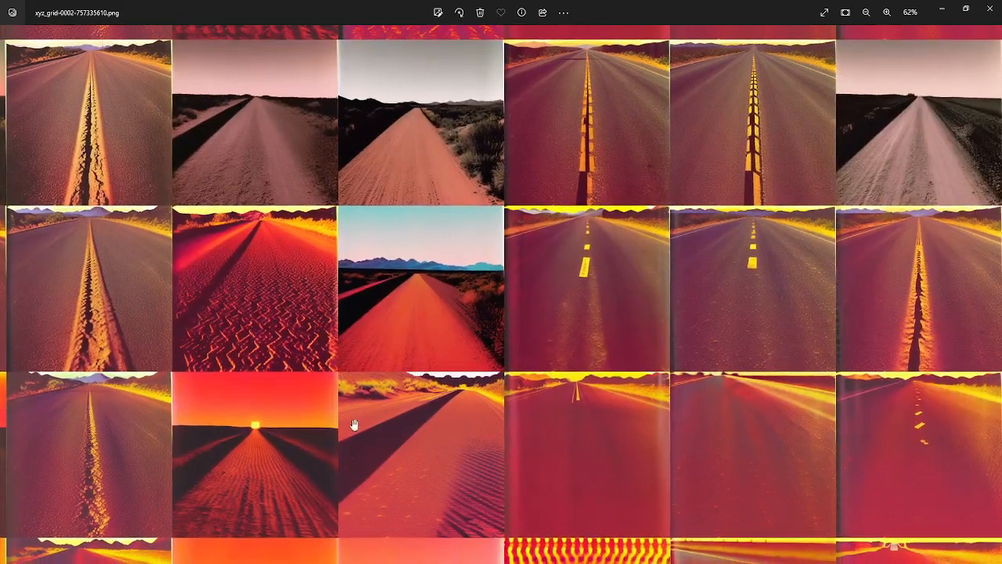
scroll(456, 410, down, 3)
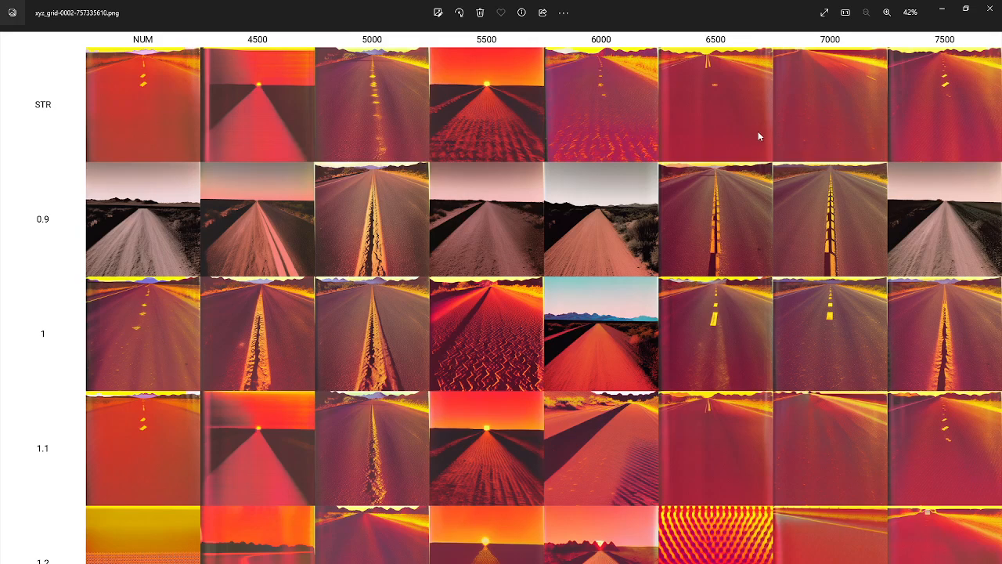
scroll(763, 134, up, 4)
drag(712, 143, 433, 538)
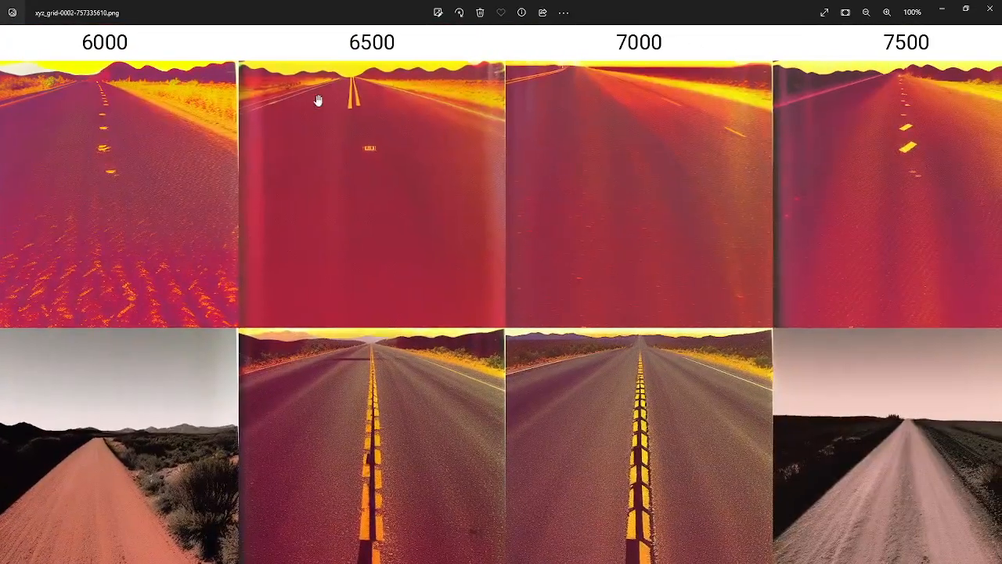
scroll(434, 164, left, 5)
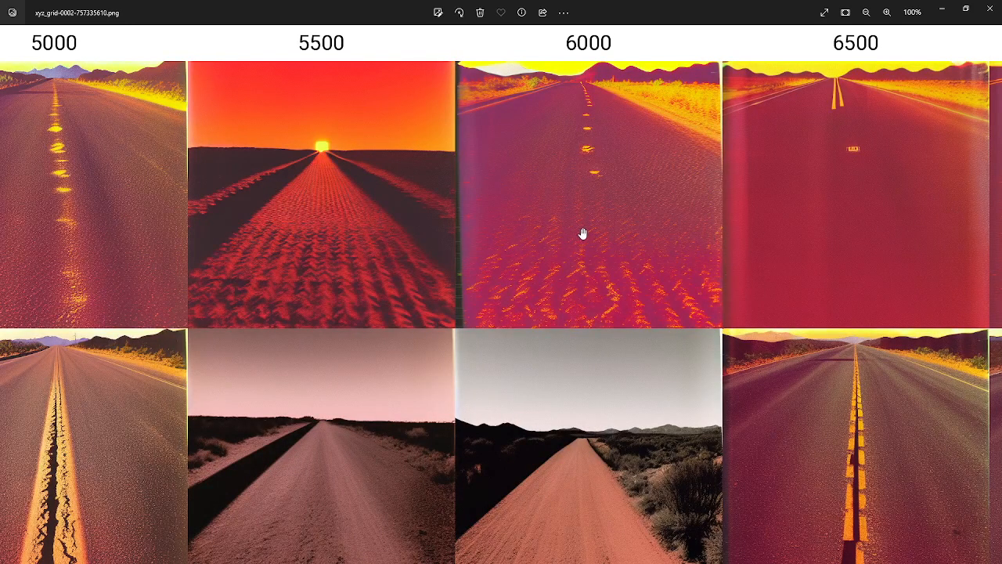
scroll(582, 233, left, 3)
scroll(628, 230, right, 8)
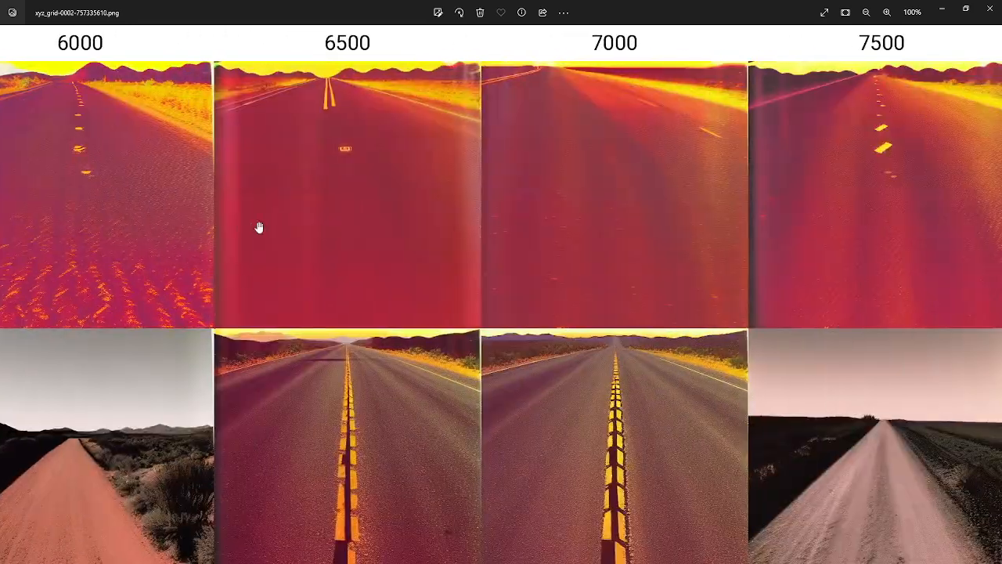
Compare the new grid's road images at strengths 0.9 to 1.2 across checkpoints 4500 to 7500
scroll(336, 217, down, 1)
drag(376, 364, 389, 237)
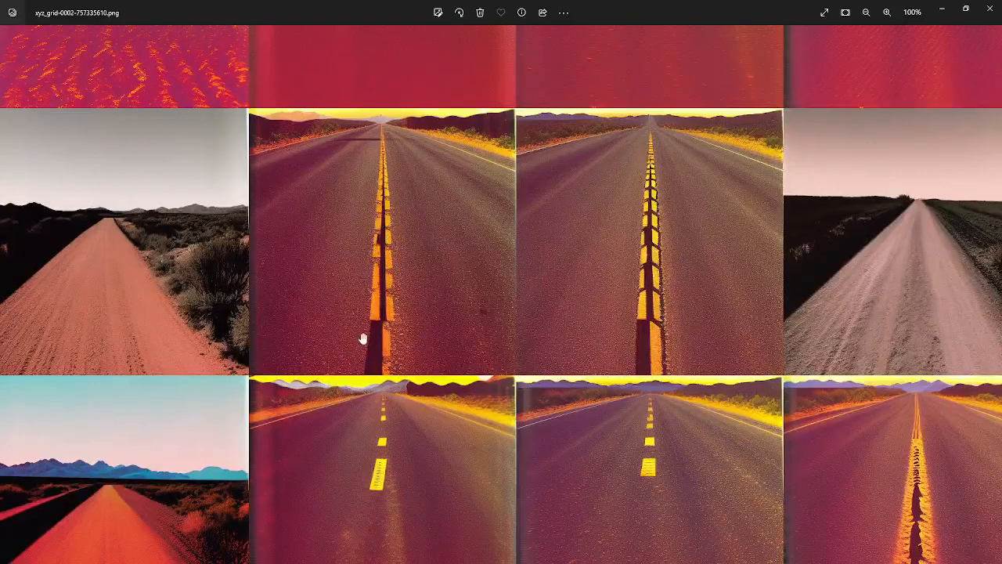
drag(369, 349, 369, 60)
drag(419, 329, 386, 83)
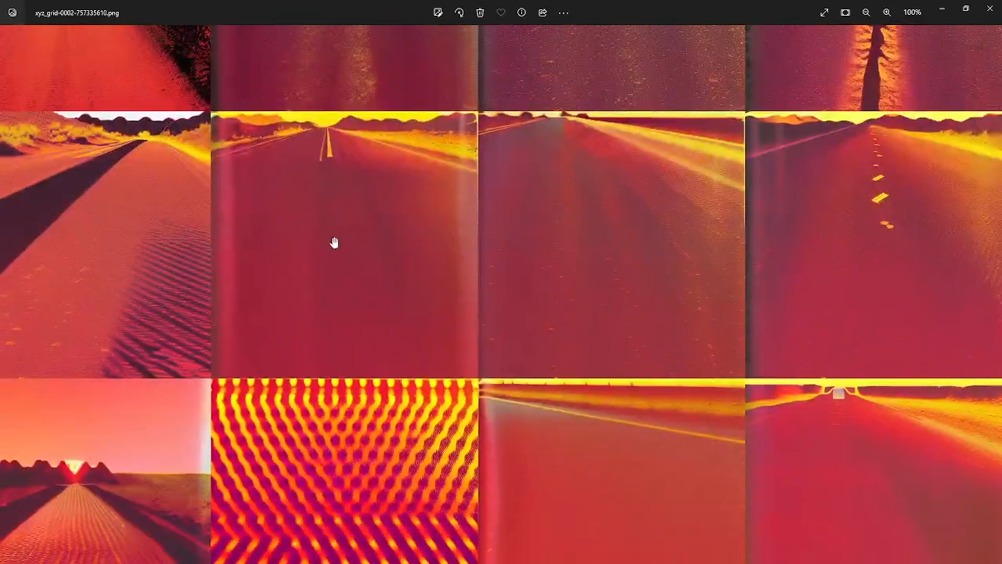
drag(334, 242, 904, 293)
drag(224, 304, 980, 295)
drag(707, 286, 327, 347)
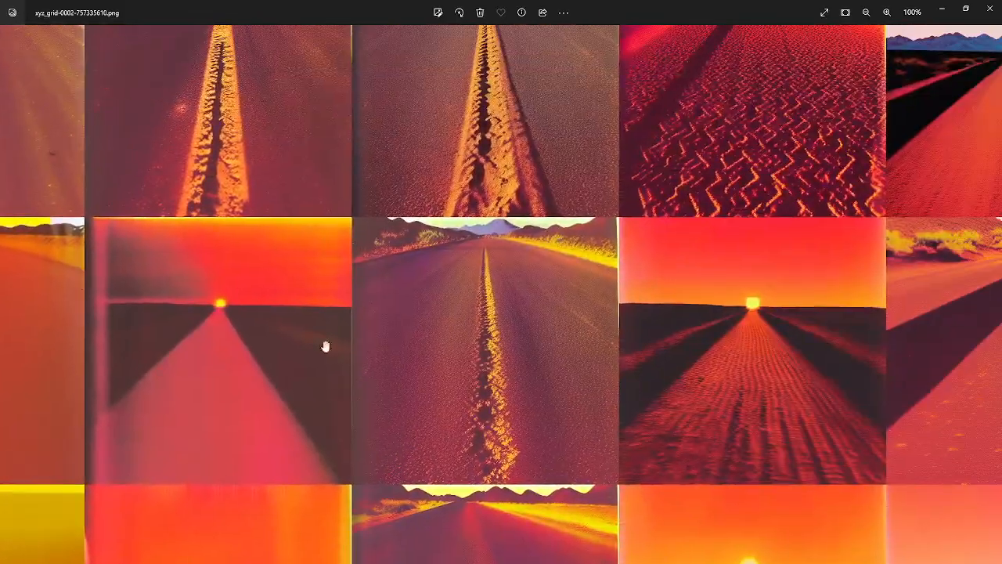
drag(648, 242, 55, 401)
drag(649, 322, 284, 343)
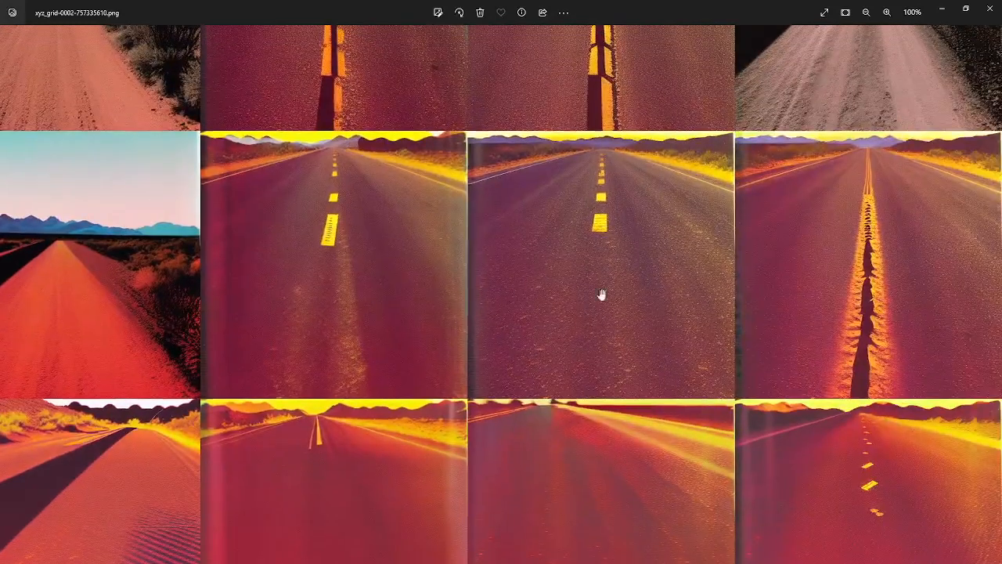
Review the whole checkpoint and strength grid zoomed out, then leave the saved image and the full-size viewer
scroll(826, 182, down, 5)
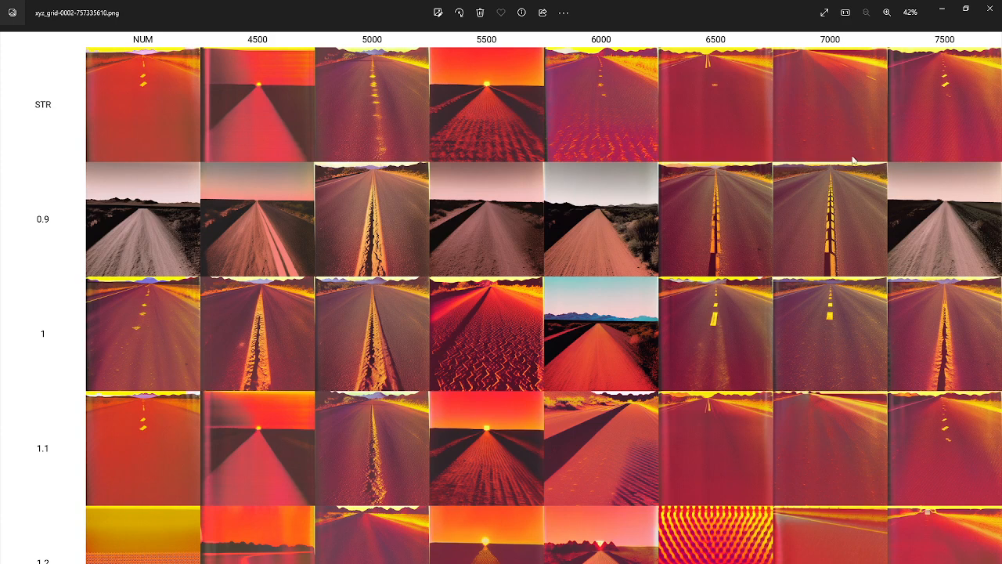
click(942, 8)
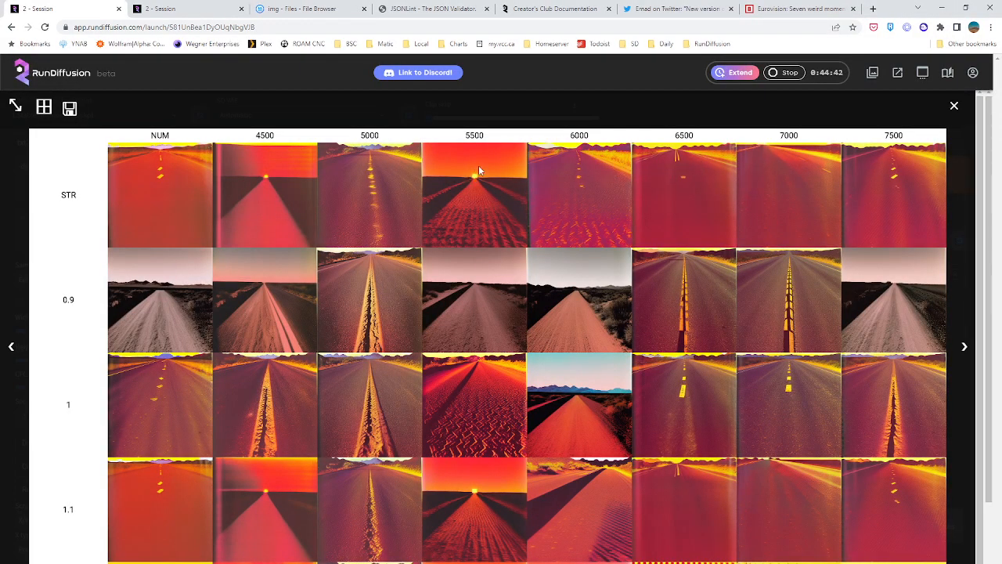
click(954, 106)
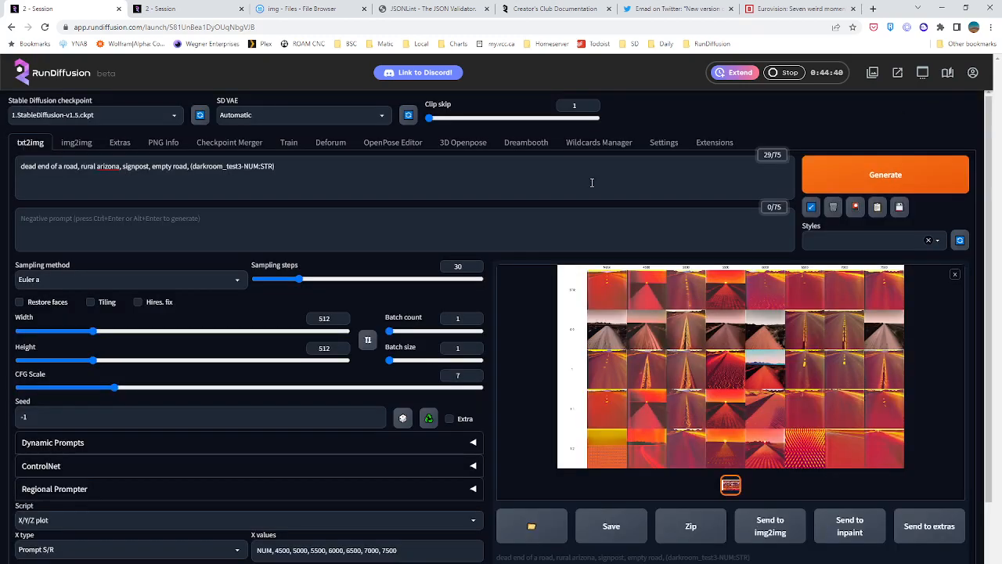
Reduce the X/Y/Z plot's X values to NUM, 5500, 6000, 6500, 7000, 7500 and its Y values to STR, 0.9, 1, 1.1
scroll(288, 438, down, 1)
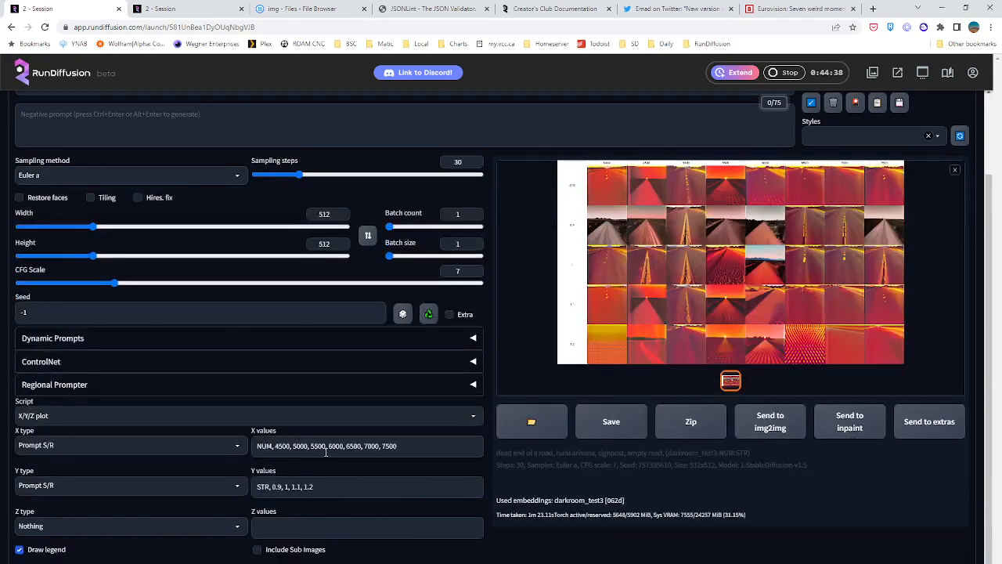
drag(274, 445, 305, 447)
key(BackSpace)
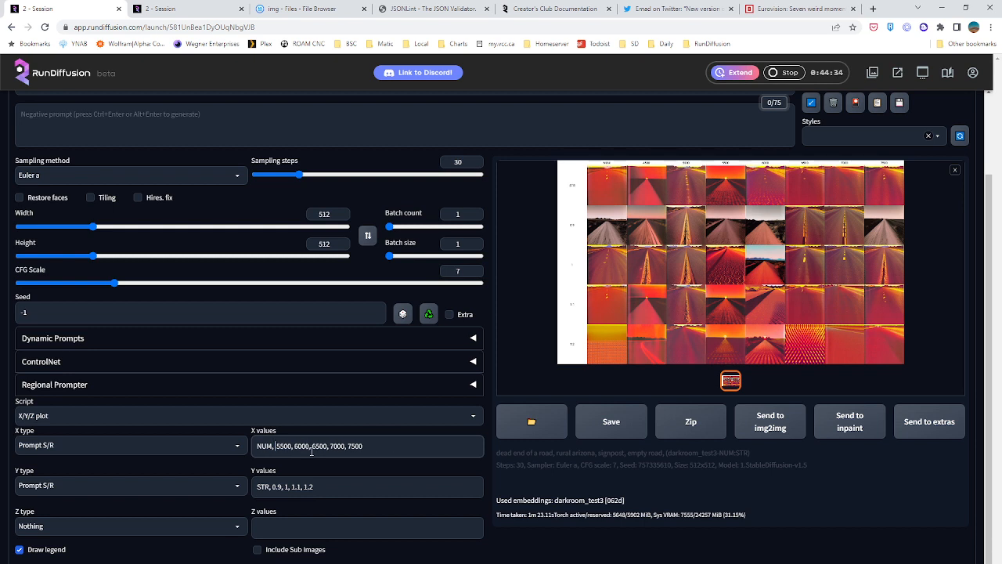
drag(346, 445, 363, 480)
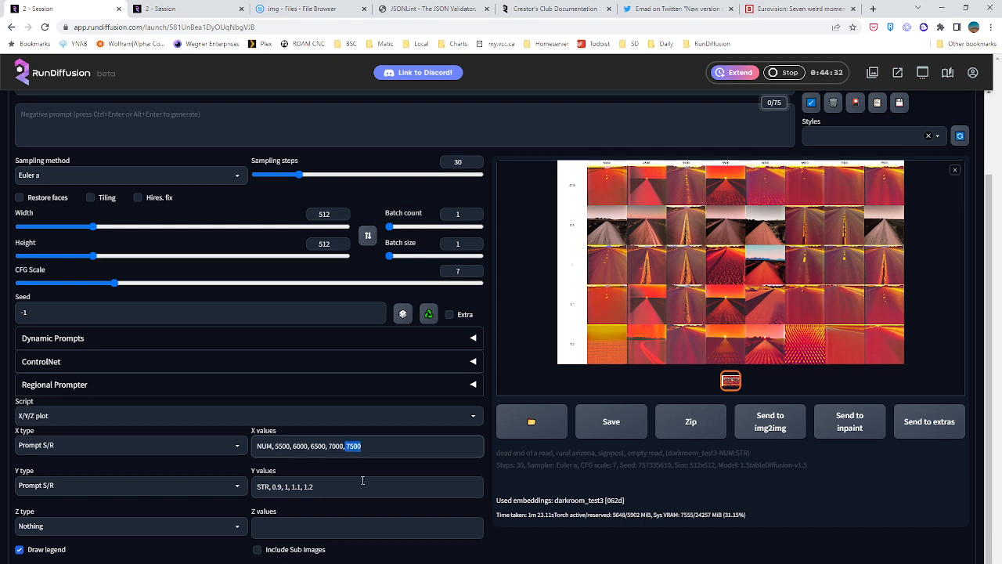
key(Right)
drag(303, 487, 382, 500)
key(BackSpace)
key(BackSpace)
key(BackSpace)
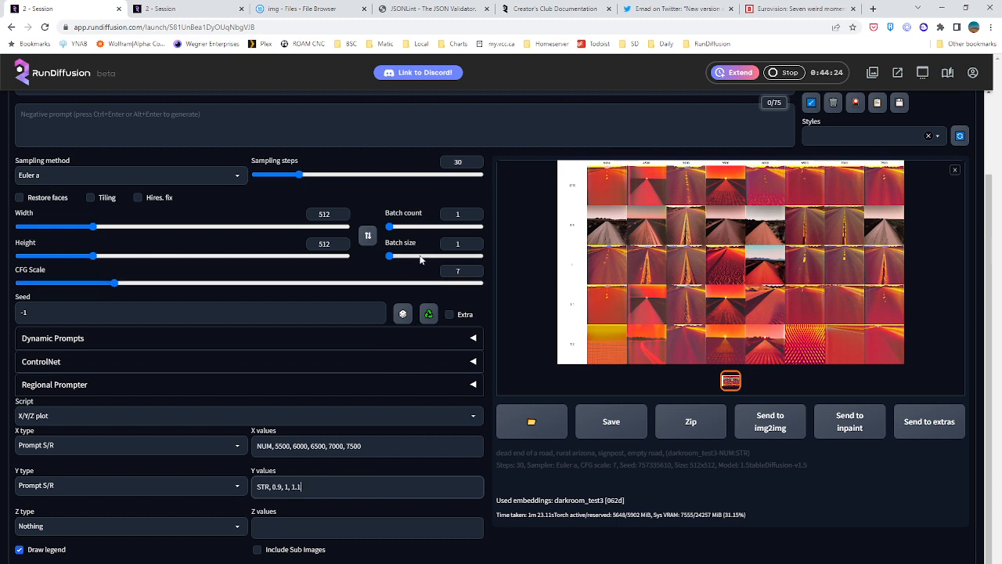
Set the batch count to 3 and generate the reduced X/Y/Z grid
drag(389, 226, 401, 228)
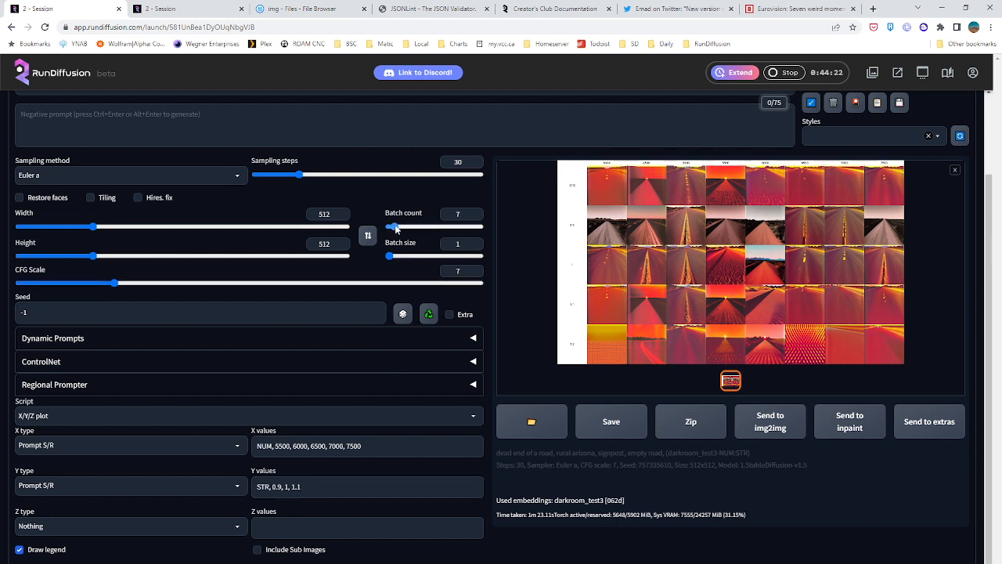
drag(463, 214, 421, 223)
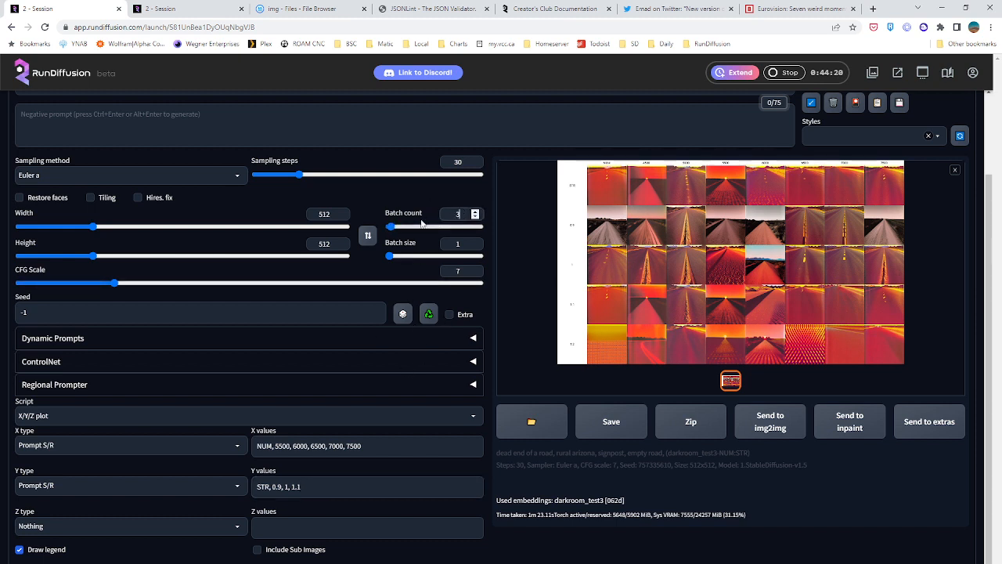
scroll(401, 288, up, 3)
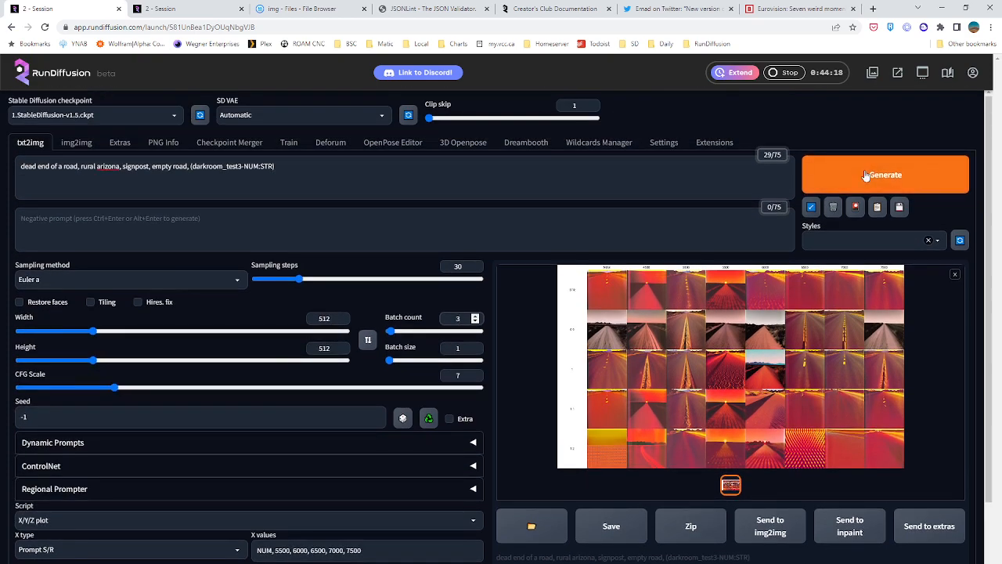
click(866, 175)
Switch to the Deforum session, update the animation video and play it back
click(196, 8)
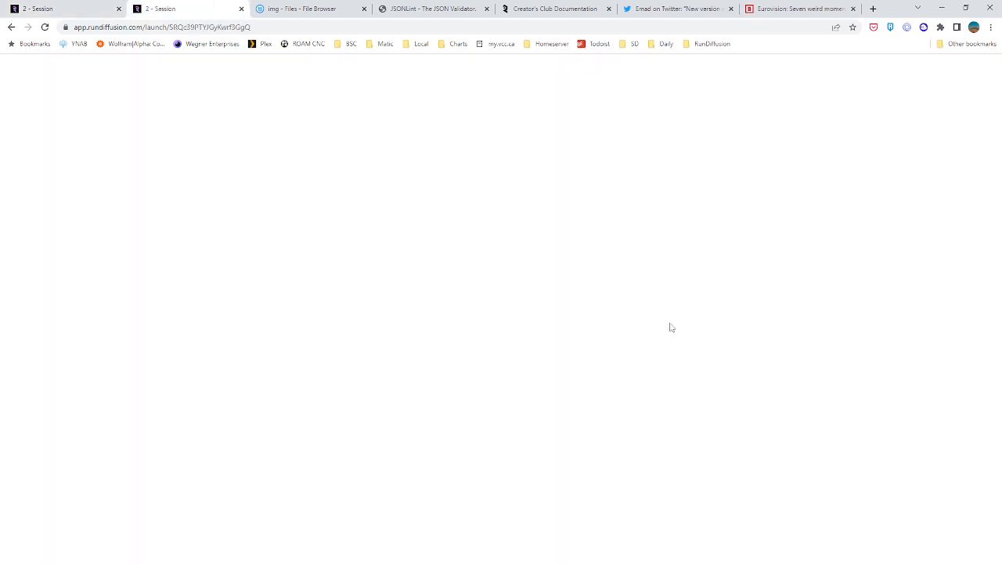
scroll(691, 315, up, 5)
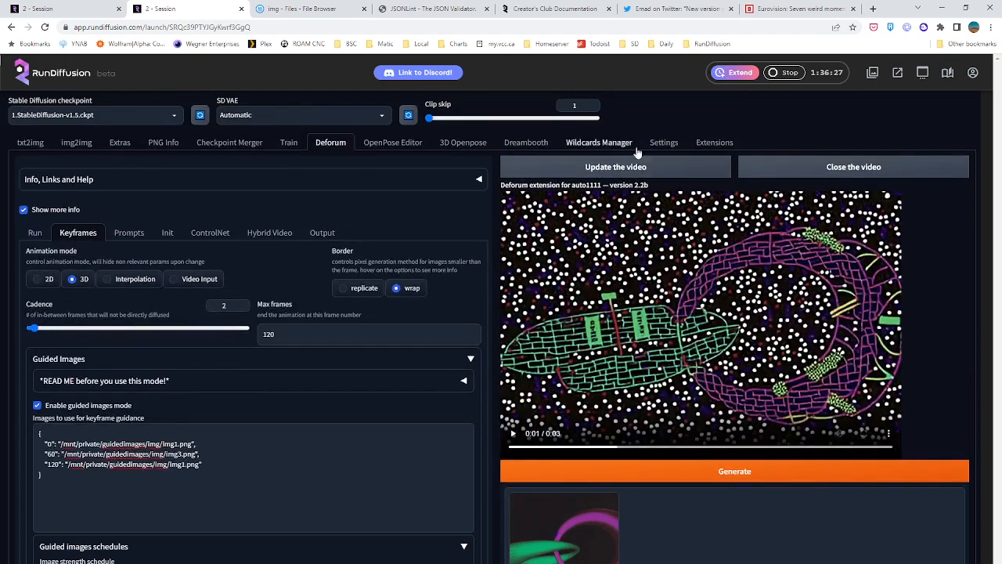
click(634, 166)
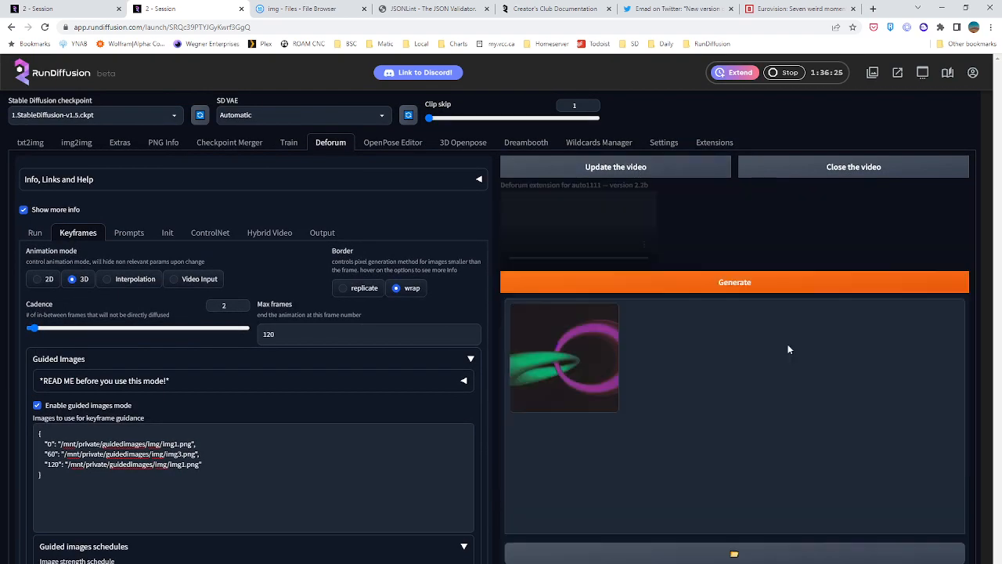
click(514, 436)
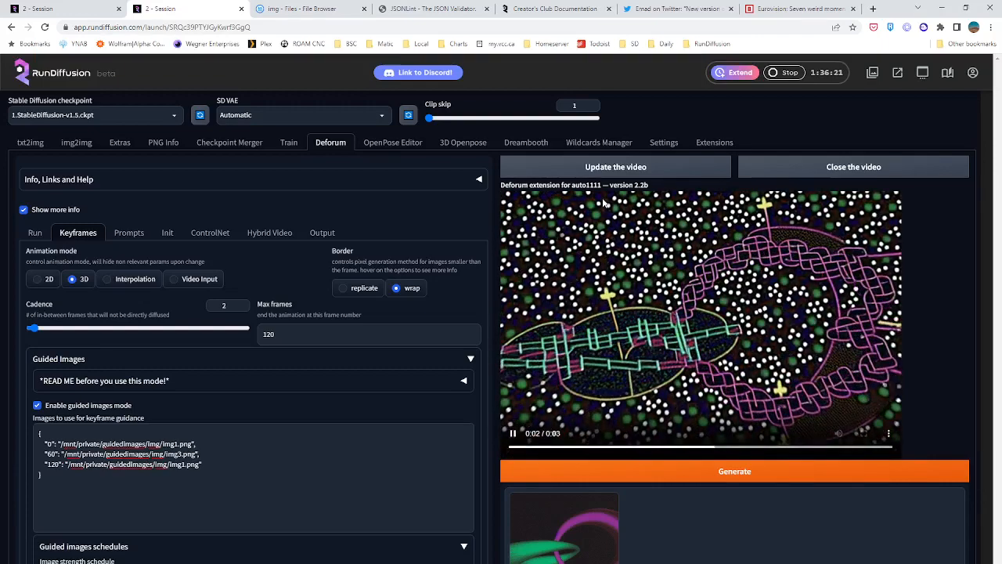
click(593, 166)
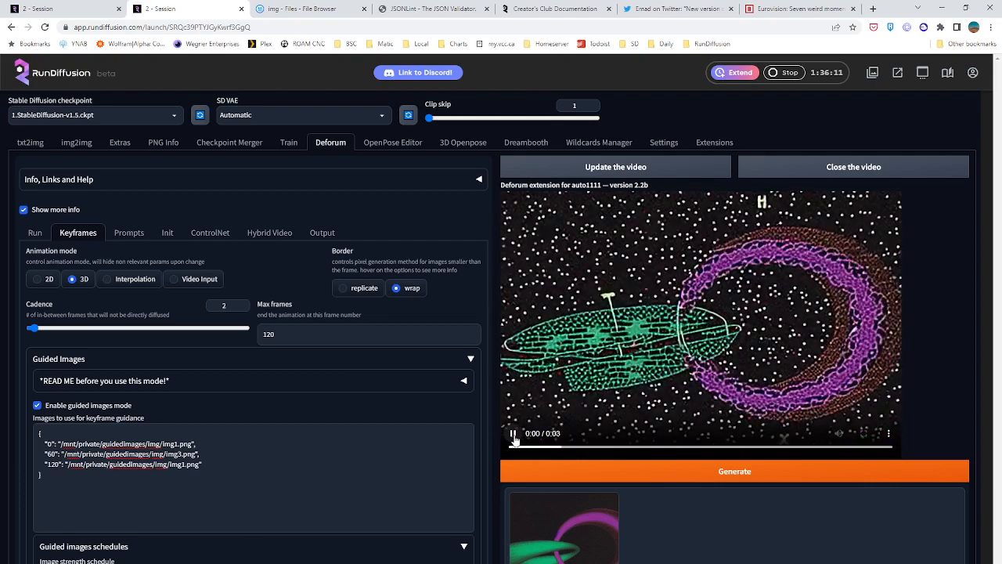
click(514, 435)
Edit the Deforum seed schedule to use 79 at frame 0 and -1 from frame 1
scroll(273, 426, down, 2)
scroll(99, 420, up, 1)
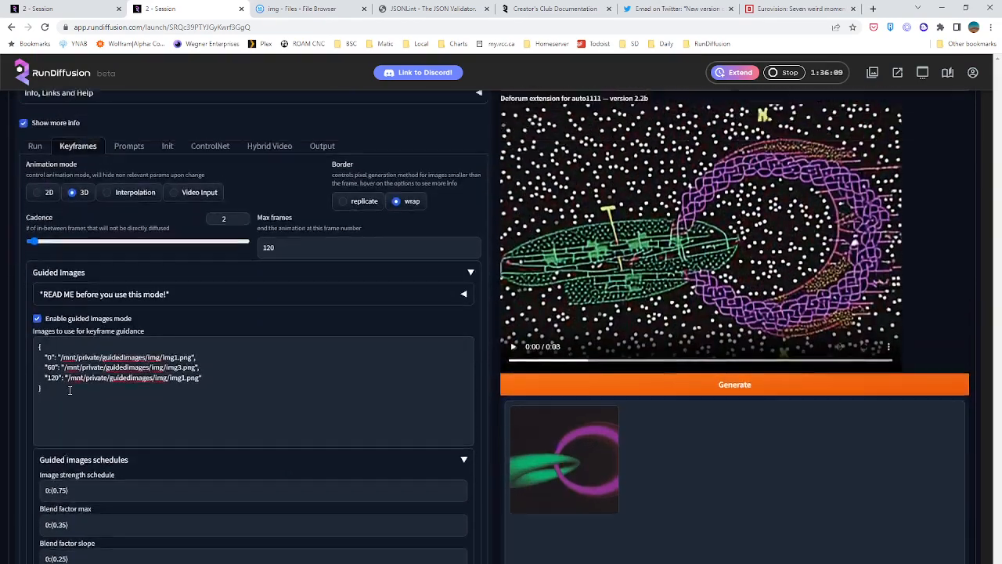
scroll(110, 392, down, 4)
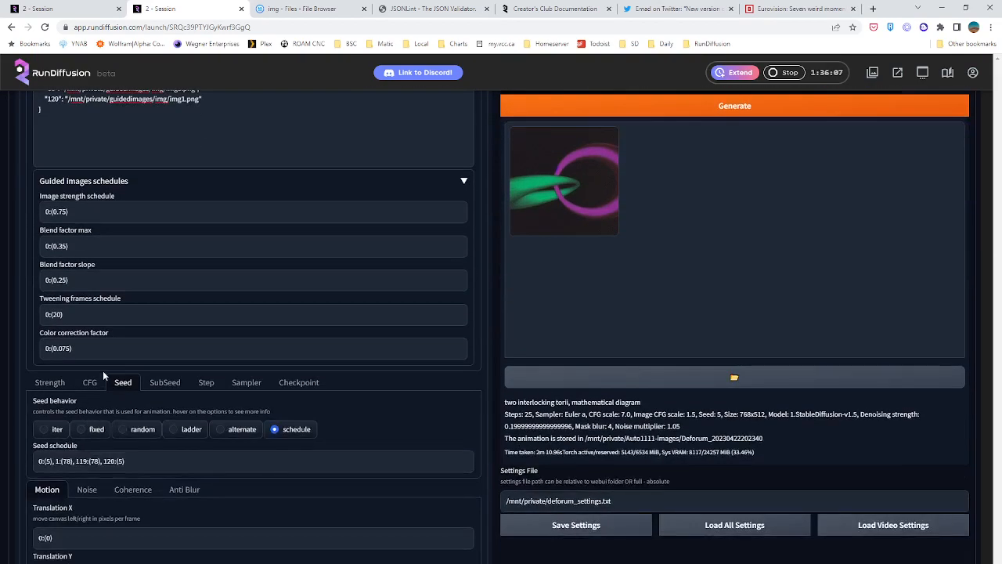
double_click(67, 461)
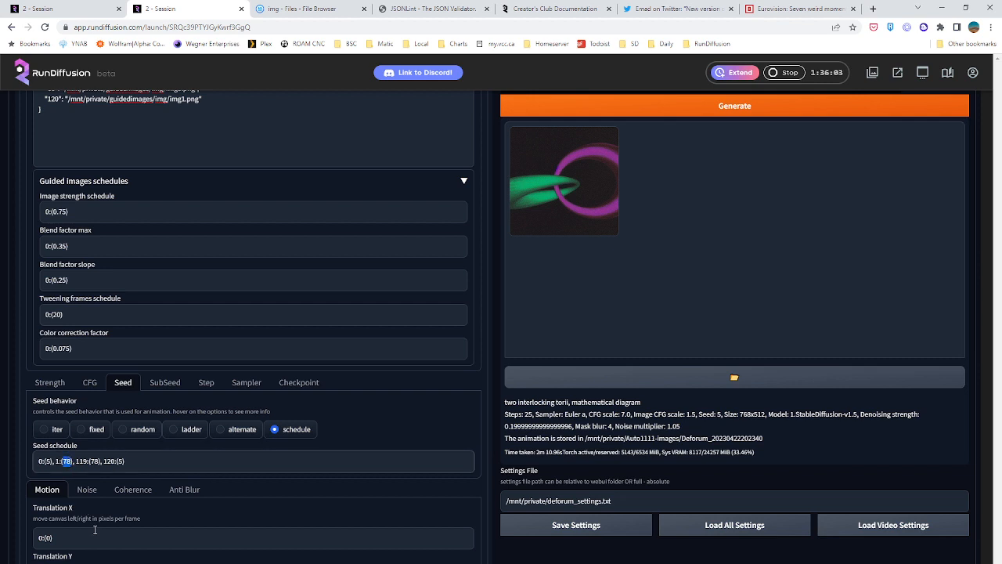
click(48, 461)
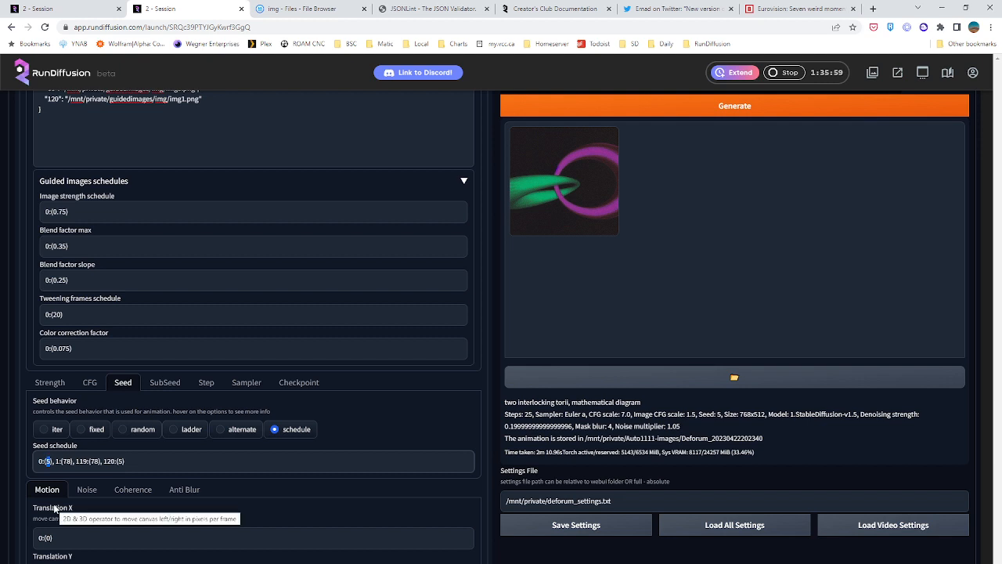
text(78)
key(BackSpace)
text(9)
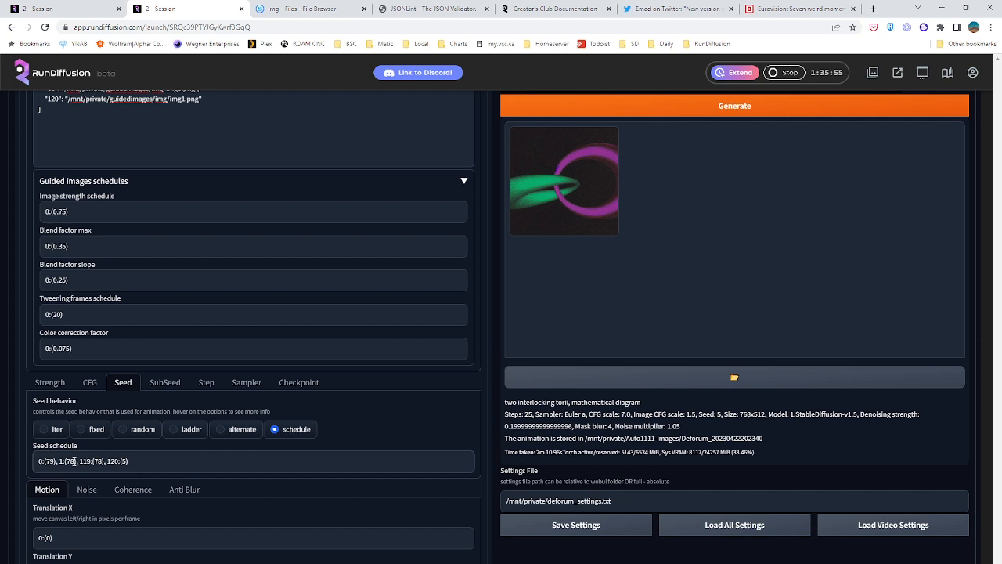
double_click(71, 461)
text(-1)
text(-1)
Start generating the Deforum animation and check the X/Y/Z grid's progress in the other session
scroll(326, 459, up, 4)
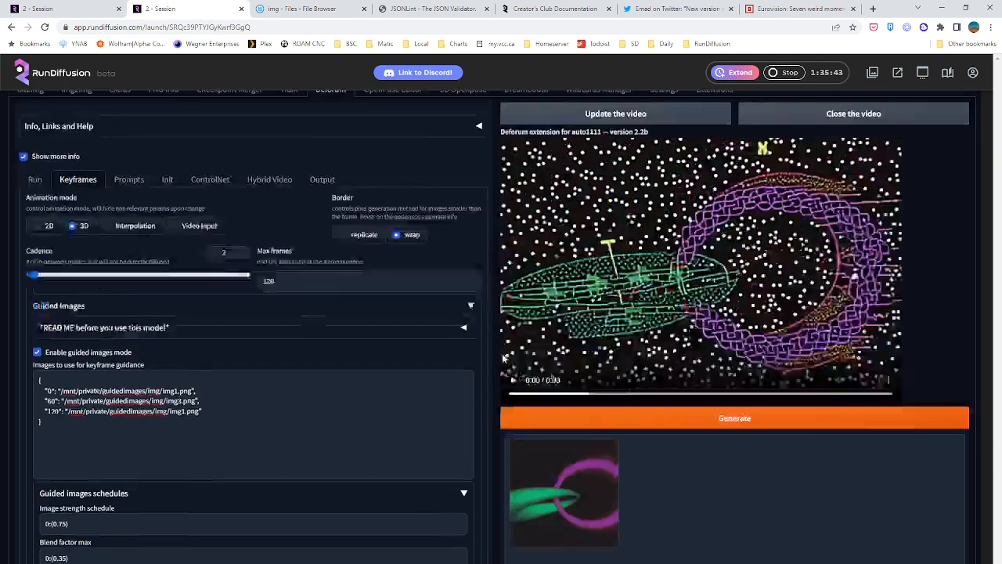
scroll(505, 358, up, 1)
click(681, 475)
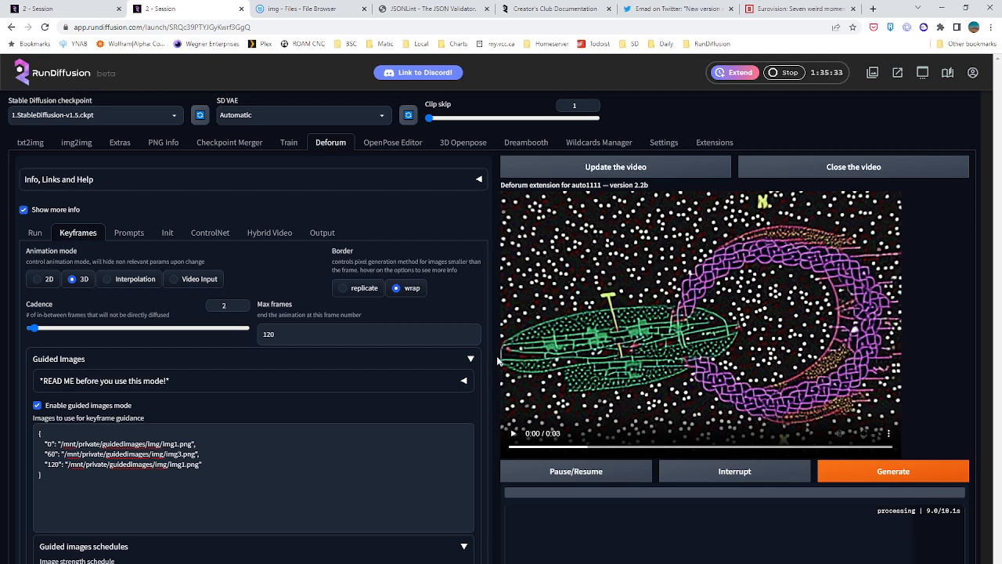
scroll(505, 398, down, 3)
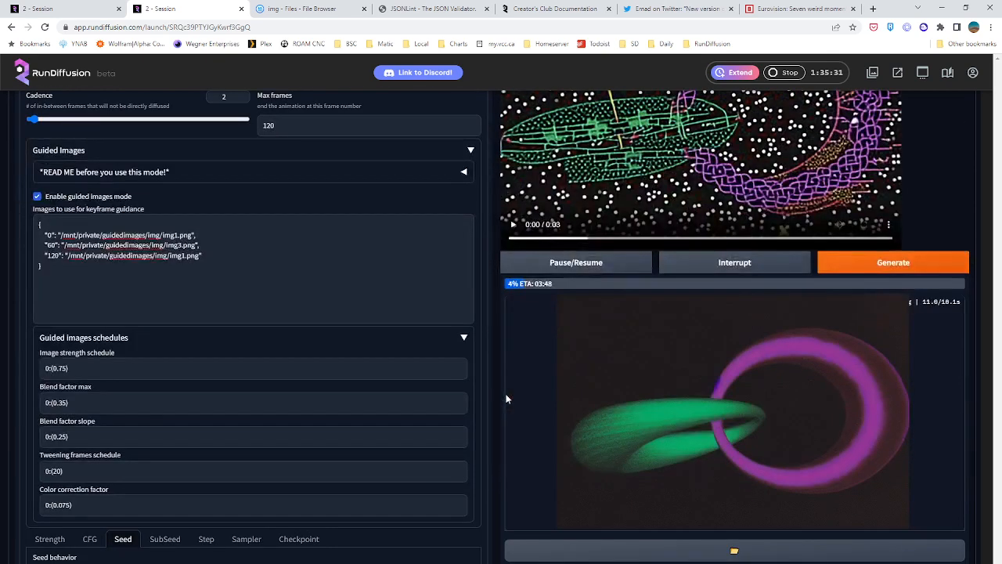
click(75, 8)
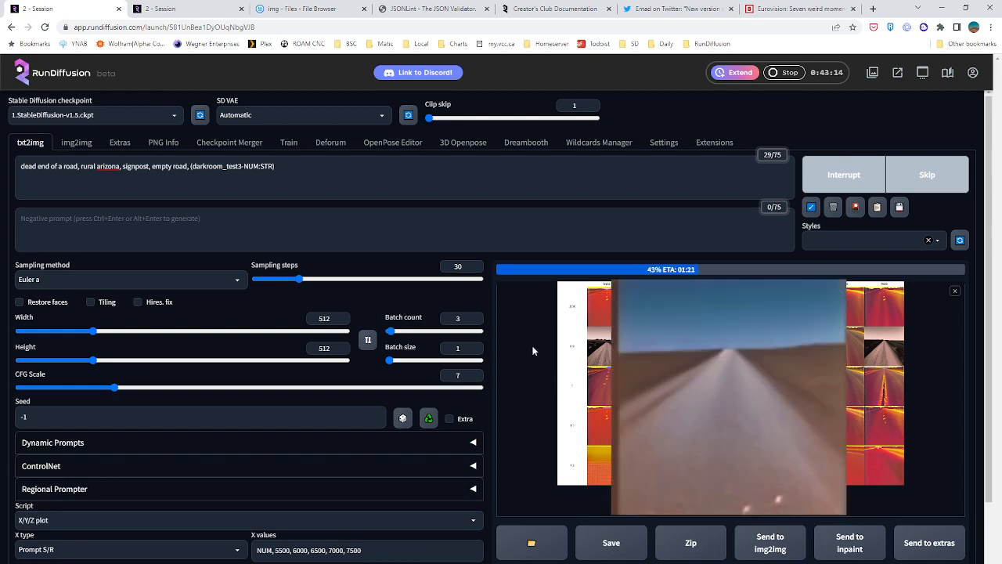
click(189, 8)
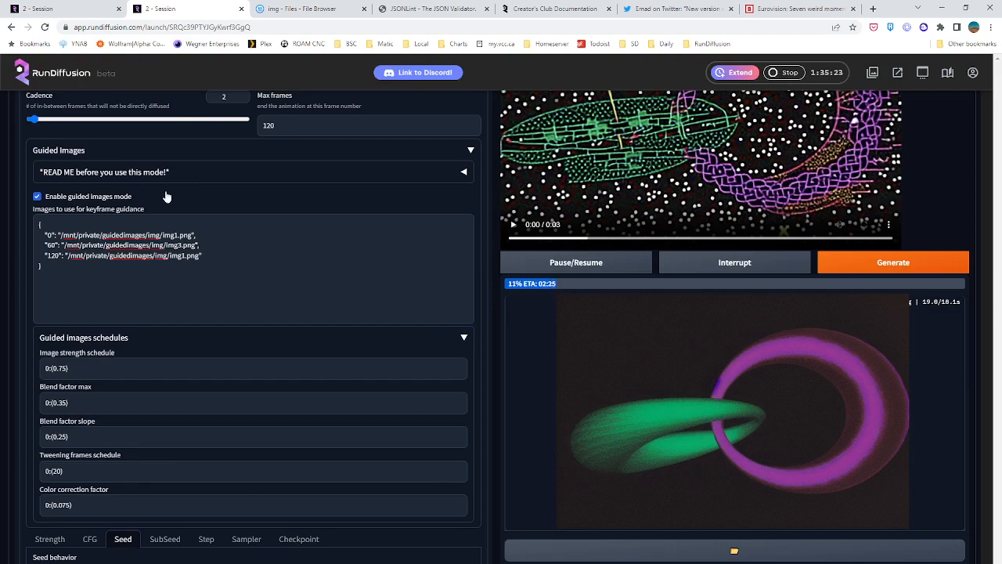
Set the width in the Deforum run settings to 640
scroll(144, 242, up, 3)
click(35, 233)
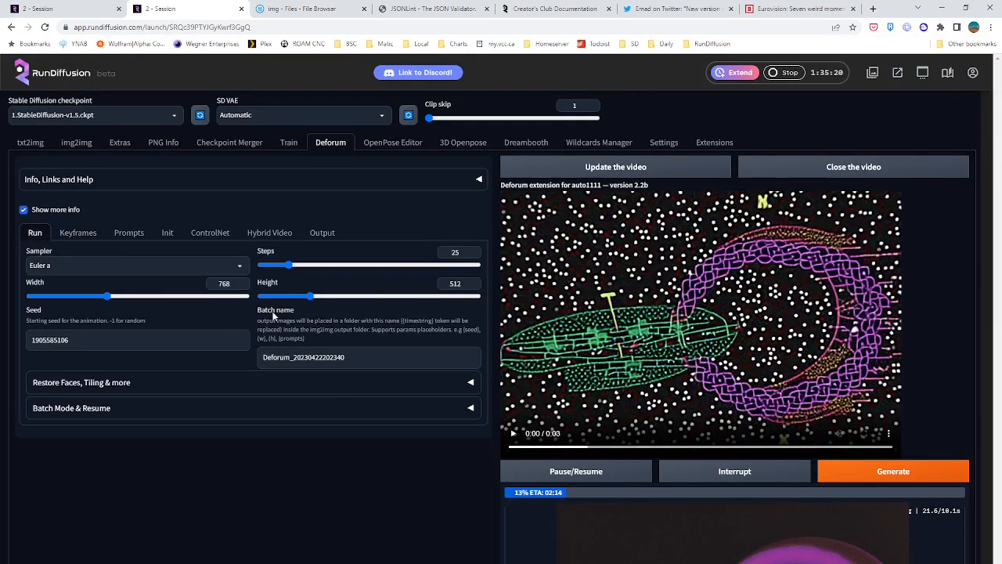
click(99, 302)
drag(99, 302, 94, 302)
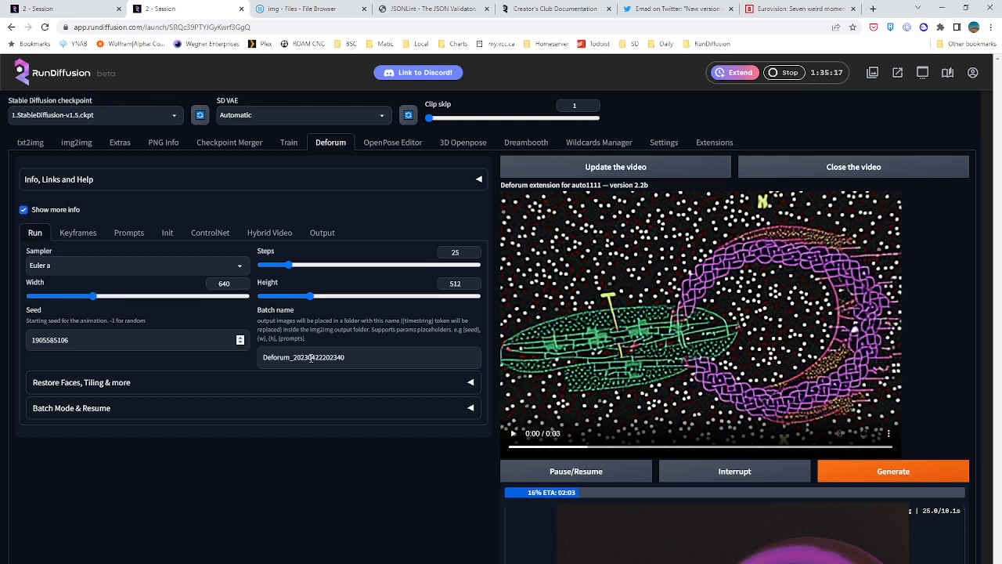
Check the Deforum preview and the X/Y/Z grid's generation progress in both sessions
scroll(504, 508, down, 1)
scroll(504, 508, down, 3)
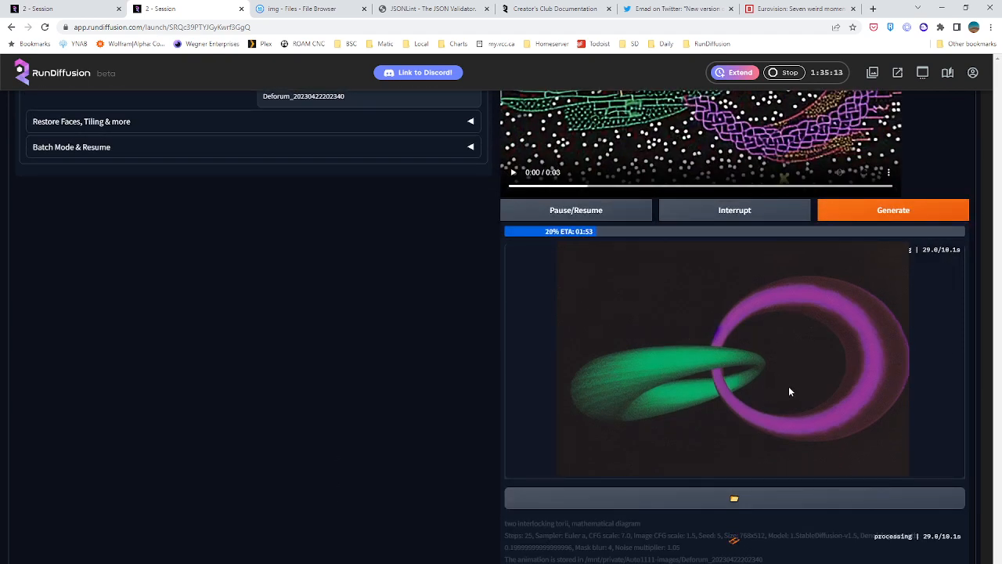
scroll(463, 438, up, 1)
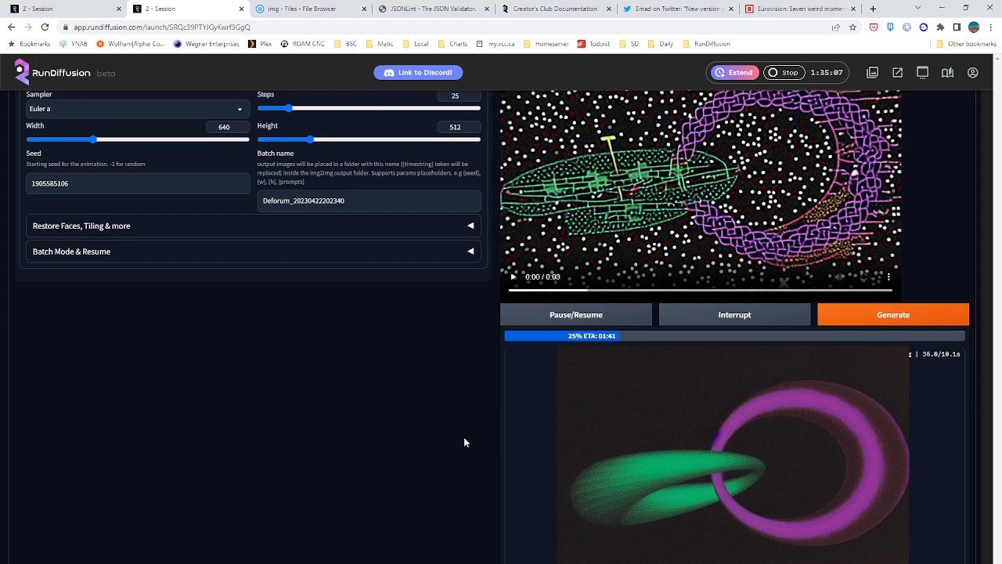
scroll(463, 441, up, 2)
click(81, 6)
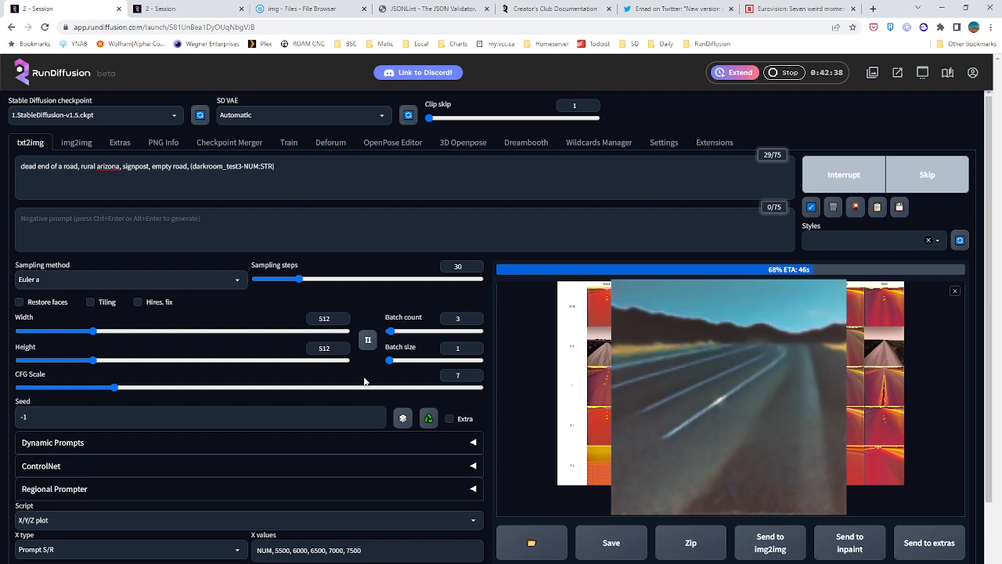
click(153, 9)
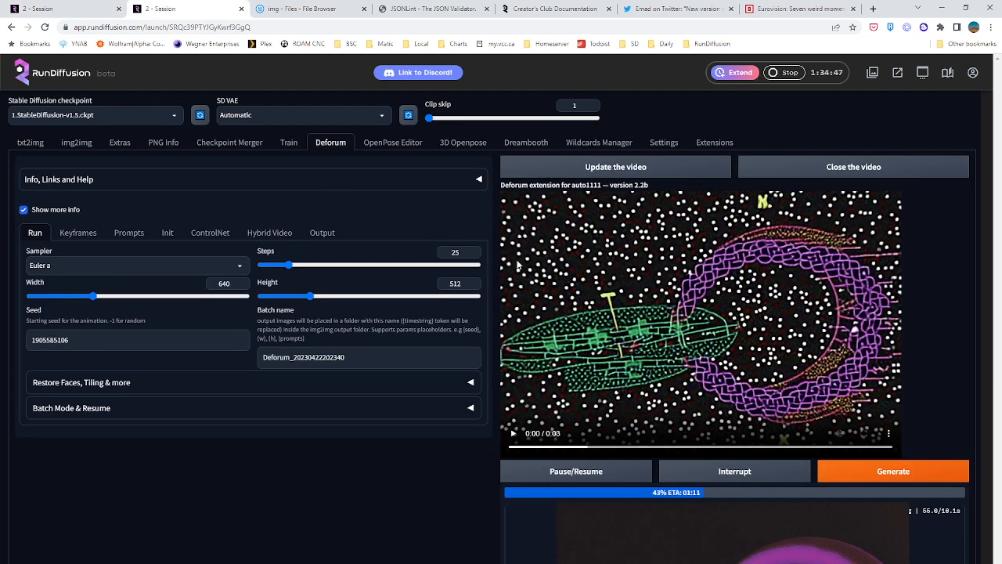
Open the page for launching another session, and return to the Deforum session with the running sessions list closed
click(923, 73)
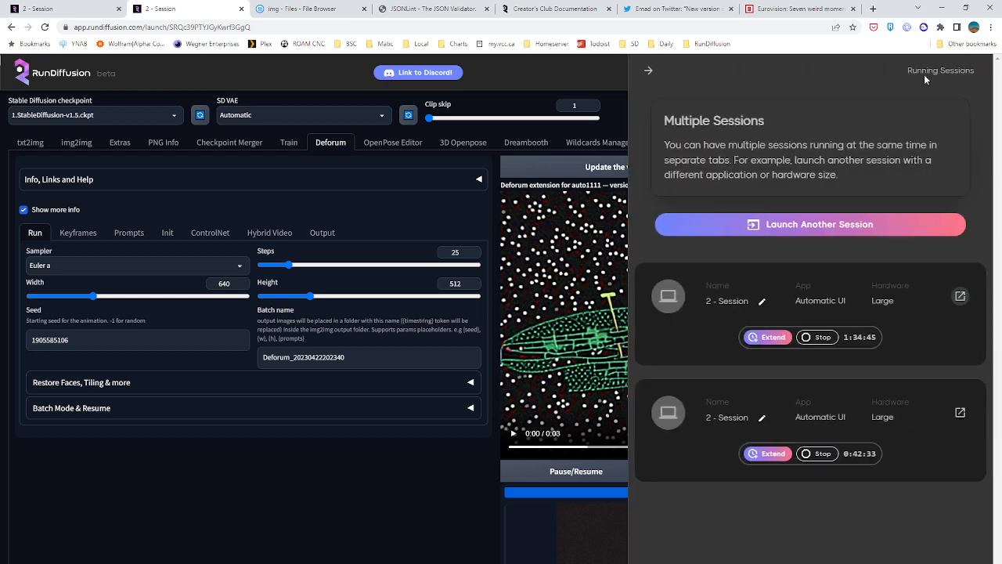
click(796, 224)
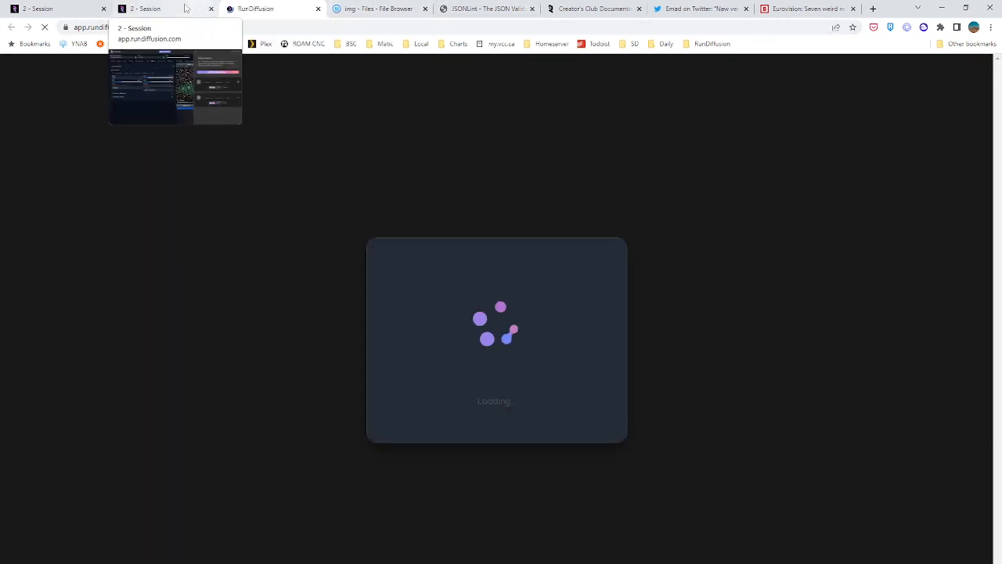
click(149, 8)
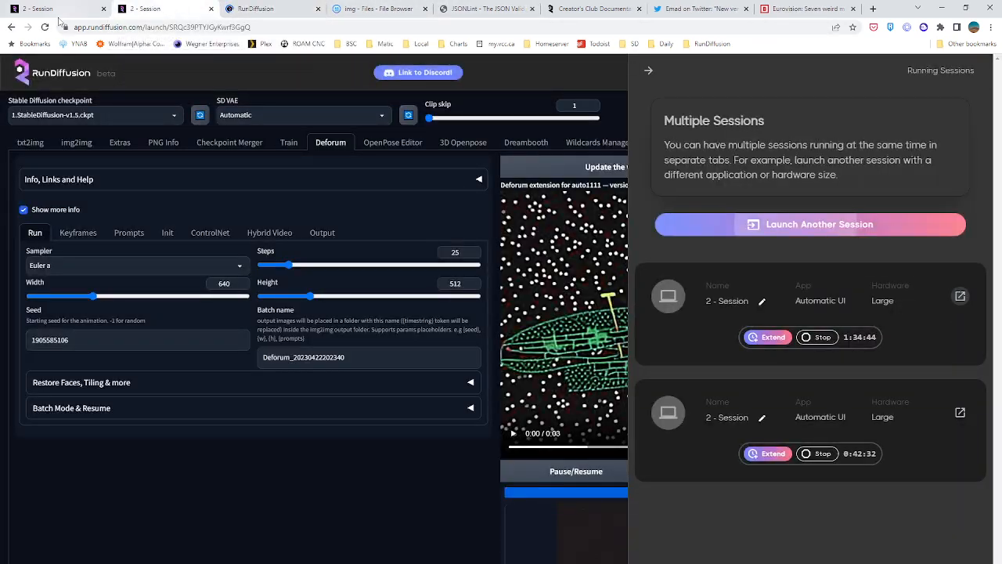
click(648, 69)
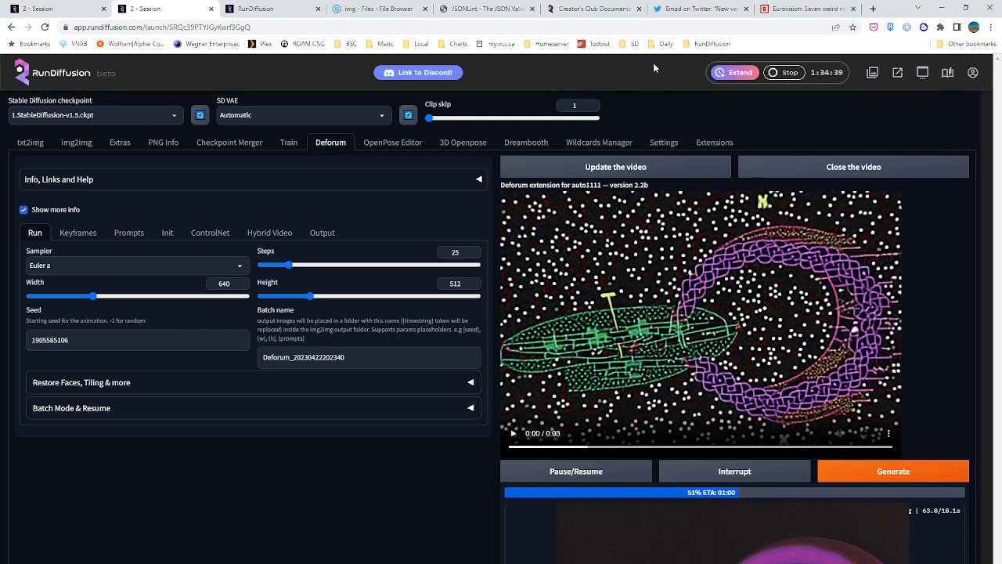
Check the X/Y/Z grid's generation progress in the first session and the Deforum animation's progress in the second
click(55, 6)
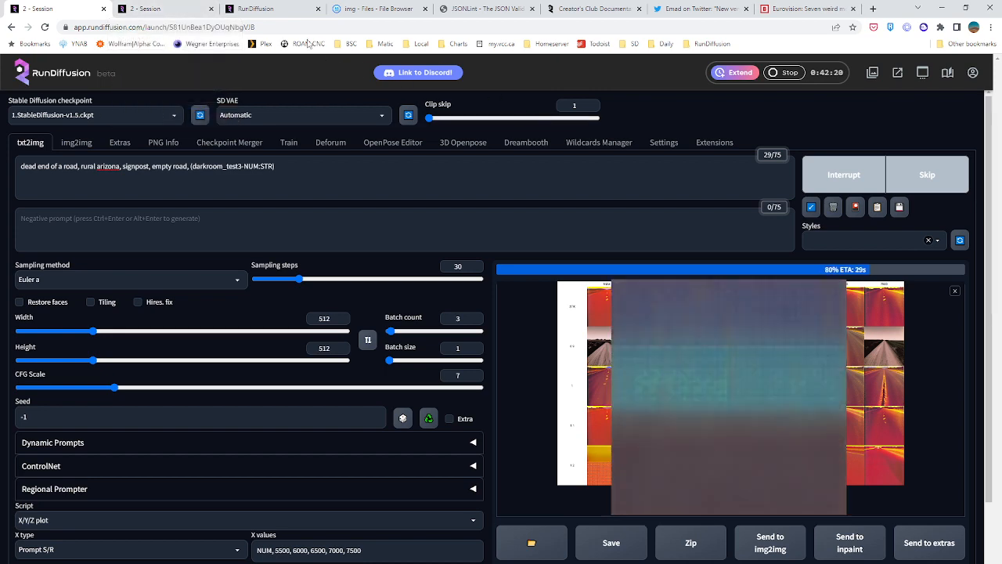
click(131, 8)
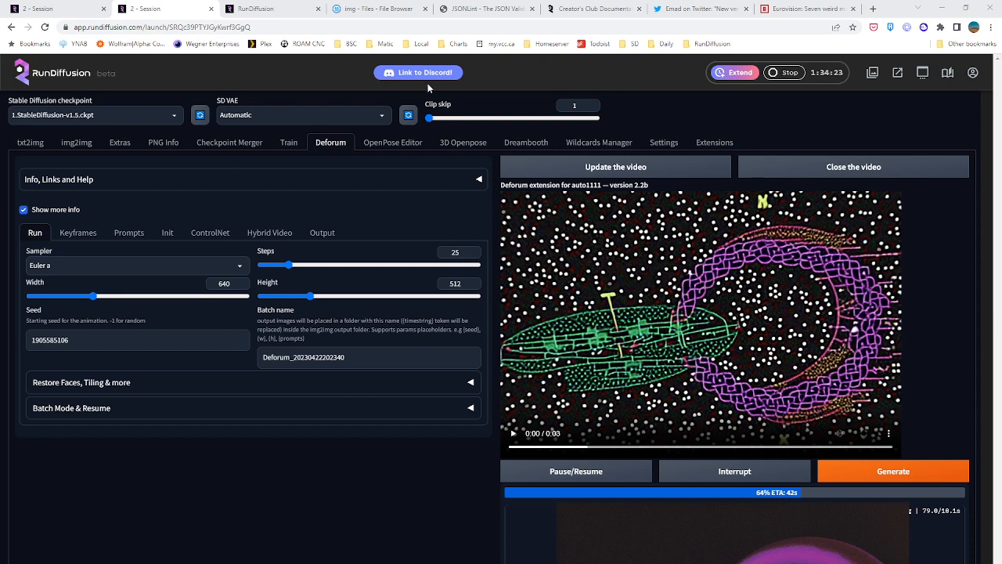
Configure another RunDiffusion session with Automatic UI, Large hardware at $1.75 / hr and Stable Diffusion V1.5
click(273, 9)
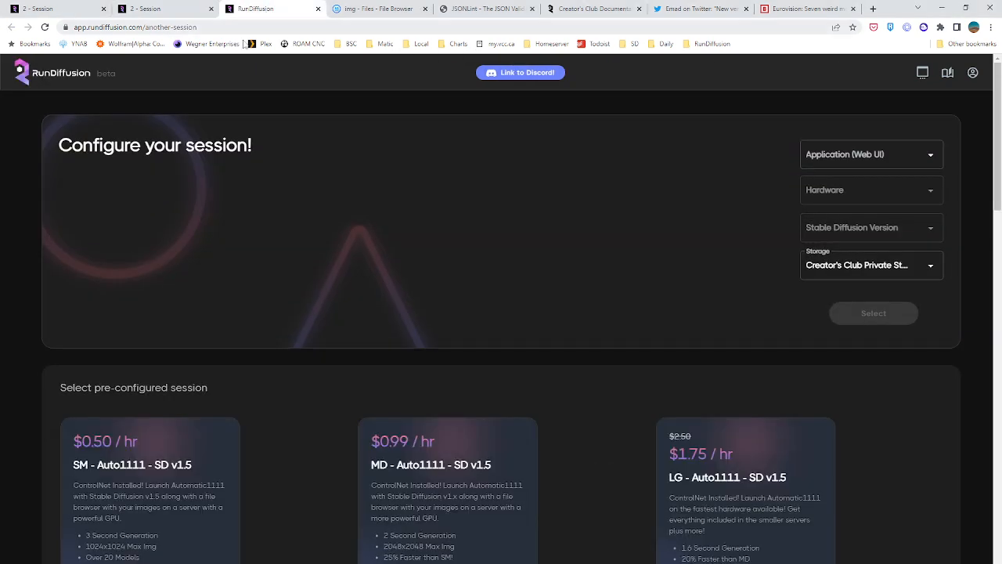
click(868, 155)
click(861, 186)
click(862, 197)
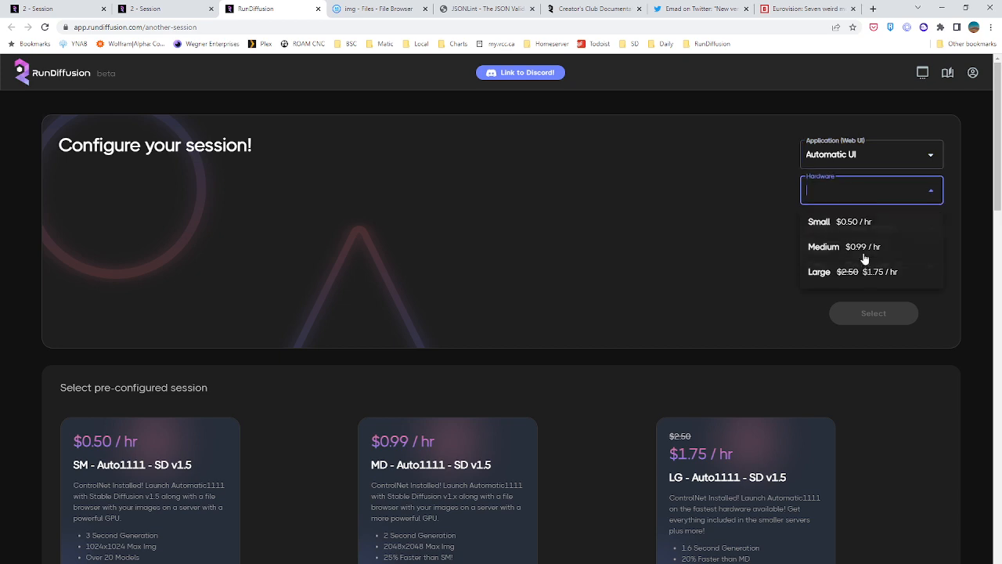
click(866, 272)
click(846, 231)
click(843, 260)
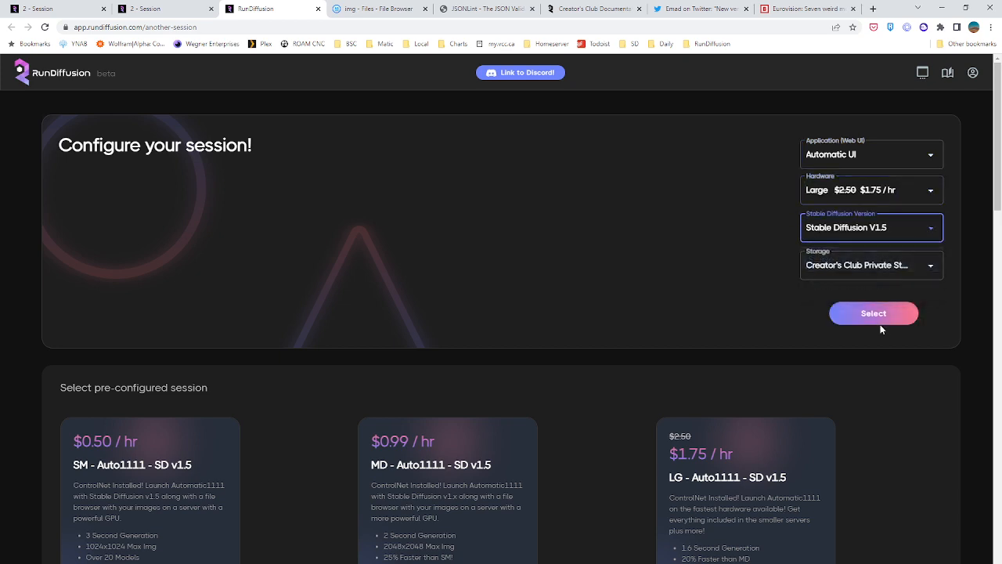
Proceed to the session setup and launch the configured session, accepting its terms
click(880, 323)
scroll(427, 463, down, 5)
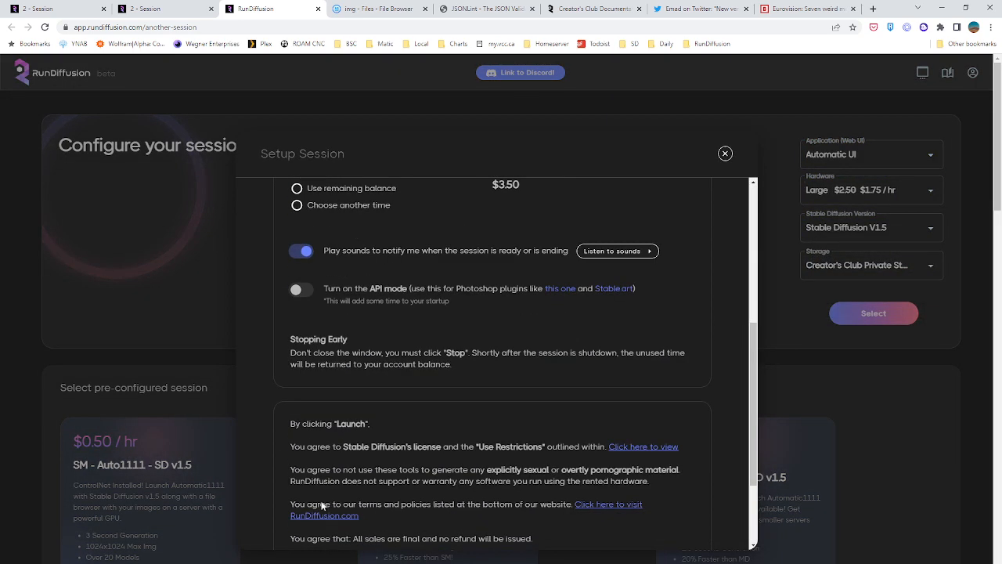
scroll(321, 505, down, 3)
click(337, 506)
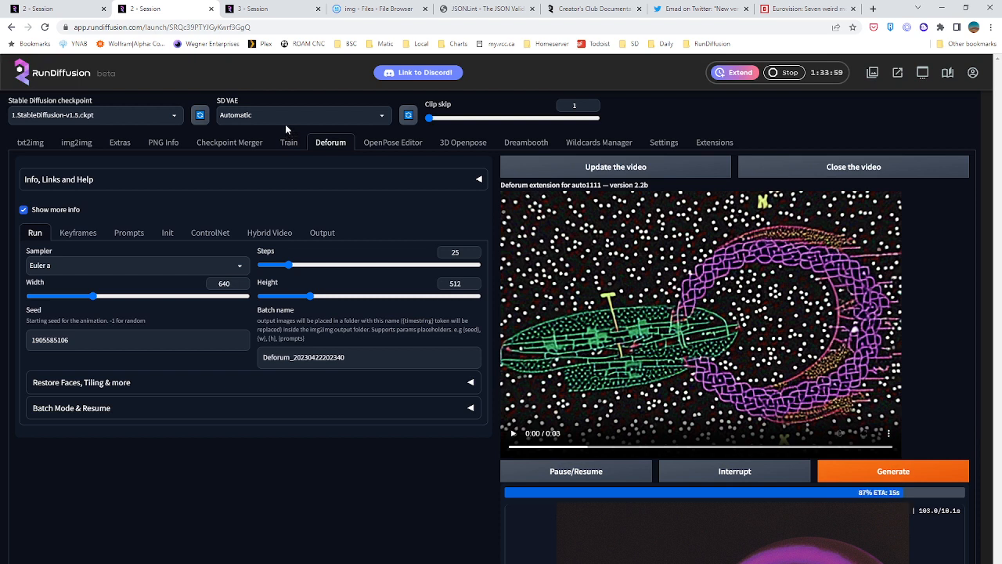
Enlarge the finished X/Y/Z grid in the first session and save it to the Desktop as xyz_grid-0003-2895550263.png
click(83, 7)
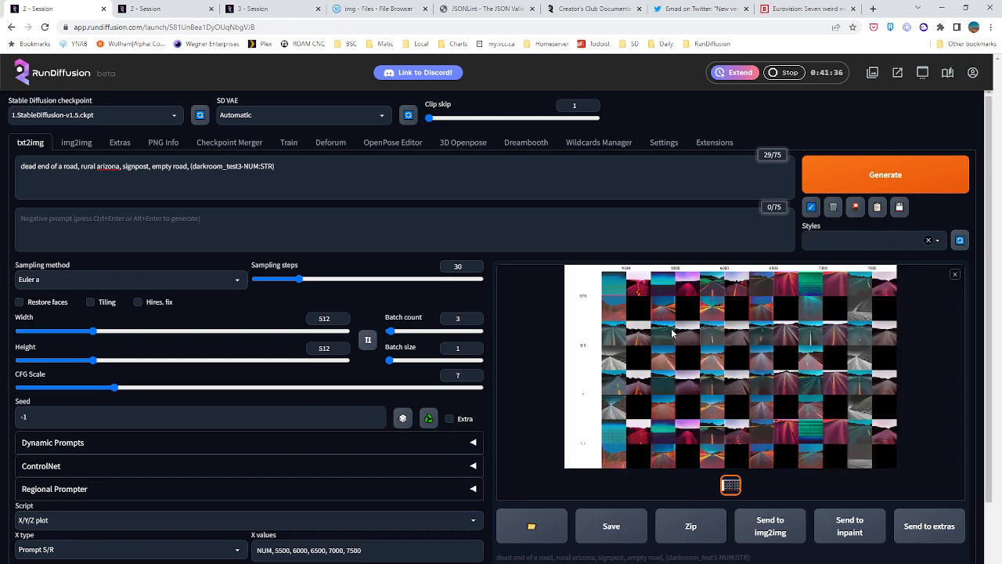
click(672, 333)
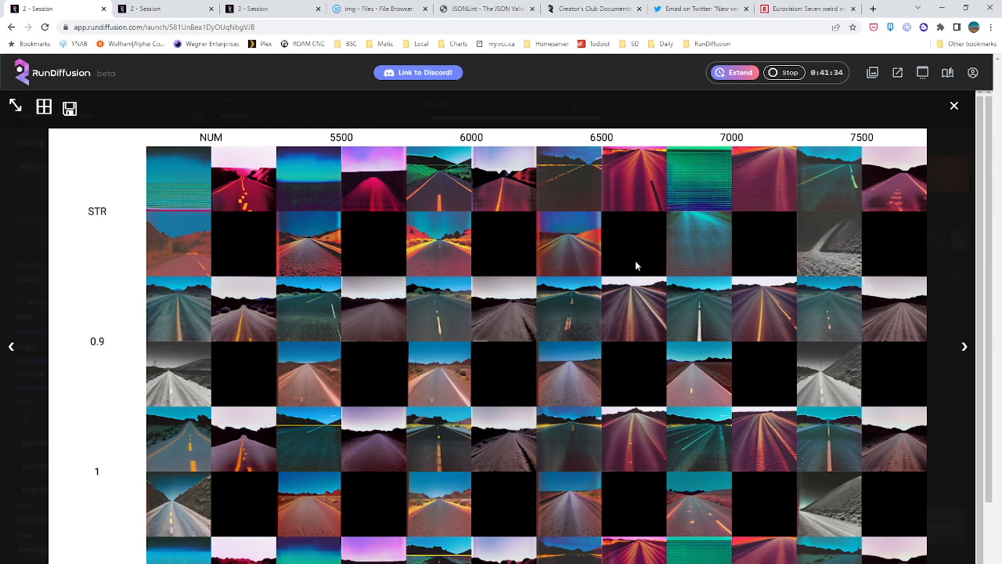
right_click(595, 231)
click(619, 255)
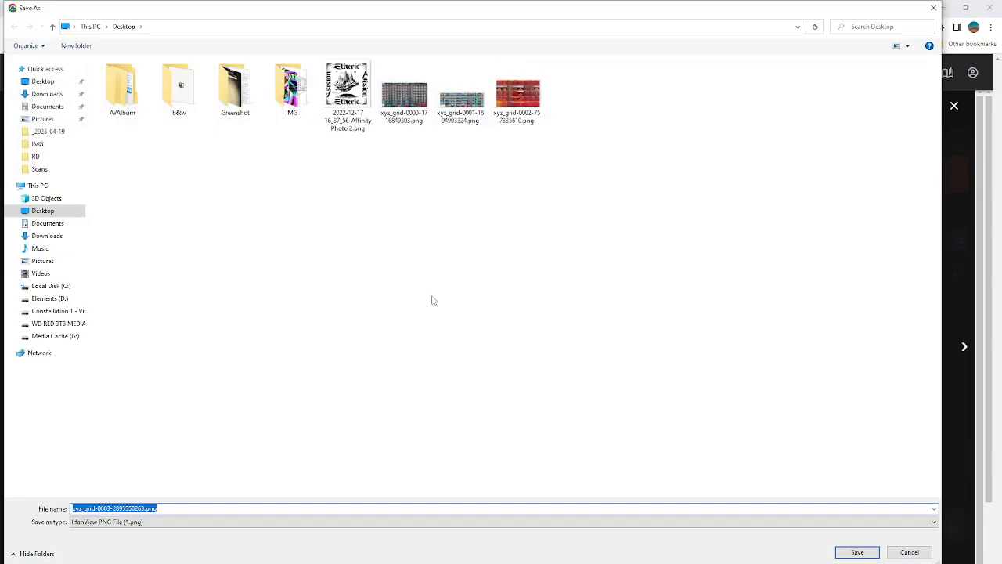
click(859, 552)
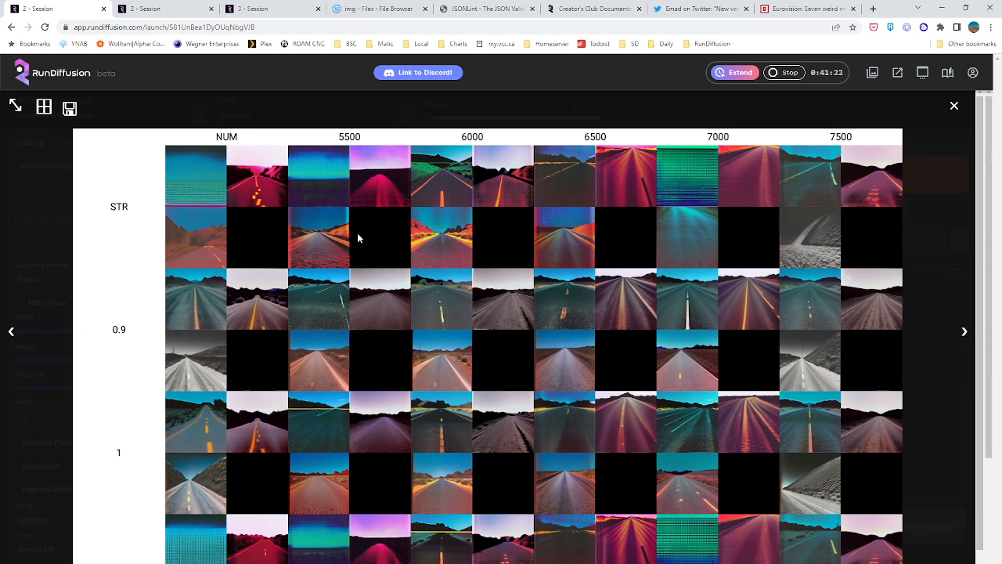
Inspect the saved grid's STR-row images around checkpoints 6000 to 7000 in the image viewer, with a close look at 6500
scroll(523, 453, down, 1)
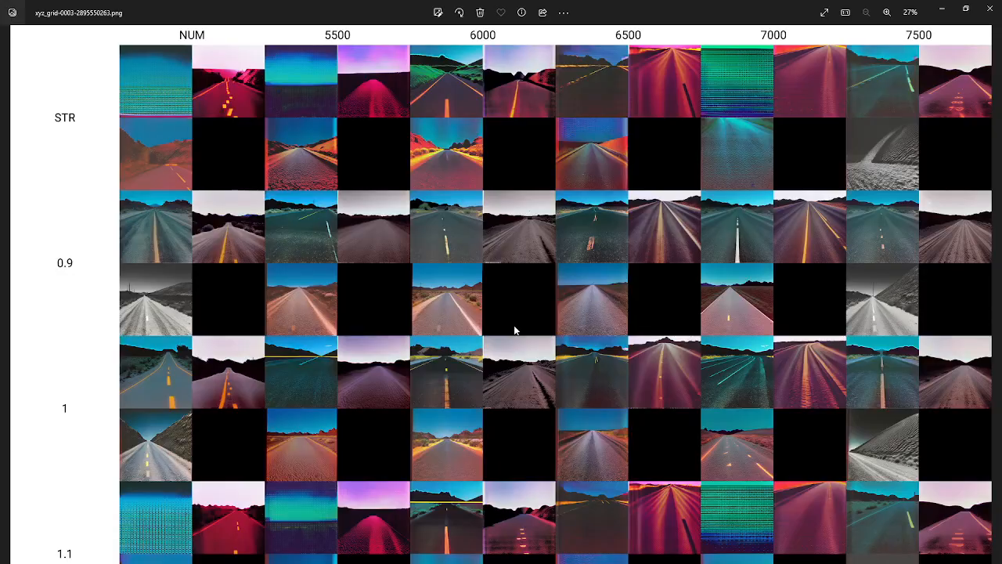
scroll(541, 221, up, 1)
scroll(541, 220, up, 1)
drag(555, 512, 976, 319)
scroll(977, 319, down, 4)
scroll(666, 108, up, 4)
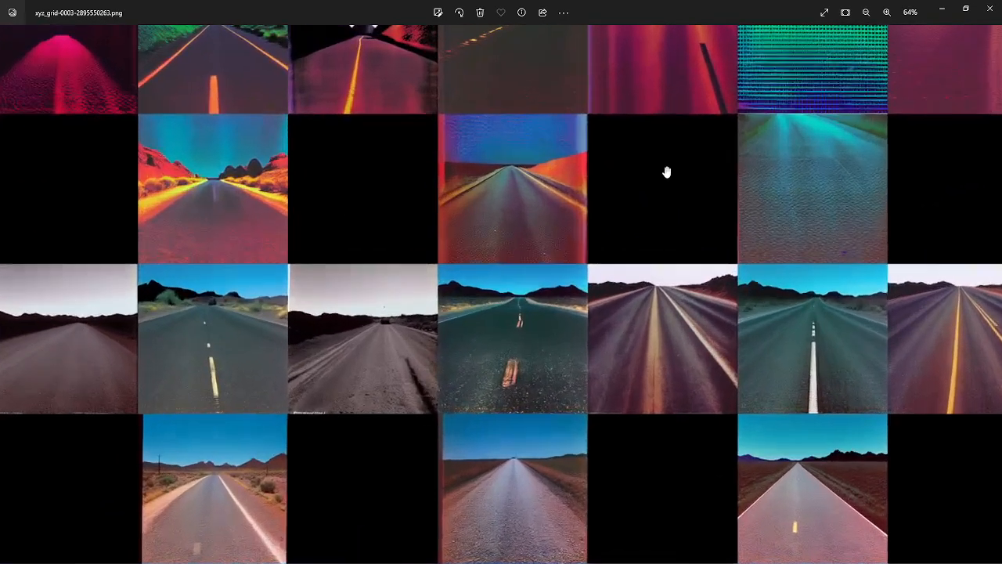
drag(667, 170, 650, 319)
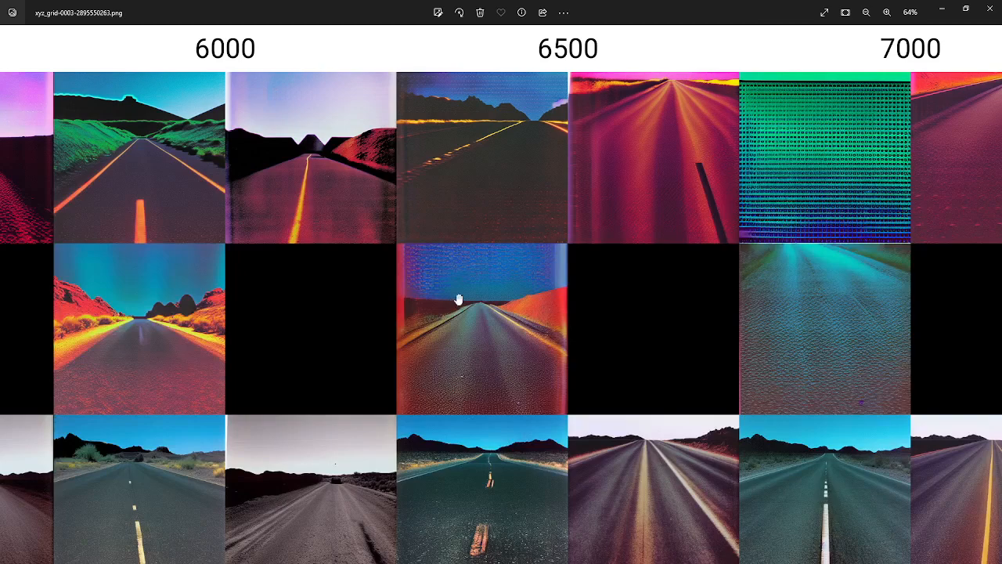
scroll(479, 328, up, 2)
scroll(479, 333, up, 2)
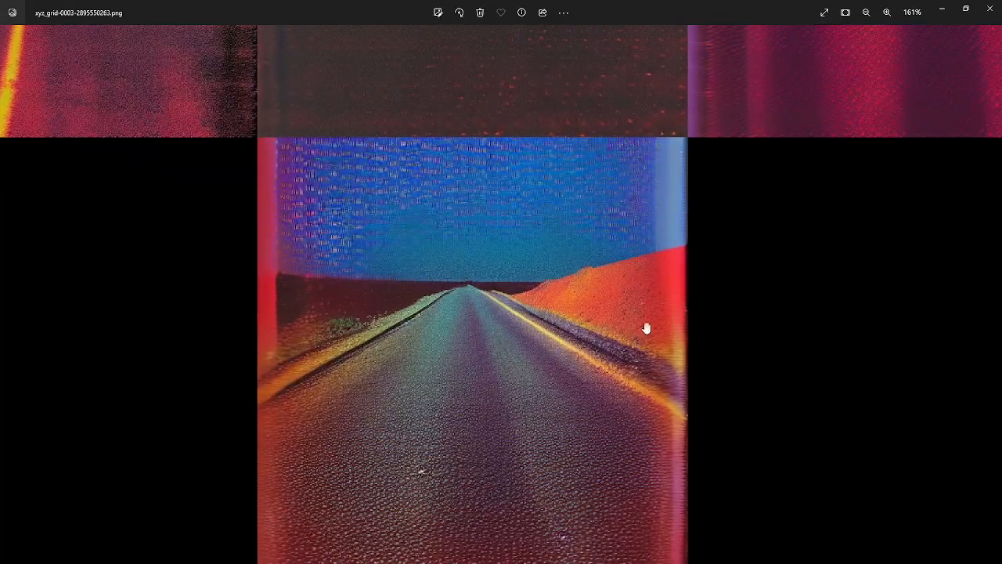
scroll(569, 436, down, 4)
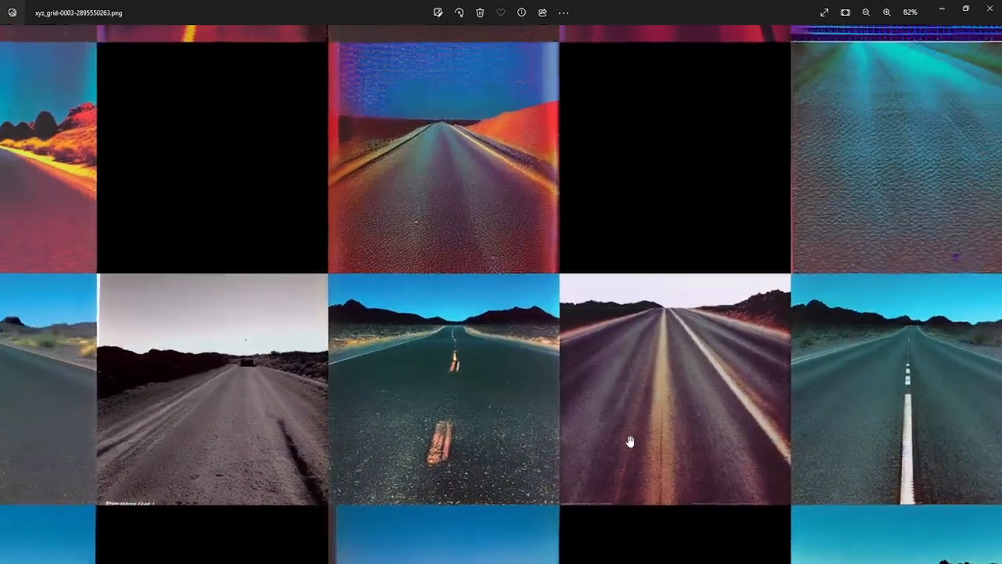
Compare the grid's lower rows at strengths 1 and 1.1 across checkpoints 6500 to 7500
drag(632, 447, 570, 165)
mouse_move(557, 452)
mouse_down()
mouse_move(561, 229)
mouse_move(559, 246)
mouse_up()
drag(572, 470, 559, 291)
drag(635, 266, 599, 206)
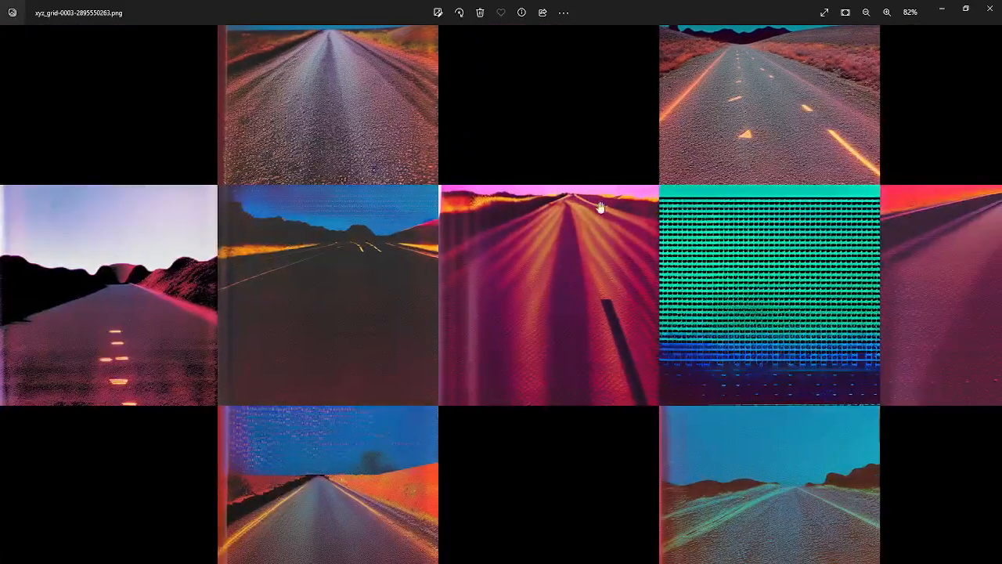
drag(733, 235, 413, 314)
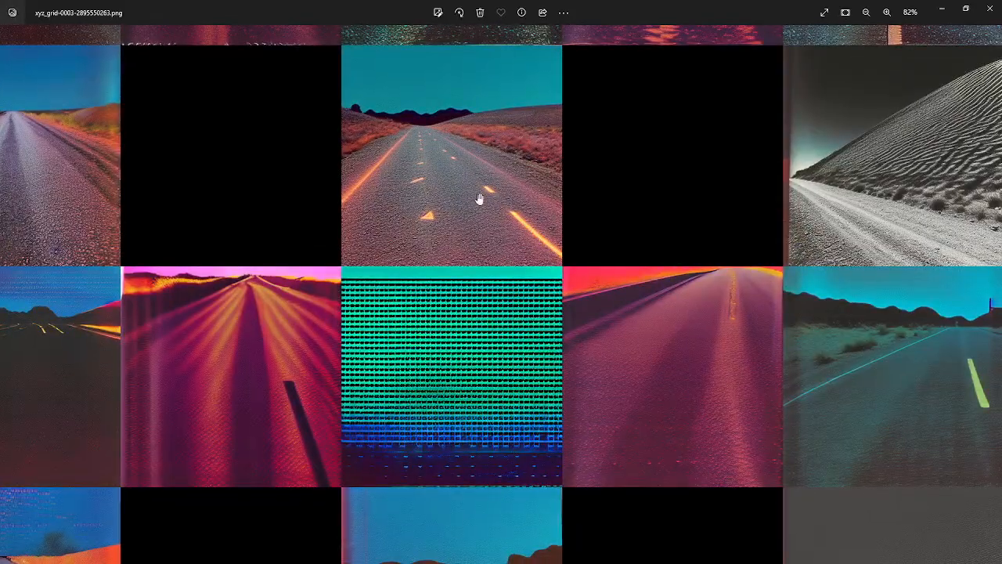
drag(663, 436, 440, 383)
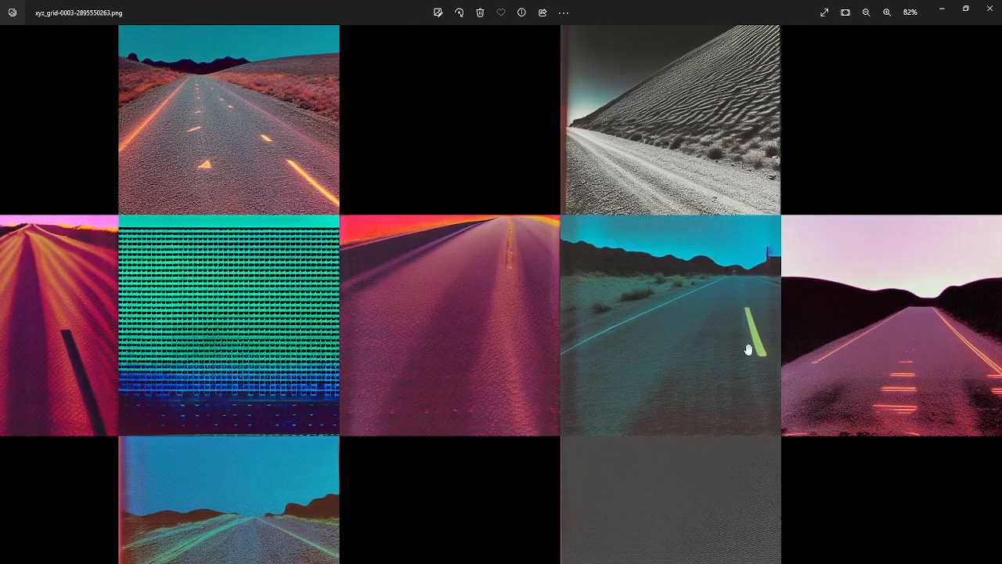
Examine the checkpoint 7500 images in the STR row closely, including the black-and-white dune image
scroll(704, 318, up, 8)
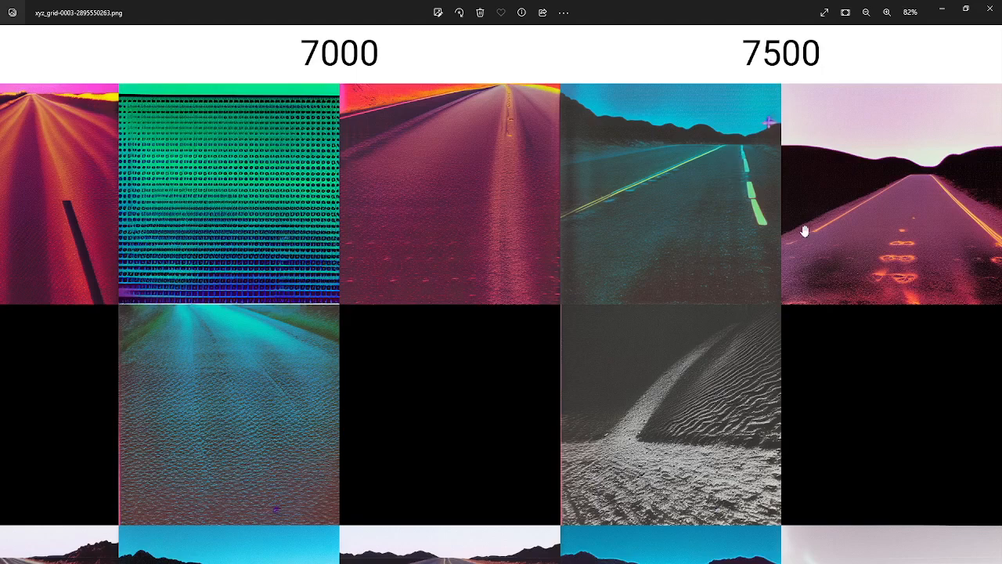
scroll(875, 269, up, 5)
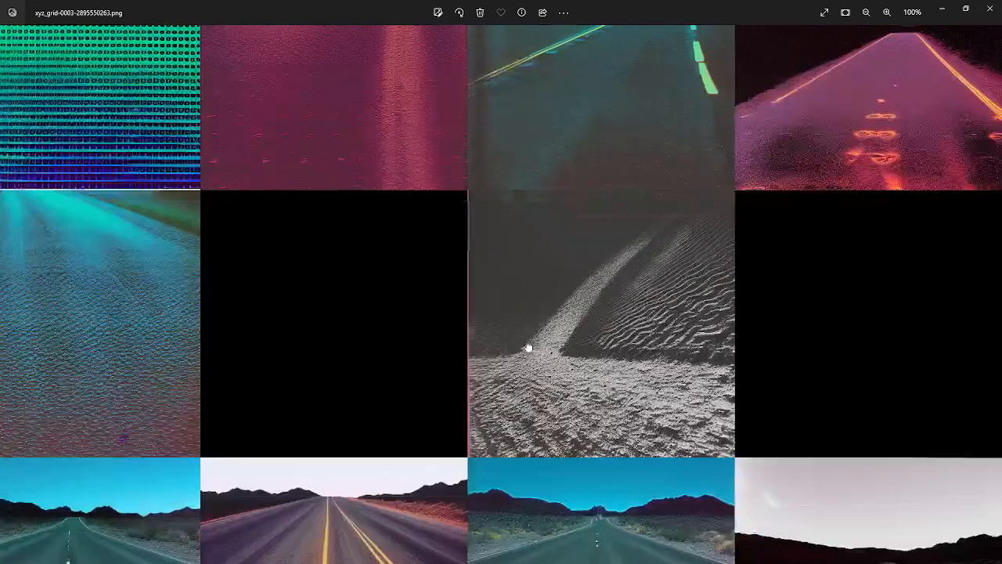
scroll(593, 397, up, 2)
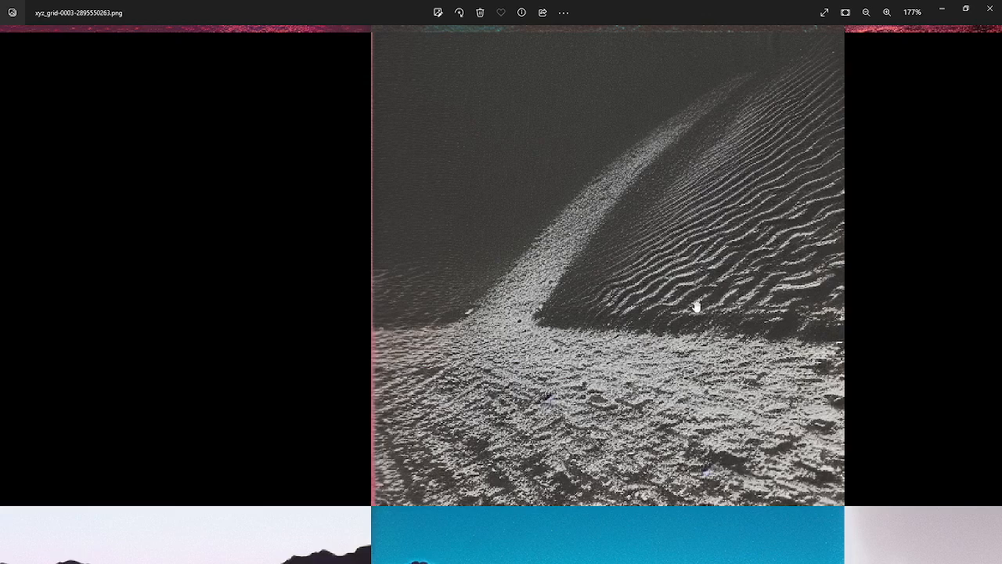
scroll(696, 307, down, 6)
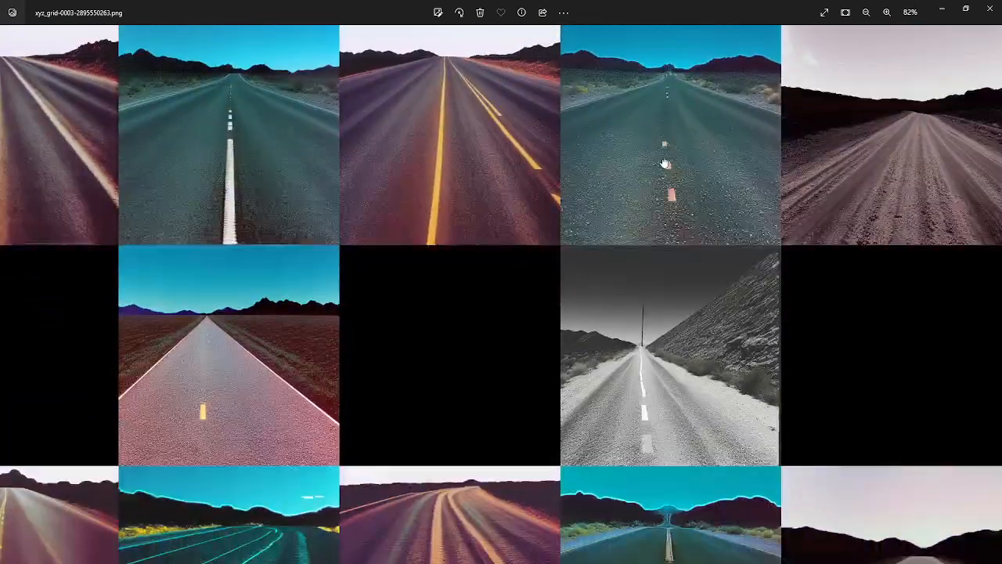
Compare the 0.9 and 1 strength rows for checkpoints 6500 to 7500 with the STR row above them
drag(672, 336, 680, 294)
drag(687, 348, 923, 125)
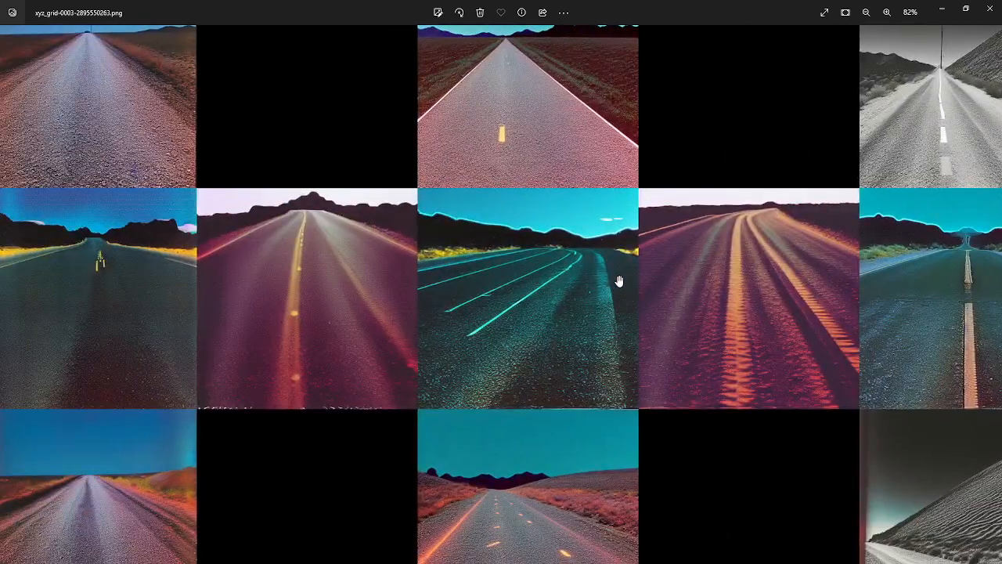
drag(536, 129, 682, 452)
drag(682, 315, 811, 443)
drag(540, 246, 861, 241)
drag(463, 238, 393, 463)
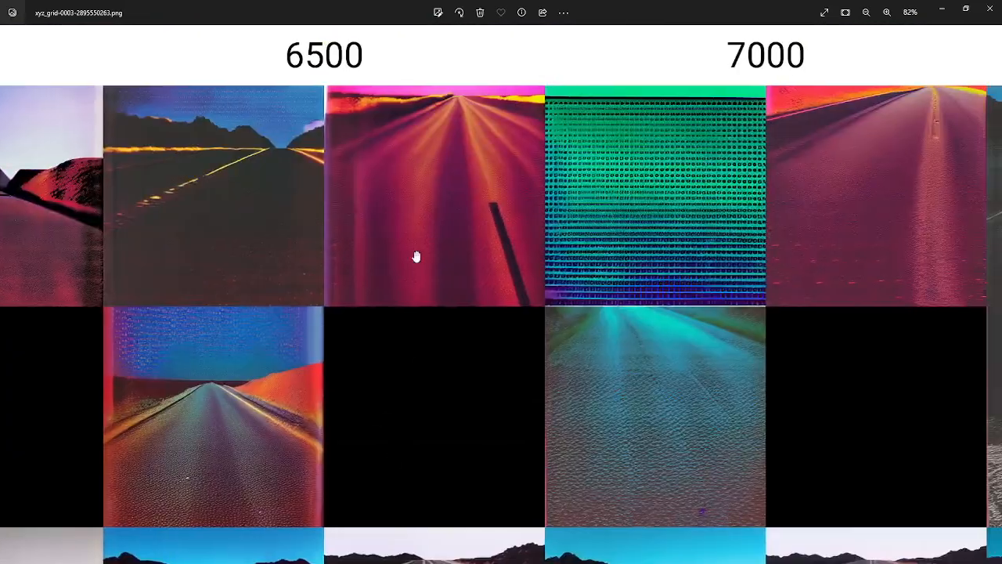
Review the whole grid and closely examine the checkpoint 5500 images at strengths 1 and 1.1
scroll(419, 252, down, 3)
scroll(422, 249, down, 2)
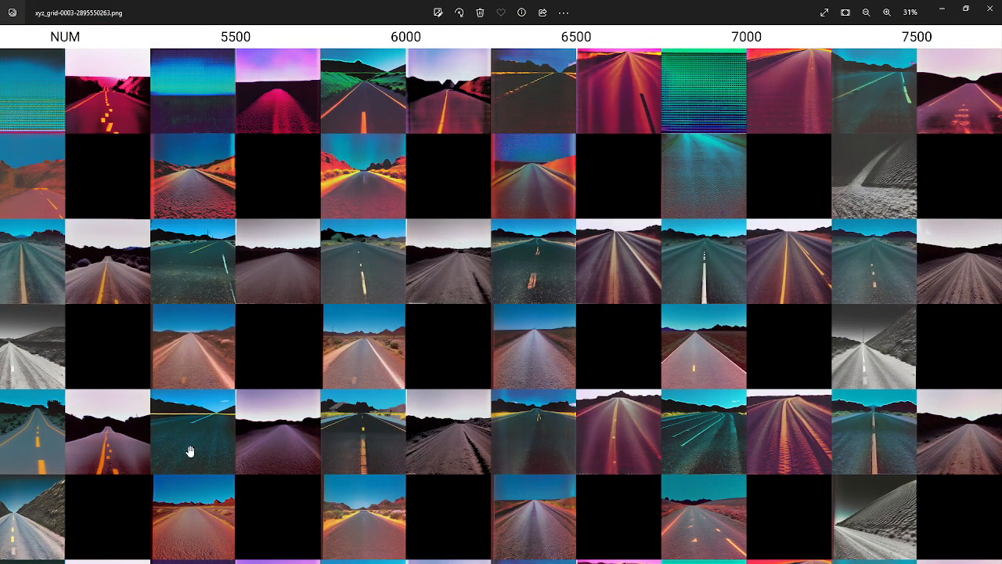
scroll(190, 452, up, 5)
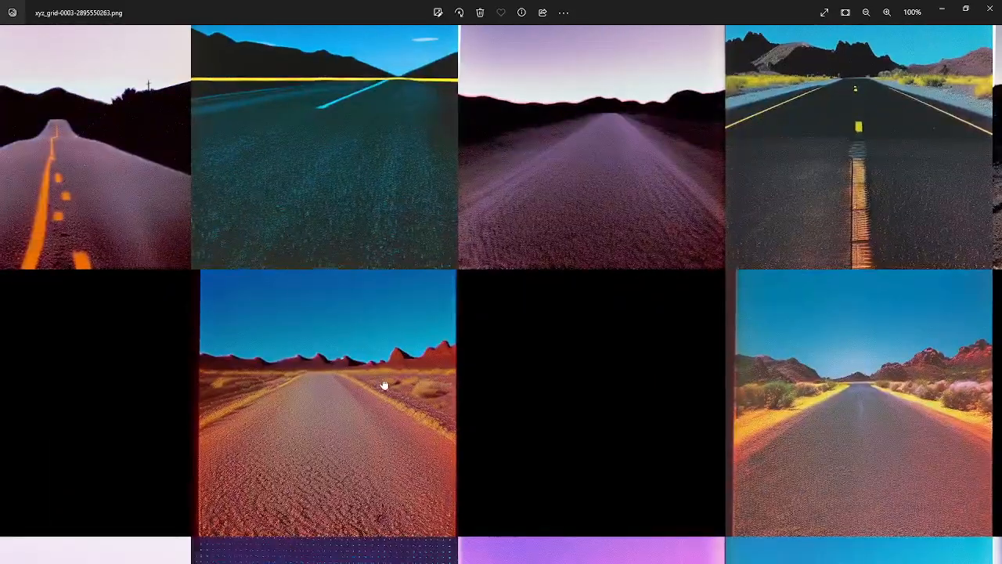
drag(384, 385, 414, 227)
scroll(394, 350, up, 3)
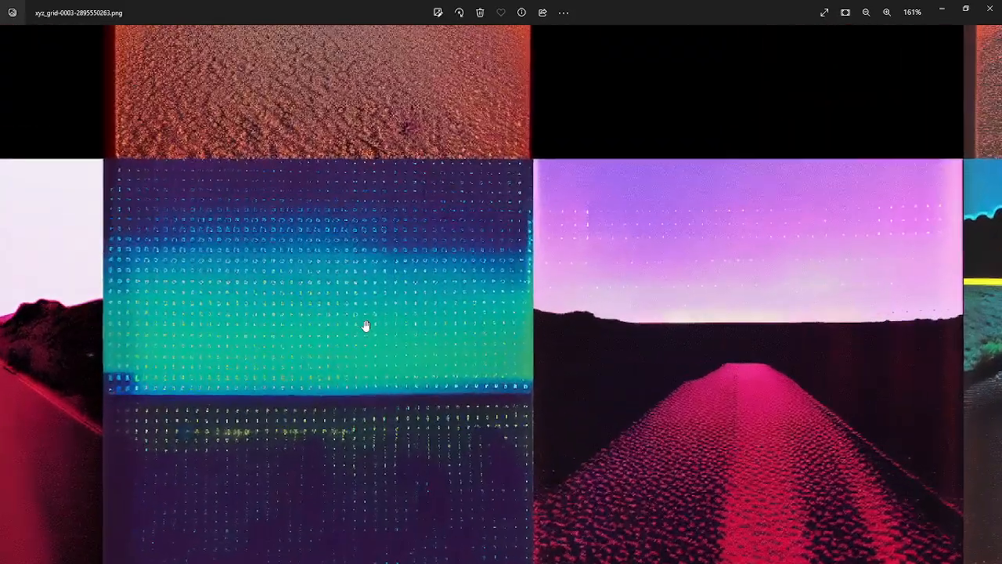
scroll(450, 279, down, 1)
scroll(405, 297, up, 4)
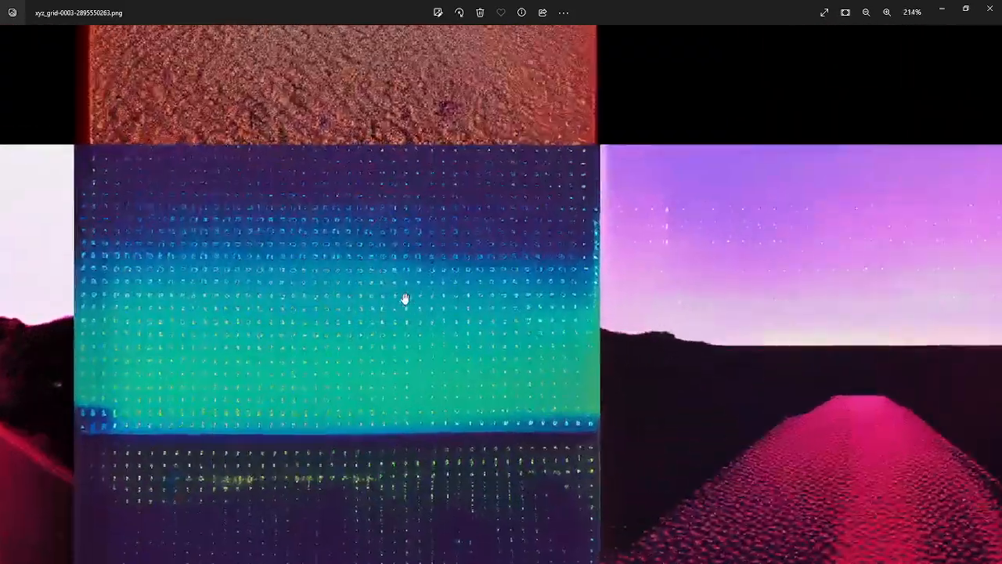
scroll(346, 244, down, 8)
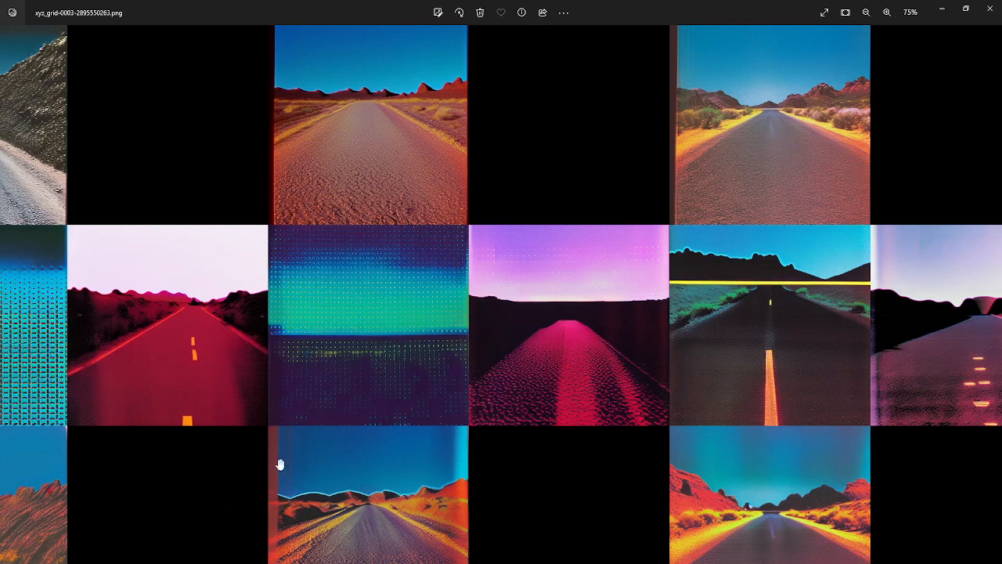
Compare the images at strengths 1 and 1.1 for checkpoints 6000 to 7000, and recheck their STR-row counterparts
scroll(507, 230, down, 1)
drag(695, 132, 237, 249)
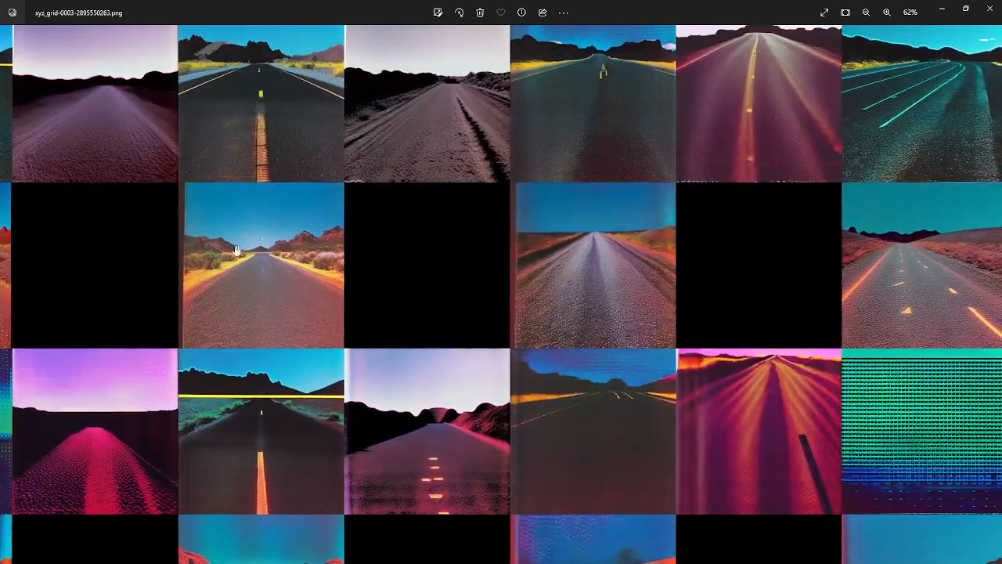
drag(649, 406, 475, 255)
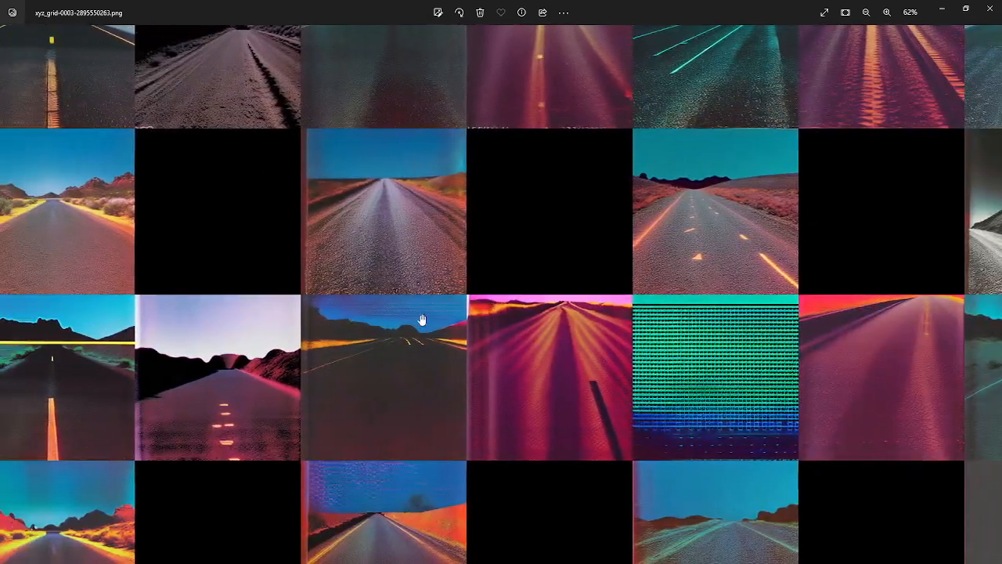
drag(267, 269, 249, 184)
drag(462, 228, 130, 346)
drag(306, 183, 750, 562)
drag(610, 247, 648, 562)
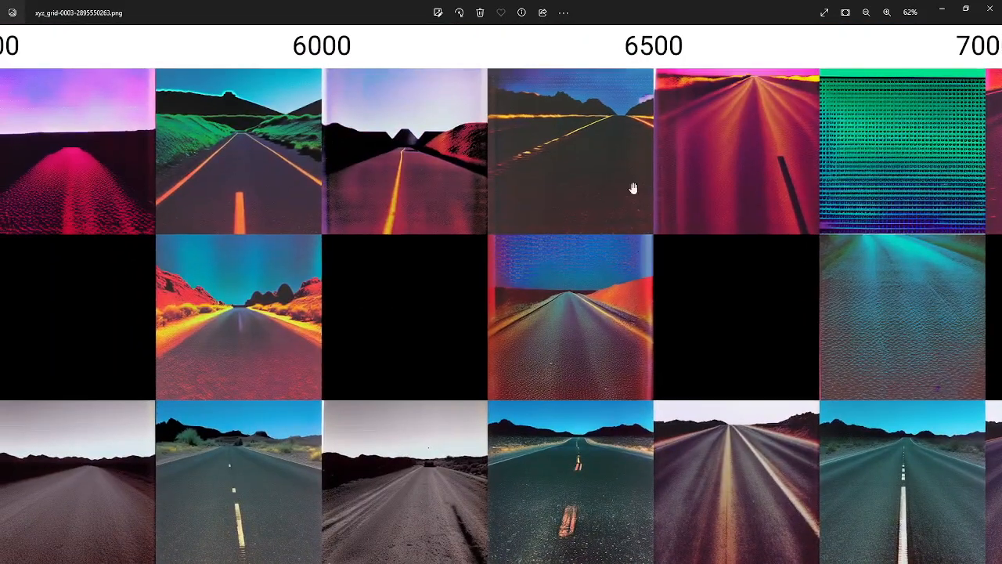
Close the image viewer and the enlarged grid preview to return to the txt2img settings
click(990, 9)
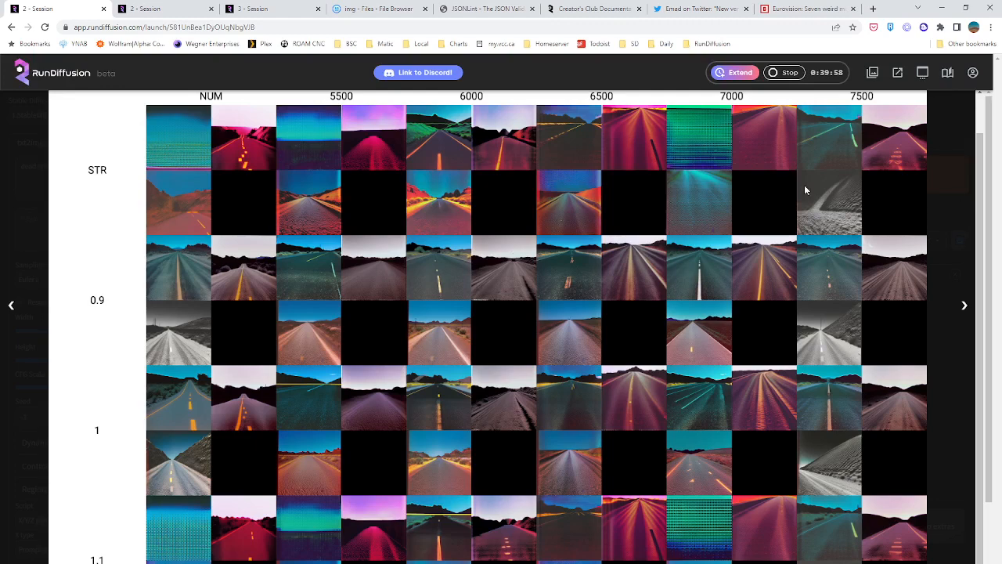
scroll(480, 194, up, 1)
click(953, 106)
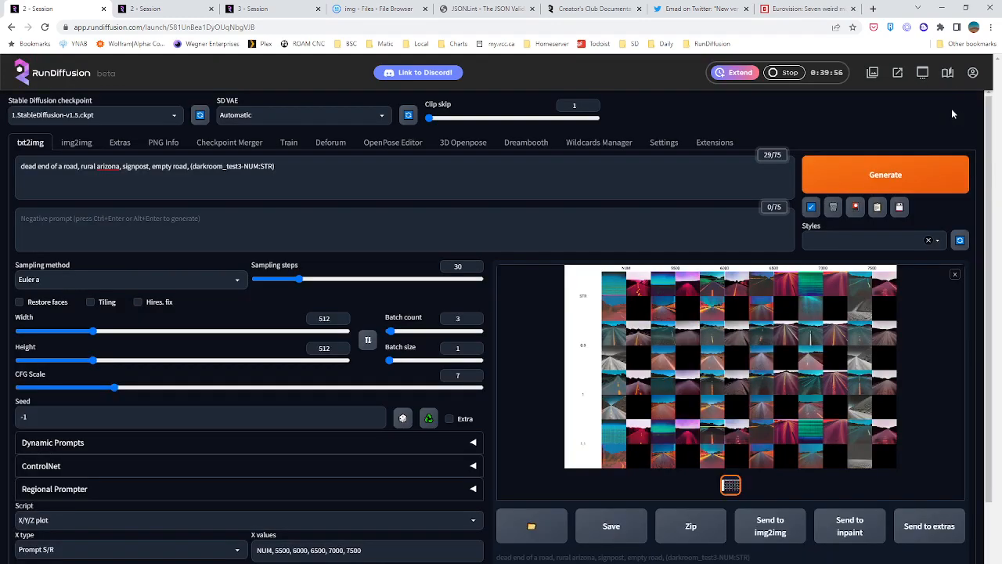
Replace NUM:STR in the txt2img prompt so the embedding reads (darkroom_test3-6500)
drag(244, 168, 261, 168)
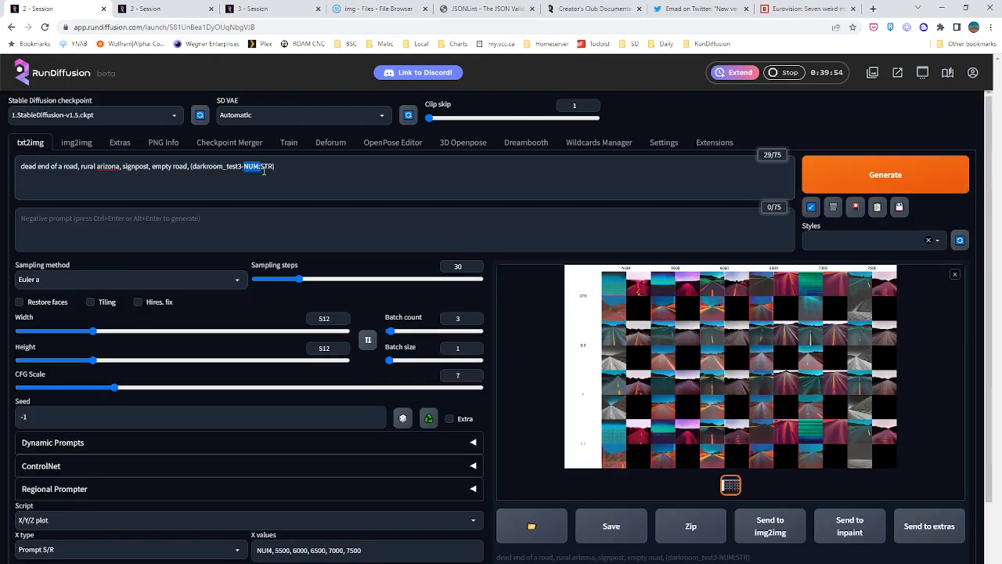
text(6500)
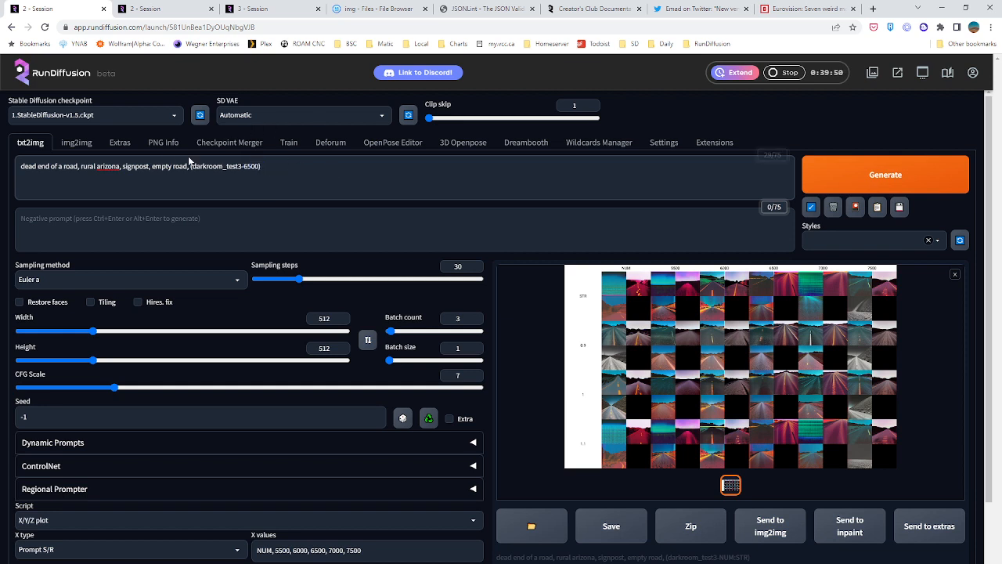
drag(19, 167, 185, 166)
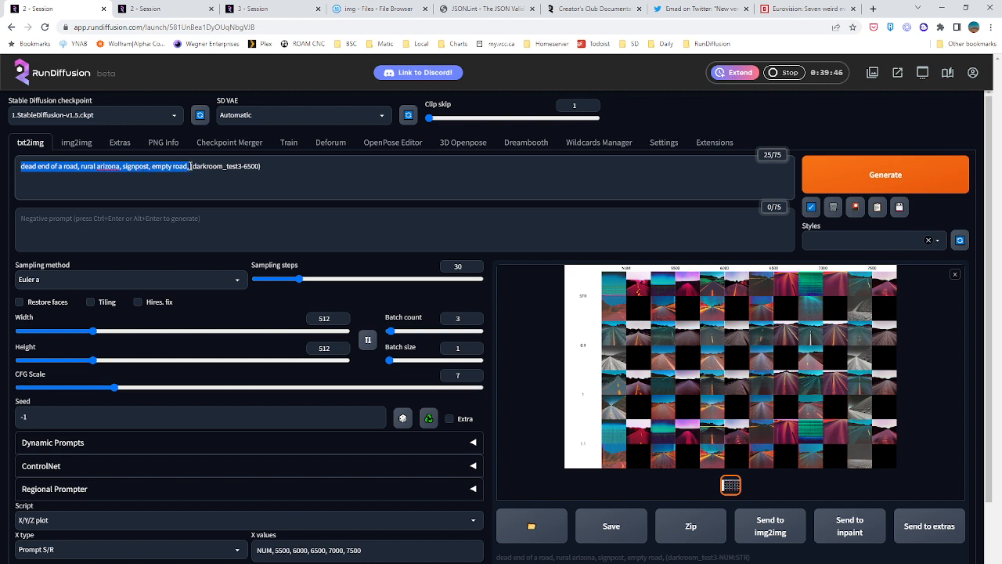
click(190, 166)
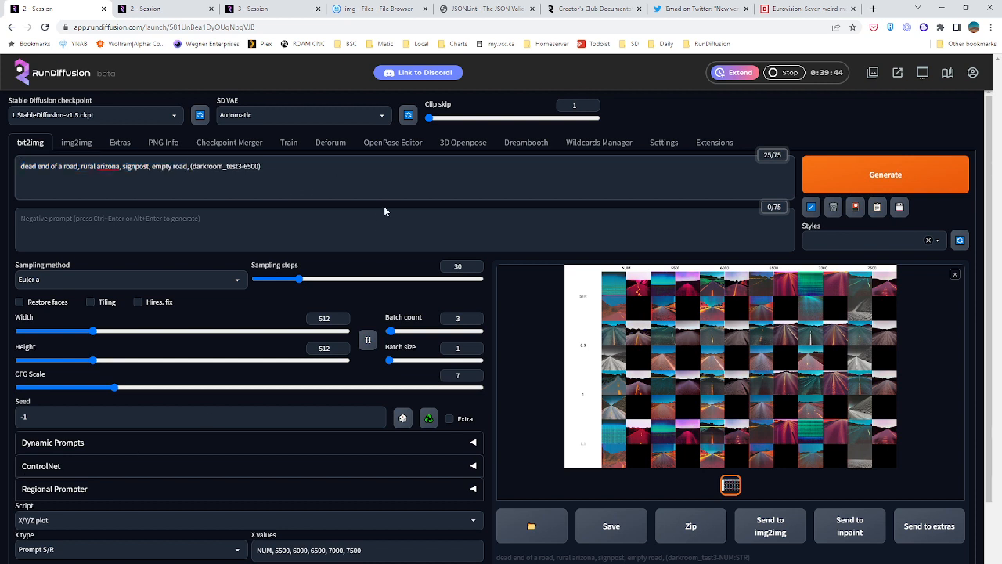
Set the script to None and the batch count to 50, and start generating the txt2img images
scroll(222, 487, down, 2)
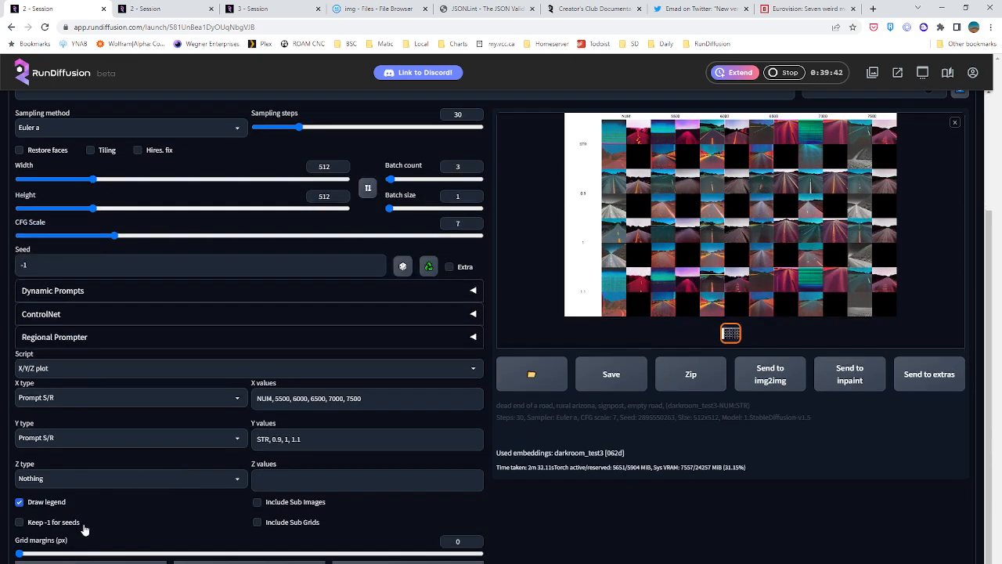
click(82, 364)
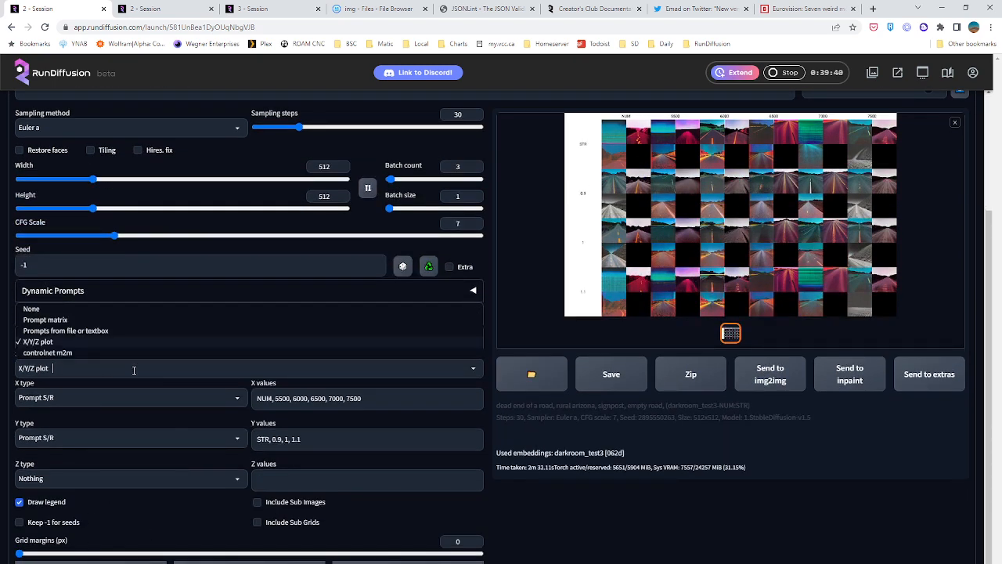
click(51, 308)
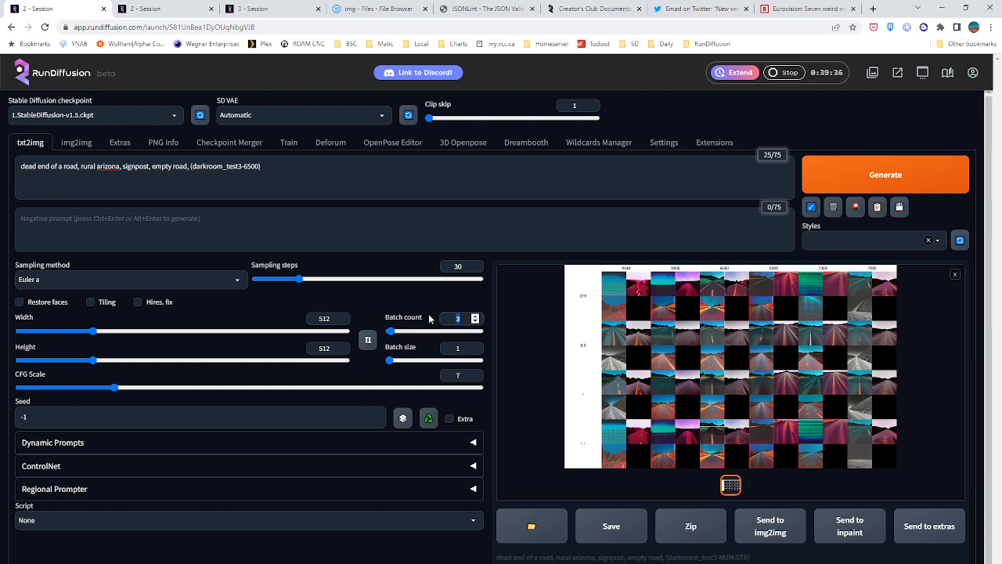
text(50)
click(875, 180)
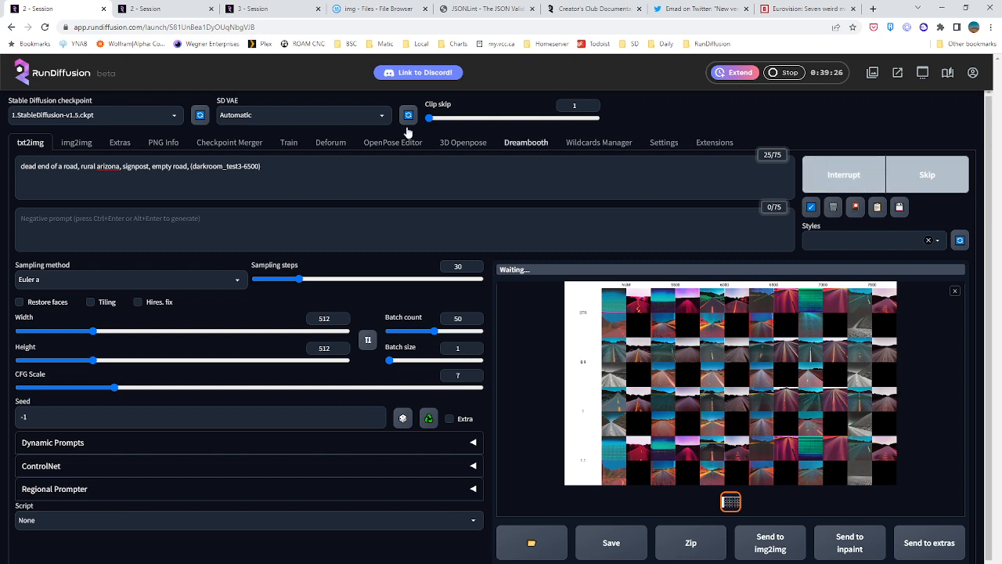
In the second session, update the Deforum video preview and play the start of the new animation
click(159, 7)
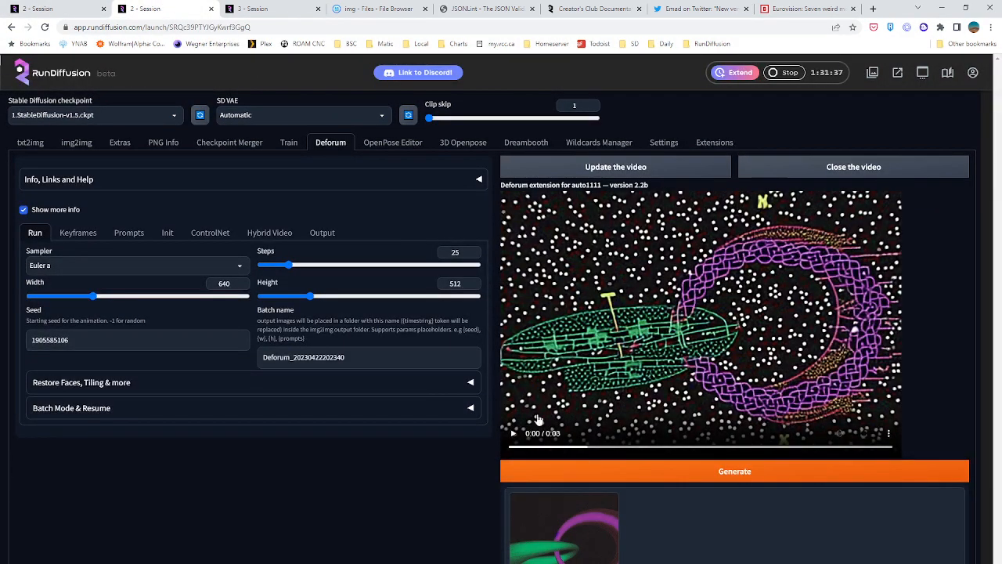
click(625, 172)
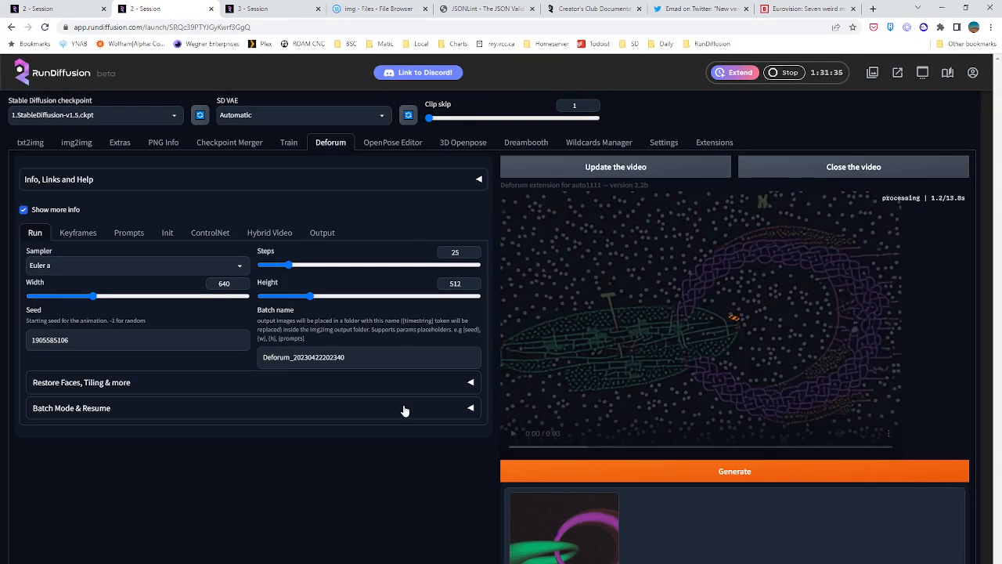
click(514, 435)
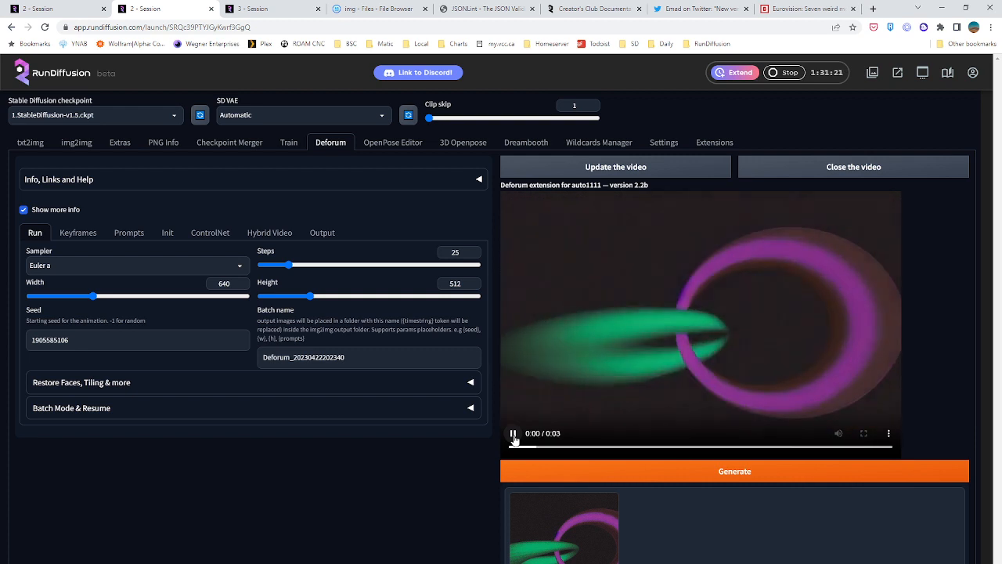
click(513, 435)
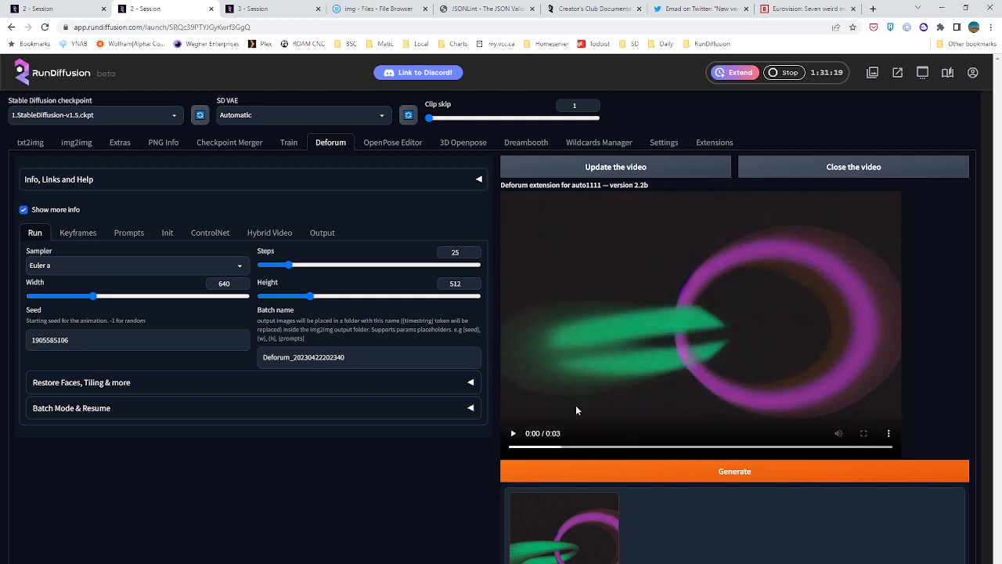
Check the Restore Faces, Tiling & more options and the Deforum keyframe settings, and replay the animation
click(57, 384)
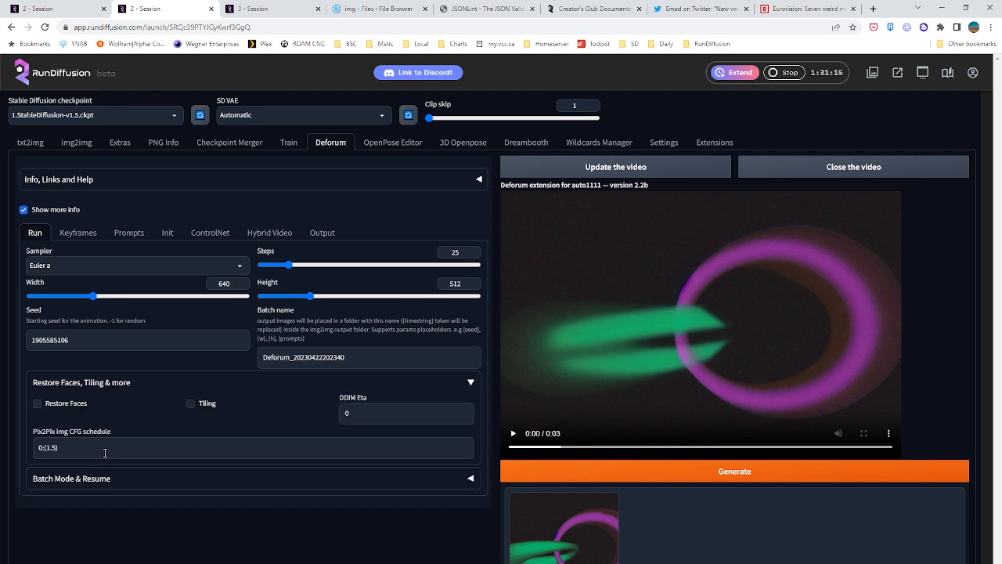
click(70, 232)
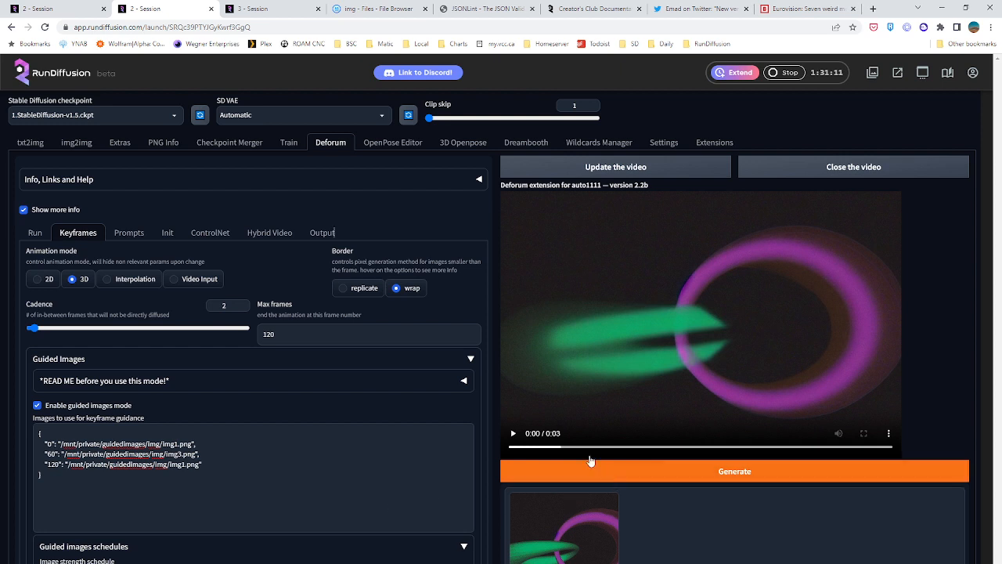
click(593, 427)
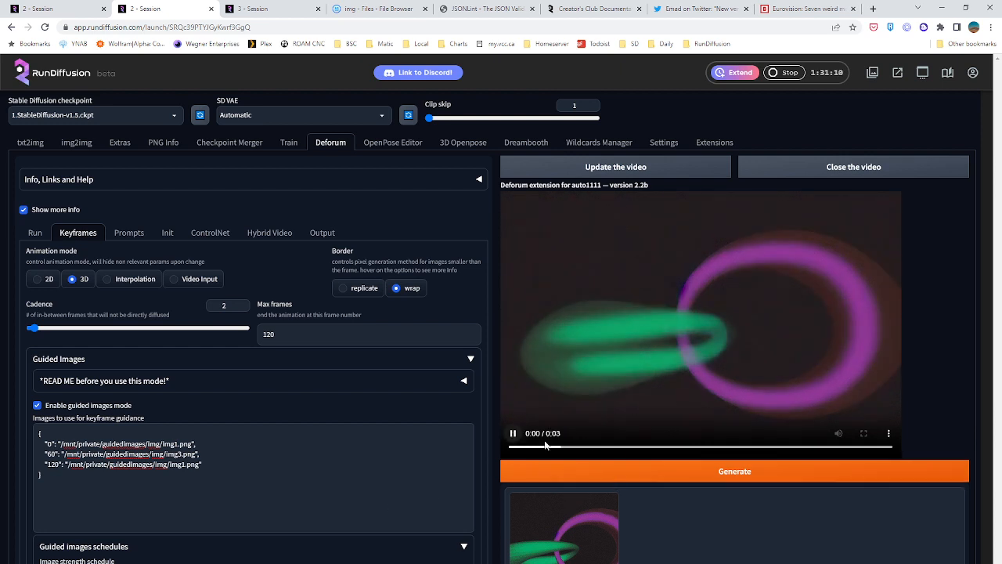
click(614, 448)
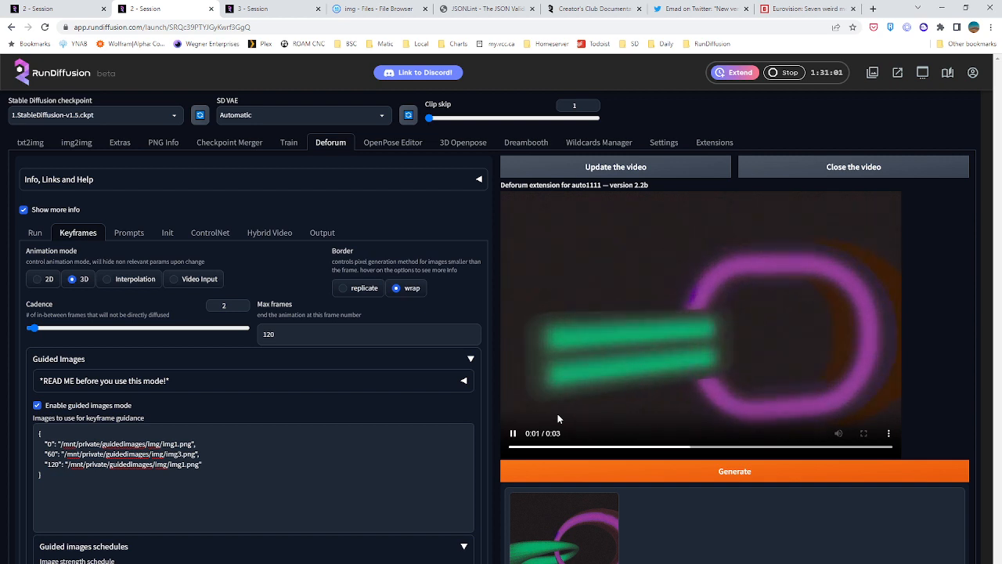
Replace "two interlocking torii" in the Deforum frame 0 prompt with "earth link planet in space"
click(130, 235)
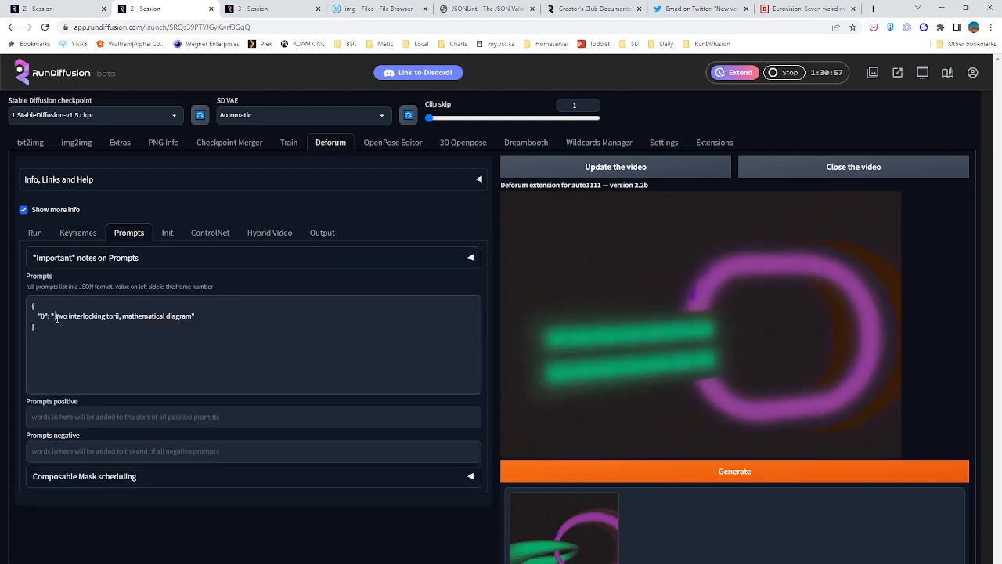
drag(56, 317, 119, 316)
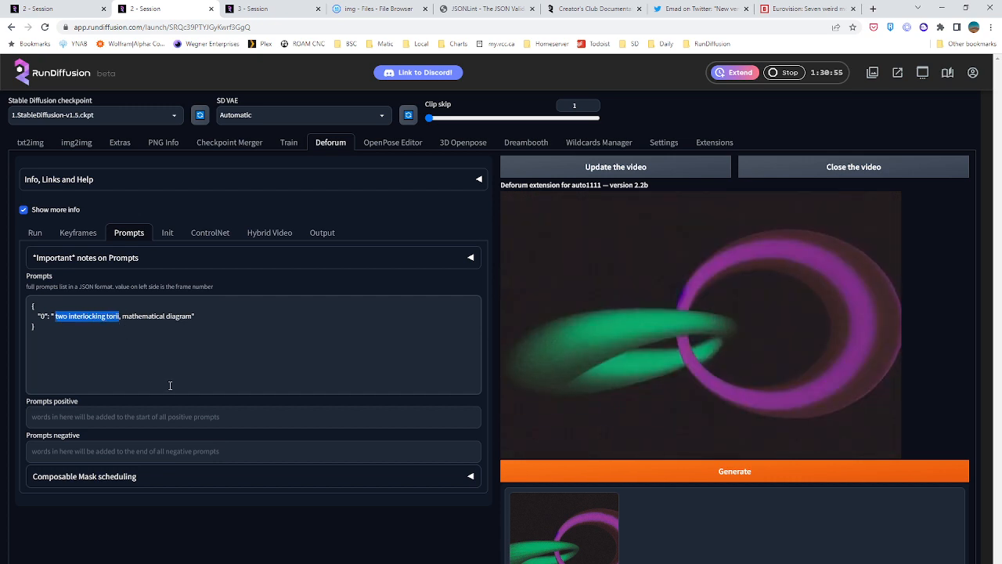
text(earth)
text( link planet )
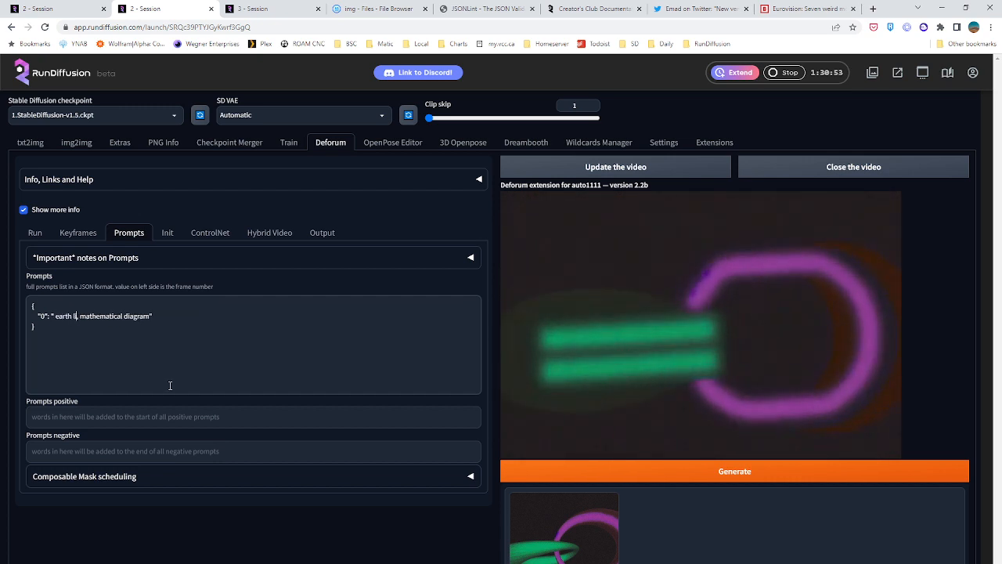
text(in space)
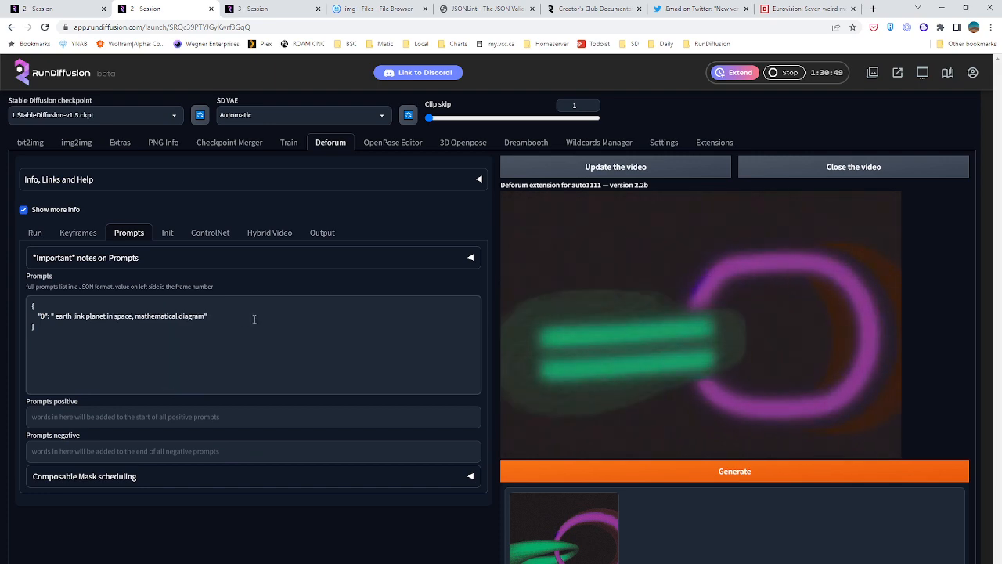
Change the frame 120 guide image in the keyframe guidance list to img4.png
click(76, 234)
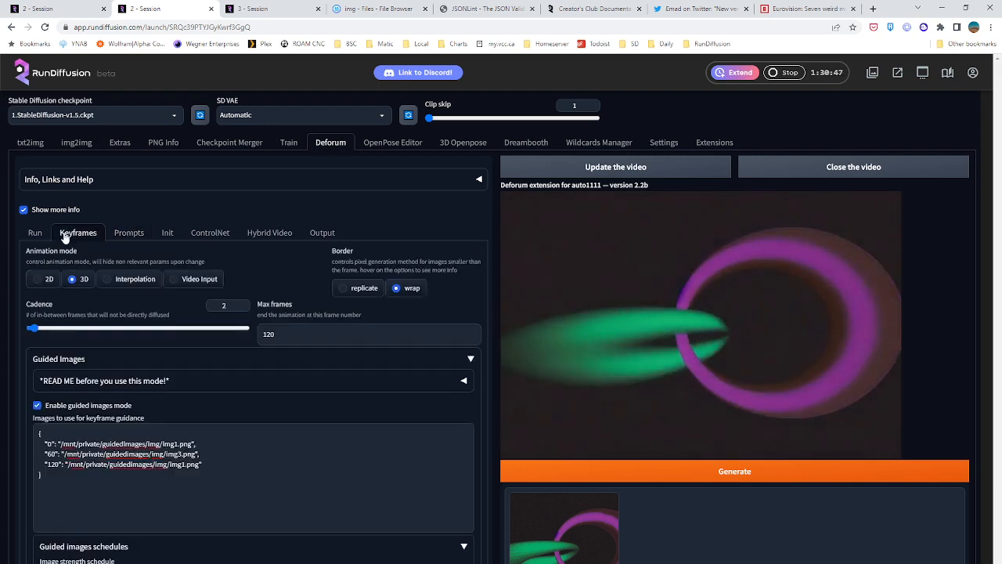
scroll(203, 411, down, 5)
scroll(211, 408, up, 5)
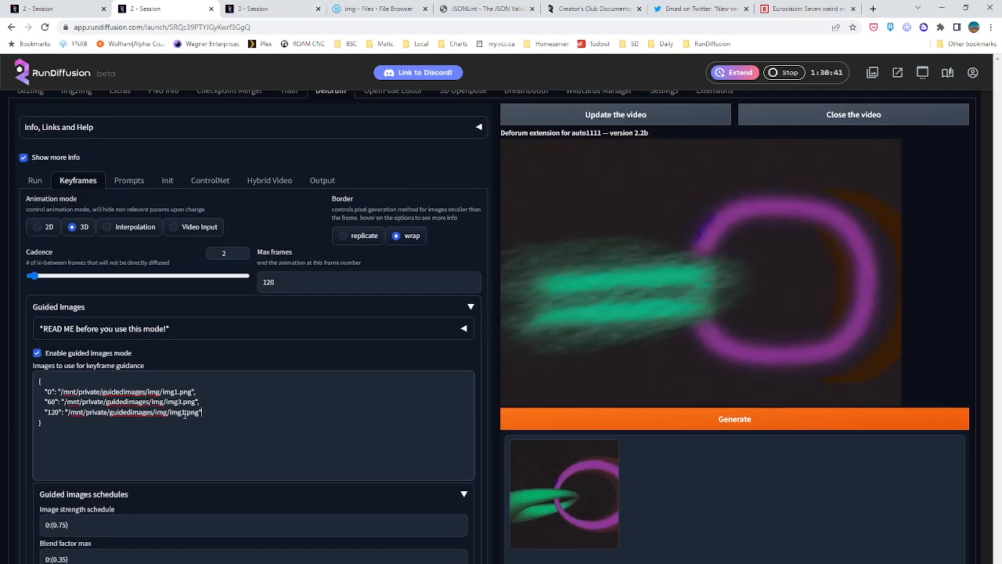
key(BackSpace)
text(4)
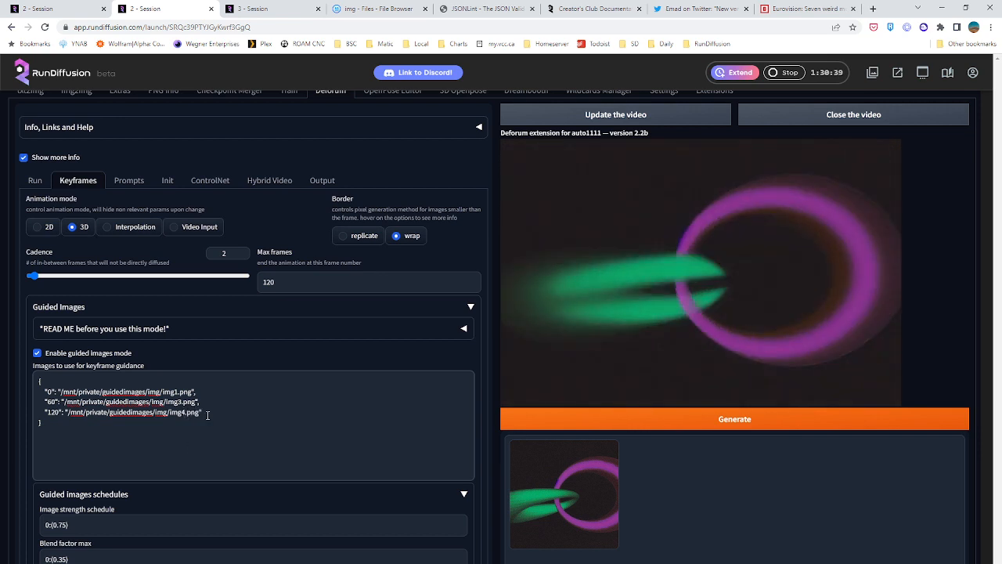
Duplicate the frame 120 guide image entry twice on new lines below it
drag(207, 414, 45, 411)
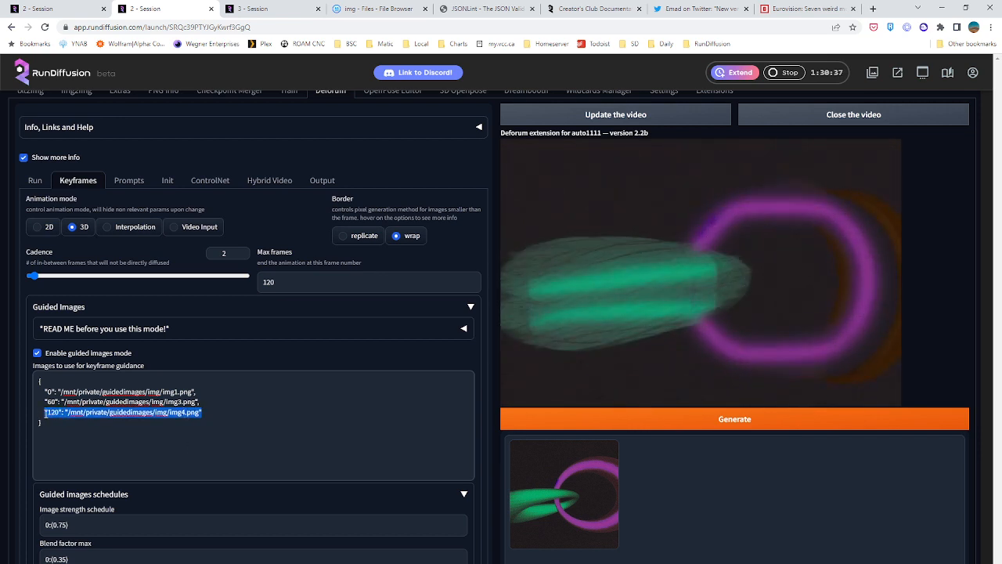
key(ctrl+c)
click(211, 408)
key(Return)
key(ctrl+v)
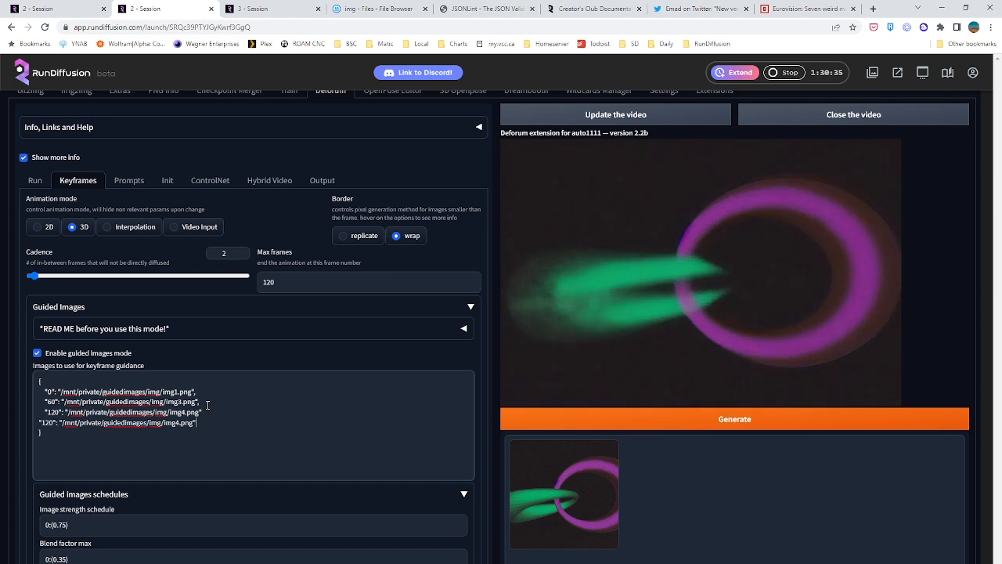
key(ctrl+v)
key(ctrl+z)
key(Return)
key(ctrl+v)
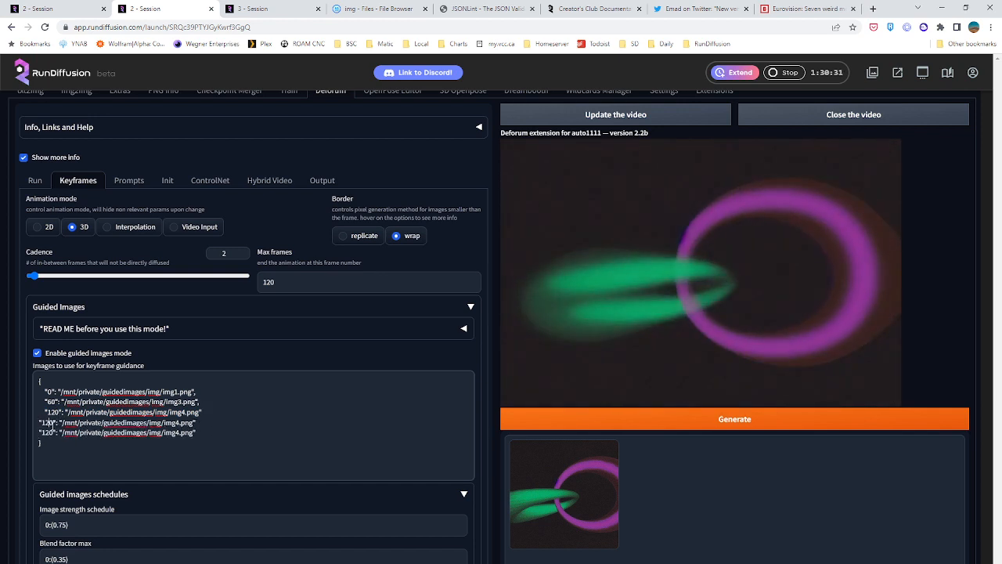
Set the two duplicated guide image entries to frame 180 with img5.png and frame 240 with img6.png
text(180)
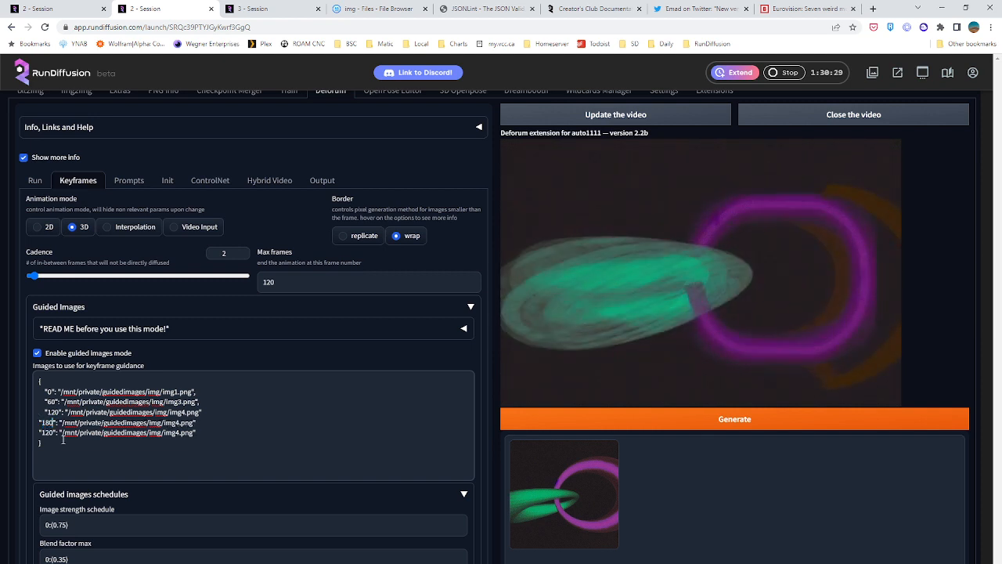
drag(52, 432, 41, 432)
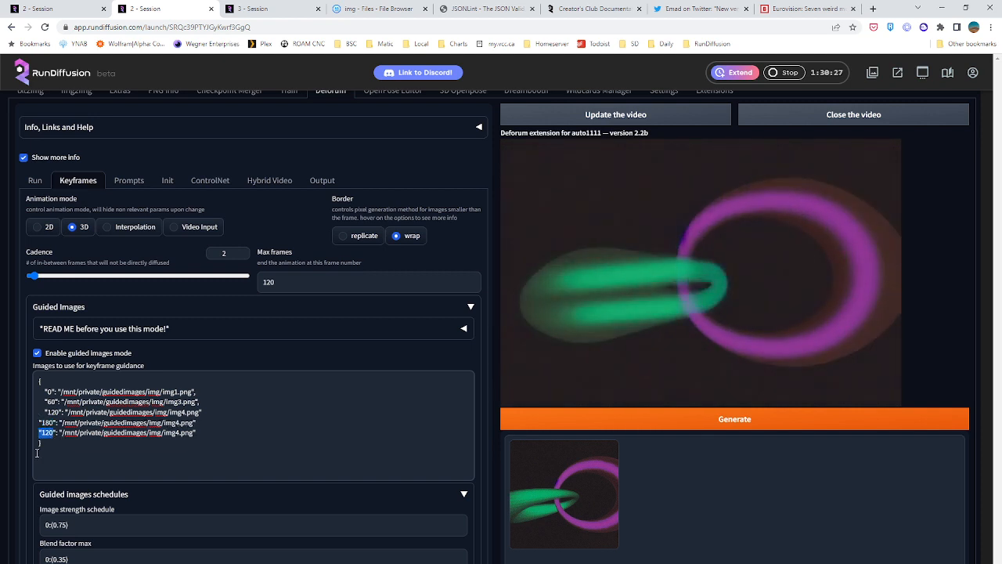
text(240)
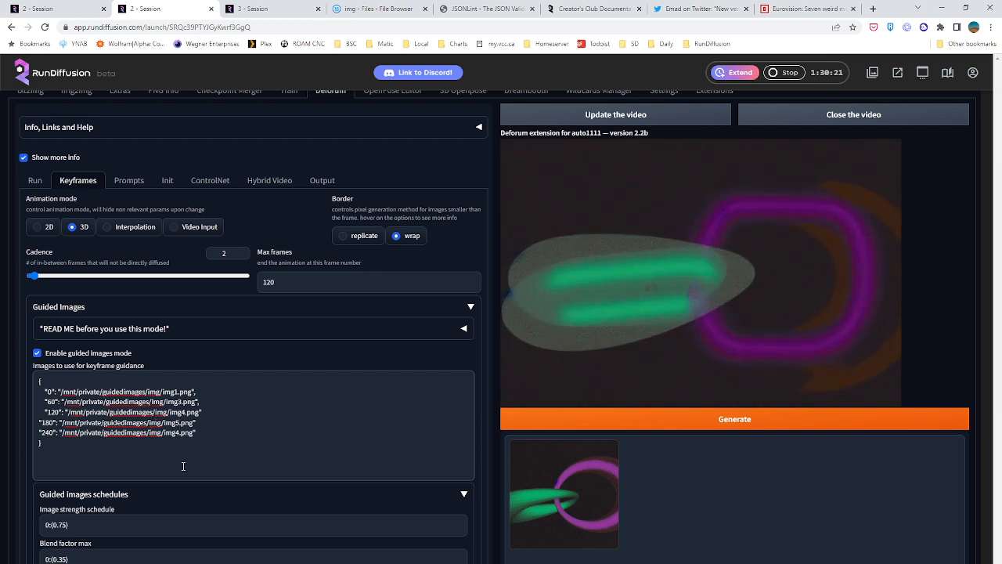
click(180, 432)
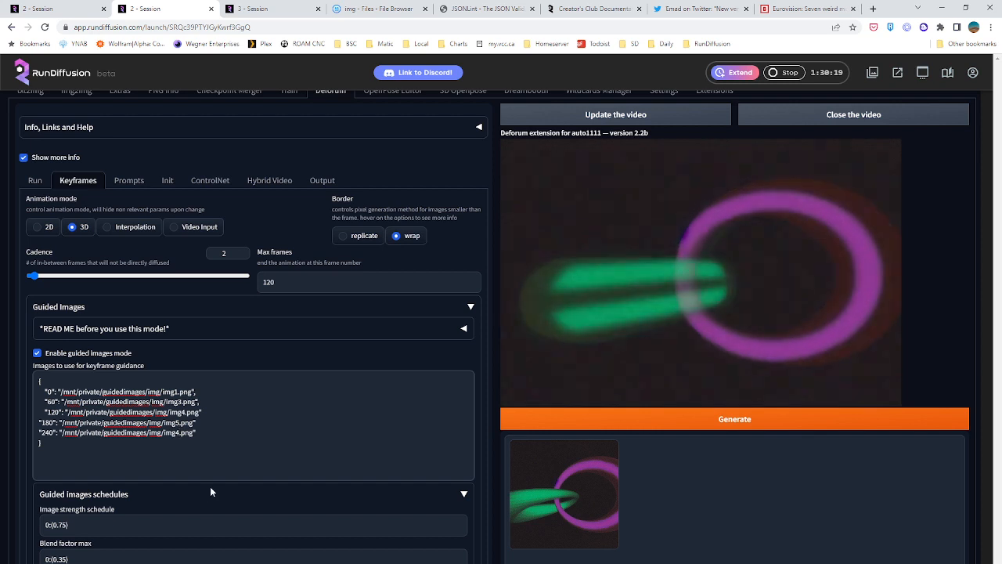
key(BackSpace)
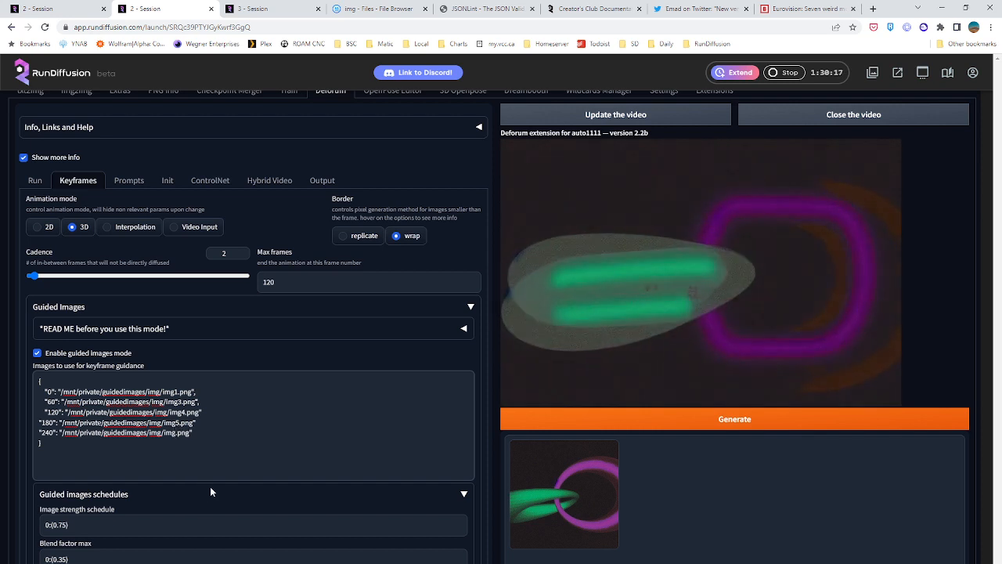
text(6)
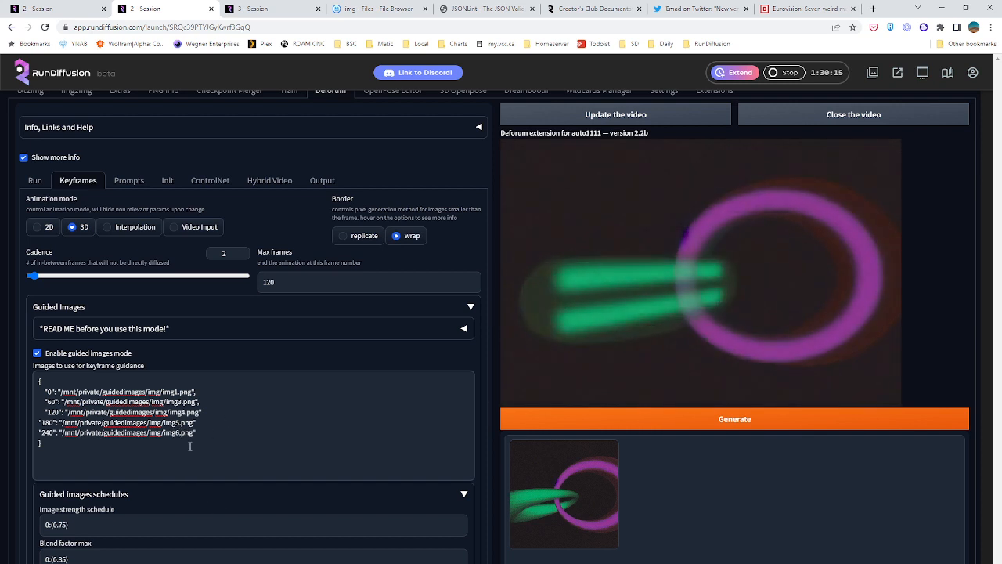
Indent the frame 180 and 240 entries and add the missing commas after the 120 and 180 entries
key(Tab)
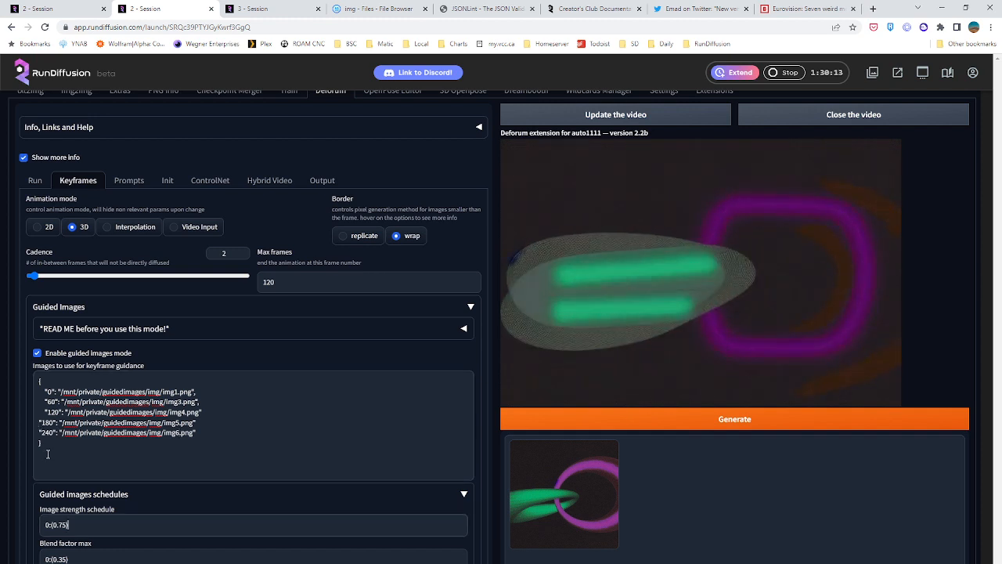
click(41, 423)
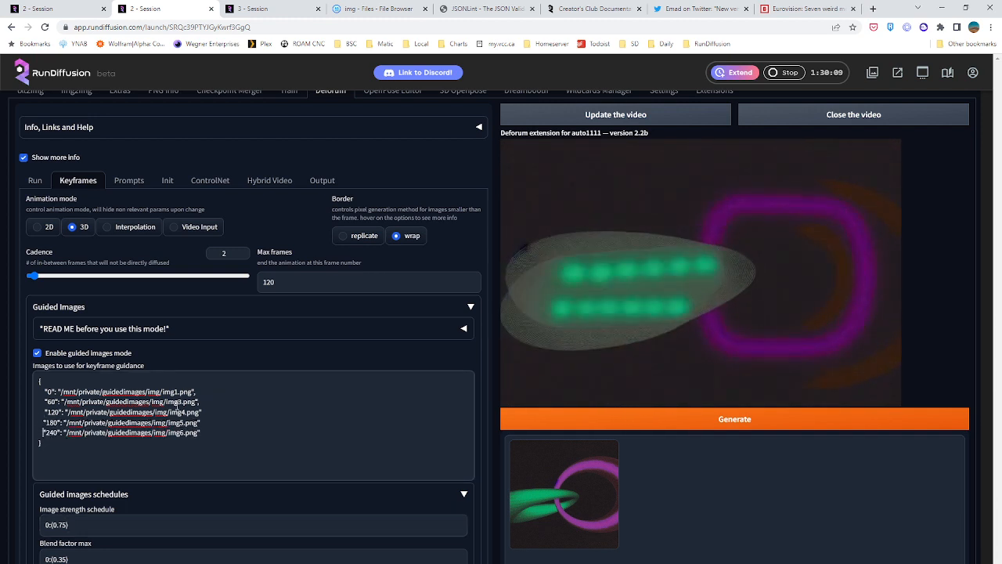
click(209, 410)
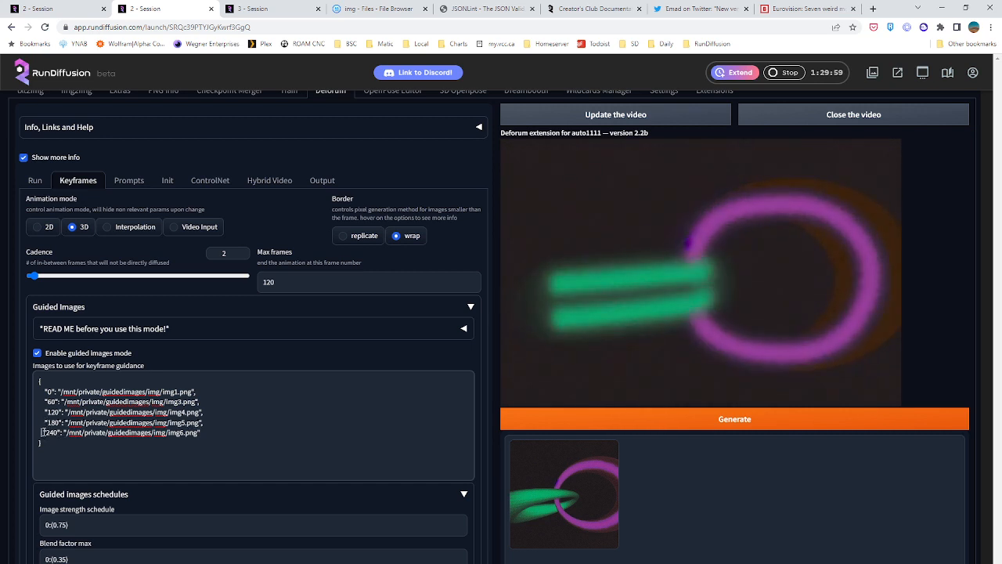
Align the frame 240 guide image entry with the entries above it and set the maximum frames to 260
click(43, 432)
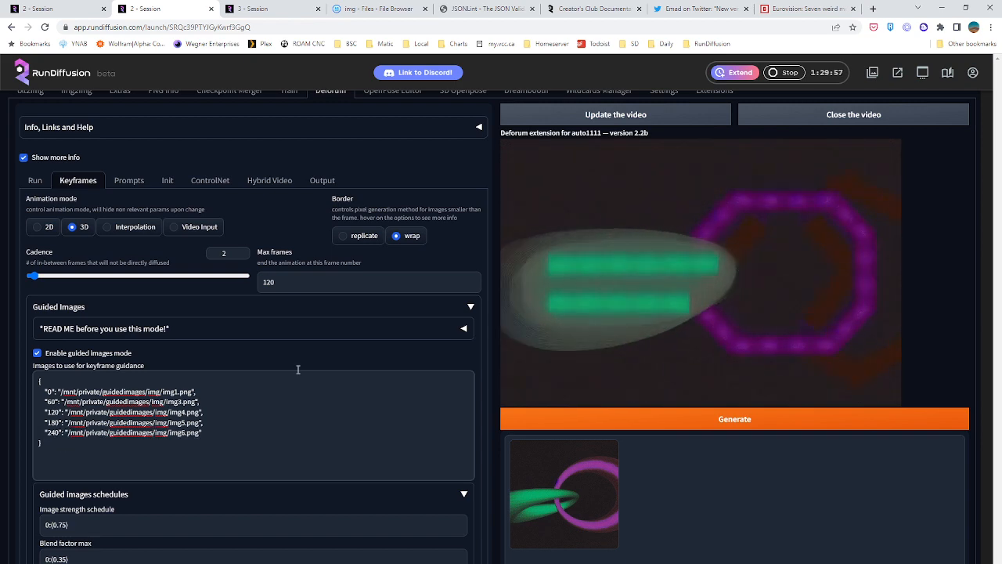
drag(289, 286, 208, 295)
text(260)
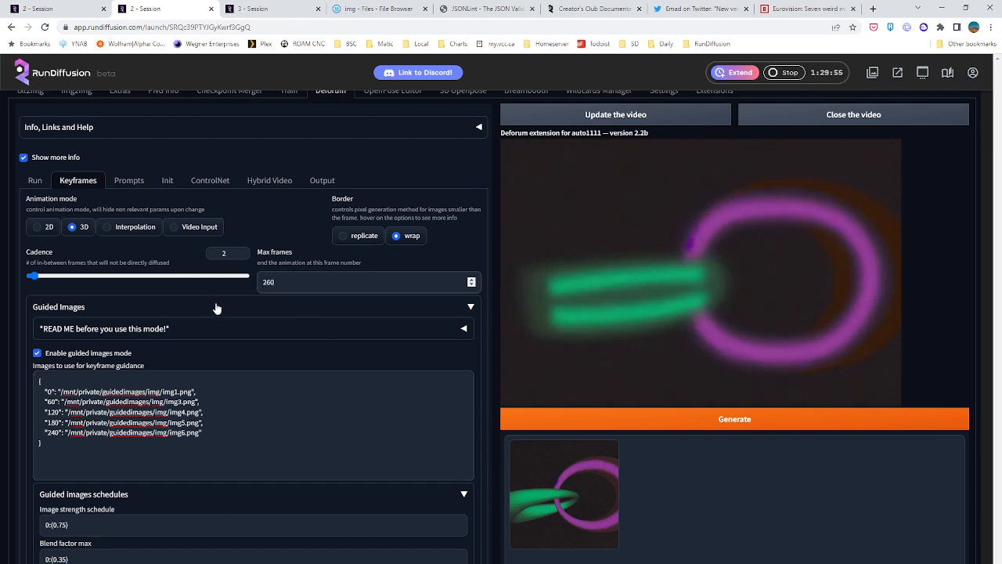
Try appending copies of the frame 0 and 60 guide image entries below the frame 240 entry
scroll(201, 315, down, 2)
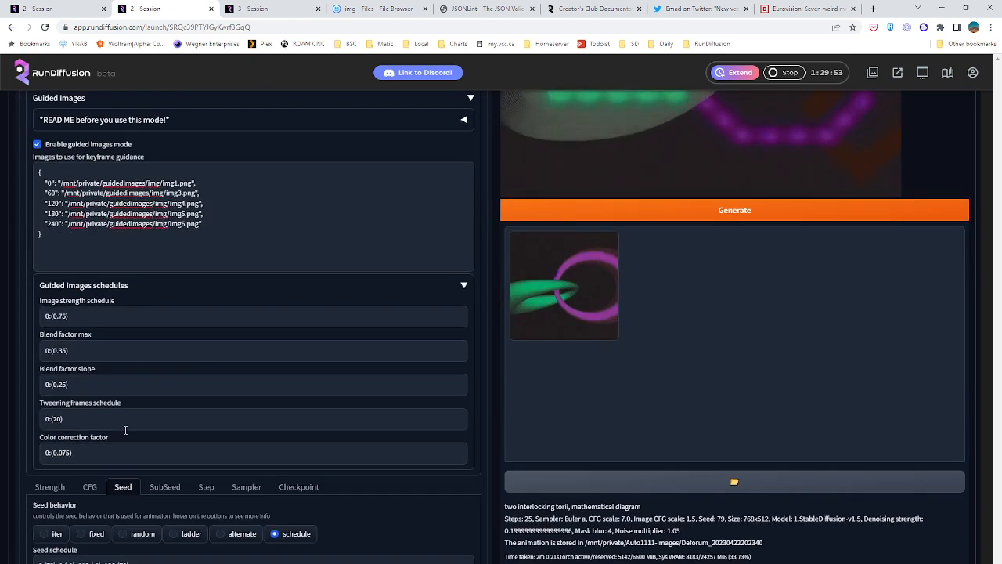
scroll(129, 438, up, 1)
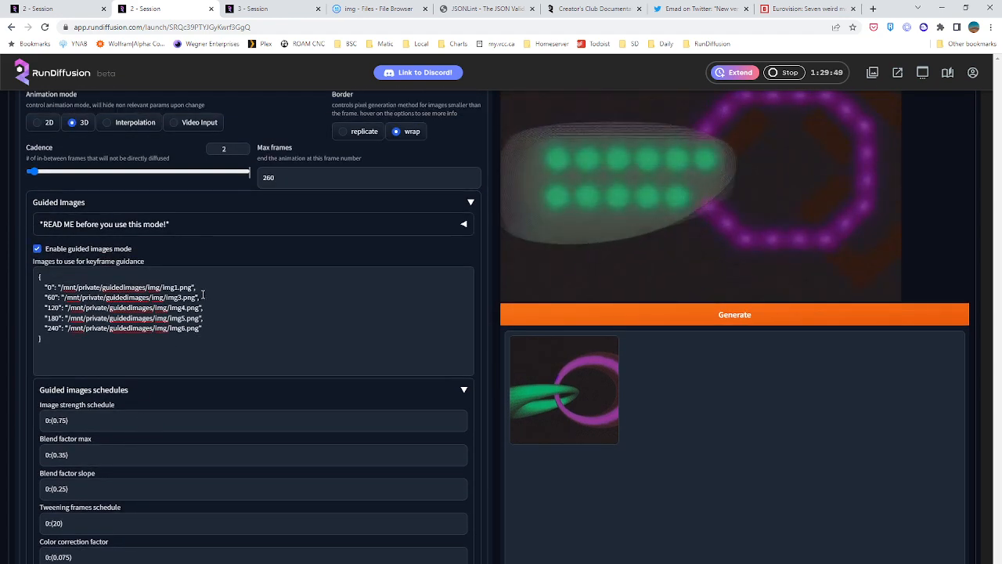
drag(198, 288, 44, 288)
mouse_move(199, 297)
mouse_down()
mouse_move(41, 290)
mouse_move(198, 288)
mouse_move(203, 297)
mouse_up()
key(ctrl+c)
click(43, 288)
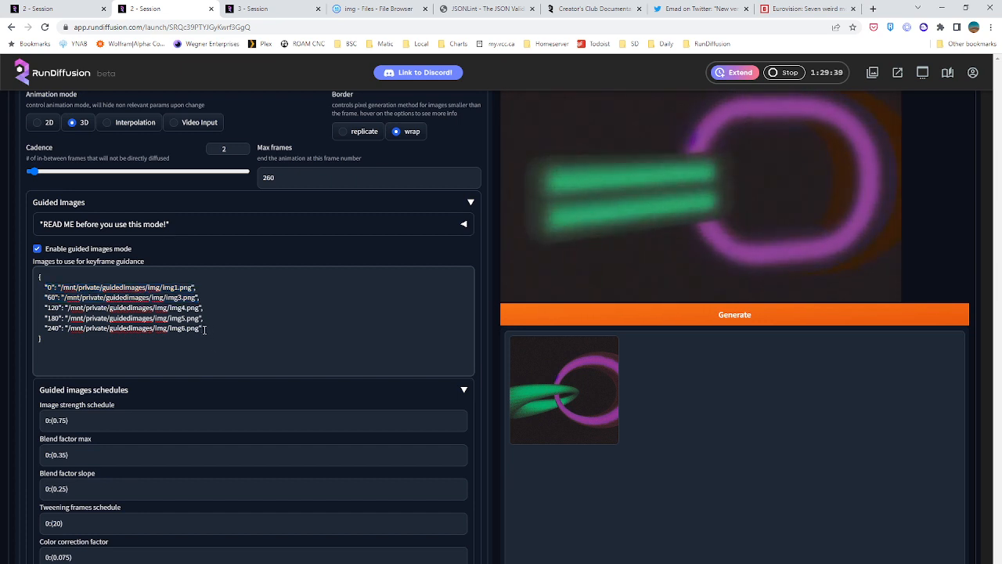
key(ctrl+v)
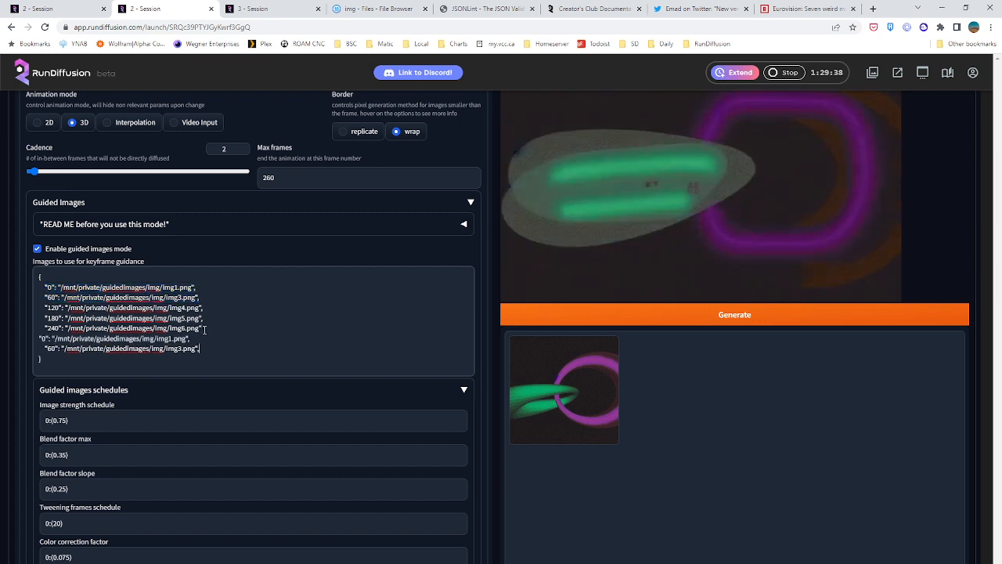
key(Tab)
key(Tab)
click(40, 338)
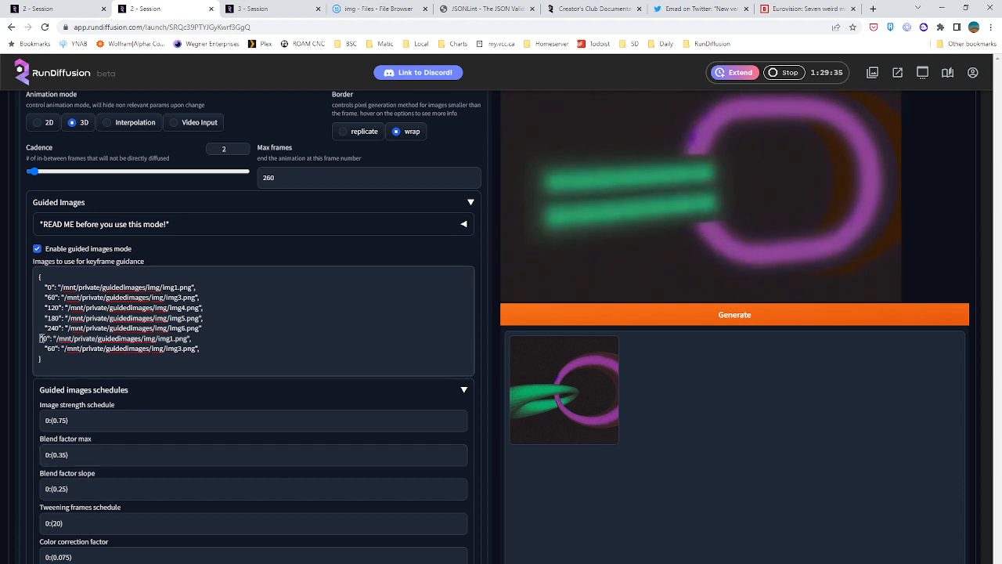
double_click(51, 339)
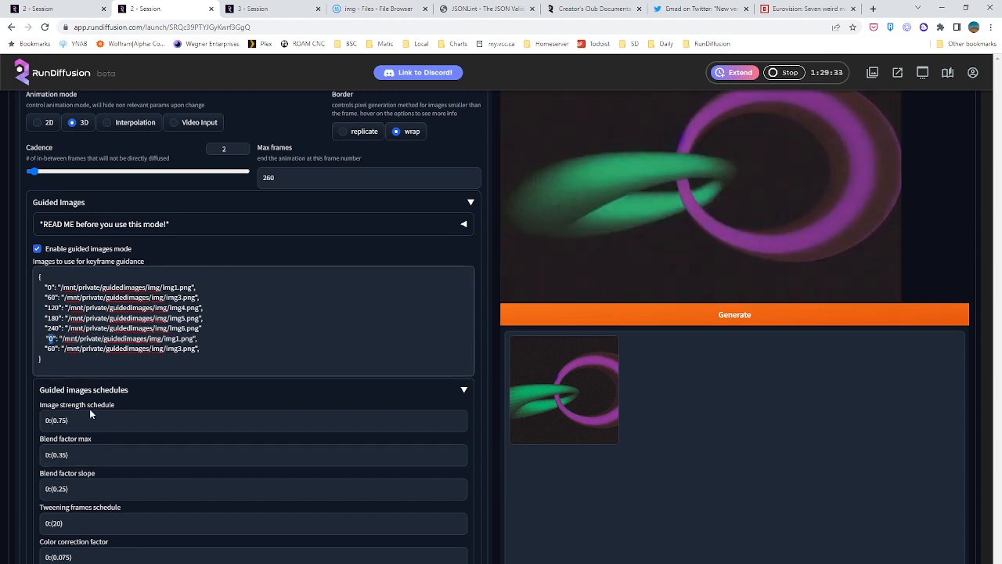
key(ctrl+z)
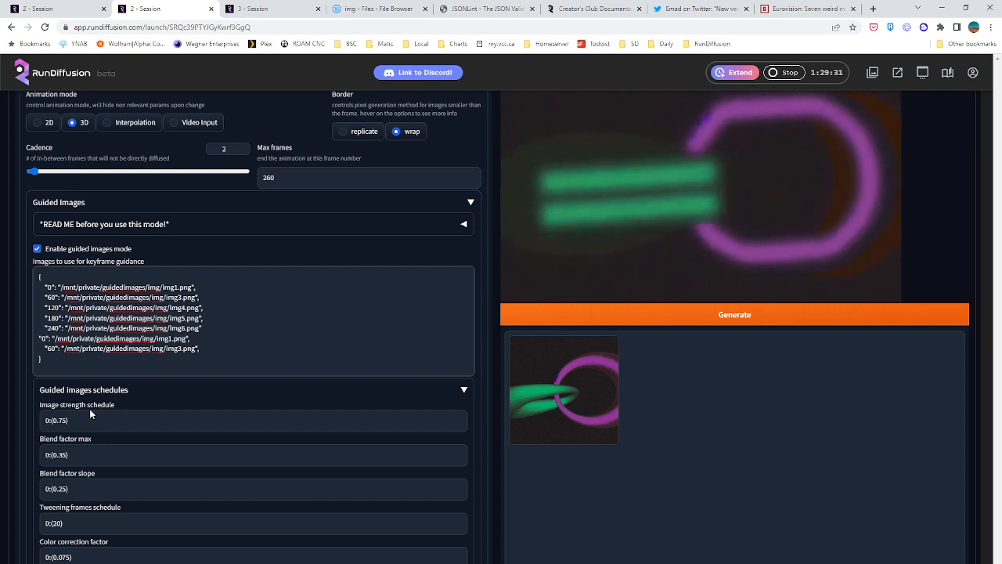
double_click(51, 348)
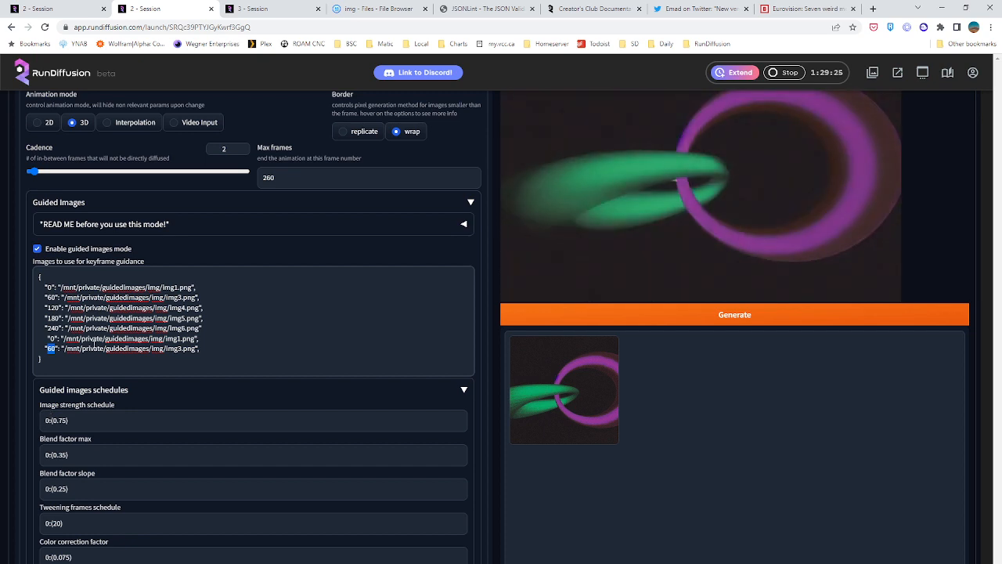
double_click(51, 339)
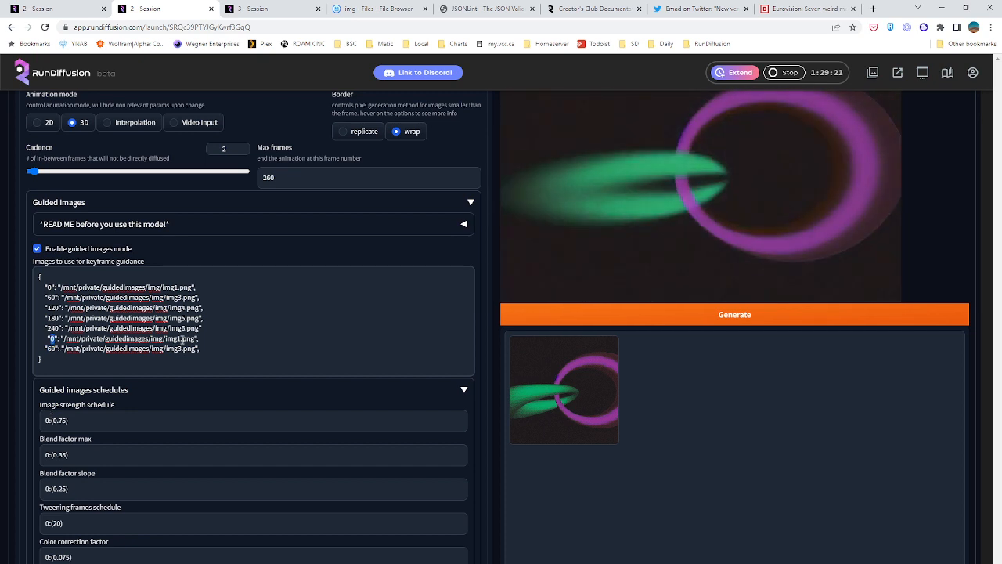
Delete the two pasted guide image entries and their leftover line below the frame 240 entry
drag(205, 349, 13, 338)
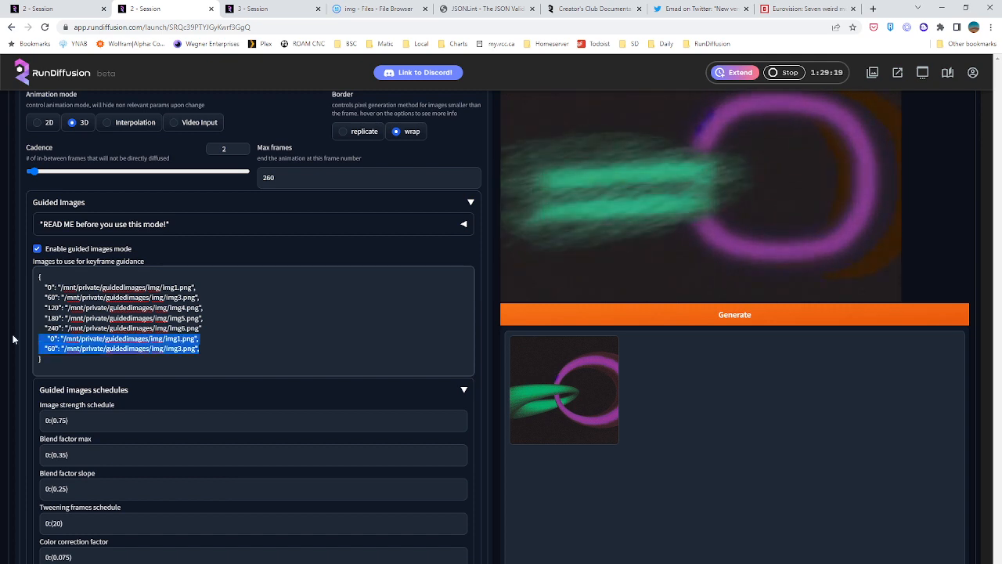
key(BackSpace)
key(BackSpace)
key(BackSpace)
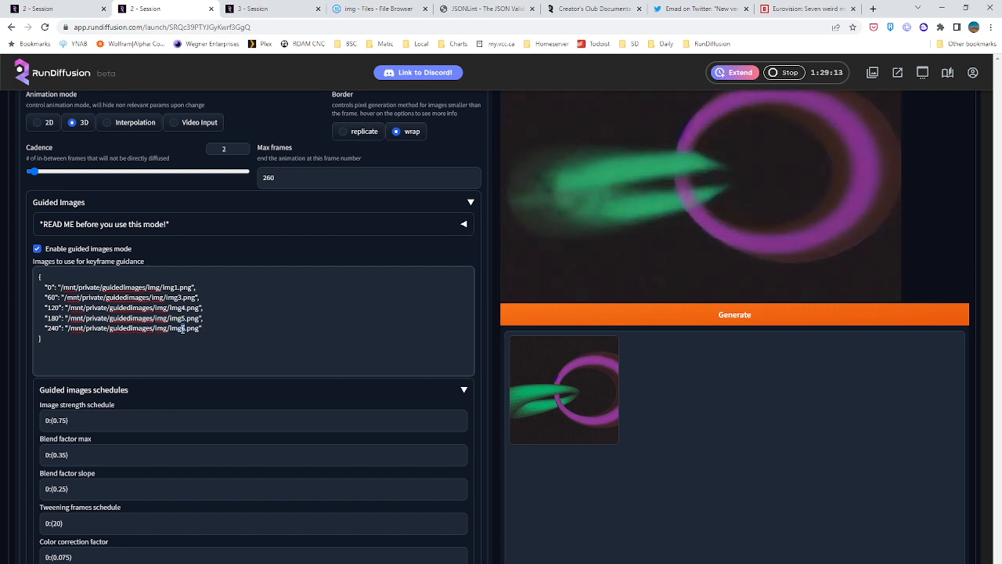
Change the frame 180 guide image to img3.png and the frame 240 guide image to img1.png
text(3)
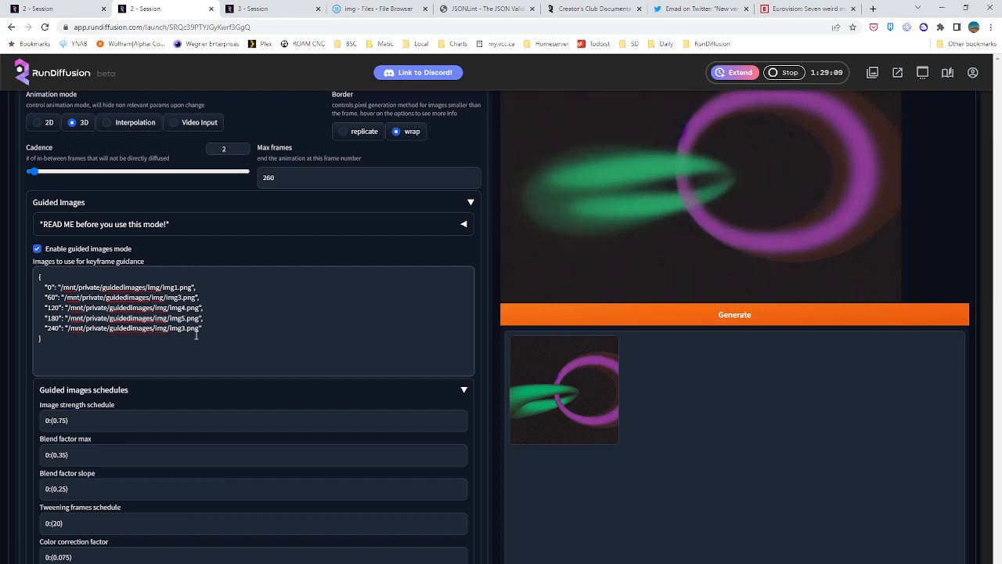
text(3)
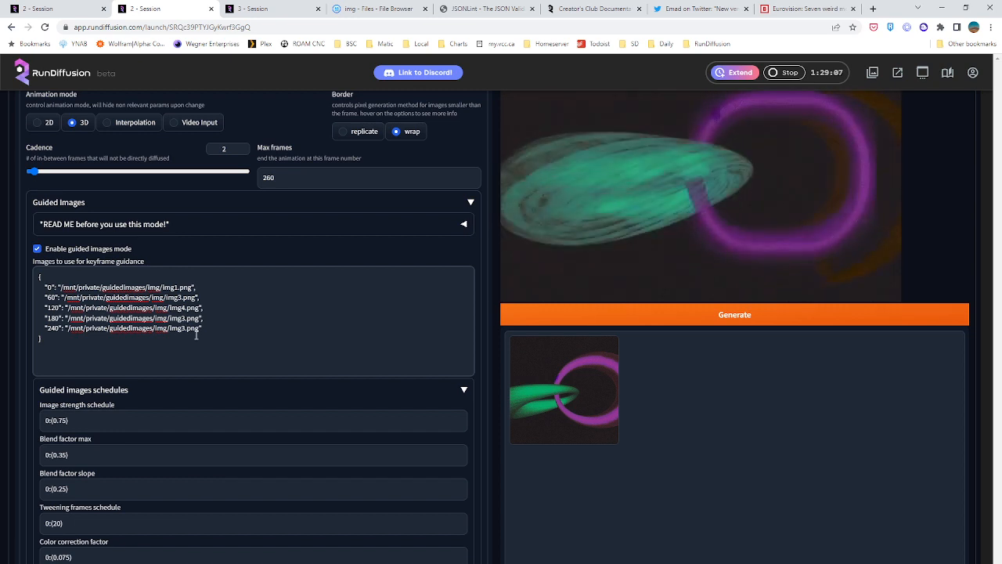
text(1)
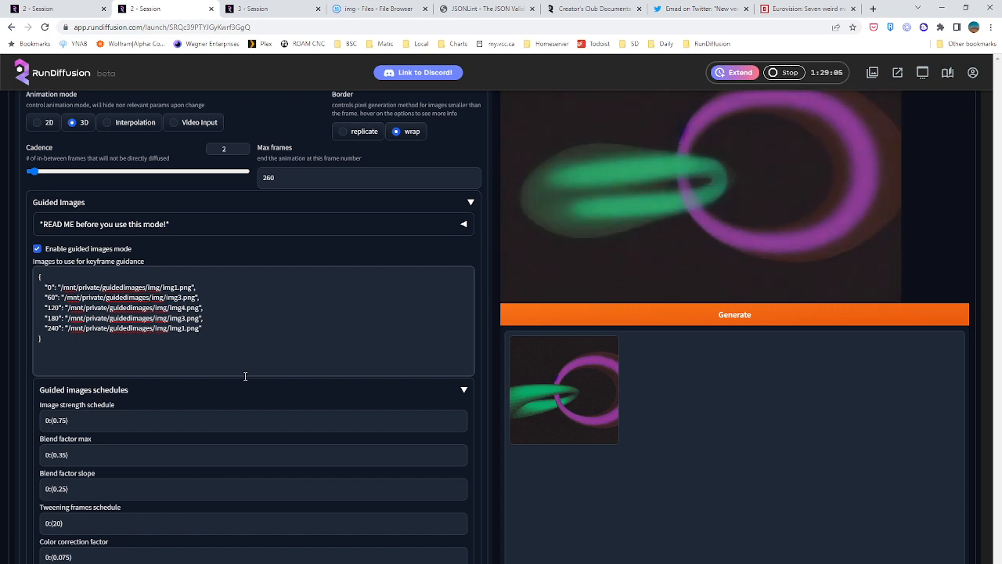
Review the guided images schedules, the strength schedule and the motion translation and rotation settings
scroll(238, 373, up, 1)
scroll(160, 382, down, 2)
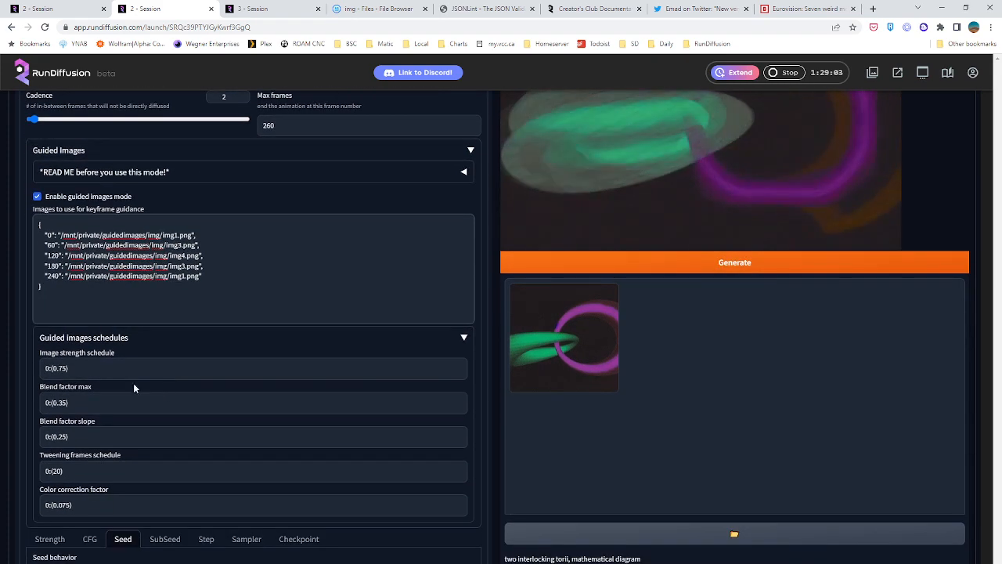
right_click(64, 426)
click(118, 440)
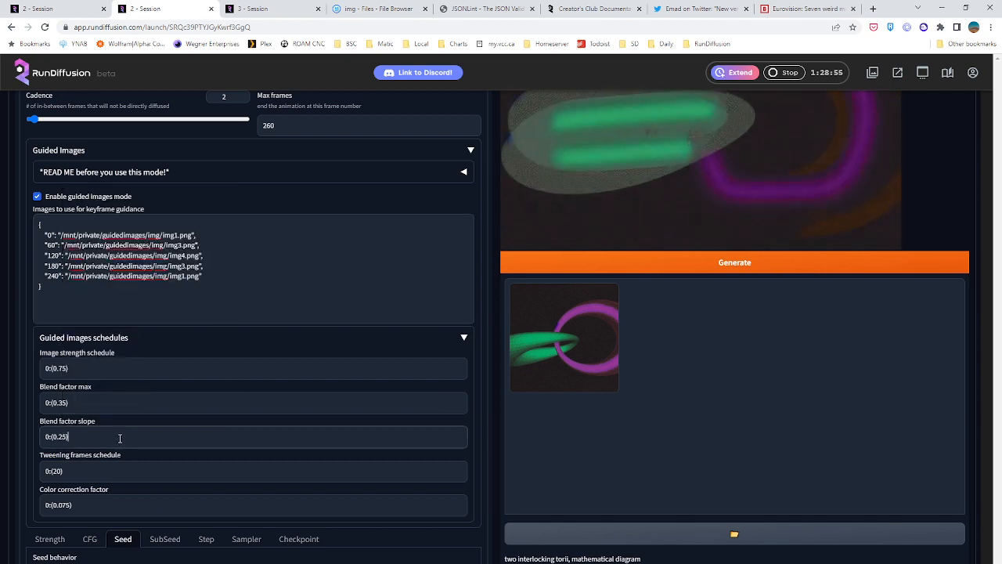
scroll(120, 440, down, 1)
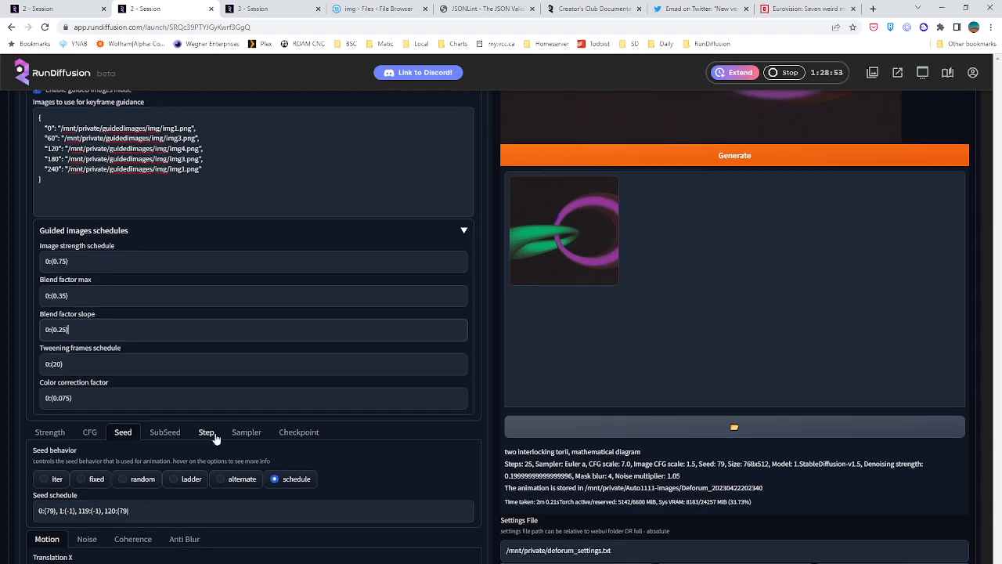
scroll(142, 354, down, 1)
click(48, 330)
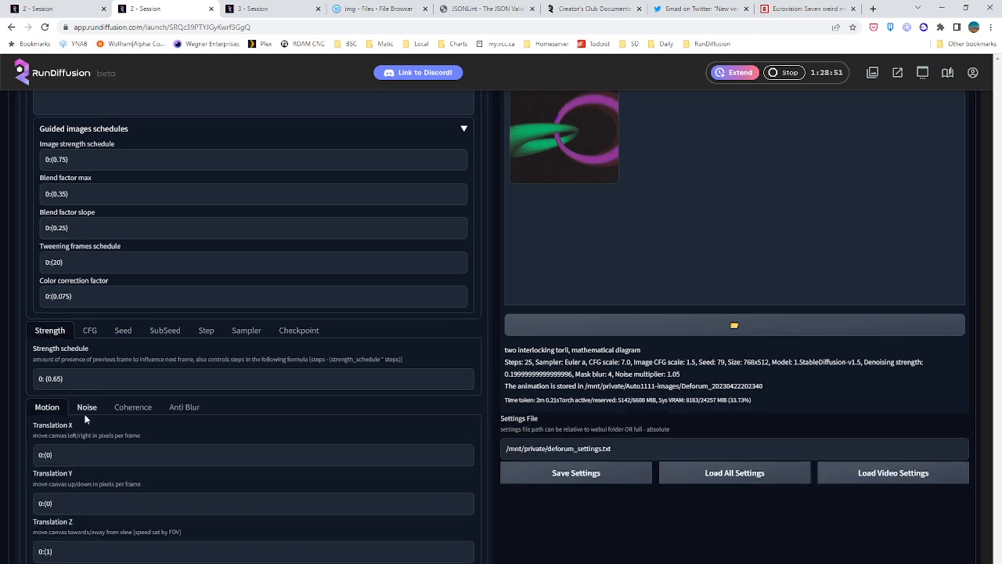
scroll(84, 465, down, 1)
scroll(83, 465, down, 1)
scroll(61, 316, up, 2)
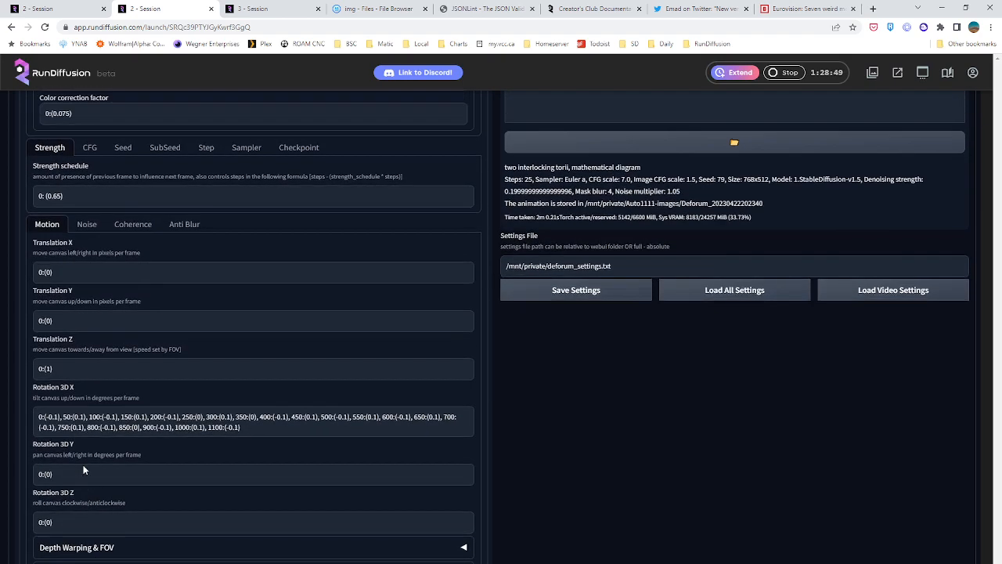
Show the noise settings and edit the noise schedule value, entering a 5 among its decimals
click(87, 355)
scroll(166, 376, up, 1)
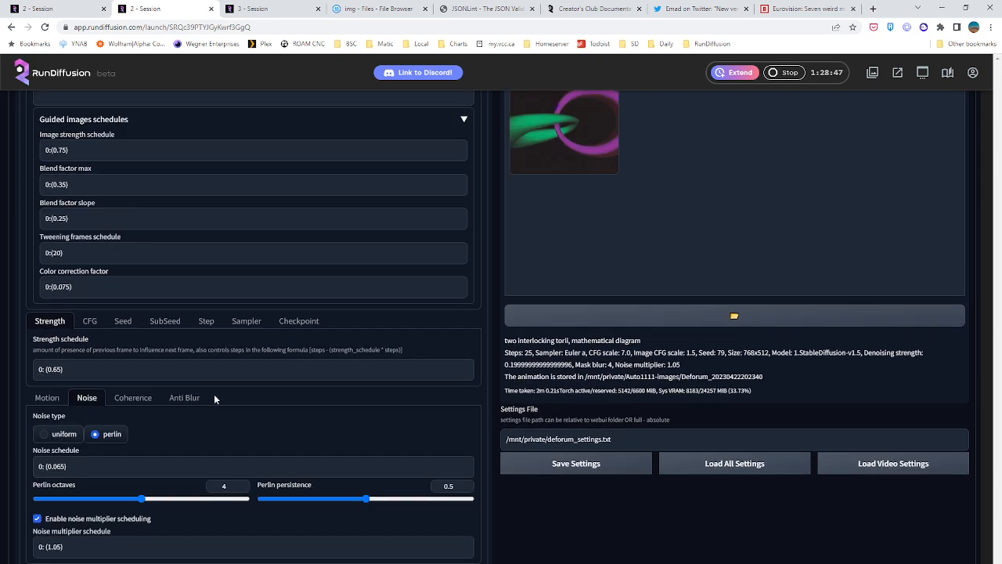
click(59, 466)
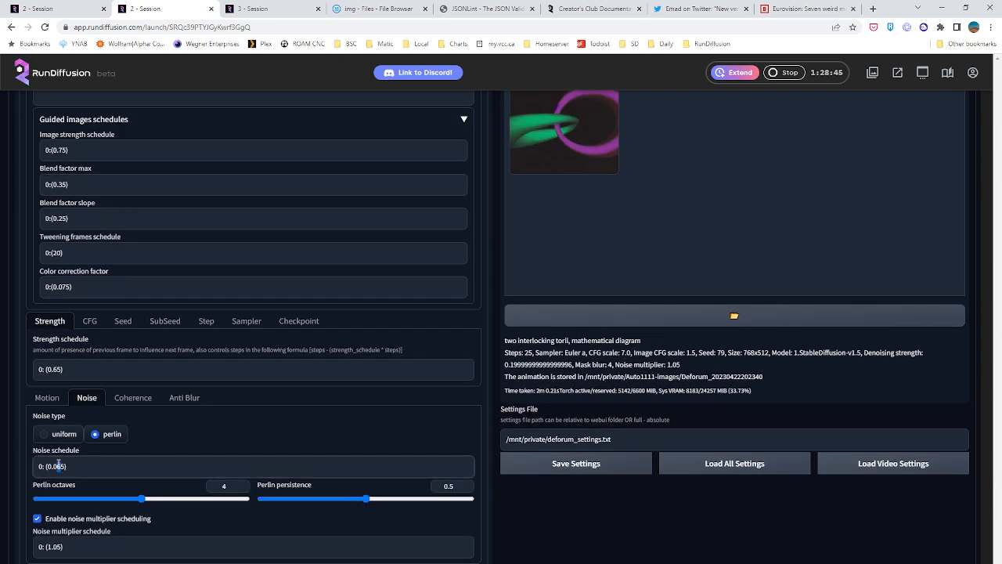
text(5)
Check the Coherence and Anti Blur settings, and start generating the Deforum animation
click(133, 398)
click(180, 399)
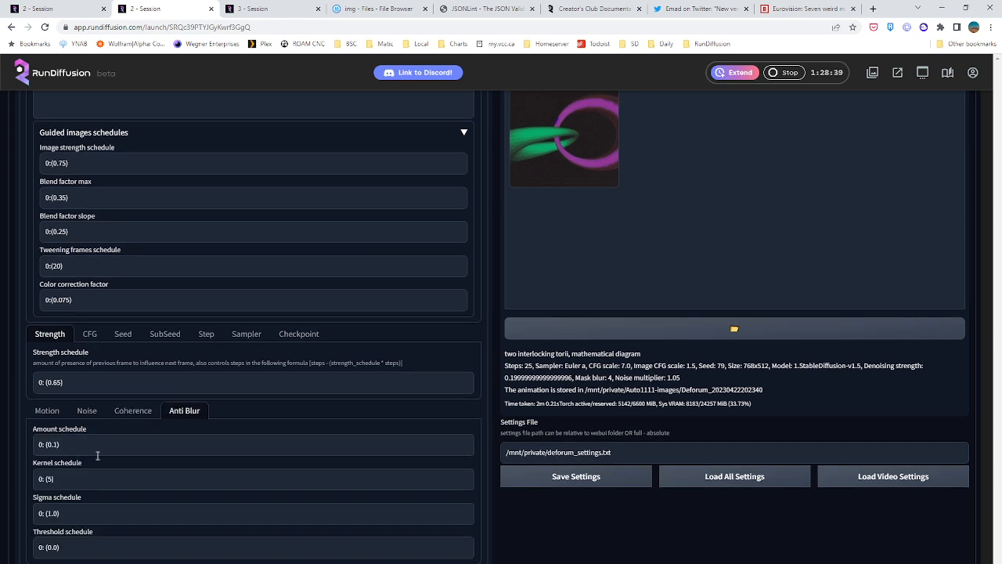
scroll(59, 446, up, 5)
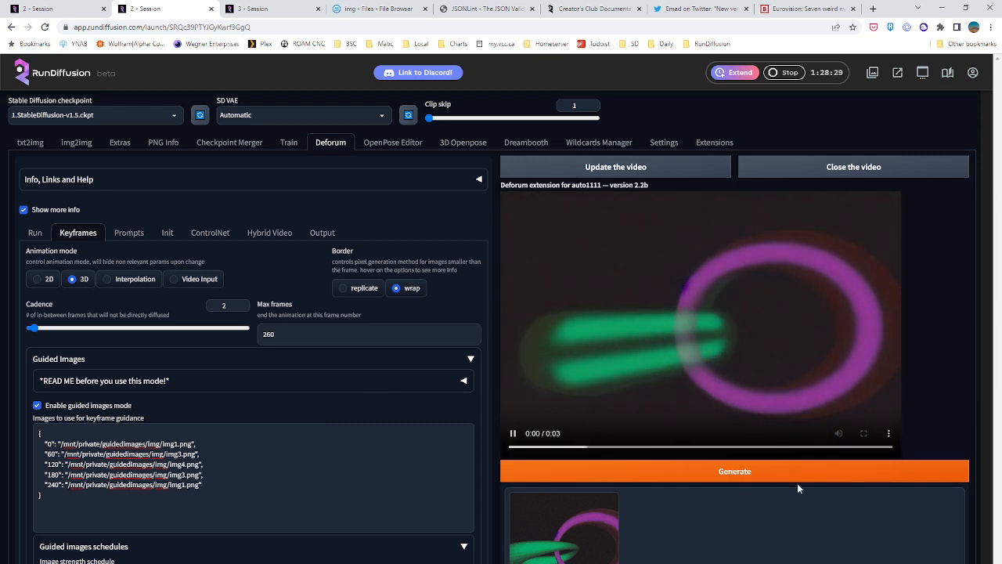
click(725, 472)
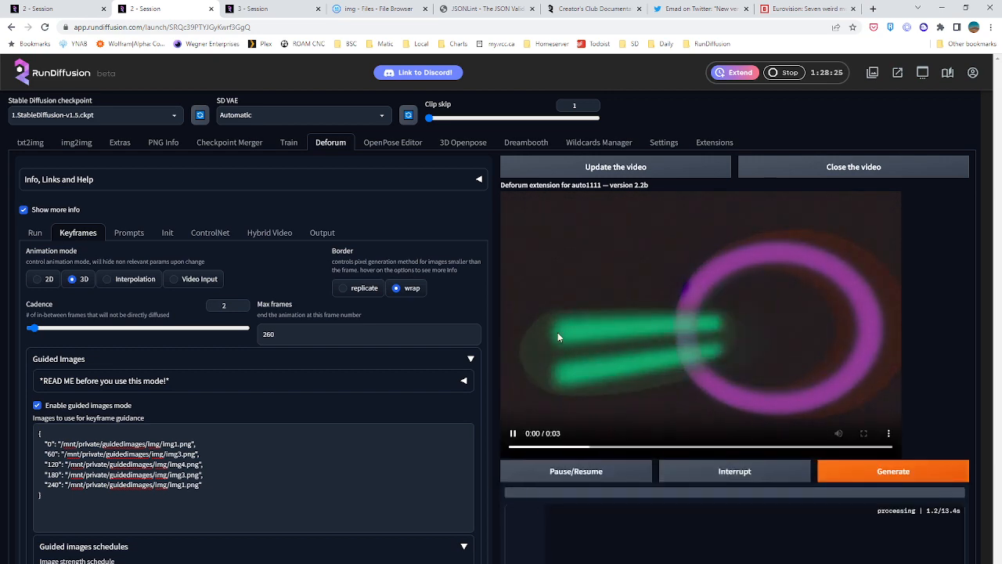
Switch to the first session and inspect the enlarged grid of generated road images
click(71, 4)
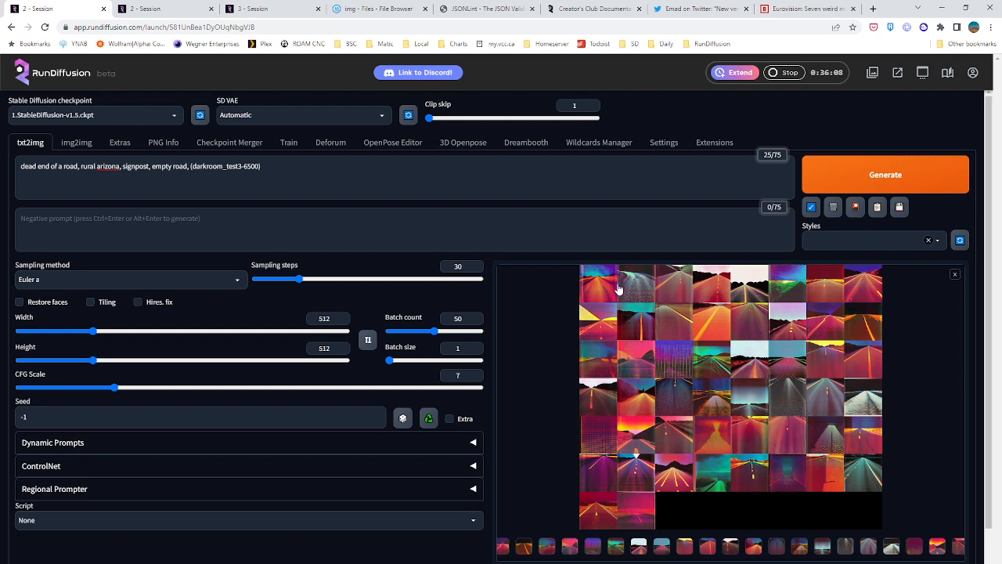
click(703, 302)
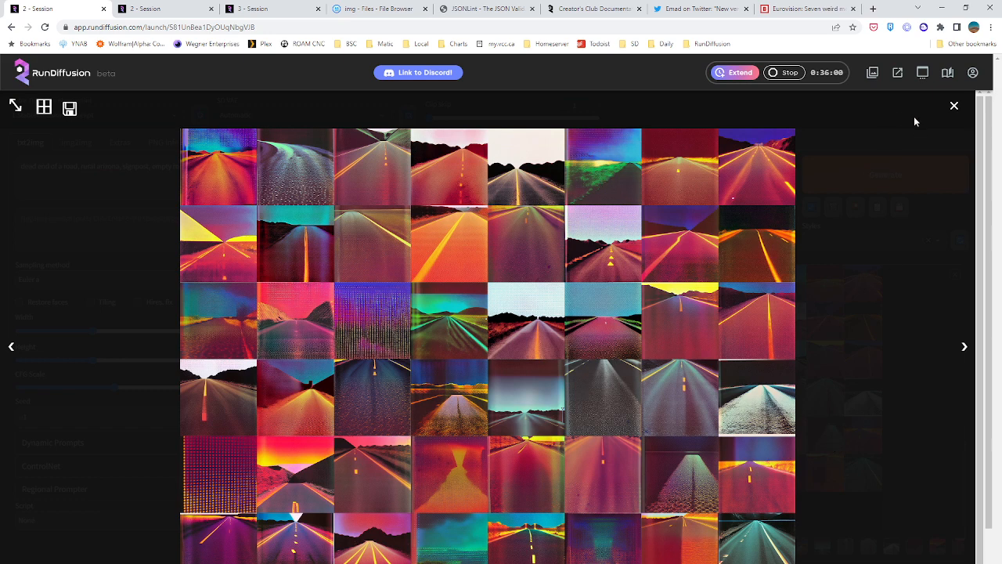
click(953, 105)
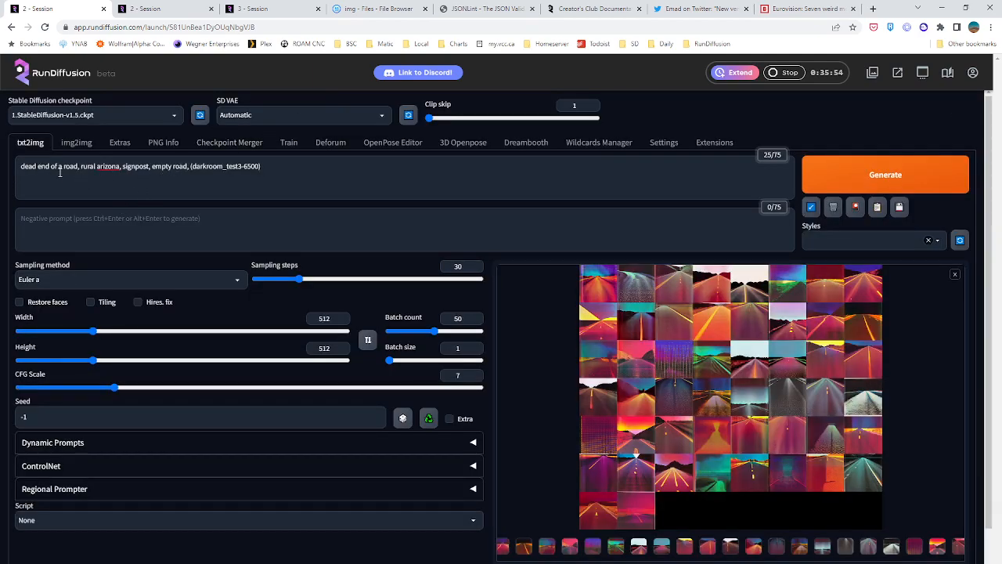
Load the purple-haired knight image into PNG Info and send its generation parameters to txt2img
click(163, 143)
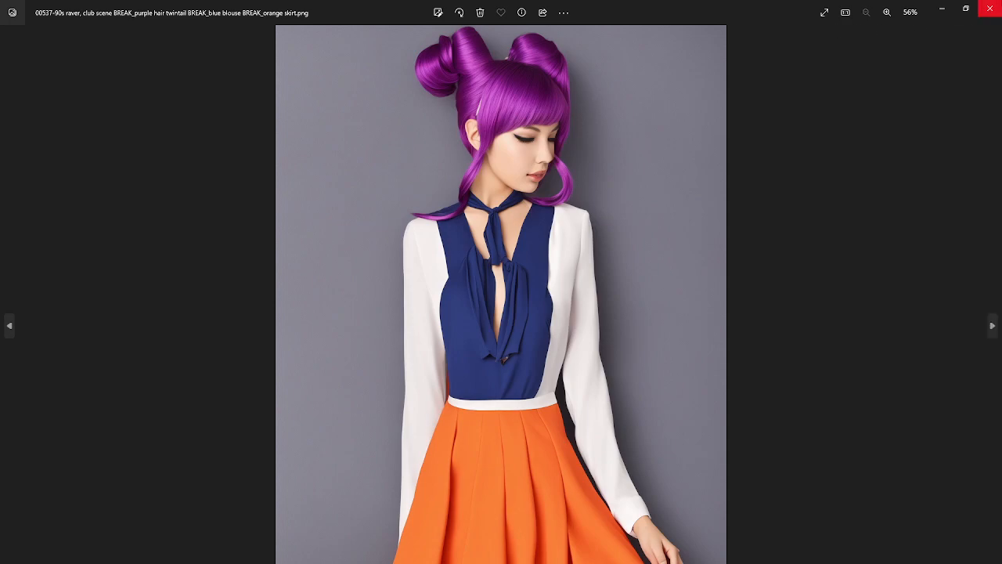
click(999, 5)
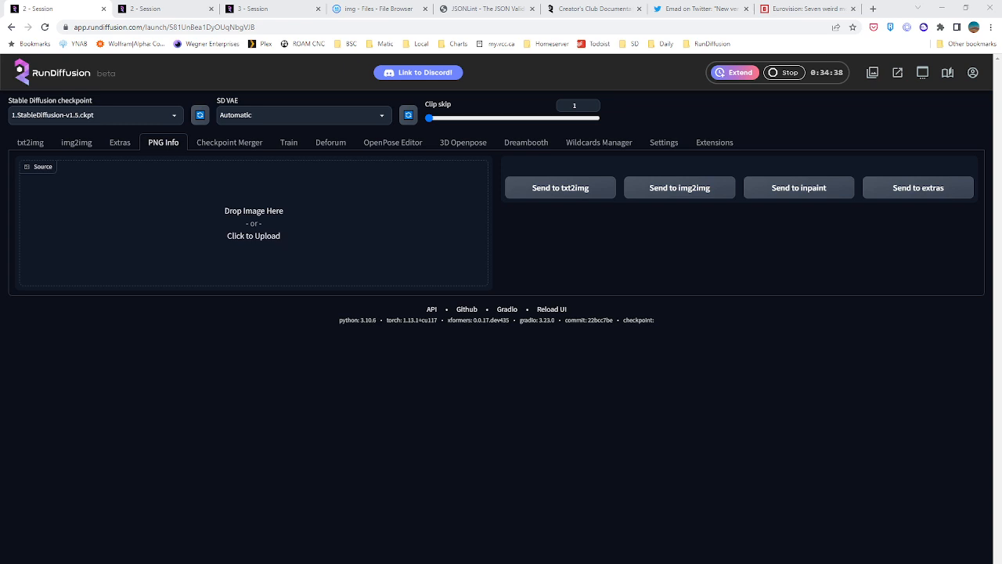
drag(285, 321, 258, 227)
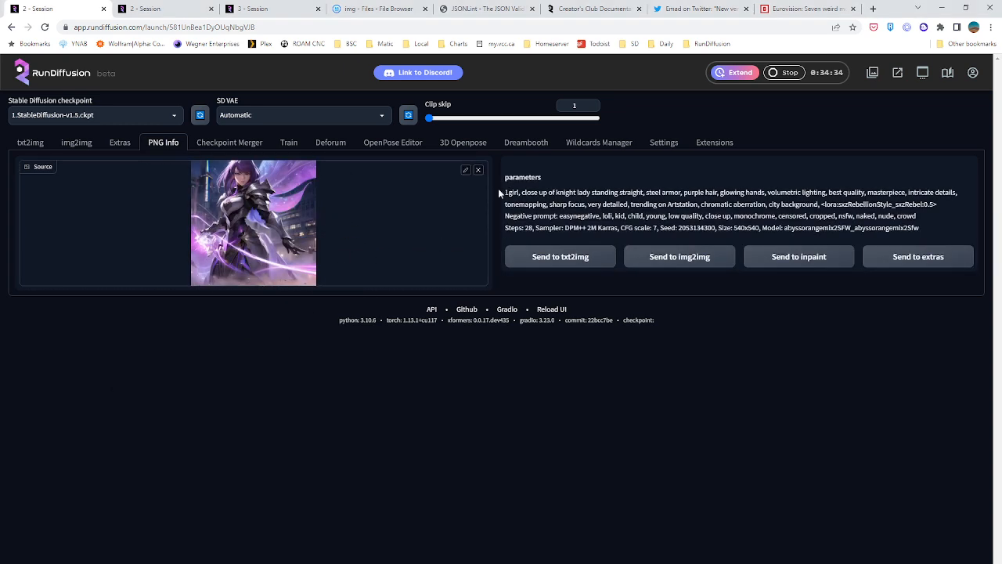
click(541, 261)
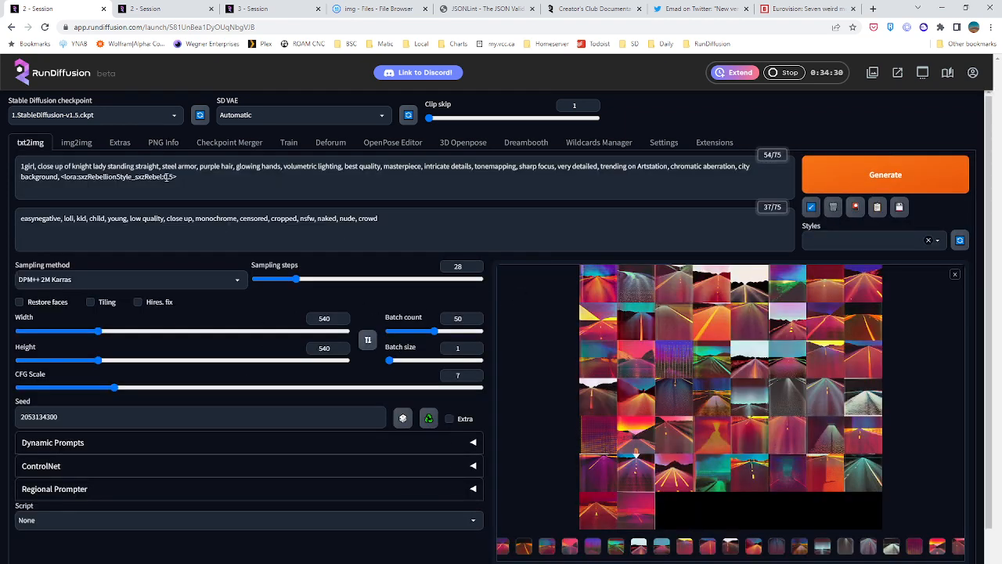
Remove the sxzRebellionStyle LoRA tag and the comma before it from the end of the prompt
drag(167, 177, 72, 195)
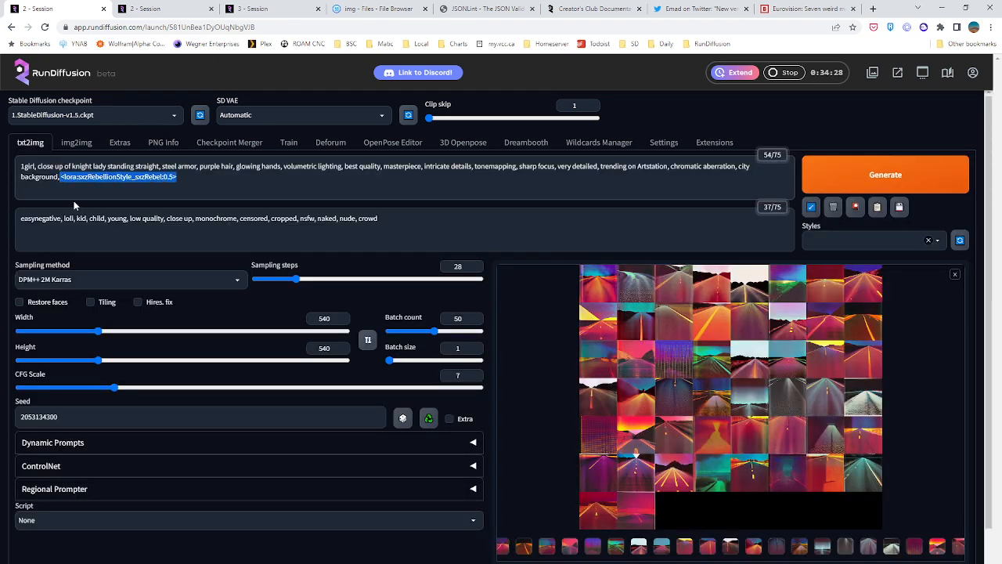
key(BackSpace)
key(BackSpace)
key(BackSpace)
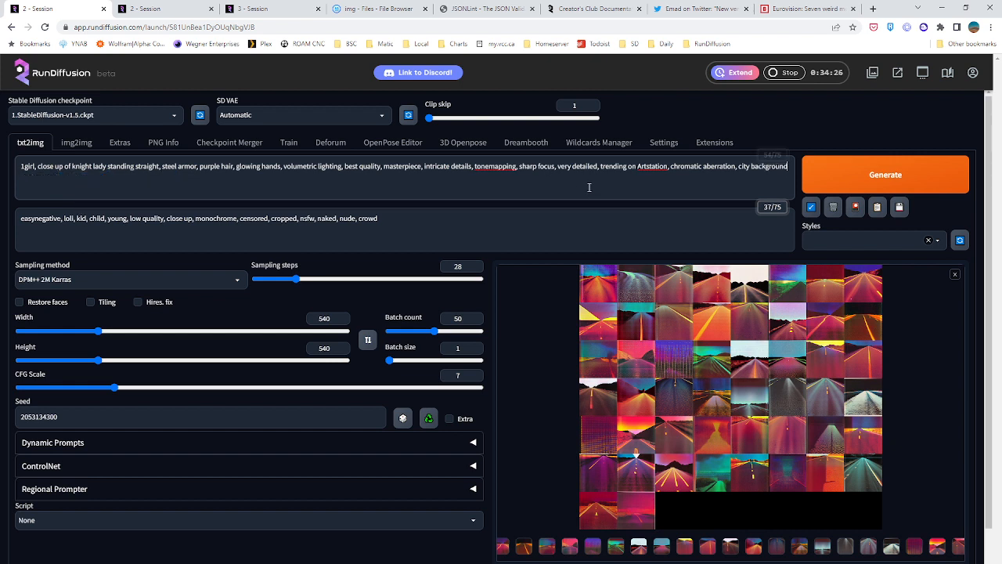
Append ", darkroom_test3-6500" to the end of the knight prompt, checking the embedding name in the previous generation details
text(, dark)
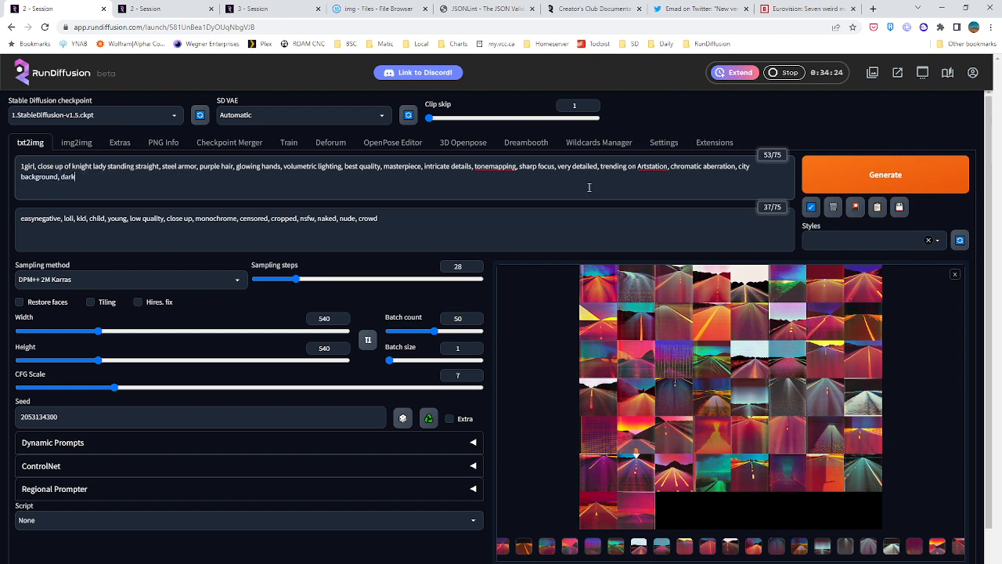
text(room_test3)
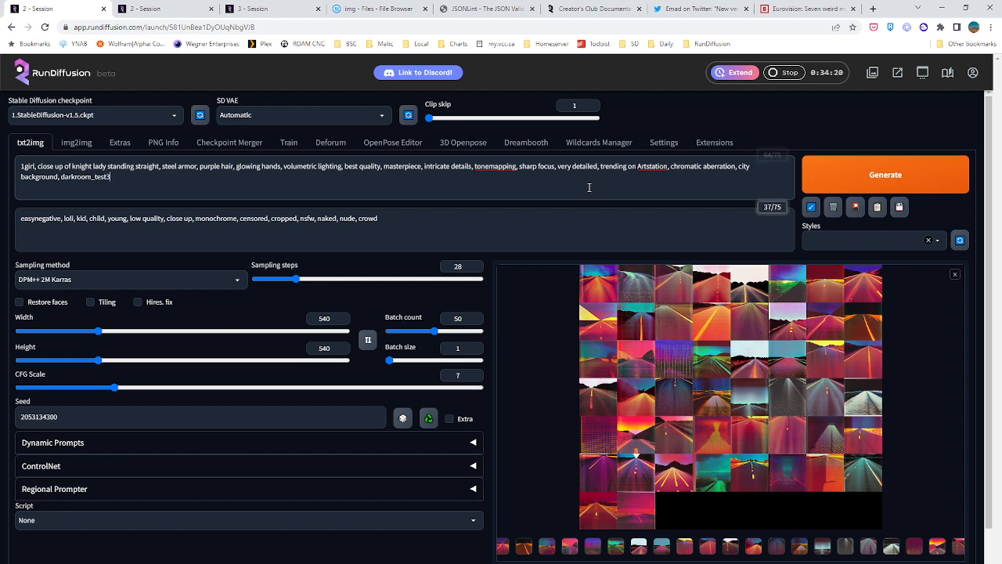
text(,)
text(6500)
scroll(609, 350, down, 2)
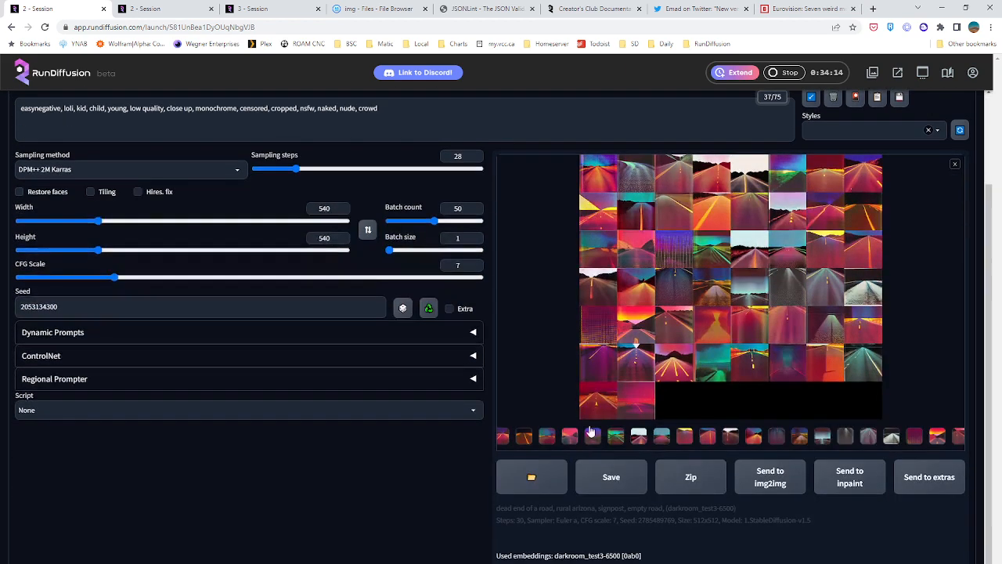
scroll(339, 472, up, 2)
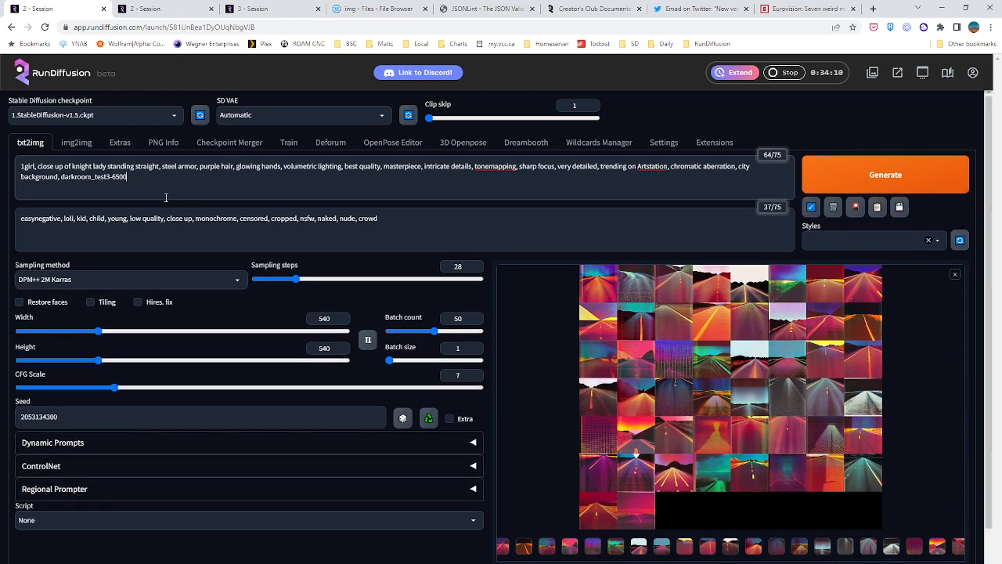
Switch the checkpoint to deliberate_v11.safetensors, and check the Deforum animation in the second session while the model loads
click(125, 115)
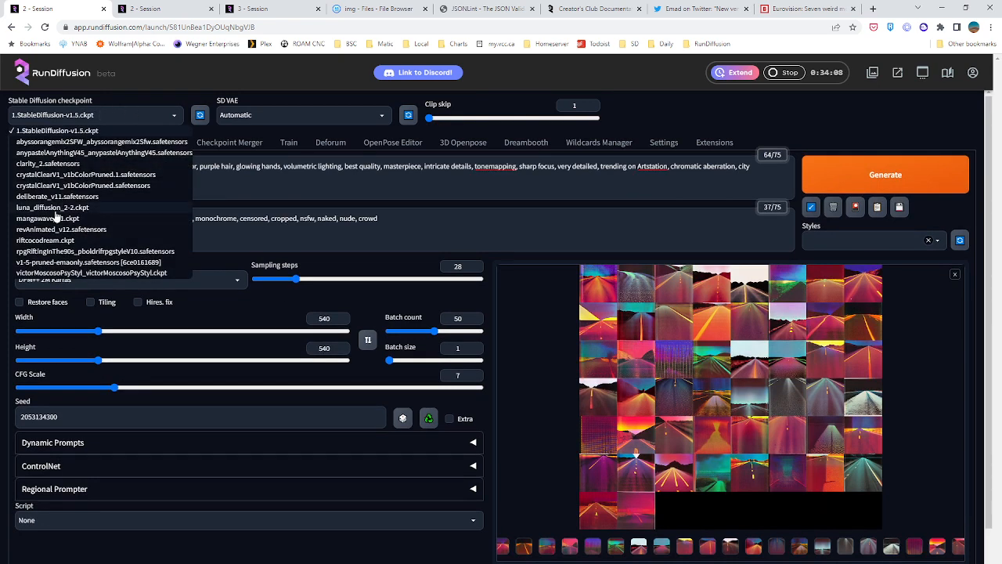
click(159, 9)
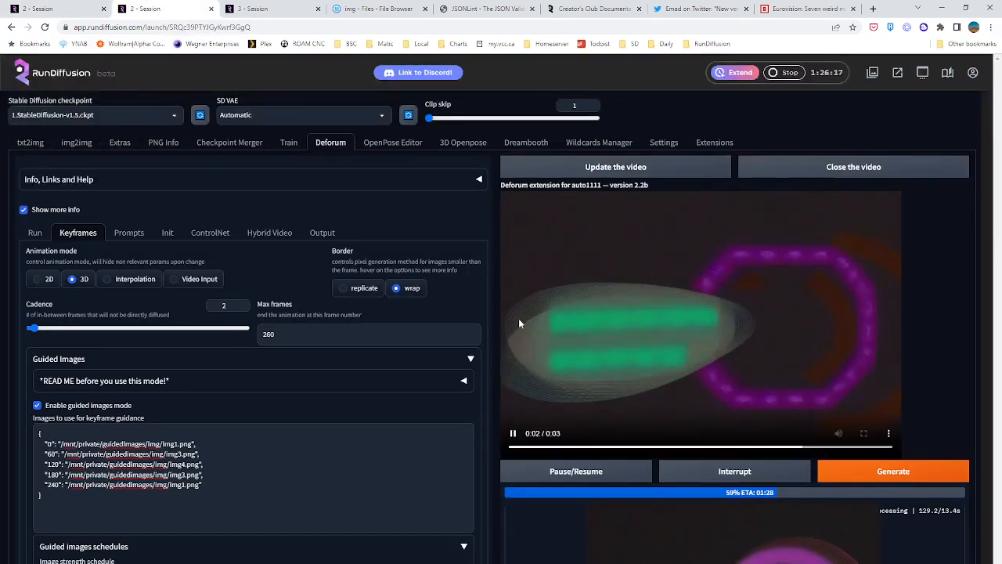
click(70, 9)
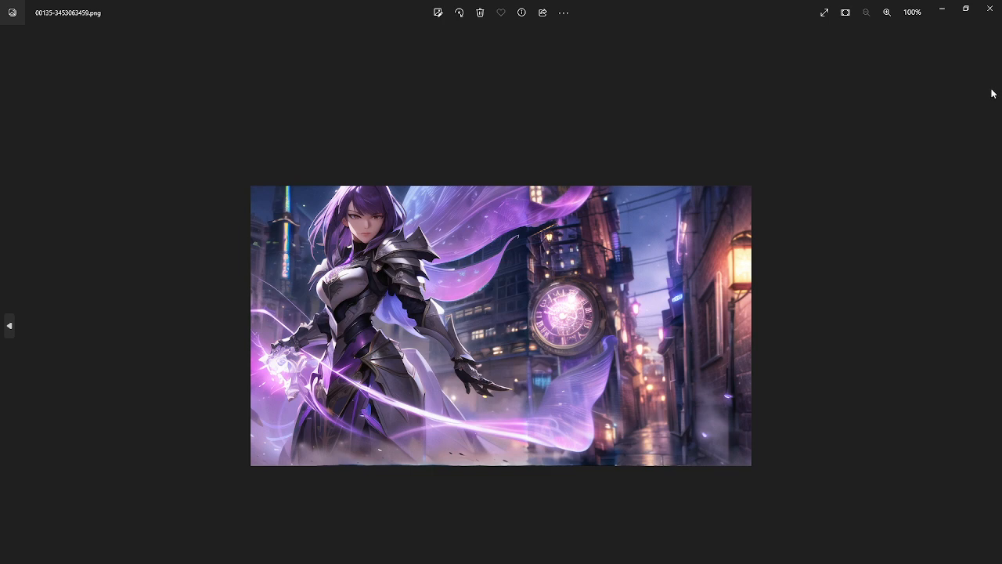
click(990, 12)
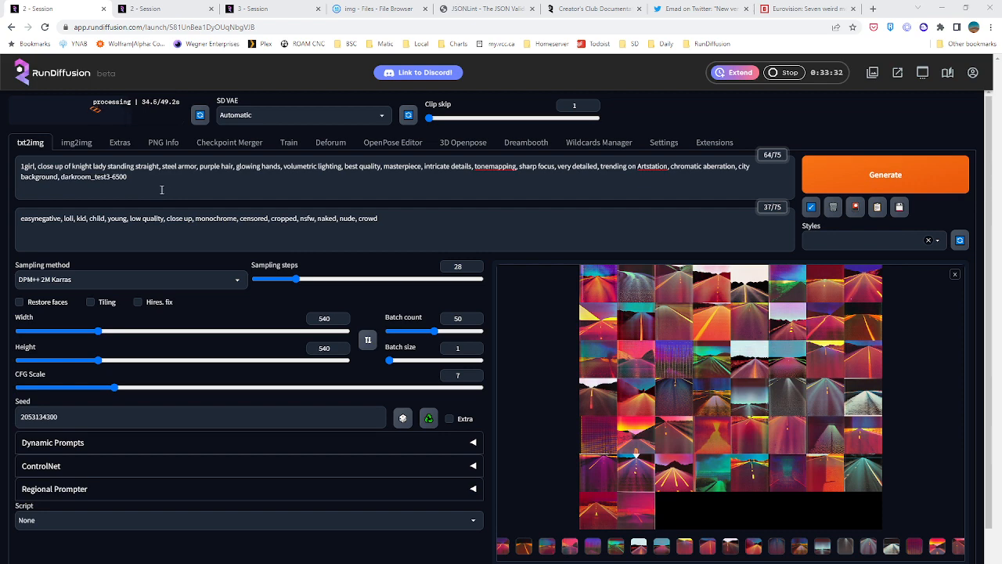
Look at the Deforum extension in the third session and compare it with the second session's Deforum page
click(156, 9)
click(266, 9)
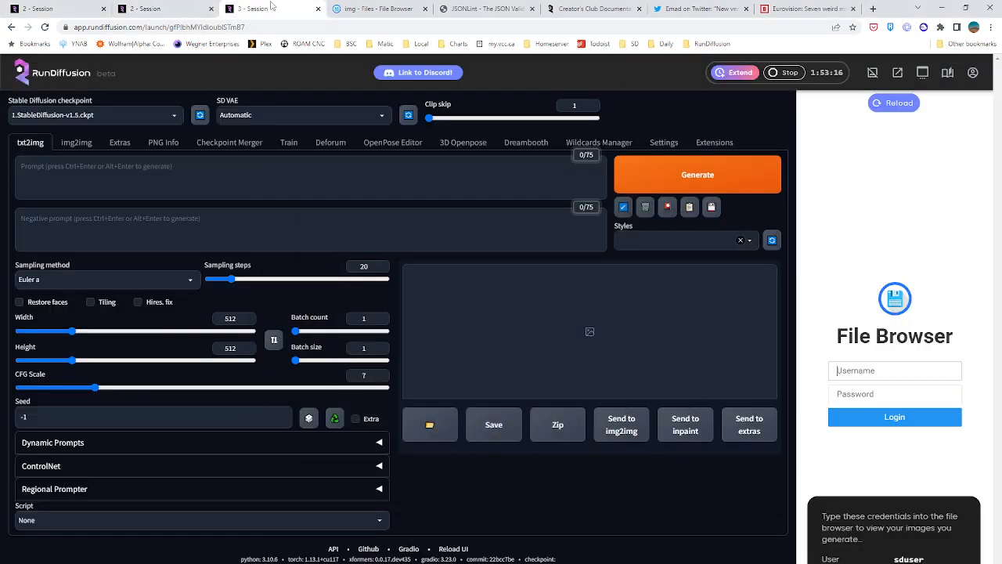
click(330, 143)
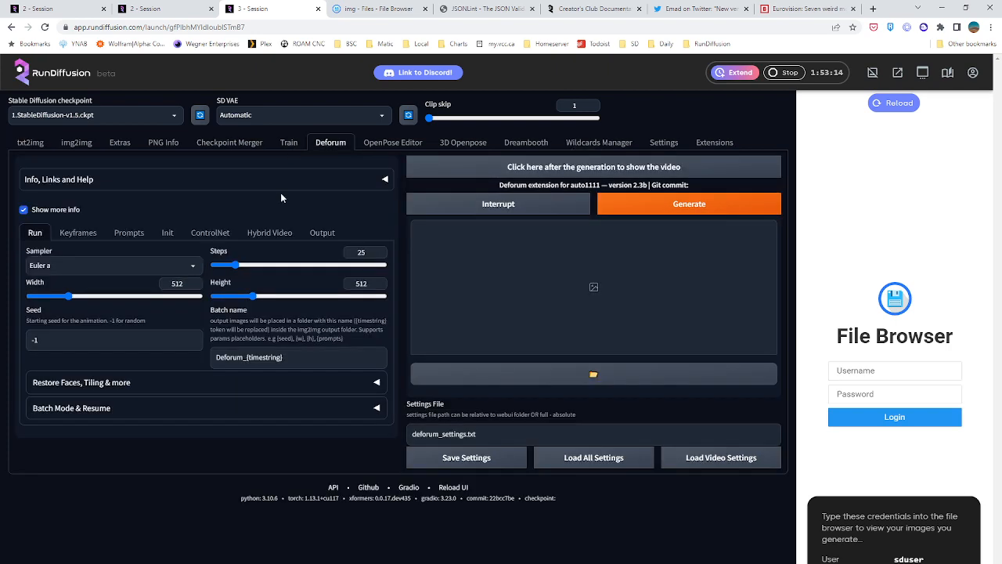
click(160, 9)
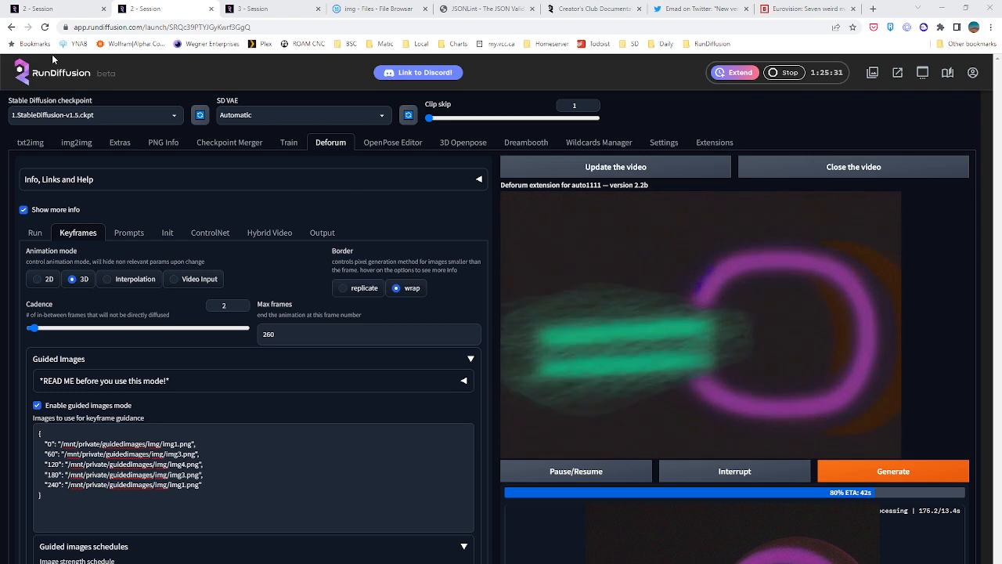
Check the Deforum render progress again, and start generating the 50-image knight batch in the first session
click(39, 9)
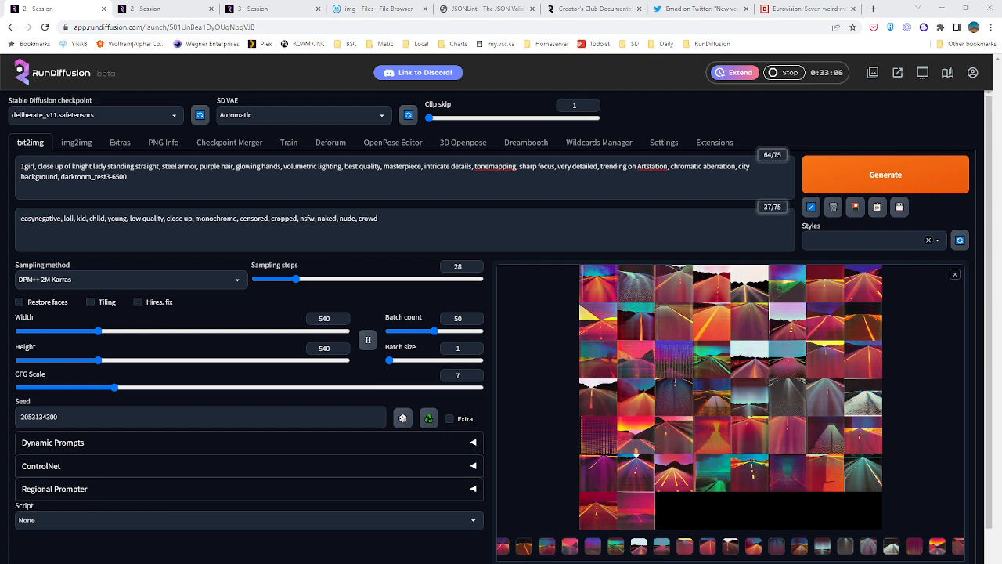
click(146, 9)
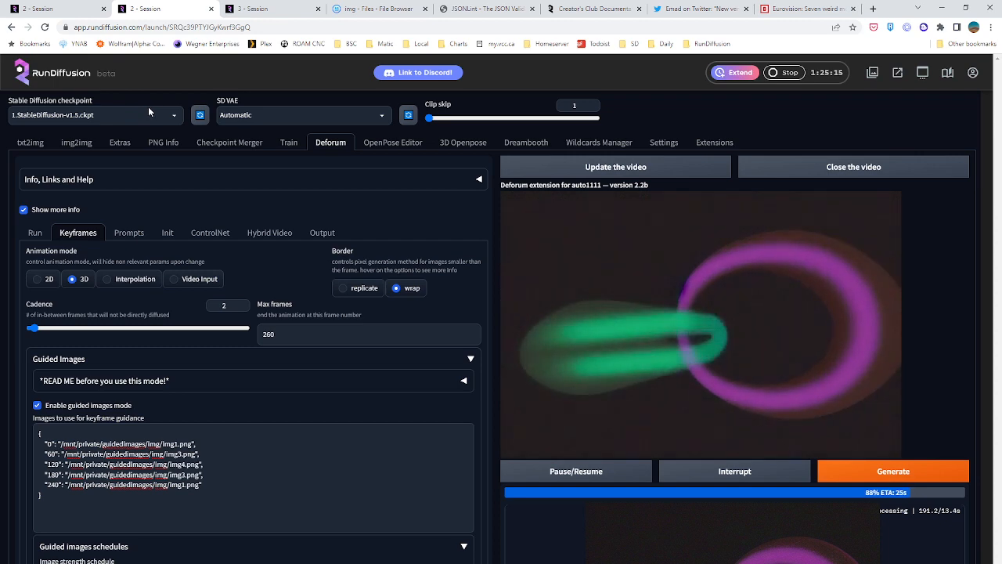
click(85, 6)
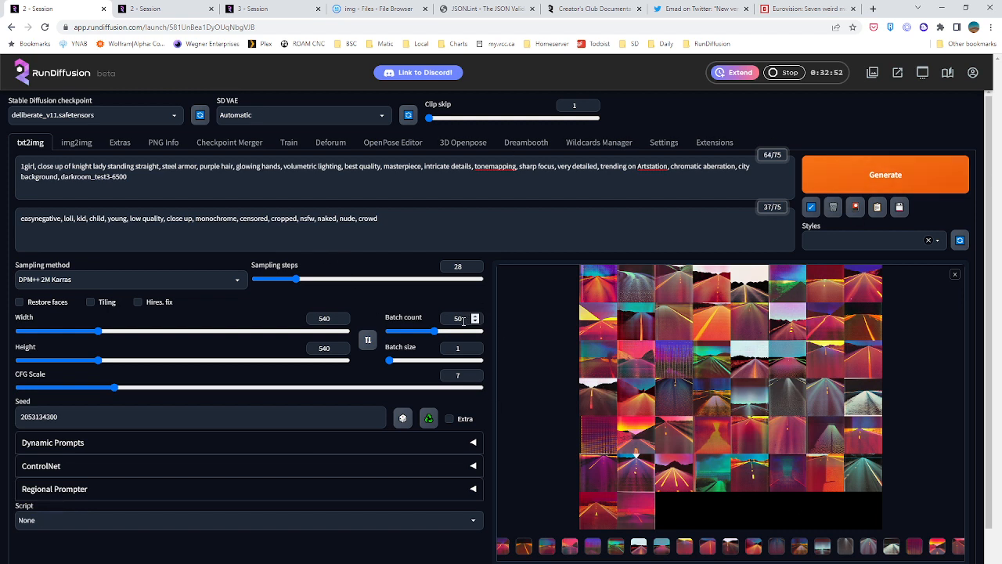
click(854, 186)
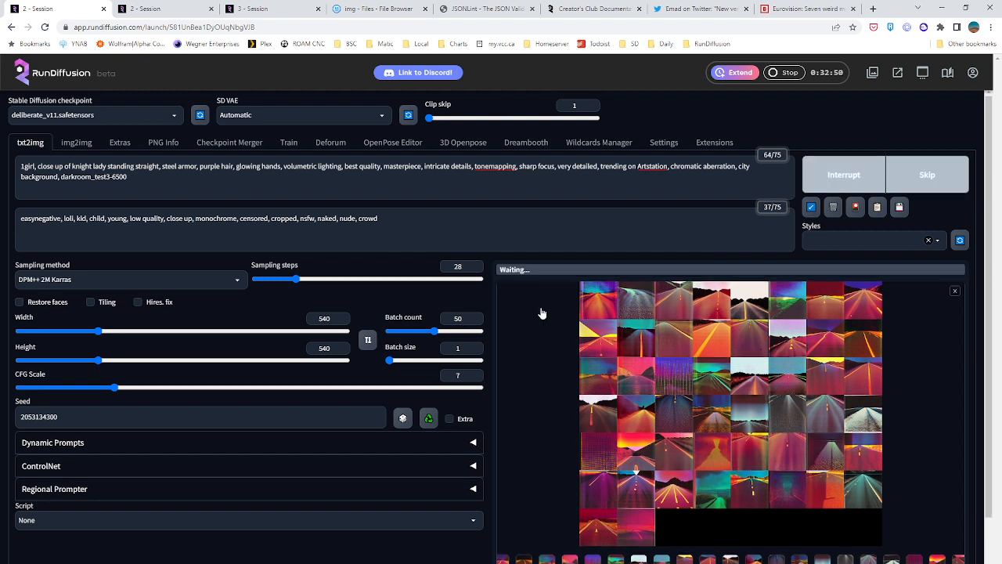
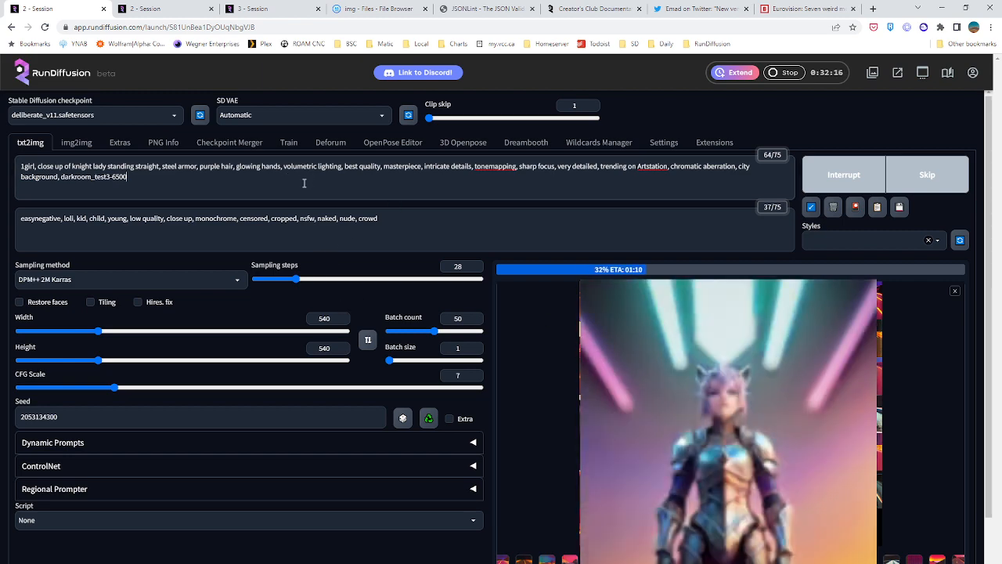
Load the finished Deforum video in the second session and play it back
click(139, 9)
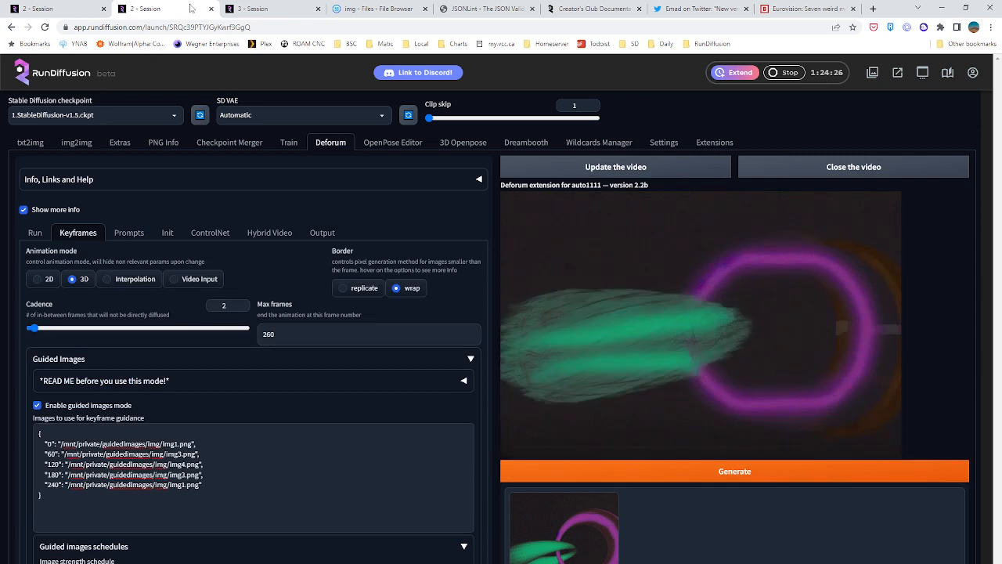
click(631, 167)
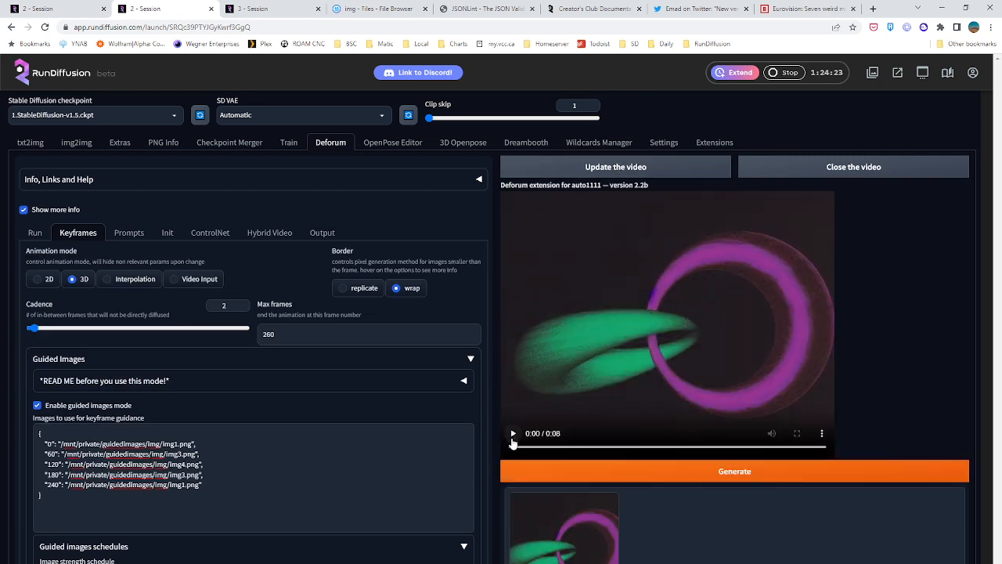
click(513, 435)
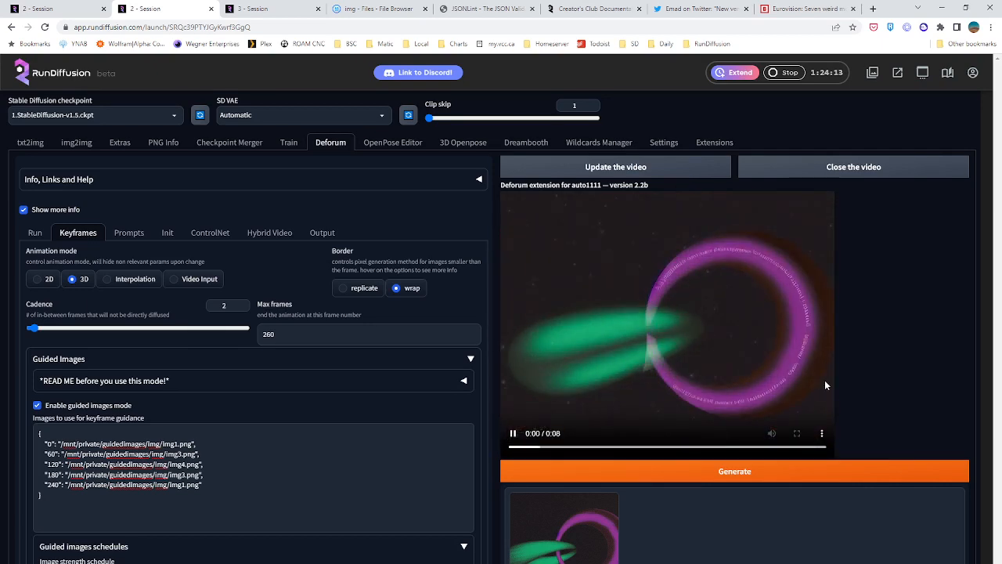
Move the last two seed schedule keyframes to frames 259 and 260, and start generating the Deforum animation again
scroll(93, 401, down, 5)
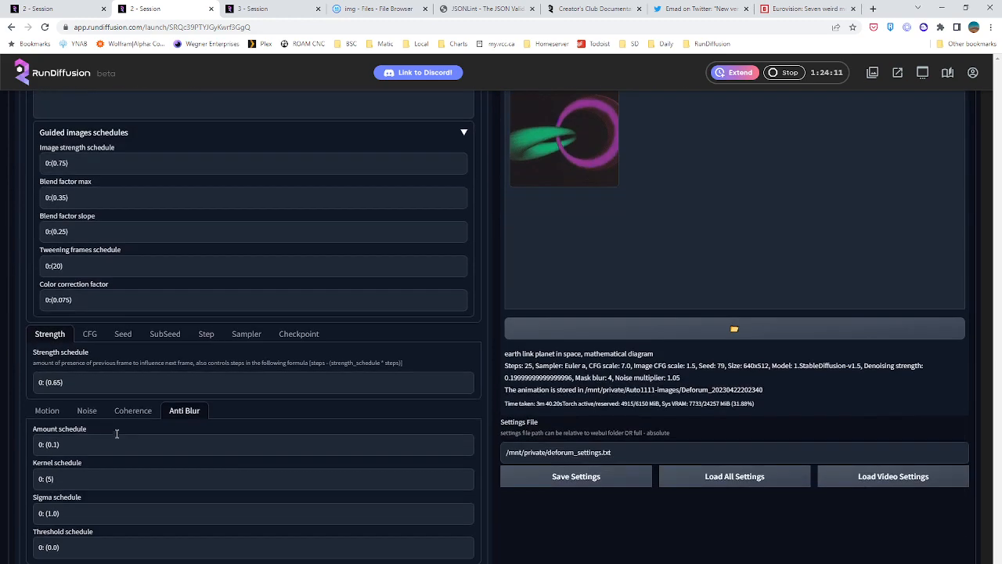
click(122, 333)
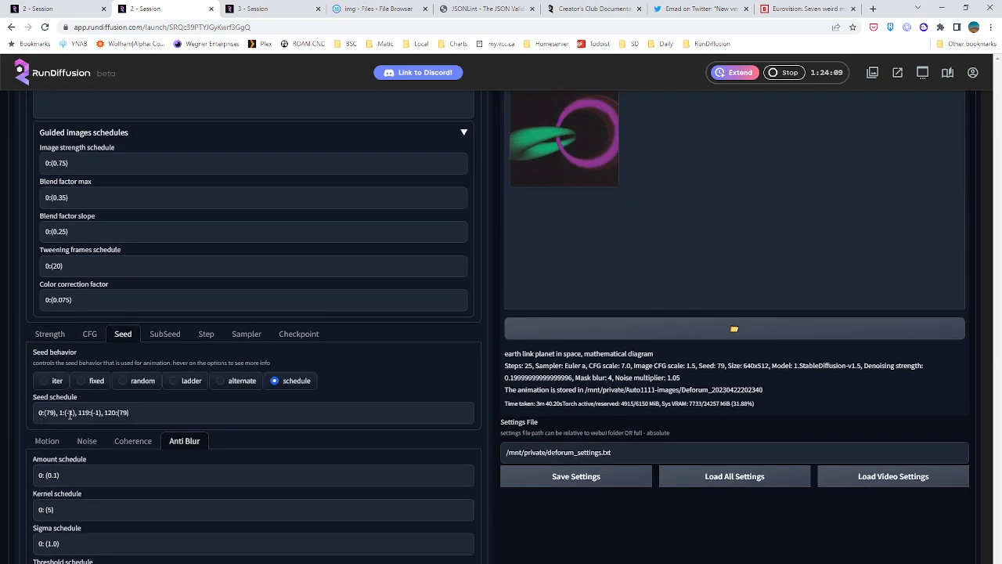
triple_click(150, 413)
click(165, 409)
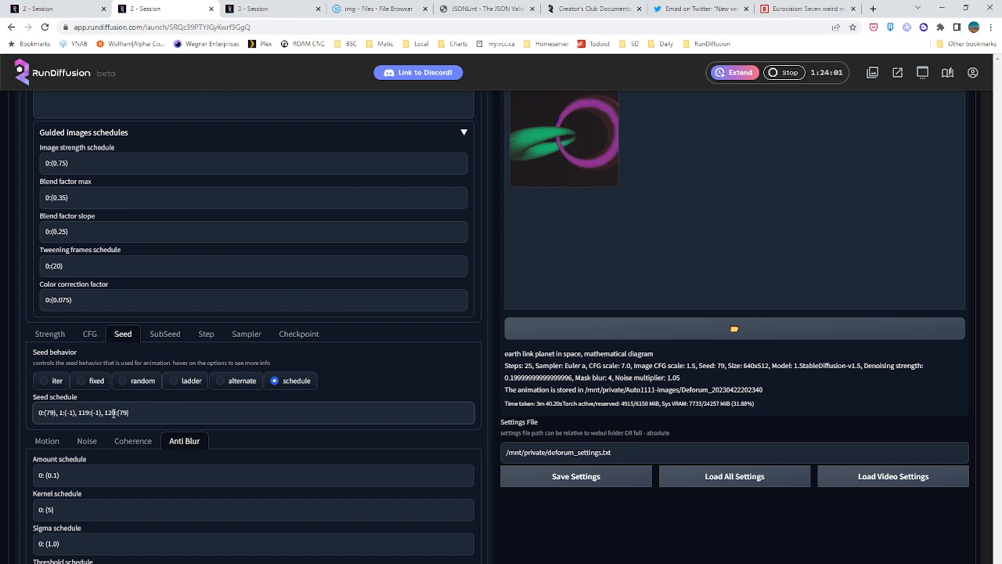
text(20)
key(BackSpace)
text(60)
text(25)
scroll(149, 413, up, 5)
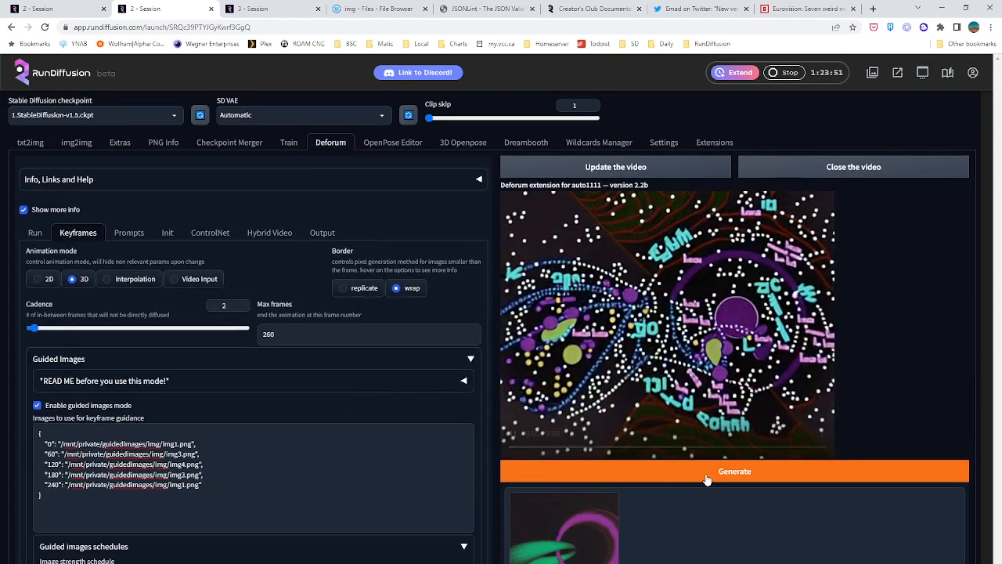
click(706, 473)
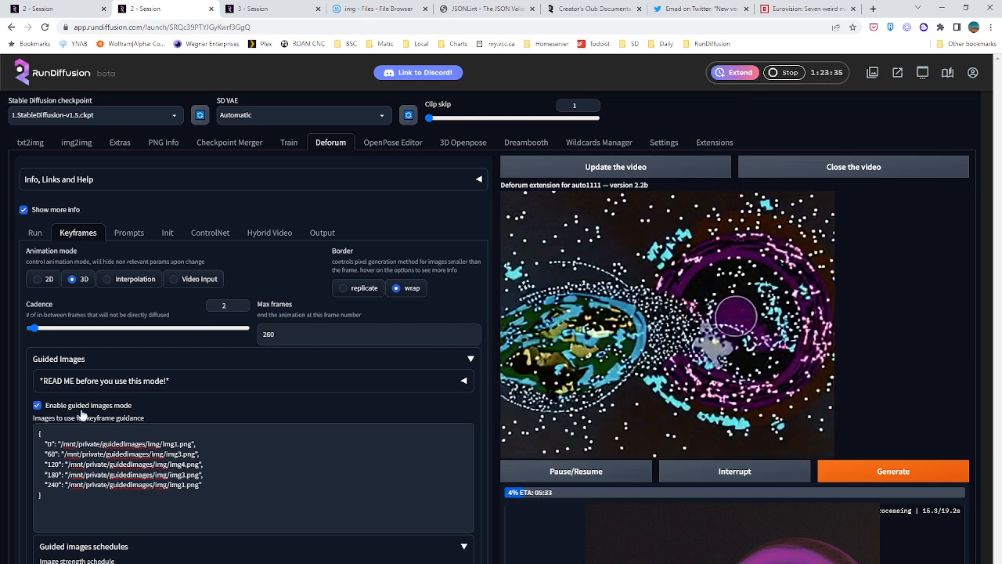
Replace "earth link planet in space" with "torus" in the frame 0 Deforum prompt, keeping "mathematical diagram"
click(129, 233)
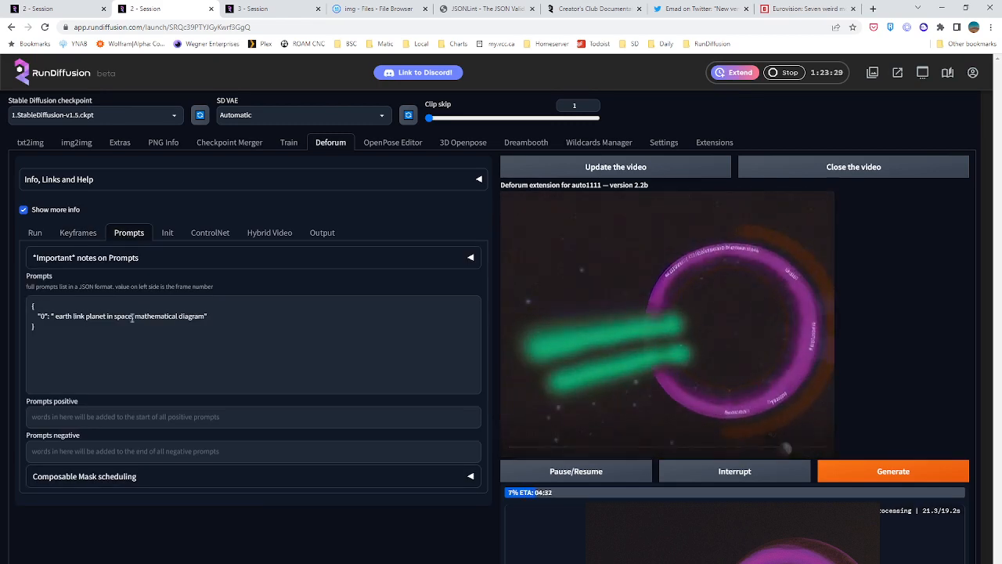
double_click(68, 317)
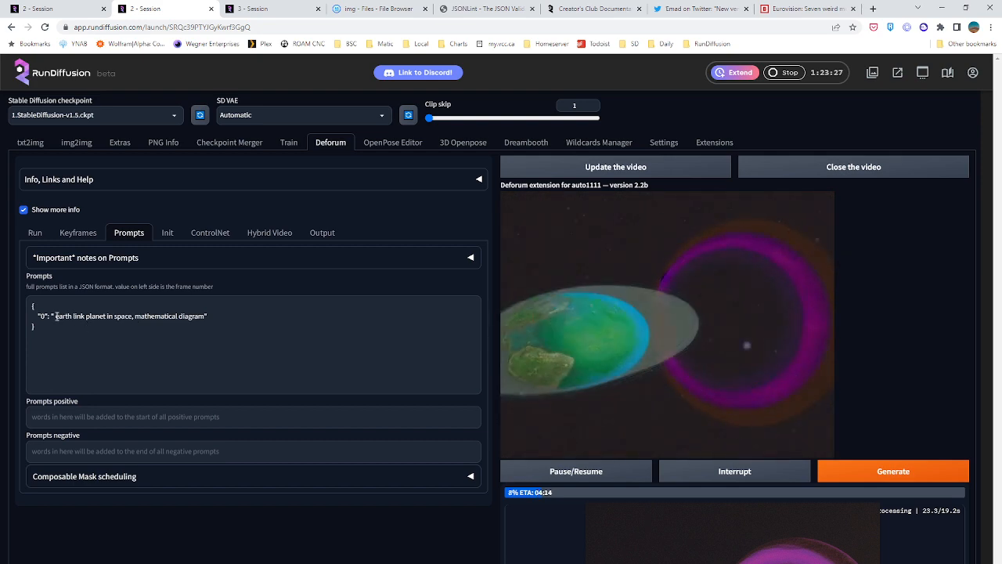
drag(67, 317, 82, 317)
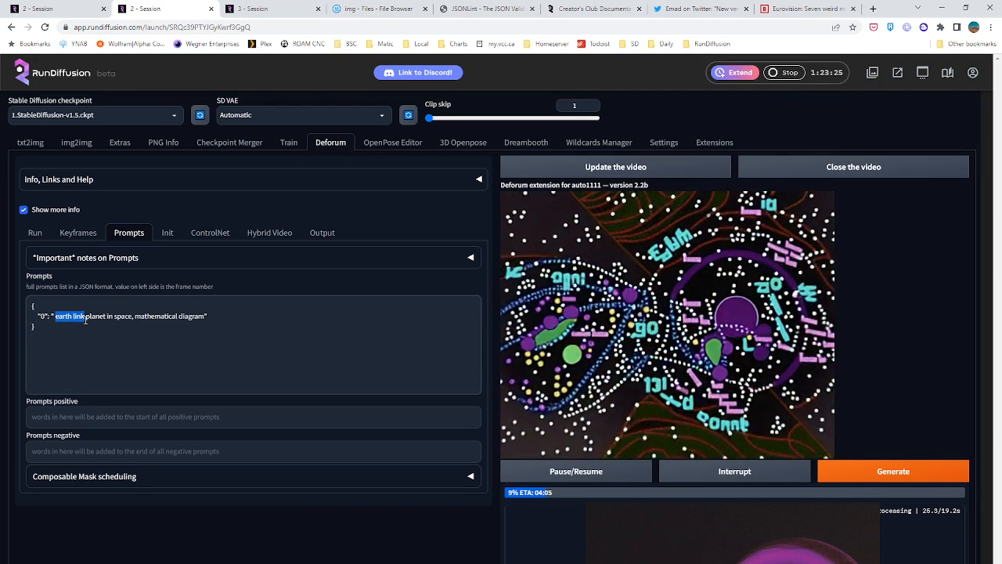
key(BackSpace)
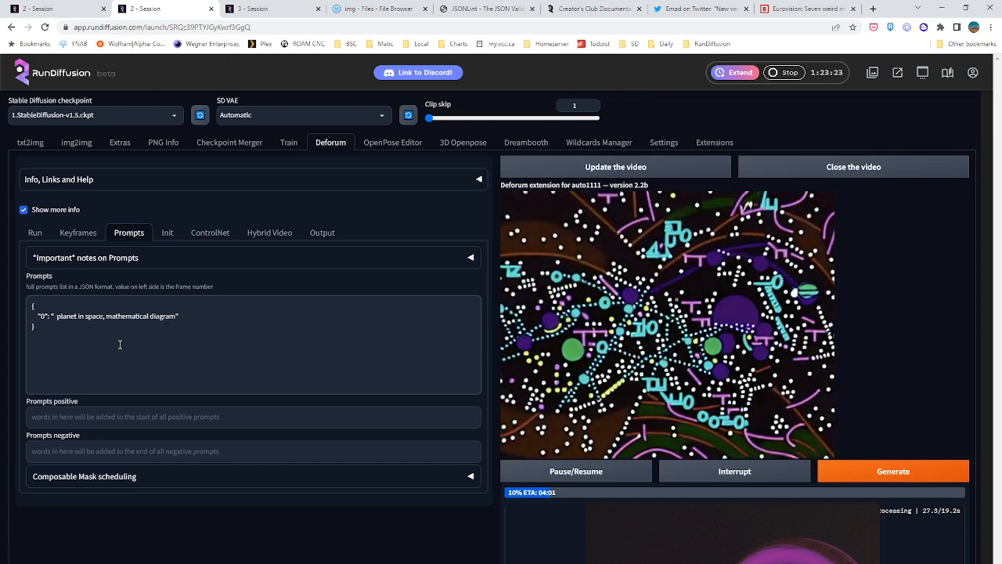
key(Delete)
key(Delete)
key(Delete)
key(Delete)
key(Delete)
key(Delete)
key(Delete)
key(Delete)
key(Delete)
key(Delete)
key(Delete)
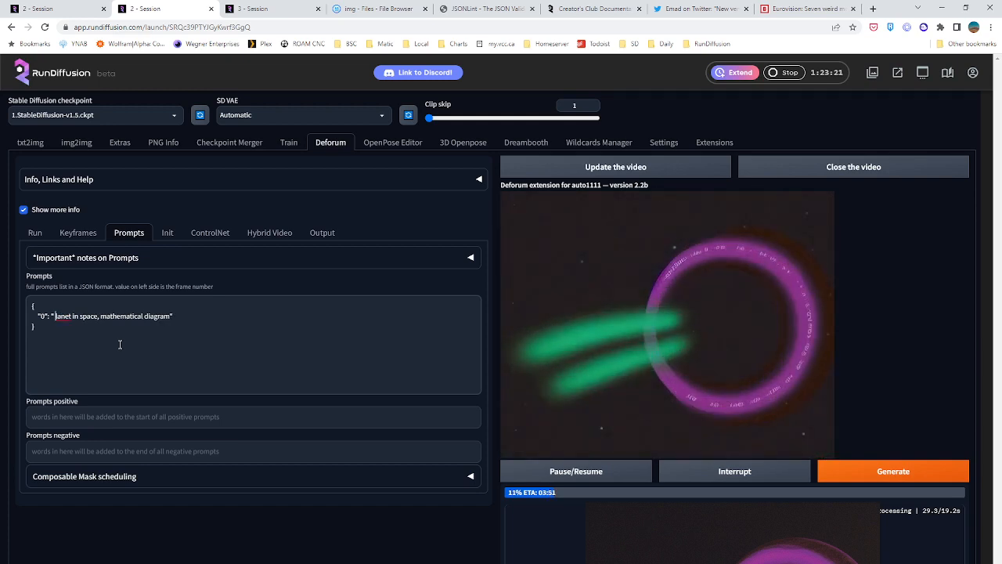
key(Delete)
key(Delete)
key(Delete)
key(Delete)
text(torus)
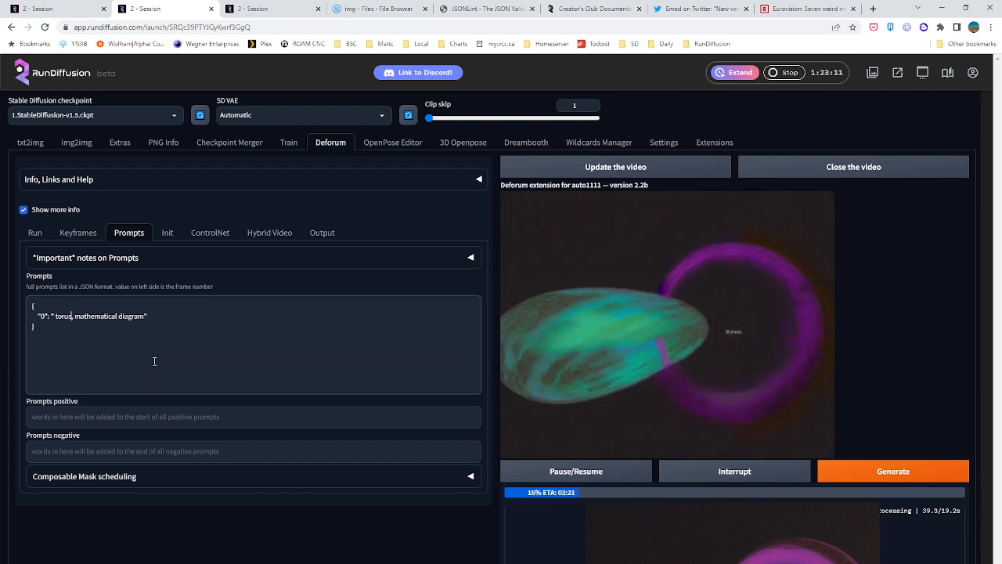
Look through the generated knight images one by one in the first session's txt2img gallery
click(43, 9)
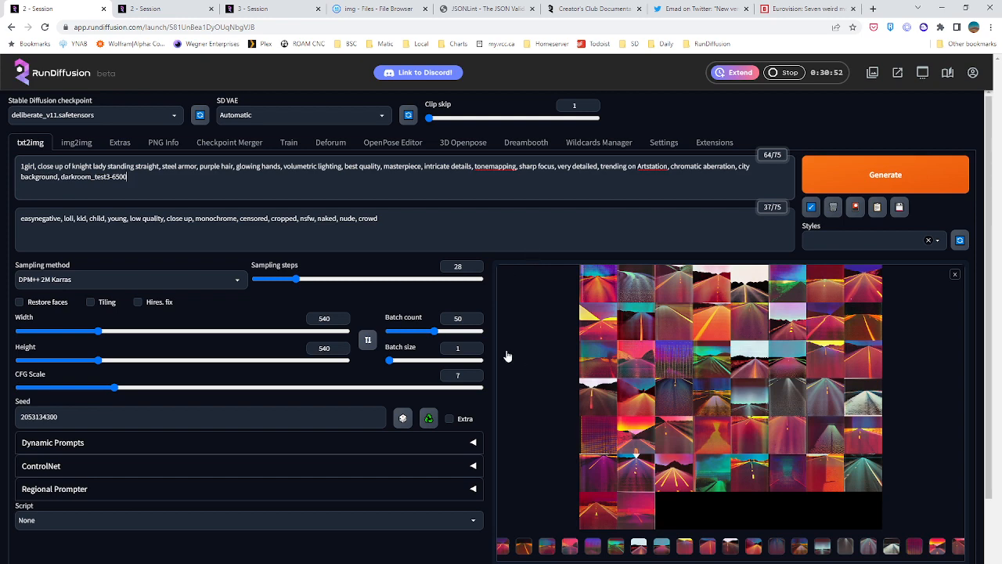
scroll(540, 427, down, 2)
scroll(530, 425, up, 2)
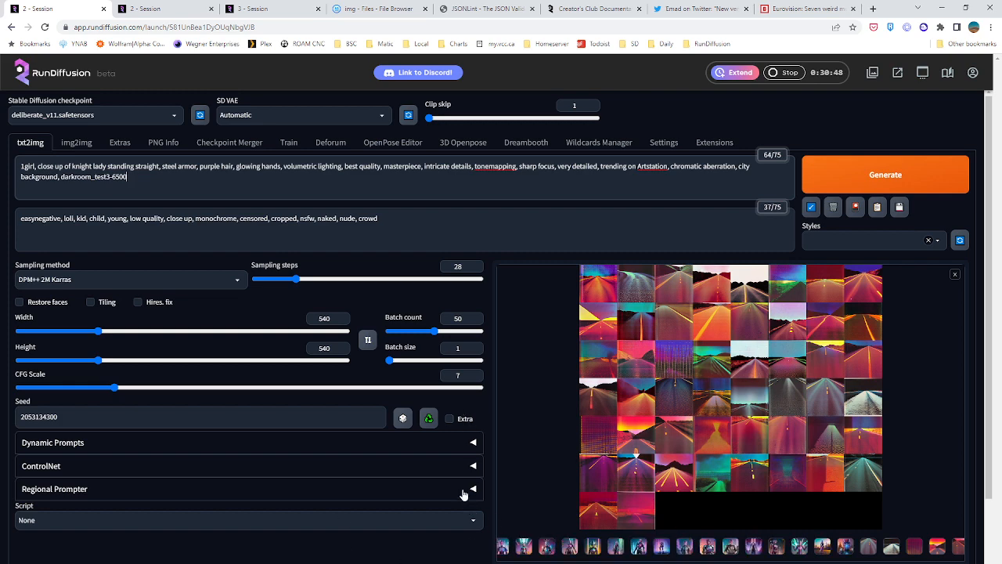
click(503, 548)
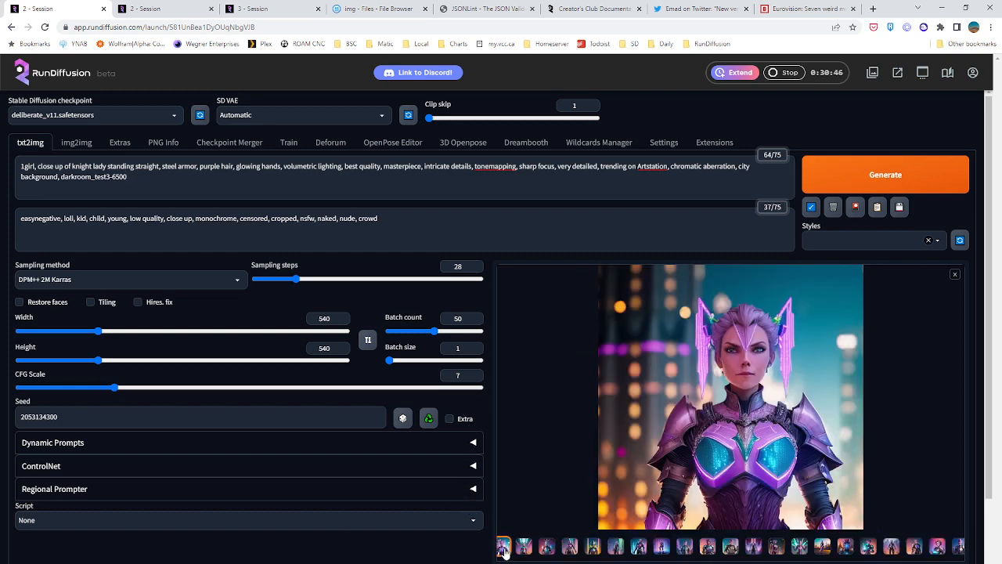
key(Right)
key(Right)
key(Right)
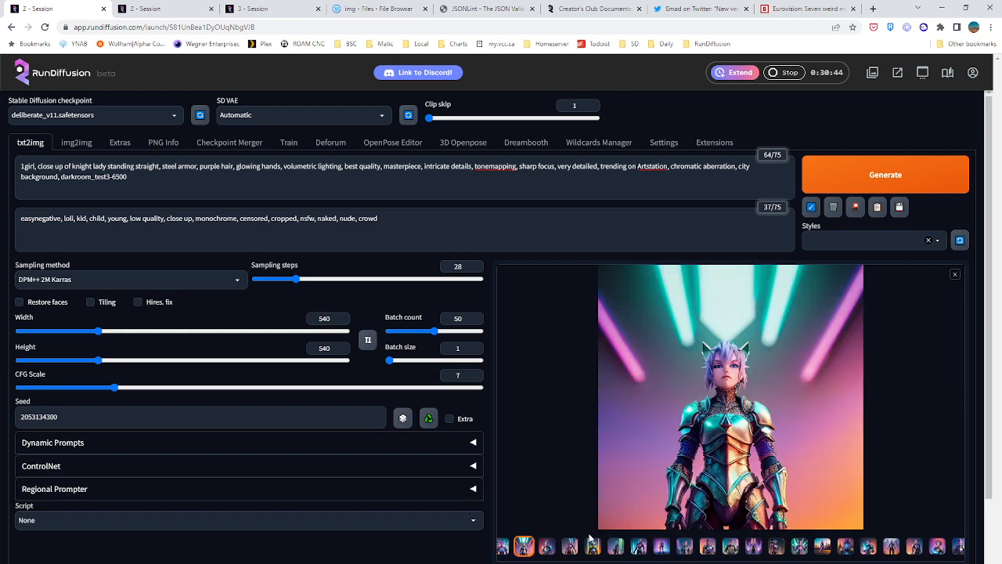
key(Right)
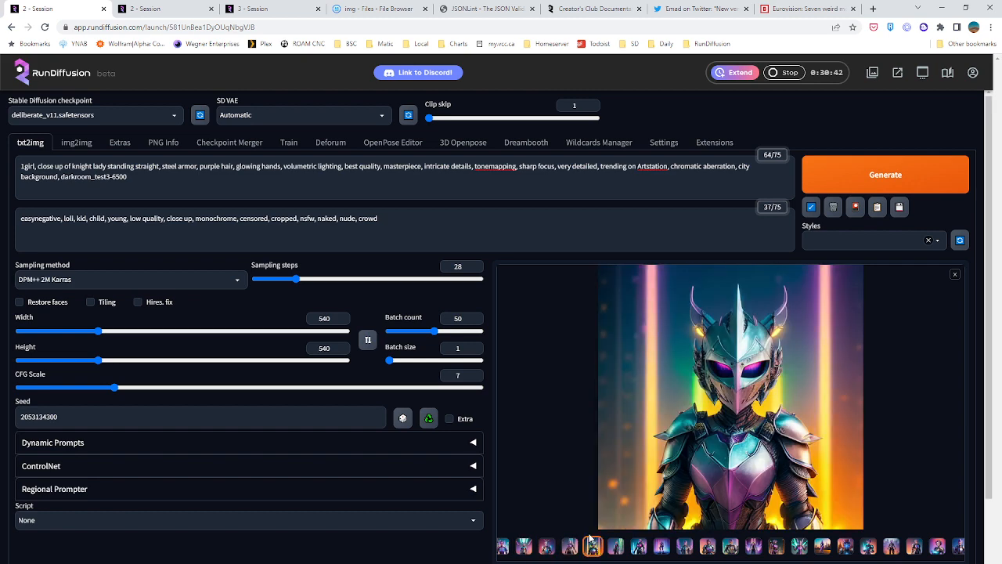
key(Right)
key(Right)
key(Right)
key(Right)
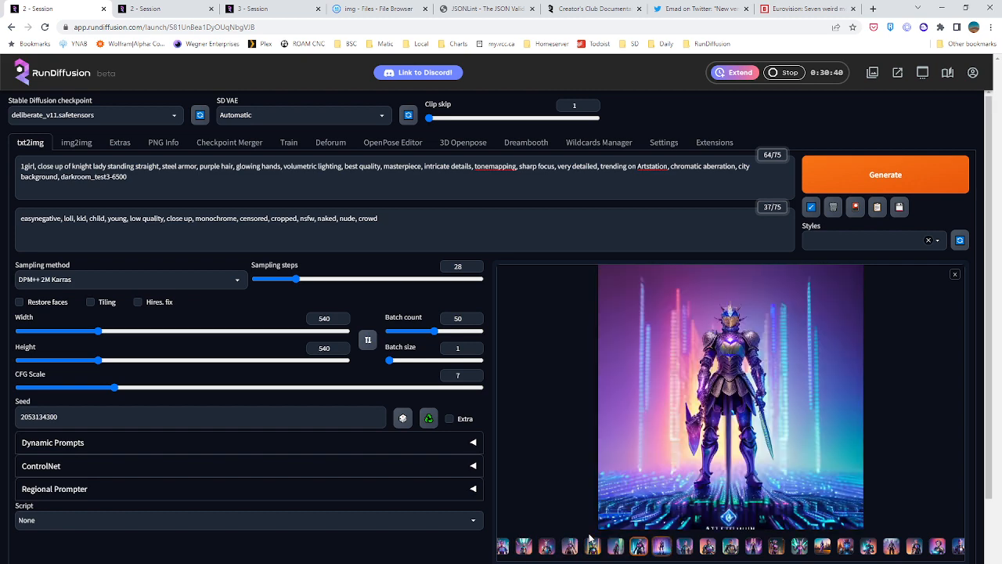
key(Right)
key(Right)
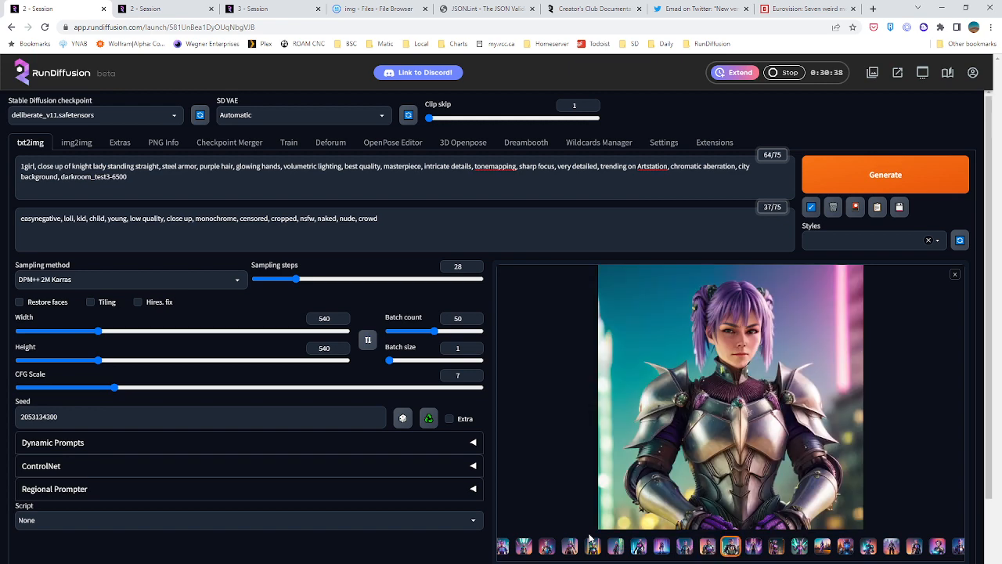
key(Right)
key(Right)
key(Right)
key(Right)
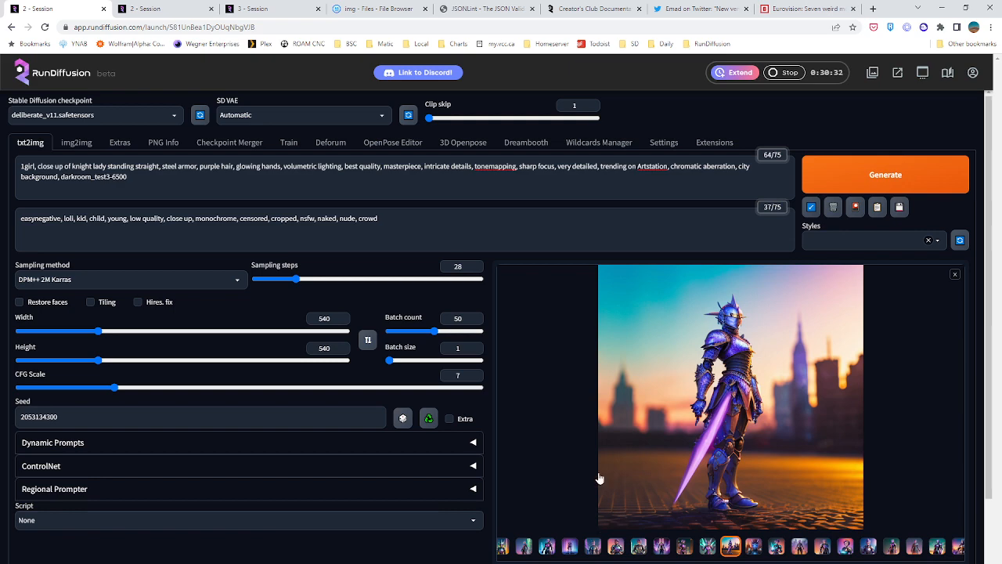
Browse the remaining knight images in the full-size viewer, starting from the knight with the purple sword, and close the viewer
click(675, 401)
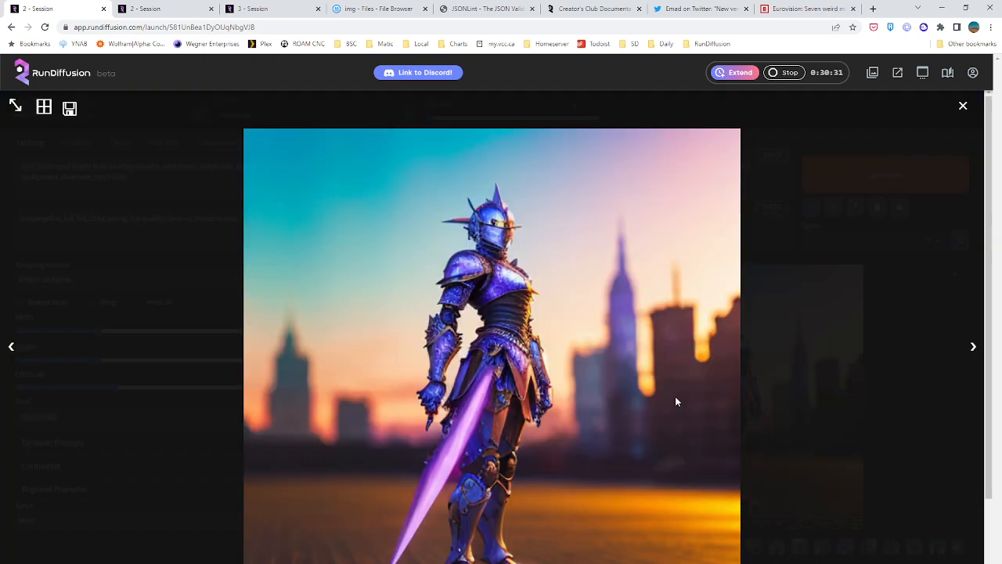
click(972, 350)
click(972, 350)
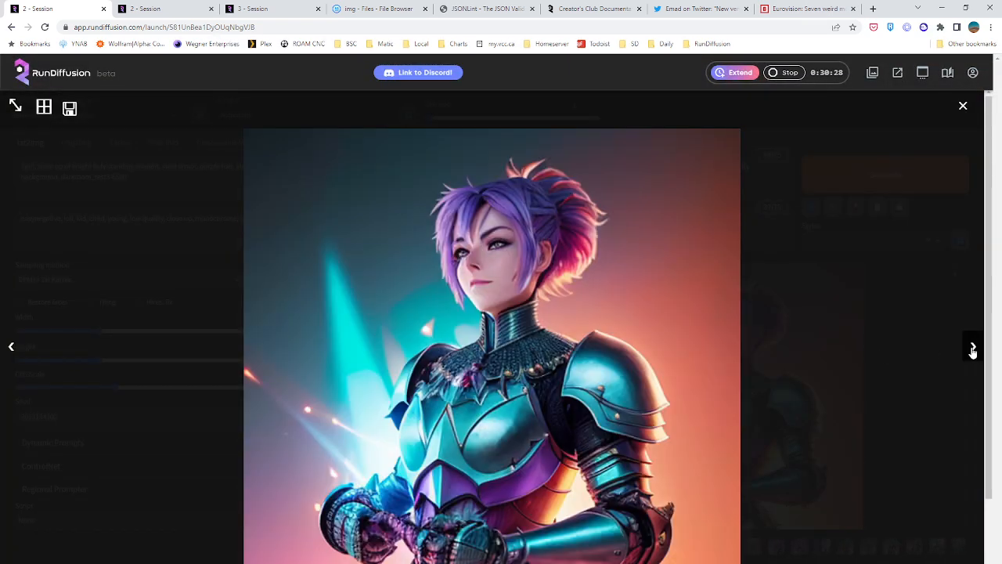
click(972, 350)
click(972, 350)
click(973, 350)
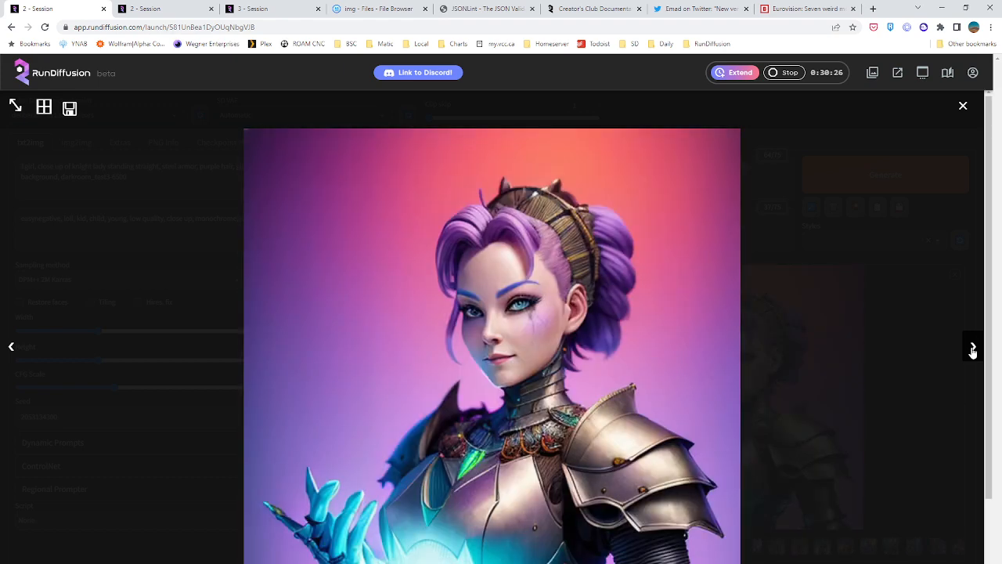
click(972, 350)
click(973, 350)
click(973, 350)
click(972, 350)
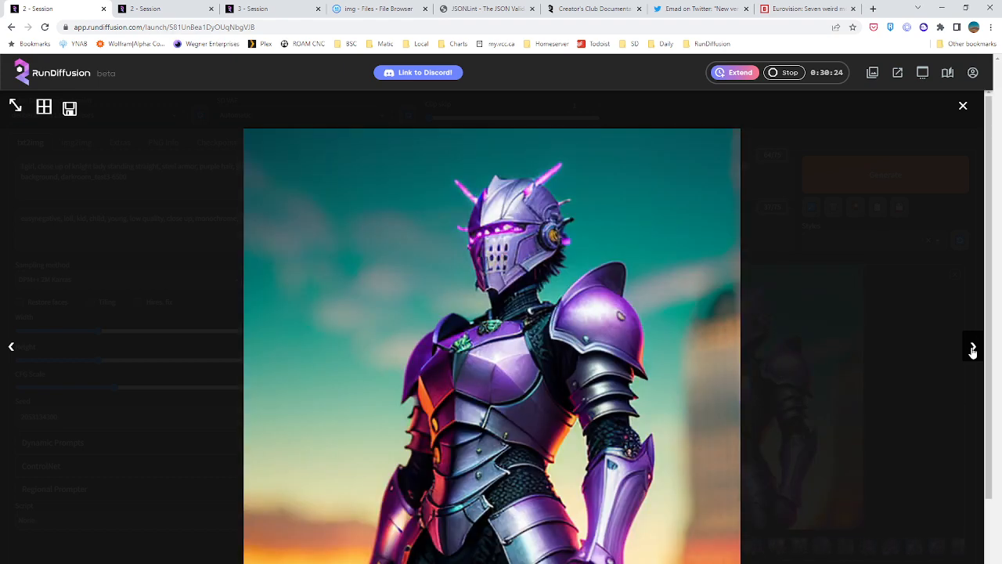
click(972, 350)
click(972, 350)
click(973, 350)
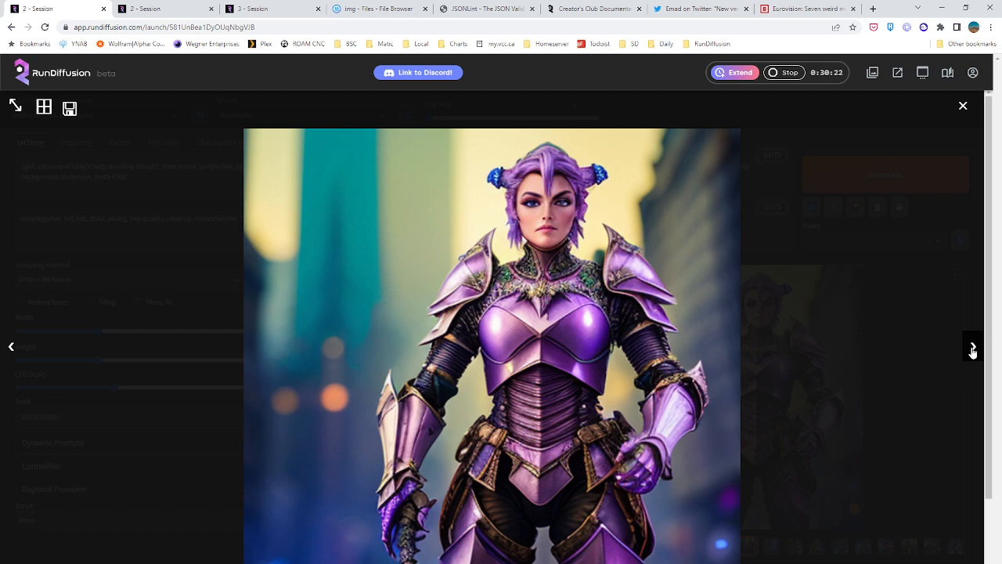
click(973, 350)
click(972, 349)
click(972, 350)
click(972, 350)
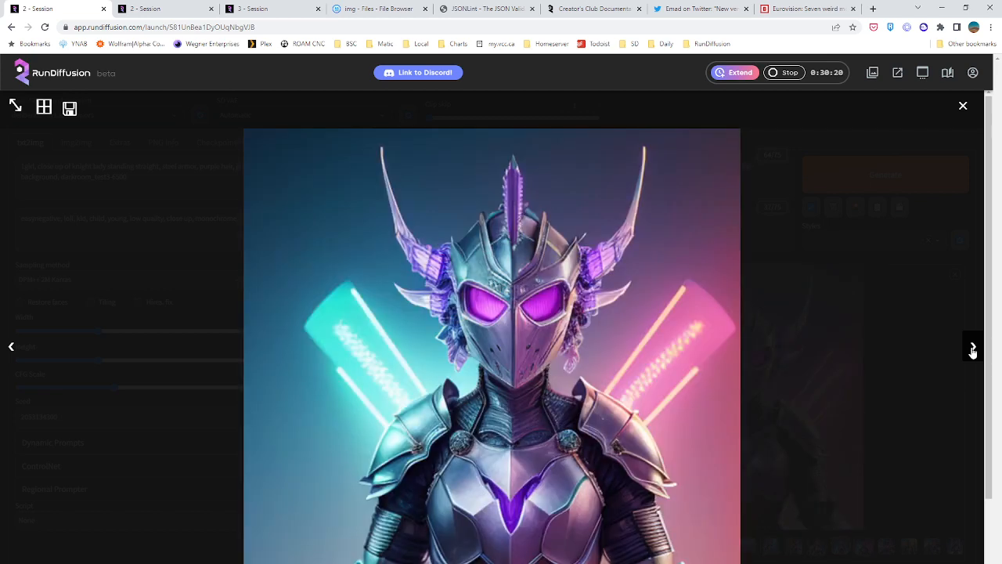
click(972, 350)
click(972, 350)
click(972, 349)
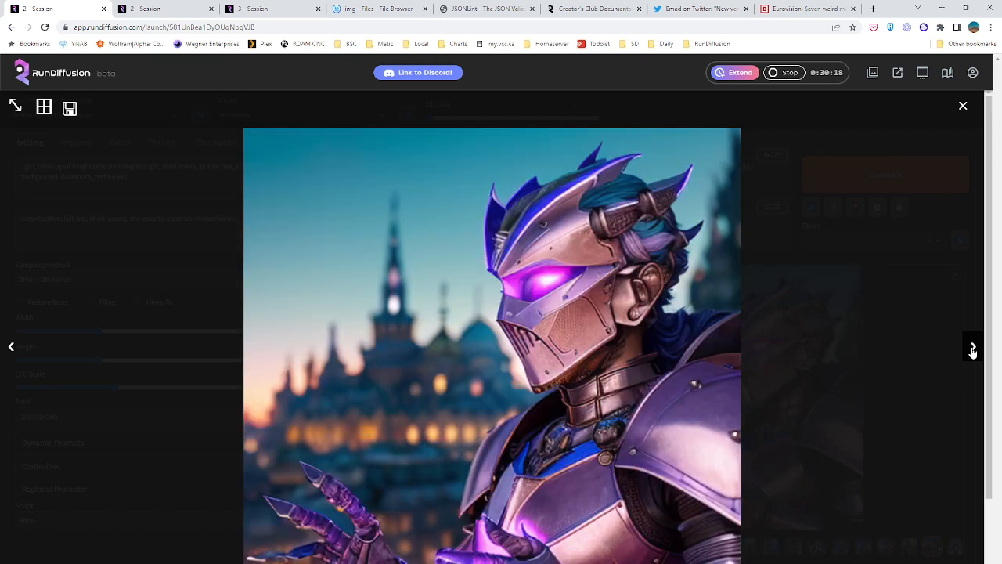
click(973, 350)
click(973, 350)
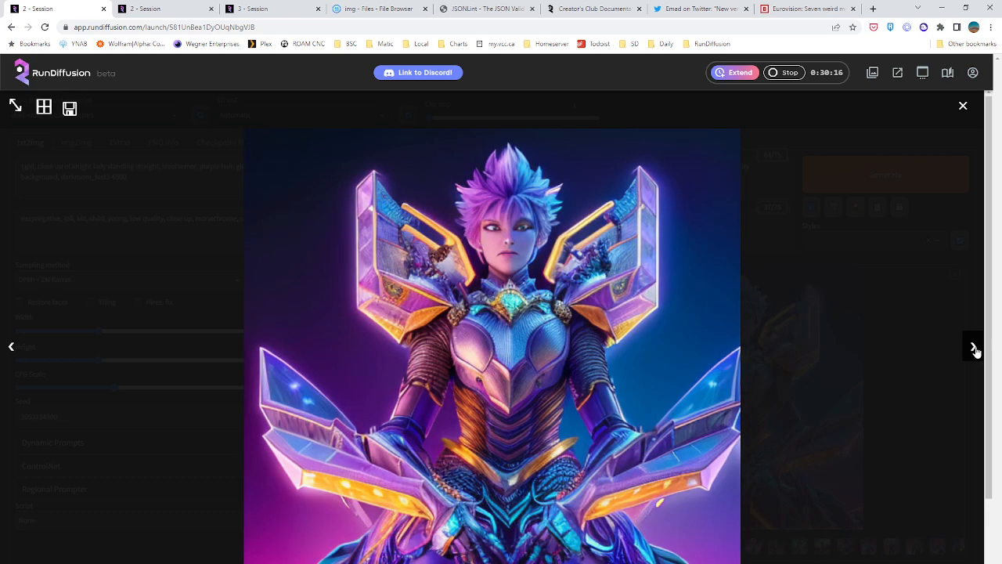
click(973, 350)
click(973, 350)
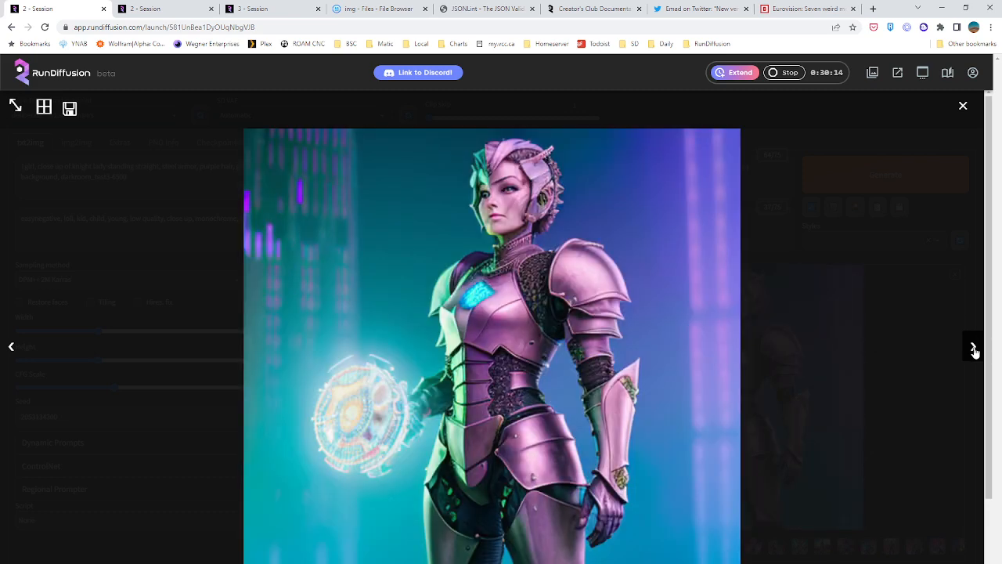
click(973, 350)
click(973, 350)
click(973, 349)
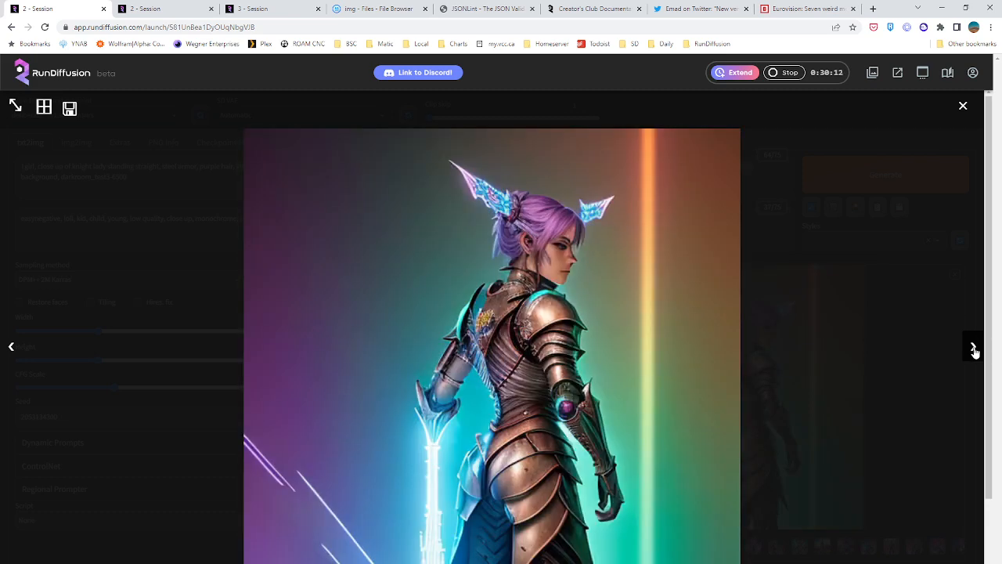
click(971, 142)
Switch the first session's checkpoint to crystalClearV1_v1bColorPruned.1.safetensors and put the cursor in the knight prompt
click(110, 115)
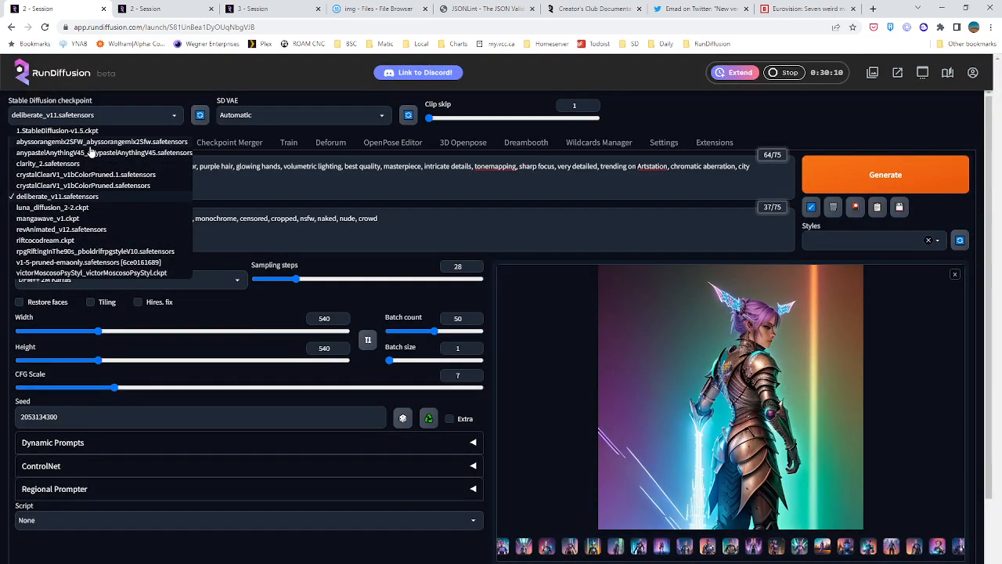
click(67, 175)
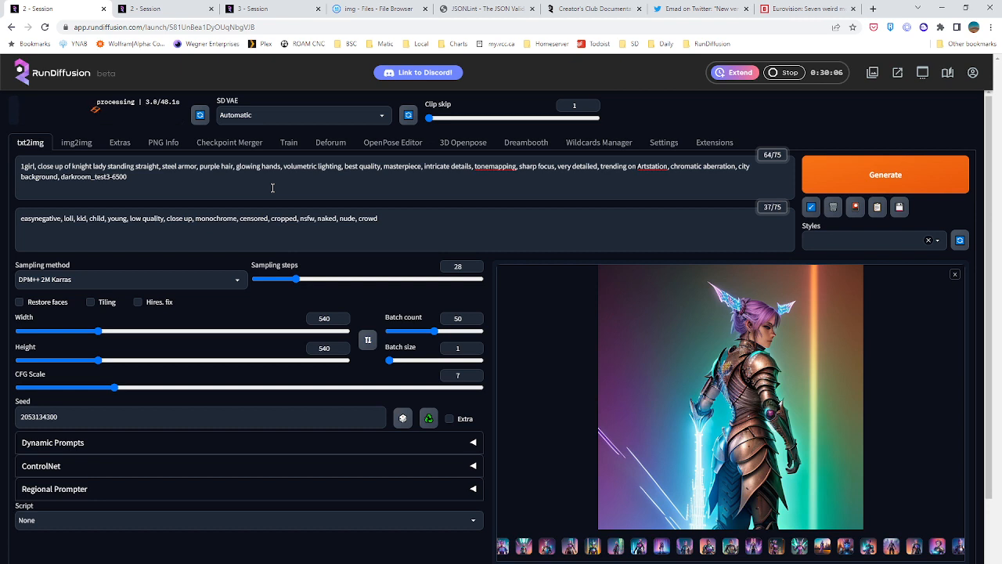
click(485, 196)
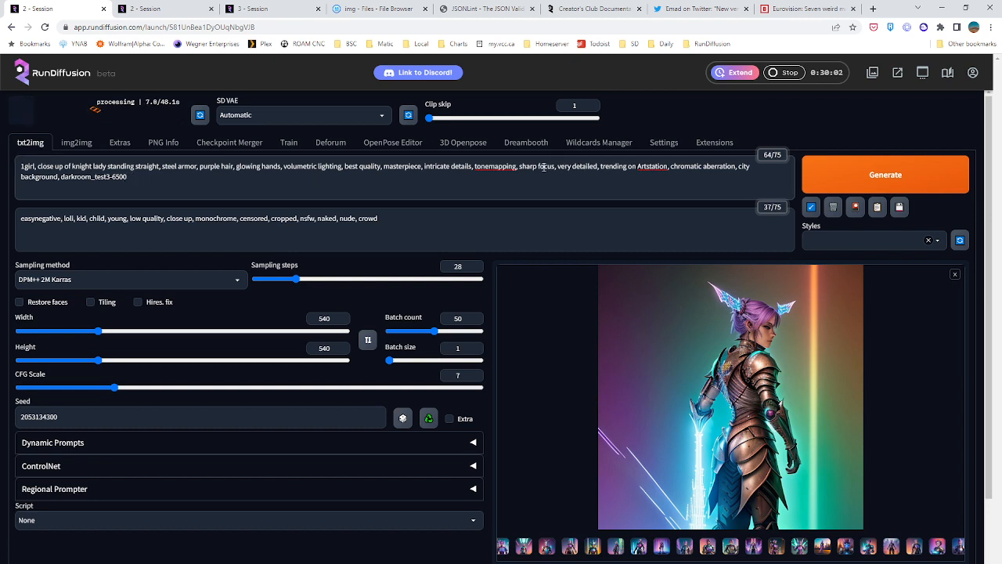
Add "photorealism," after "sharp focus," in the knight prompt
text(photorealist)
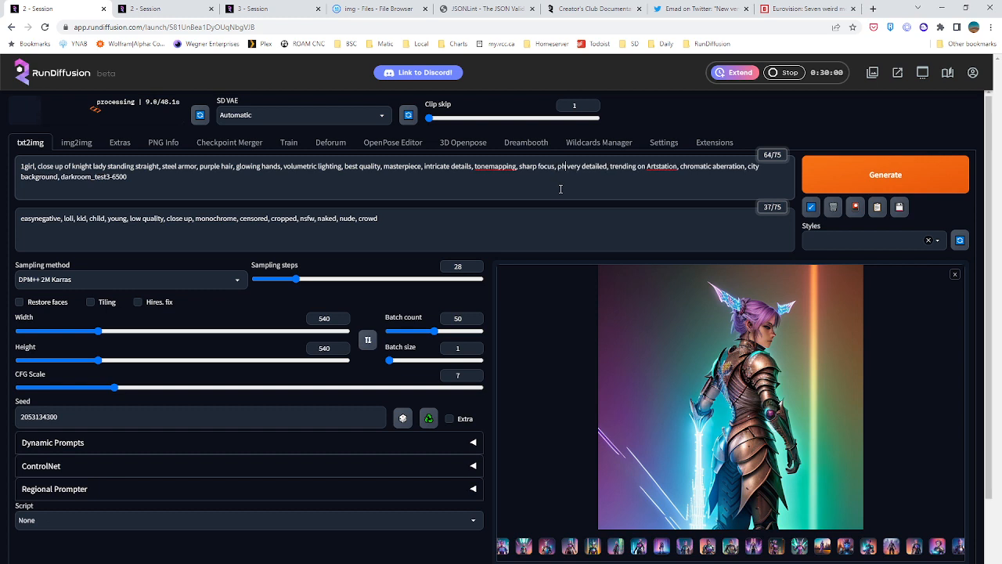
key(BackSpace)
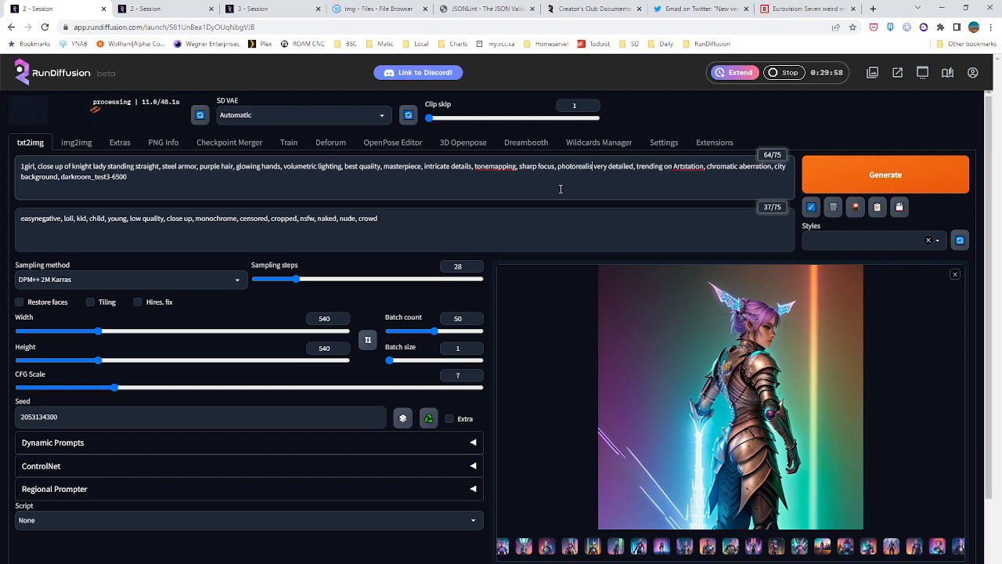
text(m,)
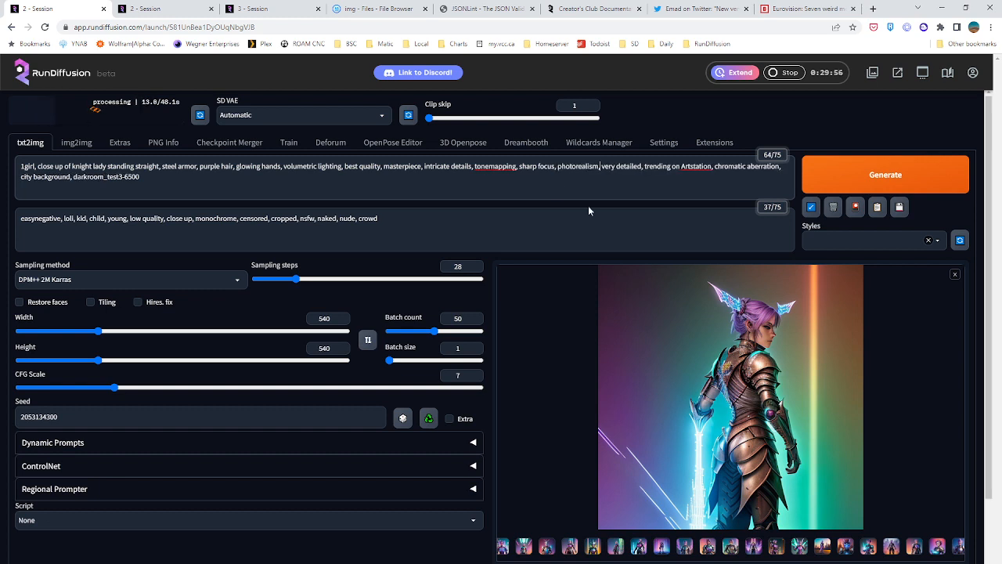
Look through the knight images in the first session's gallery again, from the masked knight with glowing pink chest lights to the last ones
click(641, 546)
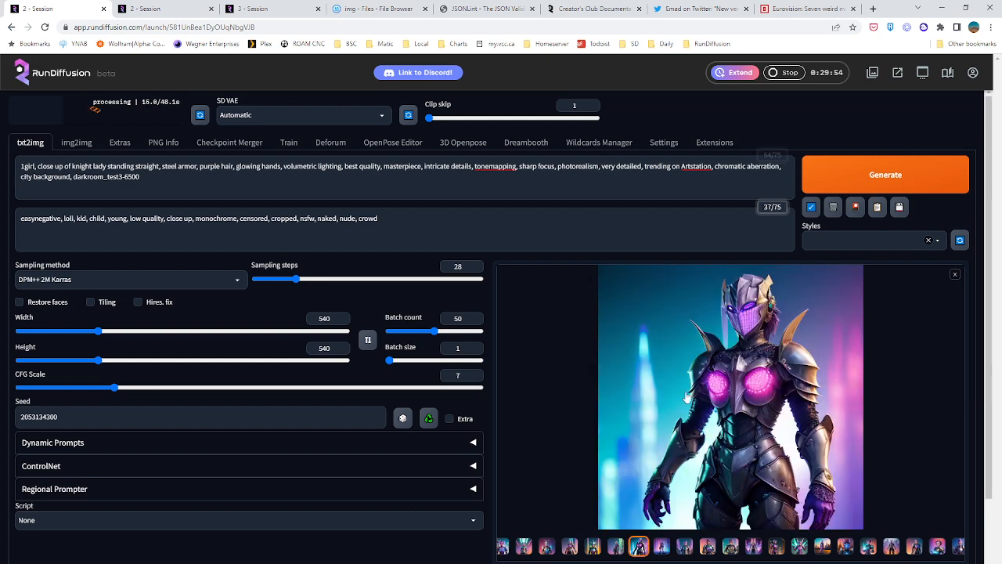
key(Right)
key(Right)
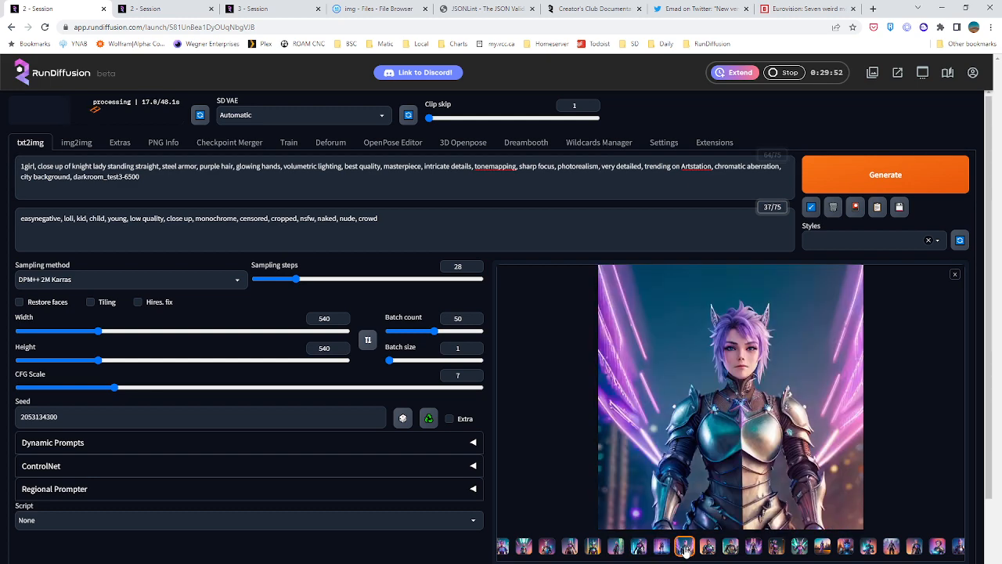
click(576, 549)
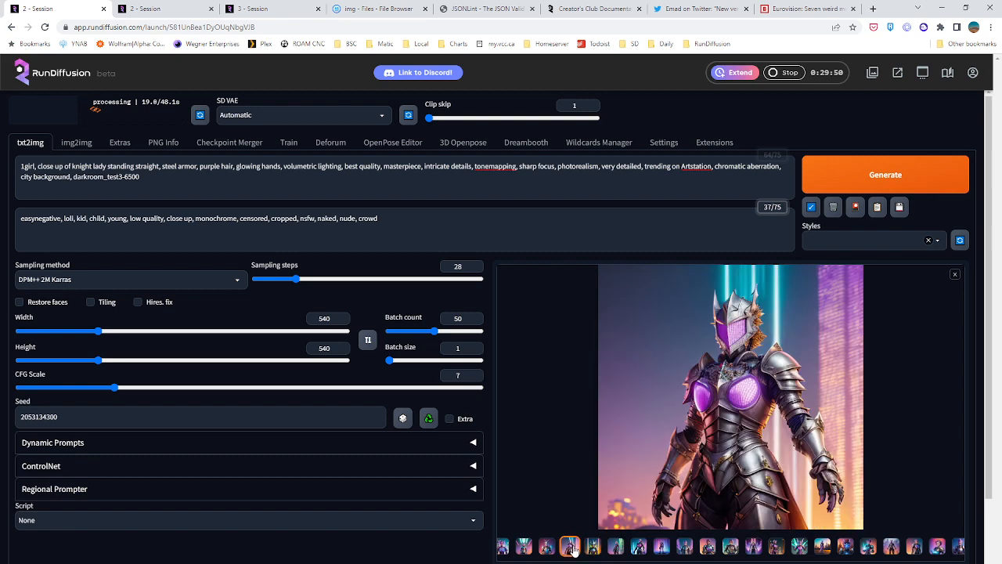
click(547, 548)
click(523, 548)
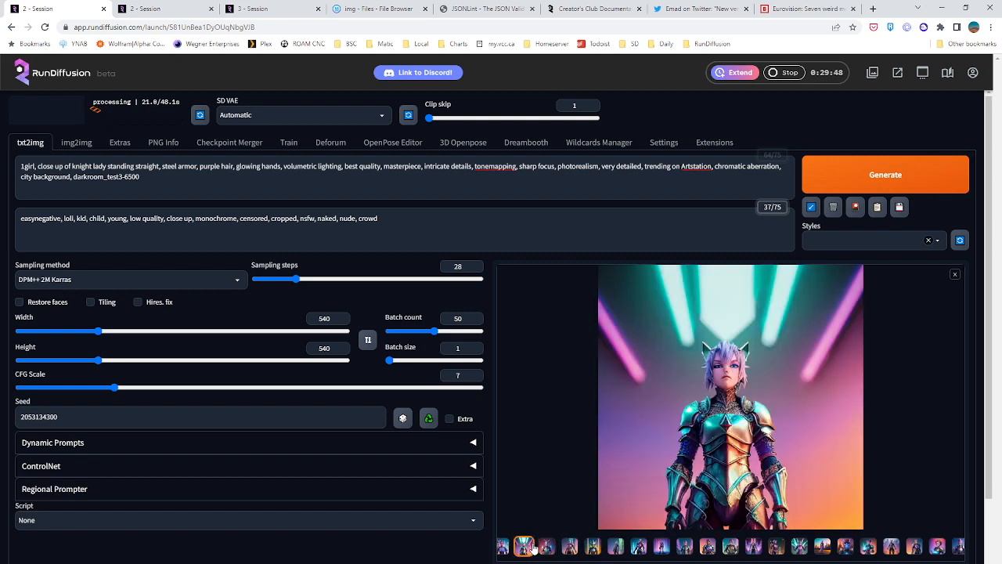
click(641, 548)
click(662, 550)
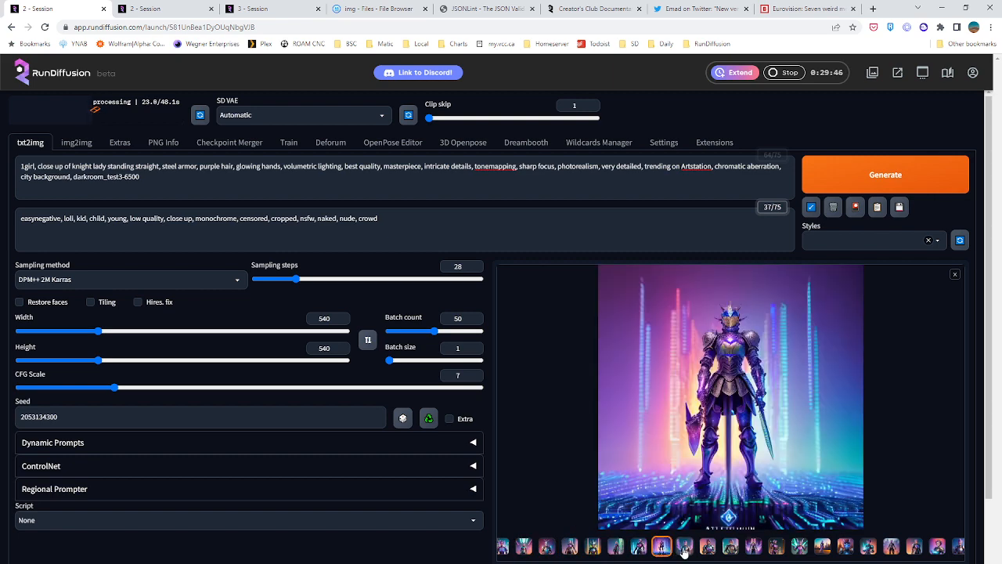
click(685, 549)
click(709, 551)
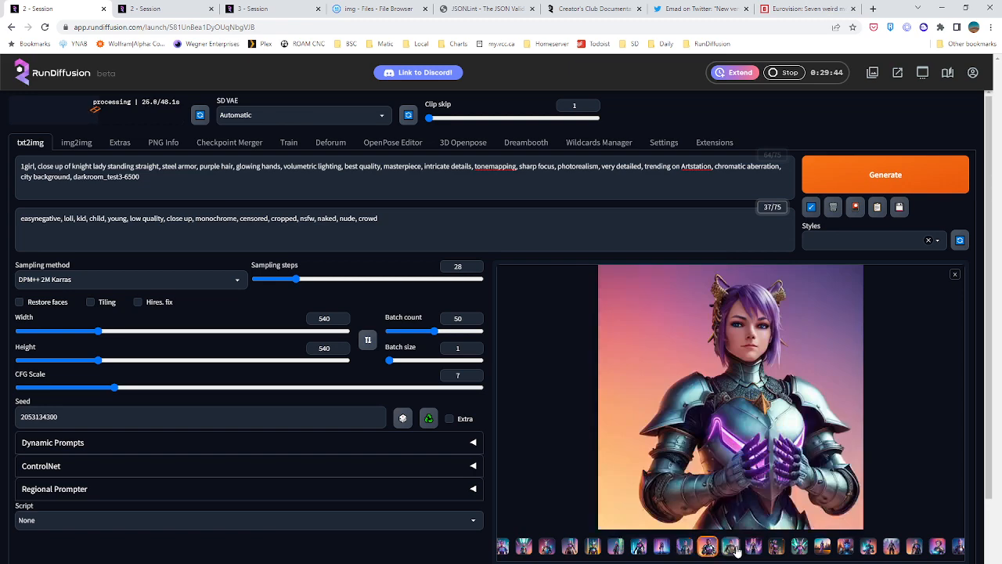
click(730, 550)
click(774, 552)
click(775, 552)
click(775, 552)
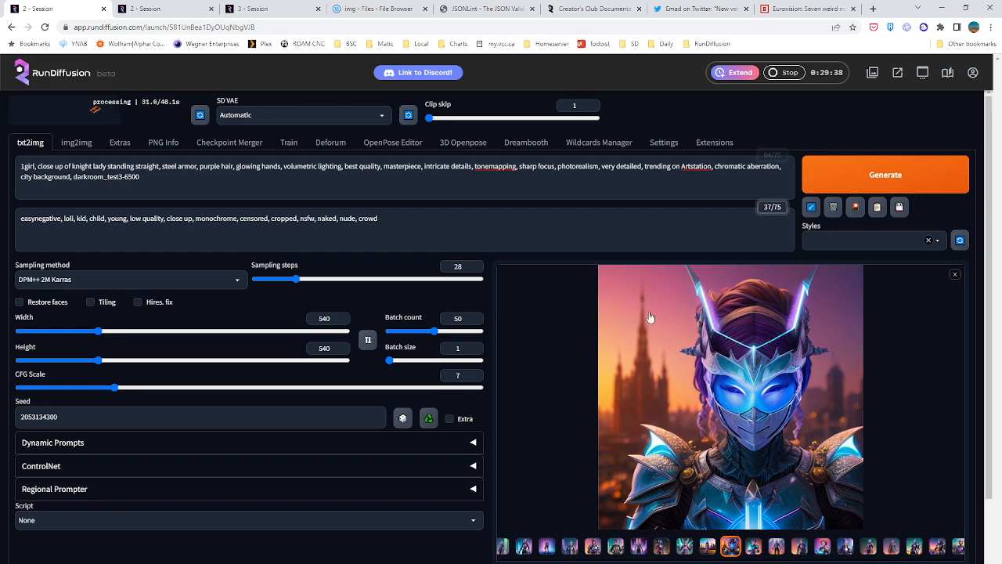
click(765, 551)
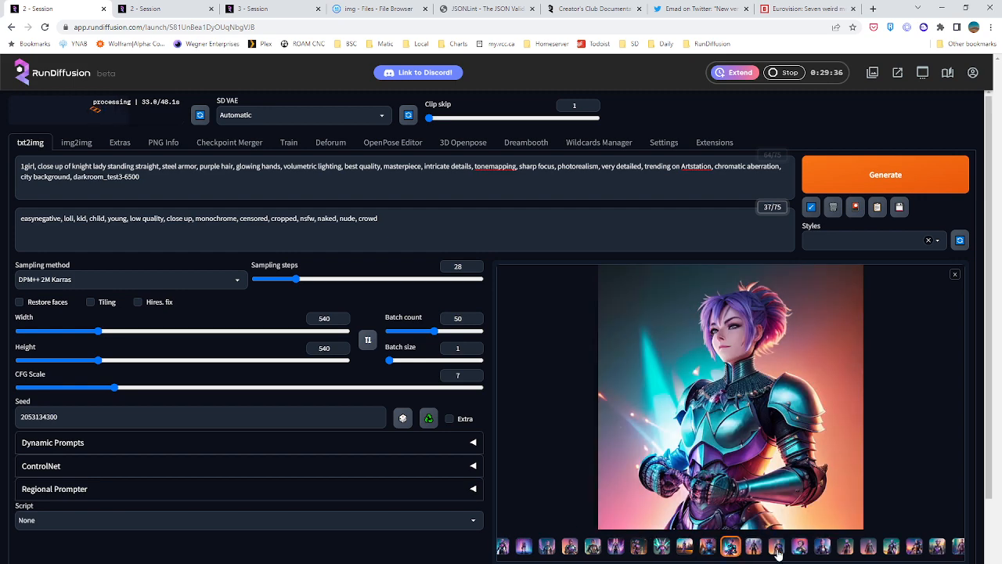
click(777, 552)
click(785, 555)
click(798, 552)
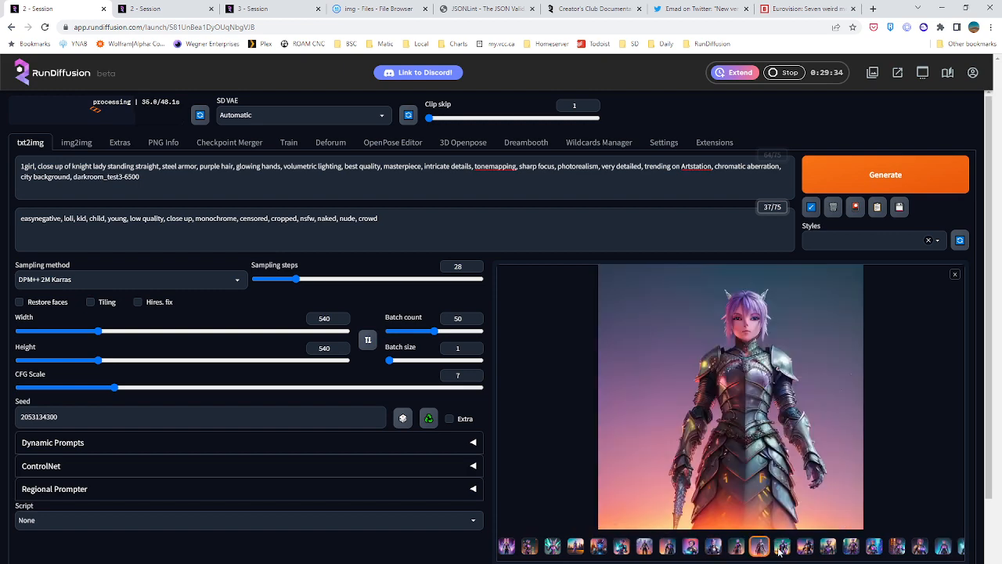
click(799, 552)
click(805, 553)
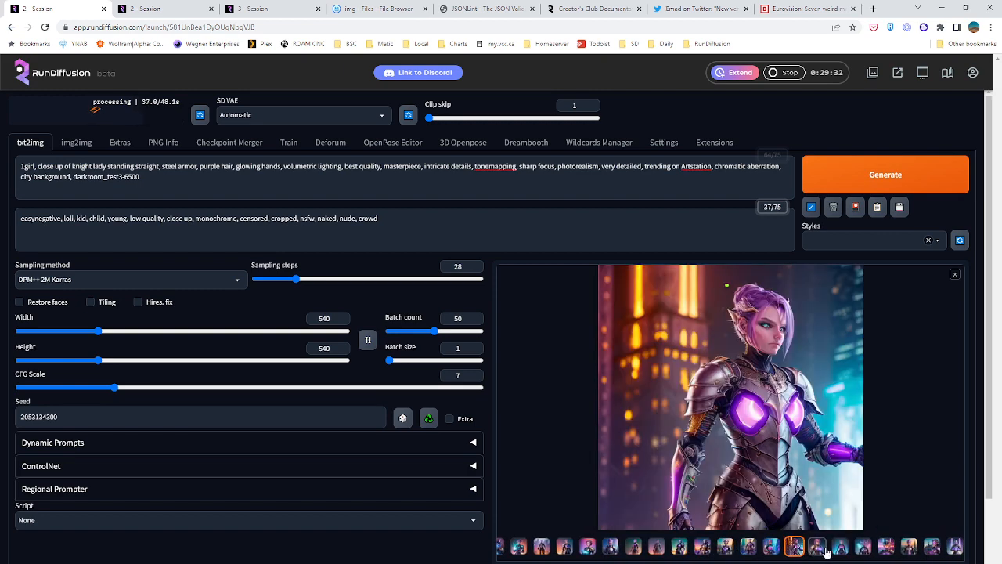
click(820, 552)
click(842, 552)
click(866, 552)
click(885, 548)
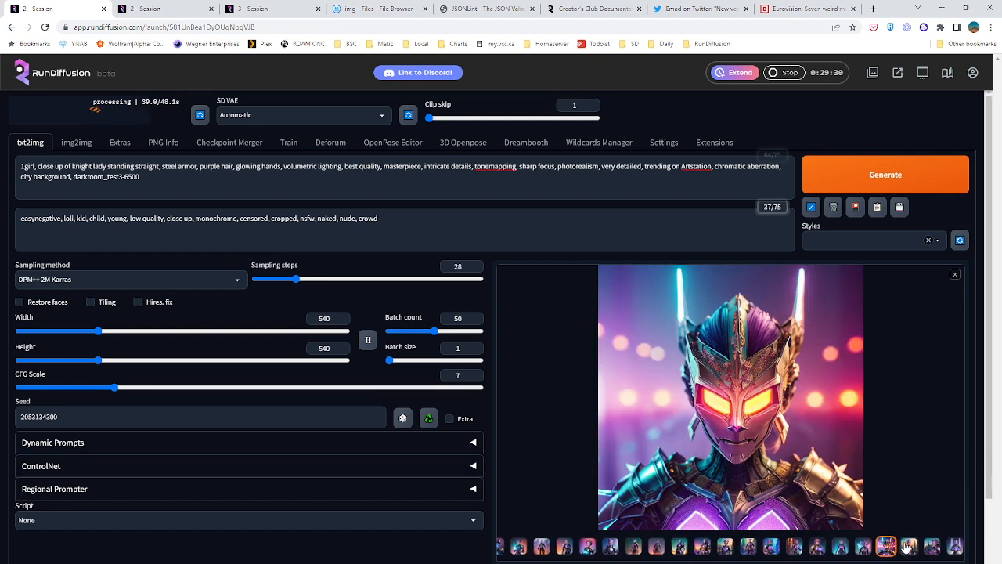
click(908, 548)
click(928, 548)
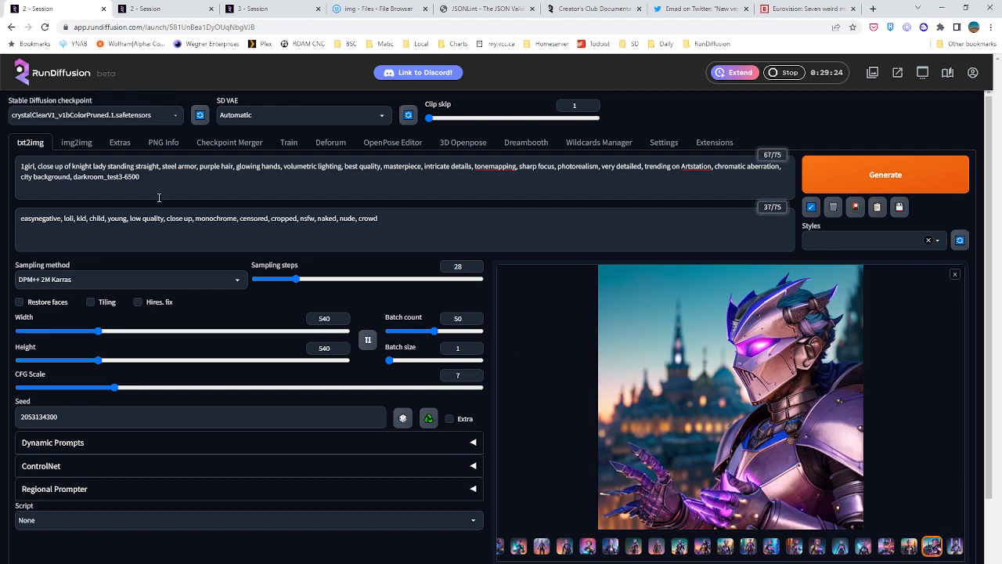
Generate the 50-image knight batch with the crystalClearV1 checkpoint and the photorealism prompt
click(845, 182)
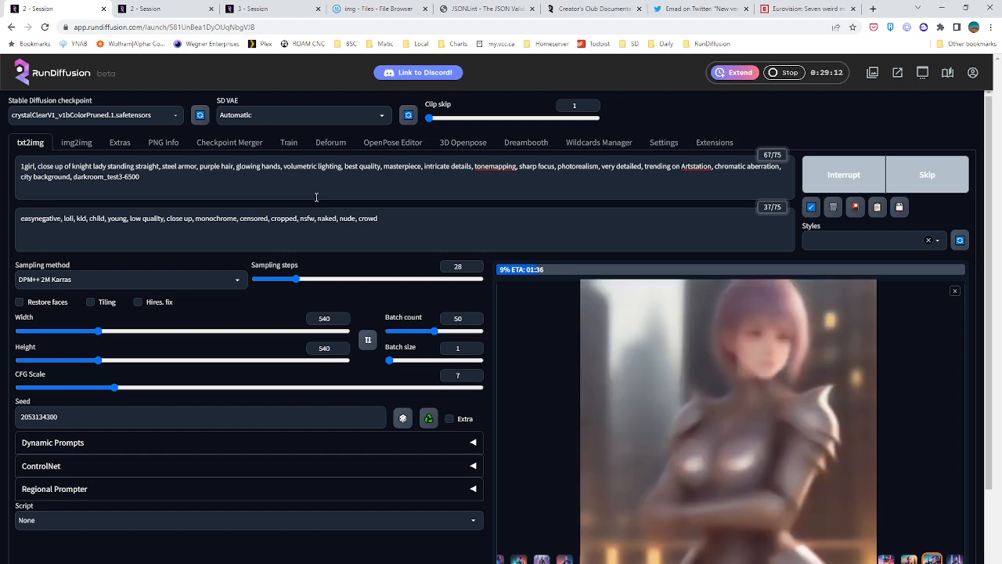
Switch to the second session and extend "torus" to "torus in space" in the frame 0 Deforum prompt
click(161, 9)
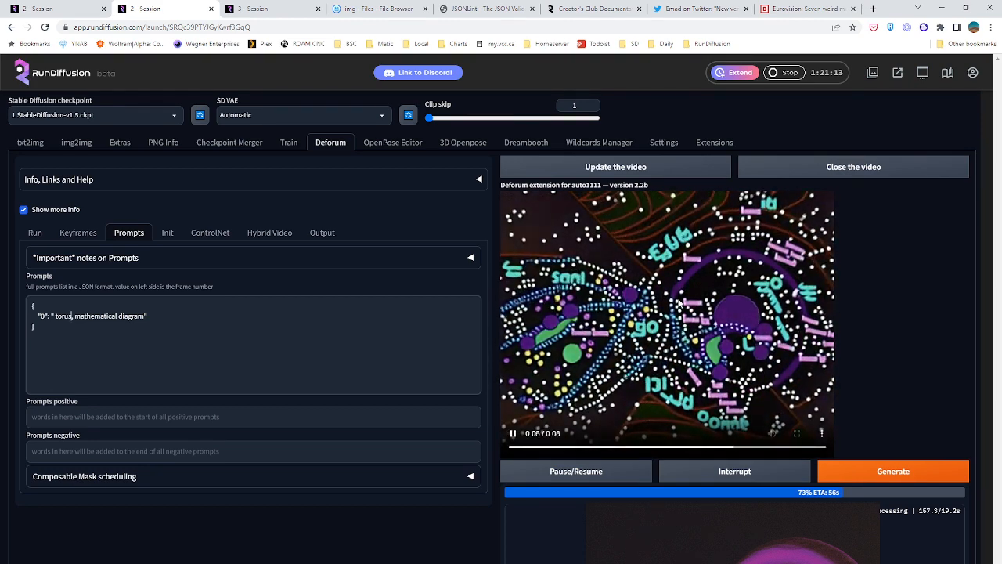
click(72, 317)
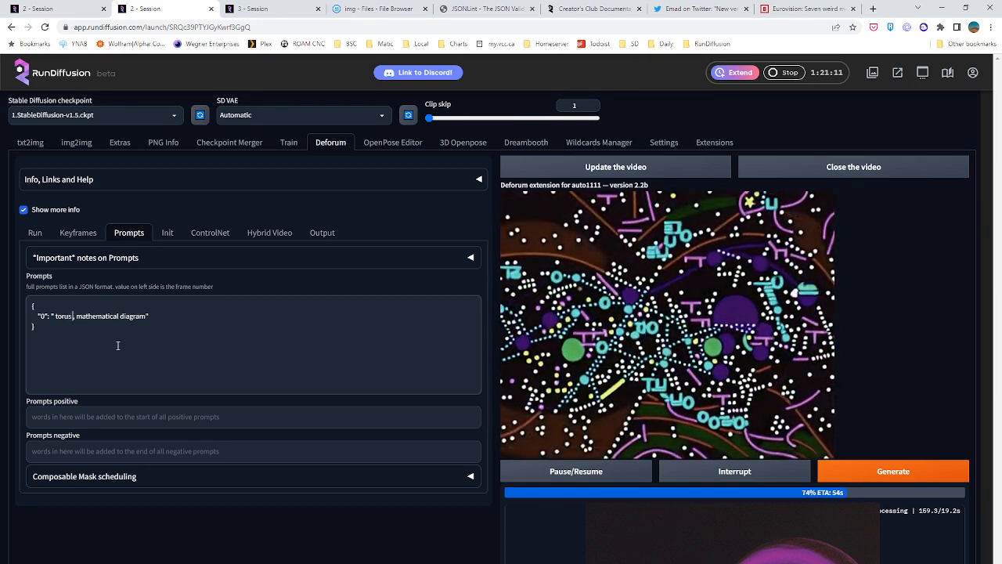
text(in space)
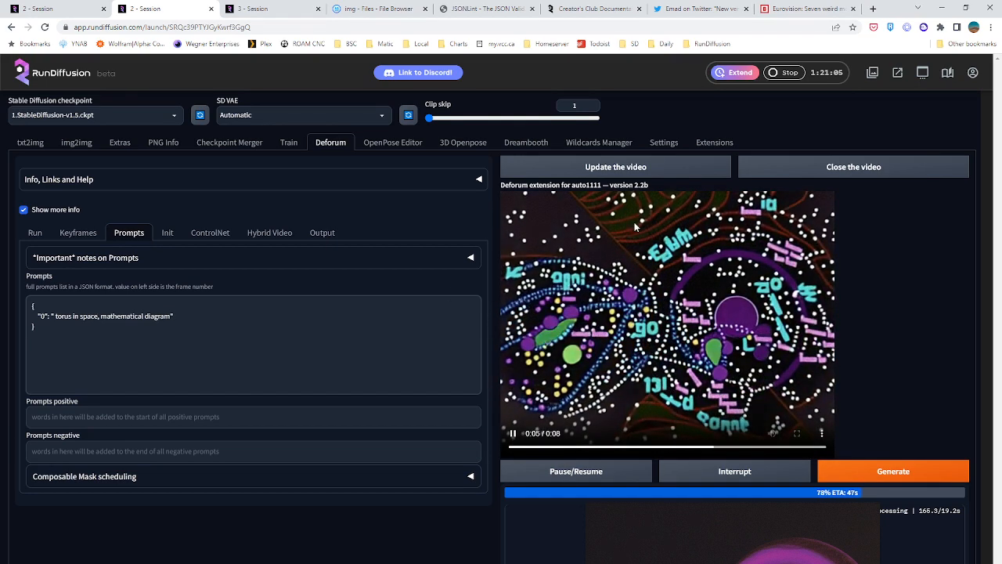
Return to the first session and remove "-6500" from the darkroom_test3-6500 embedding name in the knight prompt
click(75, 8)
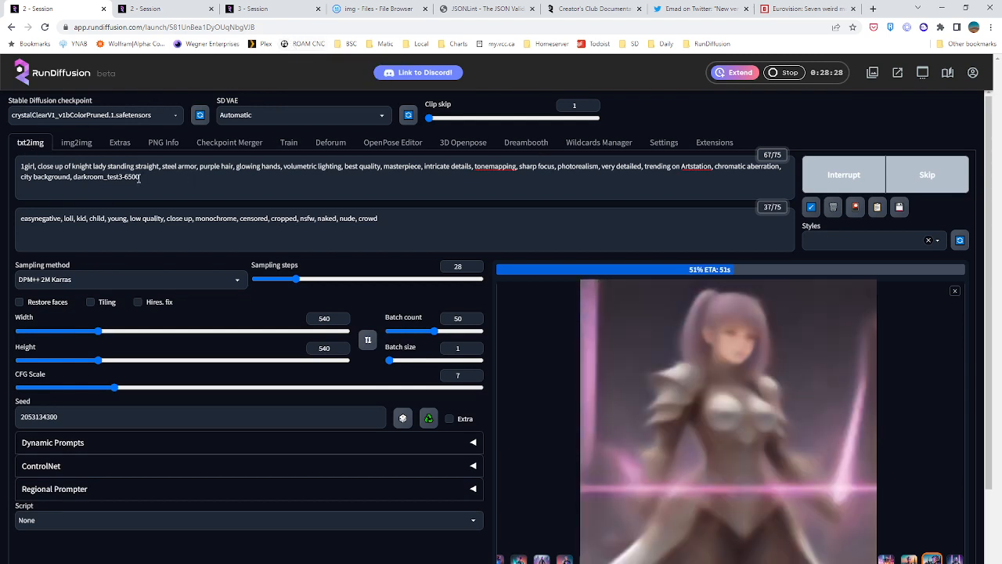
drag(142, 178, 122, 180)
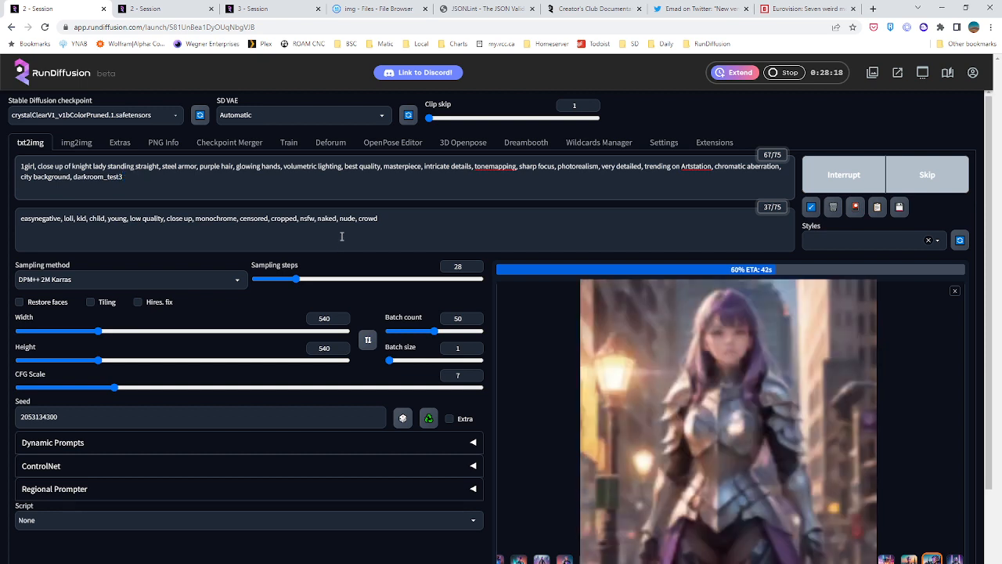
click(245, 179)
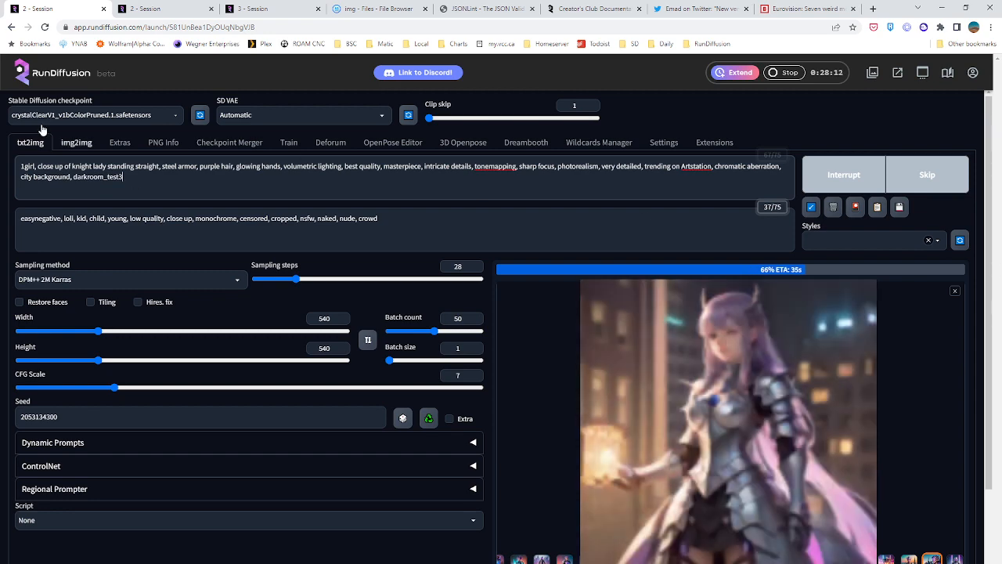
Check on the second session's Deforum render, update its preview with the finished video and play it back
click(182, 6)
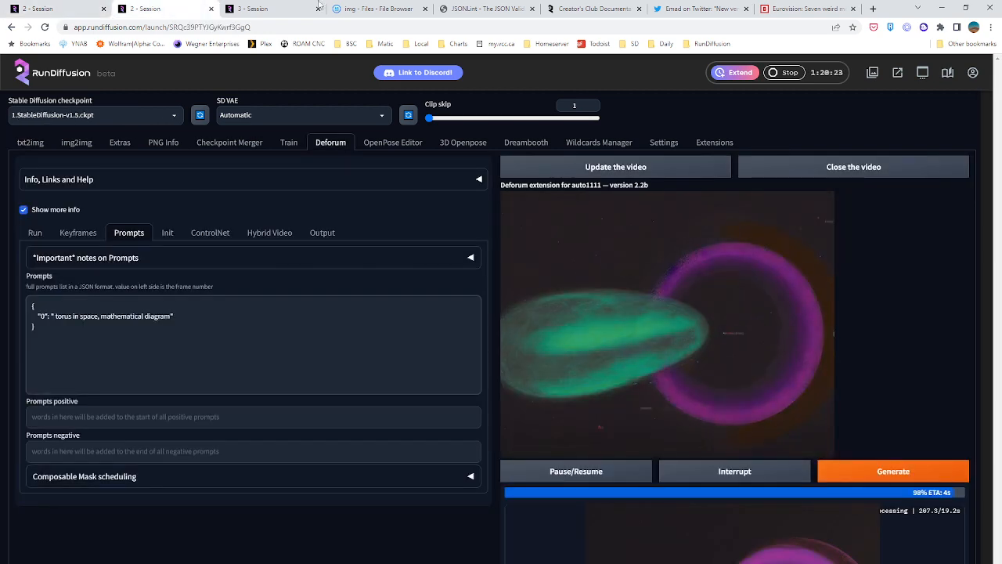
scroll(492, 295, down, 1)
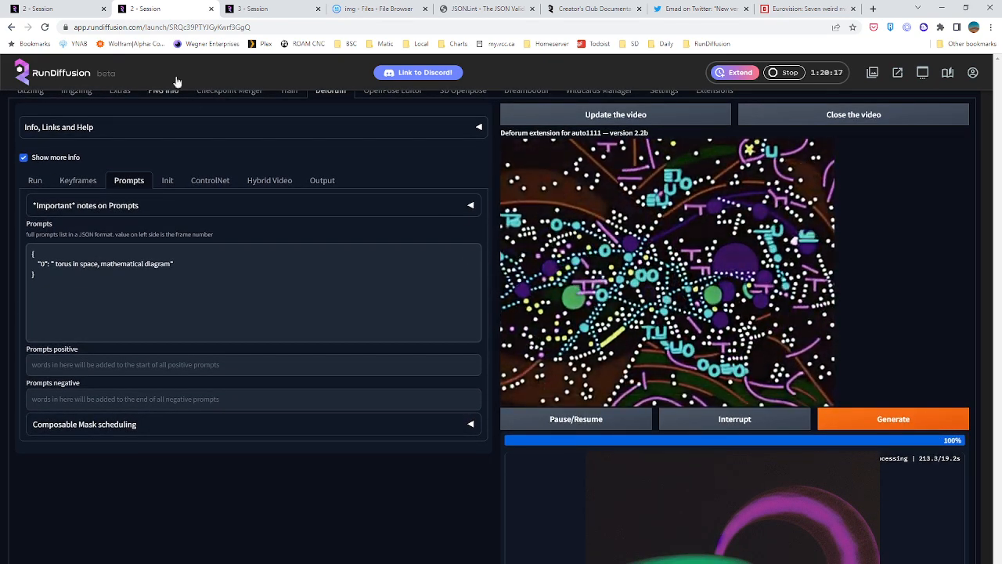
click(35, 12)
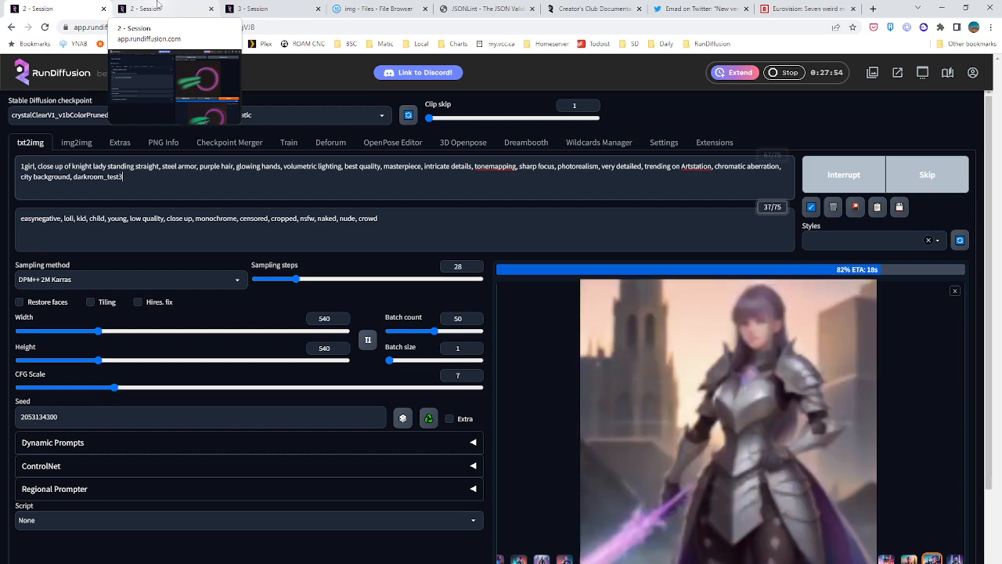
click(158, 8)
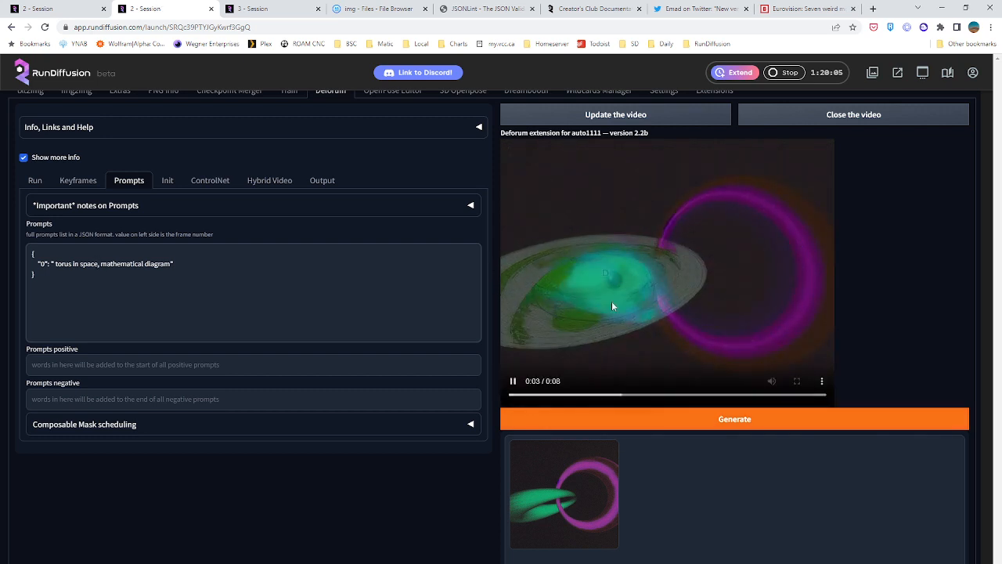
click(618, 117)
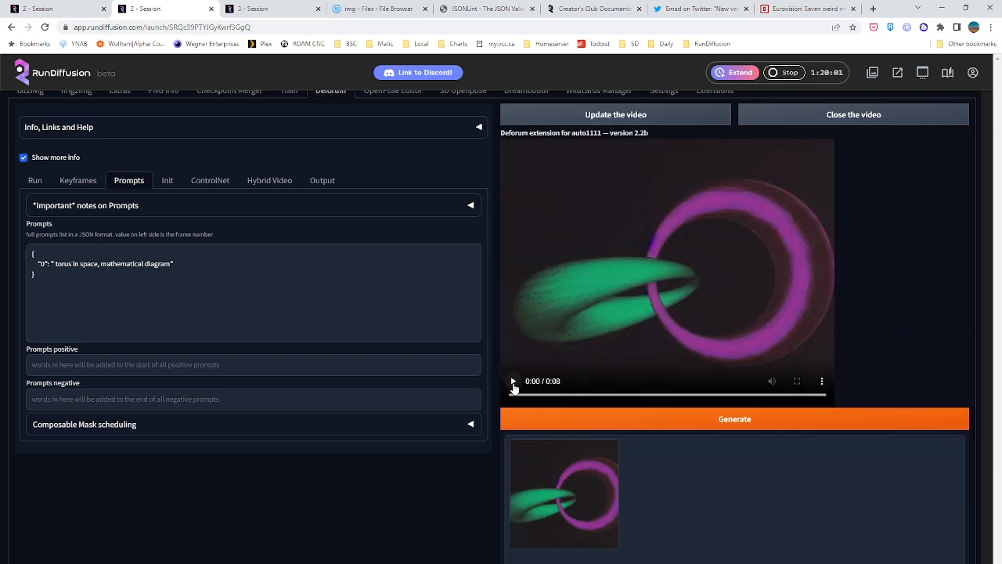
click(513, 382)
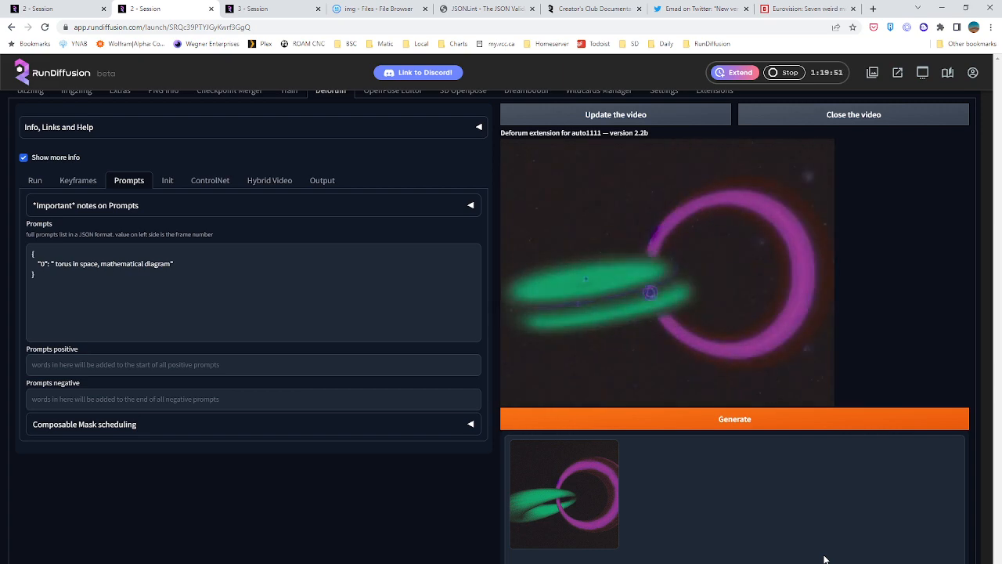
mouse_move(729, 319)
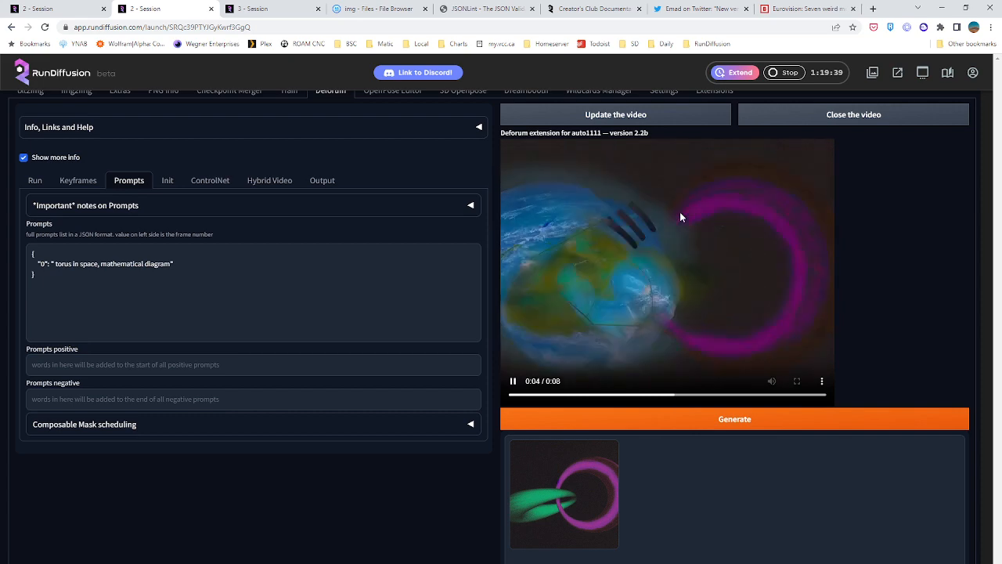
Check the Deforum keyframe settings and append ", darkroom" after "mathematical diagram" in the frame 0 prompt
click(72, 186)
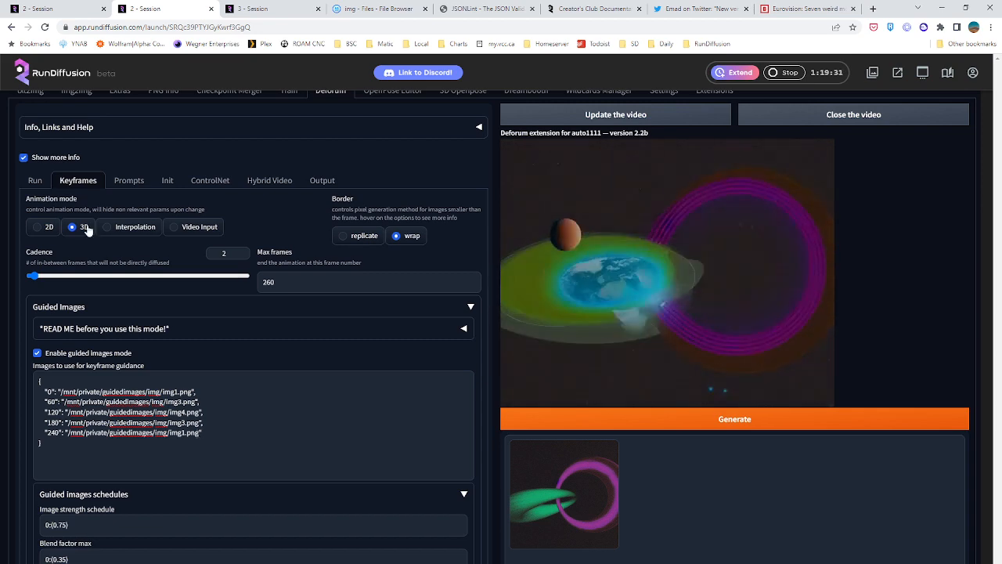
click(122, 181)
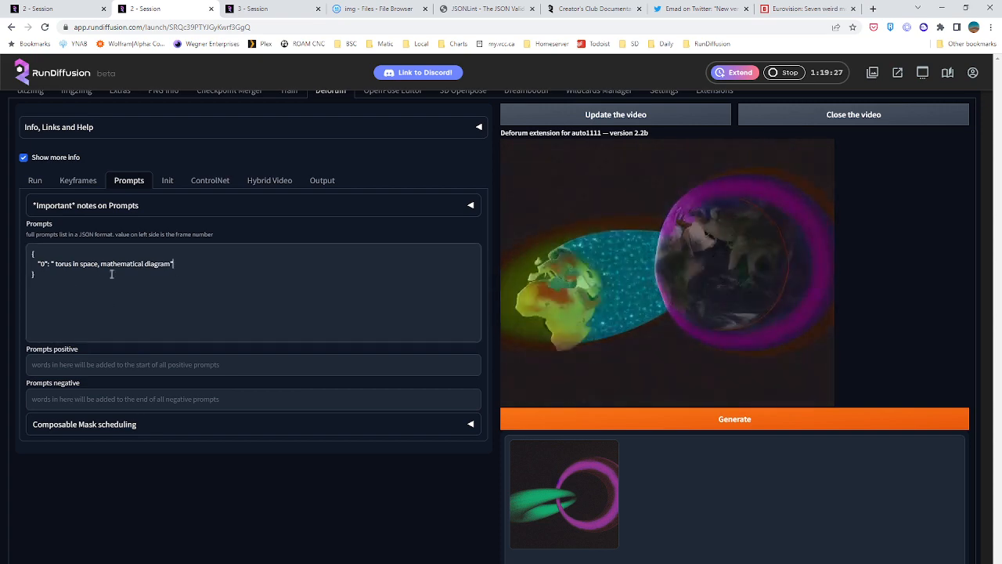
click(172, 264)
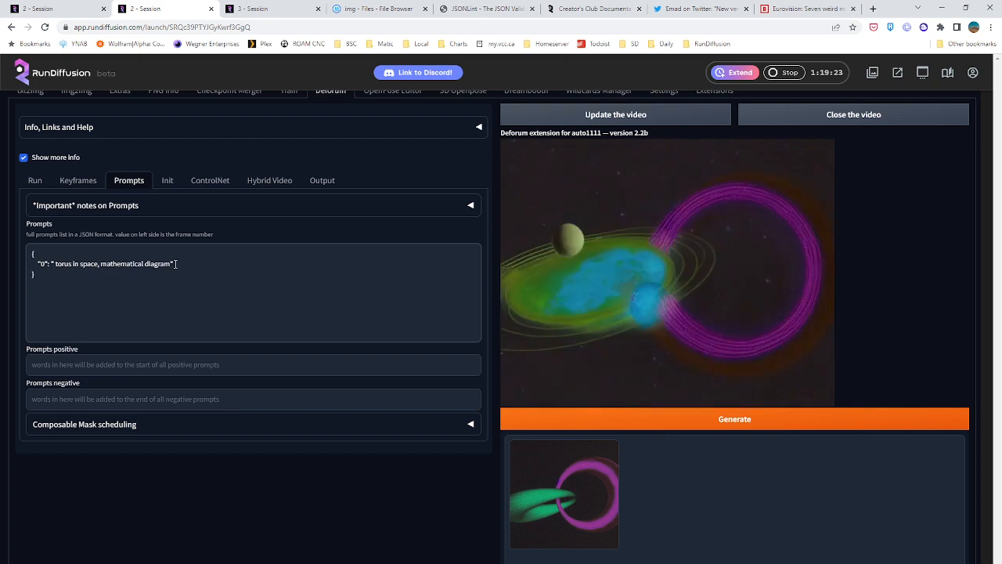
text(, darkroom)
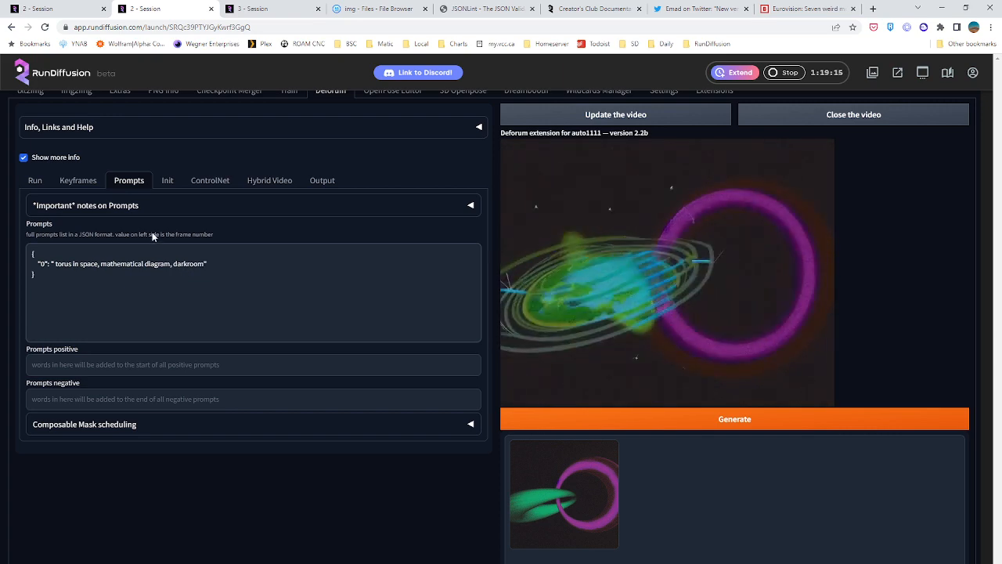
Return to the first session and copy the "darkroom_test3" embedding name from the end of the knight prompt
scroll(81, 174, up, 1)
click(24, 144)
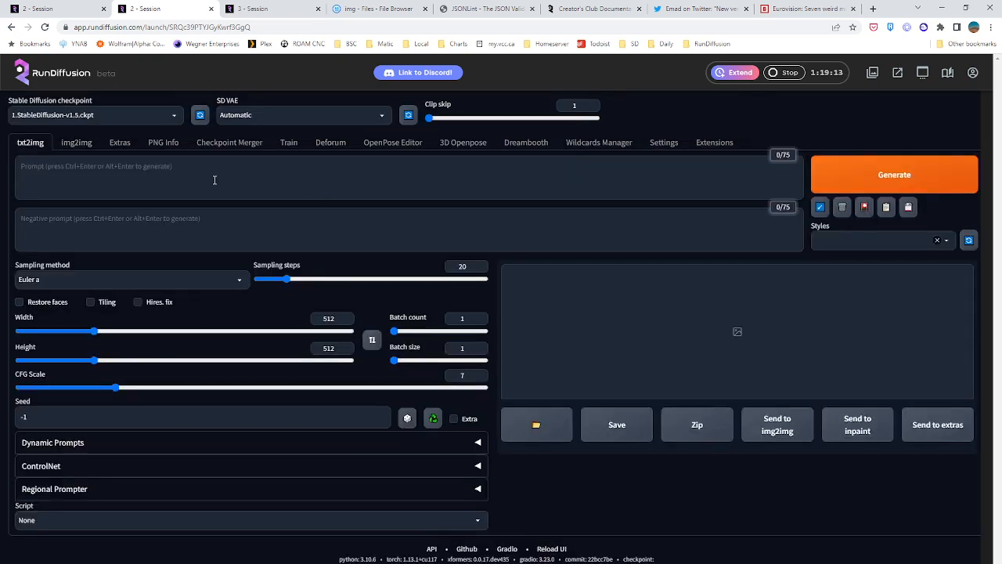
click(76, 142)
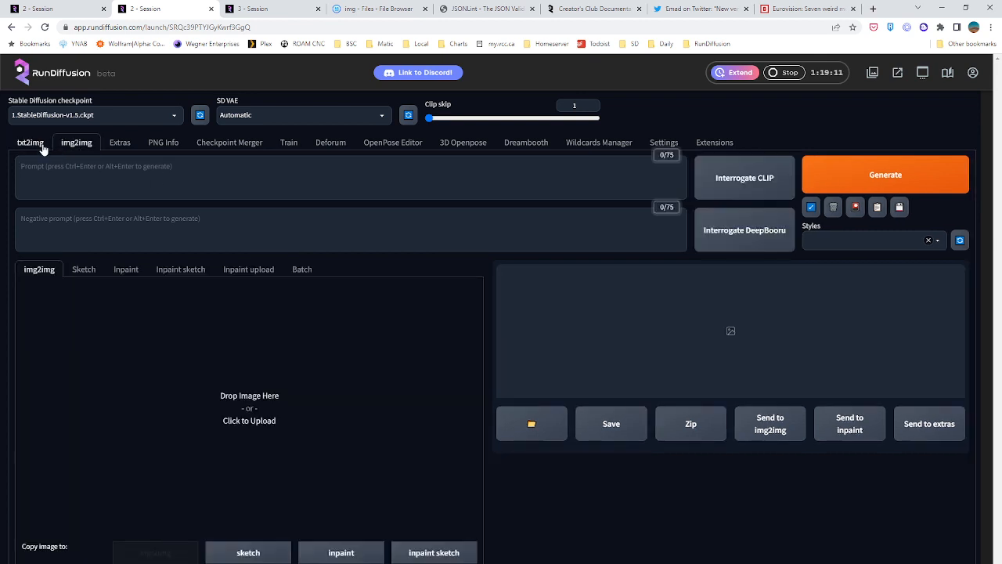
click(31, 143)
click(50, 6)
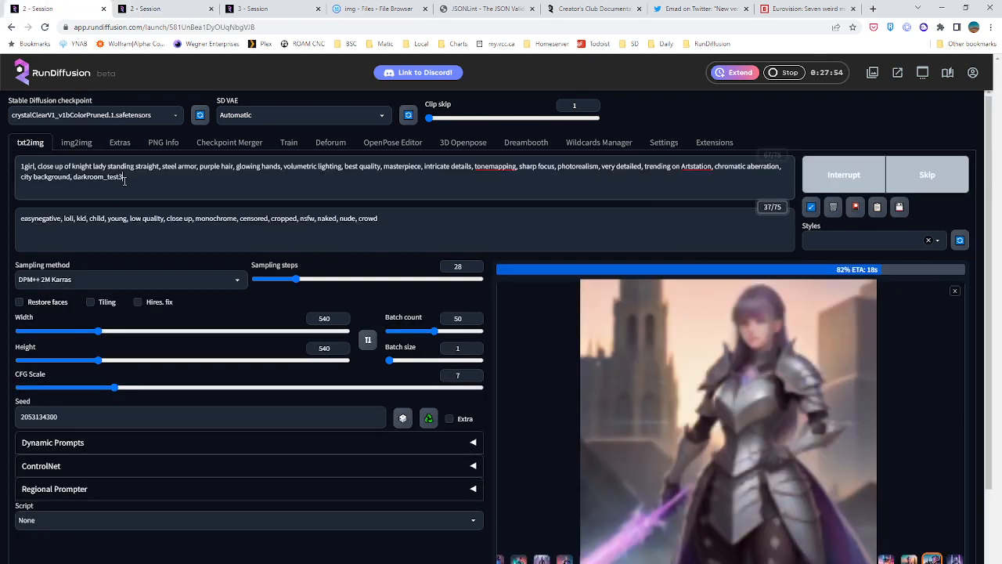
drag(124, 180, 73, 176)
key(ctrl+c)
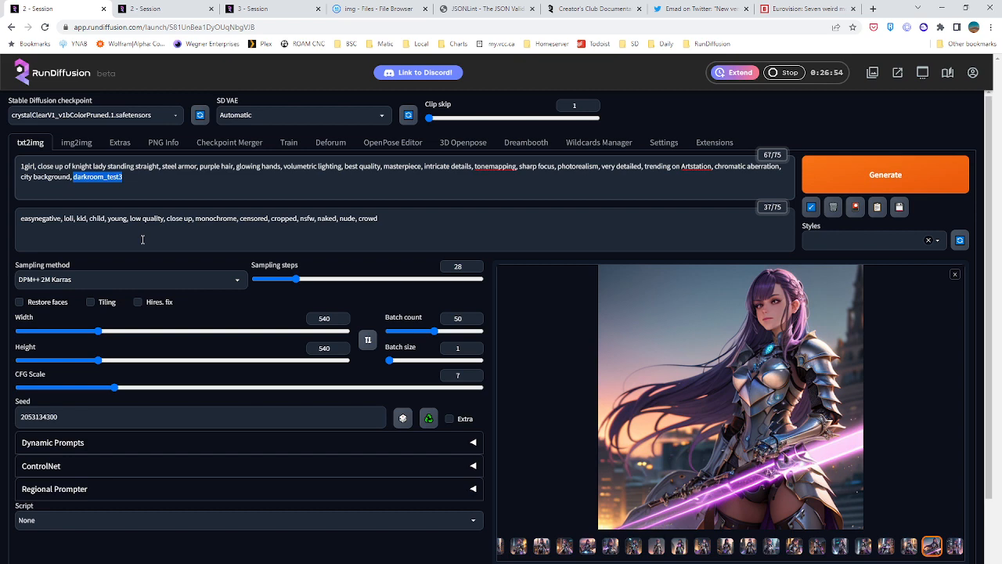
Switch to the second session and replace "darkroom" with the copied "darkroom_test3" in the Deforum frame 0 prompt
click(252, 6)
click(192, 5)
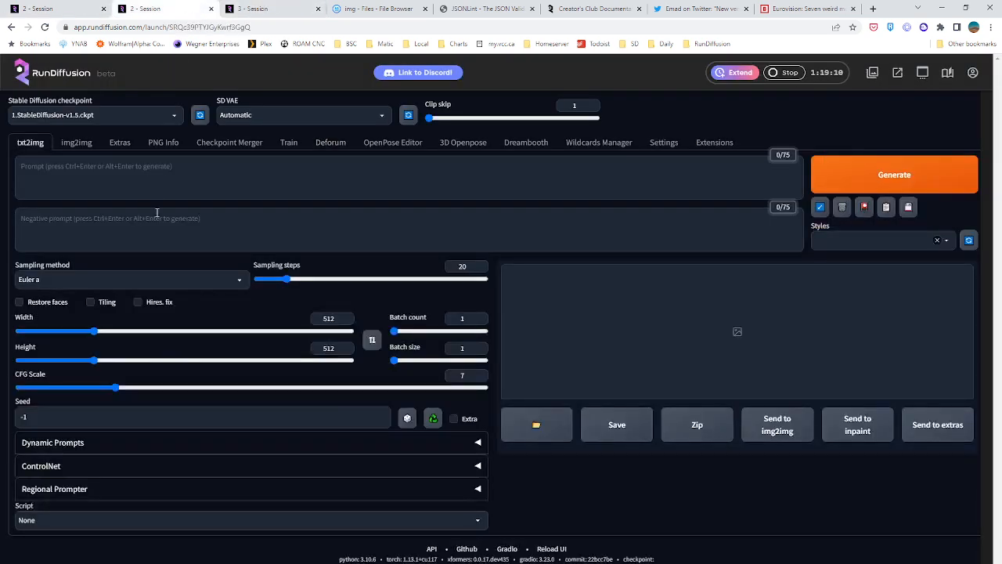
click(341, 140)
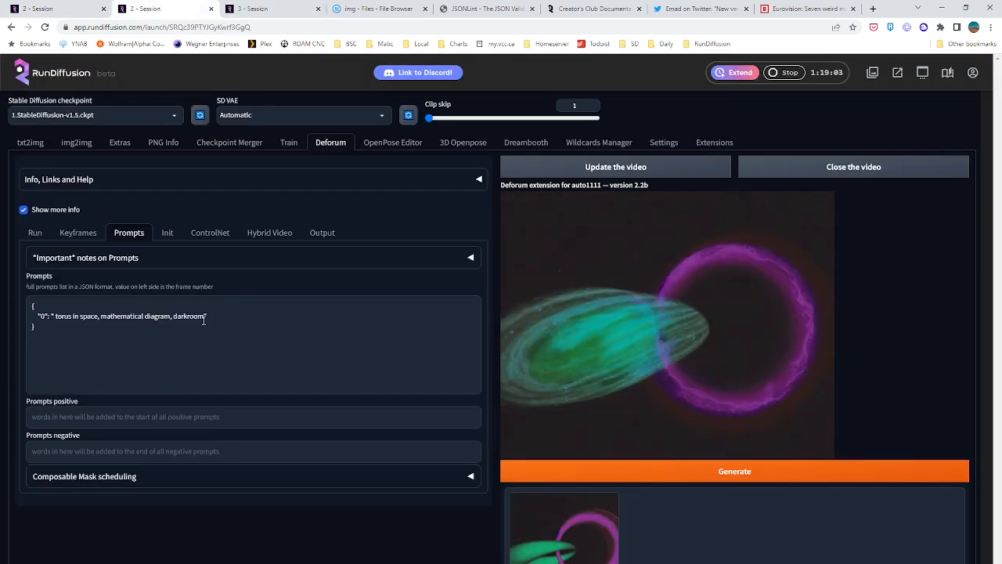
drag(205, 315, 175, 314)
key(ctrl+v)
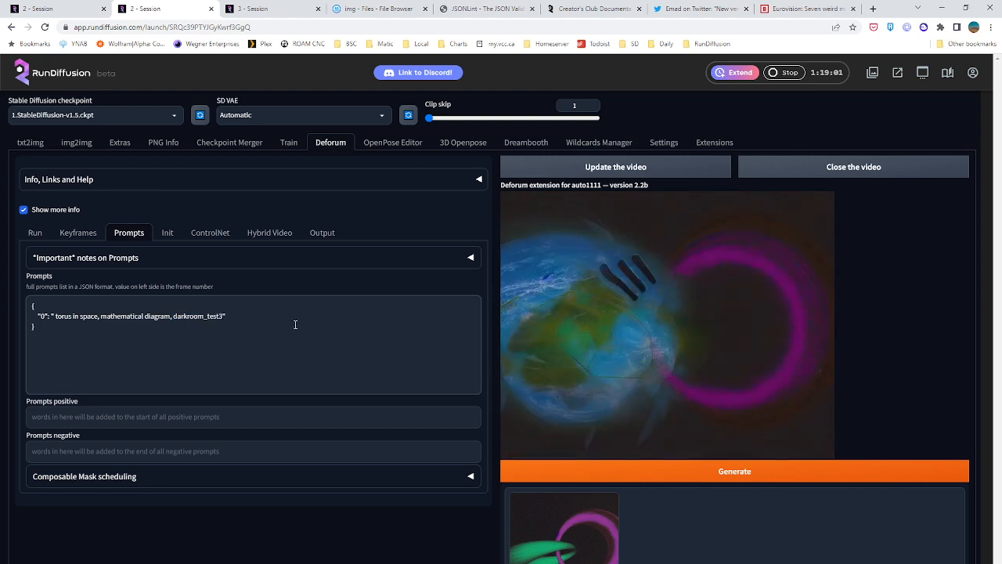
Replace the embedding name after "mathematical diagram" with "marbling-art" in the frame 0 prompt and start the Deforum render
drag(225, 316, 172, 317)
text(marbling)
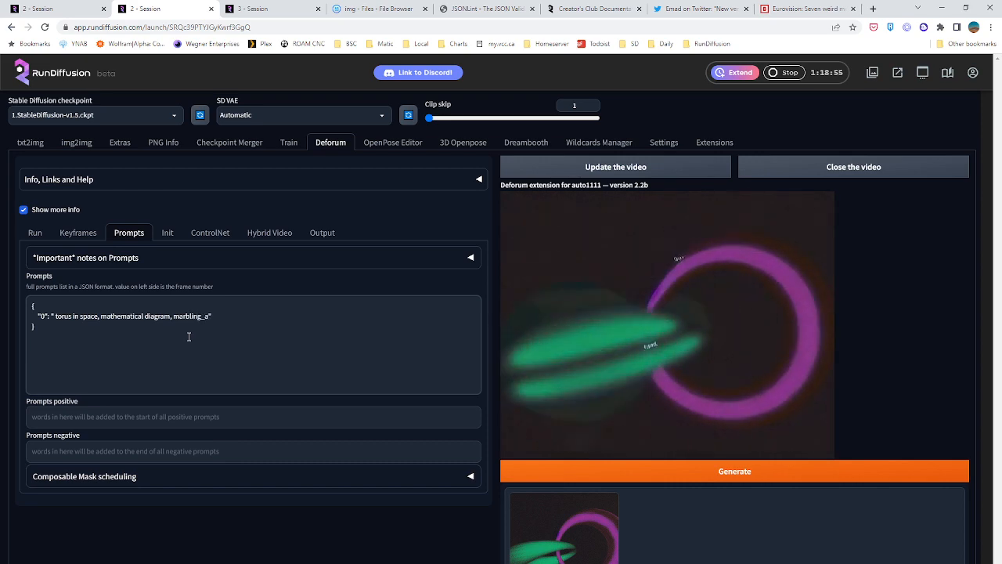
text(-art)
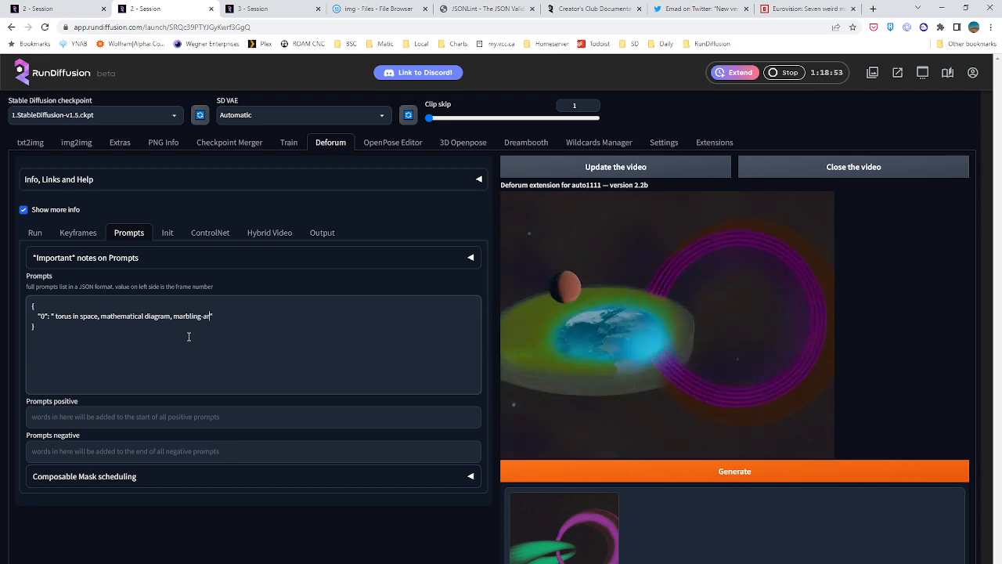
click(756, 475)
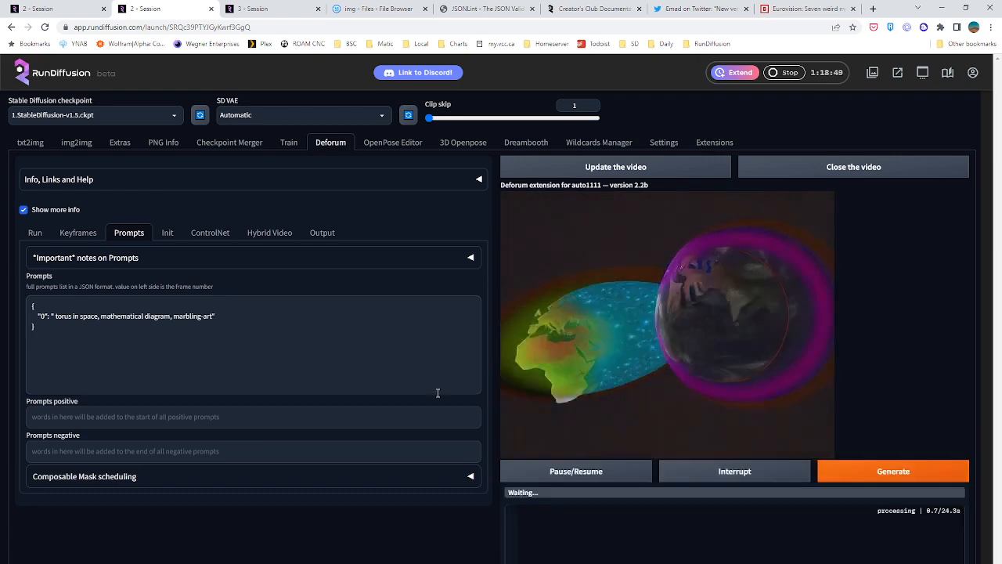
Go back to the first session, browse the generated knight images and start another batch with the darkroom_test3 prompt
click(25, 7)
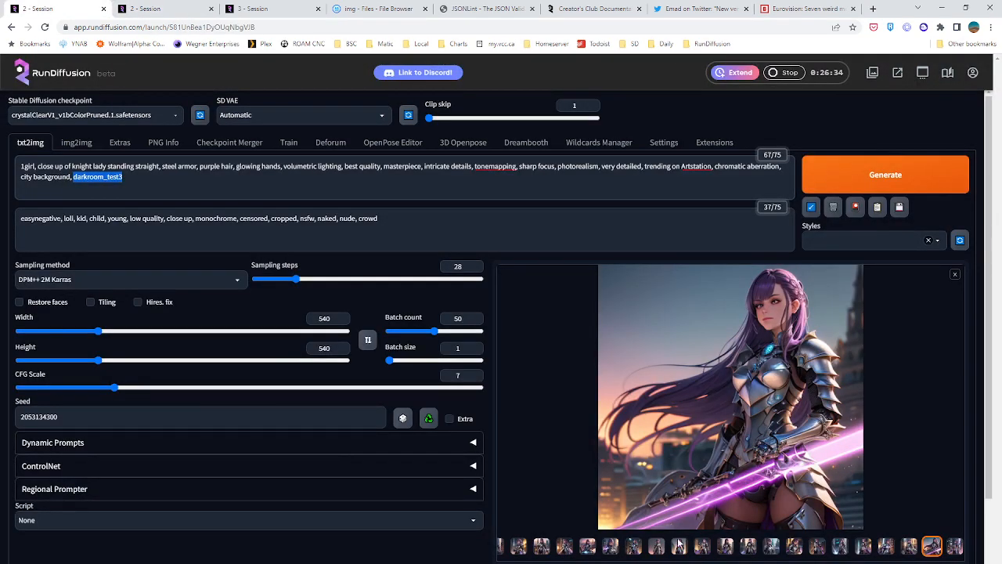
click(657, 545)
click(639, 546)
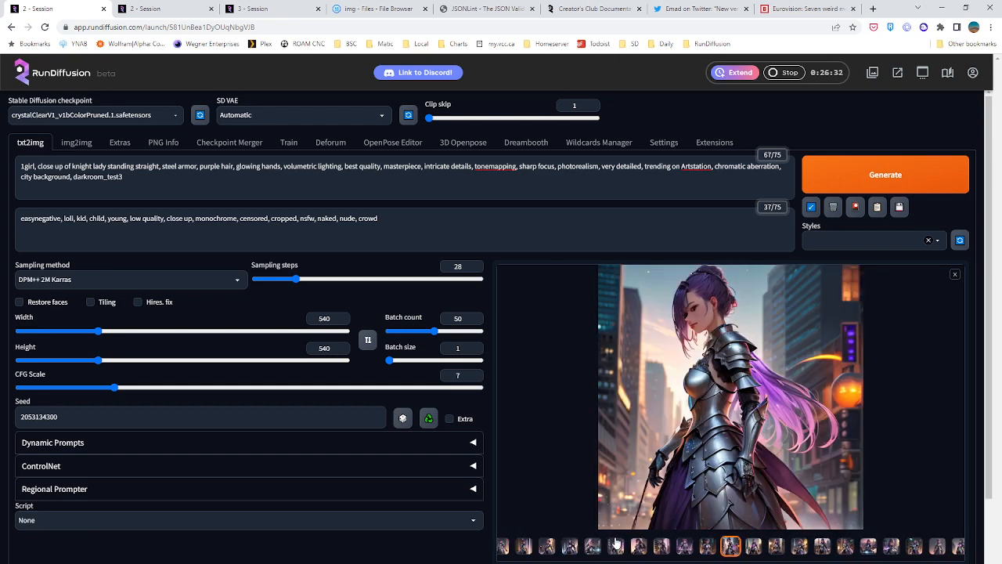
click(856, 173)
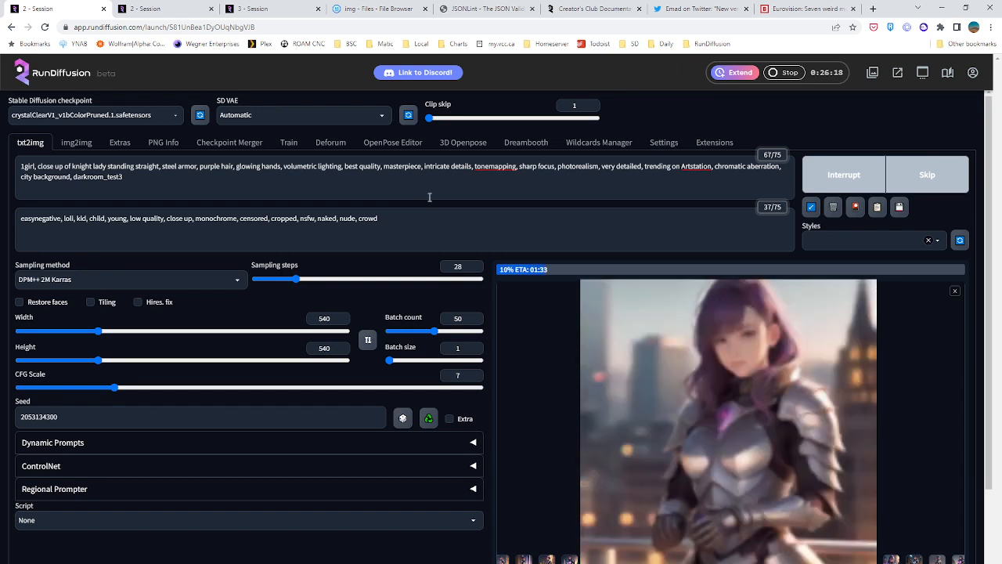
Check the second session's render and append ", rendered cgi, SGI workstation, scanimate" after "marbling-art" in the frame 0 prompt
click(167, 7)
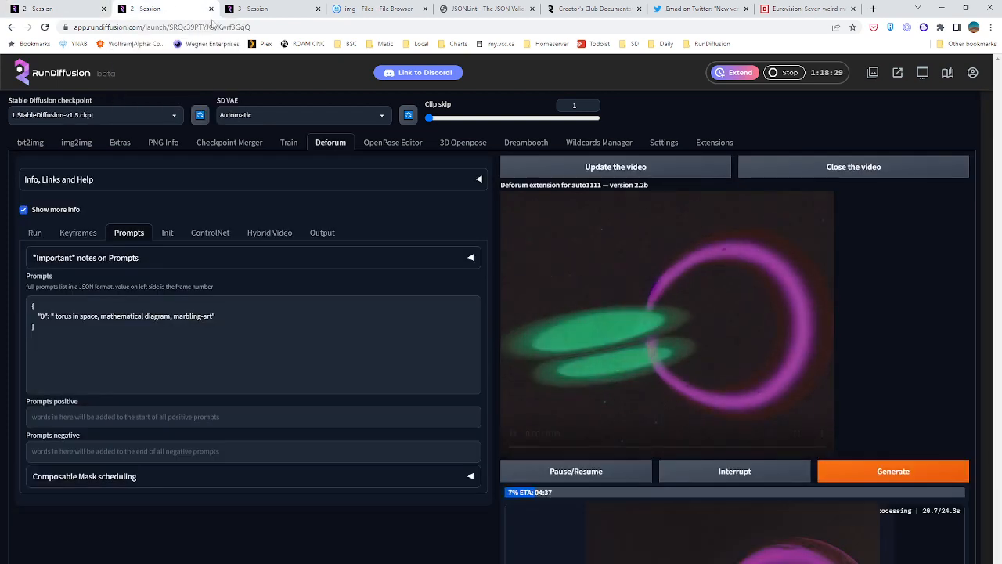
scroll(340, 380, down, 2)
scroll(344, 380, down, 1)
scroll(359, 380, up, 1)
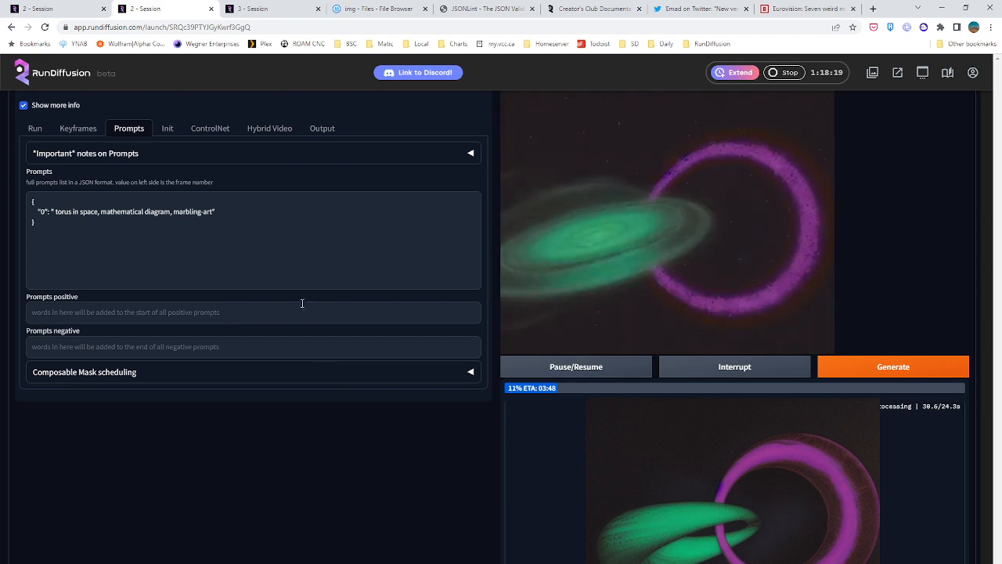
click(215, 212)
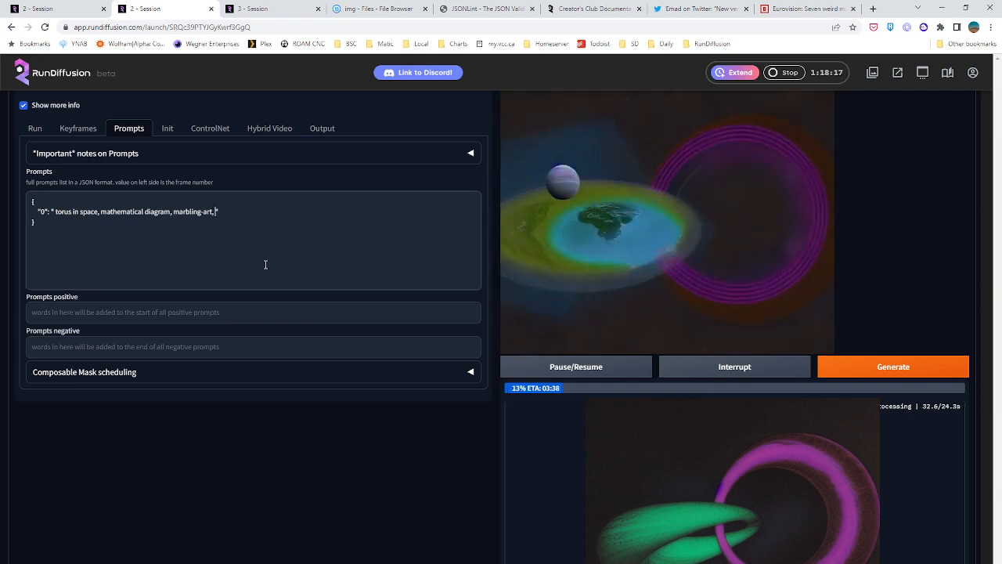
text(, rendered cgi, SGI workstation, s)
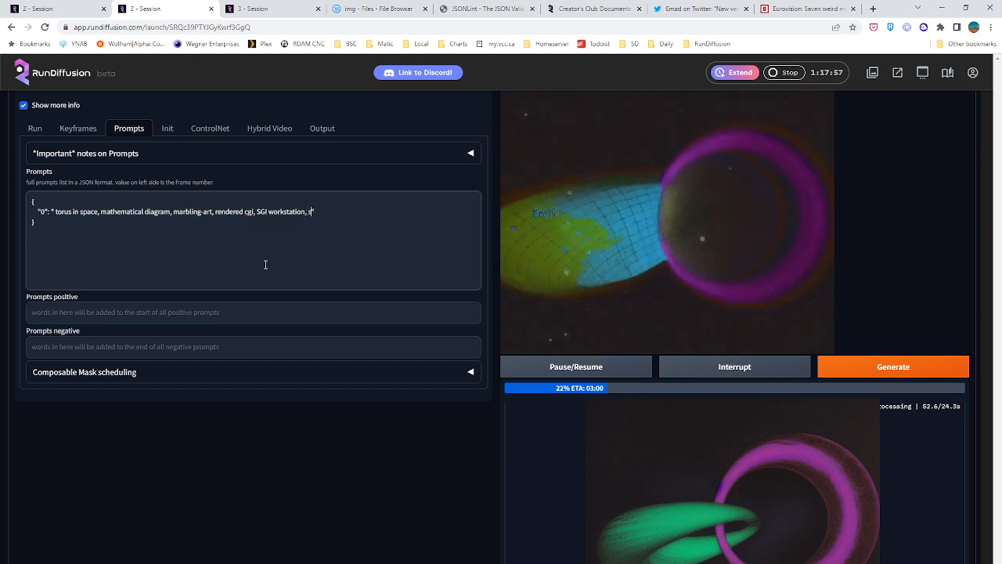
text(canimate)
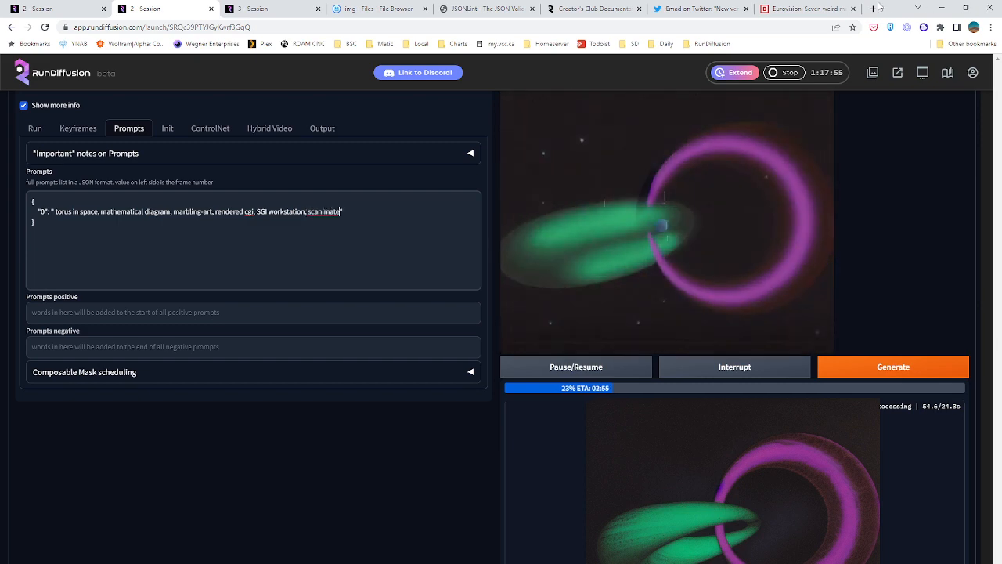
Search the web for "scanimate" in a new browser page, read its description and show the image results
click(875, 8)
text(scani)
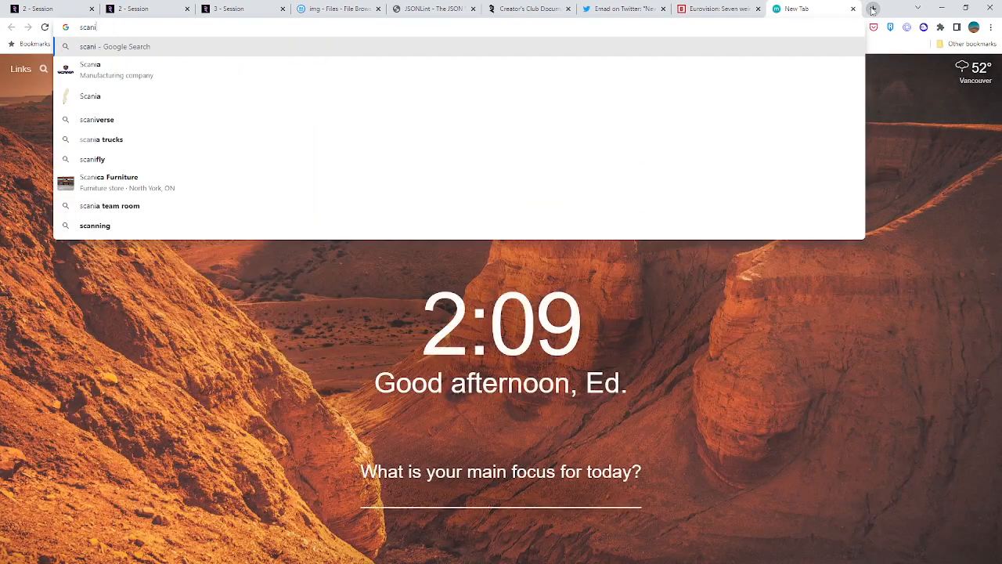
text(mate)
key(Return)
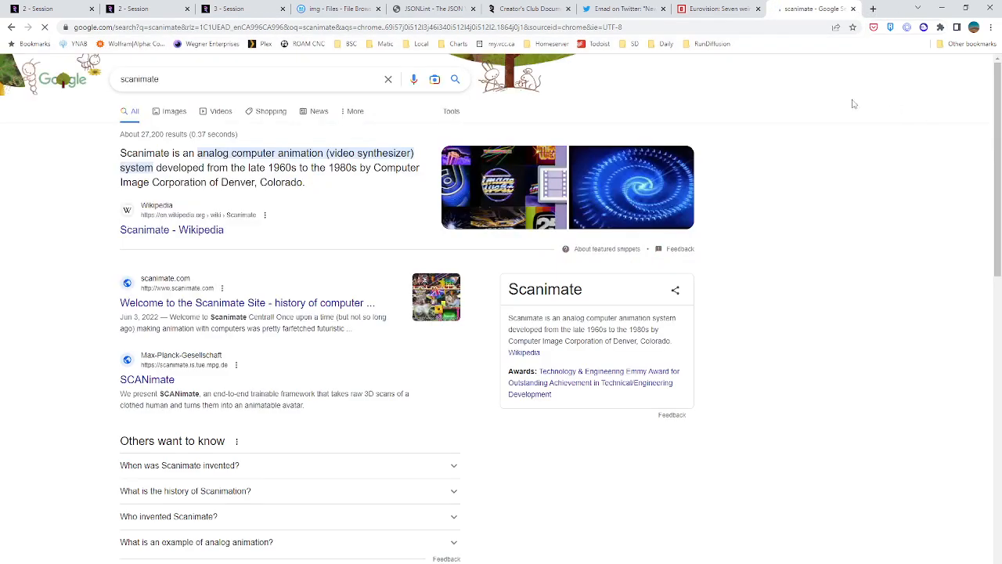
drag(122, 128, 342, 190)
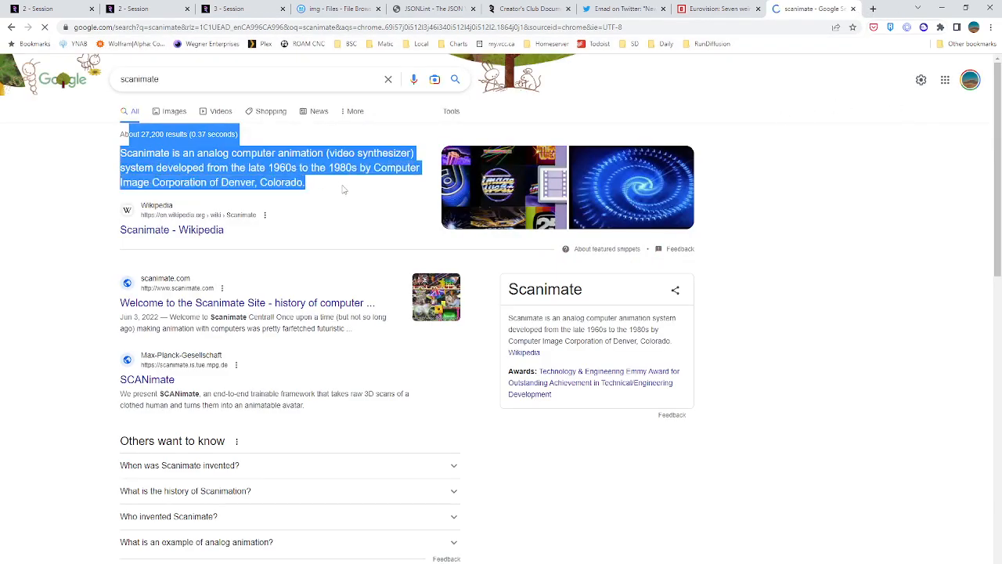
click(342, 190)
drag(268, 168, 356, 179)
click(356, 179)
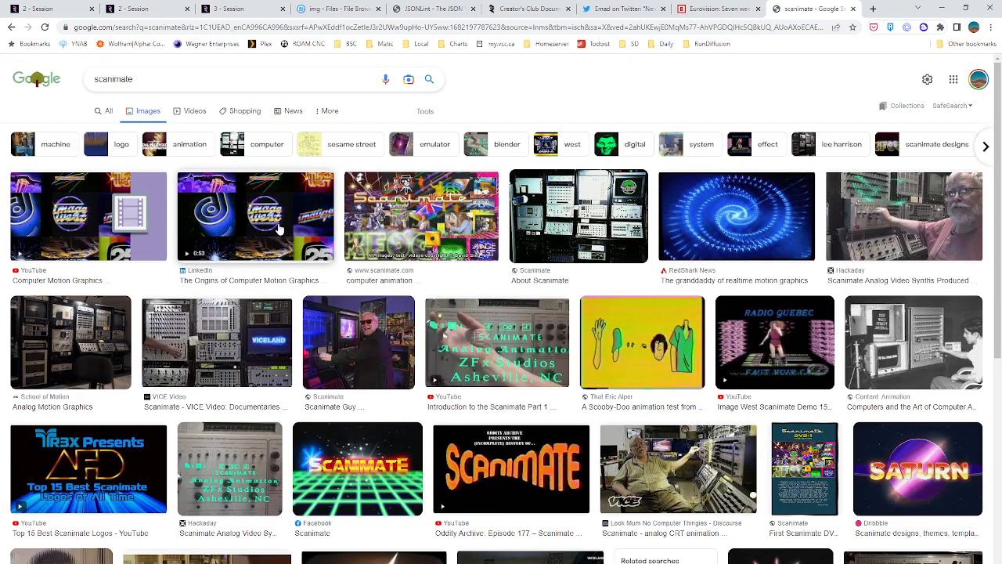
Examine the Image West, control rack, Saturn and Reddit logo pictures among the Scanimate image results
click(279, 228)
click(695, 221)
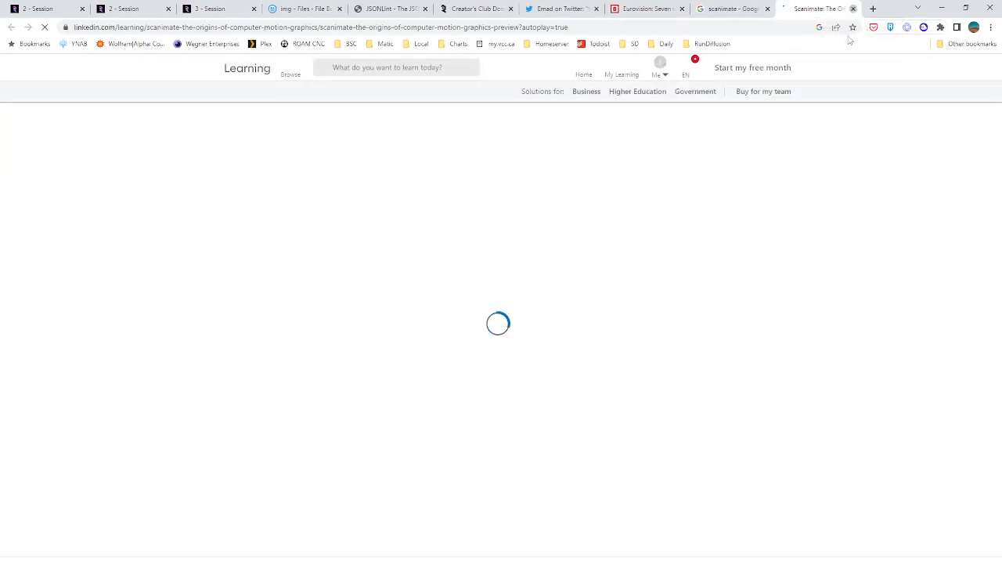
click(854, 9)
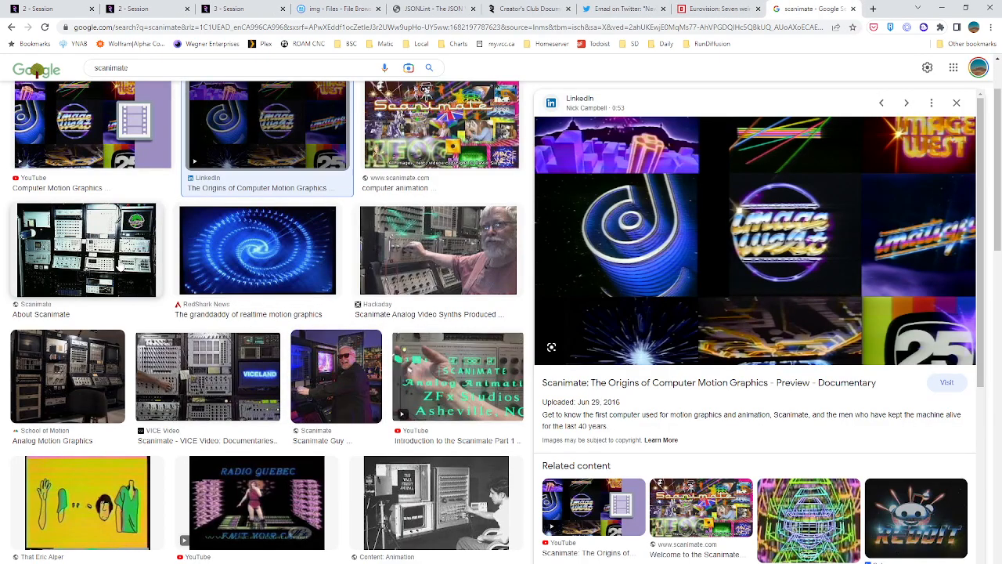
click(117, 266)
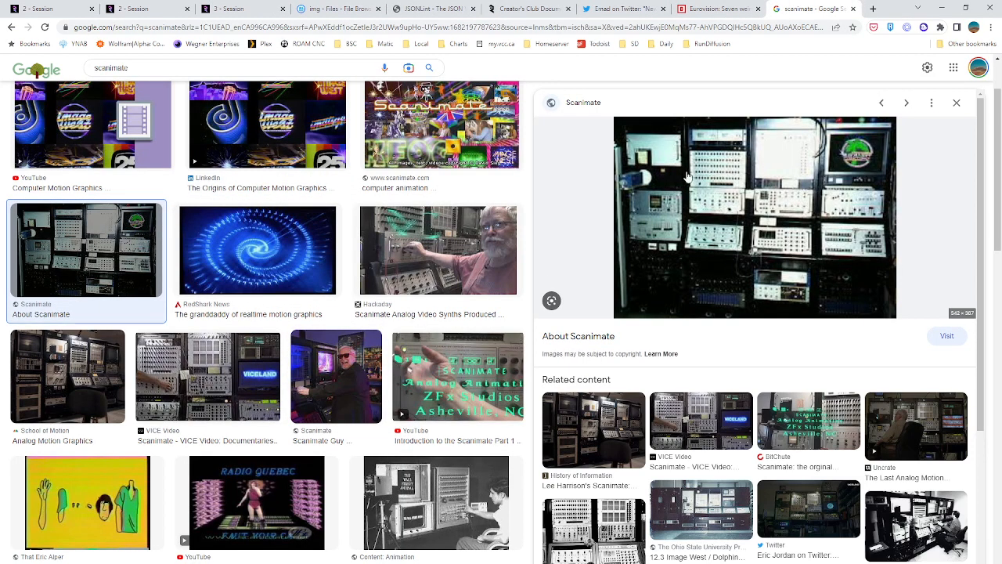
scroll(135, 339, down, 5)
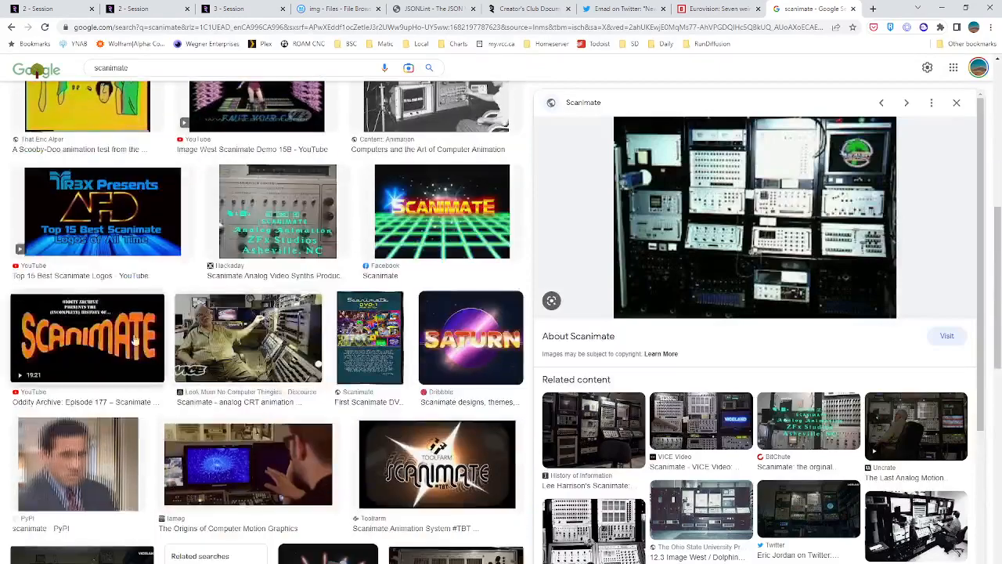
click(495, 346)
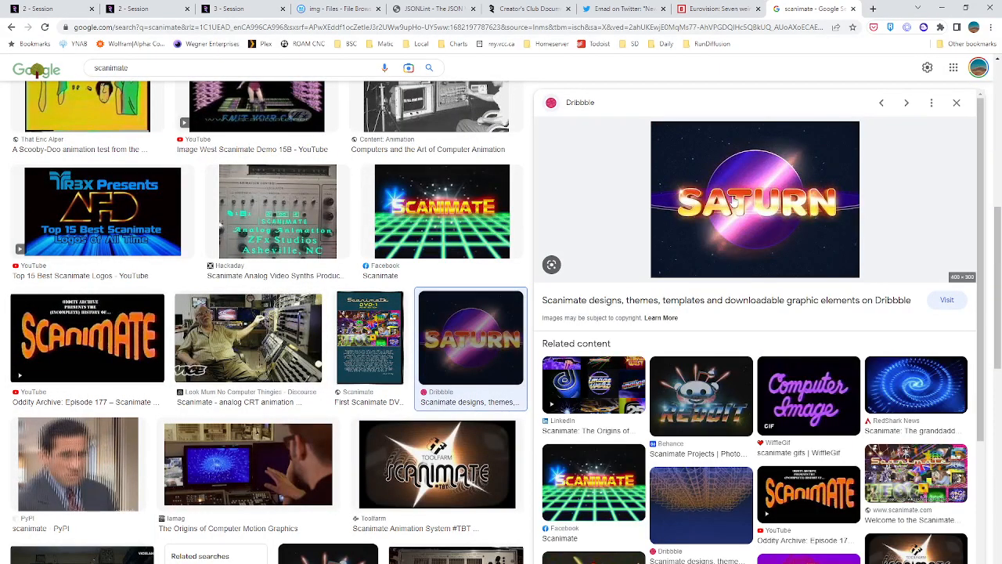
click(703, 396)
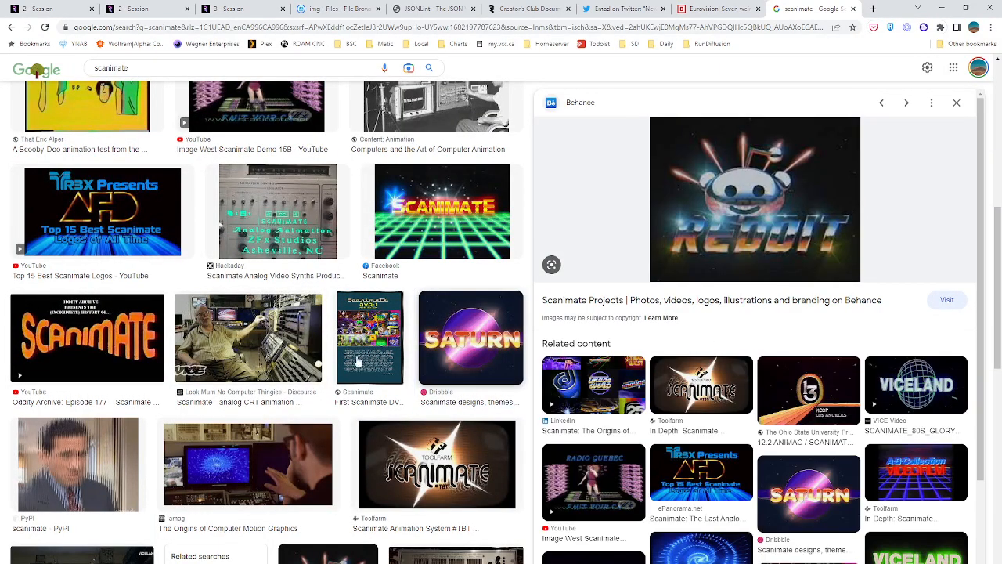
Examine further Scanimate results: the neon wireframe, Led Zeppelin, eye-in-triangle, Computer Image and Viceland pictures
scroll(302, 425, down, 3)
scroll(301, 426, down, 4)
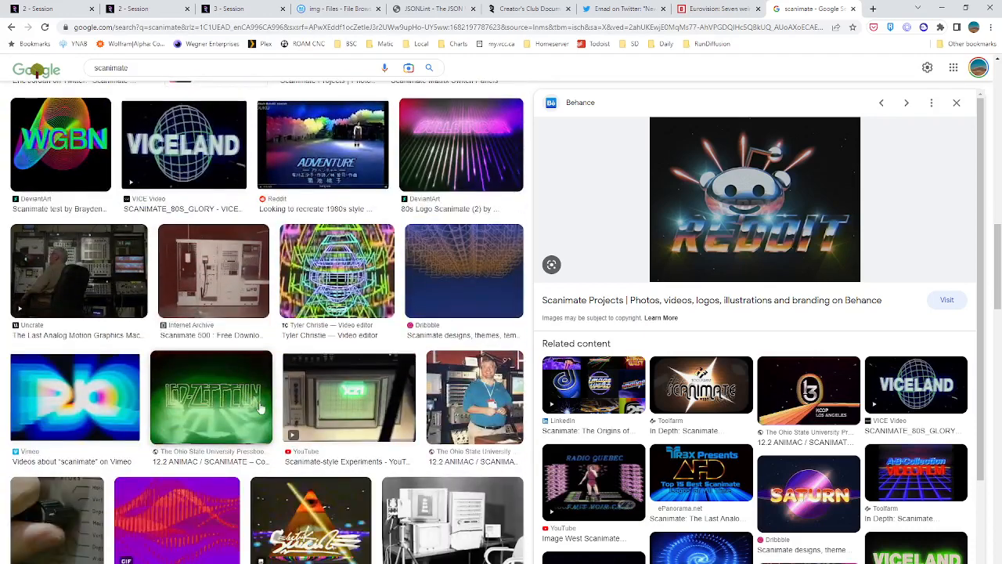
click(341, 274)
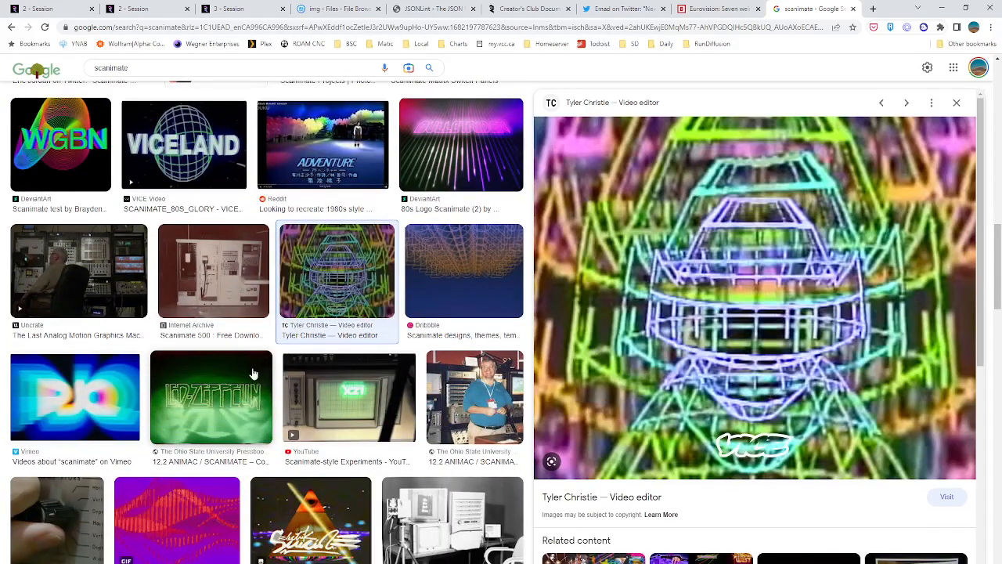
click(251, 381)
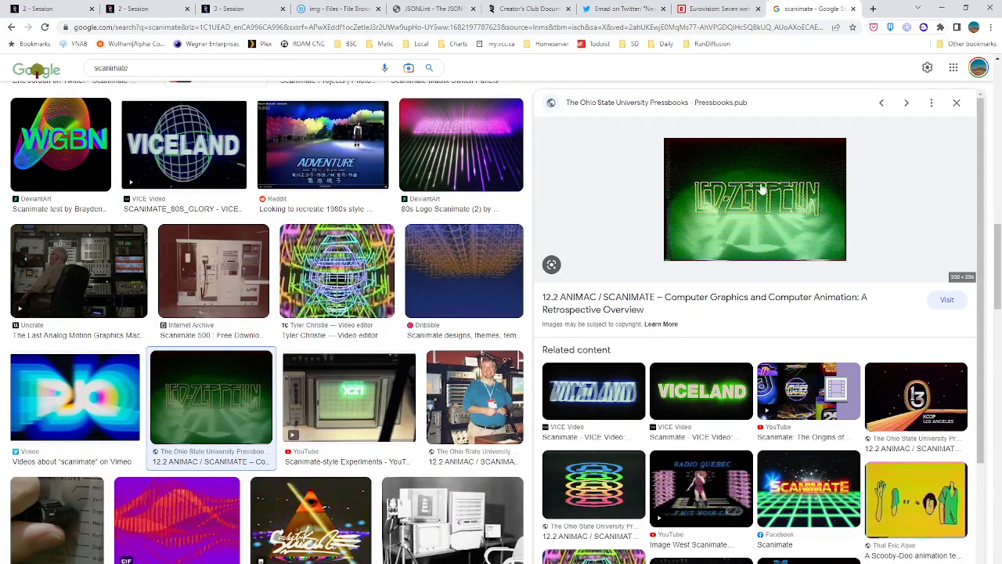
scroll(336, 274, down, 3)
click(314, 289)
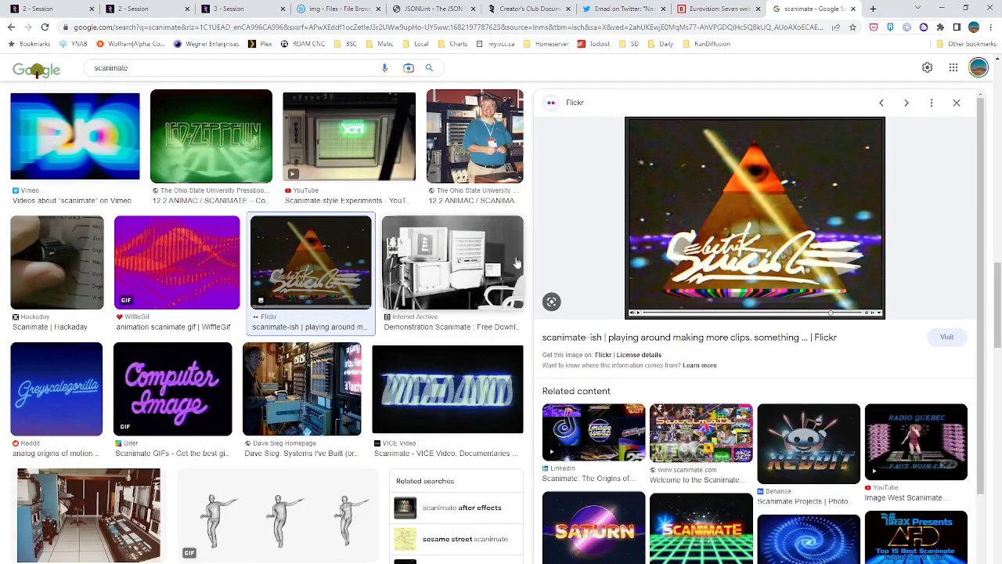
click(197, 394)
click(446, 389)
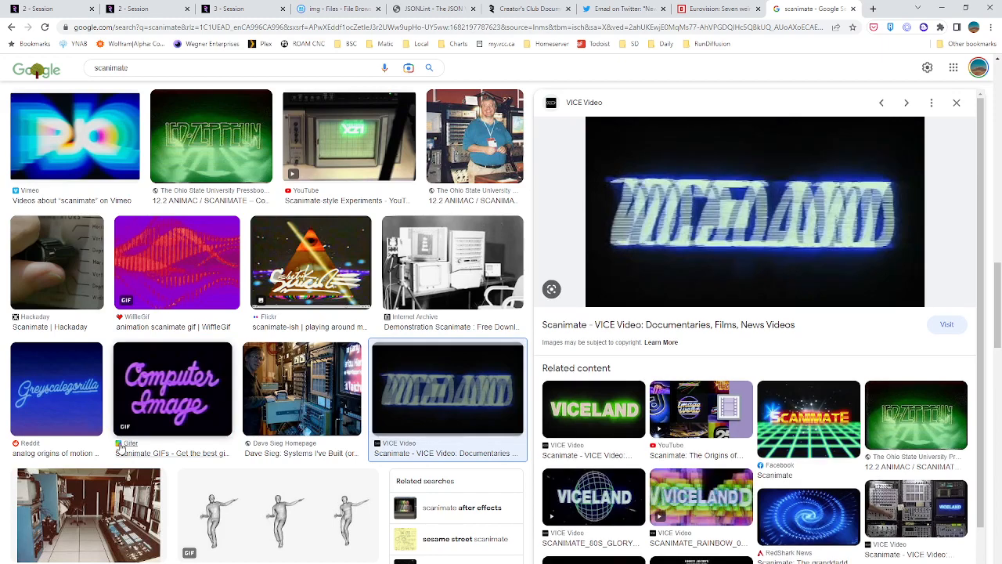
Examine the Editel studio photo and the purple city artwork from We Are the Mutants for Scanimate style reference
scroll(120, 448, down, 3)
click(88, 254)
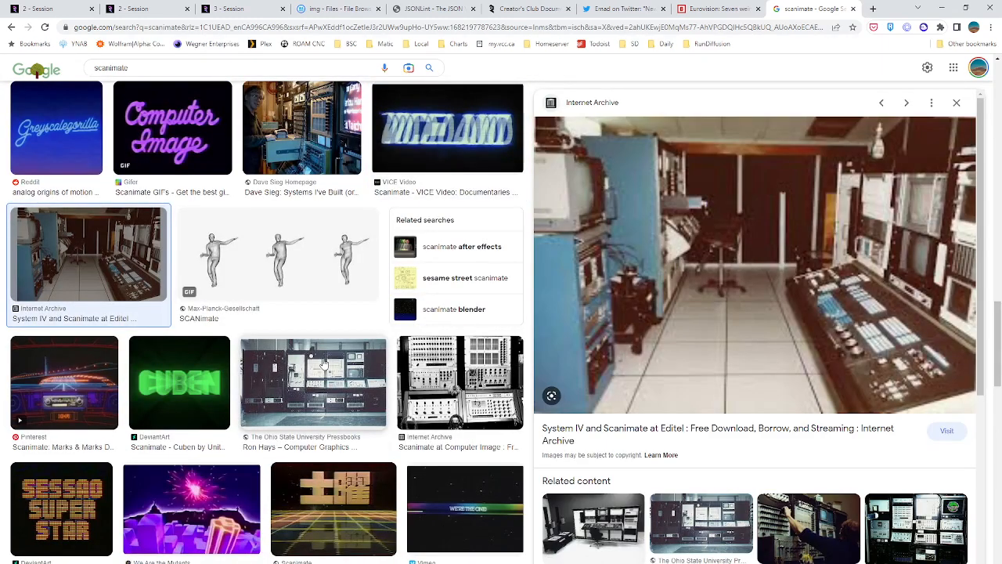
click(213, 505)
scroll(378, 421, down, 3)
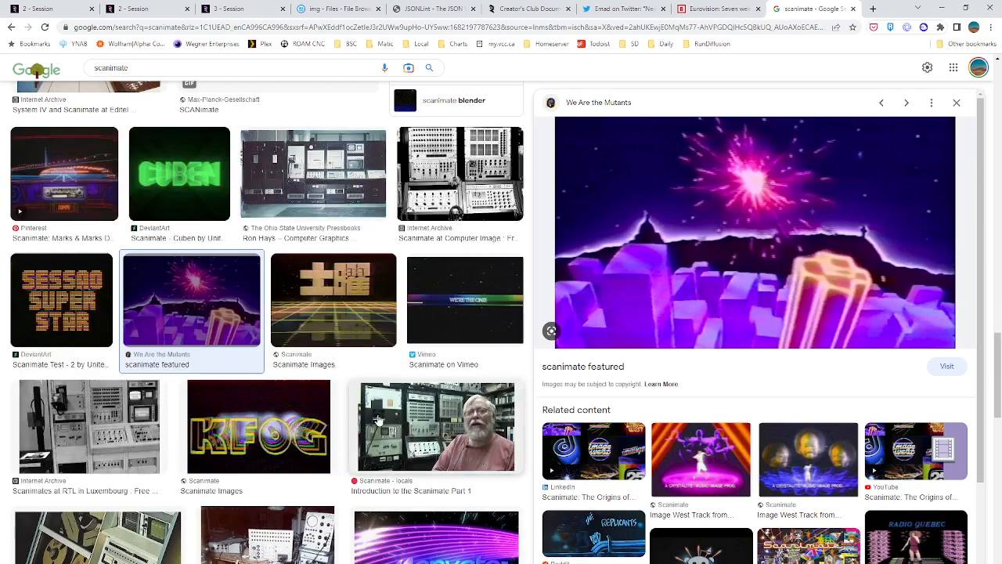
View two Image West Track pictures from the related Scanimate results and open their source page on scanimate.com
click(696, 465)
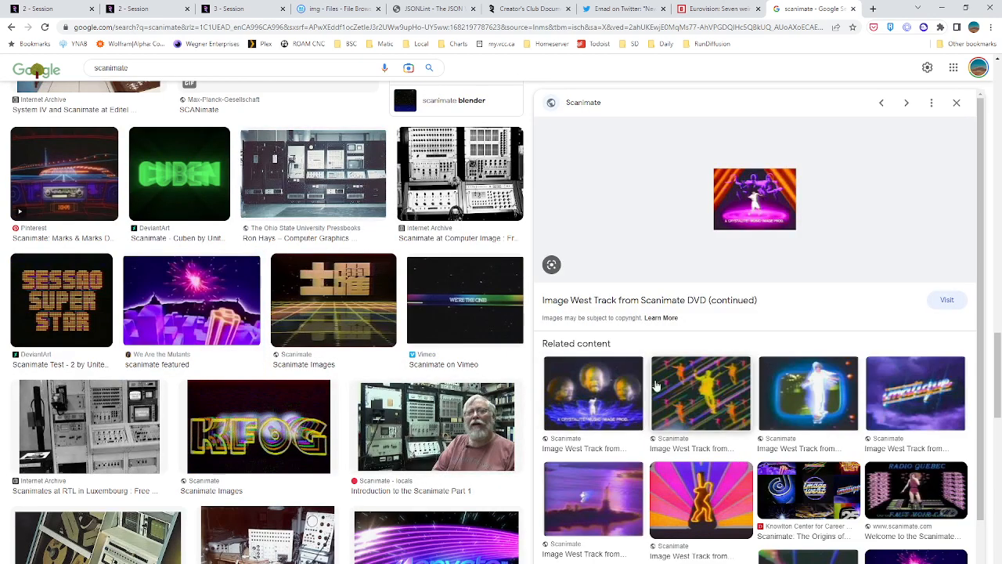
click(577, 406)
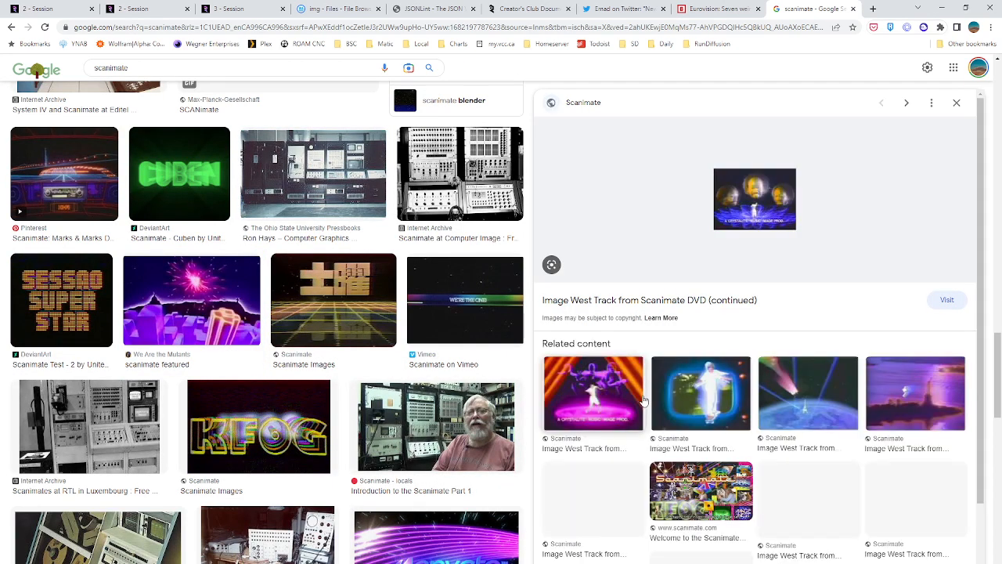
click(757, 218)
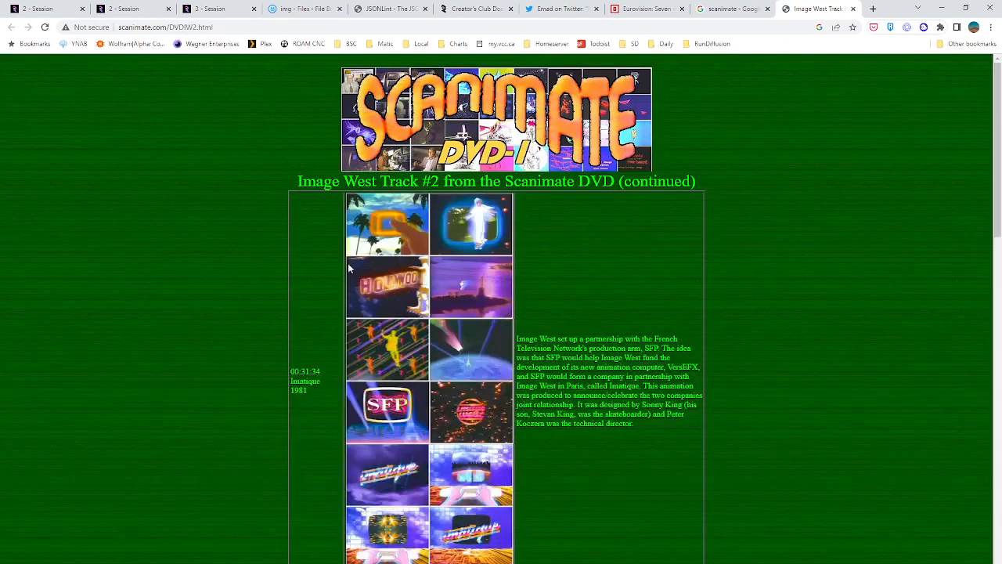
Examine the stills and production notes on the Image West Track #2 page for Scanimate style reference
scroll(224, 273, down, 3)
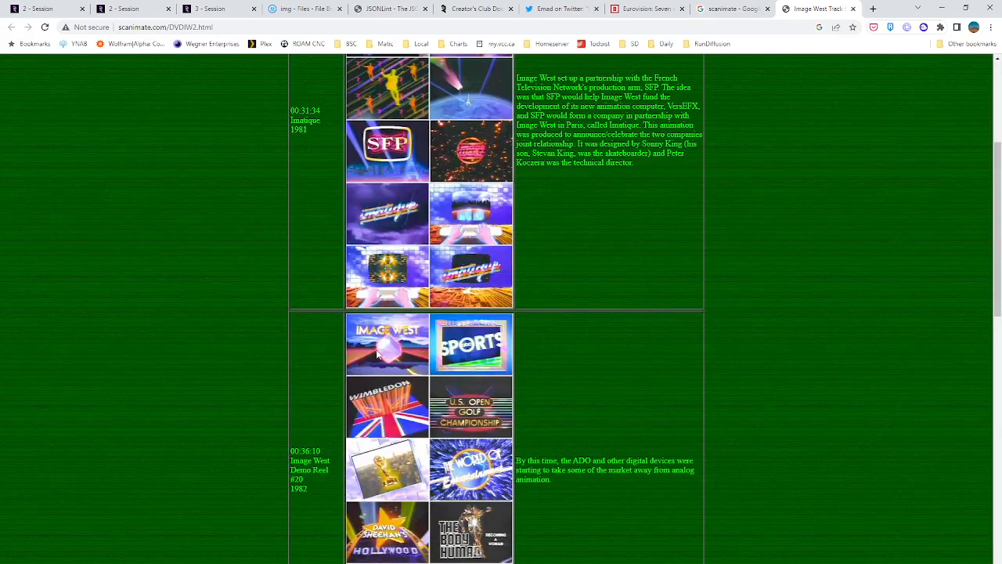
scroll(366, 451, up, 3)
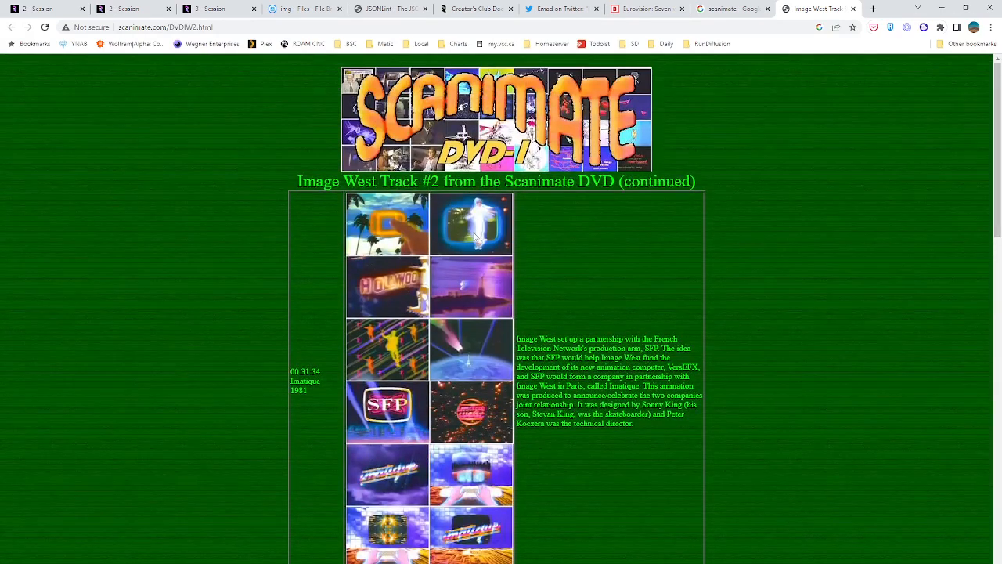
scroll(485, 419, down, 10)
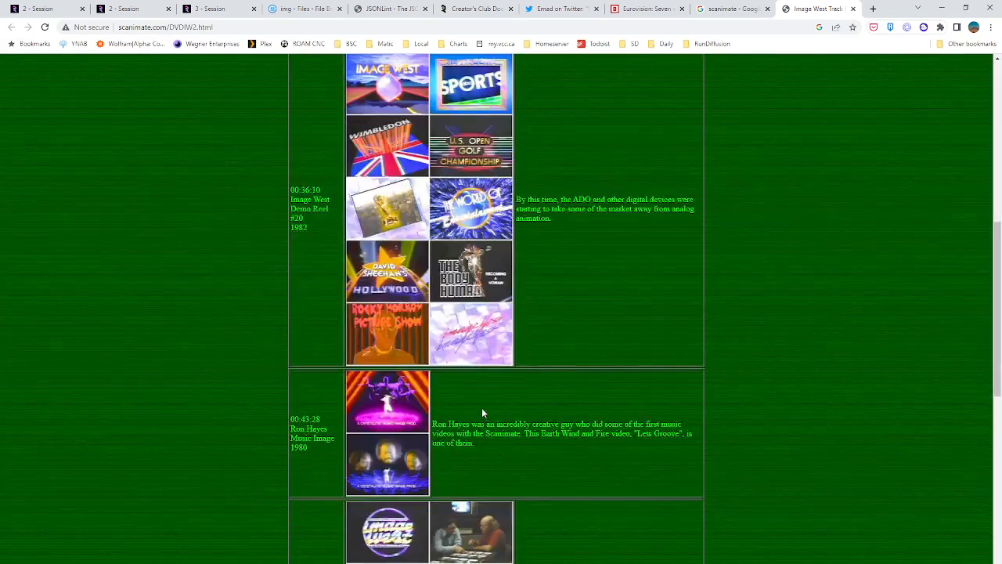
scroll(374, 216, down, 5)
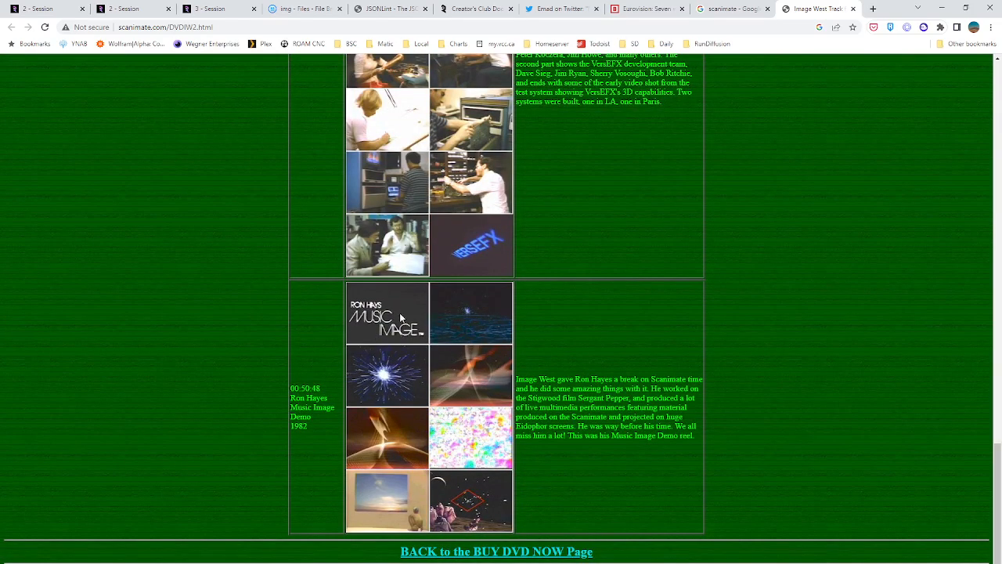
scroll(465, 306, up, 6)
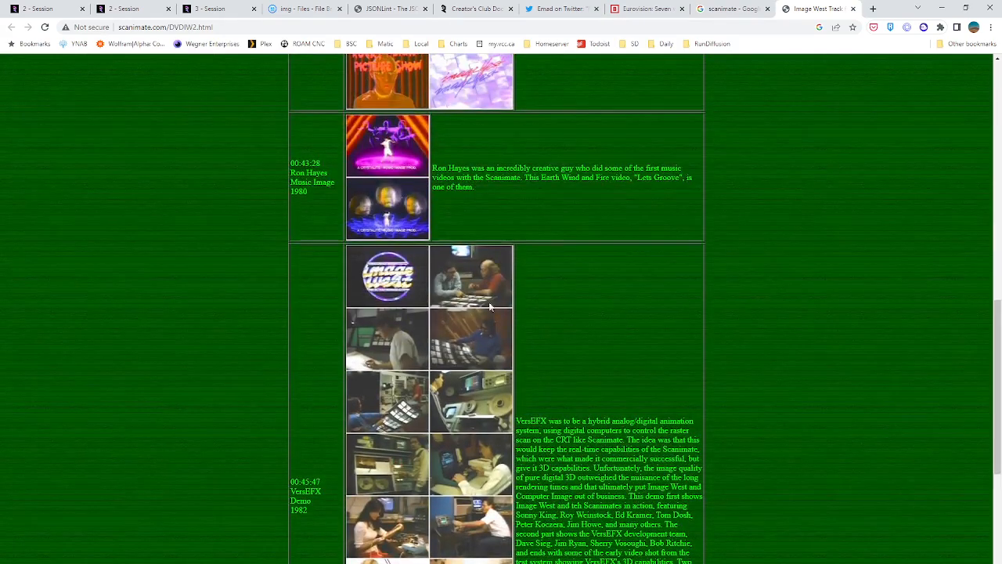
scroll(378, 275, up, 1)
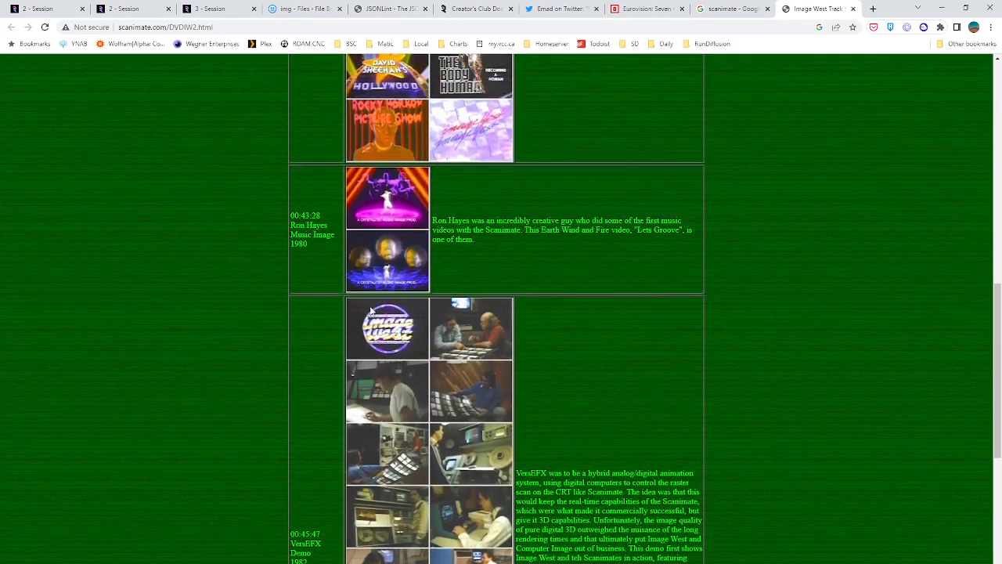
scroll(381, 336, up, 5)
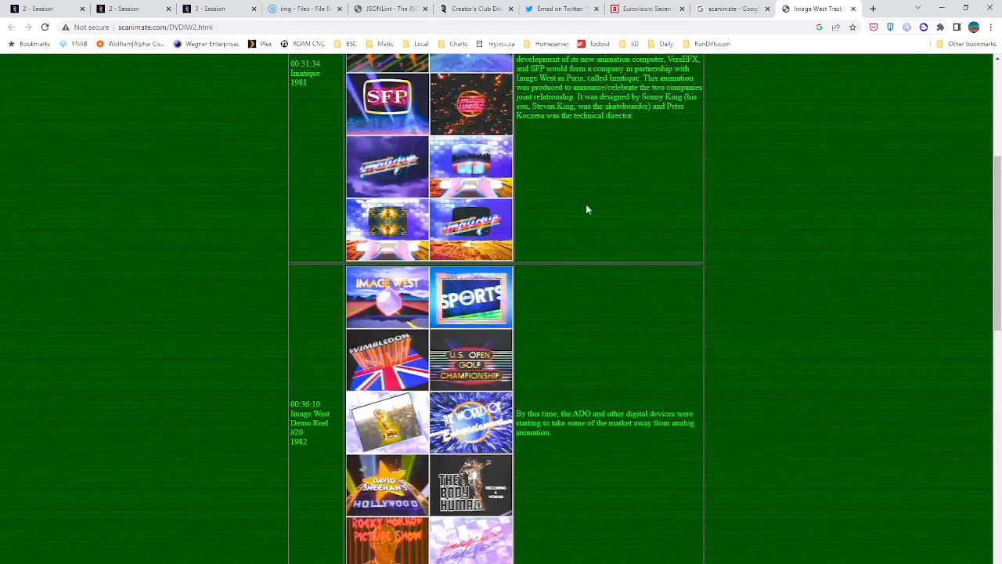
Check the progress and preview of the torus animation in the RunDiffusion Deforum session
click(125, 8)
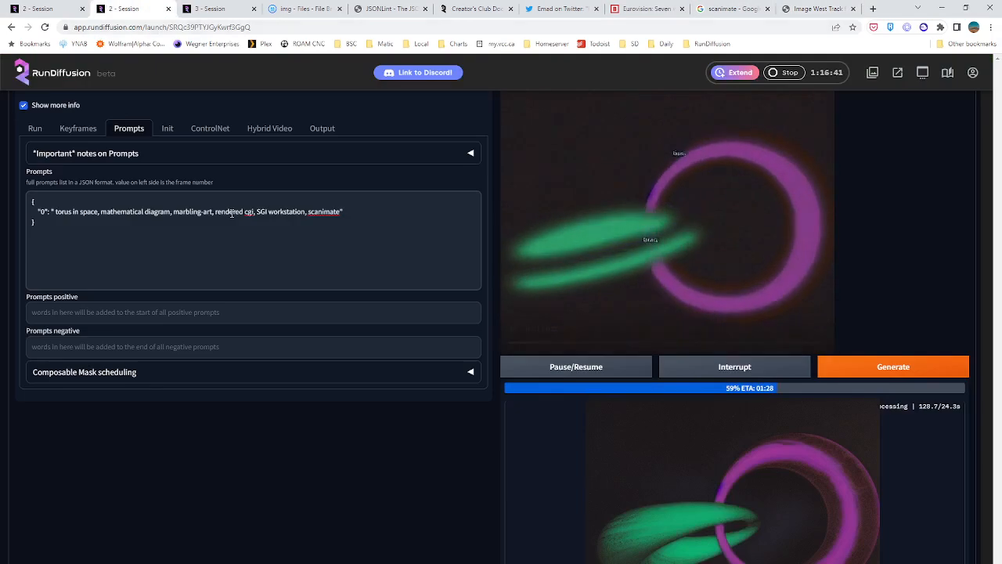
scroll(396, 257, up, 2)
Return to the txt2img session and compare the knight images through to the end of the batch
click(41, 9)
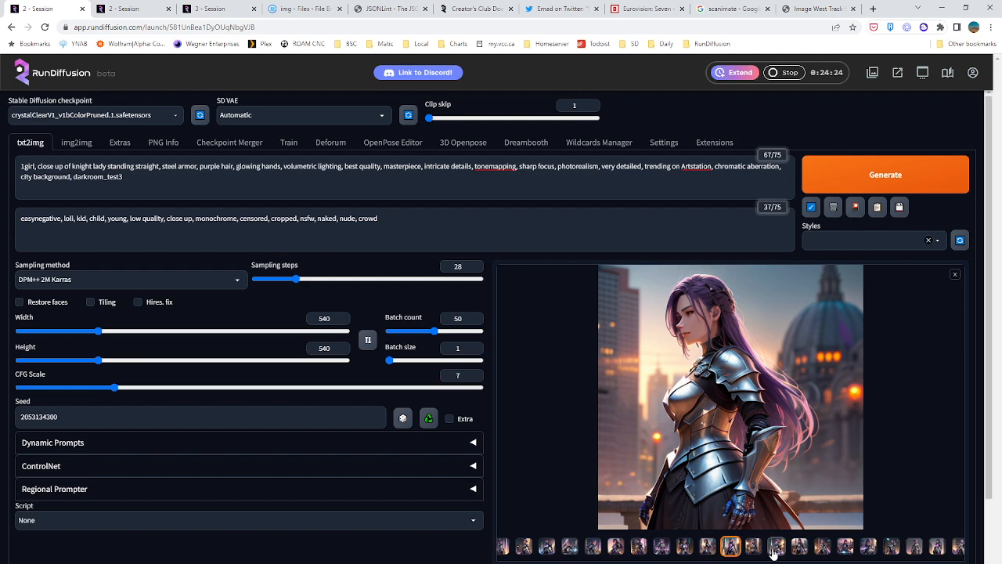
click(799, 549)
click(799, 550)
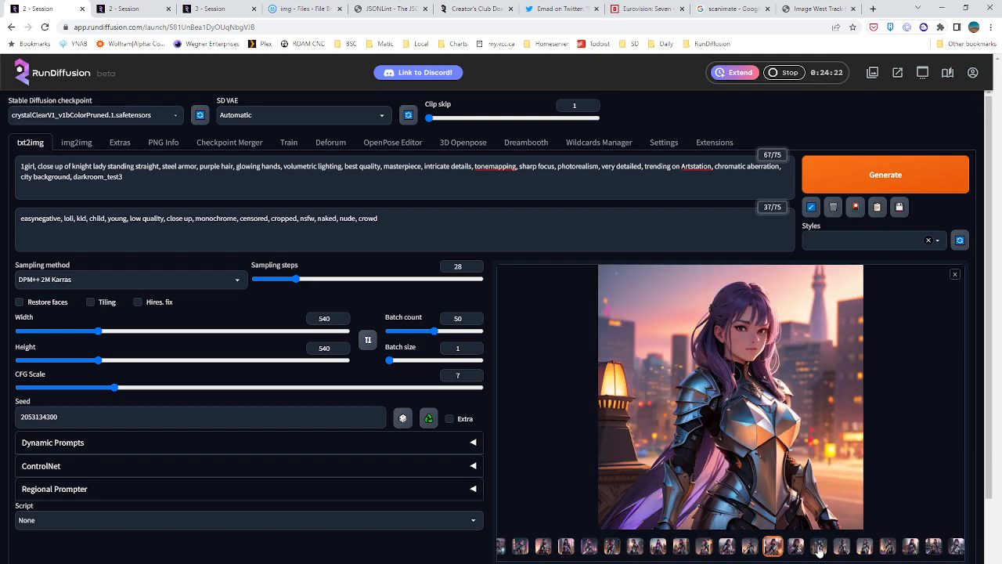
click(806, 550)
click(814, 551)
click(822, 552)
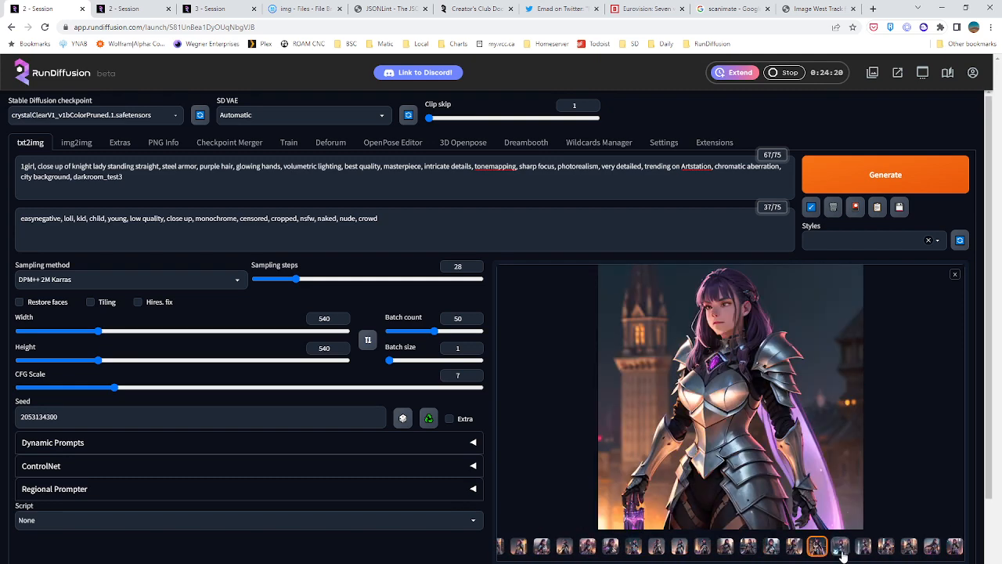
click(841, 552)
click(863, 552)
click(887, 552)
click(910, 552)
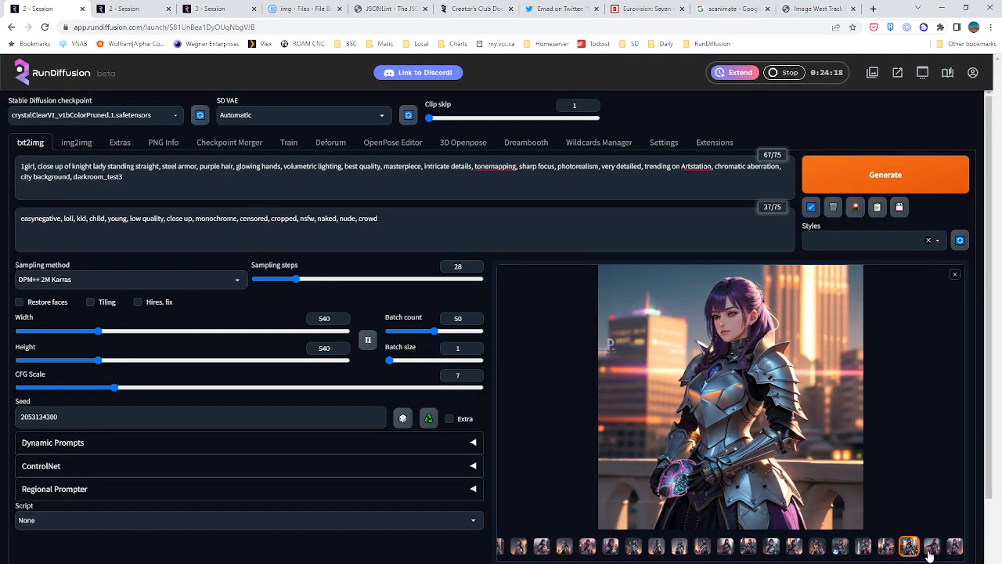
click(931, 552)
click(954, 552)
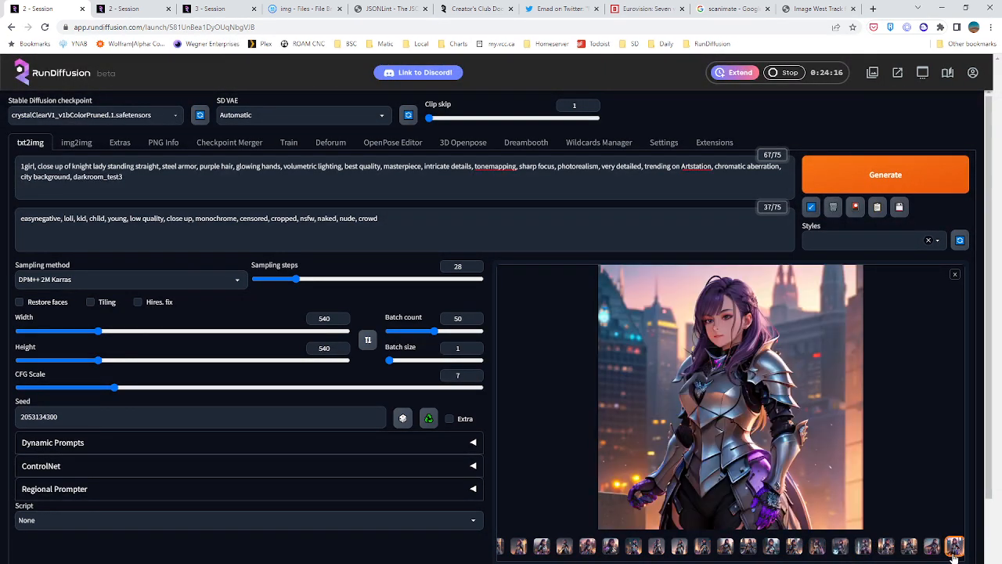
Compare the earlier knight images in the batch, returning to the one holding a glowing yellow object
click(552, 550)
click(548, 548)
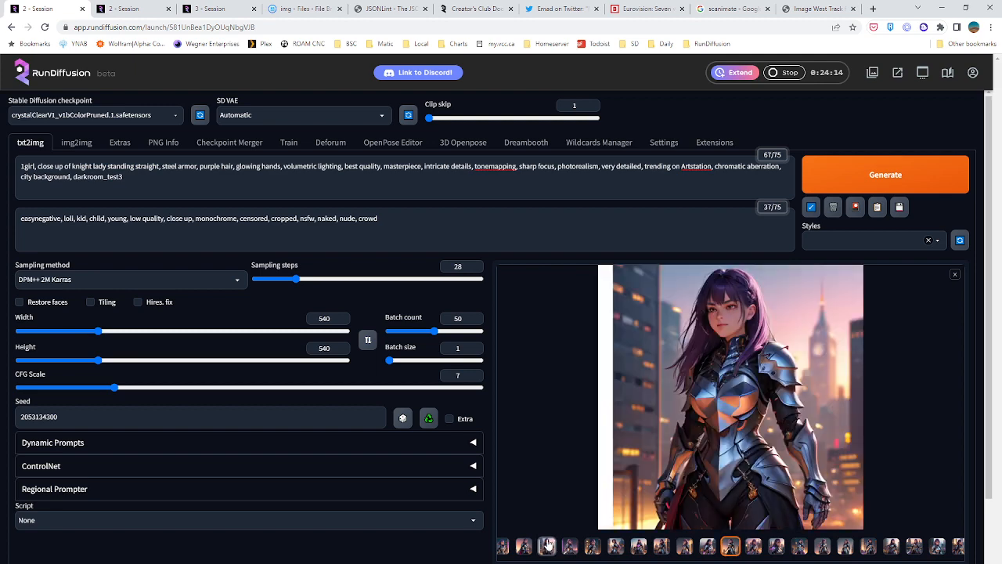
click(548, 548)
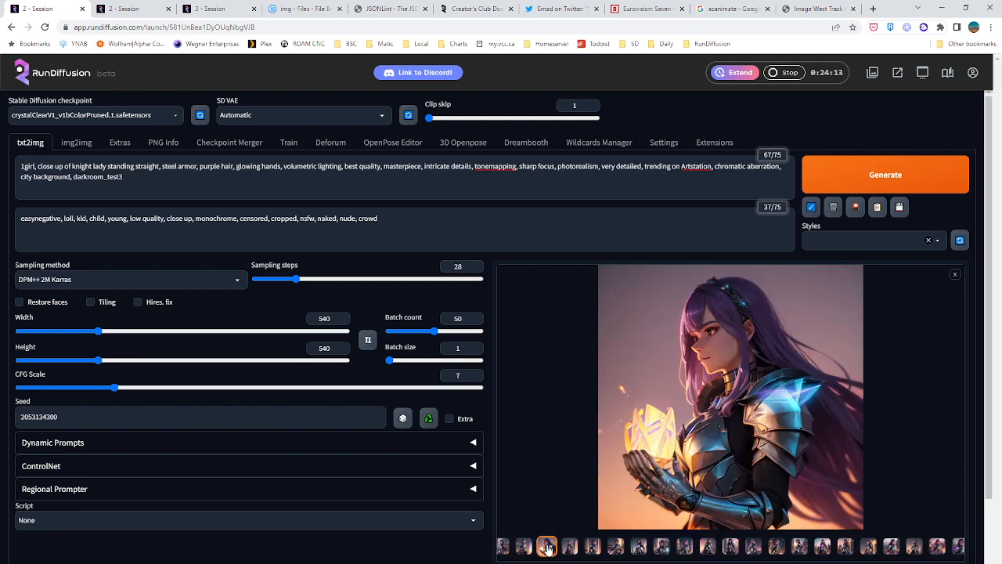
click(592, 548)
click(615, 548)
click(661, 548)
click(708, 548)
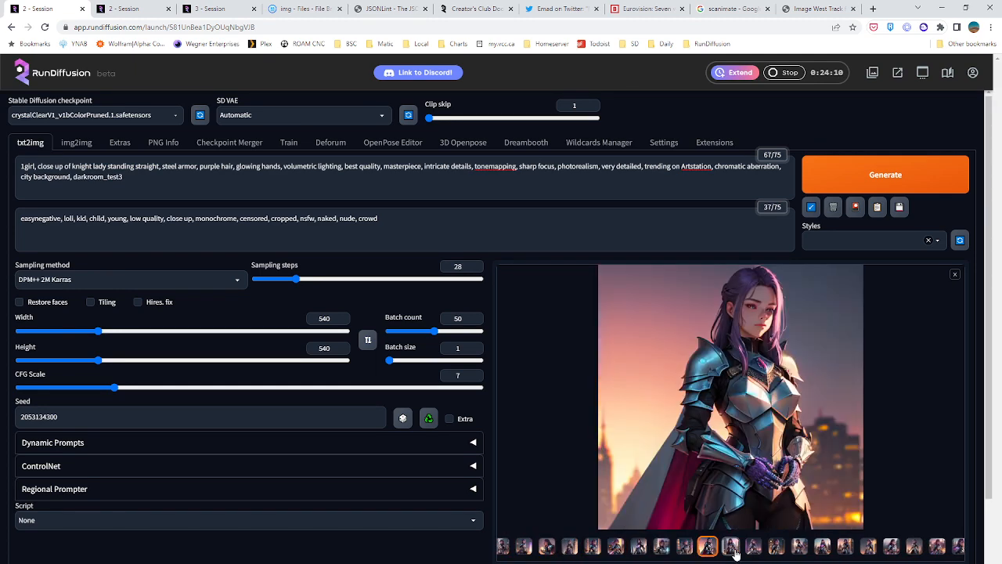
click(733, 551)
click(658, 552)
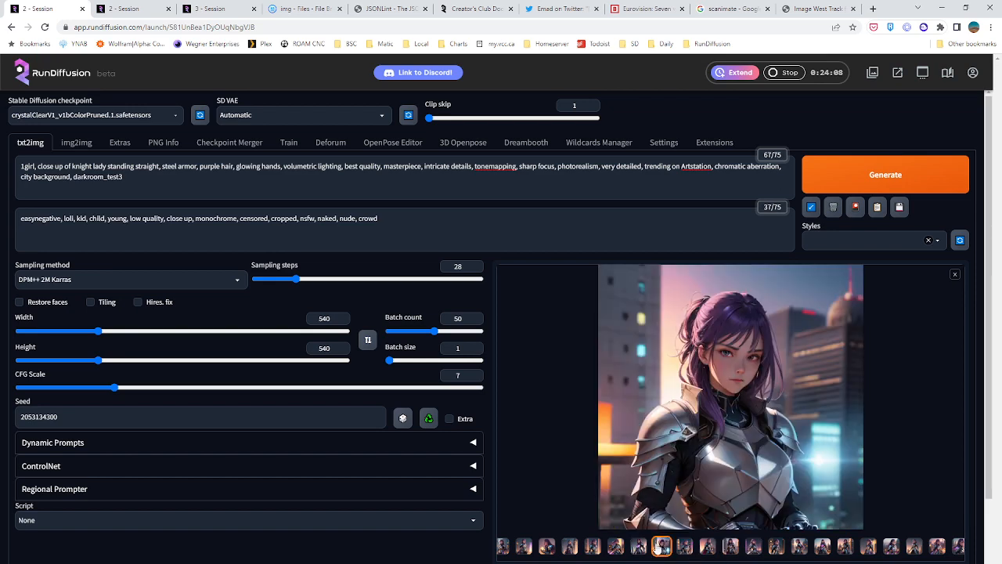
click(547, 548)
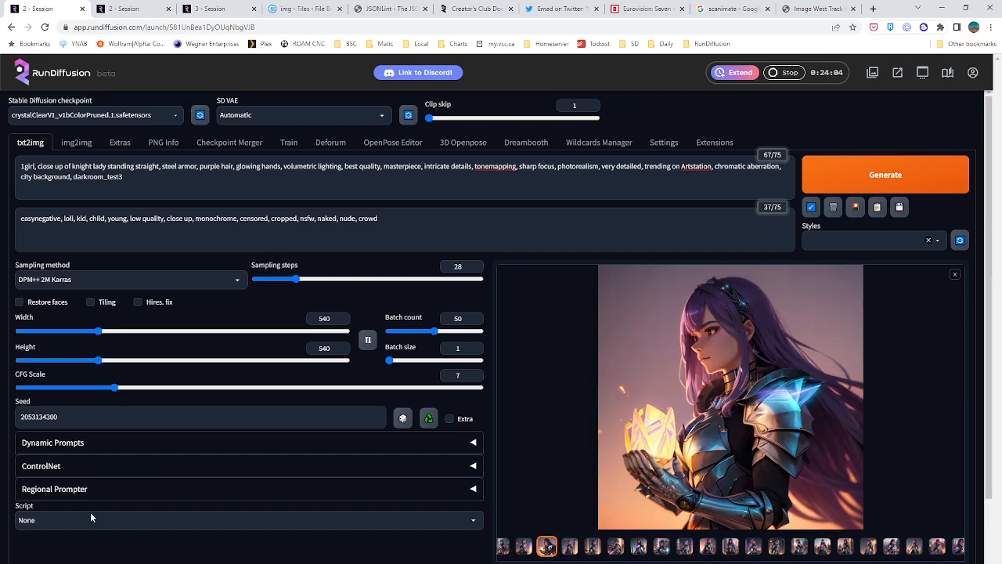
Look at the third session's Deforum page and check the torus render preview in the second session
click(203, 9)
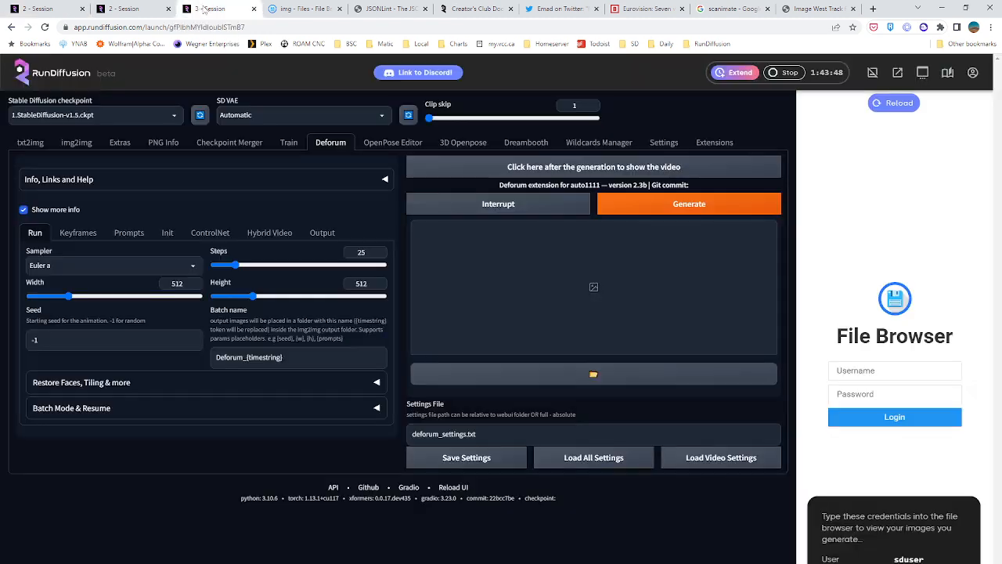
click(153, 9)
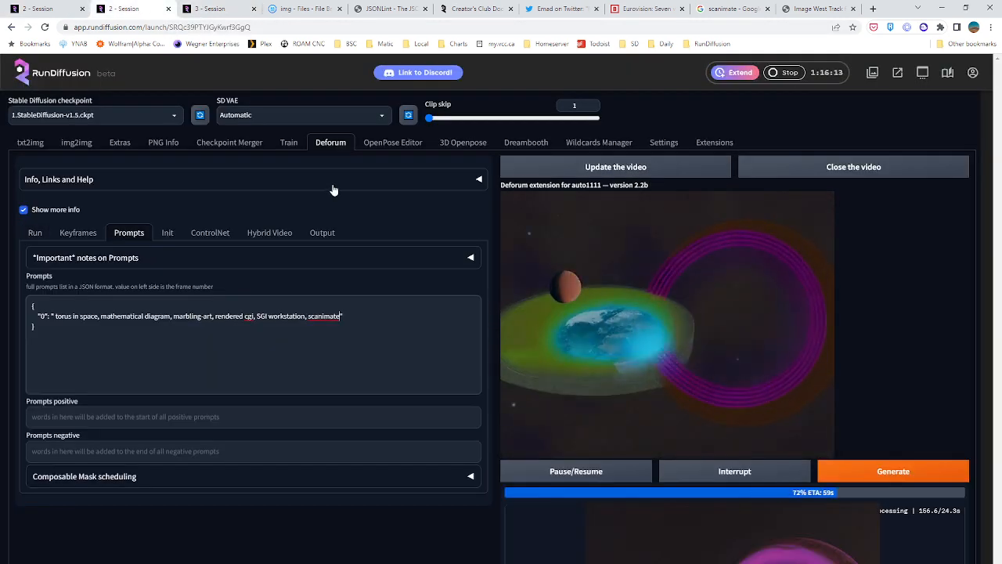
scroll(257, 183, down, 1)
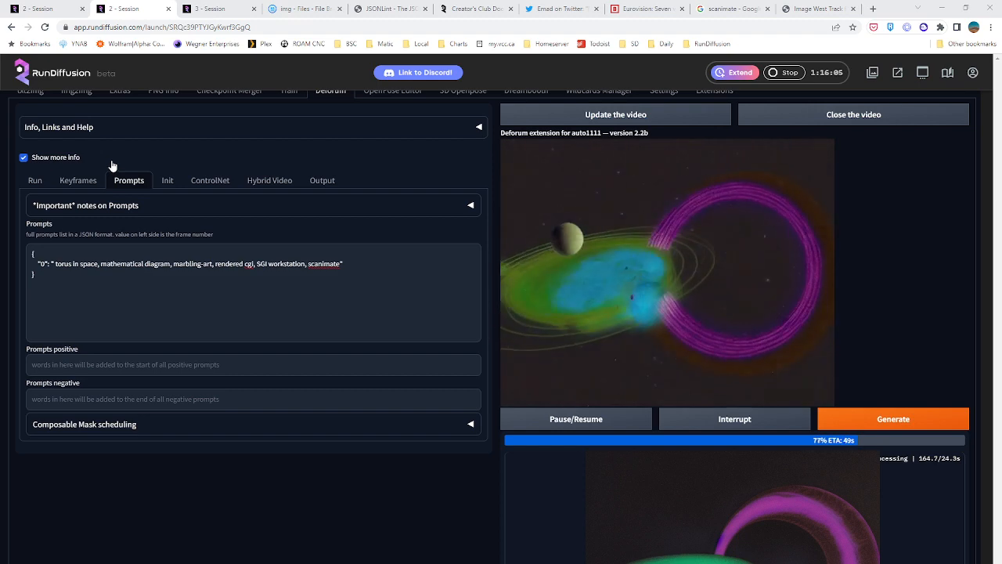
Enlarge the knight holding the glowing object, examine the following batch images at full size, and close the viewer
click(56, 10)
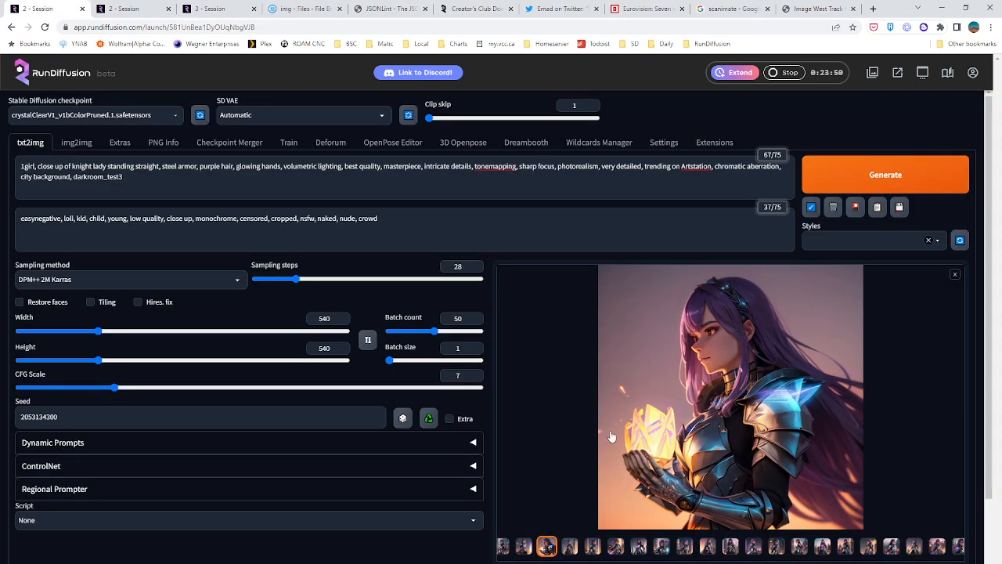
click(652, 393)
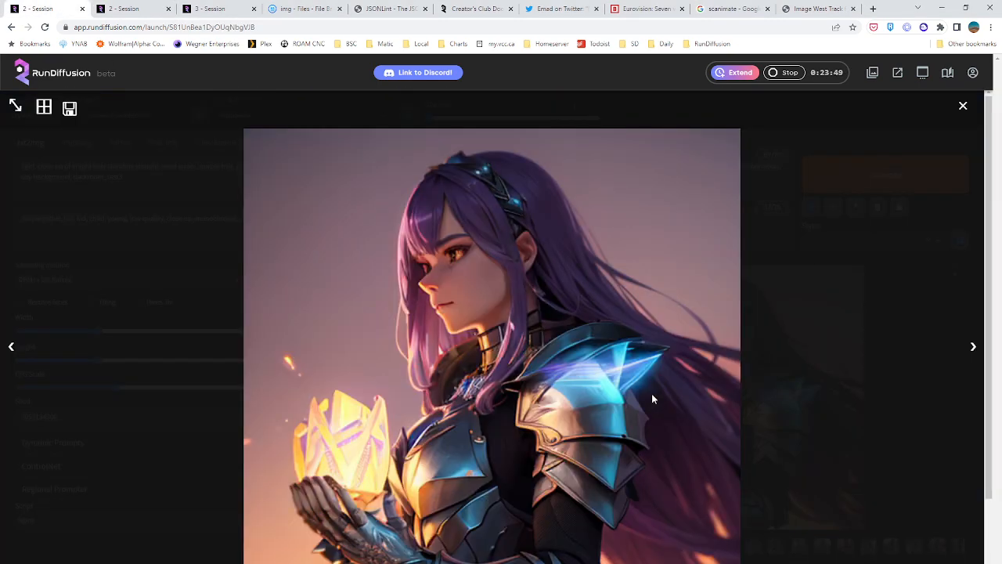
click(971, 348)
click(971, 349)
click(970, 348)
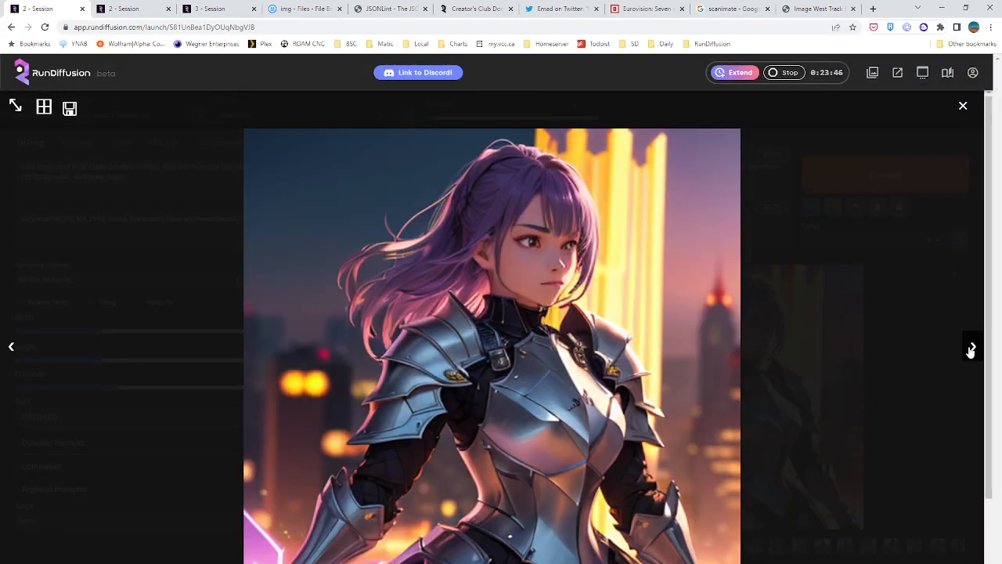
click(970, 349)
click(971, 349)
click(970, 349)
click(971, 348)
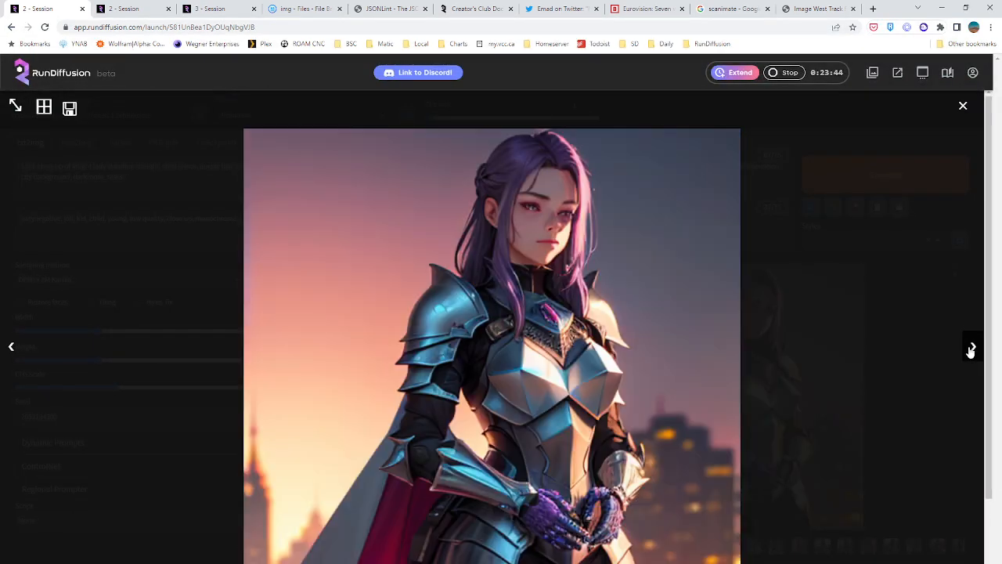
click(971, 349)
click(971, 348)
click(971, 348)
click(971, 348)
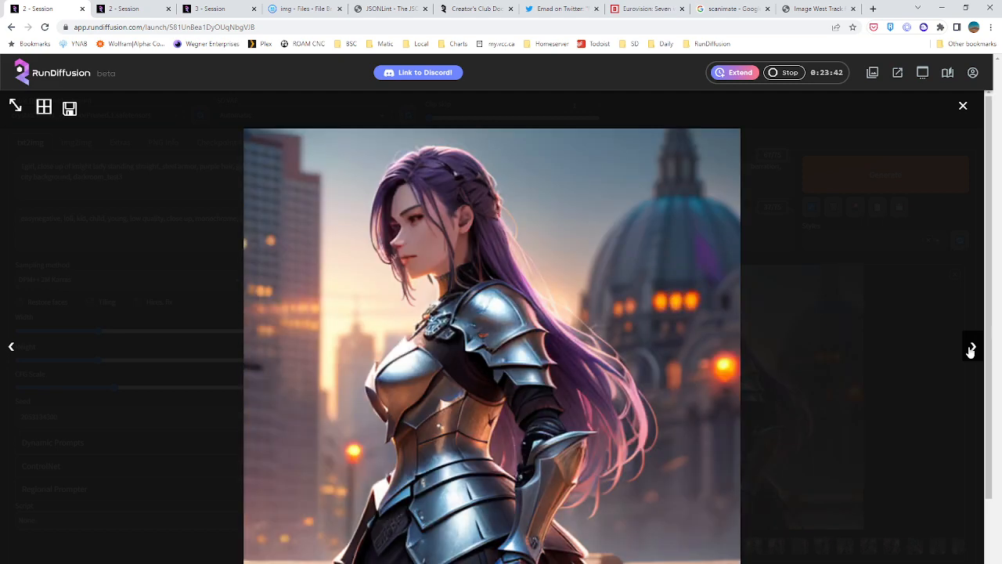
click(970, 348)
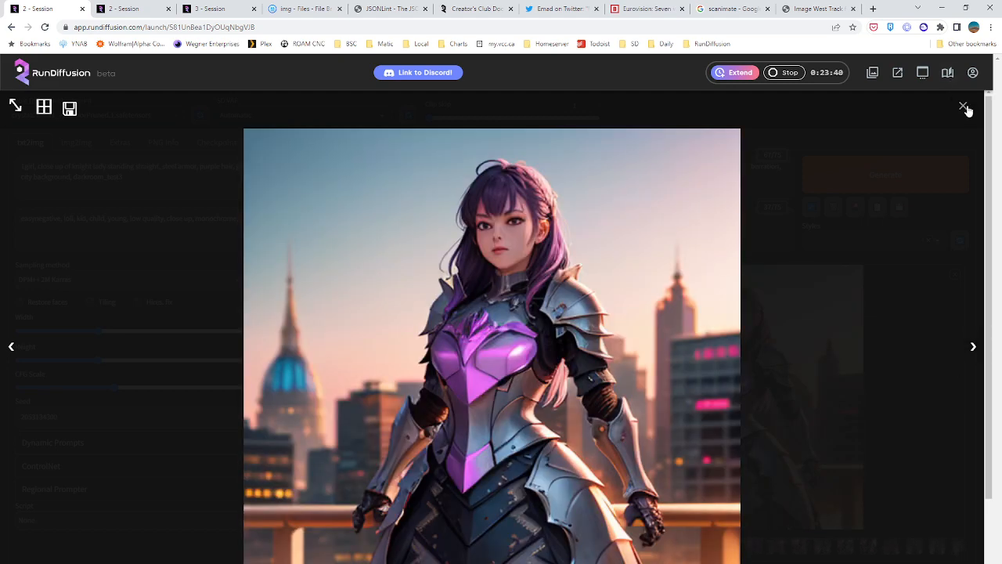
click(969, 349)
click(970, 348)
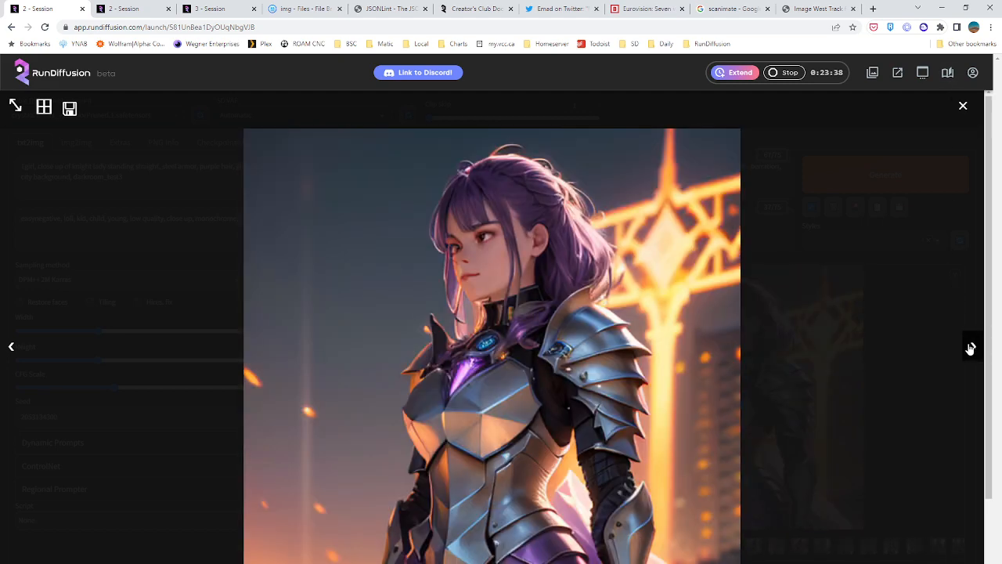
click(971, 348)
click(963, 106)
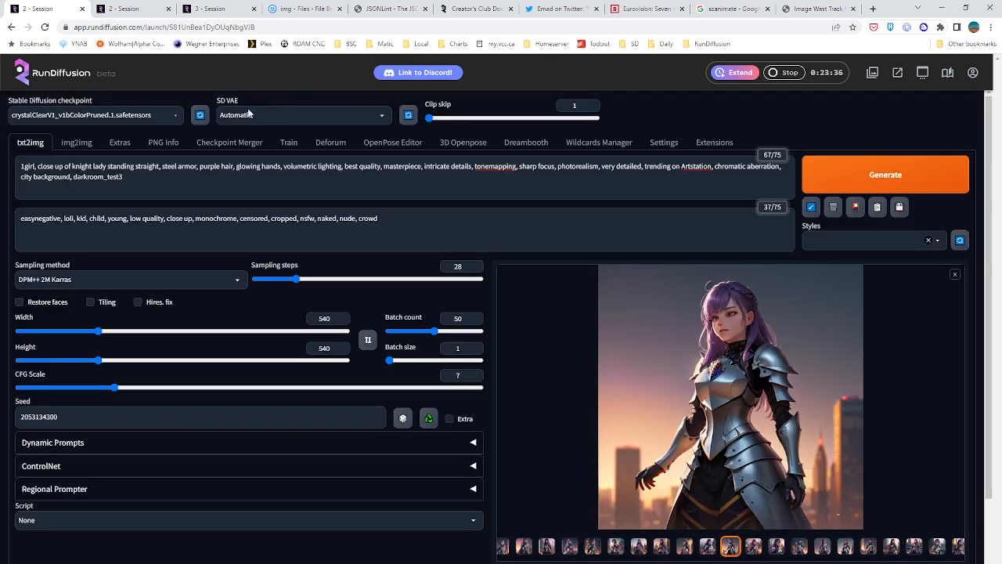
Load the 1.StableDiffusion-v1.5.ckpt checkpoint and remove the knight, steel armor, purple hair and "trending on Artstation" phrases from the prompt
click(166, 114)
click(125, 132)
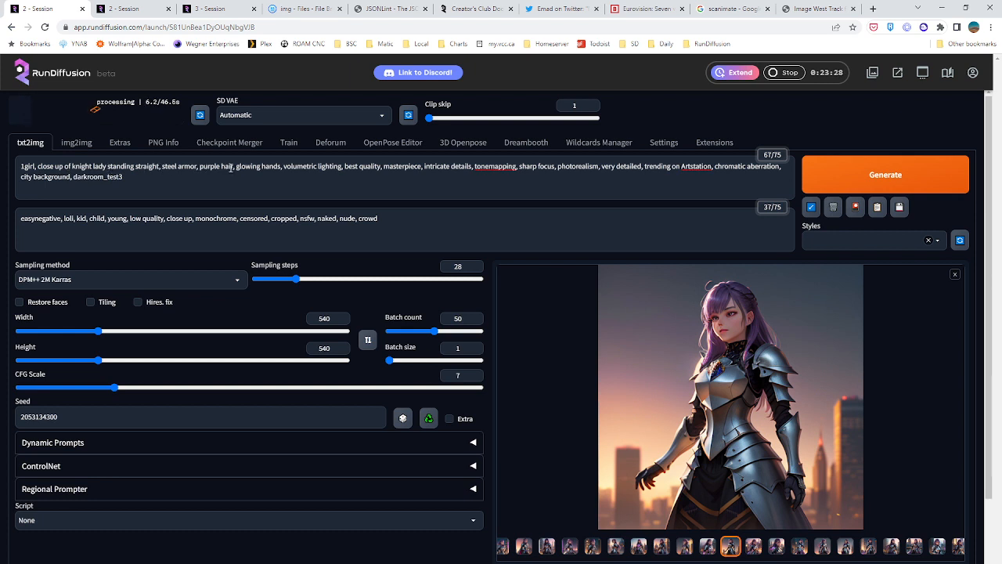
drag(232, 167, 39, 166)
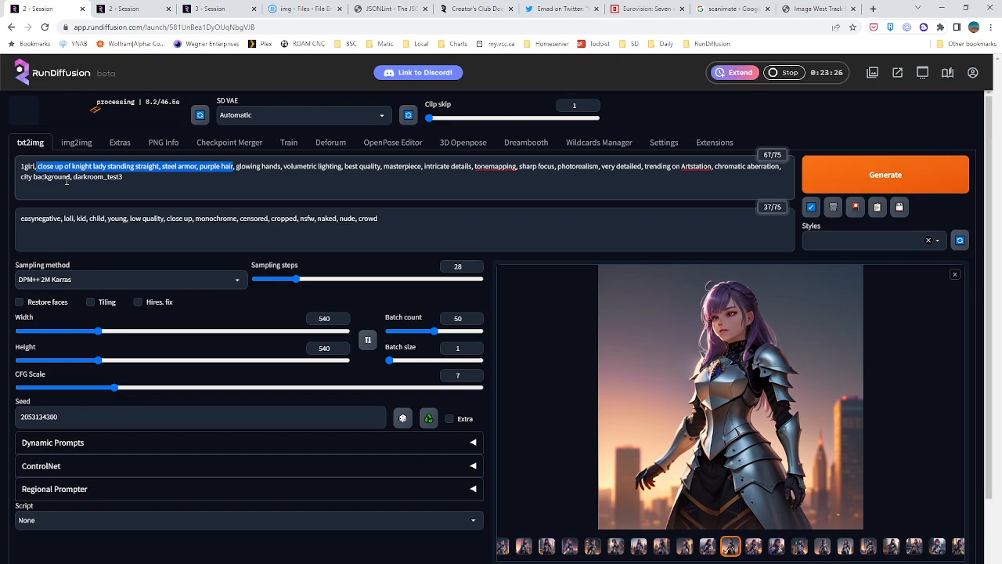
key(BackSpace)
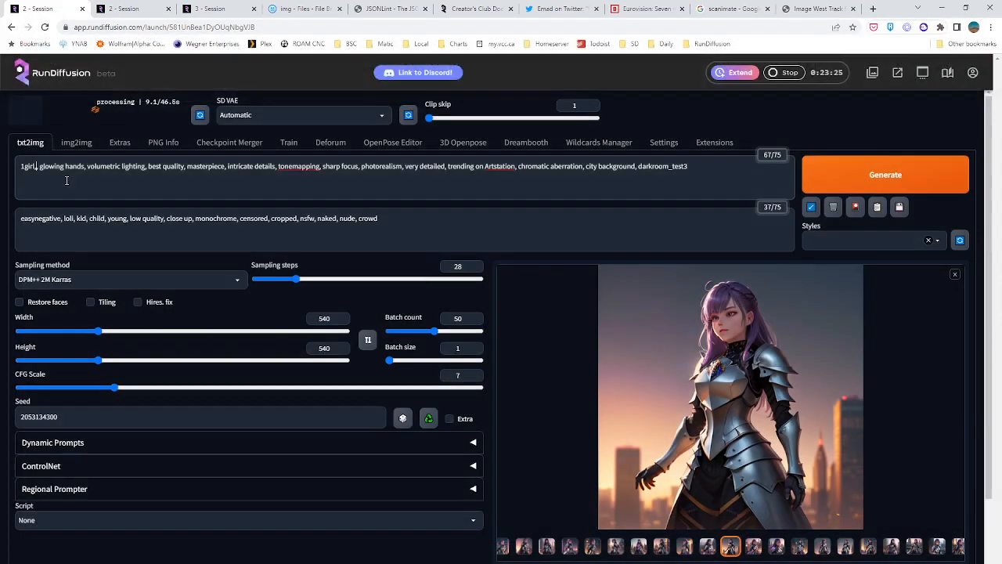
key(BackSpace)
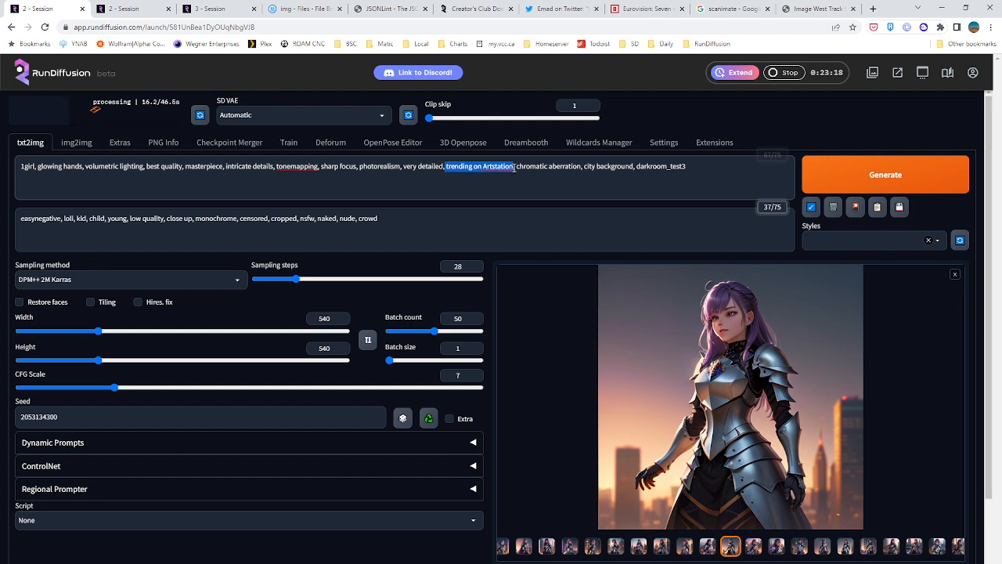
key(BackSpace)
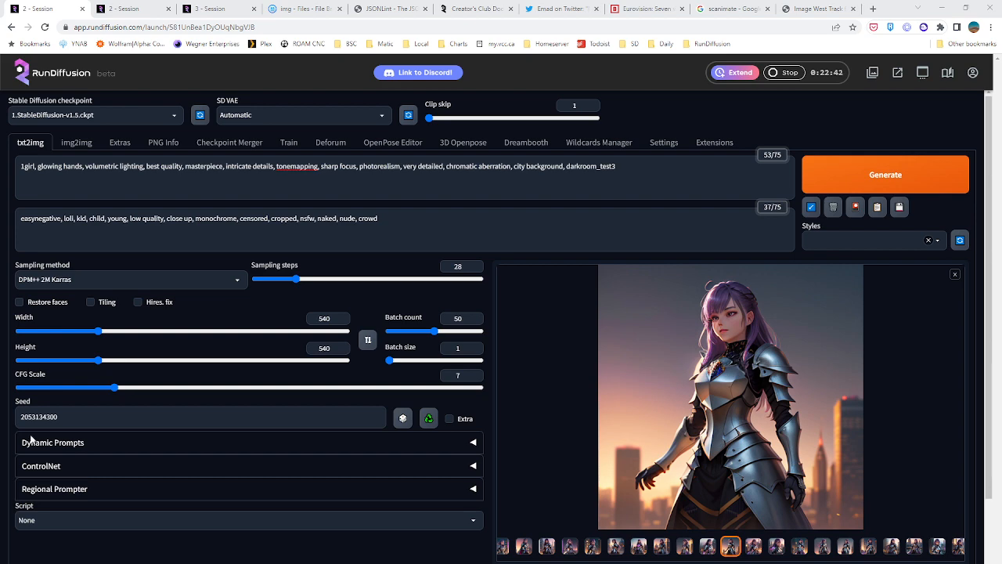
Return to the second session's Deforum page and play the finished torus animation
click(145, 10)
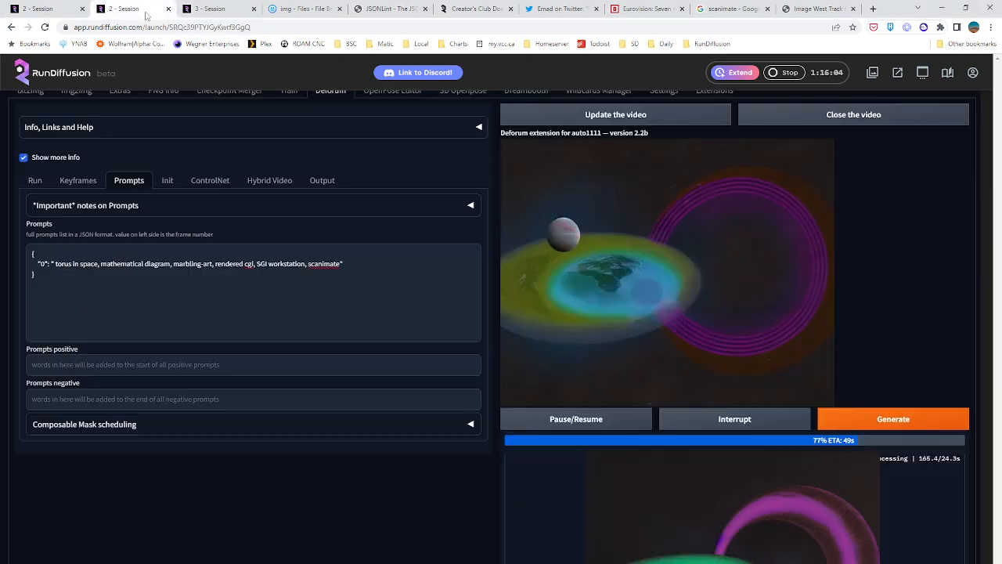
click(511, 116)
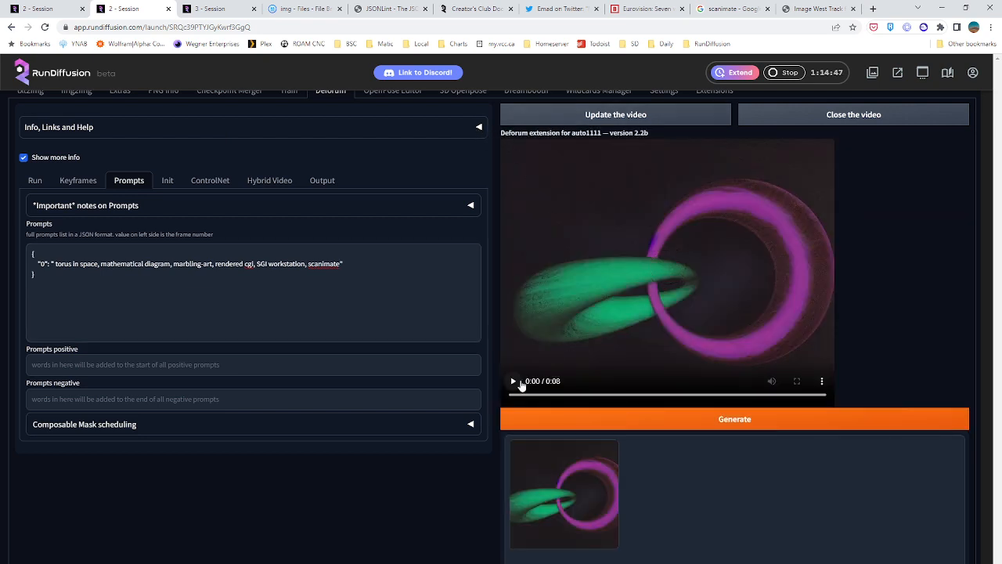
click(515, 382)
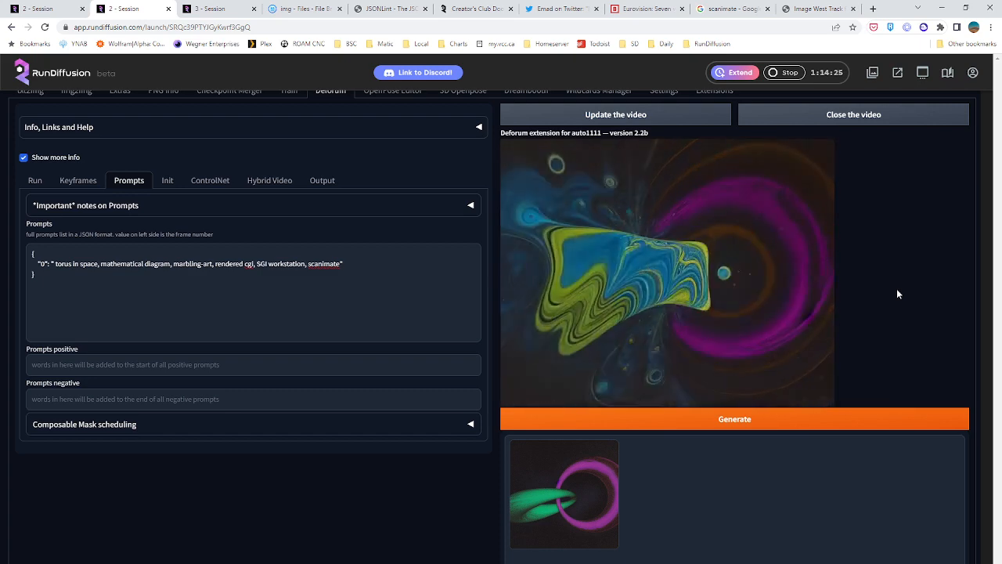
mouse_move(661, 278)
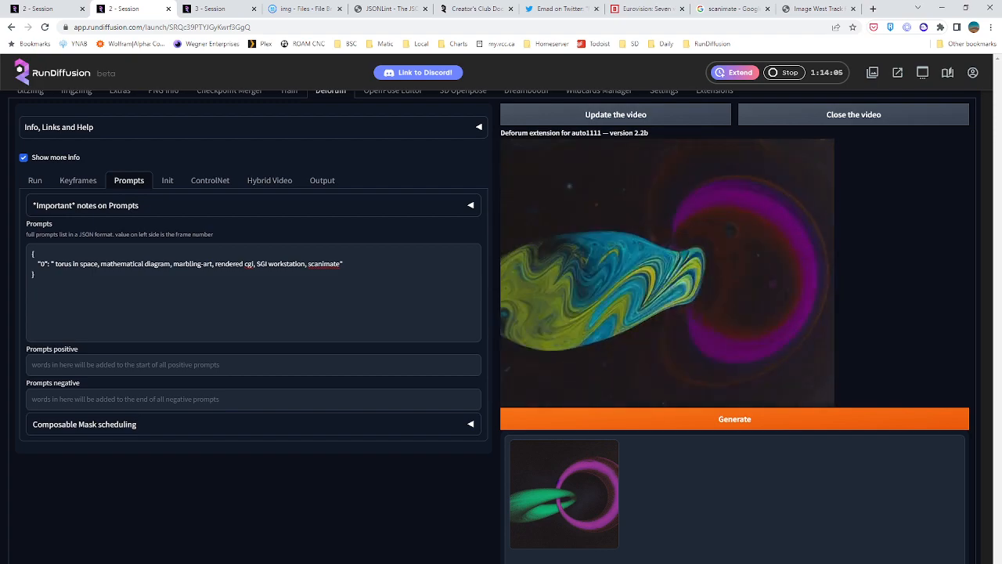
Set the keyframe cadence to 3 and review the guided images list and its schedules
scroll(59, 232, up, 1)
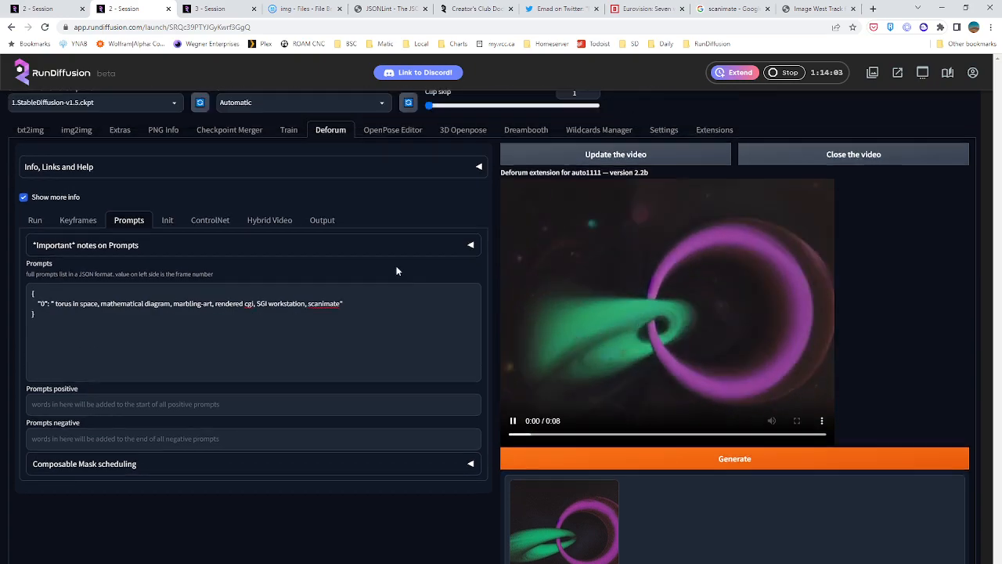
click(68, 232)
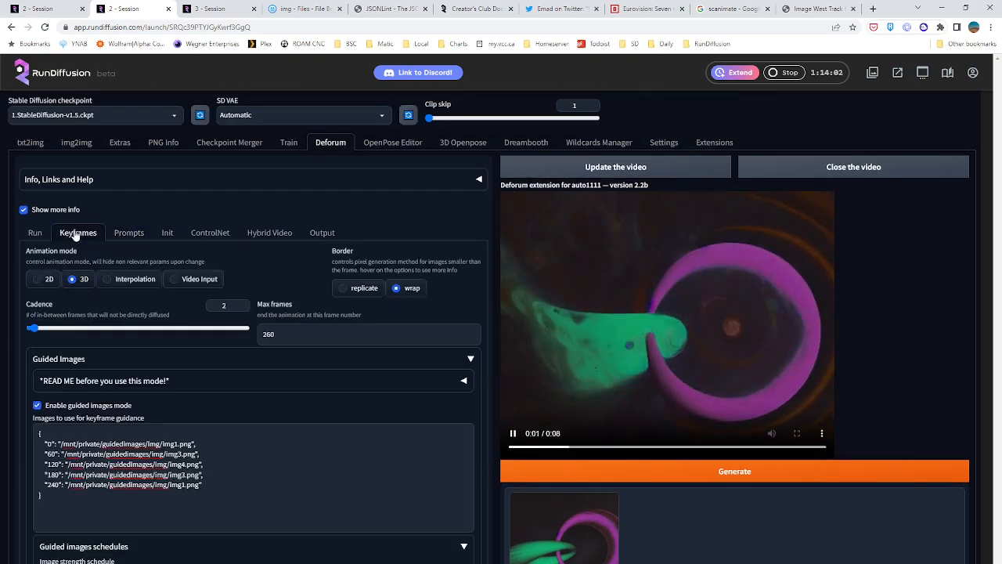
click(37, 330)
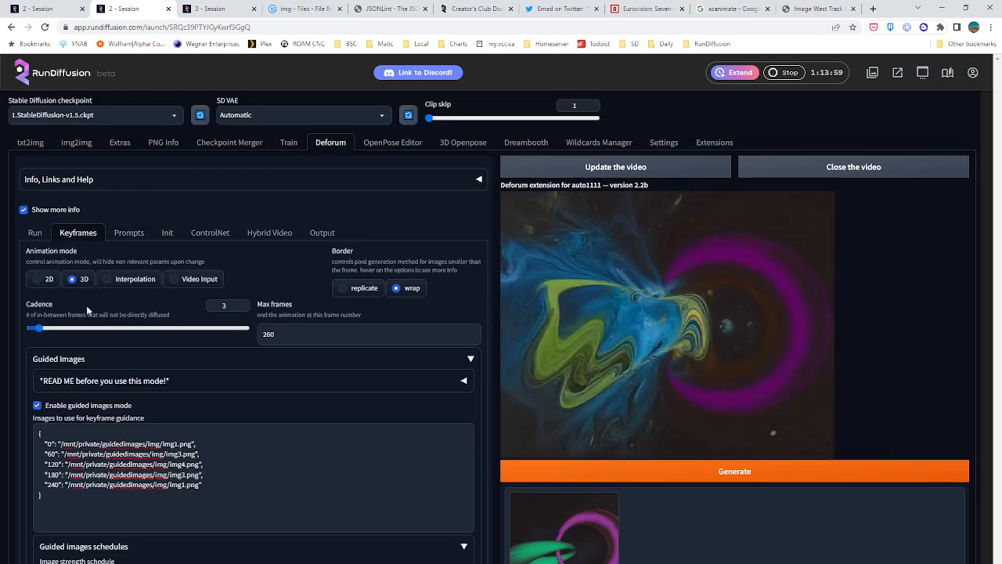
scroll(244, 302, down, 2)
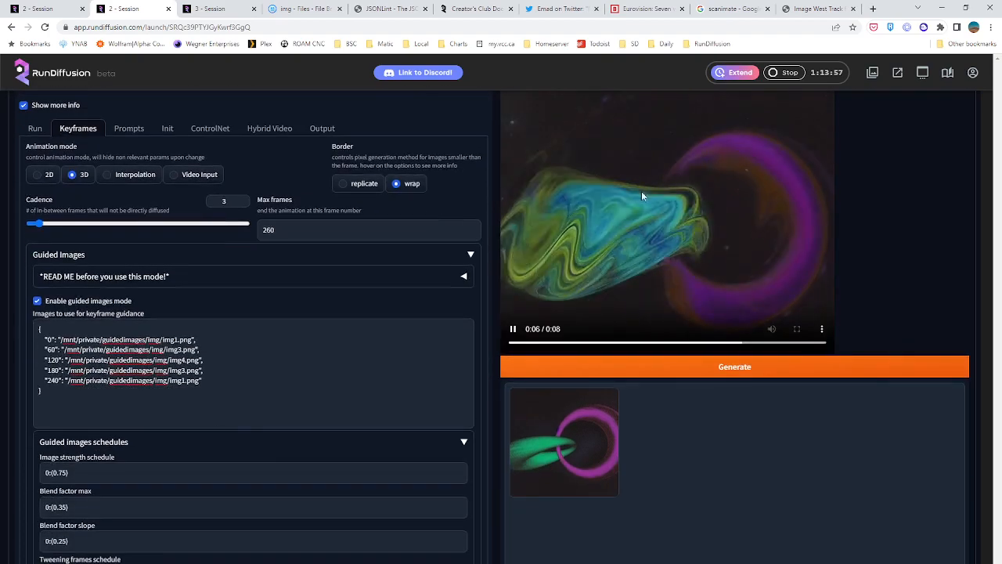
scroll(264, 338, down, 2)
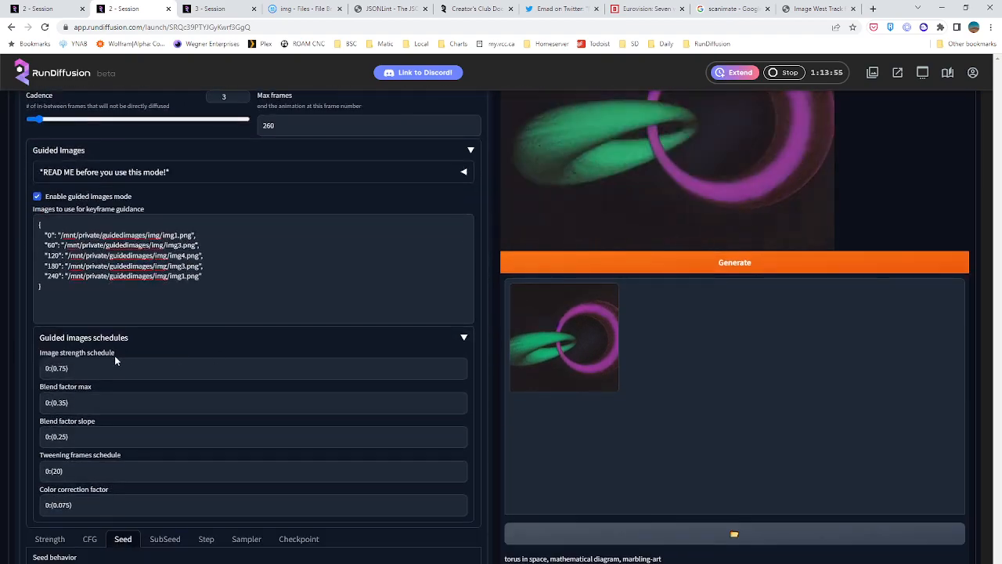
scroll(228, 374, up, 4)
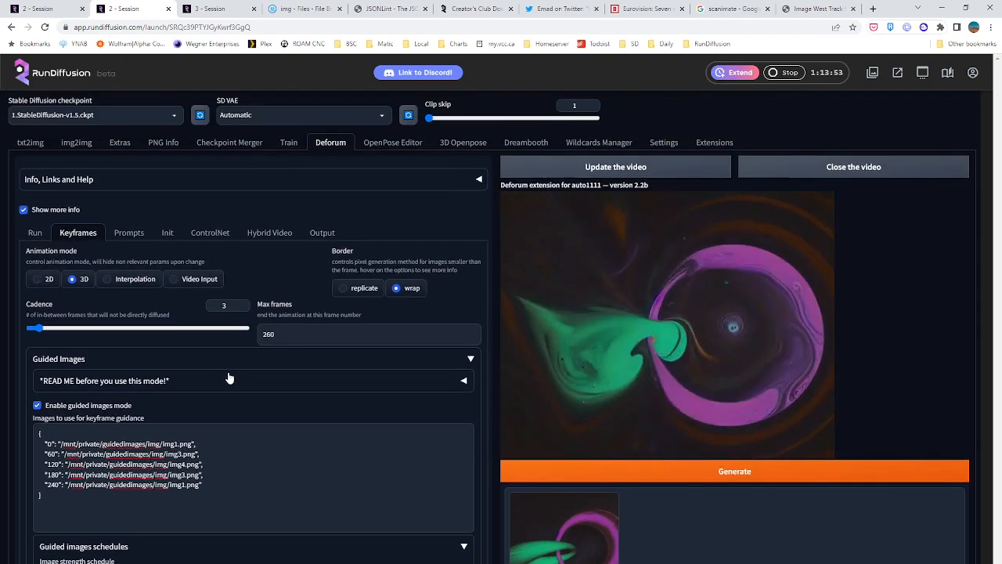
Check the video output FPS and set the keyframe cadence to 6
click(314, 235)
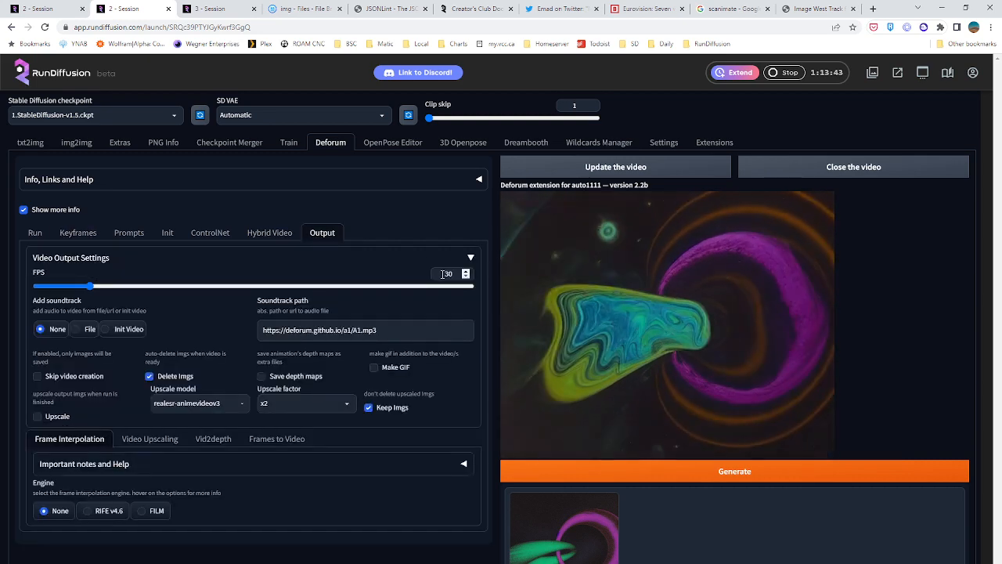
click(79, 233)
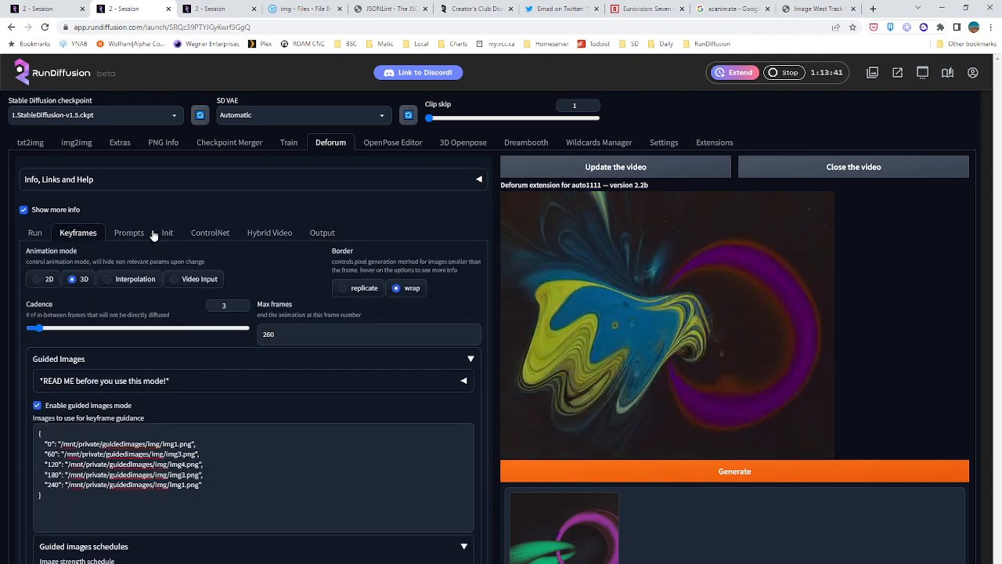
click(322, 233)
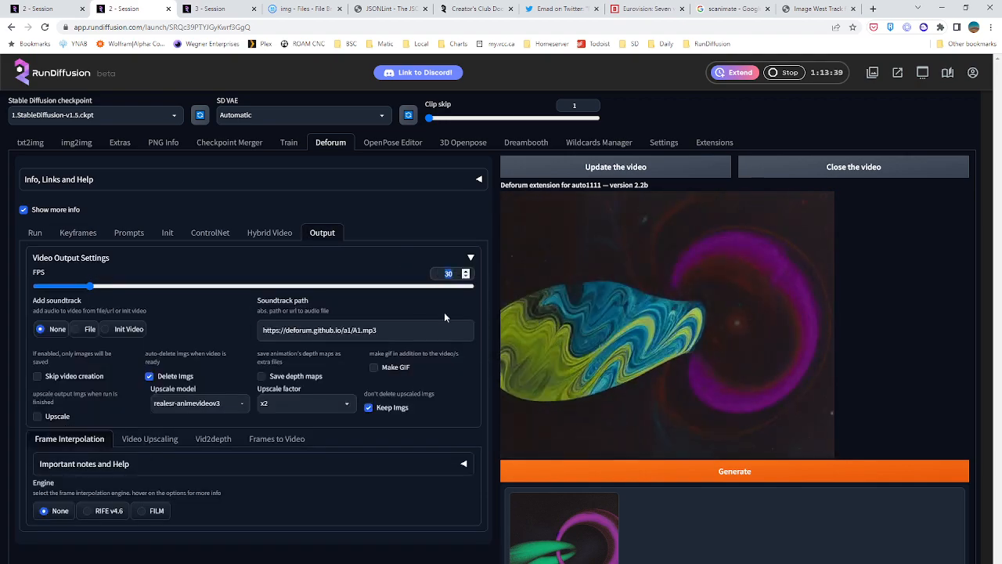
click(78, 233)
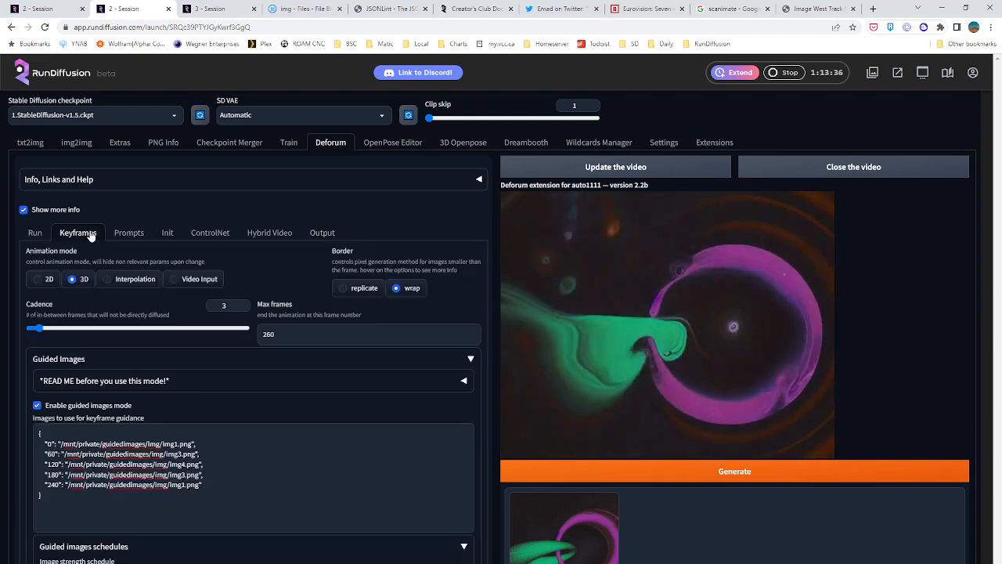
double_click(208, 305)
text(6)
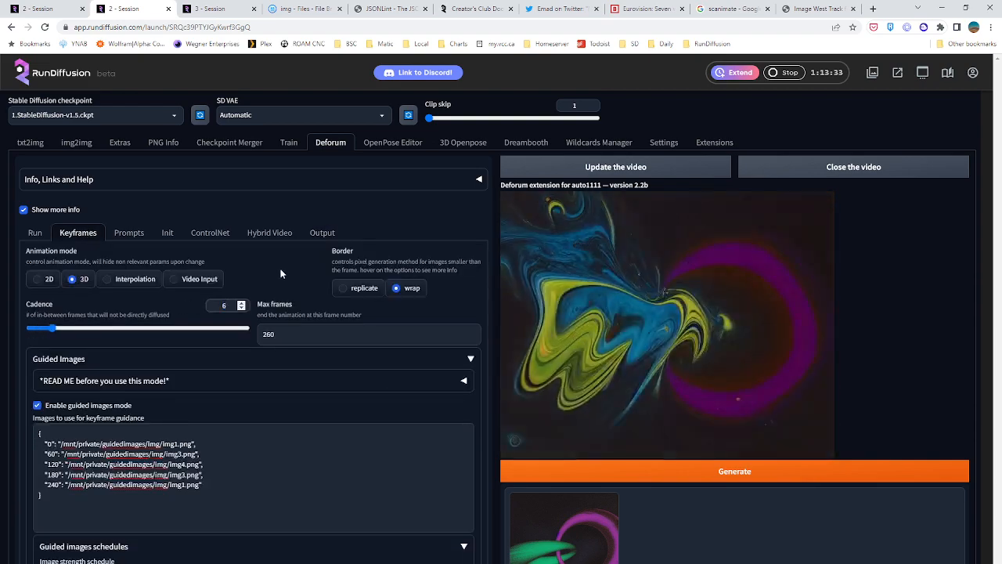
Cut the frame 180 line from the guided images list and set max frames to 360
scroll(268, 320, down, 1)
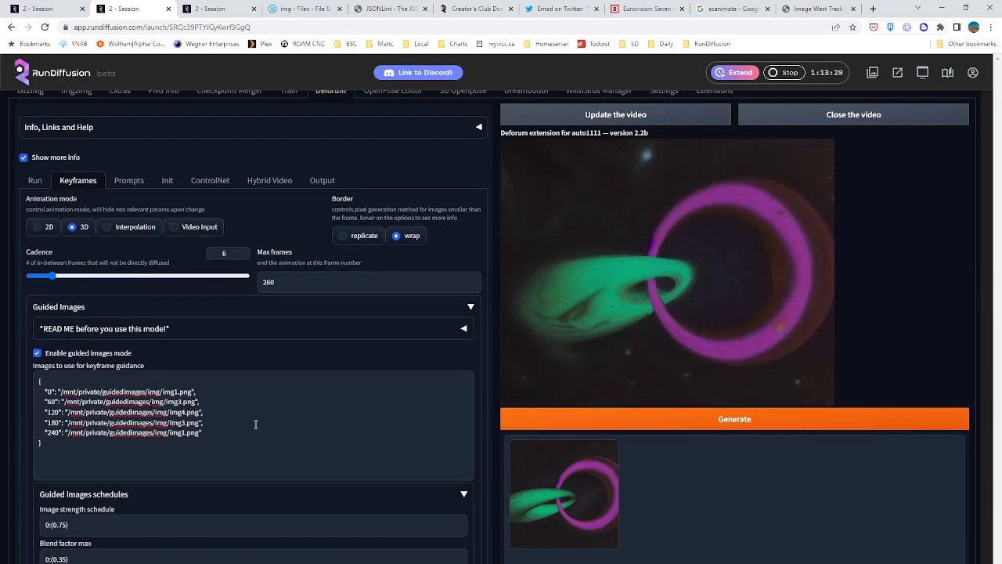
mouse_move(209, 434)
mouse_down()
mouse_move(43, 409)
mouse_move(32, 391)
mouse_move(36, 381)
mouse_move(220, 443)
mouse_up()
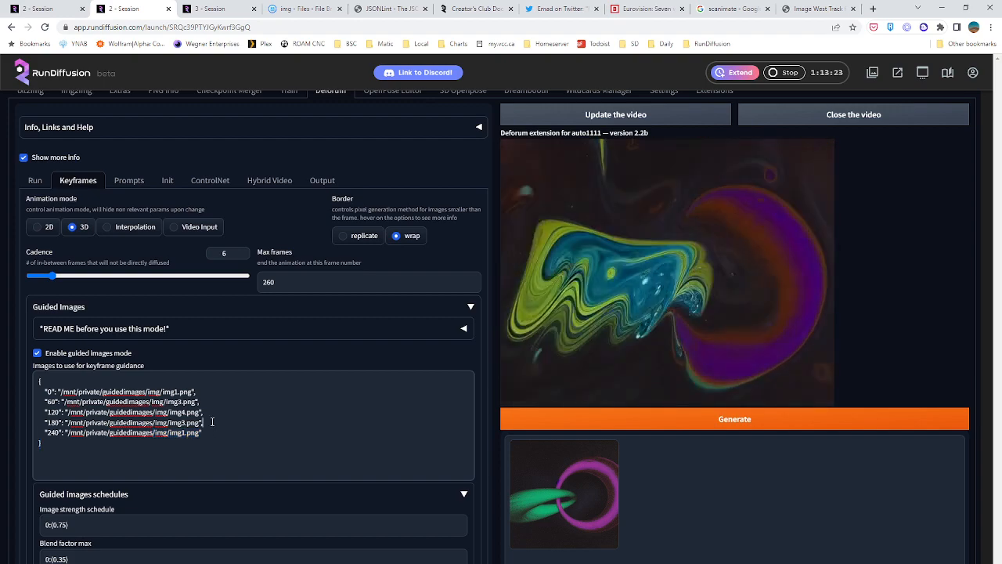
drag(211, 422, 65, 422)
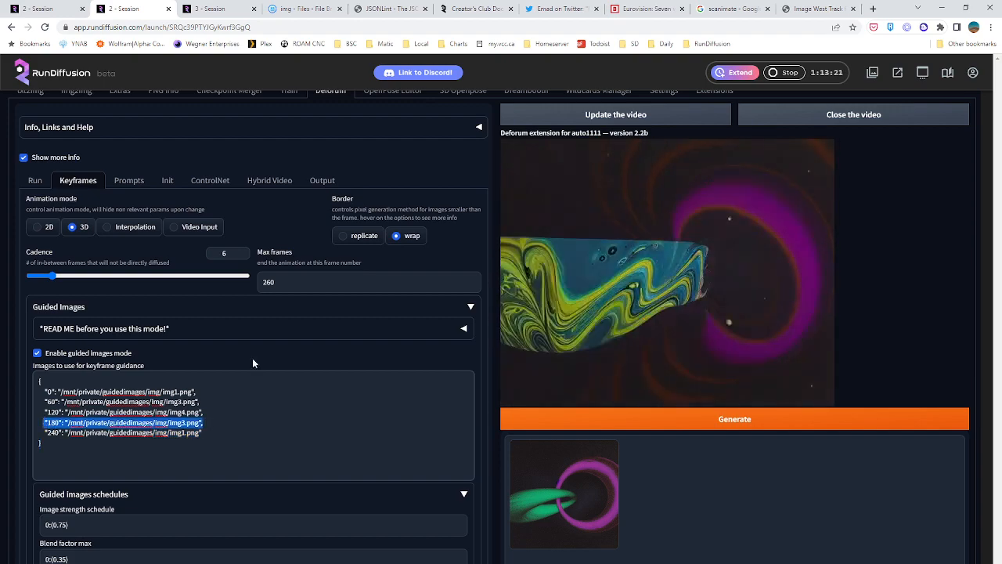
key(BackSpace)
double_click(262, 274)
text(360)
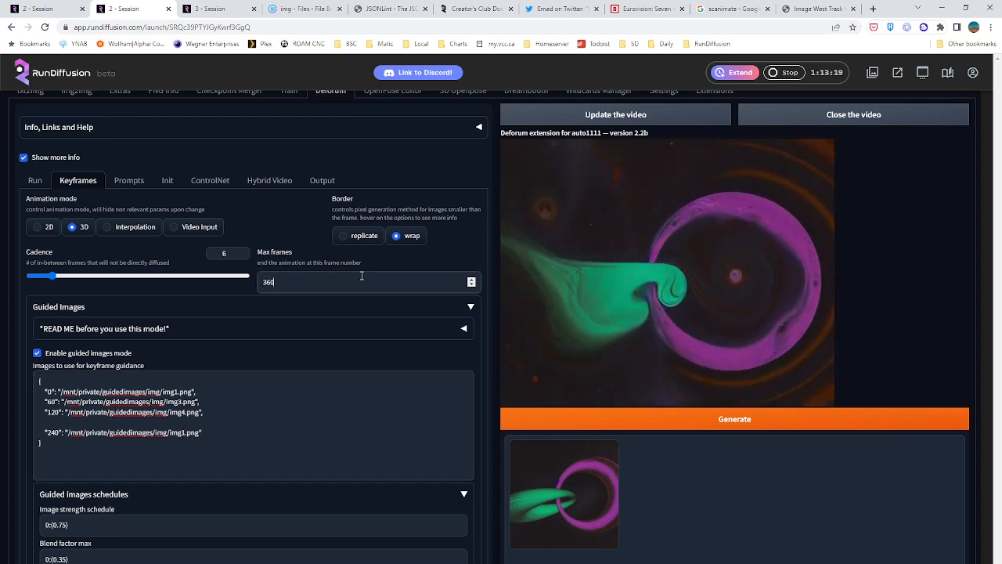
Paste the frame 180 line three times below the frame 120 entry, pointing the copies to img5.png, img6.png and img7.png
click(73, 412)
click(39, 422)
text("180": "/mnt/private/guidedimages/img/img3.png",)
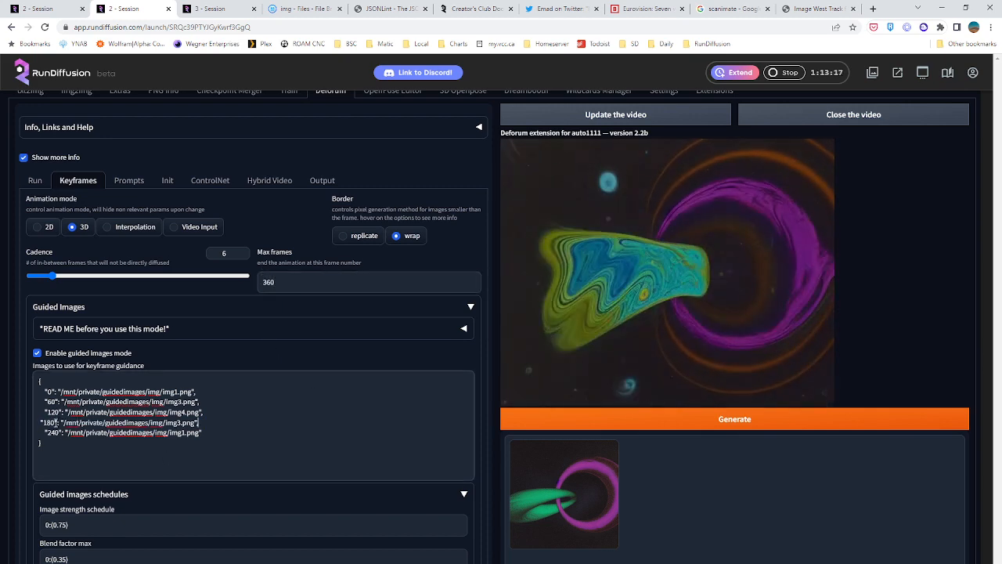
key(Return)
text("180": "/mnt/private/guidedimages/img/img3.png",)
key(Return)
text("180": "/mnt/private/guidedimages/img/img3.png",)
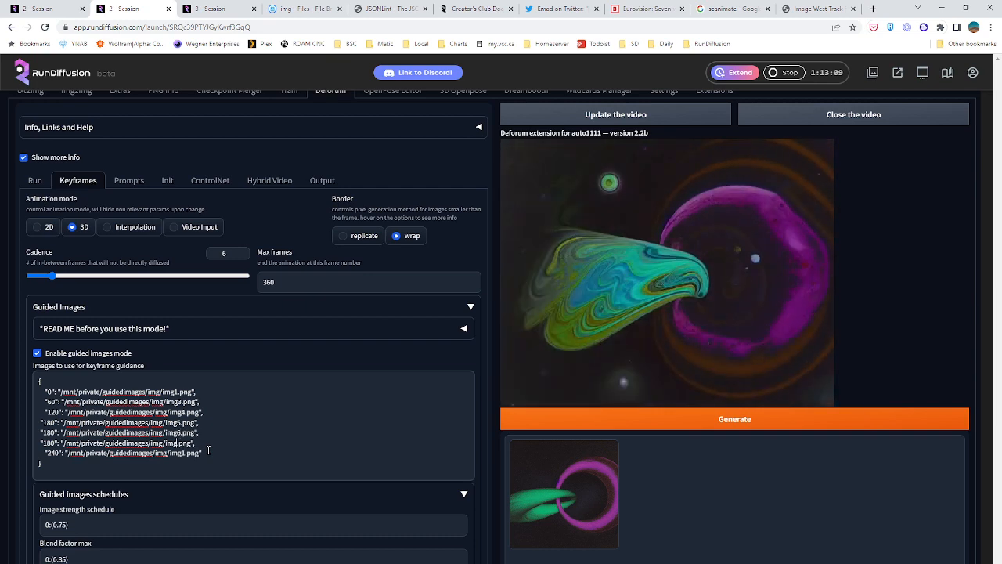
Check the available images in the guidedimages/img folder, preview img7.png, and return to the second session
click(309, 8)
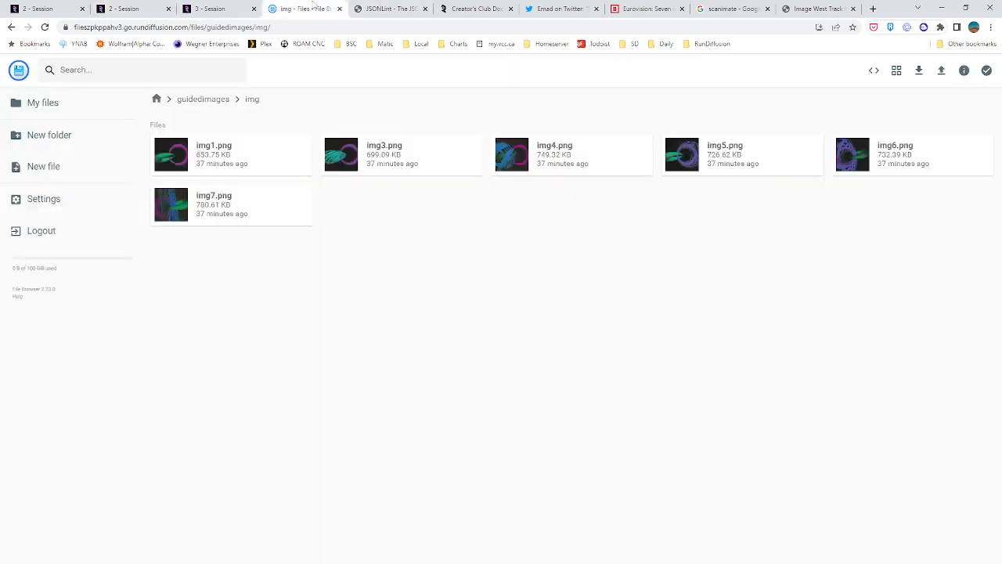
click(217, 8)
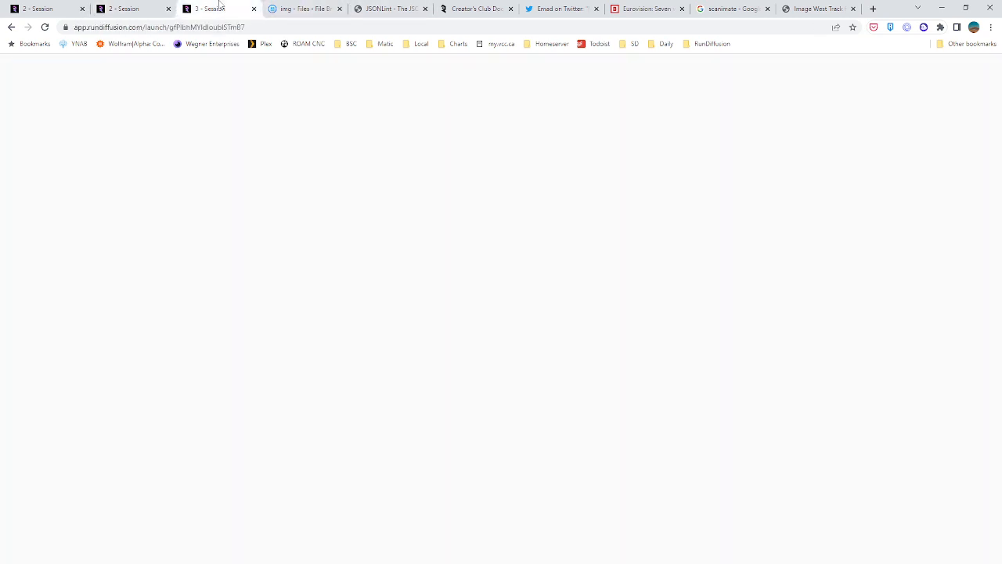
click(125, 9)
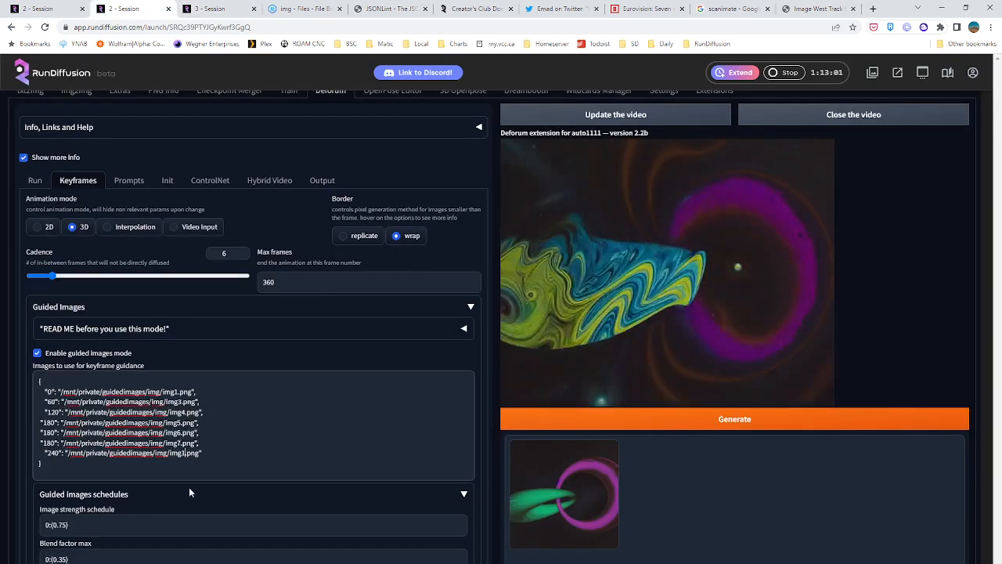
click(280, 6)
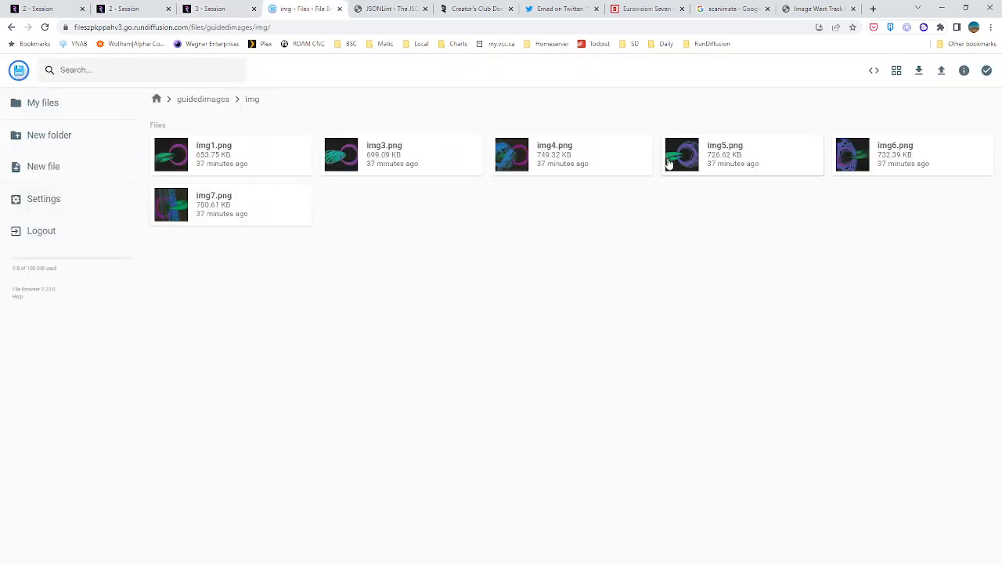
double_click(162, 213)
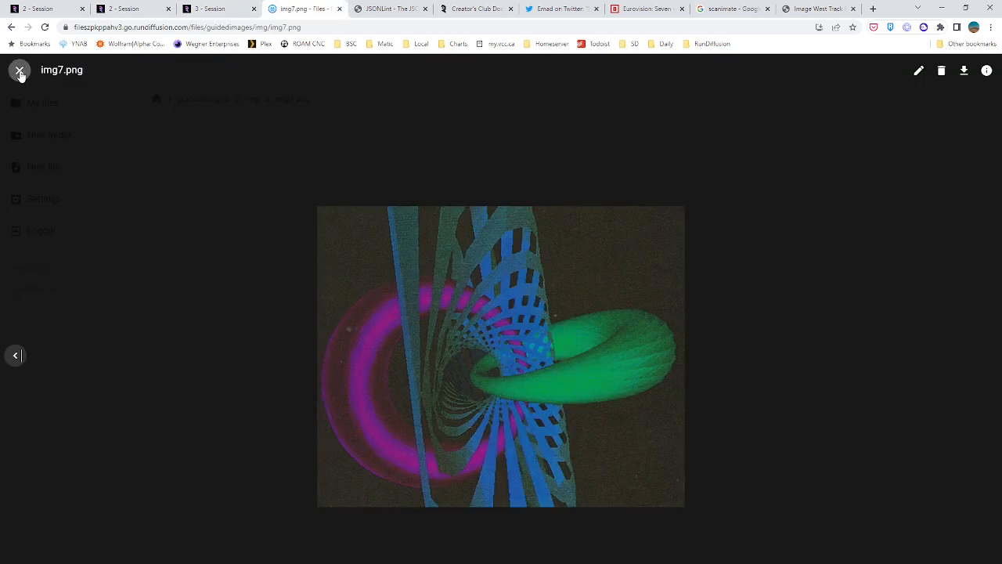
click(20, 69)
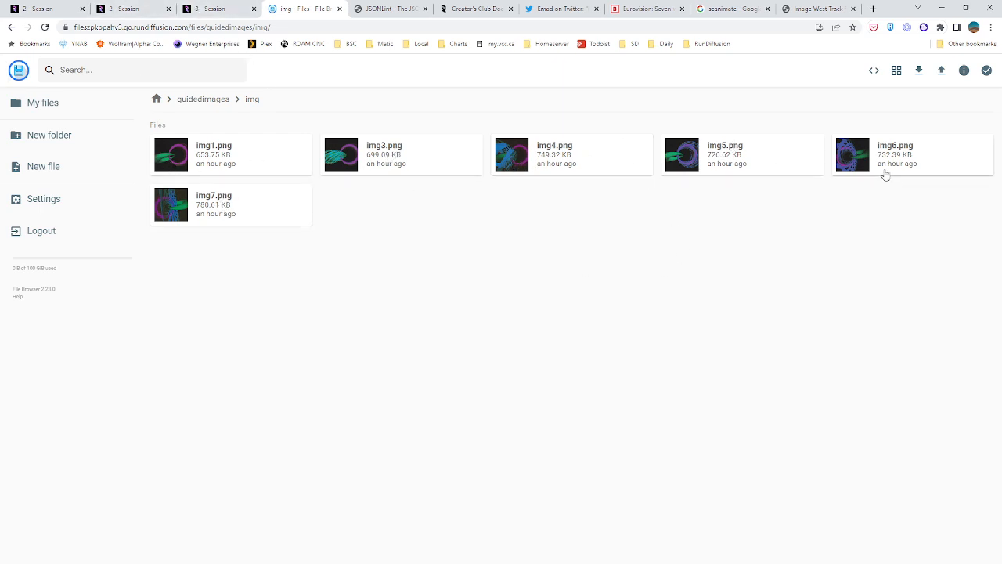
click(206, 9)
click(129, 8)
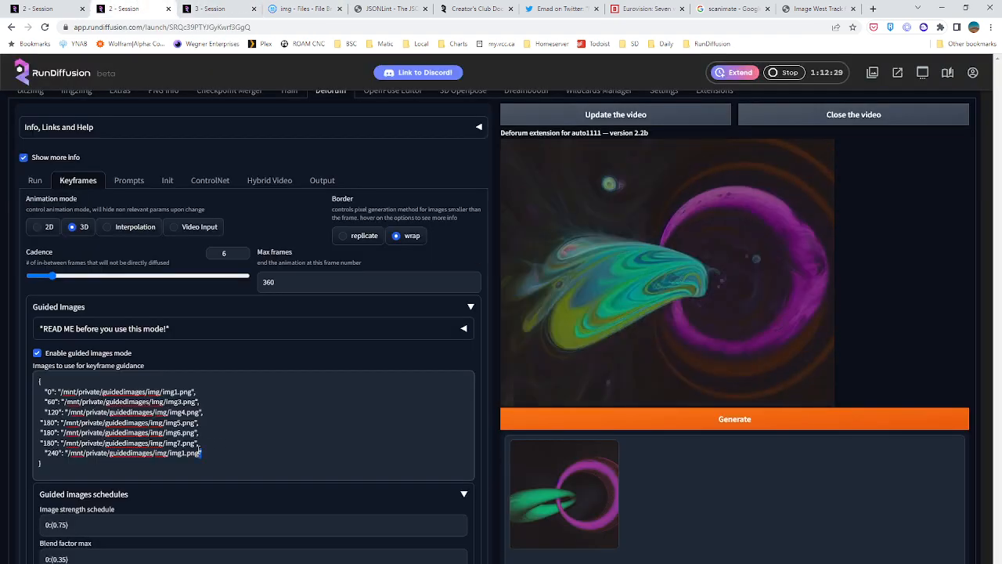
Paste four copies of the frame 180 img3.png line below the frame 240 entry in the guided images list
key(Return)
text("180": "/mnt/private/guidedimages/img/img3.png",)
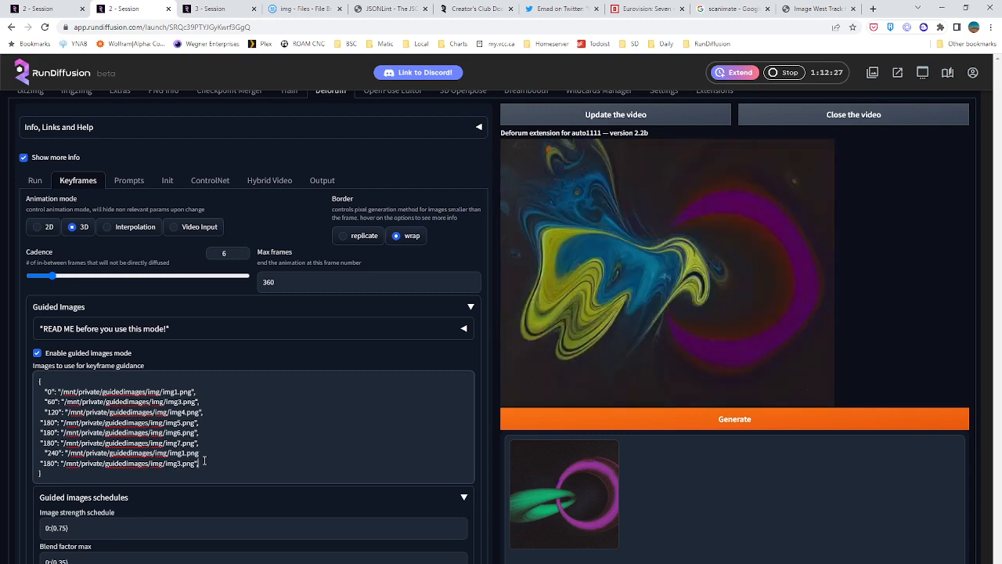
key(Return)
text("180": "/mnt/private/guidedimages/img/img3.png",)
key(Return)
key(ctrl+v)
key(Return)
key(ctrl+v)
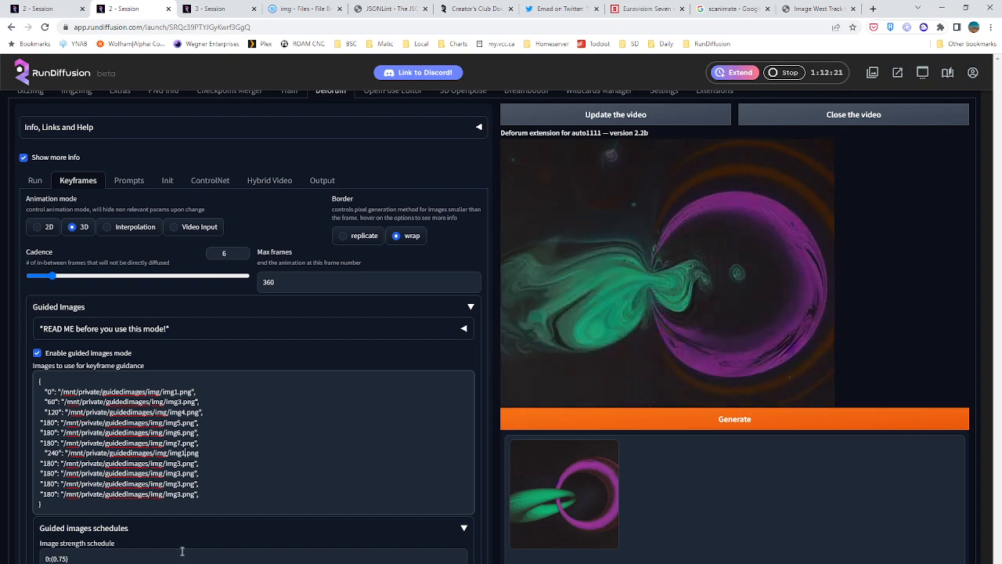
Point the frame 240 entry to img6.png and the two frame 180 lines directly below it to img5.png and img4.png
key(BackSpace)
text(6)
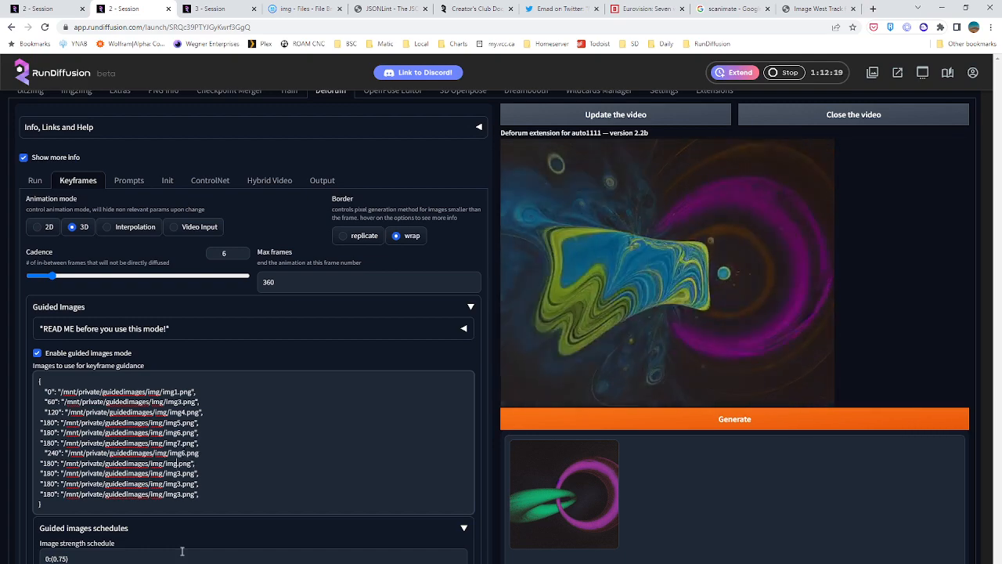
key(BackSpace)
text(5)
key(Down)
key(BackSpace)
text(4)
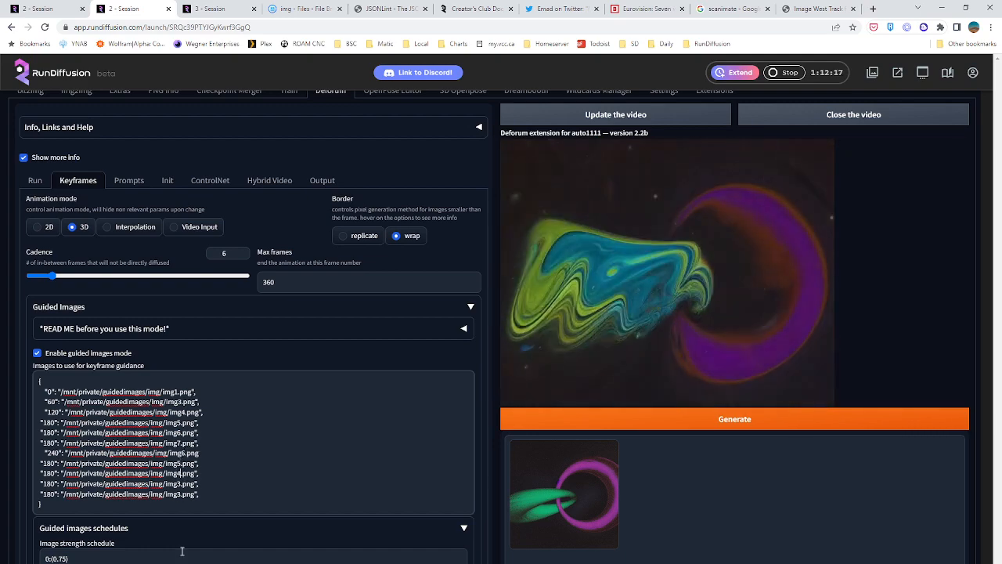
key(Down)
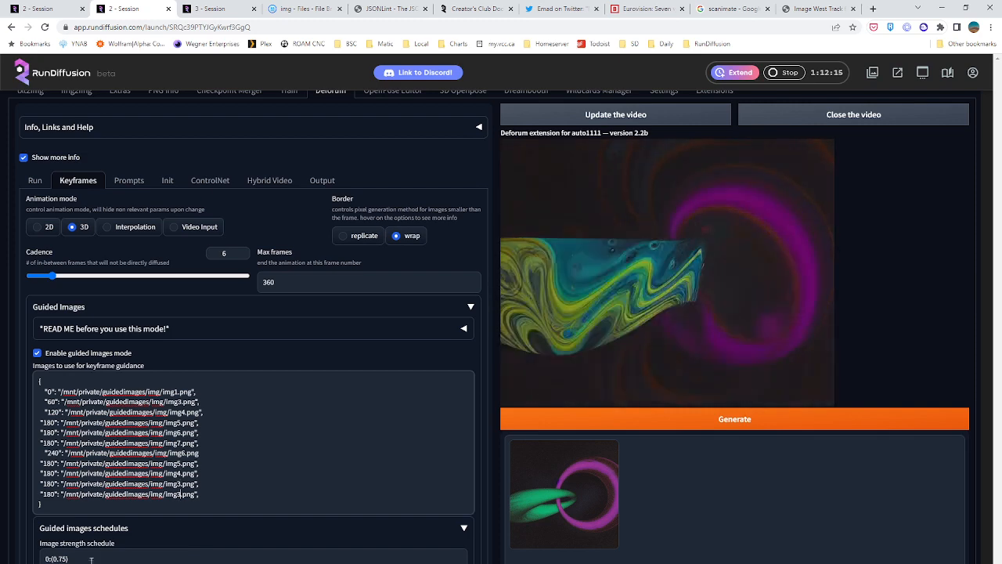
Paste another frame 180 line at the end of the guided images list and point the last two lines to img2.png and img1.png
text("180": "/mnt/private/guidedimages/img/img3.png",)
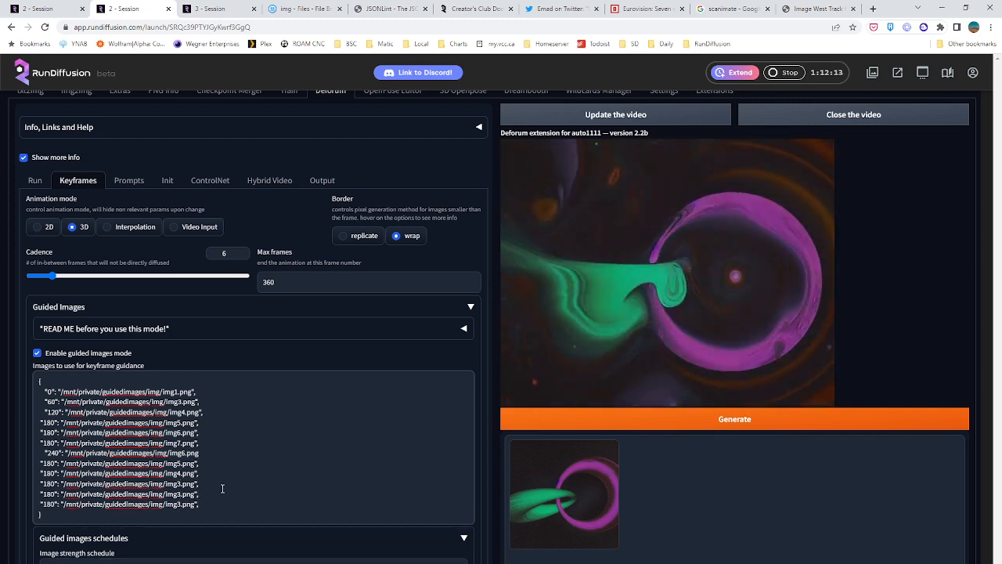
click(181, 495)
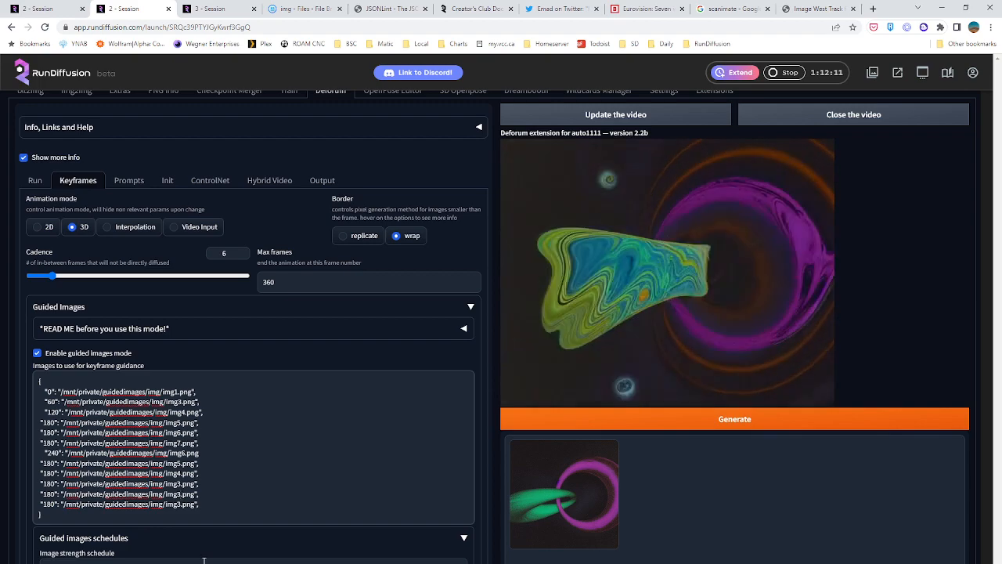
key(BackSpace)
text(2)
key(Down)
key(BackSpace)
text(1)
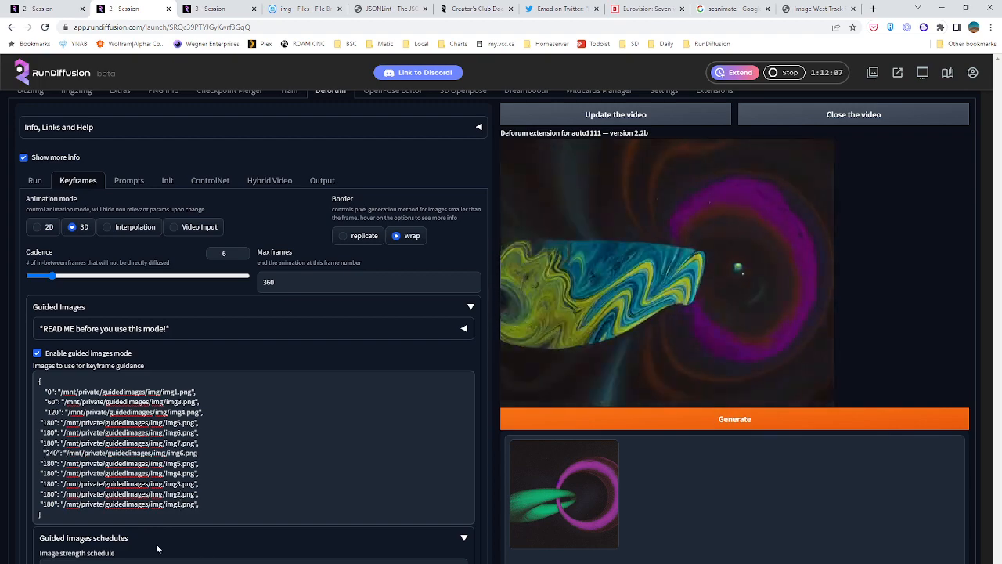
Remove the extra leading spaces from the frame 240, 120, 60 and 0 lines of the guided images list
key(BackSpace)
key(BackSpace)
key(Delete)
key(Delete)
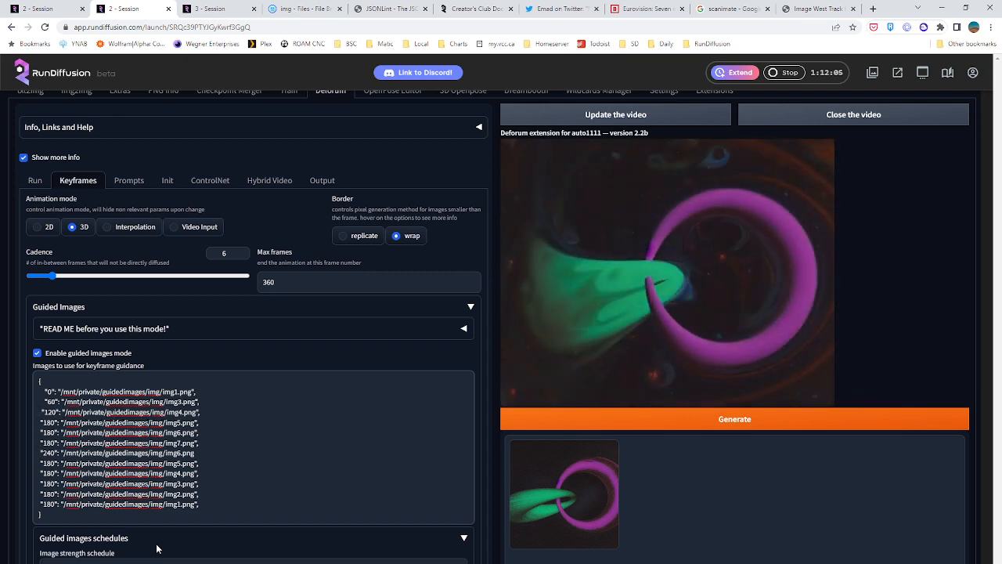
key(Up)
key(Delete)
key(Delete)
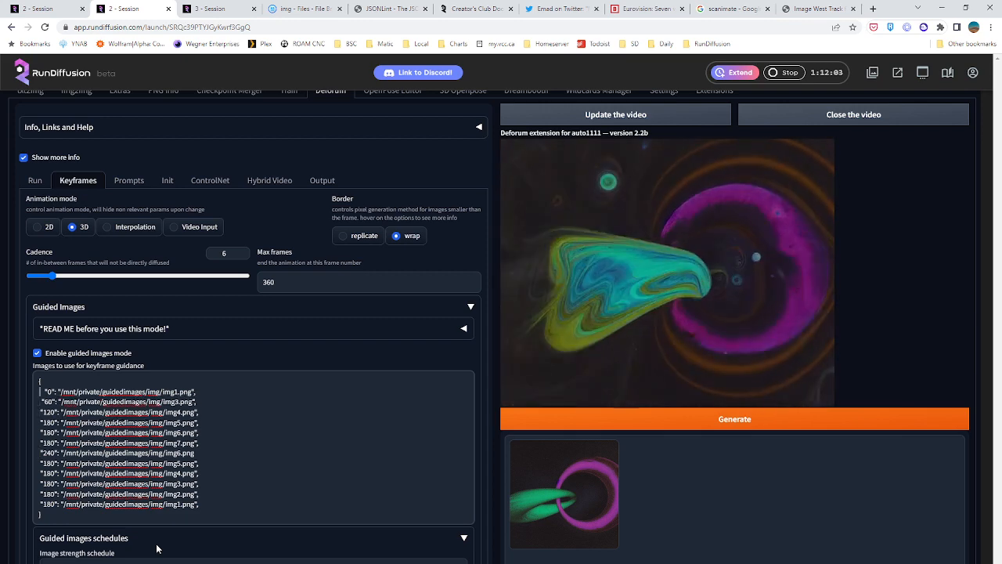
key(Up)
key(Delete)
key(Delete)
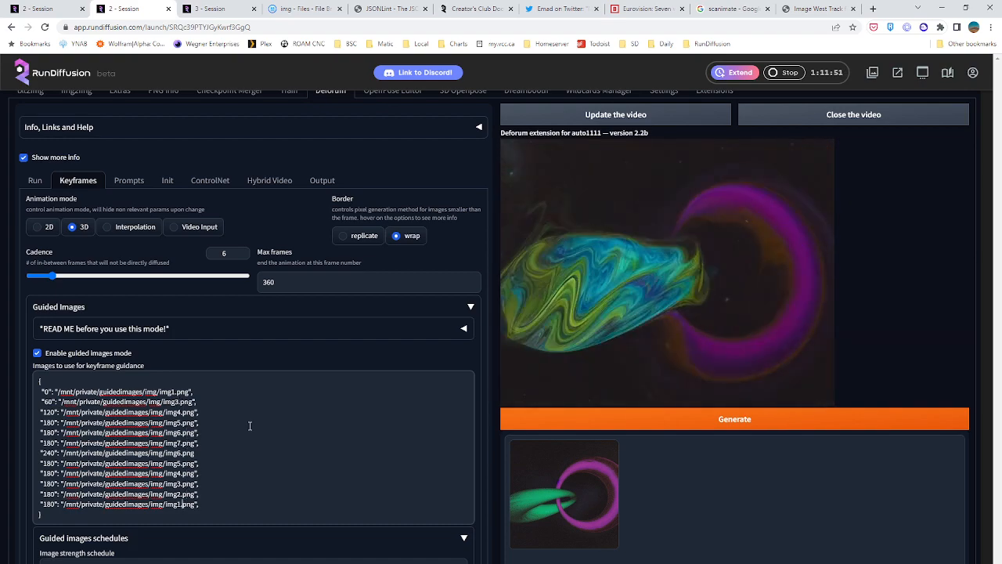
drag(235, 463, 242, 473)
click(283, 288)
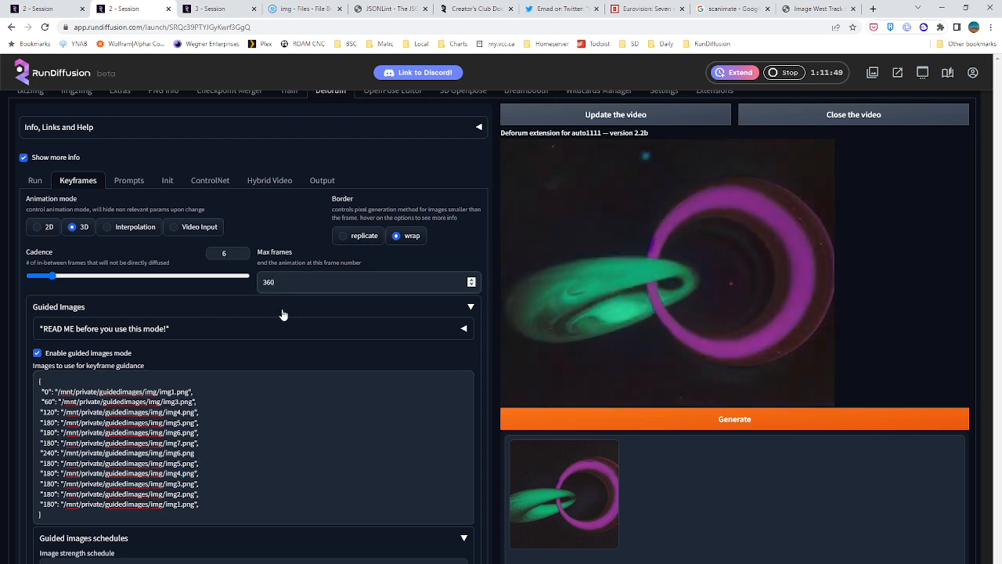
drag(287, 285, 236, 305)
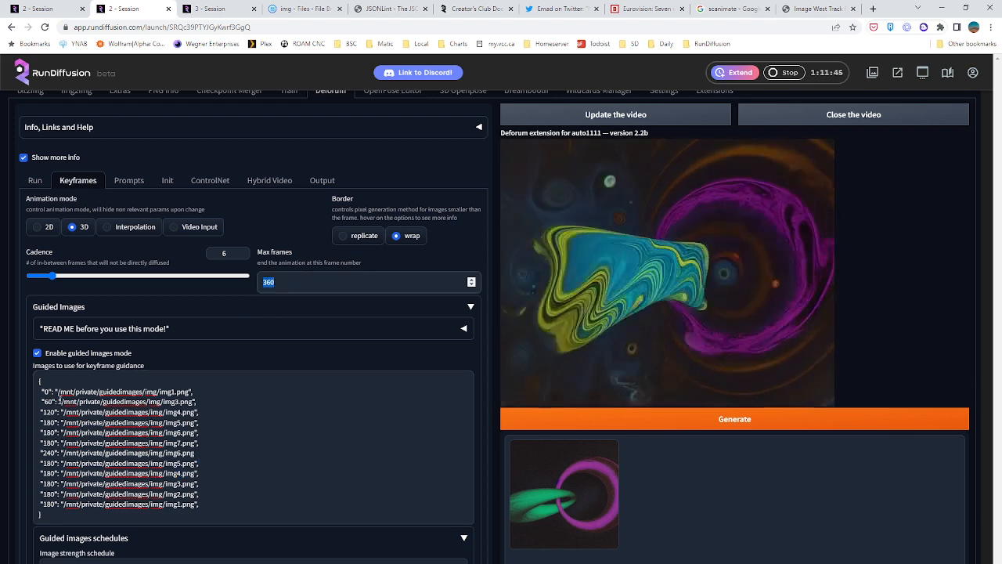
Renumber the first img6.png line to frame 240 and the img7.png line to frame 300
drag(42, 432, 53, 433)
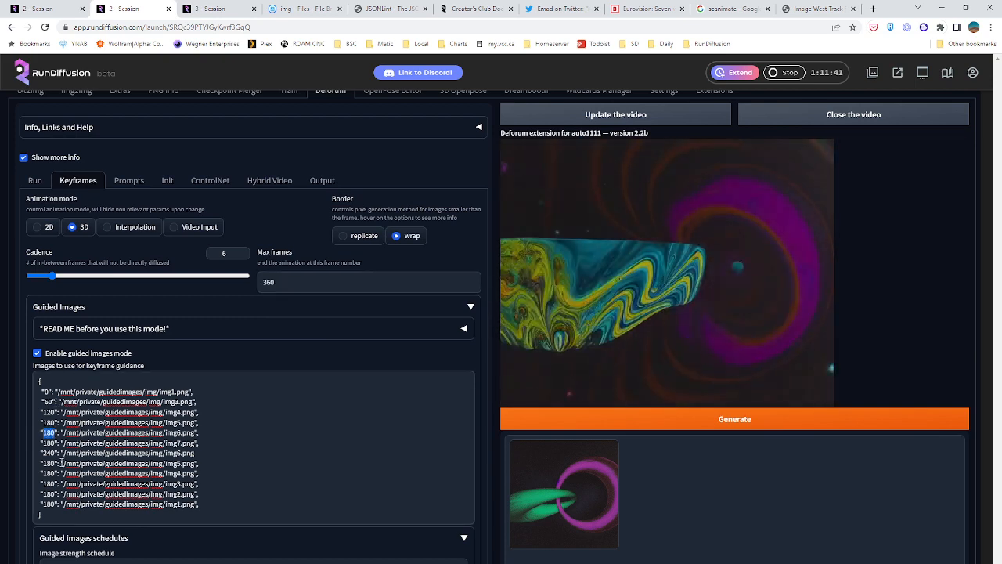
text(24)
key(BackSpace)
key(BackSpace)
key(BackSpace)
key(BackSpace)
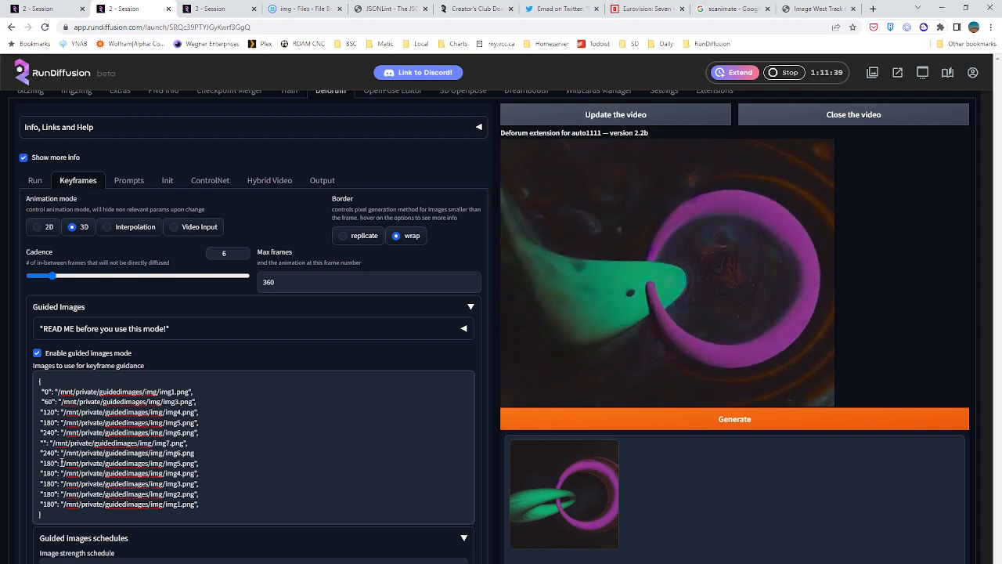
text("3000)
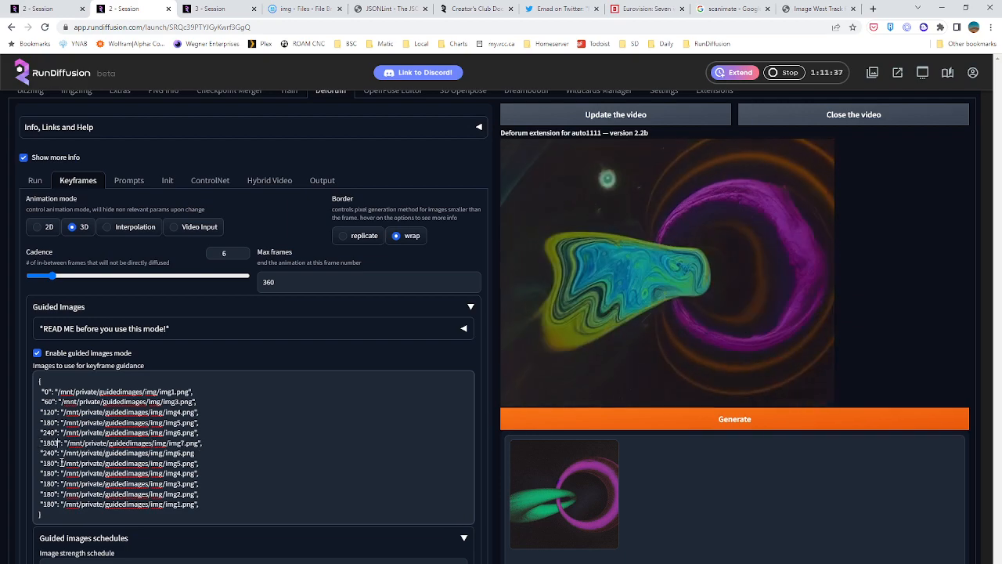
key(BackSpace)
key(BackSpace)
key(BackSpace)
key(BackSpace)
text(300)
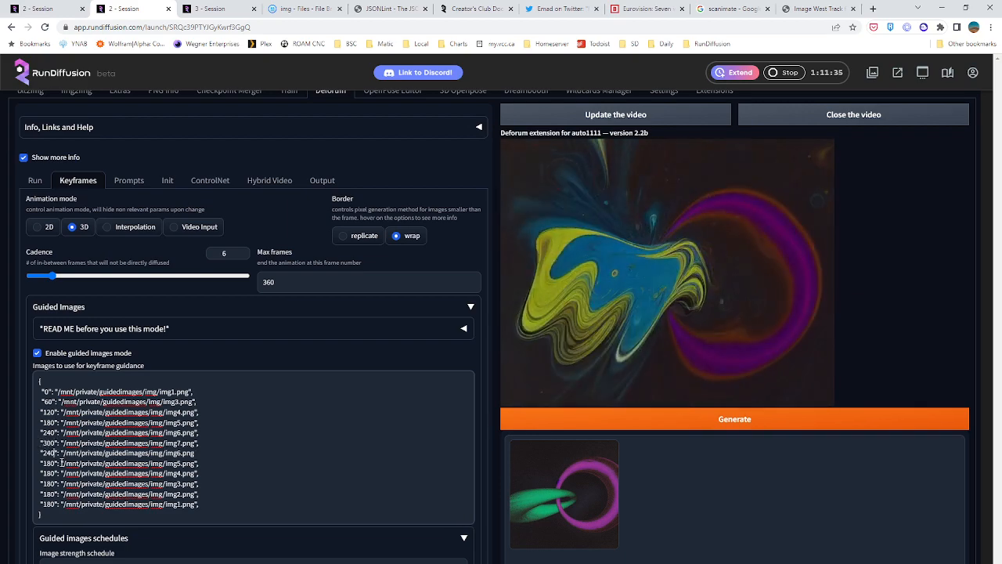
Renumber the img6.png and img5.png lines below the frame 300 entry to frames 360 and 420
key(Down)
key(BackSpace)
key(BackSpace)
key(BackSpace)
text(360)
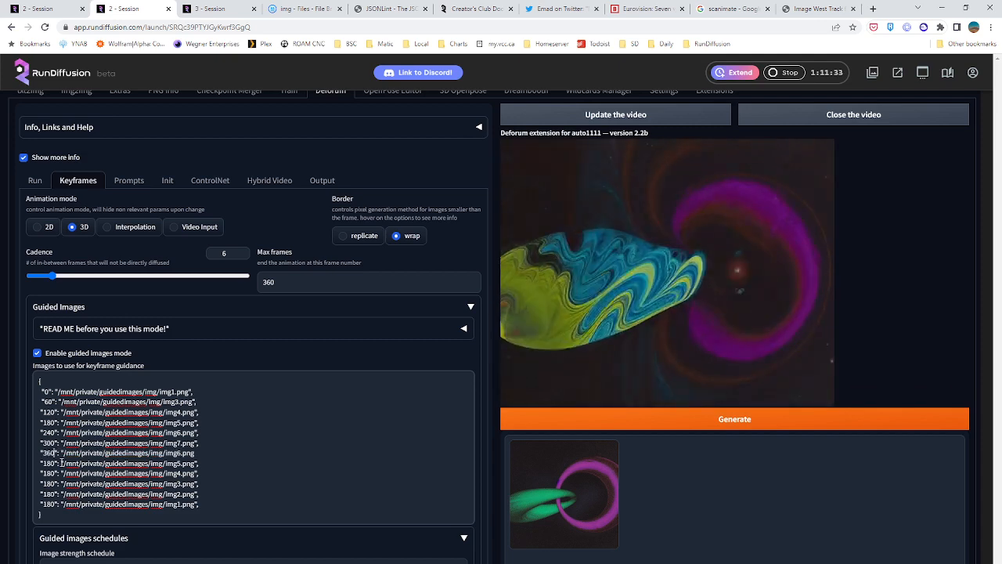
key(Down)
key(BackSpace)
key(BackSpace)
key(BackSpace)
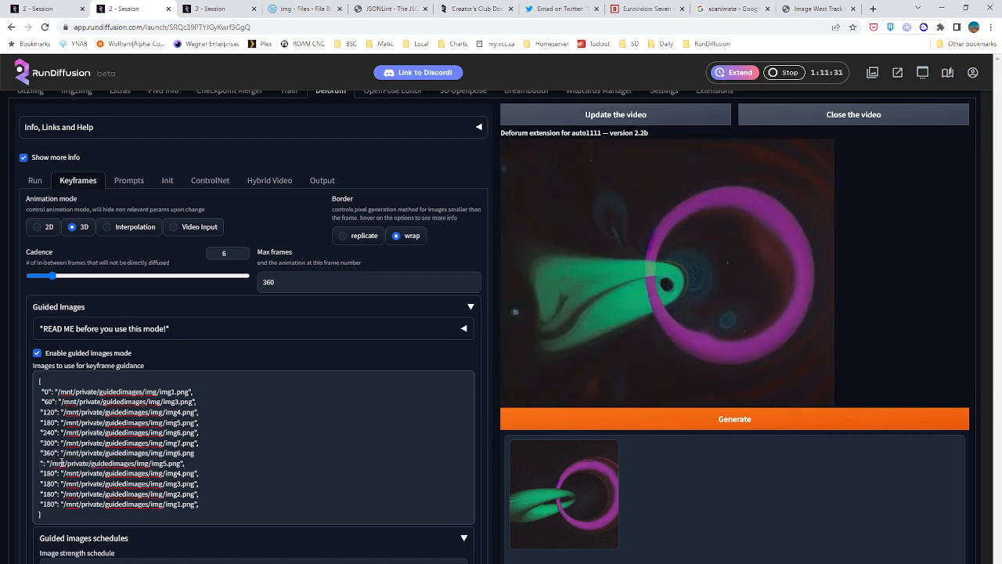
text(420)
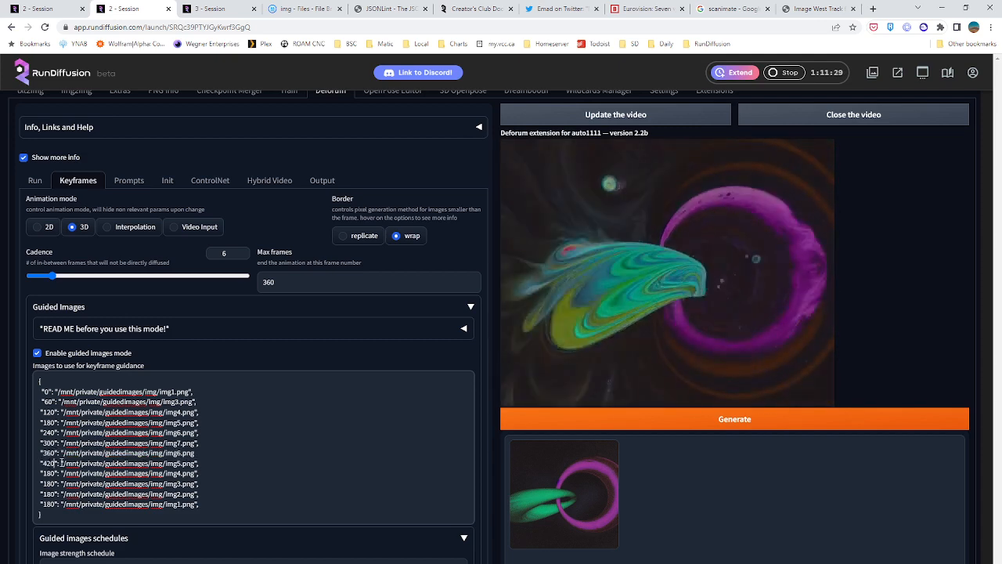
Renumber the img4.png and img3.png lines below the frame 420 entry to frames 480 and 540
key(Down)
key(BackSpace)
key(BackSpace)
key(BackSpace)
text(4)
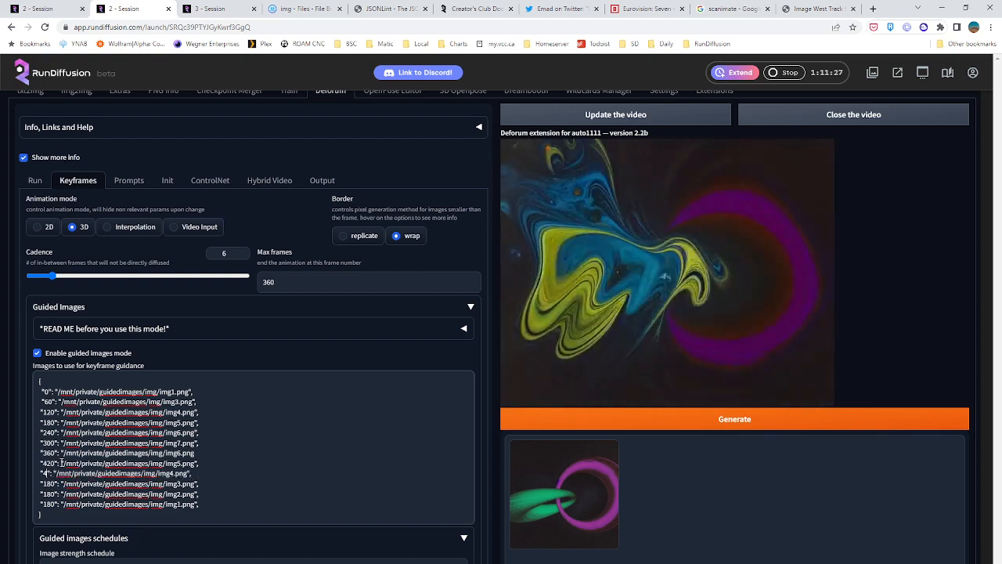
text(80)
key(BackSpace)
key(BackSpace)
key(BackSpace)
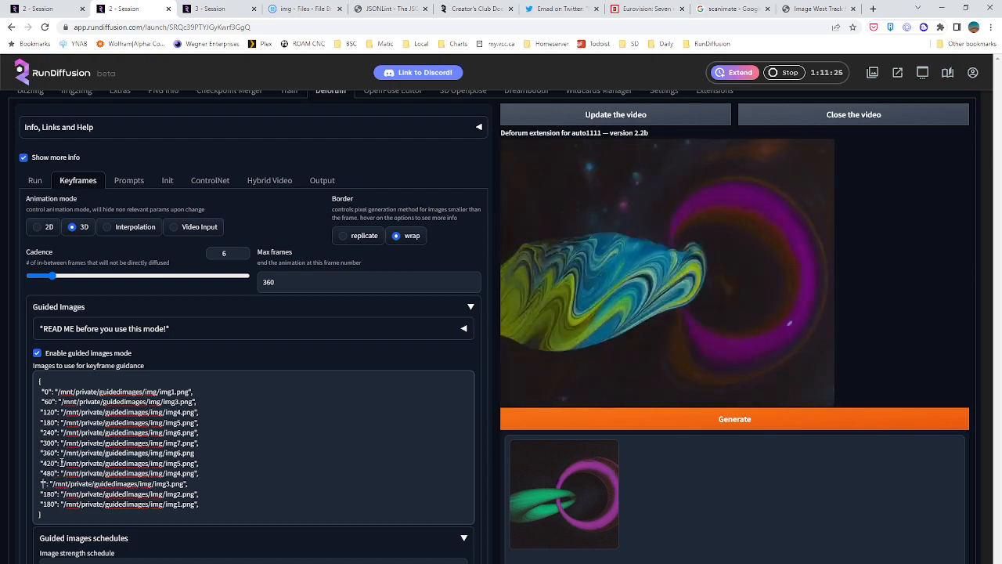
text(540)
Renumber the last two guided image lines, img2.png and img1.png, to frames 600 and 660
key(Down)
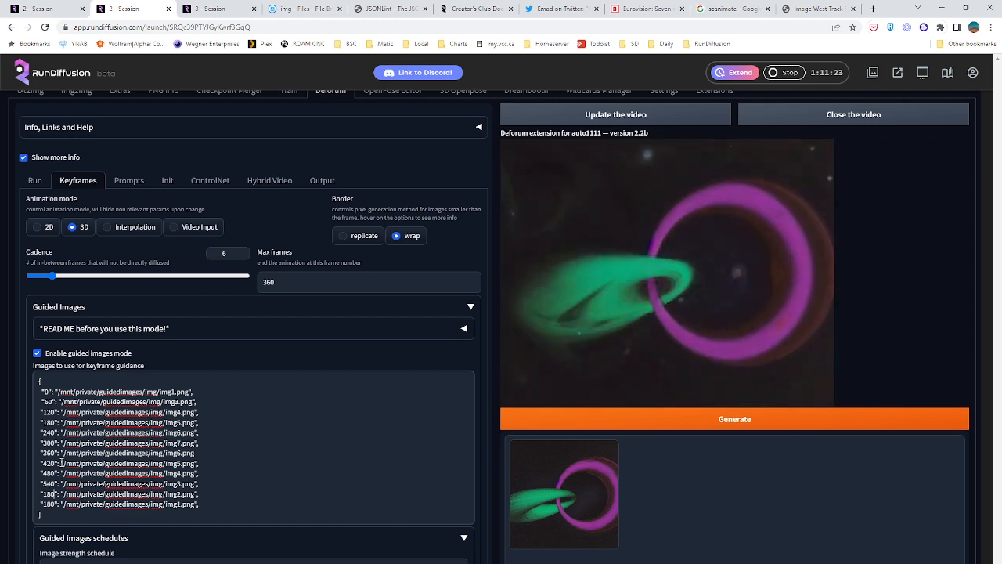
key(BackSpace)
key(BackSpace)
key(BackSpace)
text(400)
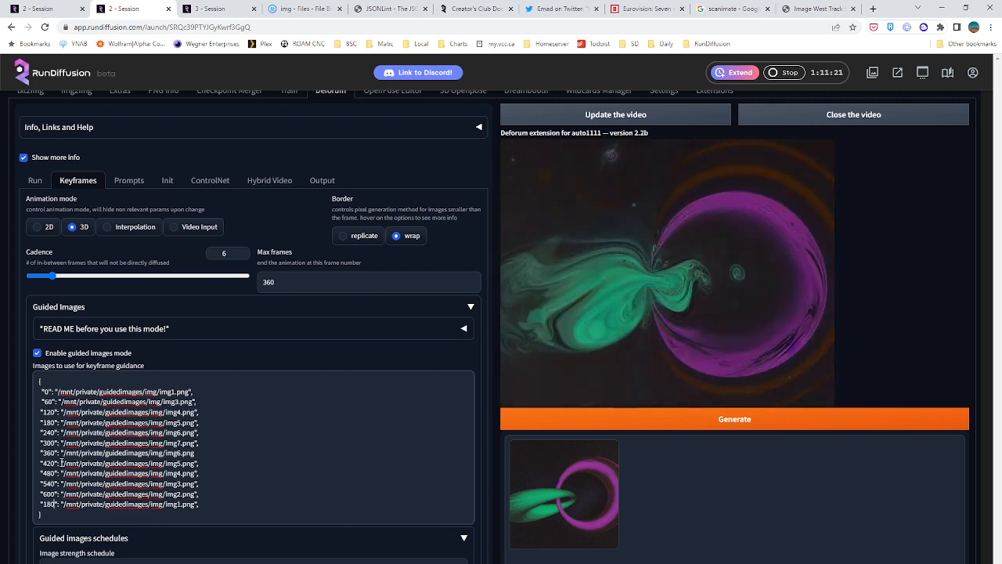
key(Down)
key(BackSpace)
key(BackSpace)
key(BackSpace)
text(660)
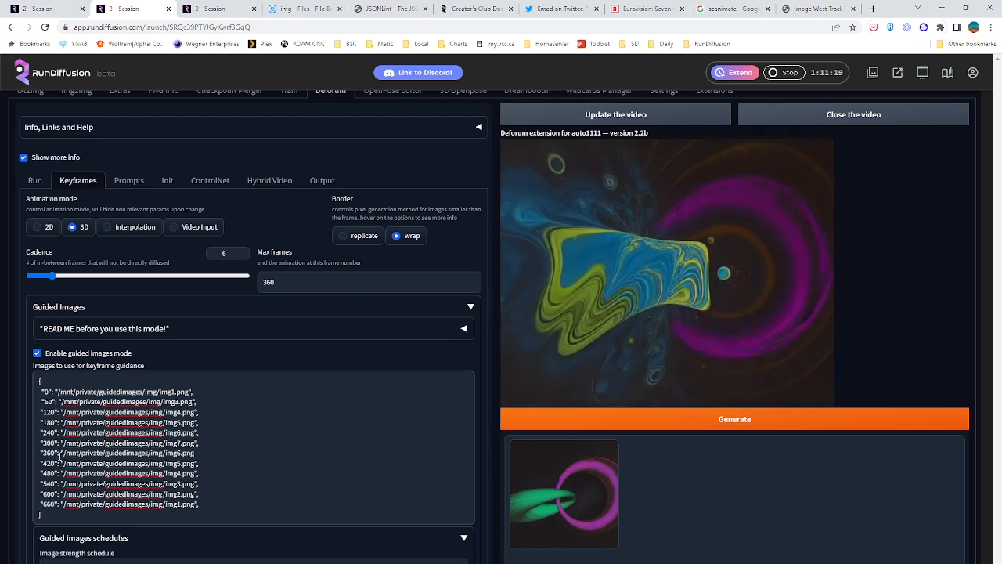
Set max frames to 680
double_click(269, 282)
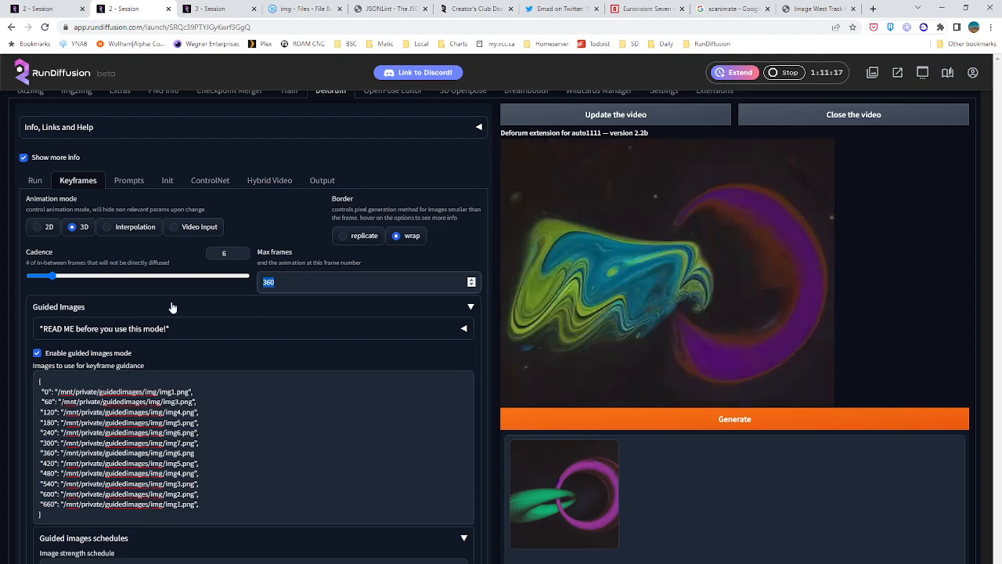
text(680)
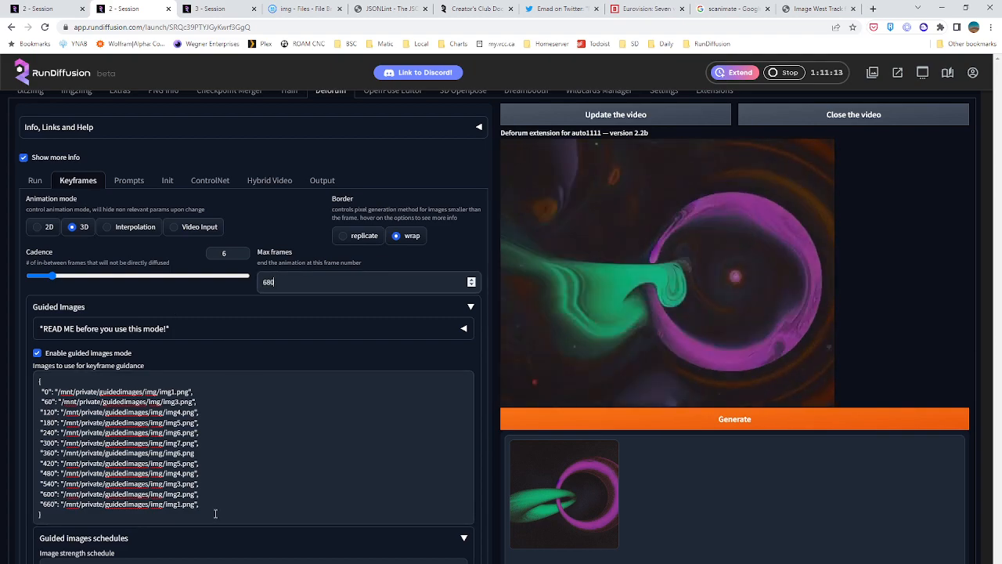
Delete the frame 660 line from the guided images list and set max frames to 600
drag(202, 504, 37, 504)
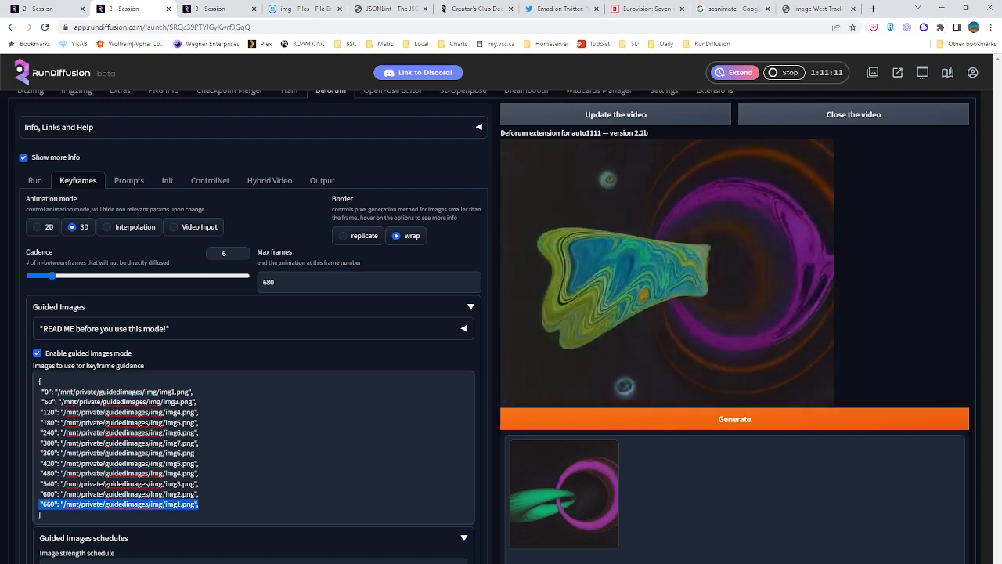
key(BackSpace)
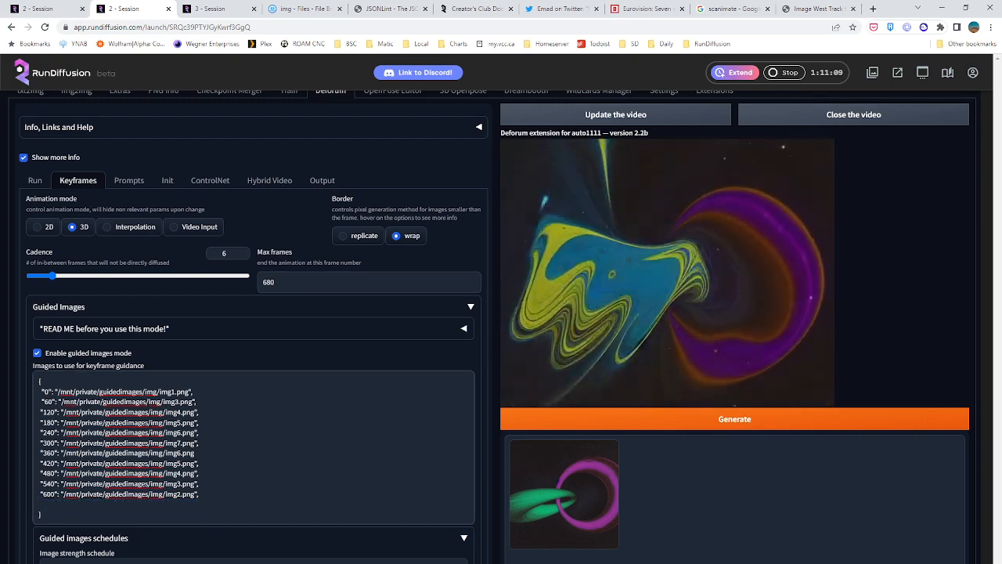
key(BackSpace)
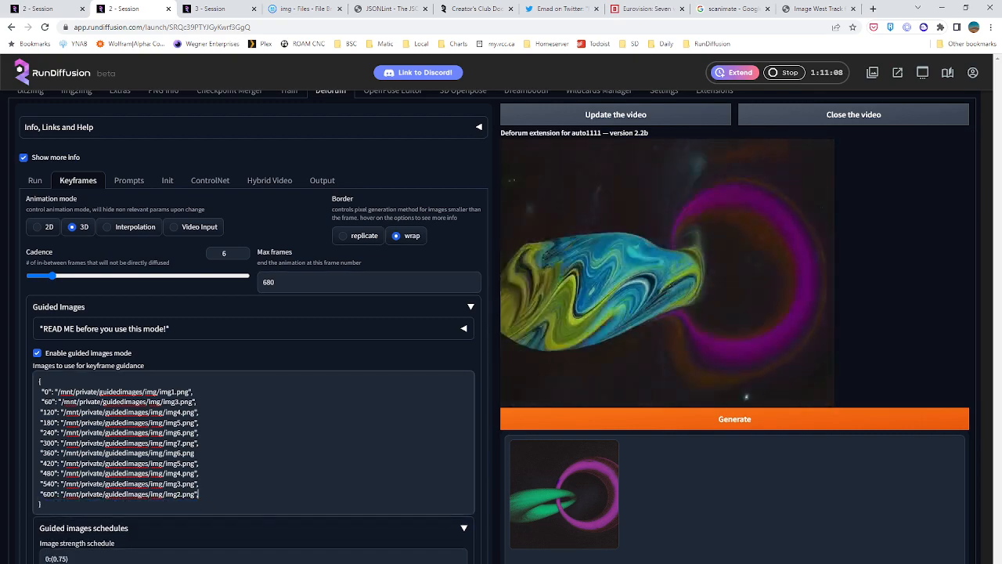
click(273, 280)
key(BackSpace)
text(0)
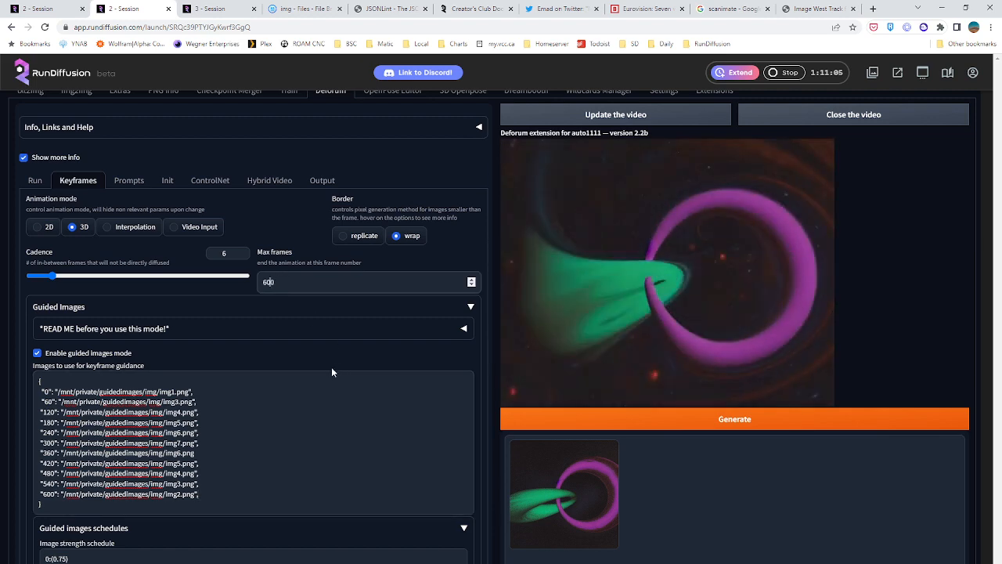
Point frame 540 to img2.png and frame 600 to img1.png without a trailing comma, and set max frames to 620
click(234, 498)
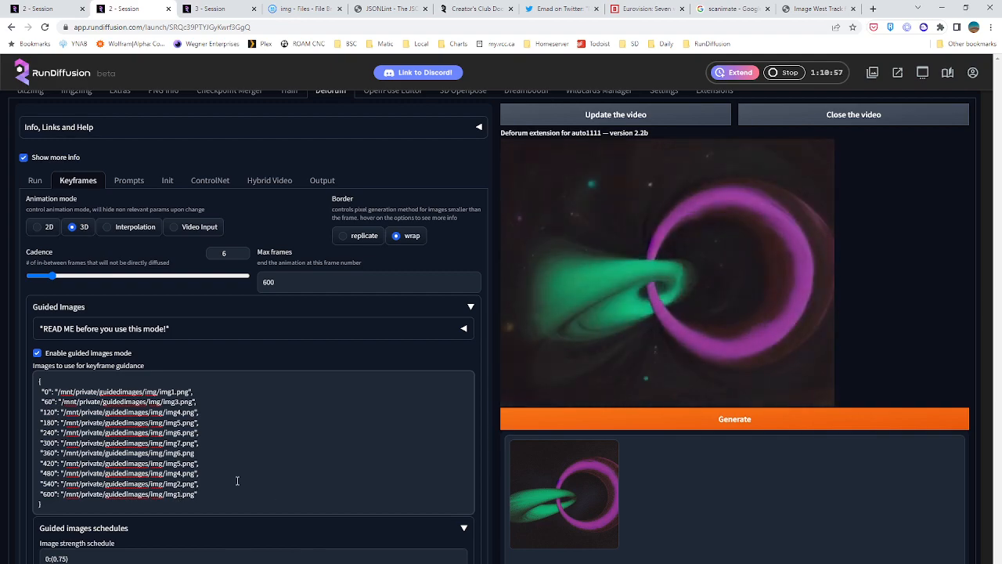
click(273, 283)
key(BackSpace)
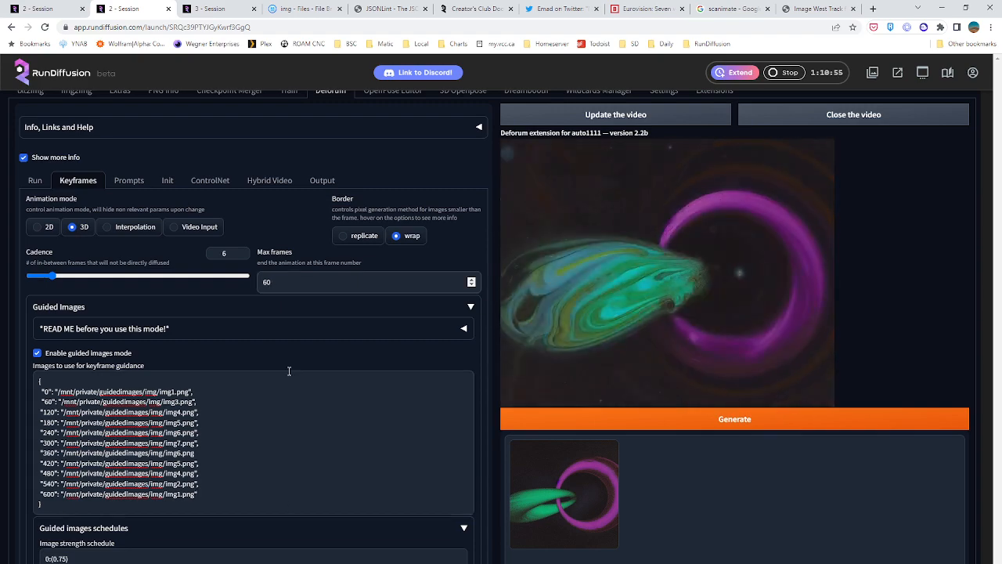
text(20)
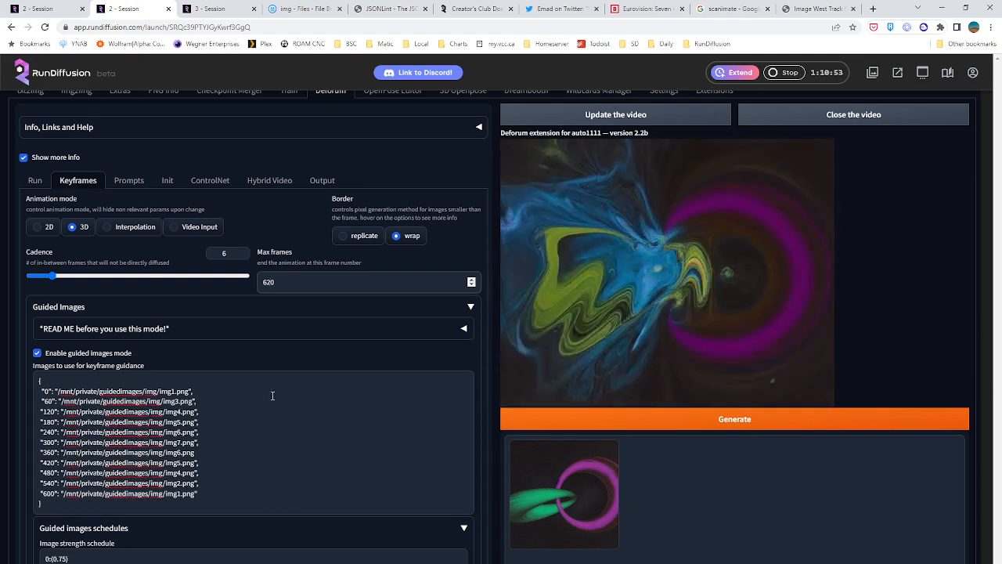
Change the seed schedule to 0:(79), 1:(-1), 619:(-1), 620:(79)
scroll(272, 395, down, 3)
scroll(209, 418, up, 2)
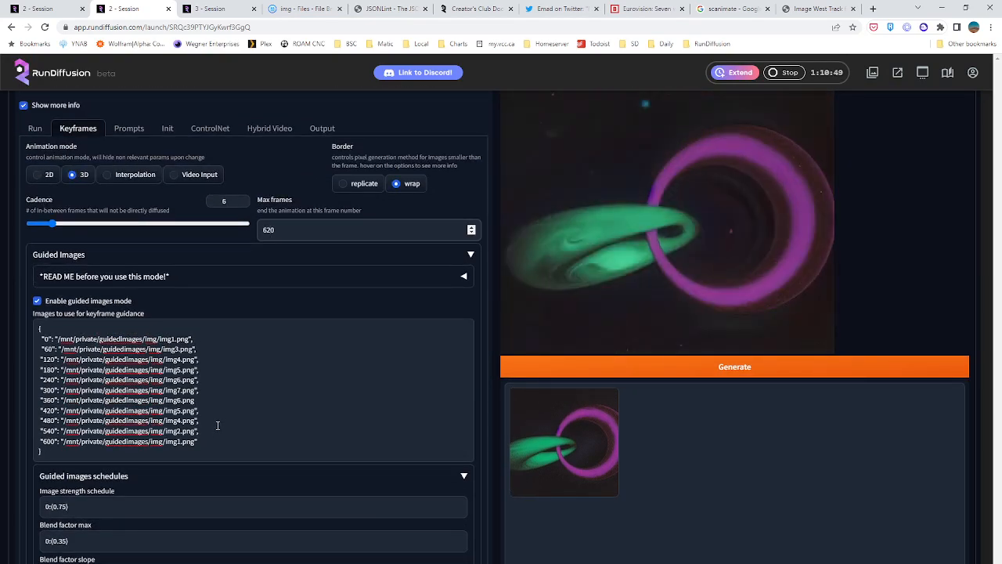
scroll(218, 425, down, 4)
scroll(125, 436, down, 2)
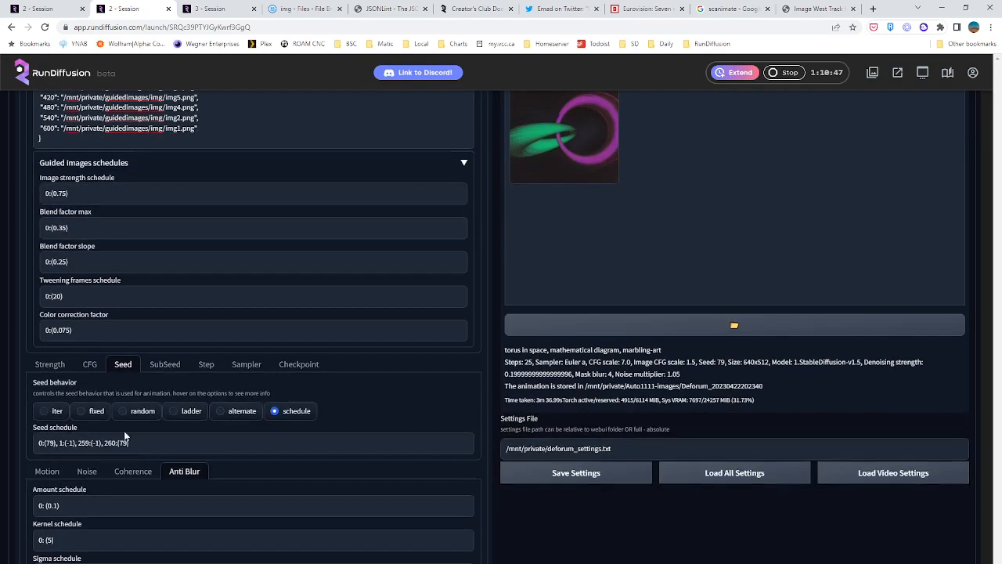
click(113, 443)
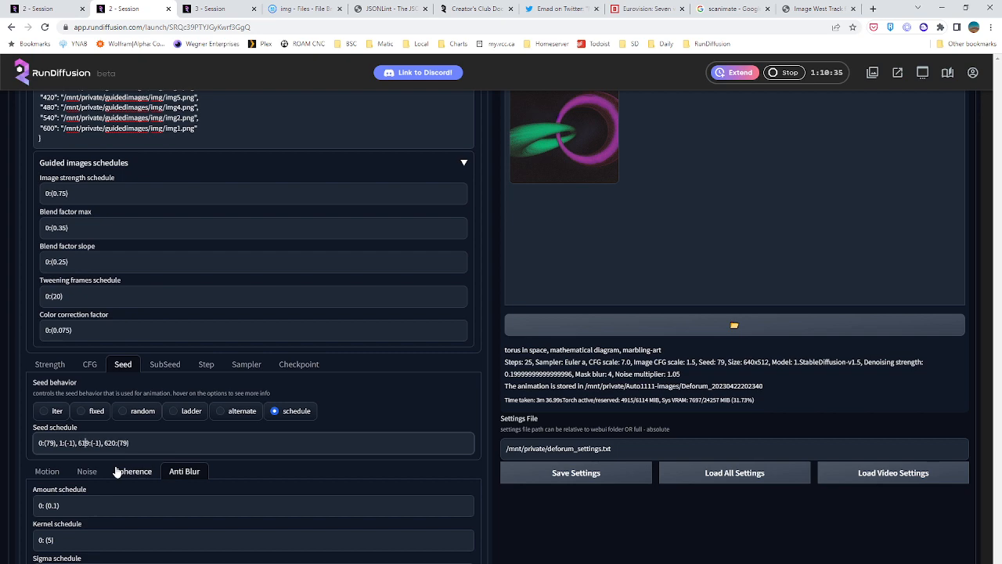
Review the guided images, seed schedule and coherence settings of the Deforum animation
scroll(346, 444, down, 1)
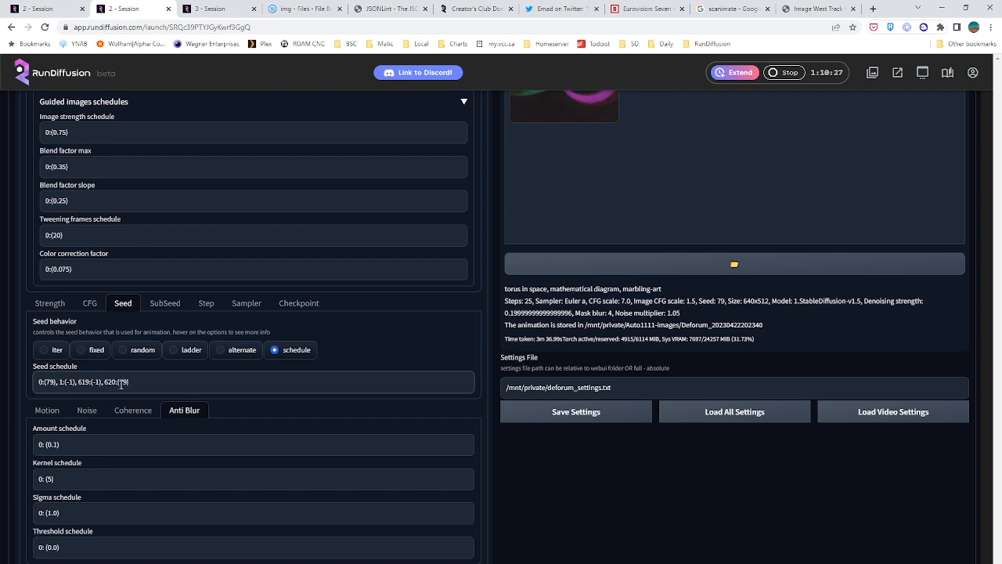
scroll(194, 373, up, 8)
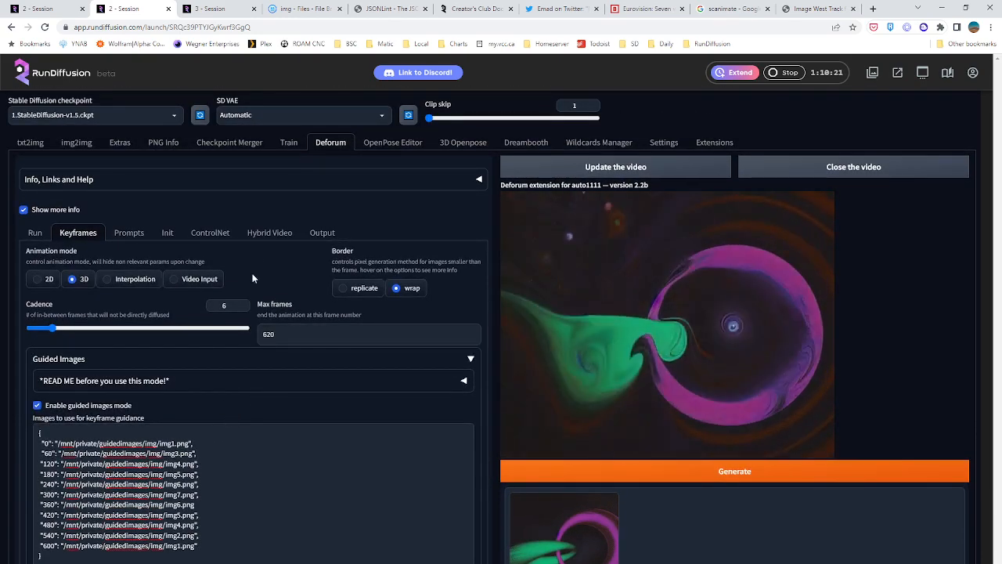
scroll(314, 344, down, 3)
scroll(334, 365, down, 2)
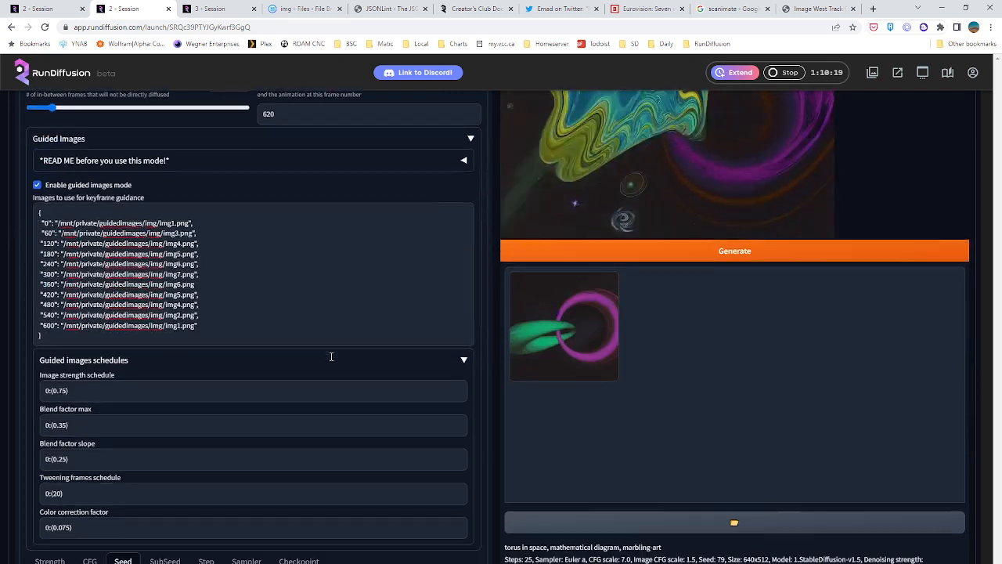
scroll(341, 352, down, 2)
scroll(342, 361, down, 1)
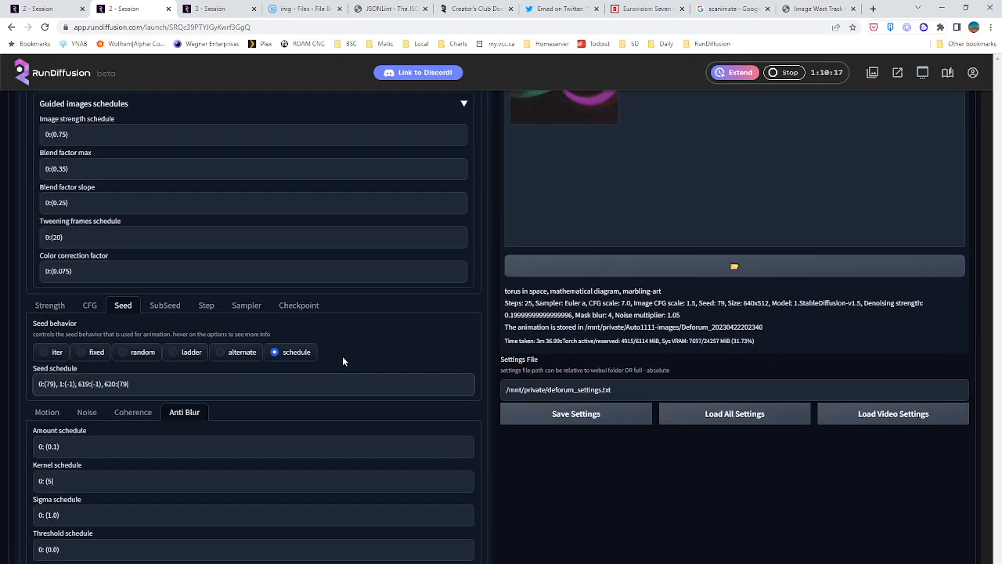
click(132, 410)
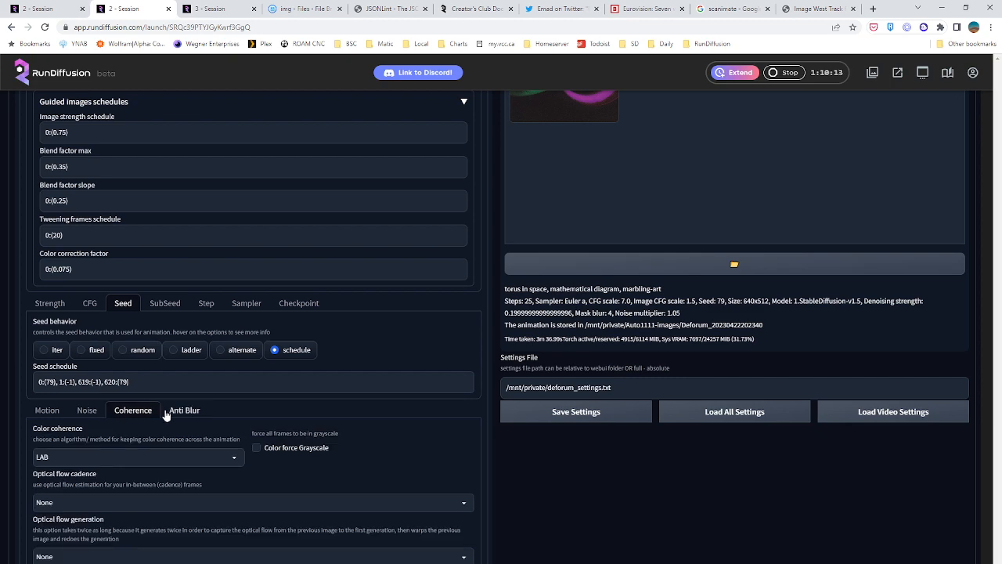
scroll(177, 457, down, 1)
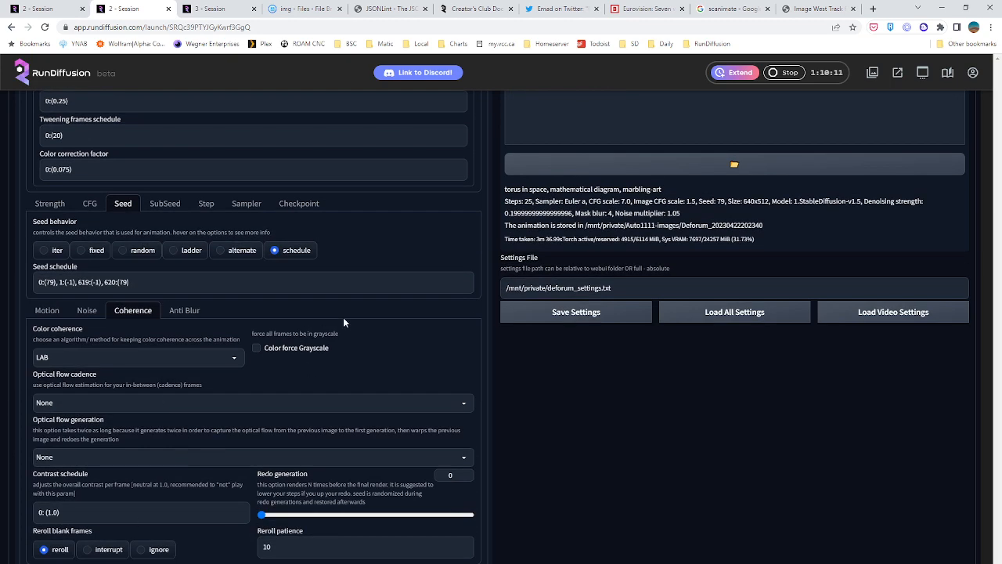
scroll(382, 370, up, 2)
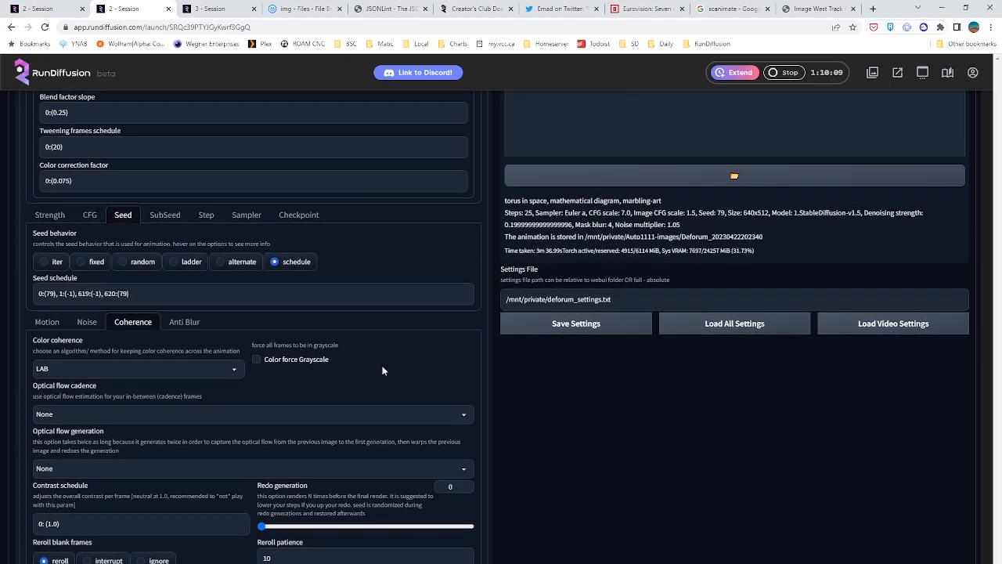
scroll(382, 370, up, 1)
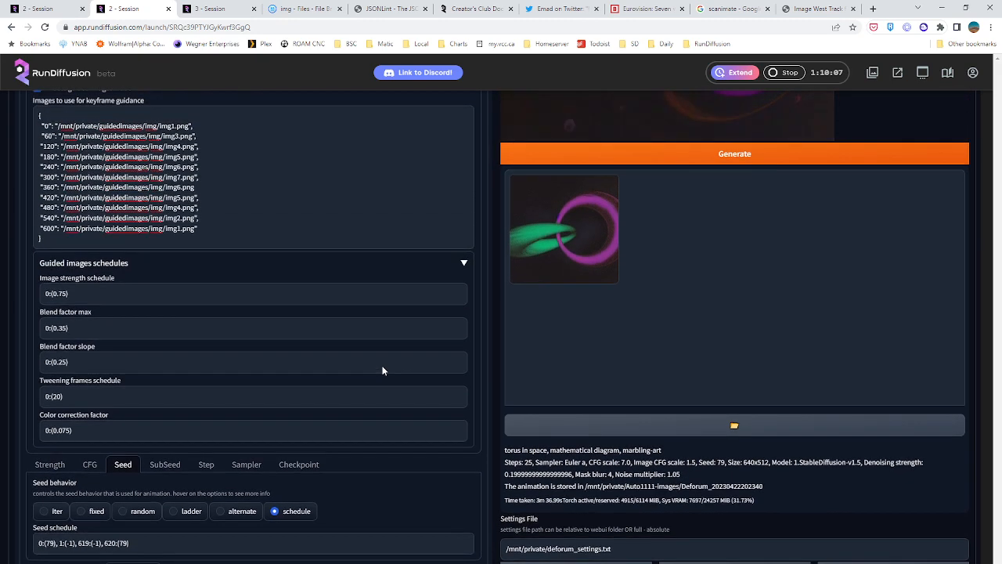
Set the tweening frames schedule to 0:(30) and max frames to 630
double_click(56, 343)
text(30)
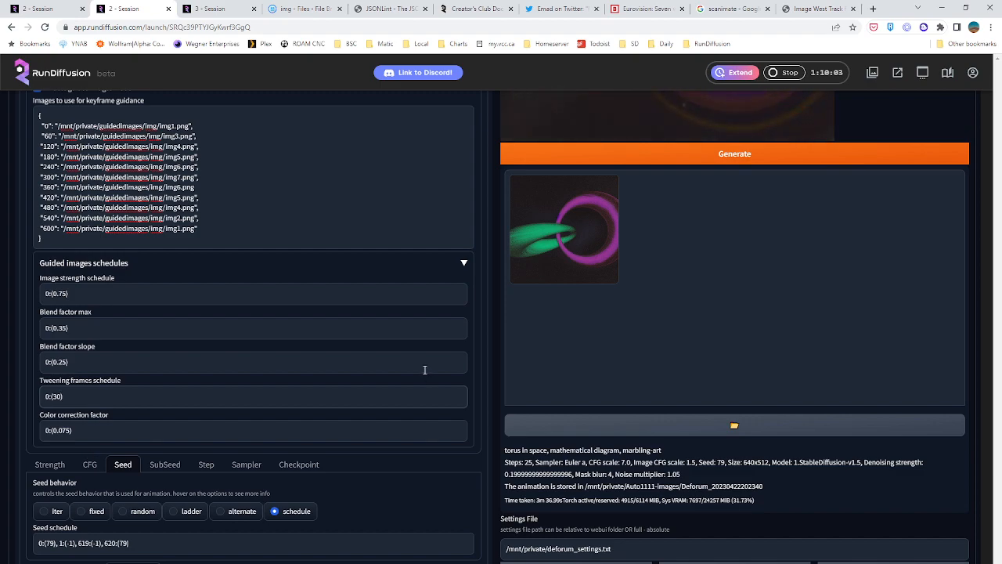
scroll(425, 369, up, 4)
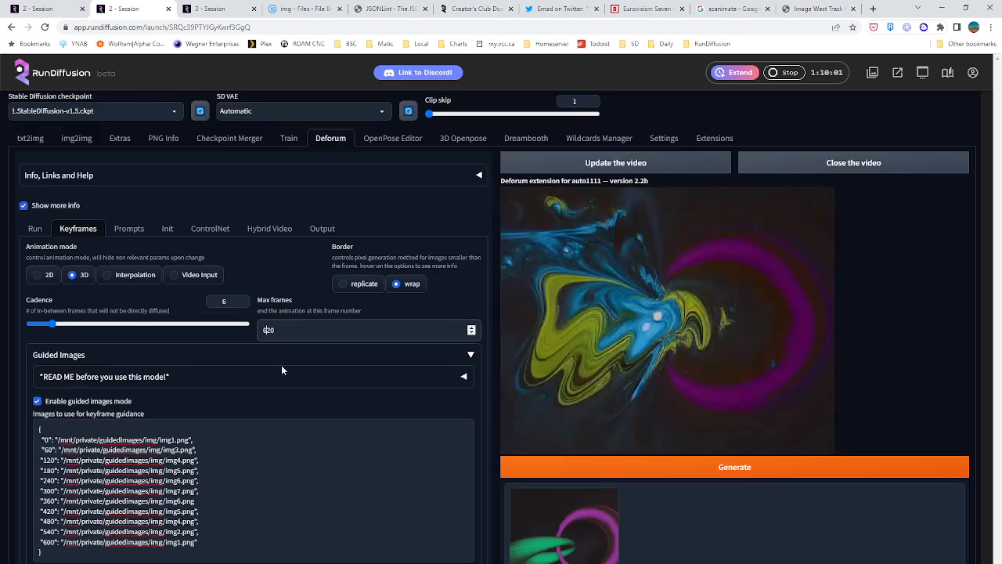
Change the seed schedule to 0:(79), 1:(-1), 629:(-1), 630:(79) and start generating the animation
scroll(281, 365, down, 1)
scroll(269, 382, down, 7)
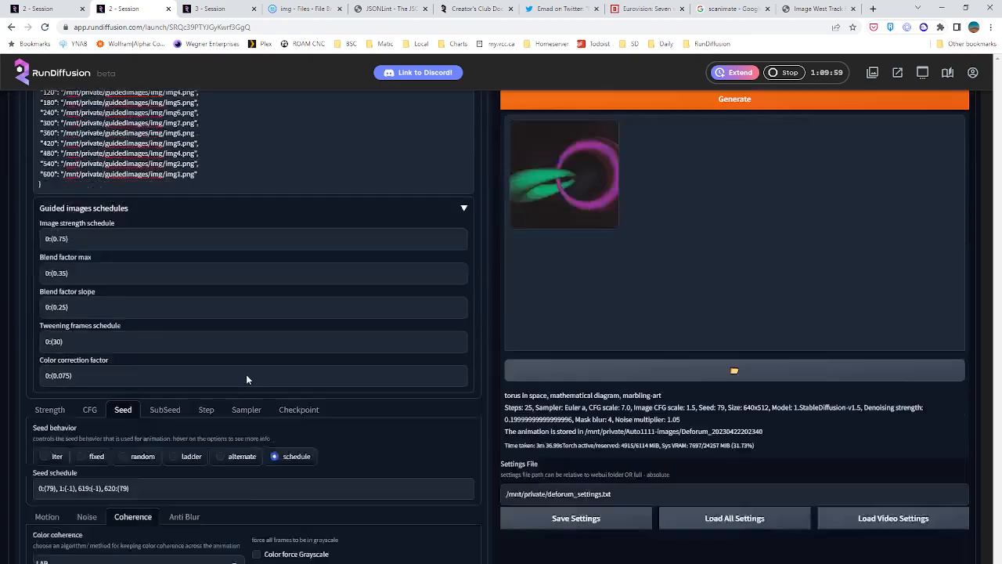
click(109, 283)
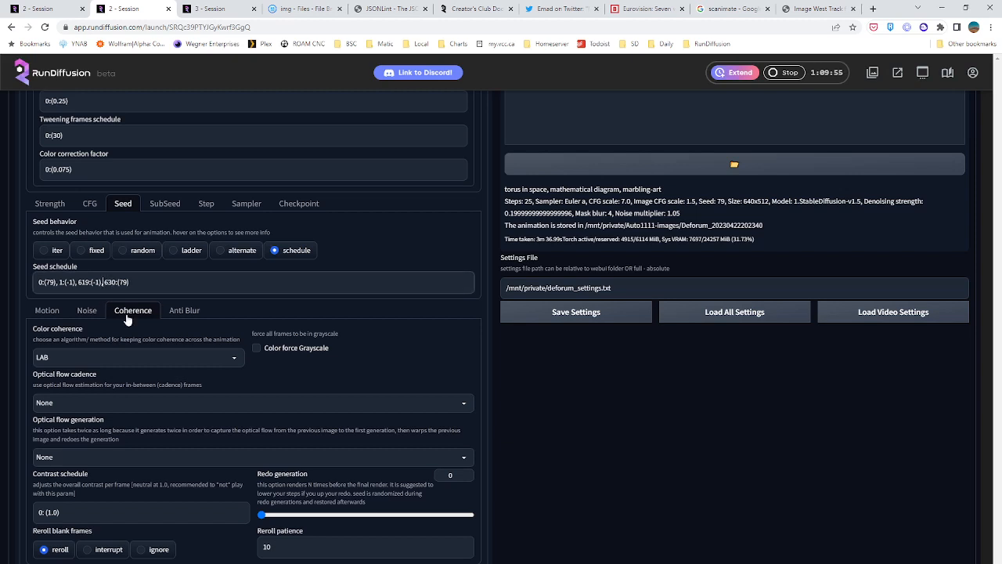
key(BackSpace)
text(2)
click(516, 398)
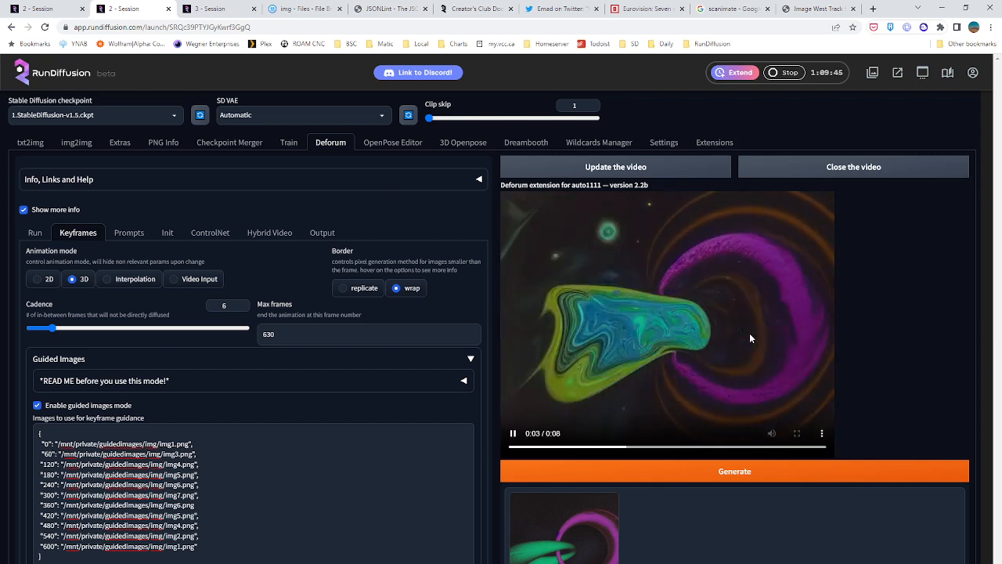
click(722, 471)
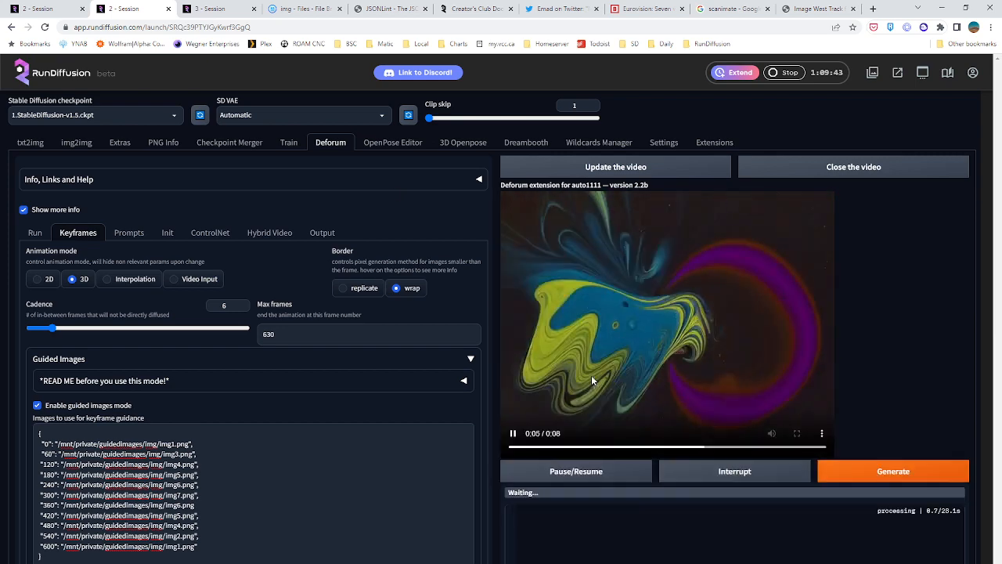
Add the missing comma after img6.png on the frame 360 line of the guided images list and generate the animation again
scroll(427, 358, down, 3)
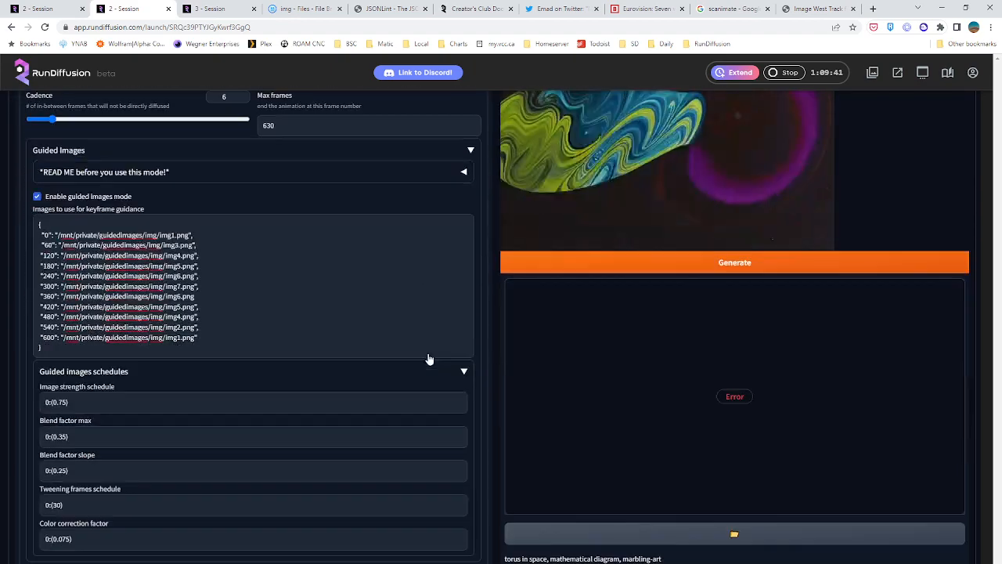
scroll(580, 407, down, 3)
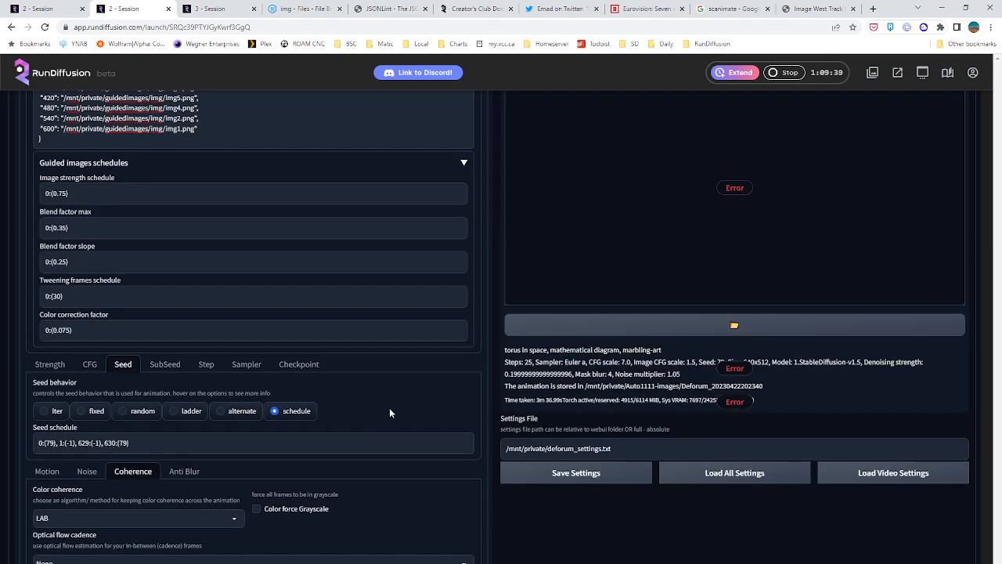
scroll(389, 413, up, 2)
click(207, 286)
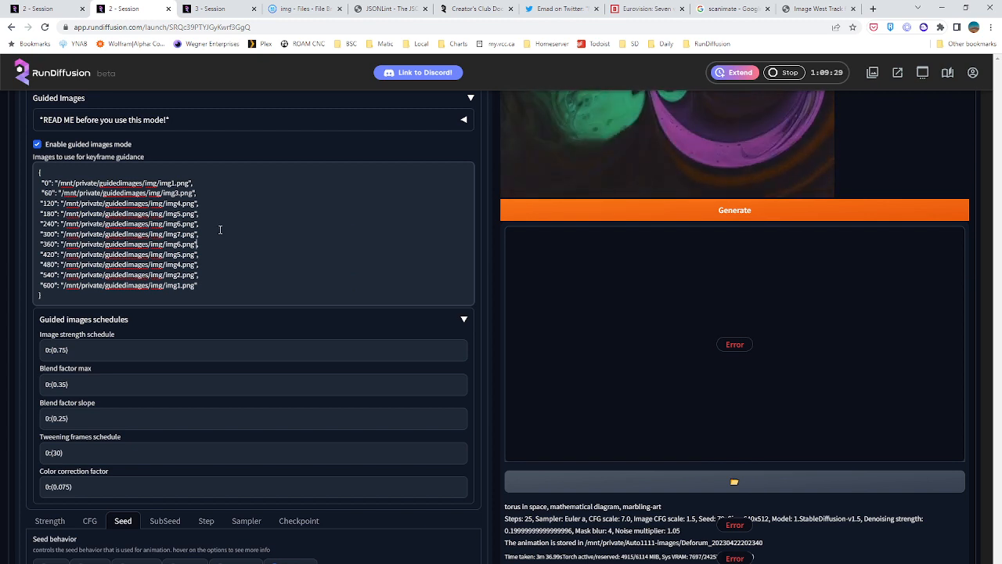
click(695, 209)
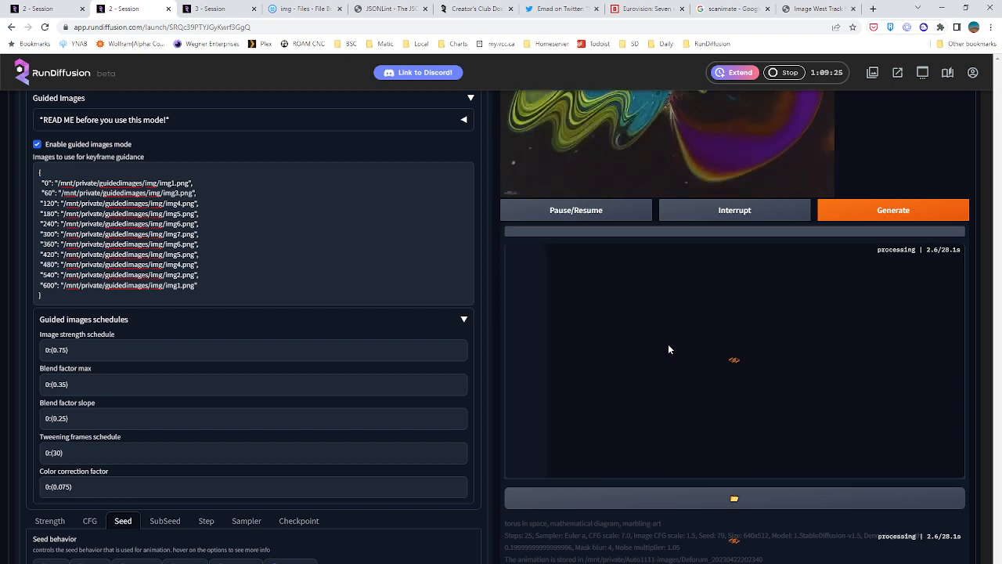
Start the txt2img batch with the darkroom_test3 prompt in the first session, and return to the Deforum render
click(40, 8)
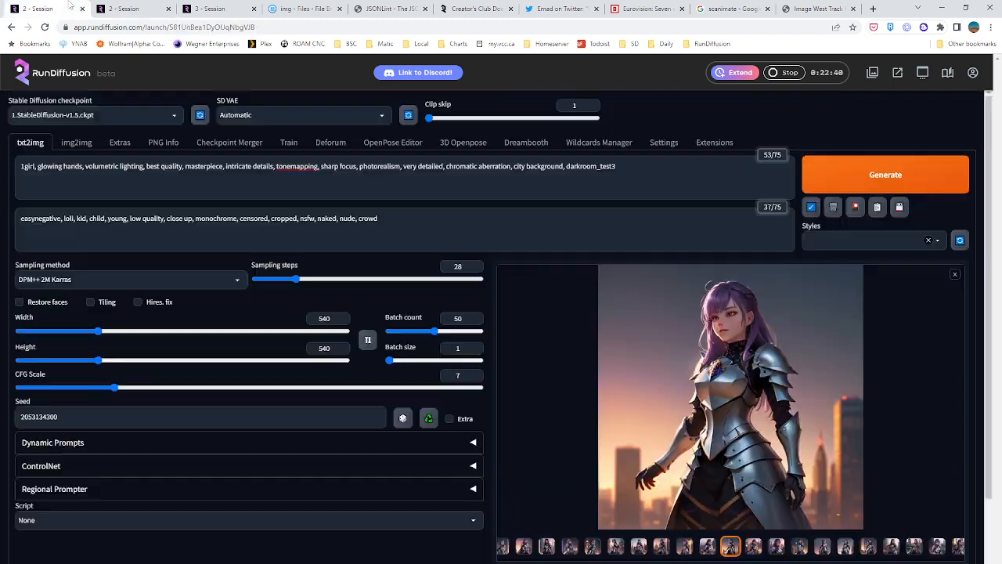
click(841, 178)
click(143, 7)
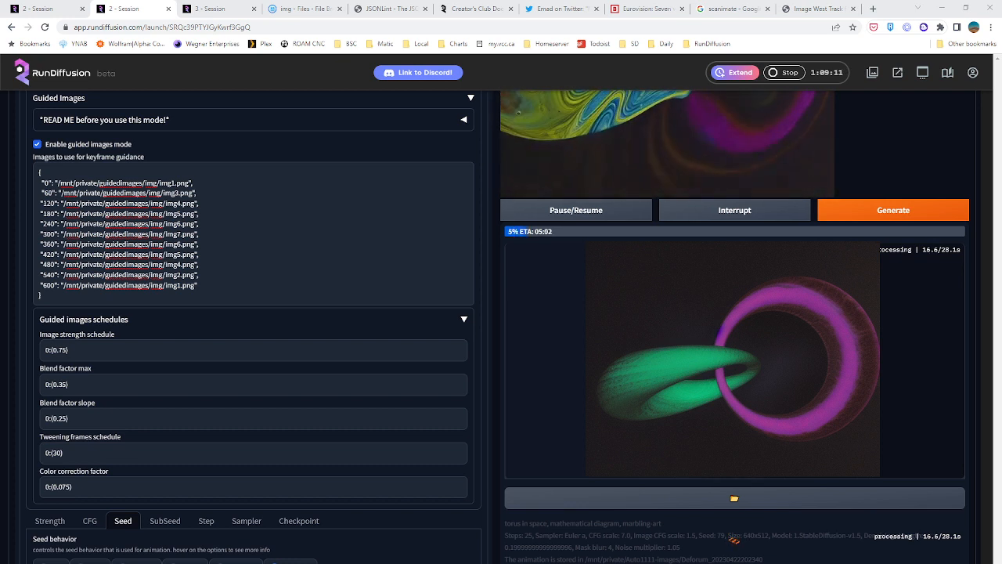
scroll(396, 323, up, 1)
scroll(353, 315, up, 3)
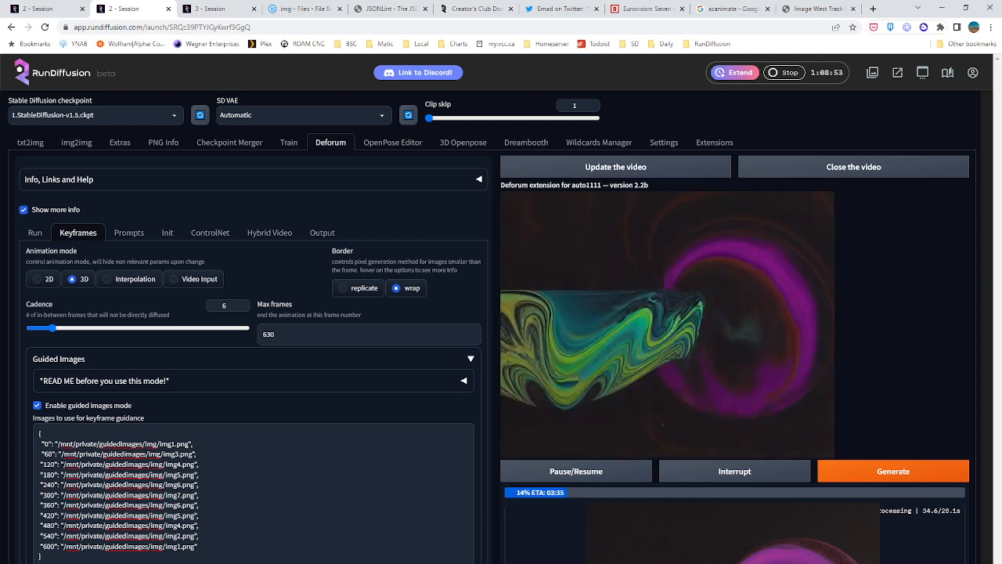
Check the txt2img batch in the first session, the idle third session and the Deforum render's progress
click(64, 8)
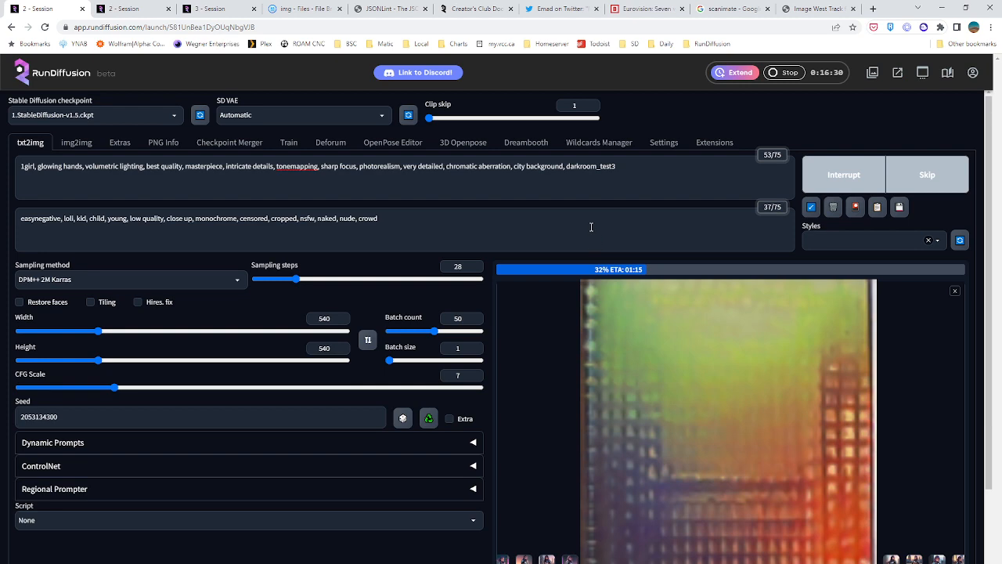
click(210, 7)
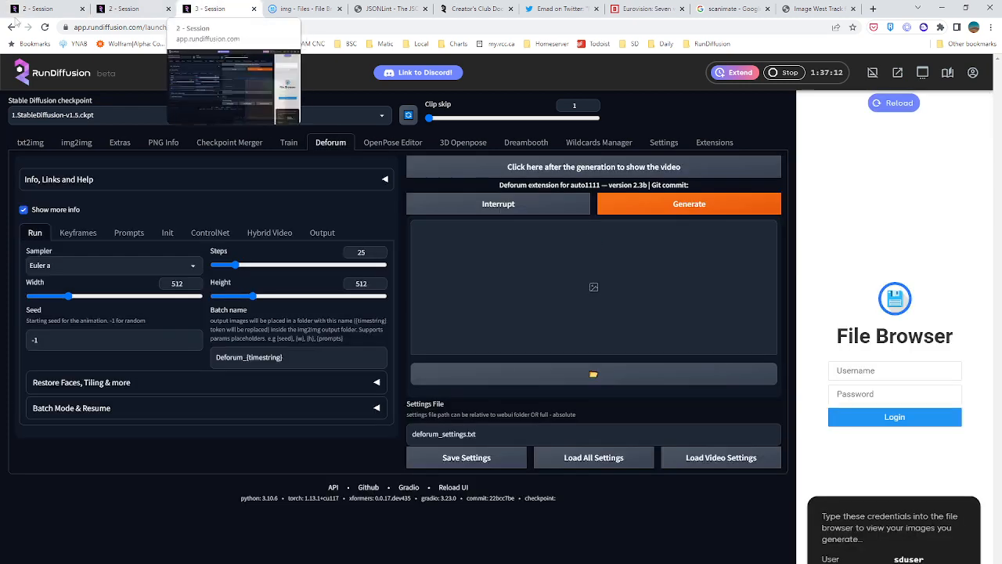
click(135, 7)
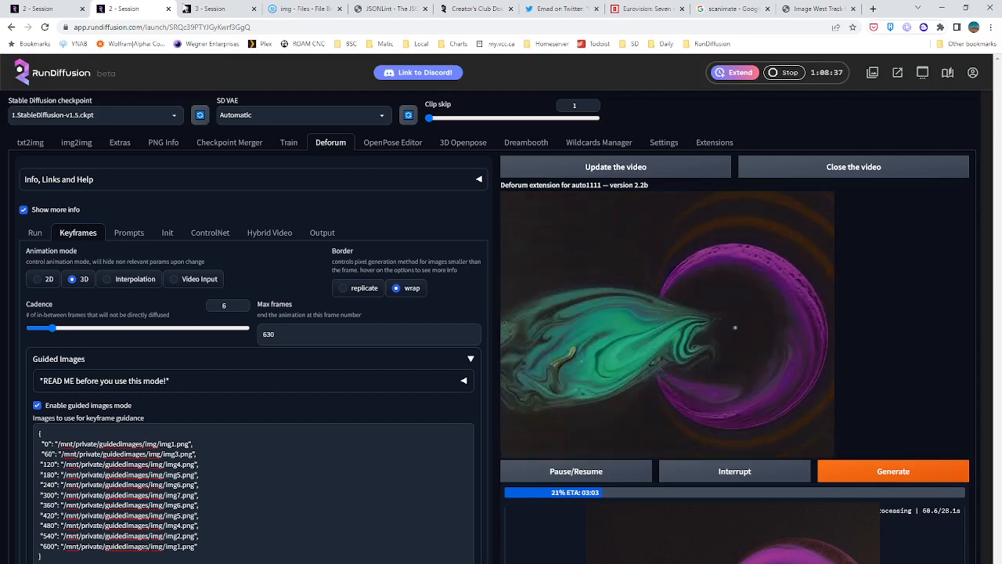
Switch to the third session, hide its file browser and look over the default Deforum keyframe and run settings
click(197, 8)
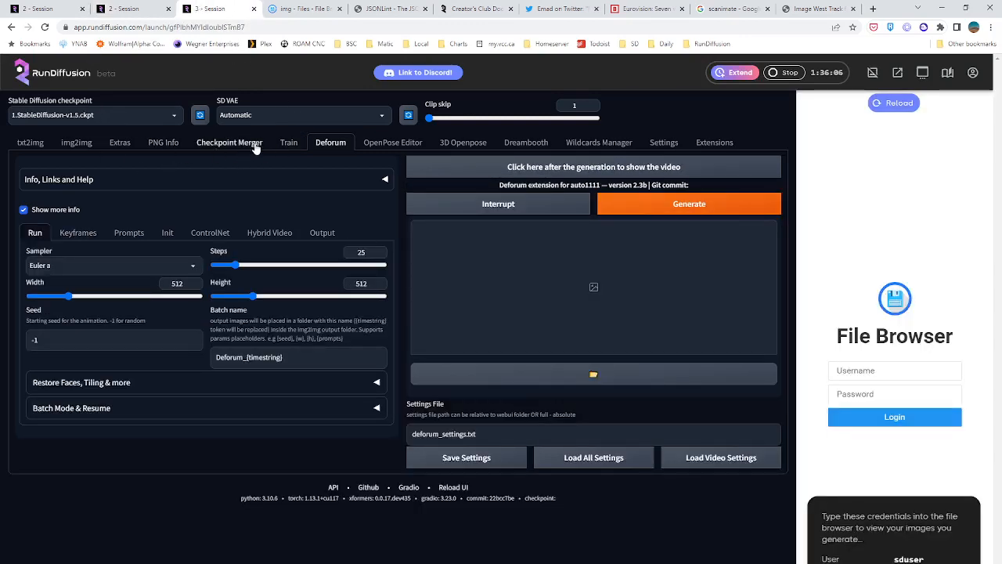
click(564, 464)
click(872, 75)
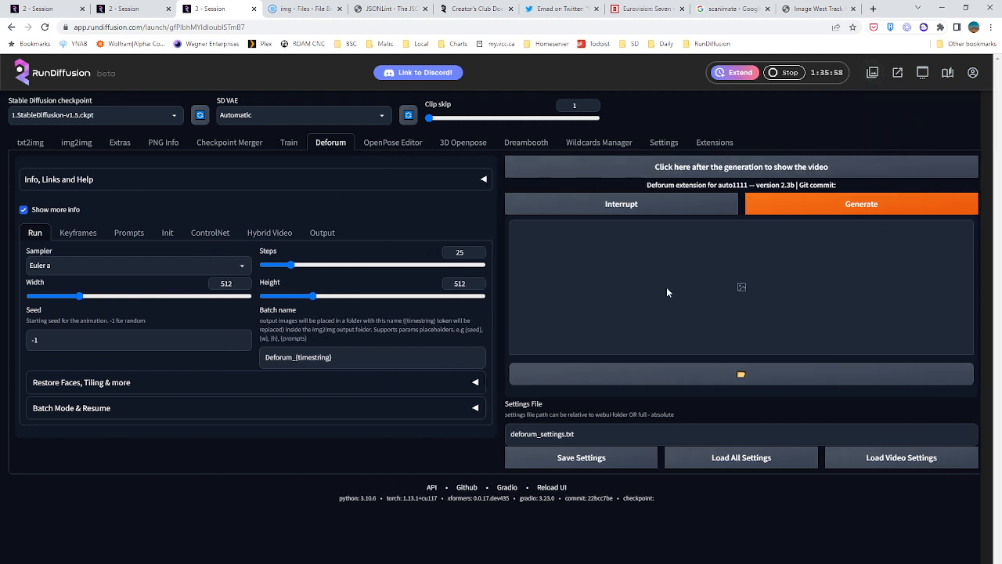
click(79, 235)
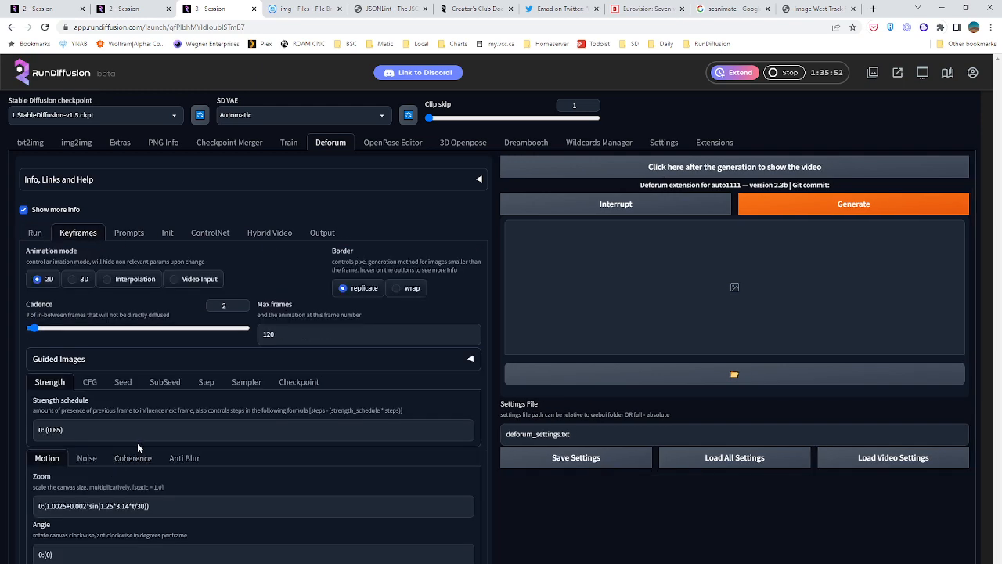
scroll(148, 434, down, 3)
scroll(51, 150, up, 1)
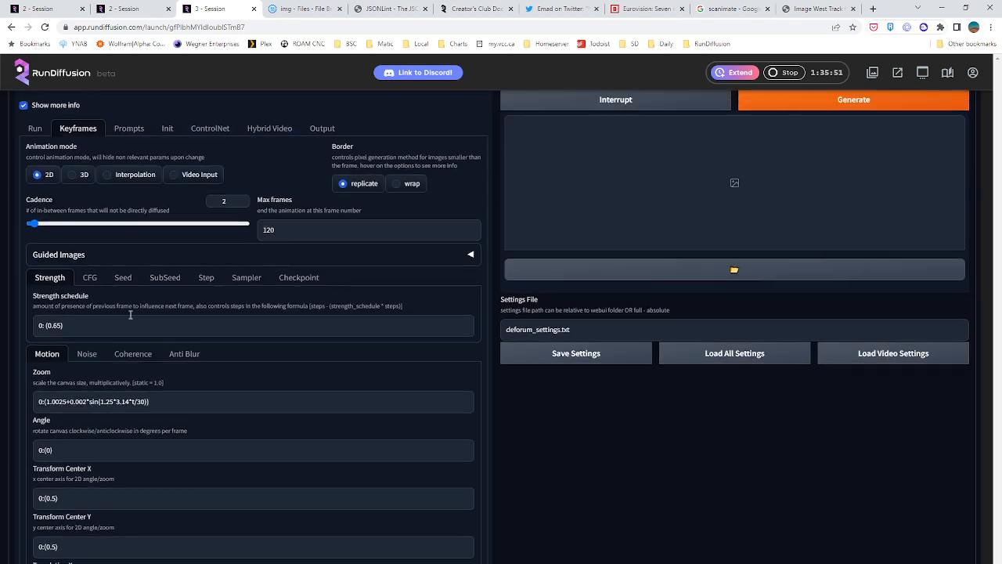
click(47, 129)
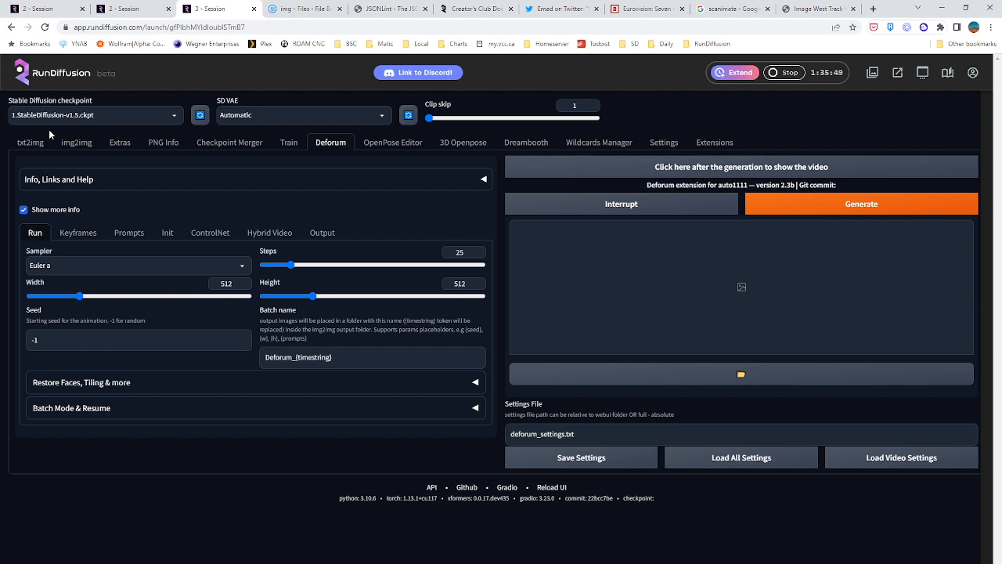
Try to load all Deforum settings from /mnt/private/deforum_settings.txt in the third session
click(513, 434)
text(/mnt/private)
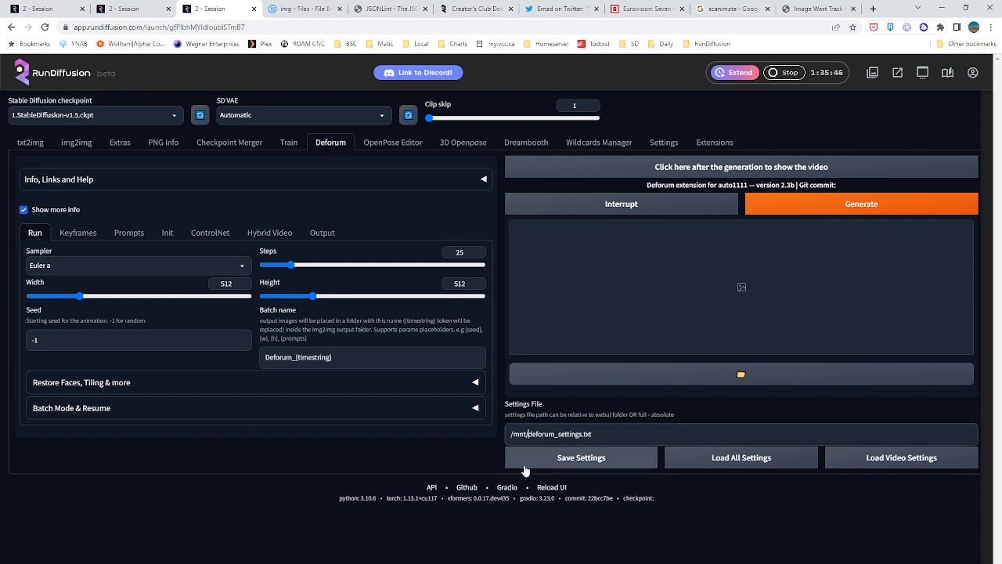
text(/)
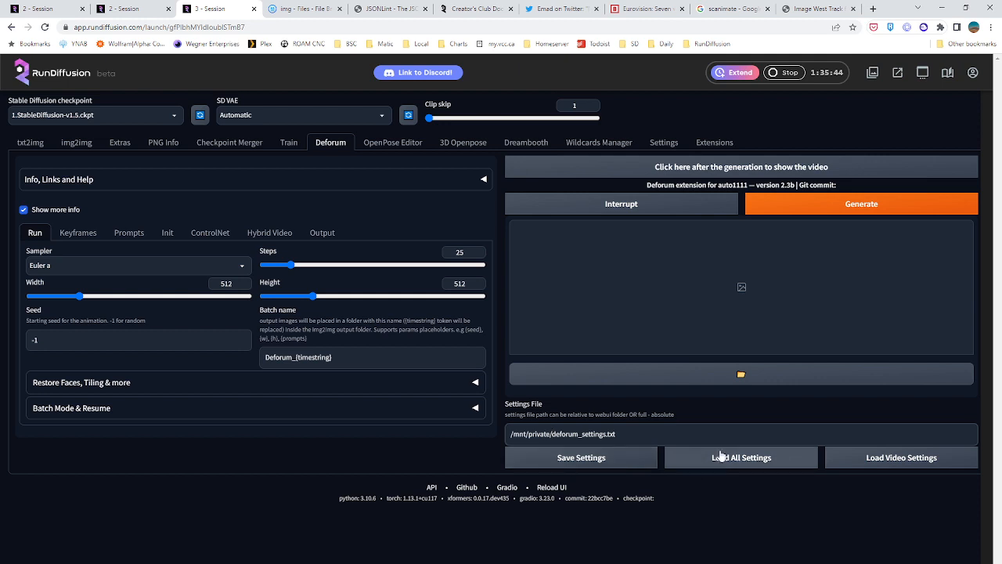
click(732, 458)
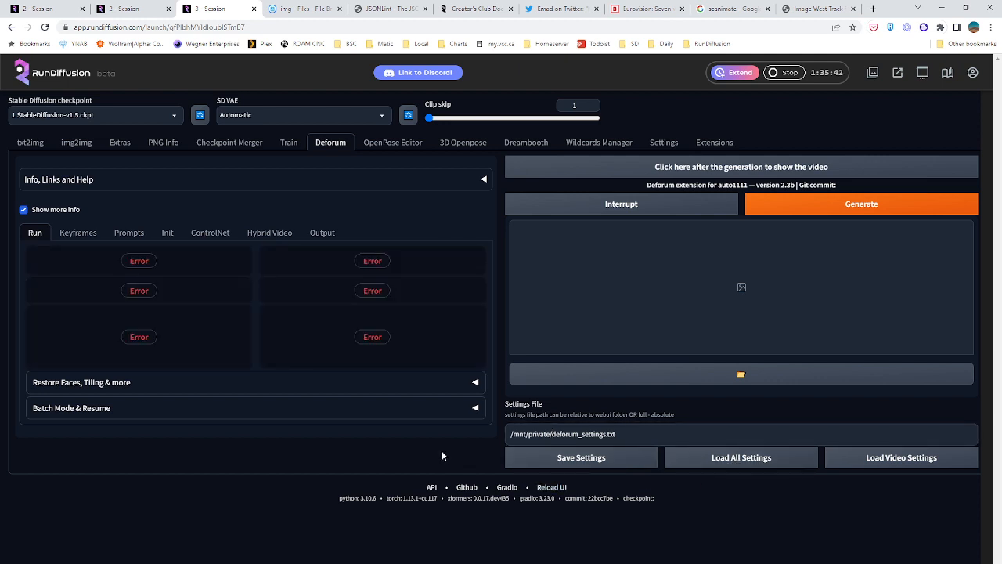
click(697, 463)
Stop the third session and check the progress of the Deforum render and the txt2img batch
click(779, 72)
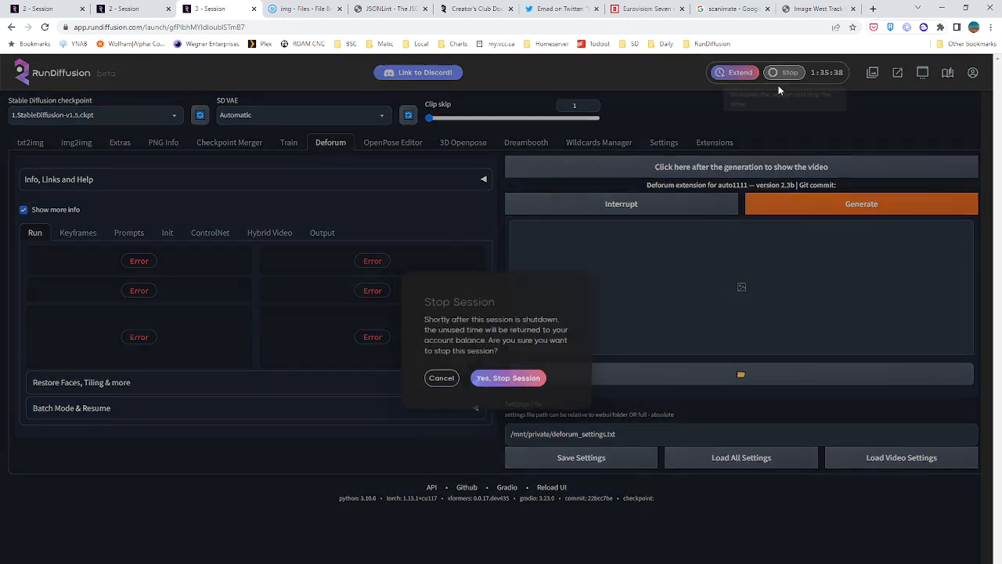
click(509, 381)
key(ctrl+shift+Tab)
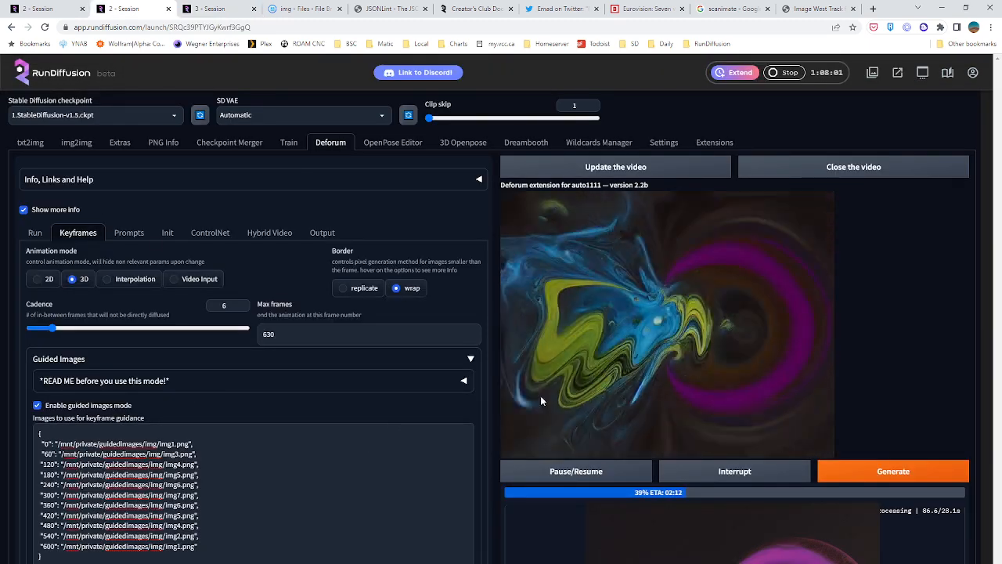
scroll(637, 374, down, 3)
click(61, 6)
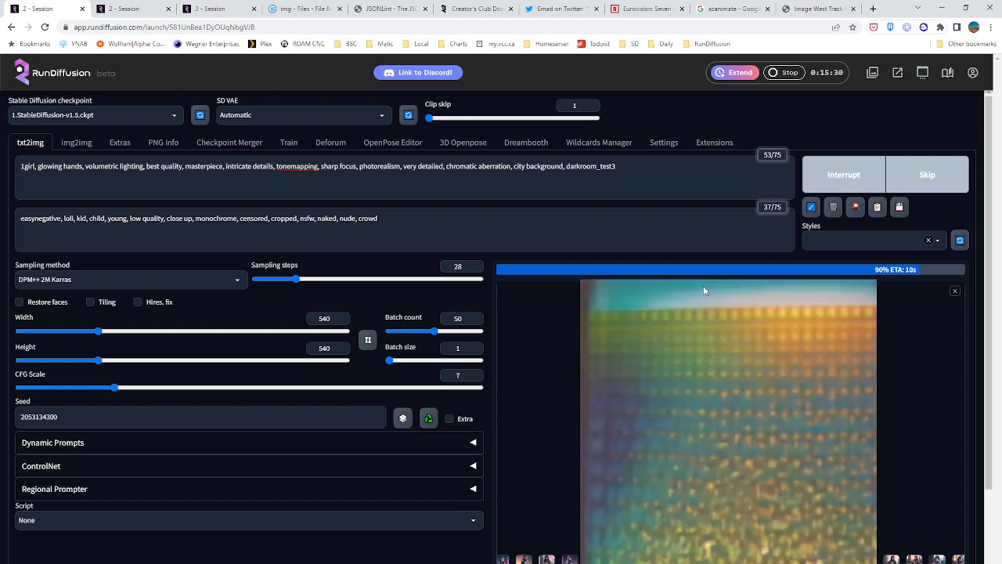
Extend the embedding name at the end of the txt2img prompt to darkroom_test3-6500
click(631, 163)
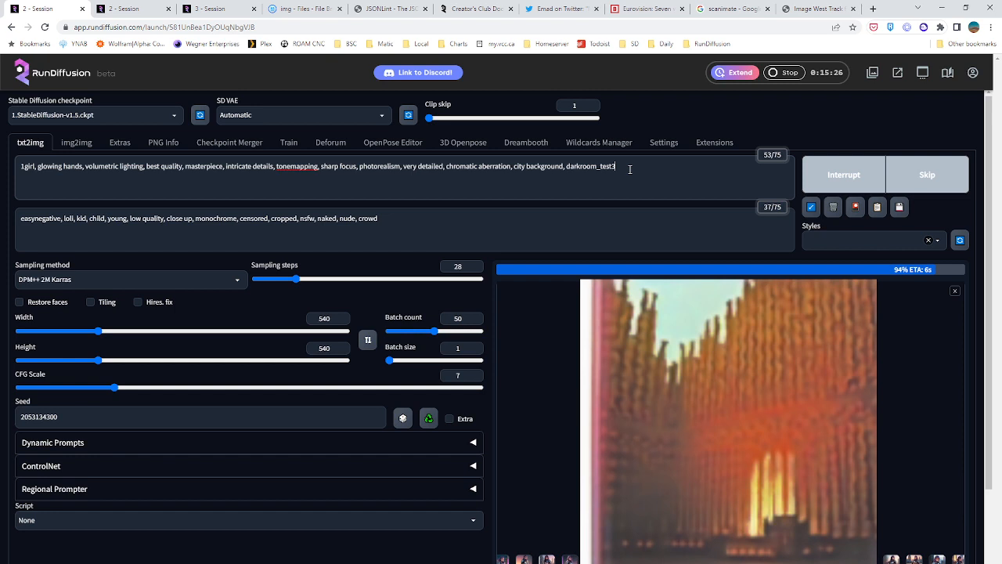
text(-6506)
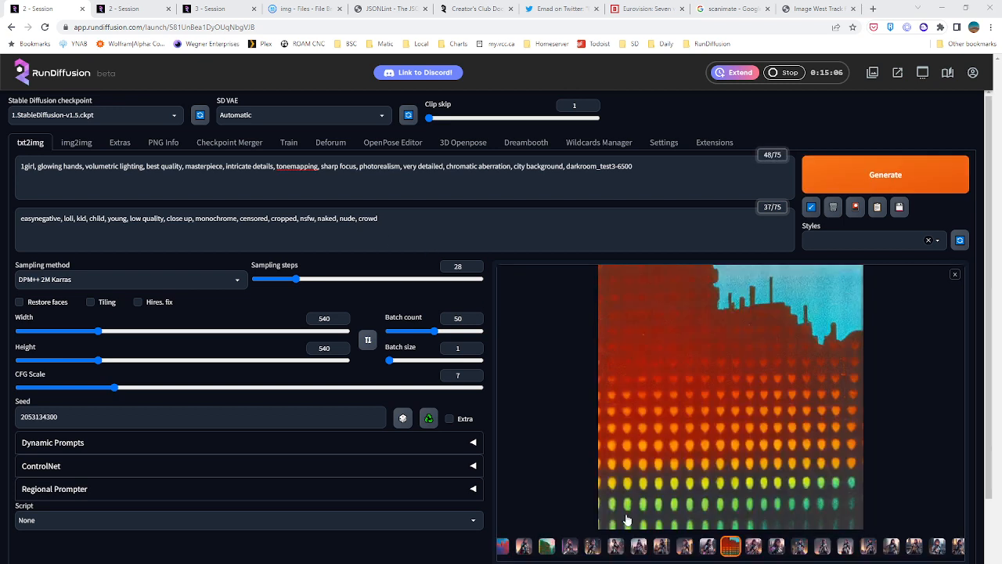
Look through the finished batch's images in the gallery and view the green building picture with orange windows enlarged
click(646, 550)
click(686, 551)
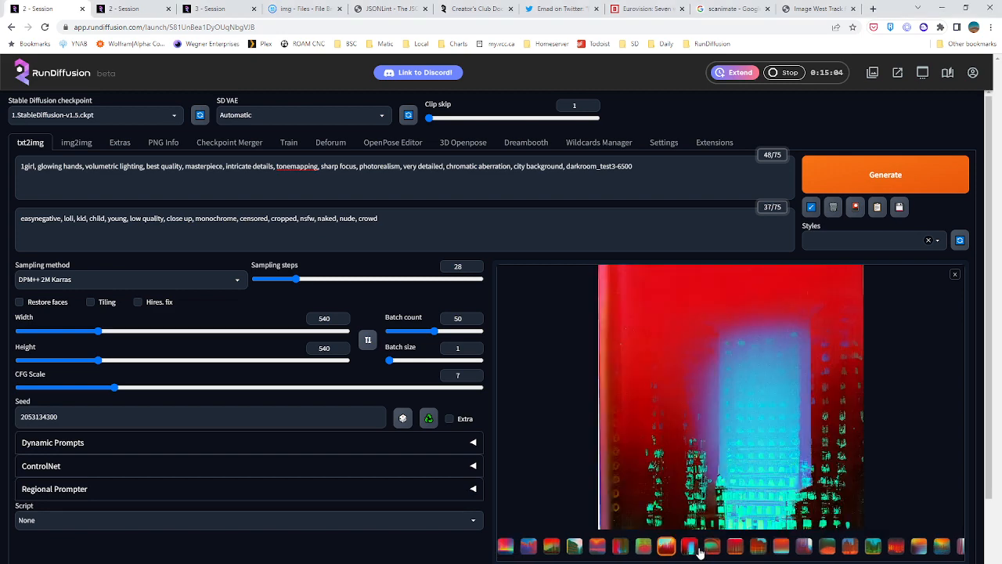
click(668, 550)
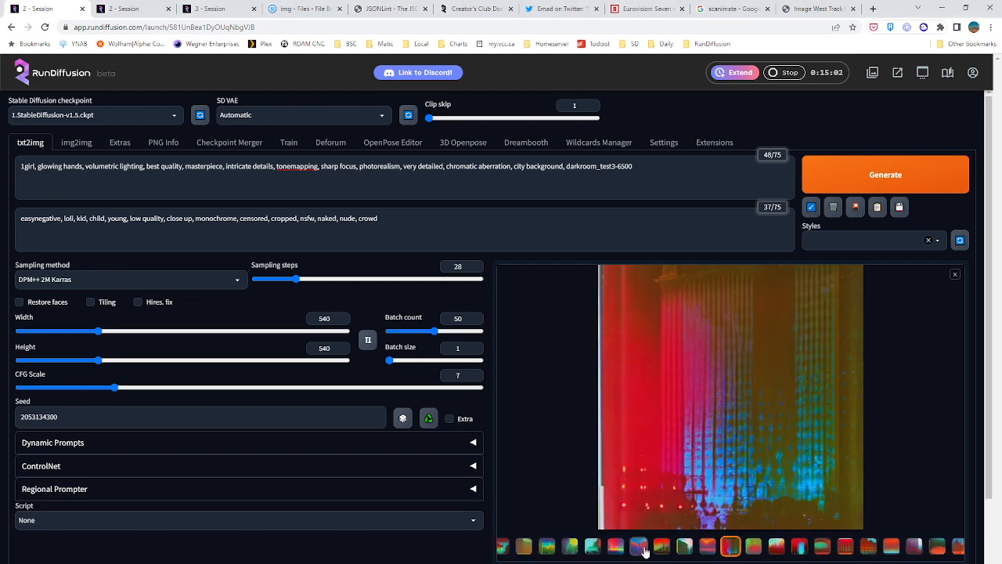
click(645, 552)
click(641, 549)
click(571, 551)
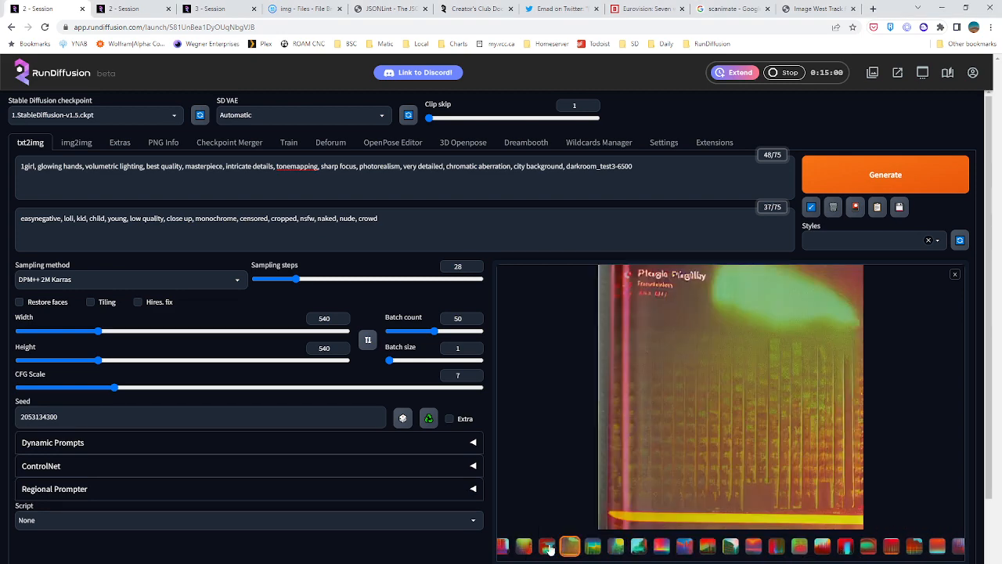
click(547, 550)
click(524, 550)
click(570, 551)
click(640, 553)
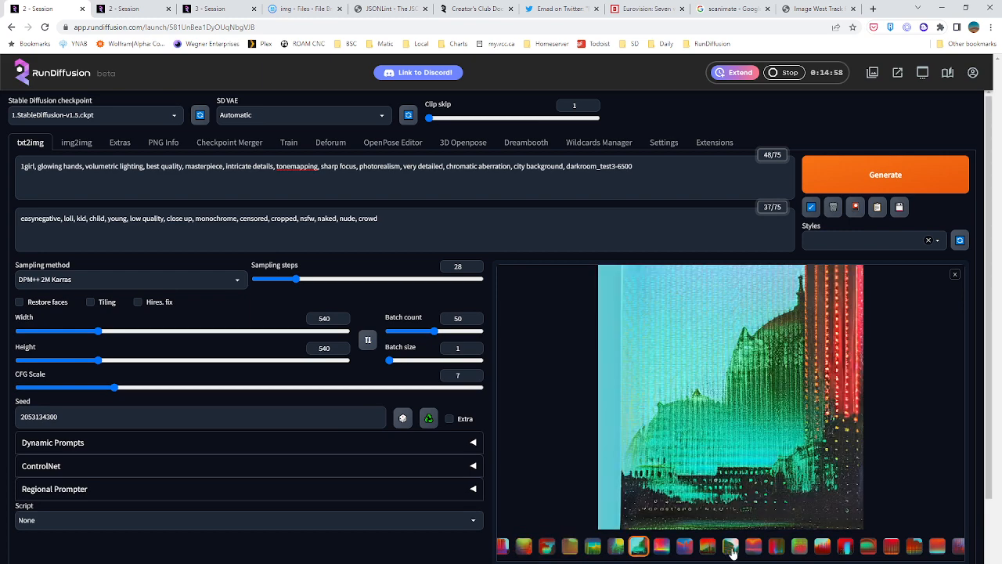
click(732, 551)
click(776, 551)
click(680, 550)
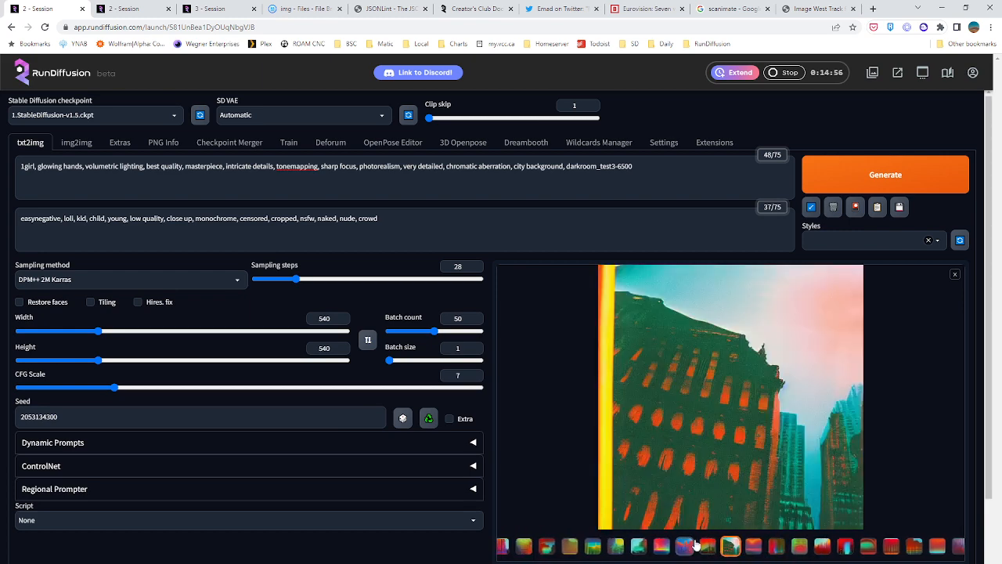
click(837, 498)
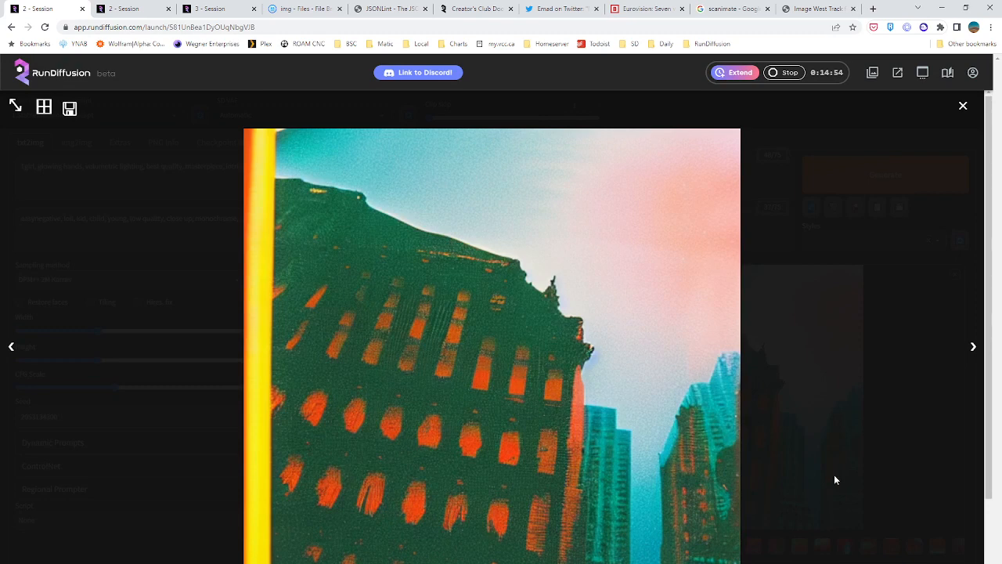
click(962, 106)
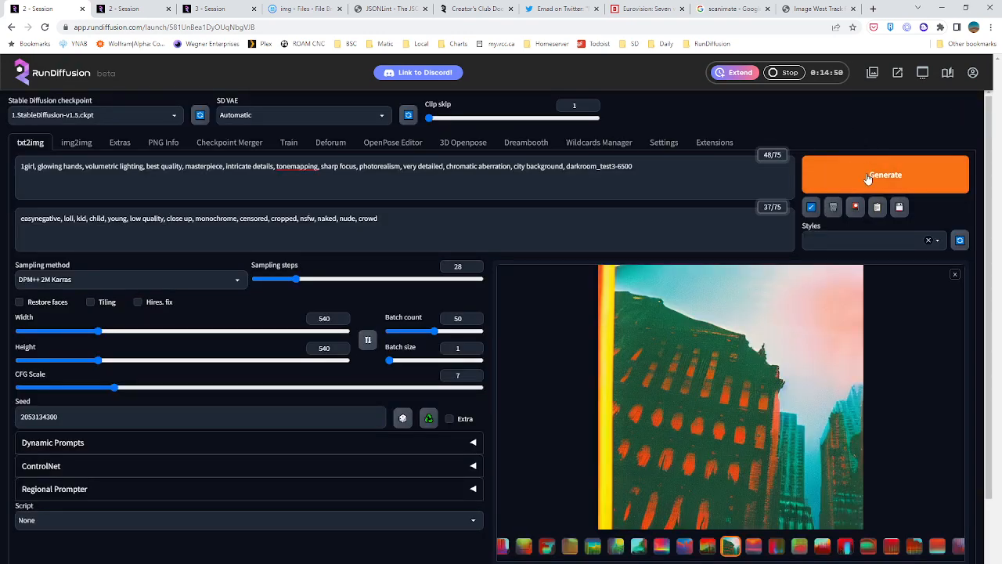
Generate a txt2img batch with the batch count set to 30, and check the Deforum render's progress in the second session
drag(463, 319, 394, 291)
text(30)
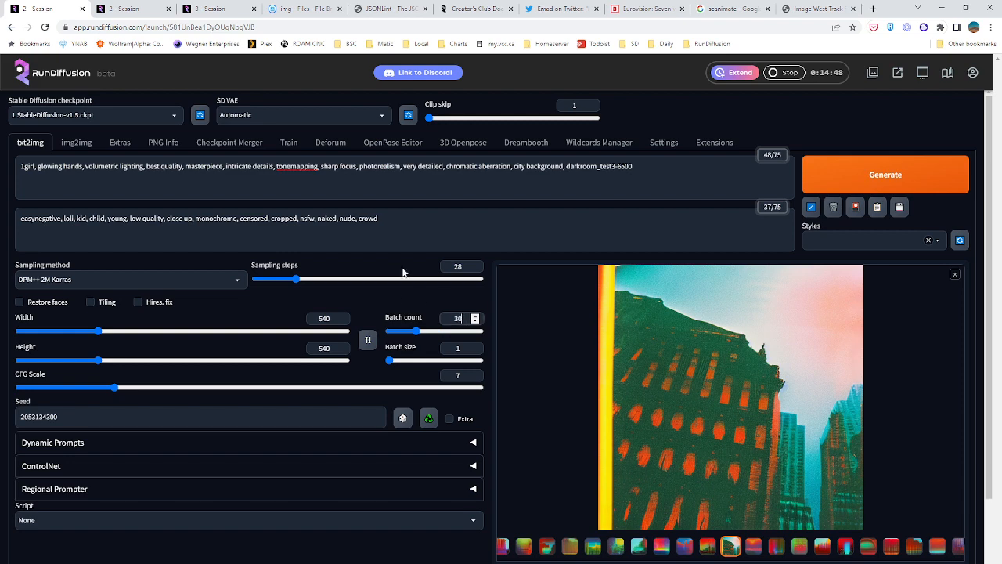
click(883, 182)
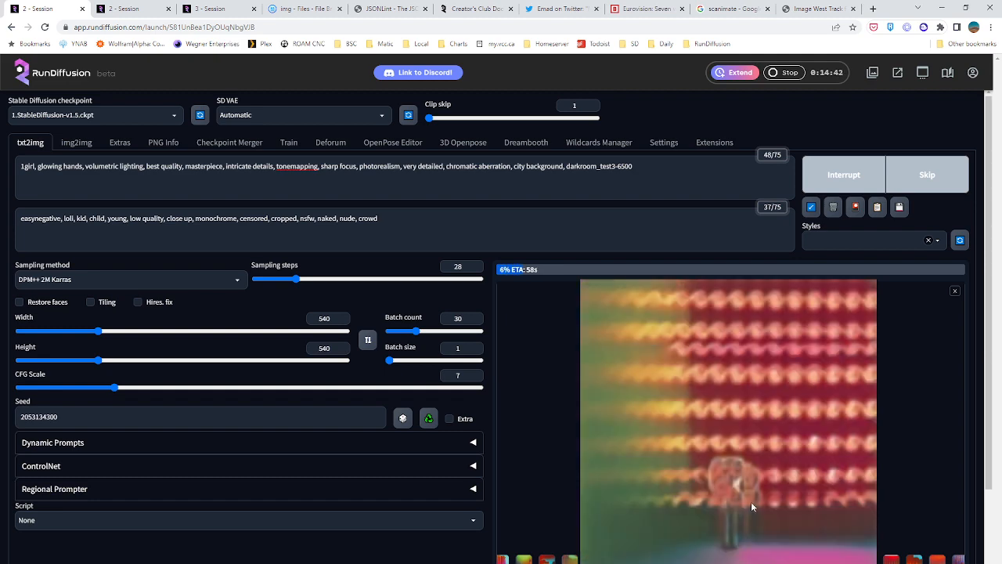
click(140, 11)
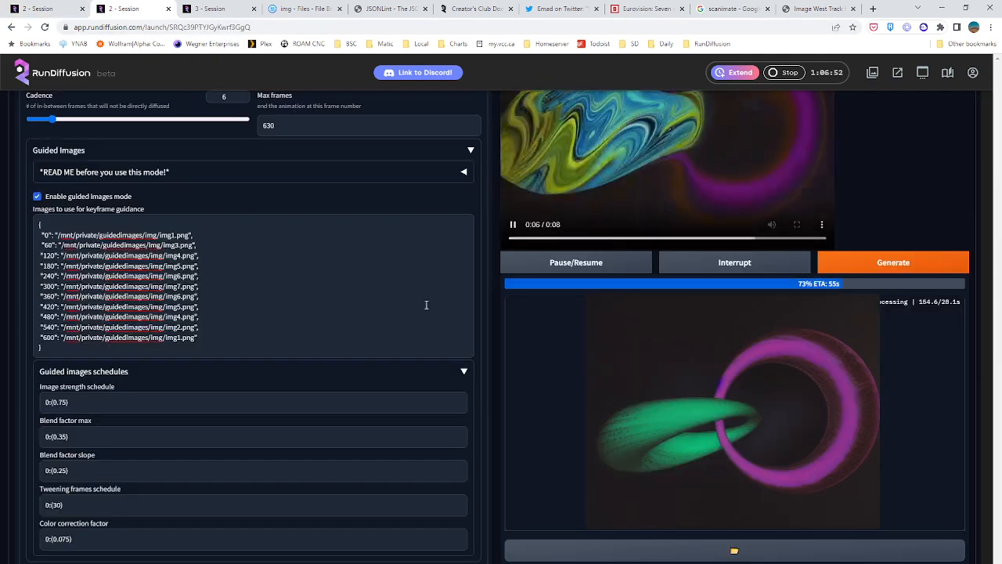
scroll(482, 315, up, 3)
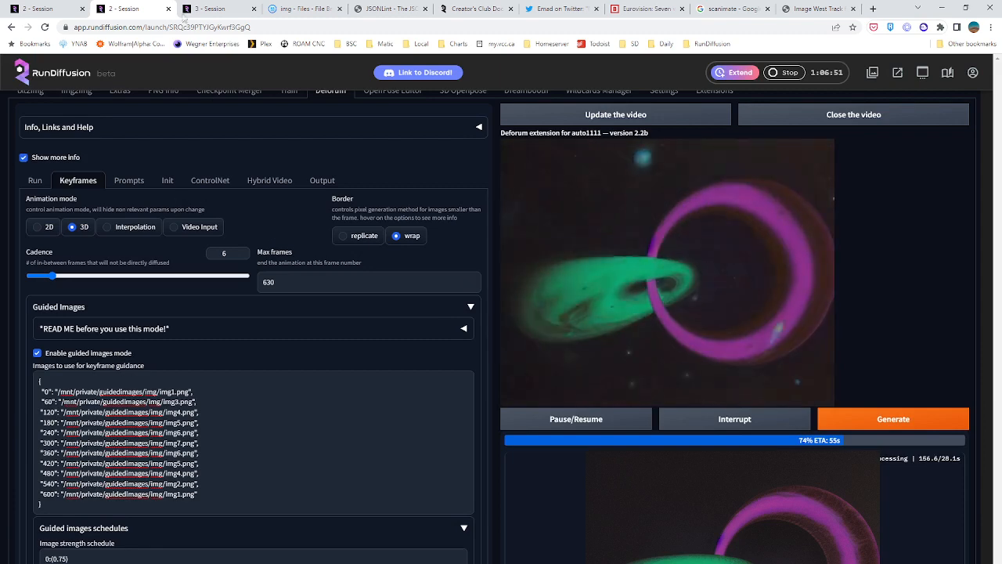
Configure a new third session with Automatic UI, Large hardware and Stable Diffusion V1.5, and launch it
click(223, 8)
click(829, 155)
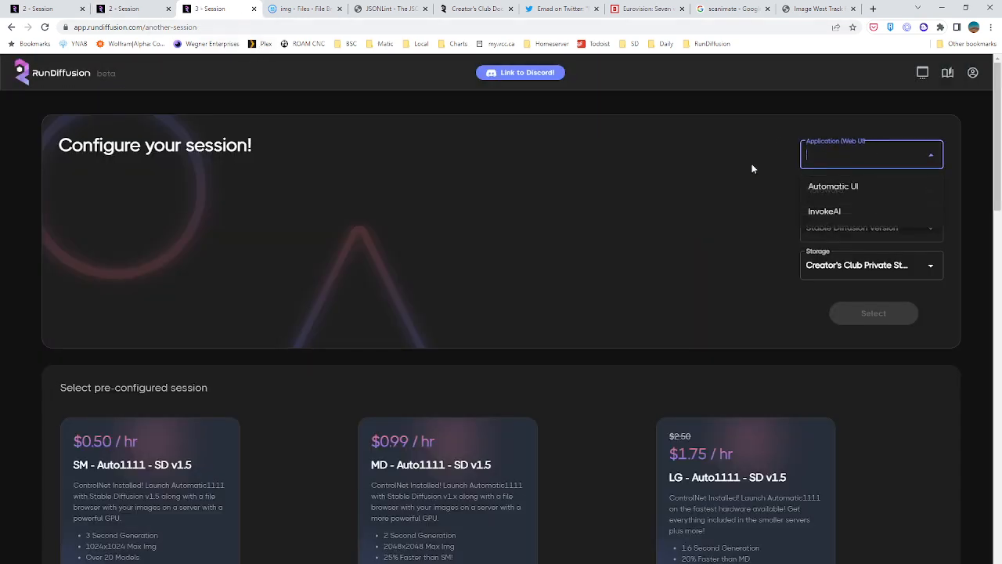
click(833, 187)
click(837, 191)
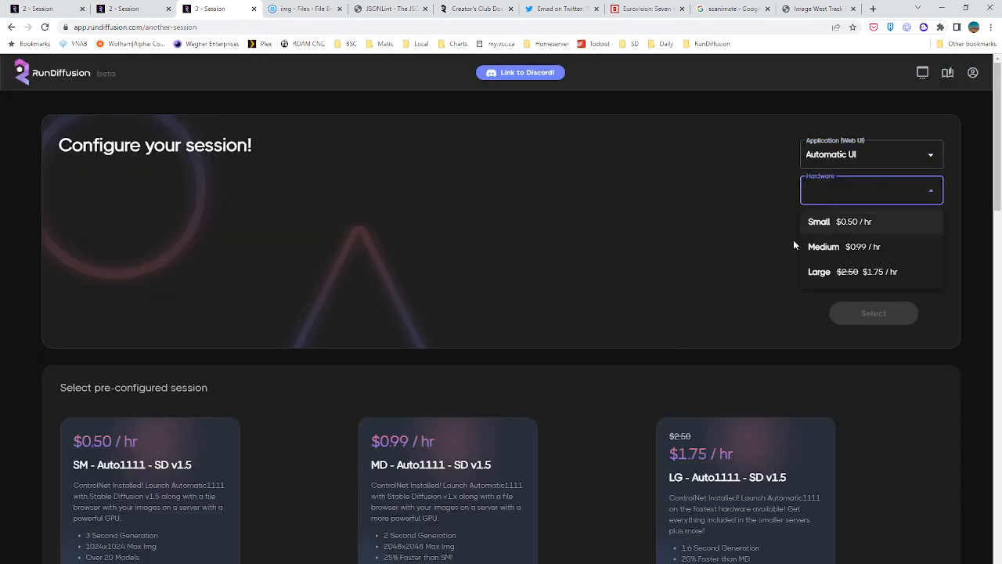
click(846, 272)
click(843, 227)
click(846, 262)
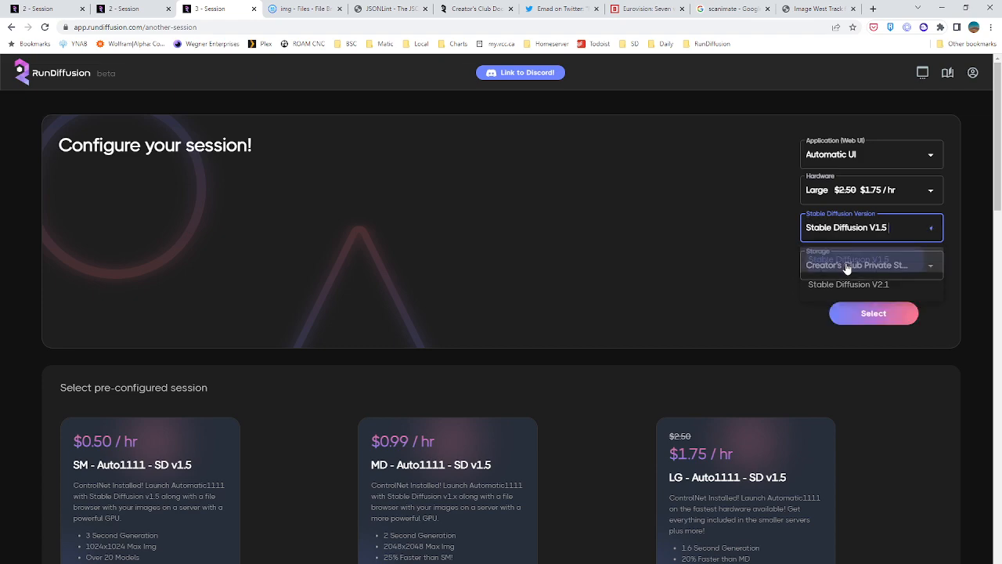
click(873, 313)
scroll(476, 445, down, 7)
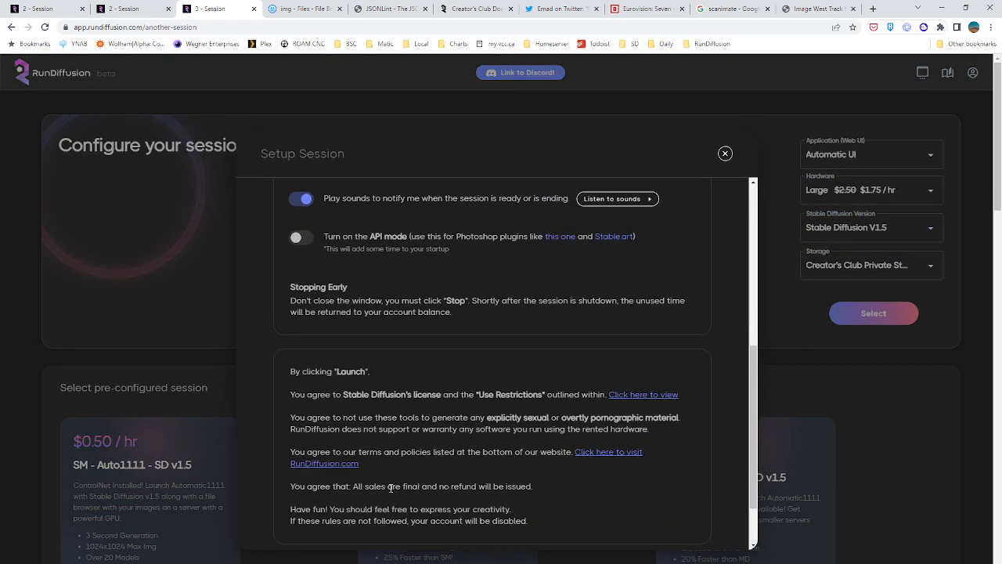
click(358, 504)
Check the Deforum render's output details in the second session and the account's balance and storage
click(138, 9)
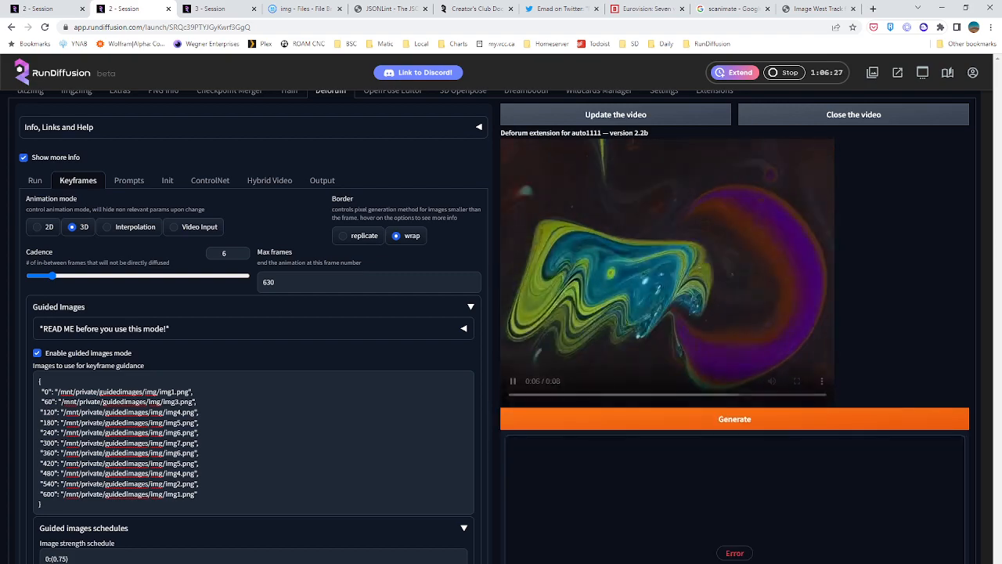
scroll(638, 313, down, 3)
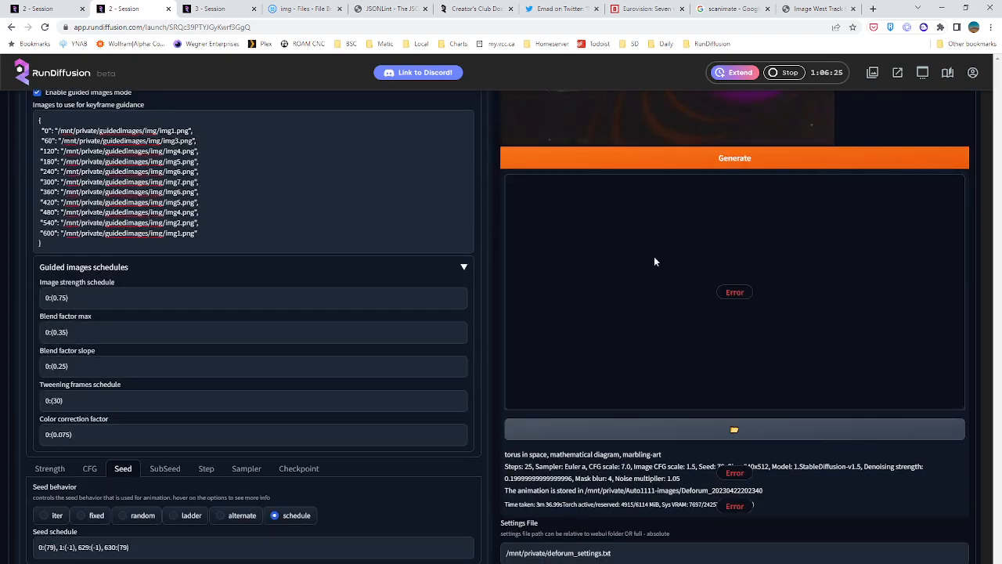
click(972, 72)
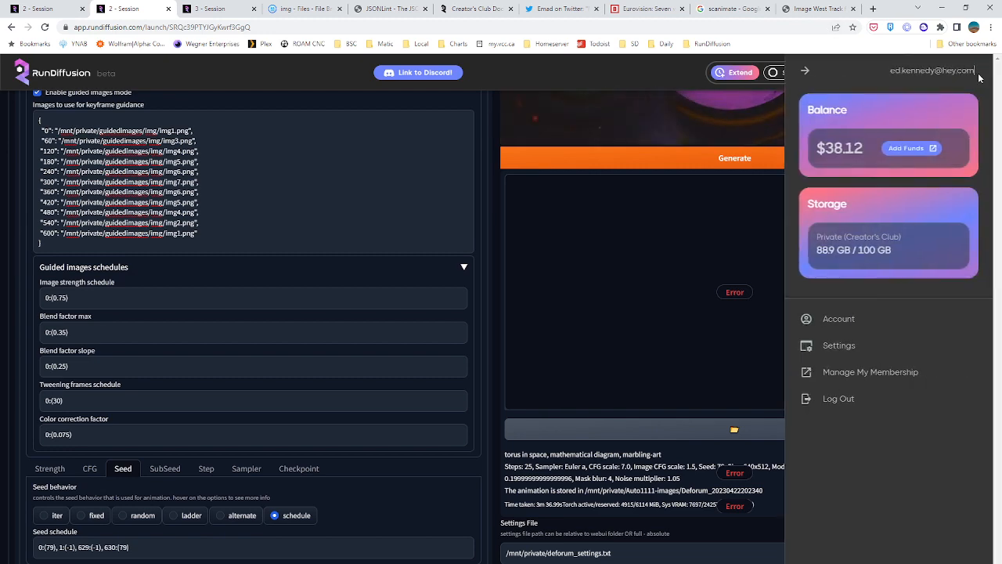
click(805, 71)
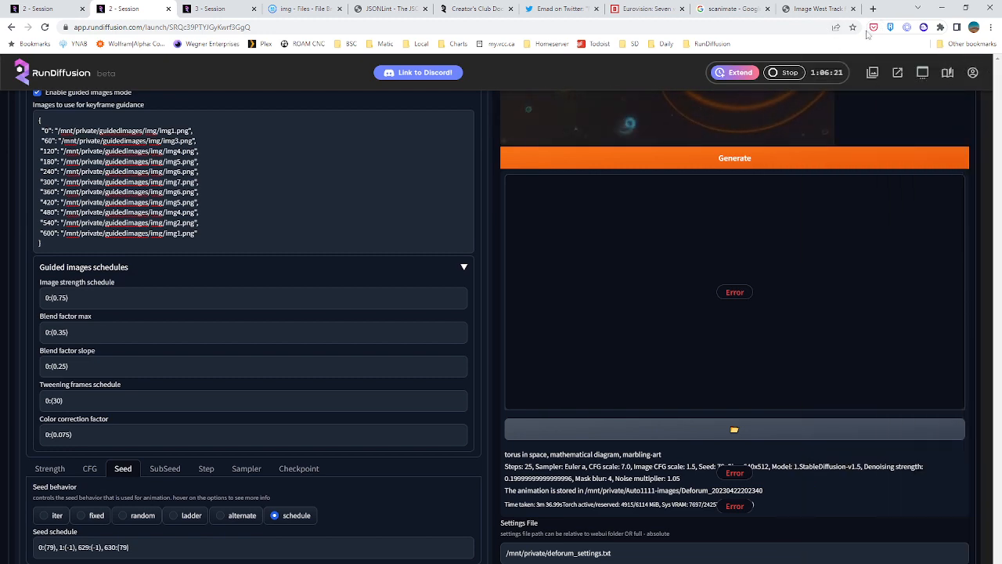
Review the Deforum preview video alongside the keyframe settings and the guide images folder, and close the video
scroll(525, 232, up, 2)
scroll(362, 215, up, 1)
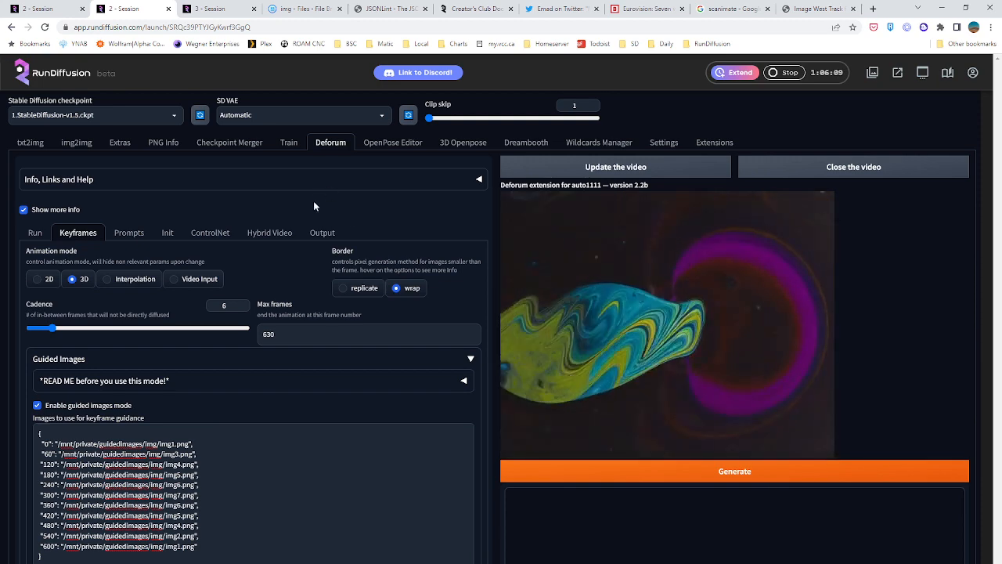
scroll(548, 352, down, 3)
scroll(605, 185, up, 2)
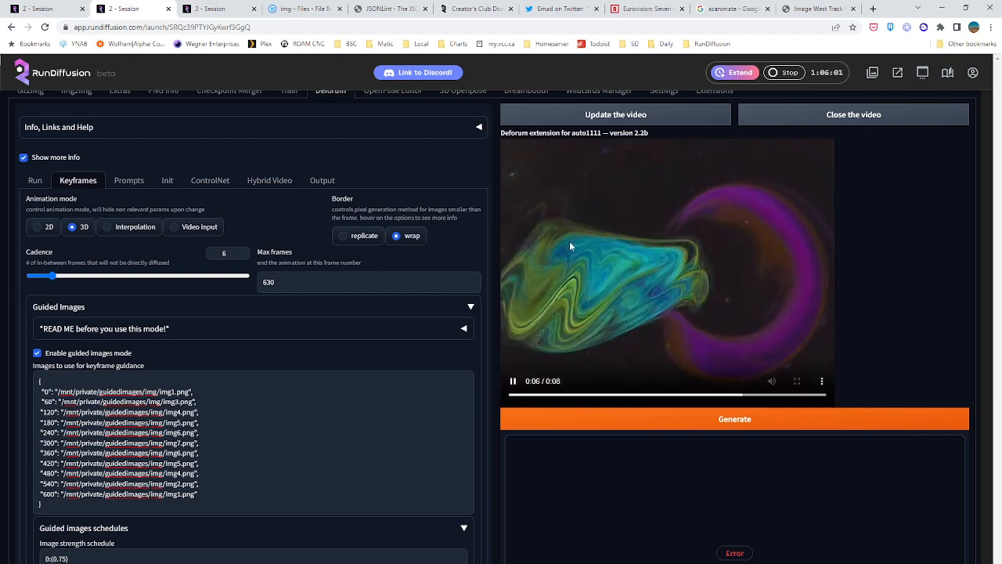
scroll(595, 462, down, 1)
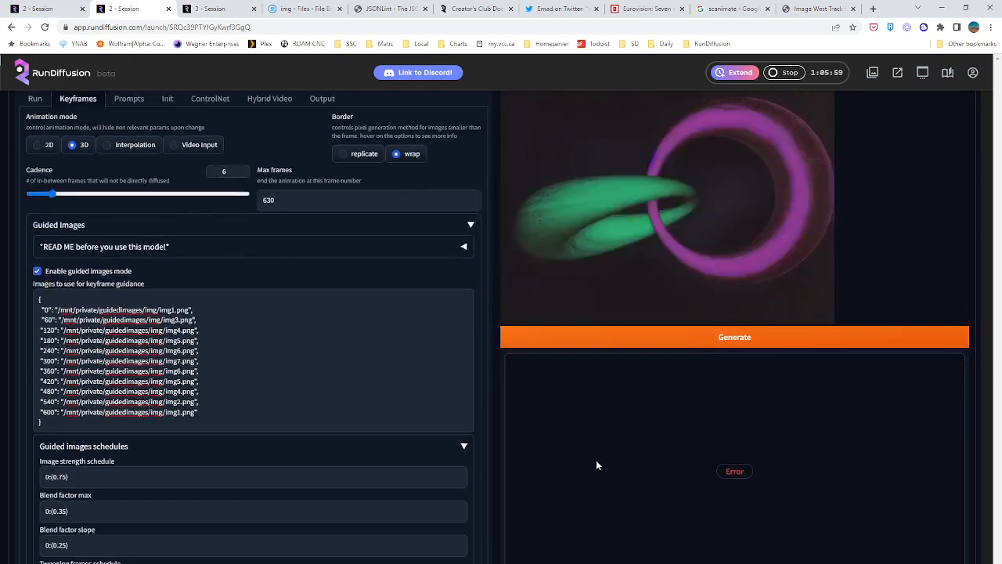
scroll(596, 460, up, 2)
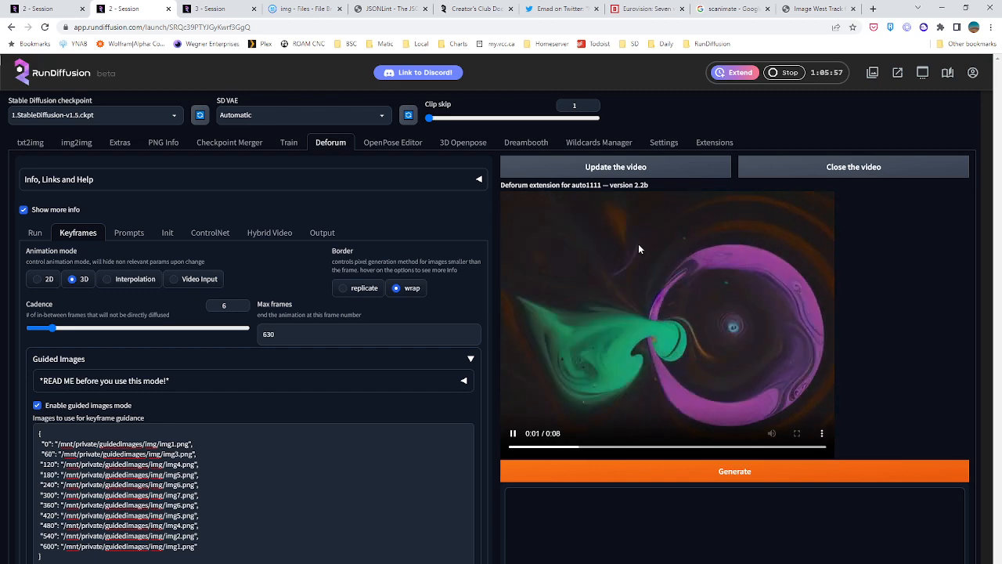
click(302, 8)
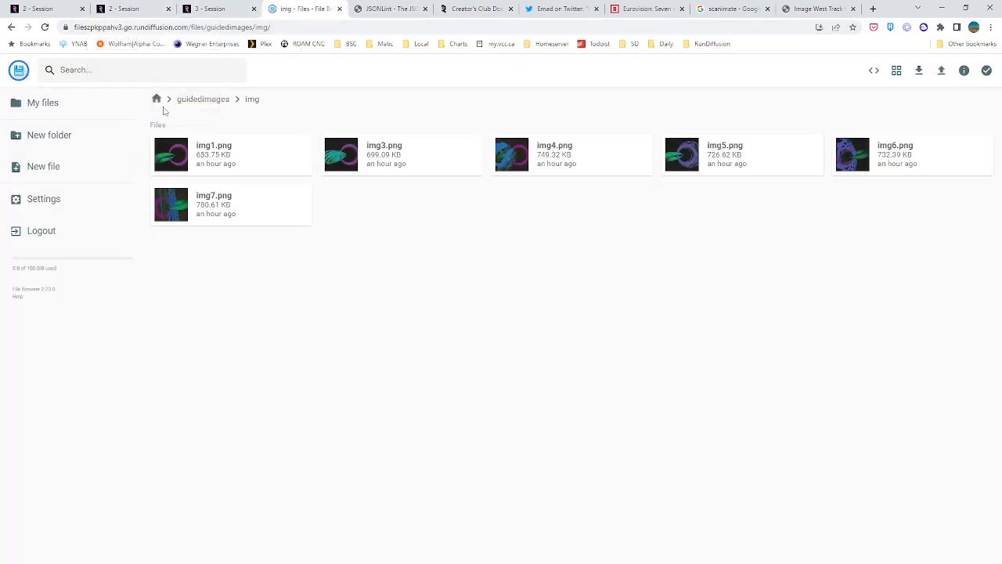
click(149, 10)
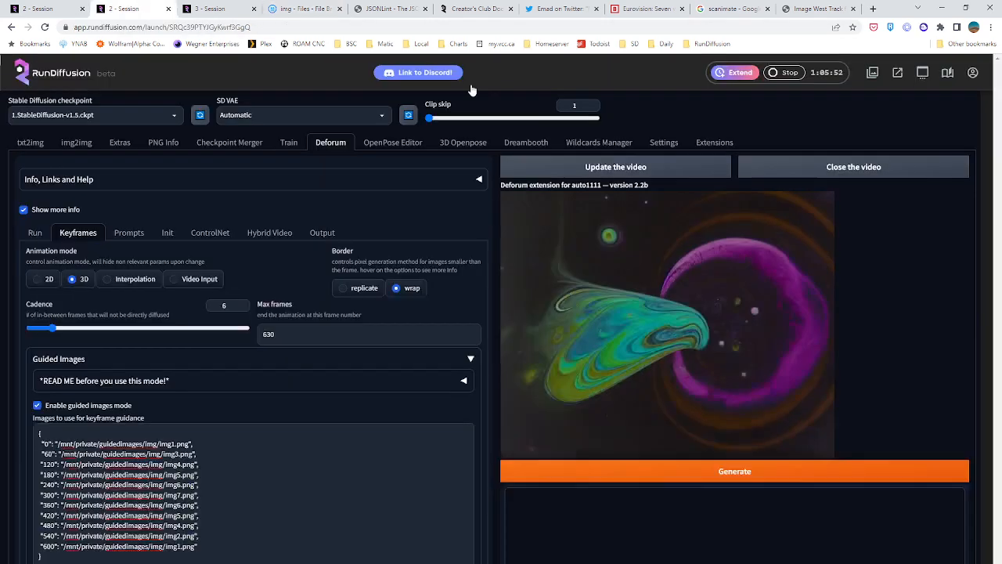
click(811, 172)
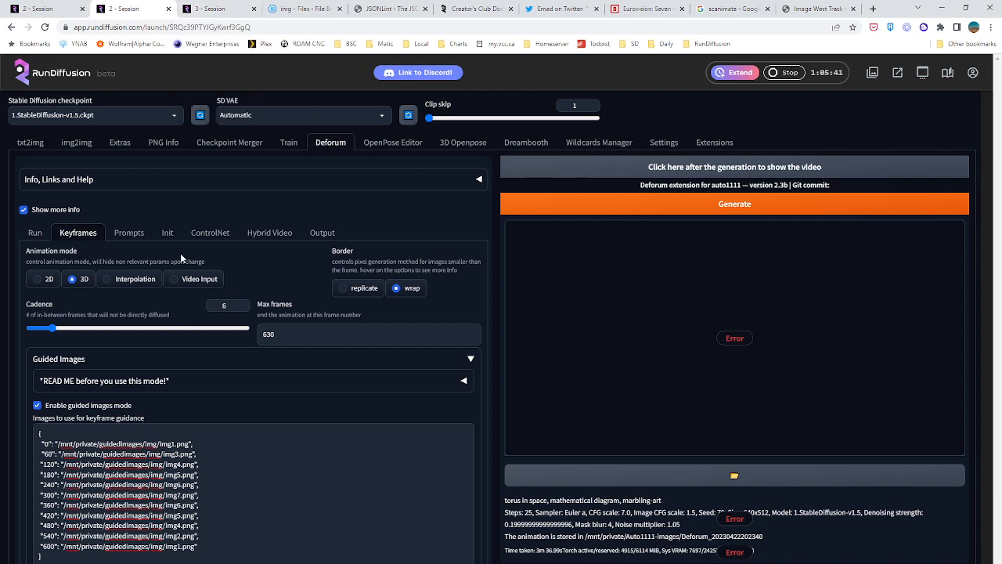
Review the finished darkroom_test3-6500 batch in the first session by browsing the generated images at full size, and close the viewer
key(ctrl+shift+Tab)
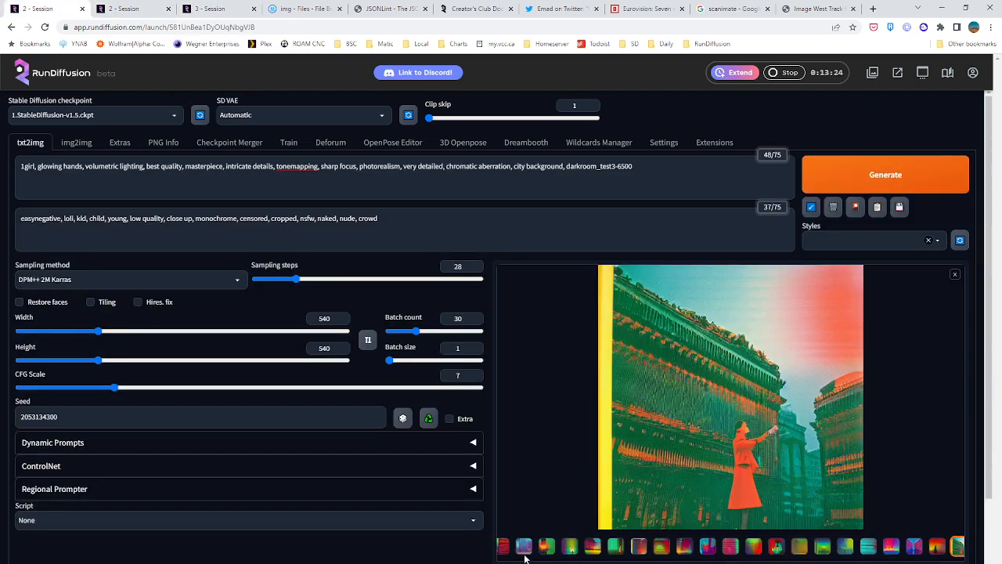
click(546, 550)
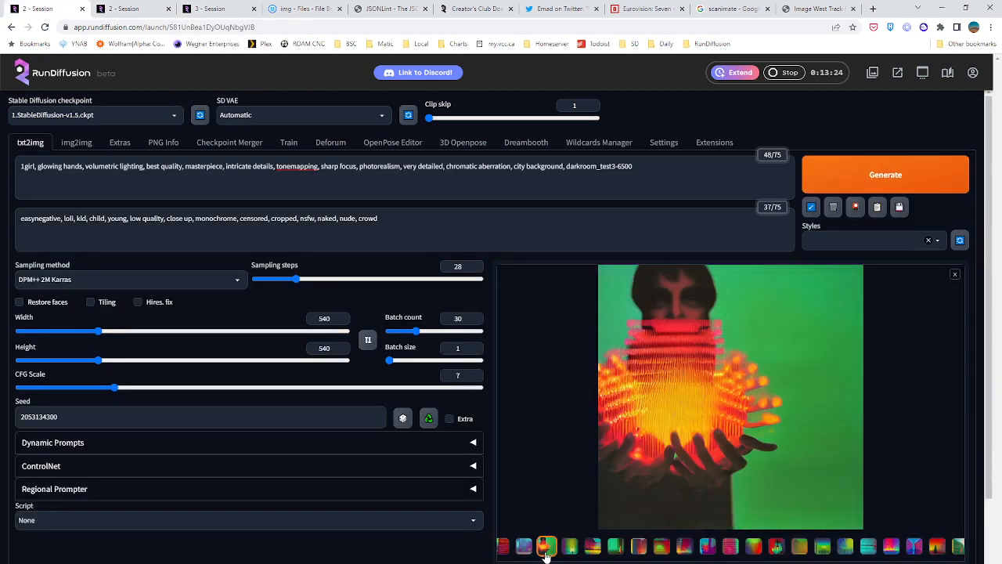
click(696, 376)
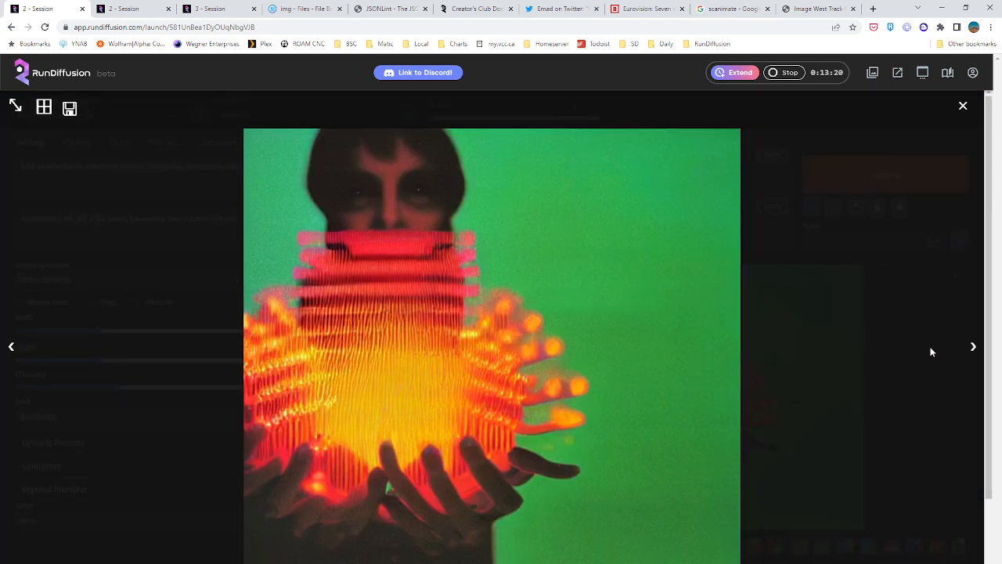
click(974, 356)
click(973, 356)
click(973, 356)
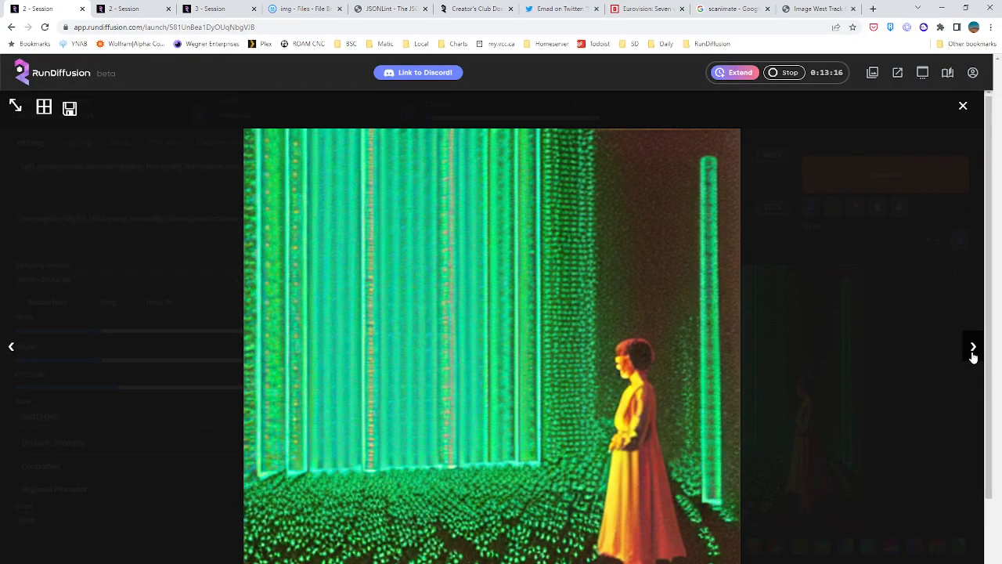
click(973, 357)
click(973, 356)
click(974, 357)
click(973, 357)
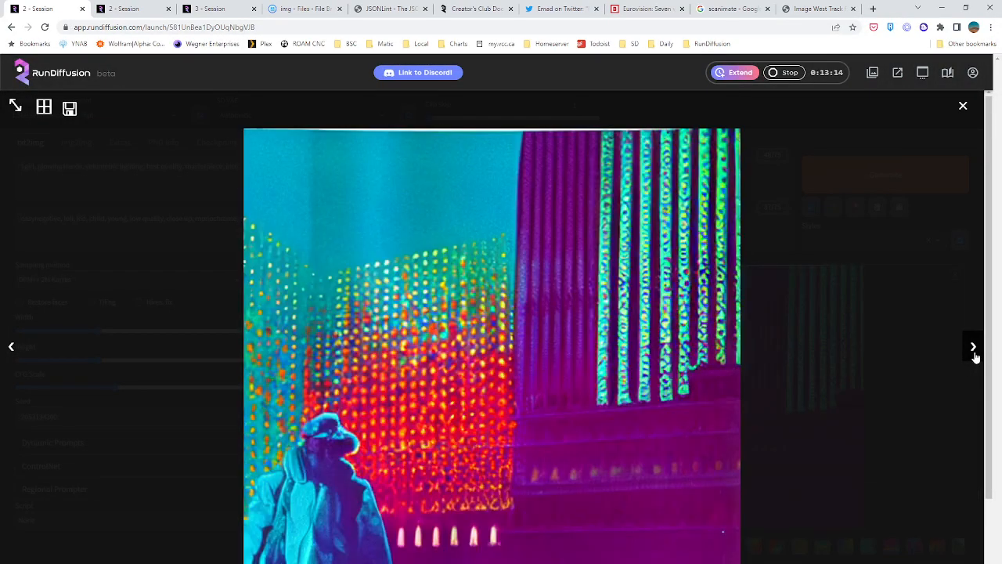
click(974, 356)
click(974, 356)
click(973, 357)
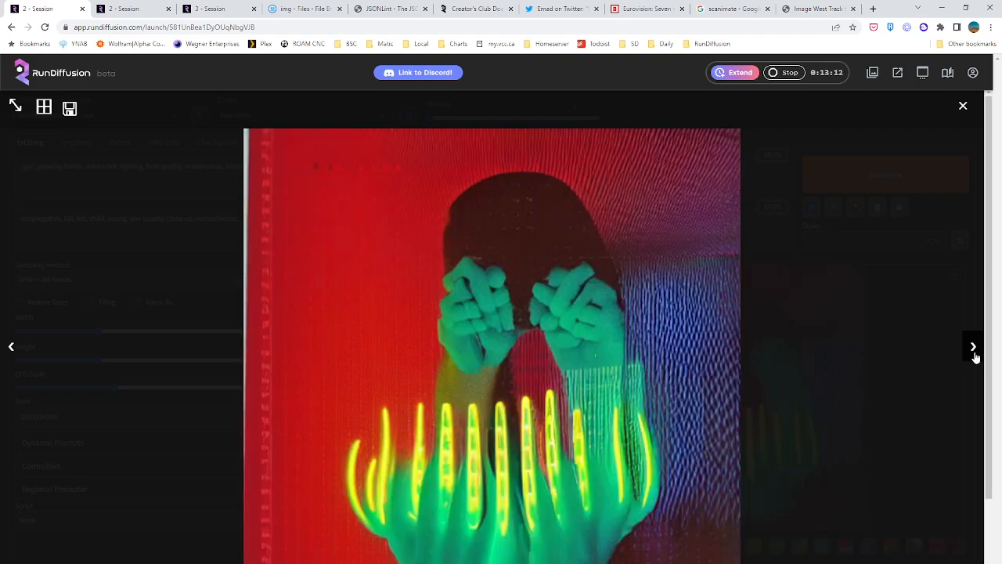
click(973, 356)
click(974, 356)
click(974, 356)
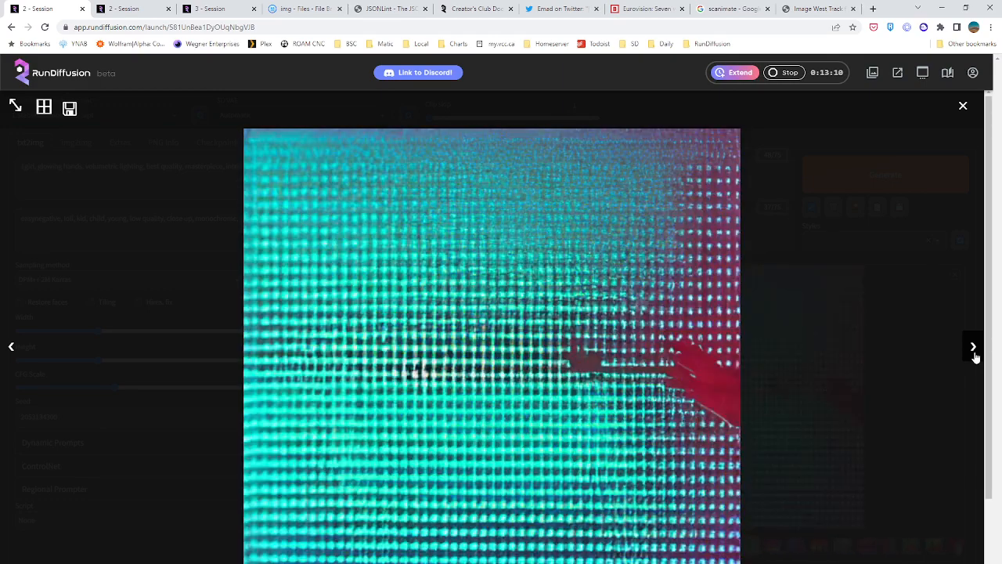
click(974, 356)
click(974, 356)
click(974, 356)
click(973, 356)
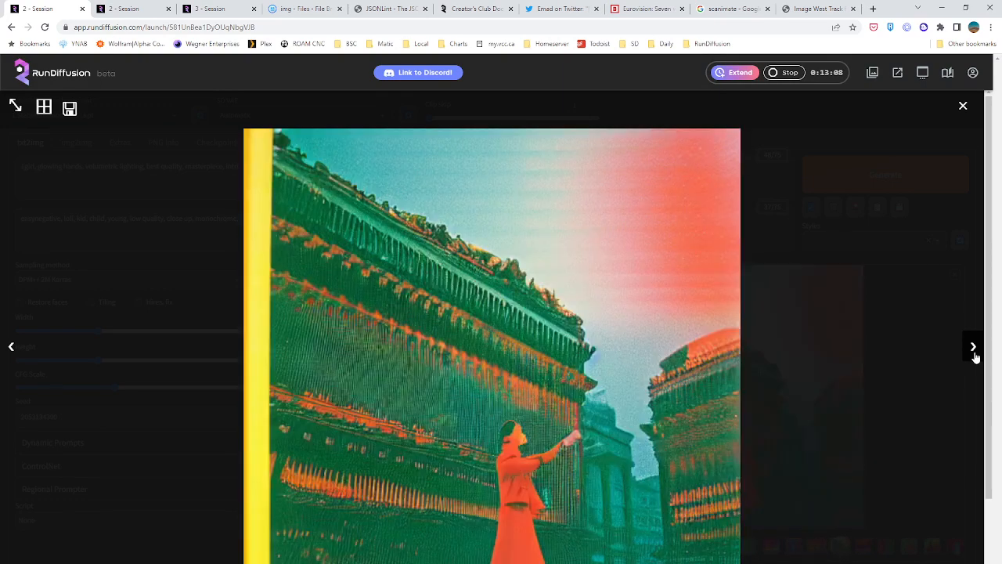
click(974, 356)
click(974, 356)
click(974, 357)
click(973, 356)
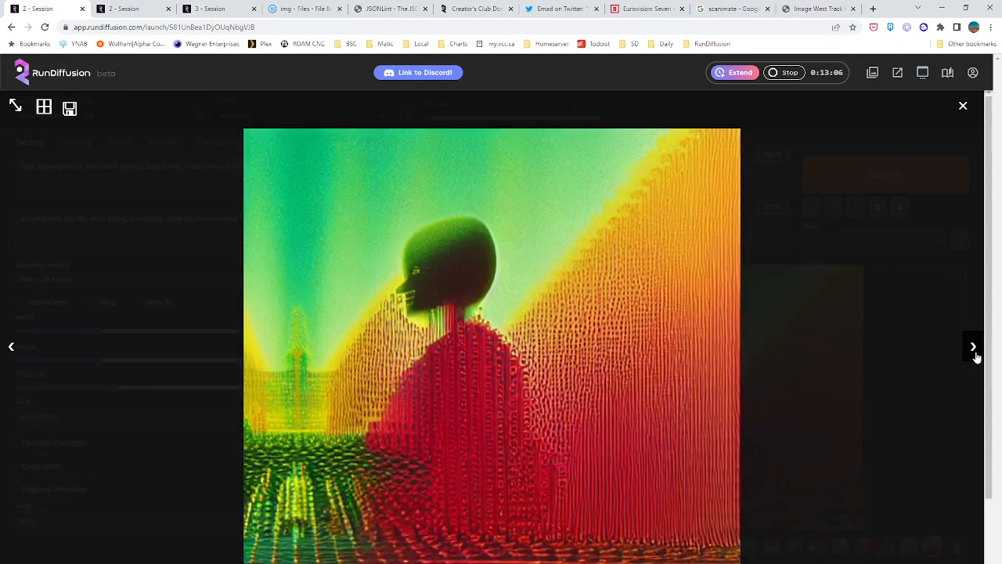
click(974, 356)
click(974, 357)
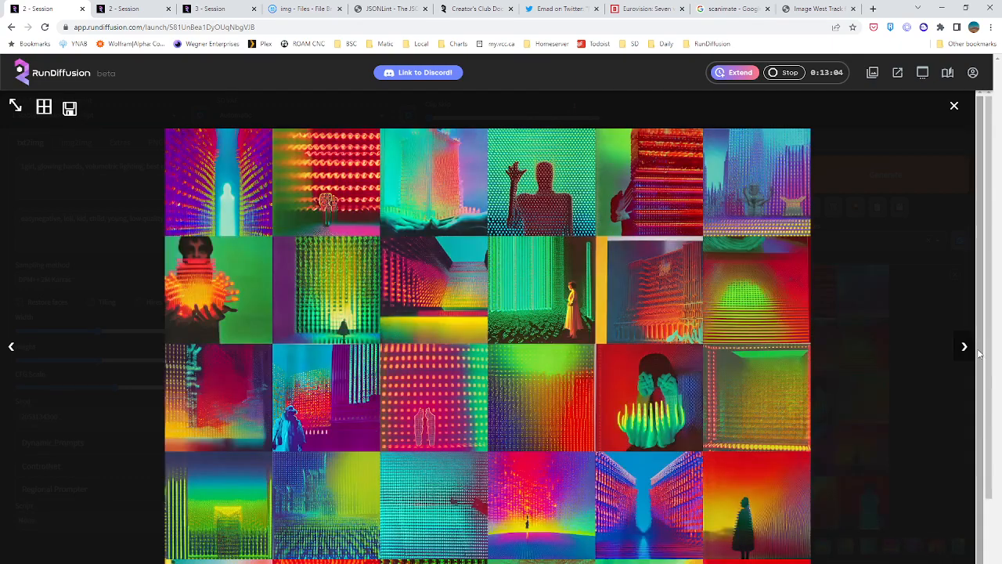
click(968, 350)
click(971, 352)
click(971, 352)
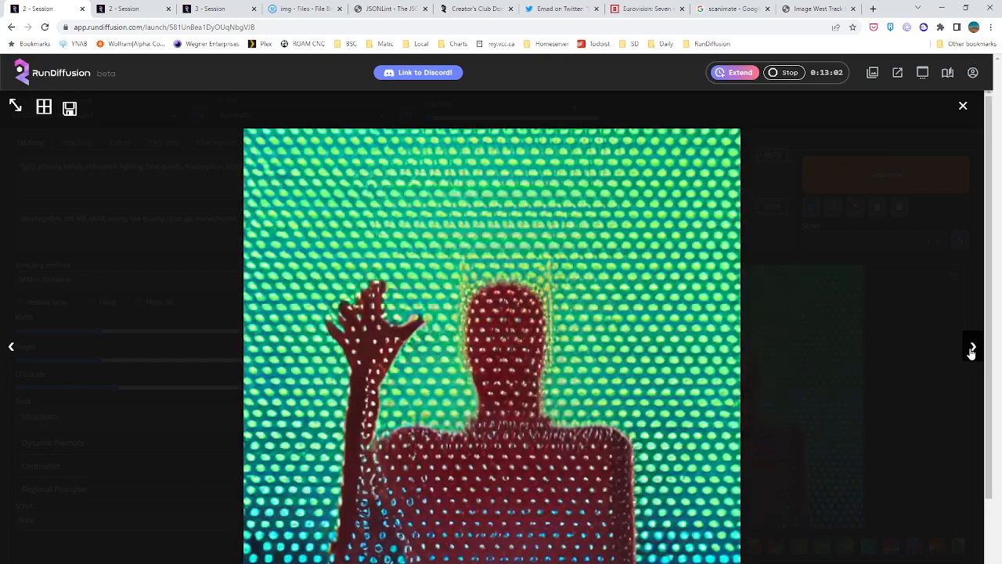
click(971, 352)
click(971, 352)
click(971, 352)
click(971, 353)
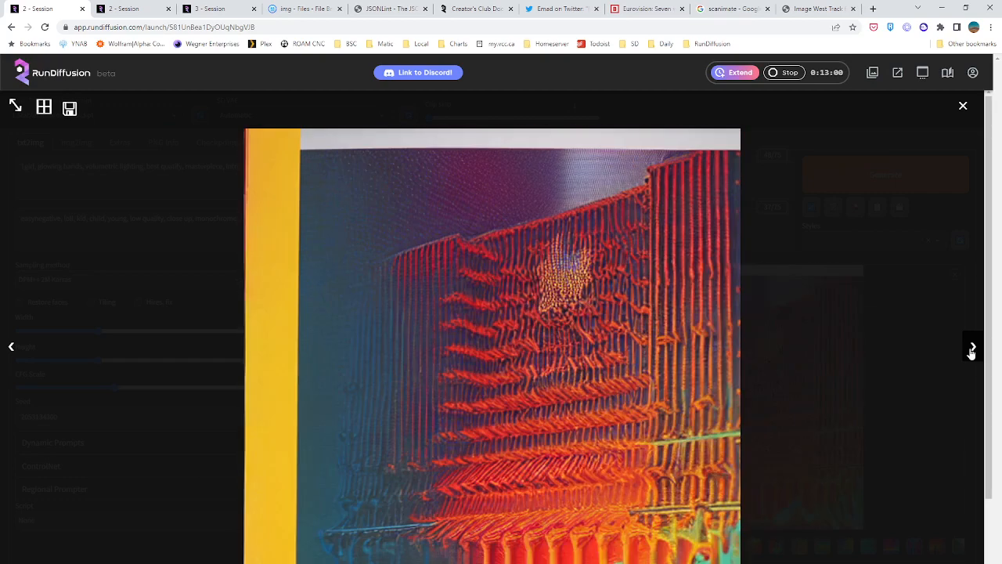
click(971, 352)
click(971, 352)
click(971, 353)
click(971, 353)
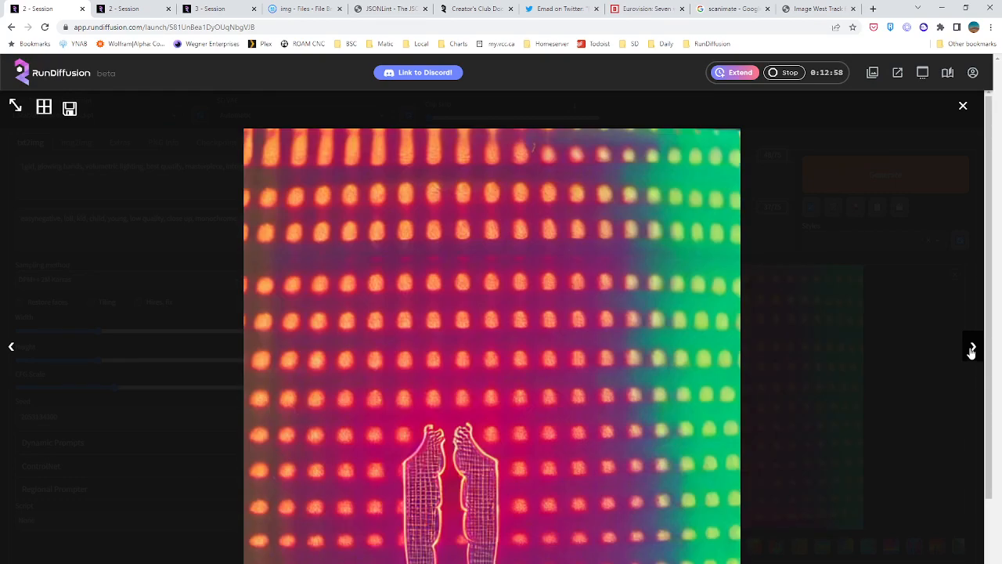
click(962, 106)
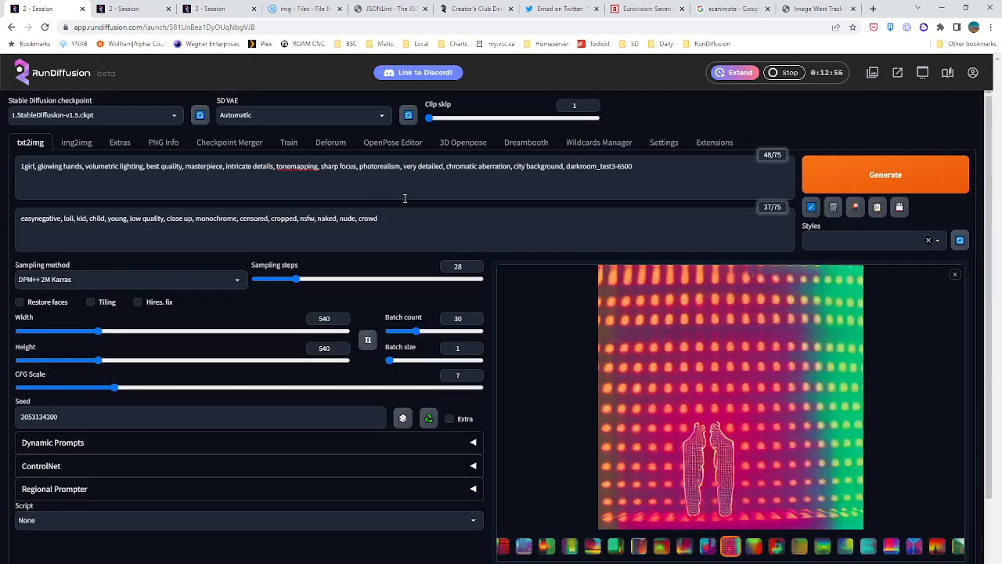
Change the embedding in the prompt to darkroom_test3-5500 and generate a new txt2img batch
click(631, 167)
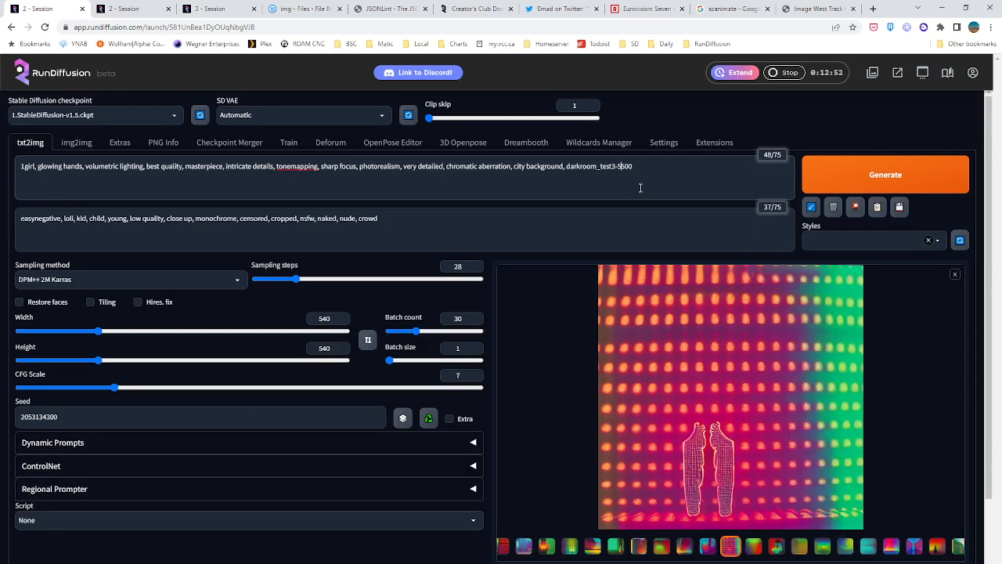
click(875, 180)
Play the rendered Deforum torus video in the second session and examine its motion against the guided images' keyframes
click(129, 9)
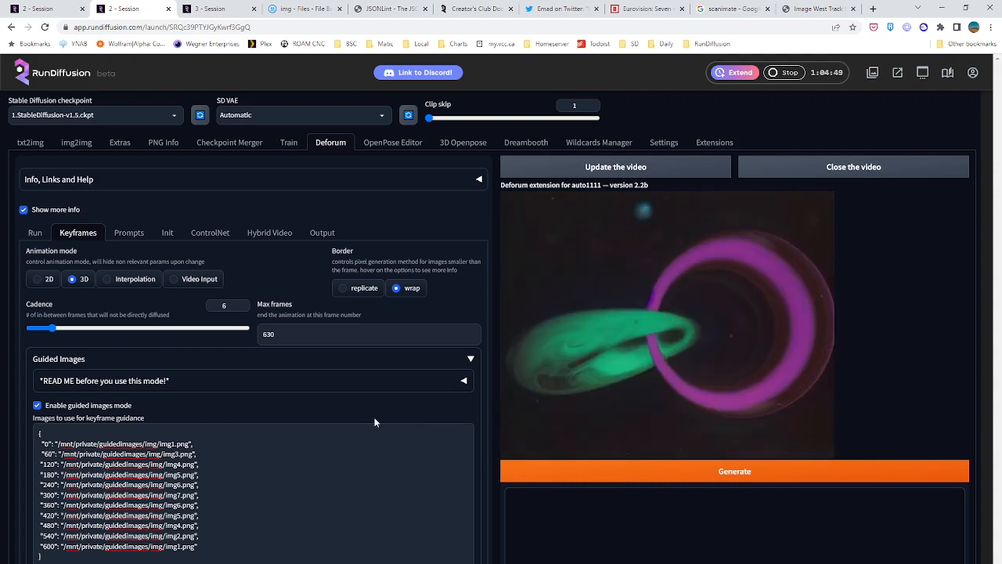
mouse_move(546, 368)
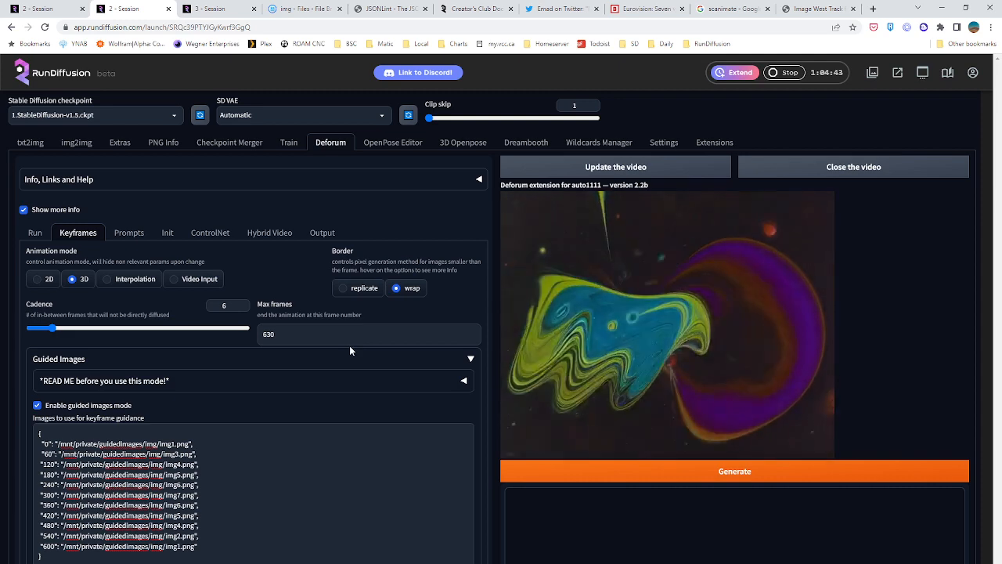
mouse_move(511, 358)
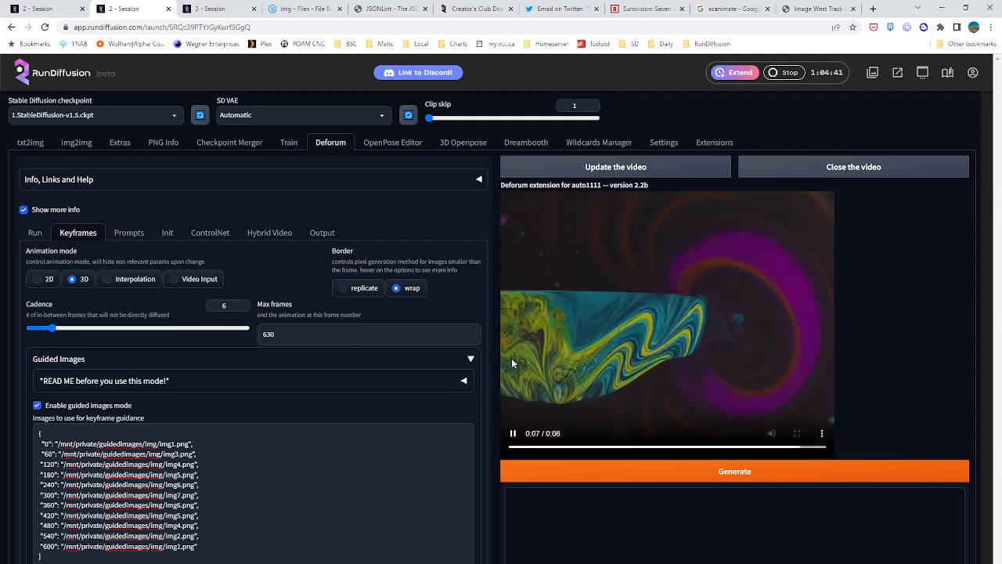
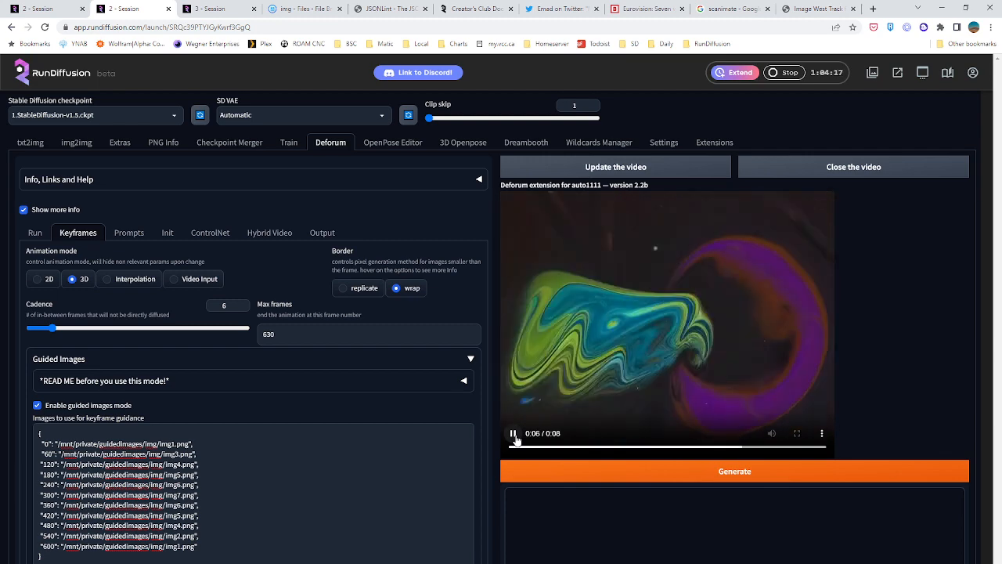
Pause the video and extend the guided images' image strength schedule to 0:(0.75), 120:(0.85), 240:(0.65), 360:(0.75)
click(514, 436)
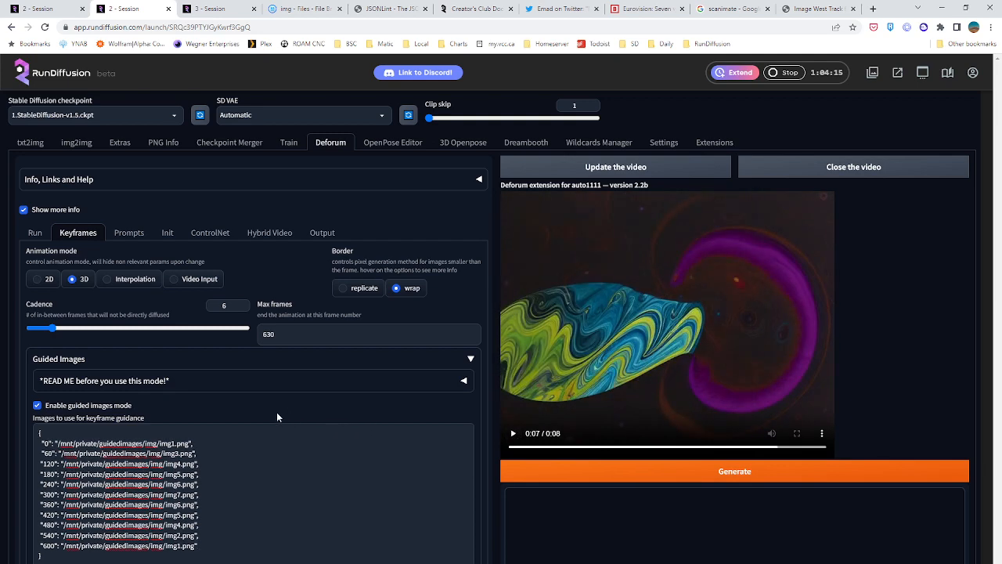
scroll(277, 411, down, 4)
click(67, 295)
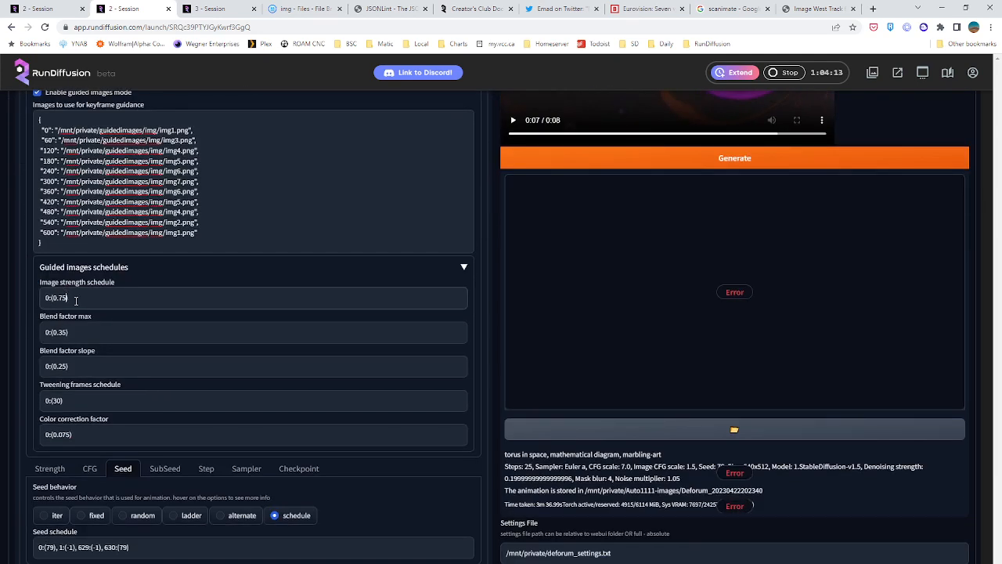
drag(77, 301, 34, 297)
scroll(125, 305, up, 1)
click(76, 402)
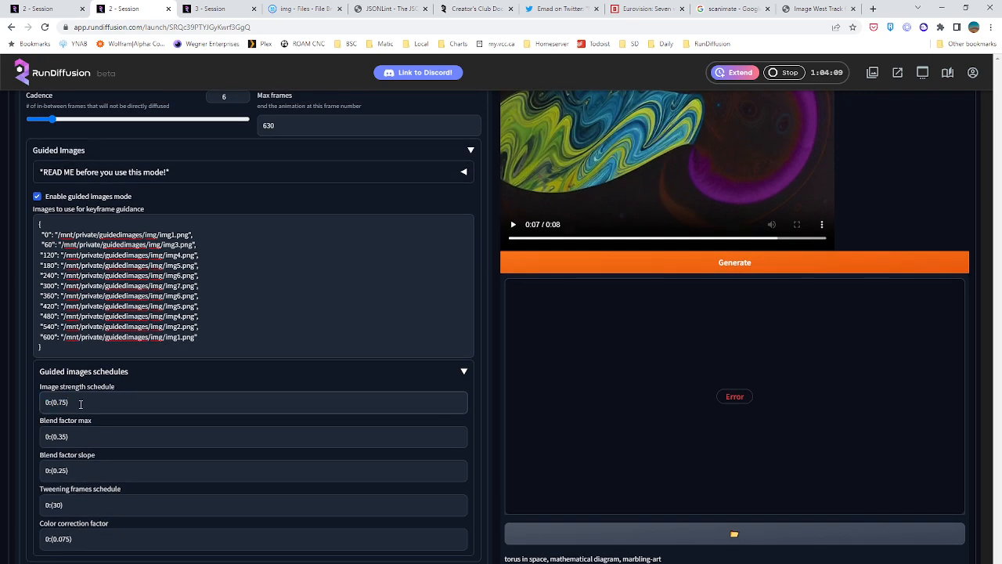
scroll(80, 403, up, 1)
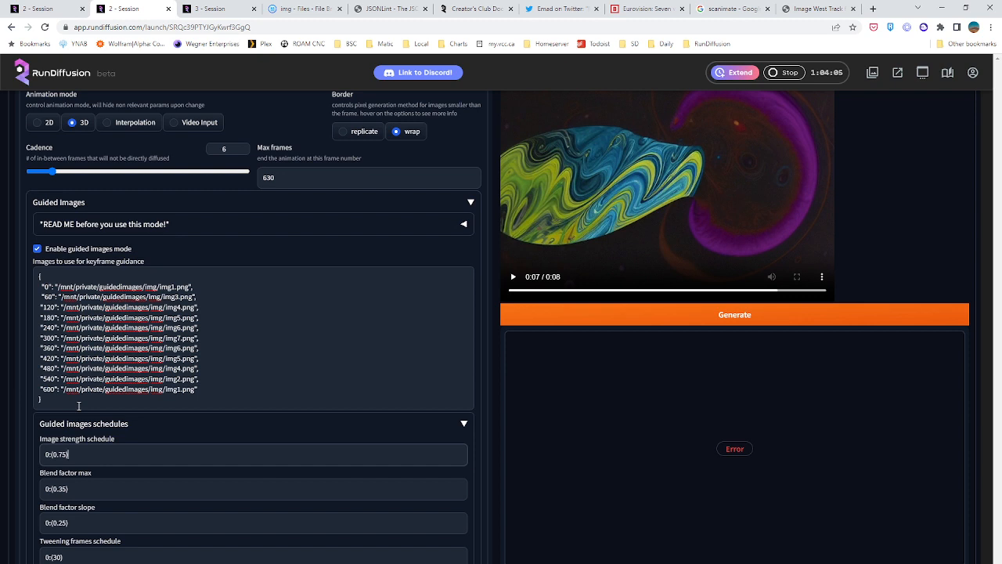
text(, 120)
key(BackSpace)
key(BackSpace)
key(BackSpace)
key(BackSpace)
text("120)
text(()
click(86, 454)
key(BackSpace)
text(65), 360:(0.75),)
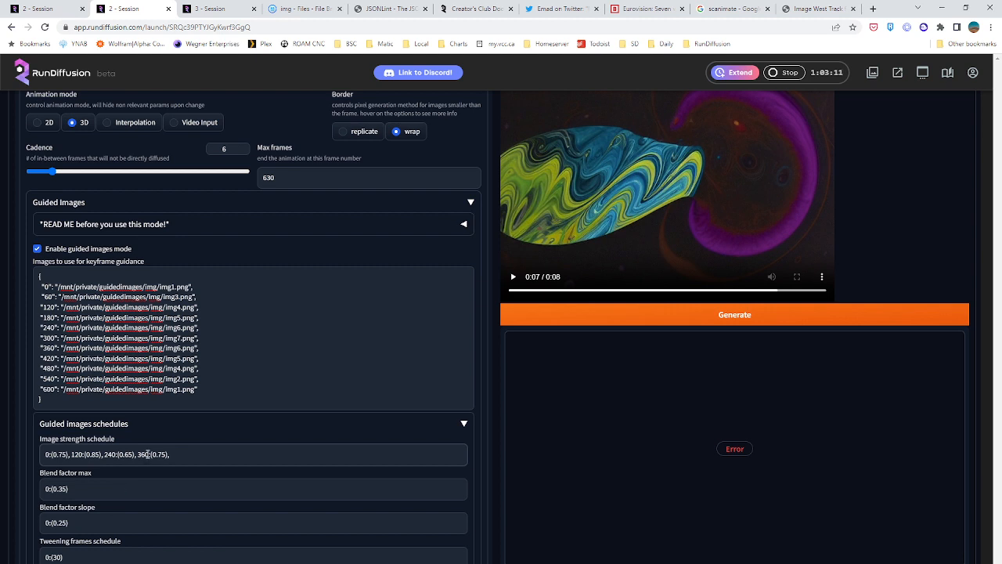
Shift the image strength keyframes at frames 120, 240 and 360 to 140, 260 and 380
text(38)
key(BackSpace)
text(6)
key(BackSpace)
text(4)
Append image strength keyframes of 0.3 at frame 500 and 0.88 at frame 560 to the schedule
click(197, 456)
text(4)
key(BackSpace)
text(500(0.3), 560:(0.88)
Add the missing closing parenthesis after 0.3 in the frame 500 entry of the image strength schedule
scroll(333, 438, down, 2)
click(149, 385)
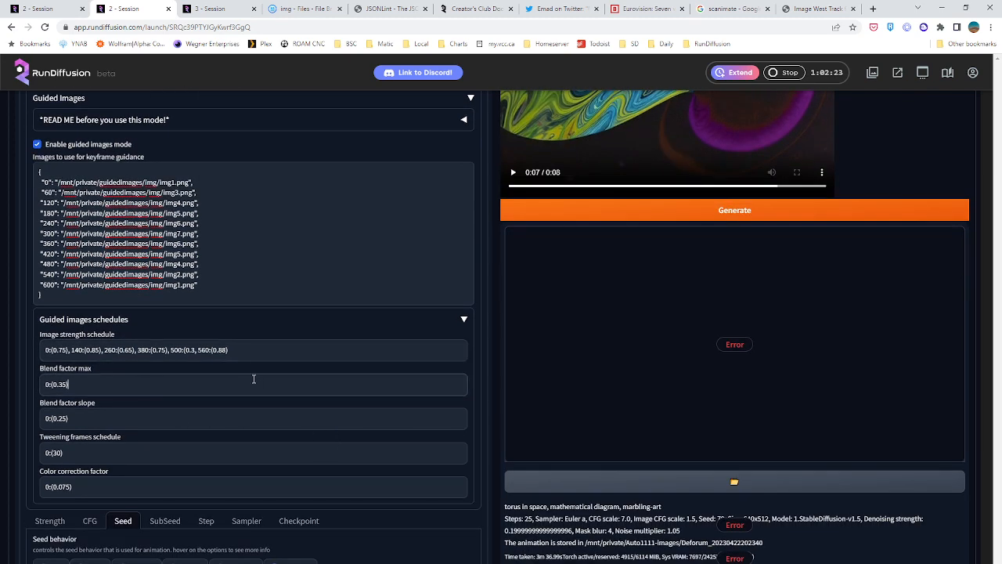
click(249, 350)
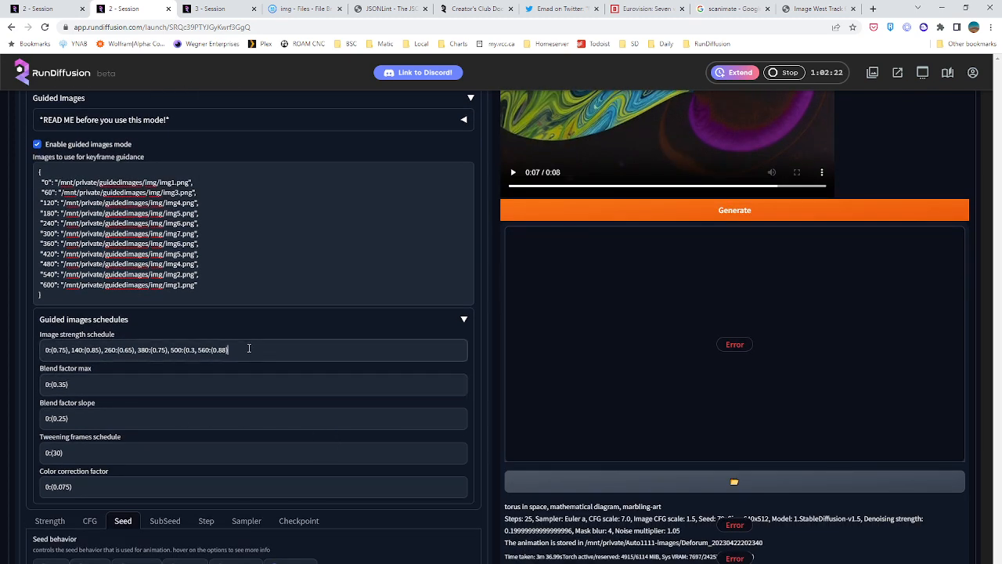
click(197, 350)
text())
Go to the Deforum run settings and start generating the animation with the new image strength schedule
scroll(247, 426, up, 3)
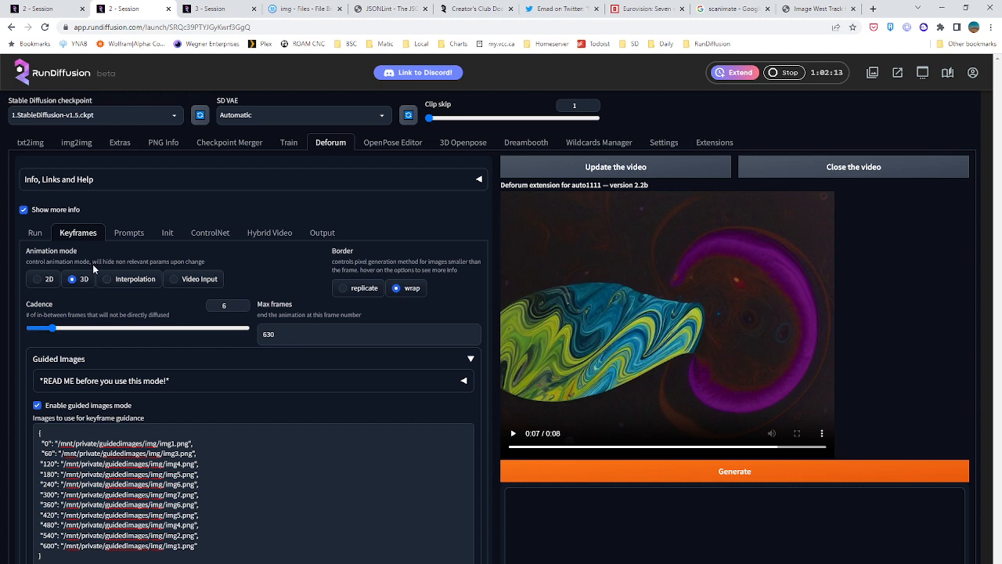
click(34, 235)
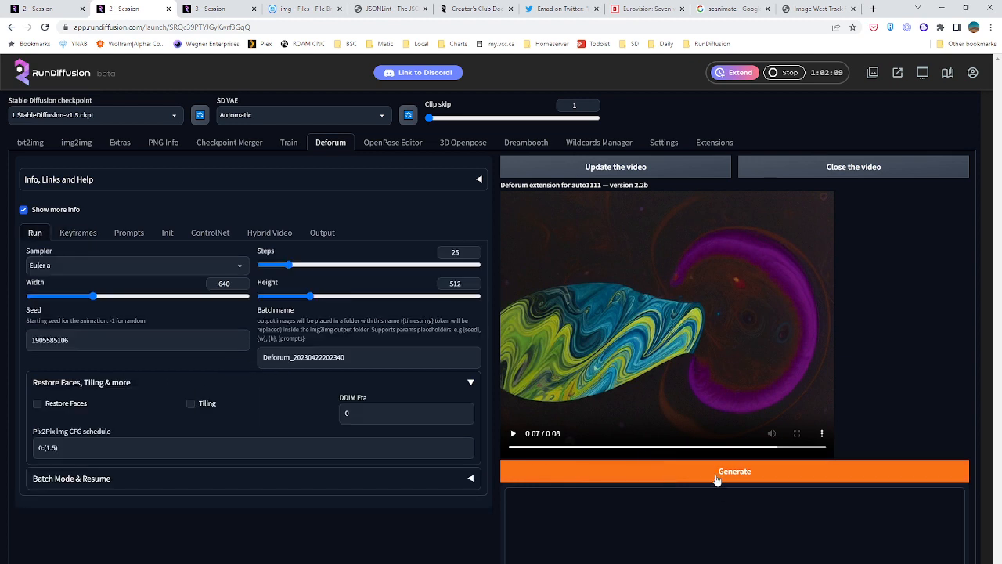
click(716, 473)
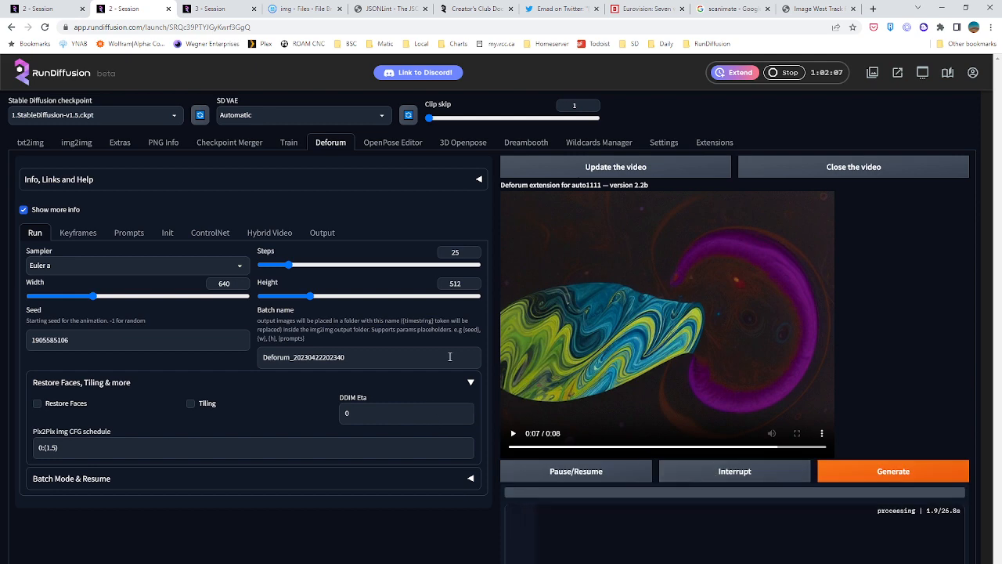
scroll(449, 355, down, 2)
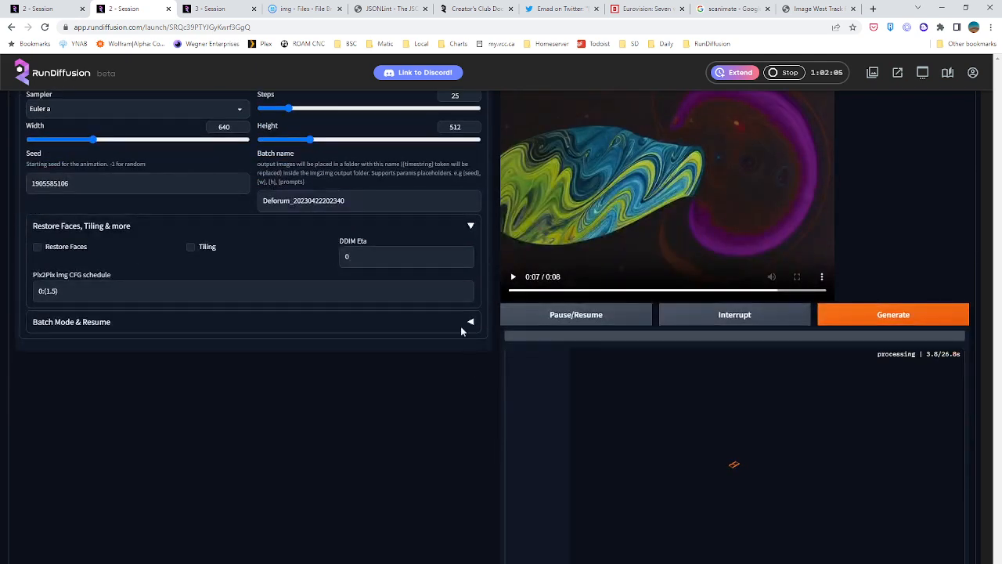
Review the darkroom_test3-5500 batch in the first session, viewing one image at full size and closing the viewer
click(22, 8)
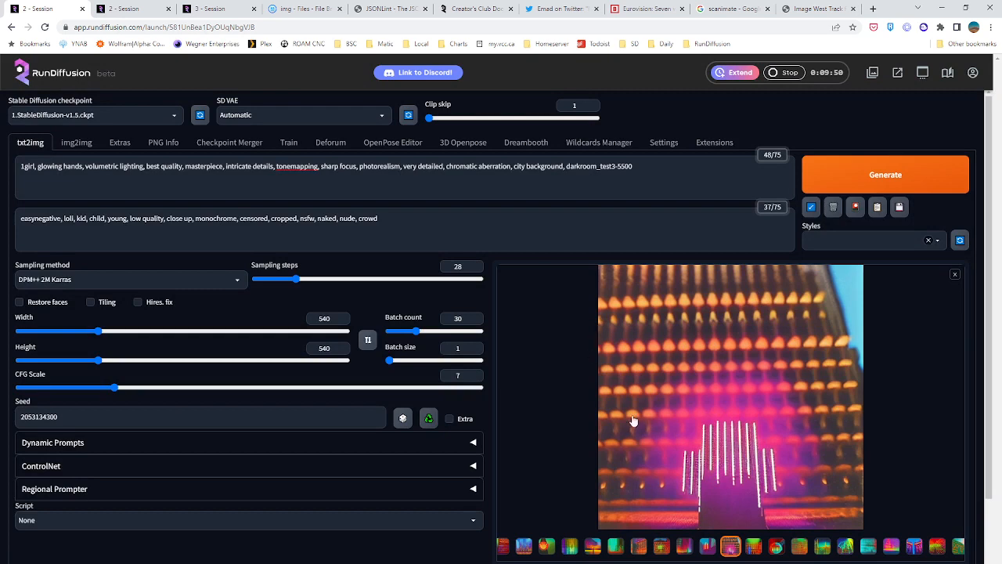
click(546, 554)
click(571, 554)
click(612, 553)
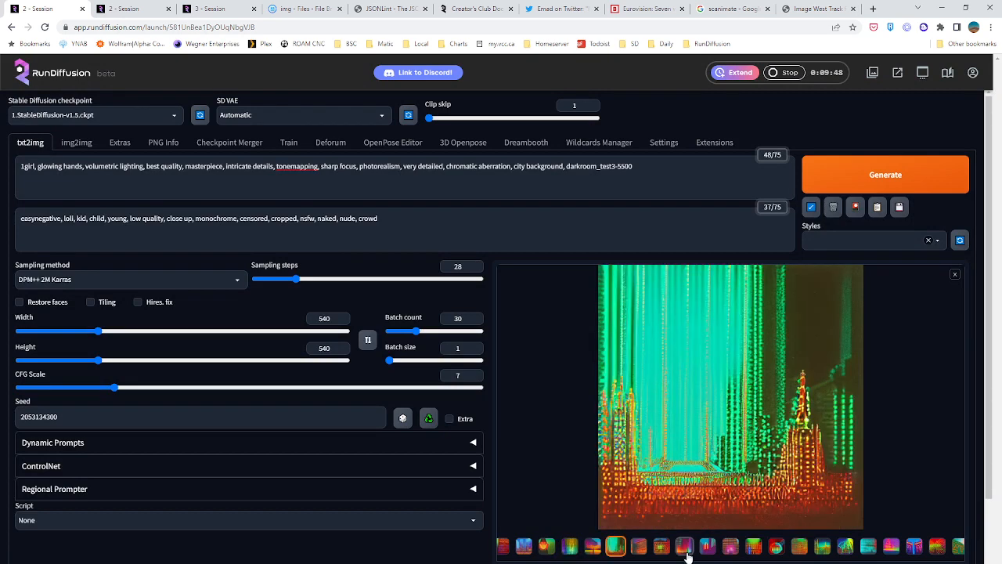
click(685, 553)
click(772, 553)
click(897, 551)
click(909, 551)
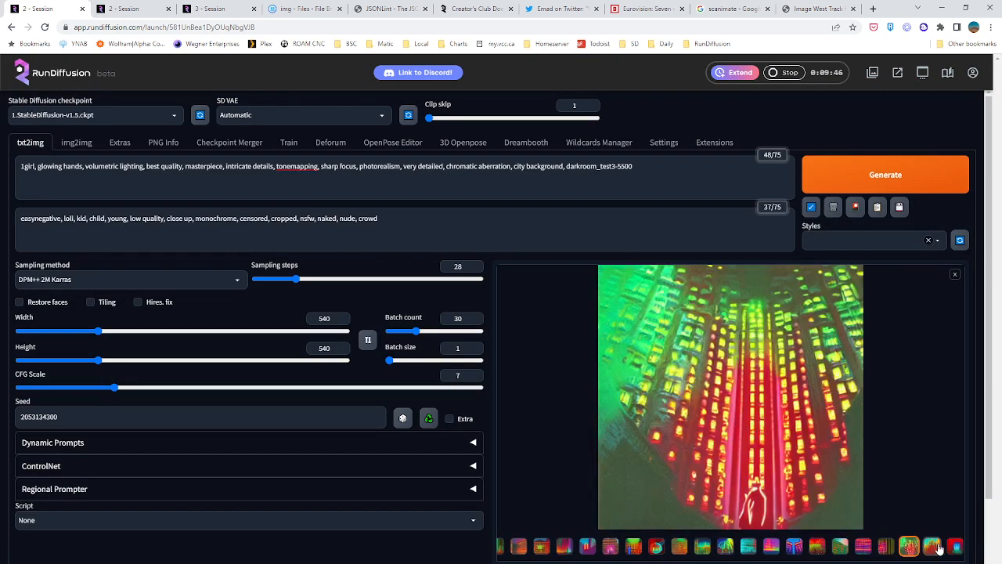
click(935, 549)
click(800, 426)
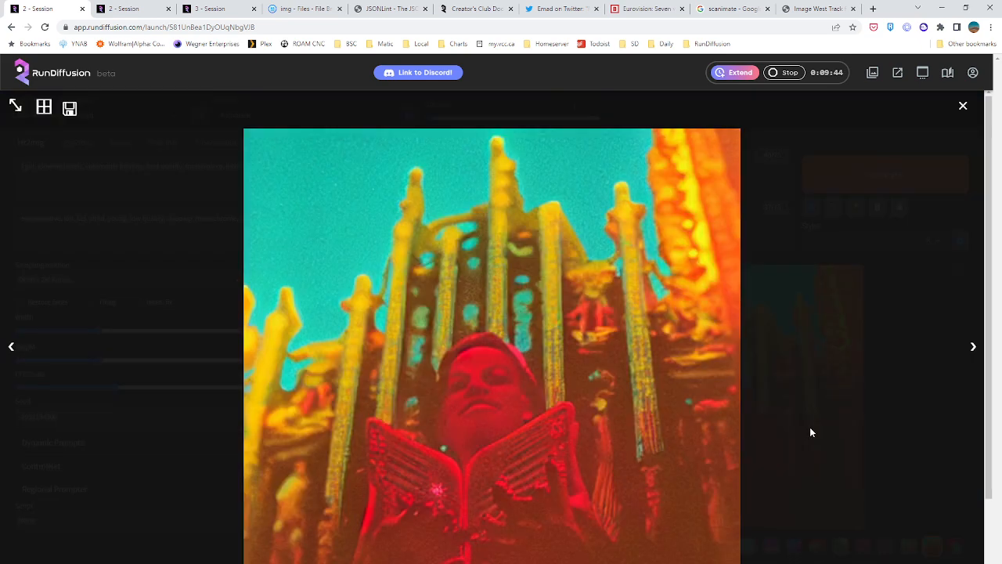
click(963, 105)
click(957, 545)
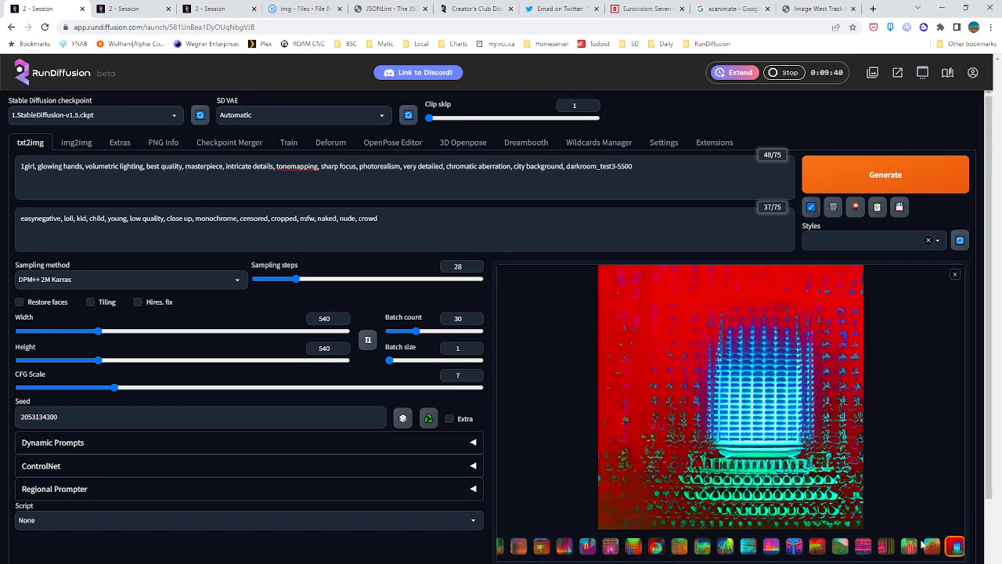
click(633, 546)
click(637, 545)
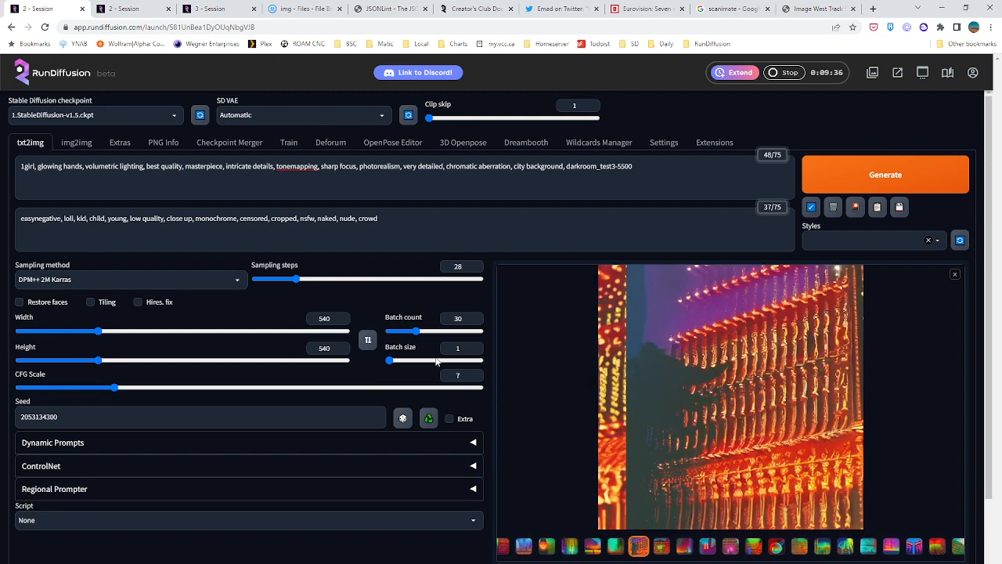
Weight the embedding in the prompt as (darkroom_test3-5500:0.8) and generate a new txt2img batch
click(636, 170)
text(:0.5)
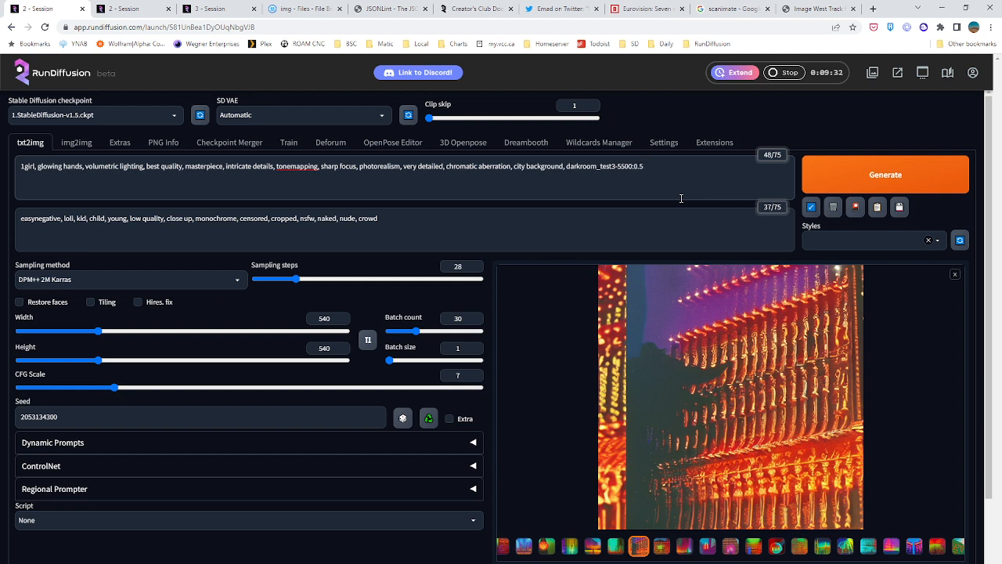
text(0))
click(567, 169)
text(()
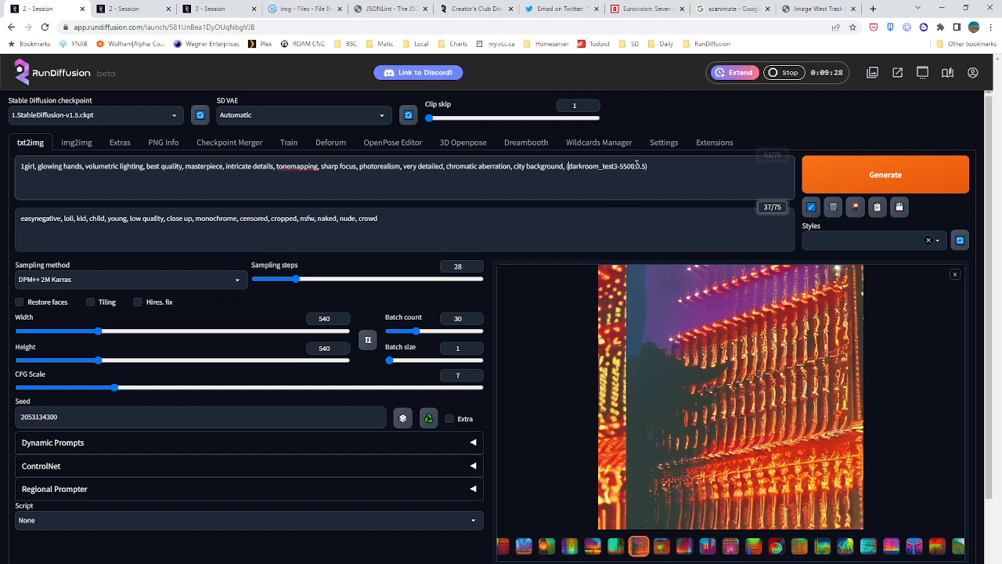
drag(641, 167, 646, 166)
text(8)
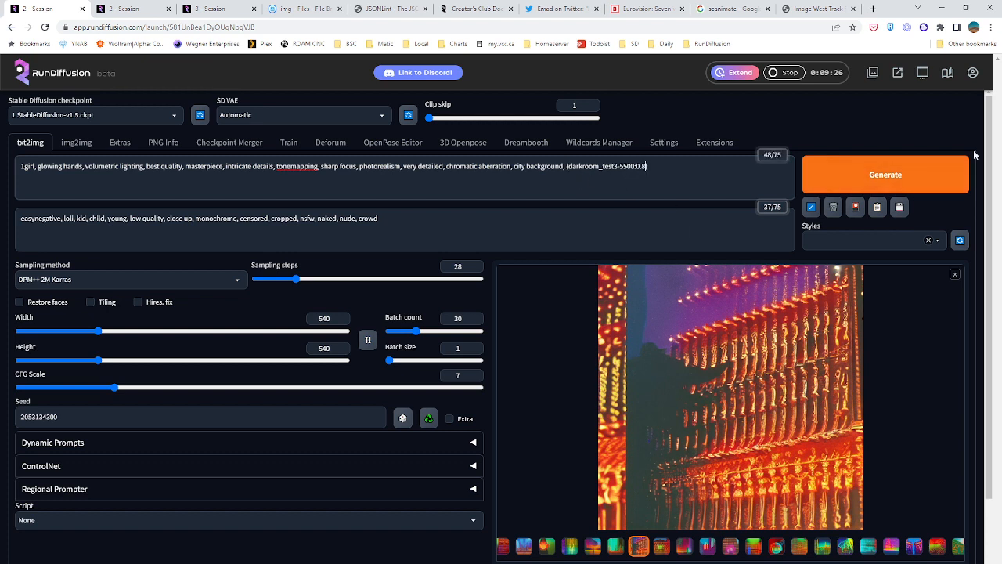
click(956, 174)
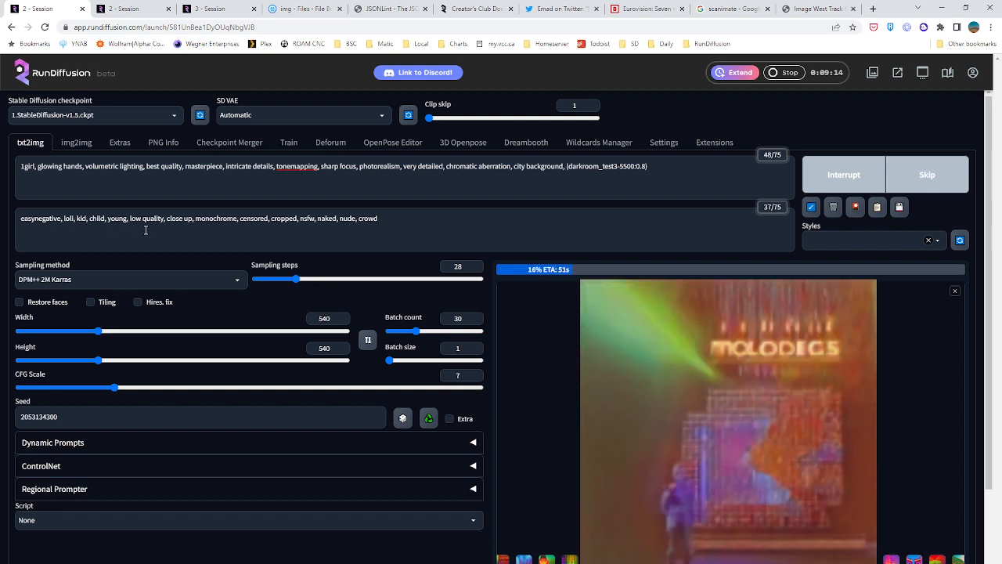
Add badhandv4 at the start of the negative prompt, before easynegative
click(21, 218)
text(badhand)
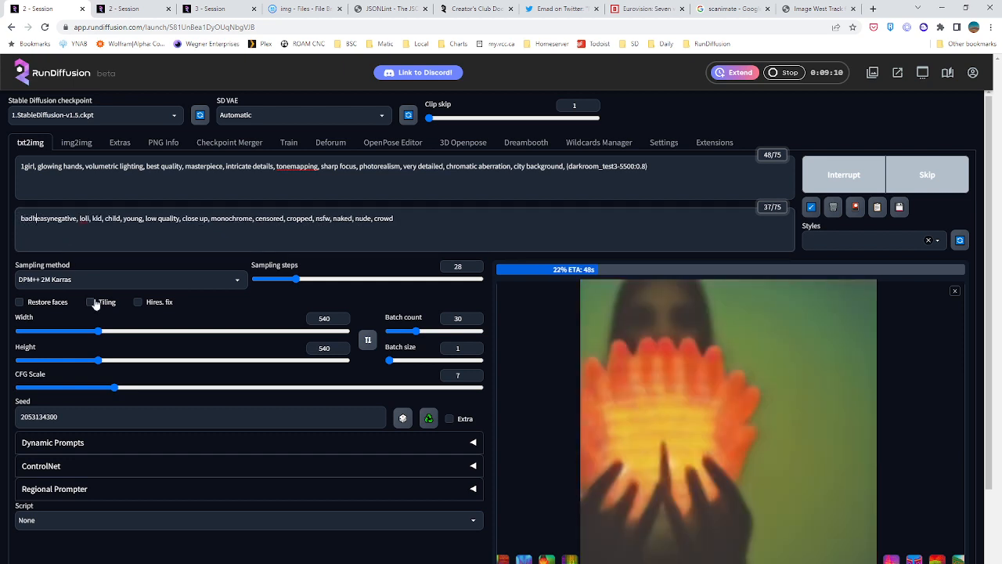
text(v4,)
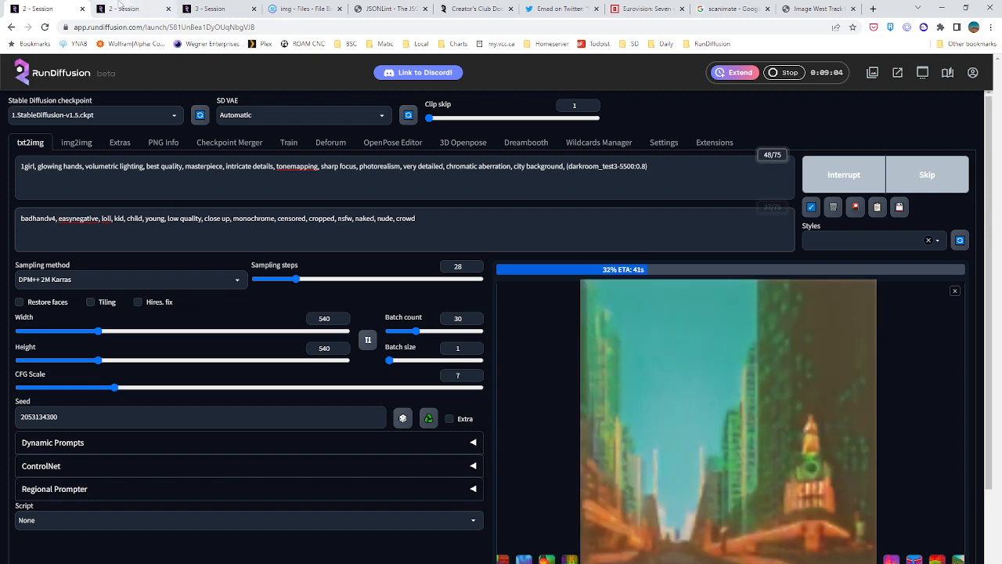
Check the Deforum render's progress in the second session and open the Deforum keyframe settings in the third session
click(121, 8)
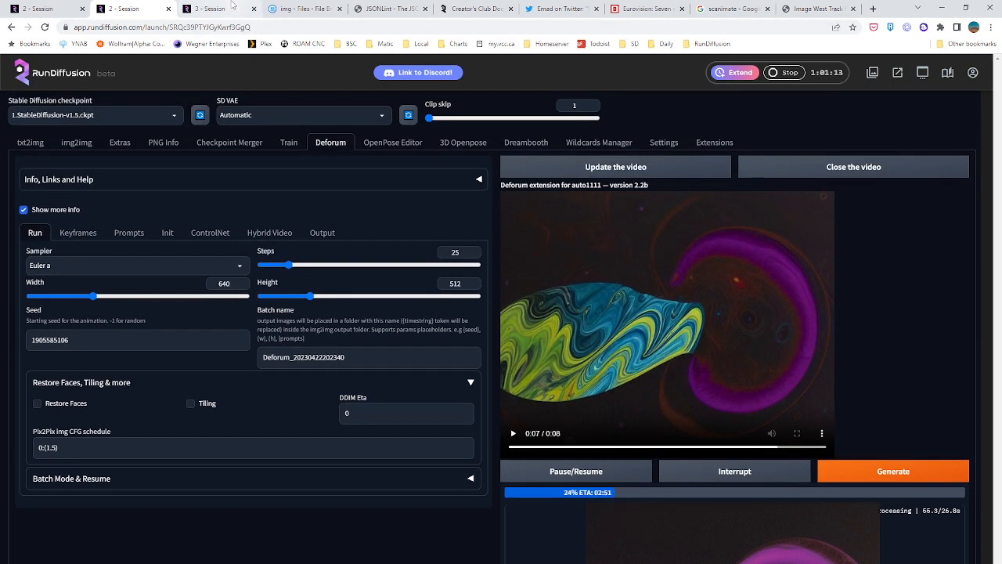
click(231, 6)
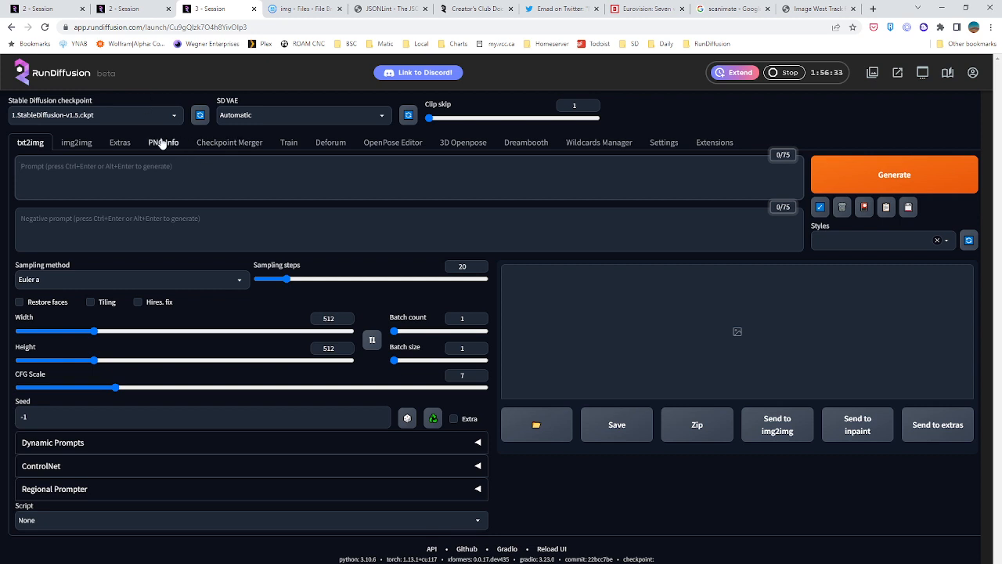
click(331, 142)
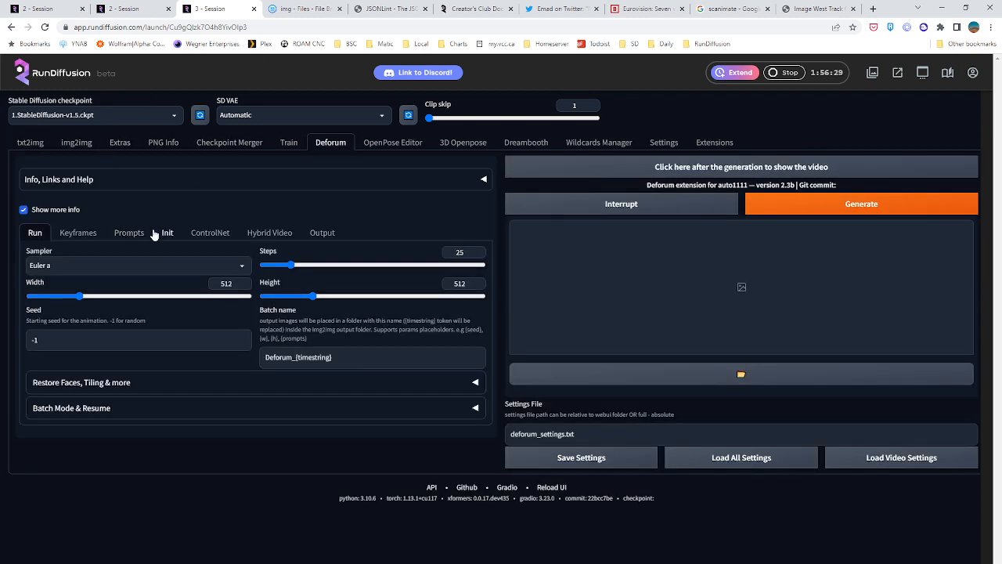
click(83, 235)
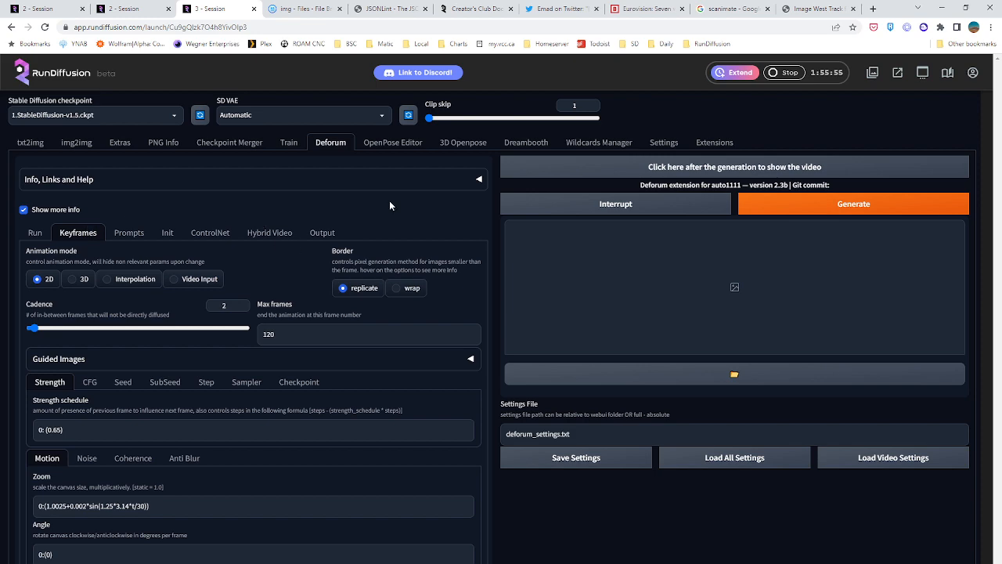
Browse the images of the finished (darkroom_test3-5500:0.8) batch in the first session
key(ctrl+1)
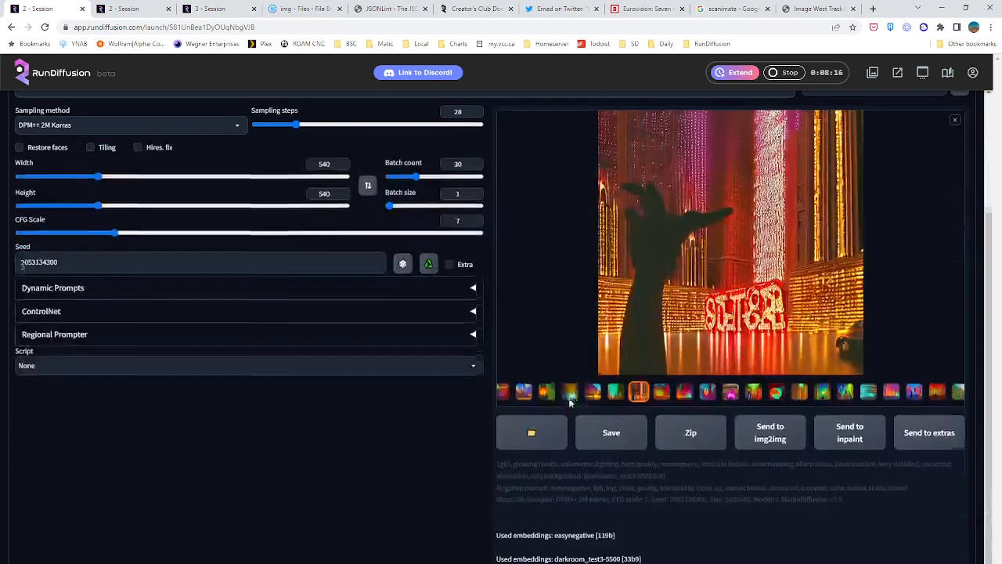
click(661, 389)
click(685, 391)
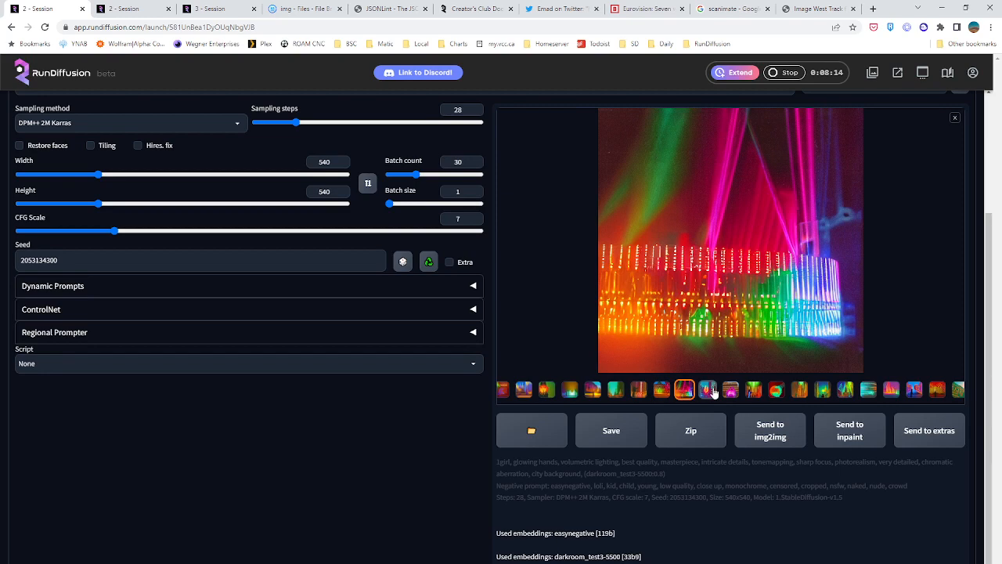
click(708, 390)
click(731, 390)
click(775, 390)
click(799, 390)
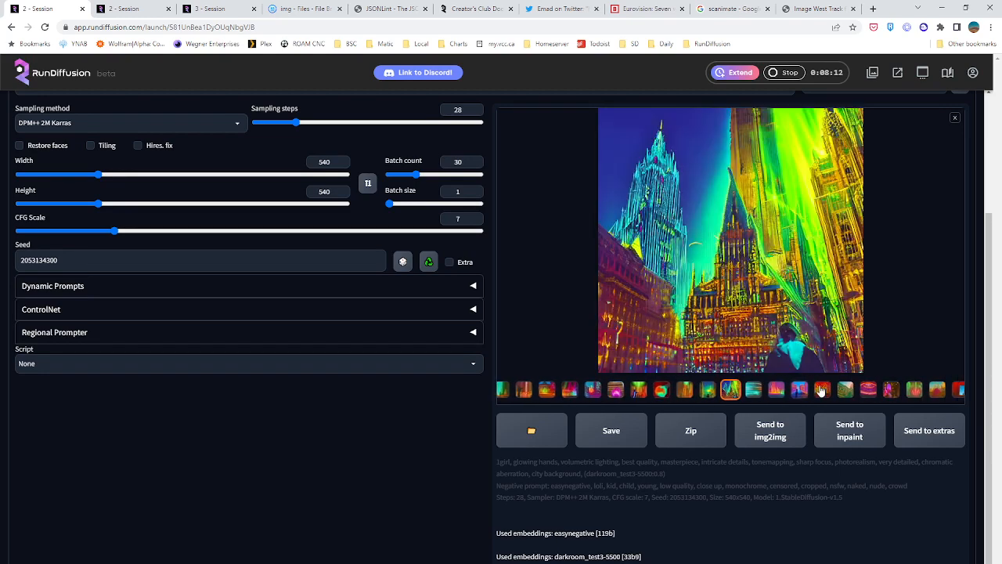
click(823, 391)
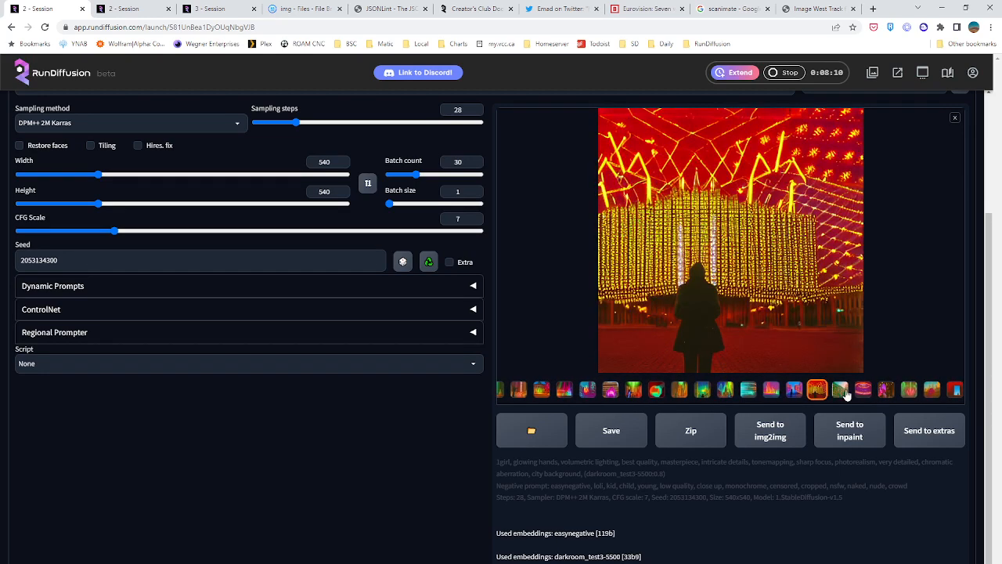
click(863, 391)
click(886, 391)
click(907, 391)
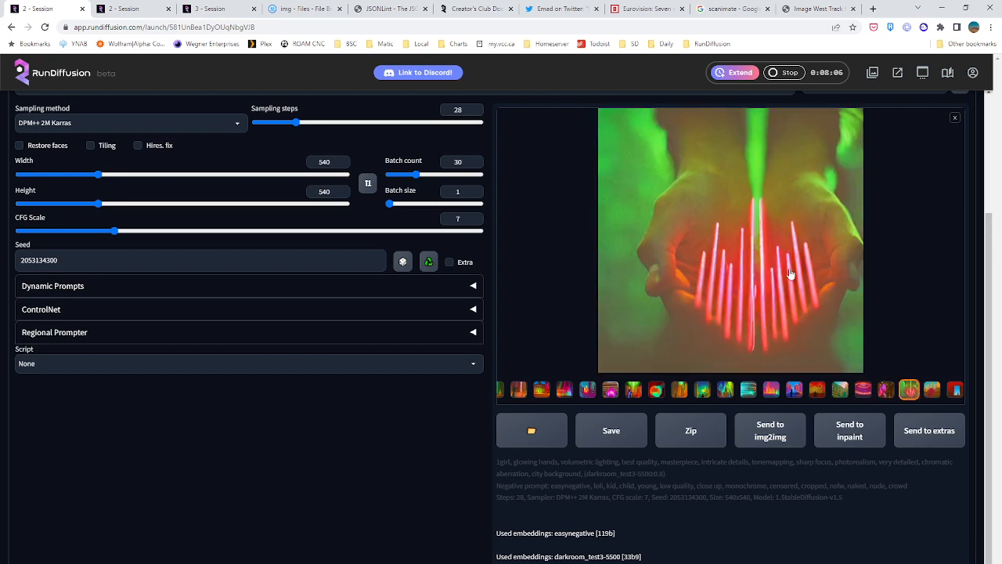
scroll(726, 288, up, 1)
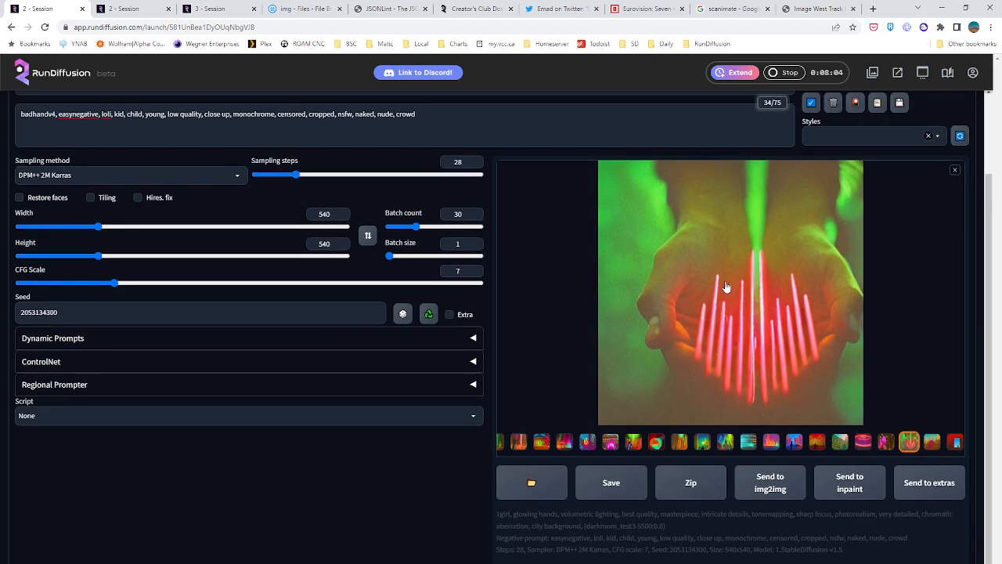
click(935, 446)
click(954, 443)
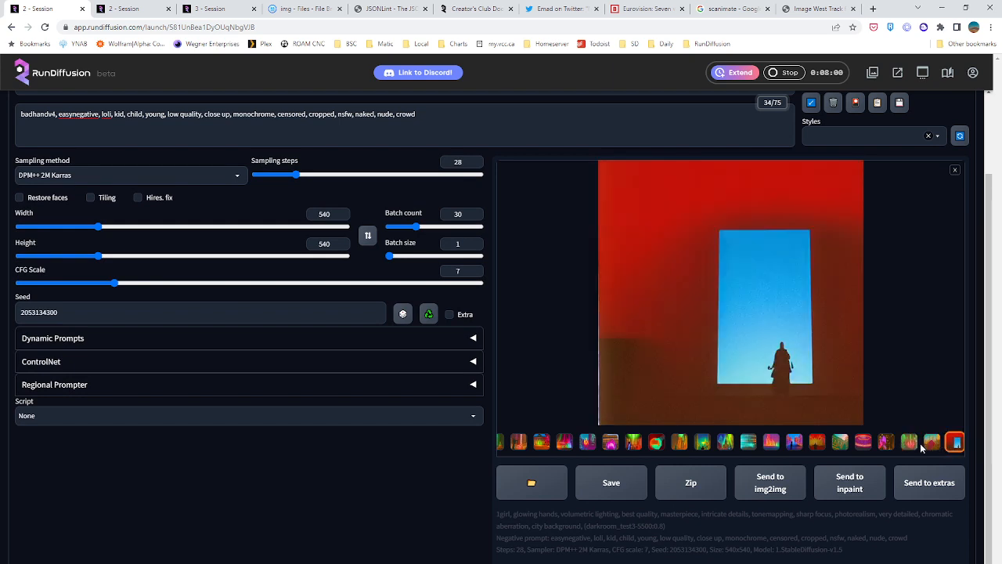
click(932, 446)
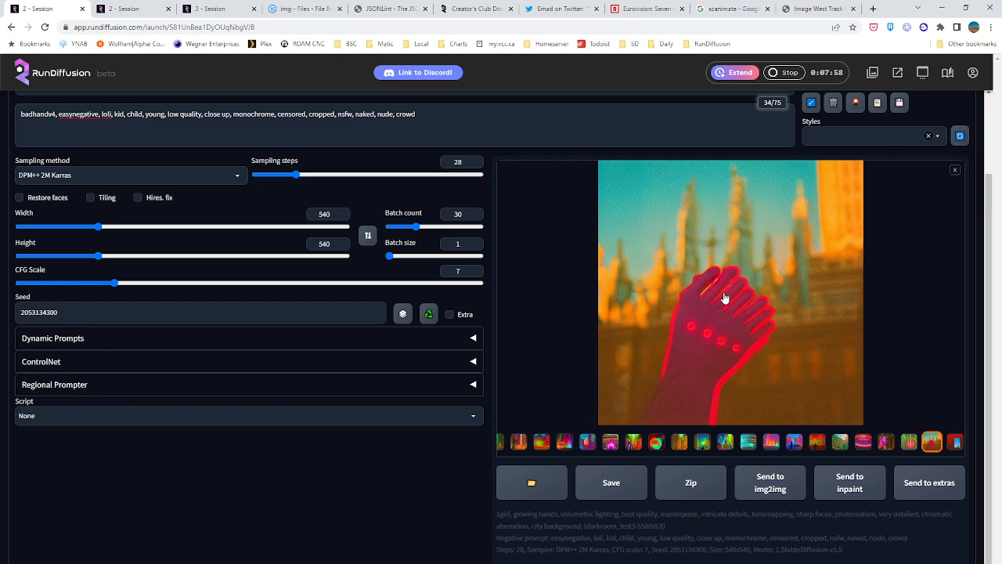
Inspect the batch image of the illuminated columned building at full size, and close the enlarged view
click(540, 444)
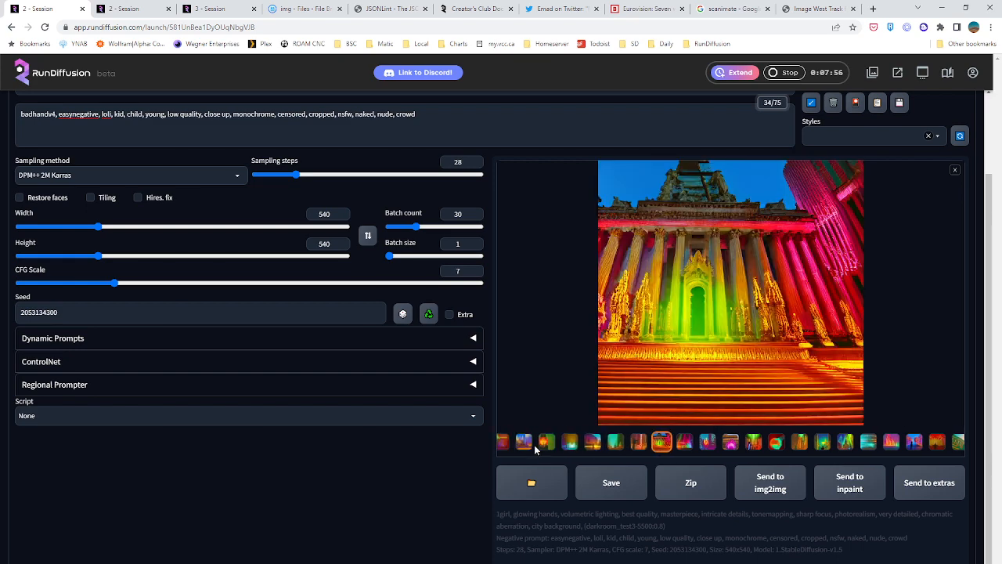
click(682, 273)
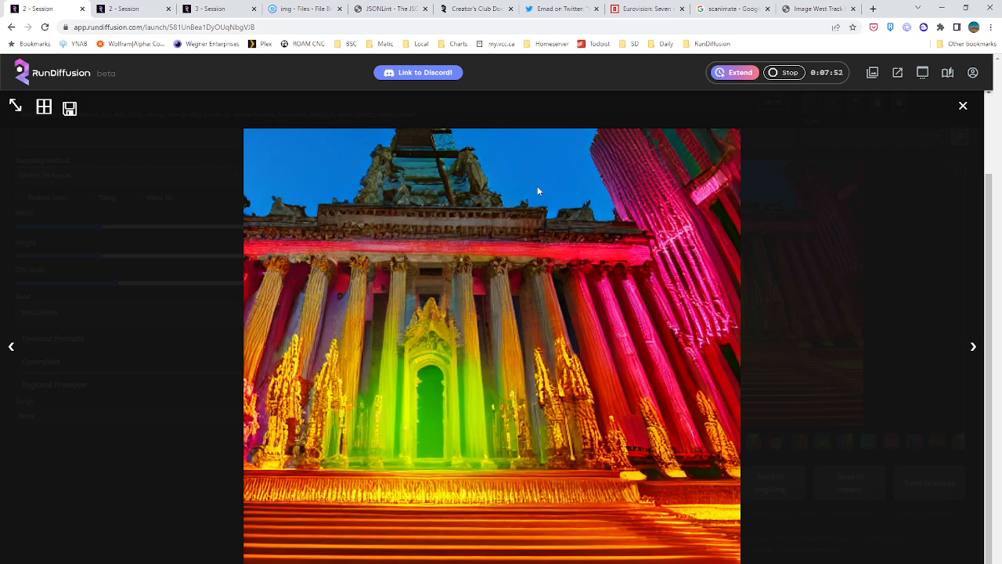
click(964, 107)
Compare more images of the batch, from the glowing vertical bars and lit street scenes to the red and purple dome
click(569, 443)
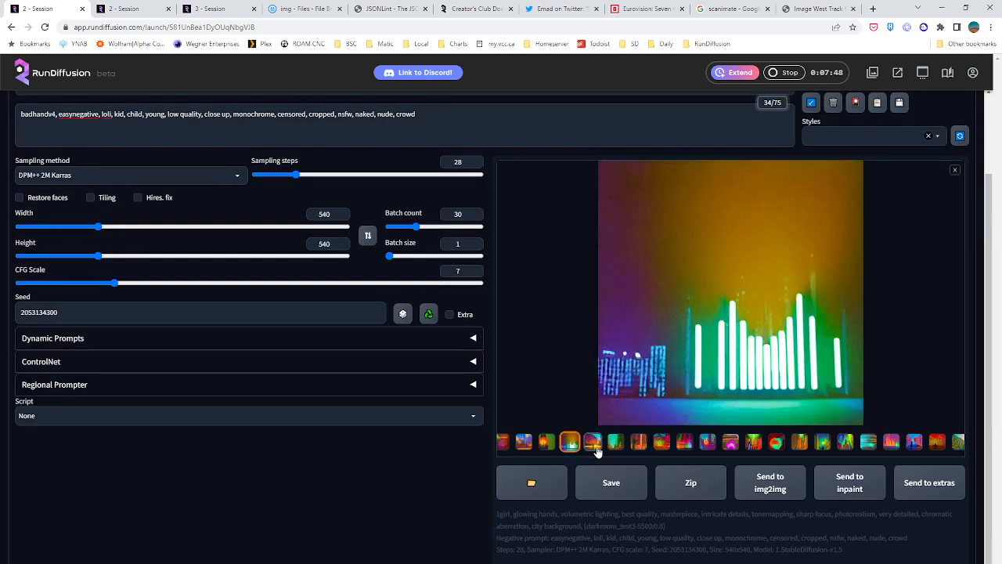
click(593, 444)
click(572, 449)
click(593, 444)
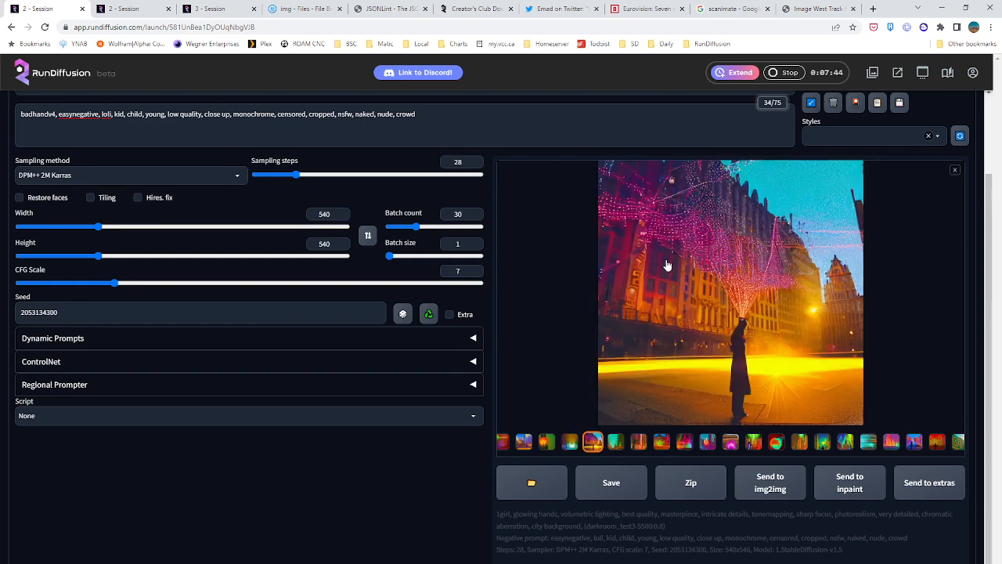
click(819, 444)
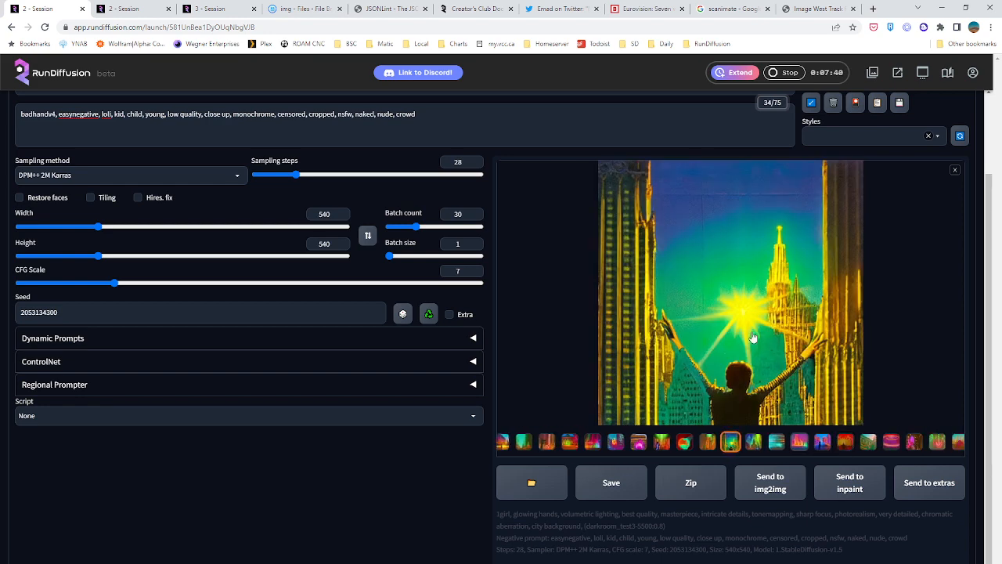
click(817, 443)
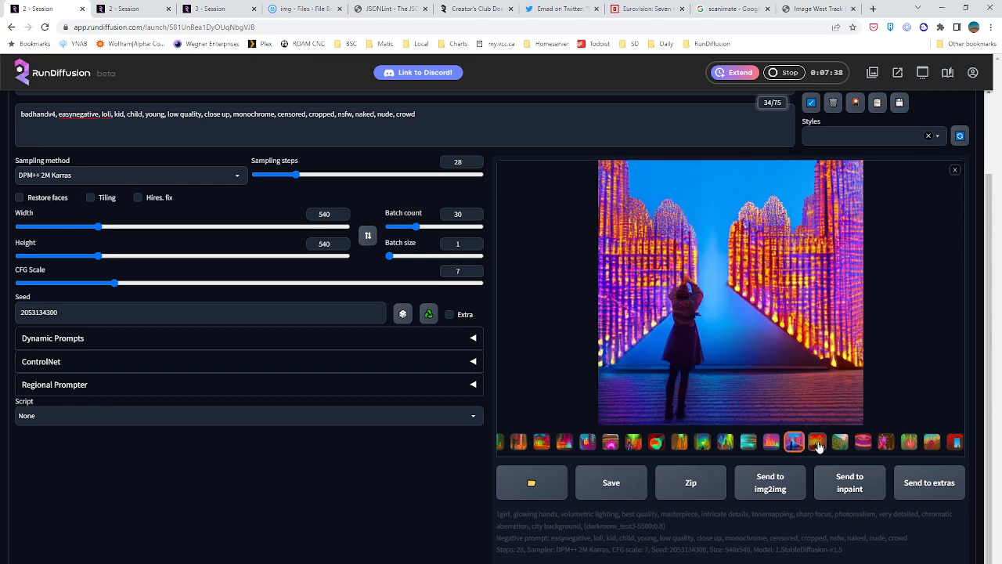
click(841, 444)
click(862, 443)
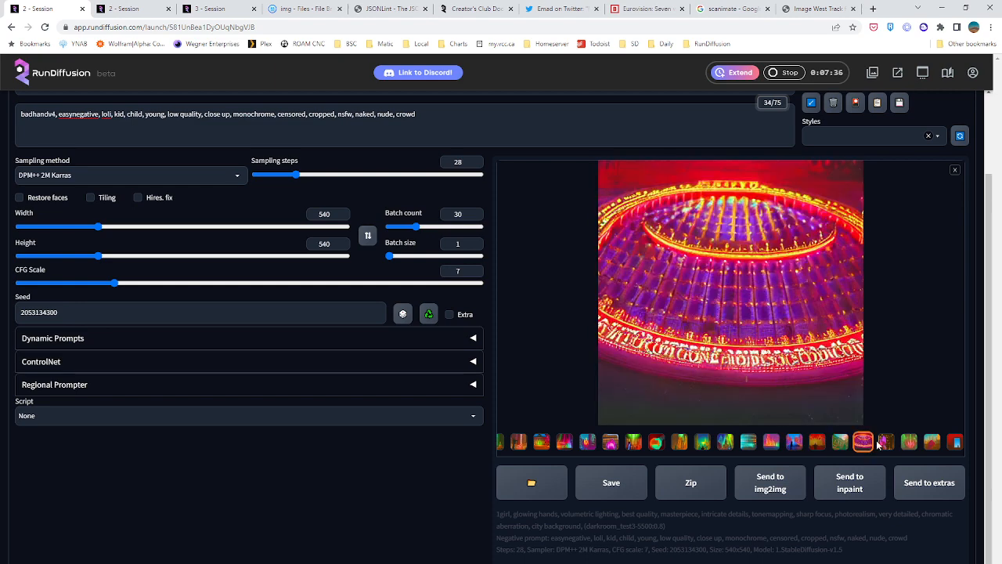
Set the darkroom_test3-5500 embedding weight in the prompt to 1
scroll(653, 378, up, 2)
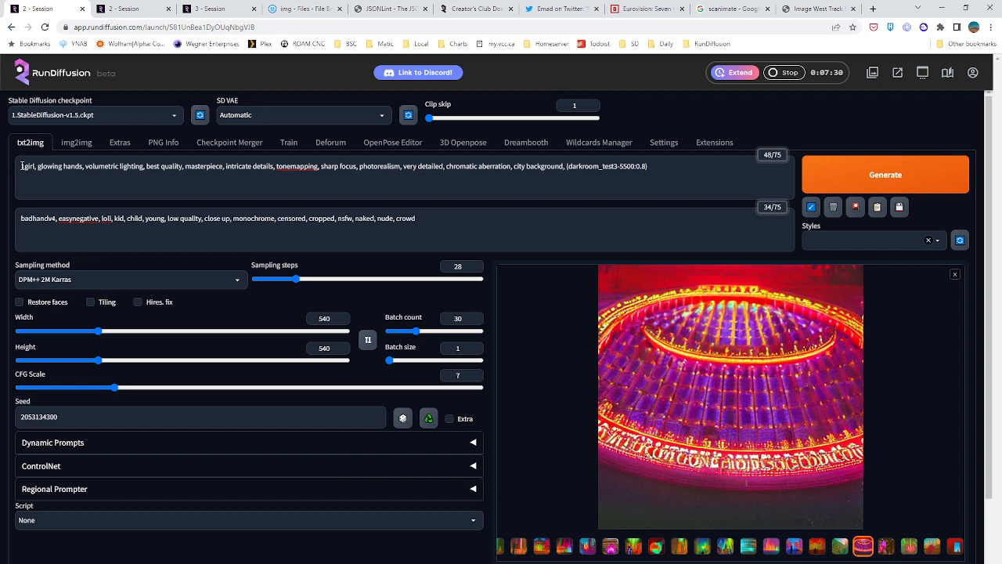
drag(22, 166, 90, 171)
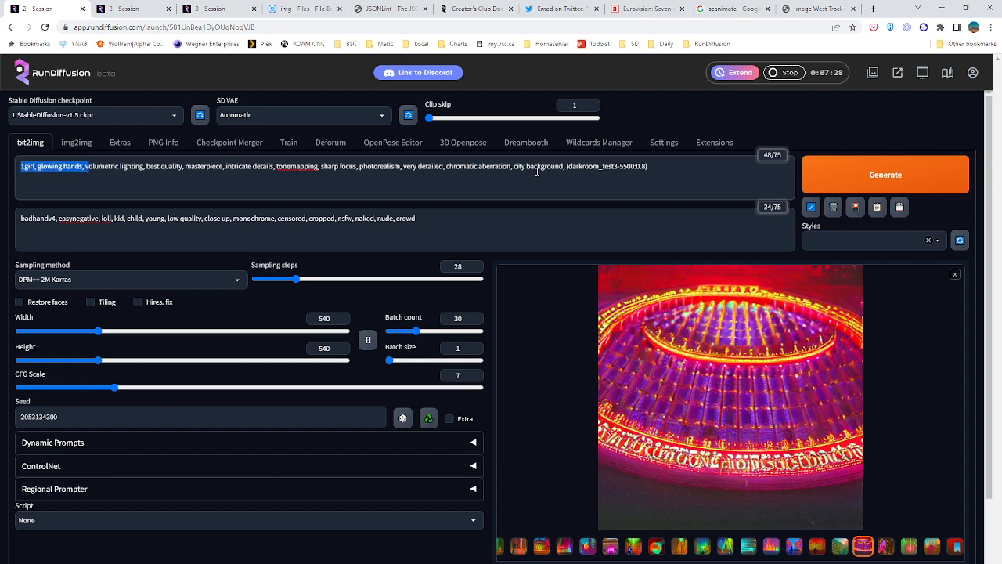
double_click(641, 166)
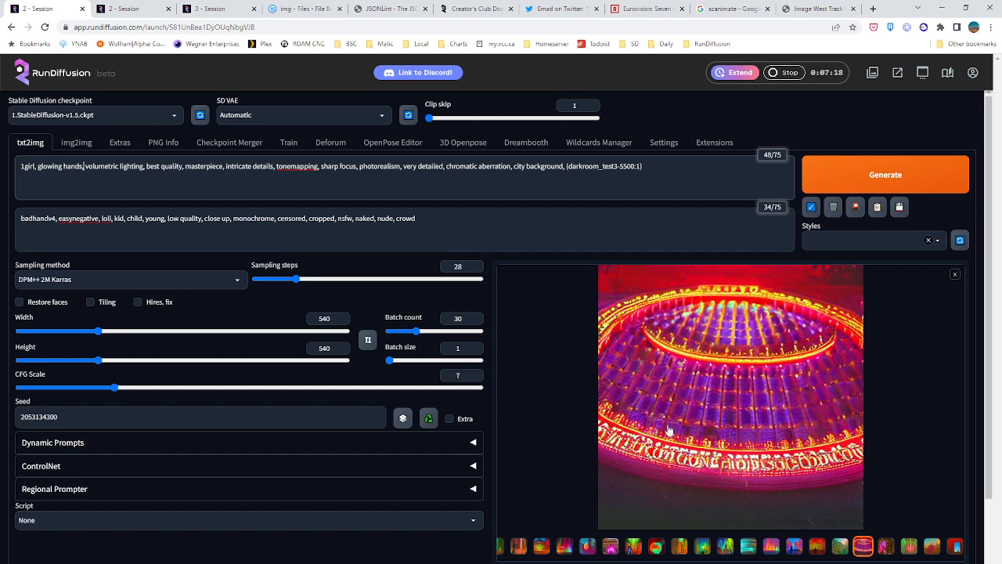
Compare the glowing hand images of the batch and inspect the purple hand at full size
click(883, 546)
click(909, 549)
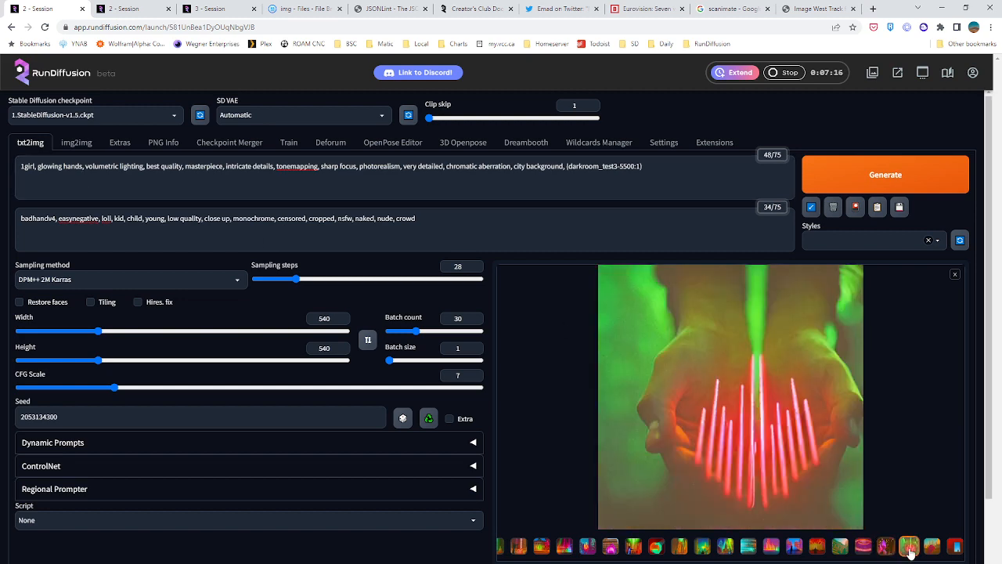
click(889, 549)
click(728, 426)
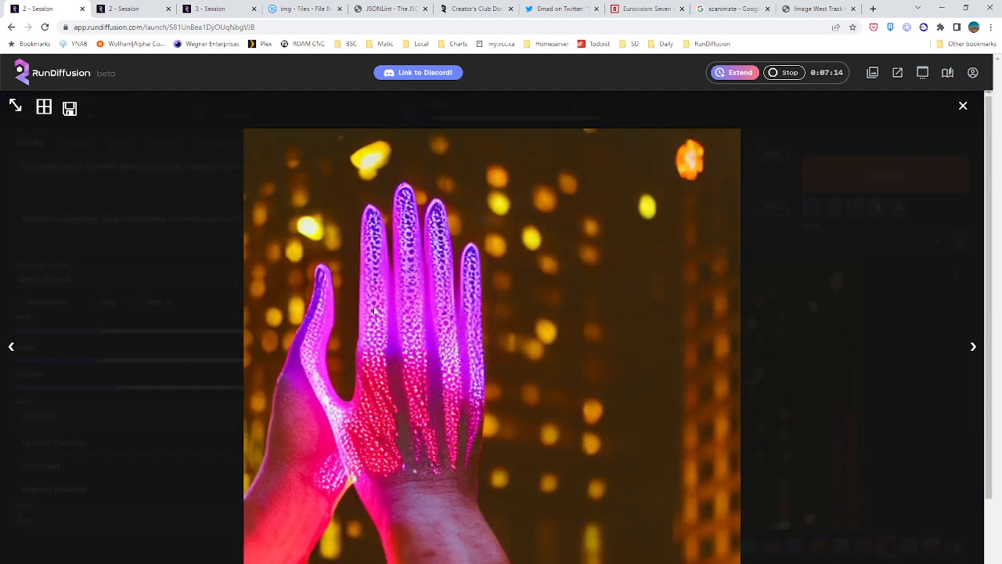
click(961, 108)
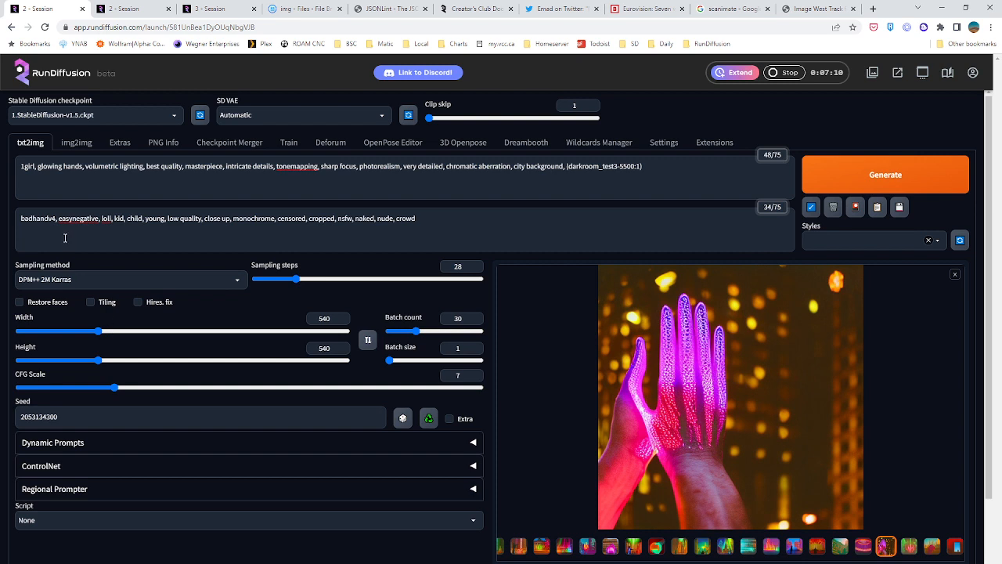
Add "cathedral, tourism documentary," at the start of the prompt, before 1girl, and generate a new batch
click(21, 166)
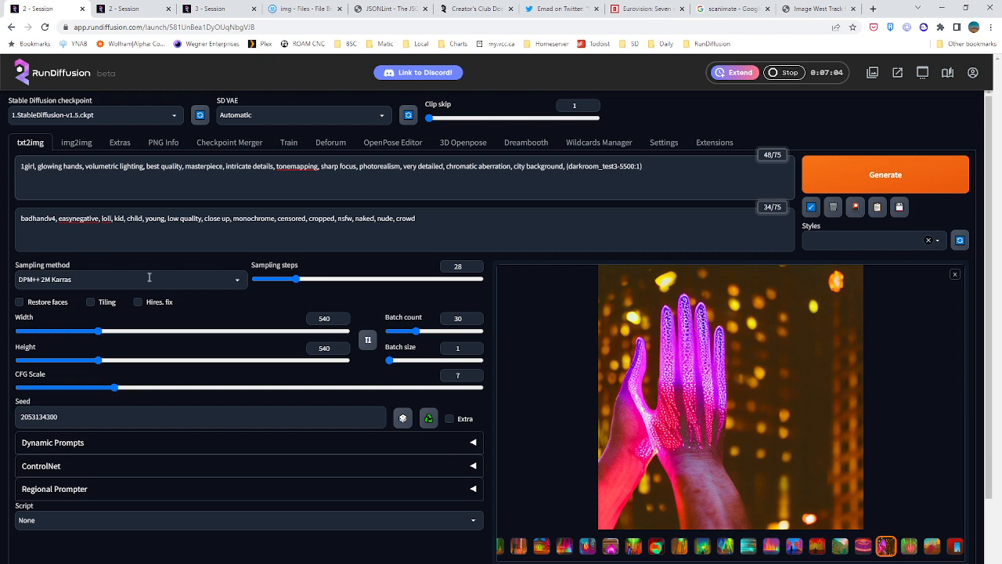
text(cathed)
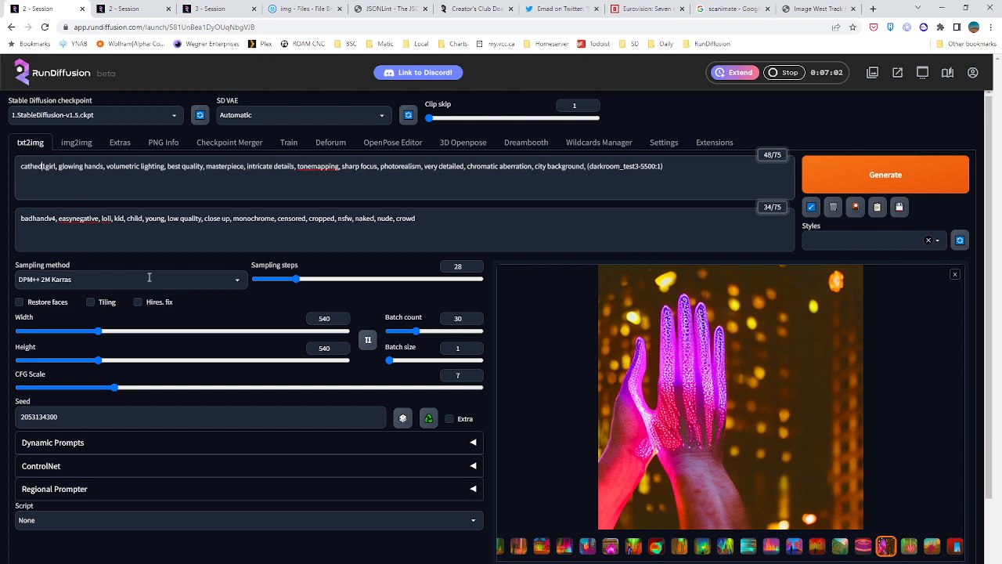
text(ral,)
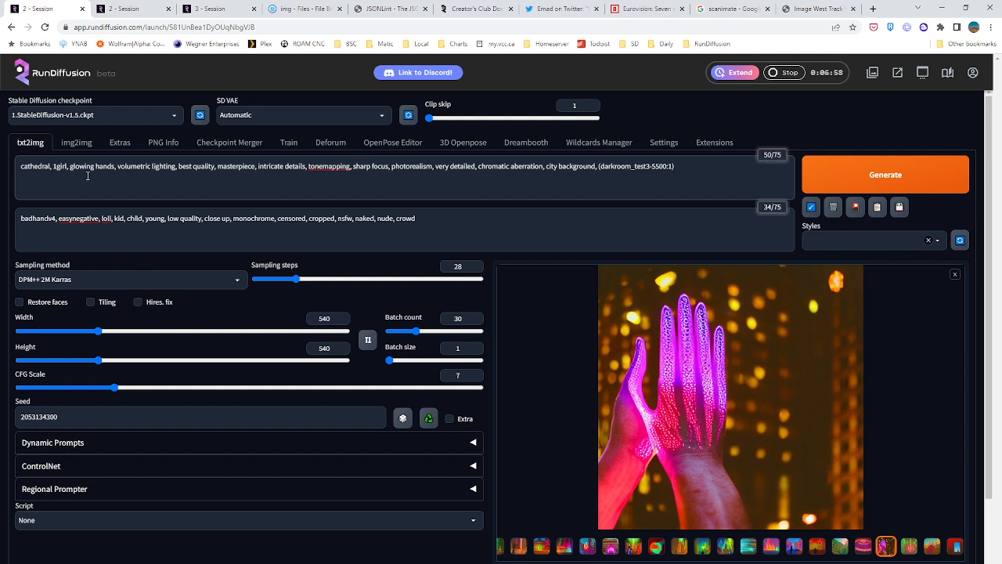
key(Delete)
text(tourism documentary, )
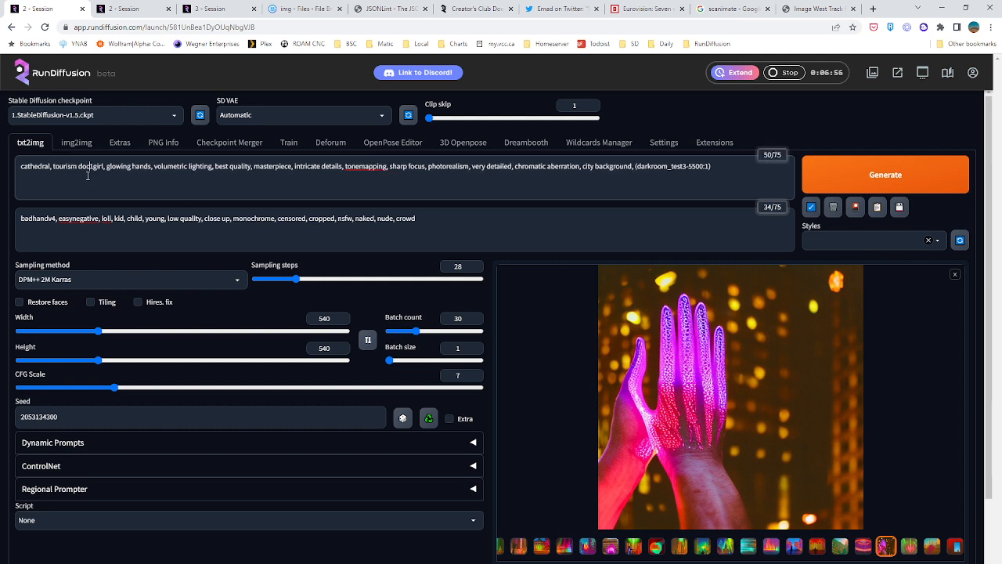
text(1)
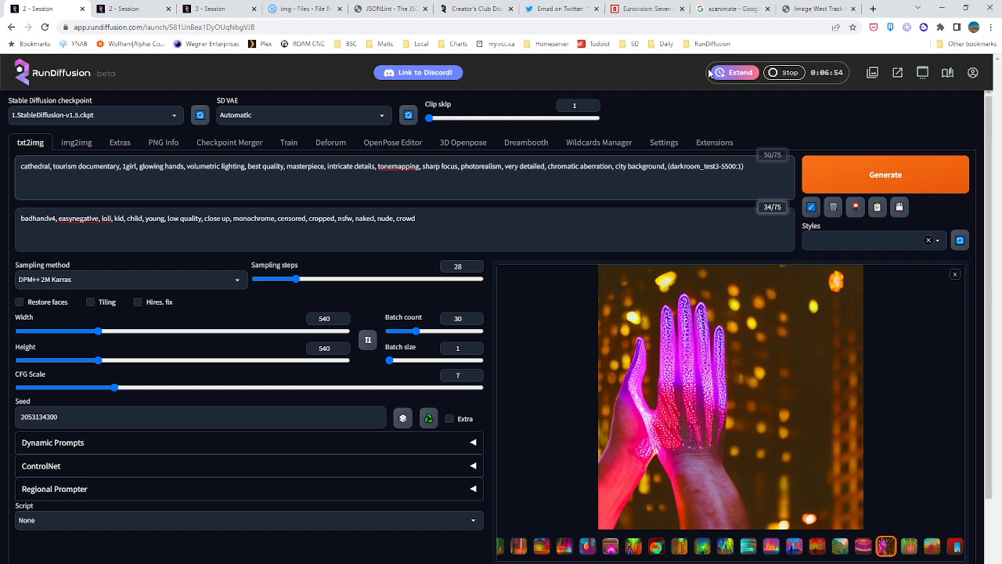
click(889, 180)
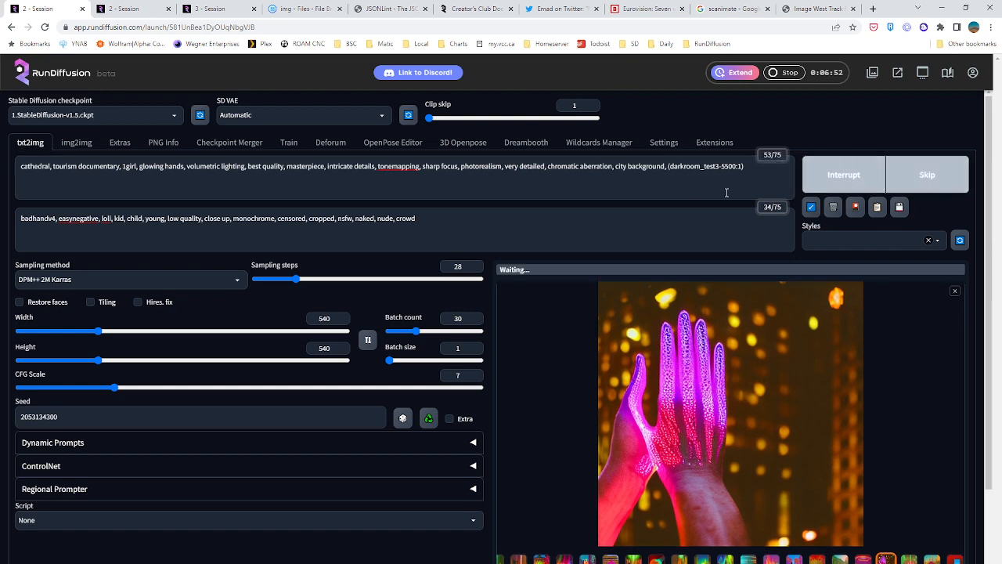
Update the Deforum video preview in the second session
click(124, 6)
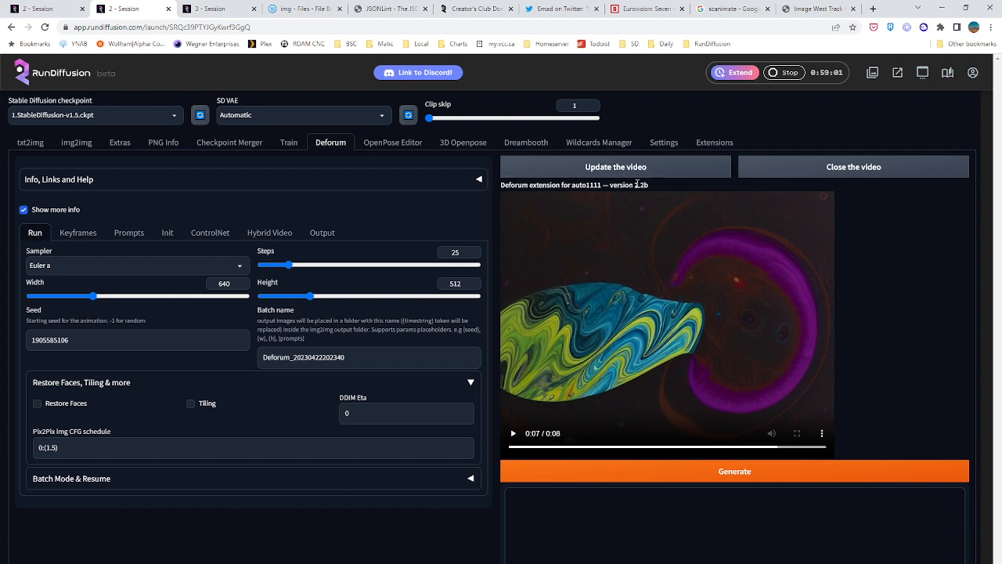
click(601, 169)
Load all Deforum settings in the third session from /mnt/private/deforum_settings.txt and review the loaded keyframe settings
click(215, 9)
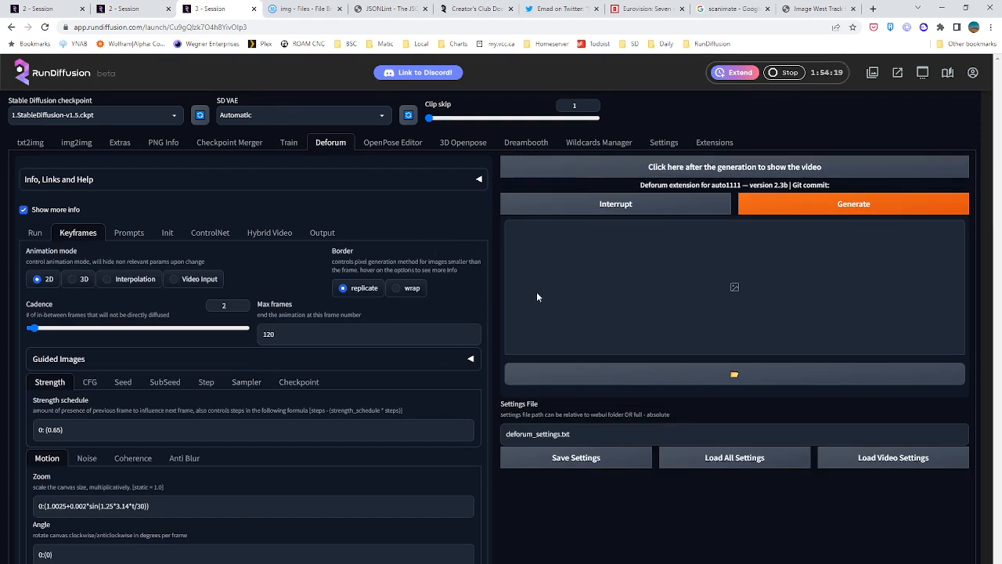
click(507, 434)
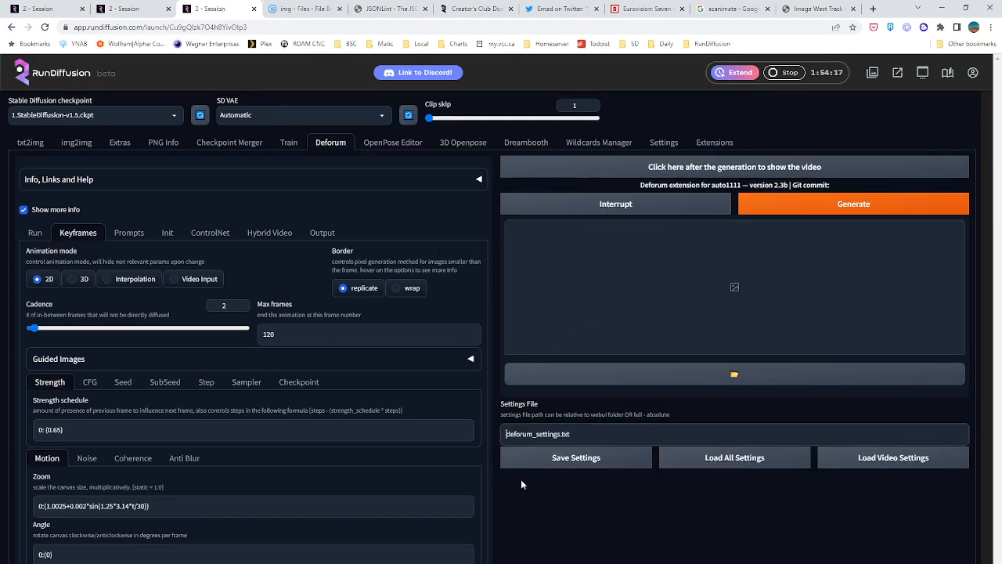
text(/mnt/private/)
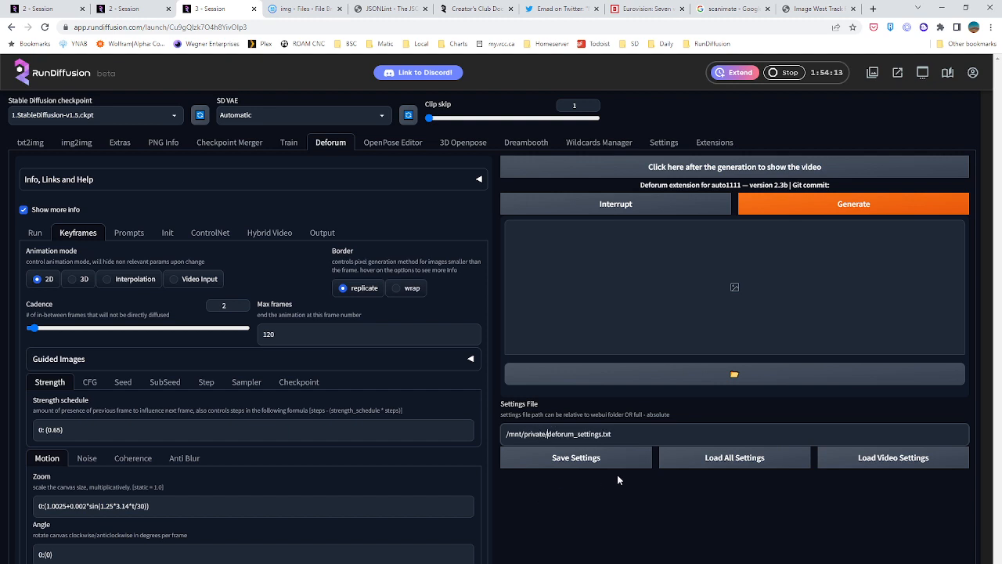
click(671, 463)
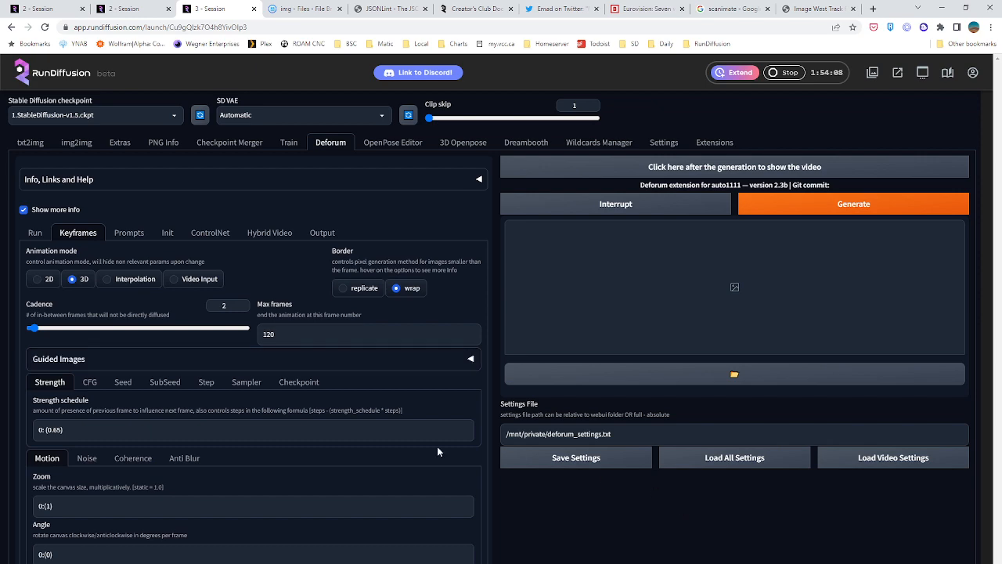
scroll(313, 418, down, 3)
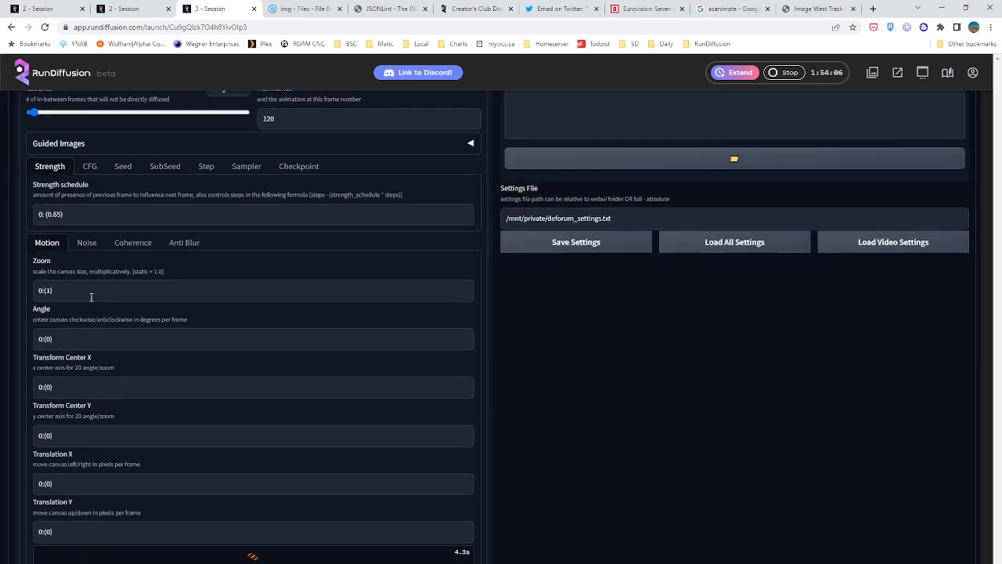
scroll(90, 295, up, 3)
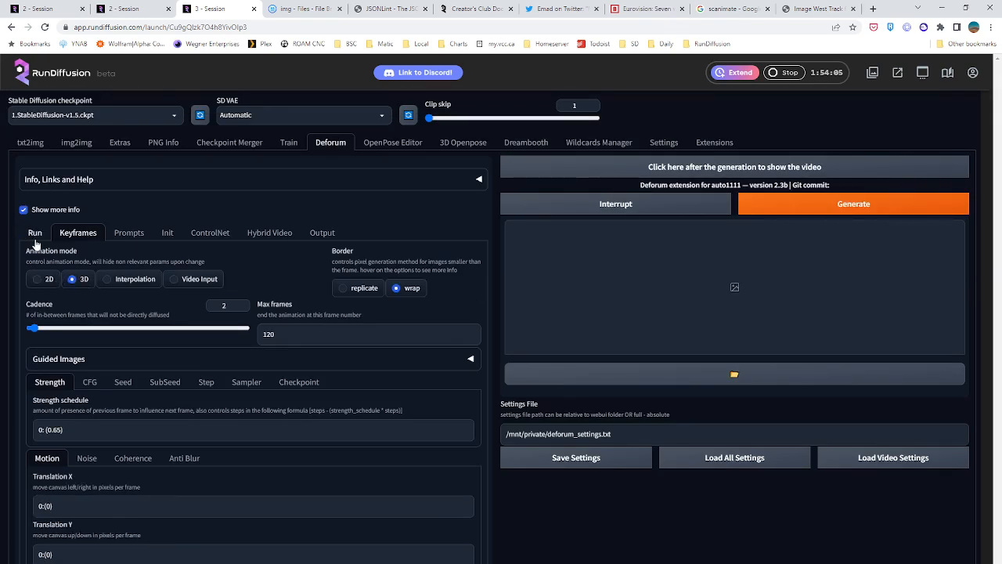
click(632, 437)
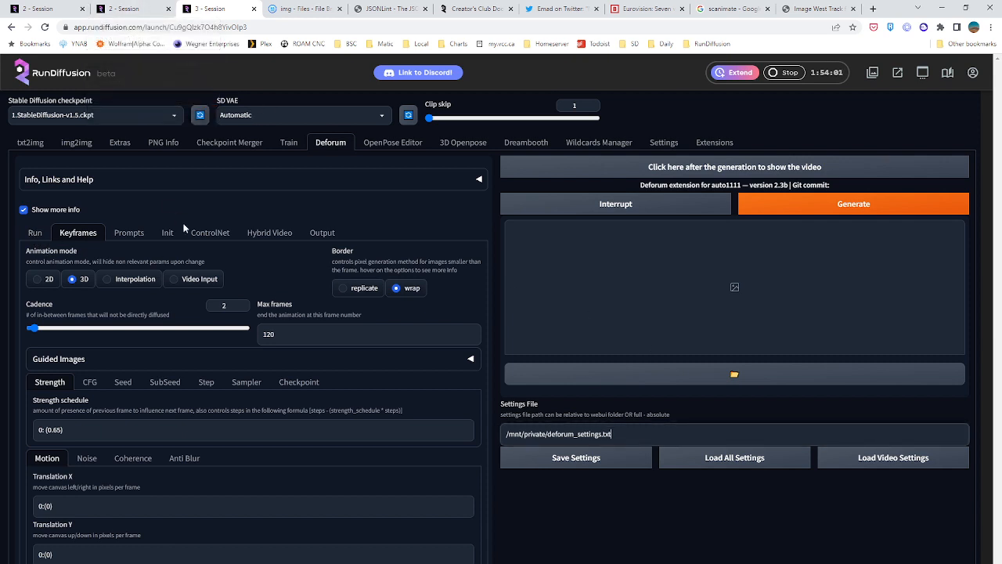
click(124, 7)
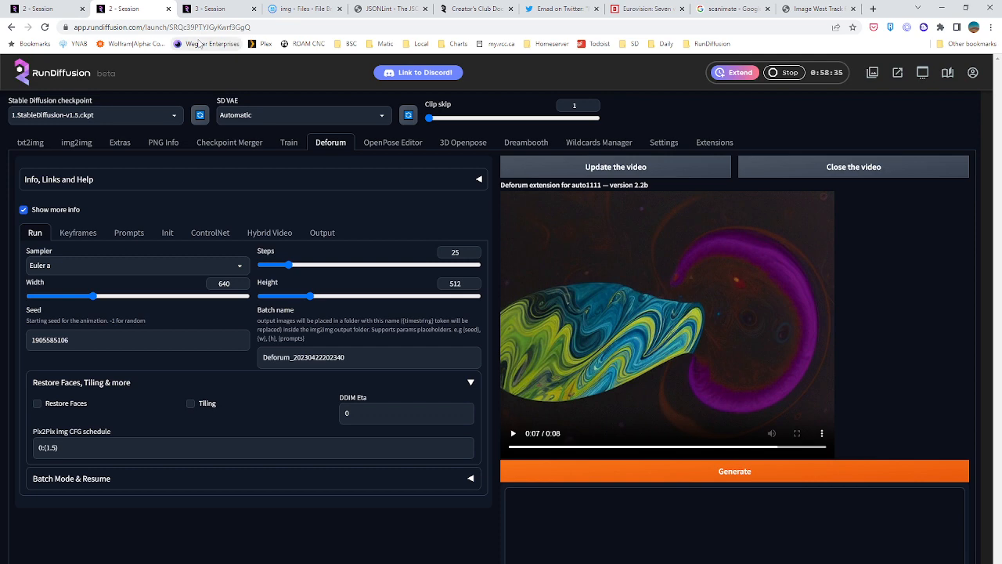
click(305, 9)
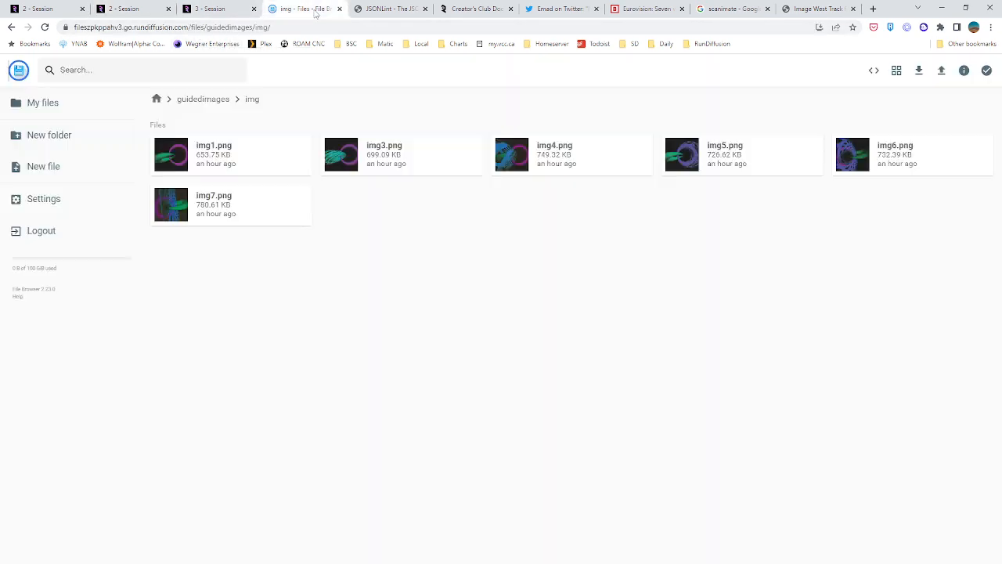
click(155, 99)
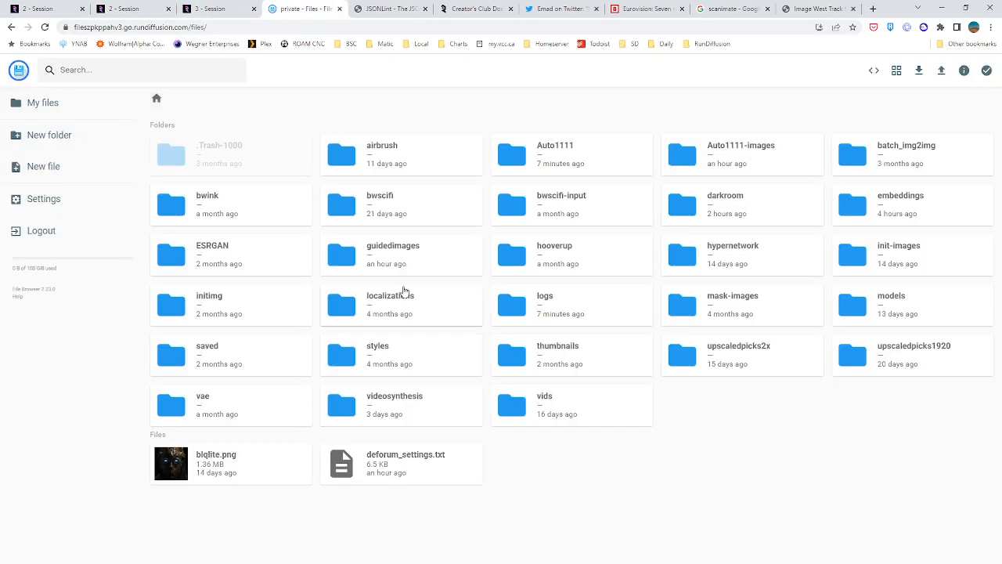
double_click(707, 160)
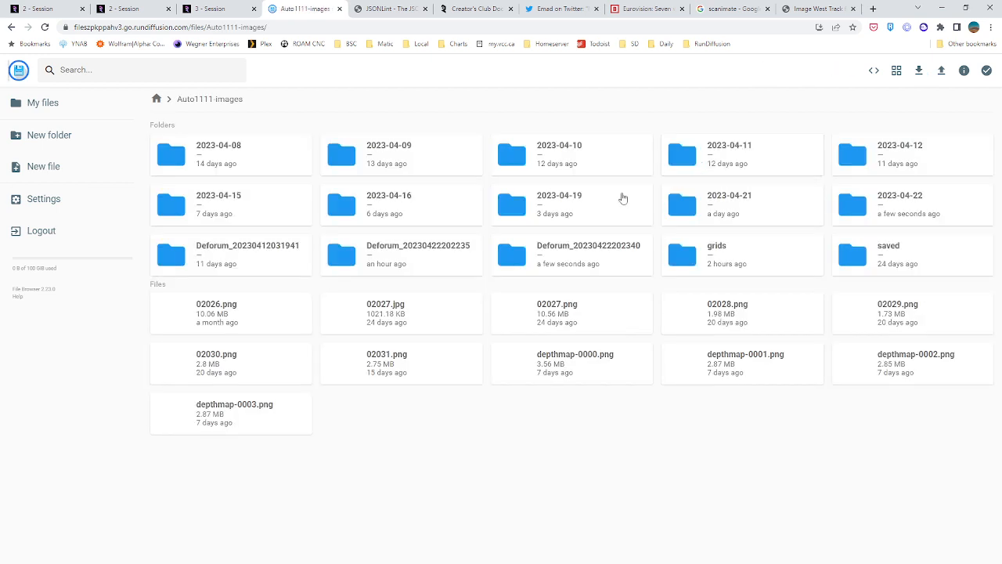
double_click(611, 251)
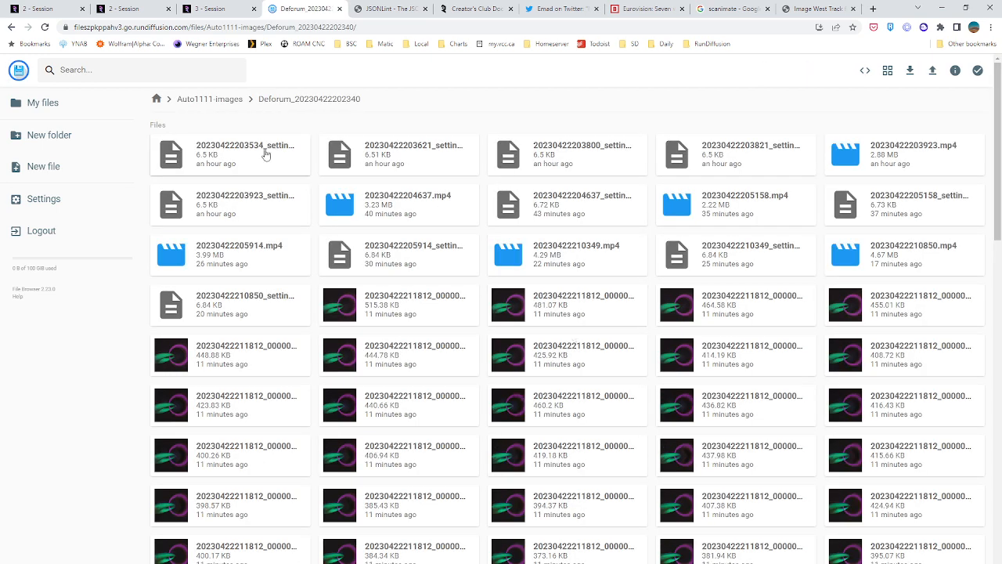
scroll(548, 251, down, 6)
scroll(509, 274, up, 10)
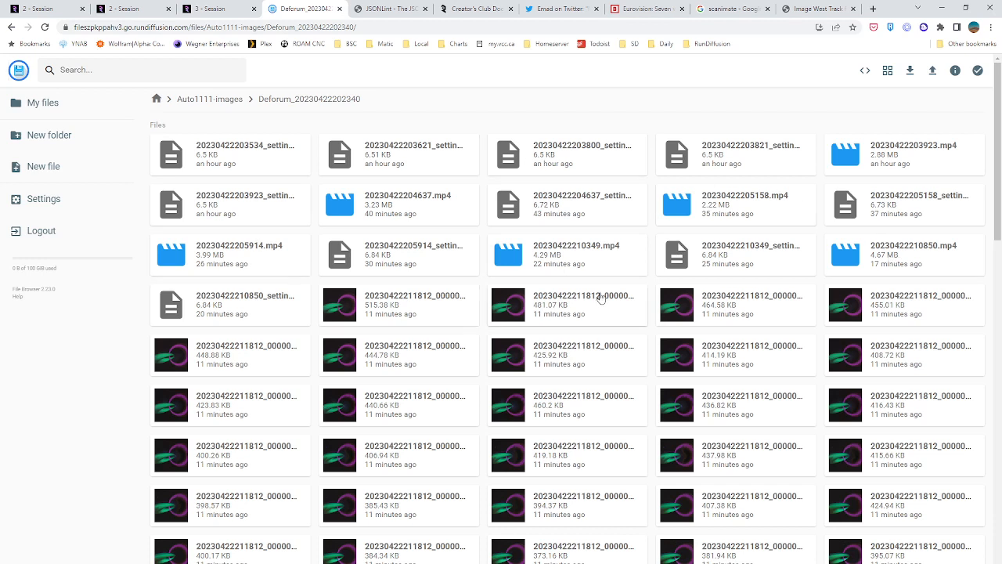
click(739, 260)
scroll(283, 349, down, 5)
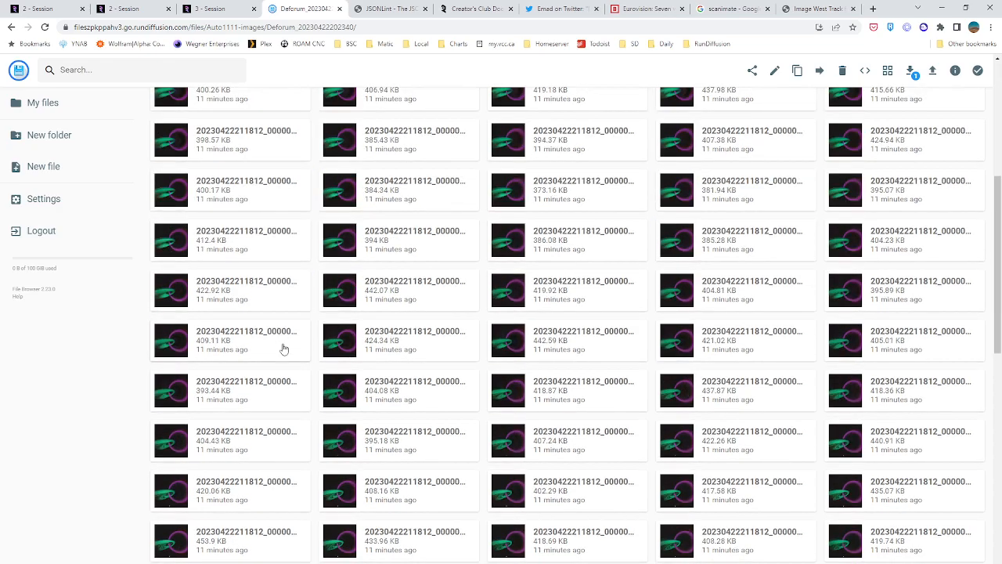
scroll(283, 350, down, 10)
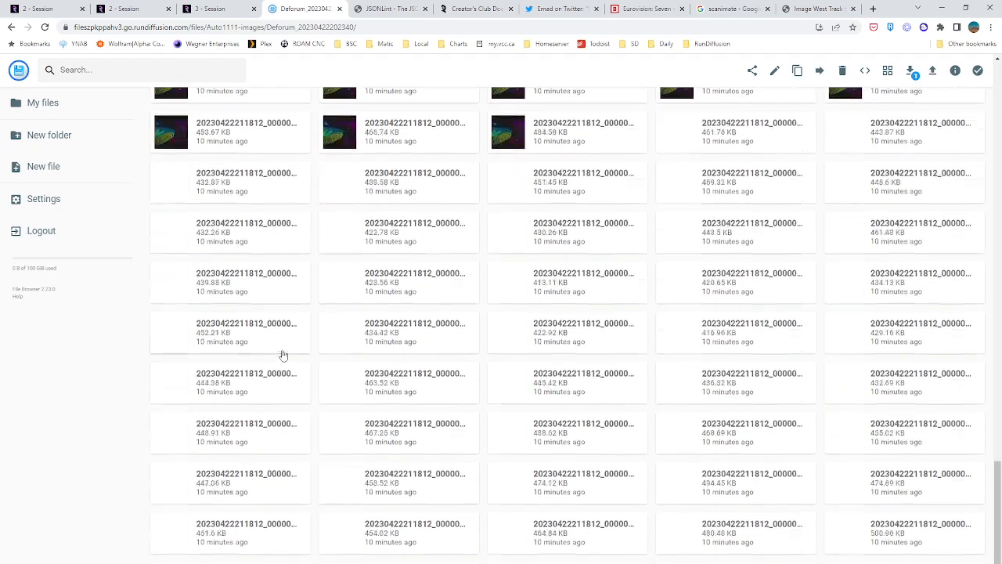
scroll(283, 356, down, 3)
middle_click(133, 340)
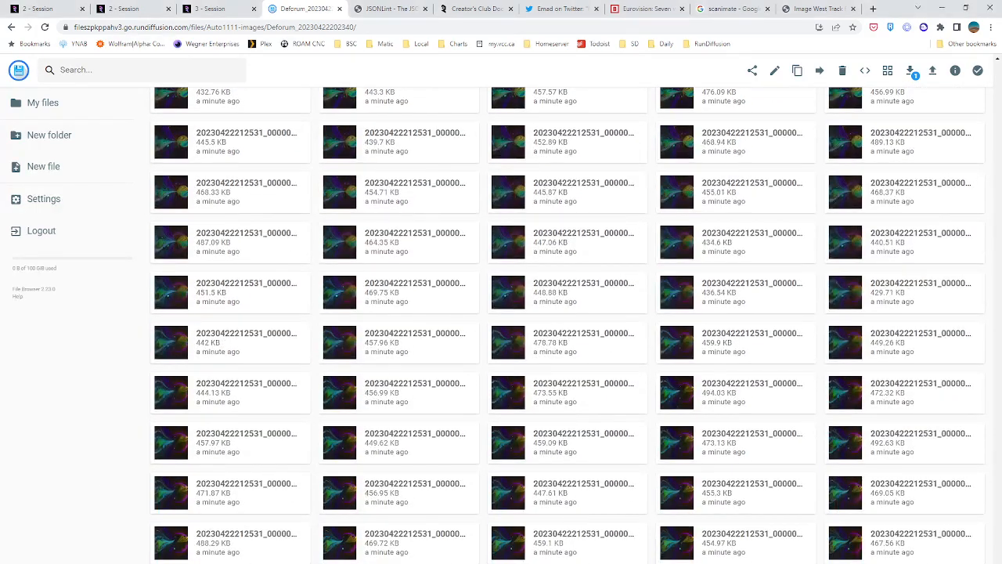
double_click(230, 563)
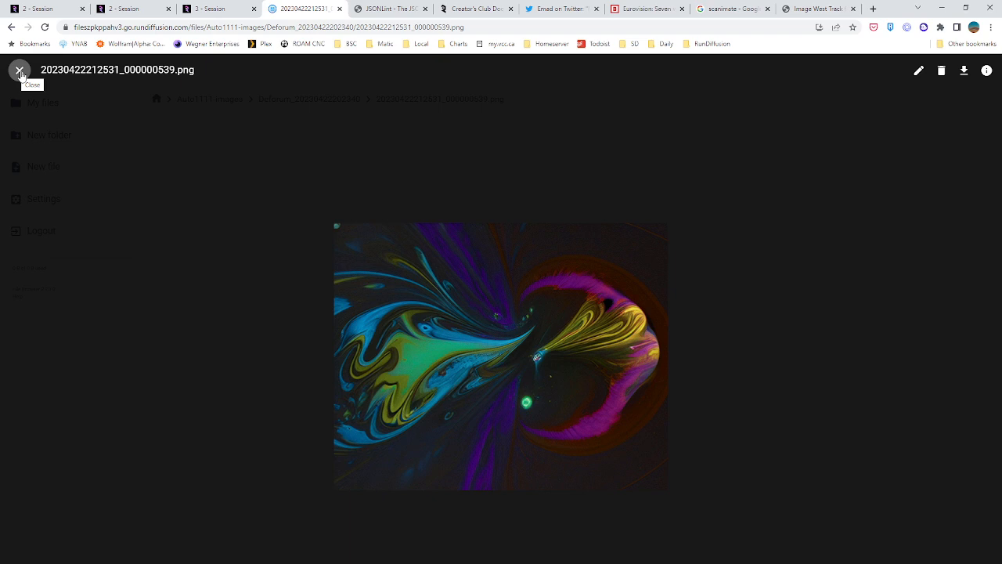
click(20, 72)
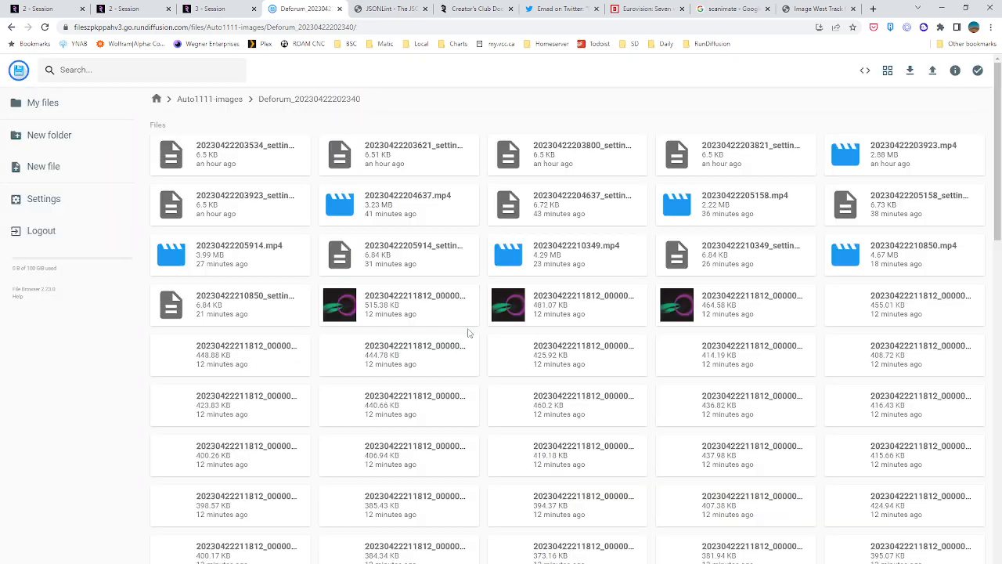
scroll(504, 319, down, 15)
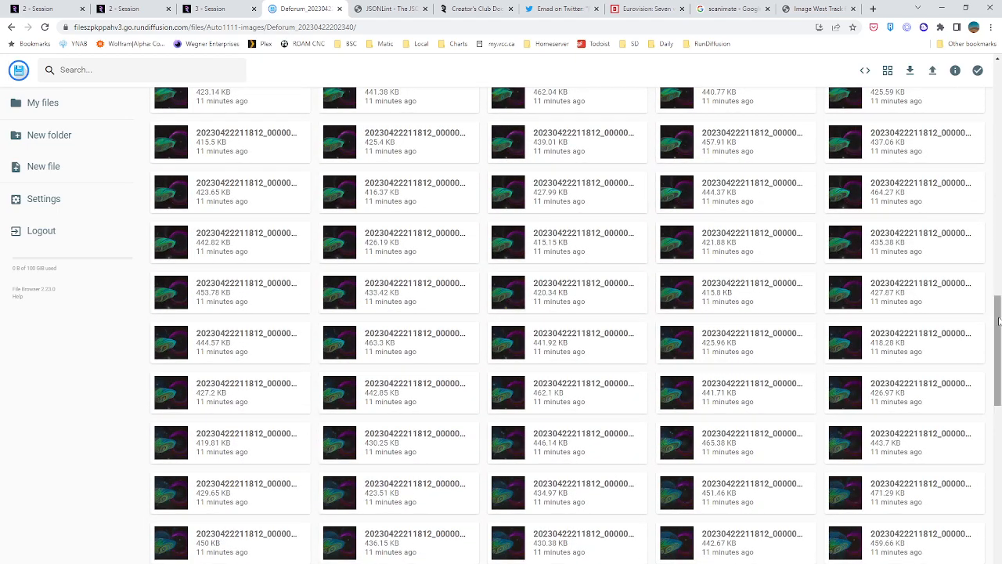
drag(994, 296, 996, 540)
drag(996, 450, 995, 540)
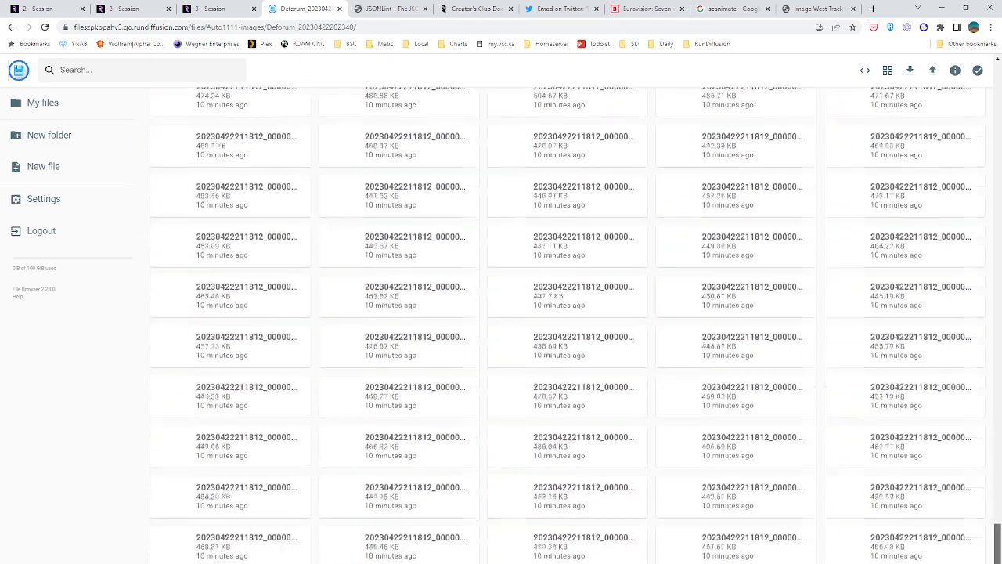
scroll(962, 479, down, 20)
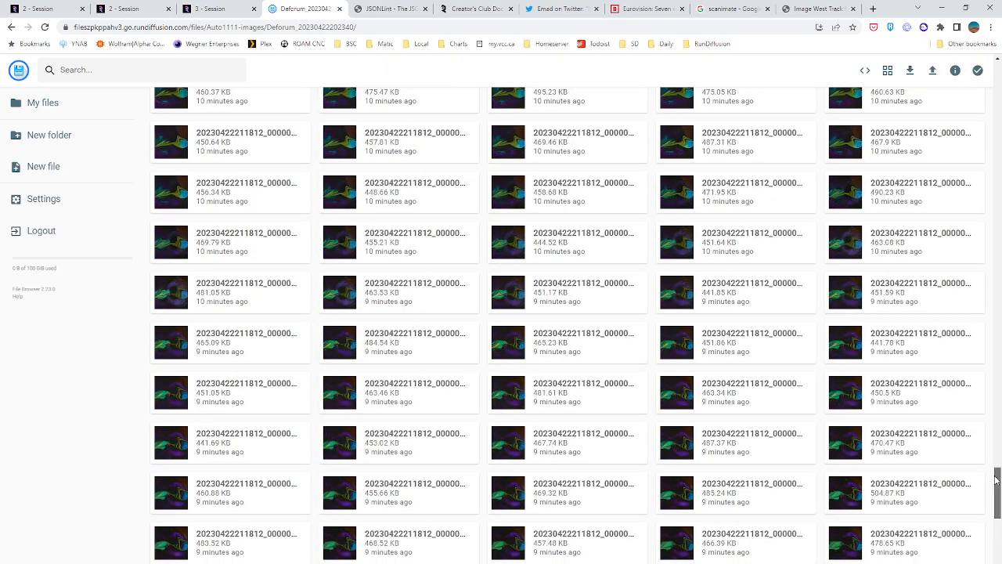
drag(998, 484, 998, 562)
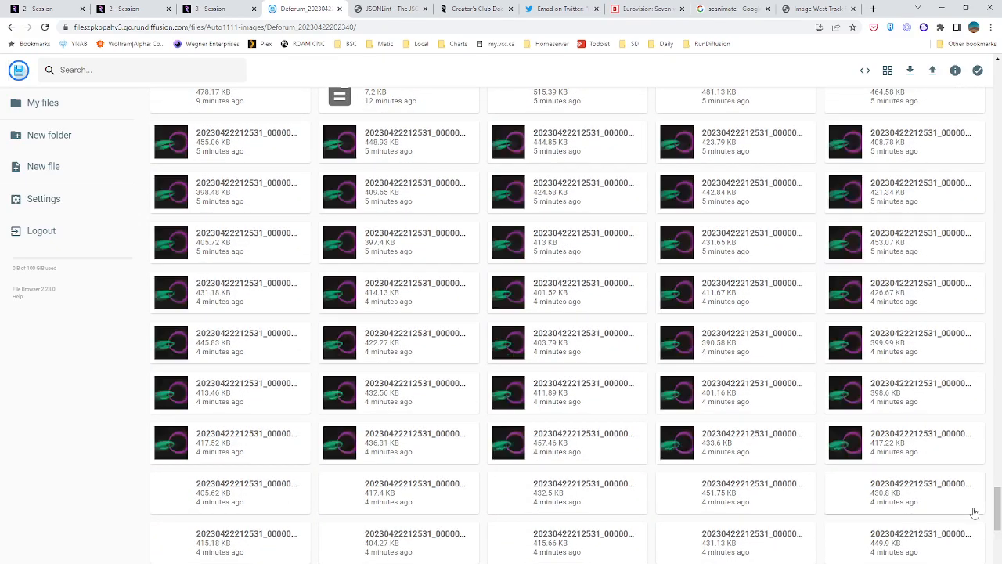
scroll(966, 505, down, 5)
scroll(962, 501, down, 5)
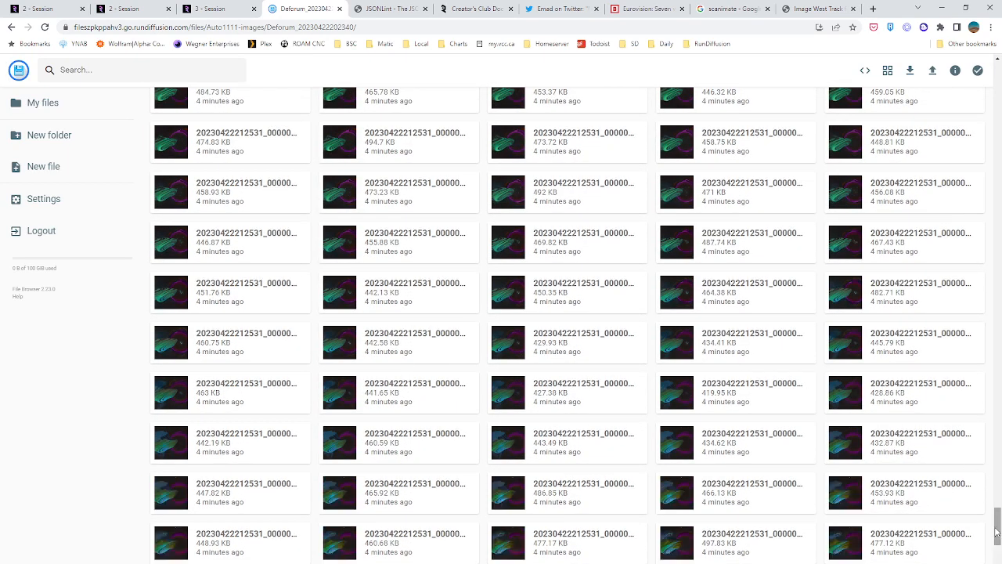
drag(997, 527, 997, 563)
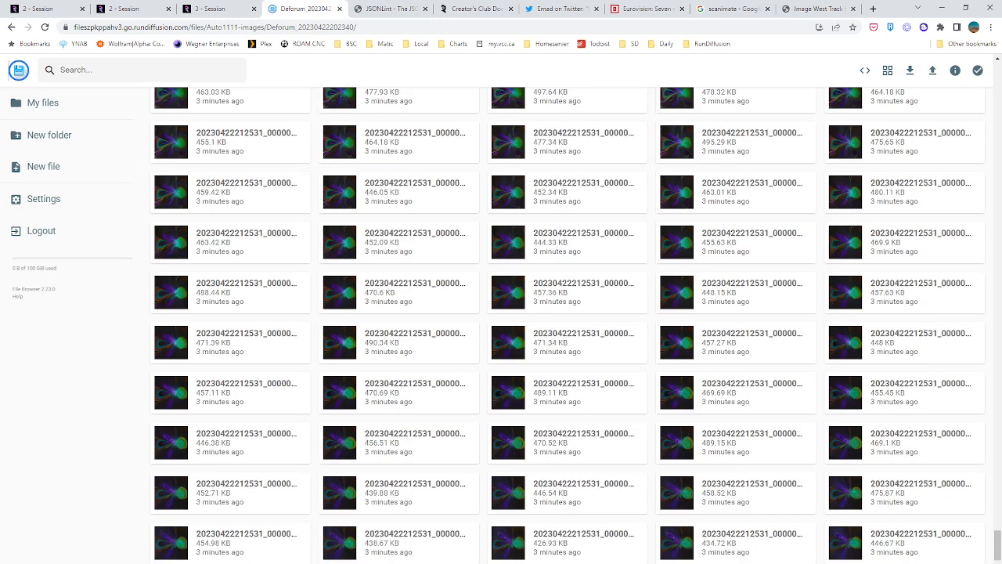
scroll(896, 547, down, 5)
scroll(896, 546, down, 5)
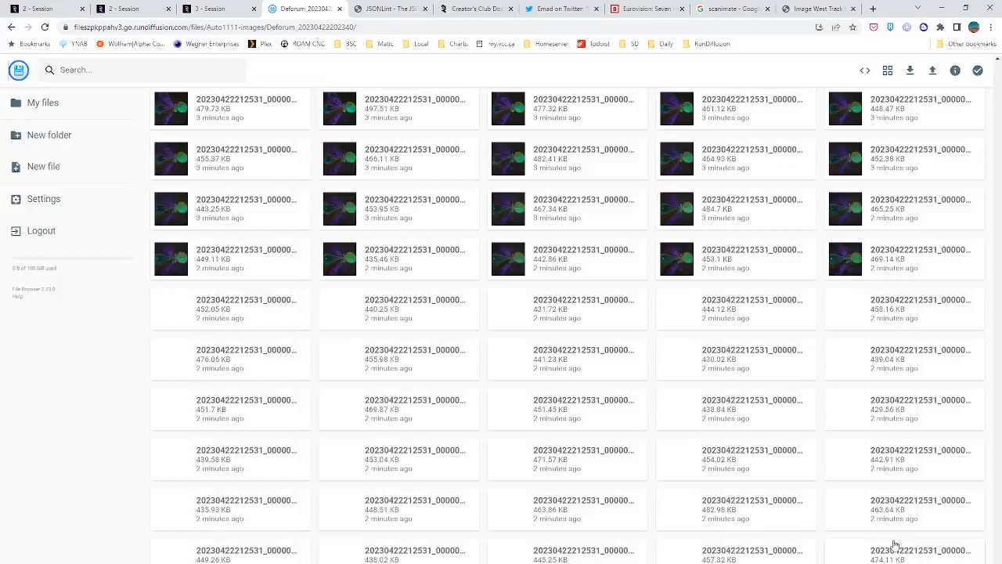
double_click(672, 362)
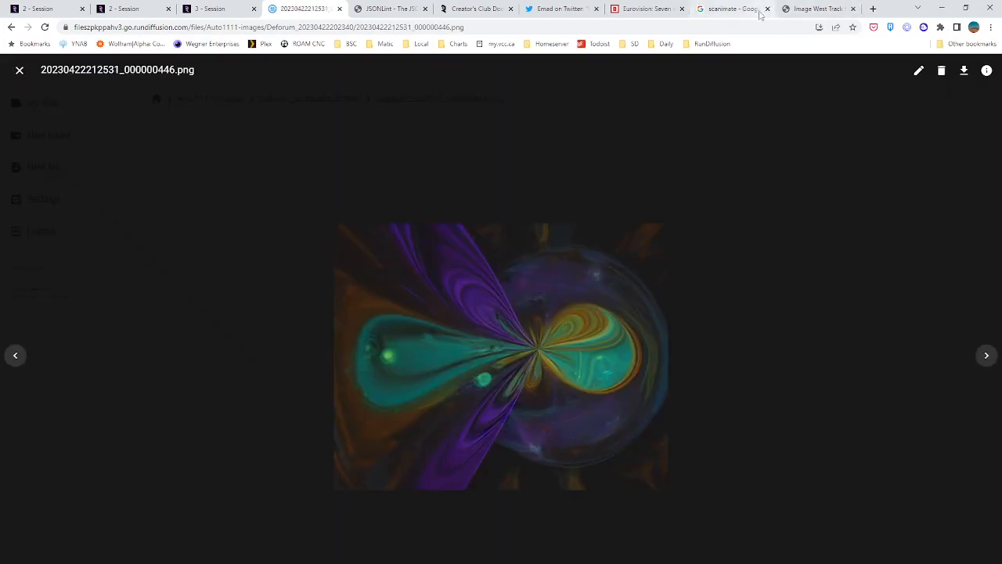
click(987, 356)
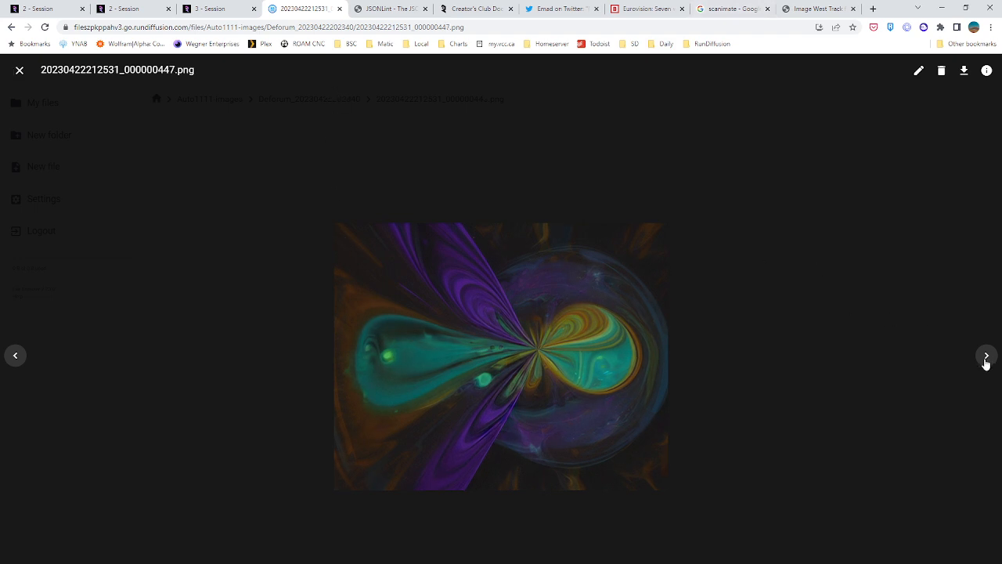
click(987, 356)
click(988, 356)
click(986, 356)
click(987, 356)
click(986, 357)
click(985, 356)
click(986, 356)
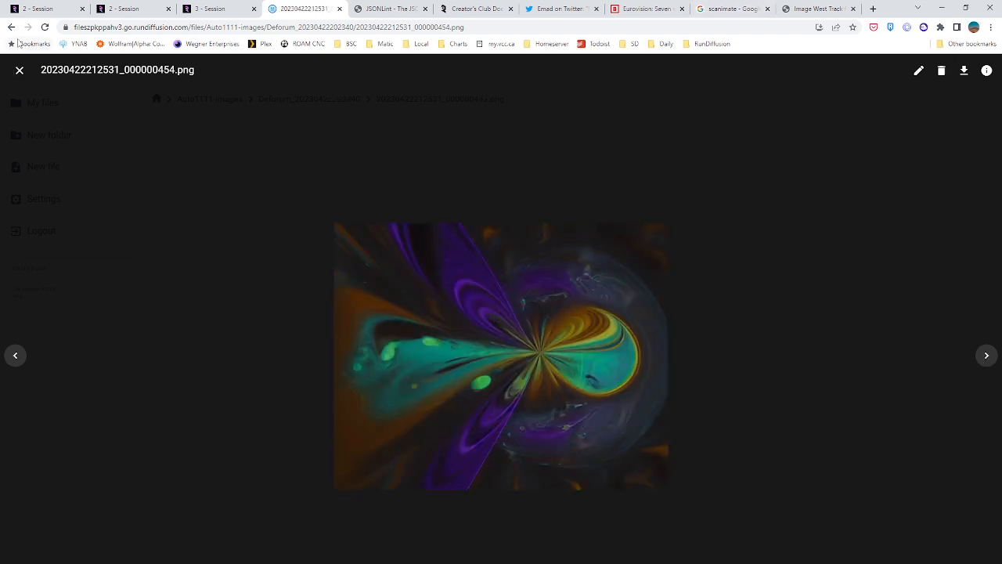
key(Escape)
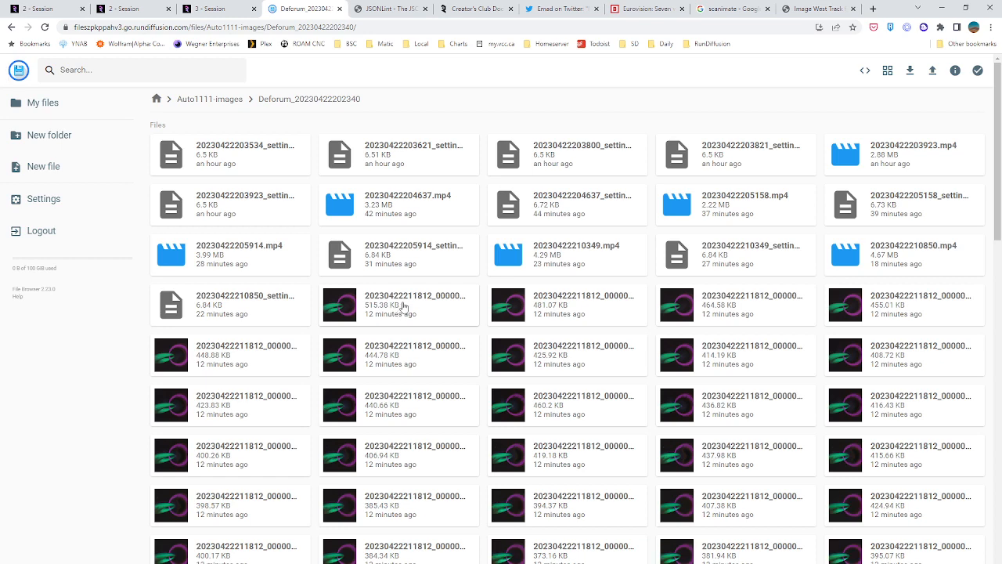
Show the folder contents as a detailed list sorted by last modified, newest first
click(888, 72)
click(889, 72)
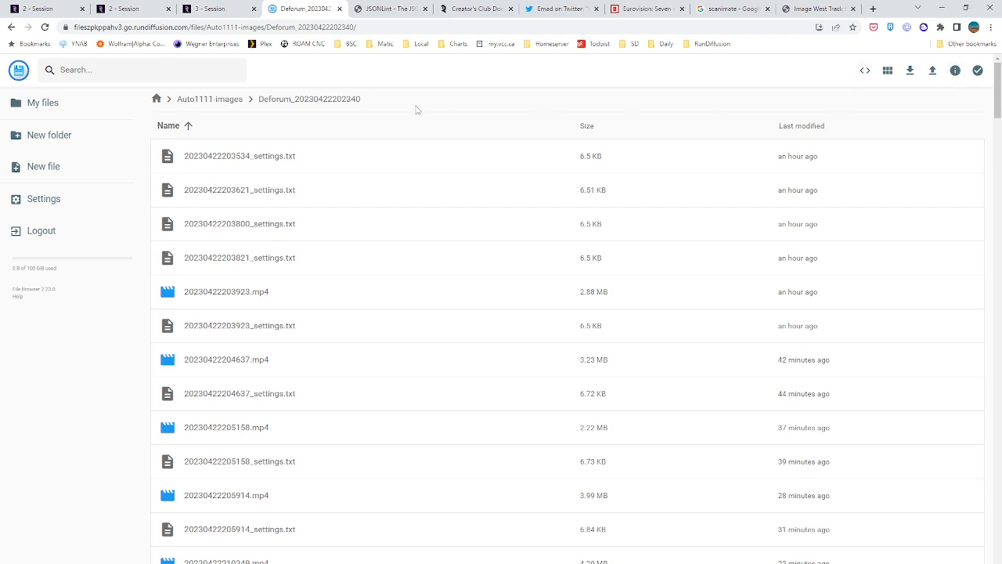
click(832, 127)
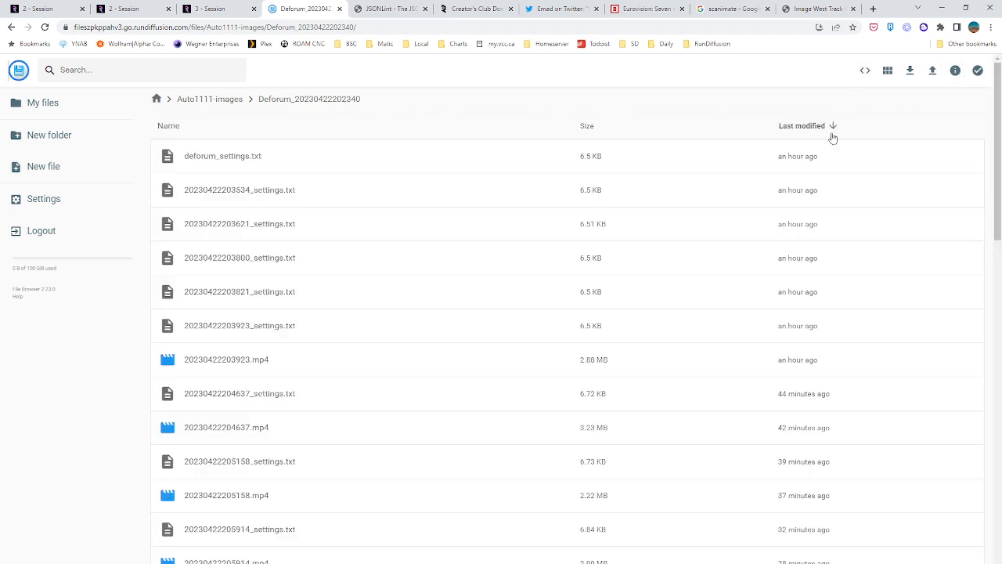
click(833, 128)
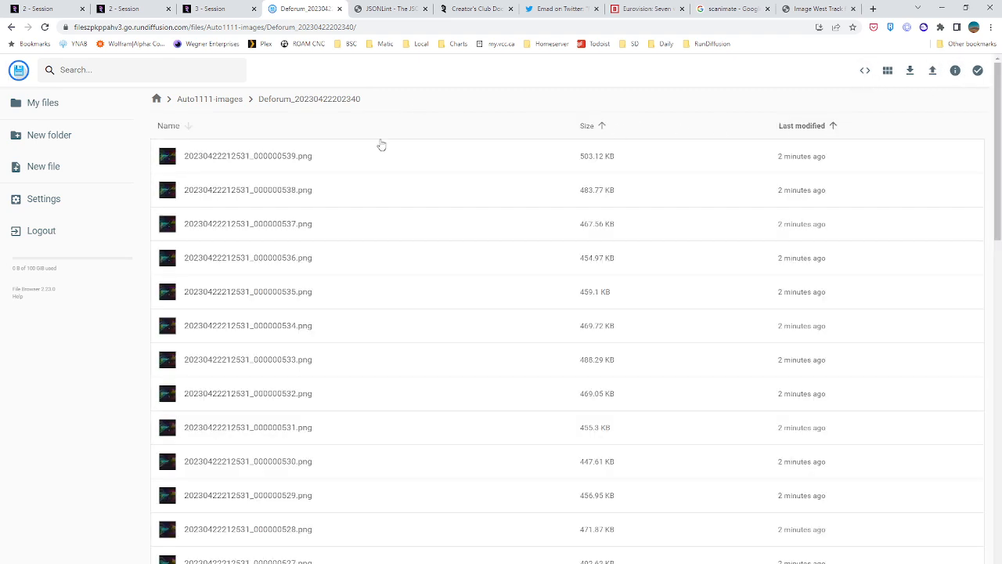
scroll(194, 219, down, 4)
scroll(193, 220, down, 20)
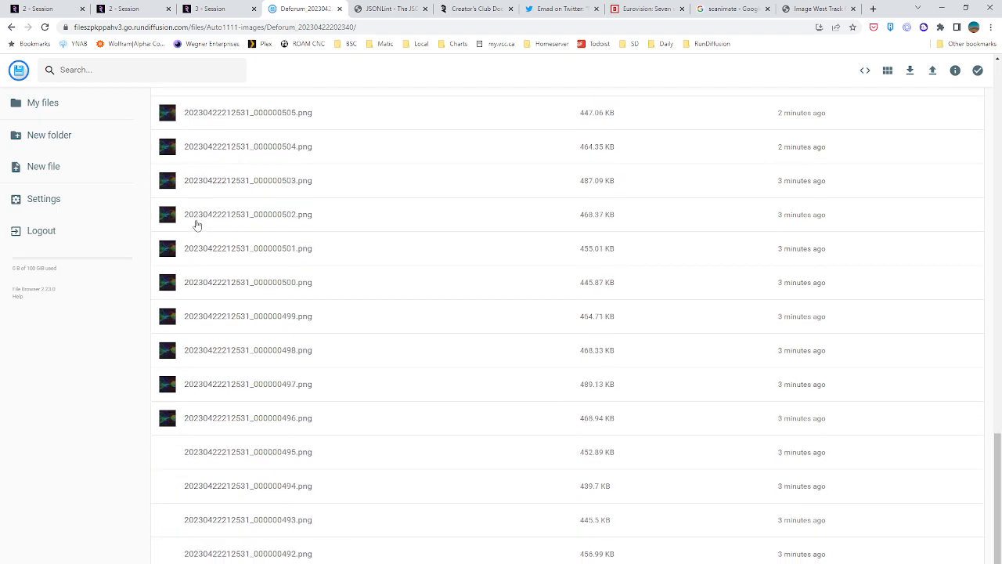
scroll(213, 263, down, 20)
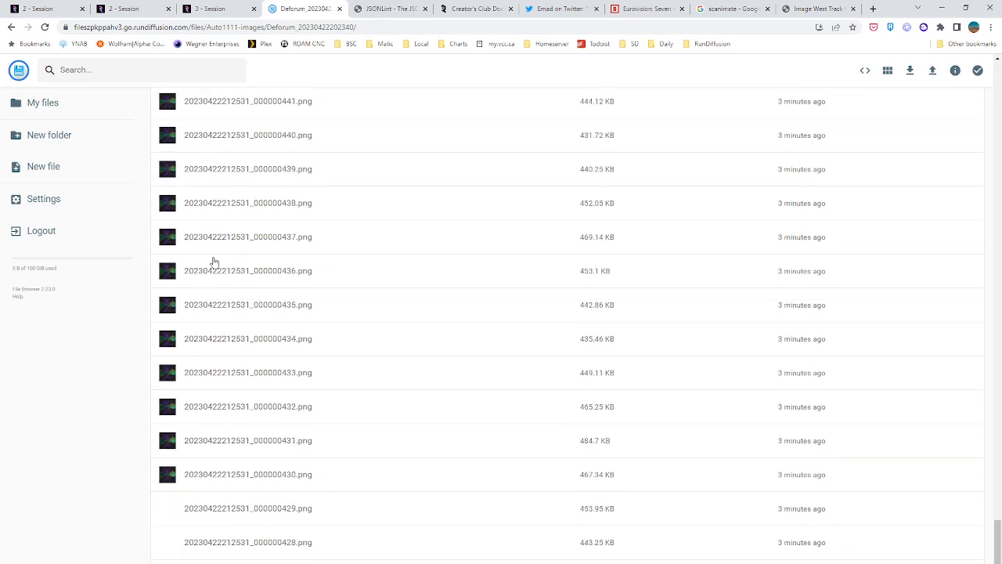
scroll(214, 260, down, 20)
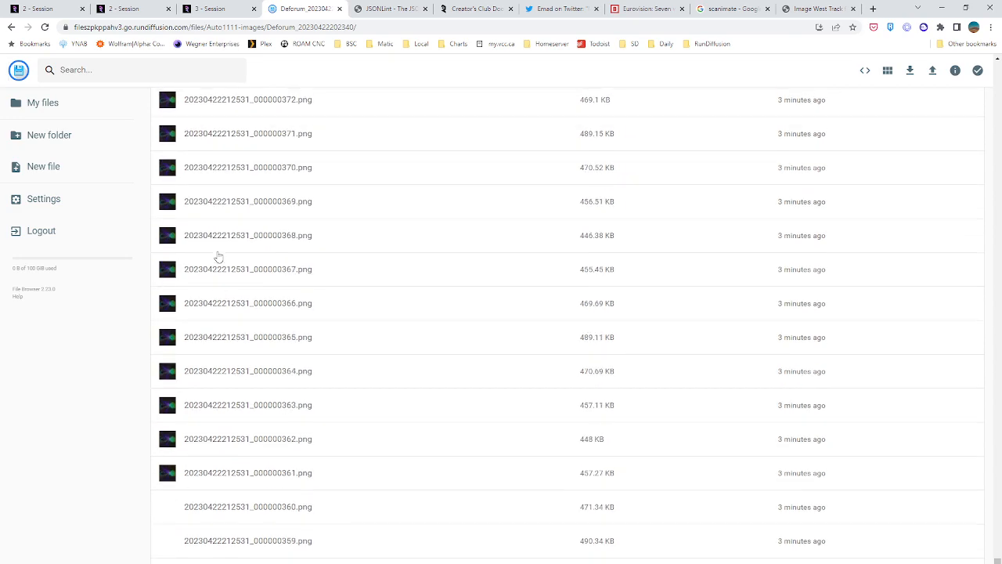
scroll(212, 260, down, 20)
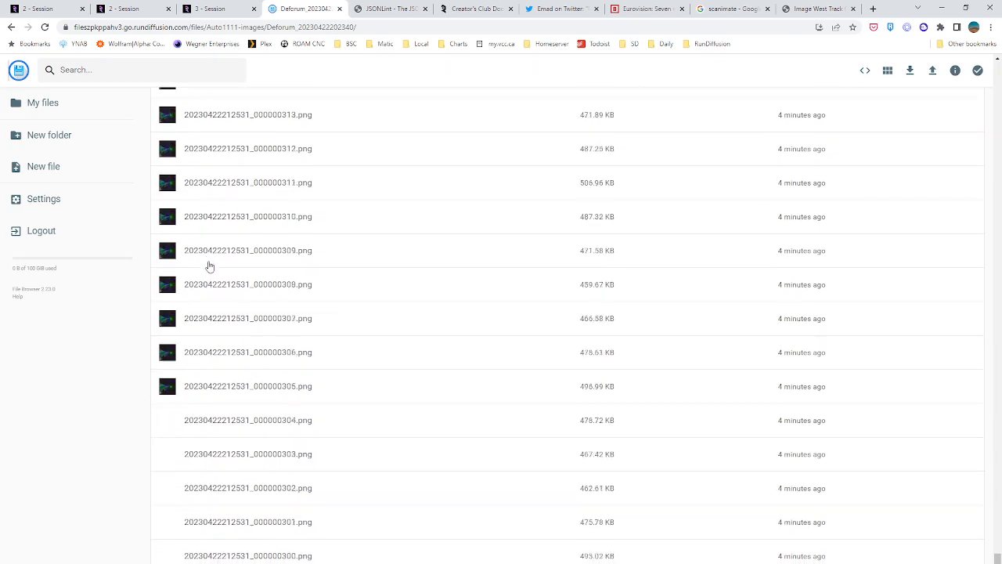
scroll(202, 269, down, 20)
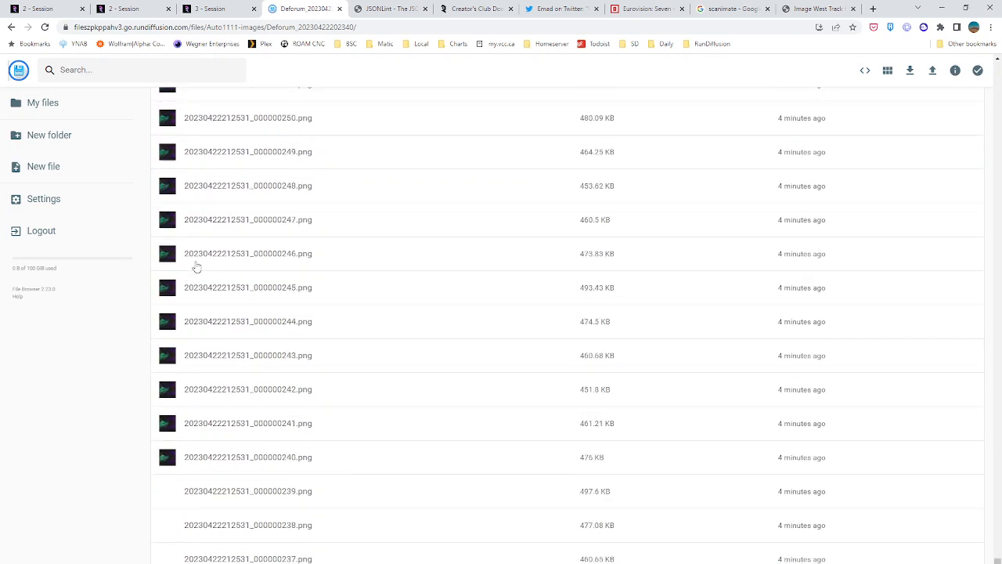
scroll(200, 252, down, 20)
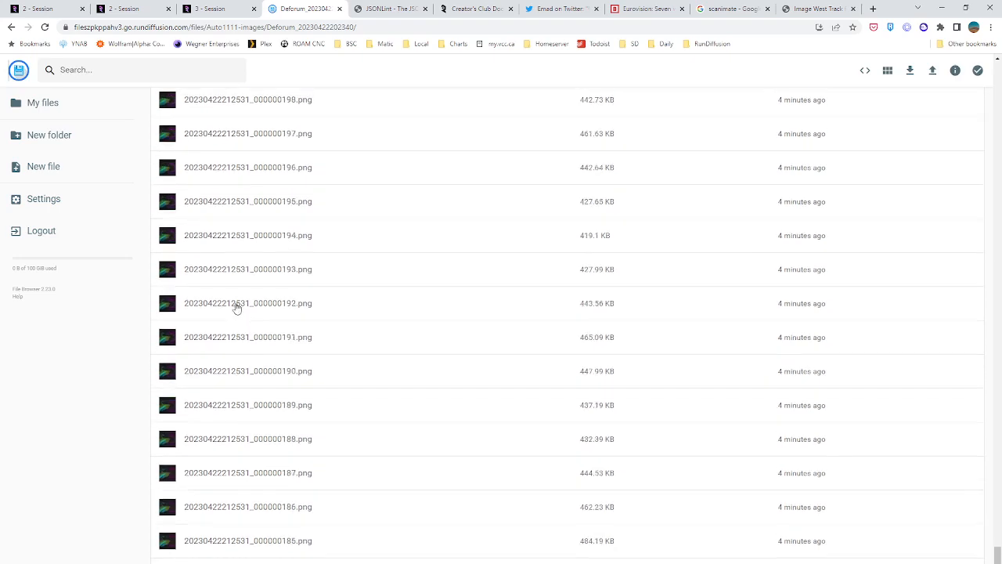
scroll(252, 309, down, 20)
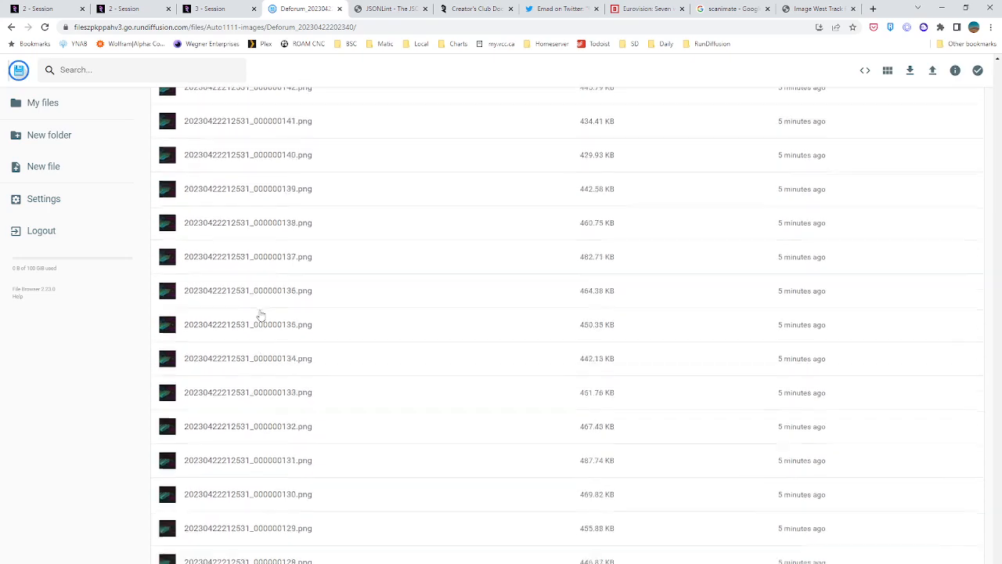
scroll(264, 319, down, 20)
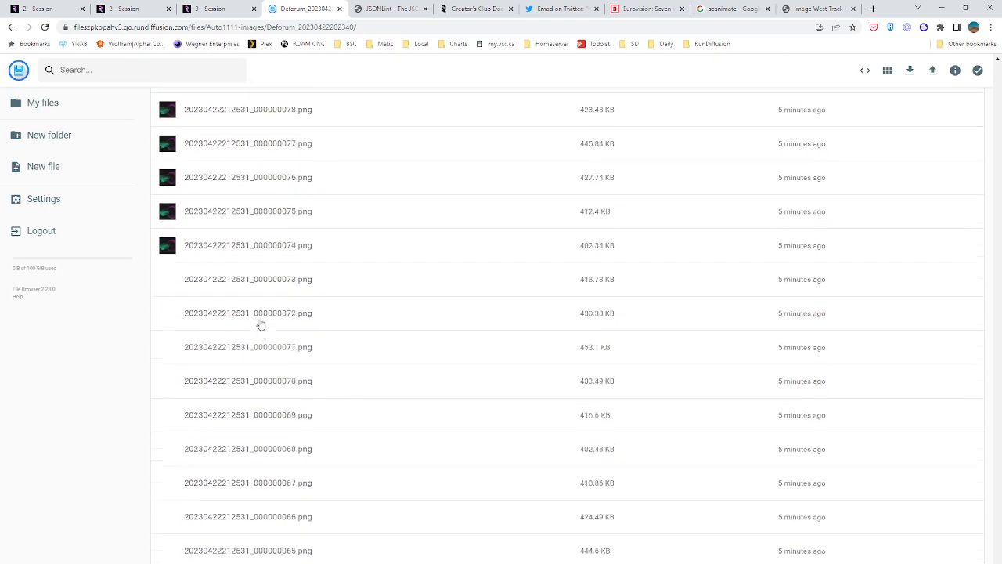
scroll(263, 324, down, 20)
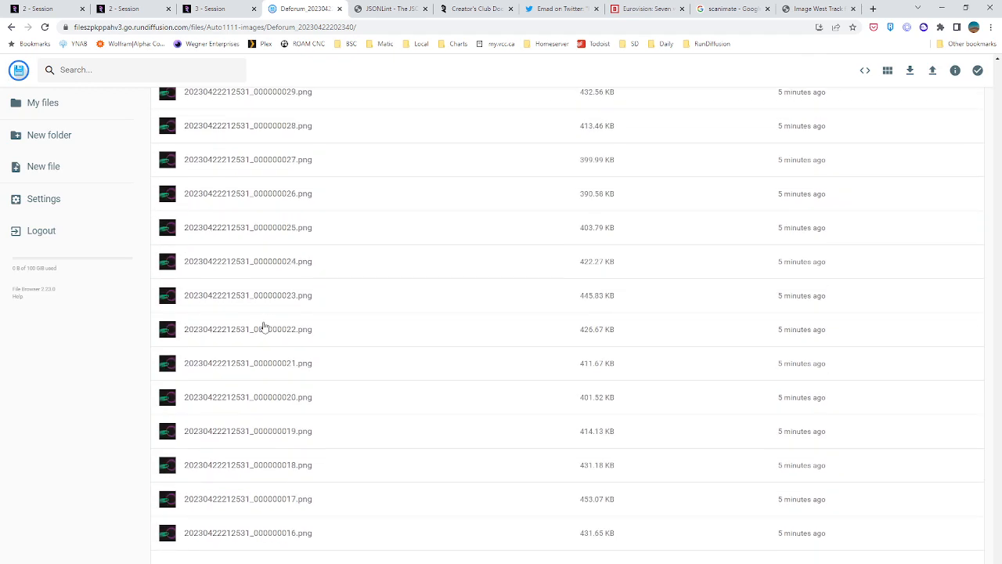
scroll(259, 322, up, 2)
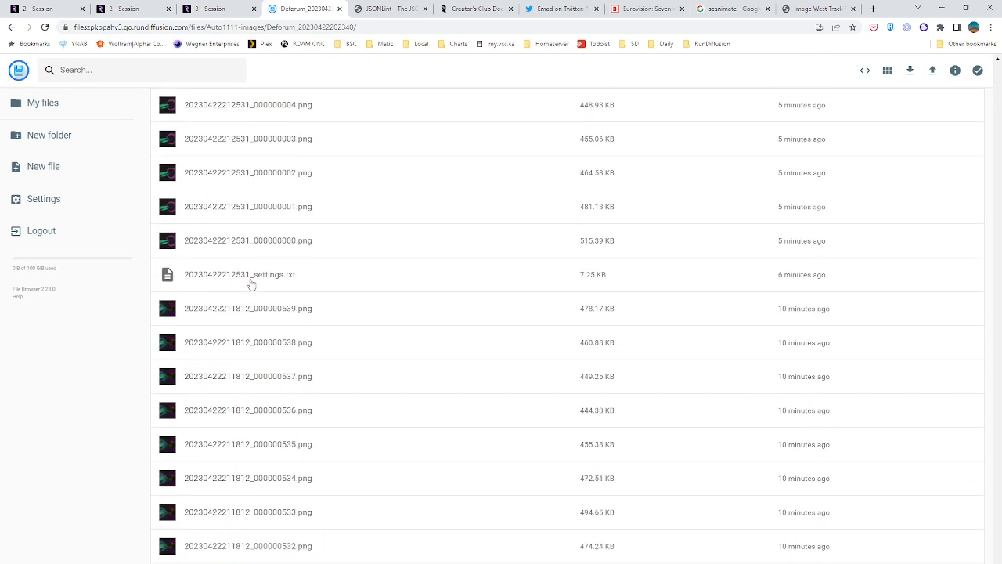
click(253, 280)
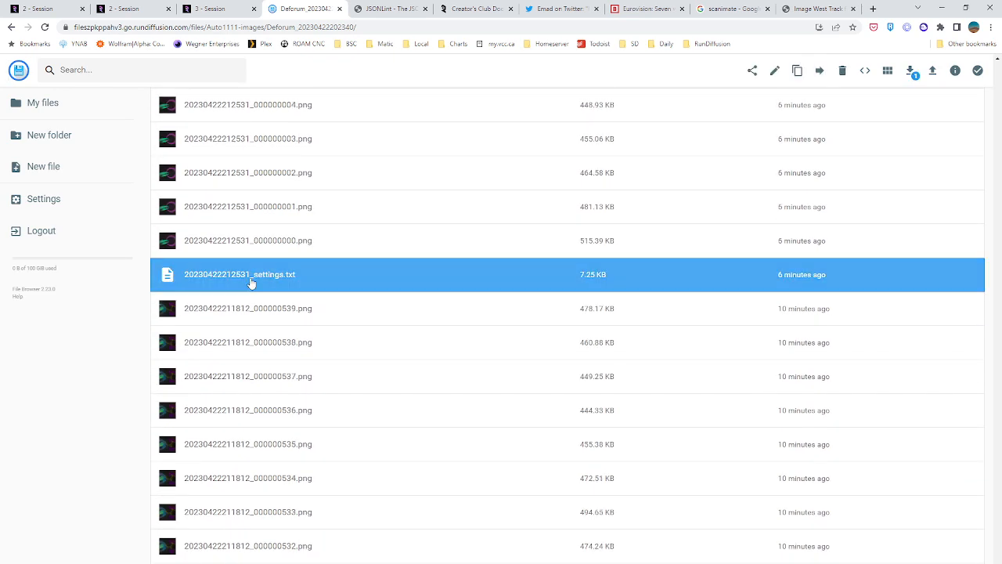
click(797, 72)
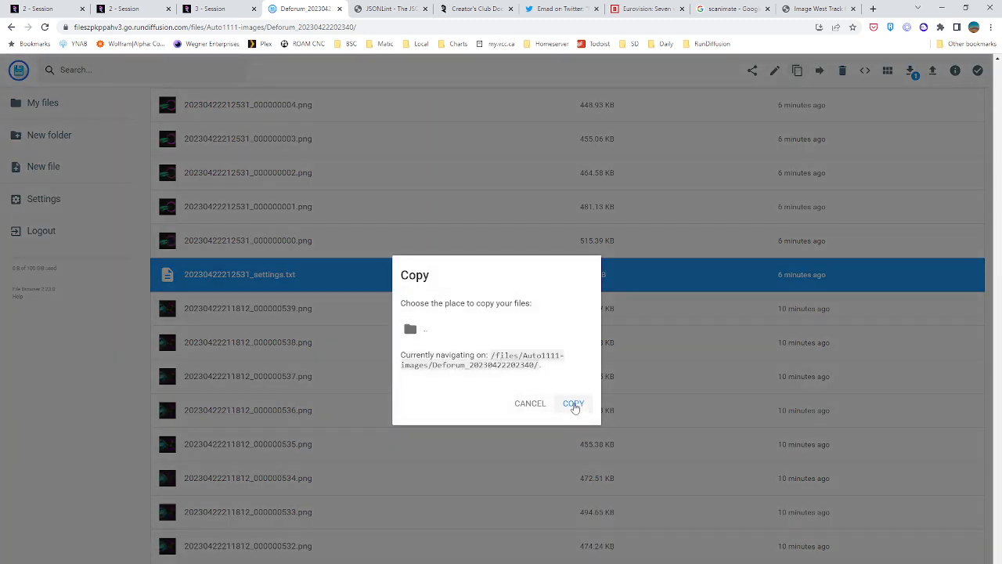
double_click(455, 339)
click(454, 335)
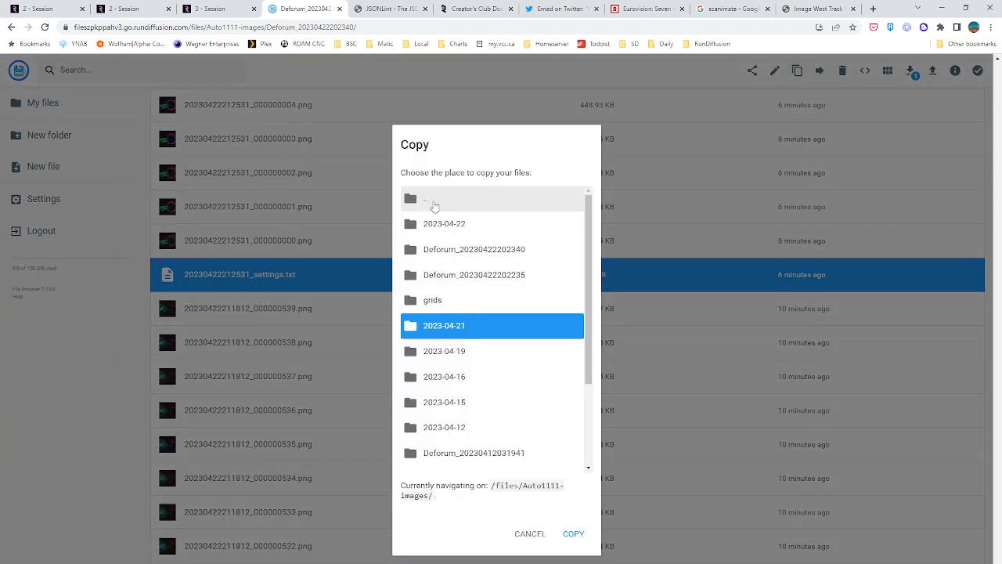
double_click(432, 206)
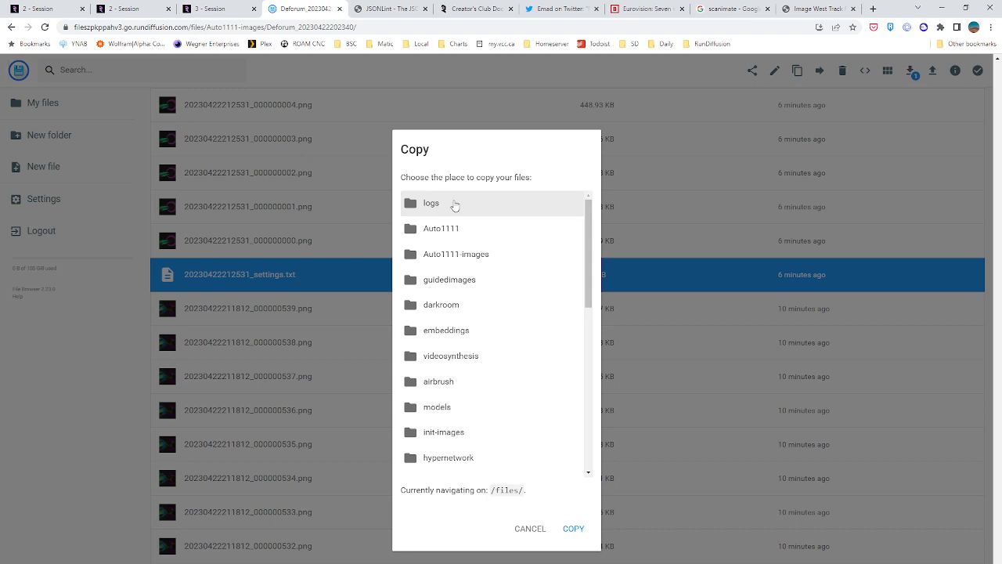
click(573, 528)
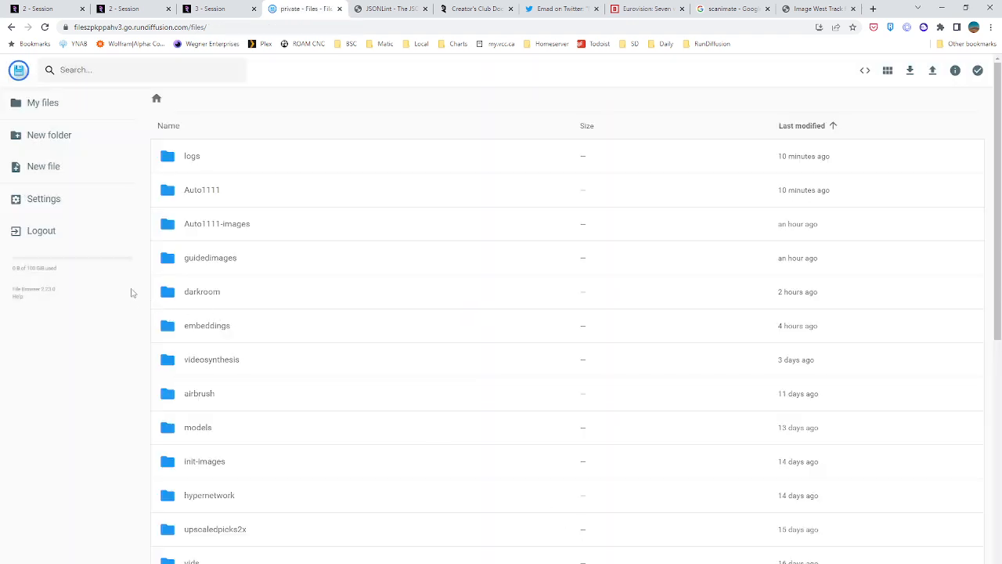
Check the third session's settings file path and delete the old deforum_settings.txt from the root /files/ folder
click(220, 7)
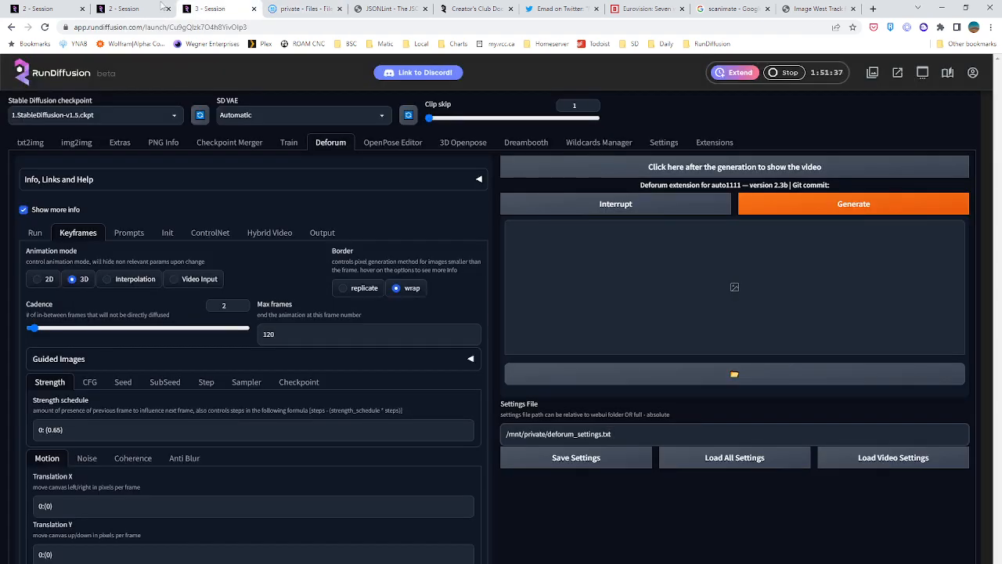
click(301, 9)
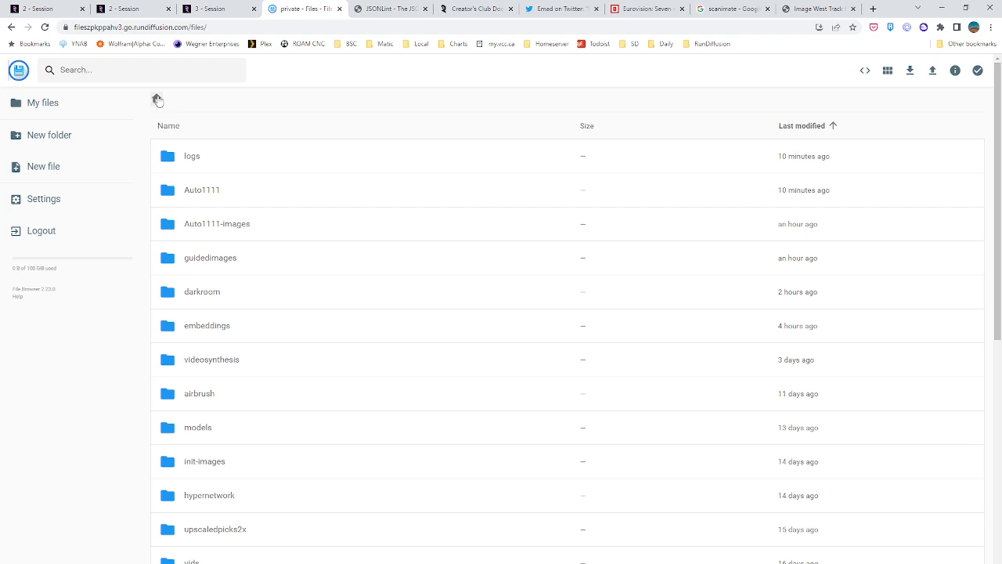
scroll(257, 327, down, 7)
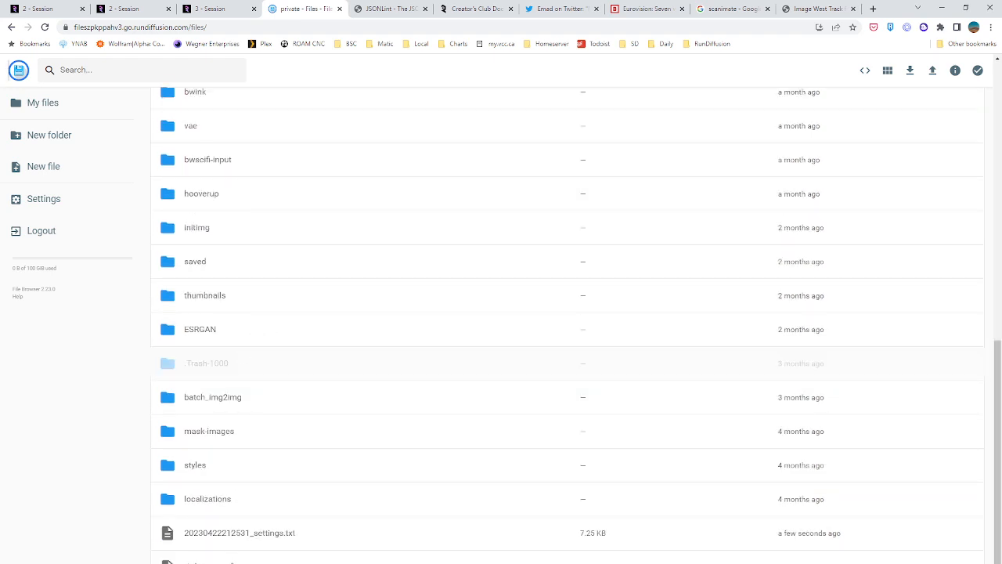
click(282, 557)
right_click(282, 558)
click(469, 557)
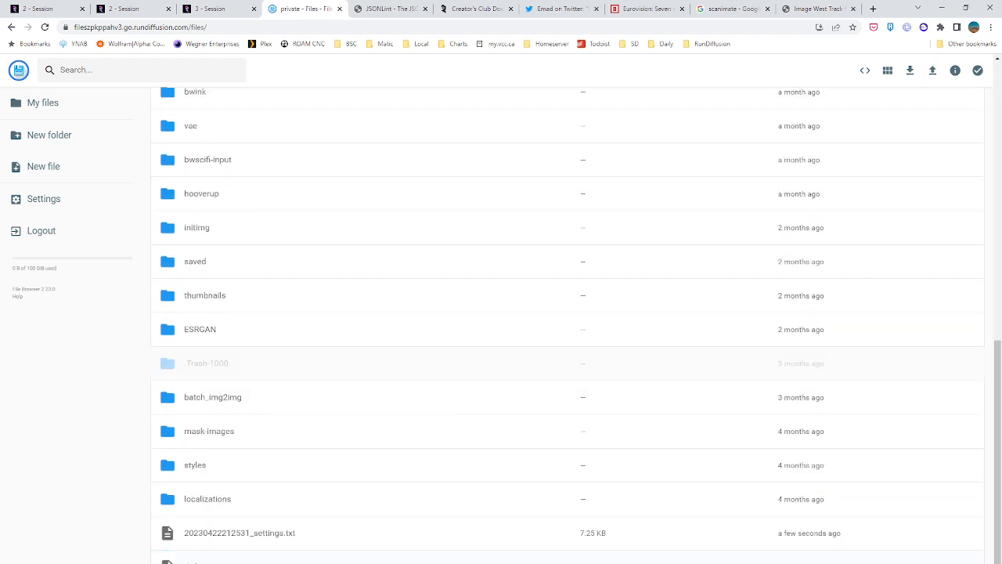
click(330, 556)
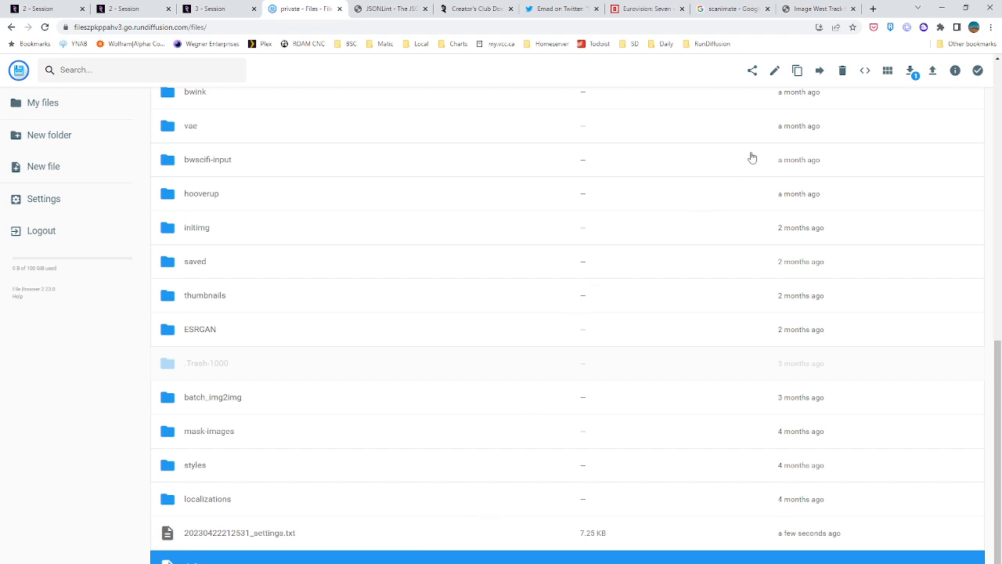
click(843, 71)
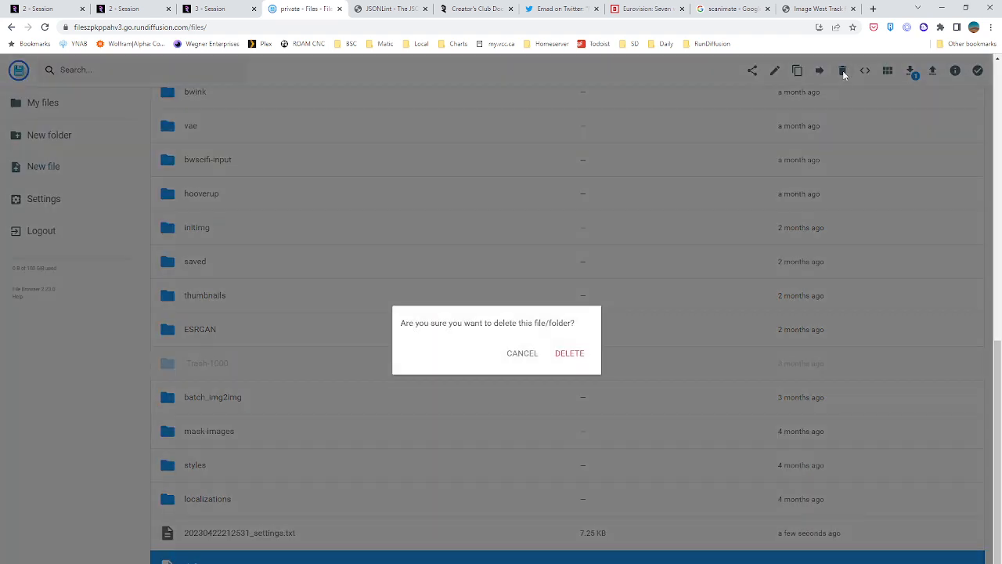
click(577, 355)
scroll(235, 548, down, 3)
scroll(223, 558, down, 1)
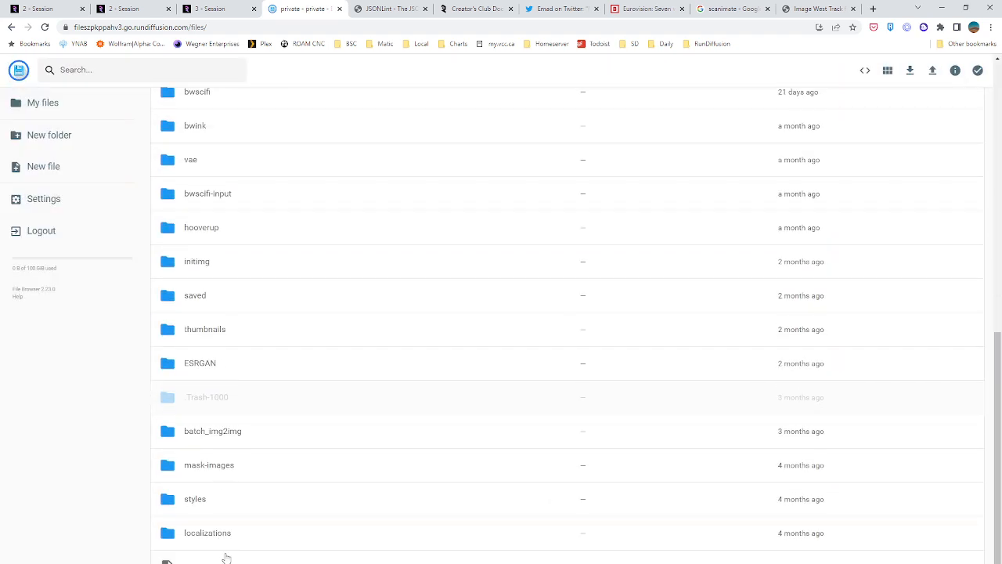
click(368, 555)
click(775, 72)
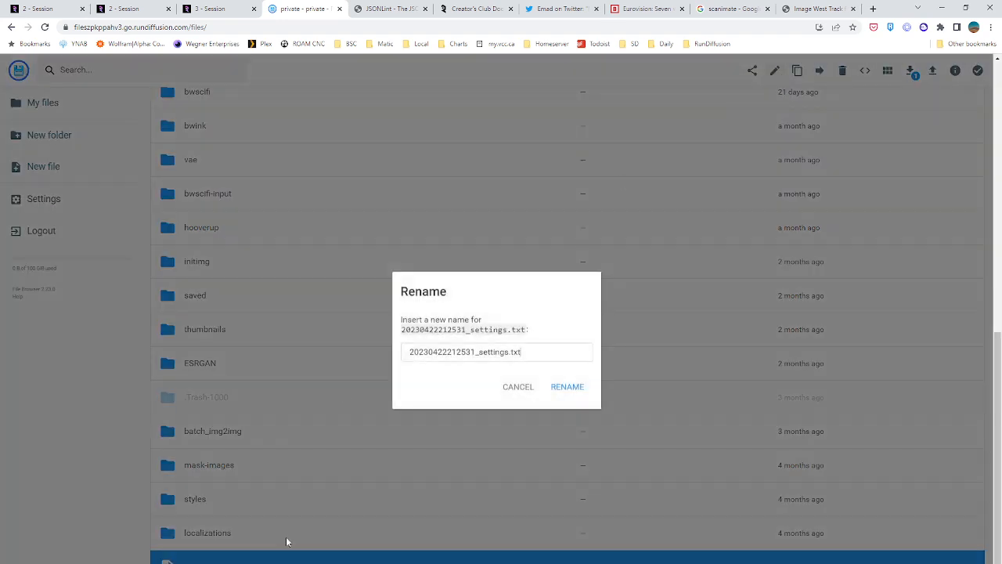
drag(477, 352, 341, 336)
text(darkroom)
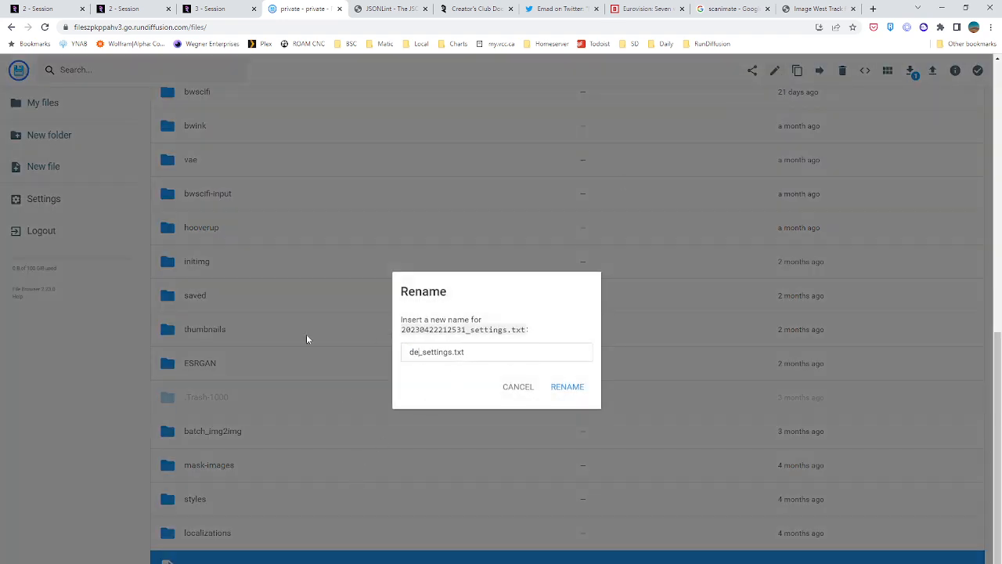
key(Return)
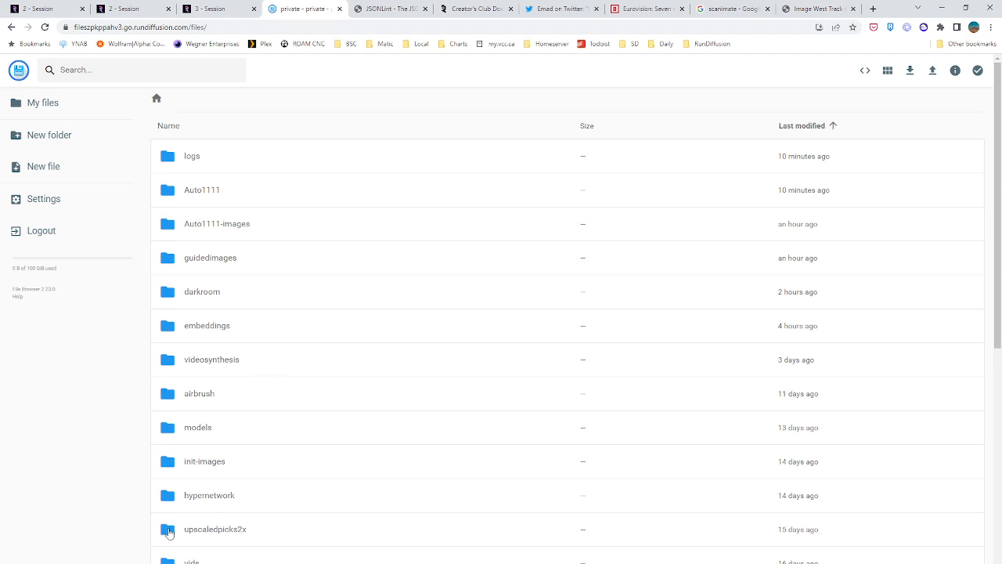
scroll(126, 491, down, 7)
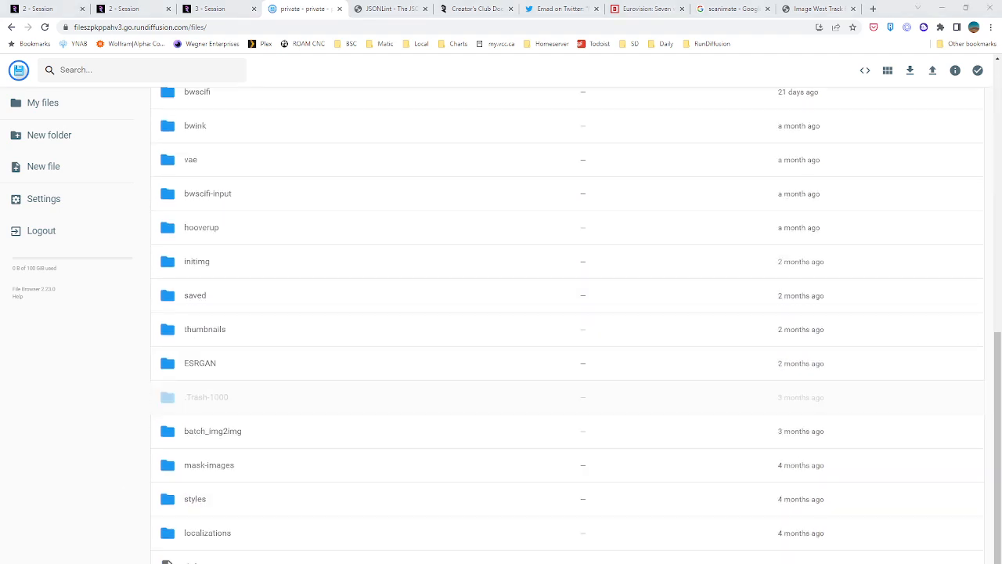
Look over the third and second sessions, view several cathedral images in the first session's gallery, and highlight darkroom_test3 in its prompt
click(209, 9)
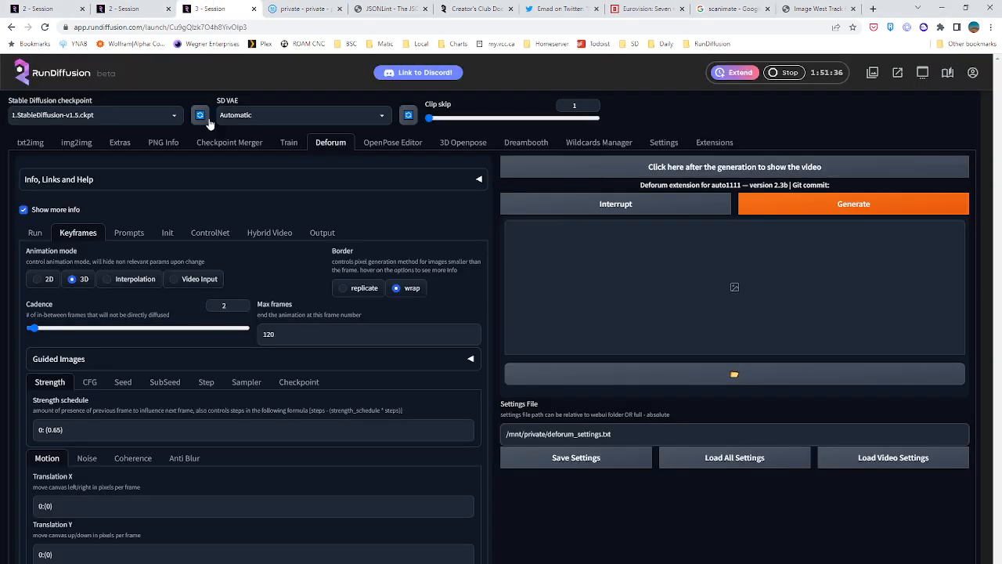
click(125, 8)
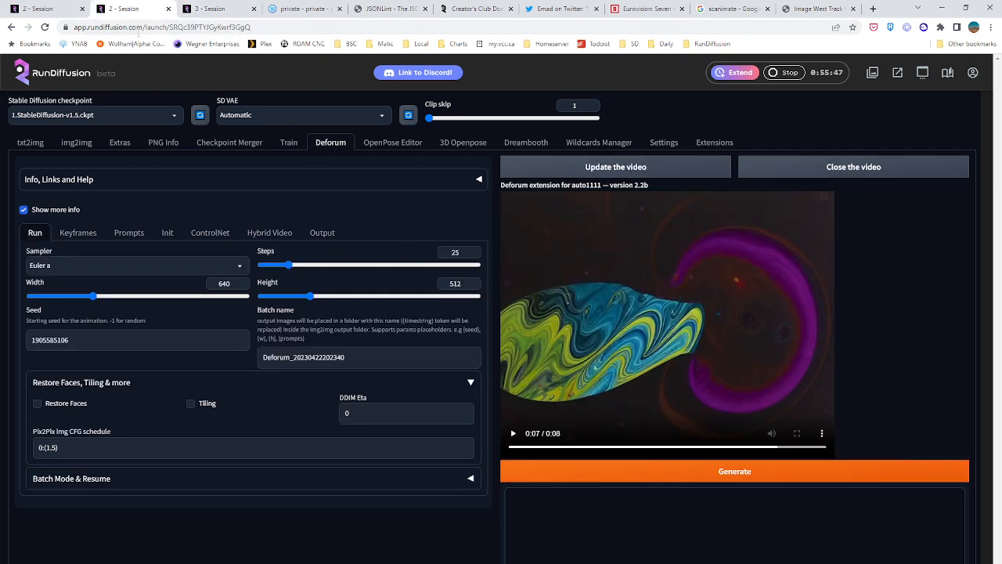
click(44, 9)
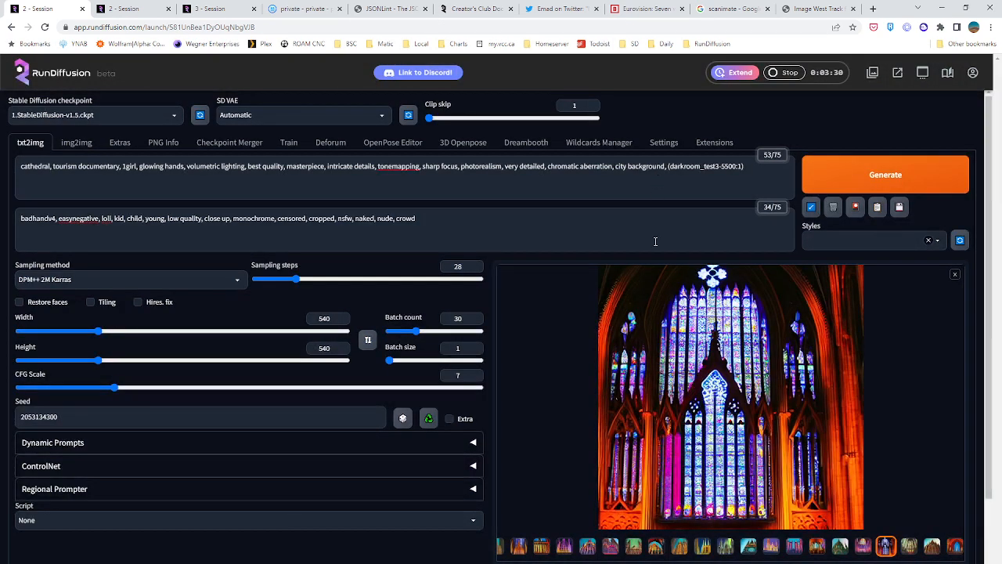
click(680, 546)
click(708, 549)
click(751, 550)
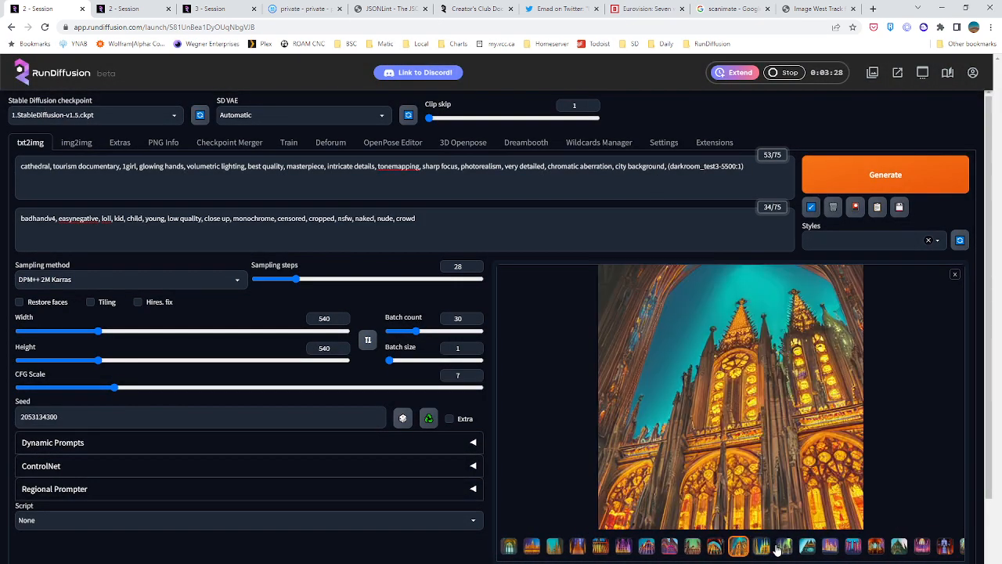
click(777, 549)
click(840, 547)
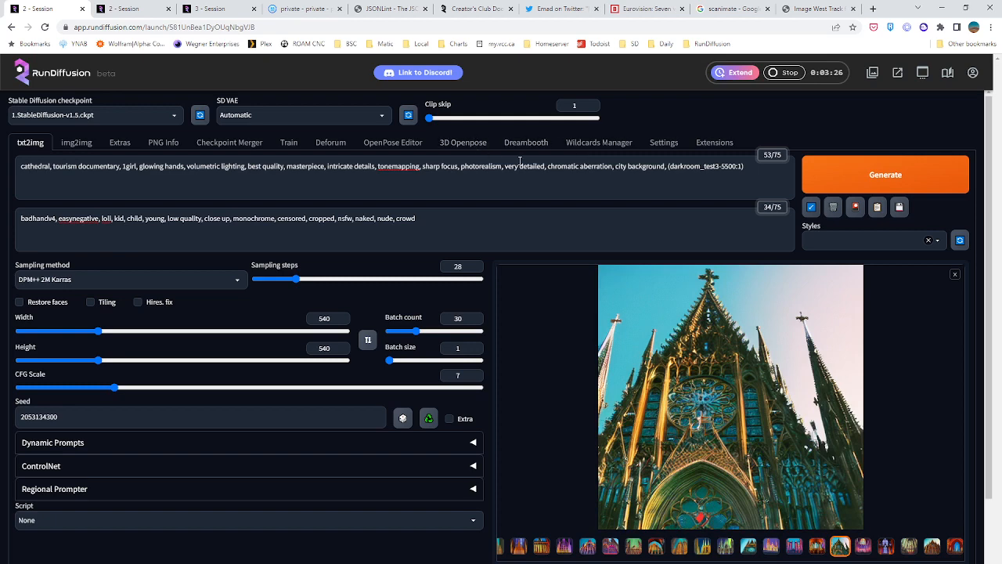
drag(670, 166, 719, 166)
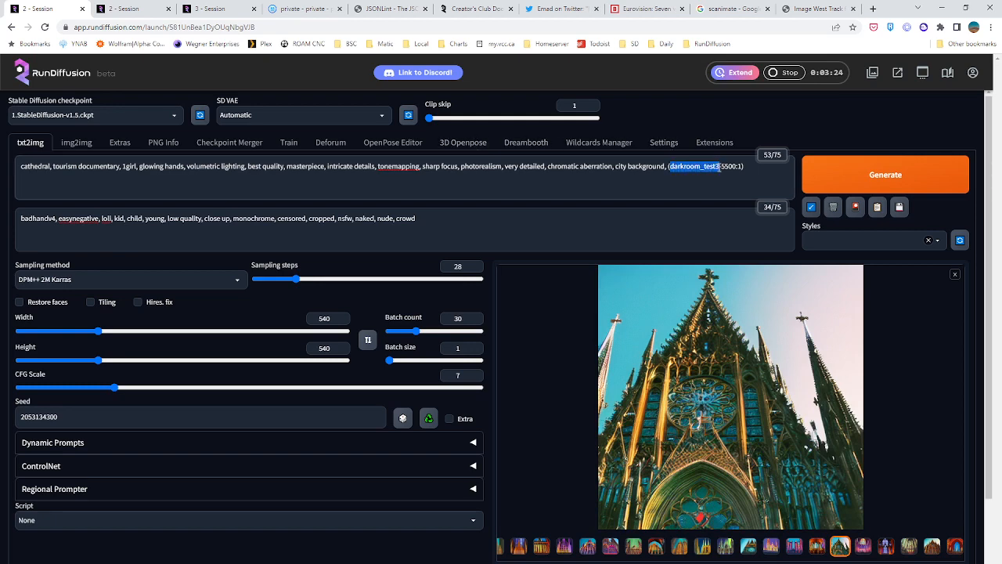
Check the third session briefly, show the torus animation's Deforum prompt in the second session, and highlight "marbling-art" in it
click(235, 9)
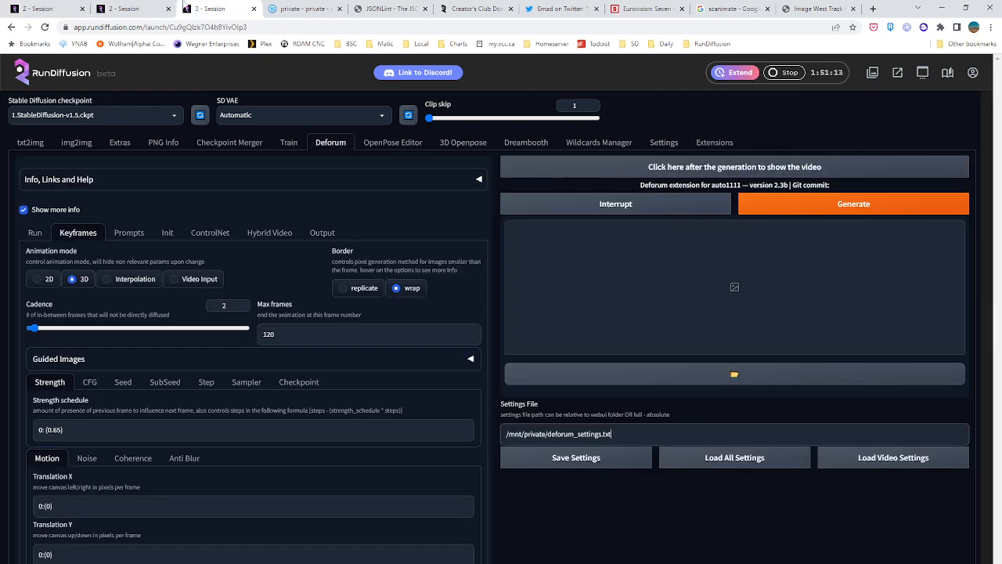
click(135, 10)
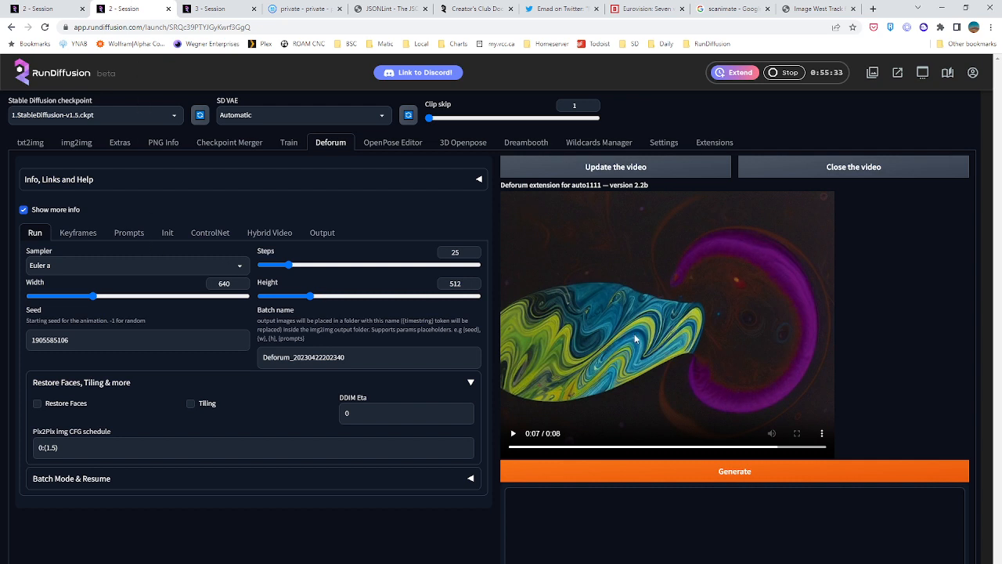
click(130, 232)
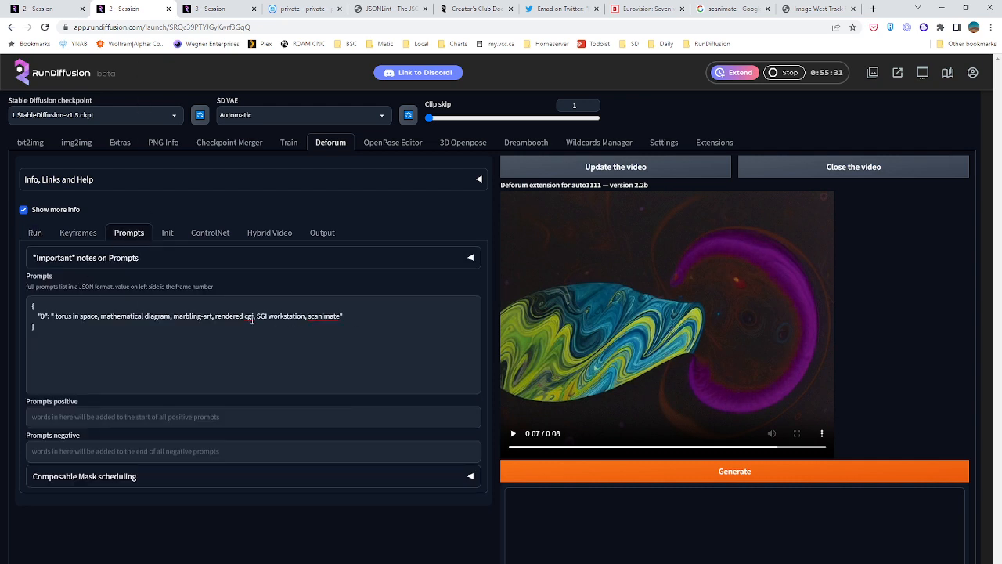
drag(174, 316, 213, 317)
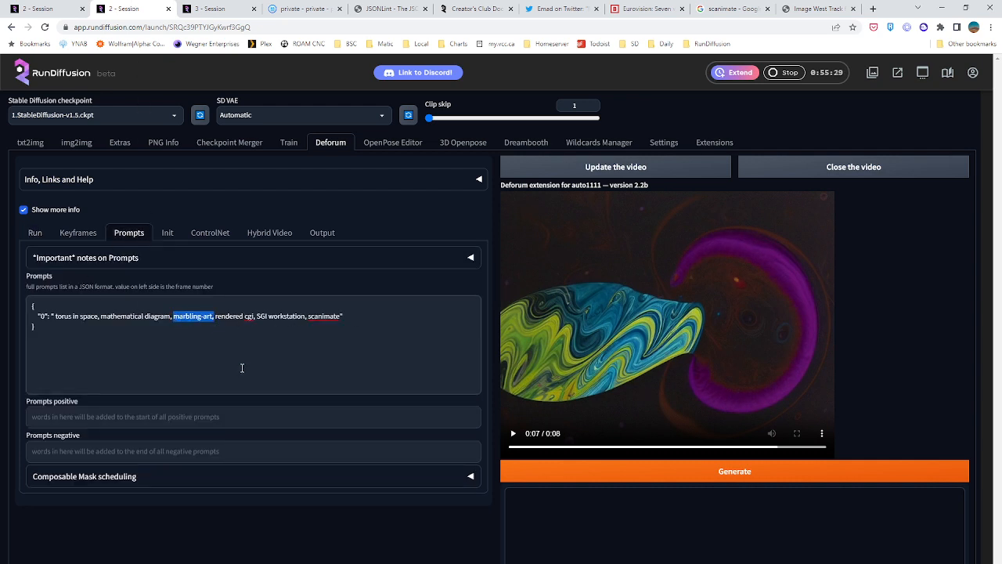
Refresh and play the torus video in the second session and highlight the prompt text beside it for review
click(671, 168)
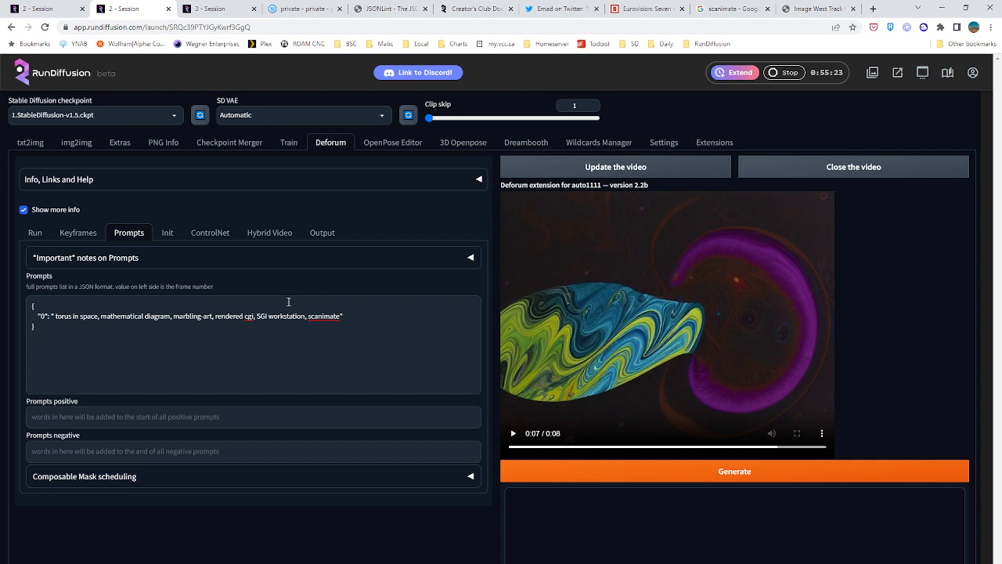
click(294, 332)
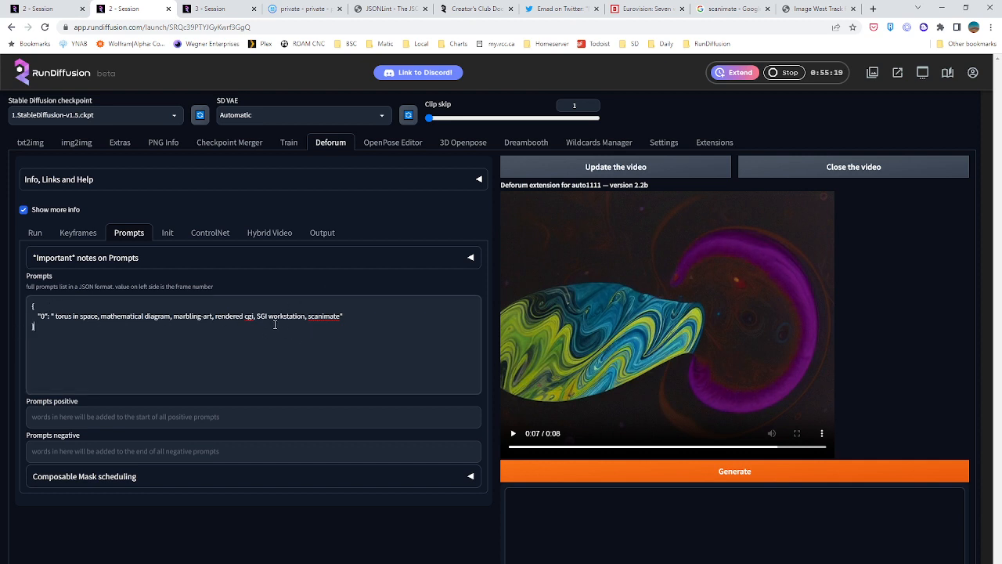
drag(96, 337, 51, 327)
key(ctrl+a)
click(61, 326)
key(ctrl+a)
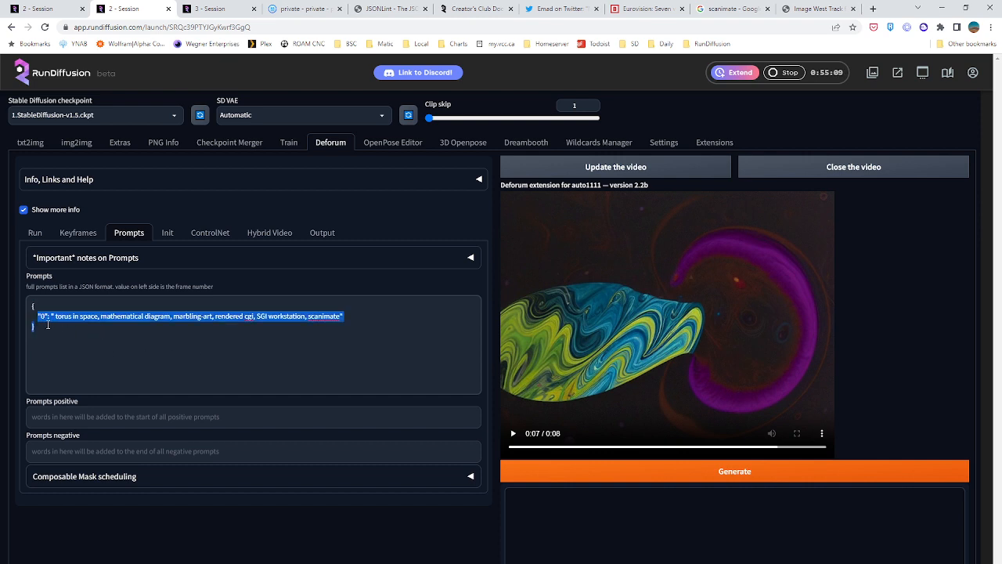
click(61, 331)
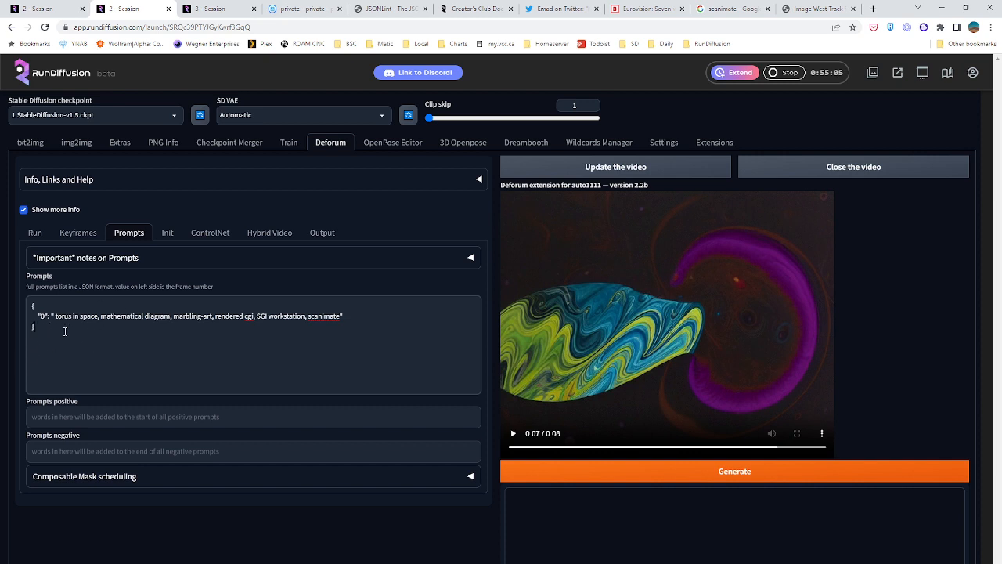
key(ctrl+a)
click(179, 341)
click(513, 433)
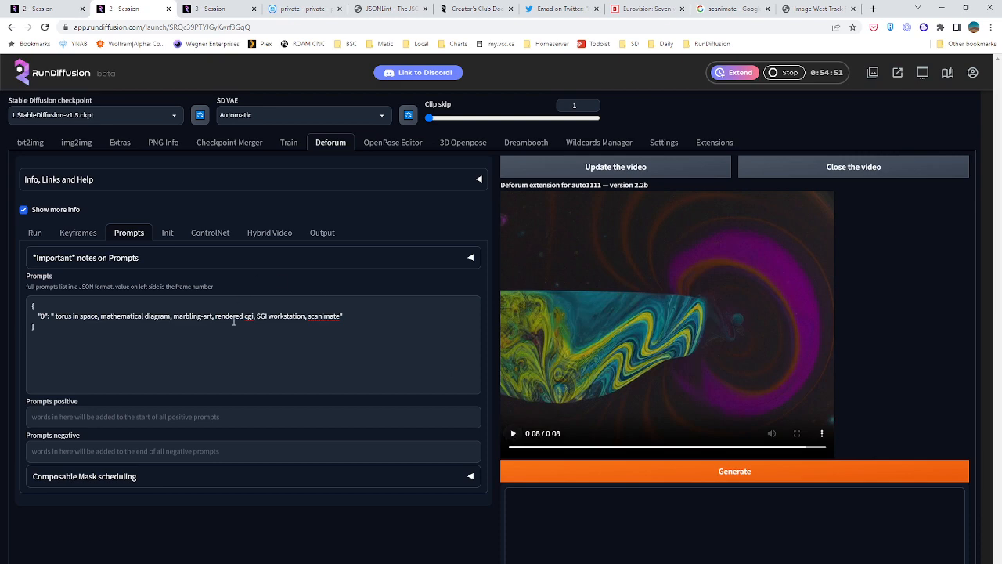
click(375, 322)
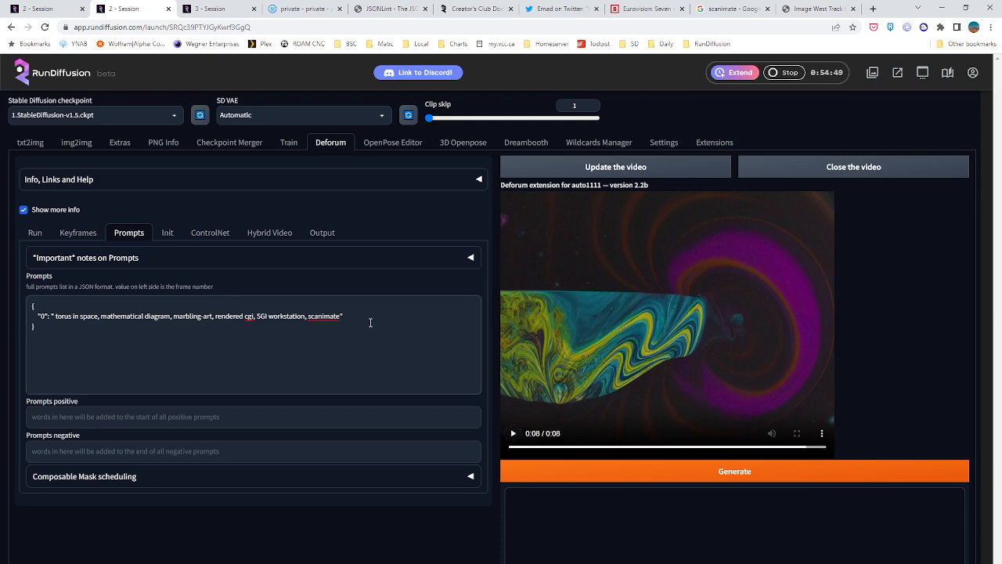
Review more cathedral images in the first session, change the prompt's embedding to darkroom_test3-6500, and generate a new batch
click(209, 8)
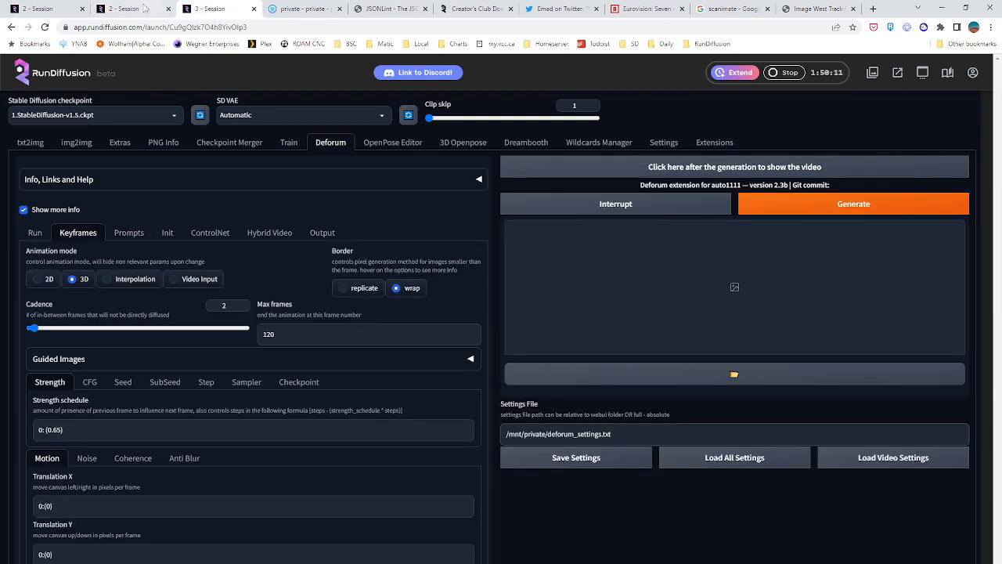
click(44, 8)
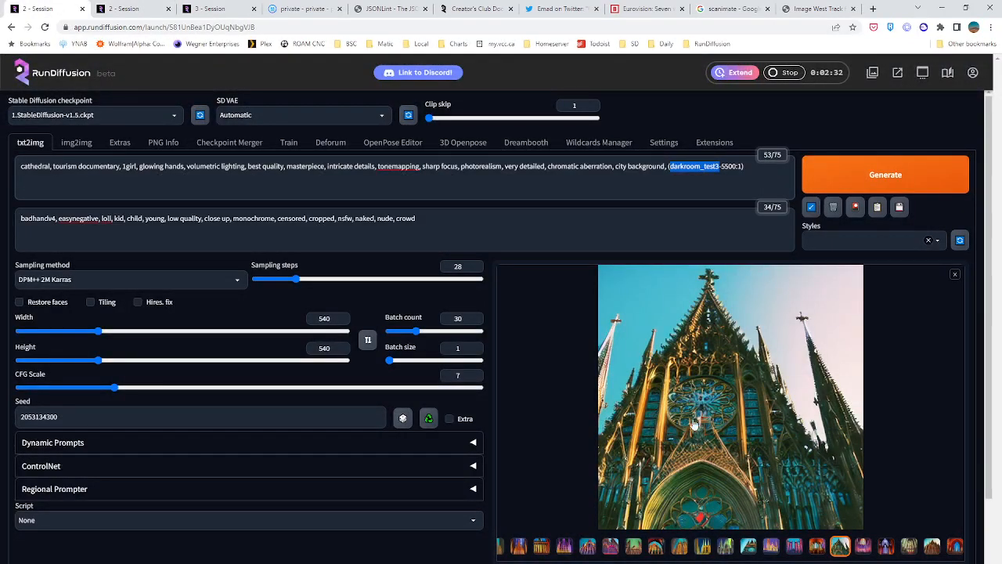
click(908, 546)
click(931, 546)
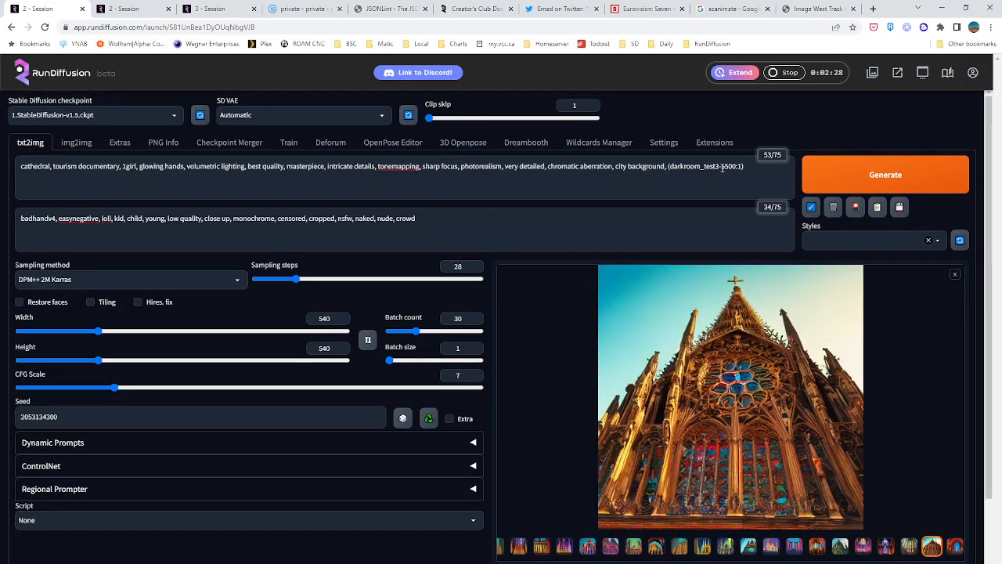
drag(721, 167, 727, 167)
click(869, 175)
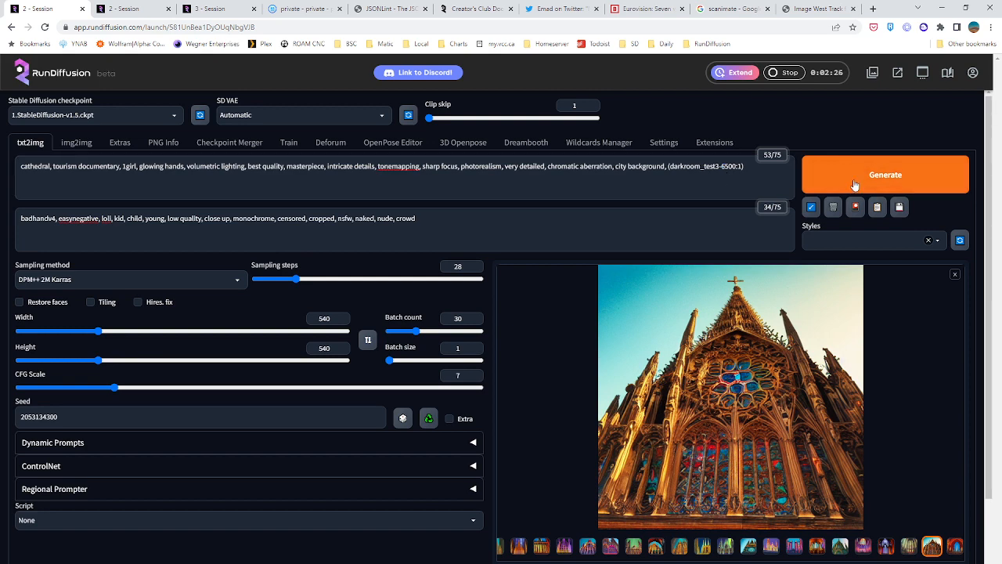
Load all Deforum settings from /mnt/private/deforum_settings.txt in the third session, and check the loaded keyframes and prompt
click(222, 7)
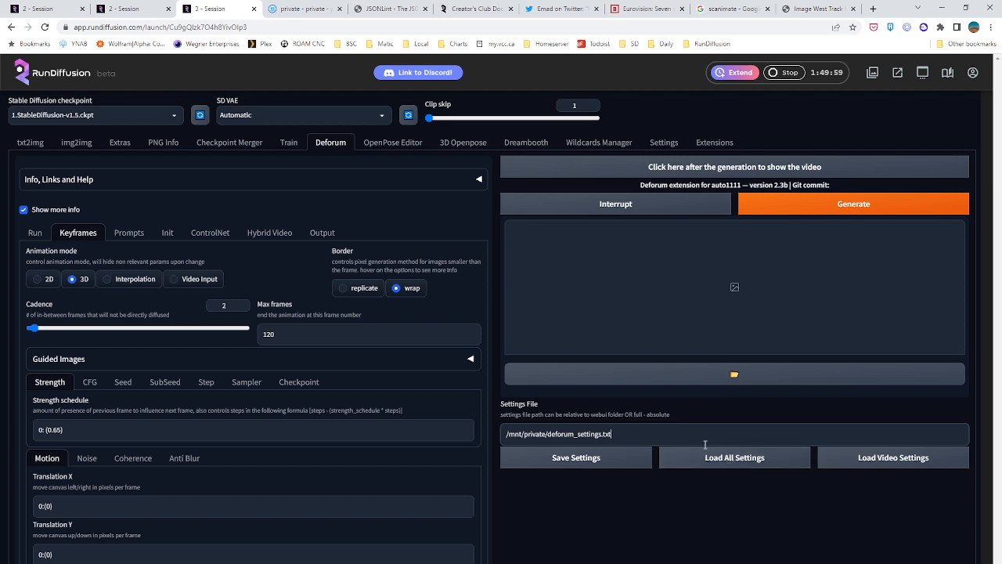
click(339, 204)
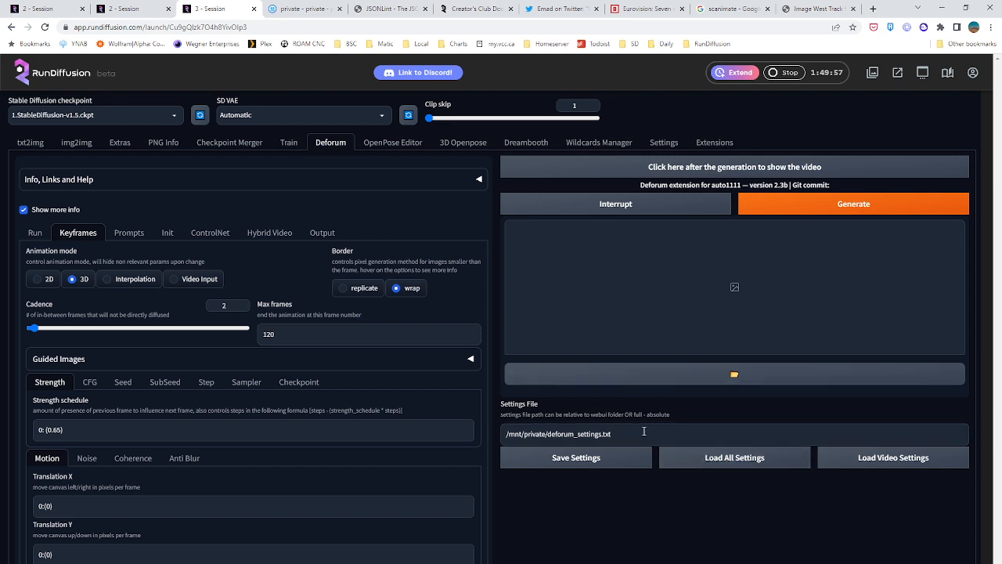
click(700, 461)
scroll(312, 301, down, 3)
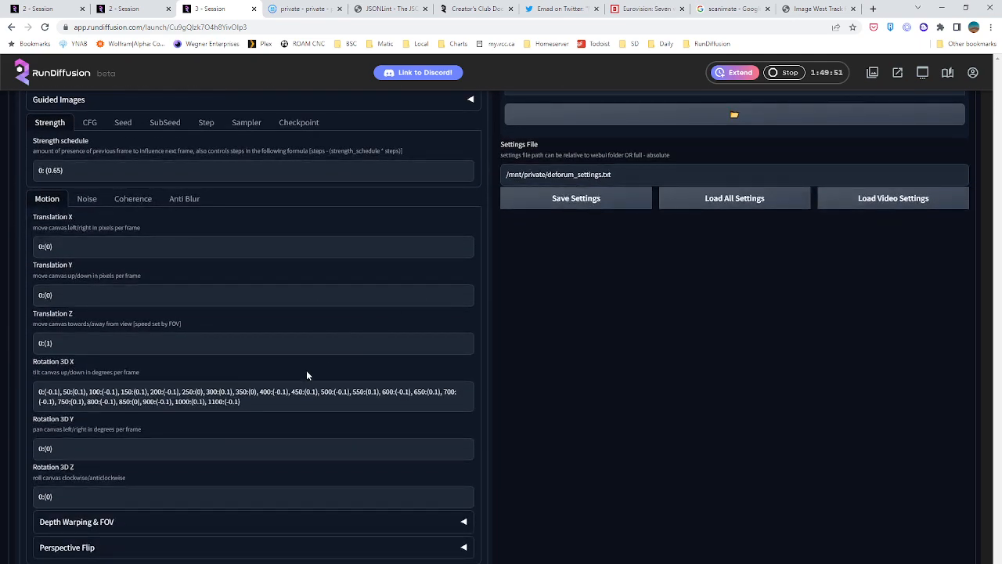
scroll(306, 375, up, 3)
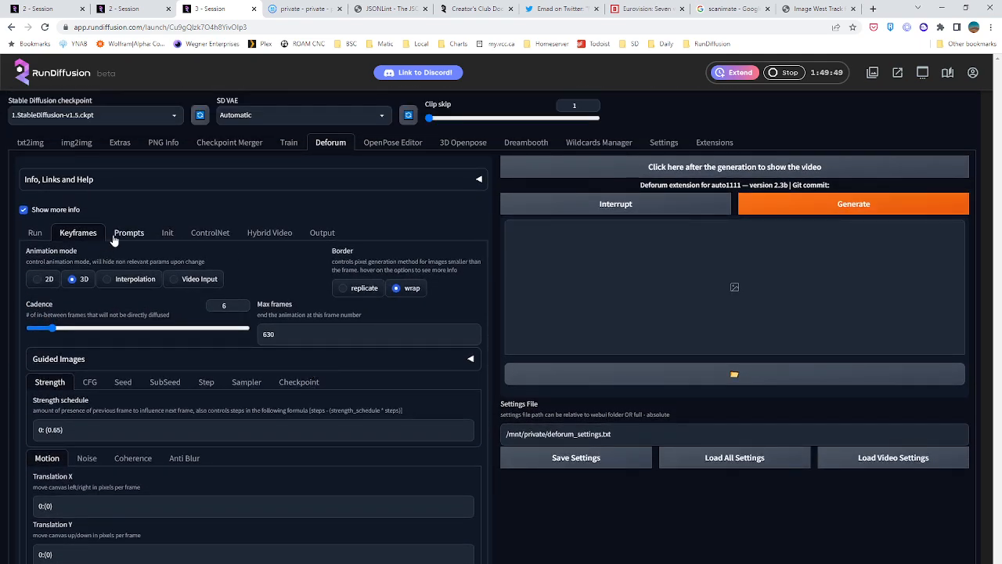
click(126, 234)
click(218, 332)
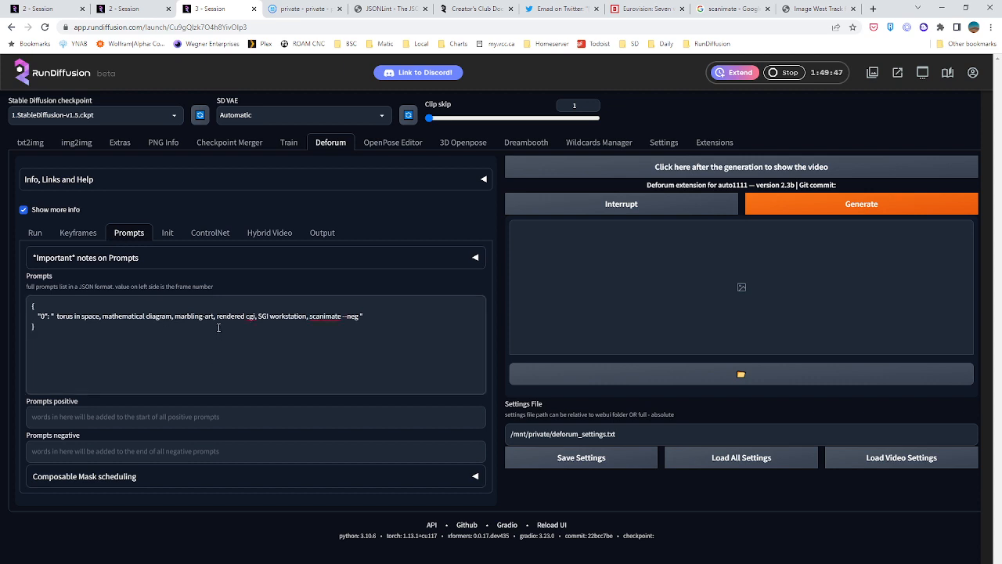
Add the abretro Lora tag to the third session's txt2img prompt and cut the tag for reuse in Deforum
click(80, 232)
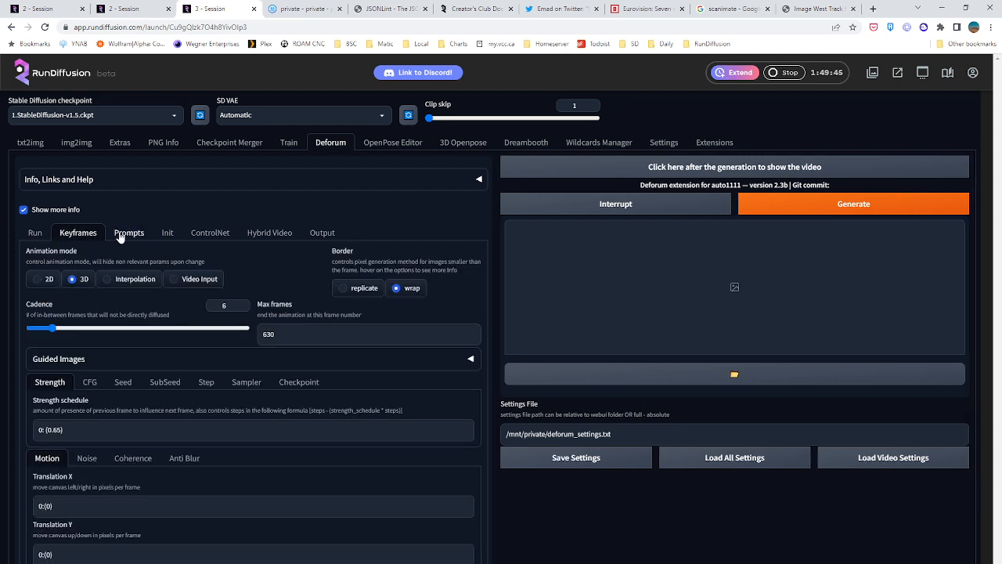
click(123, 234)
click(30, 142)
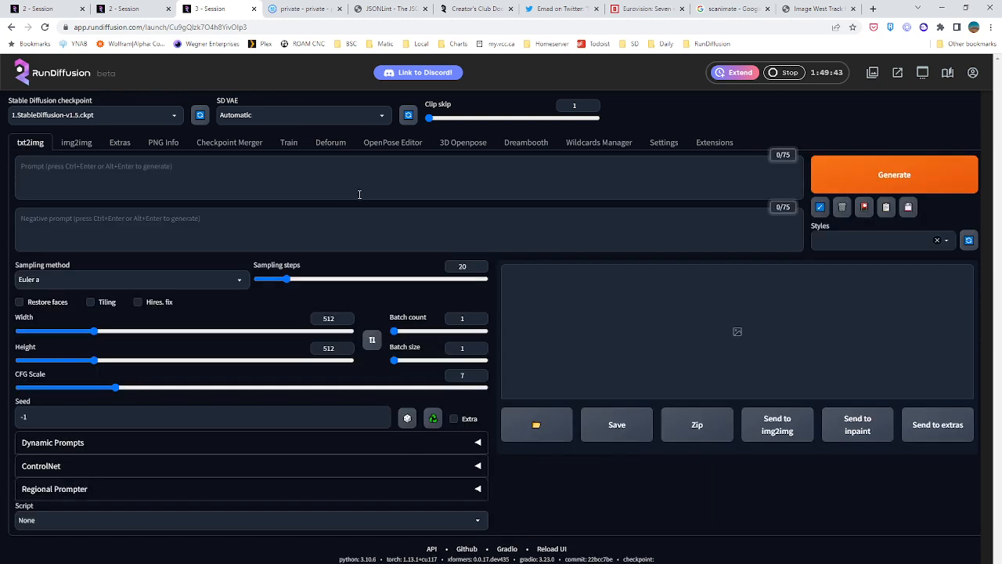
click(322, 180)
click(865, 206)
click(242, 274)
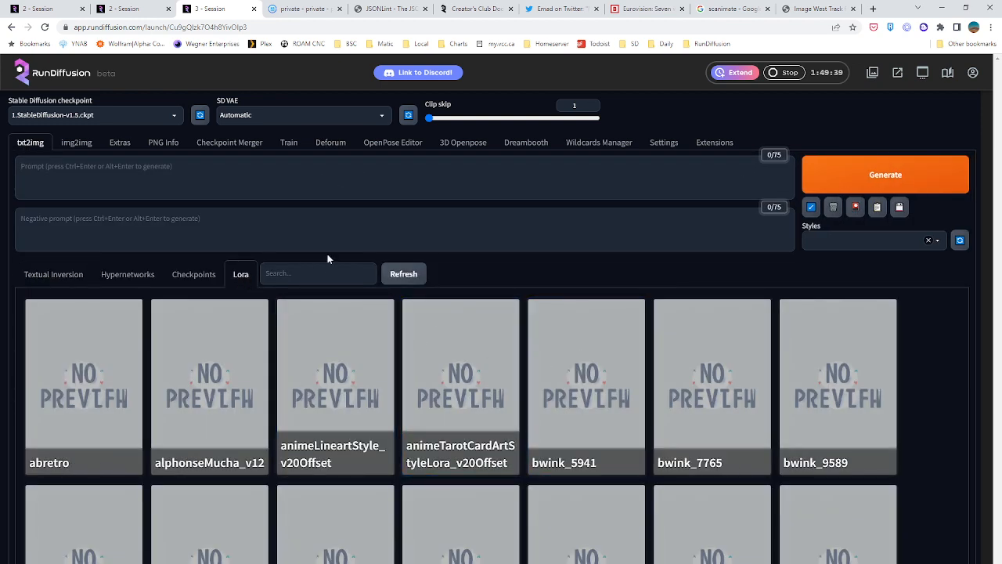
click(70, 385)
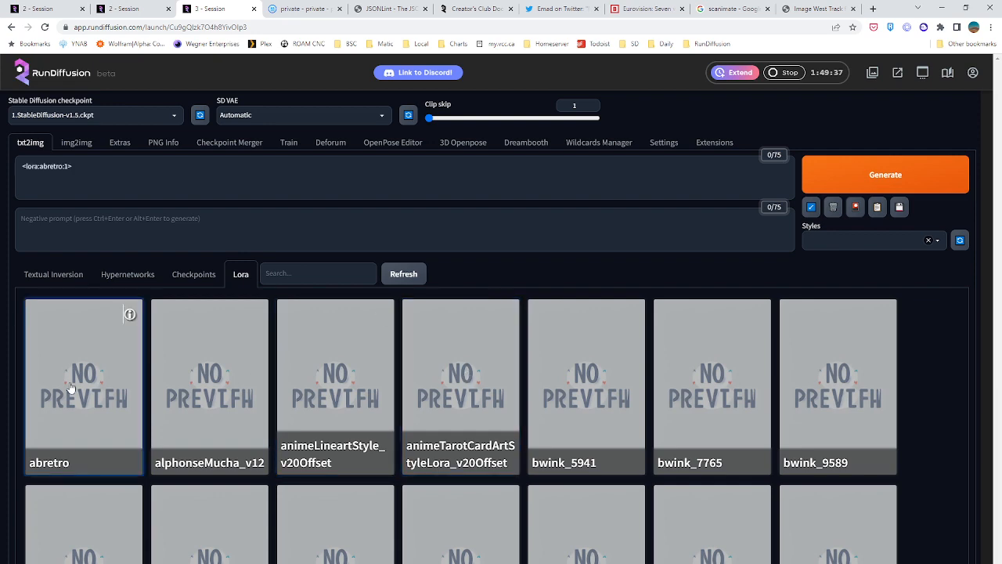
click(98, 183)
key(ctrl+a)
key(ctrl+c)
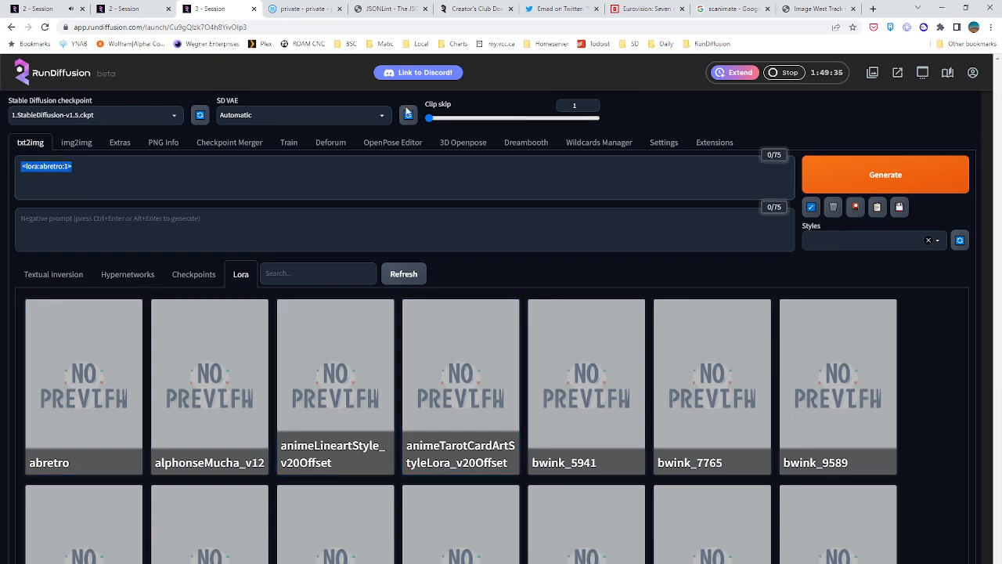
Dismiss the time warning in the first session and extend its session timer by 2 hours
click(126, 9)
click(45, 8)
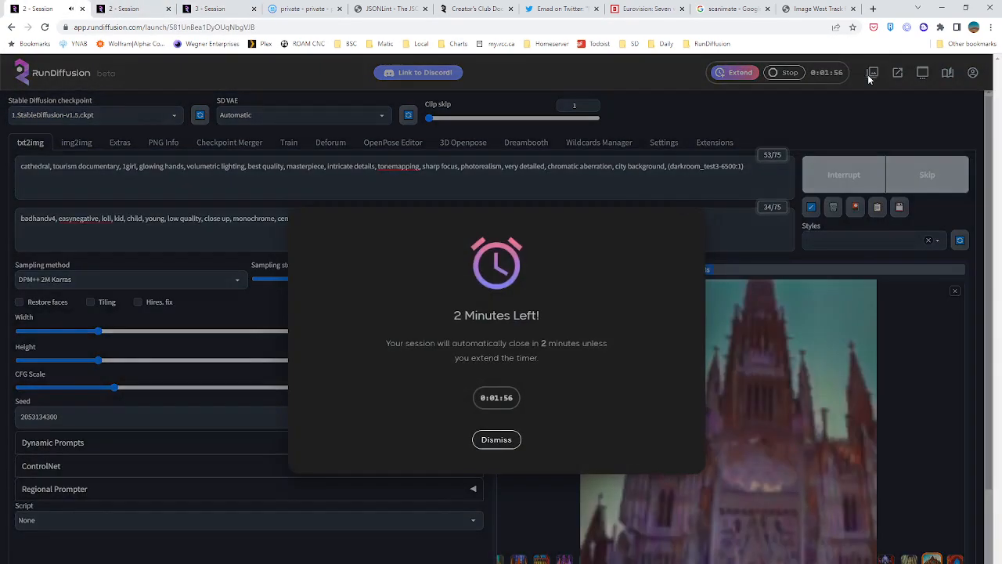
click(497, 439)
click(734, 72)
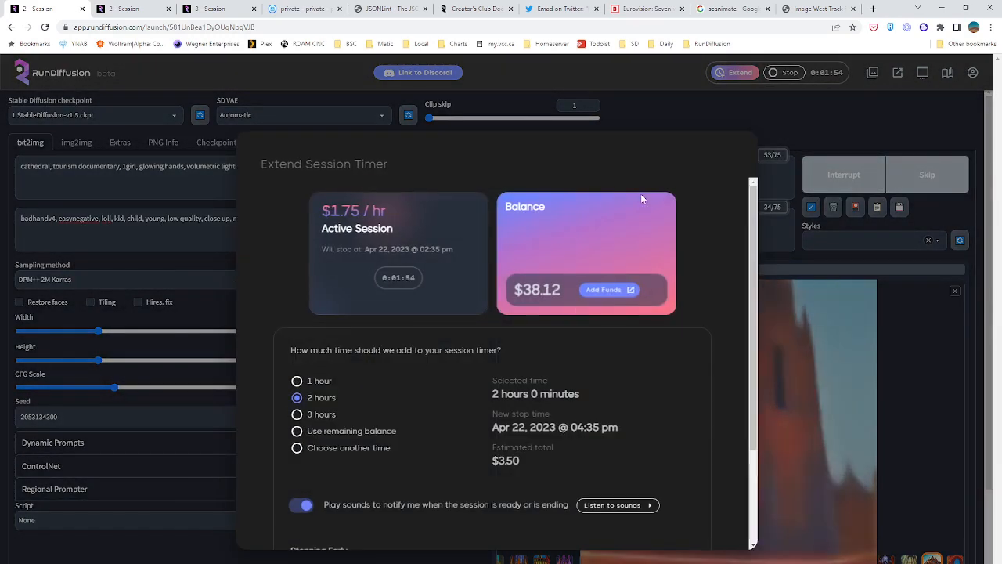
scroll(434, 494, down, 3)
click(358, 505)
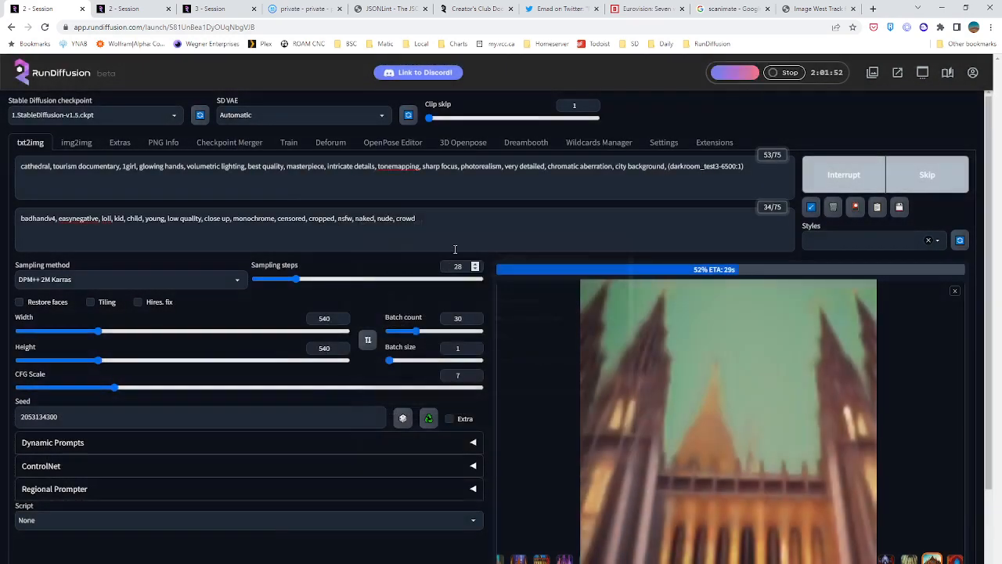
Update the torus video in the second session to review it again
click(207, 9)
click(160, 8)
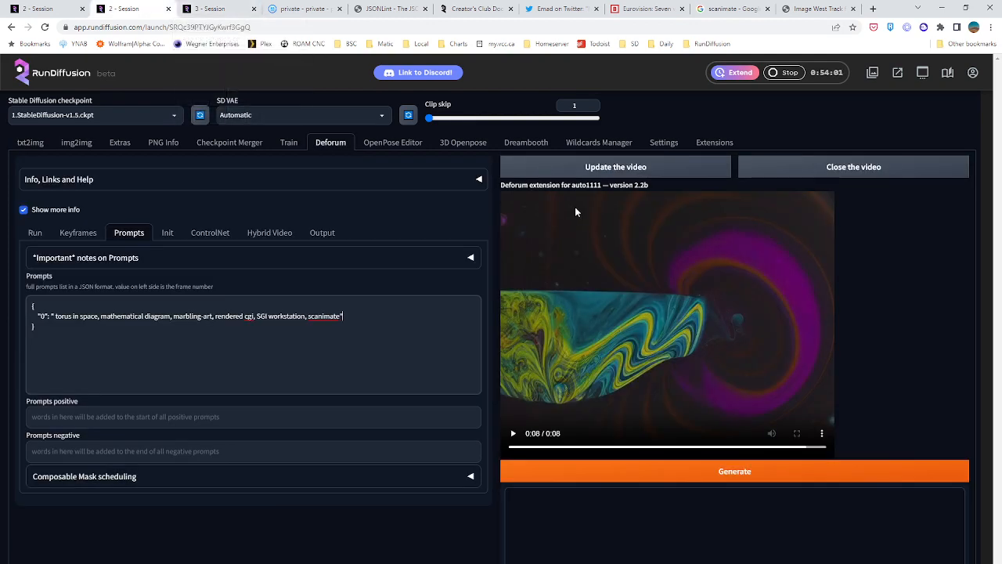
click(578, 171)
Replace "marbling-art" in the third session's Deforum prompt with "<lora:abretro:1>, abretro,"
click(207, 9)
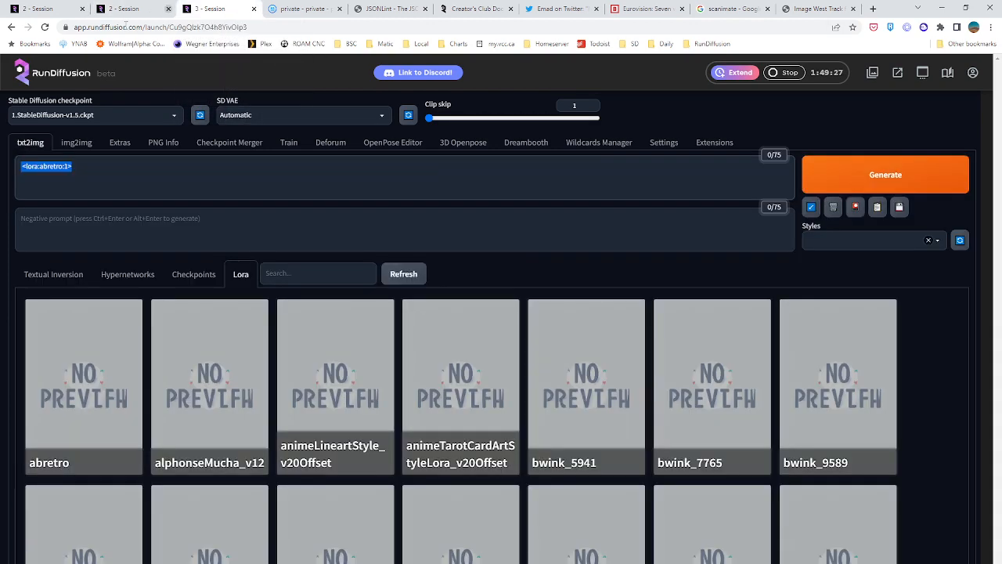
click(77, 143)
click(44, 145)
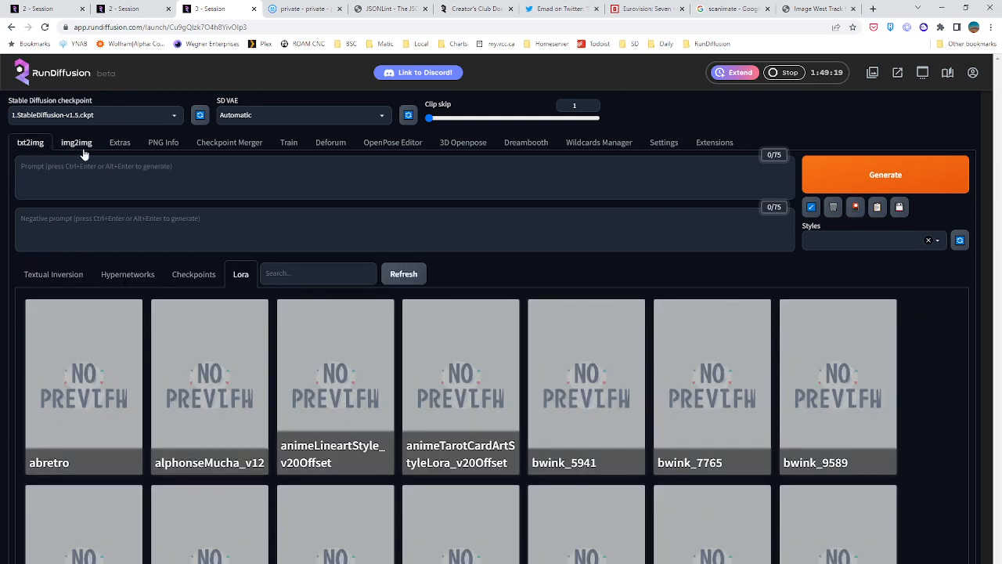
click(311, 146)
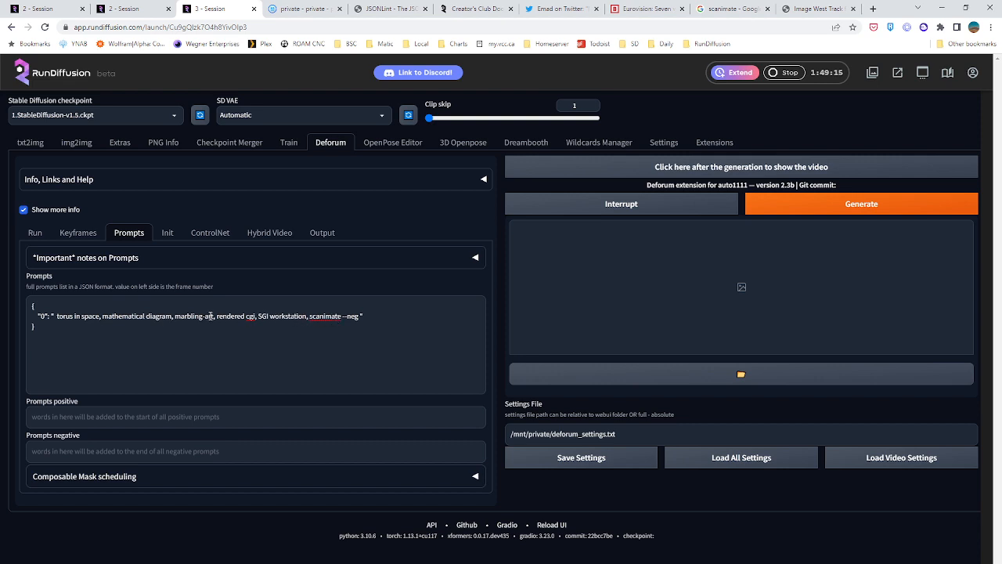
drag(214, 317, 175, 316)
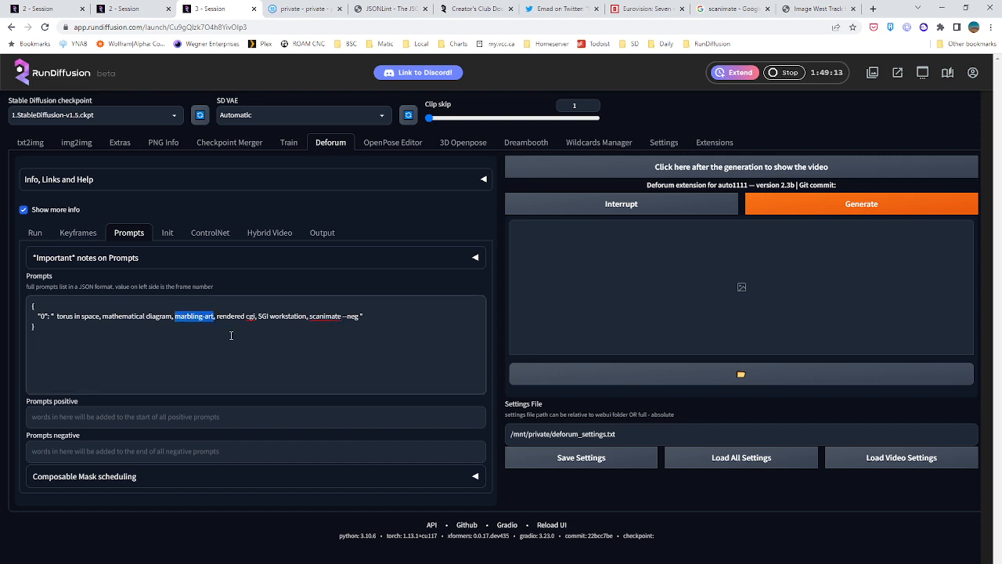
key(BackSpace)
key(ctrl+v)
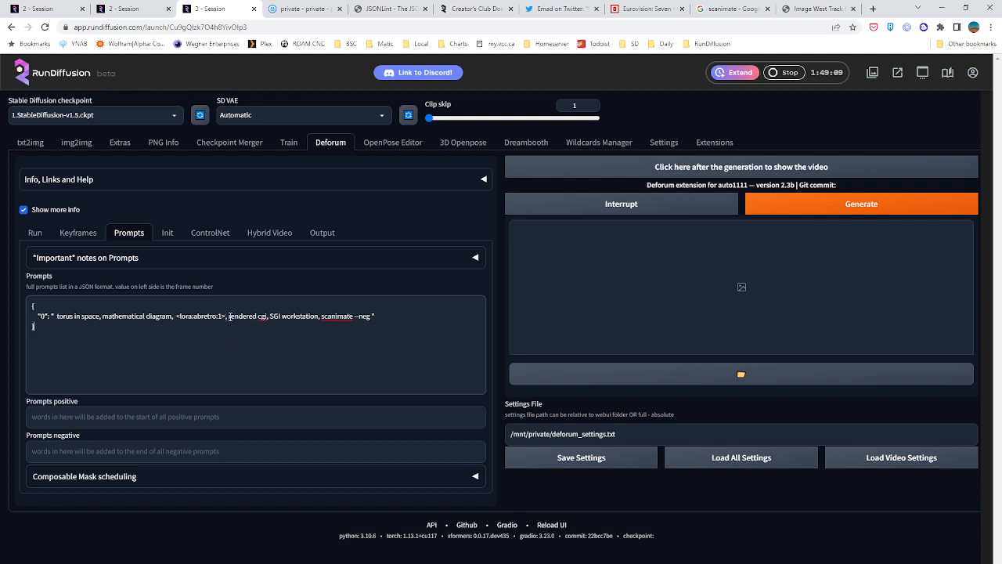
click(229, 317)
text(abretro,)
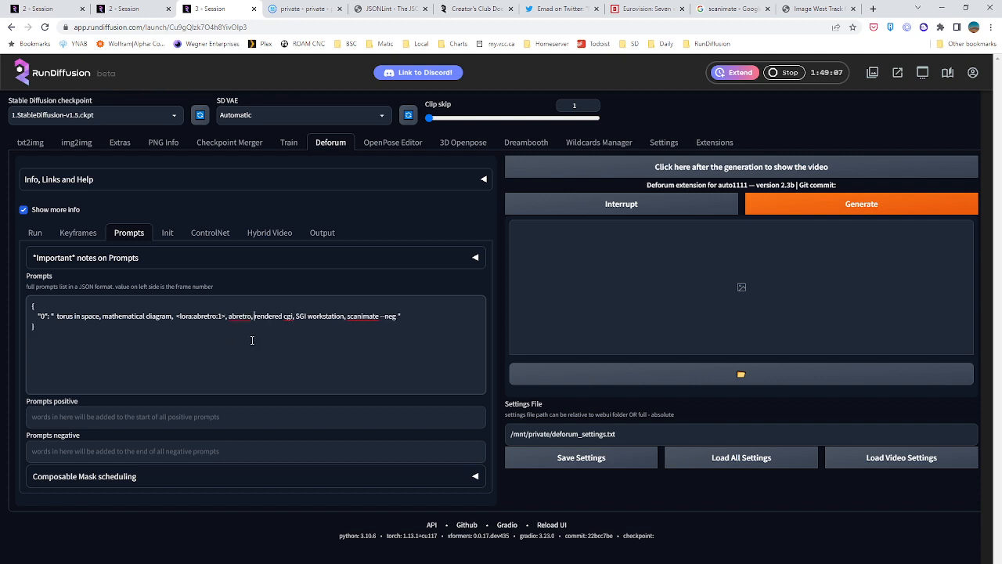
Check the Deforum keyframes and remove "--neg" from the end of the animation prompt
click(274, 337)
click(79, 234)
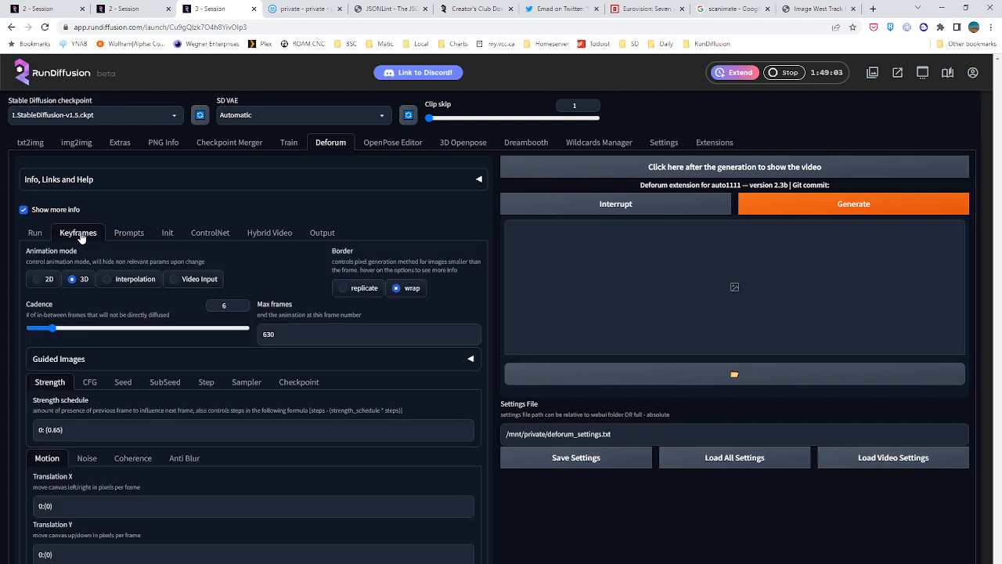
click(128, 234)
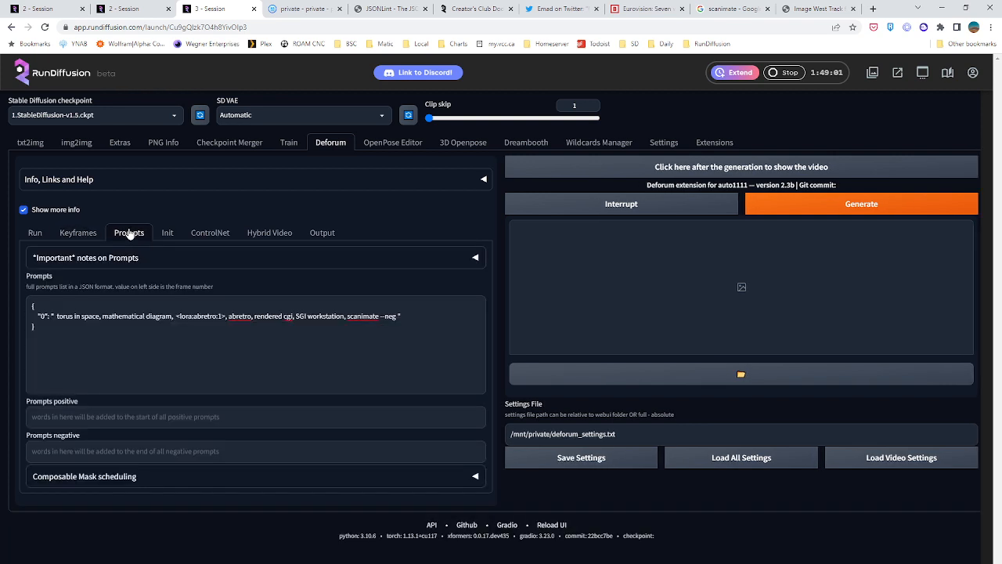
click(155, 332)
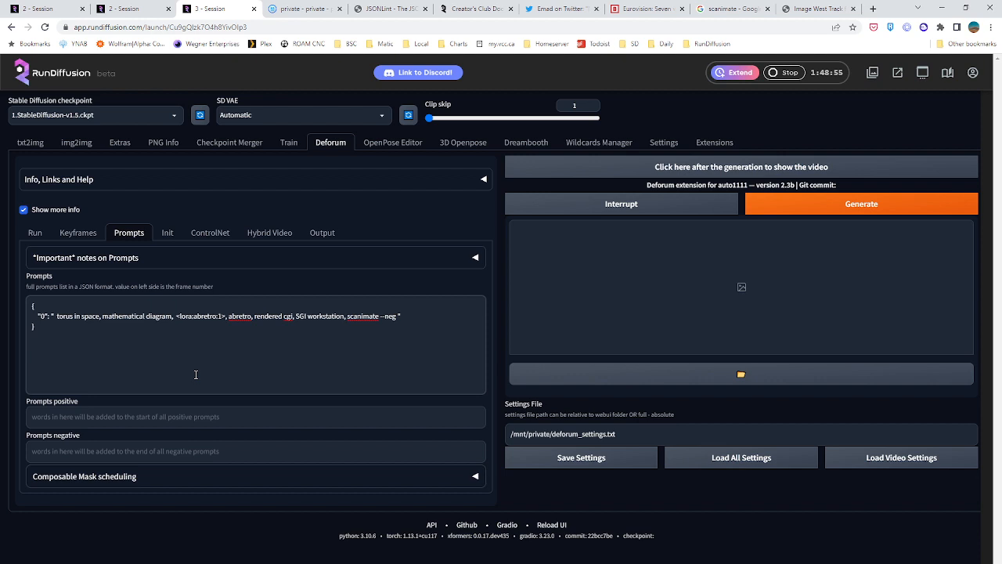
drag(380, 317, 396, 320)
key(BackSpace)
click(324, 327)
Set the Deforum run's seed to -1 for a random starting seed
click(35, 234)
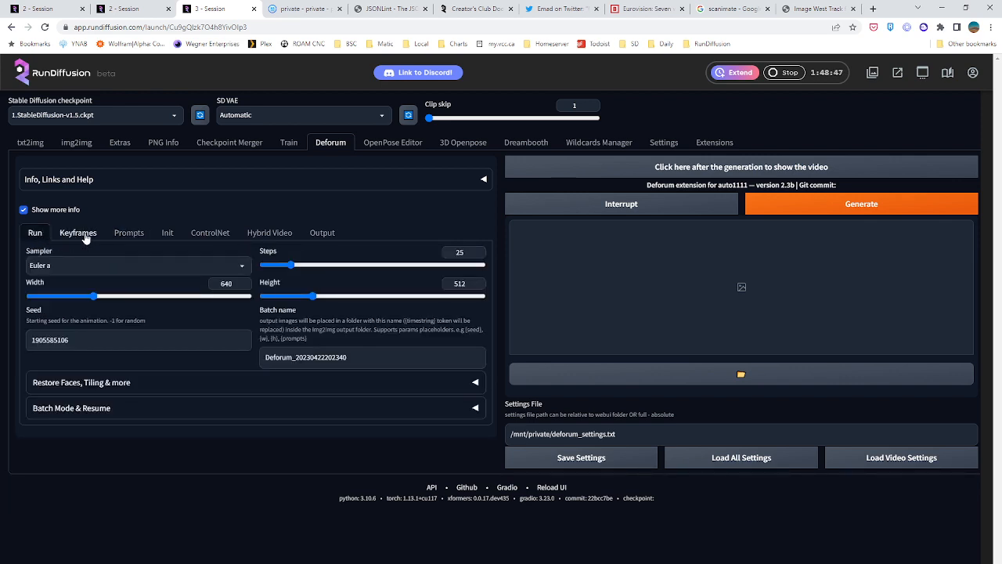
click(97, 340)
double_click(134, 342)
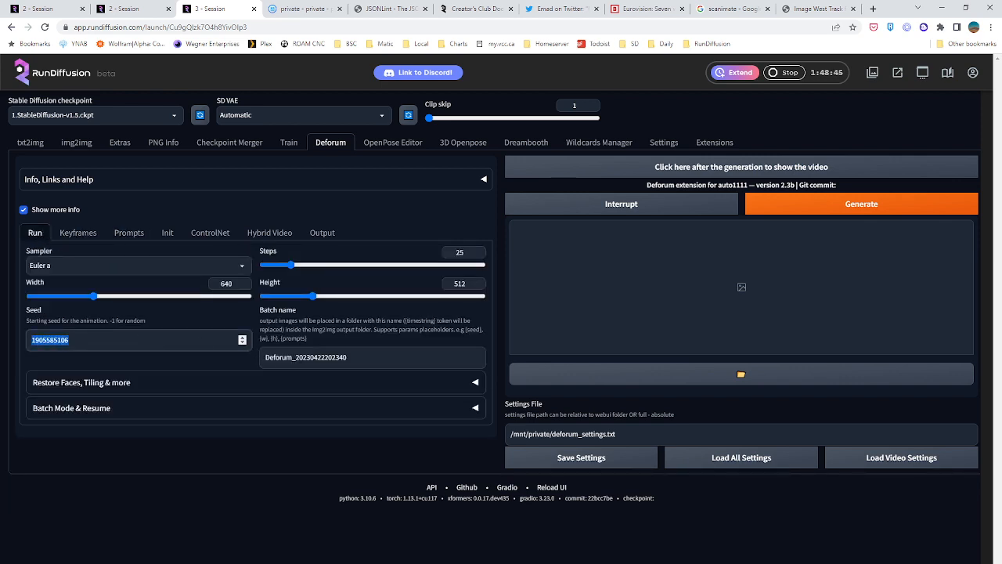
text(-1)
click(119, 486)
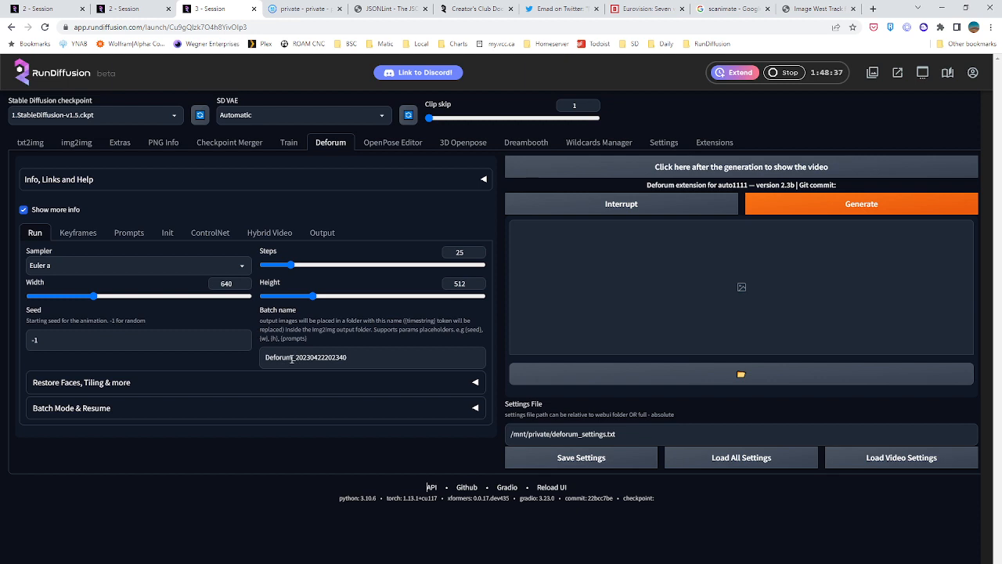
Replace "Deforum" in the batch name with "Torus_B" and start generating the animation
drag(292, 358, 235, 349)
text(Torus_B)
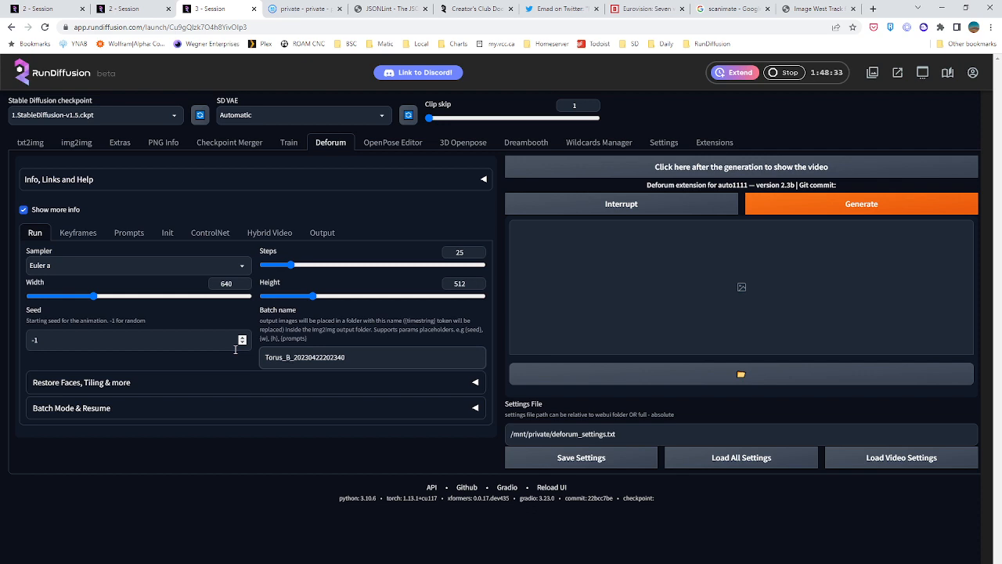
click(793, 207)
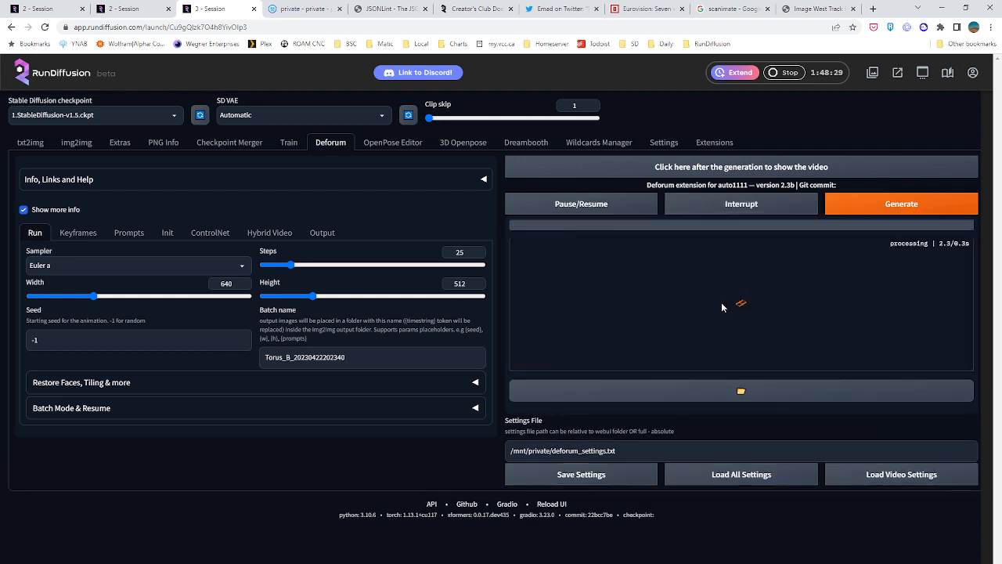
Check the running animation's keyframes, and update the torus video in the second session
click(79, 236)
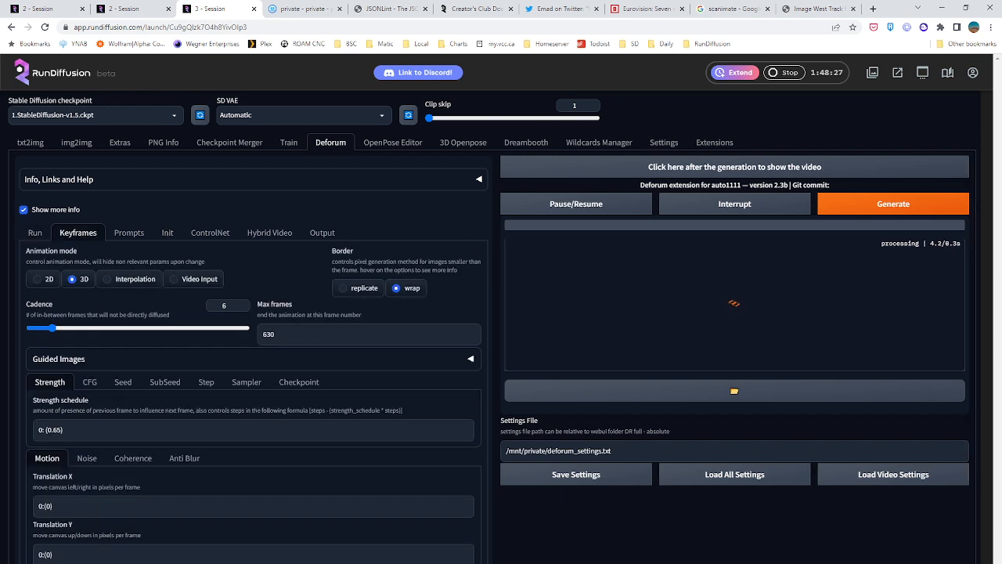
click(123, 9)
click(584, 172)
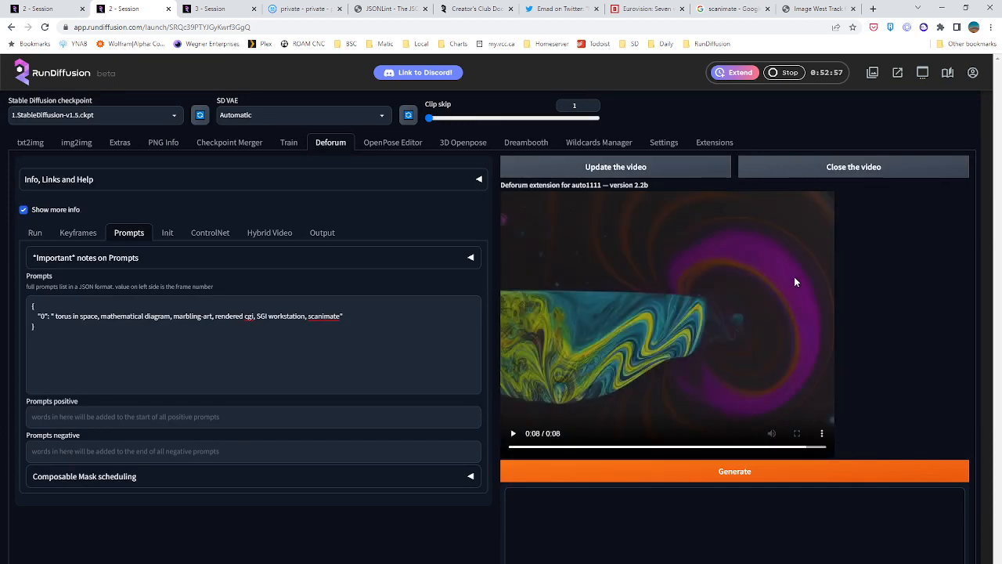
Review the cathedral images generated with the darkroom_test3-6500 embedding in the first session, comparing their colours and compositions
click(49, 6)
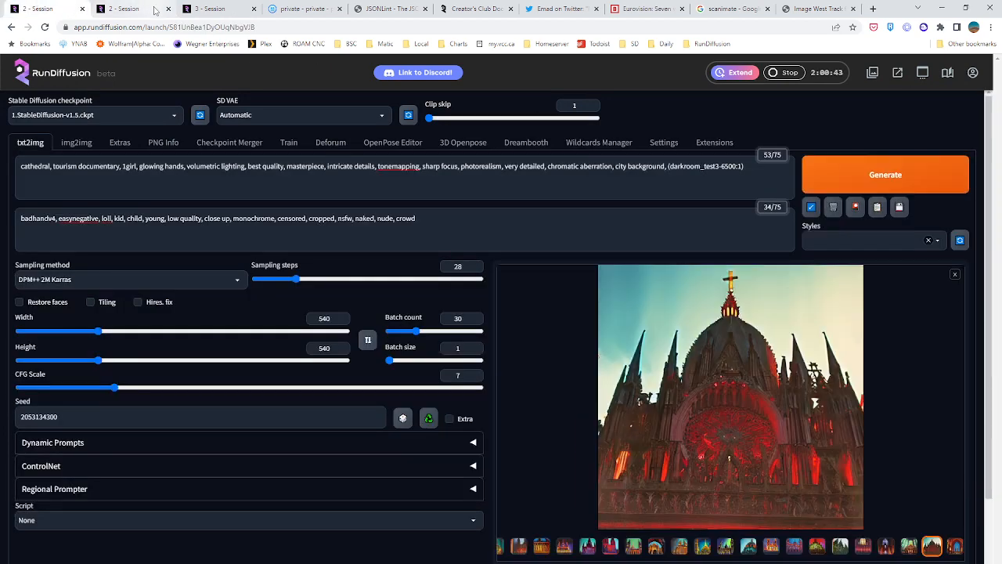
click(656, 545)
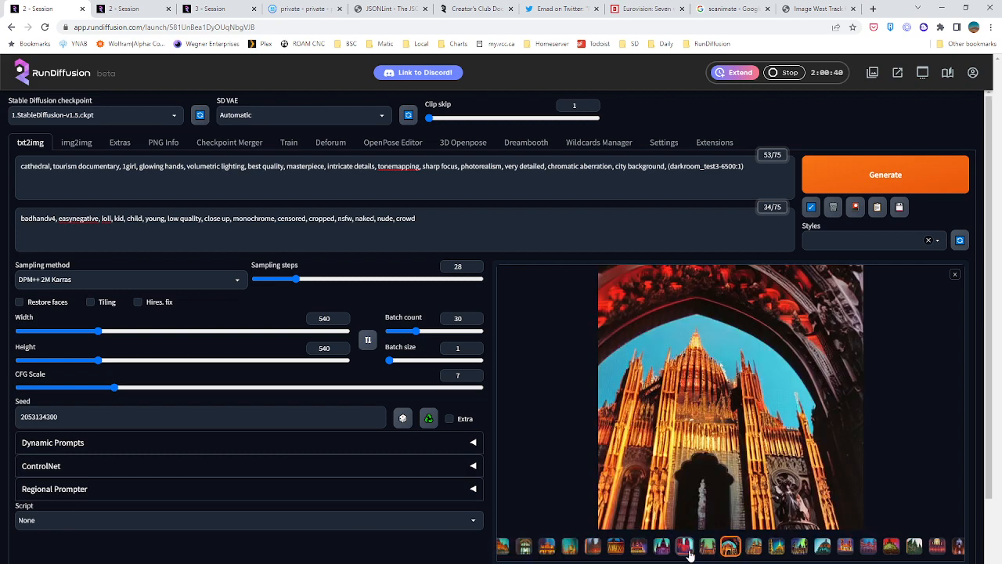
click(685, 545)
click(801, 546)
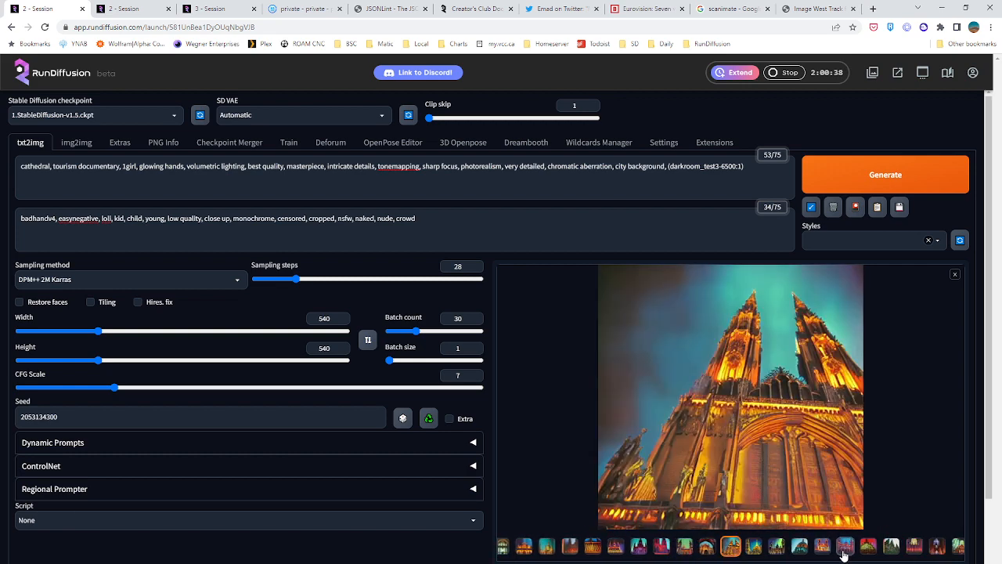
click(837, 546)
click(841, 545)
click(862, 548)
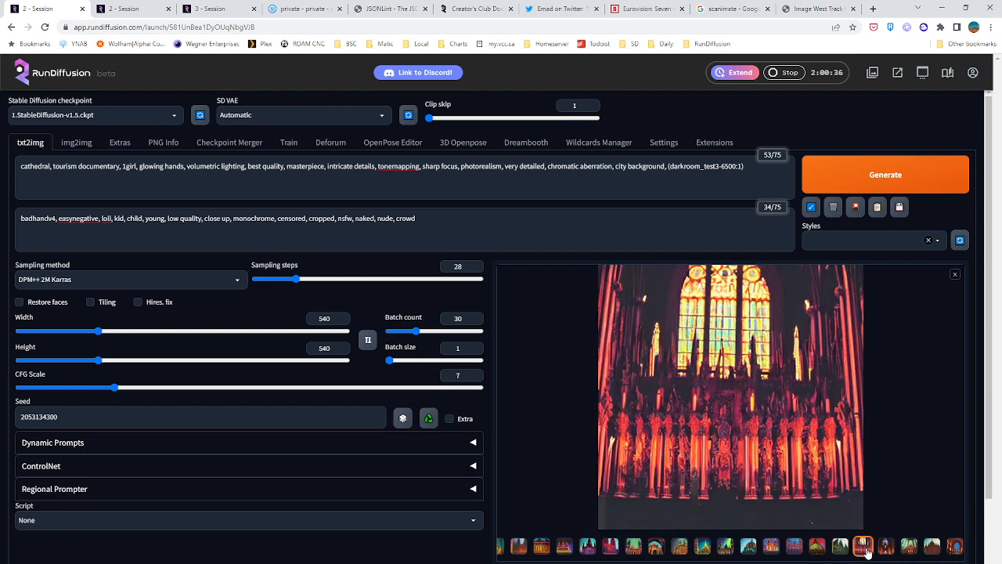
click(891, 550)
click(910, 549)
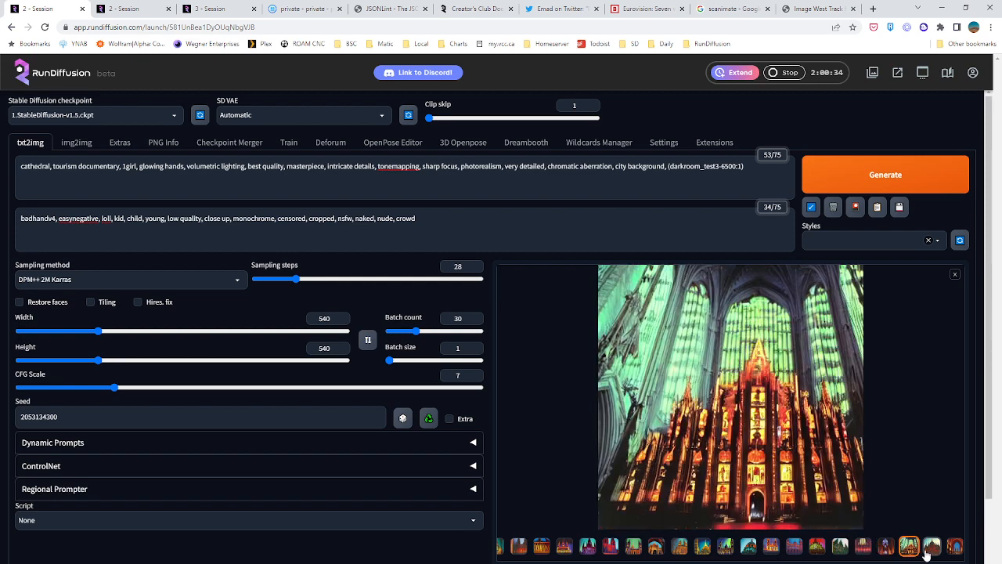
click(935, 551)
click(682, 548)
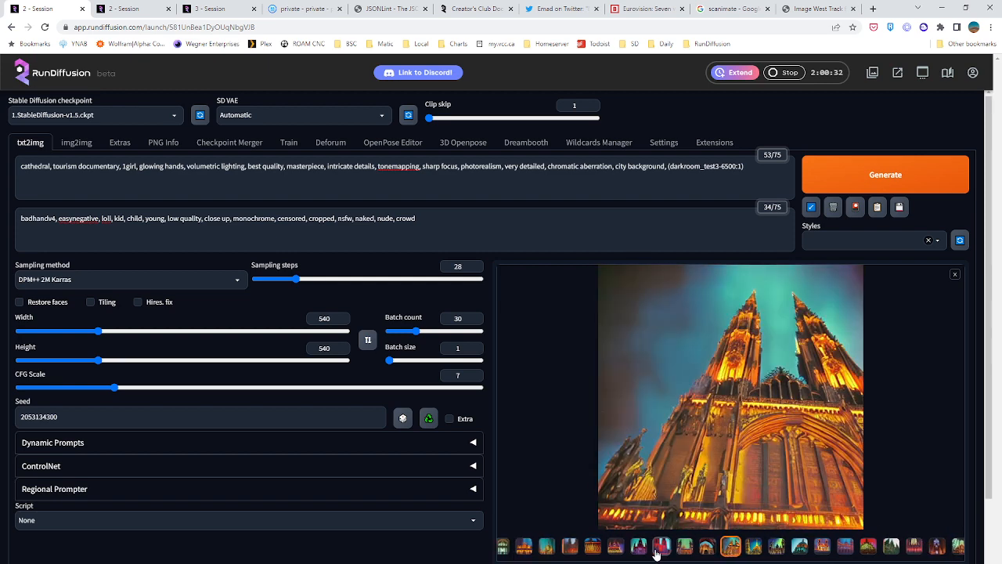
click(663, 550)
click(635, 551)
click(598, 550)
click(571, 550)
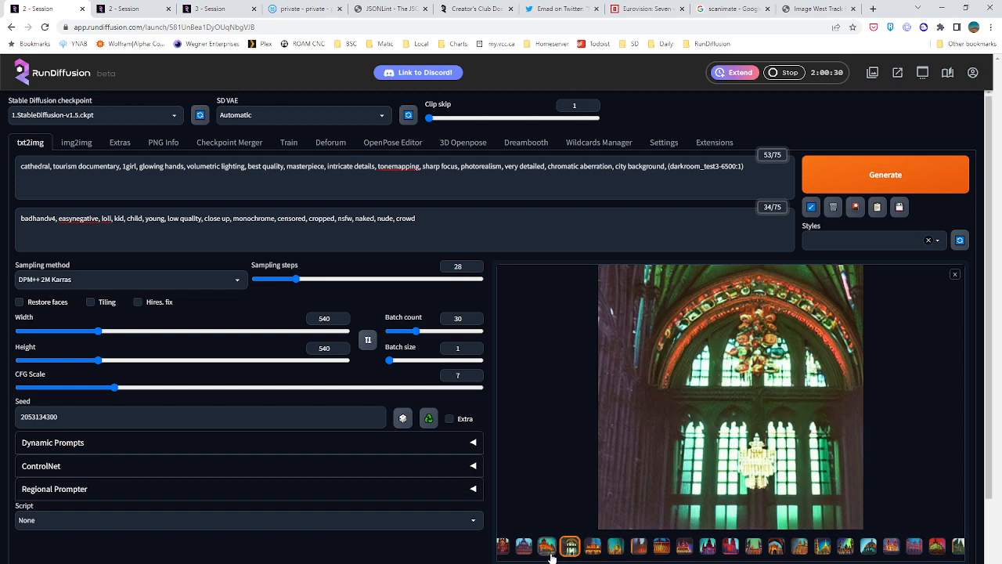
click(548, 550)
click(507, 552)
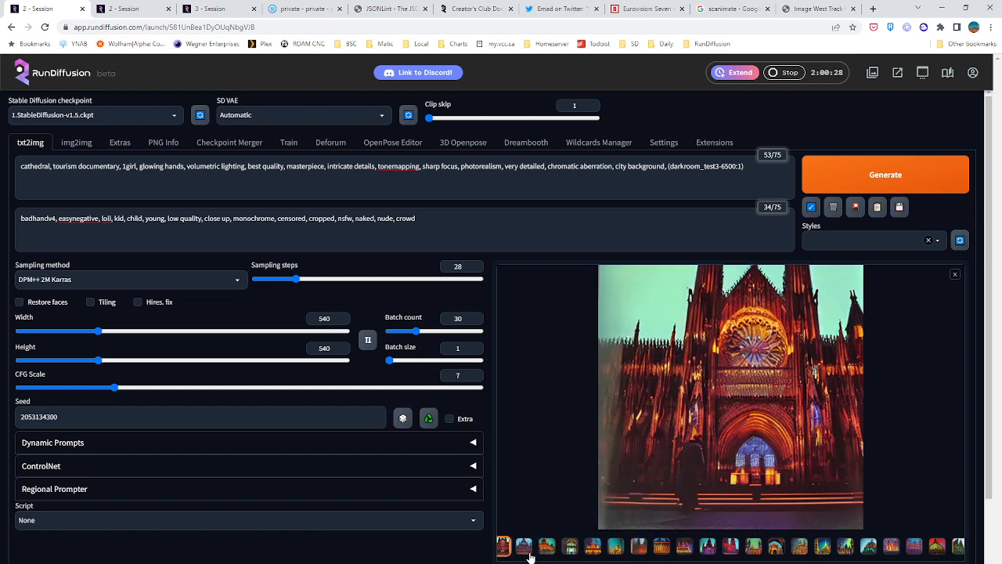
click(636, 555)
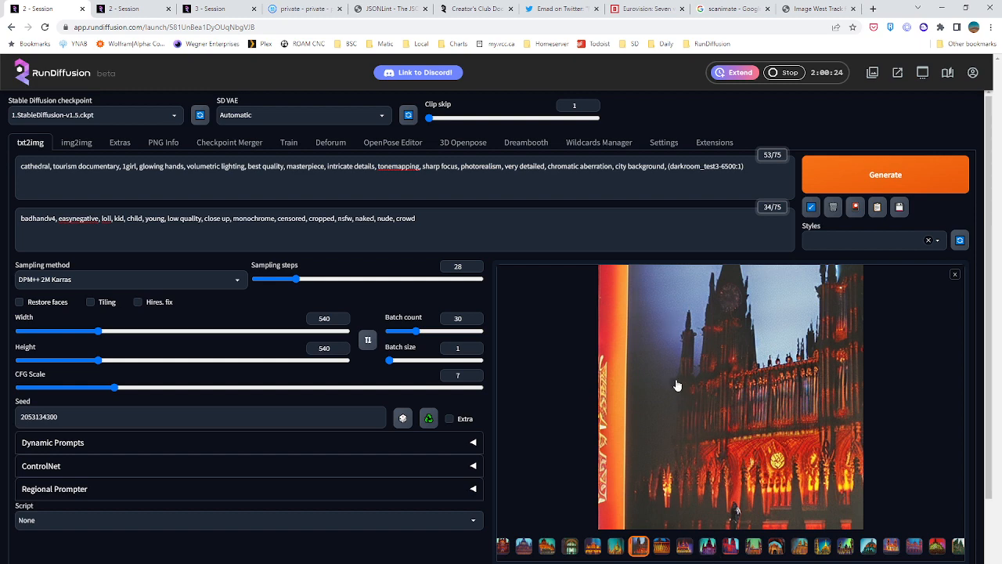
click(661, 548)
click(684, 548)
click(707, 548)
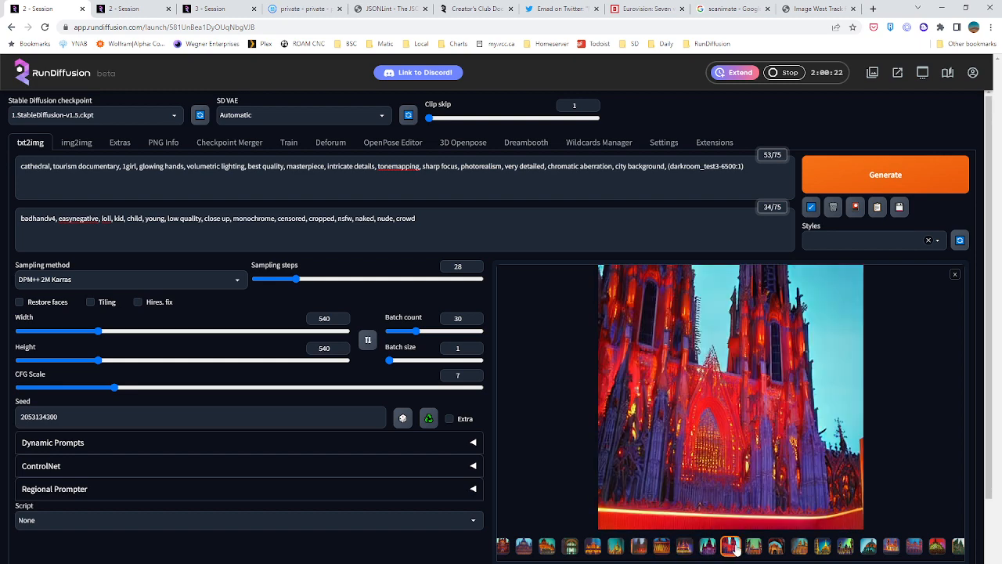
click(731, 548)
click(759, 548)
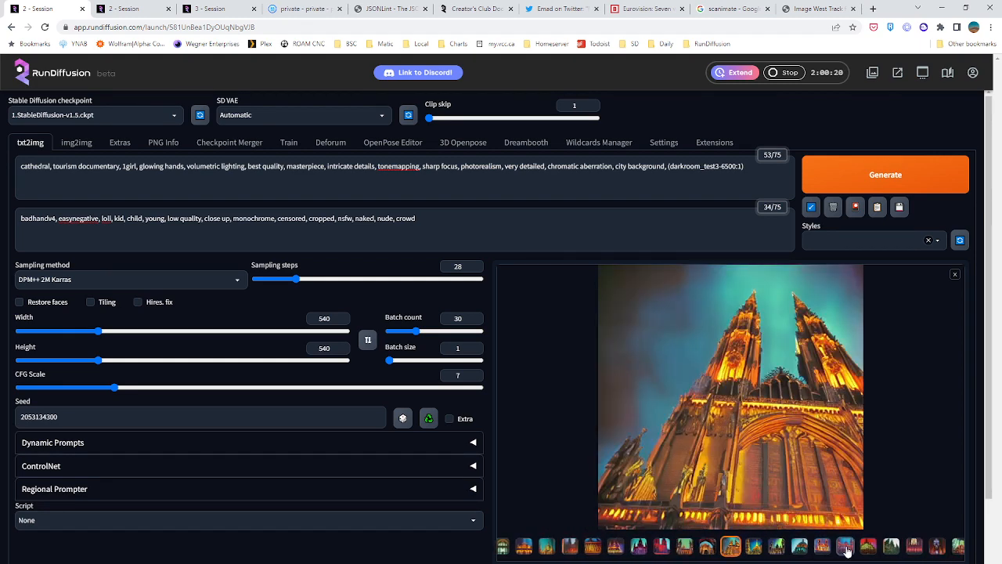
Review the cathedral images toward the end of the batch, comparing their facades, interiors and lighting
click(847, 550)
click(866, 552)
click(885, 551)
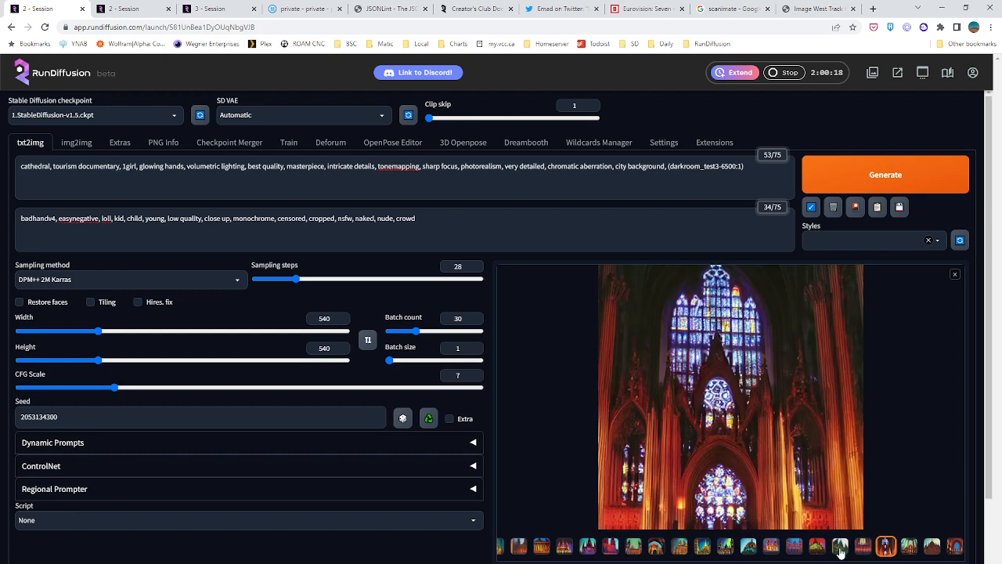
click(793, 546)
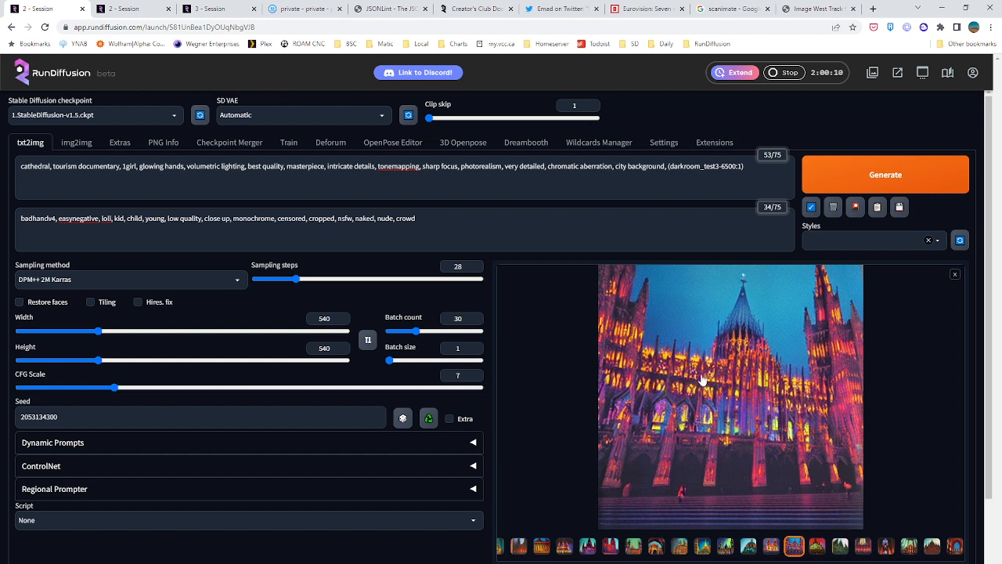
click(863, 546)
click(885, 548)
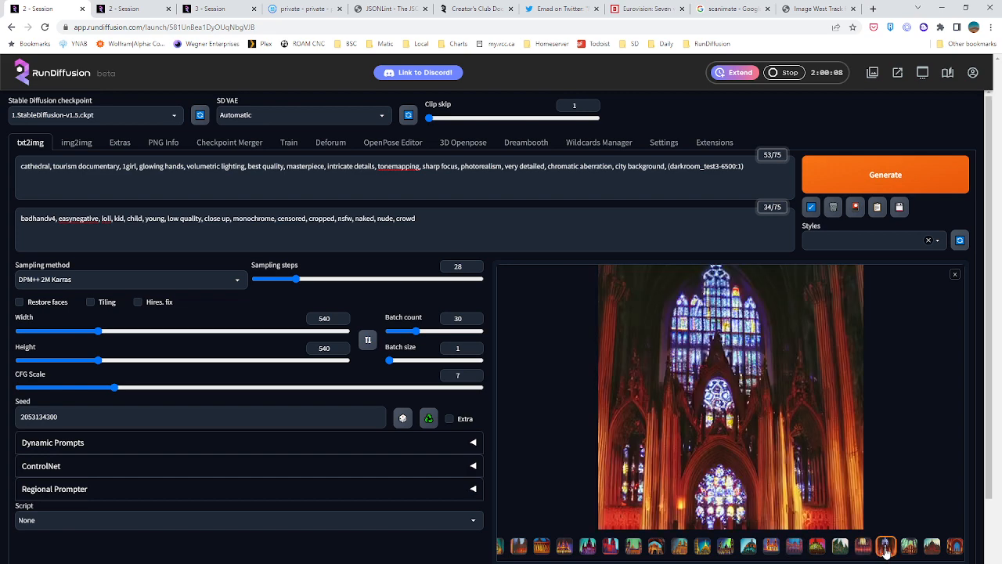
click(910, 548)
click(934, 549)
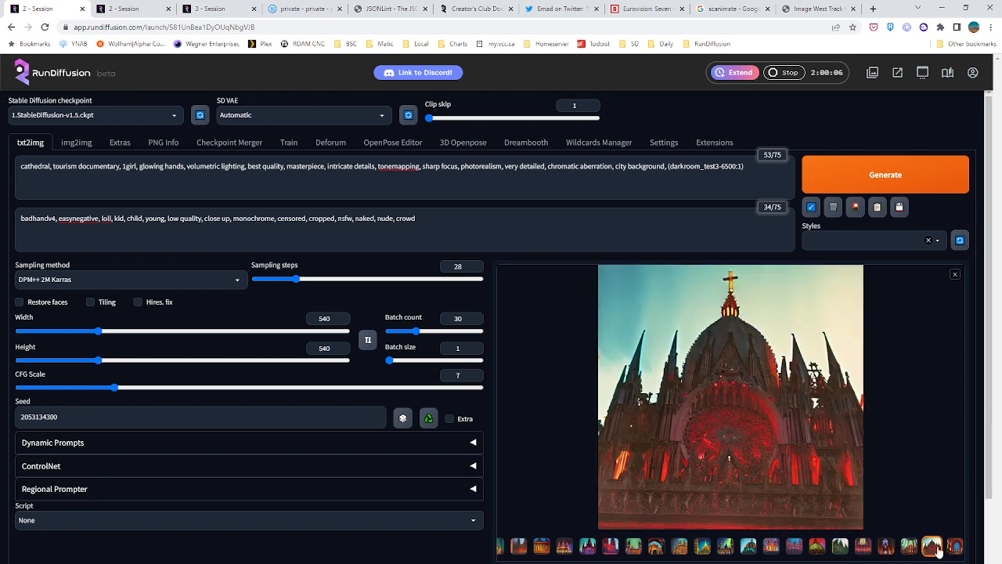
click(953, 548)
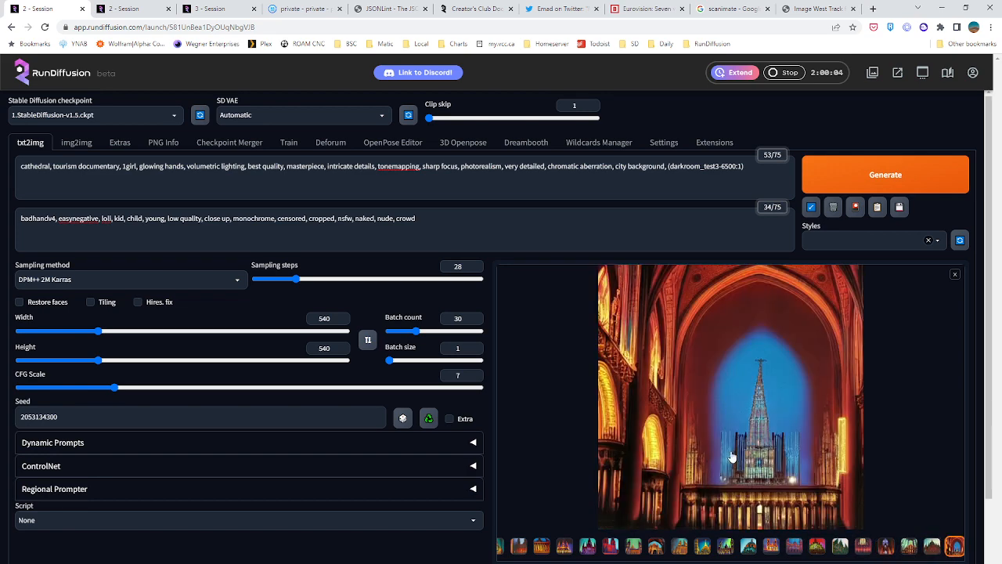
Compare the earlier cathedral images in the batch, enlarge the green-lit chandelier interior, and return to the image grid
click(636, 547)
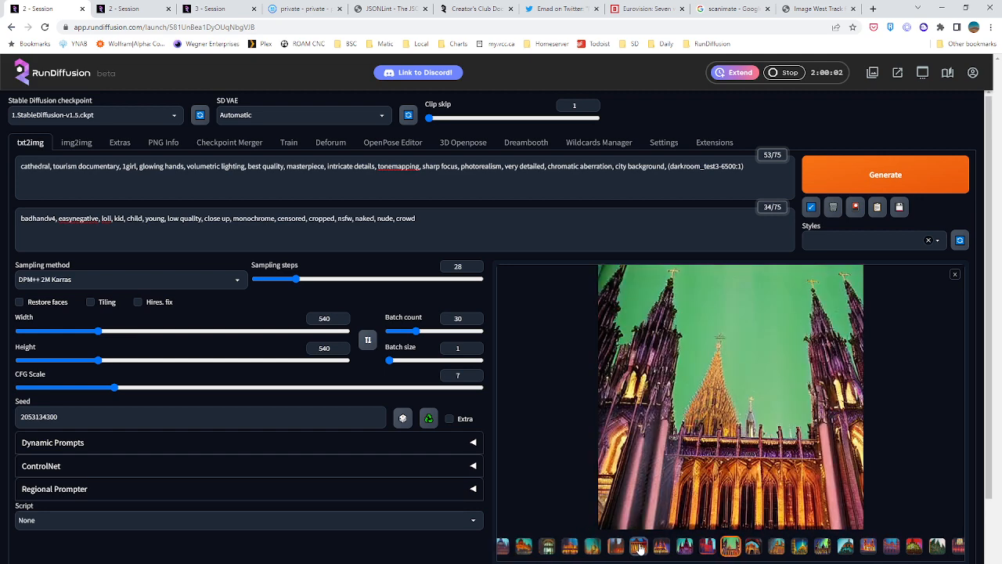
click(639, 548)
click(638, 548)
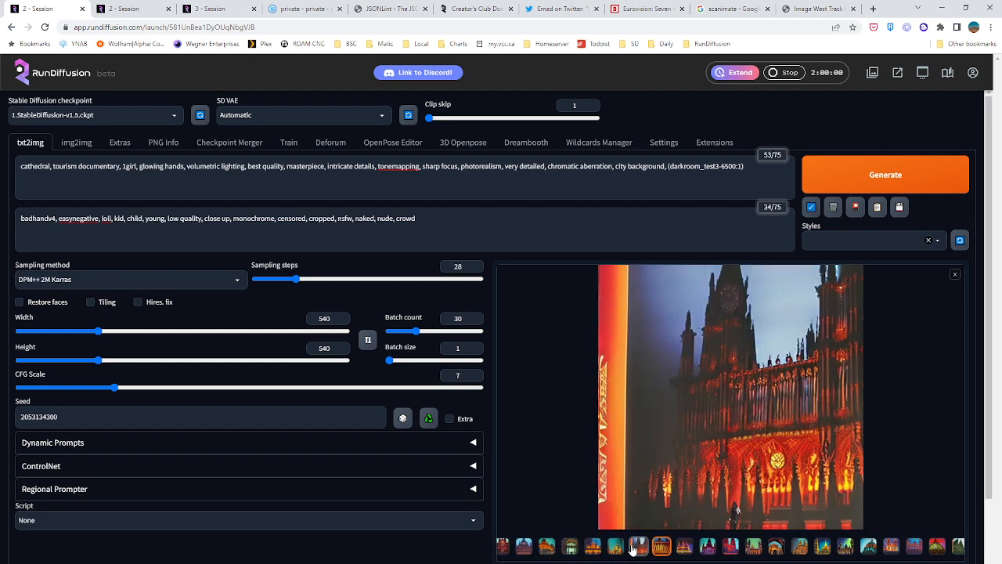
click(617, 546)
click(585, 548)
click(570, 548)
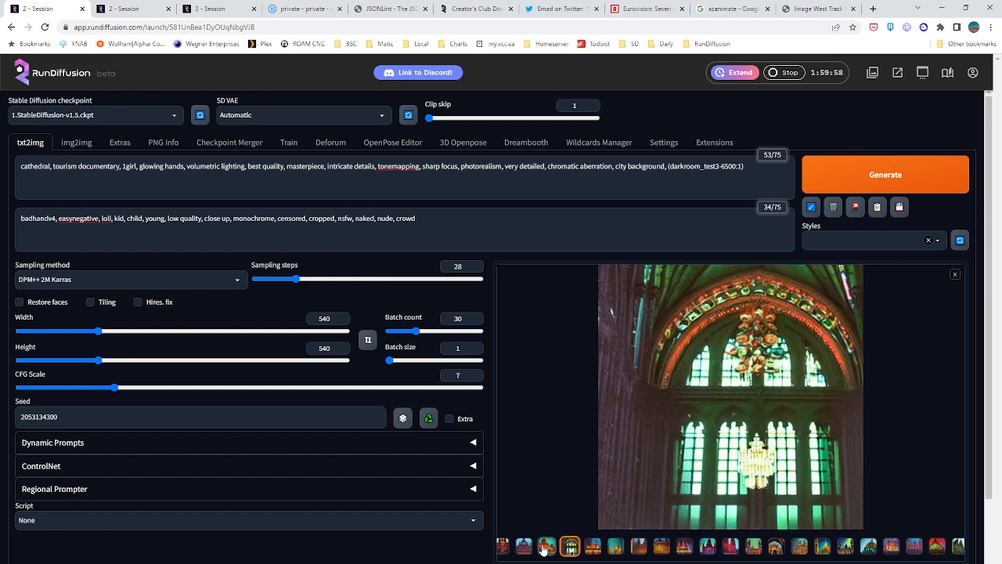
click(547, 548)
click(595, 549)
click(570, 548)
click(757, 426)
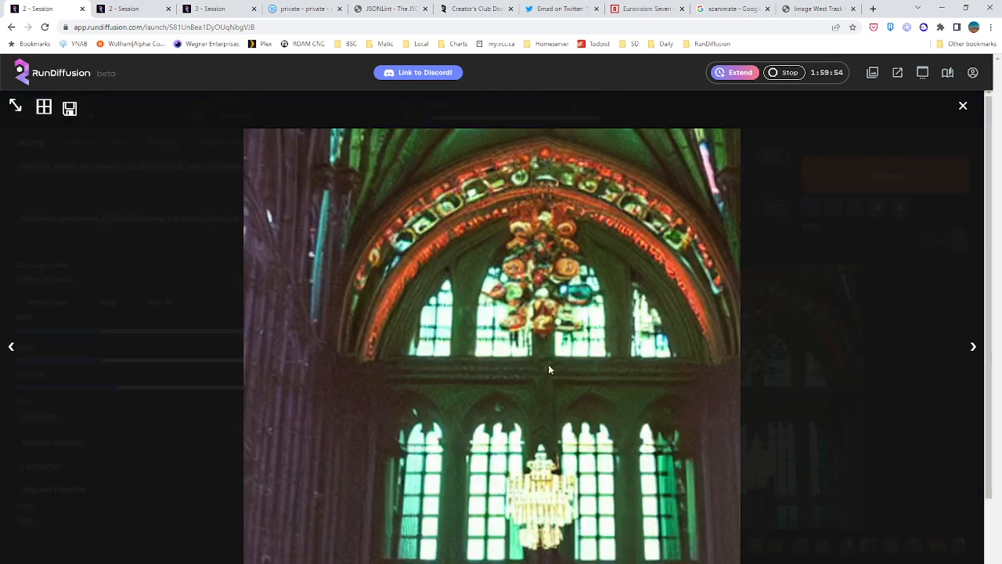
click(944, 123)
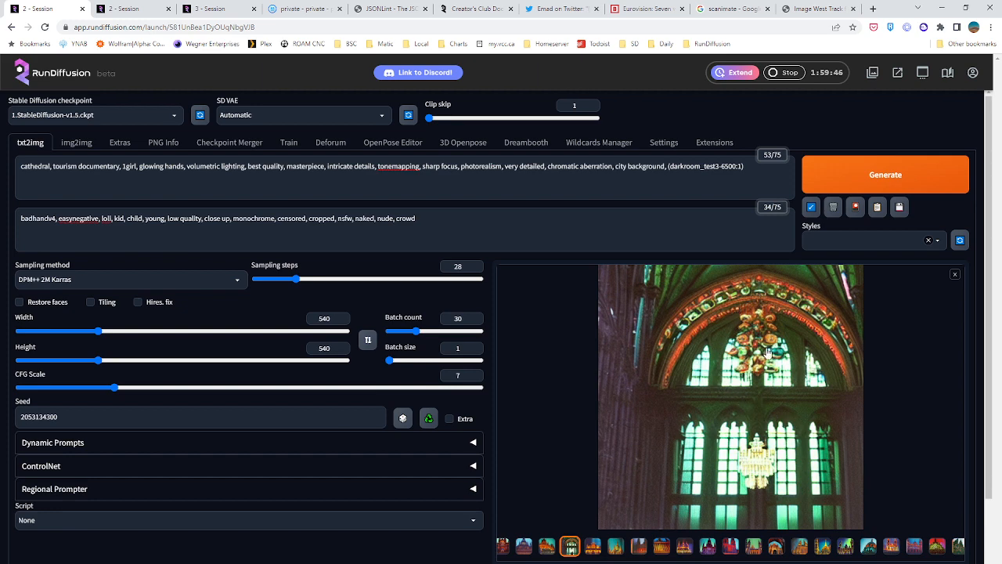
click(956, 275)
Add "drkrm," before "cathedral" at the start of the positive prompt
click(193, 186)
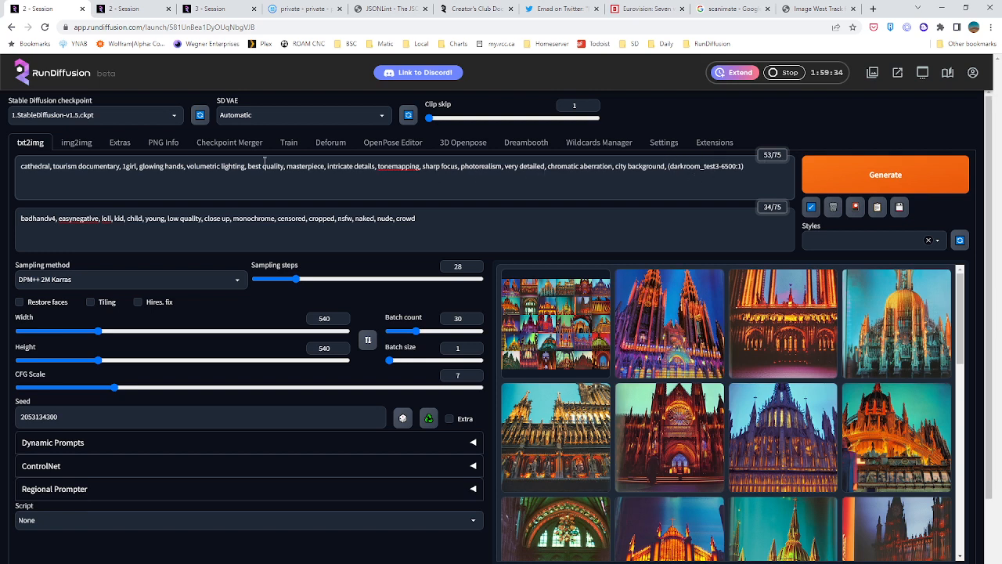
text(drkrm)
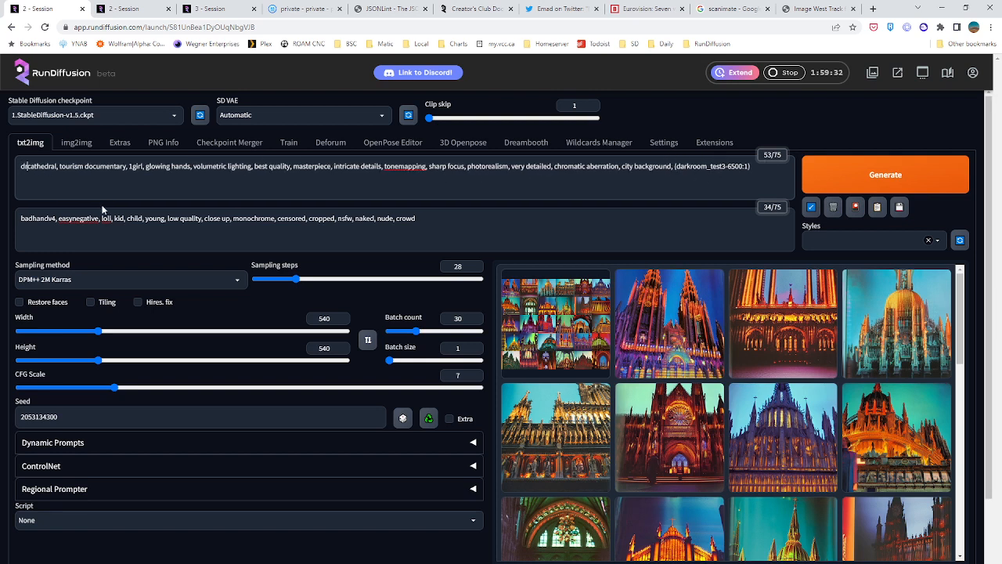
text(,)
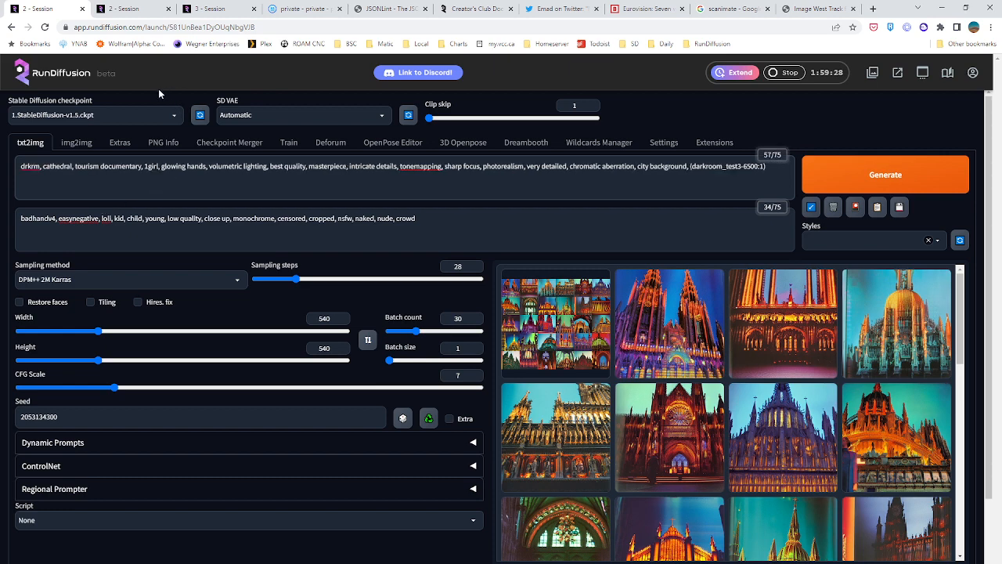
click(117, 8)
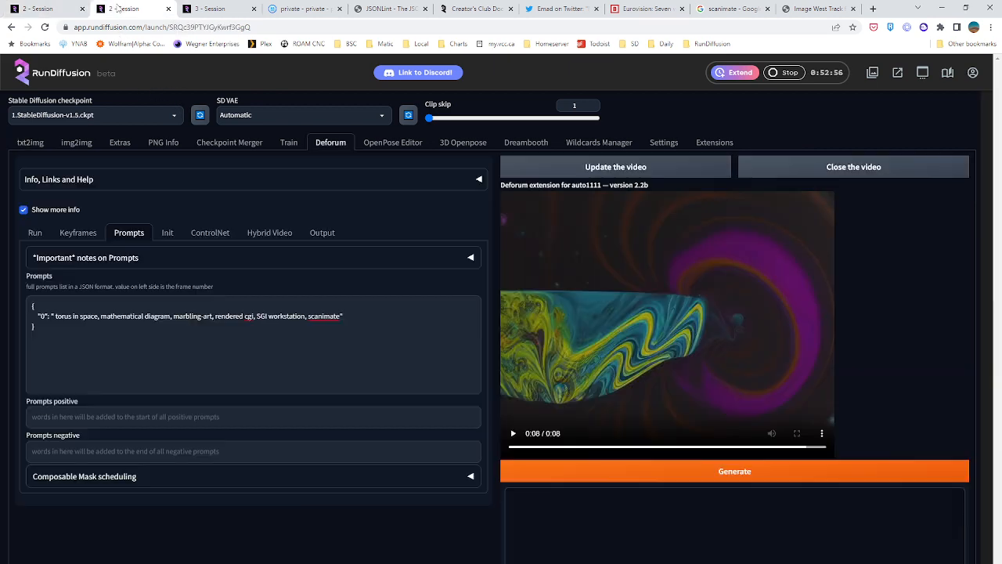
click(286, 146)
click(29, 143)
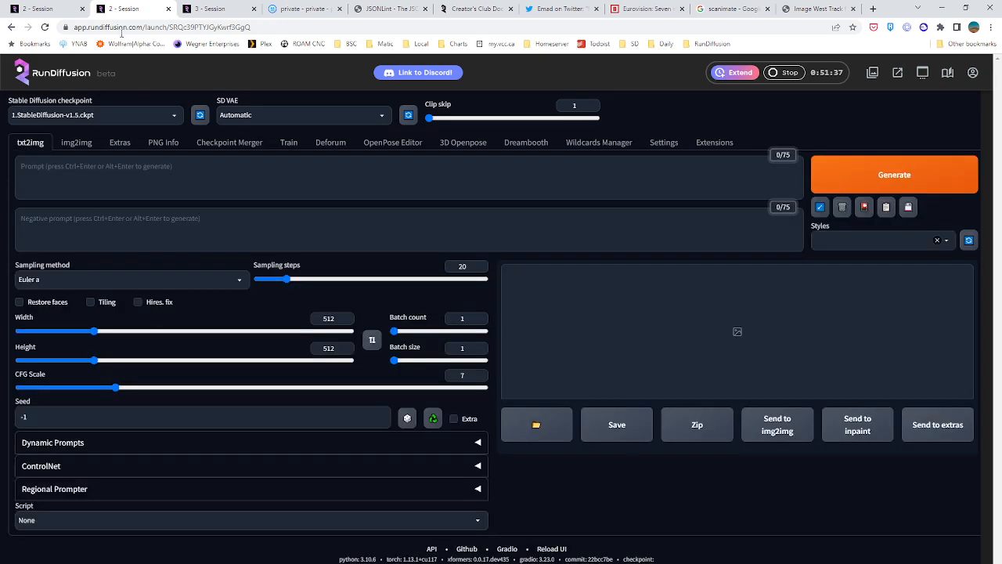
click(208, 8)
click(288, 145)
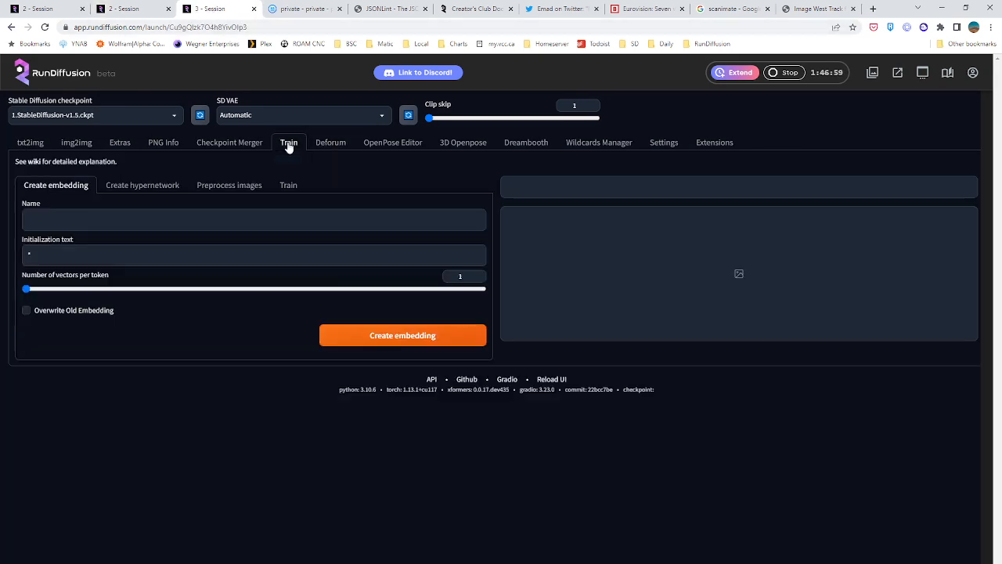
click(76, 142)
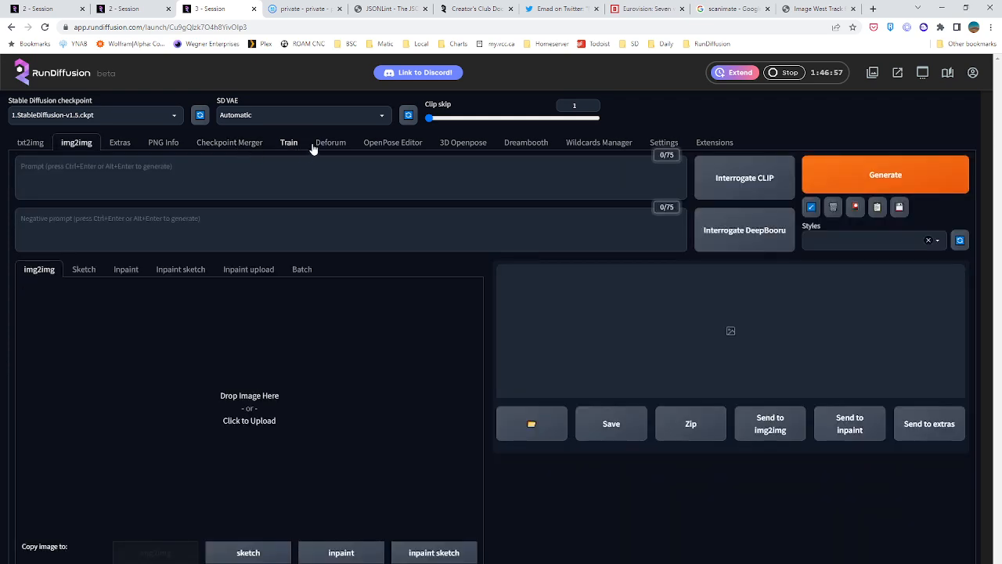
click(330, 143)
click(43, 8)
click(124, 8)
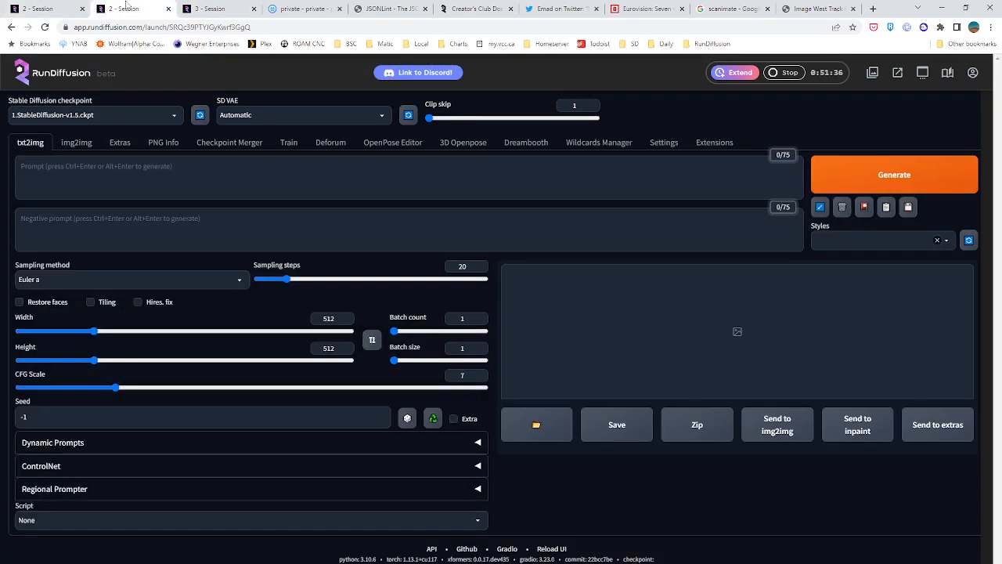
click(288, 144)
Remove "cathedral," from the first session's positive prompt and start generating the images
click(36, 7)
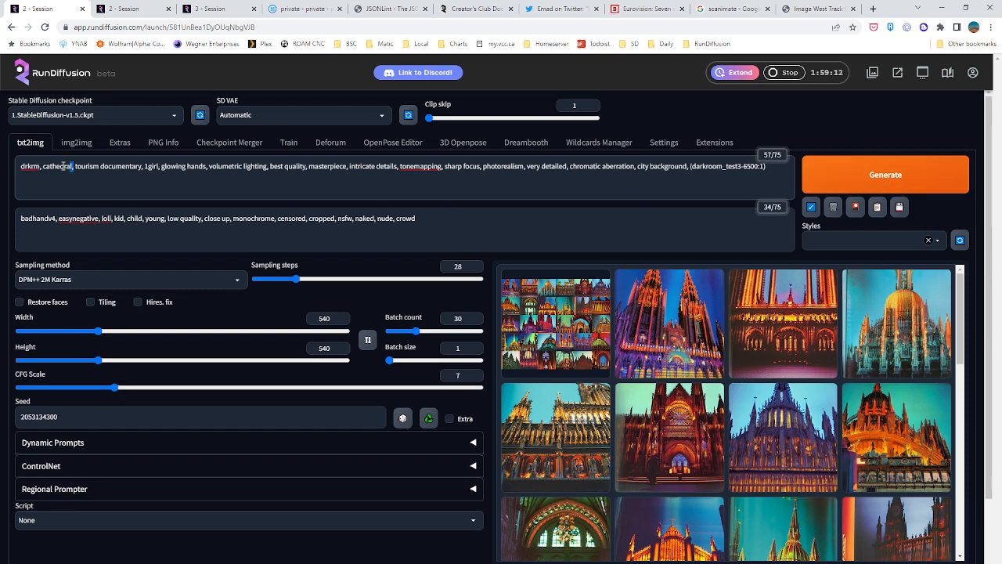
drag(73, 166, 42, 166)
key(BackSpace)
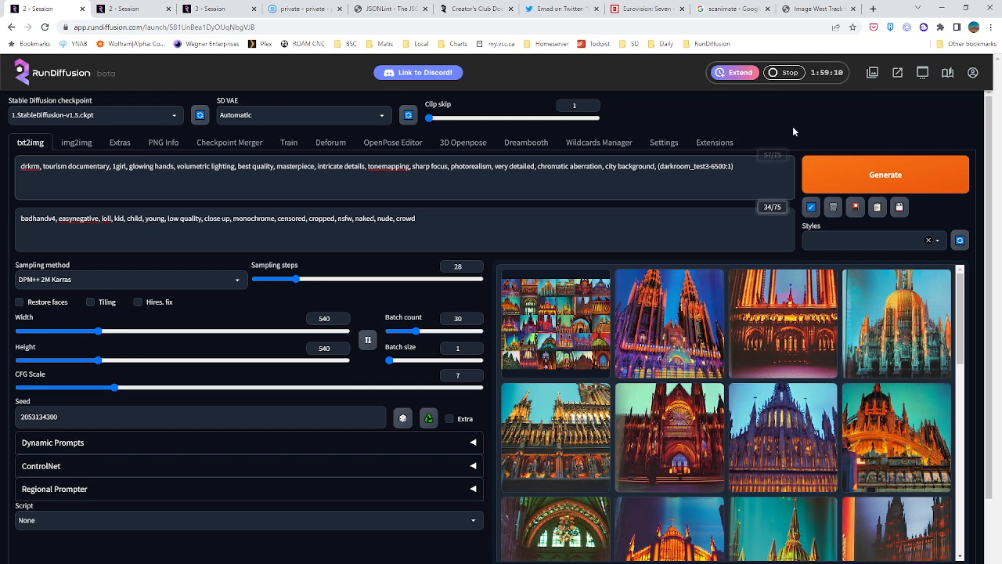
click(886, 175)
Update and scrub through the Deforum torus video in the second session, then close the video
click(145, 9)
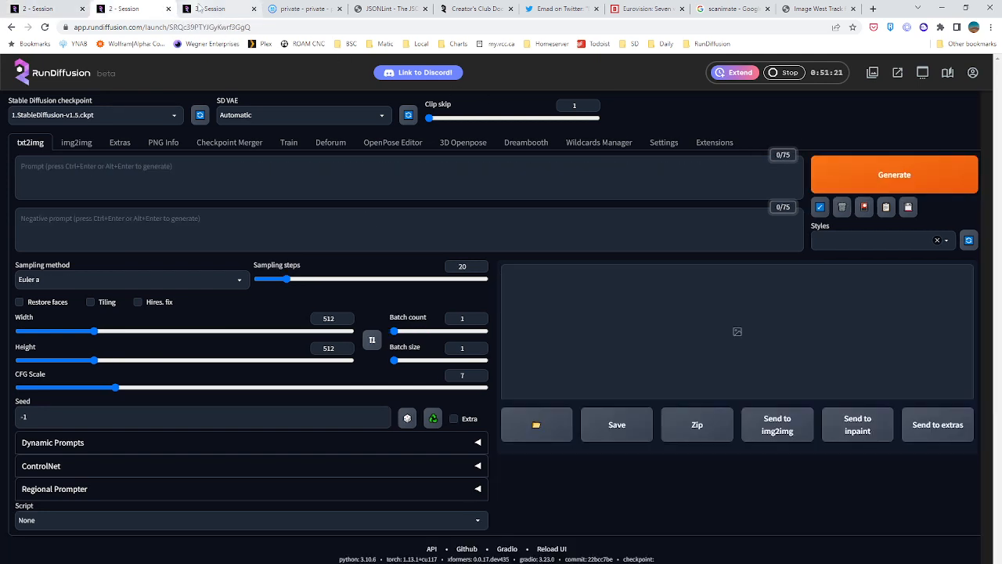
click(331, 142)
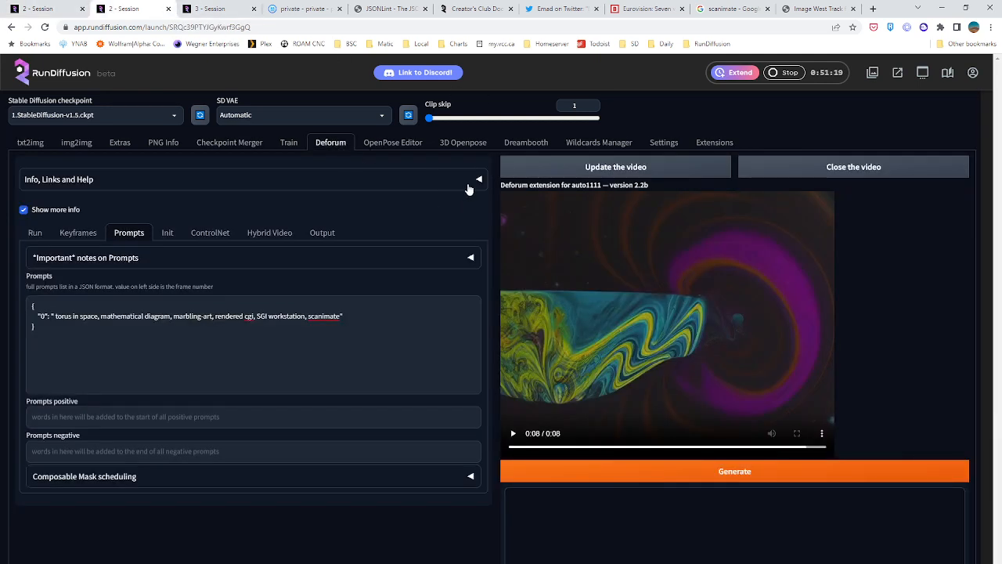
scroll(530, 296, down, 3)
scroll(575, 232, up, 3)
click(587, 169)
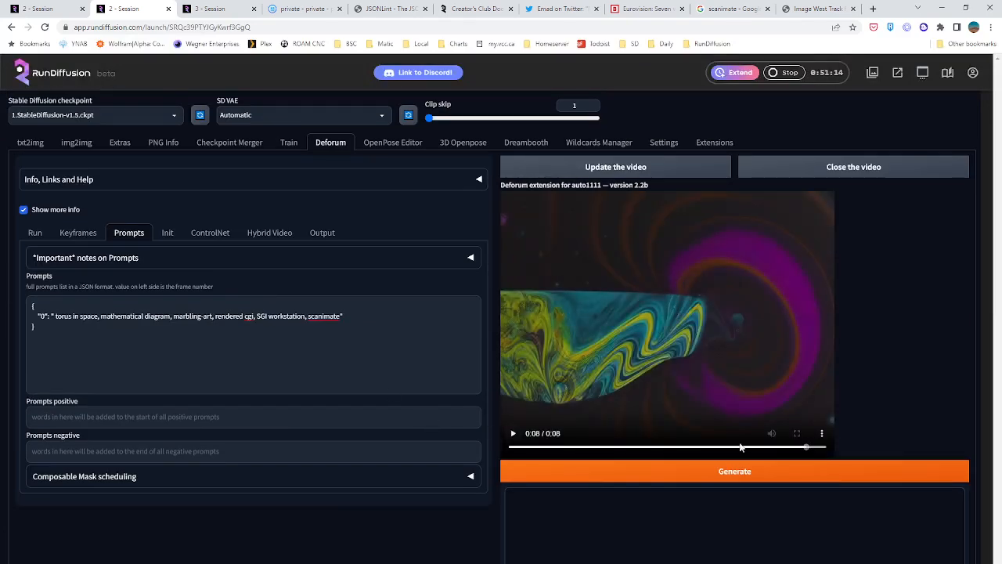
click(766, 447)
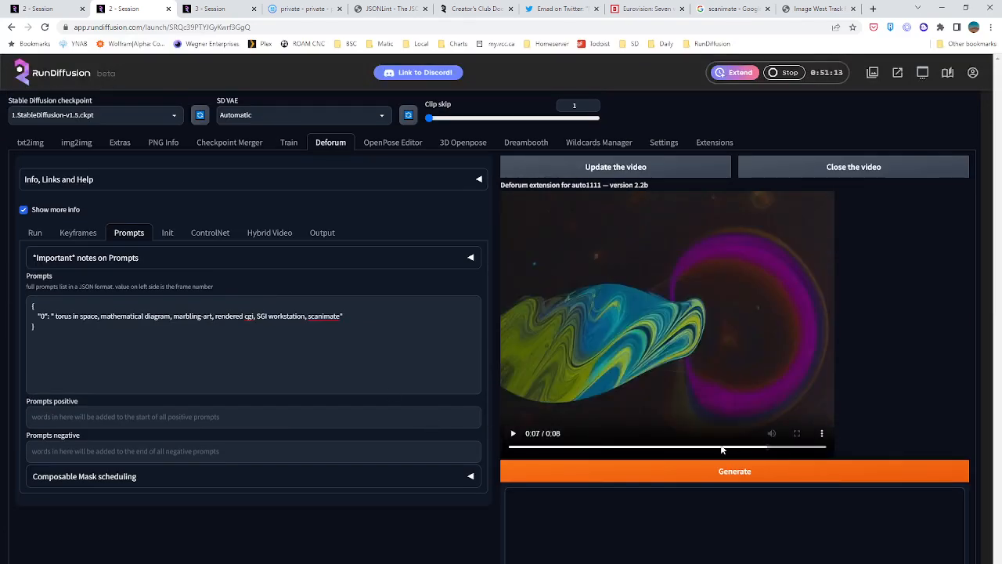
click(797, 179)
click(230, 8)
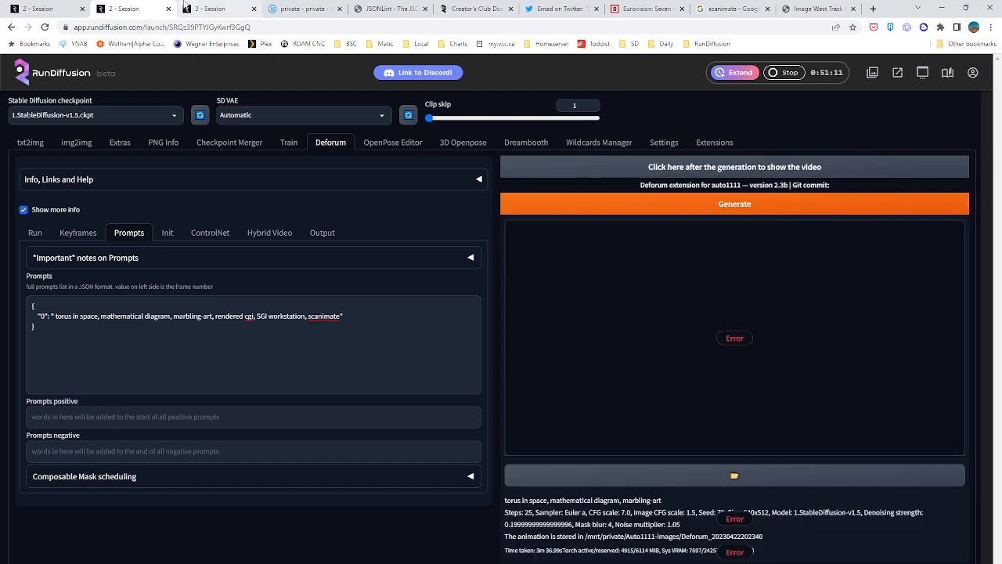
click(125, 8)
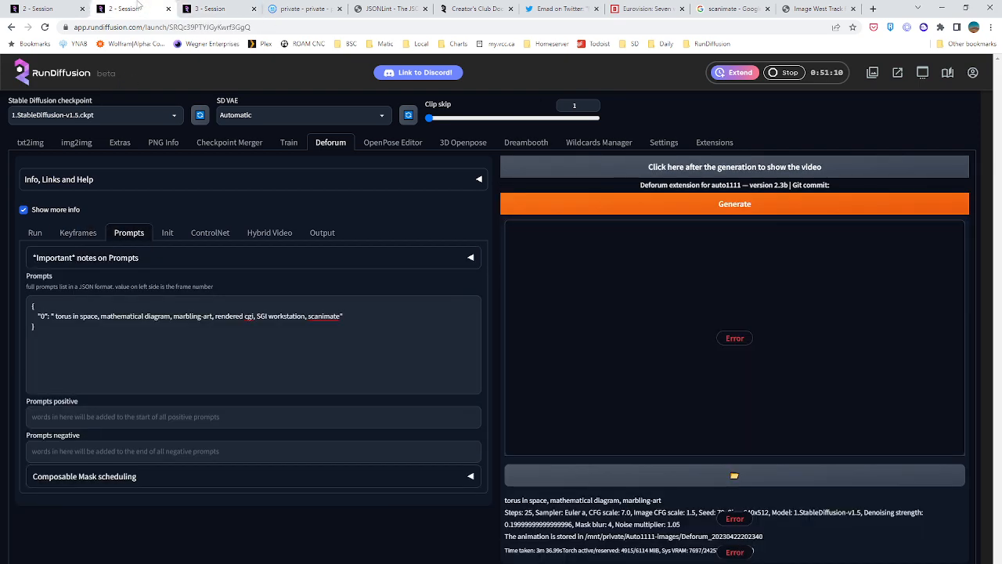
click(304, 8)
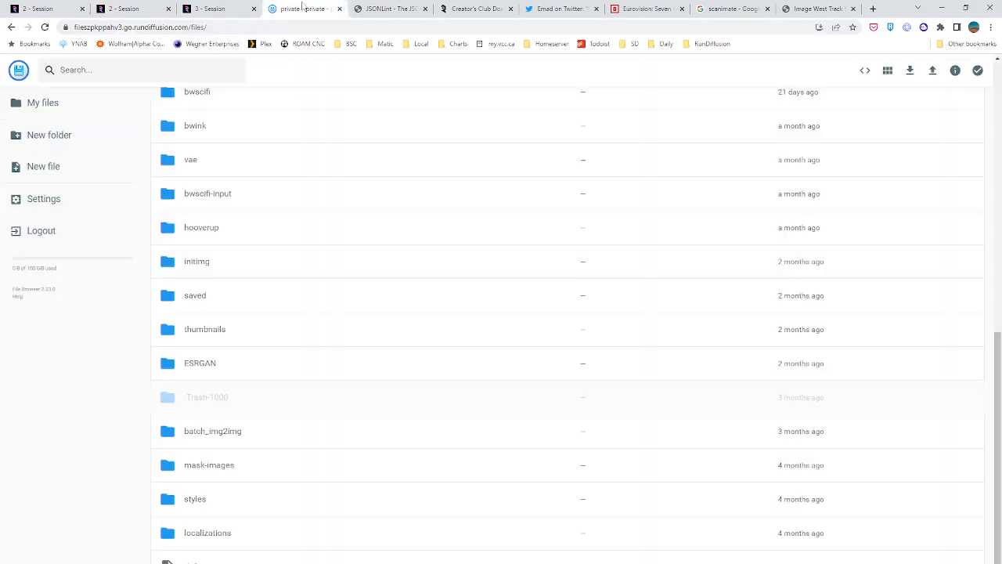
scroll(250, 401, up, 10)
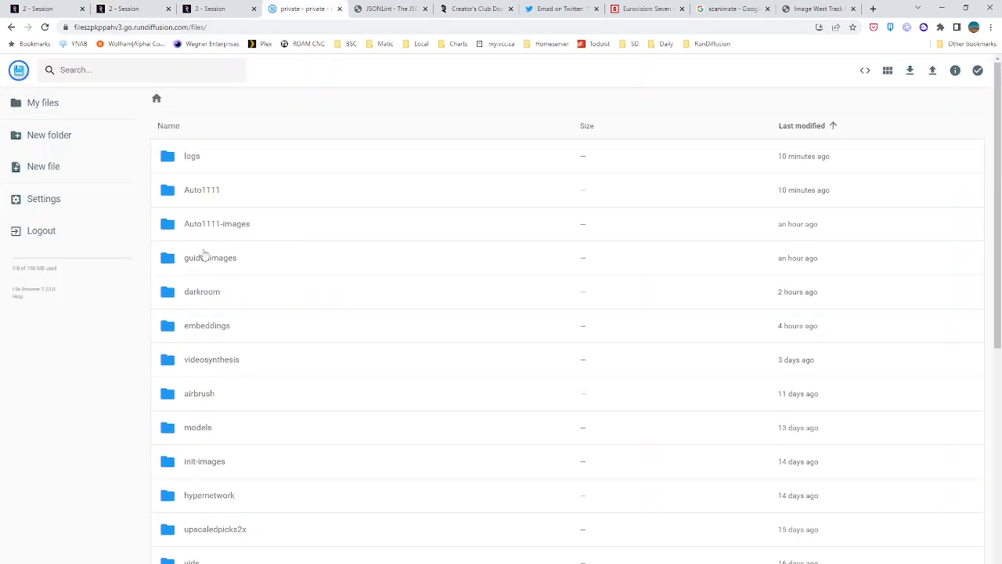
double_click(203, 233)
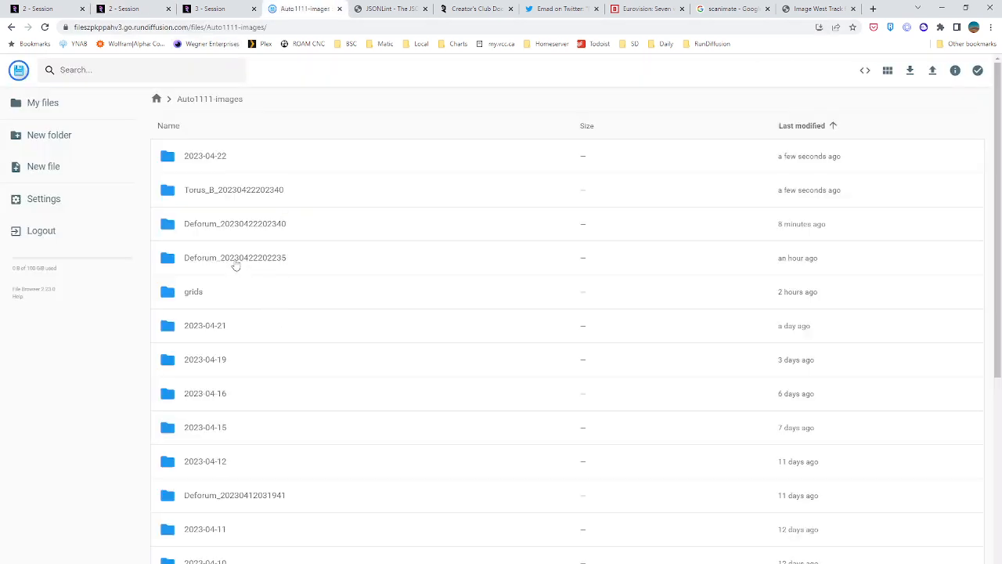
double_click(227, 226)
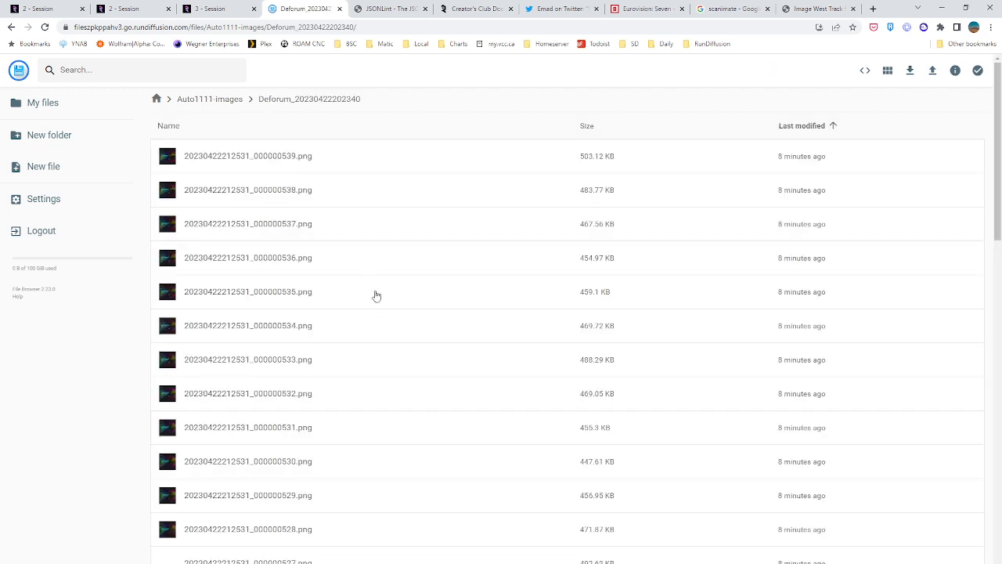
Search the Deforum folder for video files and view 20230422210850.mp4
click(133, 69)
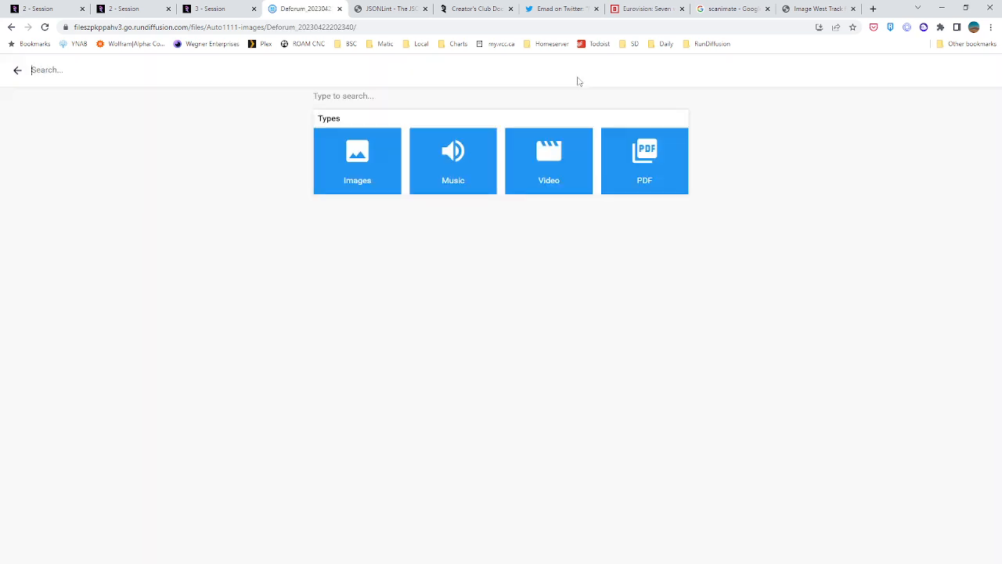
click(566, 168)
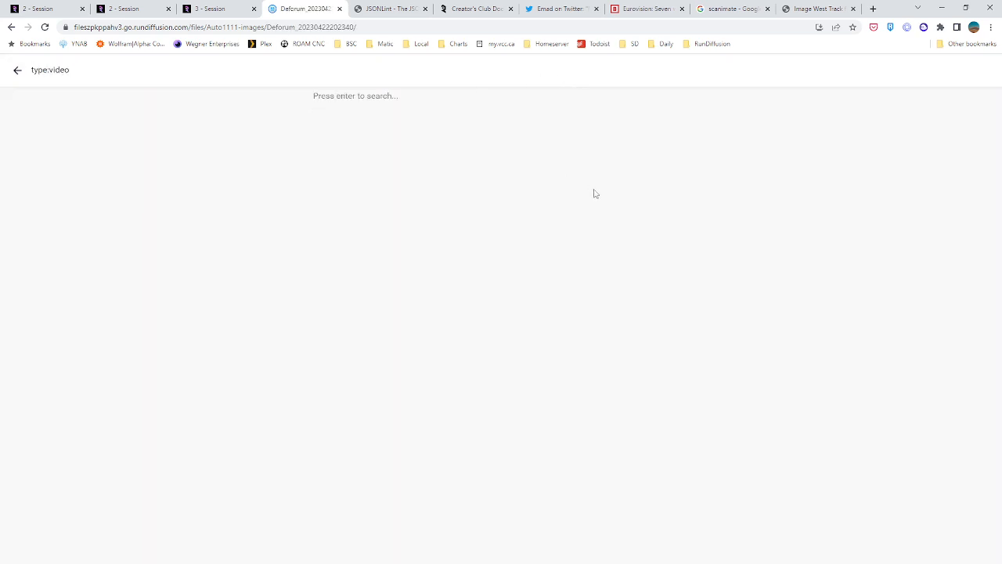
key(Return)
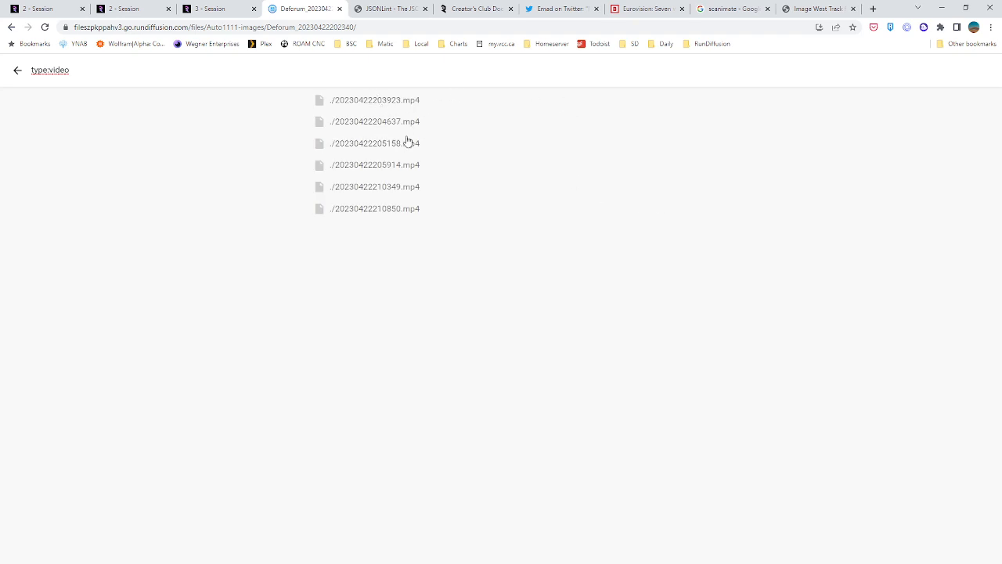
click(396, 216)
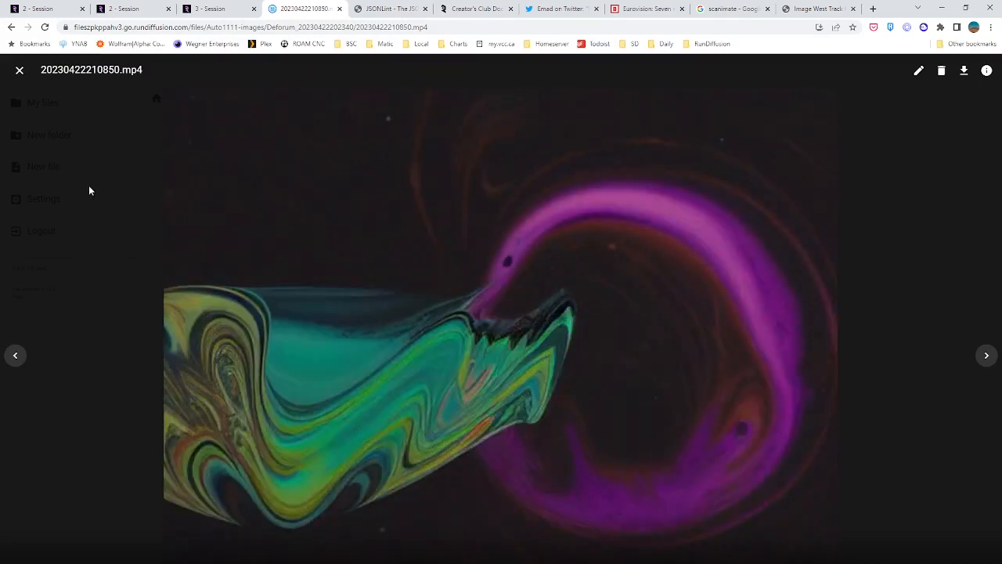
click(19, 71)
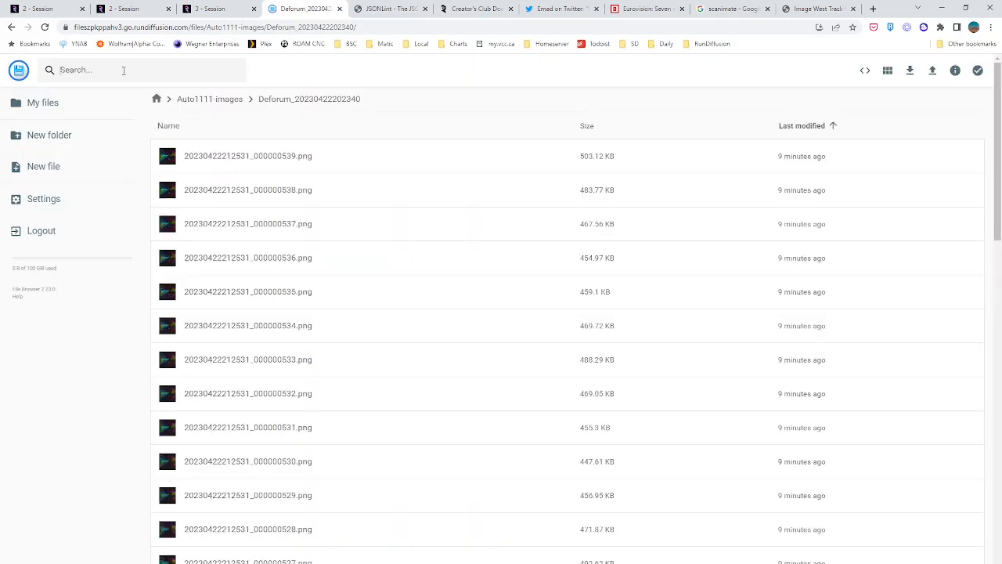
Search the Deforum folder for video files, view 20230422210349.mp4, and close it
click(123, 70)
click(560, 155)
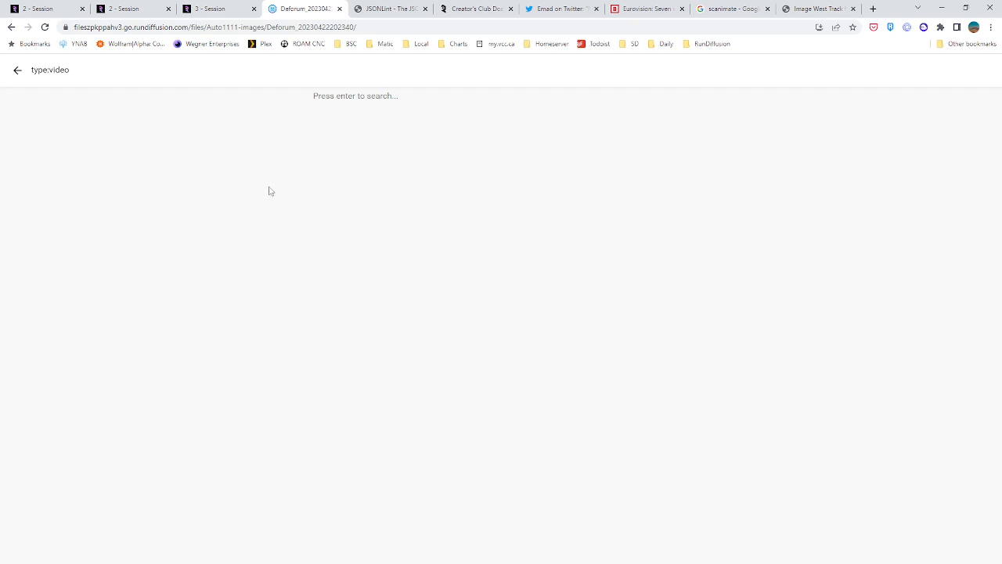
key(Return)
click(375, 193)
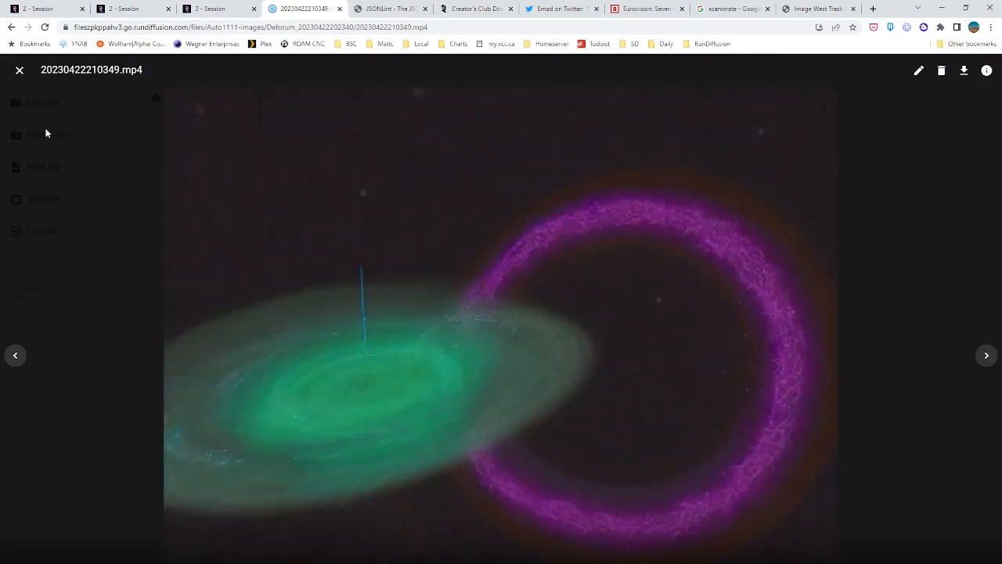
click(19, 69)
Search the folder's video files again, view 20230422205914.mp4, and close the preview
click(166, 74)
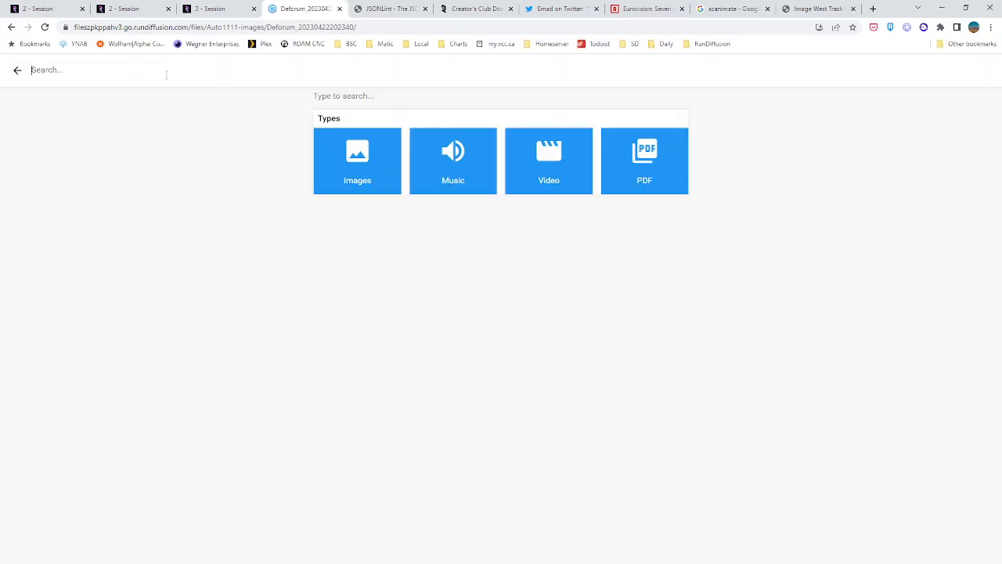
click(534, 174)
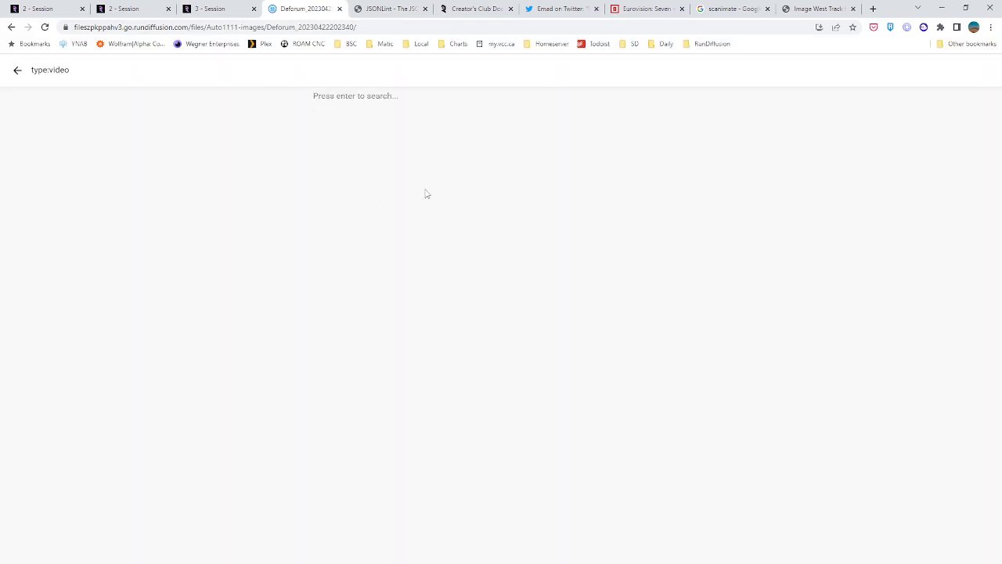
key(Return)
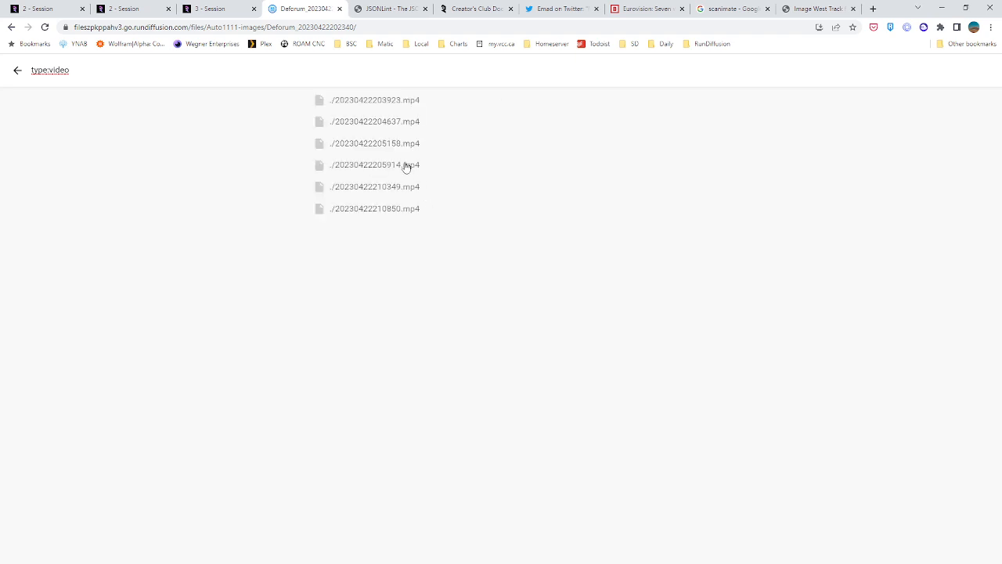
click(406, 166)
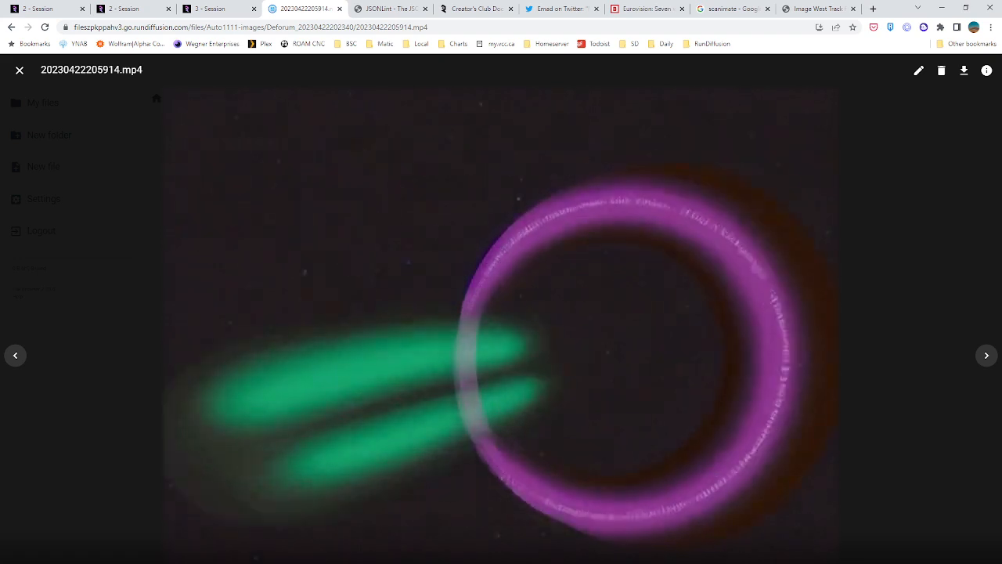
click(19, 72)
Stop the second RunDiffusion session showing errors, confirm the shutdown, and switch to the third session's Deforum render
click(137, 8)
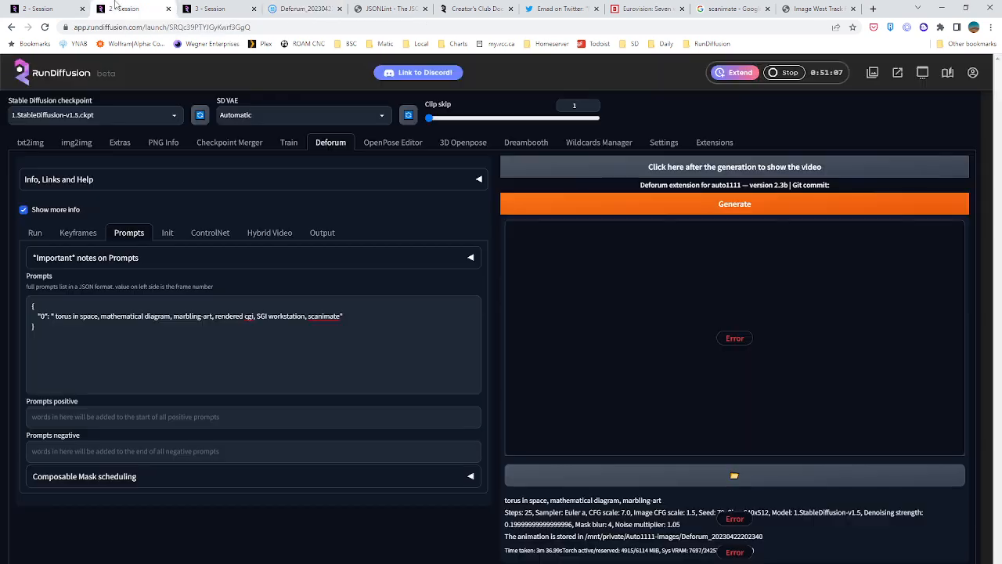
scroll(481, 436, down, 1)
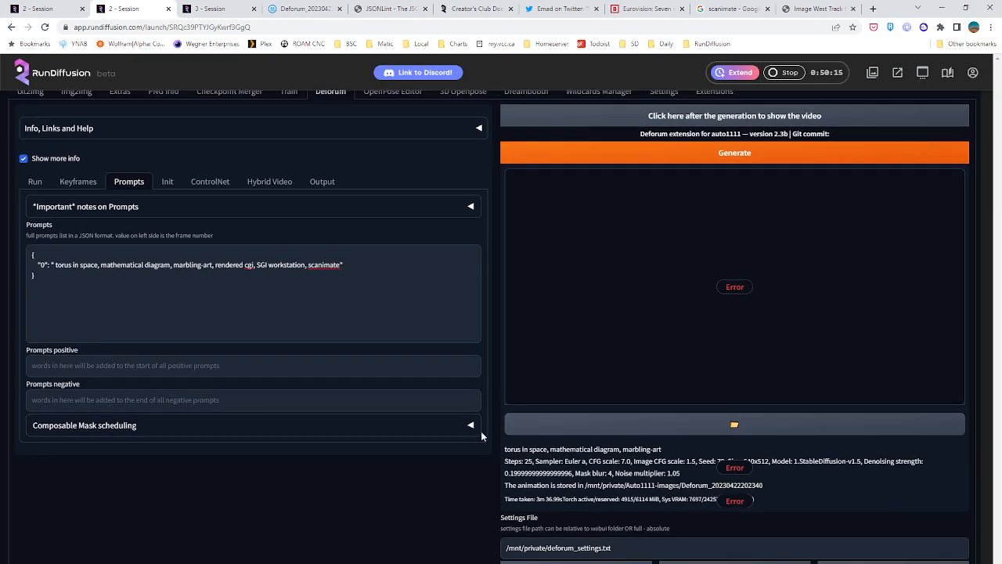
scroll(452, 497, up, 1)
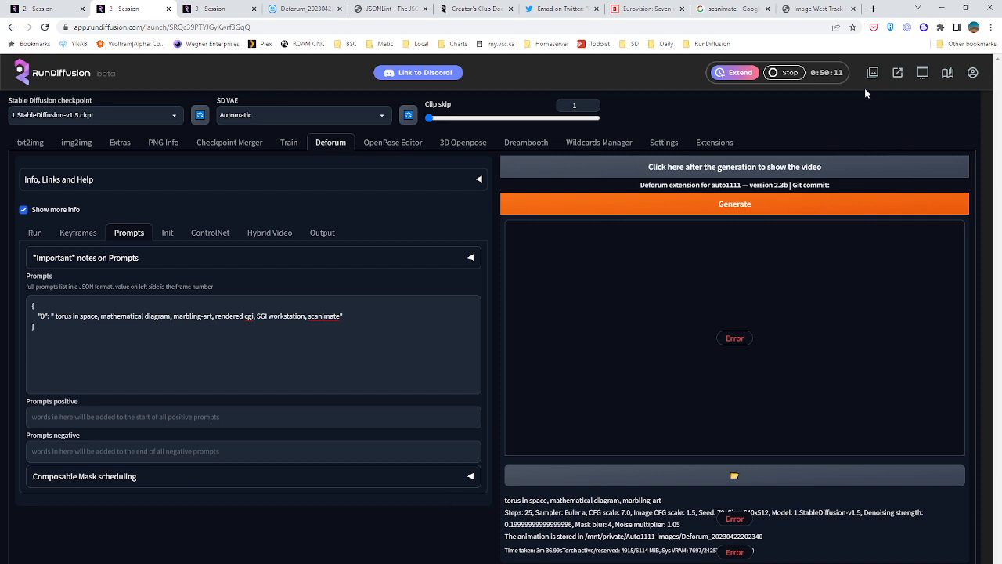
click(785, 73)
click(509, 382)
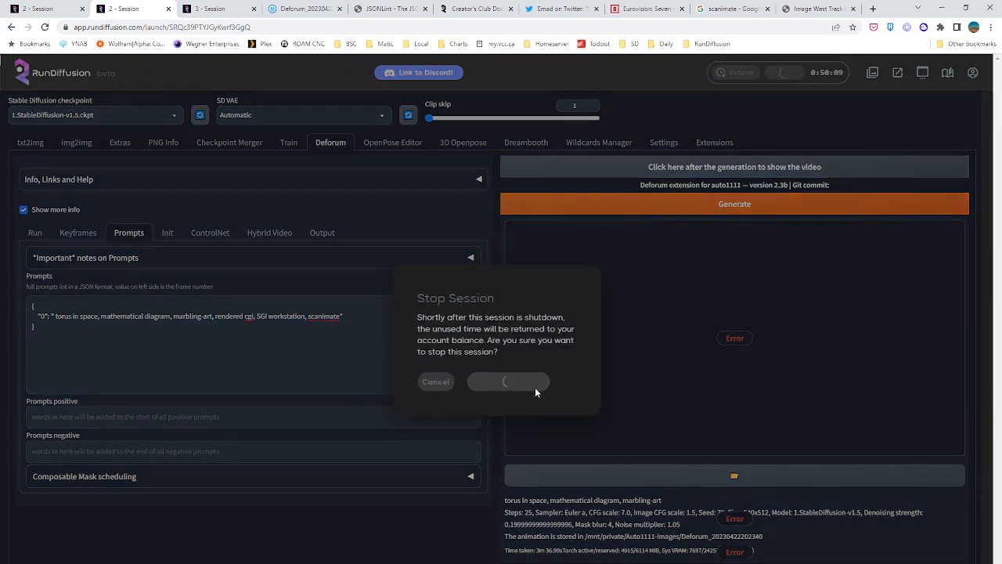
click(212, 9)
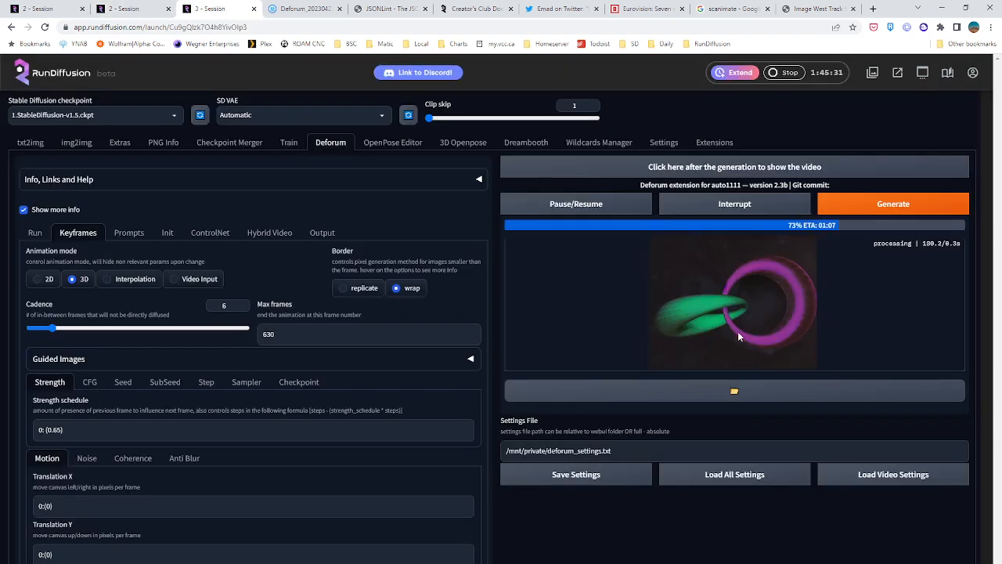
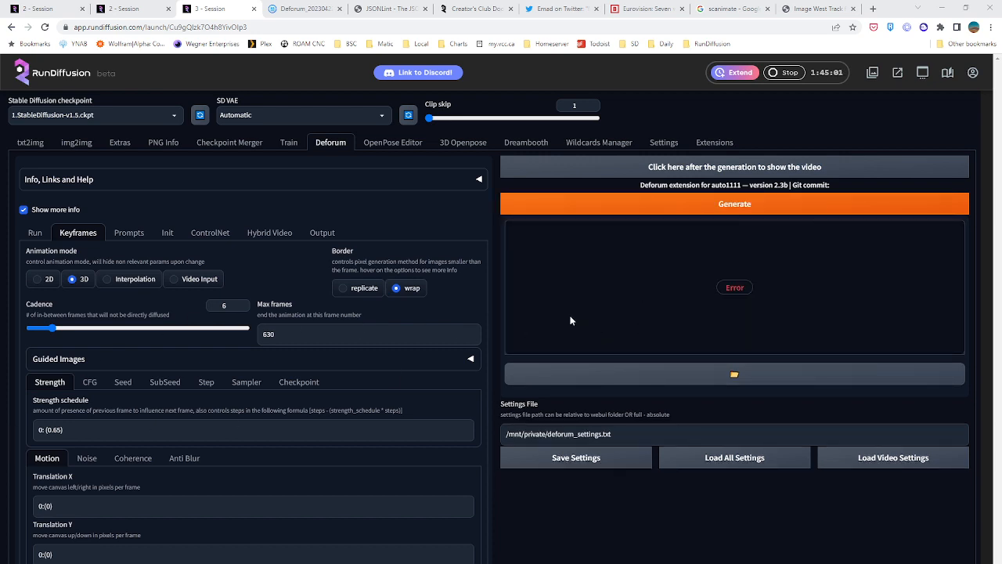
Try to open Auto1111-images in the old file browser, and close that page and the unused session-configuration page
click(302, 8)
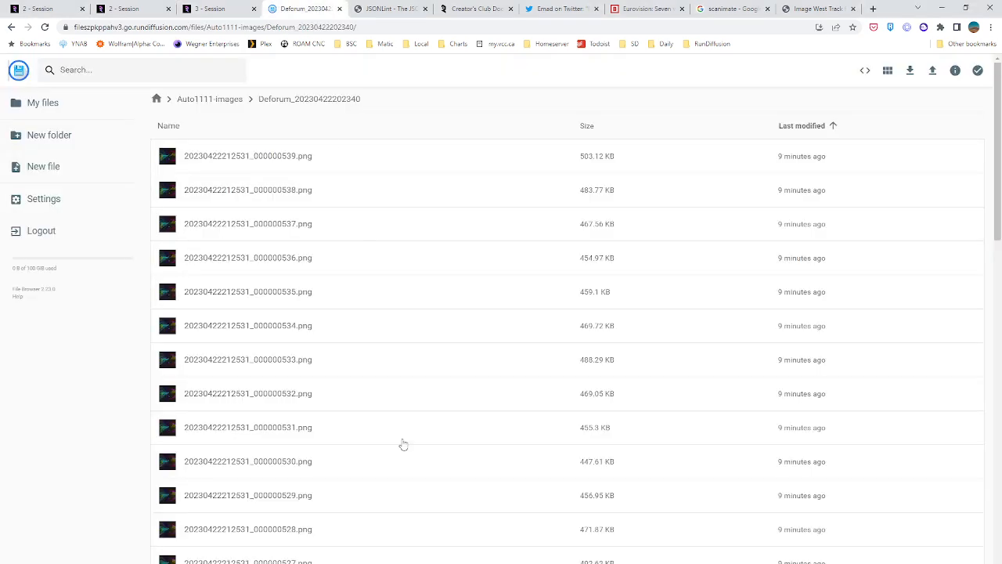
click(224, 100)
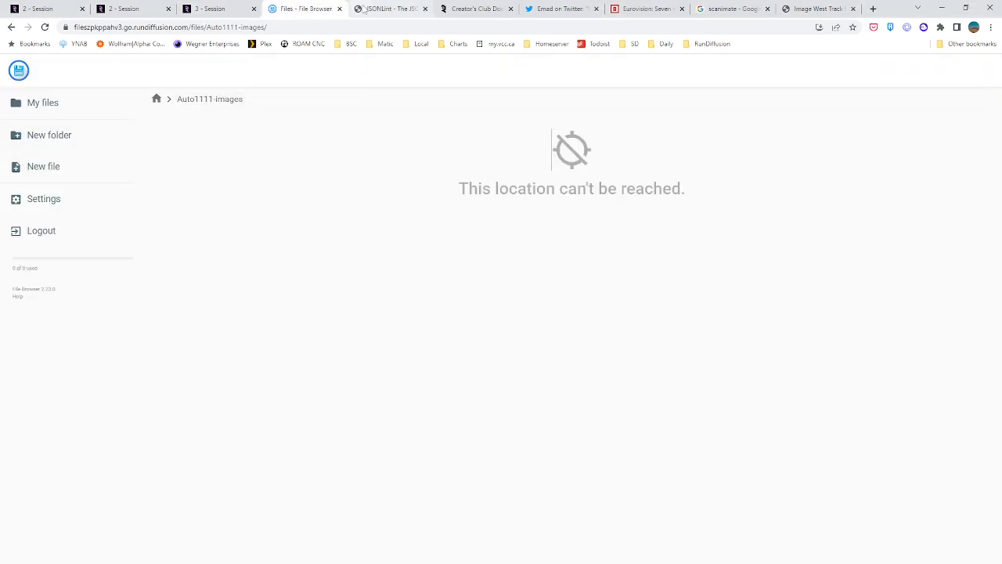
click(339, 9)
click(118, 9)
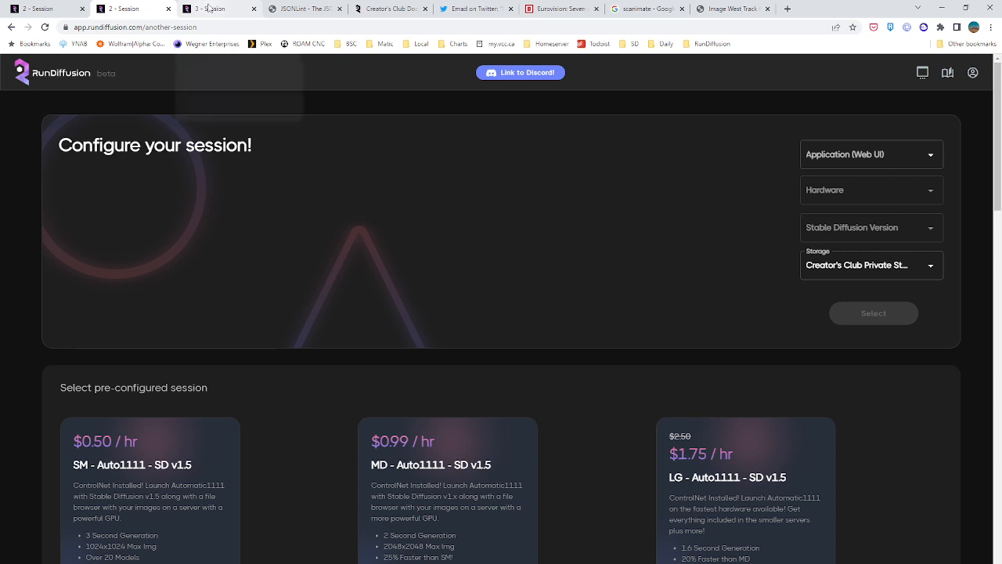
click(167, 9)
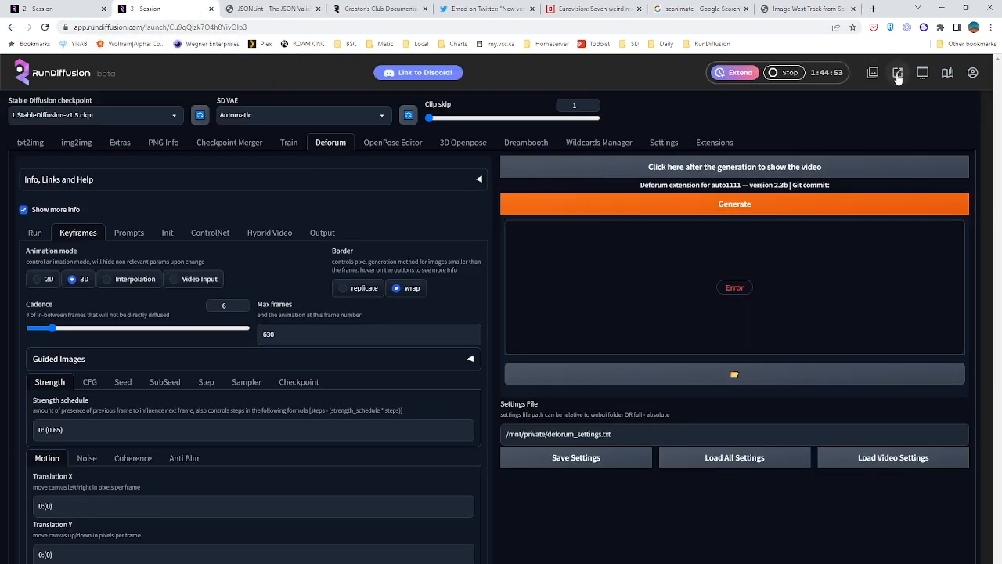
Open the current session's file browser and log in with the account username and password
click(897, 72)
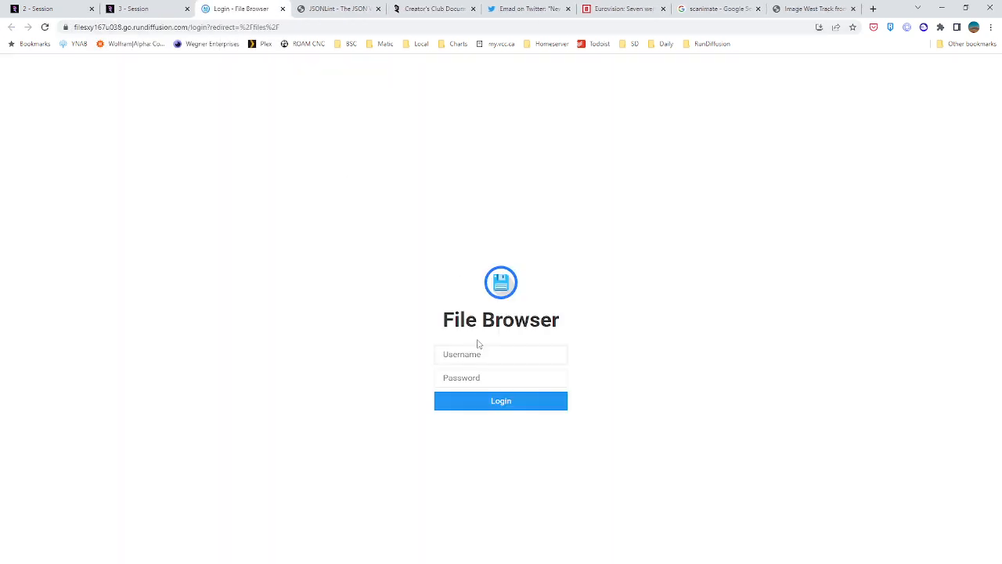
text(sduser)
key(Tab)
text(••)
key(Return)
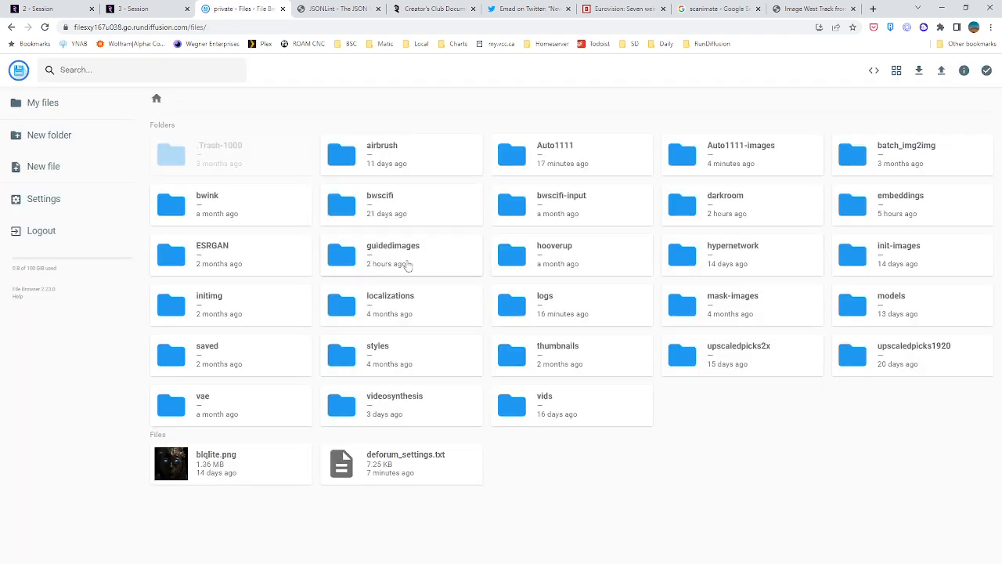
double_click(722, 159)
double_click(264, 306)
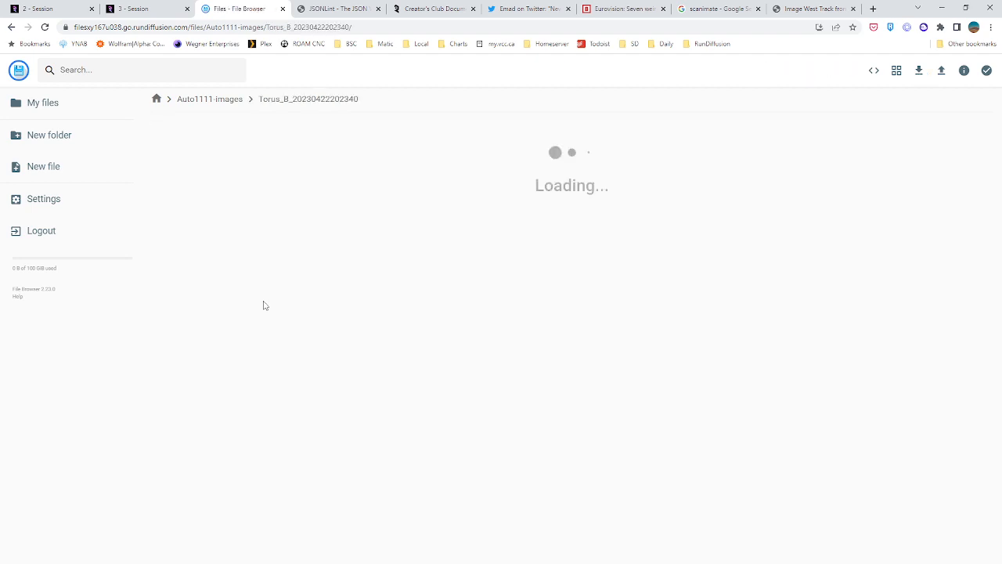
scroll(396, 344, down, 5)
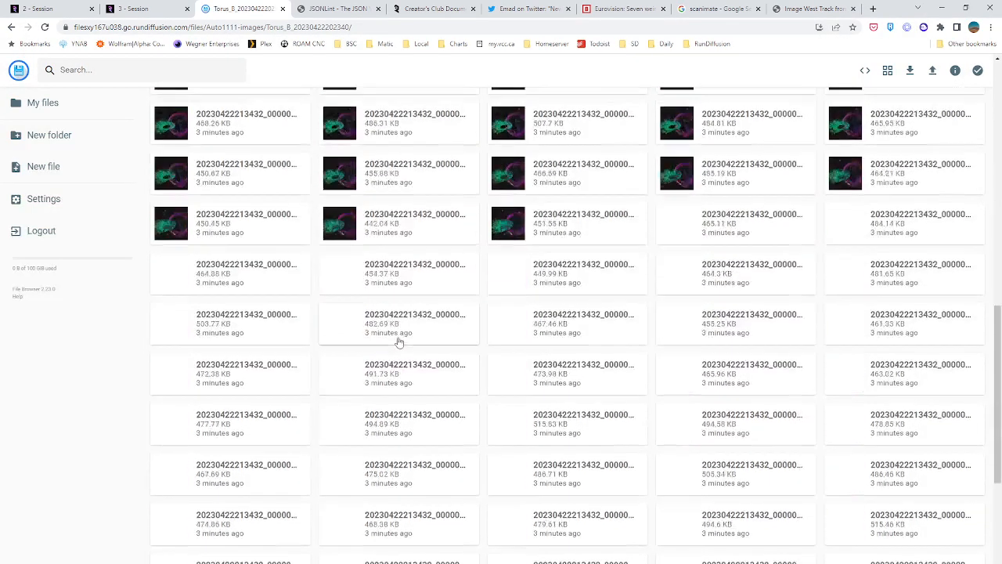
scroll(398, 341, down, 5)
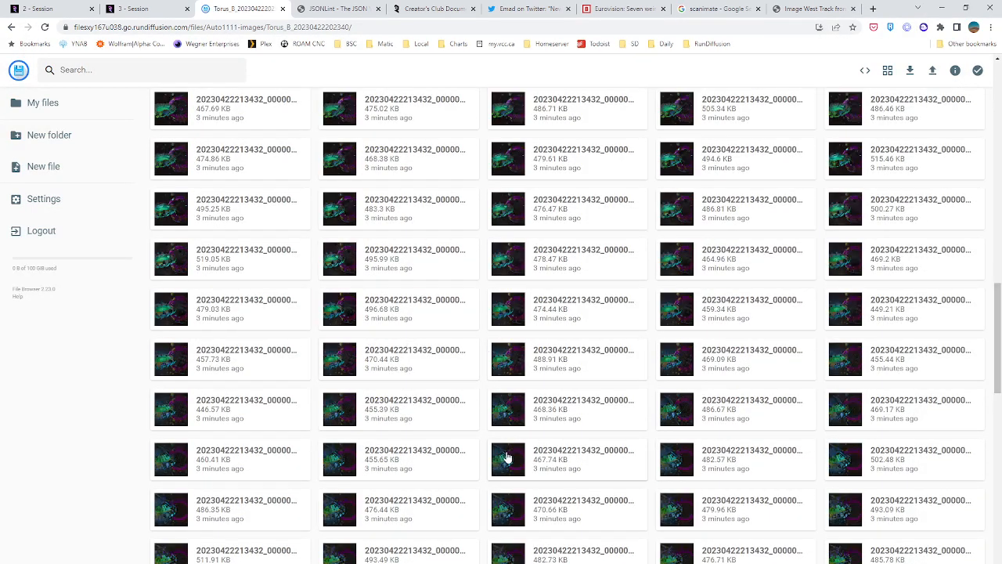
double_click(508, 457)
key(Right)
key(Right)
key(Right)
key(Right)
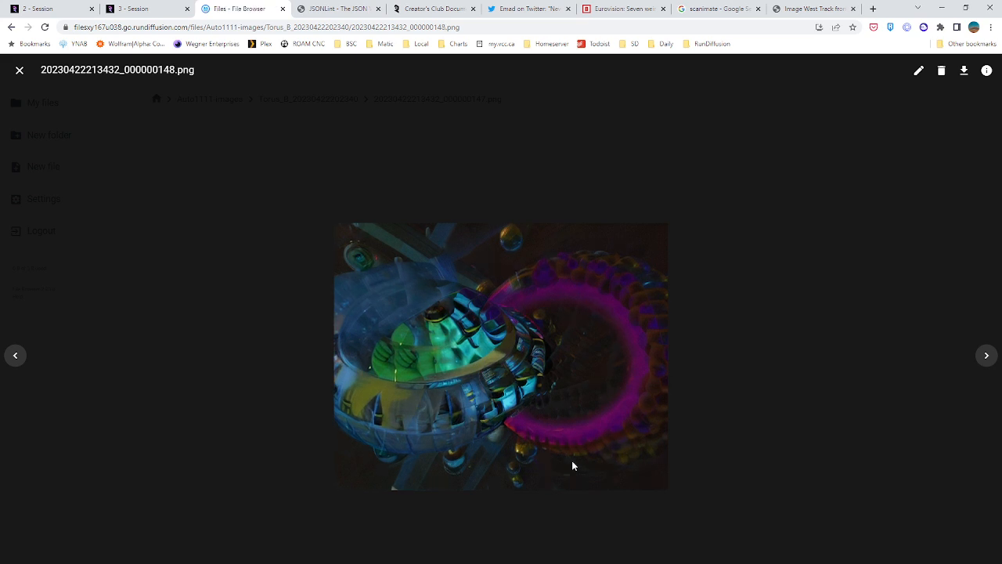
key(Right)
key(Right)
key(Right)
key(Right)
key(Right)
key(Right)
key(Right)
key(Right)
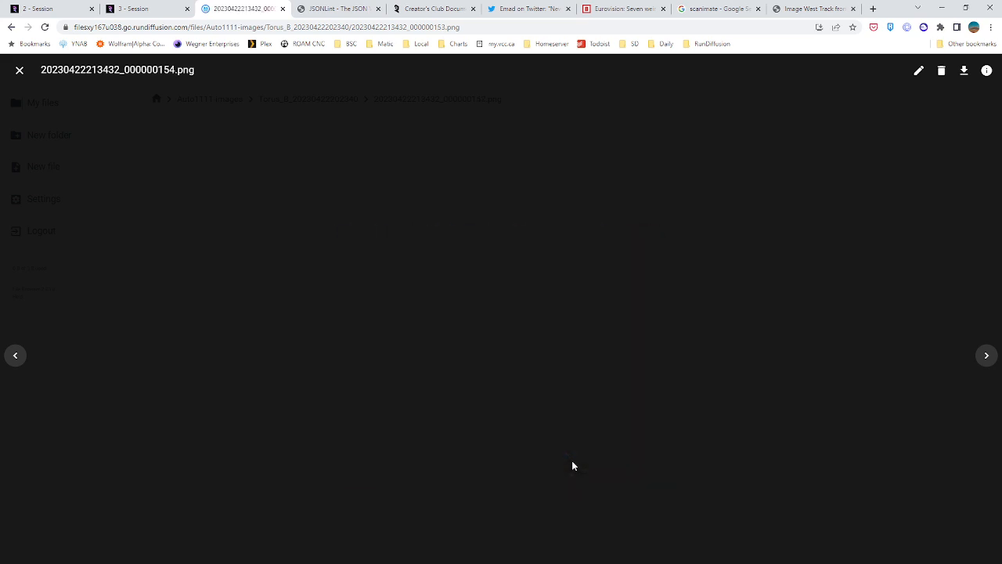
click(19, 70)
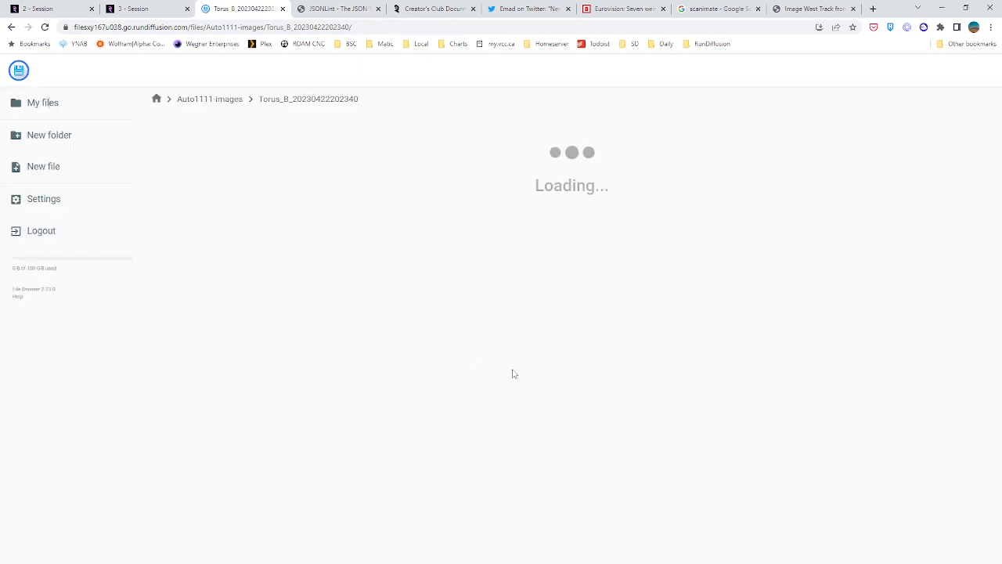
scroll(443, 384, down, 15)
scroll(436, 387, down, 10)
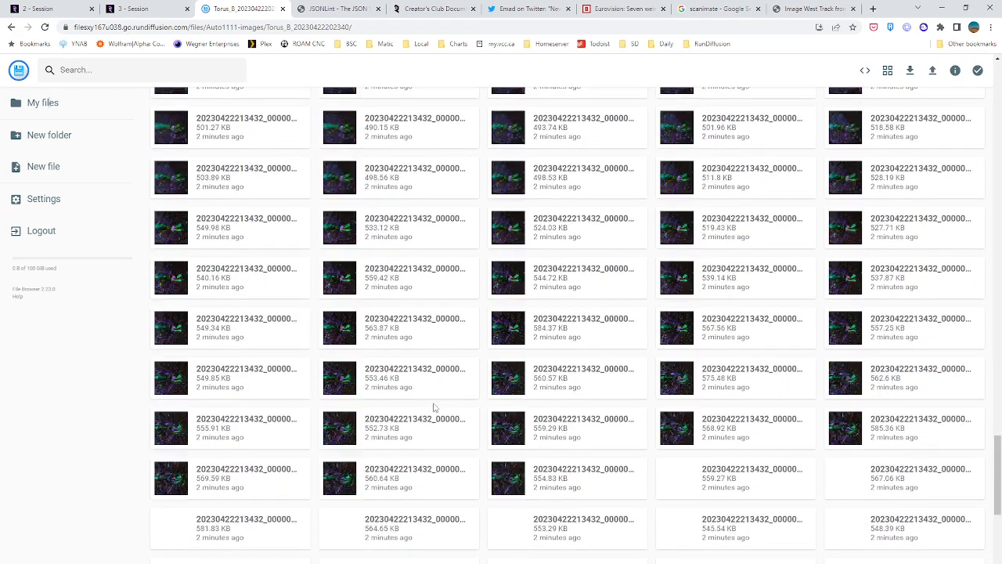
scroll(437, 416, down, 5)
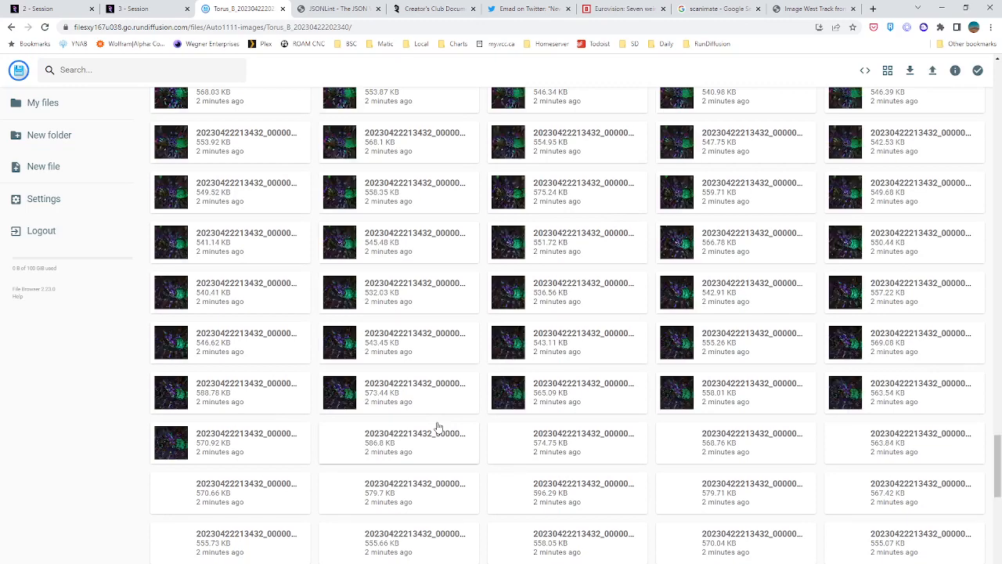
double_click(513, 402)
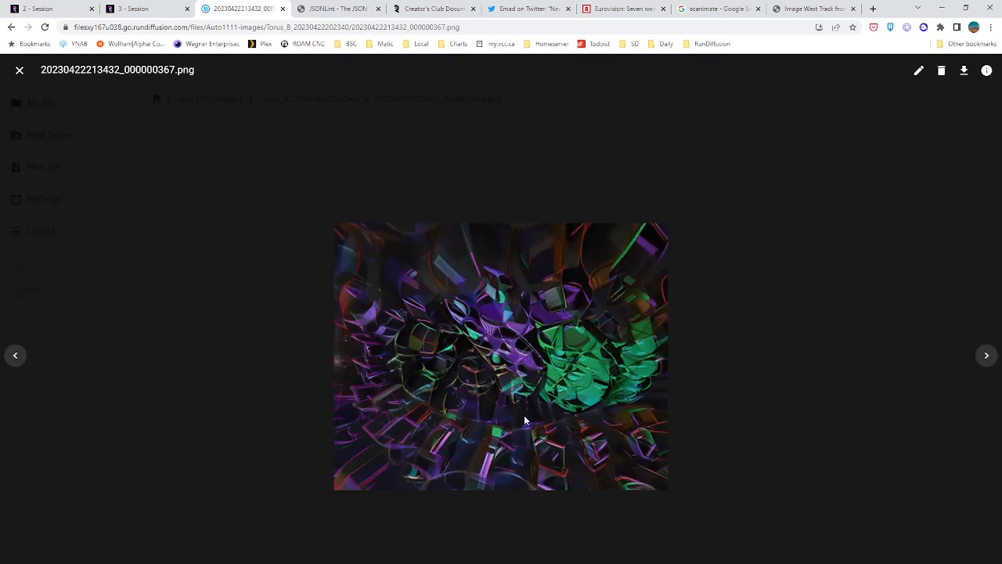
click(20, 70)
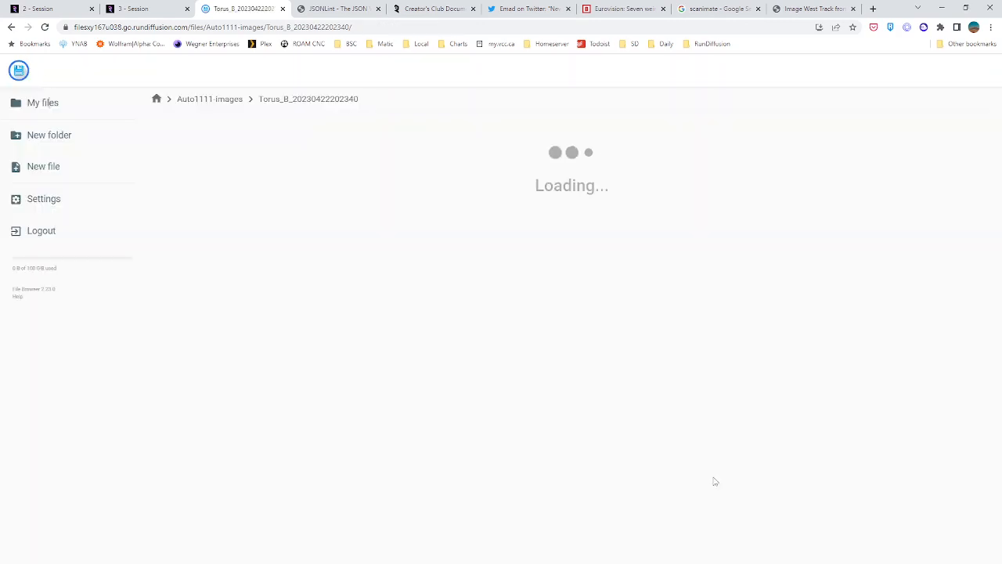
drag(998, 177, 998, 554)
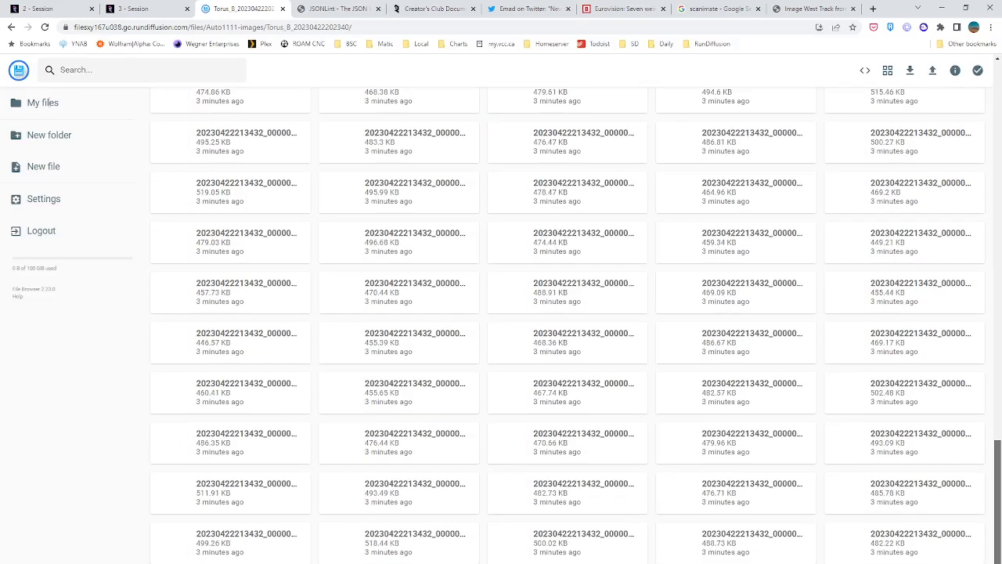
scroll(687, 441, down, 10)
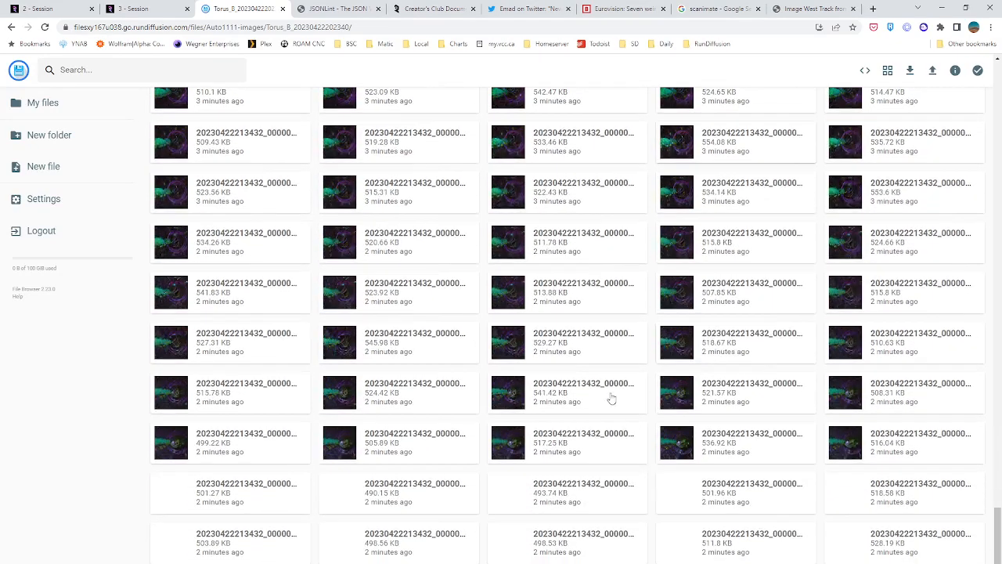
scroll(529, 455, down, 10)
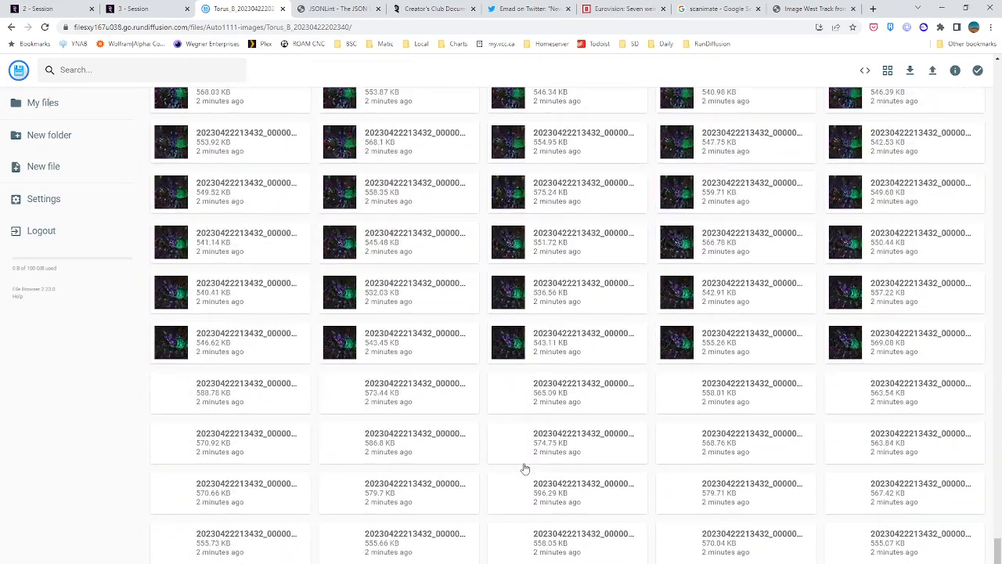
scroll(523, 468, down, 5)
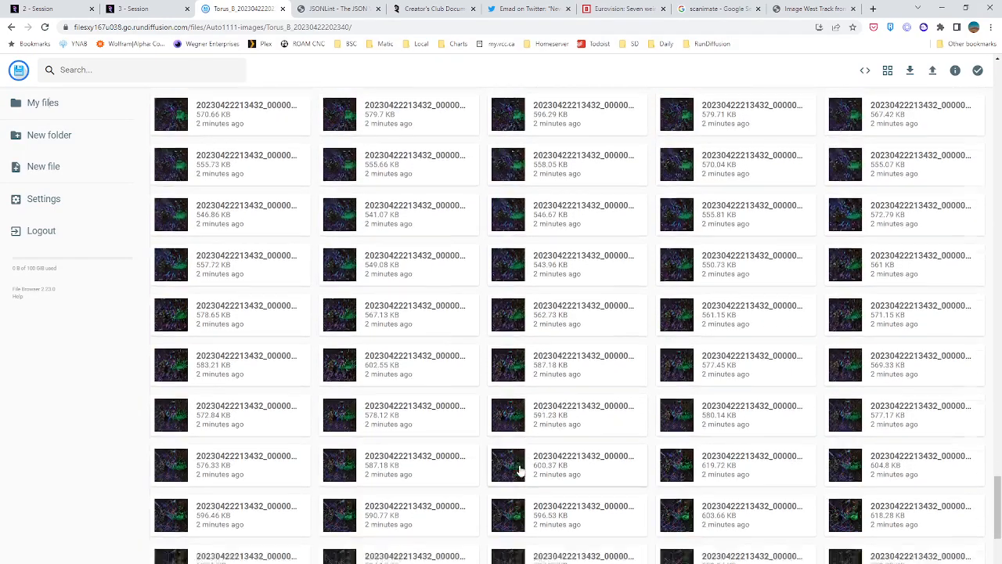
scroll(519, 468, down, 10)
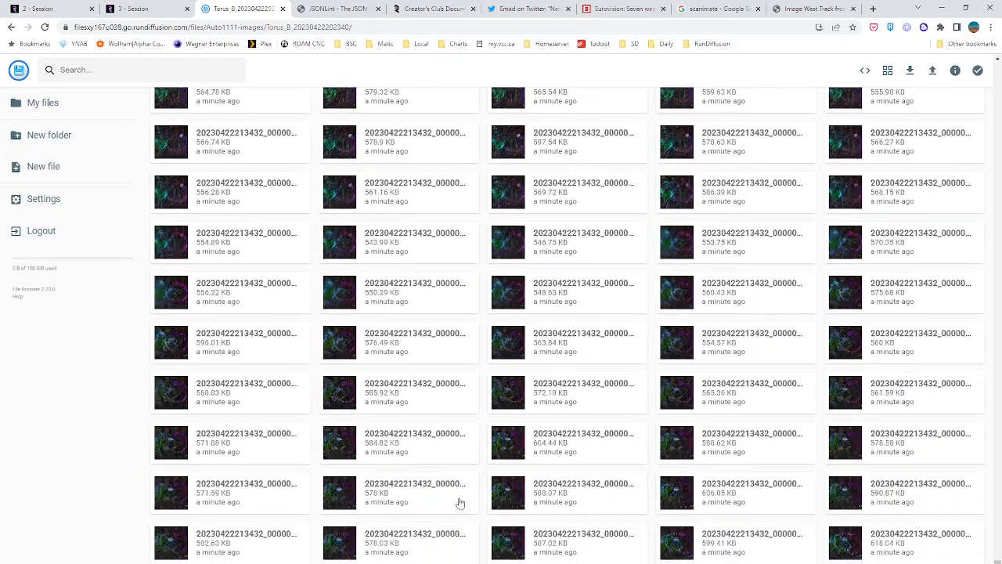
double_click(857, 547)
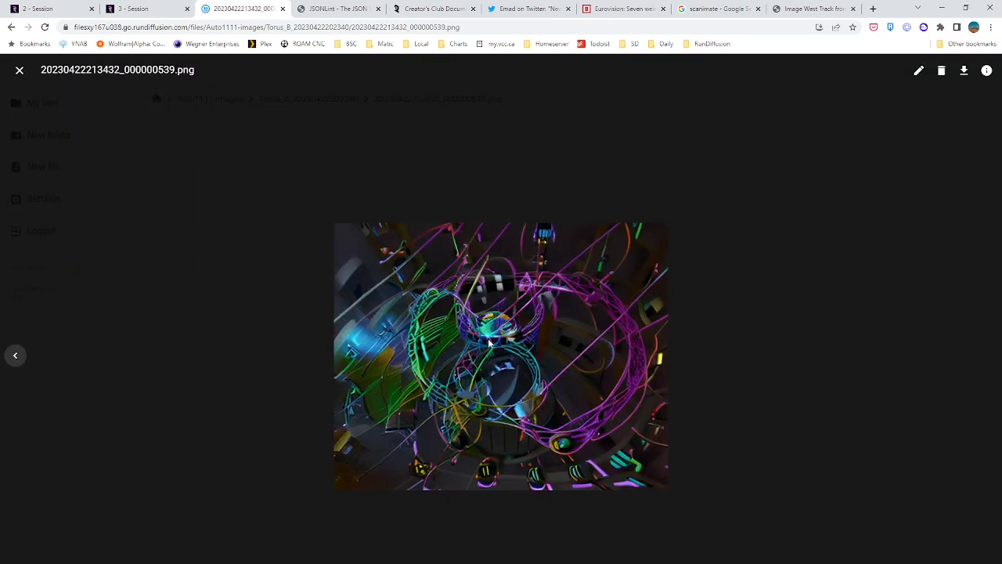
Review the rendered frames in reverse order from 539 back to 474, and close the preview
key(Left)
key(Left)
key(Left)
key(Left)
key(Left)
key(Left)
key(Left)
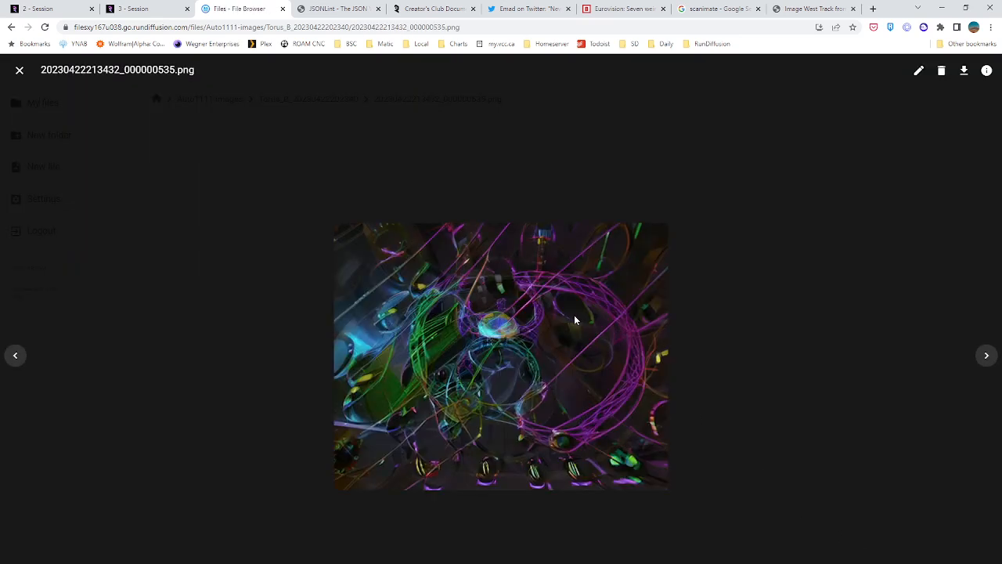
key(Left)
key(Left)
key(Left)
key(Left)
key(Left)
key(Left)
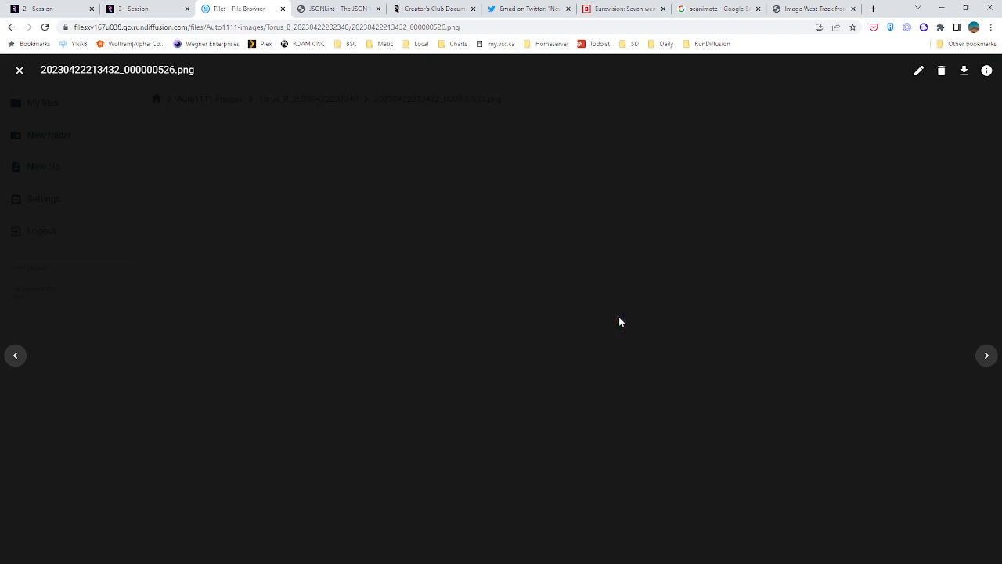
key(Left)
key(Left)
key(Left)
key(Left)
key(Left)
key(Left)
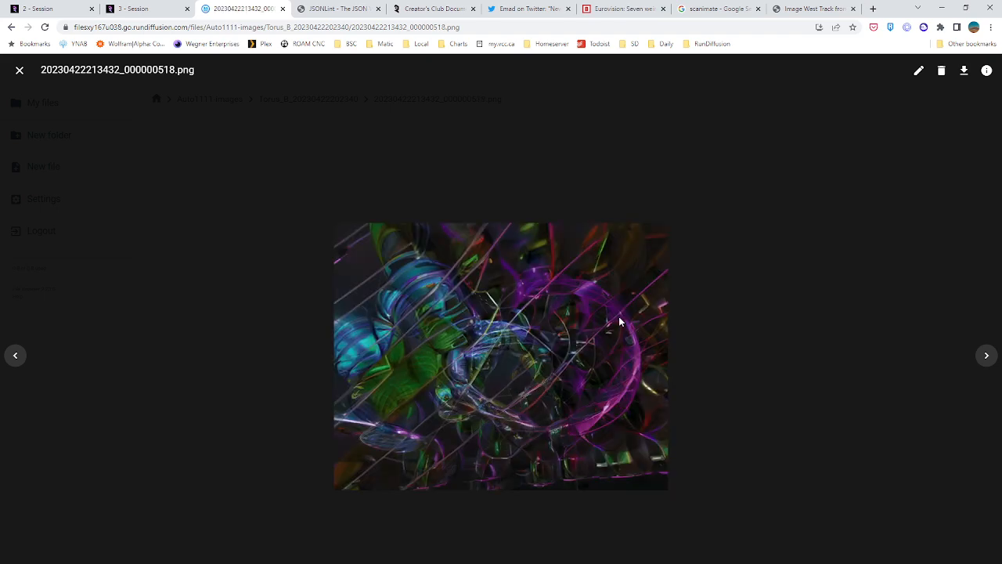
key(Left)
key(Left)
key(Left)
key(Left)
key(Left)
key(Left)
key(Left)
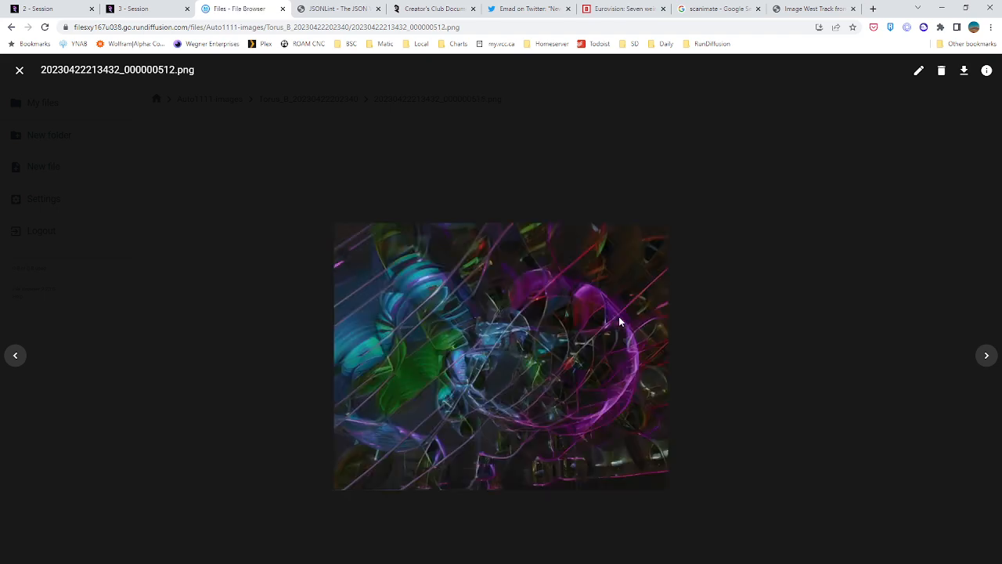
key(Left)
key(Left)
key(Left)
key(Left)
key(Left)
key(Left)
key(Left)
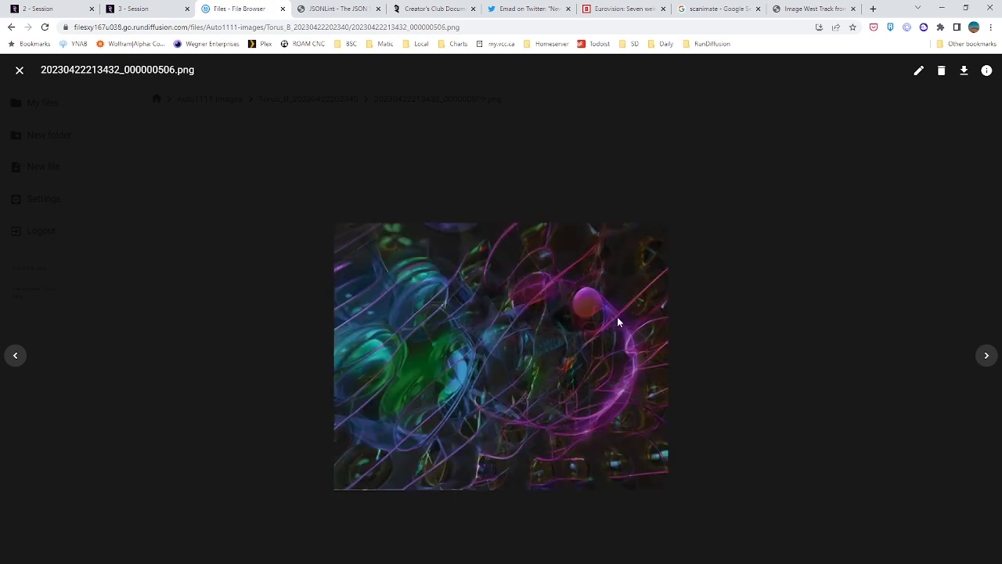
key(Left)
key(Left)
key(Left)
key(Left)
key(Left)
key(Left)
key(Left)
key(Left)
key(Left)
key(Left)
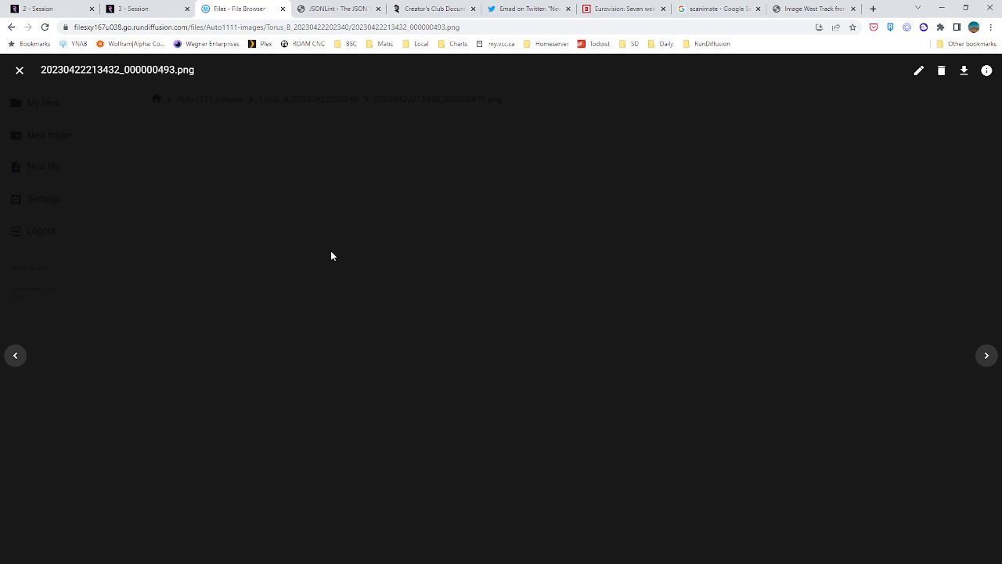
key(Left)
key(Left)
key(Left)
key(Left)
key(Left)
key(Left)
key(Left)
key(Left)
key(Left)
key(Left)
key(Left)
key(Left)
key(Left)
key(Left)
key(Left)
key(Left)
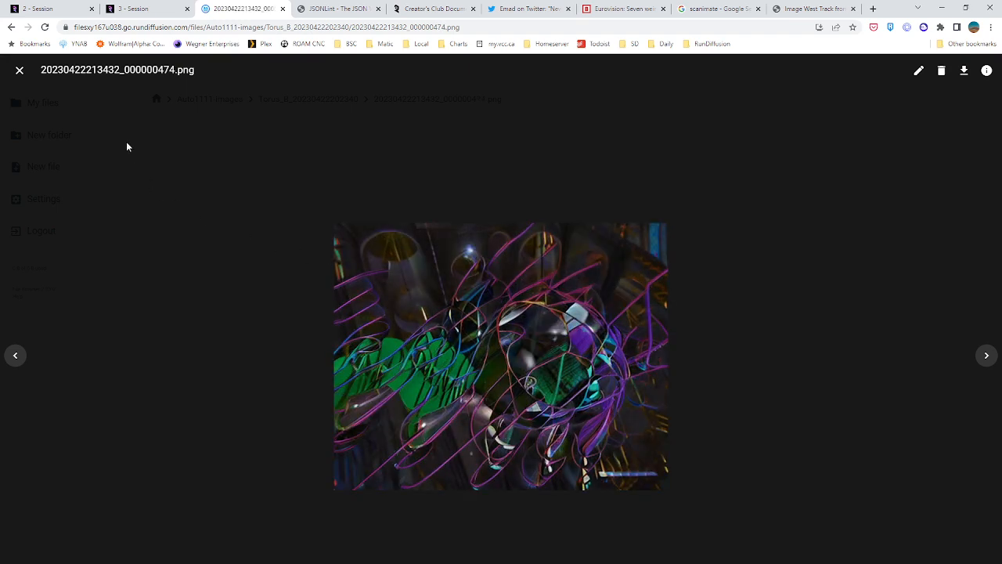
click(19, 71)
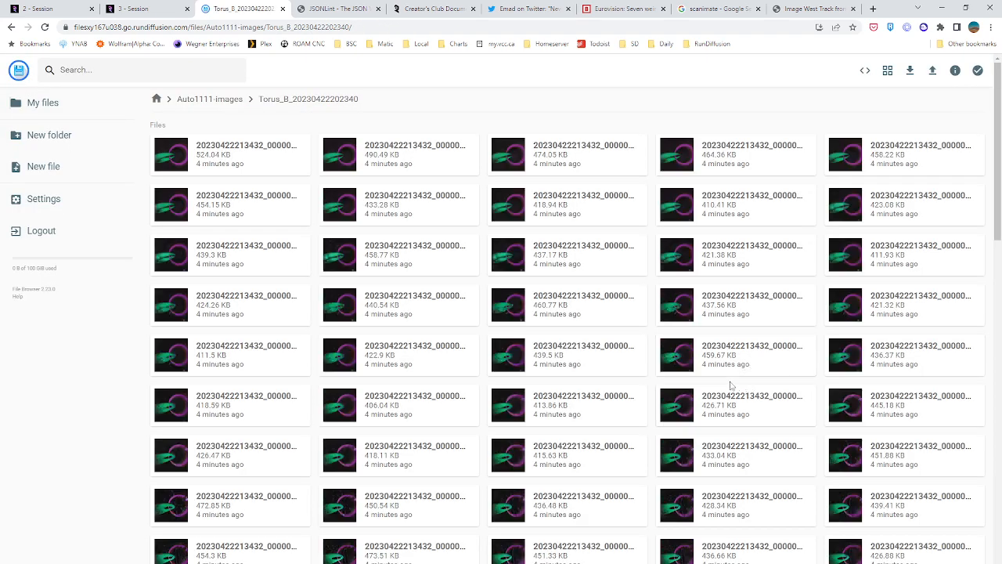
Skim the thumbnails of the Torus_B image sequence and return to the Deforum session page
scroll(731, 385, down, 15)
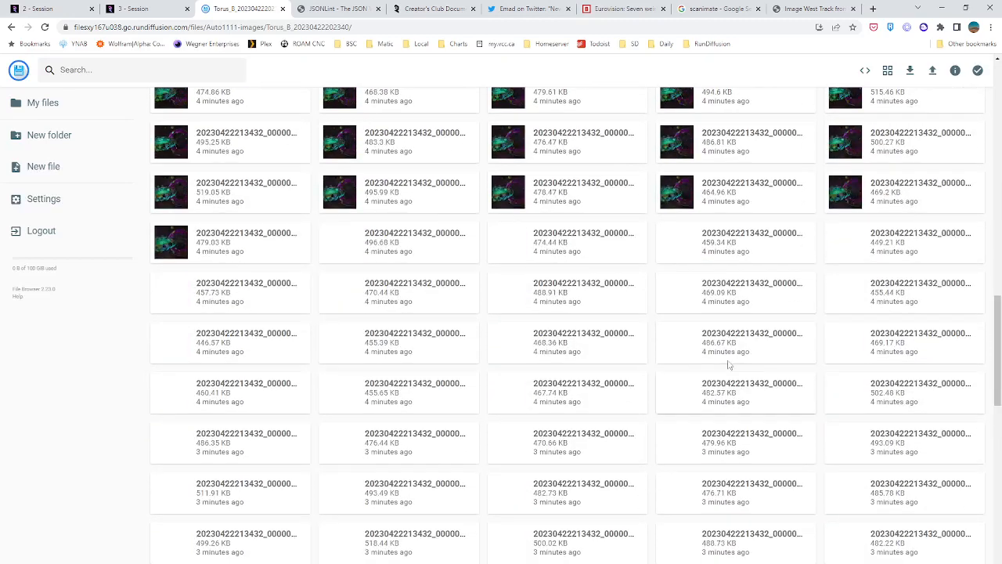
scroll(743, 391, down, 10)
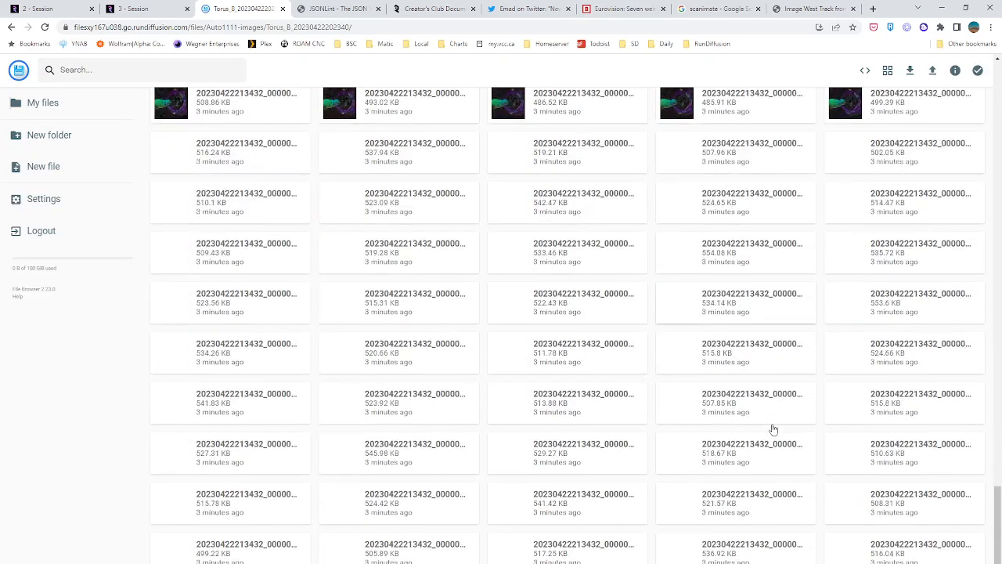
scroll(773, 429, down, 5)
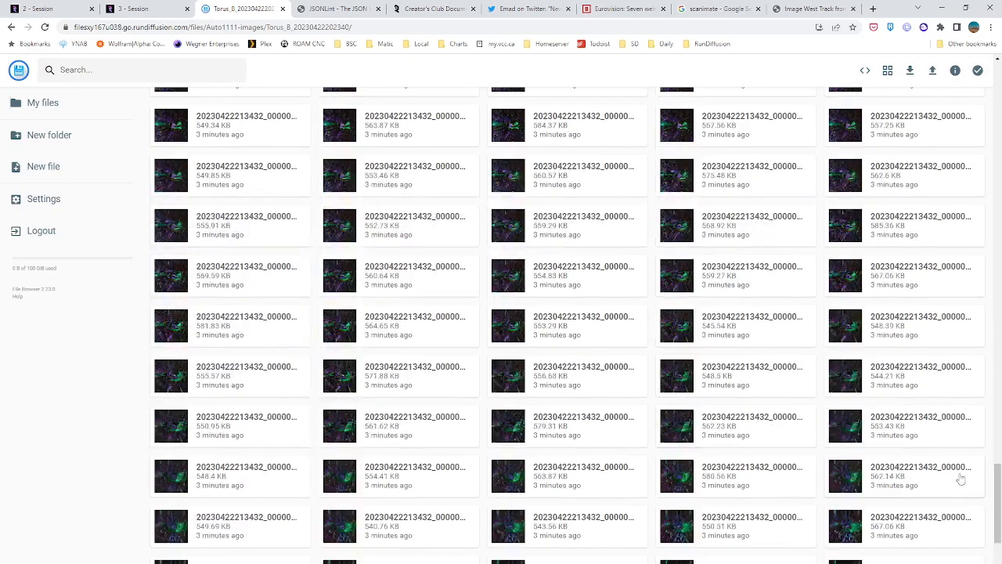
drag(995, 493, 992, 85)
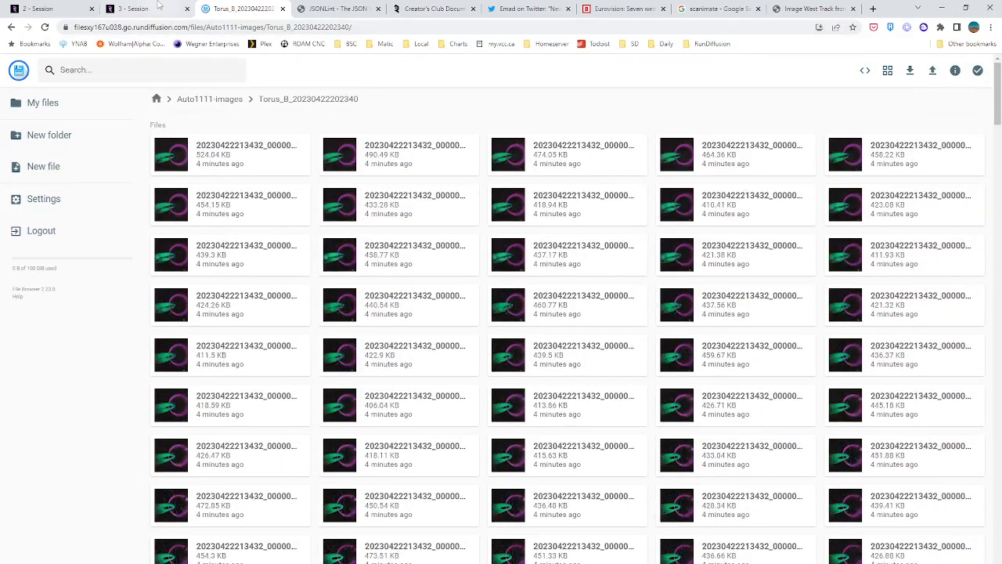
click(141, 9)
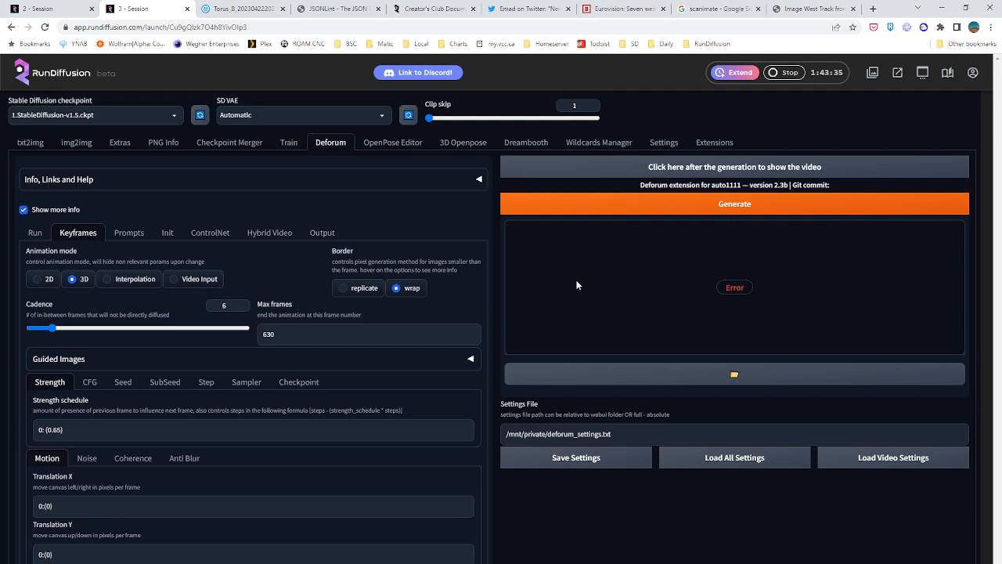
click(242, 9)
click(213, 101)
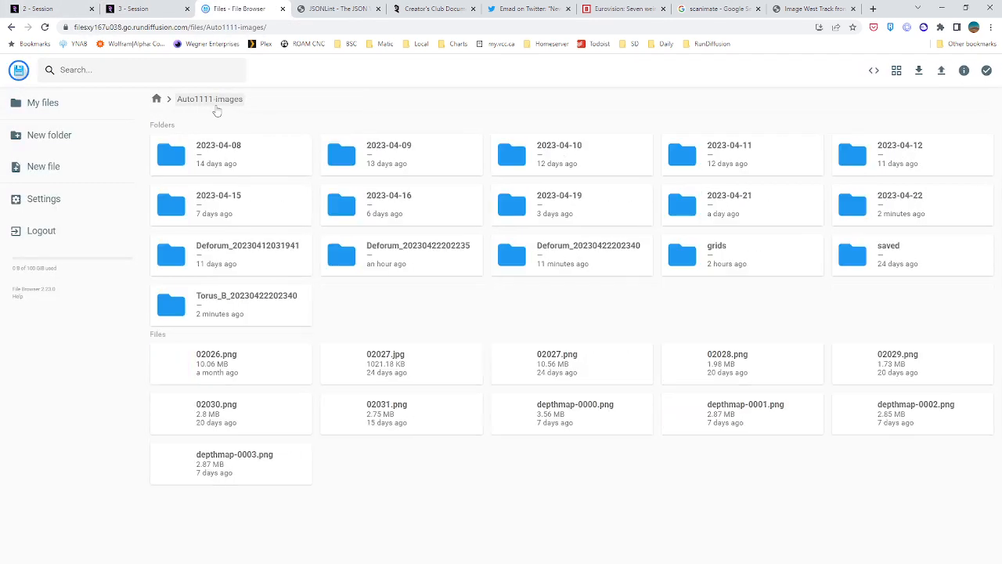
double_click(268, 315)
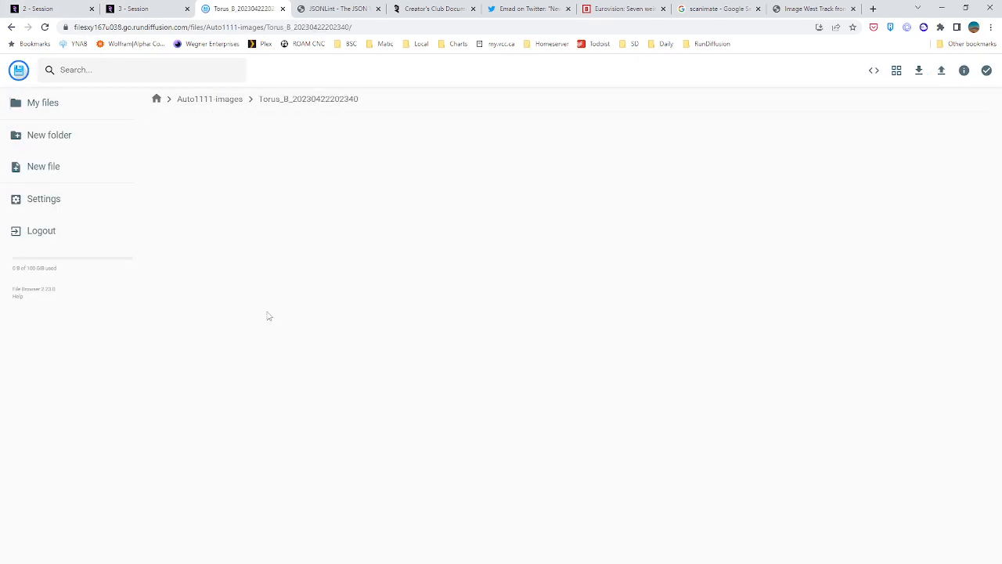
click(201, 71)
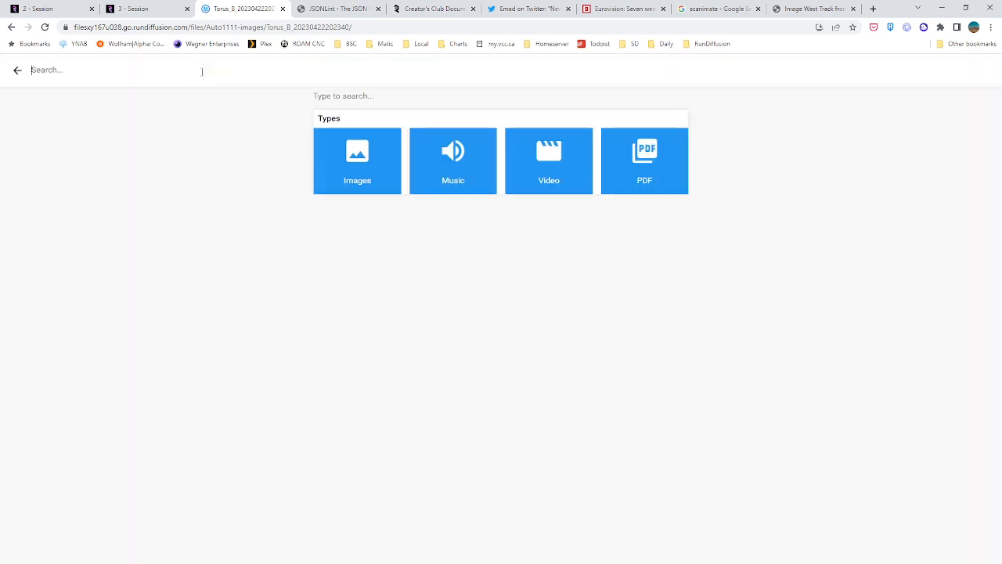
click(544, 167)
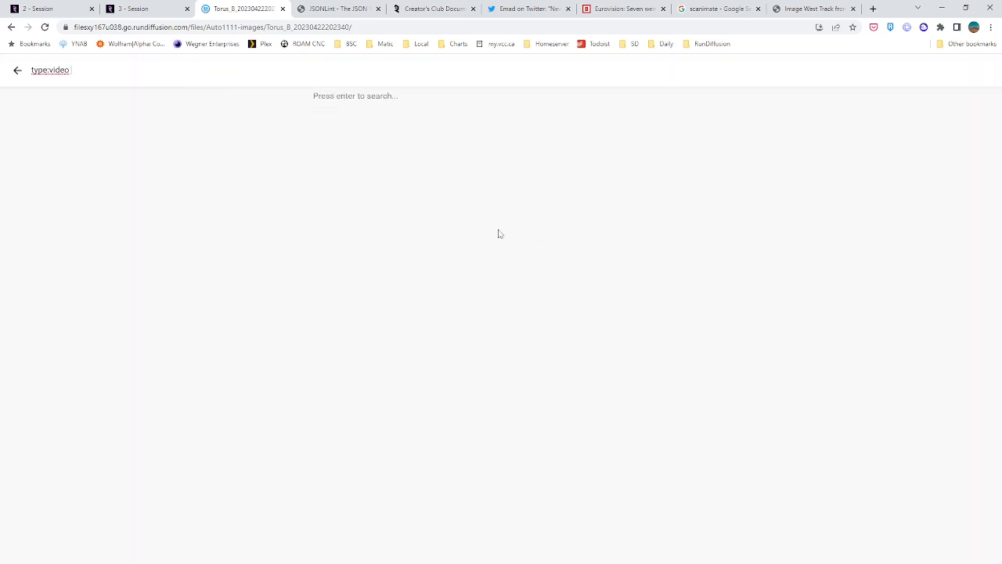
key(Return)
click(17, 70)
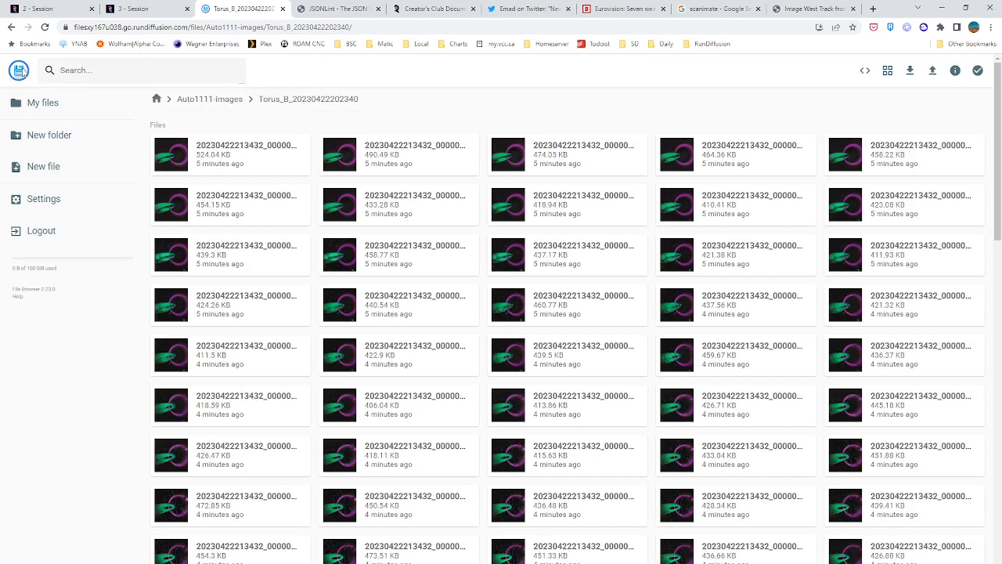
click(155, 8)
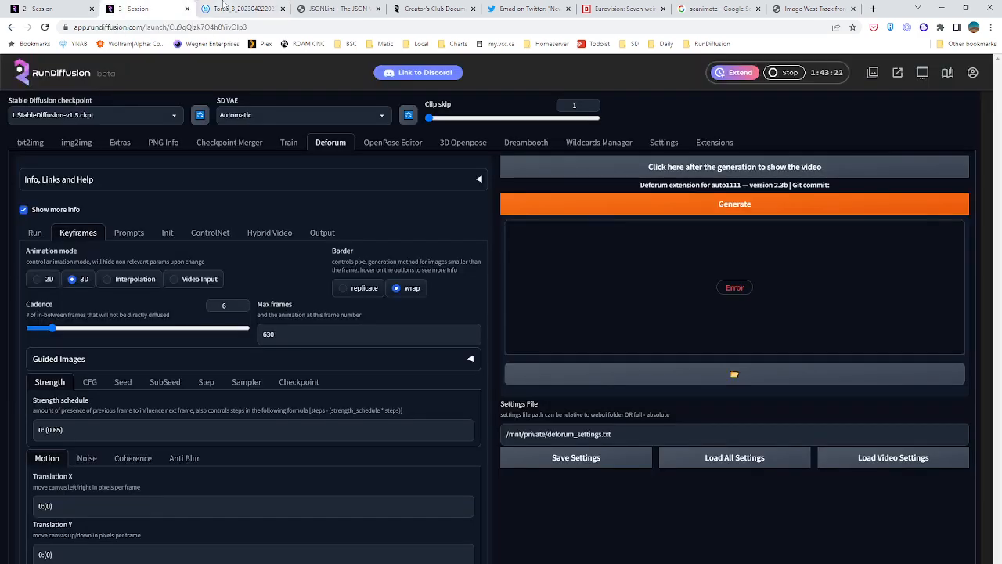
click(230, 8)
scroll(453, 295, down, 5)
scroll(453, 294, up, 10)
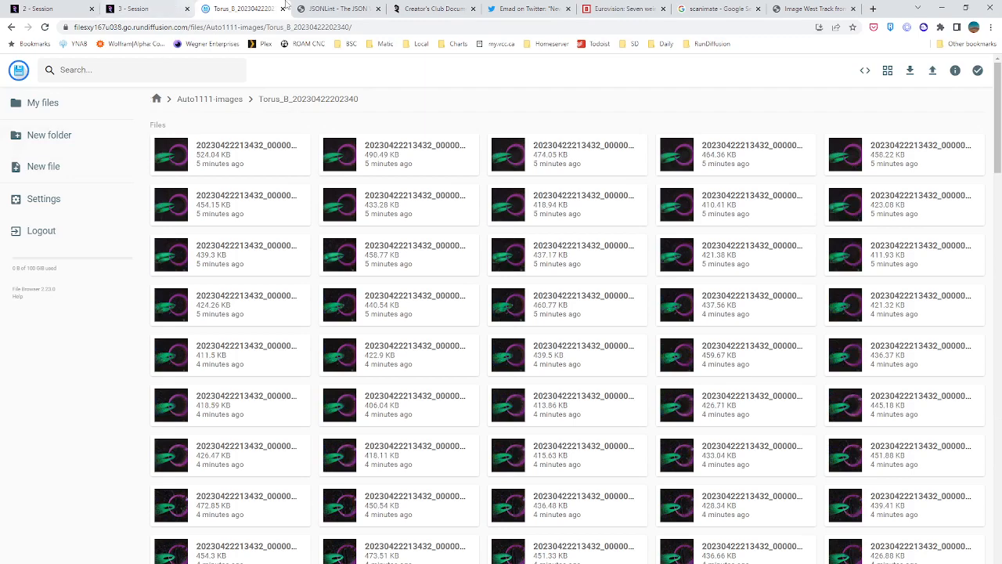
Return to the Deforum session and open the Frames to Video tool in its output settings
click(160, 7)
scroll(328, 470, down, 3)
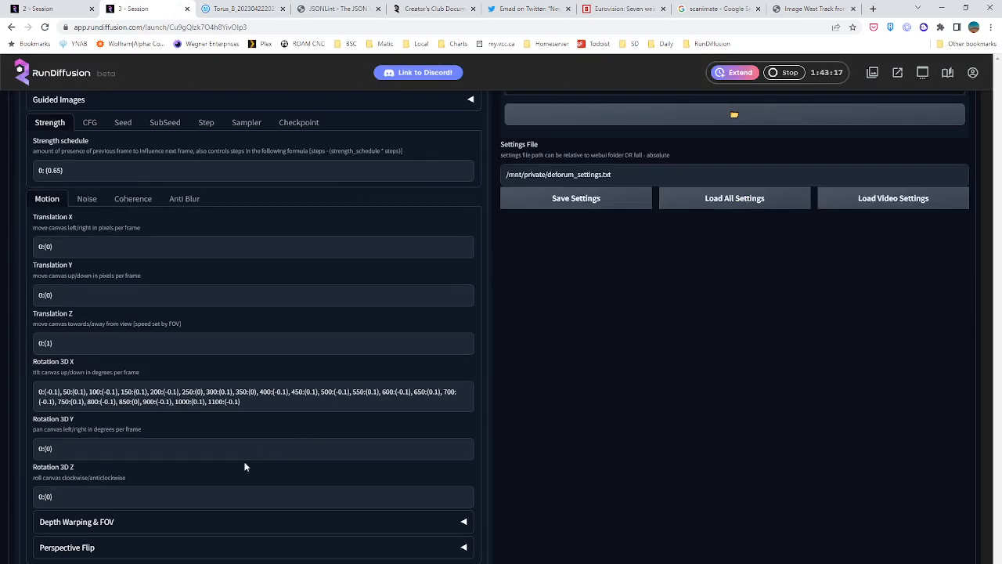
scroll(244, 466, up, 3)
click(322, 232)
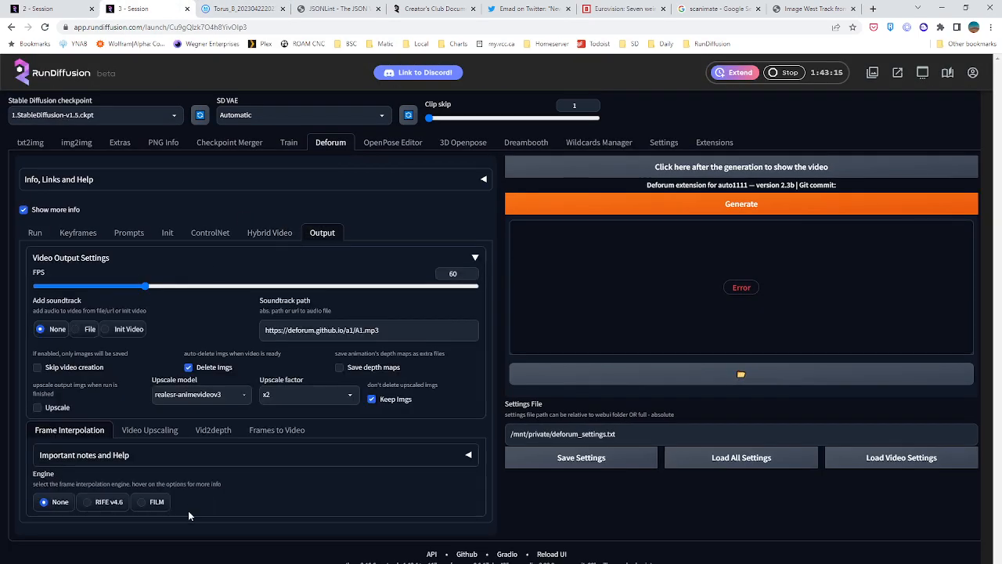
click(263, 431)
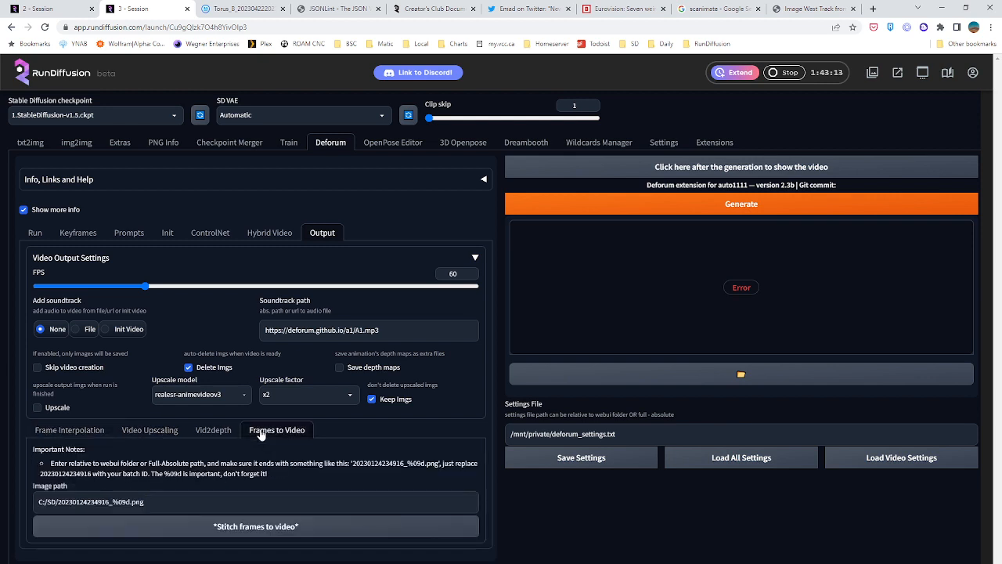
Replace the Frames to Video image path with /mnt/private/auto1111-images/ and the beginning of the Torus_B folder name
triple_click(139, 506)
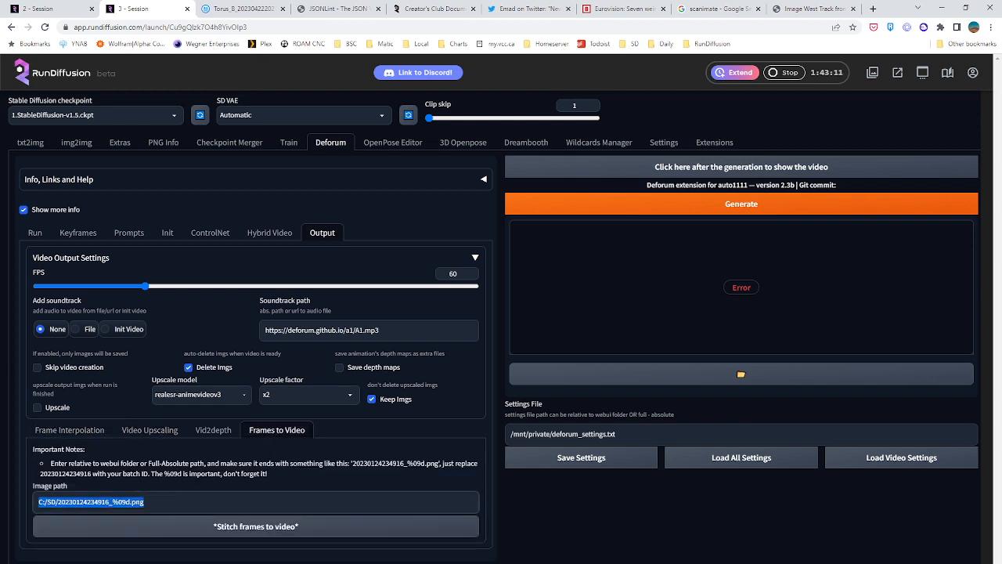
text(/mnt/private/au)
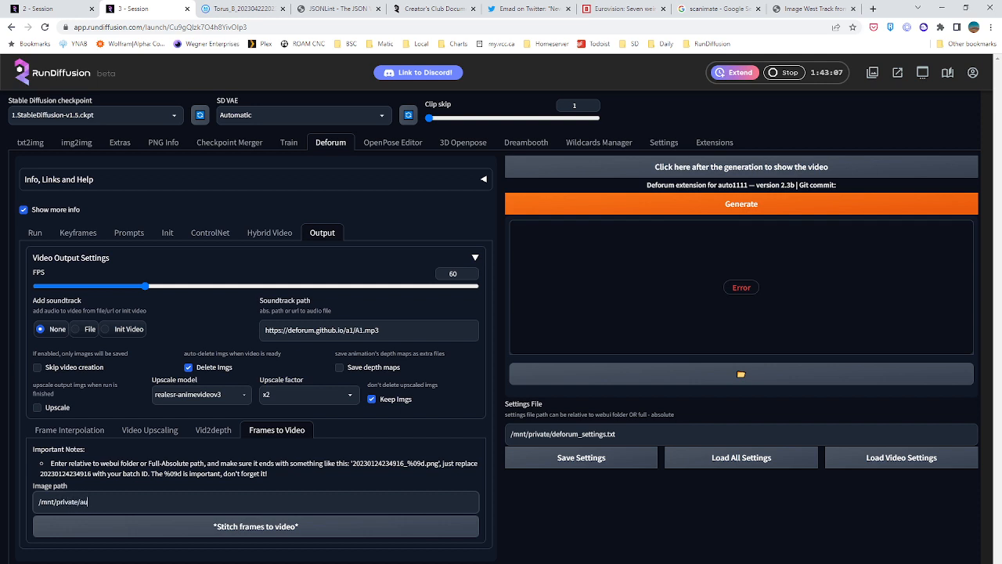
text(to111-)
key(BackSpace)
text(1-images/Torus_B_2023042202)
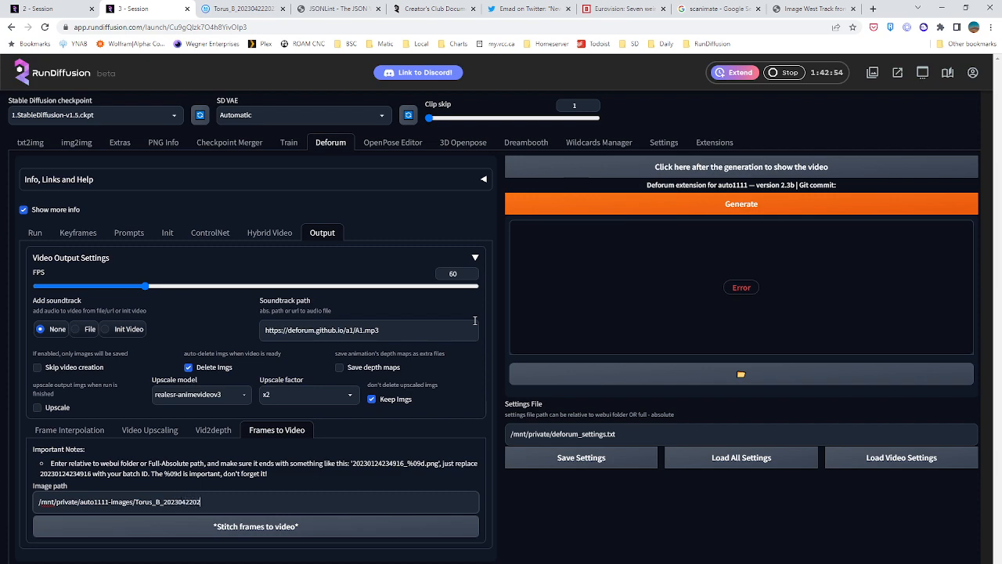
click(266, 7)
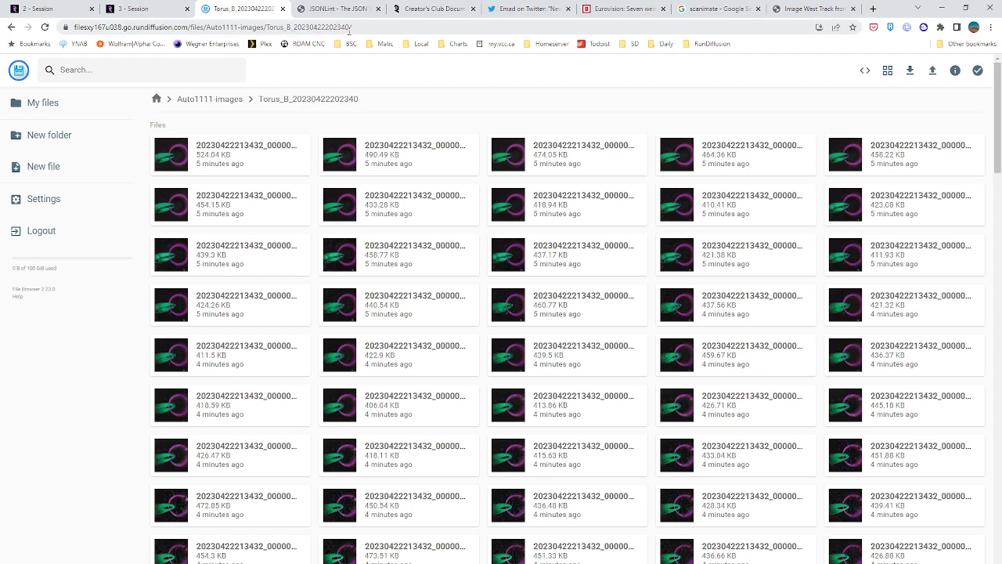
drag(350, 29, 268, 27)
key(ctrl+c)
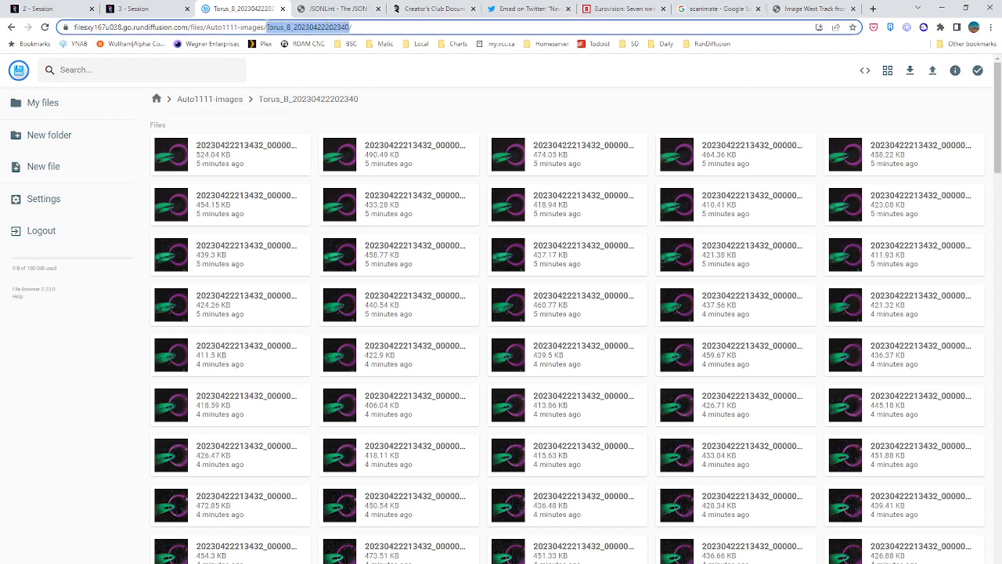
click(156, 8)
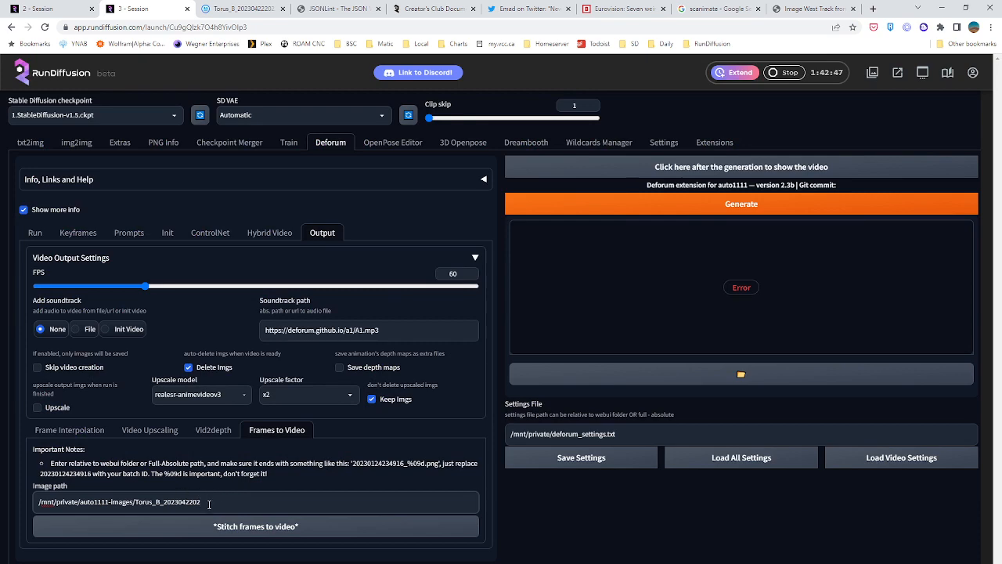
drag(209, 504, 135, 504)
key(ctrl+v)
click(239, 9)
double_click(219, 173)
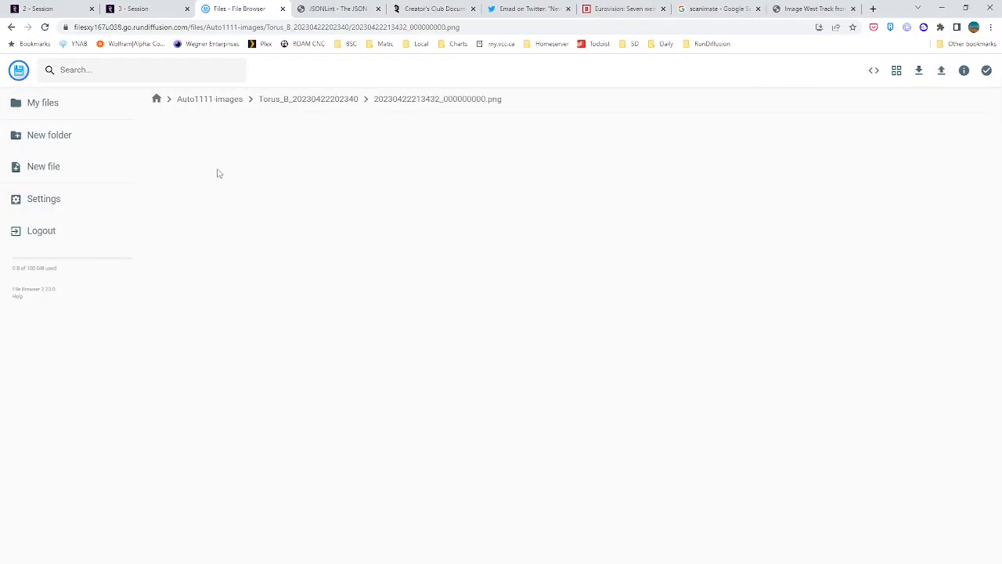
drag(42, 71, 194, 76)
key(ctrl+c)
click(157, 9)
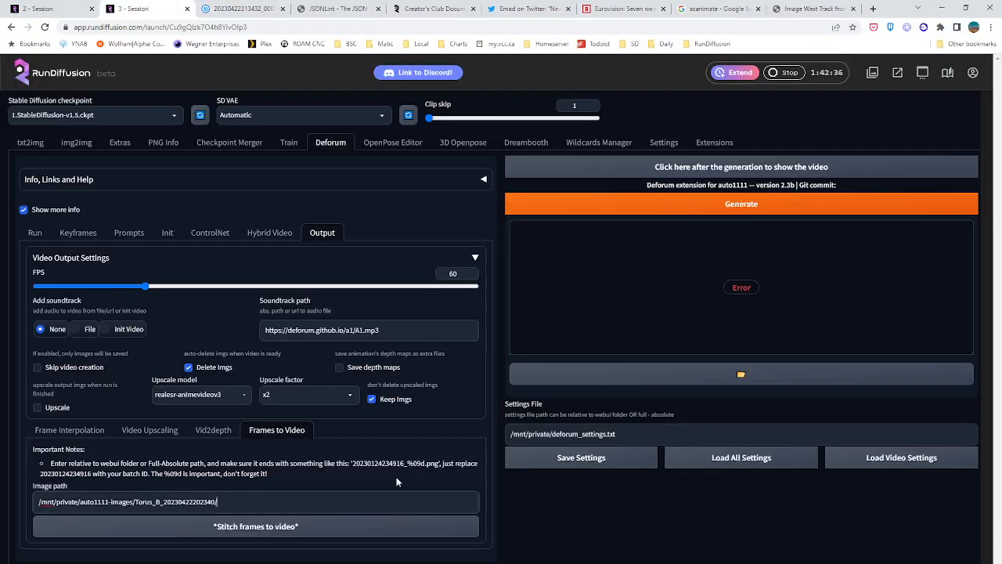
click(328, 505)
key(ctrl+v)
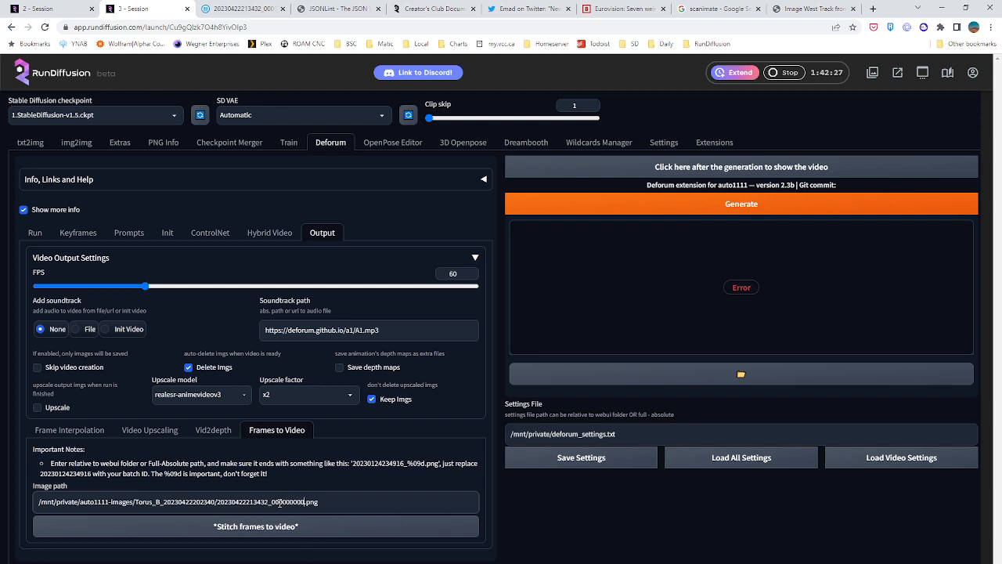
Replace the zeros of the frame number in the image path with %09d and stitch the frames to video
drag(274, 502, 306, 505)
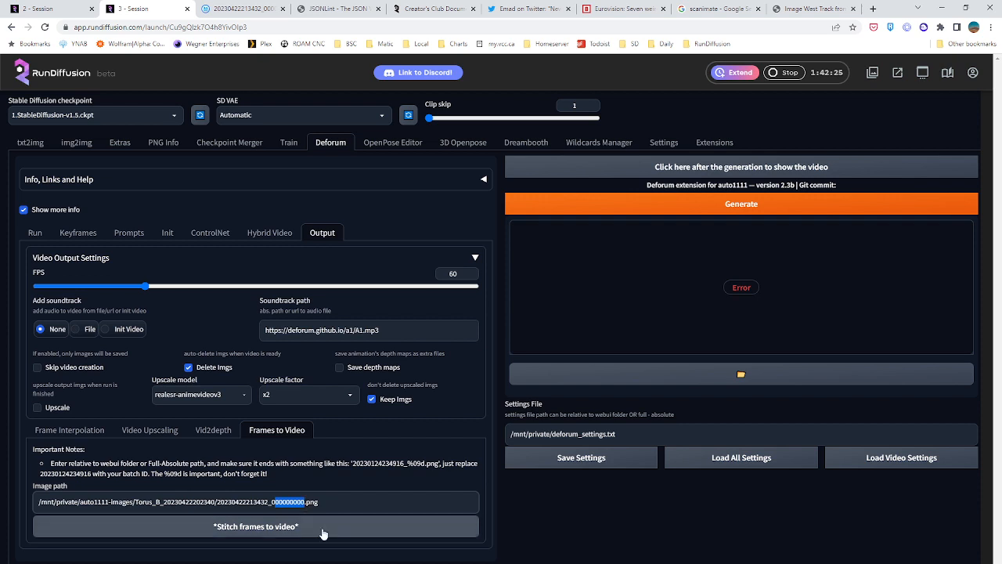
key(BackSpace)
text(%09d)
click(323, 533)
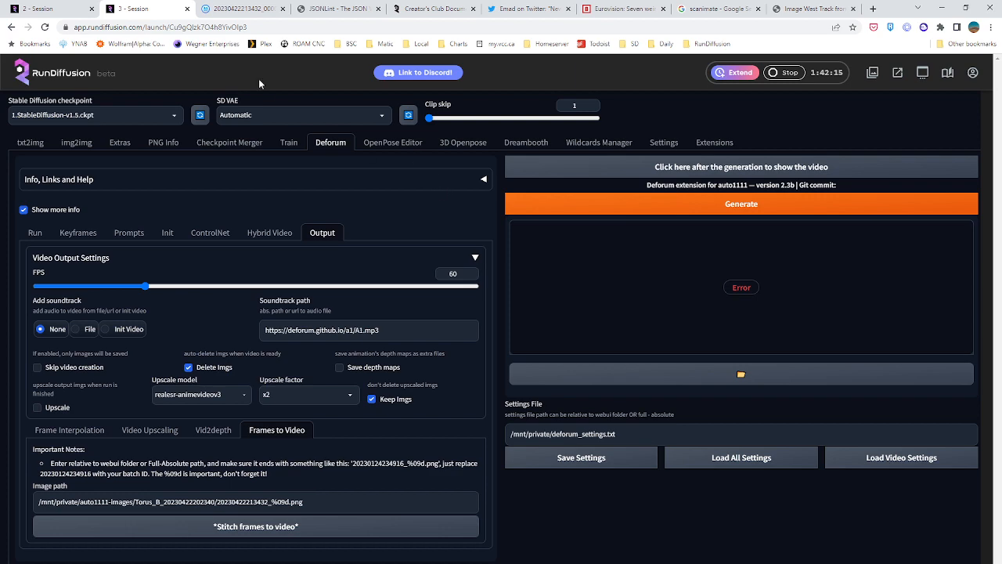
Return to the Torus_B folder listing in the file browser, filter the search by video type, and close the search
click(235, 9)
click(18, 70)
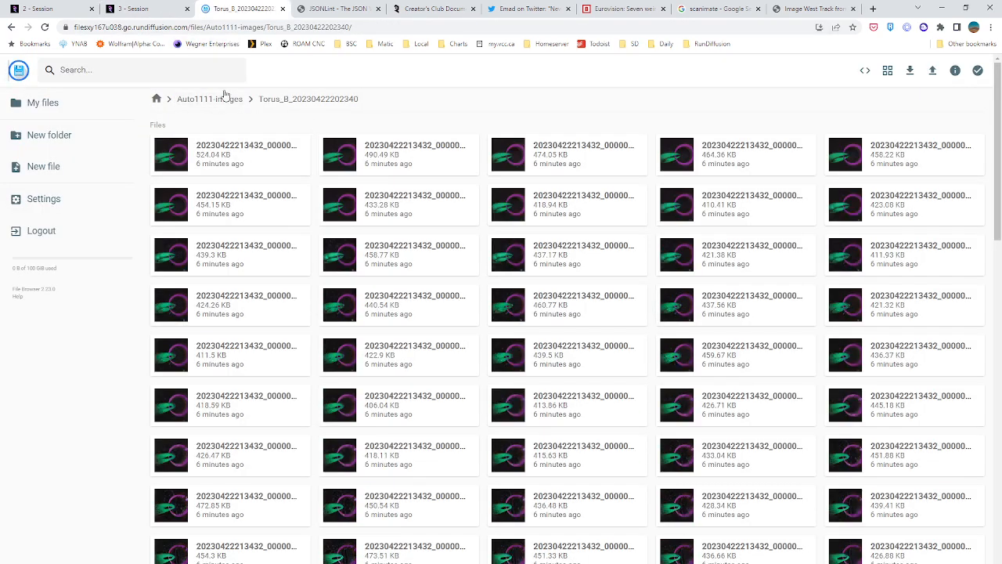
click(136, 71)
click(581, 172)
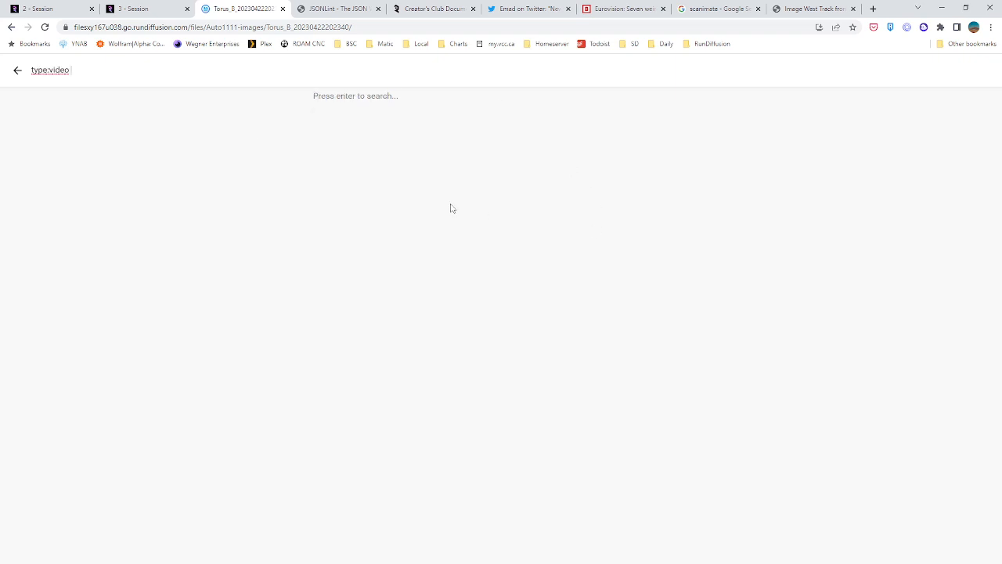
click(17, 70)
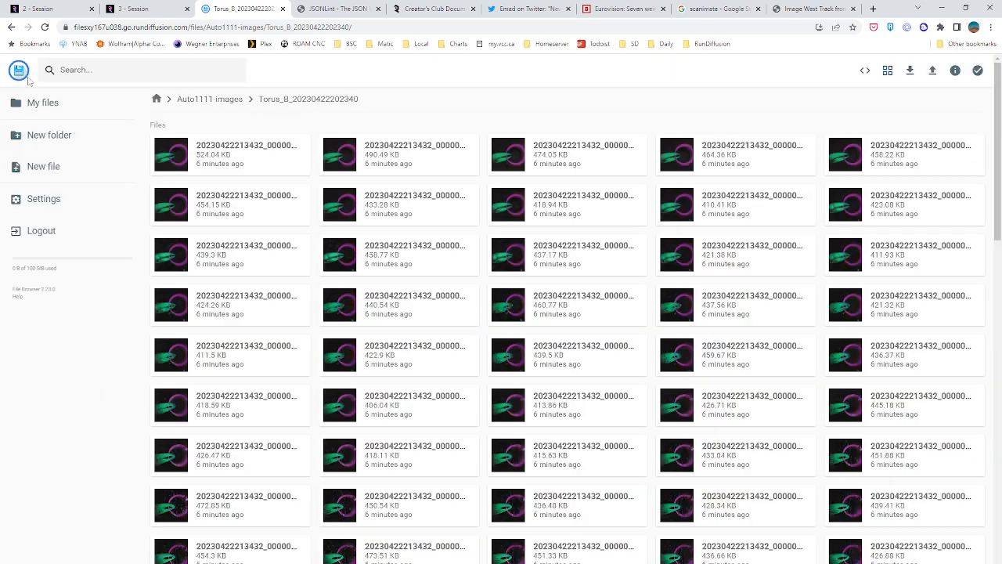
Open auto1111.log from the logs folder and examine the error traceback near its end
click(157, 98)
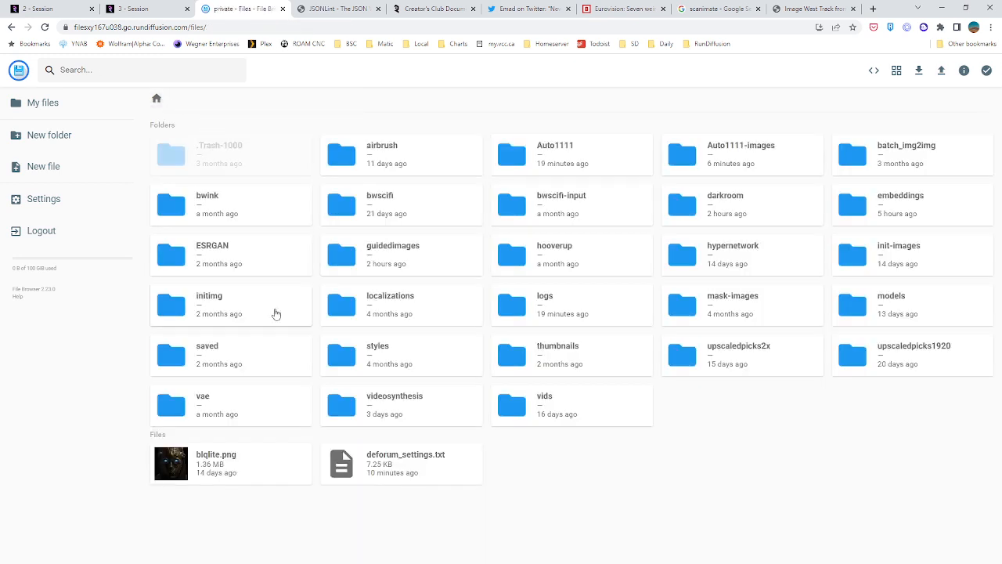
double_click(540, 304)
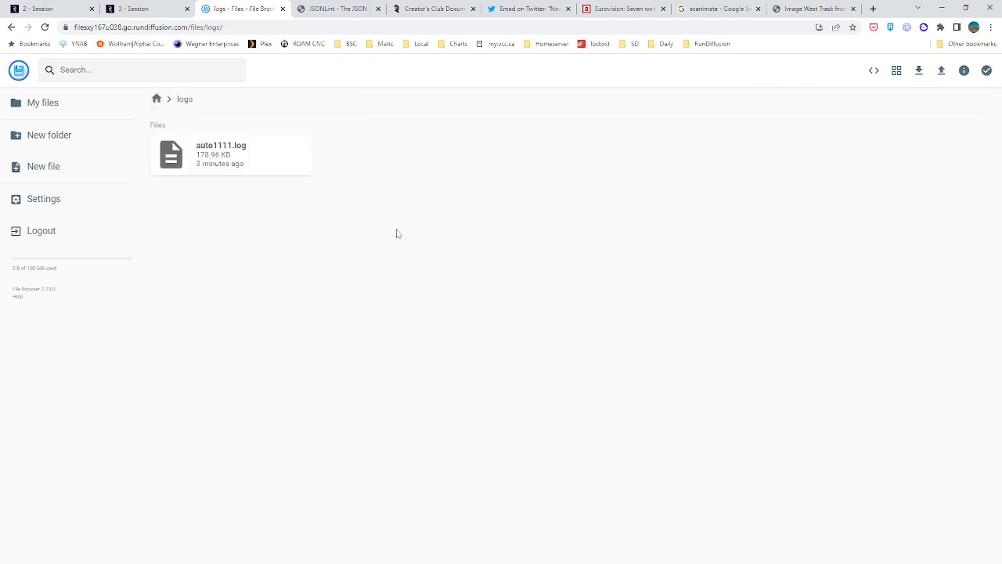
double_click(207, 155)
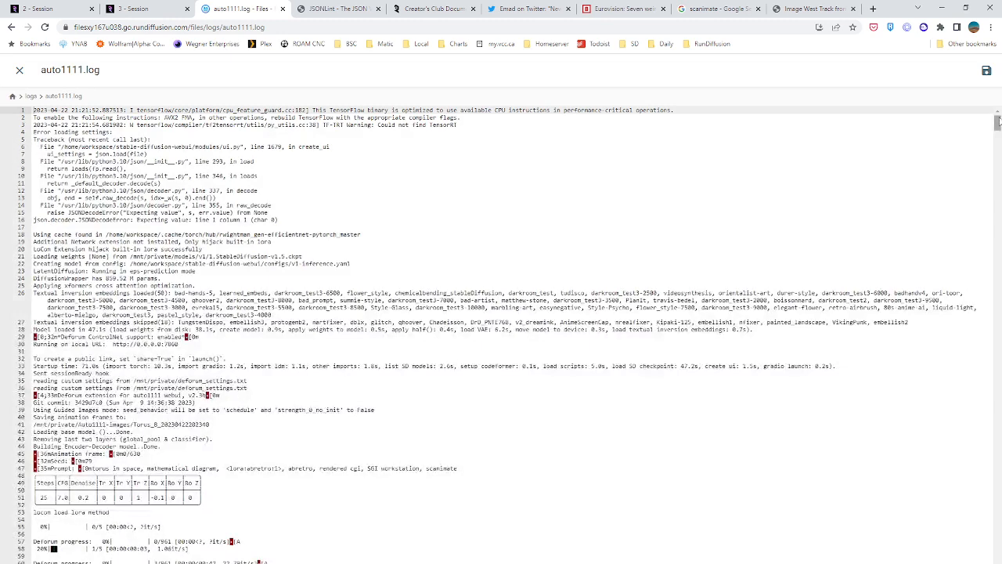
key(ctrl+End)
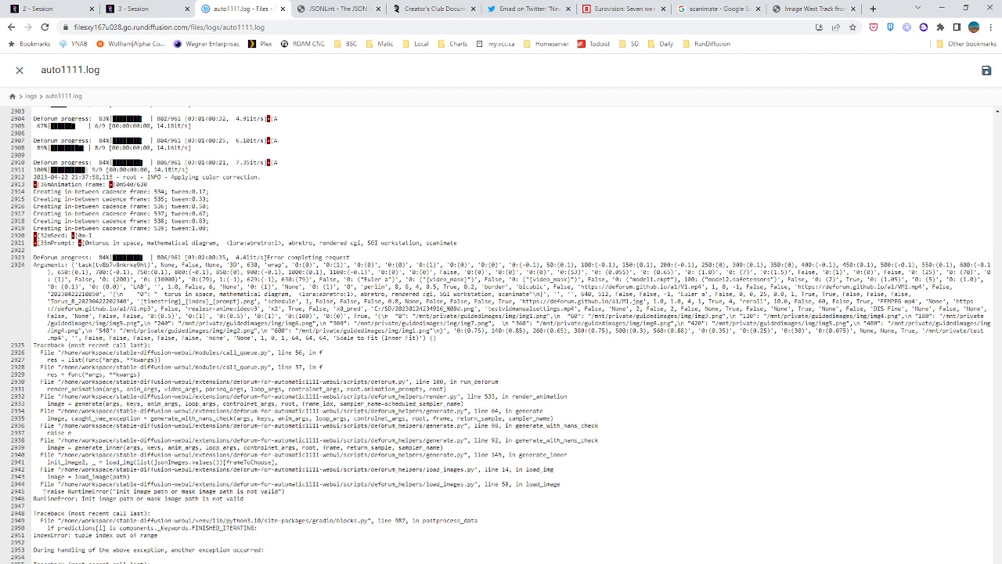
drag(41, 452, 51, 257)
drag(51, 265, 391, 562)
Check the Frames to Video image path in the Deforum session, and go back to the open log
click(133, 9)
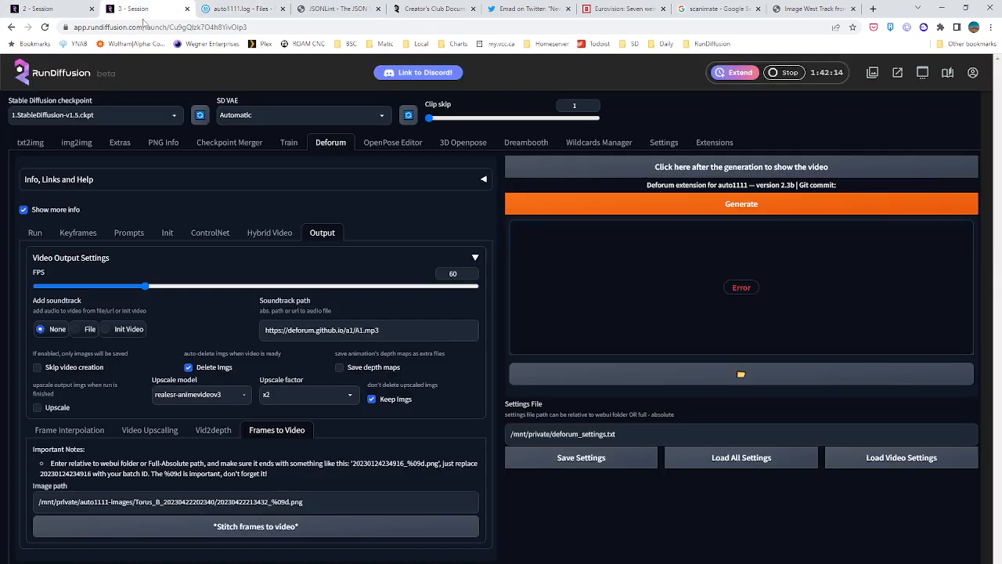
click(314, 504)
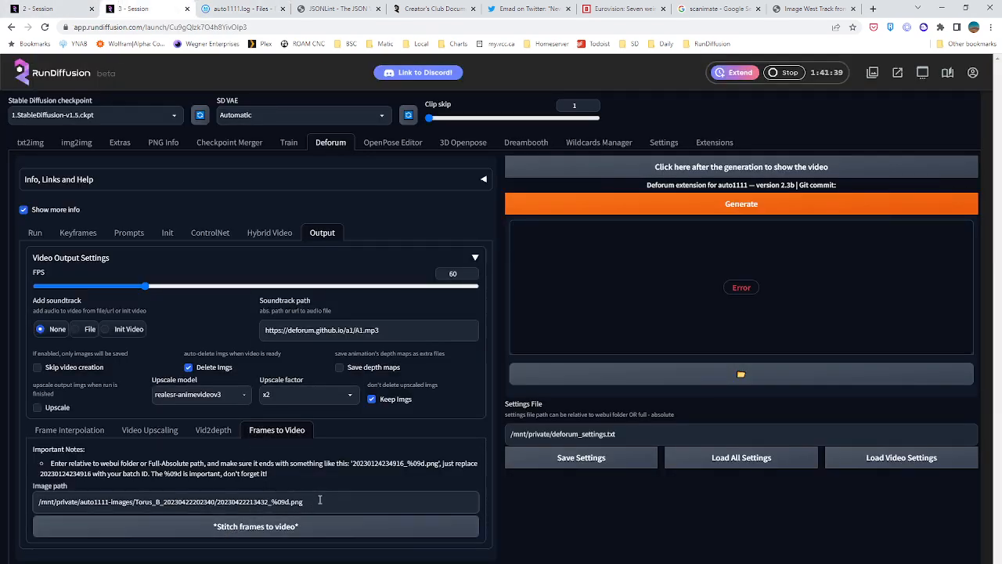
click(223, 9)
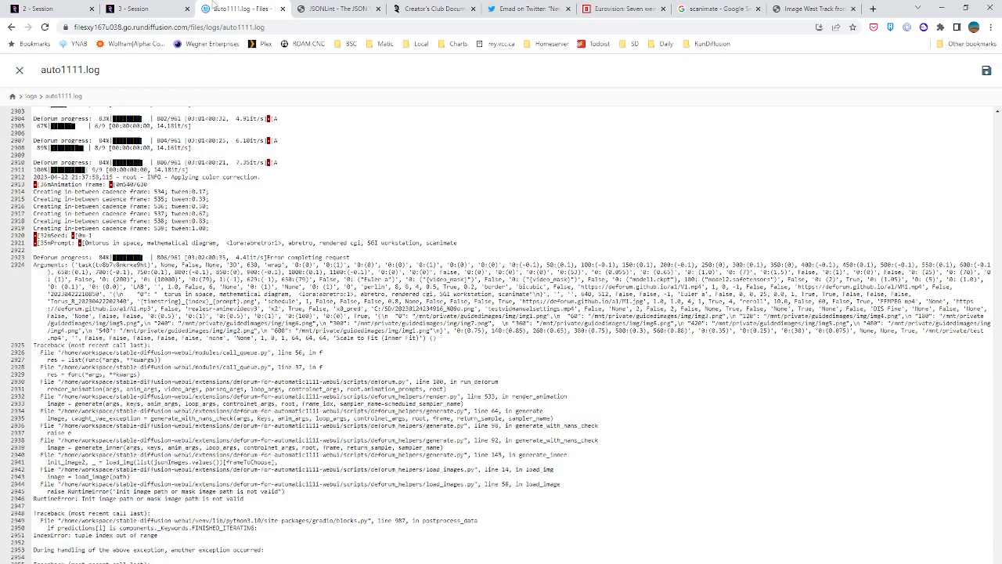
click(323, 9)
click(233, 9)
click(19, 69)
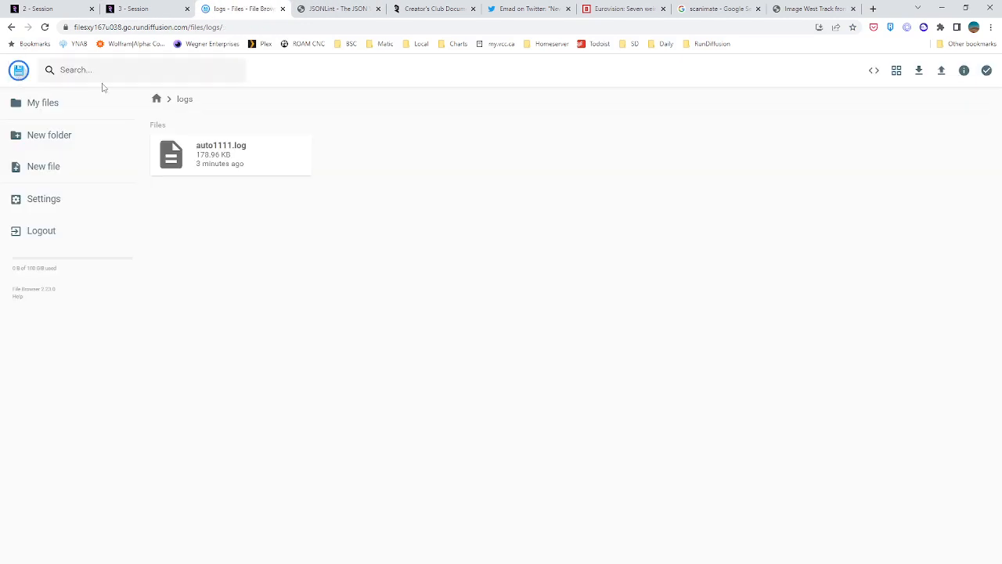
click(156, 100)
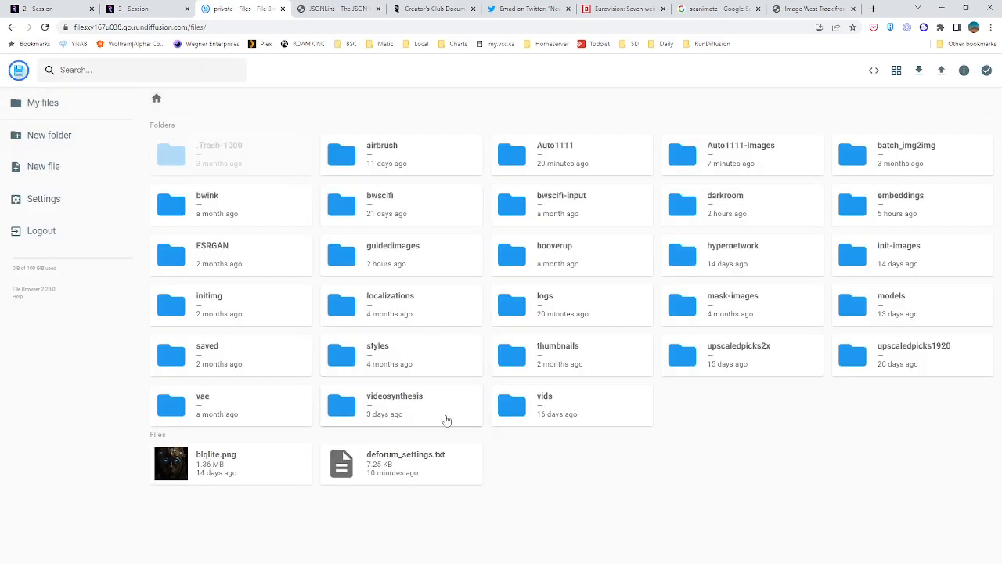
click(732, 151)
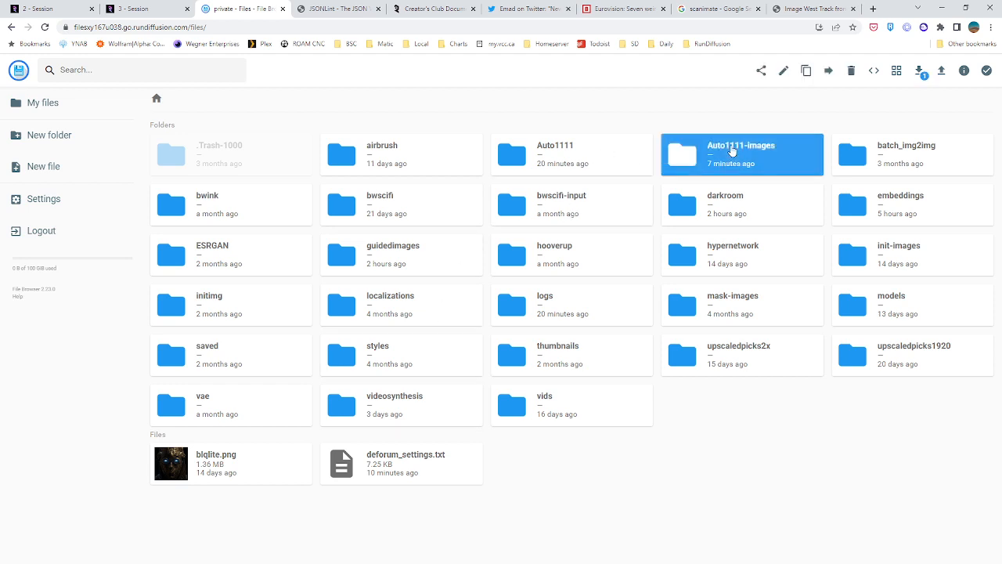
double_click(732, 151)
double_click(202, 315)
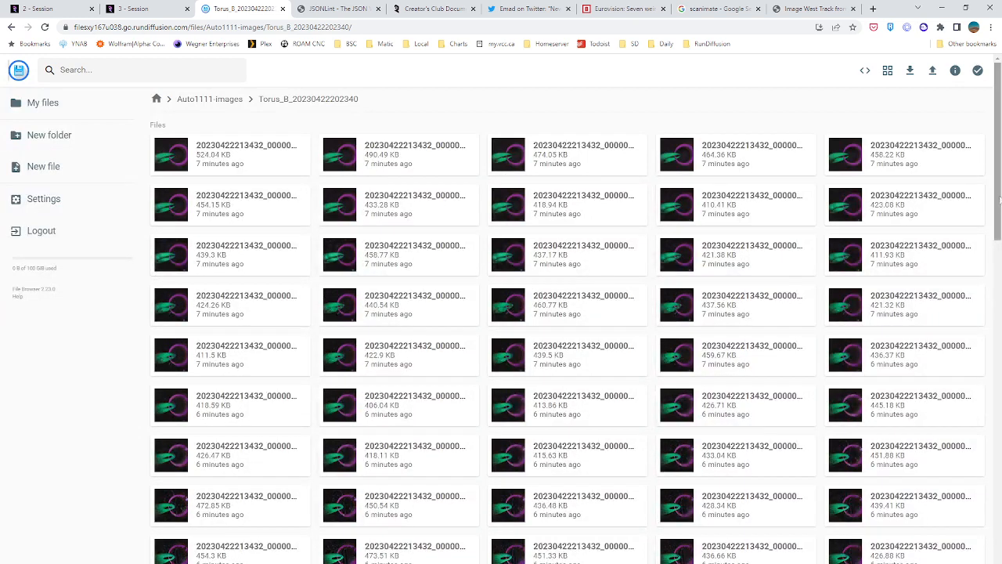
Open a frame near the end of the Torus_B folder, check the frame number in its file name, and close the preview
drag(999, 201, 998, 494)
double_click(895, 501)
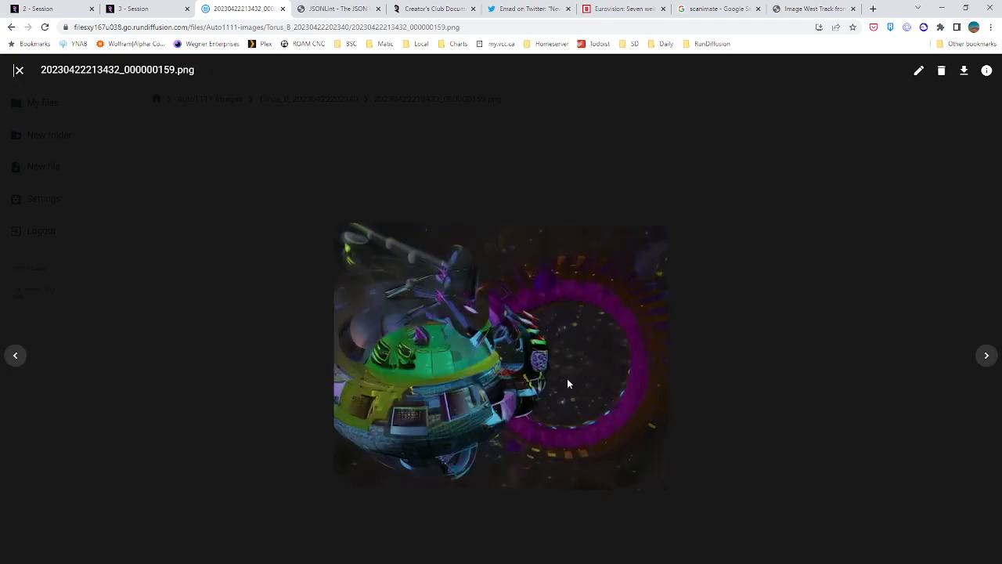
drag(123, 70, 174, 73)
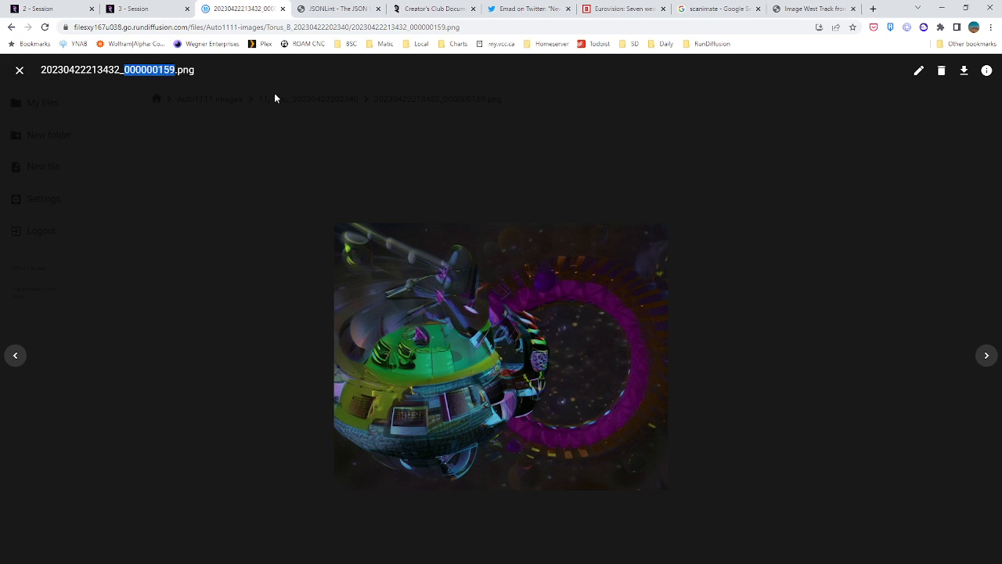
click(20, 69)
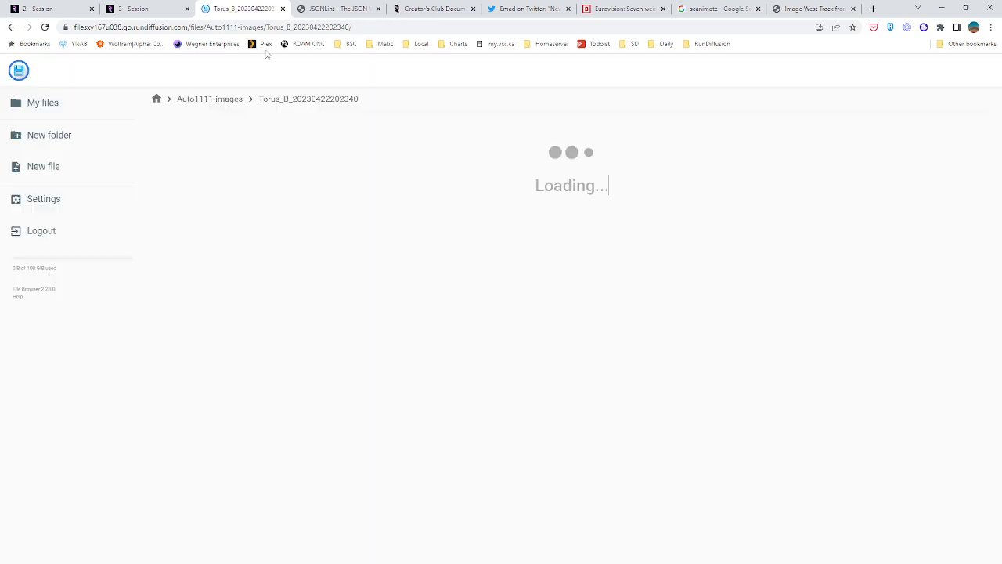
Run the Deforum frames-to-video stitching with the Torus_B image path in the 3 - Session window
click(131, 8)
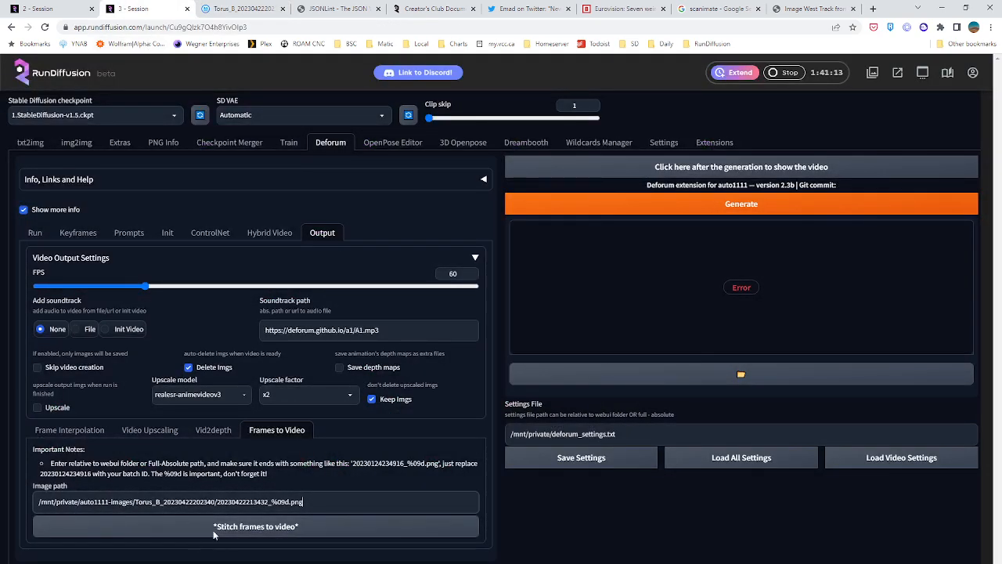
click(328, 502)
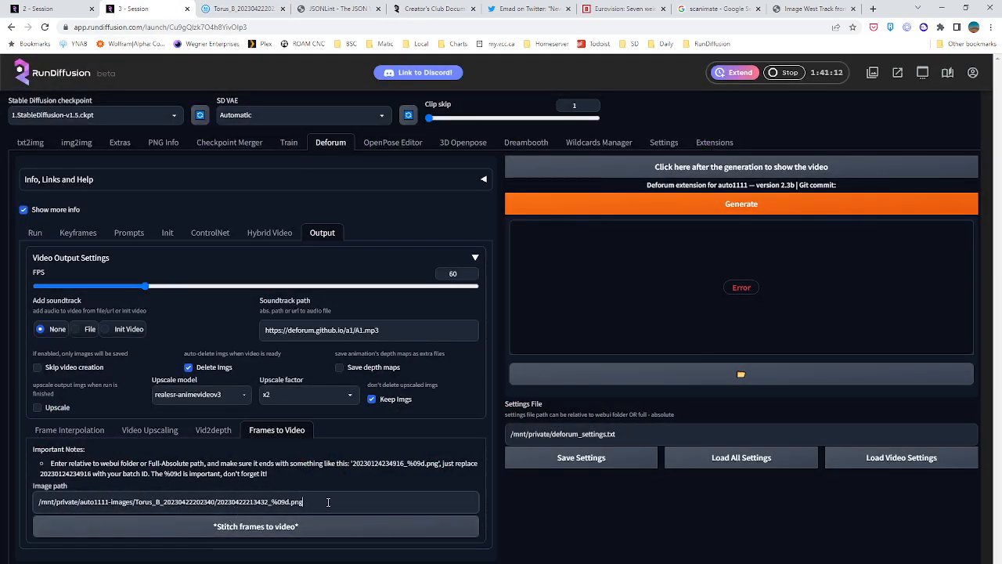
click(252, 528)
Open the generated txt2img batch in the 2 - Session window and look through several of its darkroom-style images enlarged
key(ctrl+1)
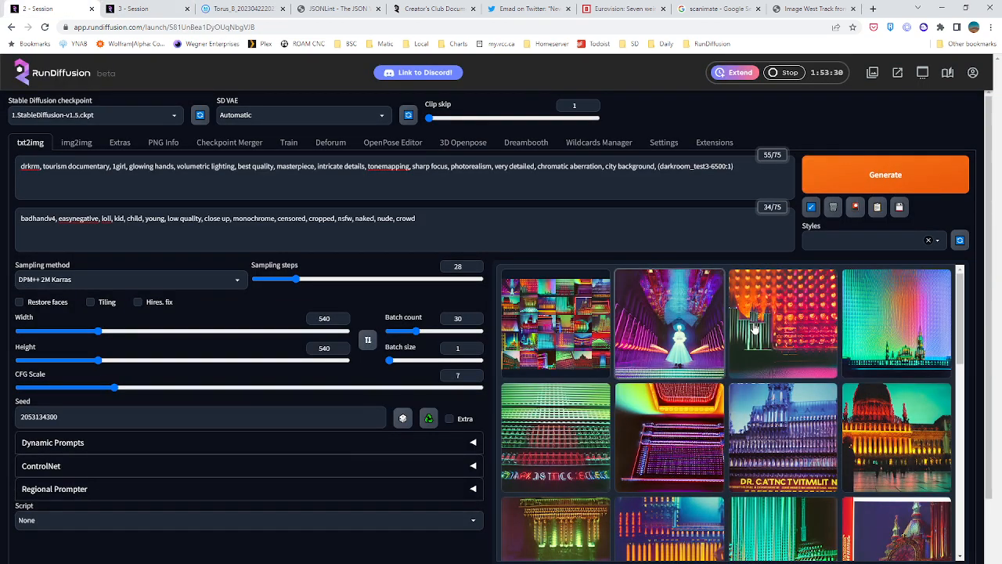
click(719, 342)
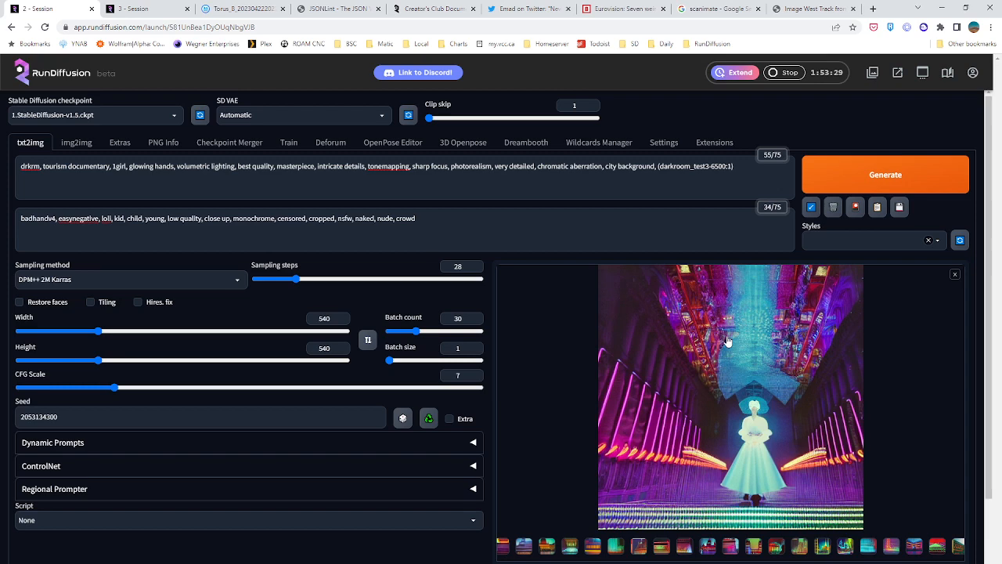
click(592, 546)
click(661, 545)
click(709, 546)
click(823, 546)
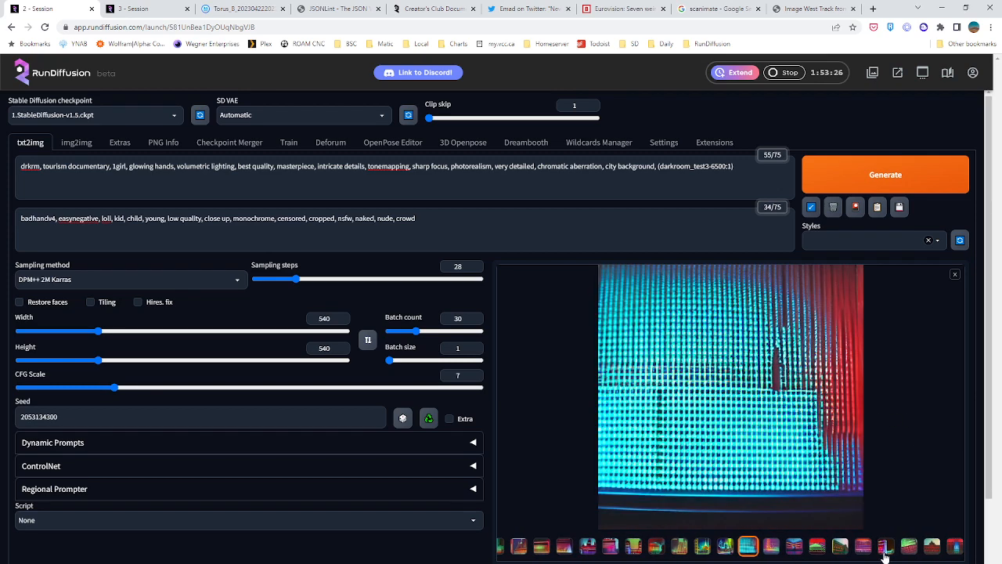
click(886, 546)
click(935, 553)
click(954, 548)
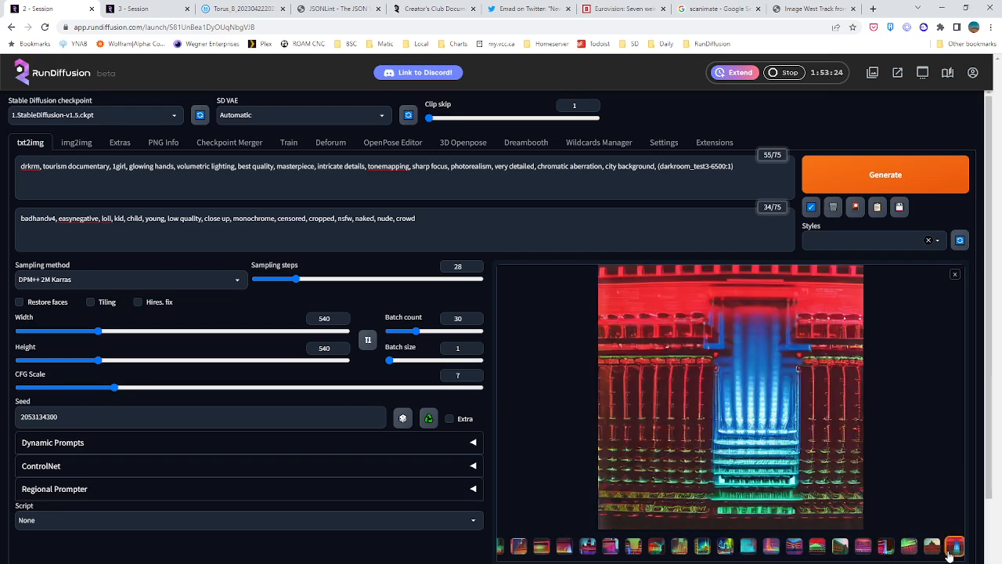
click(838, 551)
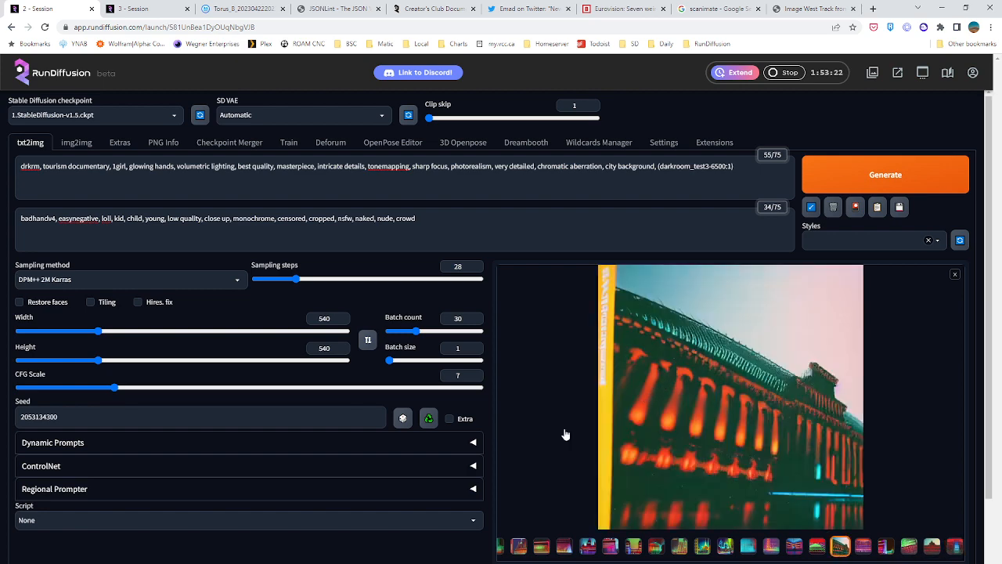
click(163, 8)
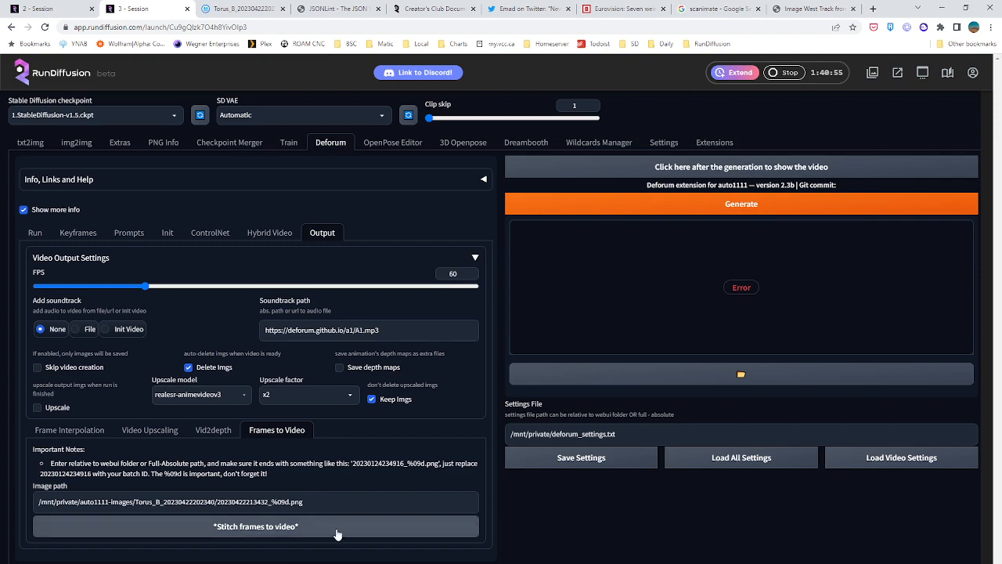
click(235, 9)
scroll(427, 415, down, 10)
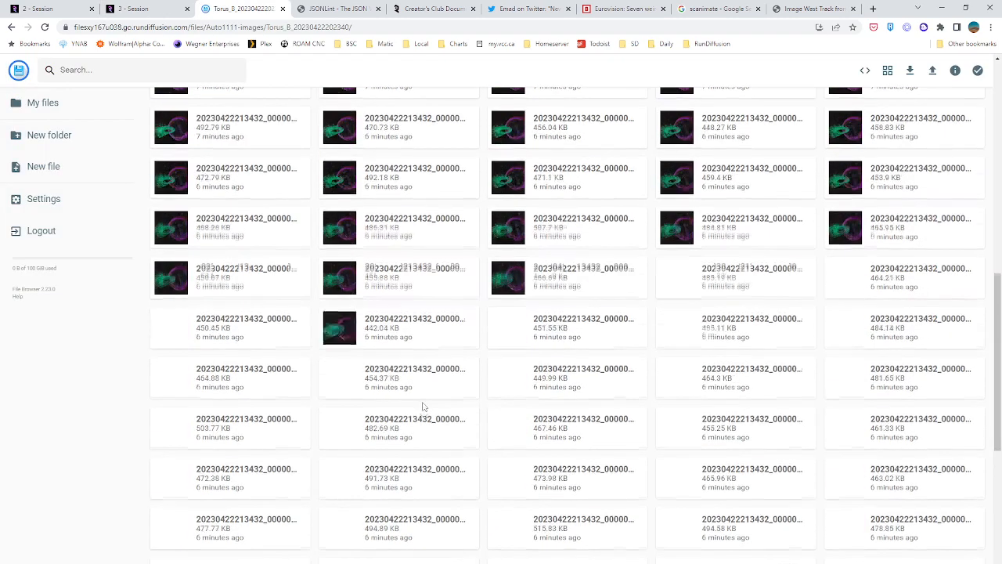
scroll(375, 497, down, 5)
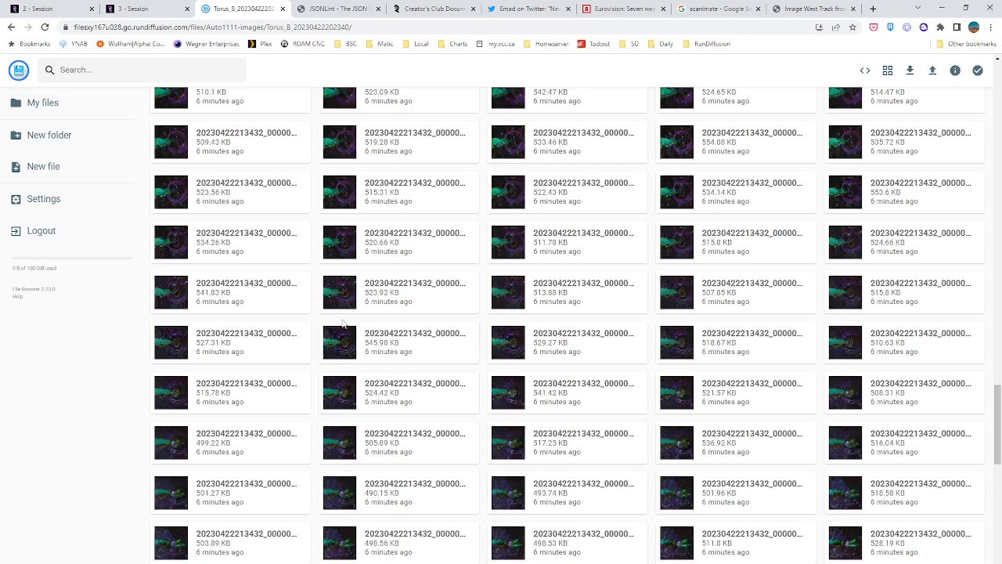
double_click(348, 296)
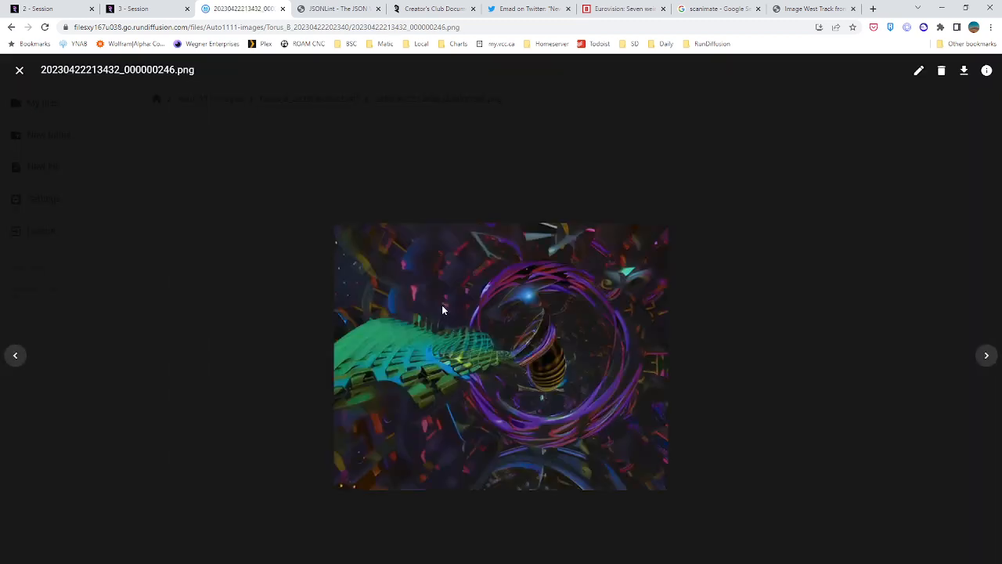
click(22, 69)
Set the abretro LoRA weight to 0.9 in the Deforum prompt and generate the animation again
click(158, 7)
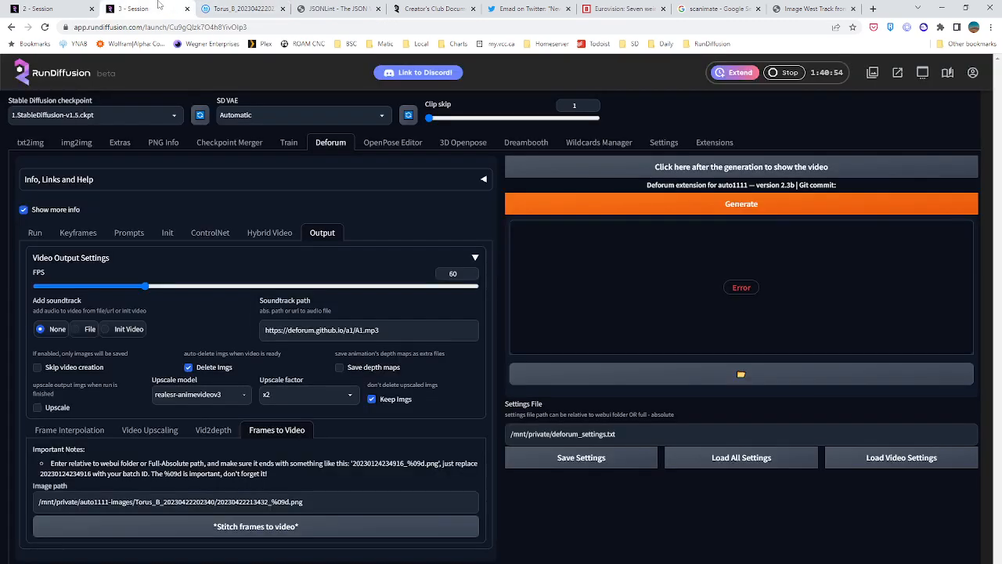
click(68, 236)
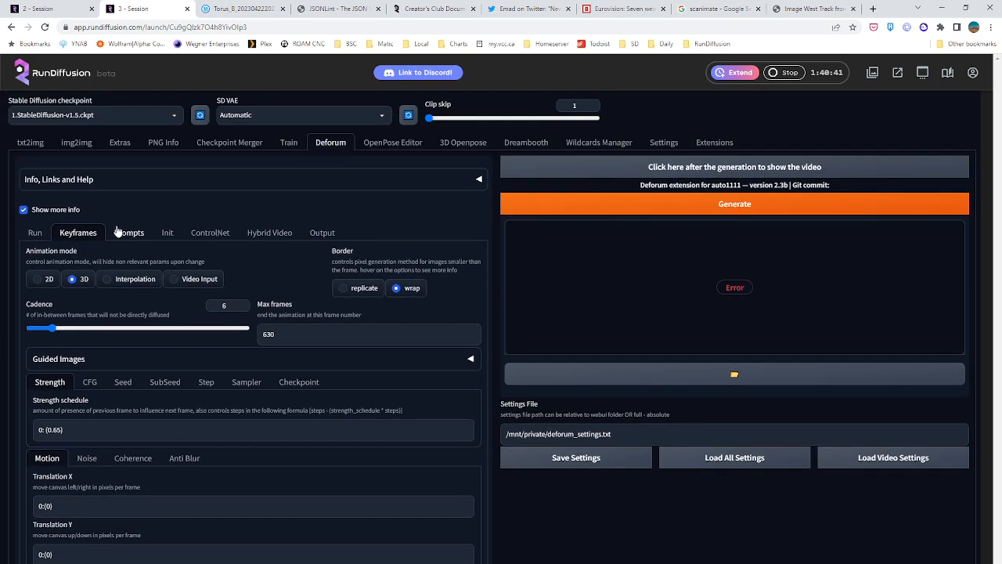
click(116, 232)
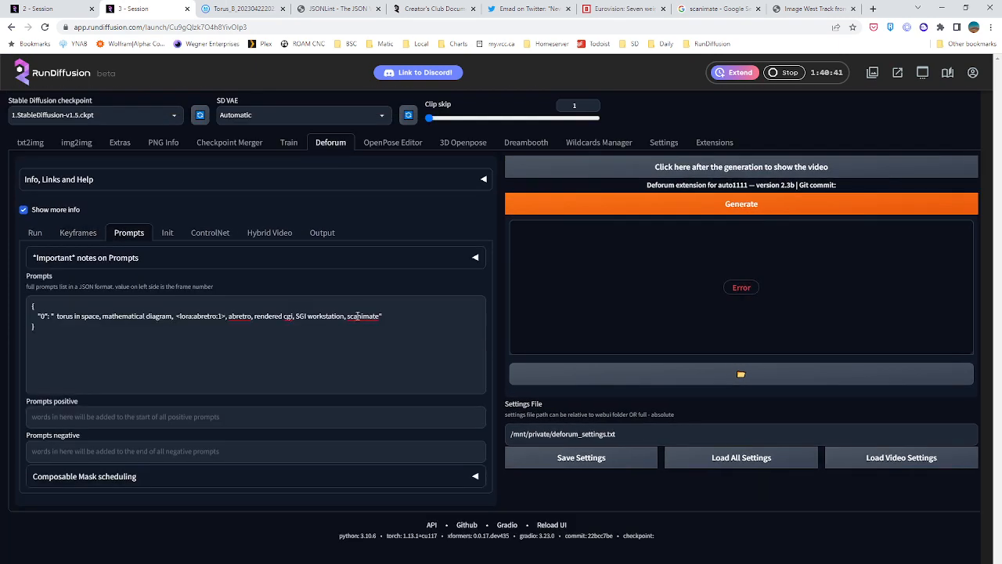
double_click(220, 315)
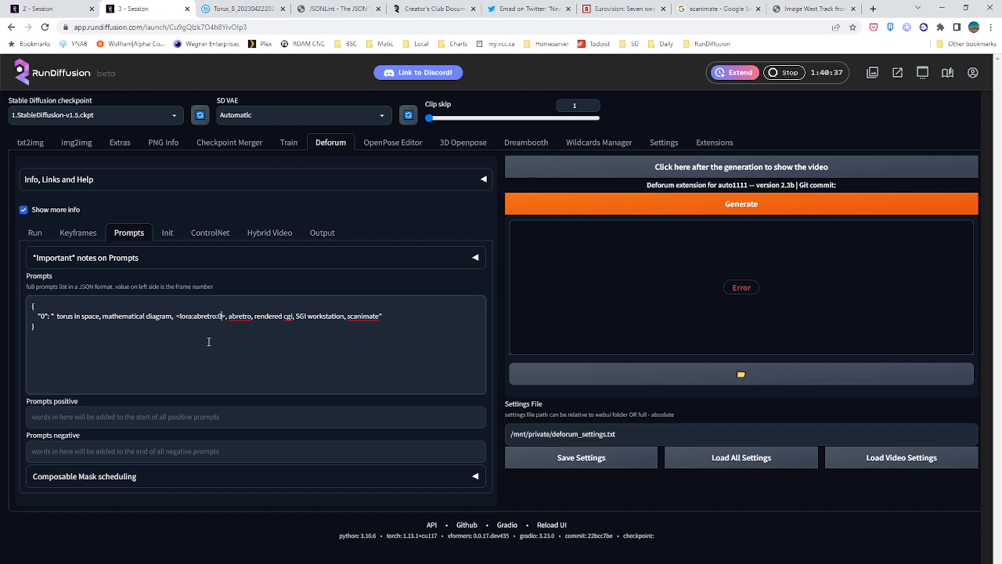
text(0.9)
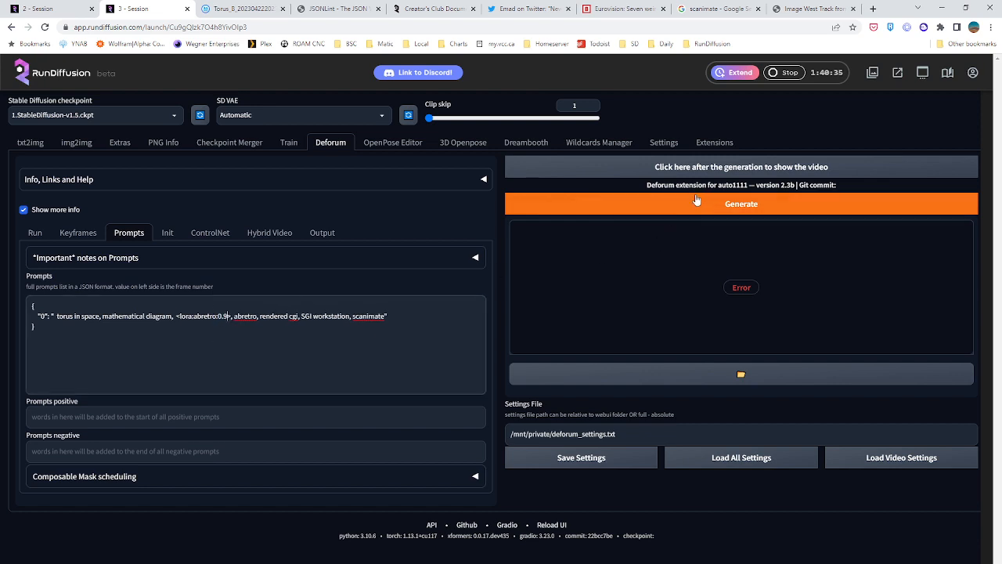
click(696, 202)
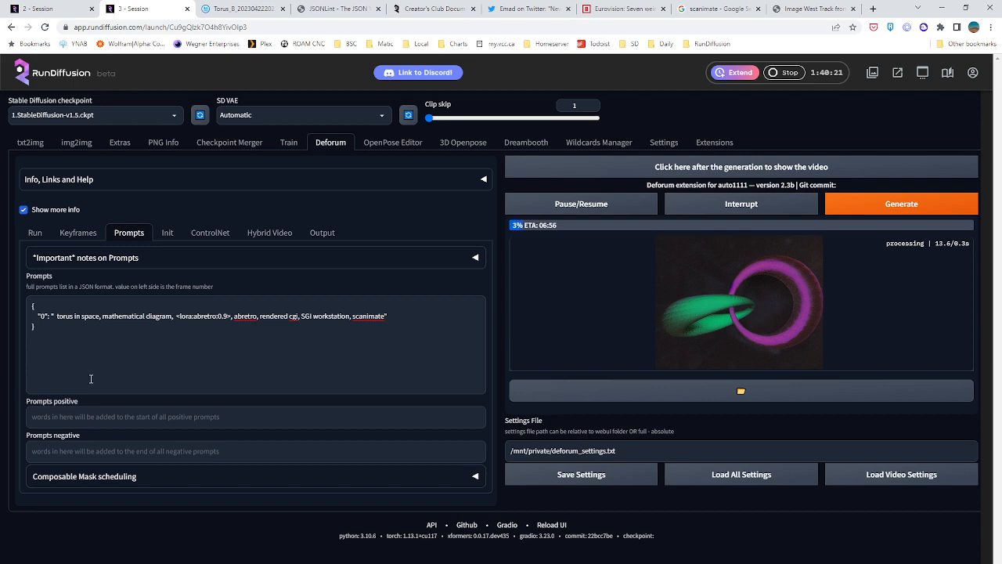
Return to the txt2img results in 2 - Session and view a few more images from the batch
click(68, 9)
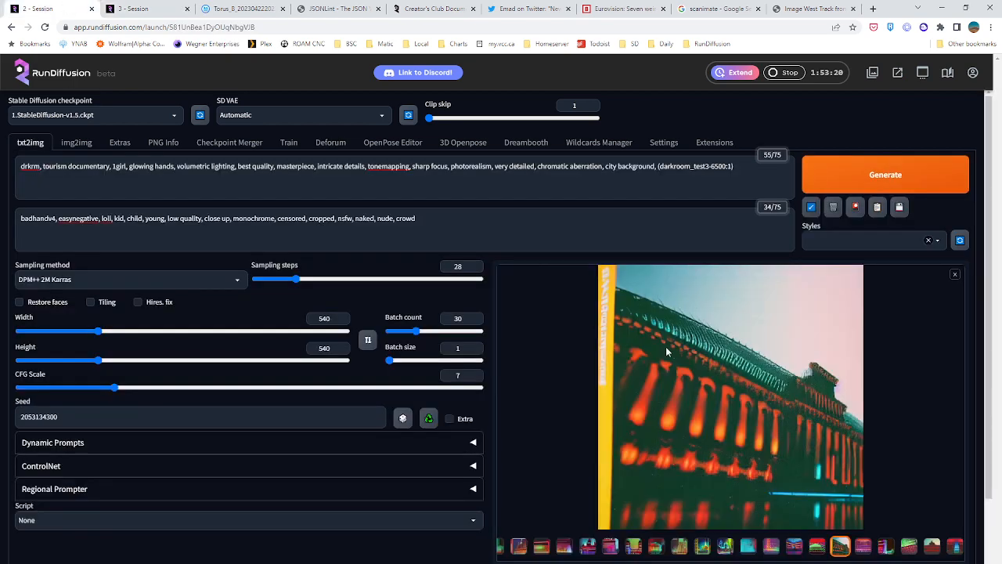
click(701, 546)
click(750, 550)
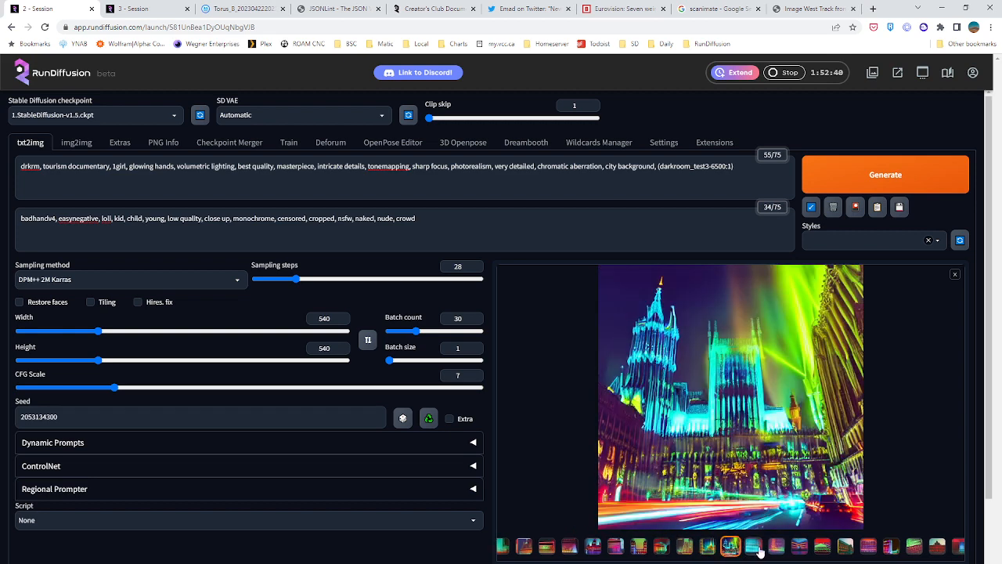
click(759, 549)
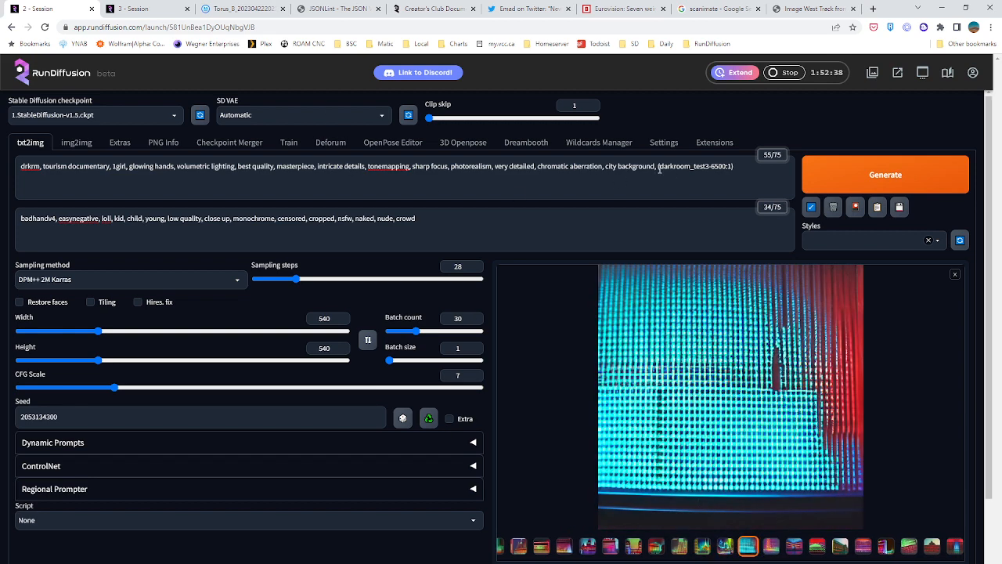
Remove (darkroom_test3-6500:1) from the end of the txt2img prompt and browse the available textual inversion embeddings
drag(656, 166, 792, 173)
key(BackSpace)
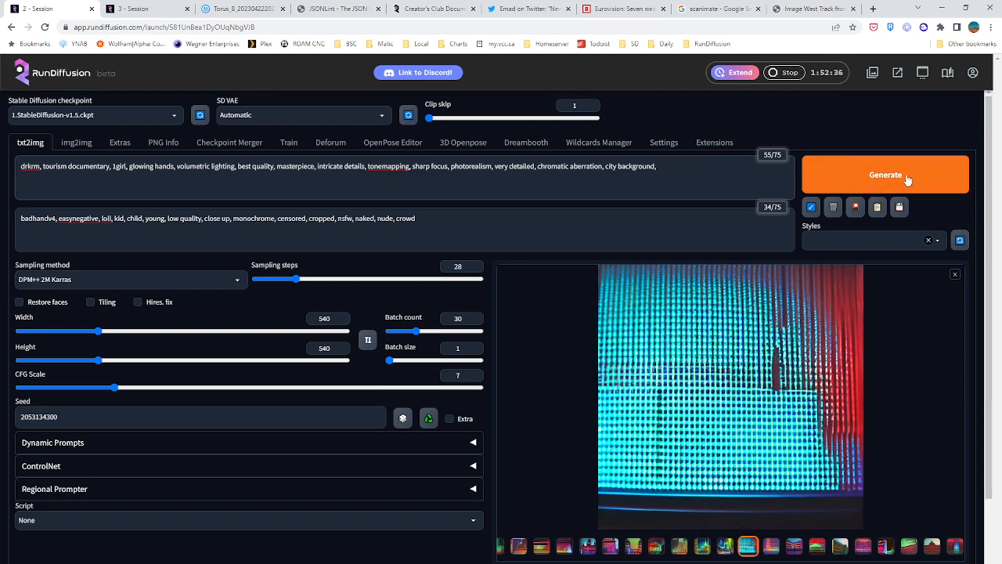
click(855, 207)
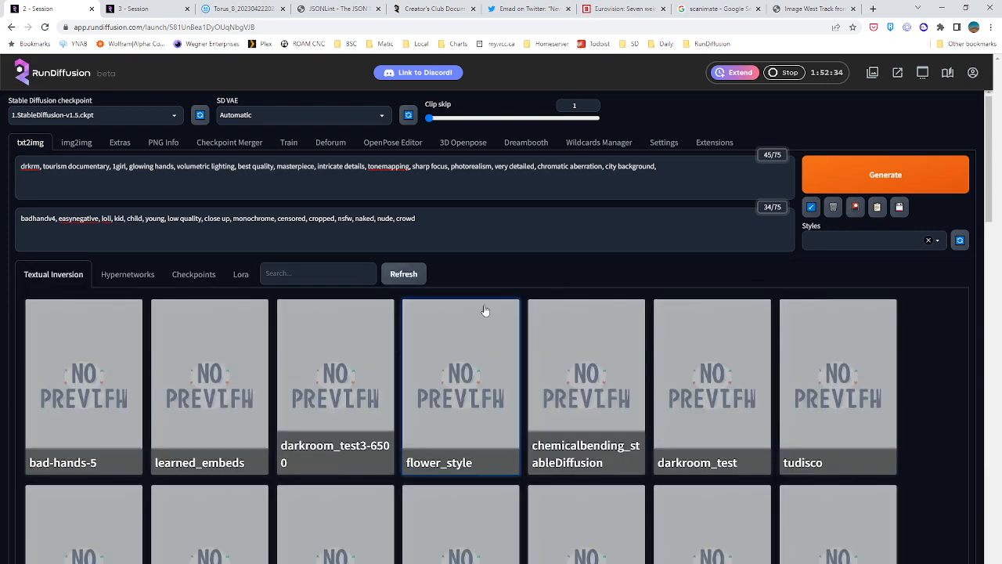
scroll(483, 309, down, 3)
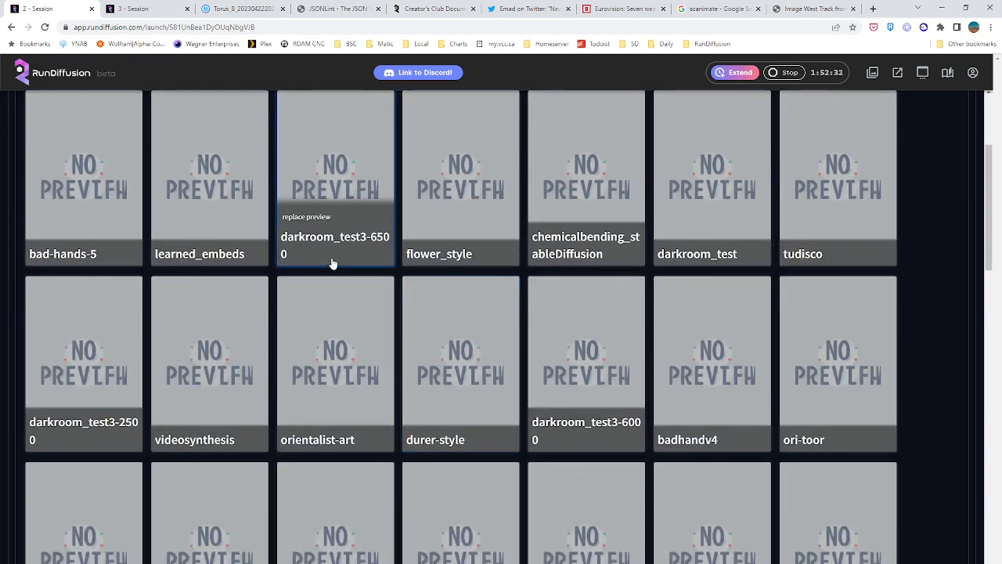
scroll(334, 266, down, 7)
scroll(334, 266, down, 8)
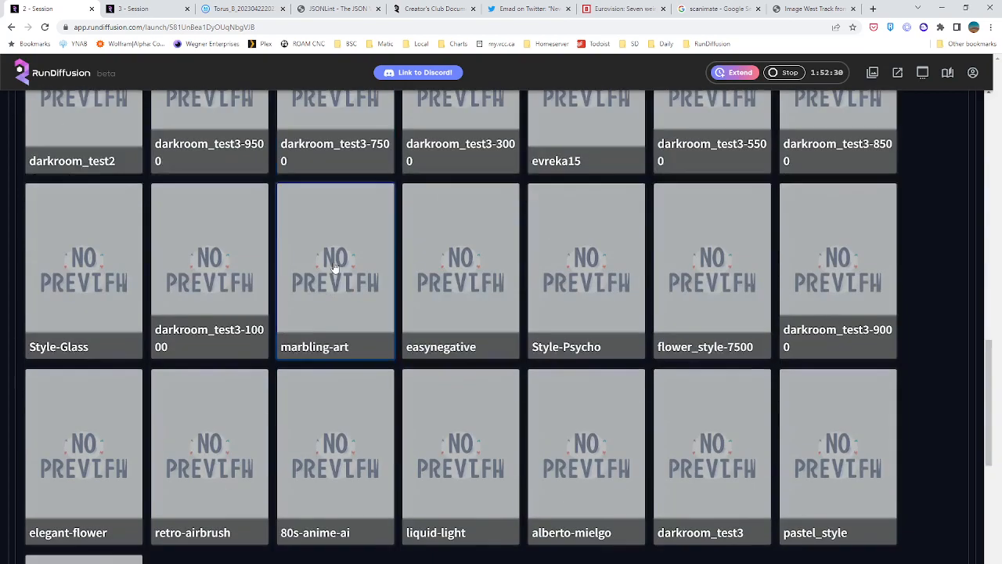
scroll(333, 321, up, 9)
scroll(334, 334, up, 10)
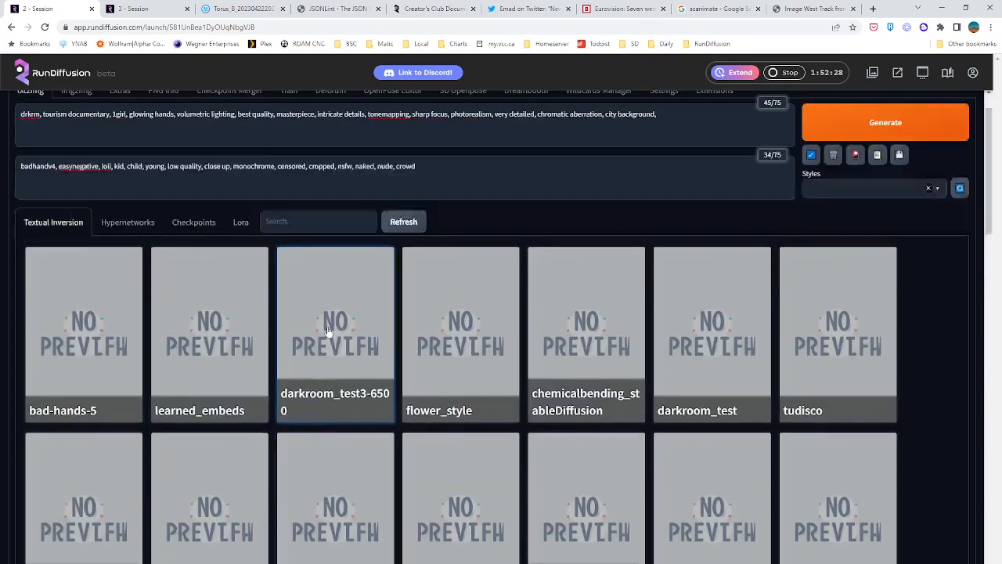
Add the abretro LoRA at weight 1 and its trigger word abretro to the prompt, and generate the batch
click(240, 274)
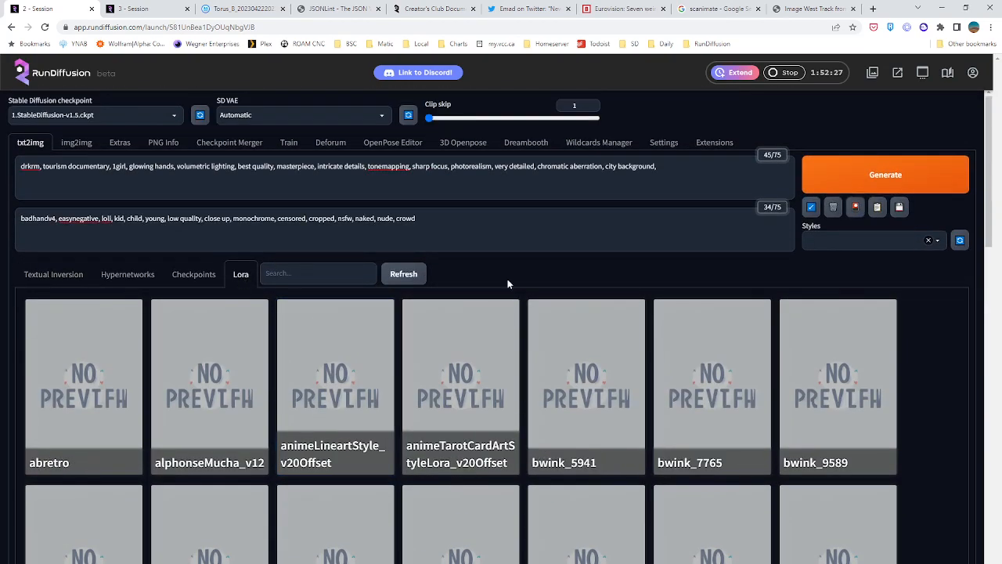
click(50, 400)
click(659, 166)
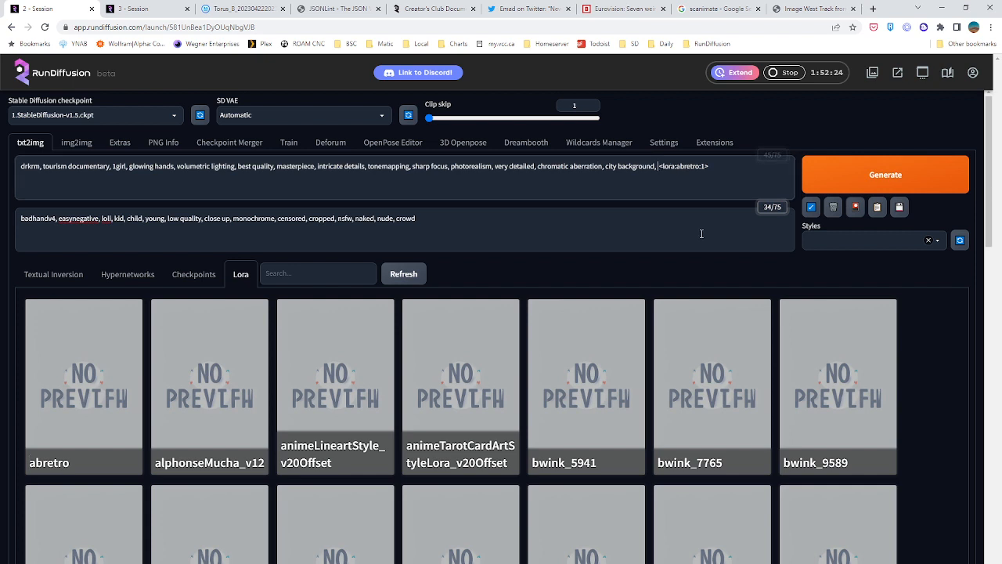
text(abretro)
click(864, 176)
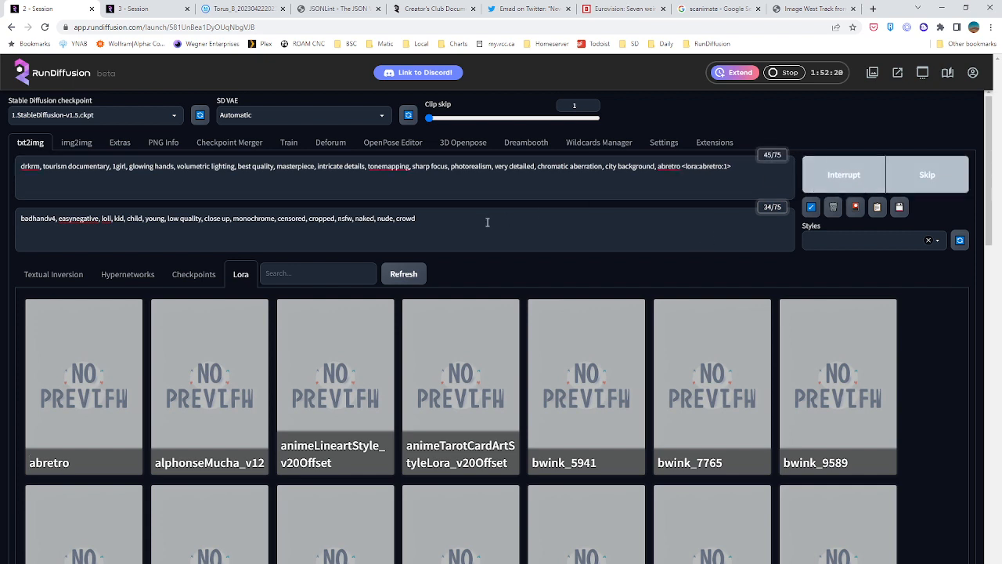
Check the Deforum run and its prompt in 3 - Session, and bring up that session's txt2img page with its LoRA list
key(ctrl+Tab)
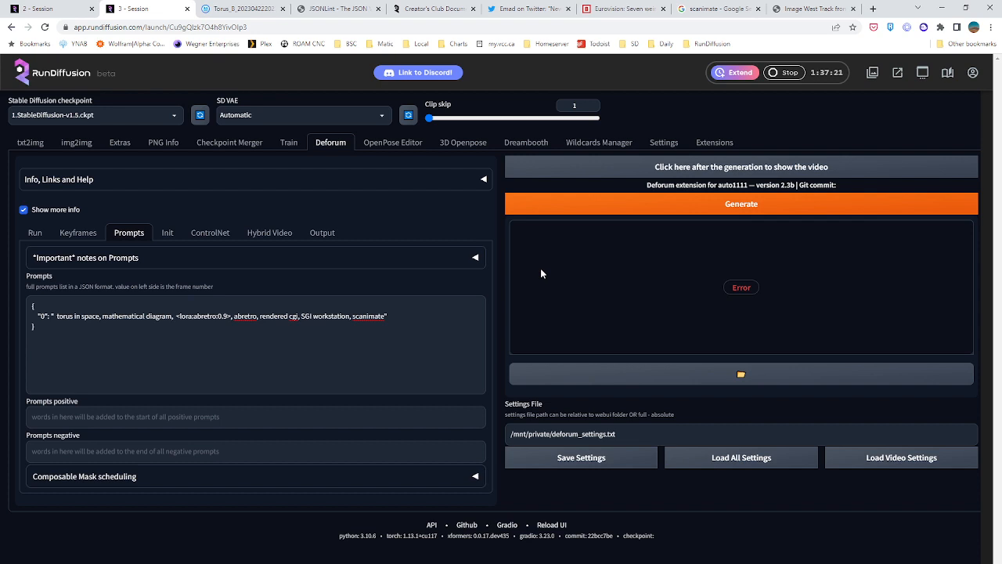
click(256, 339)
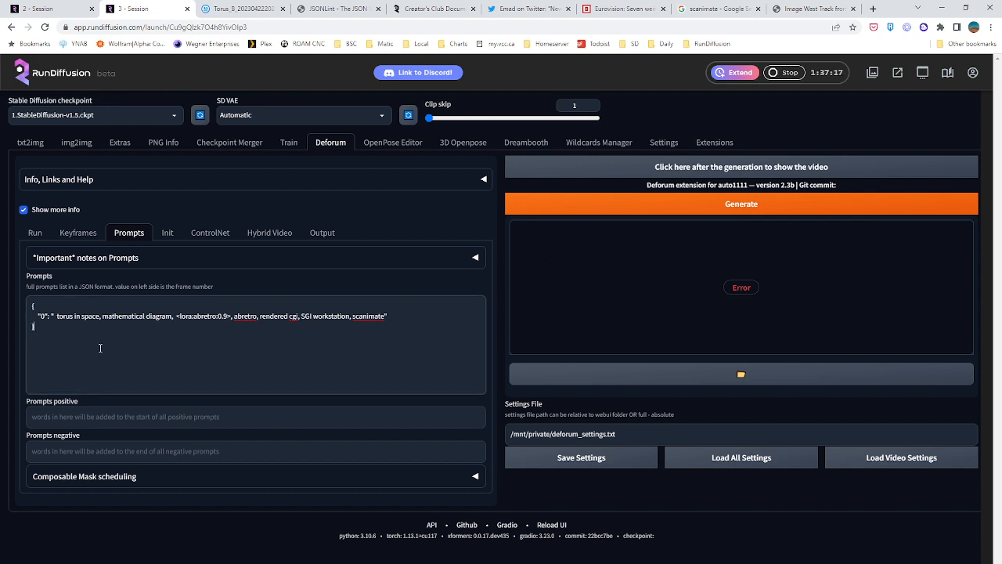
click(76, 143)
click(247, 142)
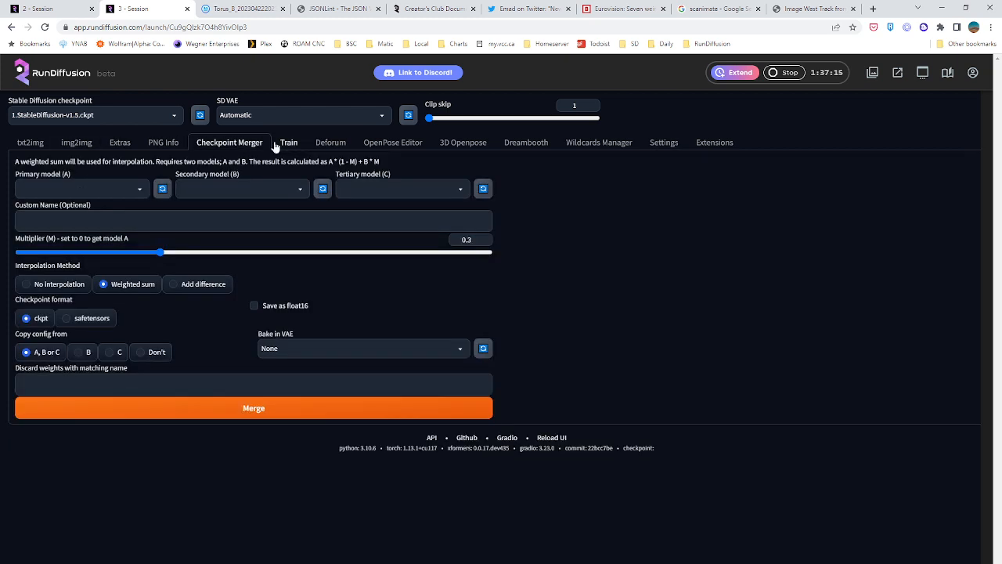
click(287, 144)
click(33, 144)
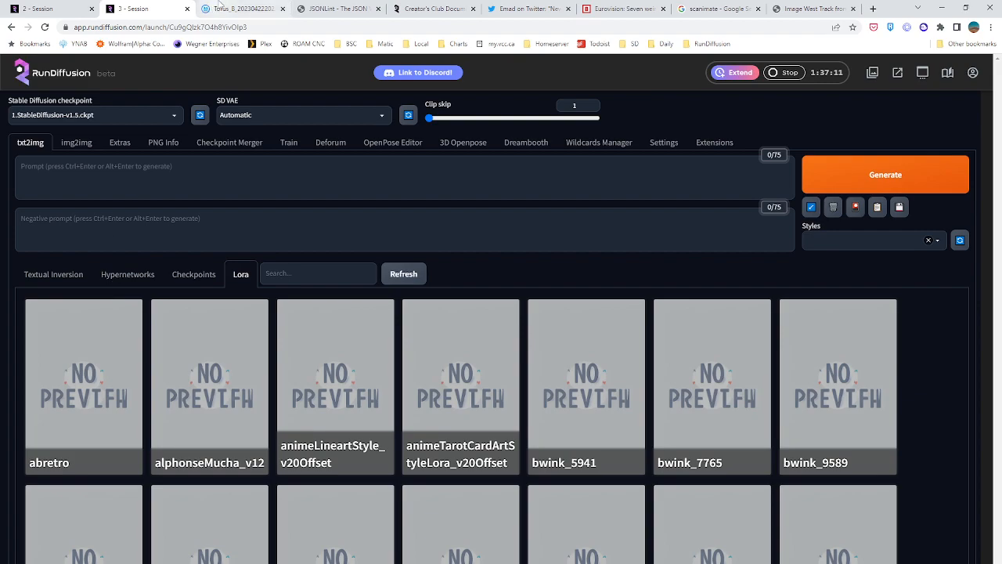
click(221, 8)
scroll(180, 305, down, 10)
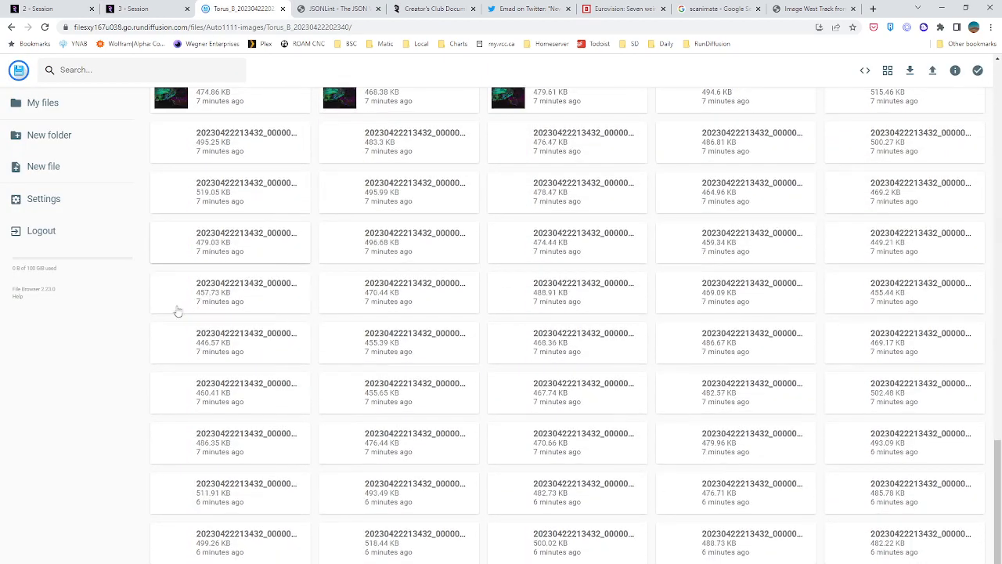
scroll(112, 397, down, 12)
middle_click(88, 500)
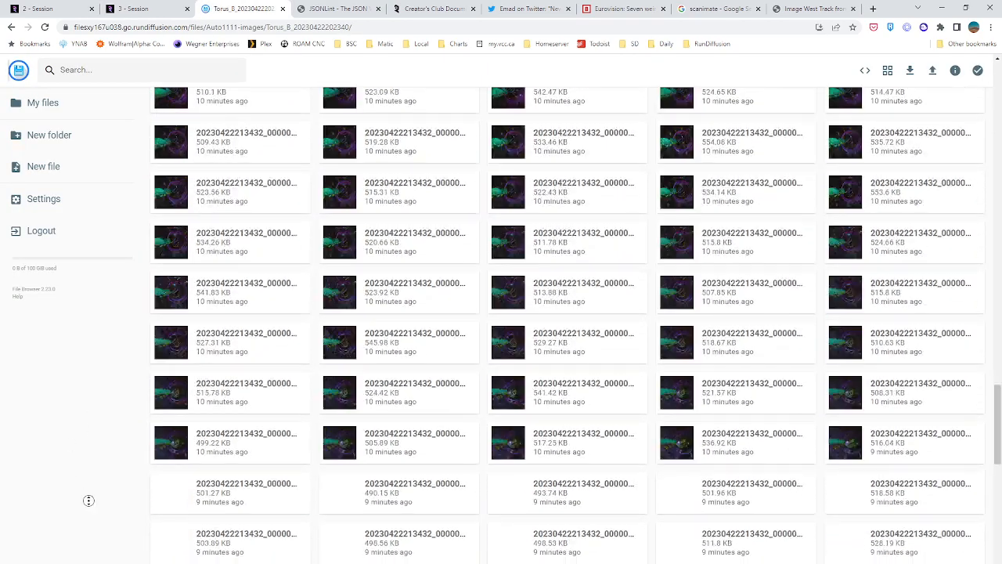
middle_click(92, 418)
scroll(96, 485, down, 10)
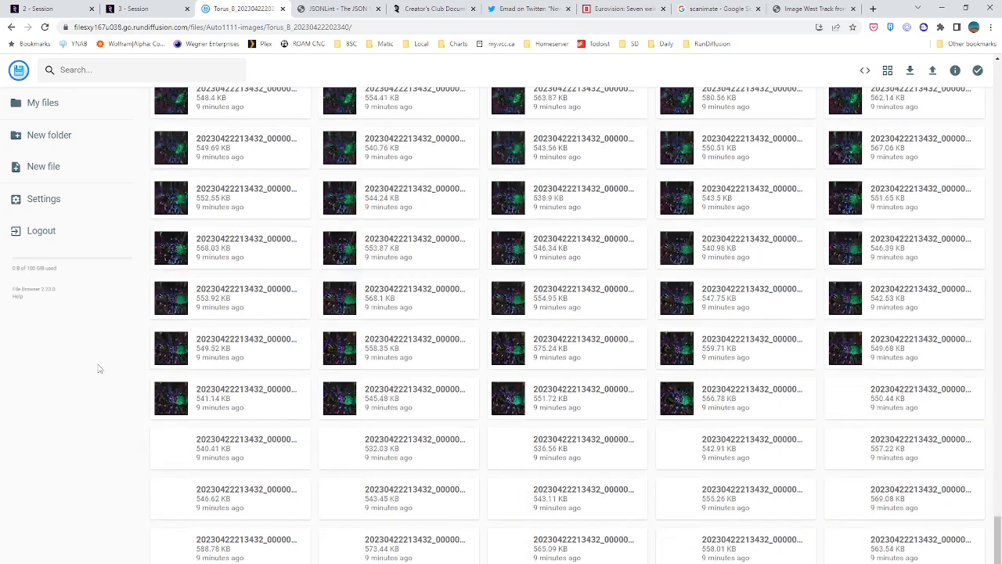
middle_click(98, 379)
scroll(521, 392, down, 10)
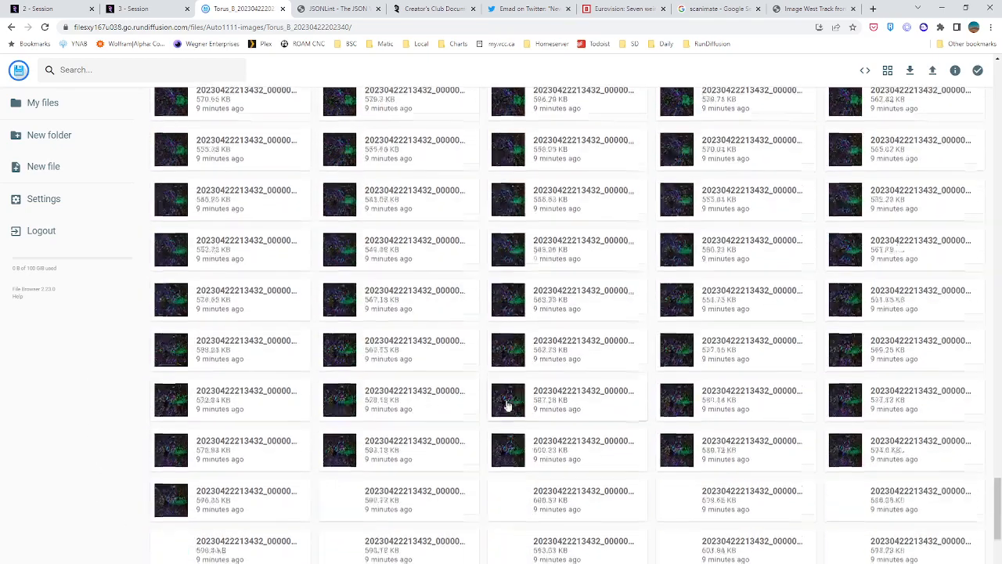
scroll(507, 405, down, 10)
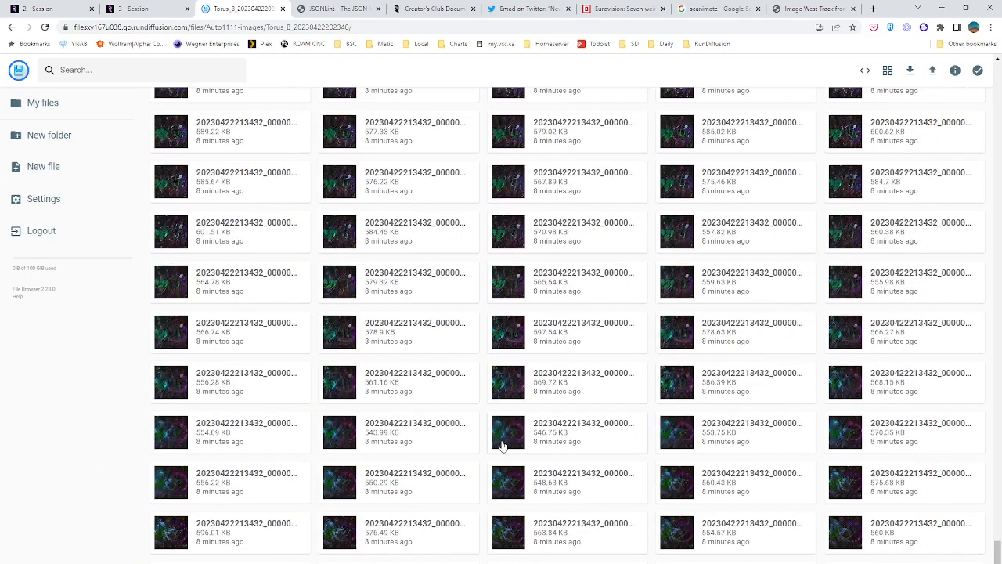
double_click(502, 445)
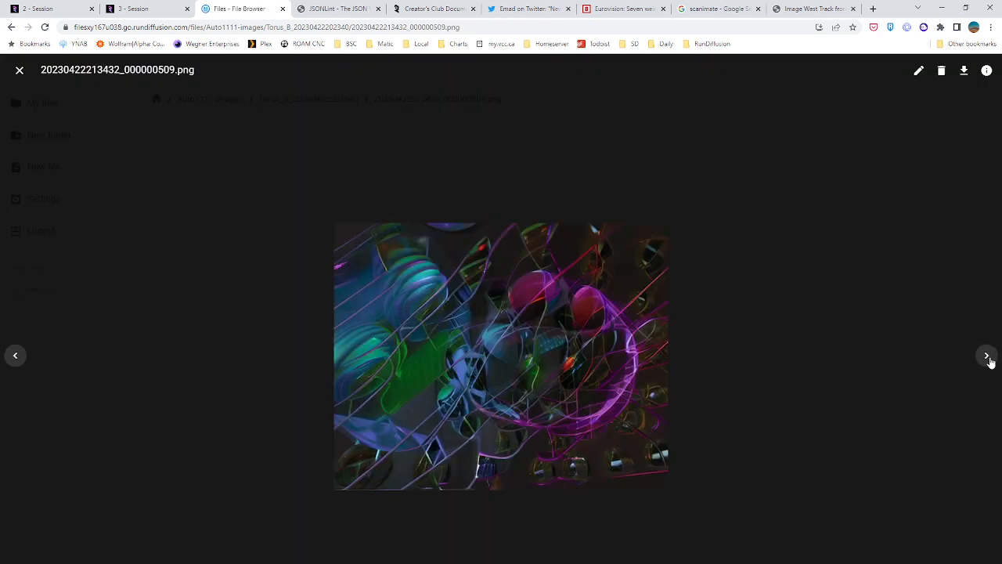
click(987, 356)
click(986, 356)
click(986, 356)
click(986, 356)
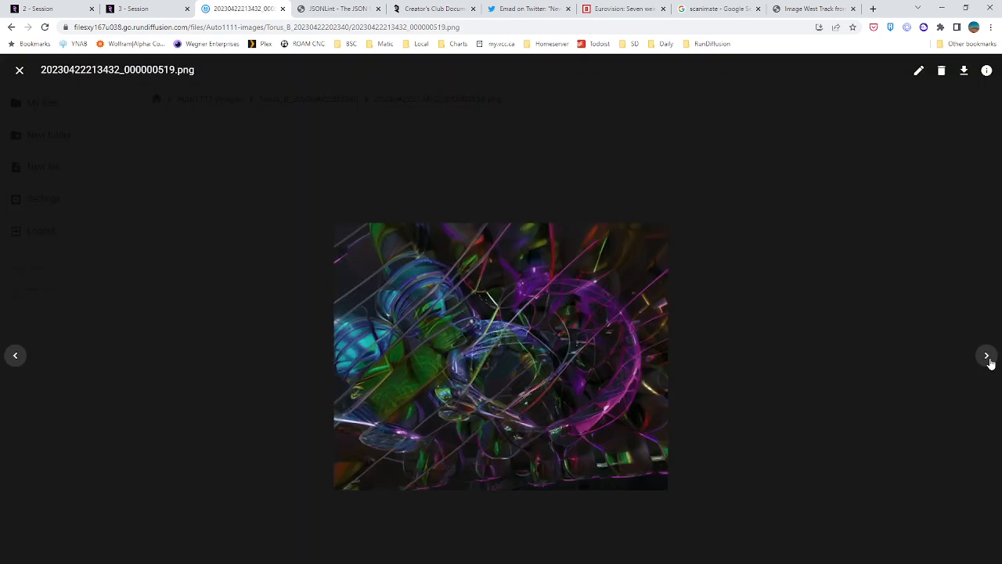
click(987, 357)
click(987, 357)
click(987, 357)
click(988, 357)
click(987, 357)
click(987, 357)
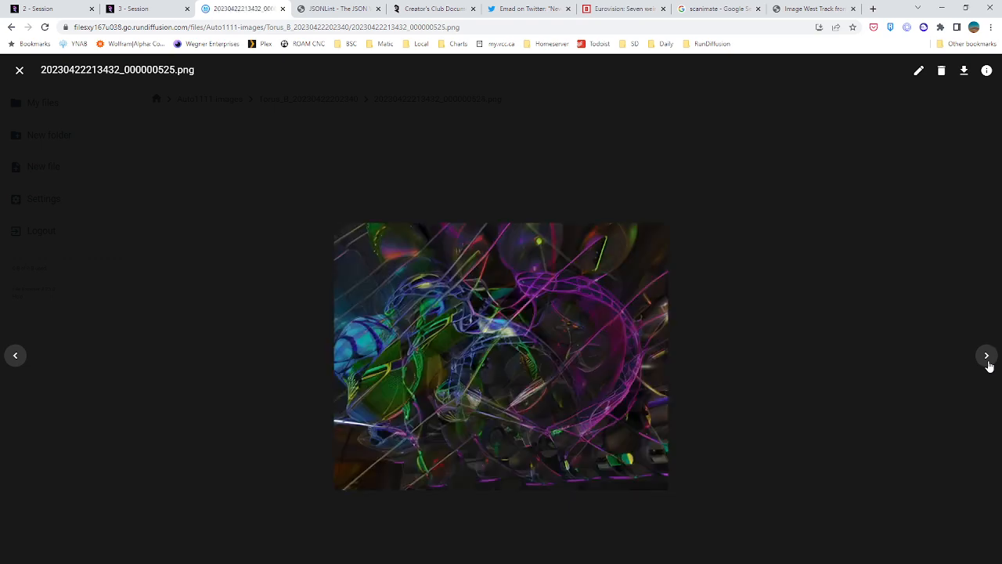
click(987, 357)
click(987, 357)
click(987, 357)
click(987, 357)
click(987, 357)
click(987, 357)
click(987, 357)
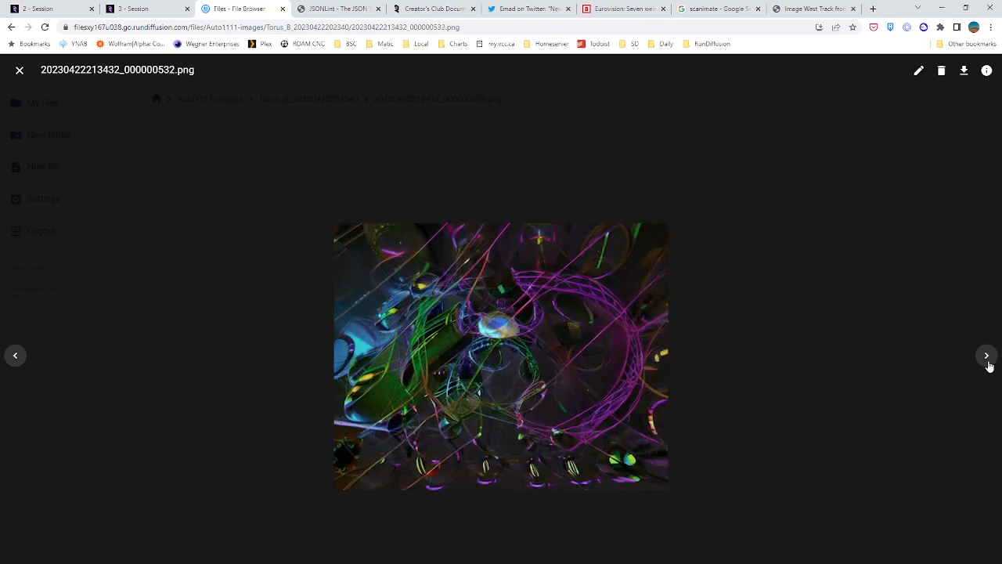
click(988, 357)
click(987, 357)
click(987, 357)
click(987, 357)
click(988, 357)
click(988, 357)
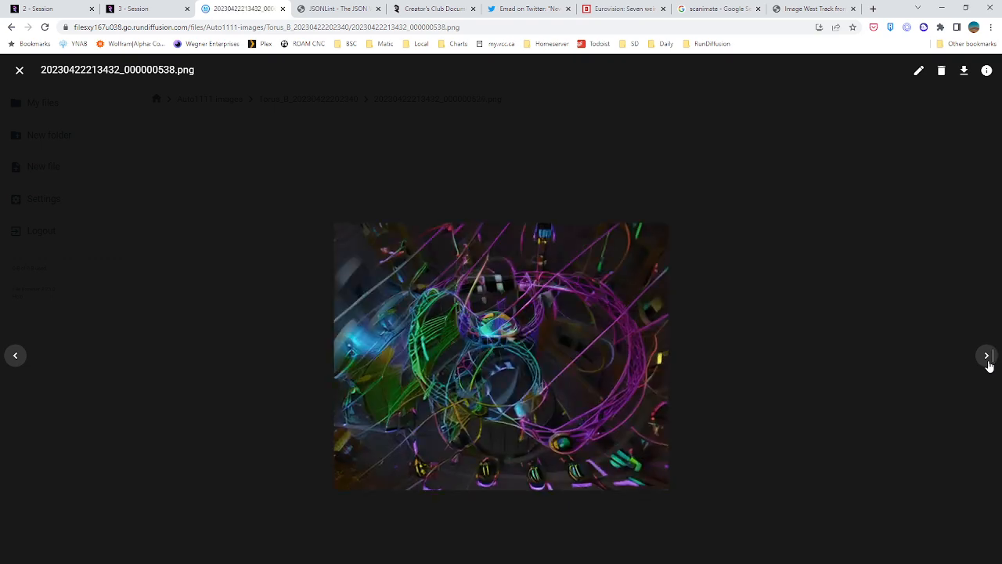
click(987, 357)
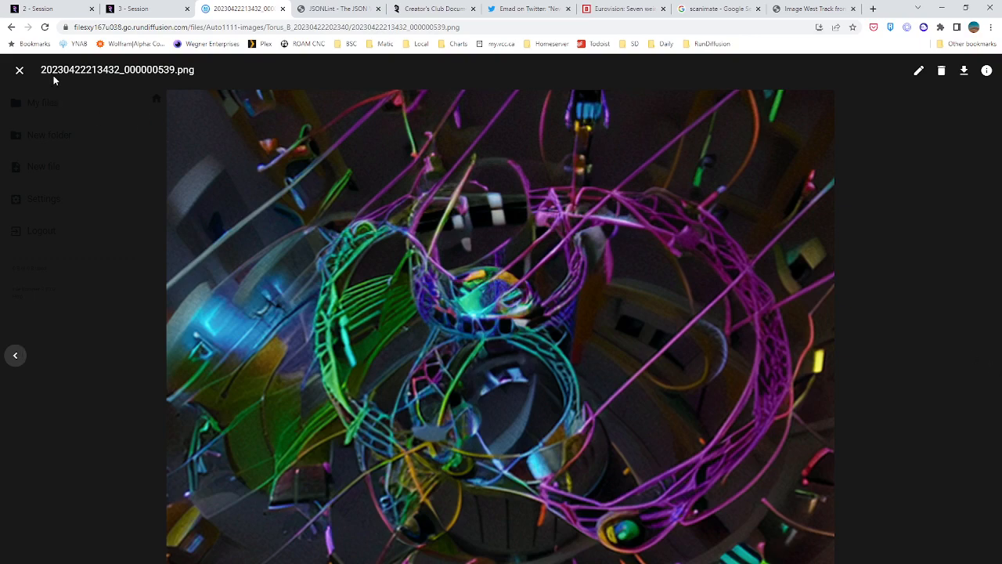
click(19, 70)
scroll(221, 188, down, 3)
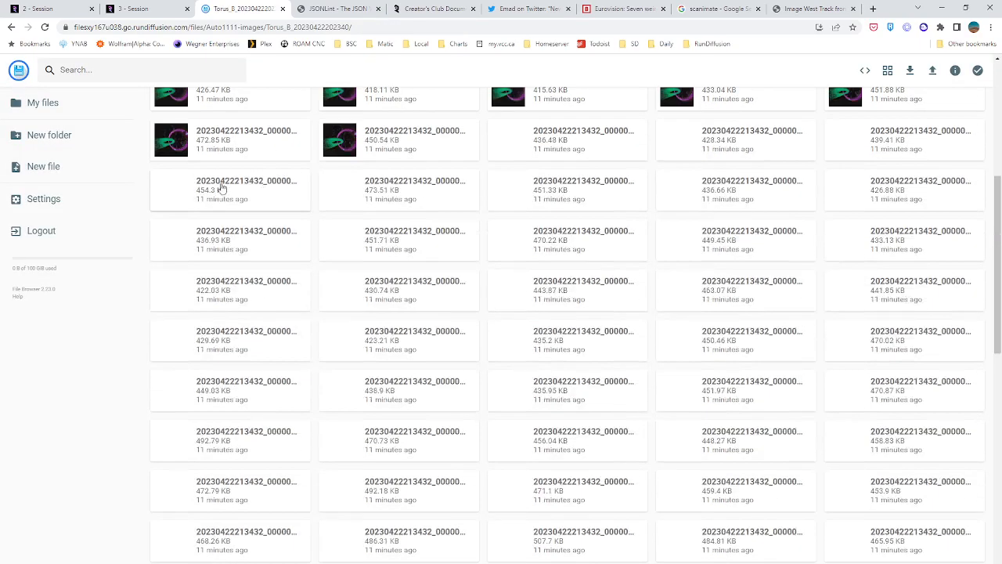
drag(997, 220, 978, 436)
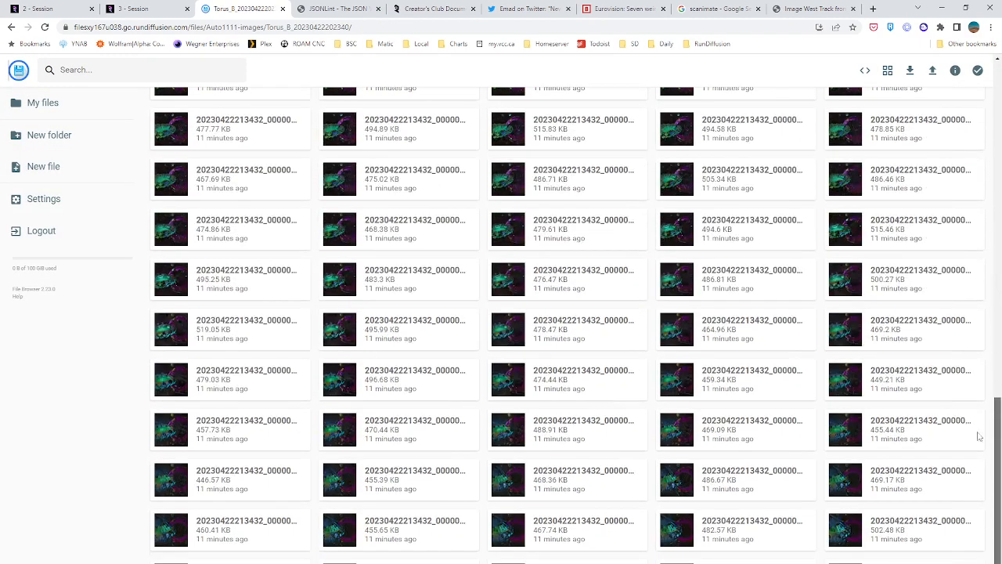
scroll(727, 264, down, 10)
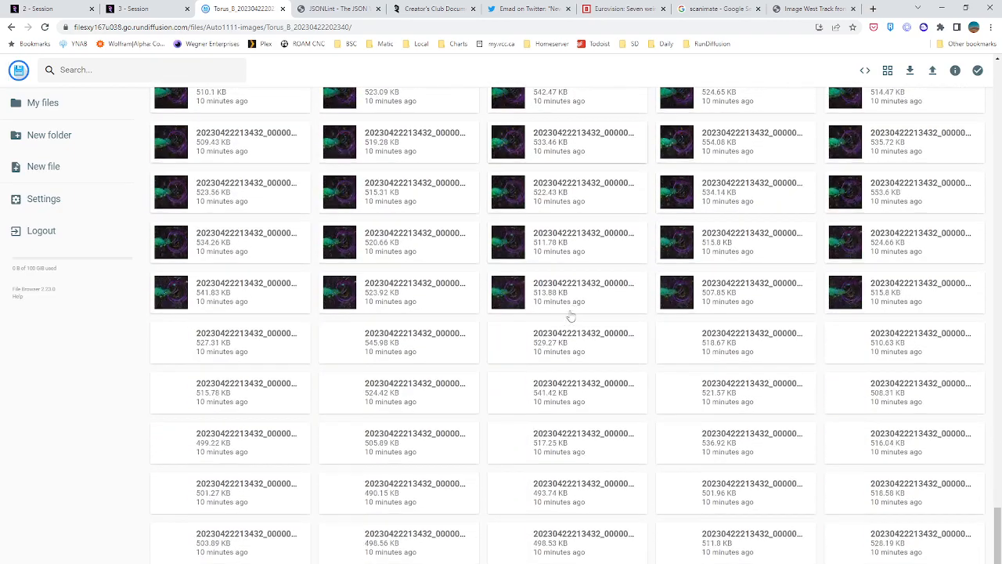
scroll(532, 310, down, 10)
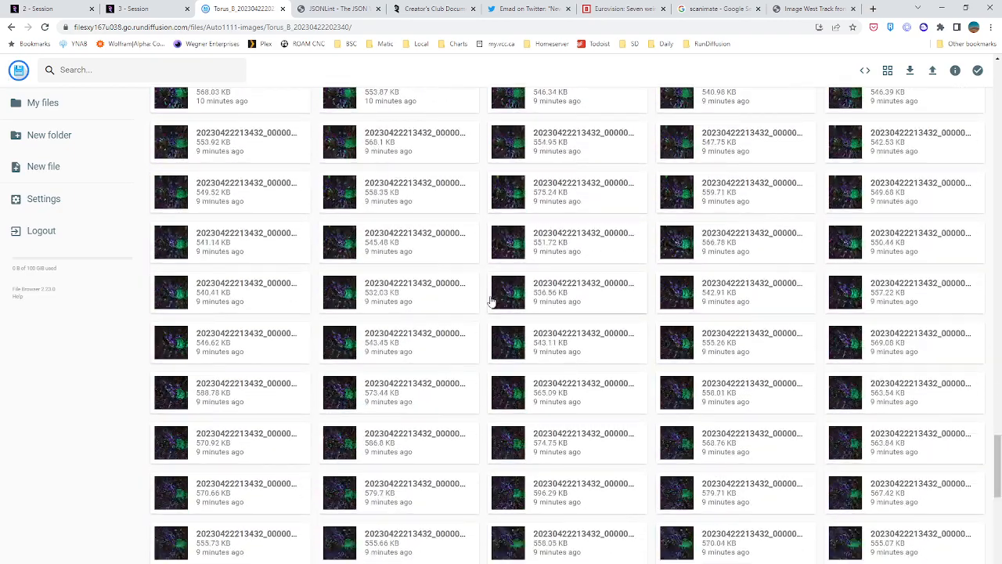
scroll(501, 314, down, 5)
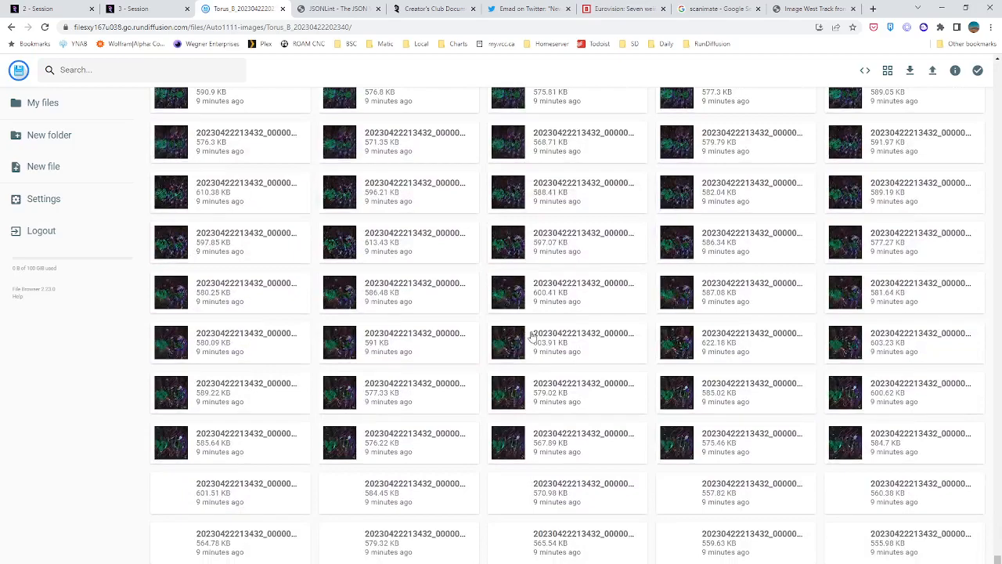
scroll(530, 335, down, 10)
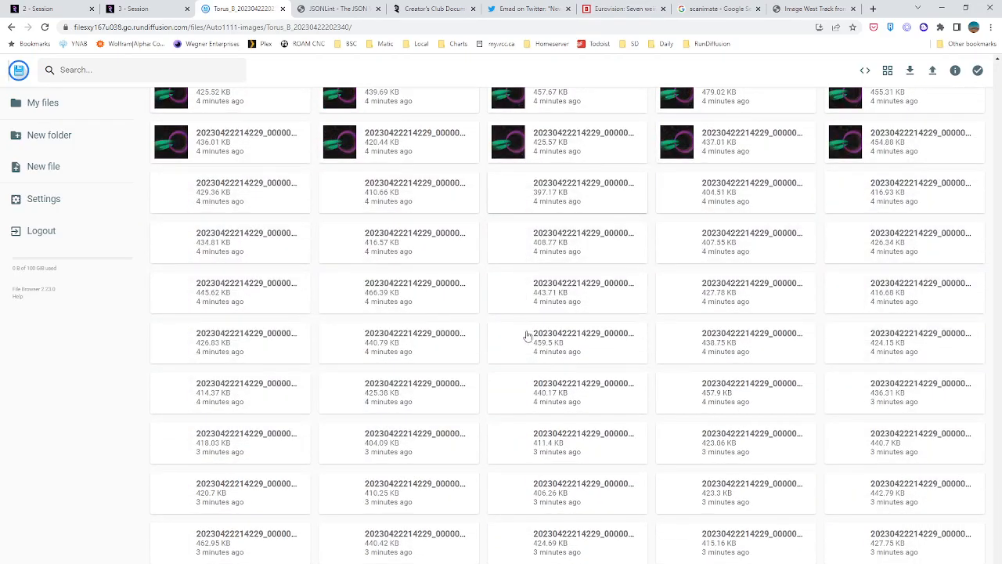
scroll(526, 335, down, 5)
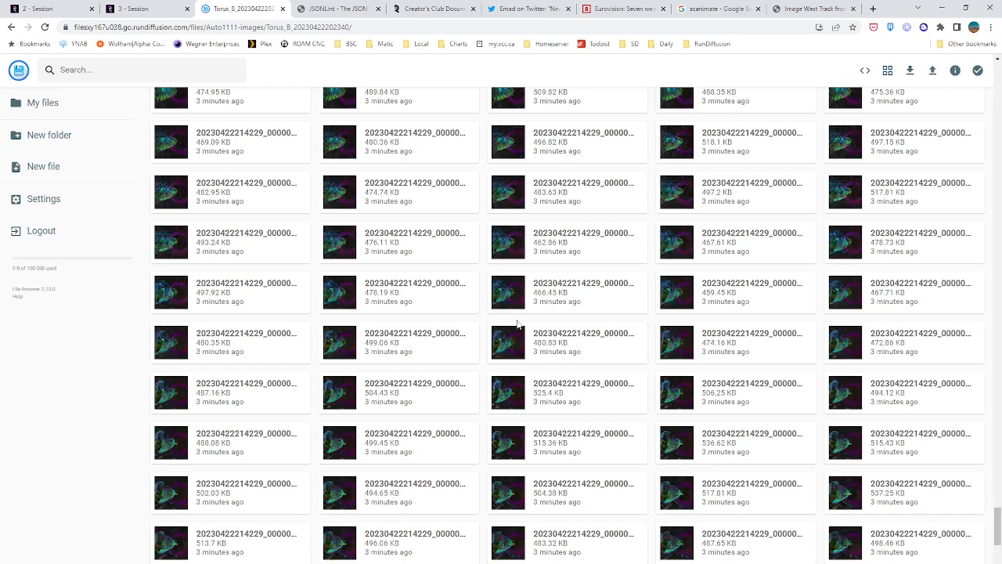
scroll(517, 326, down, 1)
click(669, 335)
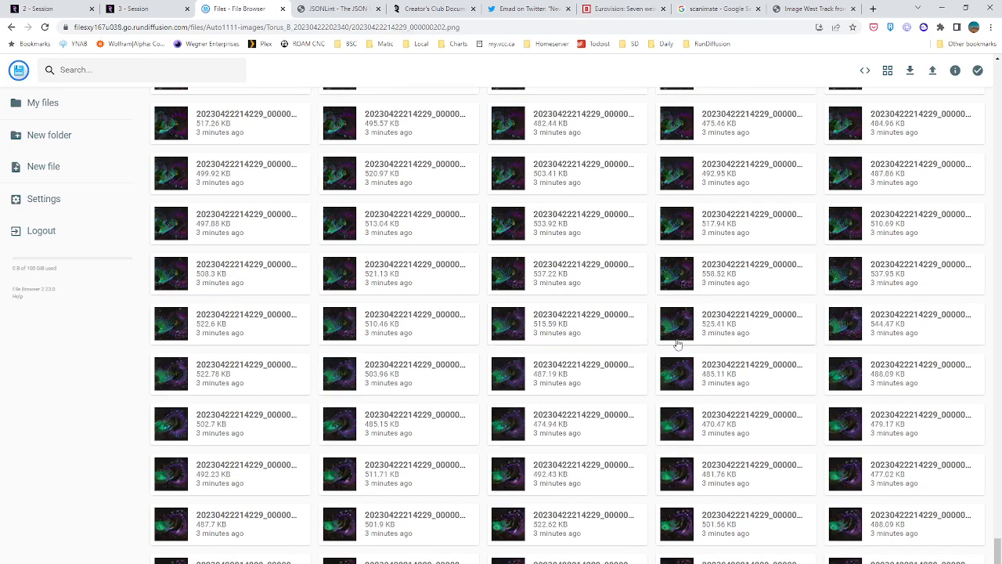
click(982, 365)
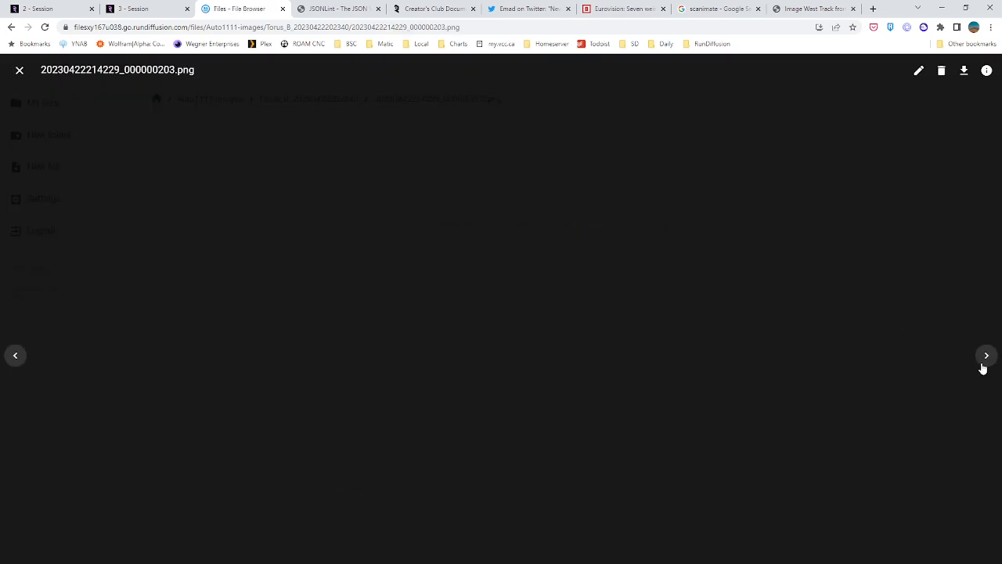
click(983, 366)
click(984, 367)
click(983, 368)
click(983, 368)
click(984, 368)
click(983, 367)
click(983, 368)
click(983, 368)
click(983, 368)
click(983, 368)
click(983, 368)
click(983, 368)
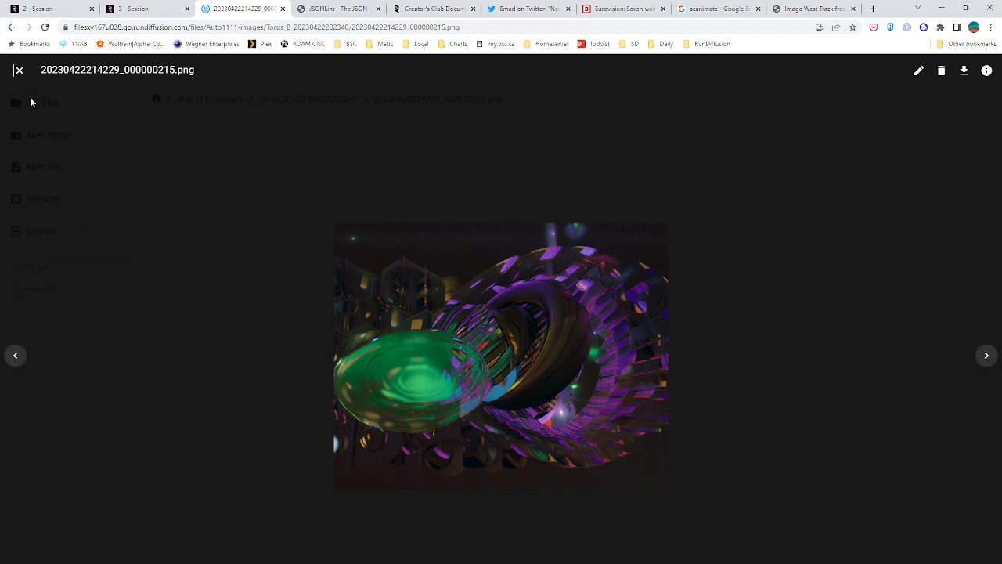
click(19, 70)
scroll(159, 287, down, 10)
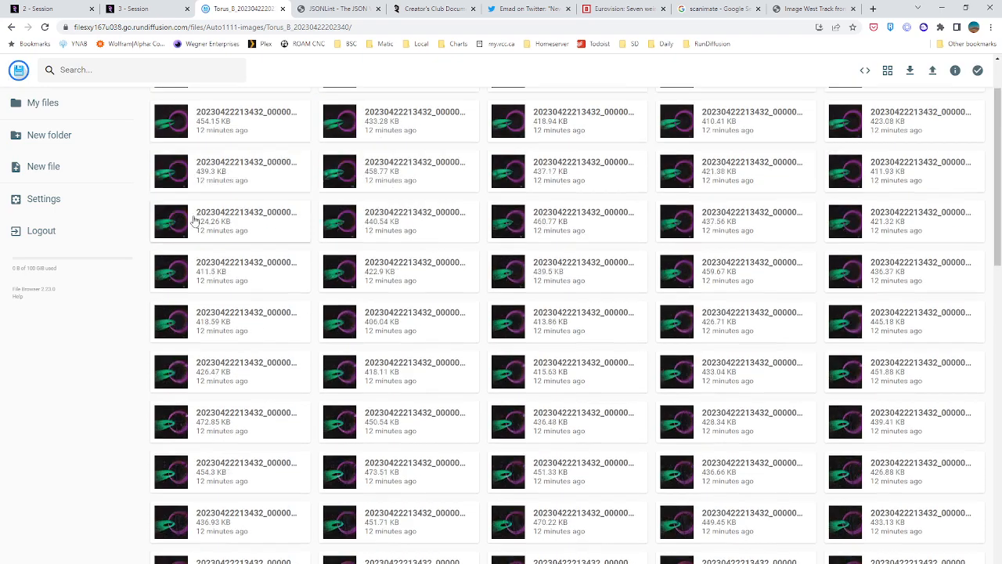
middle_click(119, 325)
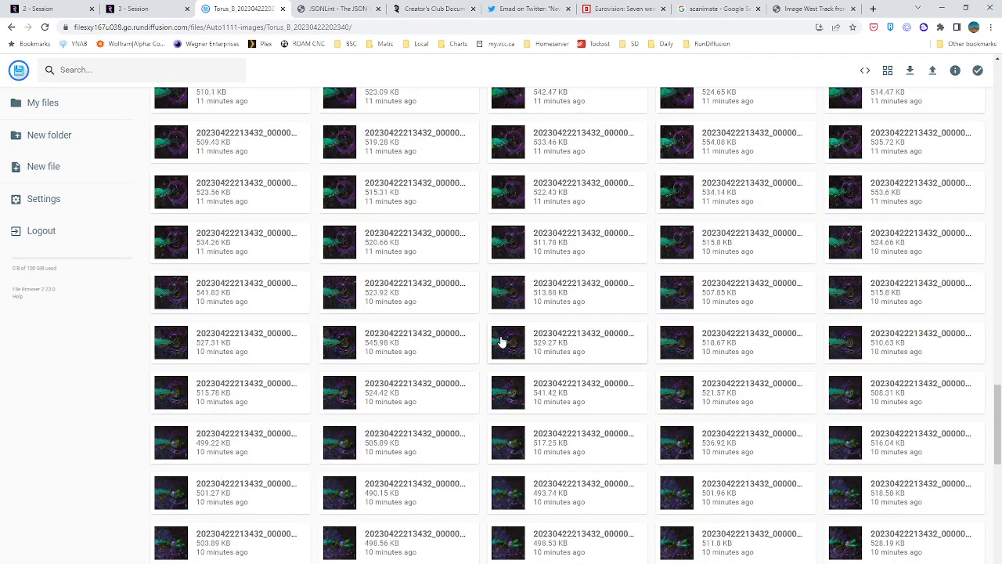
click(500, 336)
click(19, 70)
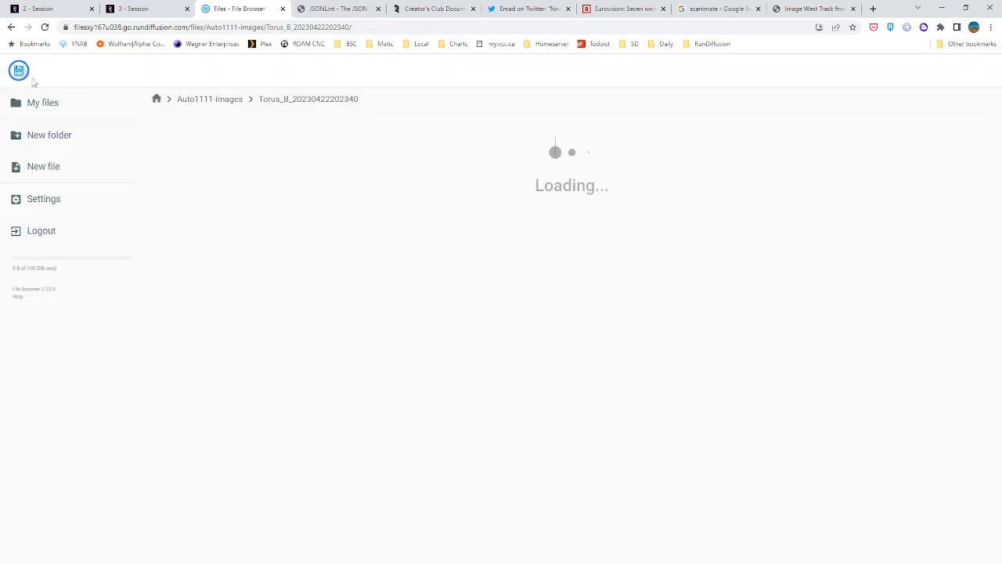